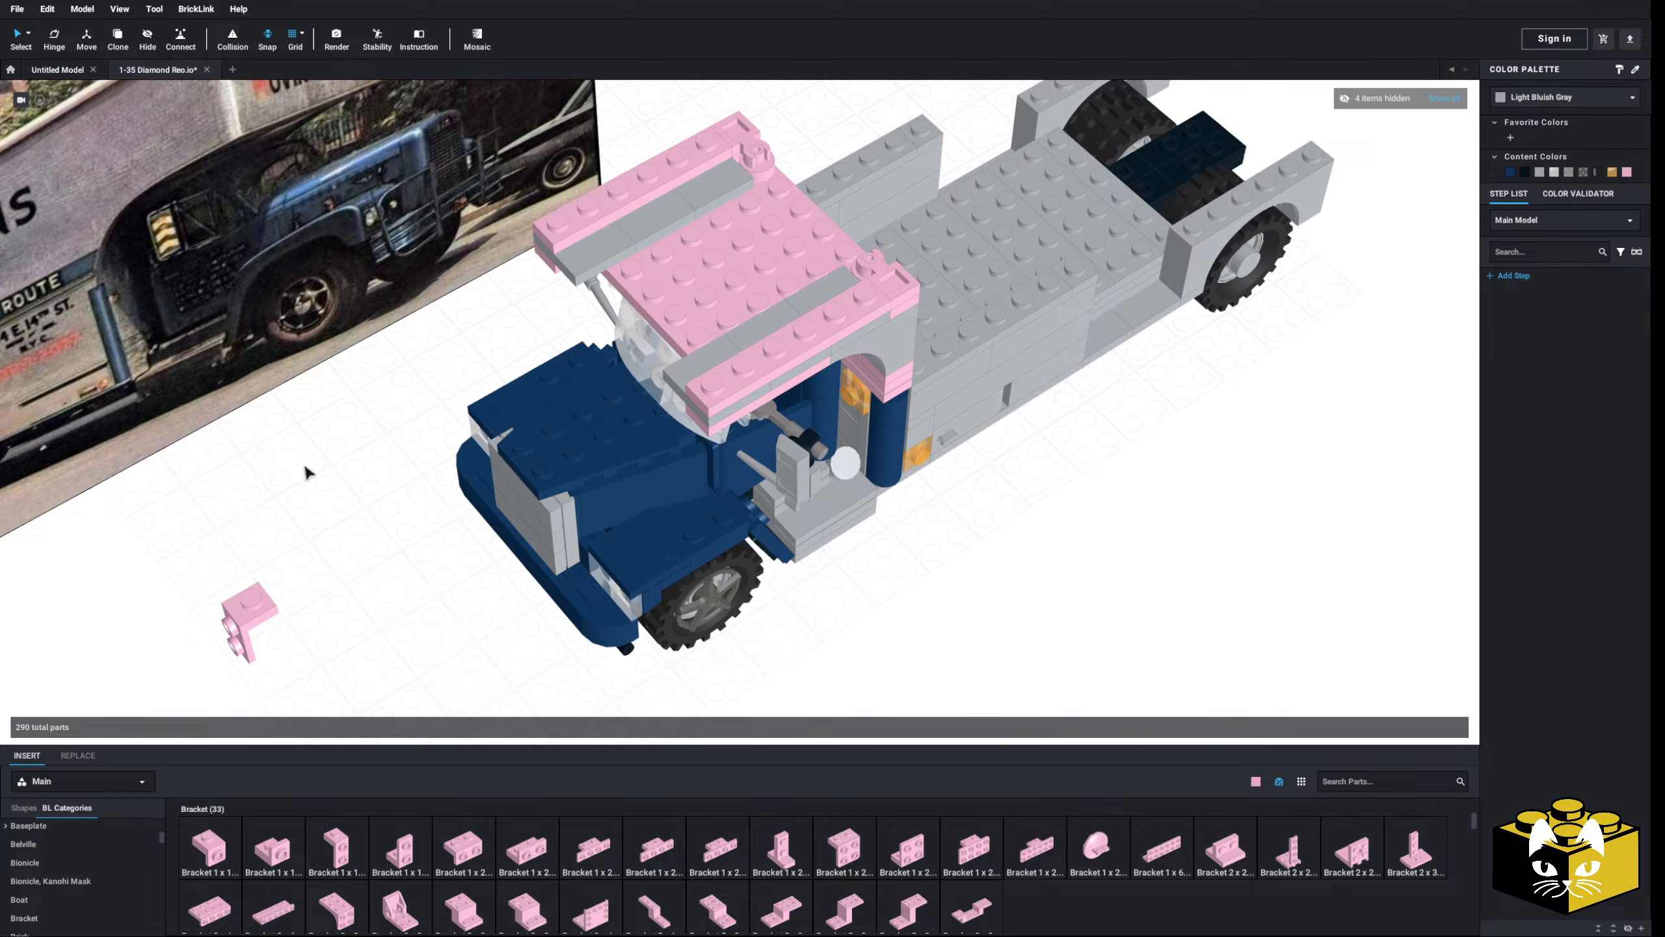
- Mount pink brackets and 1 x 1 plates on the front ends of both raised roof sides of the cab overhang
scroll(304, 462, "up", 10)
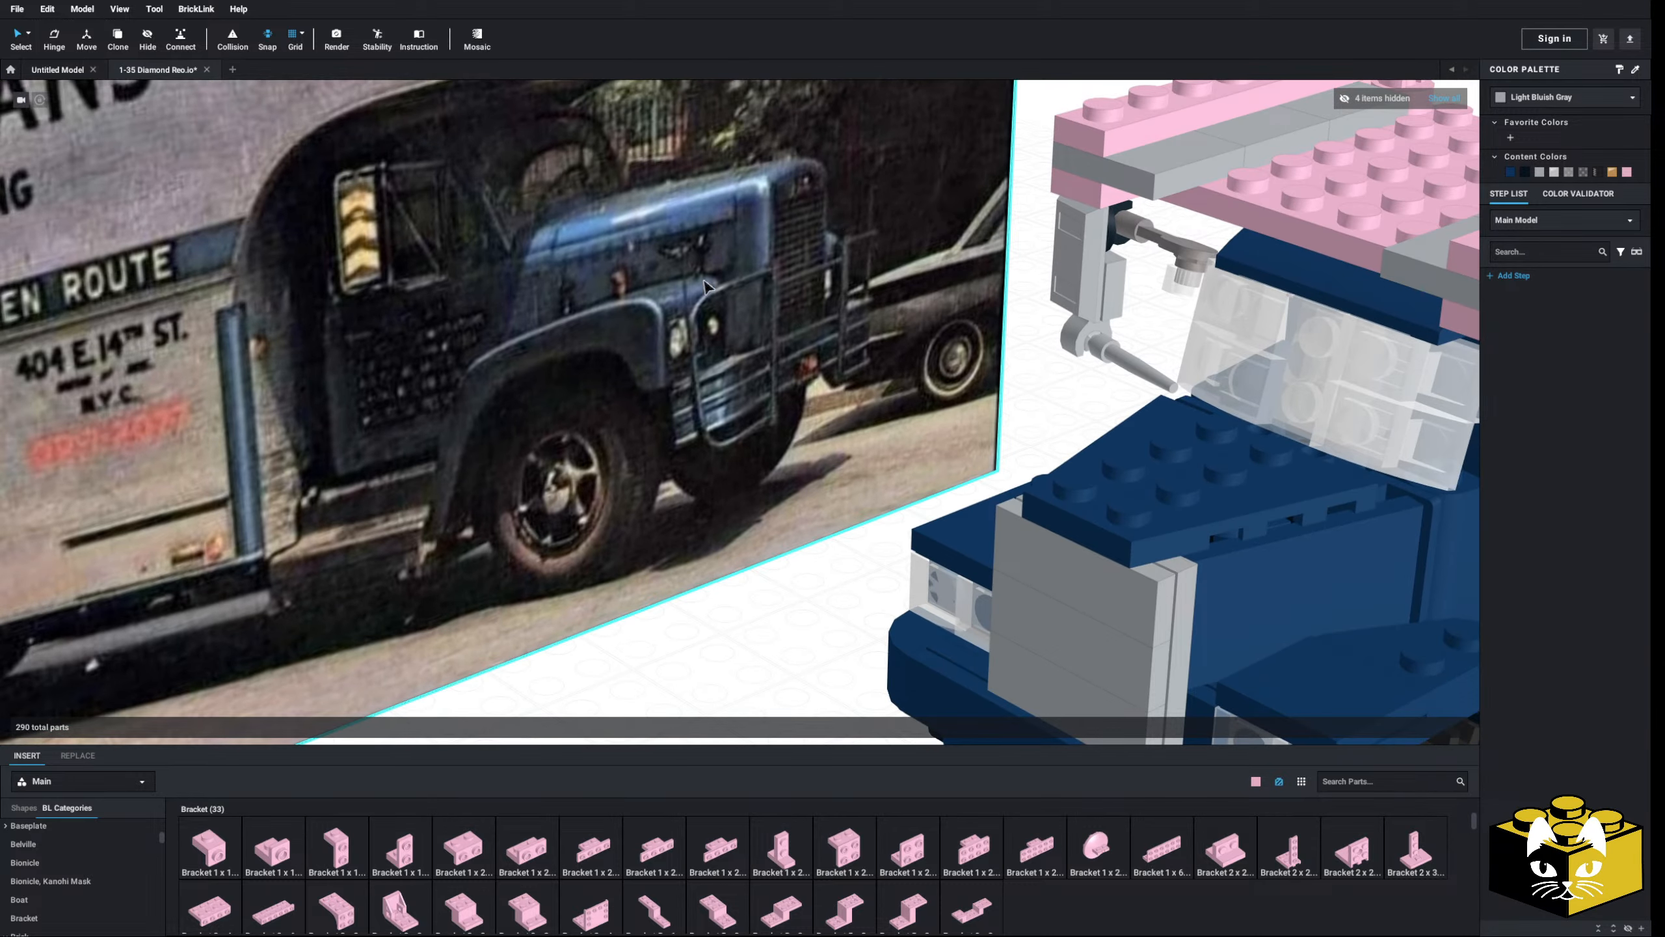
scroll(464, 569, "down", 10)
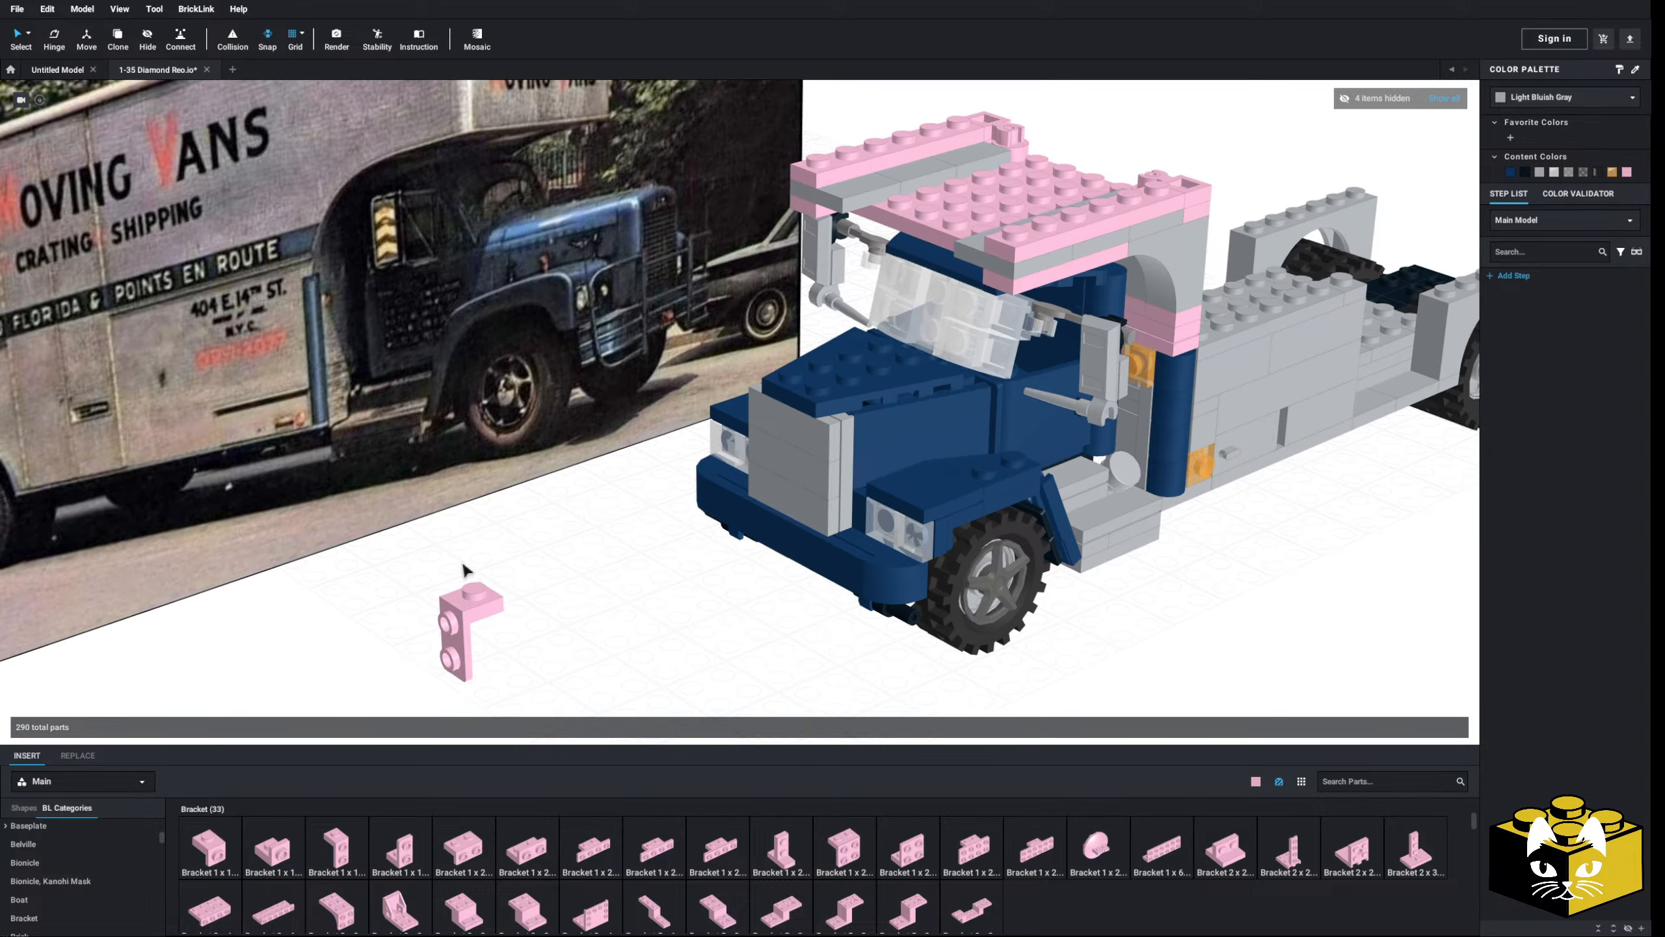
left_click_drag(471, 604, 570, 656)
left_click(629, 634)
middle_click_drag(630, 633, 460, 672)
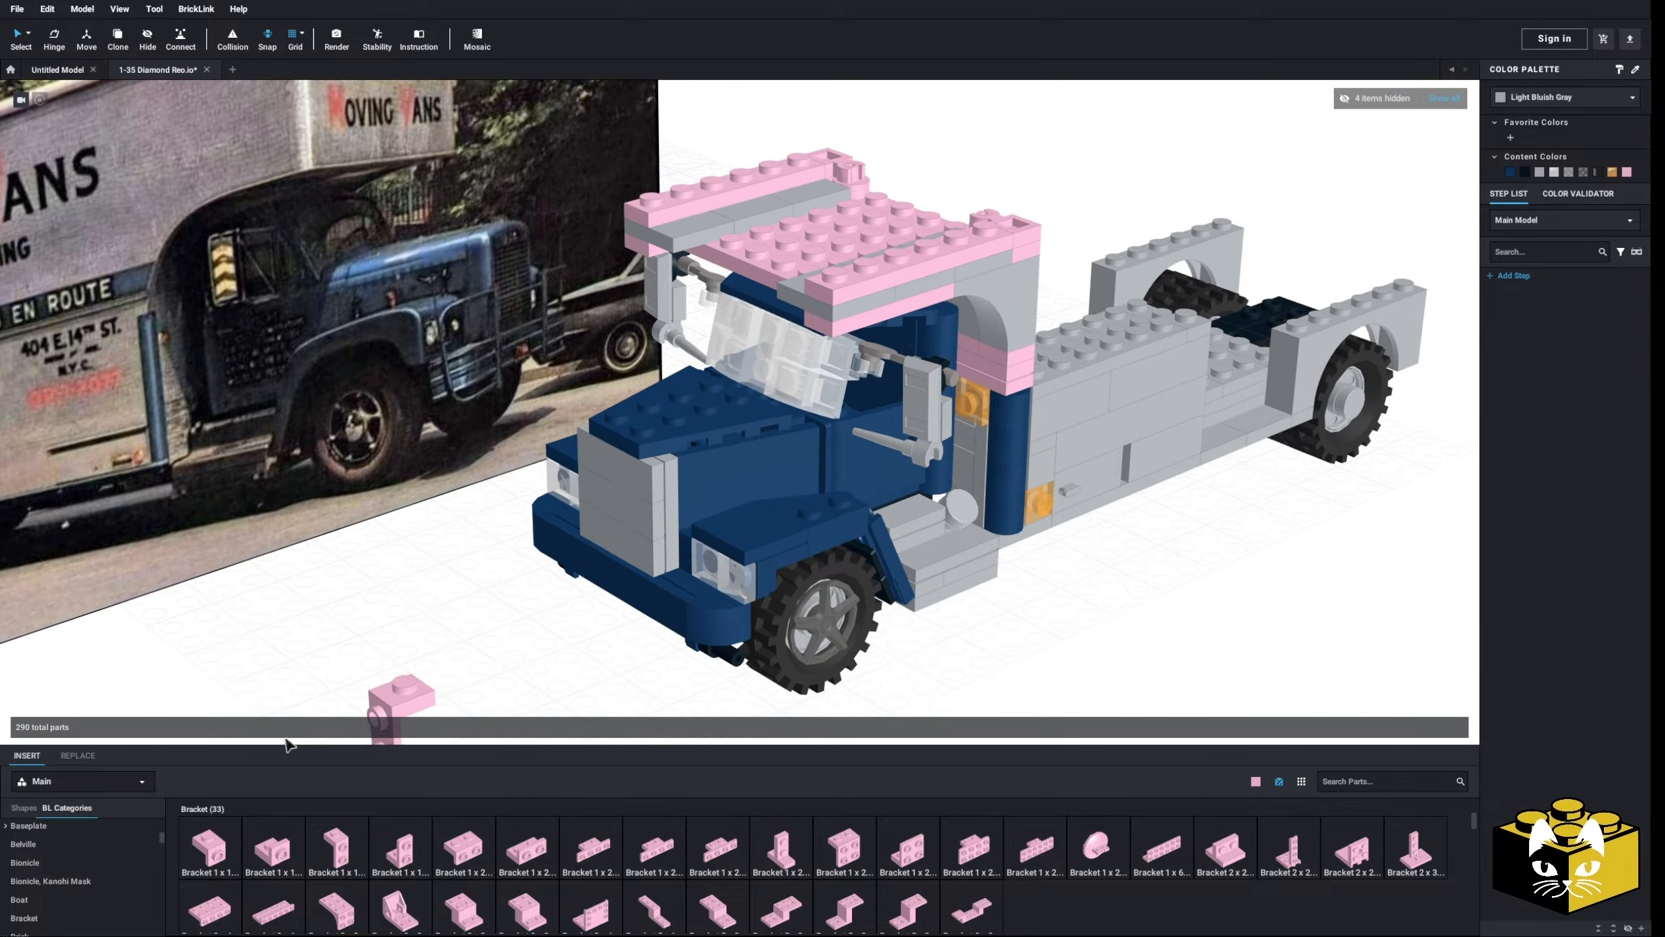
scroll(132, 879, "up", 3)
left_click(75, 864)
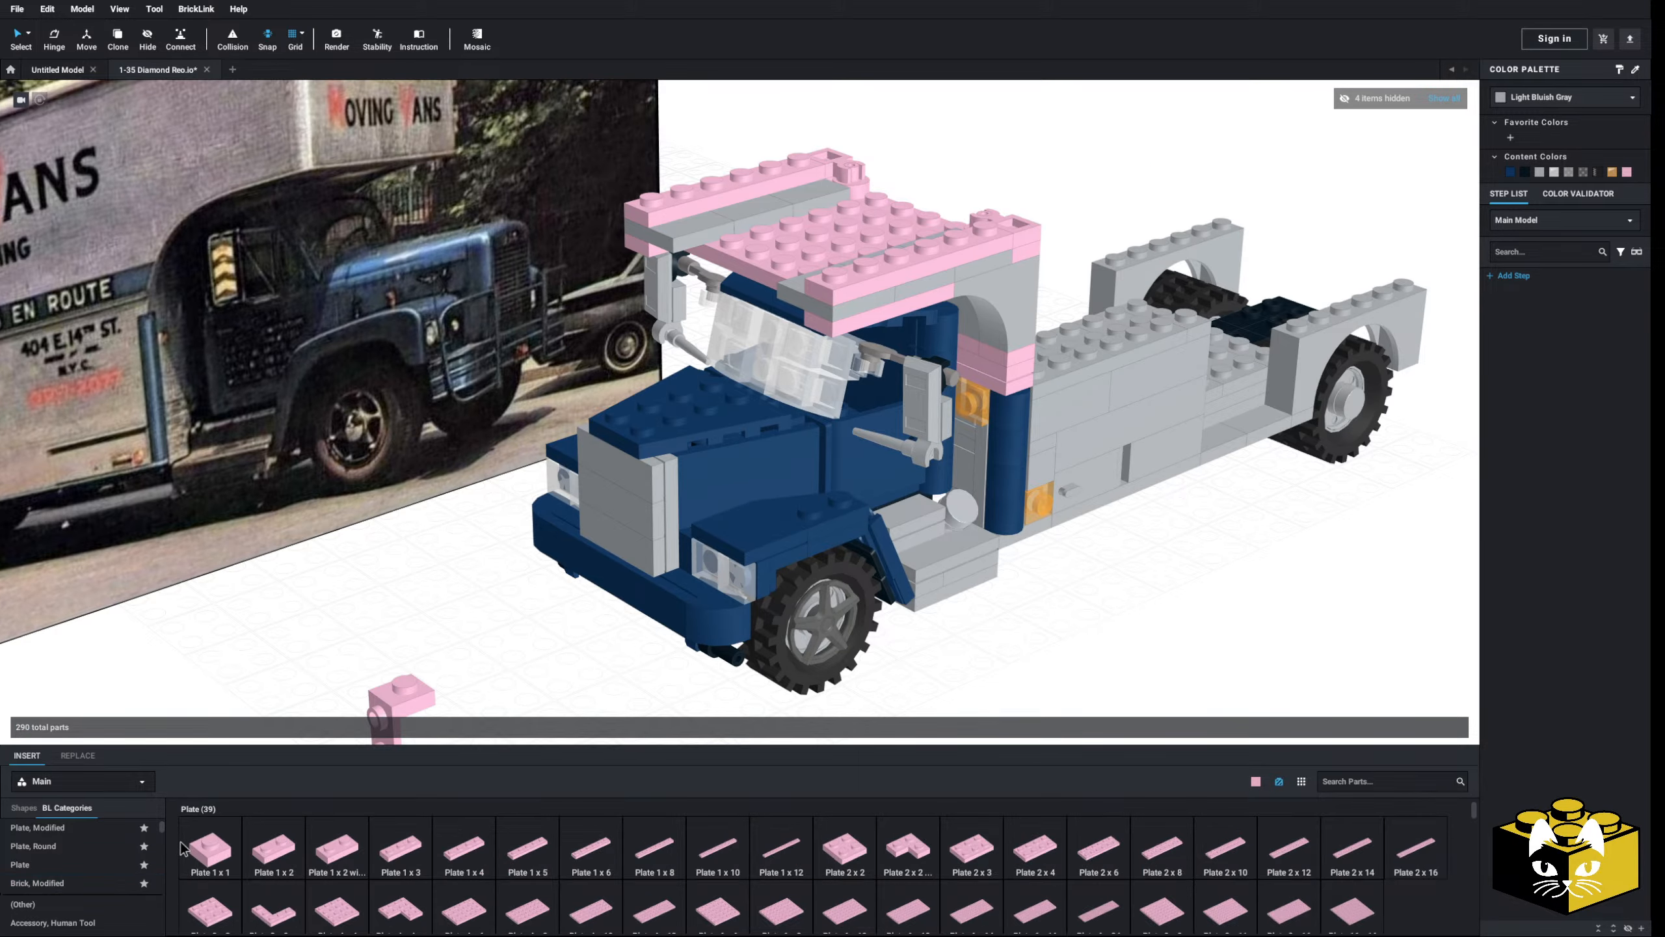
left_click_drag(207, 852, 650, 193)
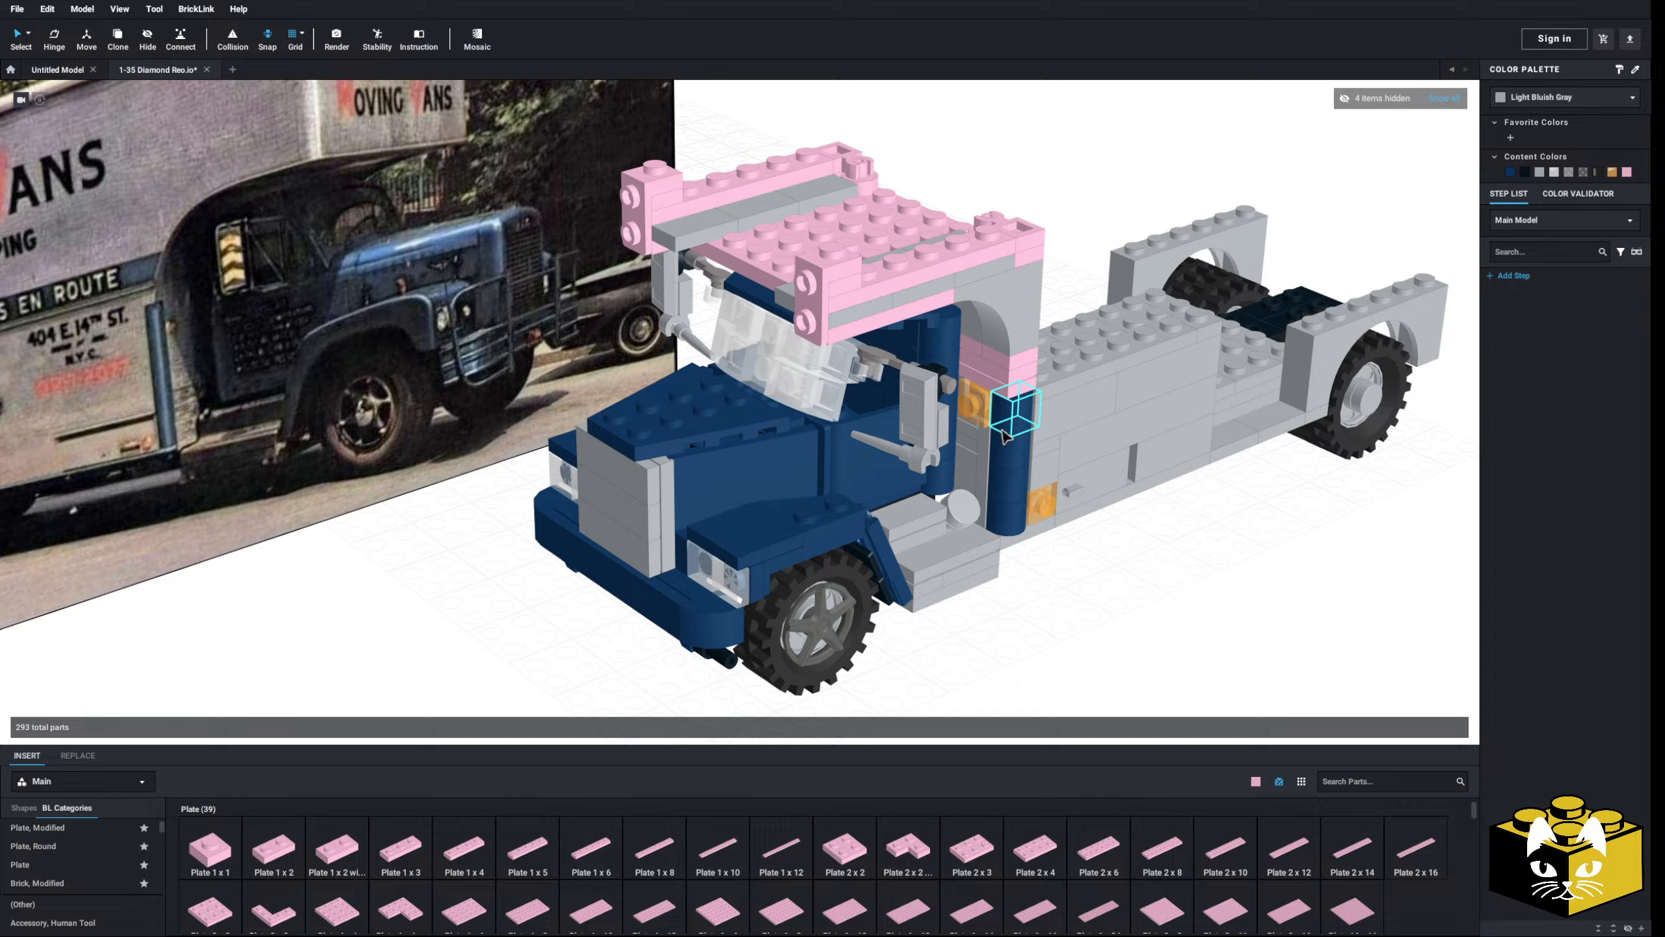
- Copy the column of four dark blue 1 x 1 x 2/3 double curved slopes and attach it to a front overhang bracket
left_click(1014, 426)
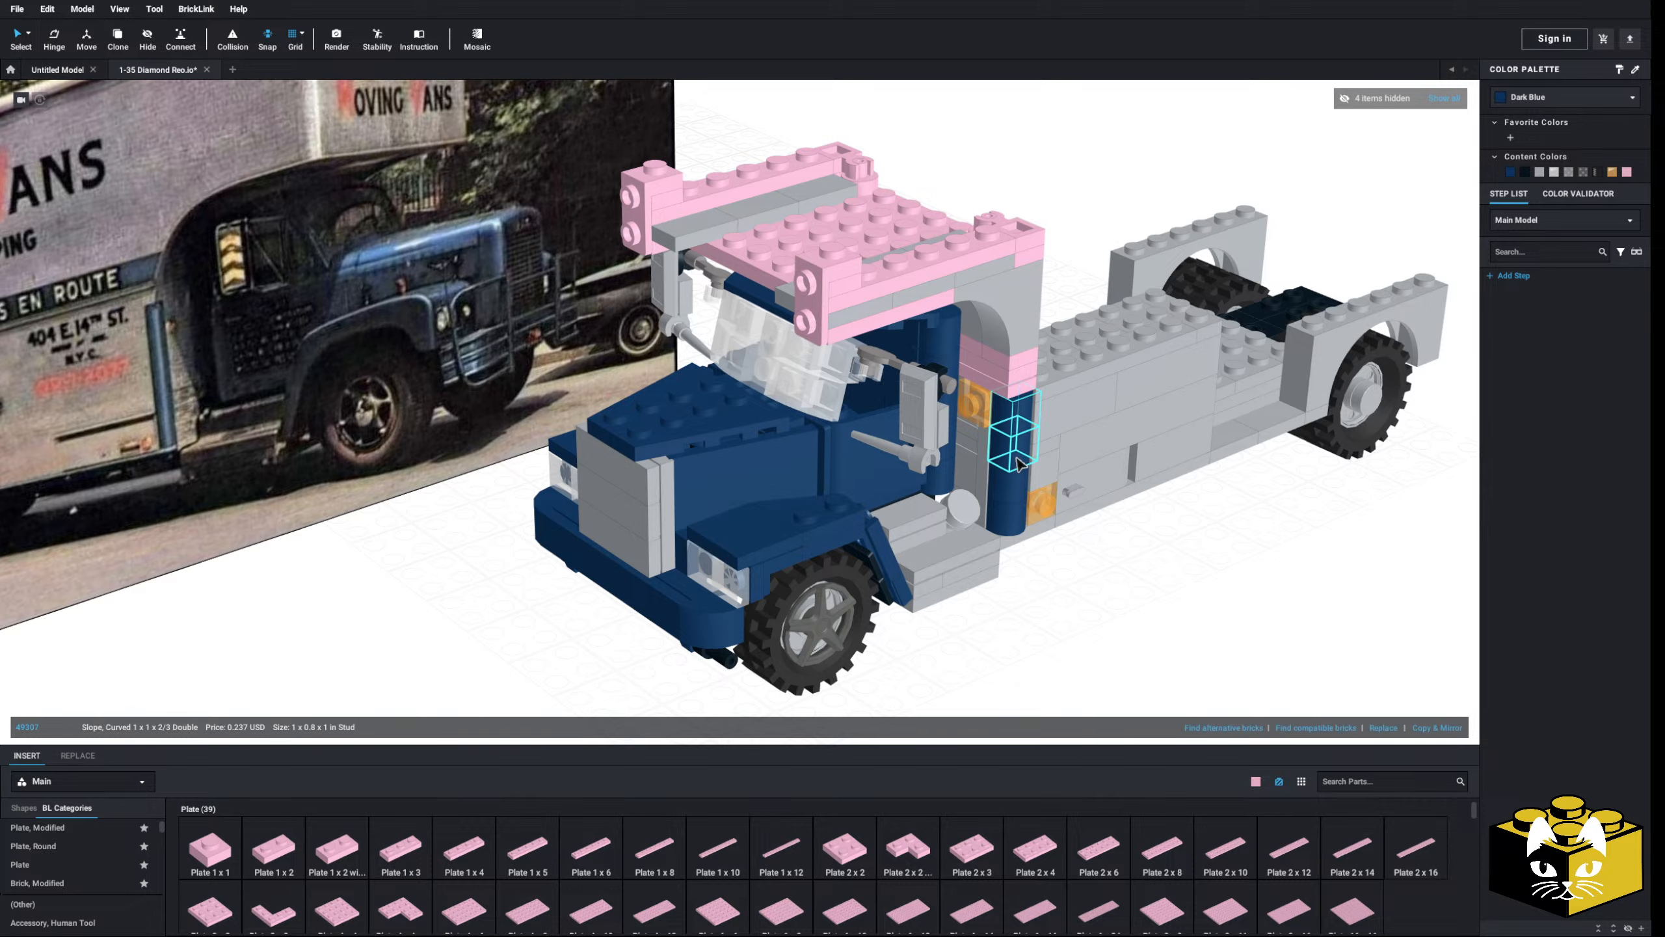
left_click(1012, 460, "ctrl")
left_click(1011, 495, "ctrl")
right_click(1016, 532)
left_click(1037, 539)
left_click(1186, 586)
right_click_drag(1206, 608, 1236, 631)
left_click(1251, 666)
left_click(799, 315)
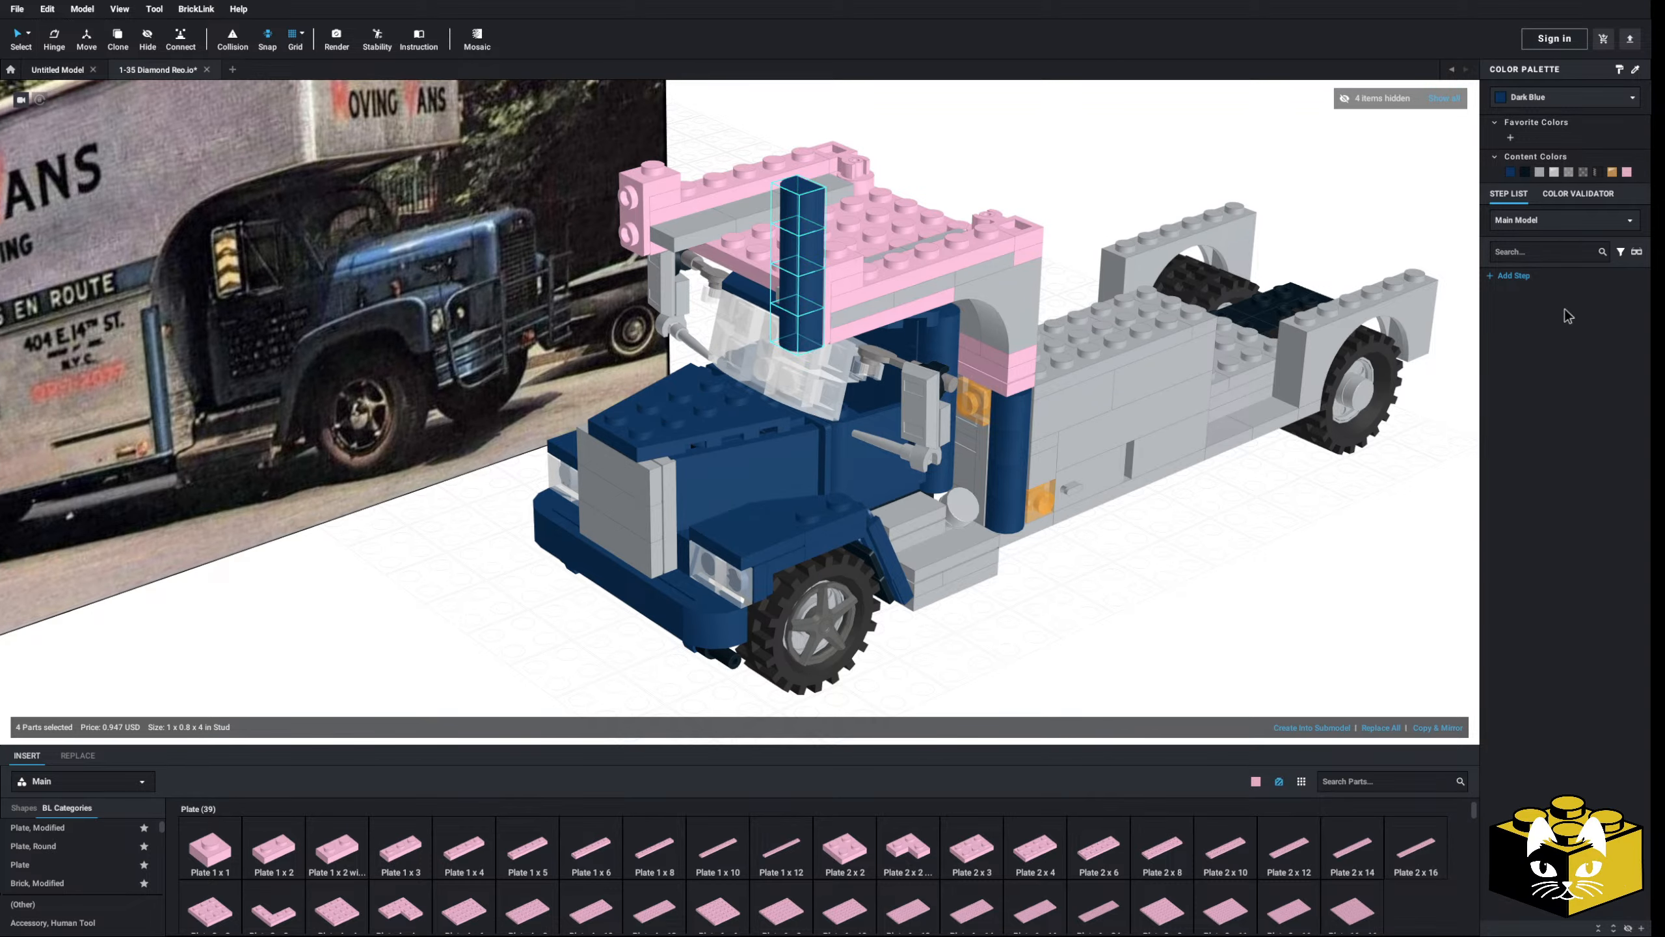
- Recolour the copied curved-slope column Bright Pink and duplicate it onto the bracket at the opposite front corner
left_click(1627, 173)
key("ctrl+c")
key("ctrl+v")
left_click(631, 210)
right_click_drag(984, 459, 699, 331)
left_click(687, 309)
right_click(592, 310)
left_click(607, 318)
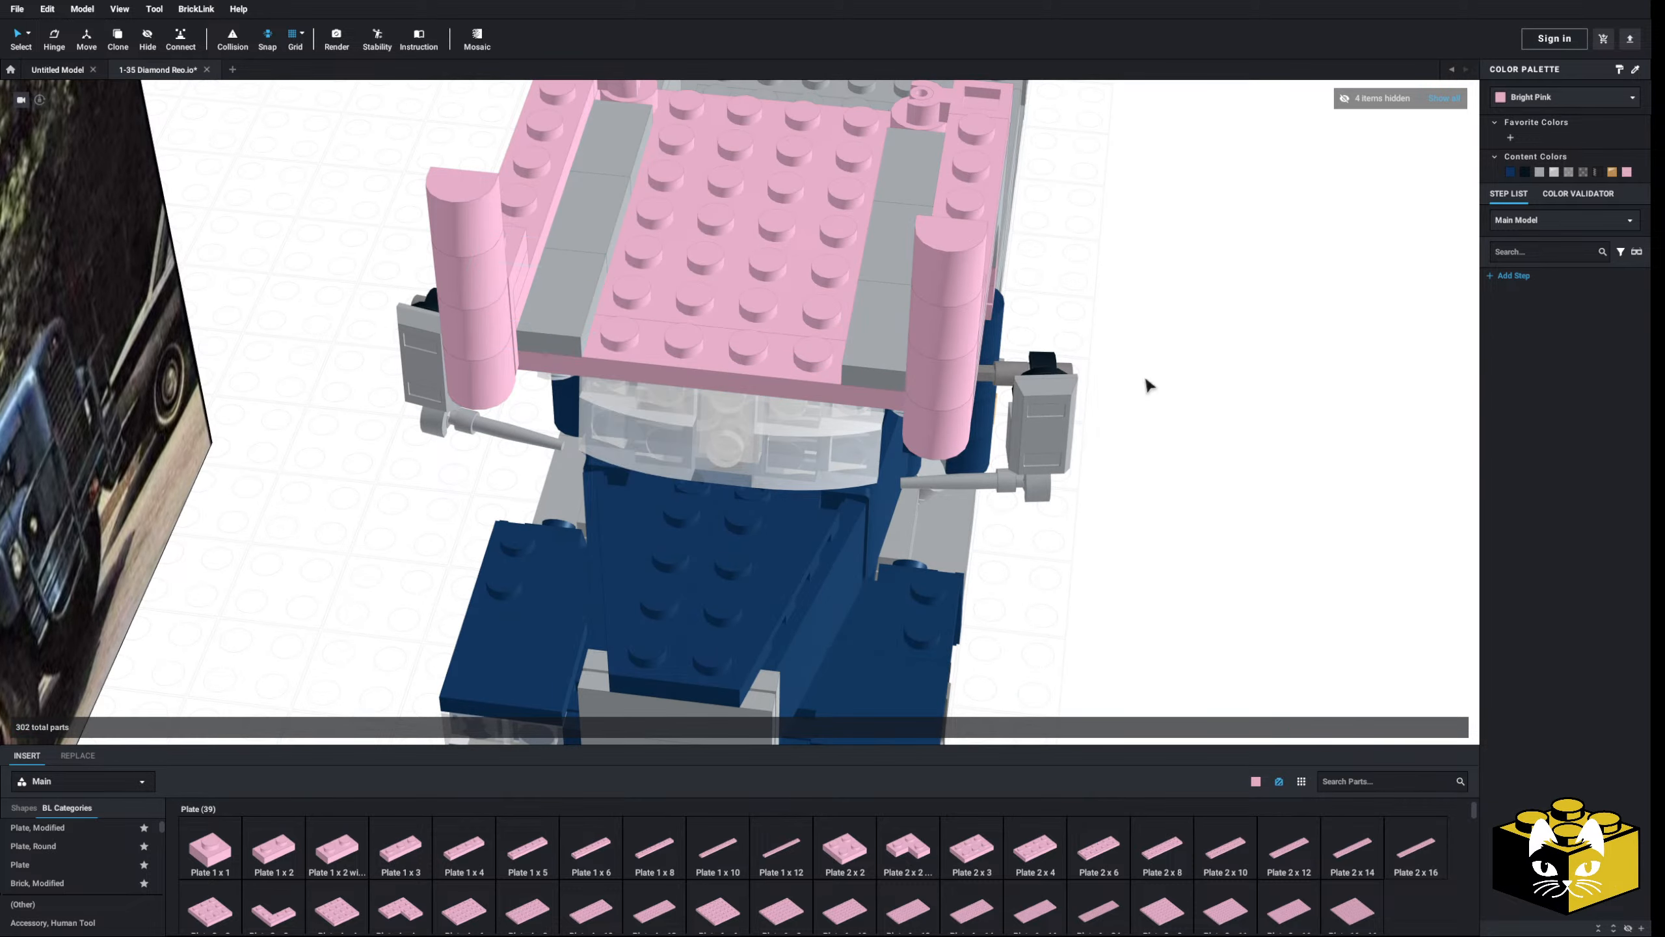
- Place two light bluish gray 2 x 2 tiles with studs on edge across the overhang front, with a pink 1 x 4 plate beneath
right_click(1145, 381)
left_click(1173, 420)
left_click(678, 351)
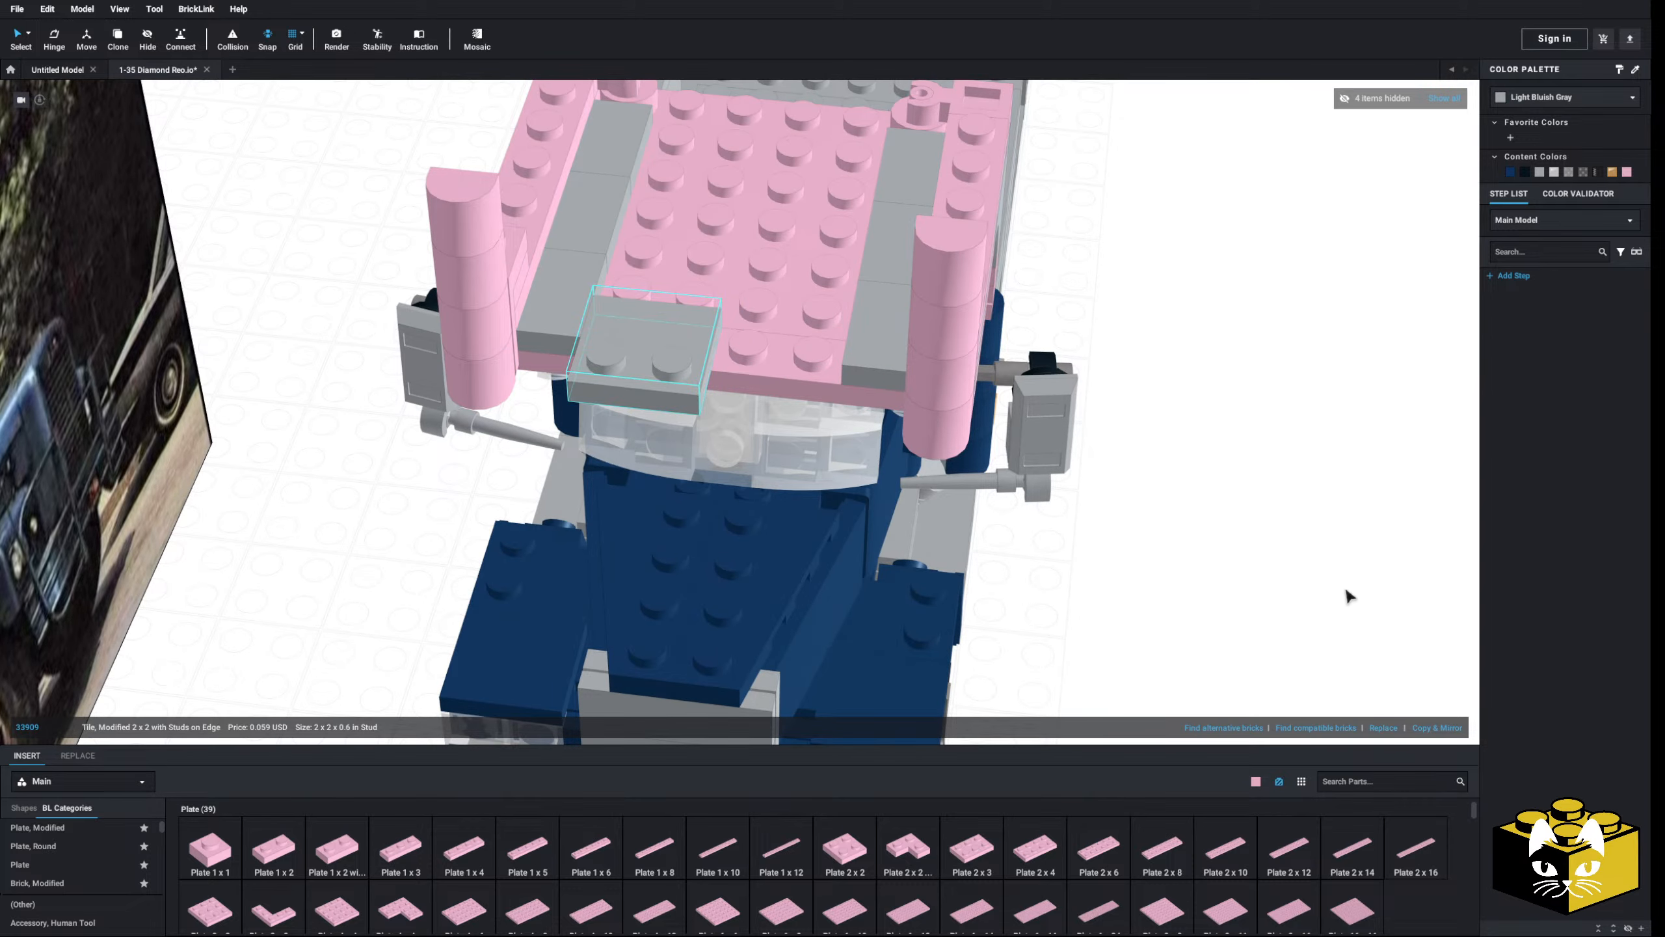
right_click_drag(1436, 733, 1114, 591)
left_click(464, 848)
left_click(649, 469)
- Place pink 1 x 1 modified bricks with stud on side at both ends of the front gray row, side studs facing outward
scroll(53, 900, "down", 7)
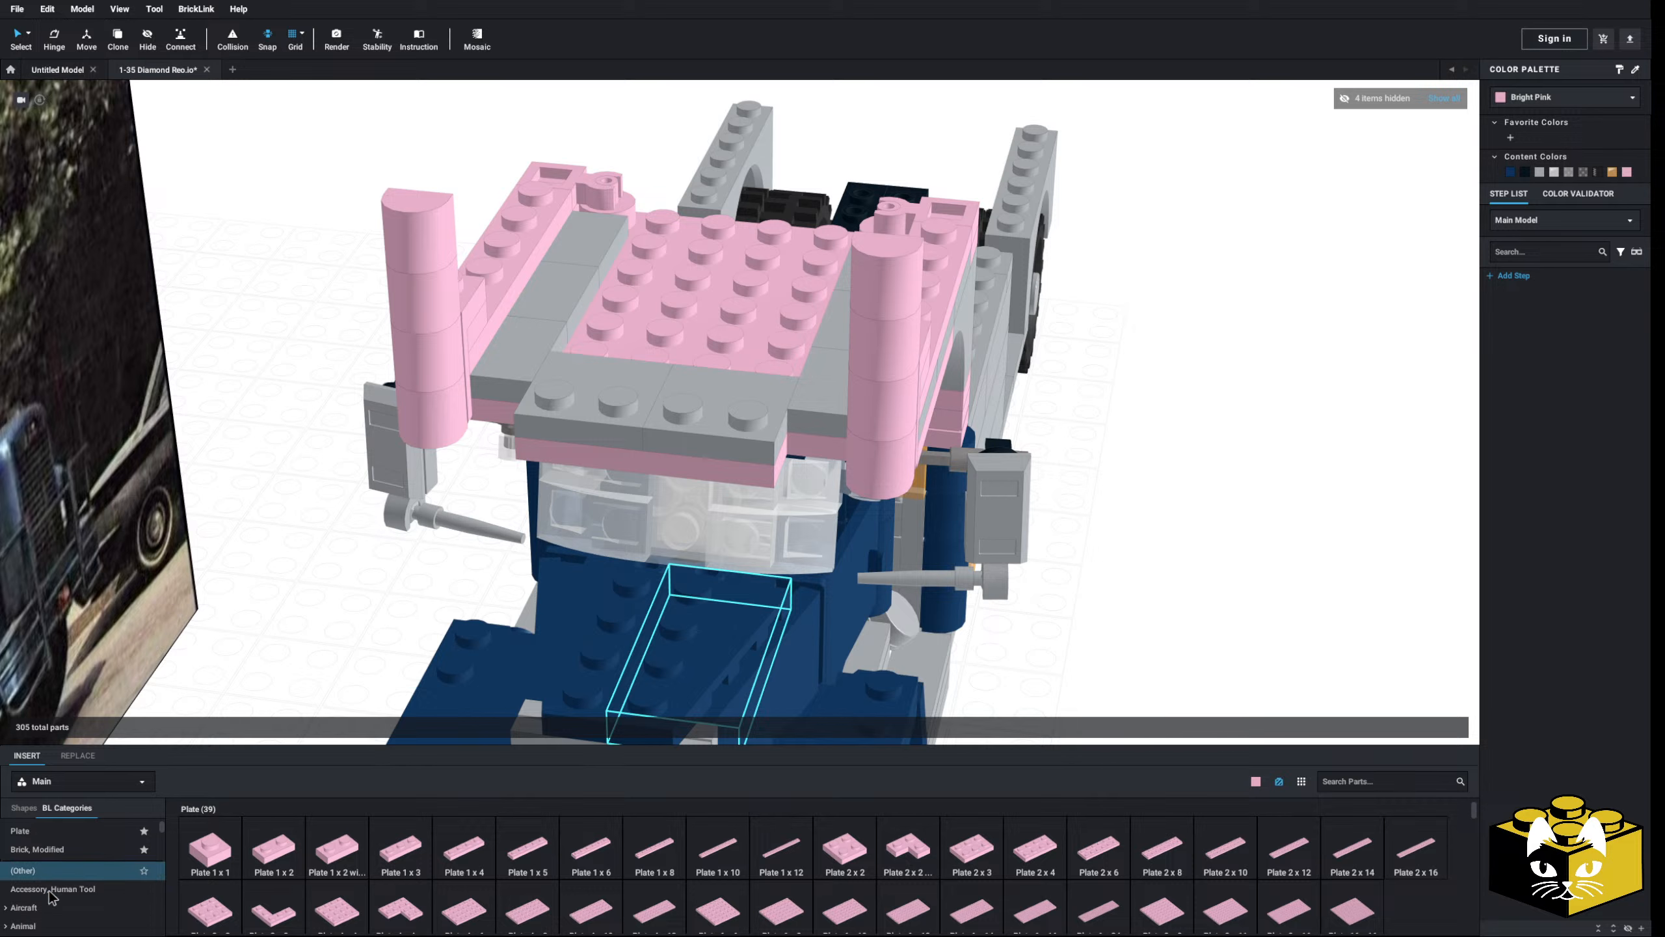
scroll(62, 877, "up", 1)
scroll(57, 890, "down", 1)
left_click(62, 898)
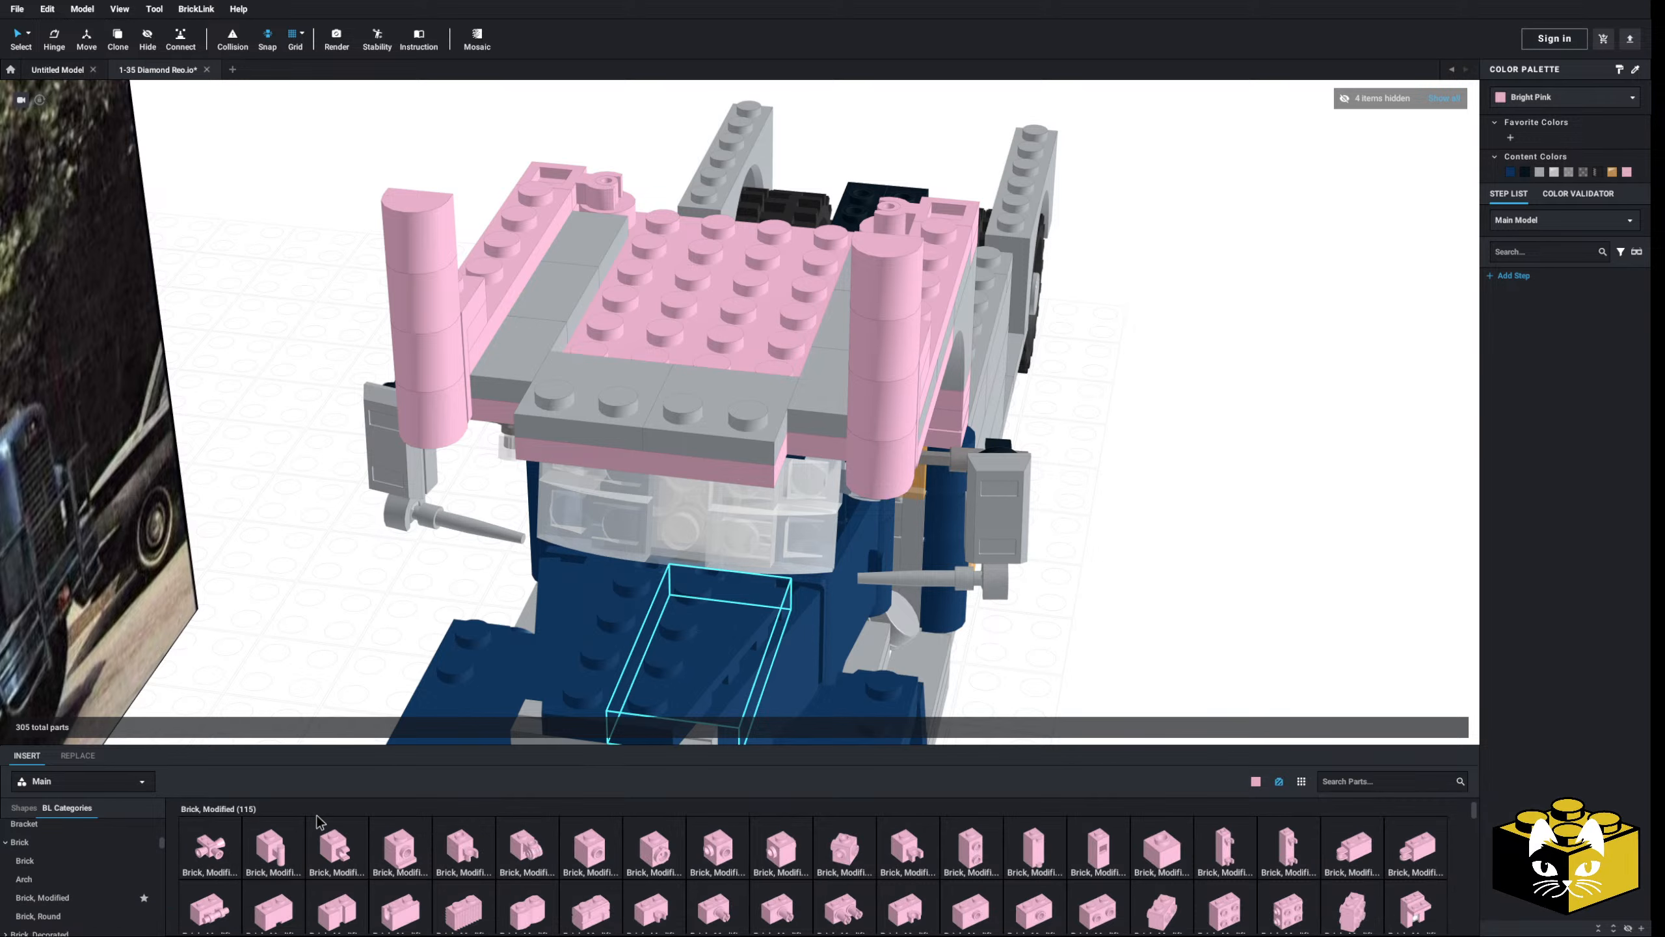
left_click(580, 848)
left_click(555, 358)
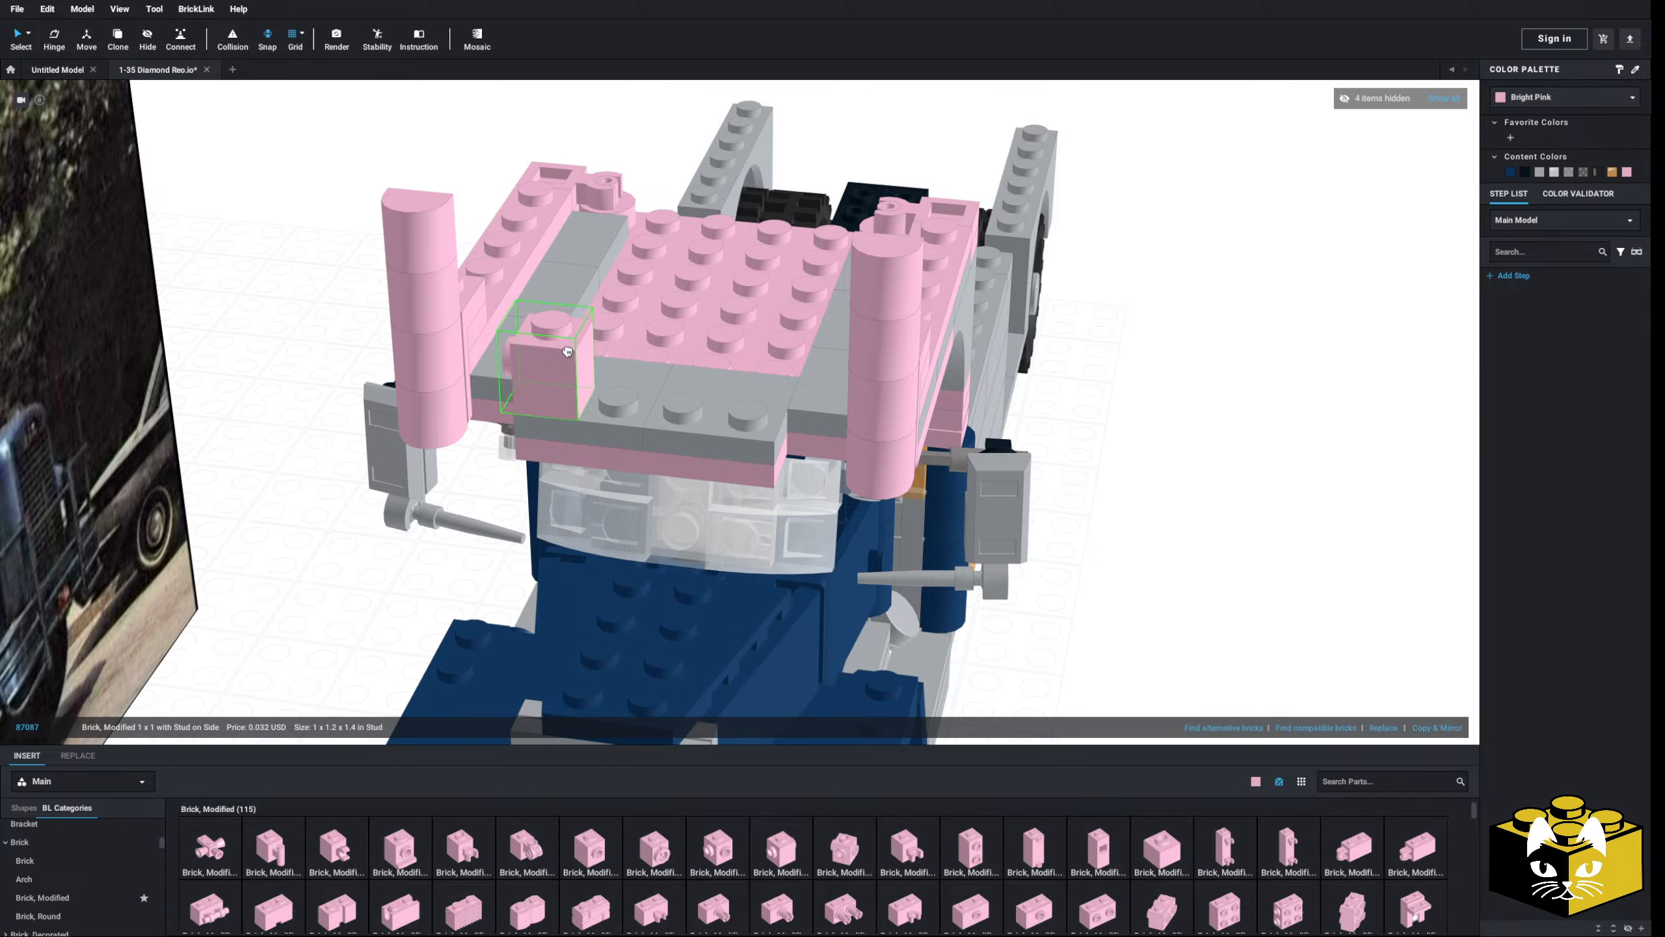
key("Right")
key("Right")
left_click(744, 378)
- Attach an upright pink 1 x 4 plate to the side stud of each 1 x 1 modified brick, with its studs facing outward
scroll(65, 879, "up", 3)
left_click(26, 865)
left_click(464, 849)
left_click(797, 354)
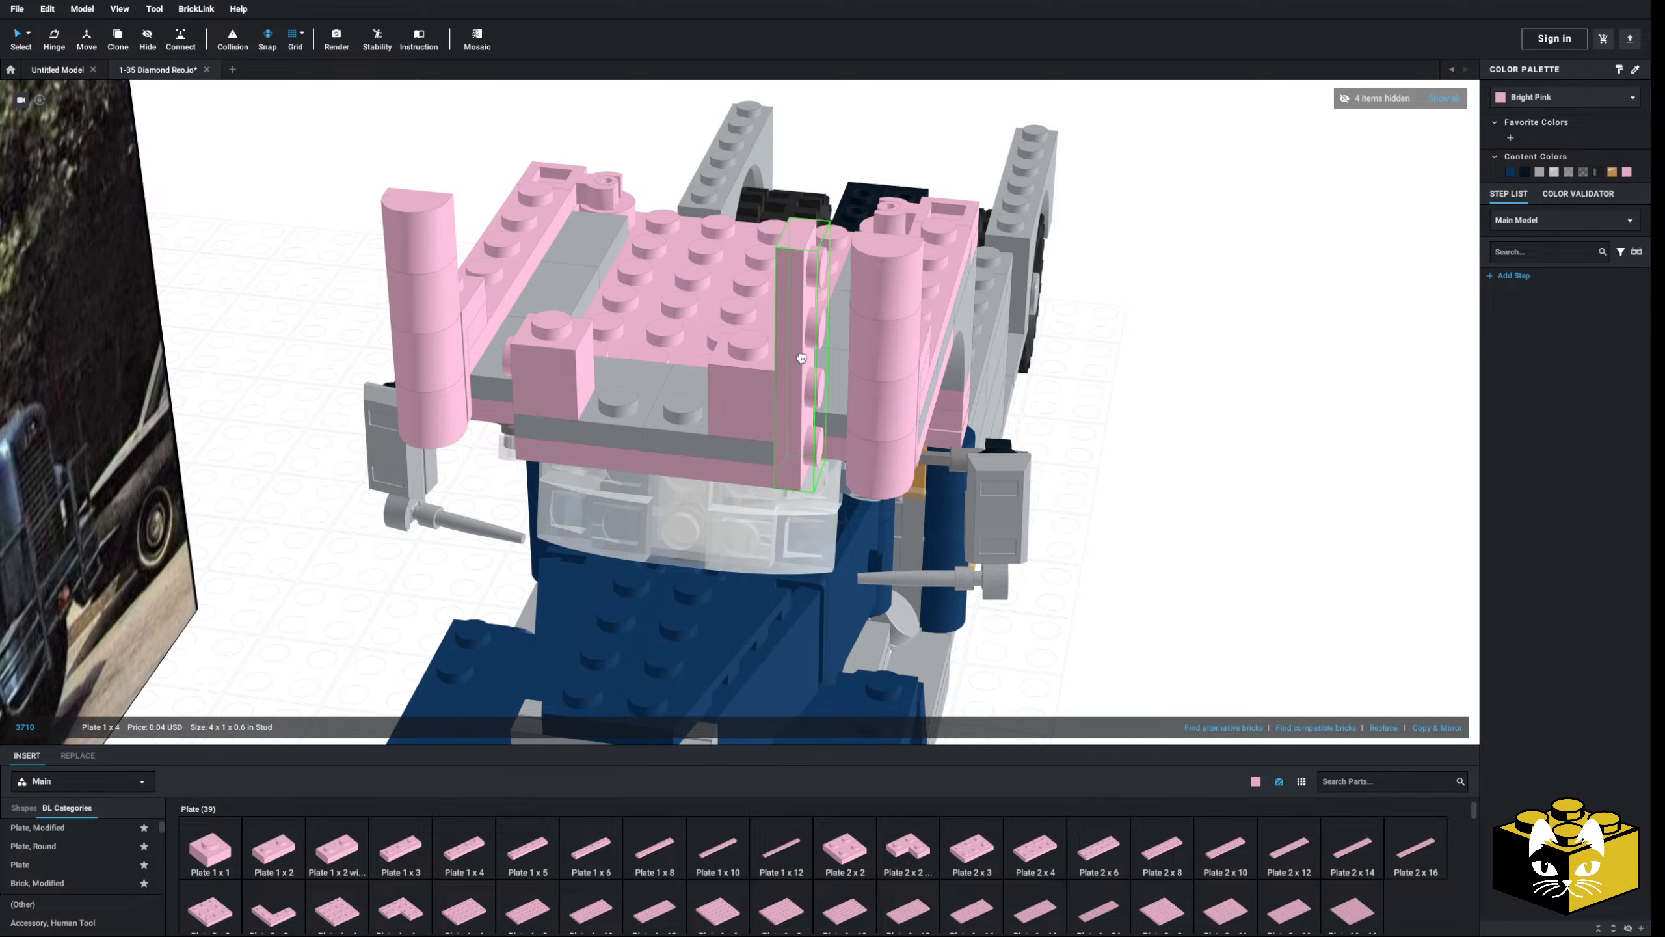
key("Right")
key("Right")
key("Down")
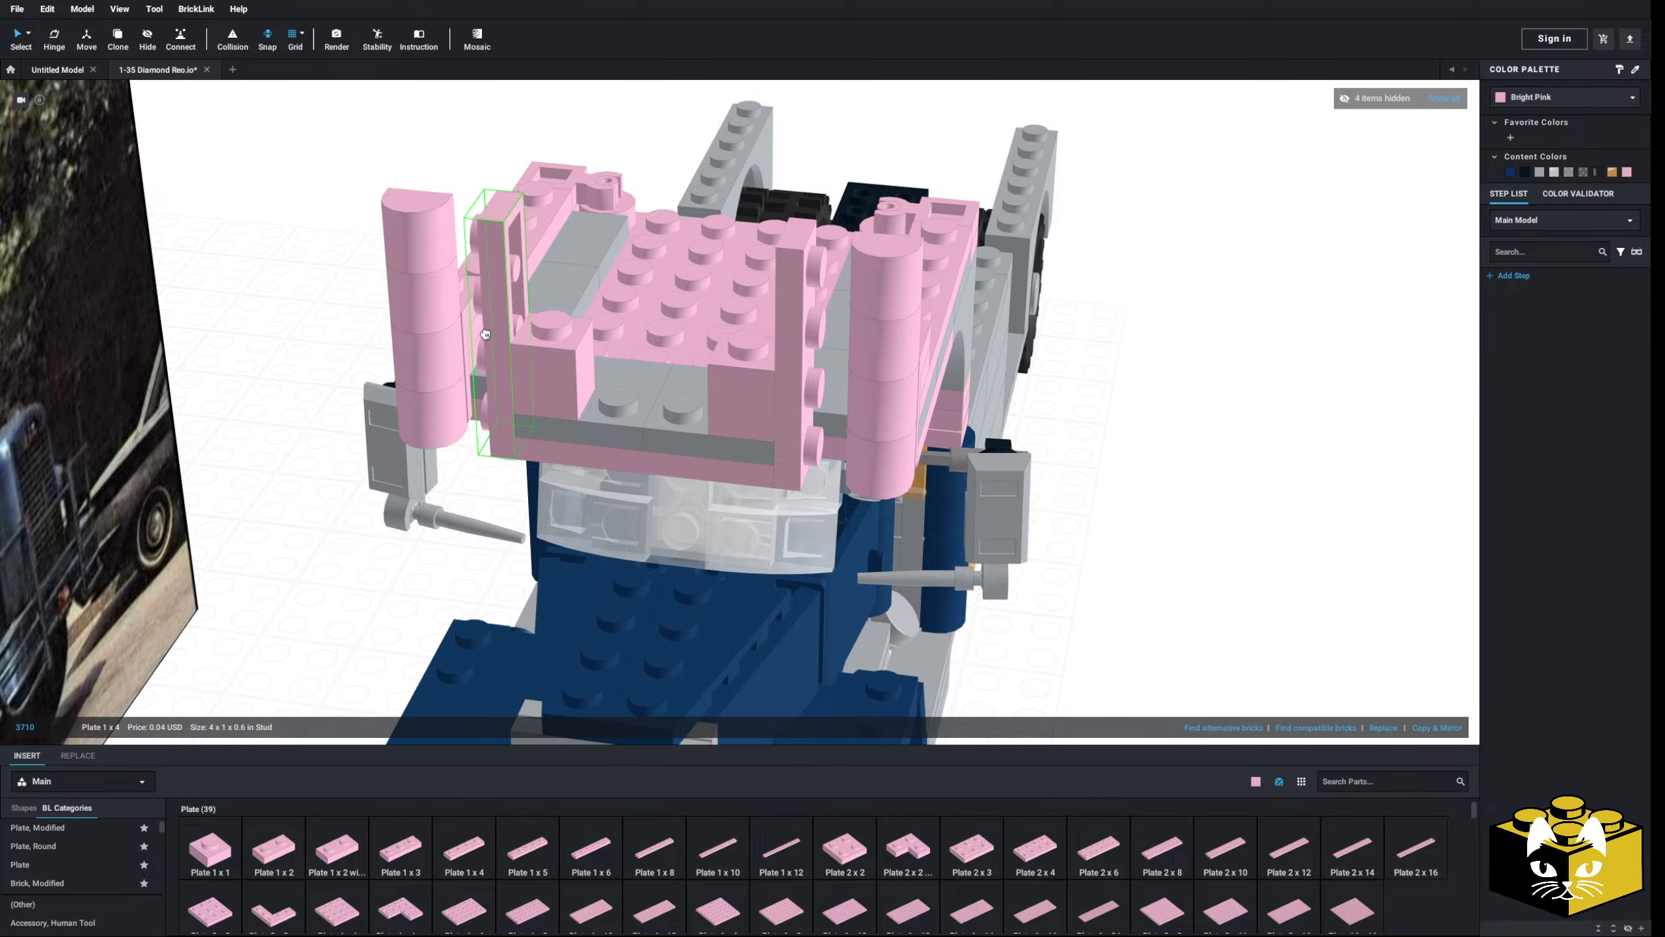
left_click(486, 331)
- Compare the box overhang above the cab in the reference photo with the model's front and side
left_click(309, 479)
right_click_drag(309, 480, 292, 467)
scroll(295, 473, "down", 5)
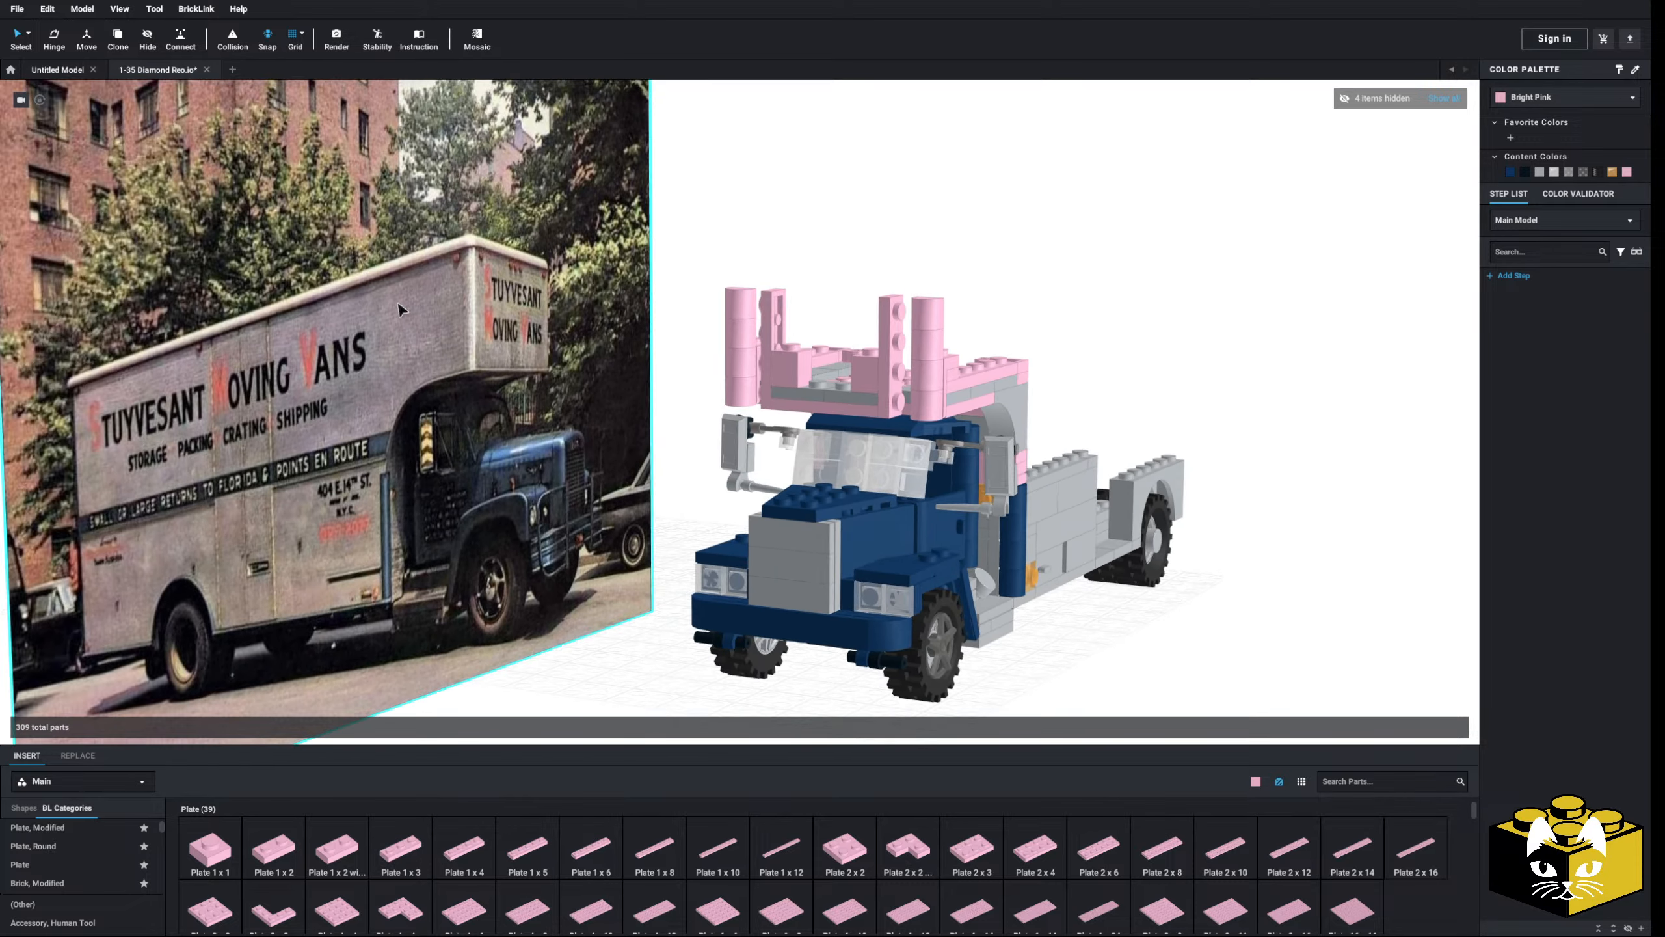
scroll(617, 450, "up", 8)
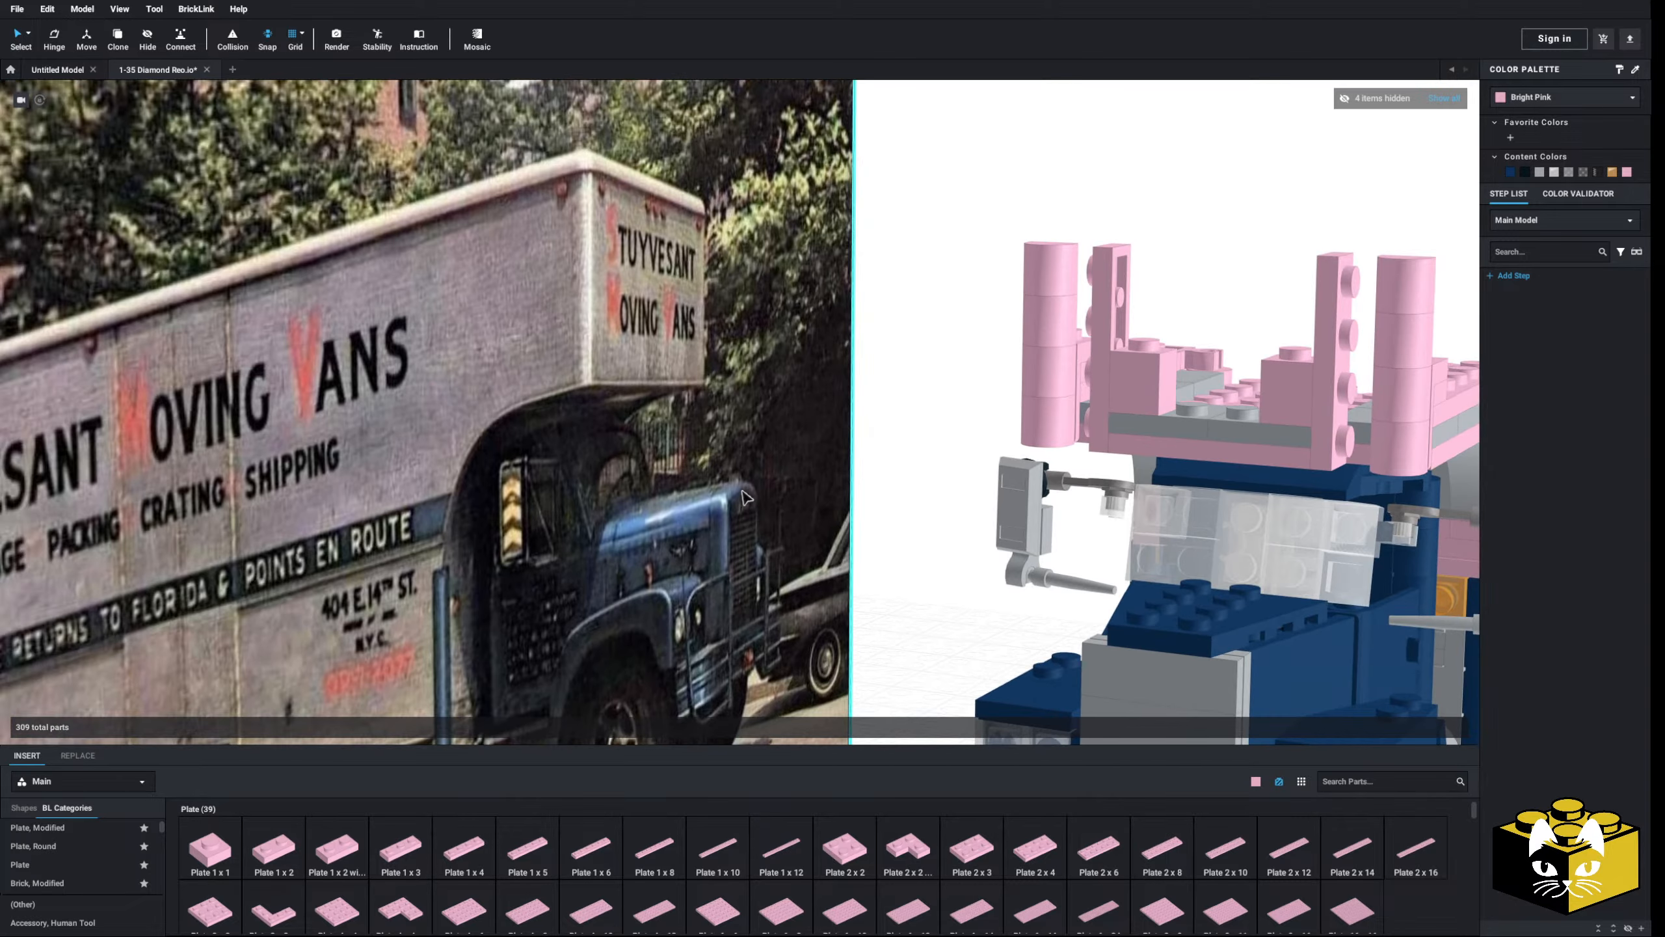
scroll(702, 495, "down", 4)
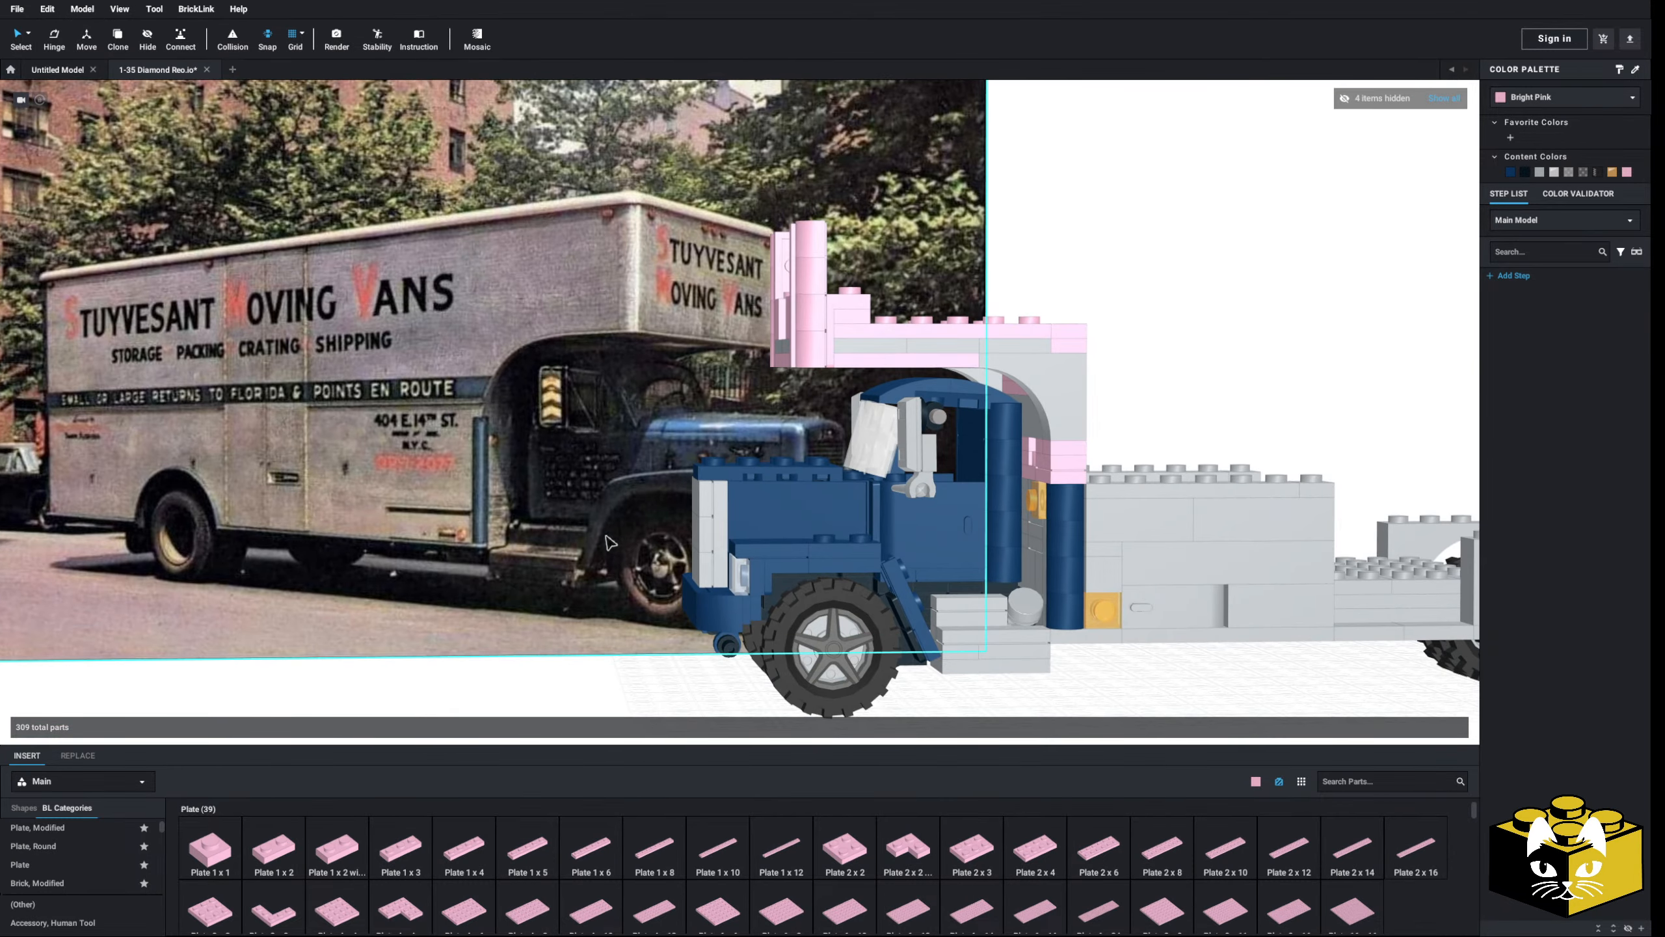
scroll(588, 674, "down", 2)
scroll(598, 674, "up", 3)
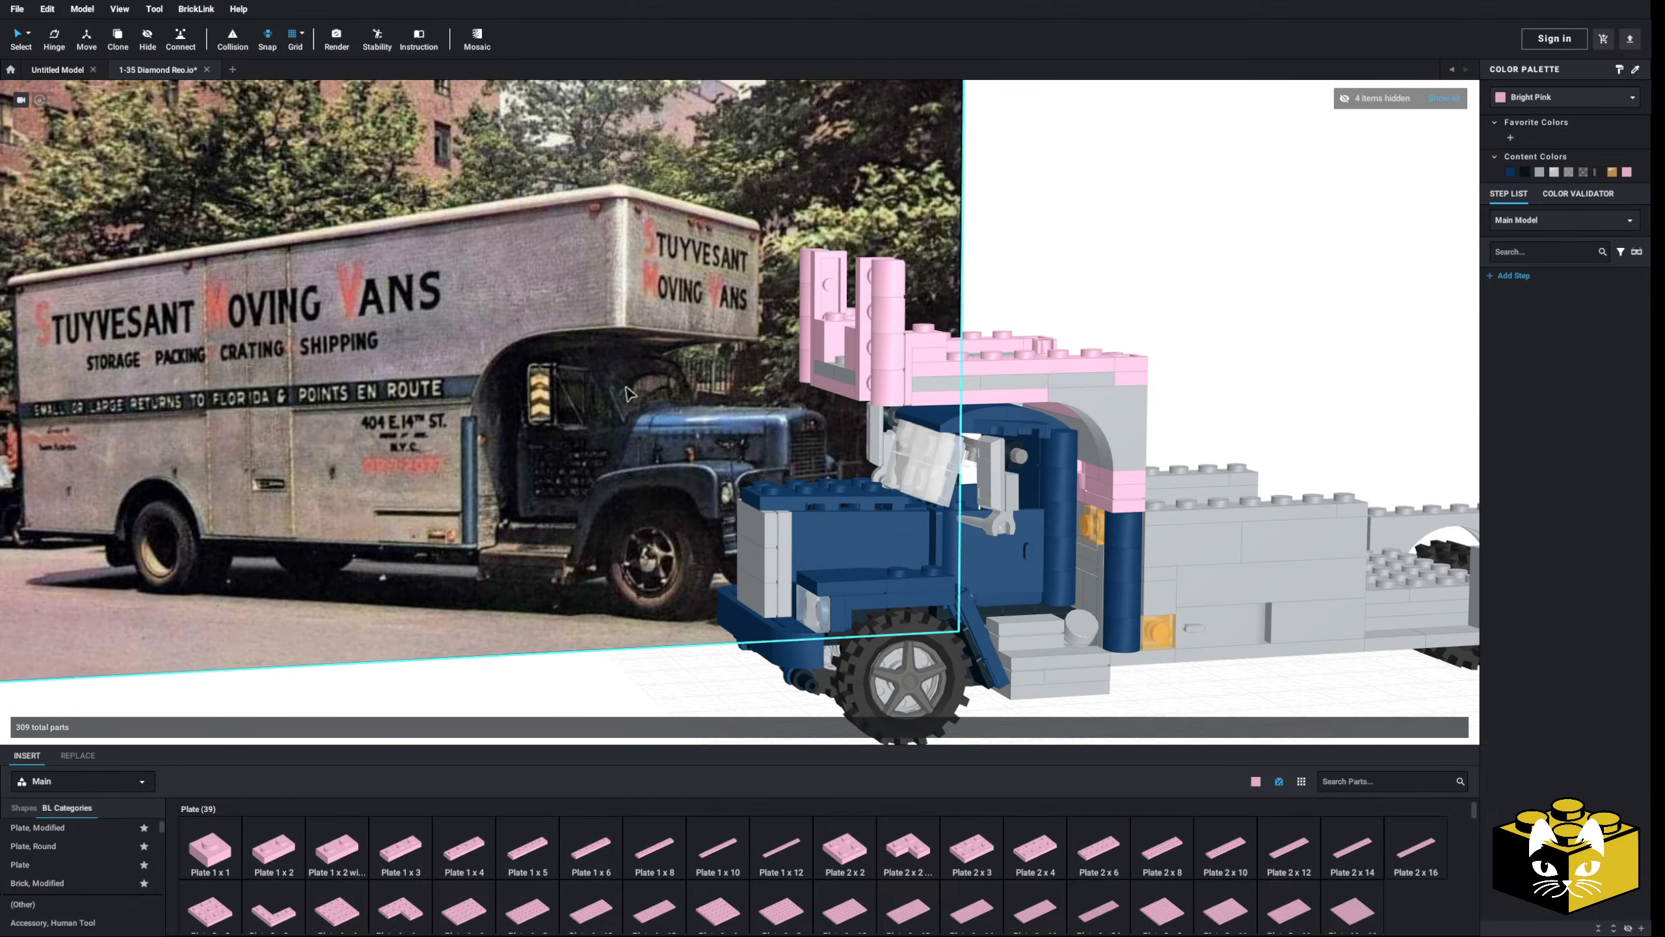
right_click_drag(634, 261, 630, 308)
scroll(852, 368, "up", 3)
- Fit pink Slope 30 1 x 2 x 2/3 pieces onto the upright 1 x 4 plates beside the front corner columns
scroll(96, 865, "down", 15)
left_click(96, 878)
scroll(96, 856, "up", 3)
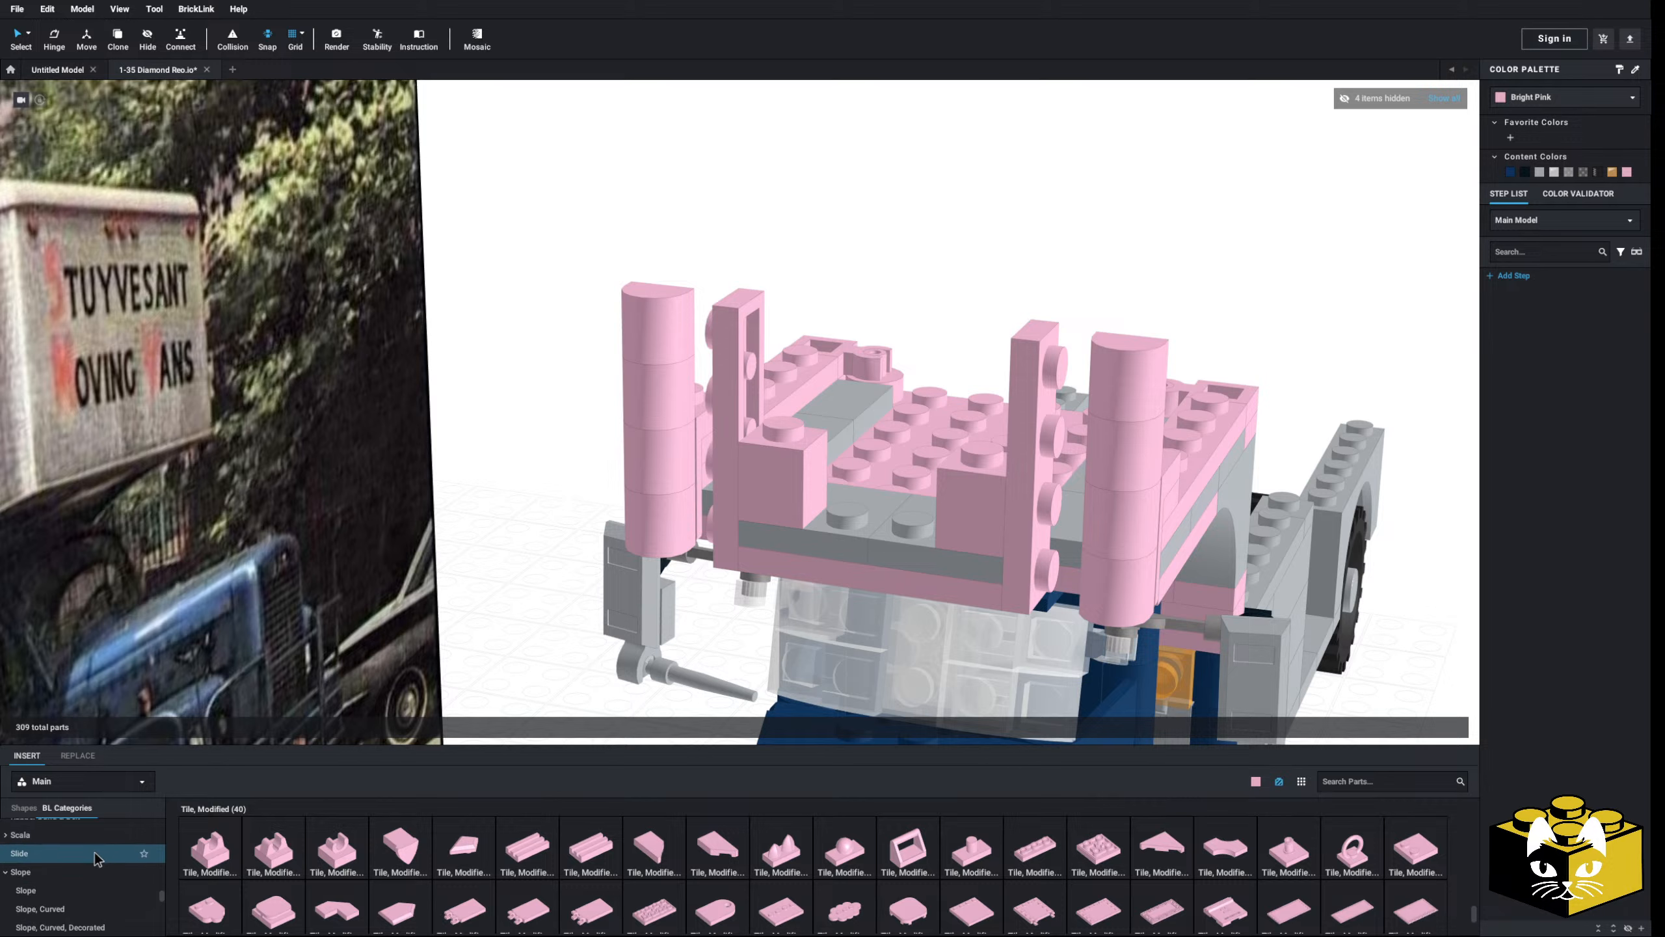
left_click(67, 893)
left_click_drag(400, 849, 692, 509)
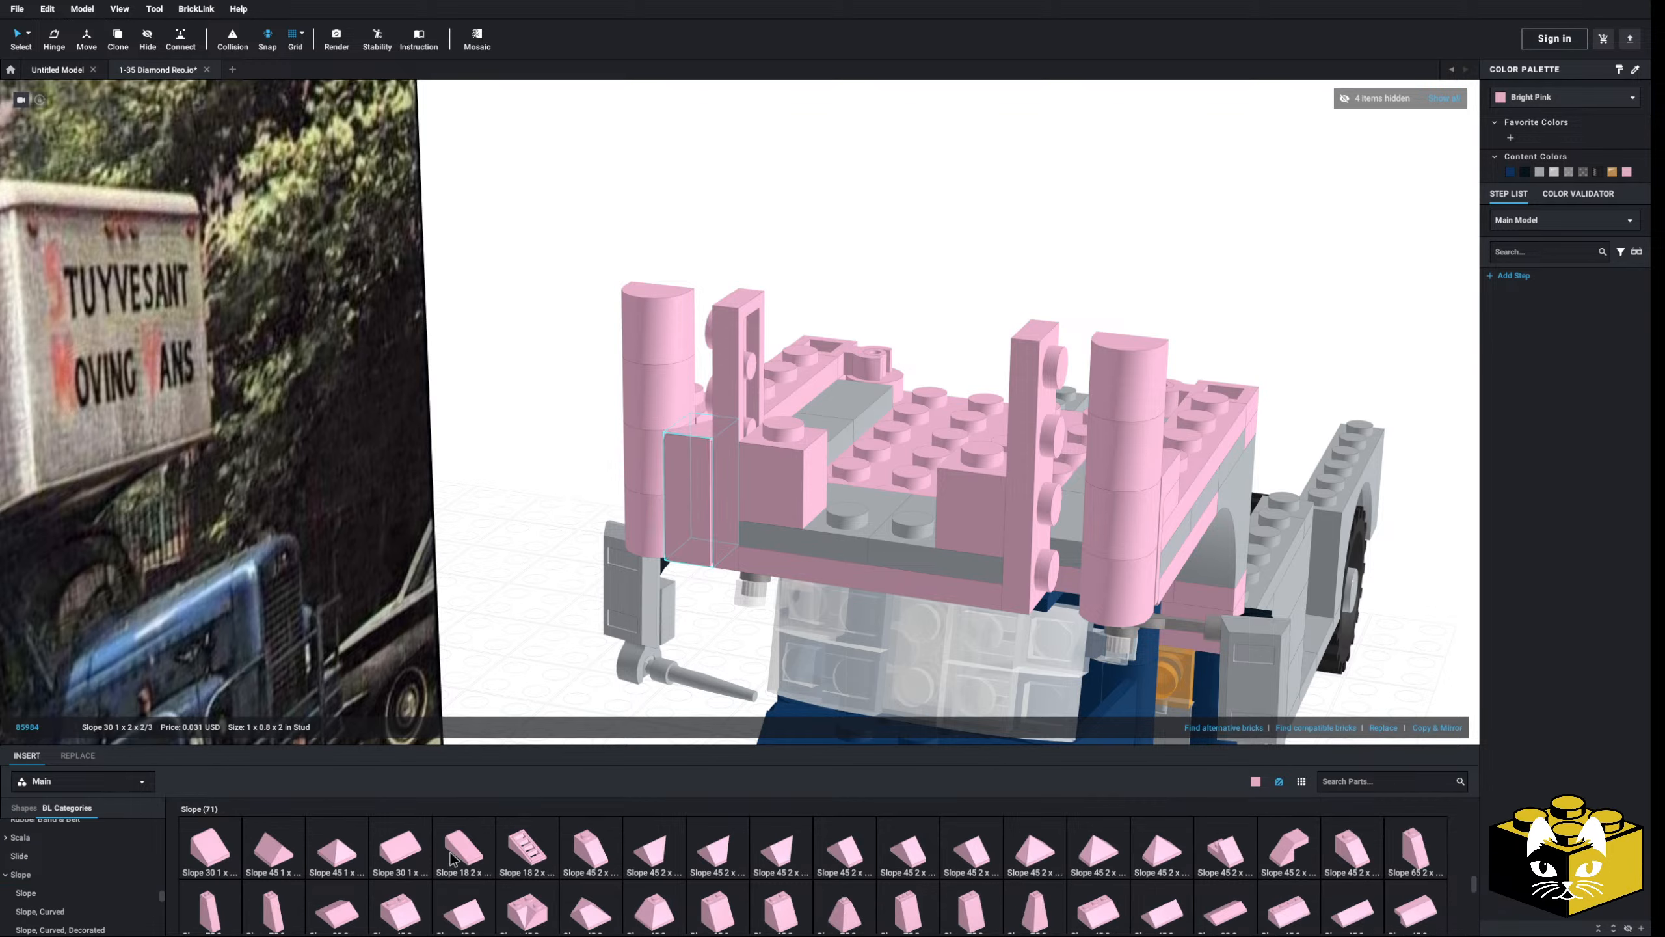
left_click_drag(413, 852, 708, 414)
left_click(707, 415)
- Add pink inverted 1 x 1 - 1 x 2 brackets at the tops of the overhang's front corners
right_click_drag(707, 414, 357, 479)
middle_click_drag(338, 570, 298, 536)
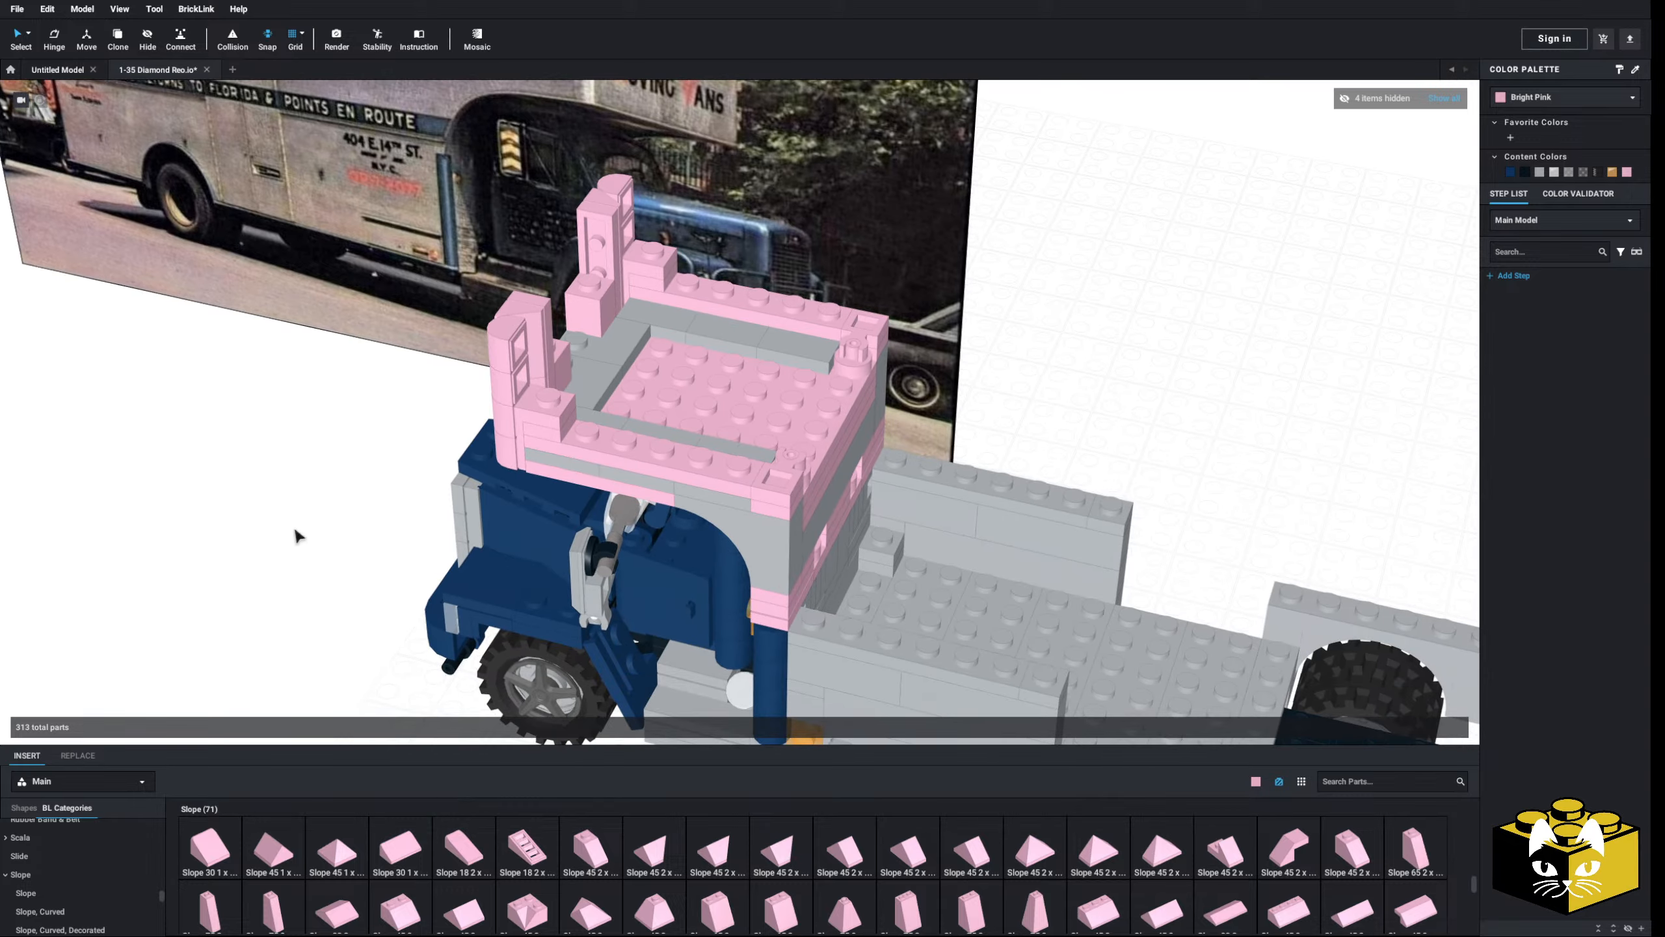
scroll(124, 876, "up", 5)
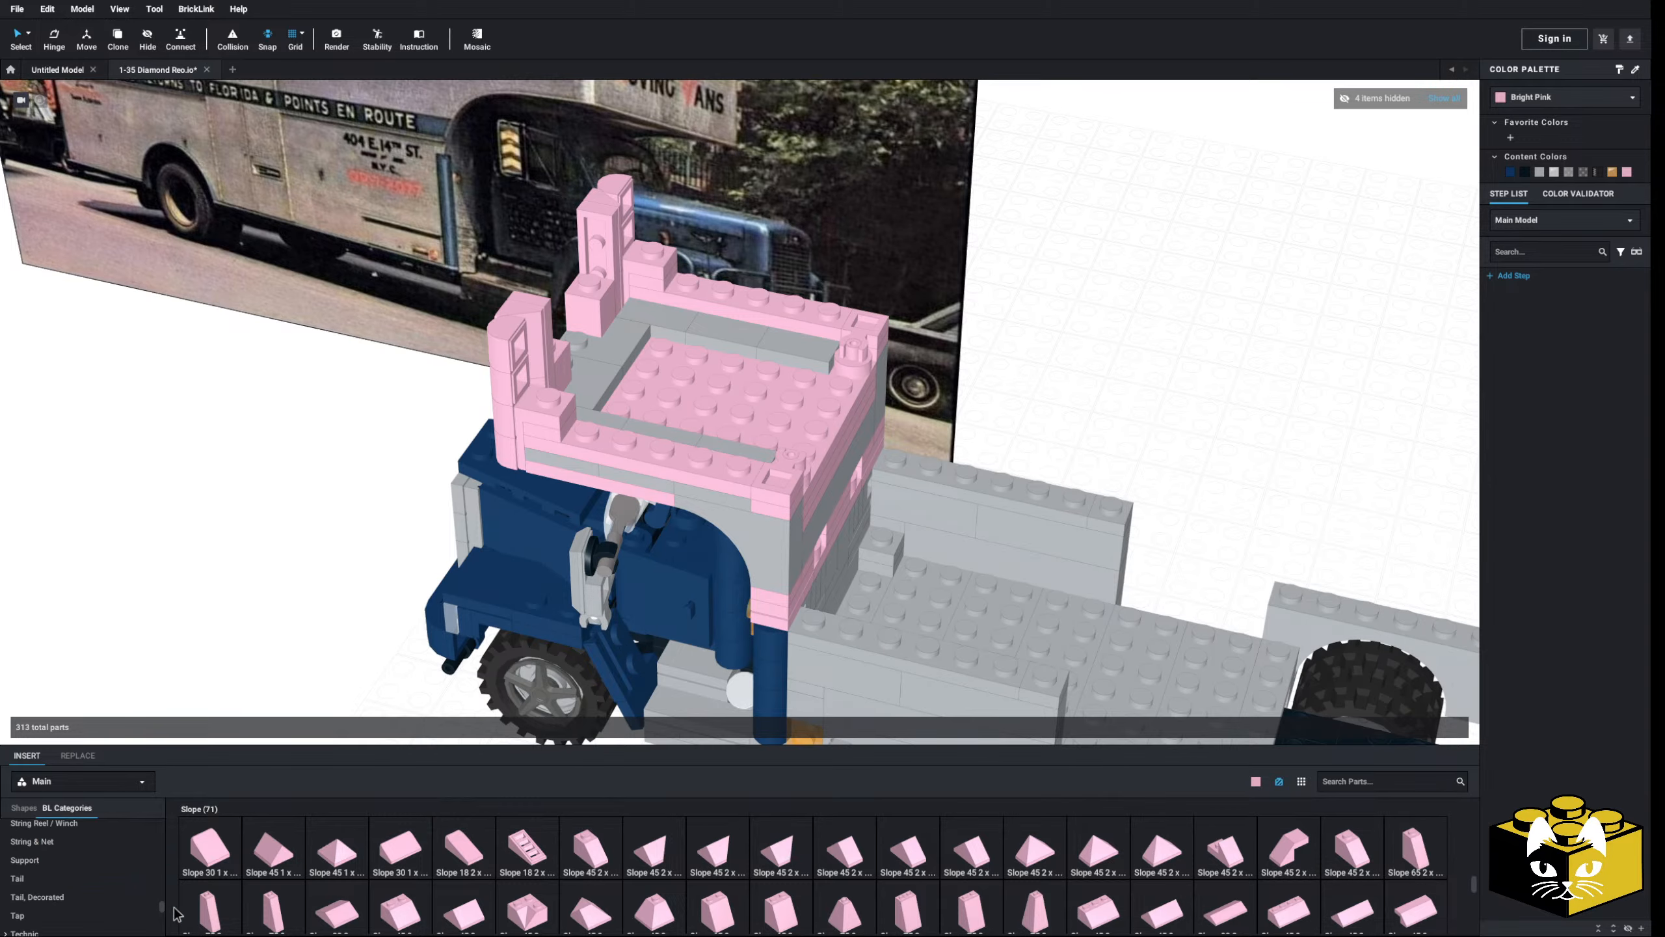
scroll(156, 870, "up", 10)
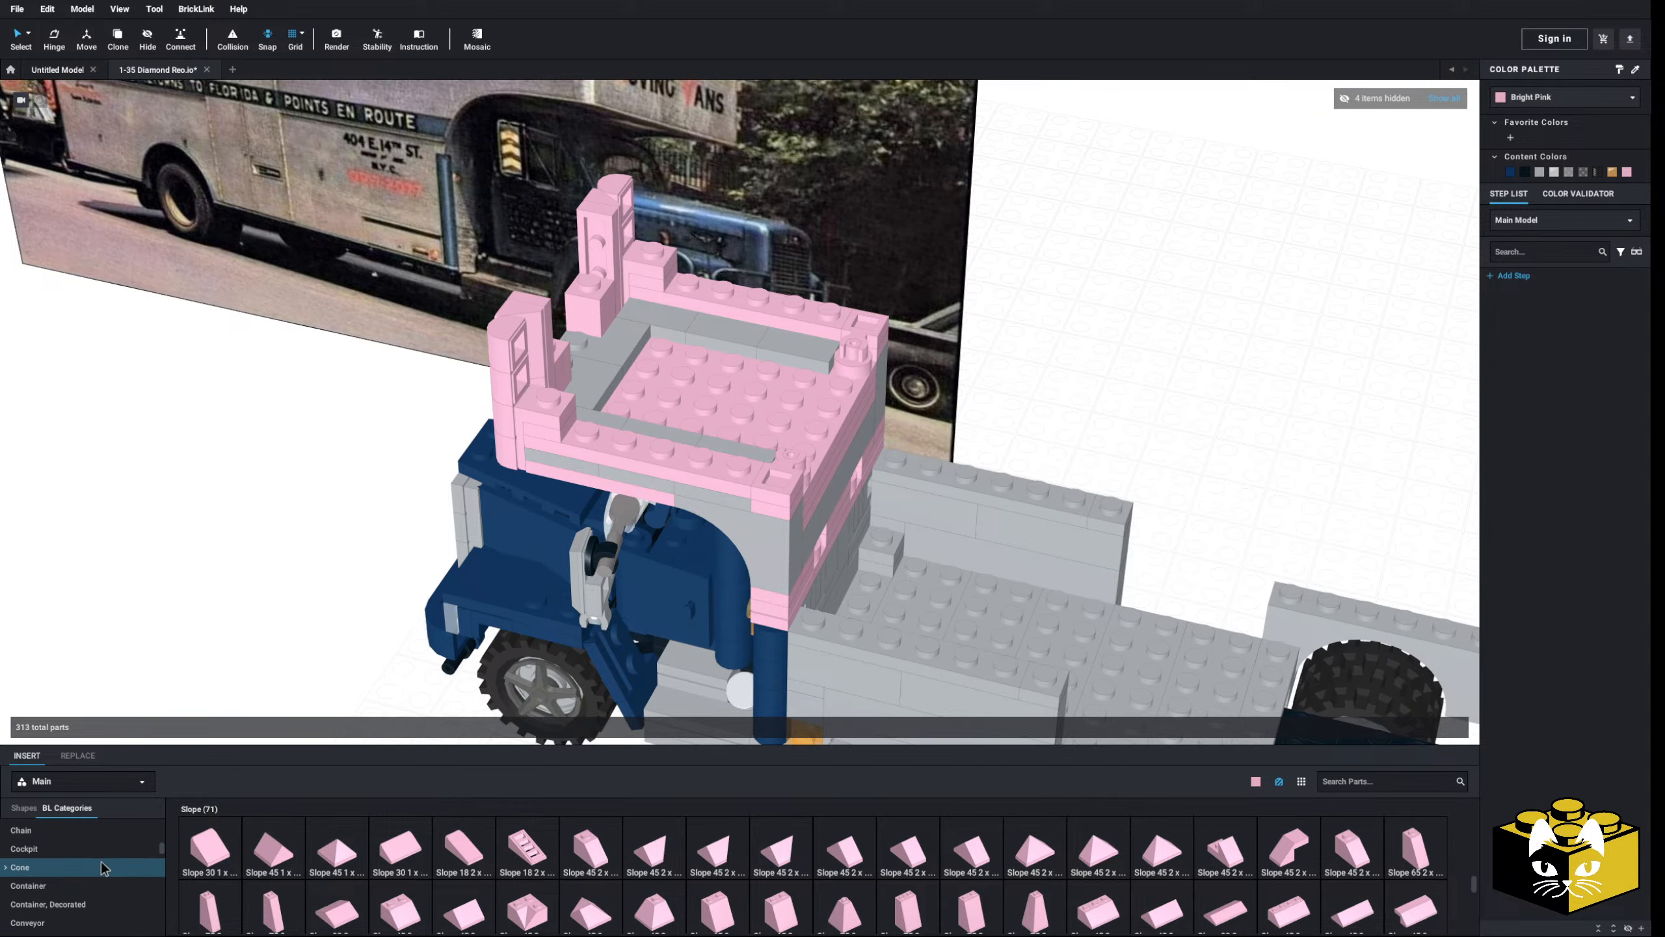
left_click(101, 869)
scroll(101, 869, "up", 2)
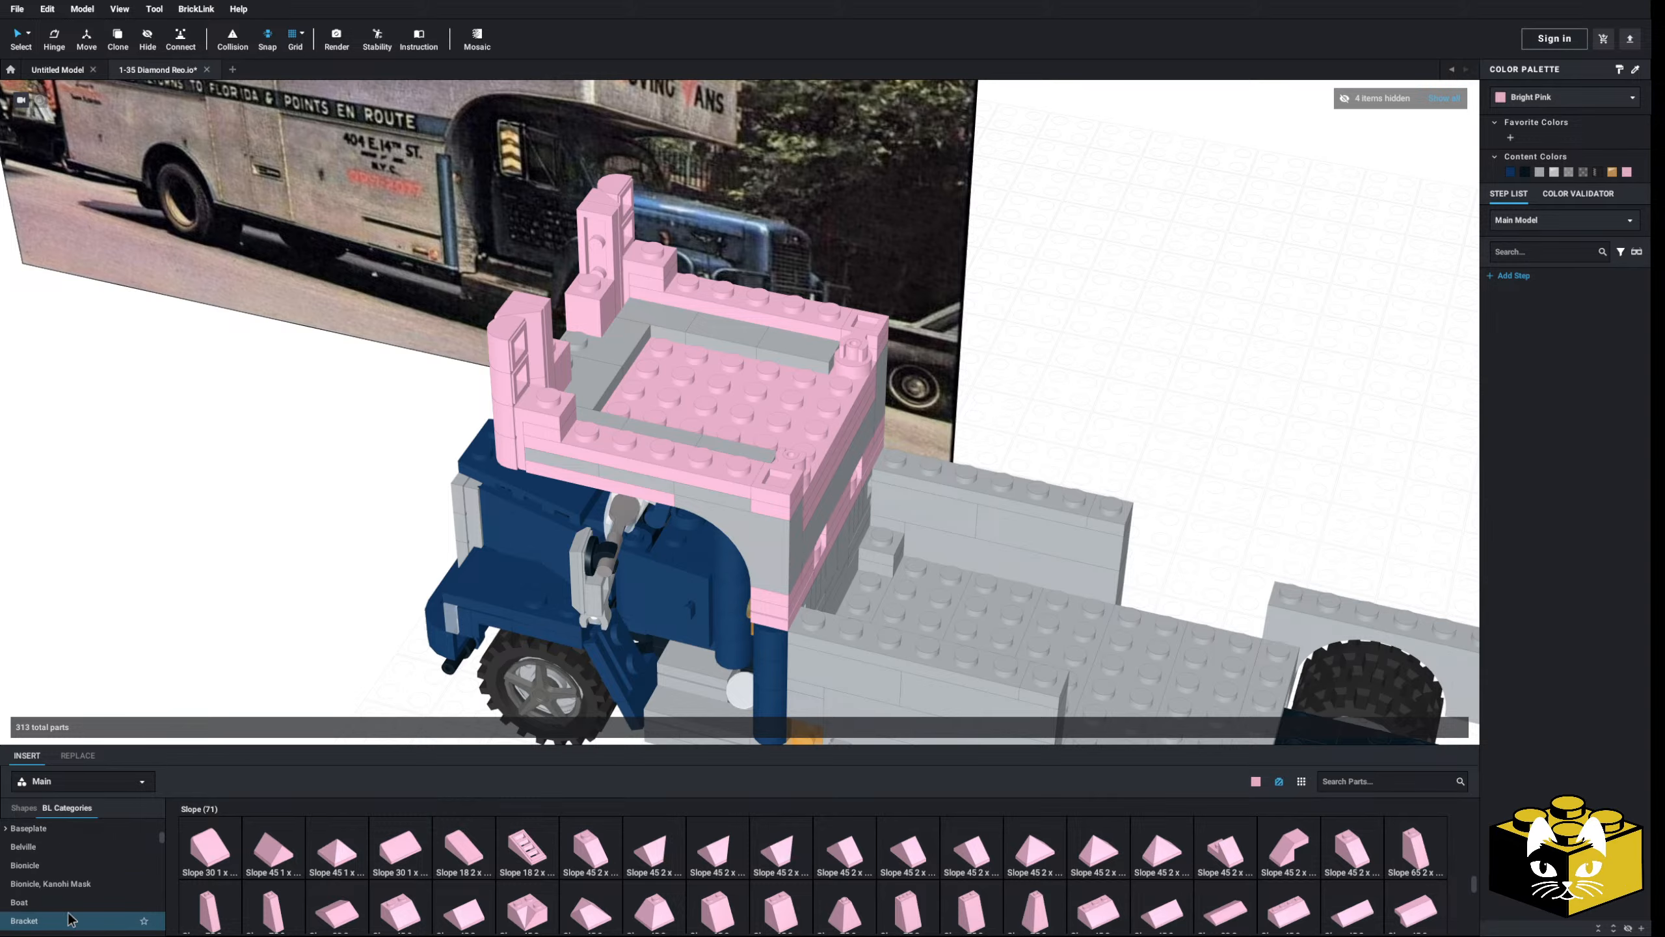
left_click(66, 920)
left_click(400, 852)
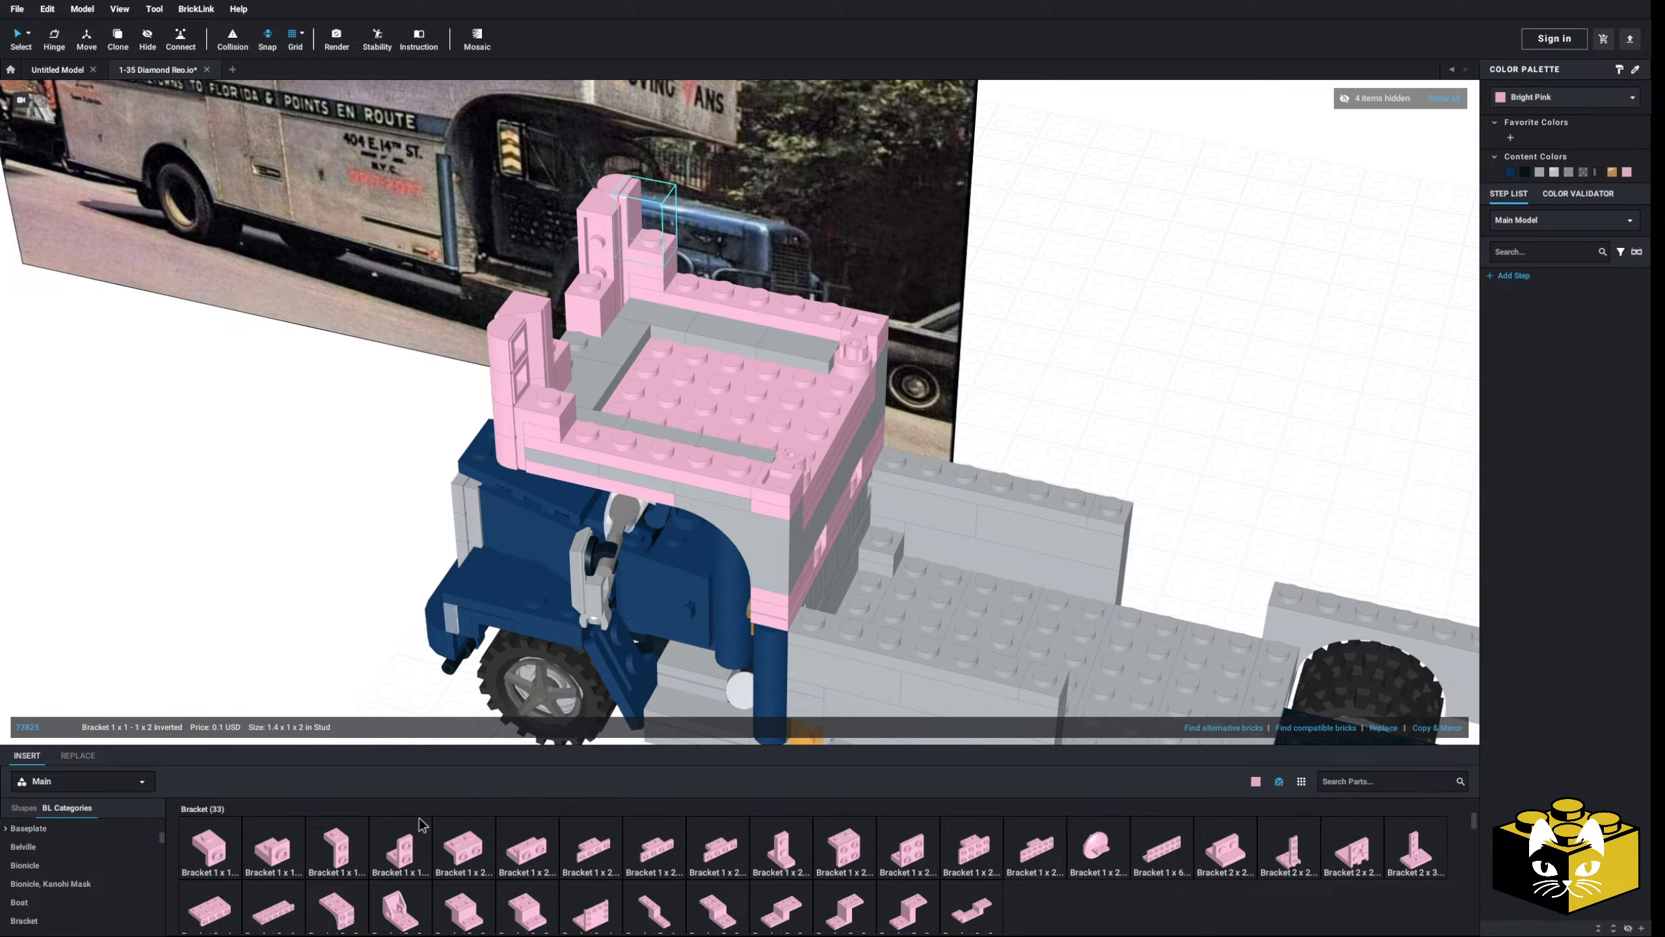
key("Escape")
- Set the parts library colour to Dark Blue and hide parts unavailable in that colour
right_click_drag(328, 539, 362, 545)
scroll(473, 554, "down", 2)
scroll(537, 400, "up", 5)
middle_click_drag(616, 658, 467, 268)
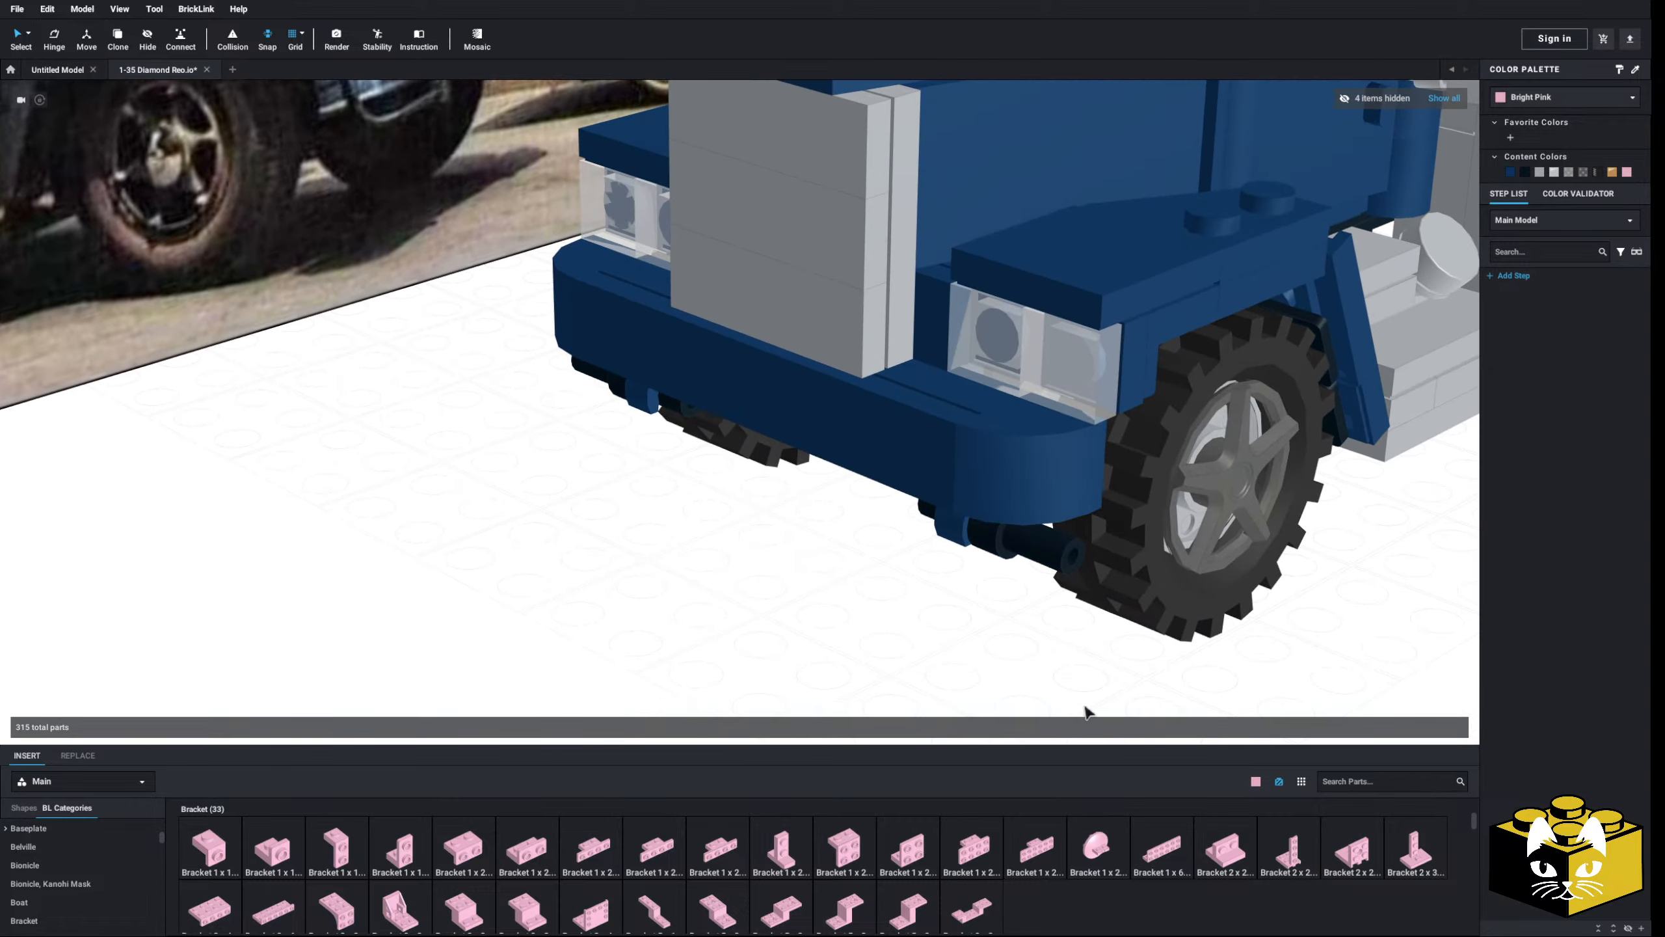
left_click(1255, 782)
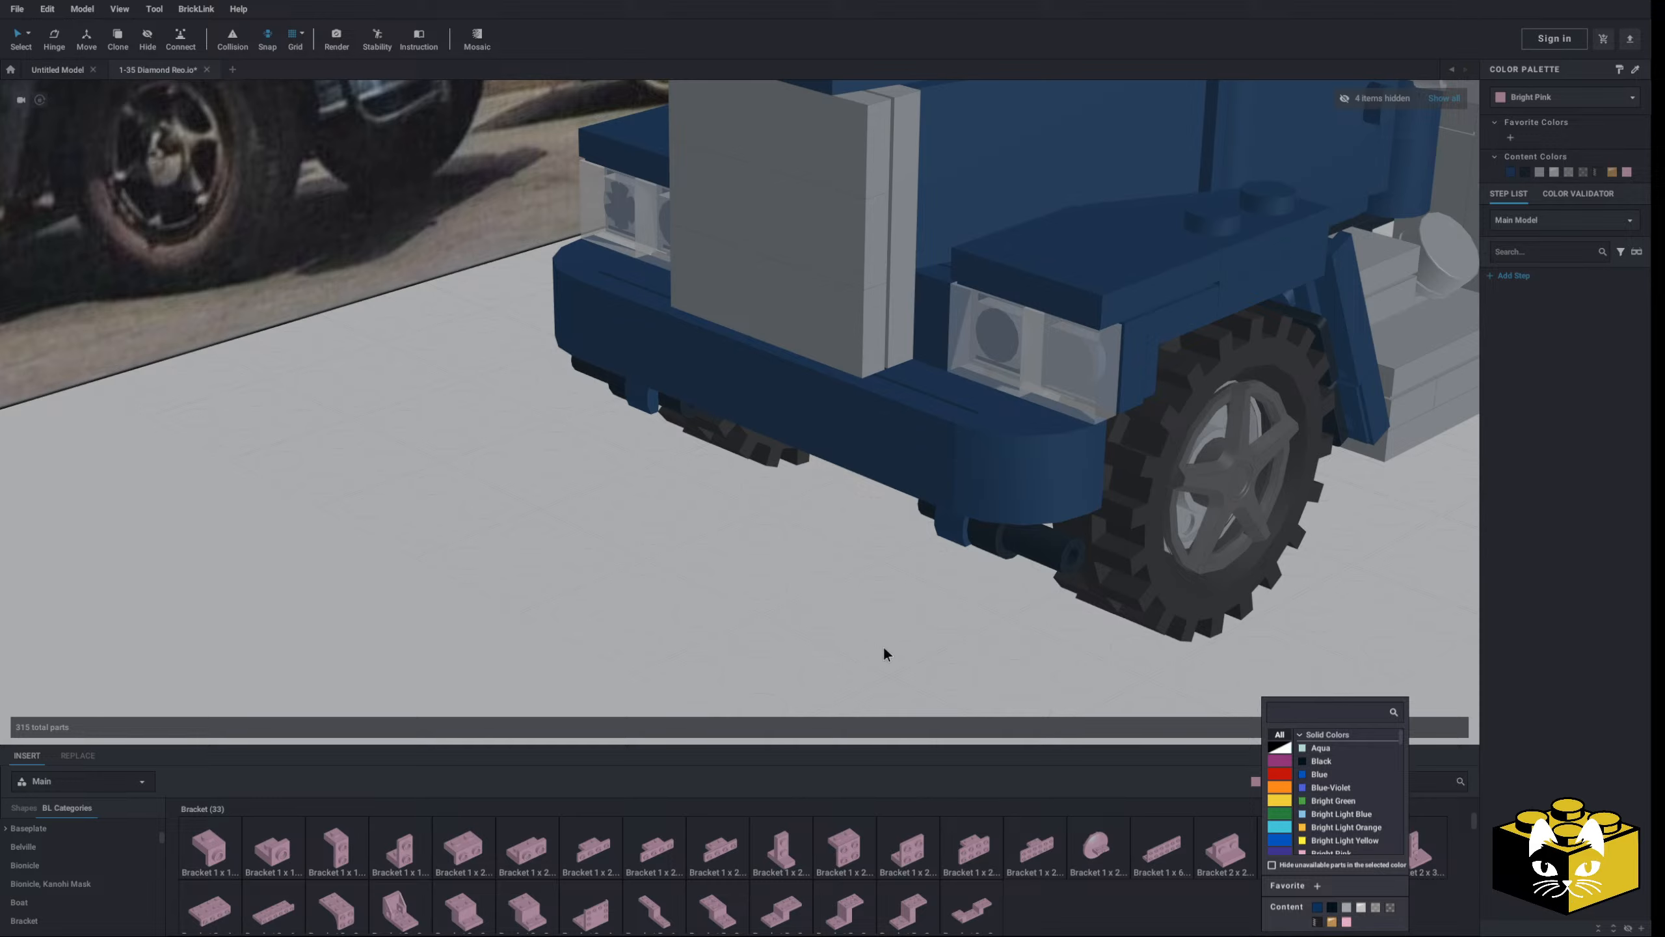
left_click(1318, 908)
left_click(1256, 782)
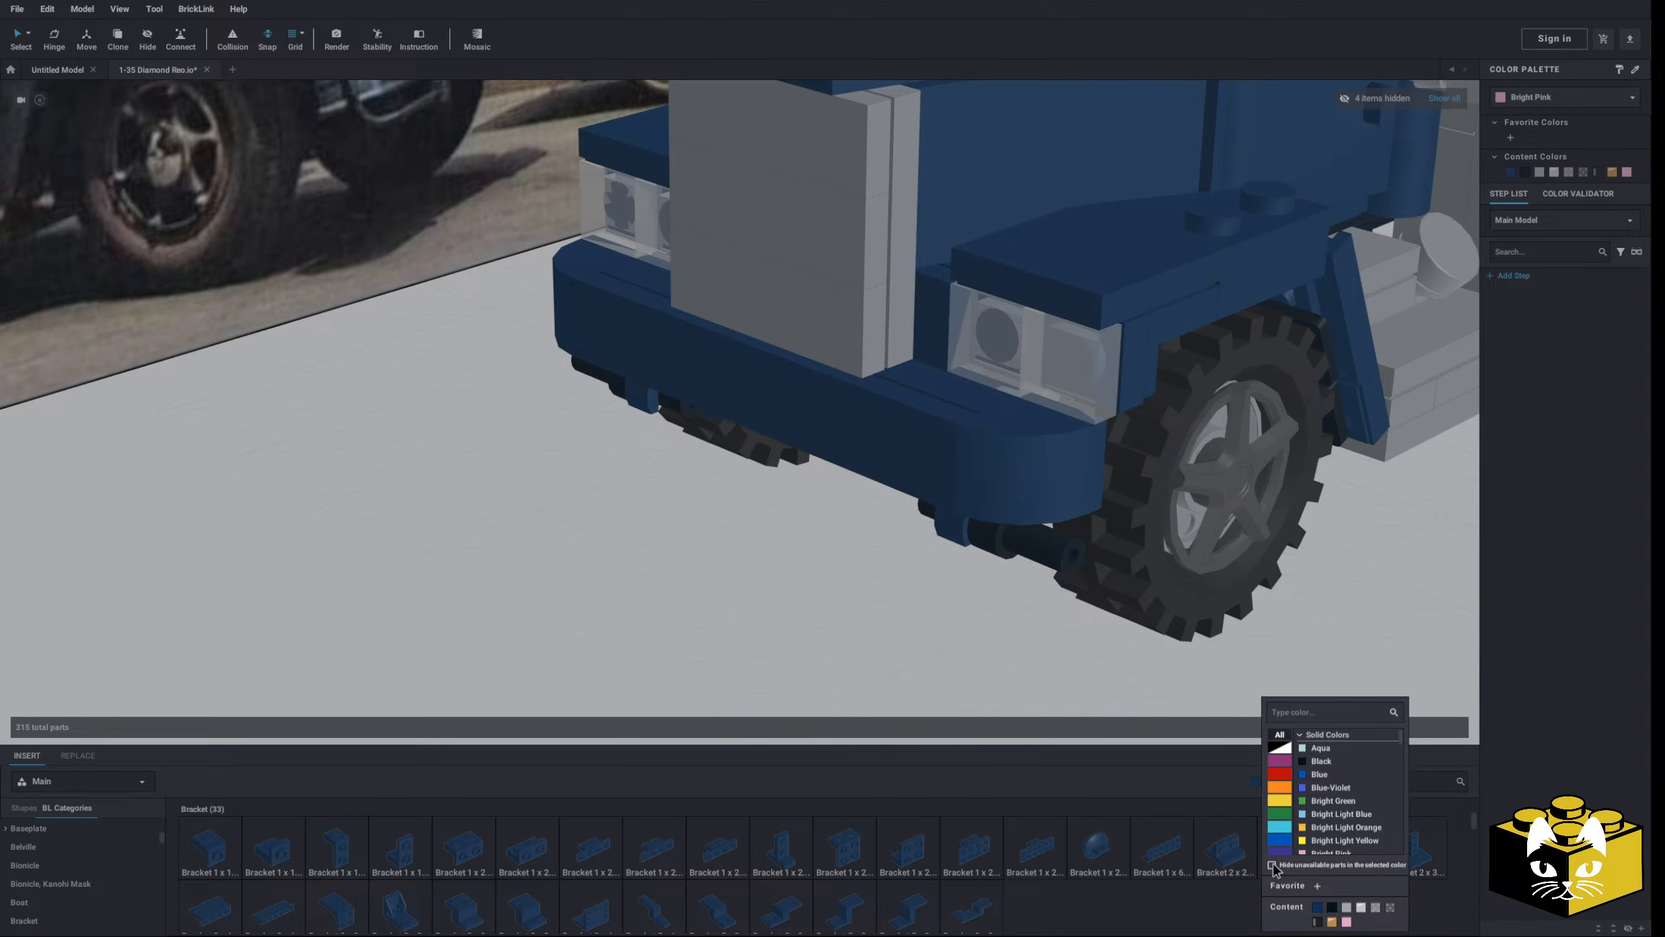
left_click(1273, 866)
left_click(530, 690)
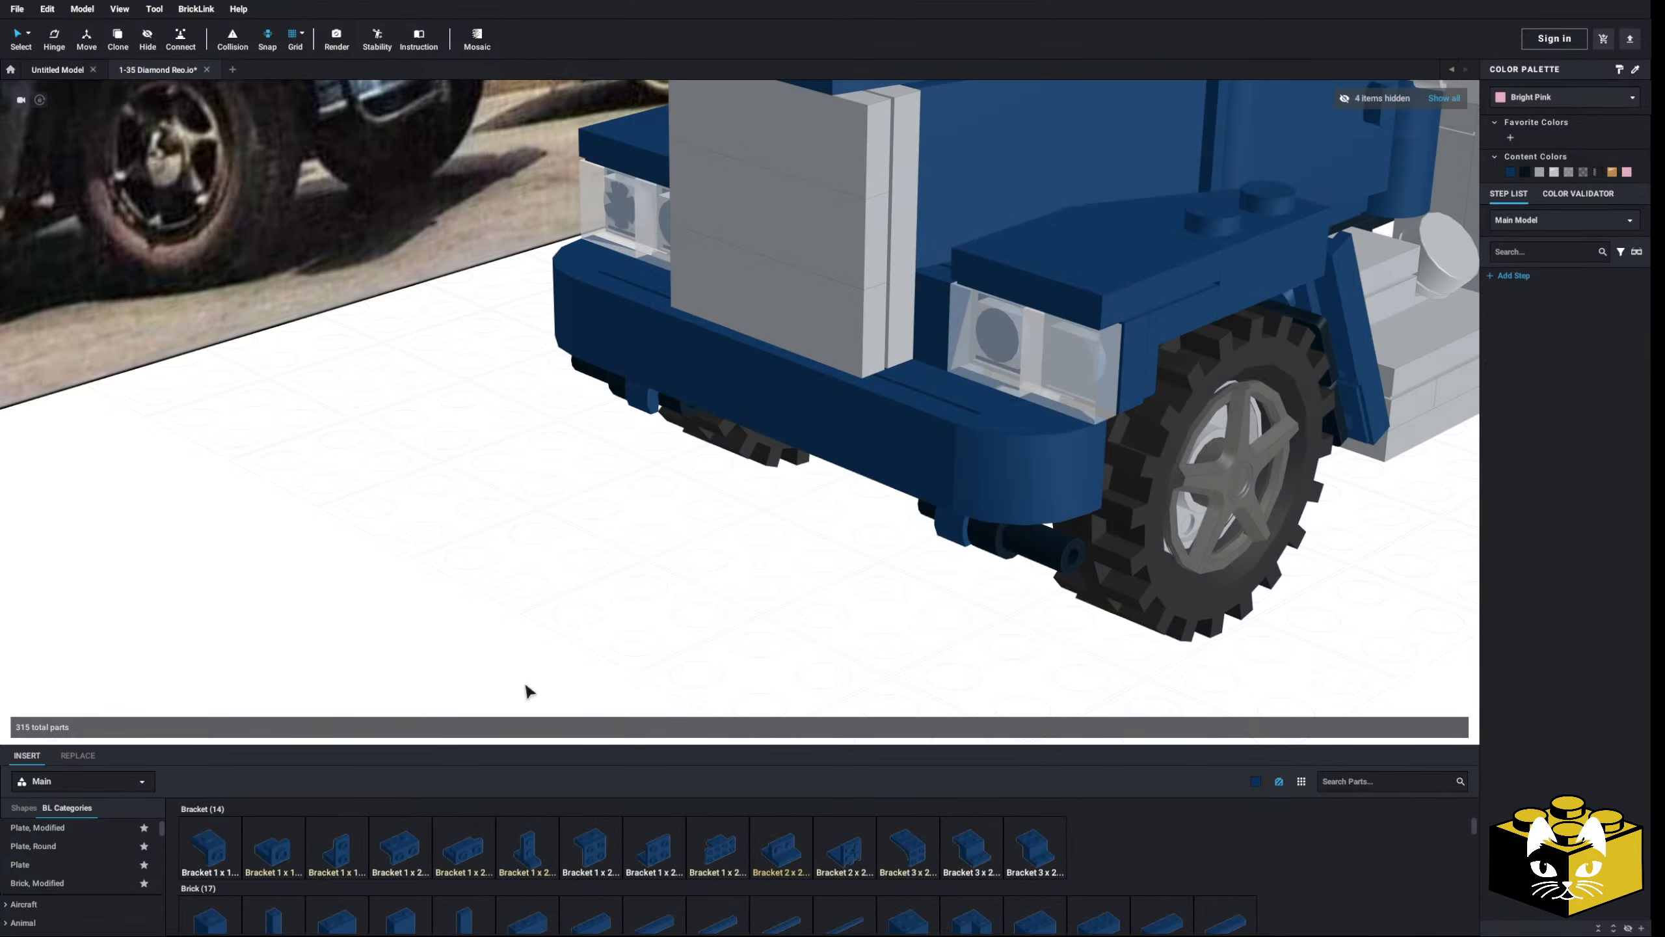
- Place a dark blue Bar Curved with Angled Ends 1L upright on the grid in front of the truck's bumper
scroll(99, 875, "down", 3)
scroll(278, 697, "down", 3)
right_click_drag(279, 697, 341, 721)
left_click(17, 824)
left_click(463, 848)
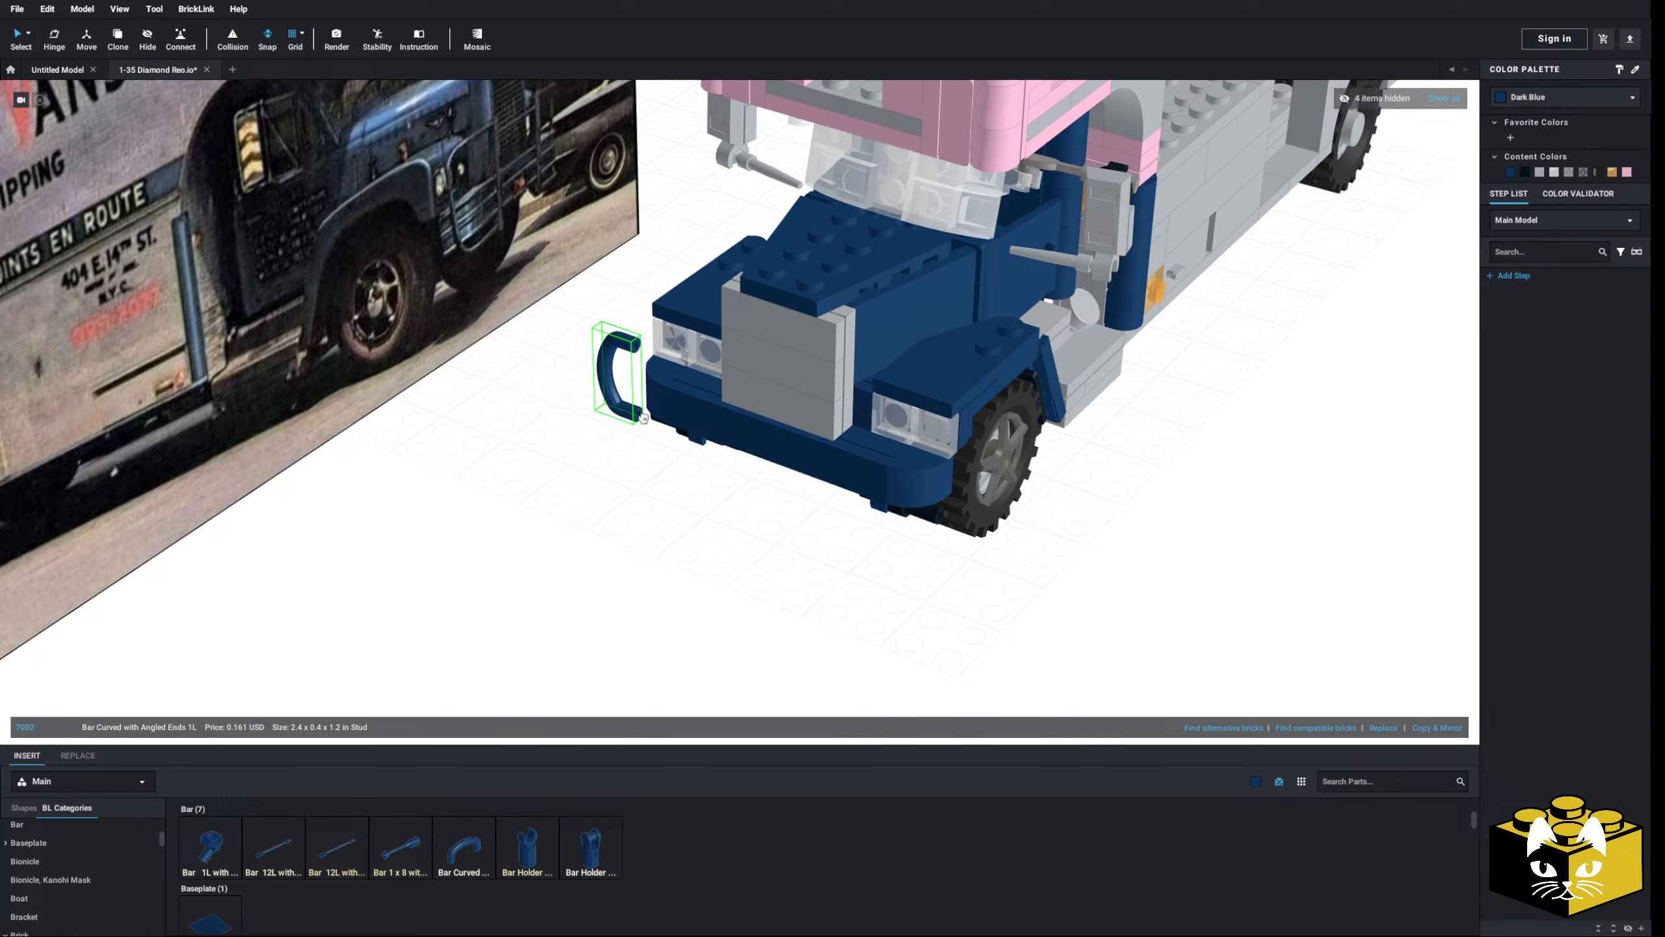
right_click_drag(656, 407, 656, 474)
left_click(529, 592)
- Duplicate the curved bar and place the copy beside it, rotated to face the first one
scroll(628, 592, "up", 3)
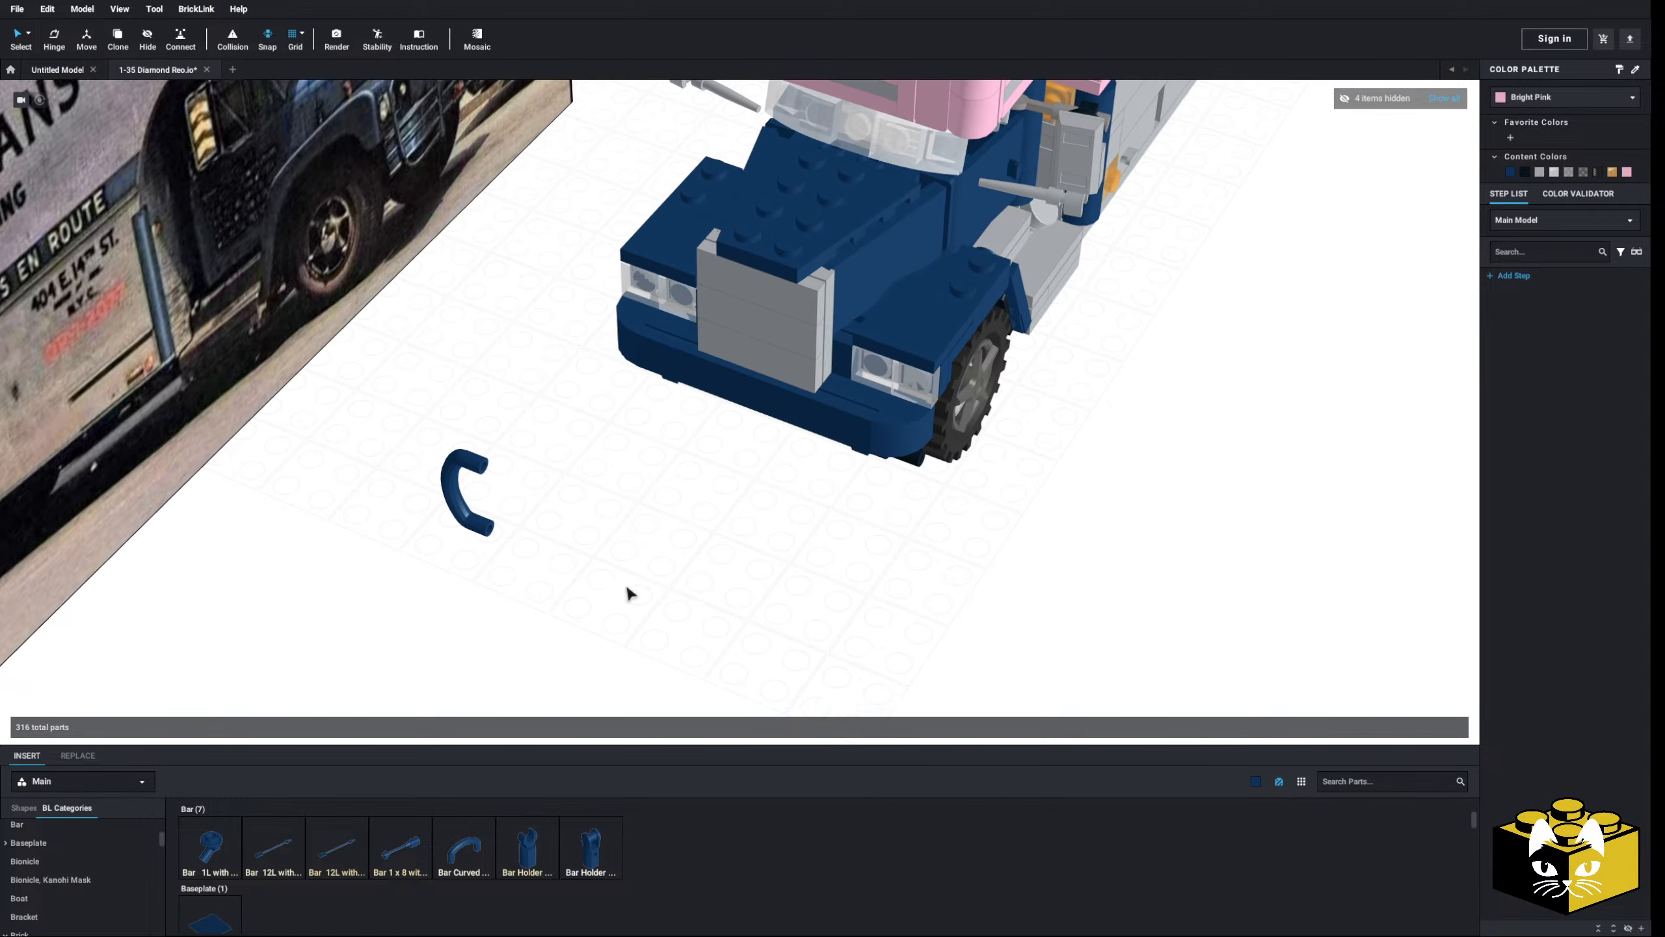
right_click(415, 544)
left_click(434, 547)
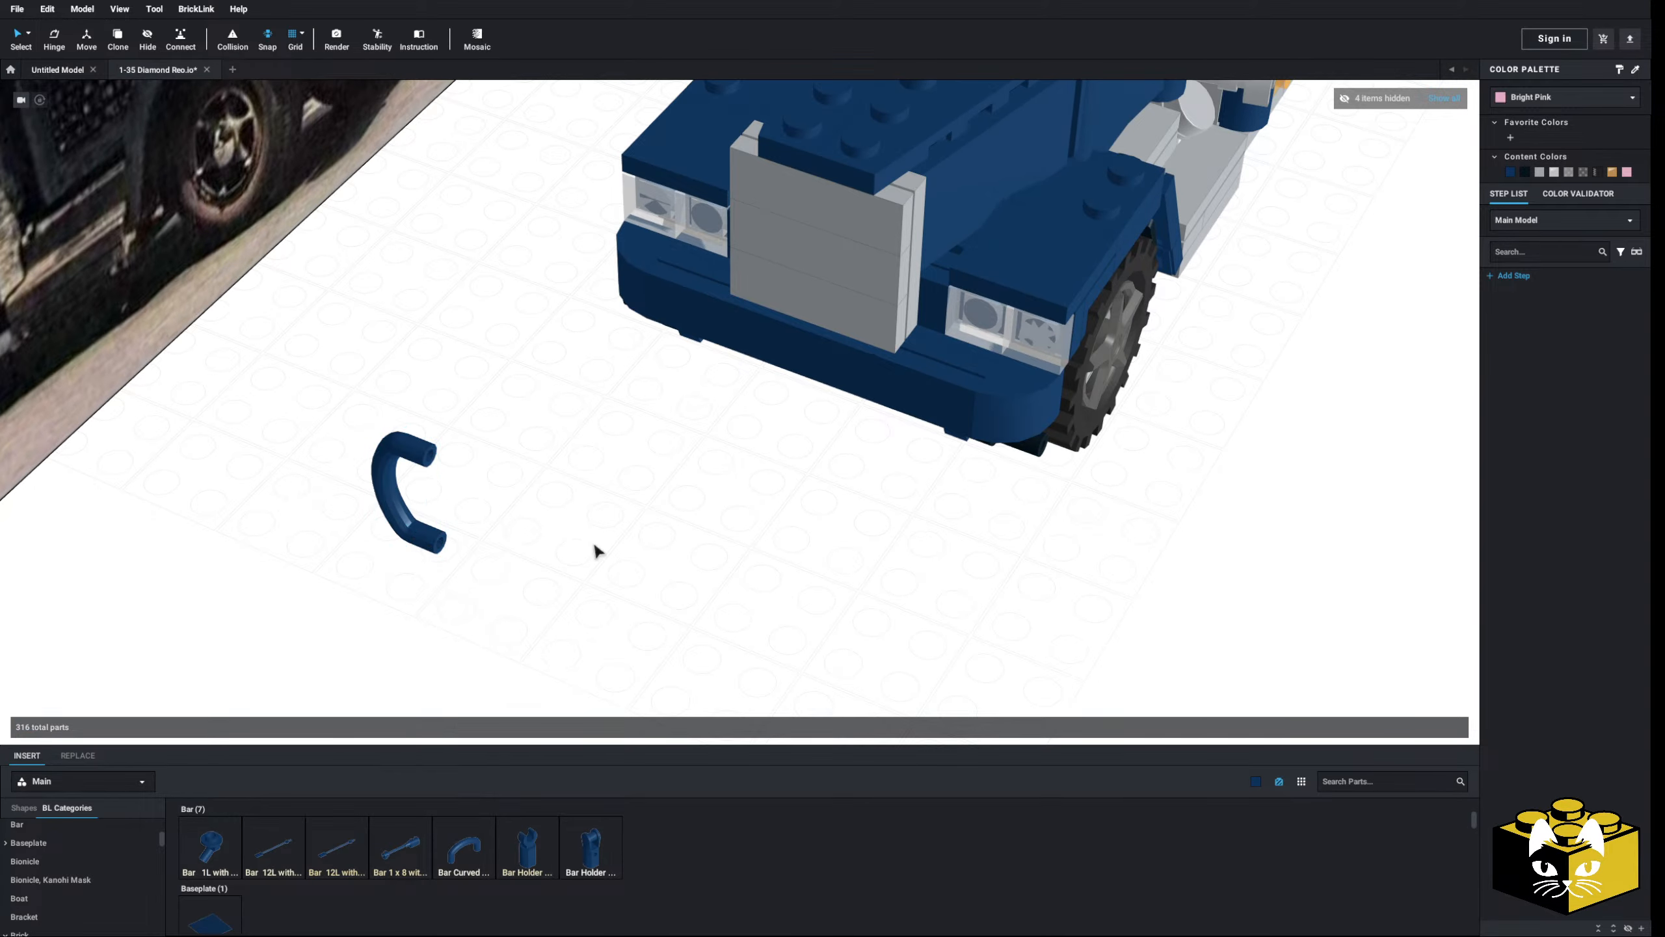
right_click(594, 549)
left_click(623, 584)
key("Right")
key("Right")
left_click(738, 635)
- Check the grille guard in the reference photo and attach two dark blue Bar 1L connector pieces to the first curved bar's ends
middle_click_drag(434, 697, 586, 721)
right_click_drag(634, 596, 604, 573)
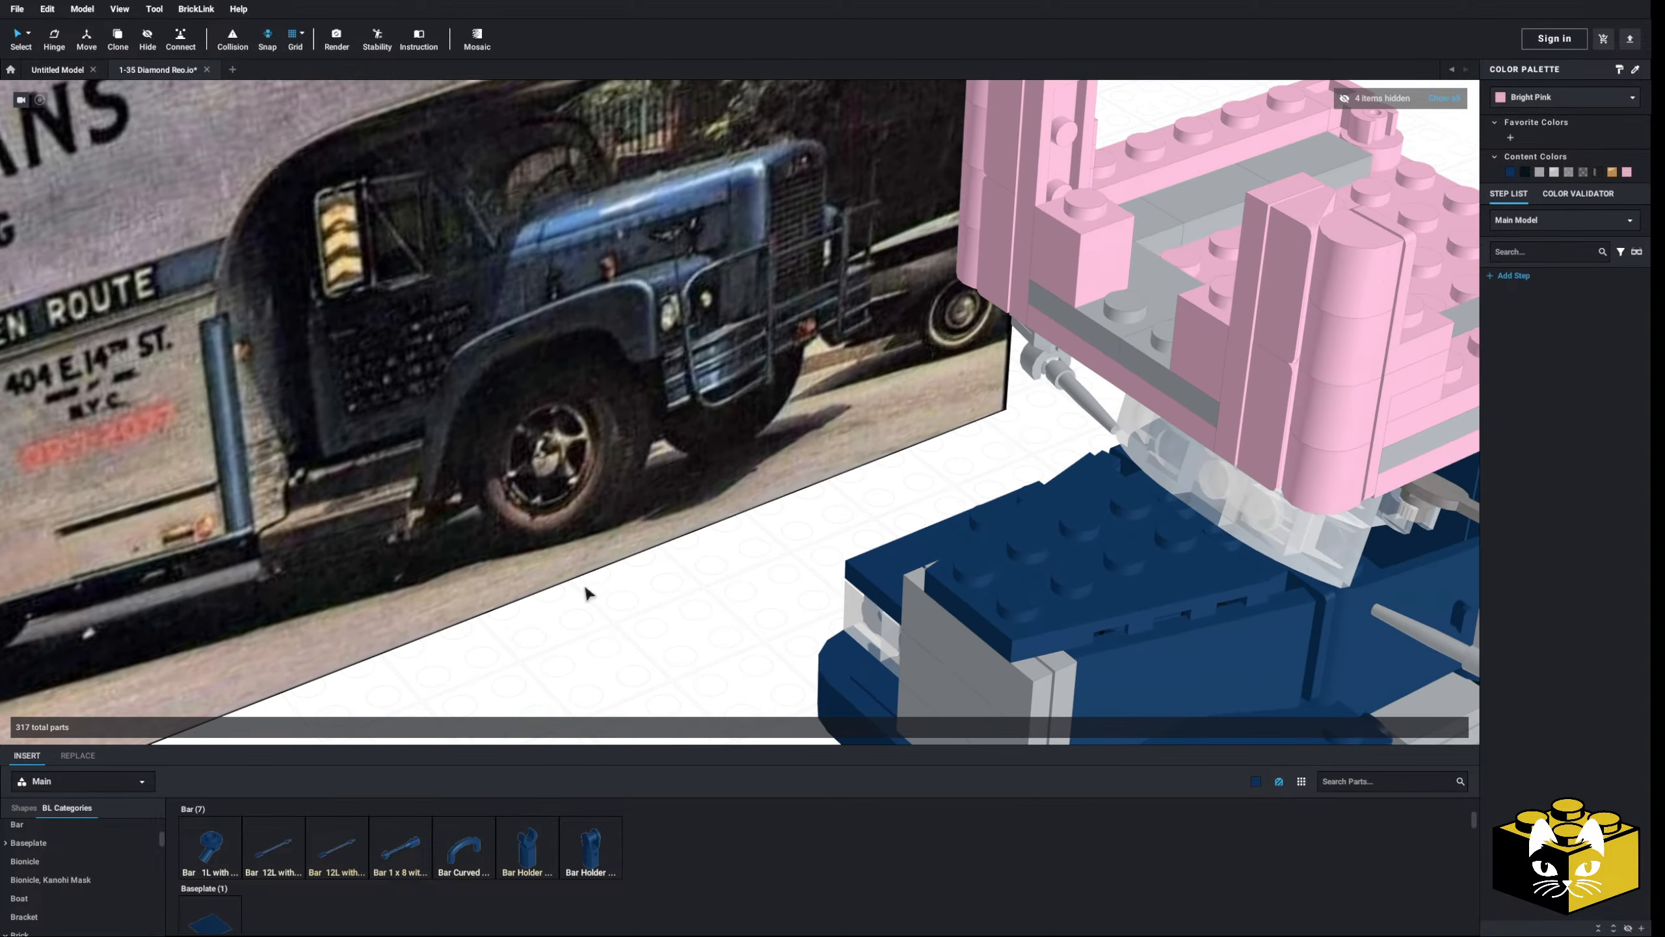
middle_click_drag(634, 594, 599, 443)
scroll(600, 443, "down", 3)
right_click_drag(600, 443, 567, 485)
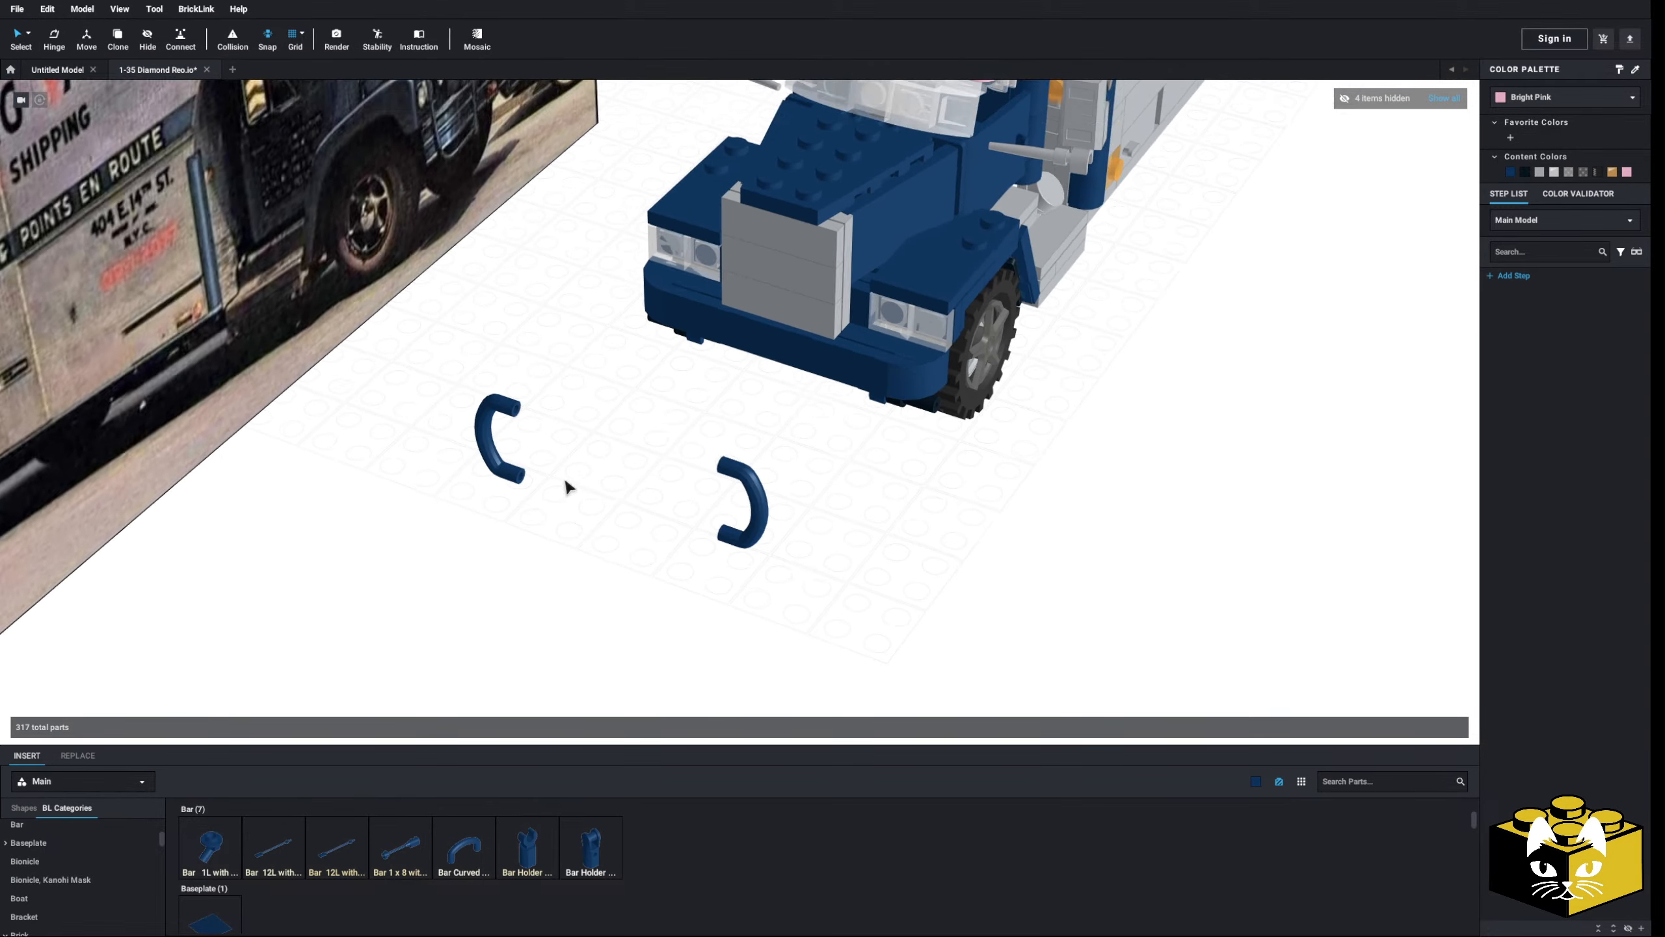
scroll(567, 485, "up", 3)
left_click(222, 843)
left_click(431, 502)
right_click_drag(460, 518, 518, 519)
left_click(492, 468)
key("Escape")
middle_click_drag(546, 472, 513, 416)
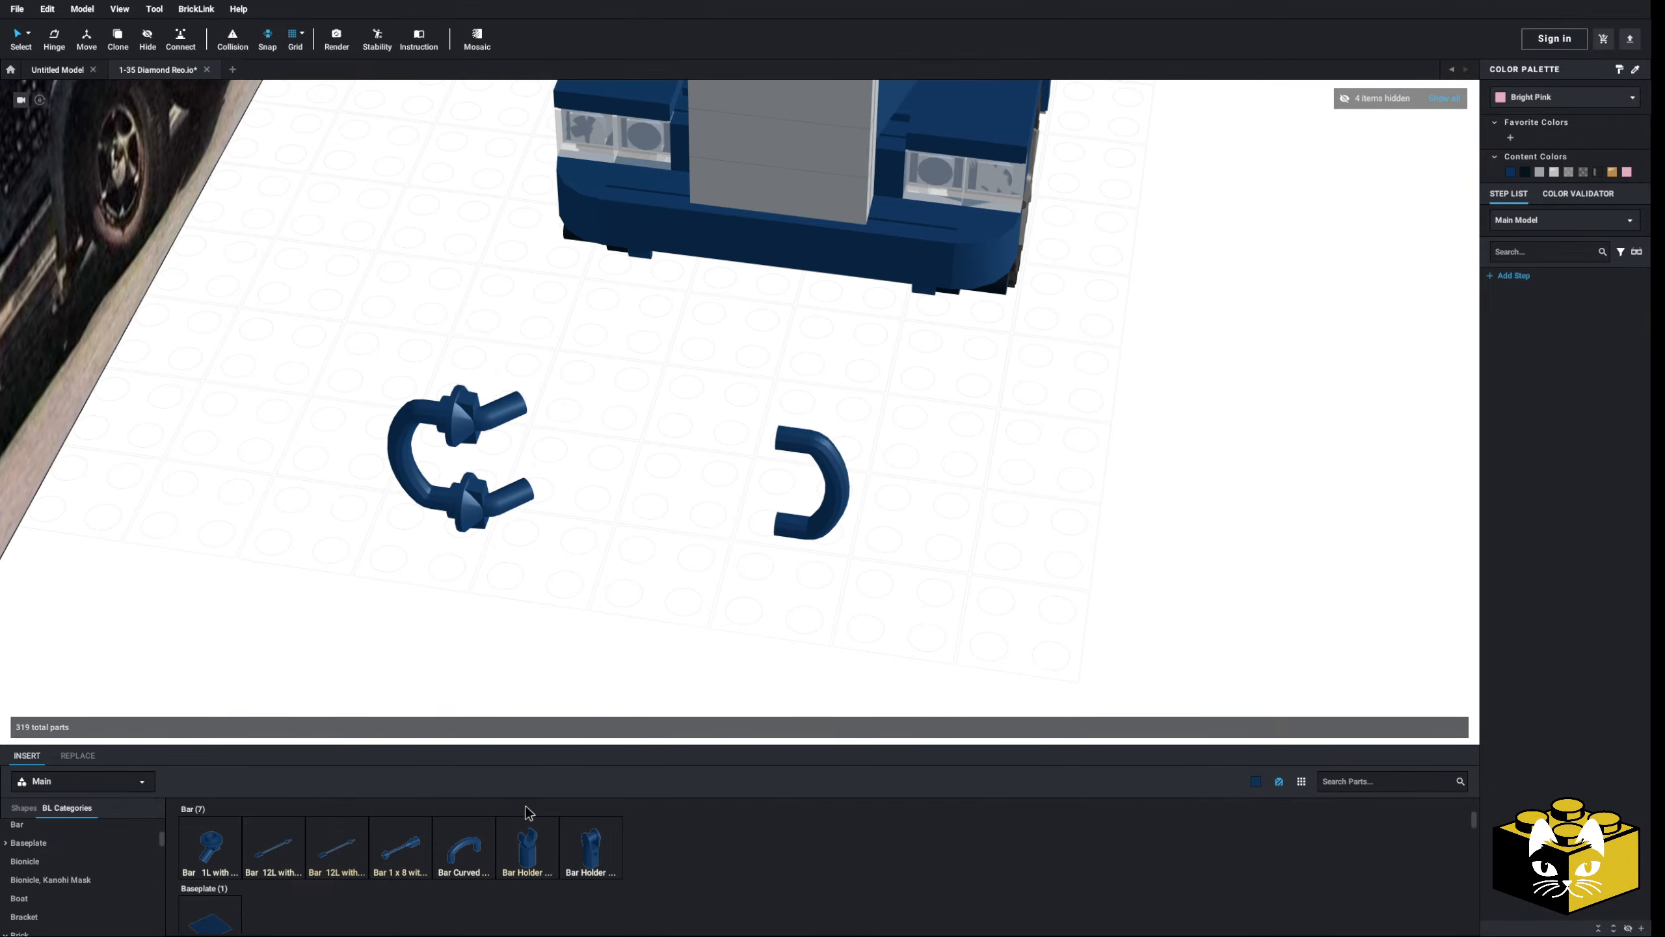
- Try a dark blue Bar Holder with Clip on the first curved bar's lower connector and delete it
scroll(470, 846, "down", 2)
scroll(473, 850, "up", 3)
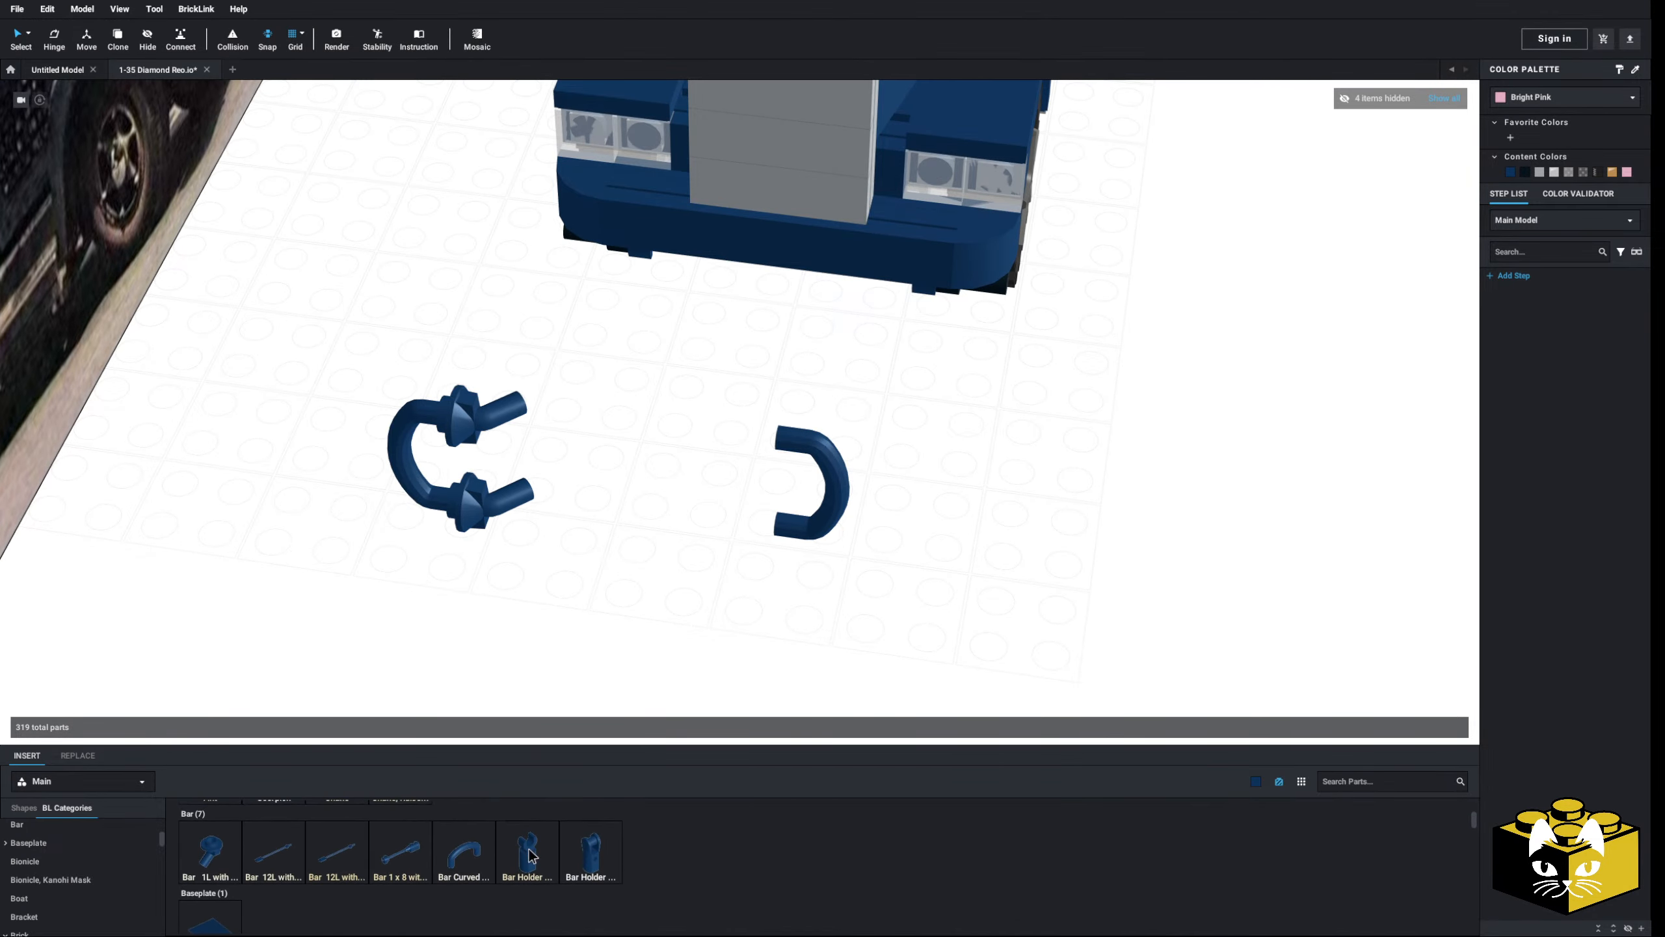
left_click(590, 853)
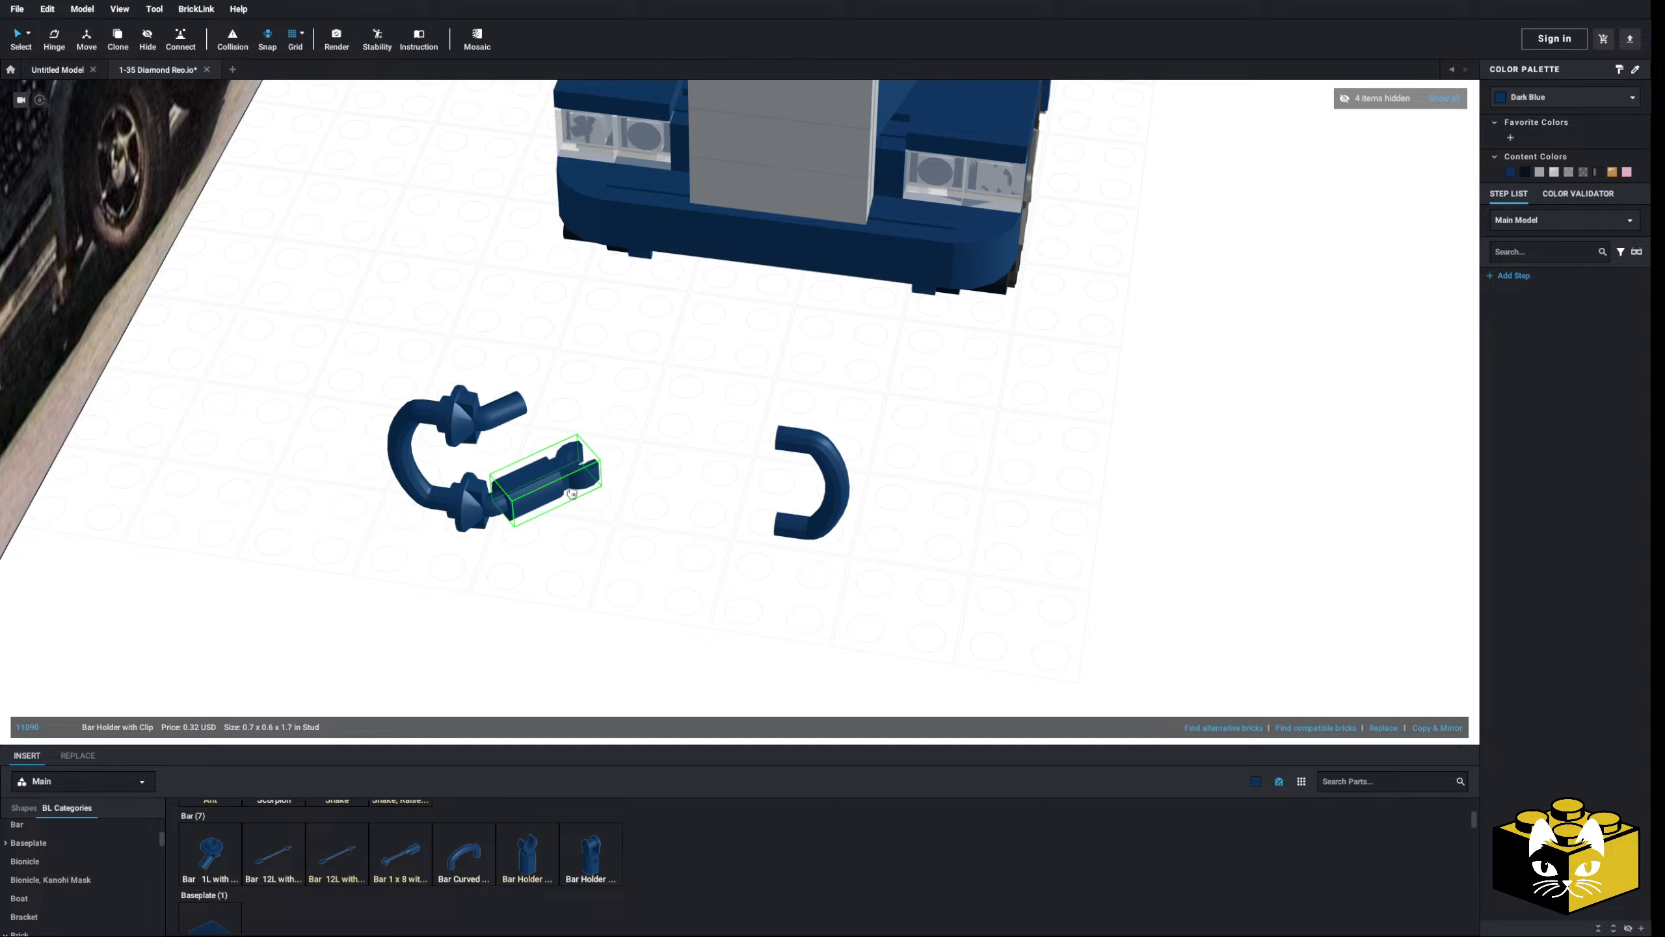
left_click(572, 493)
key("Escape")
left_click(556, 479)
key("Delete")
- Attach a dark blue Bar Holder with Handle to the first curved bar's lower connector
left_click(577, 881)
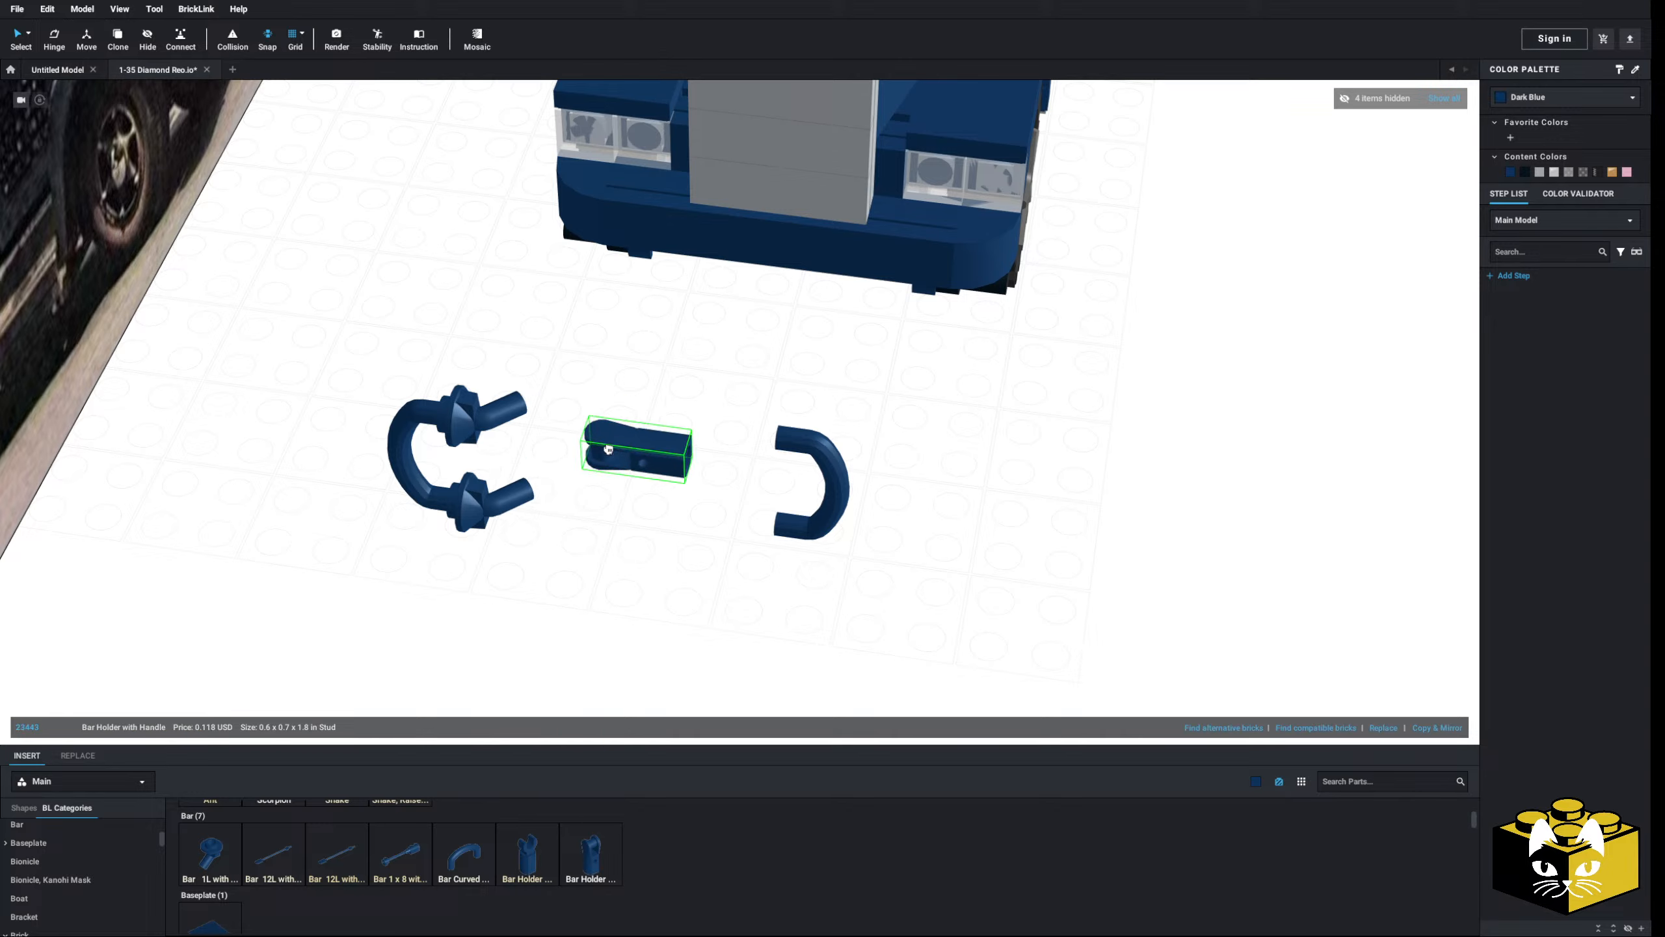
left_click(524, 489)
key("Escape")
- Pull the long dark blue tile off the bumper and attach a black 1 x 1 clip tile to the exposed studs
middle_click_drag(656, 368, 570, 508)
left_click_drag(688, 367, 698, 485)
scroll(82, 874, "down", 20)
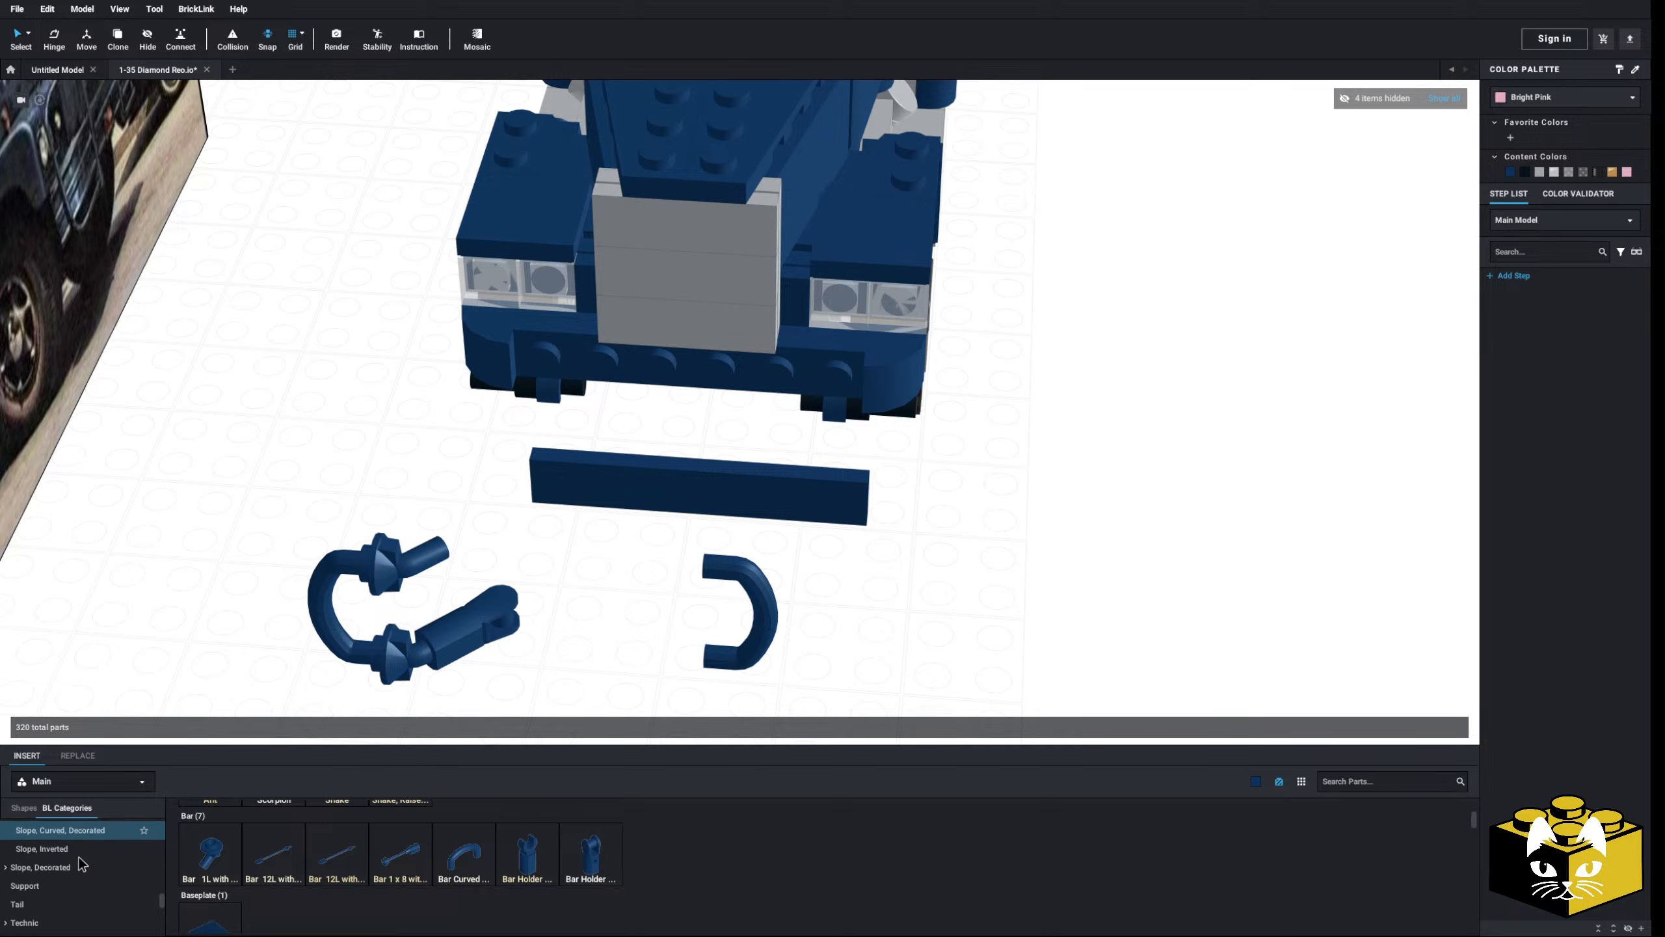
left_click(66, 892)
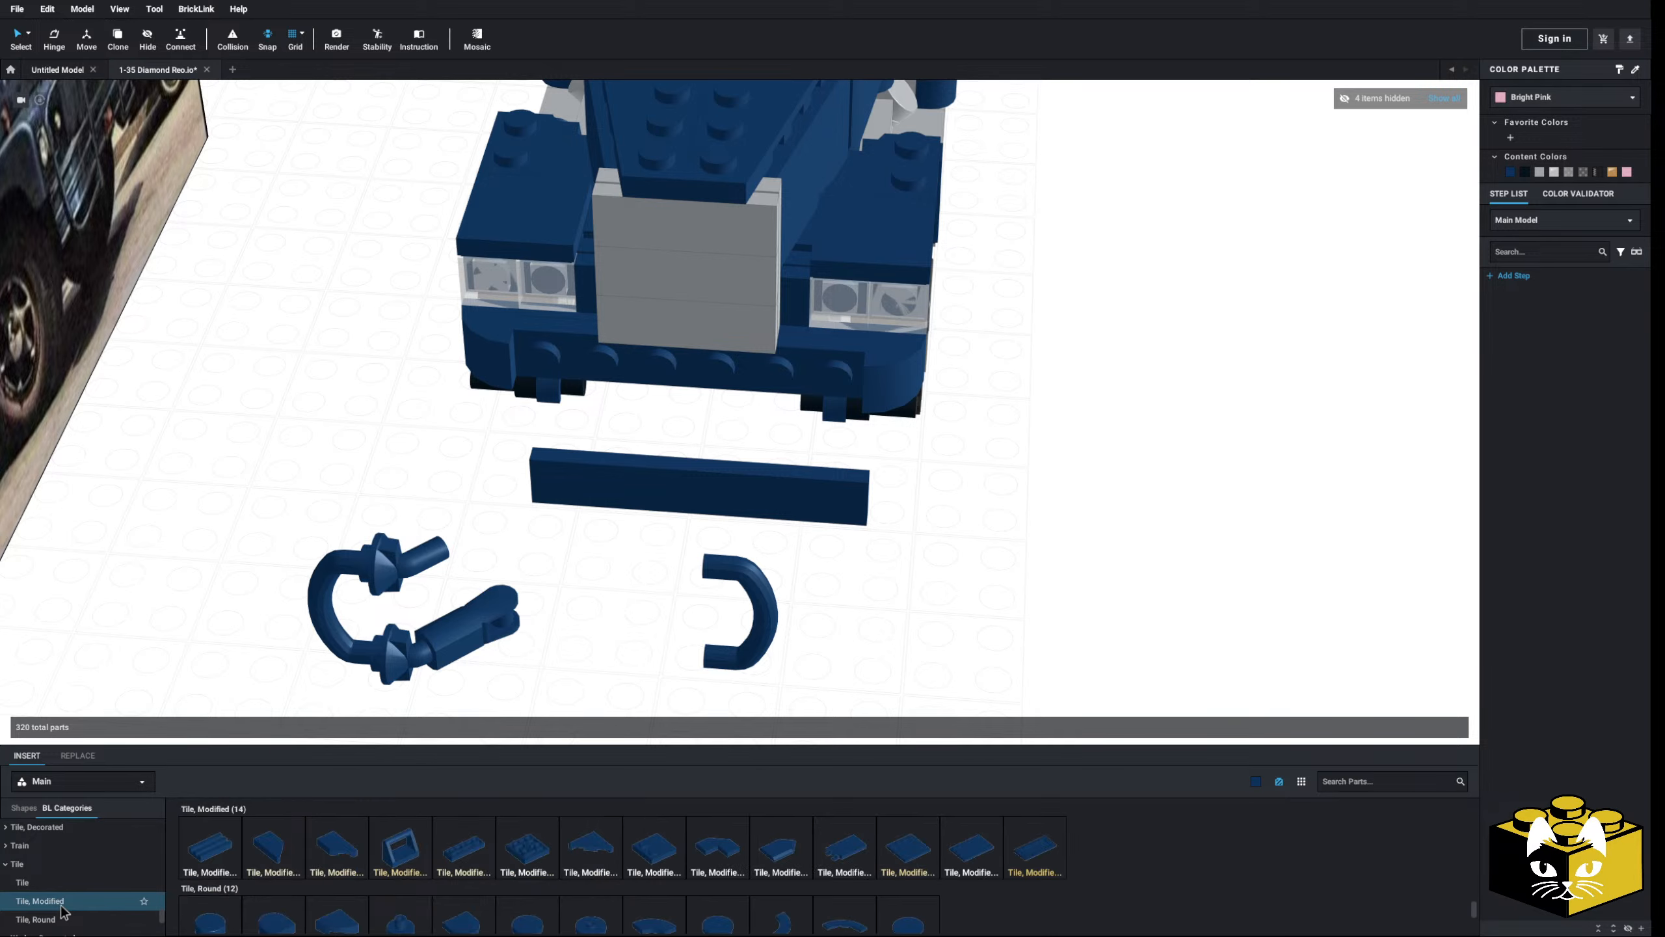
left_click(1256, 781)
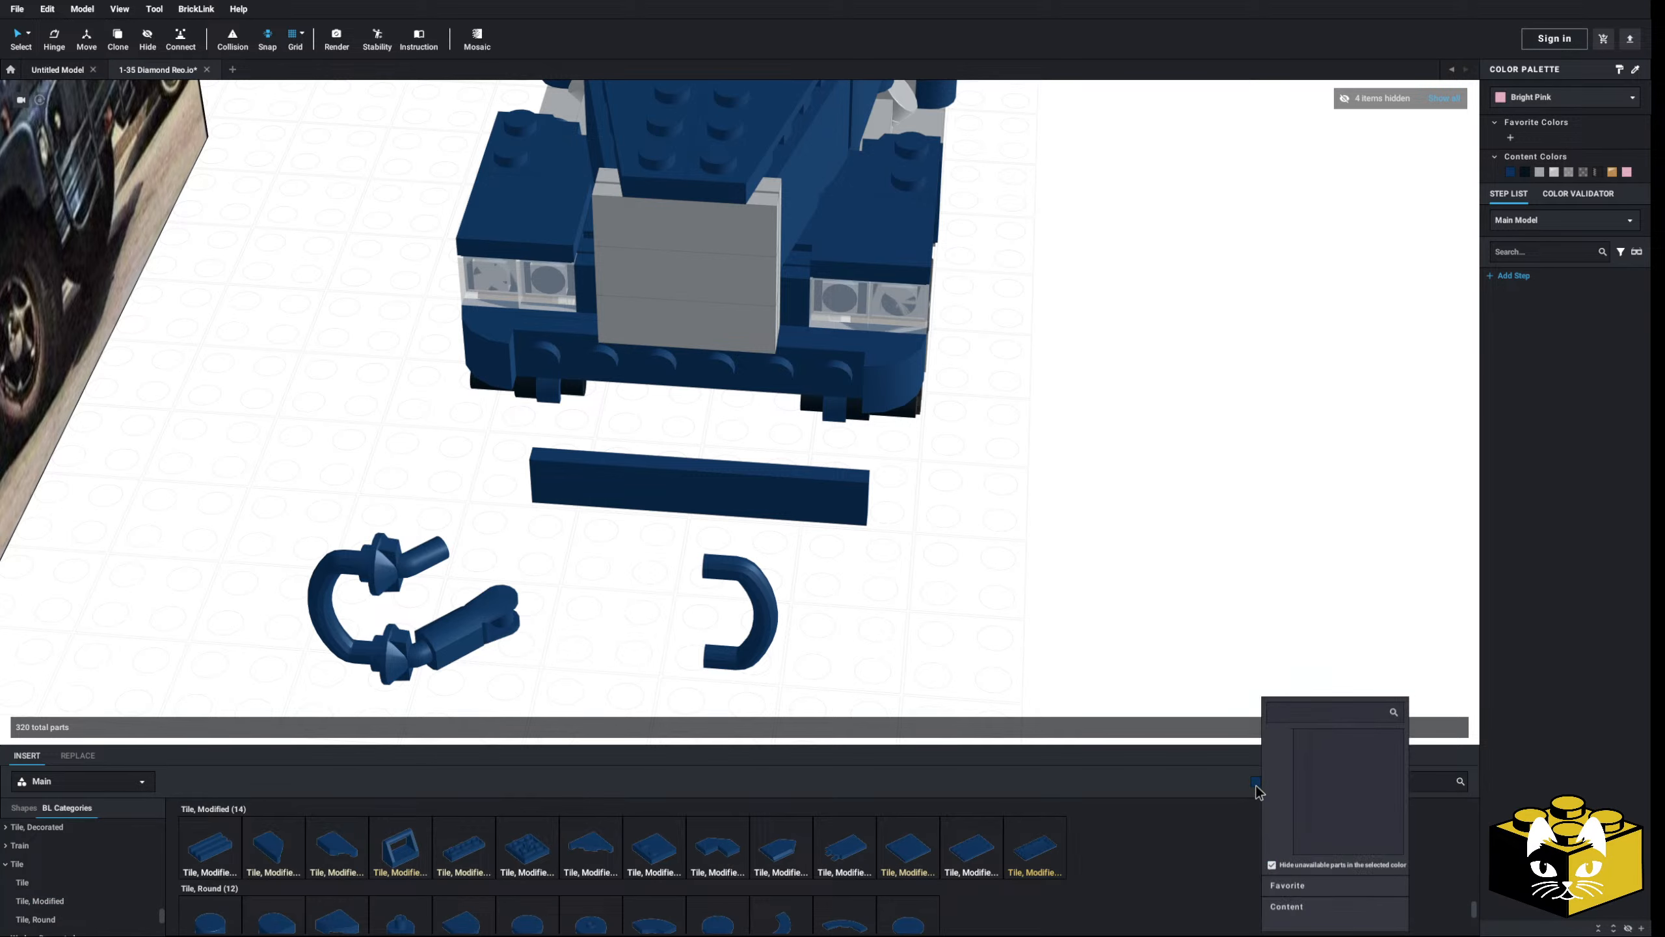
left_click(1317, 763)
left_click(273, 847)
left_click(598, 366)
- Clip the four-part guard assembly by its handle to the black bumper tile and hinge it upright in front of the headlight
left_click_drag(513, 540, 338, 684)
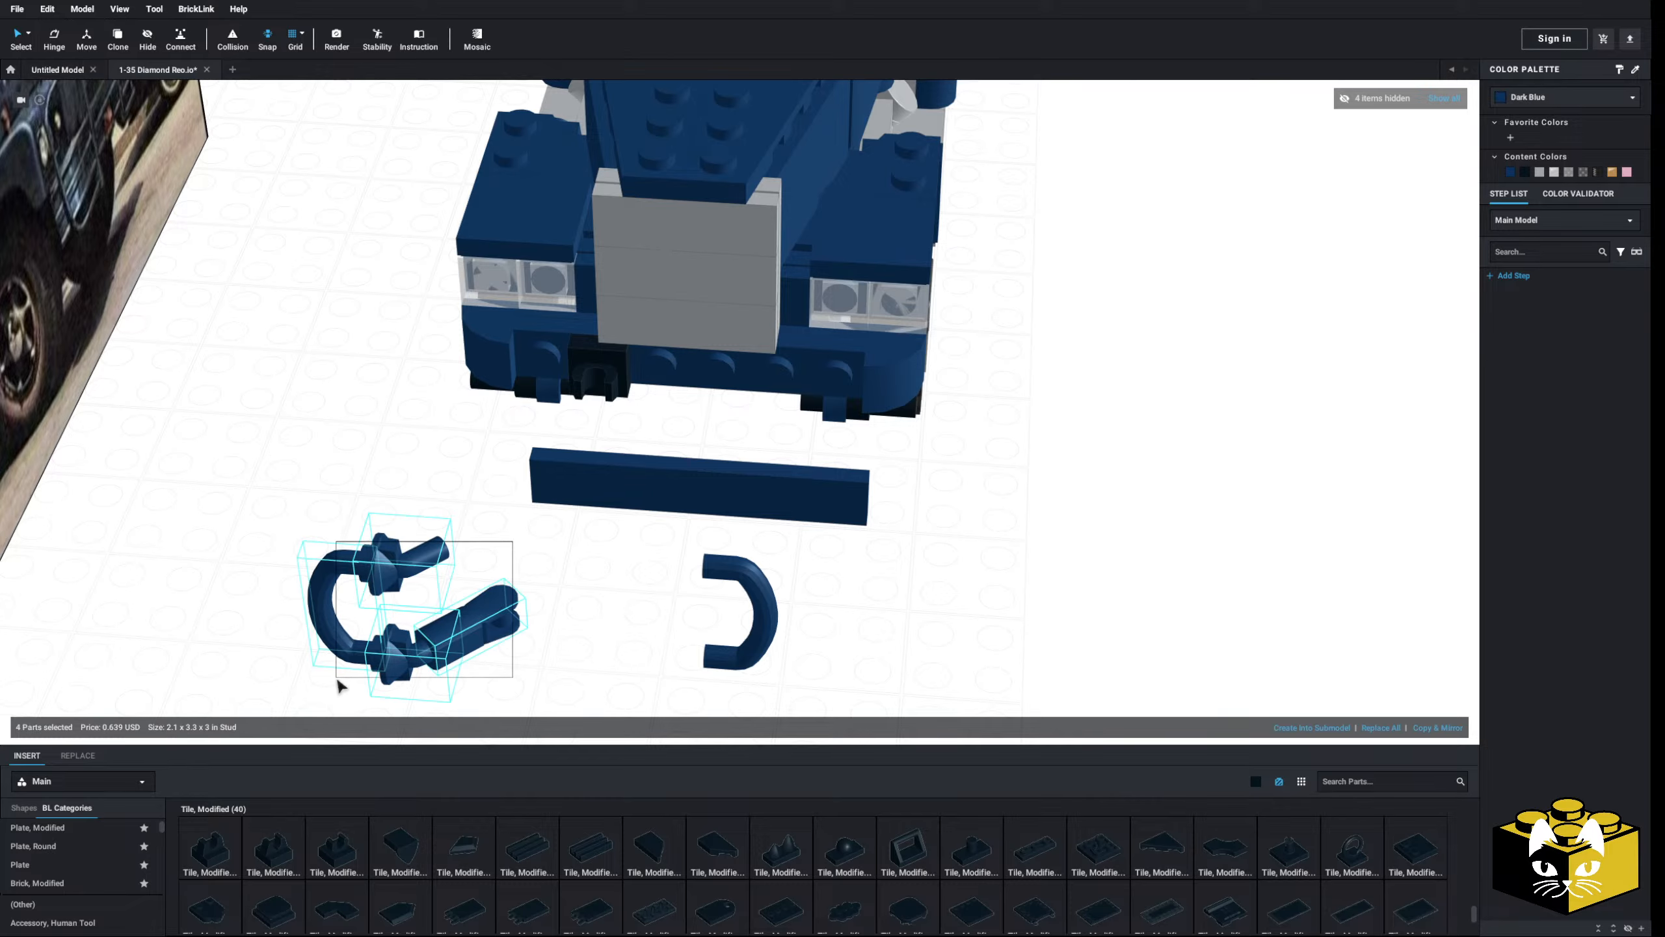
left_click_drag(475, 629, 574, 393)
mouse_move(387, 545)
right_mouse_down()
mouse_move(384, 528)
mouse_move(387, 565)
mouse_move(394, 539)
right_mouse_up()
left_click(54, 38)
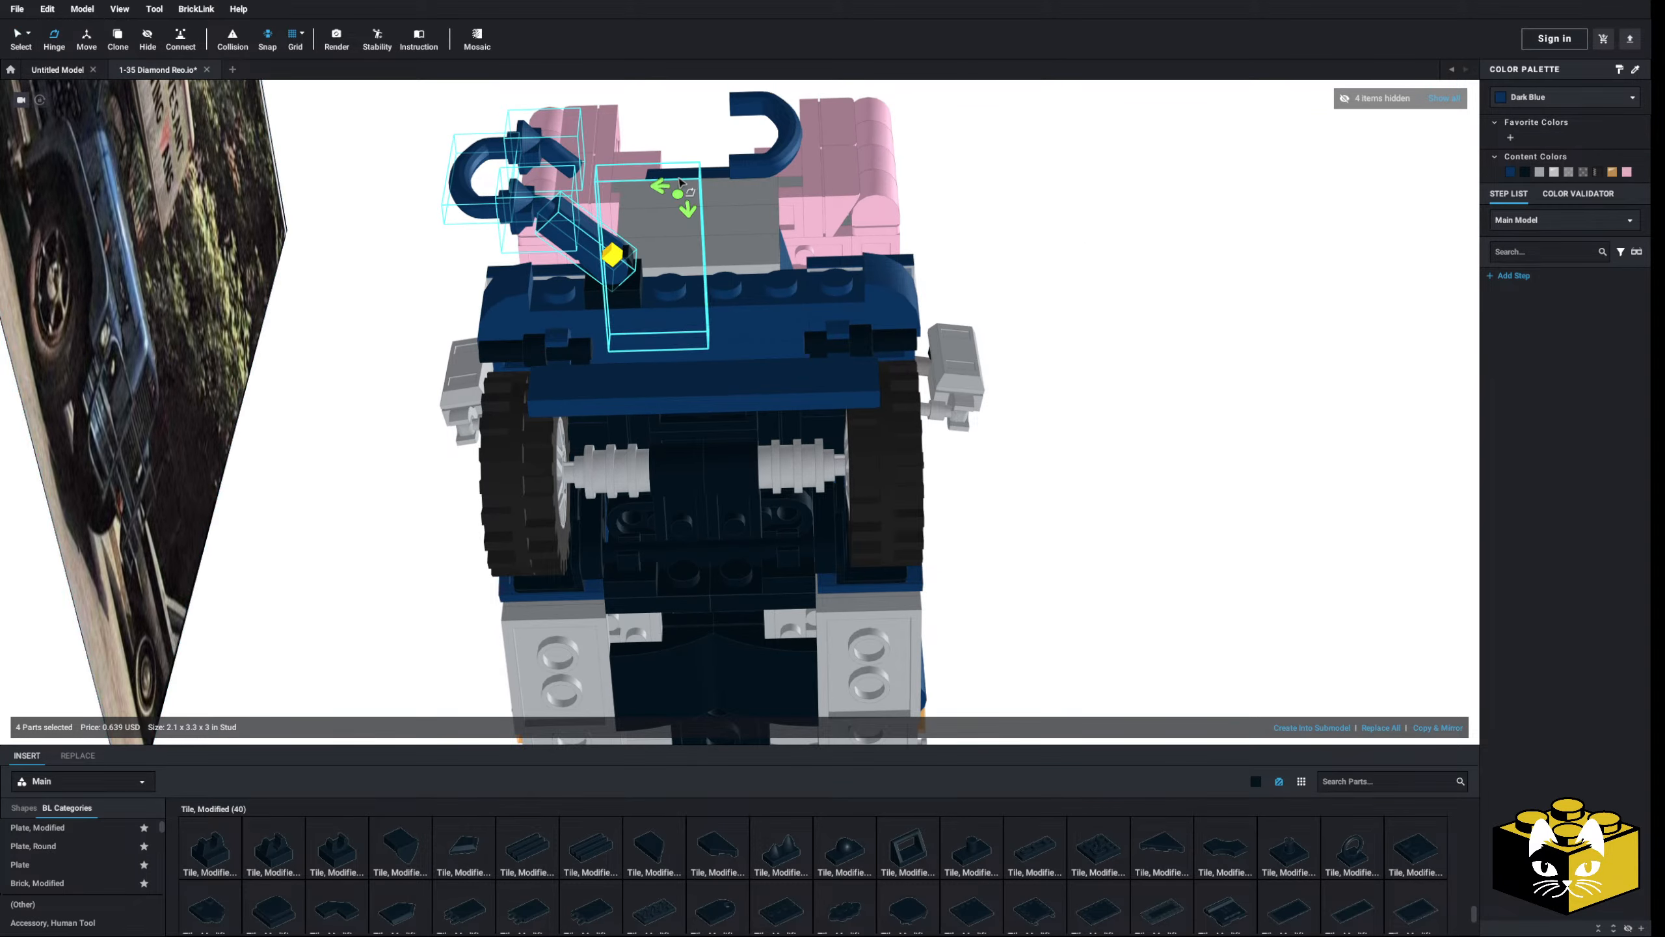
left_click_drag(630, 198, 621, 201)
- Add a copy of the Bar Holder with Handle to the guard assembly's upper connector
right_click_drag(619, 202, 517, 294)
key("ctrl+v")
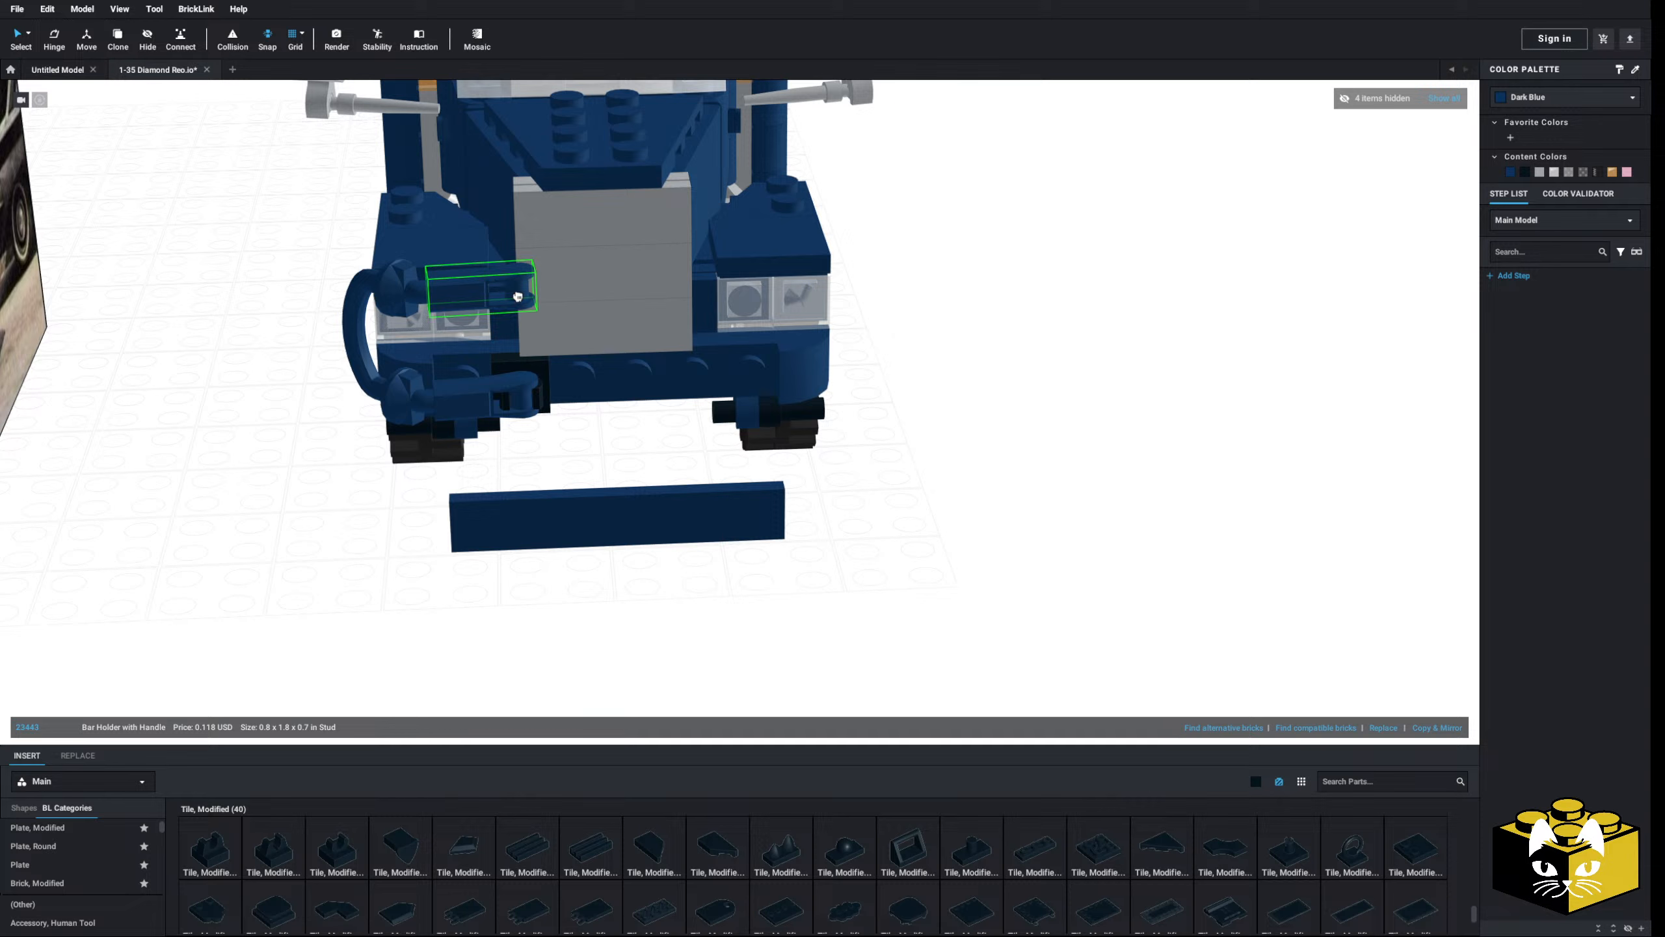
left_click(512, 299)
- Select the guard assembly parts with their clip tile and copy-mirror them to the other side of the bumper
left_click(357, 315, "ctrl")
left_click(401, 387, "ctrl")
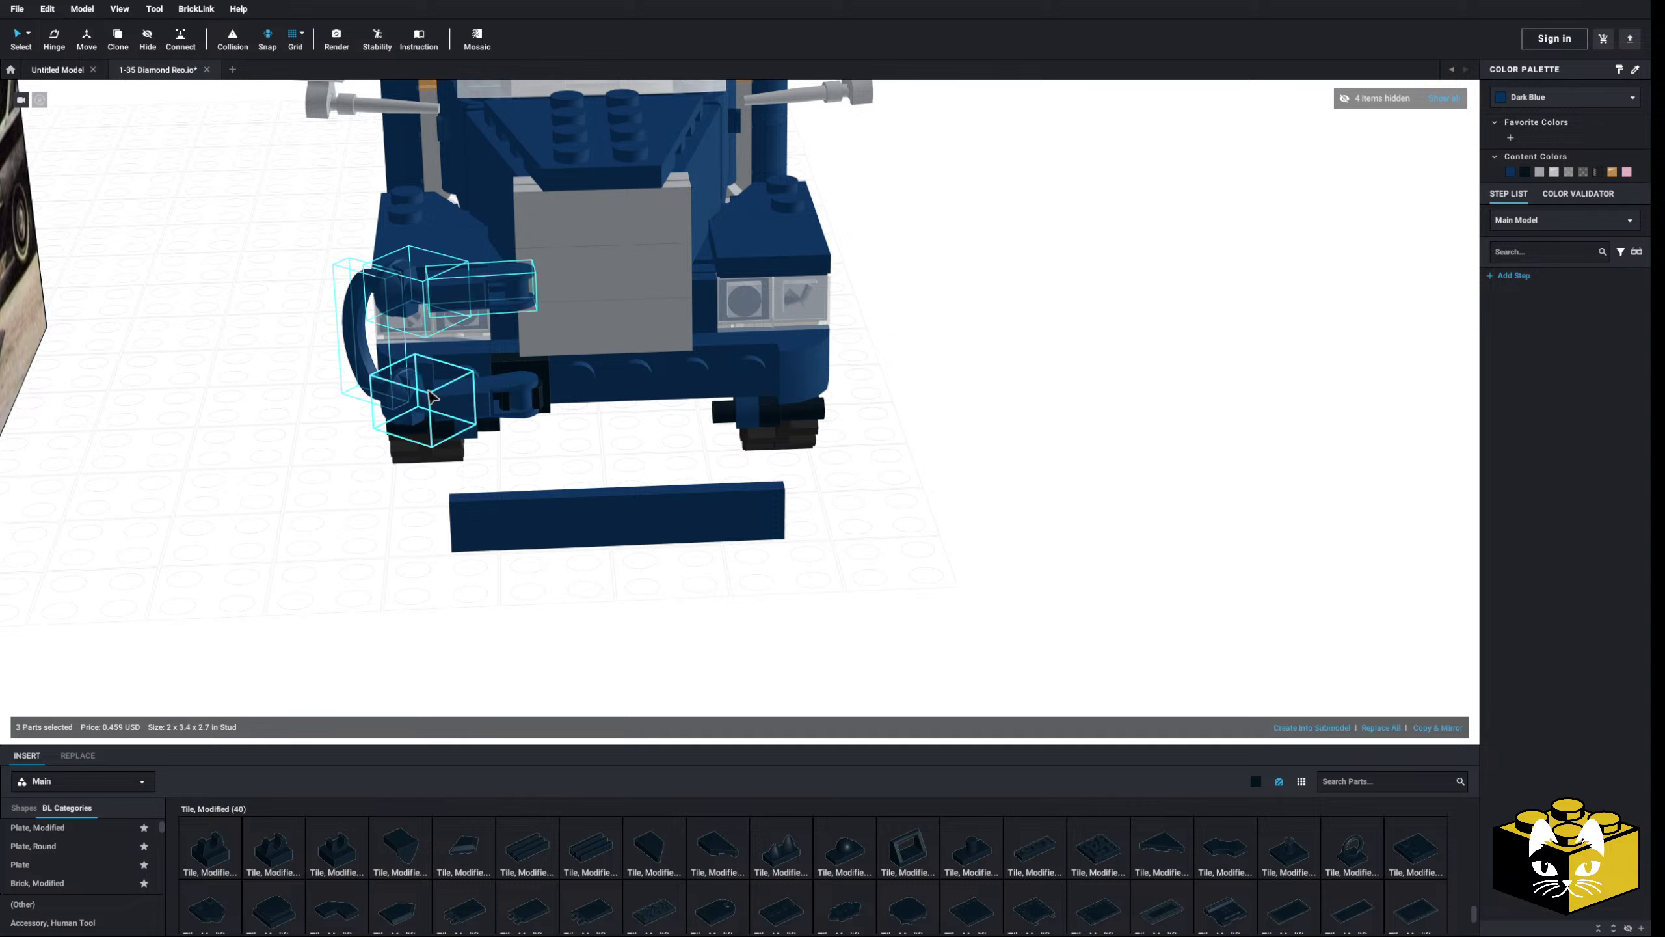
left_click(481, 401, "ctrl")
left_click(533, 382, "ctrl")
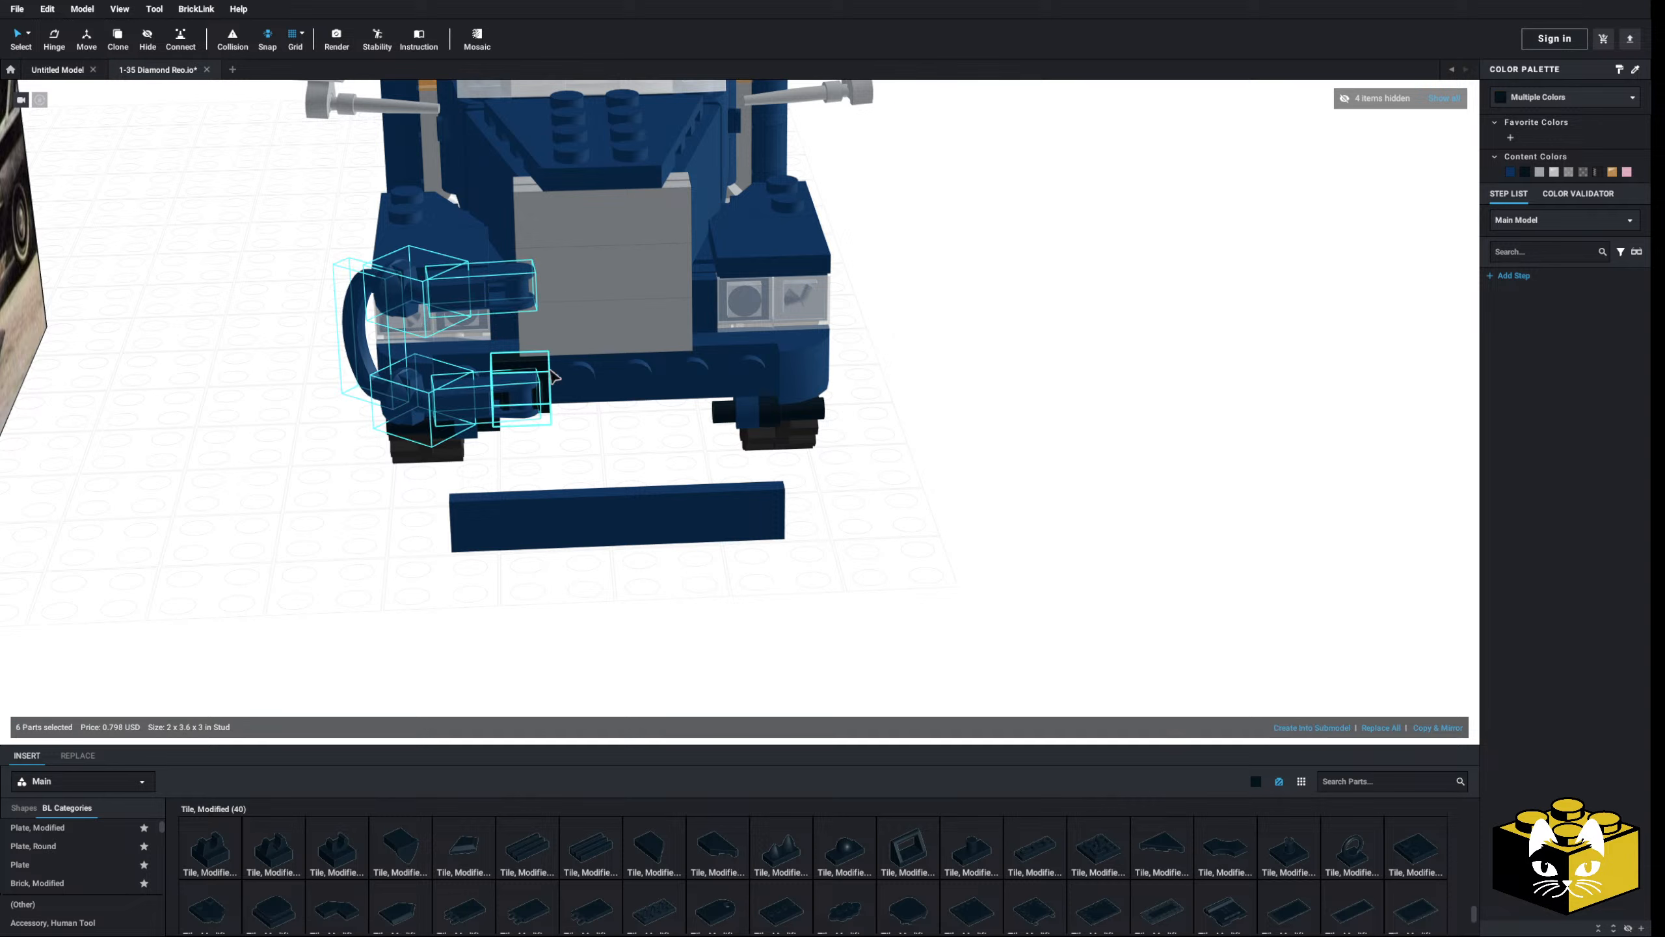
left_click(1439, 727)
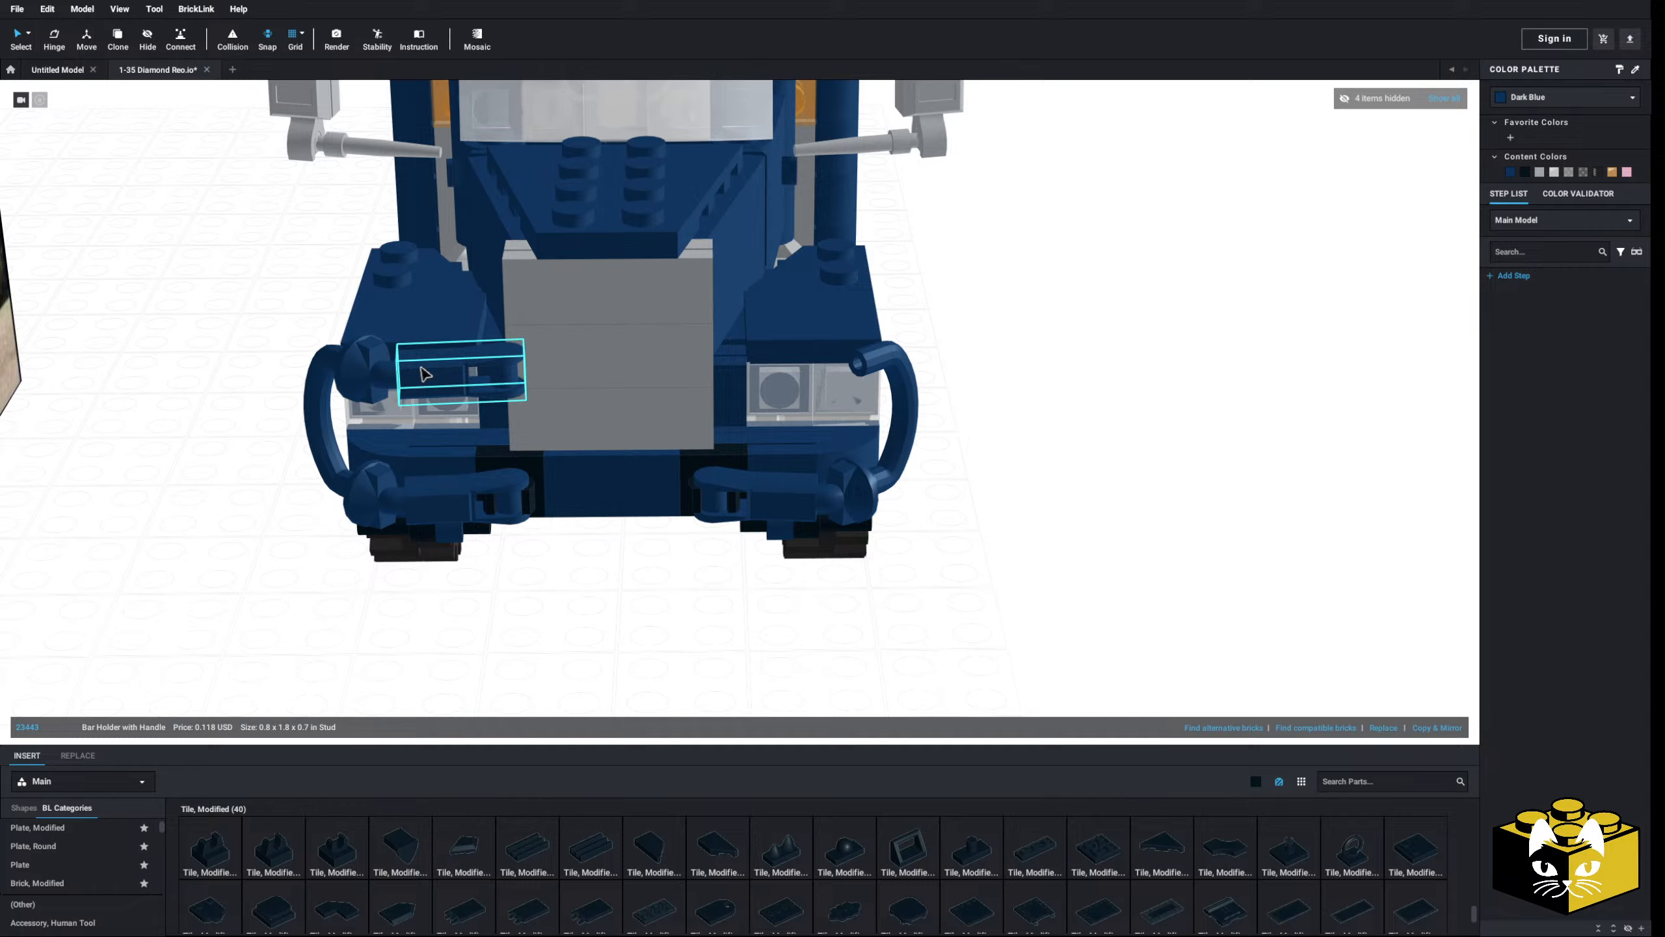
- Delete the guard's upper Bar Holder with Handle and the dark blue tile covering the bumper's centre studs
key("Delete")
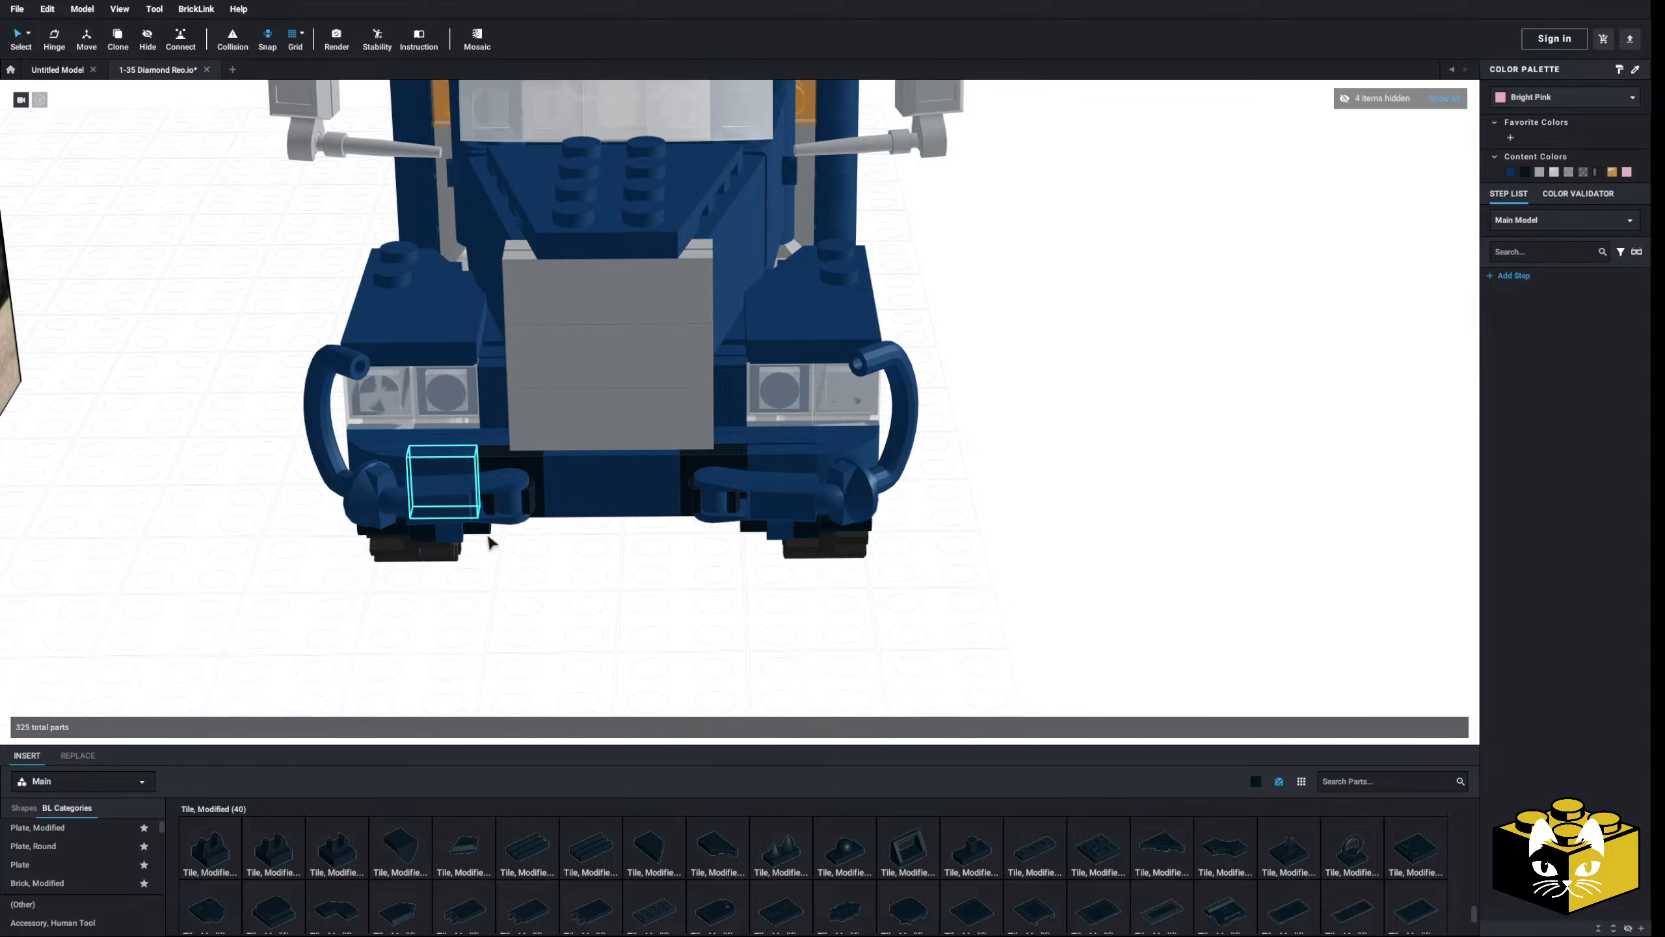
scroll(550, 628, "down", 3)
mouse_move(551, 629)
right_mouse_down()
mouse_move(517, 621)
mouse_move(562, 639)
right_mouse_up()
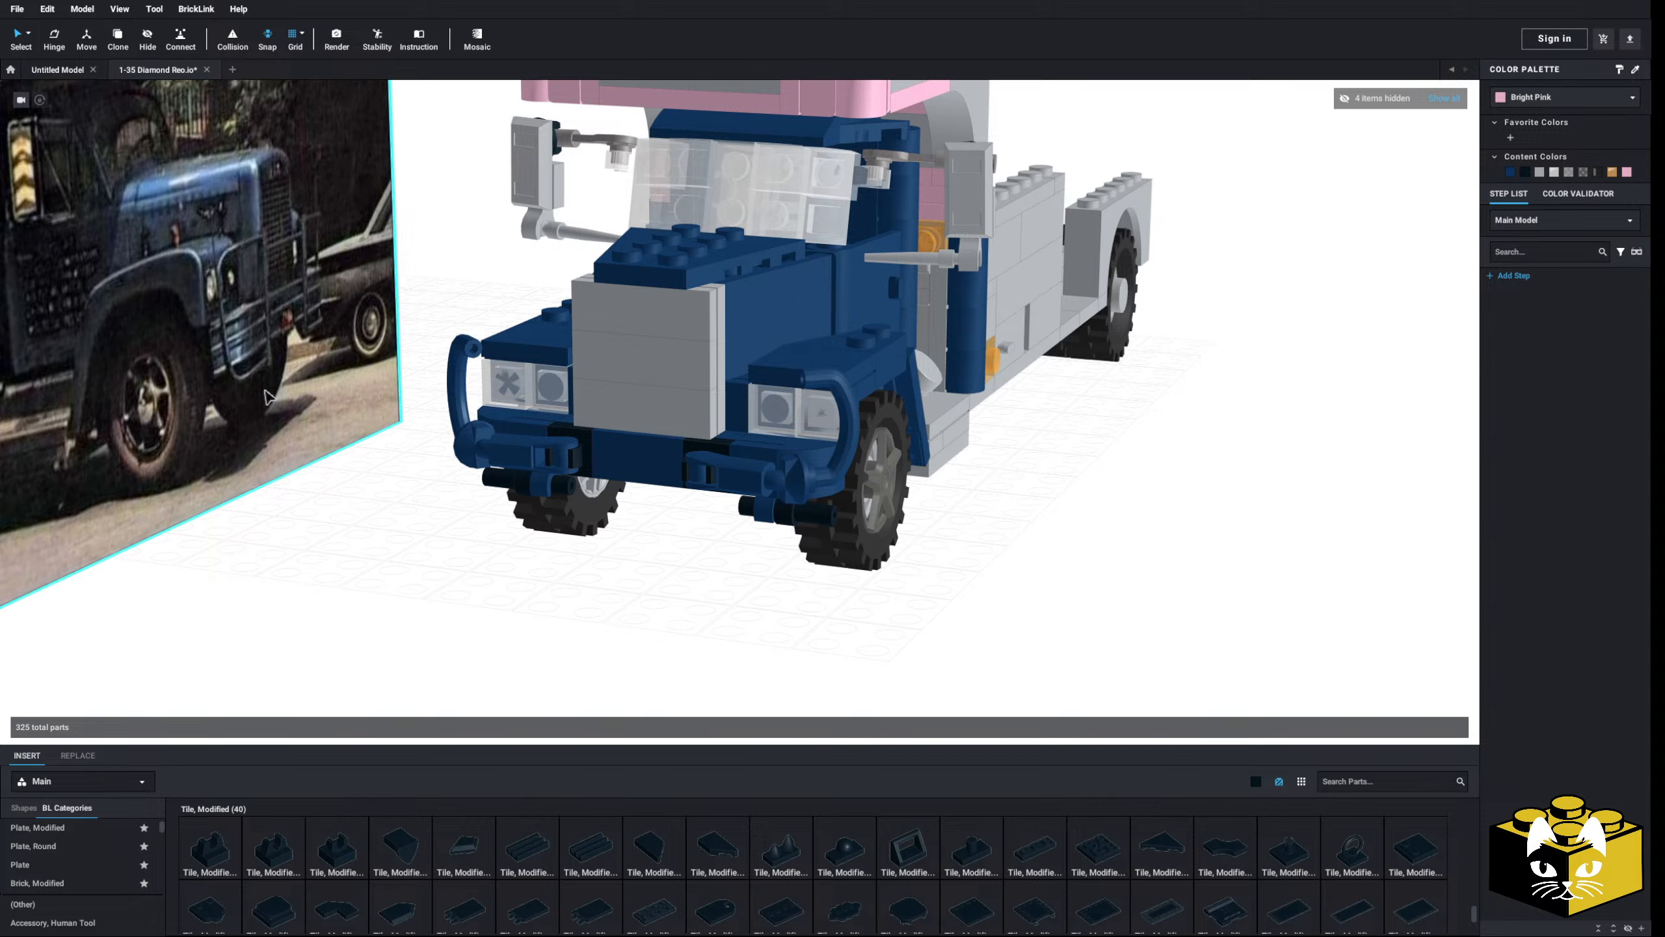
scroll(628, 561, "up", 5)
left_click(616, 446)
key("Delete")
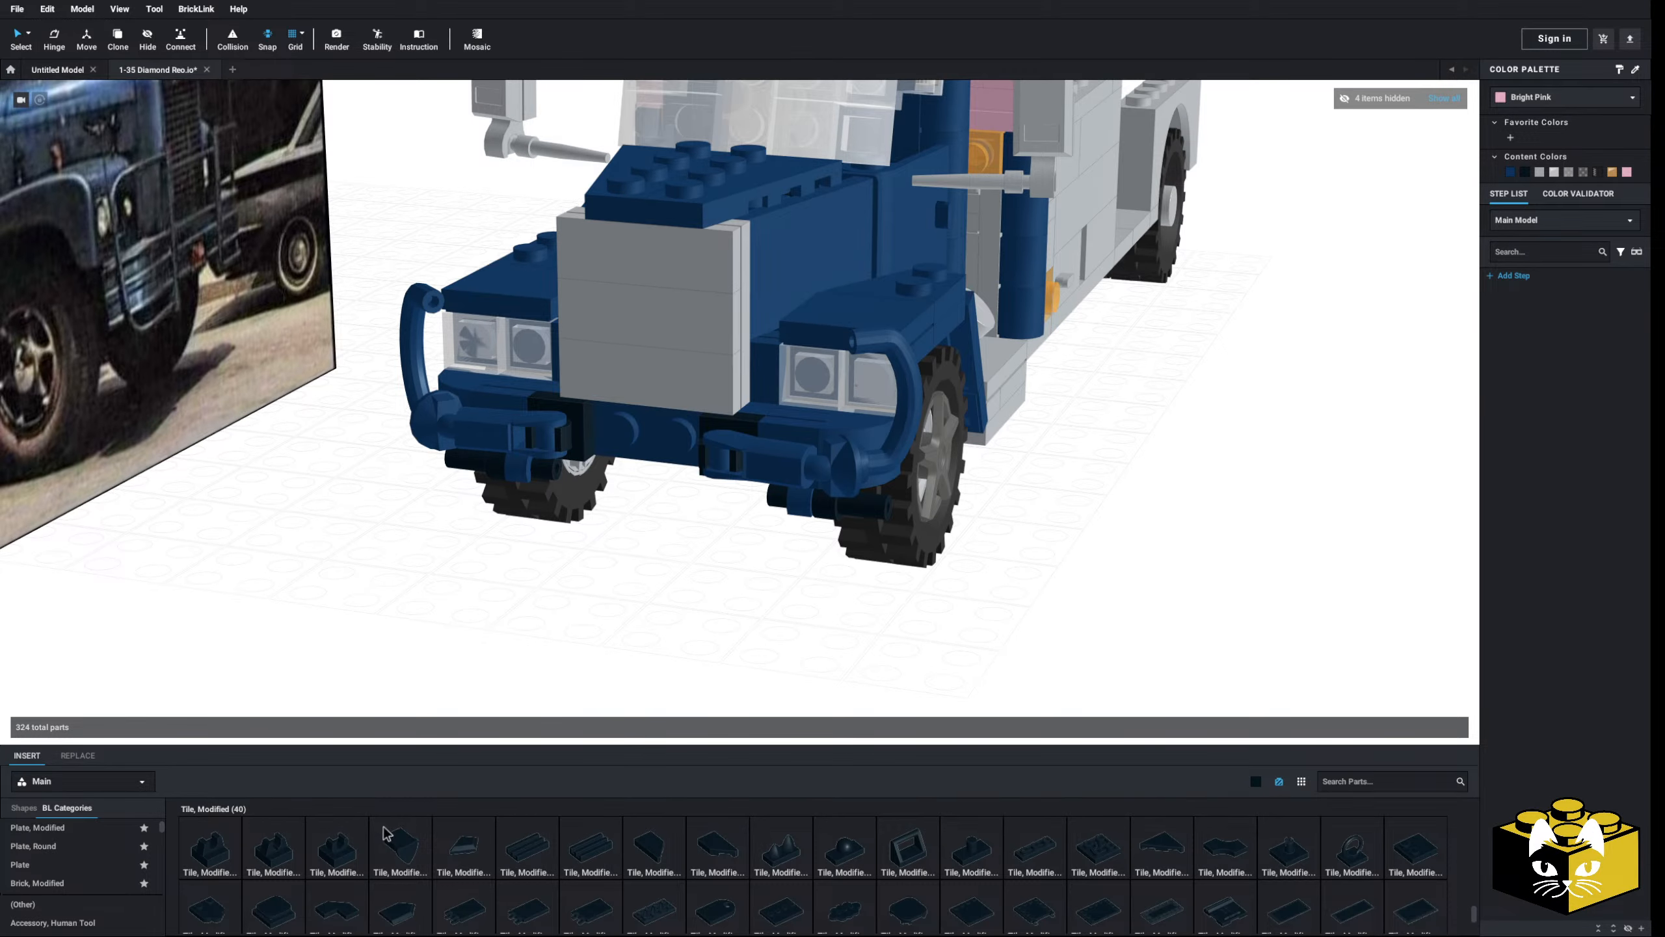
- Rotate a black Tile, Modified 1 x 1 with Open O Clip and attach it to a centre stud of the bumper
left_click(337, 846)
key("Down")
key("Down")
key("Down")
key("Down")
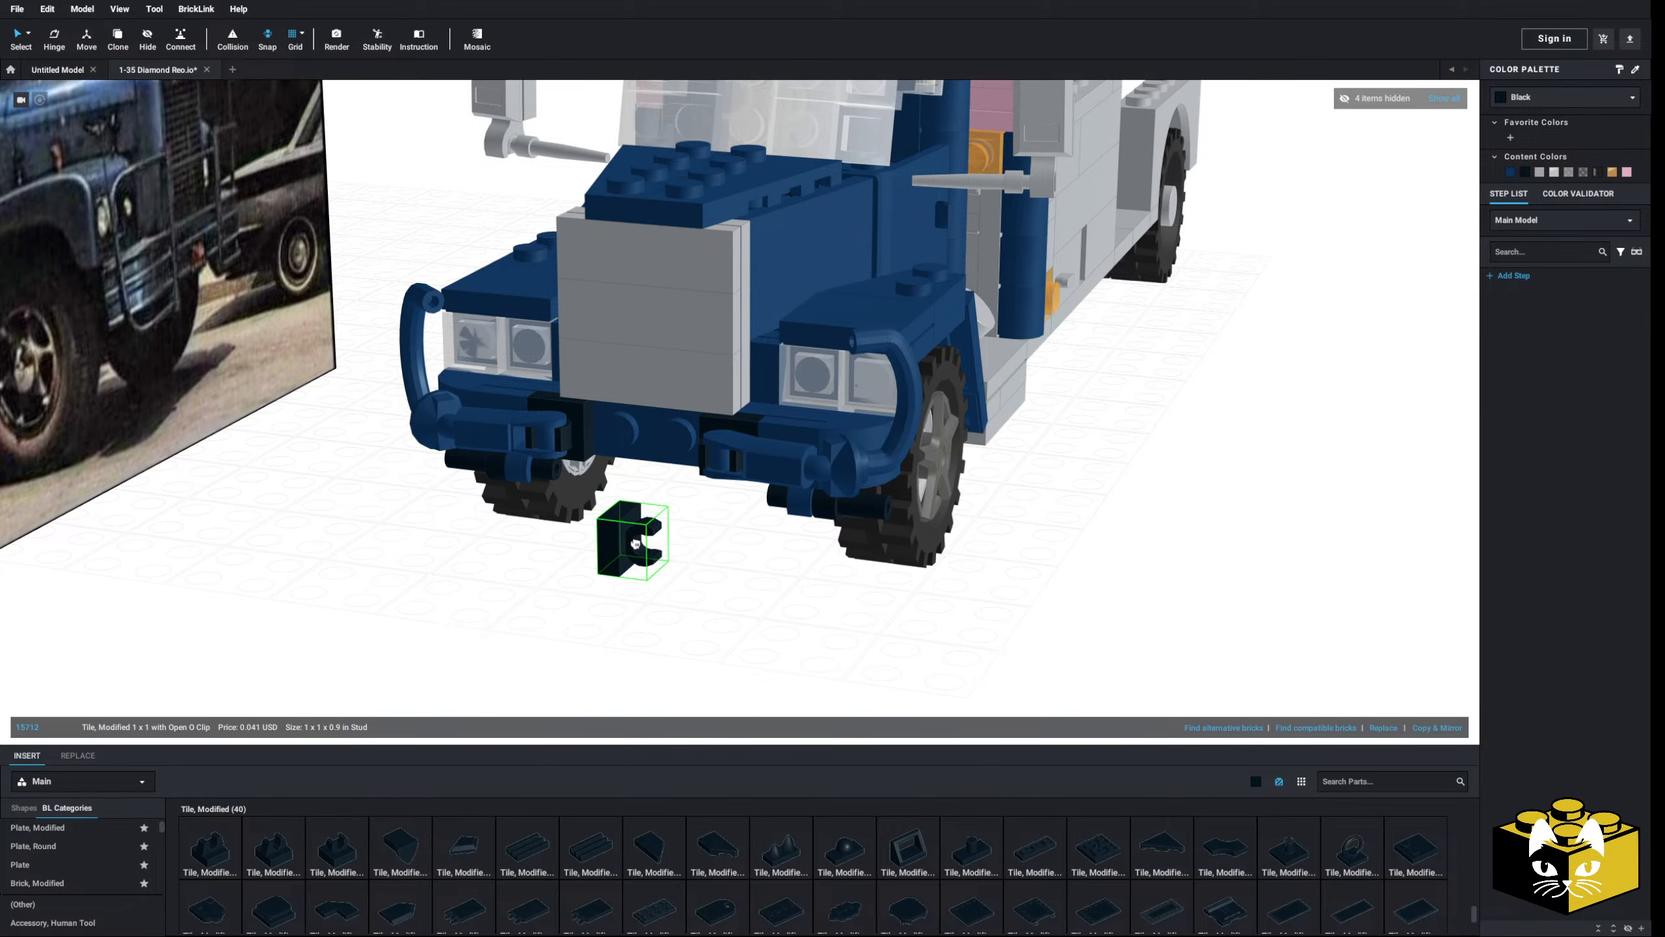
left_click(610, 438)
- Delete the unwanted bumper guard part and attach a black Bar Holder with Clip to the first curved bar's lower connector
right_click_drag(512, 658, 728, 646)
left_click(720, 443)
key("Delete")
scroll(79, 866, "down", 2)
left_click(17, 920)
left_click(1034, 834)
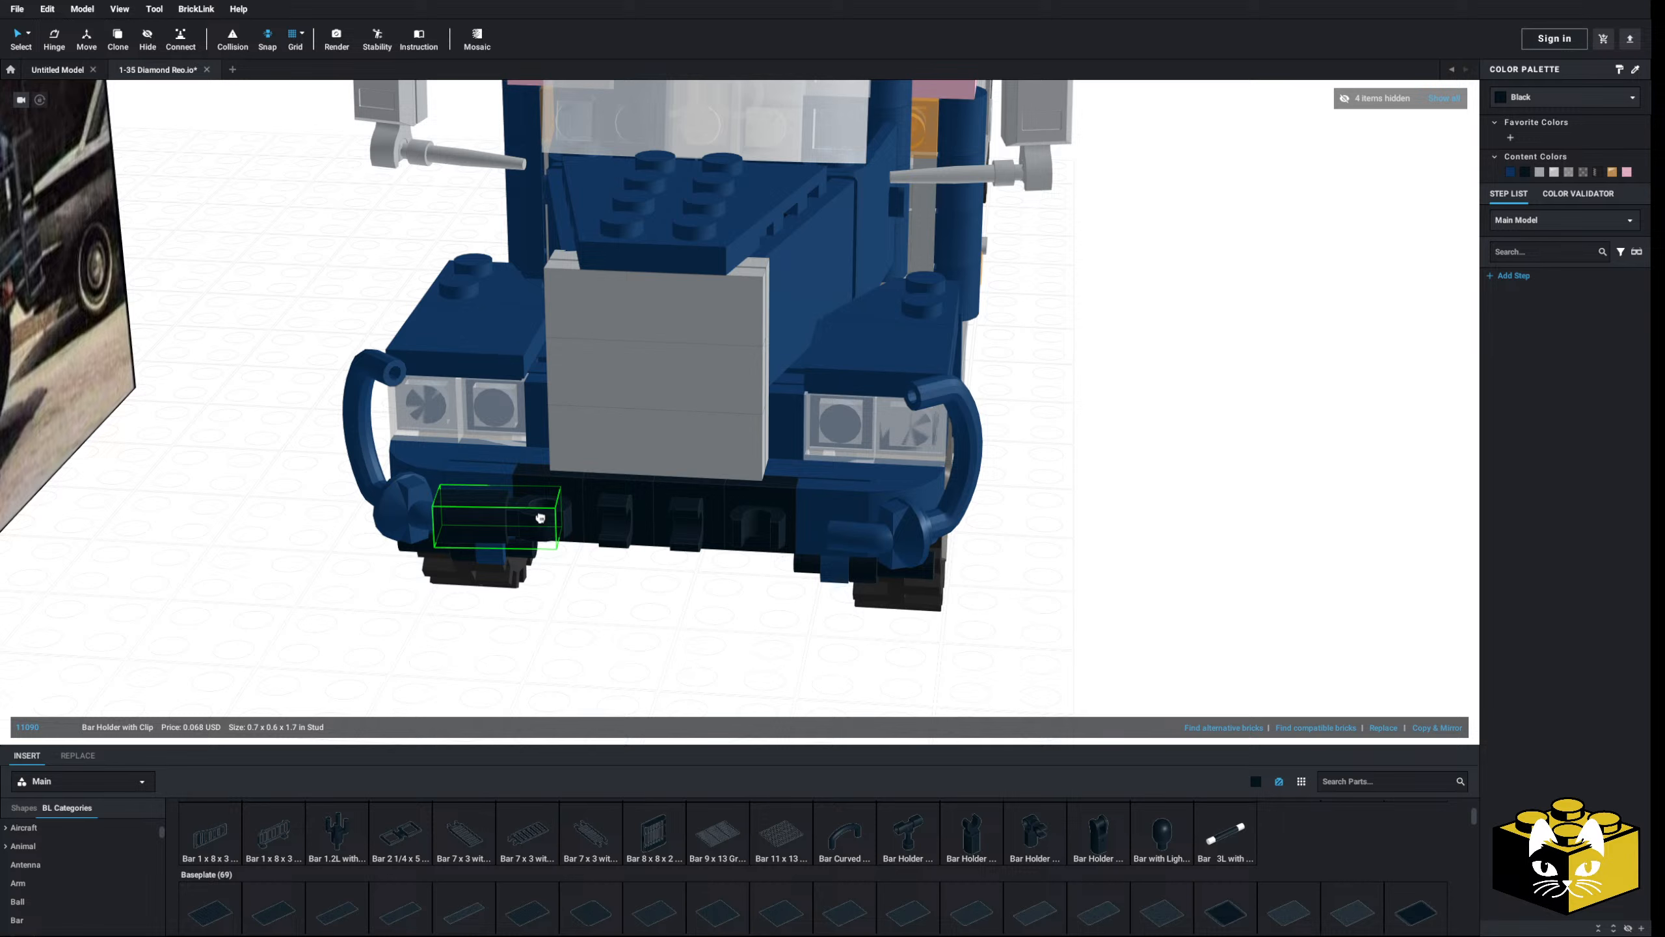
left_click(543, 519)
key("Escape")
- Attach a second black Bar Holder with Clip to the lower connector of the mirrored curved bar
scroll(918, 865, "up", 4)
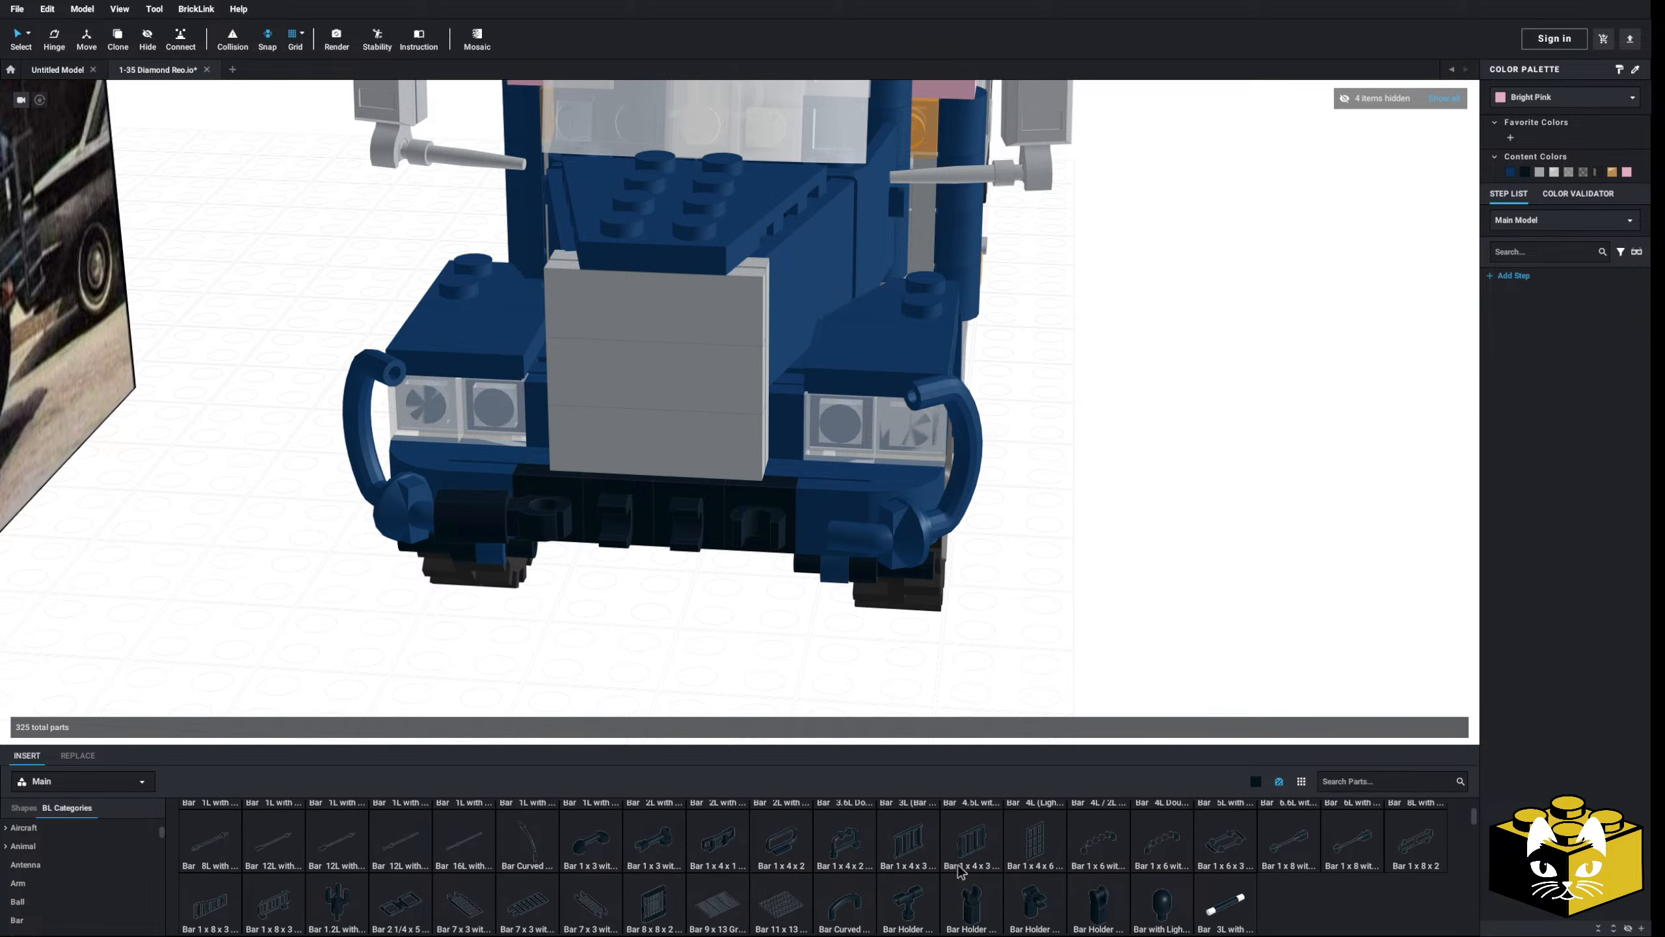
scroll(803, 870, "down", 1)
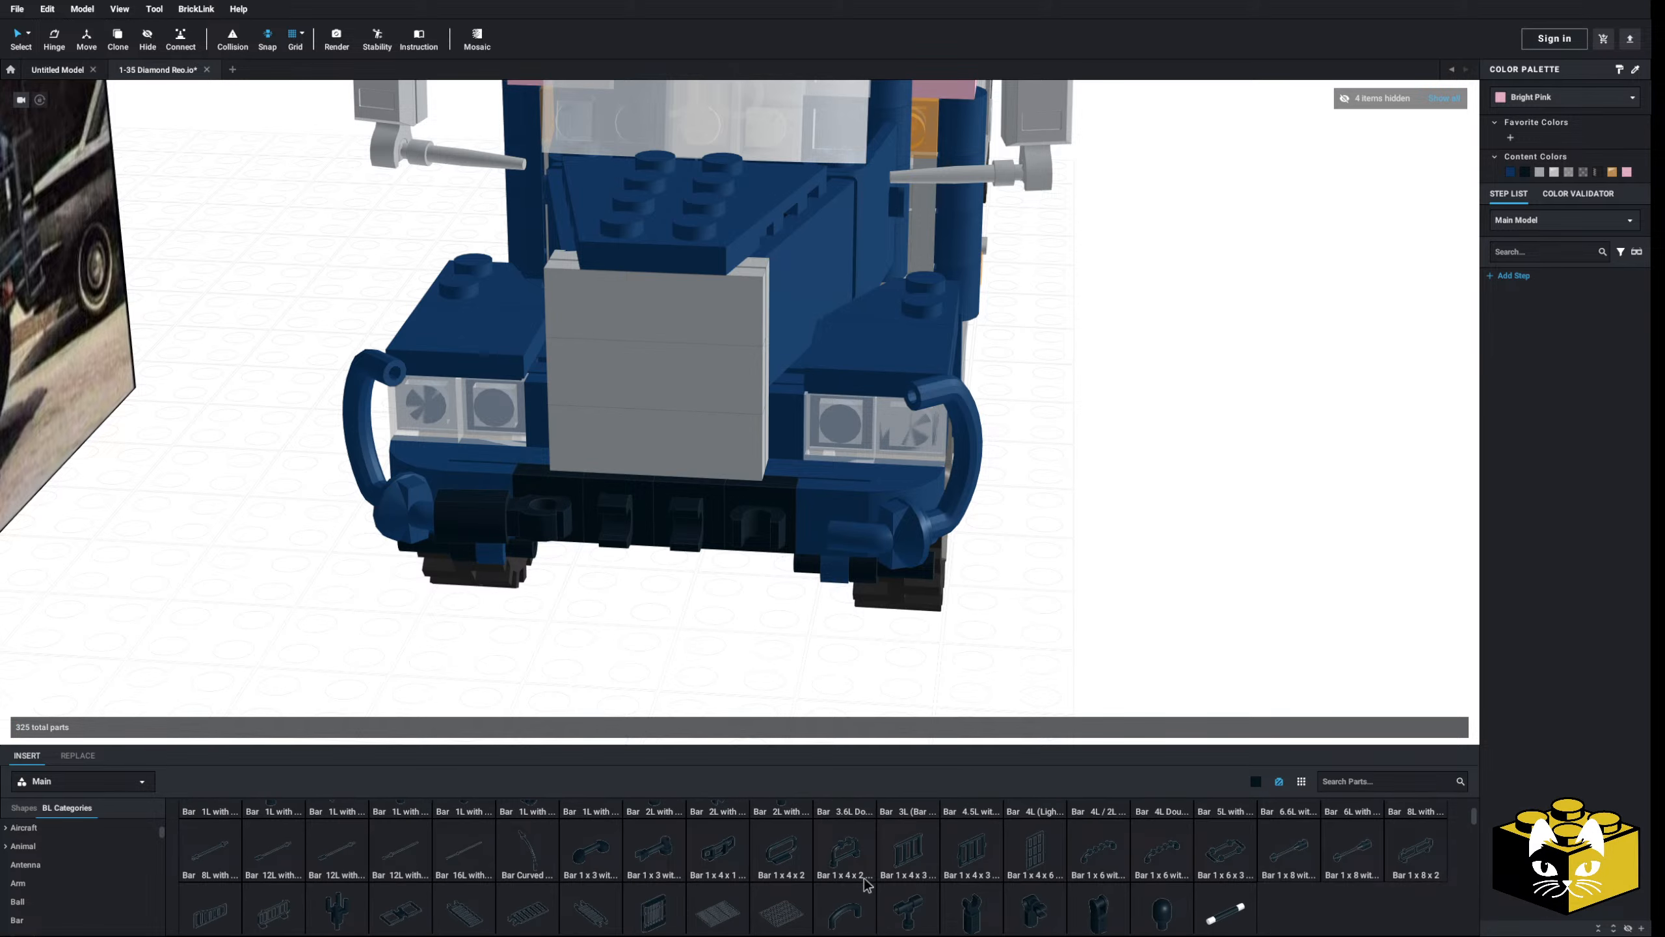
left_click(970, 909)
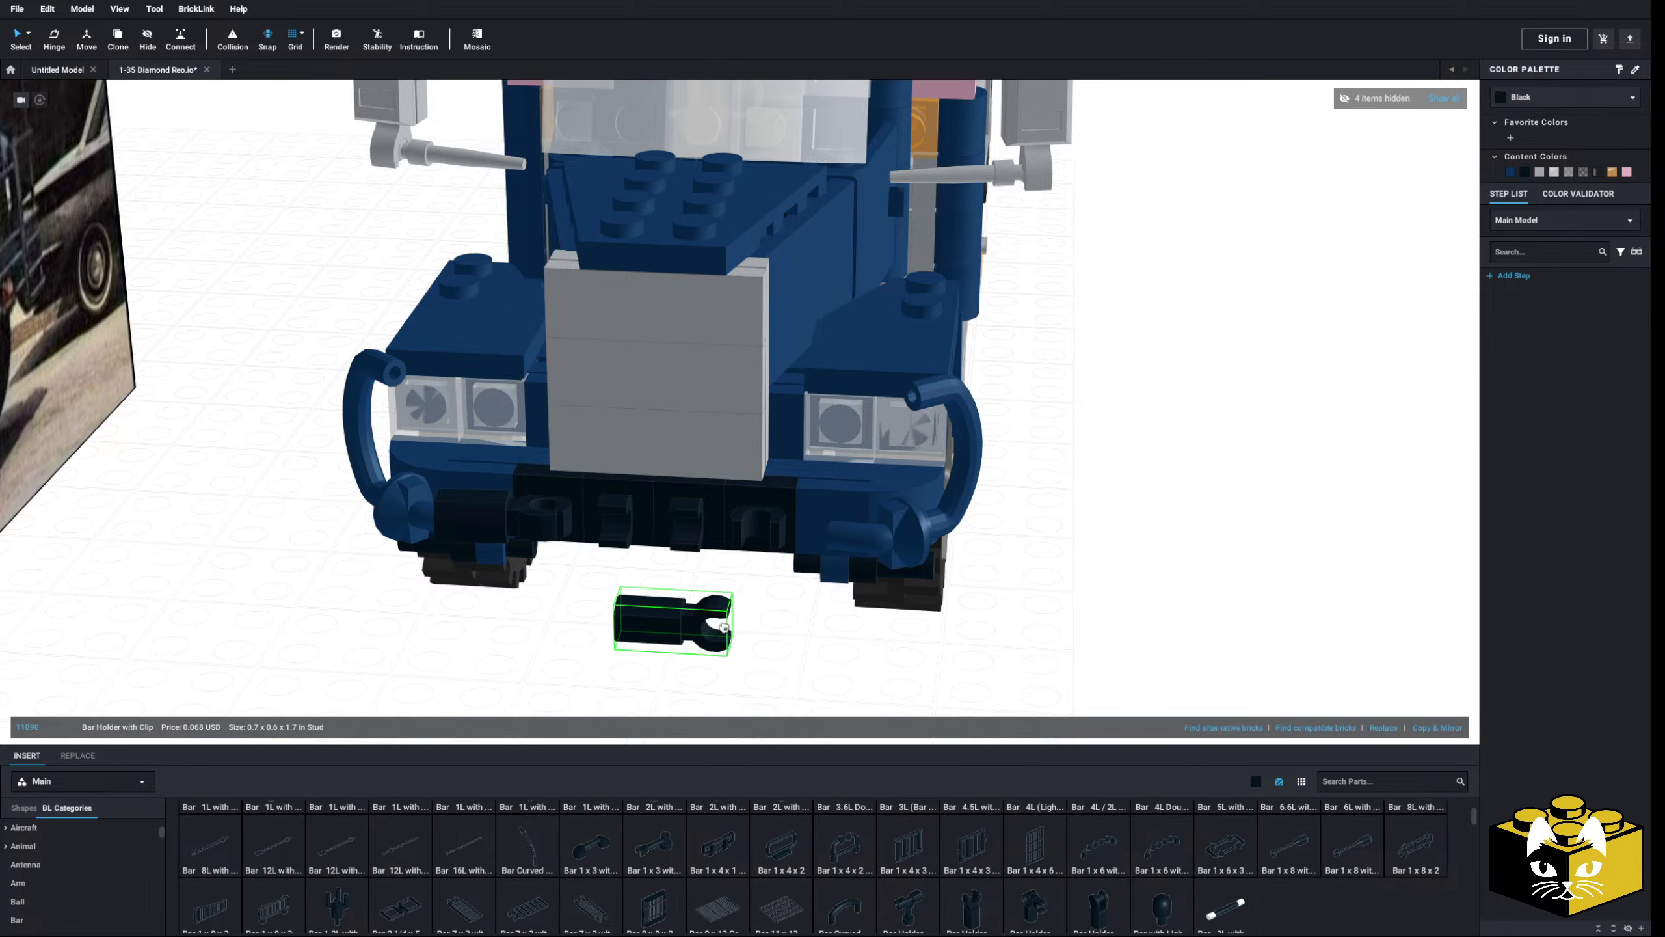
left_click(759, 535)
left_click(677, 646)
- Set the parts library colour to Dark Blue and hide the parts unavailable in it
left_click(1256, 782)
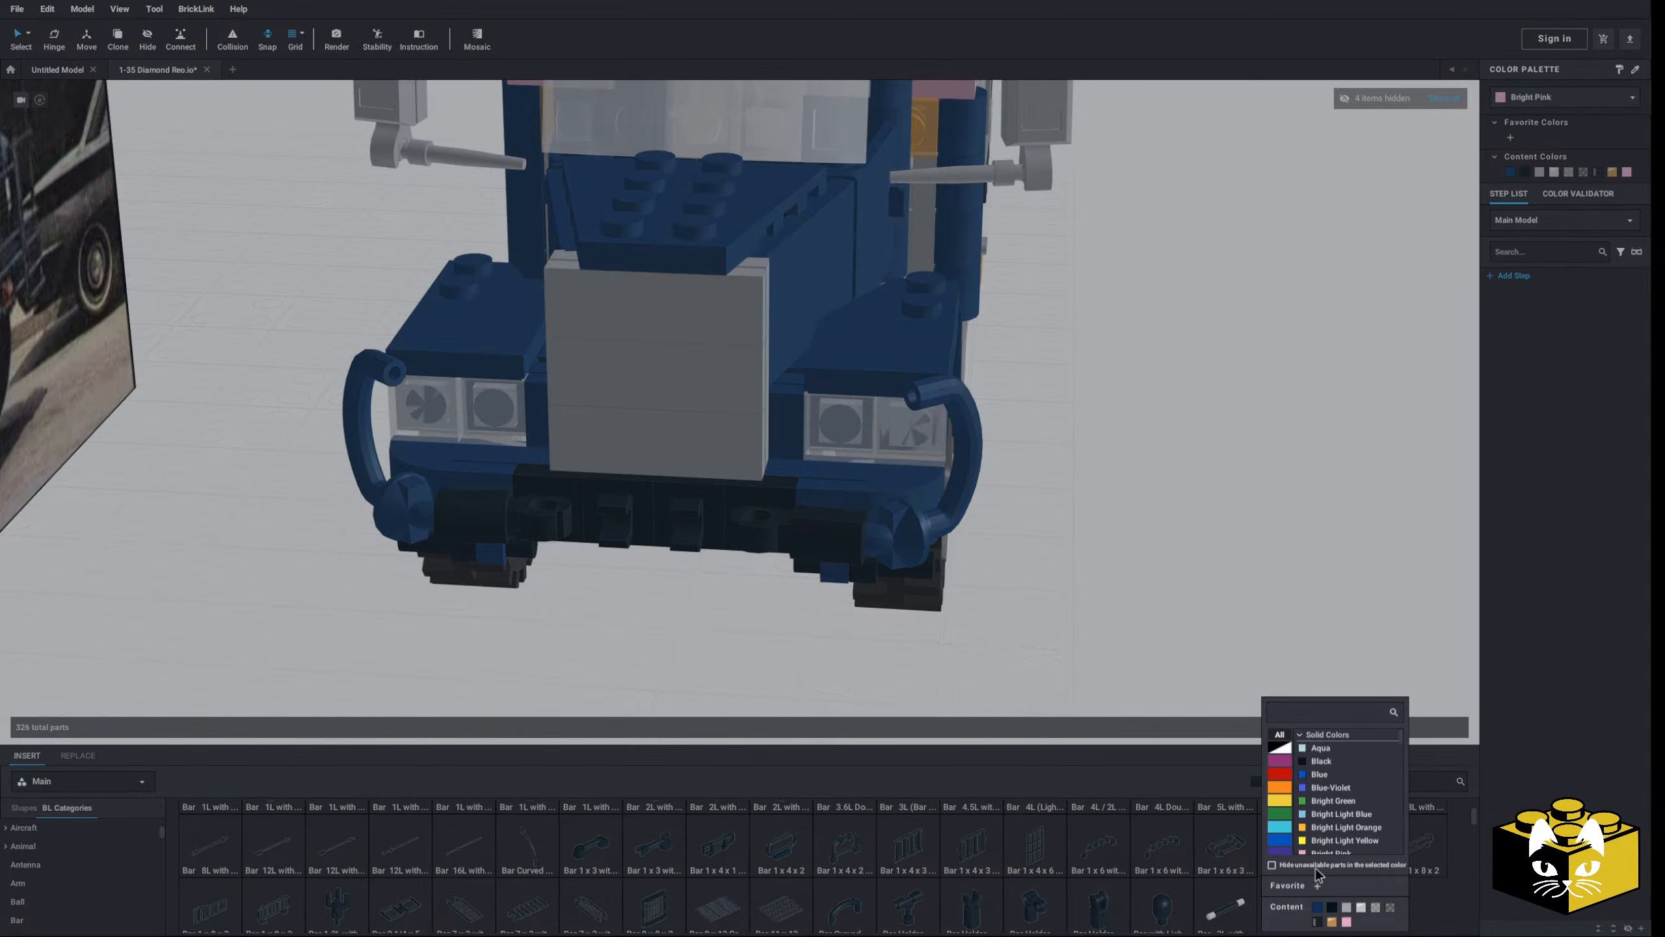
left_click(1317, 904)
left_click(1257, 782)
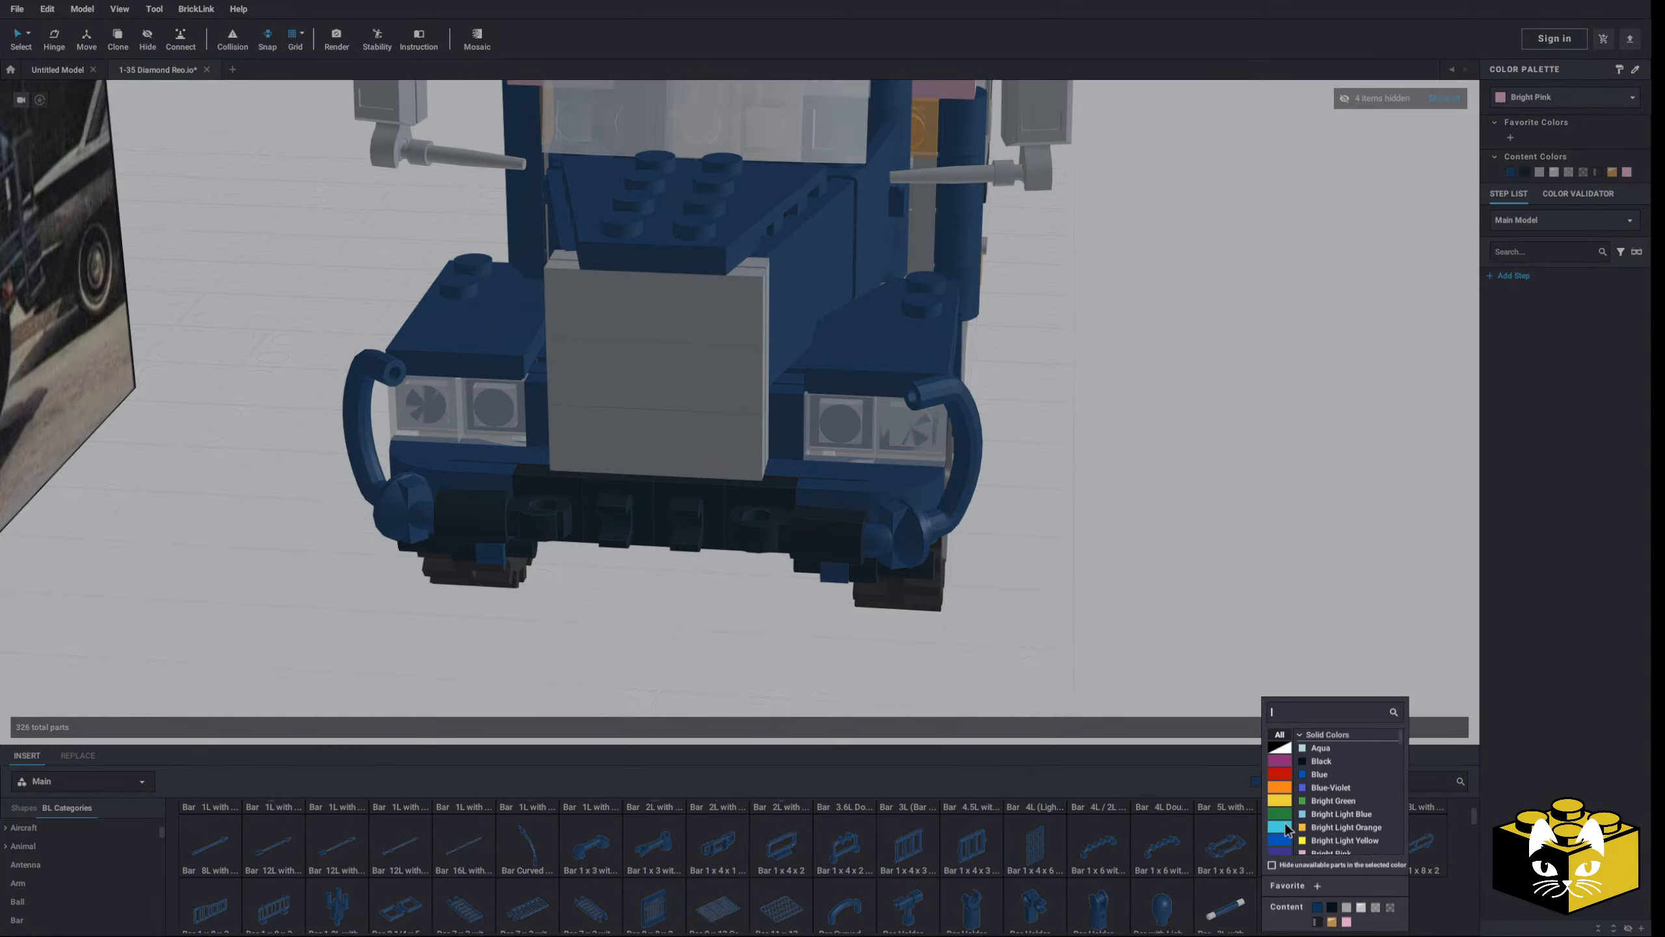
left_click(1272, 865)
left_click(1173, 611)
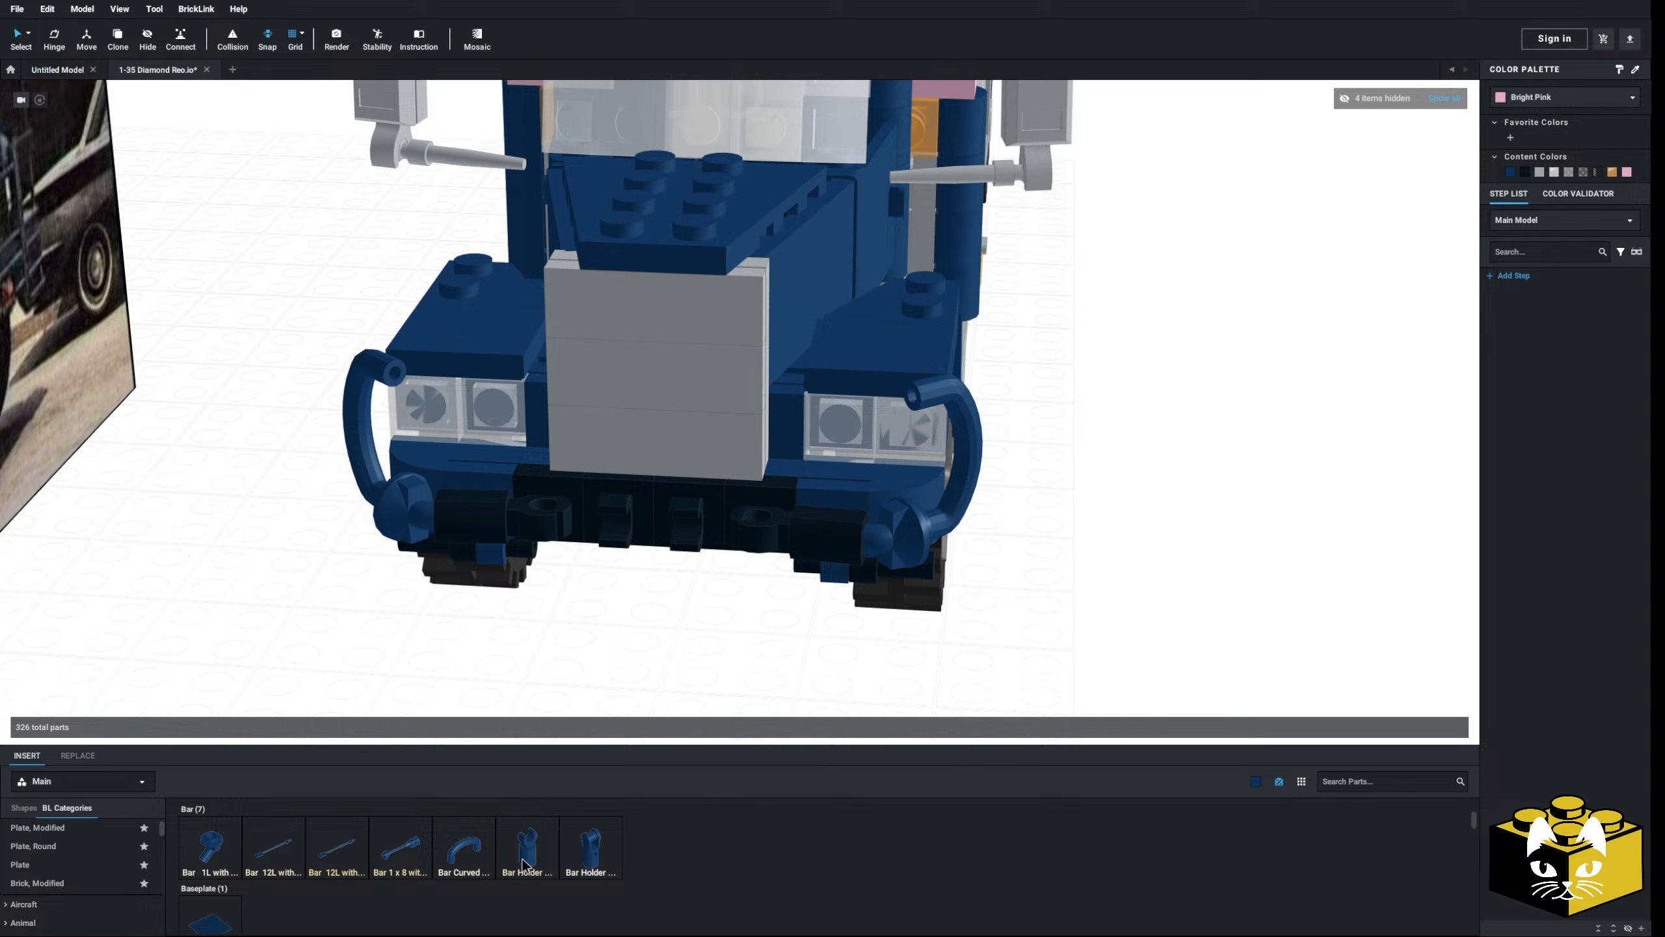
- Browse the parts categories and show the Hose, Rigid 3mm D. parts
scroll(528, 864, "down", 3)
scroll(335, 881, "up", 3)
scroll(89, 877, "down", 8)
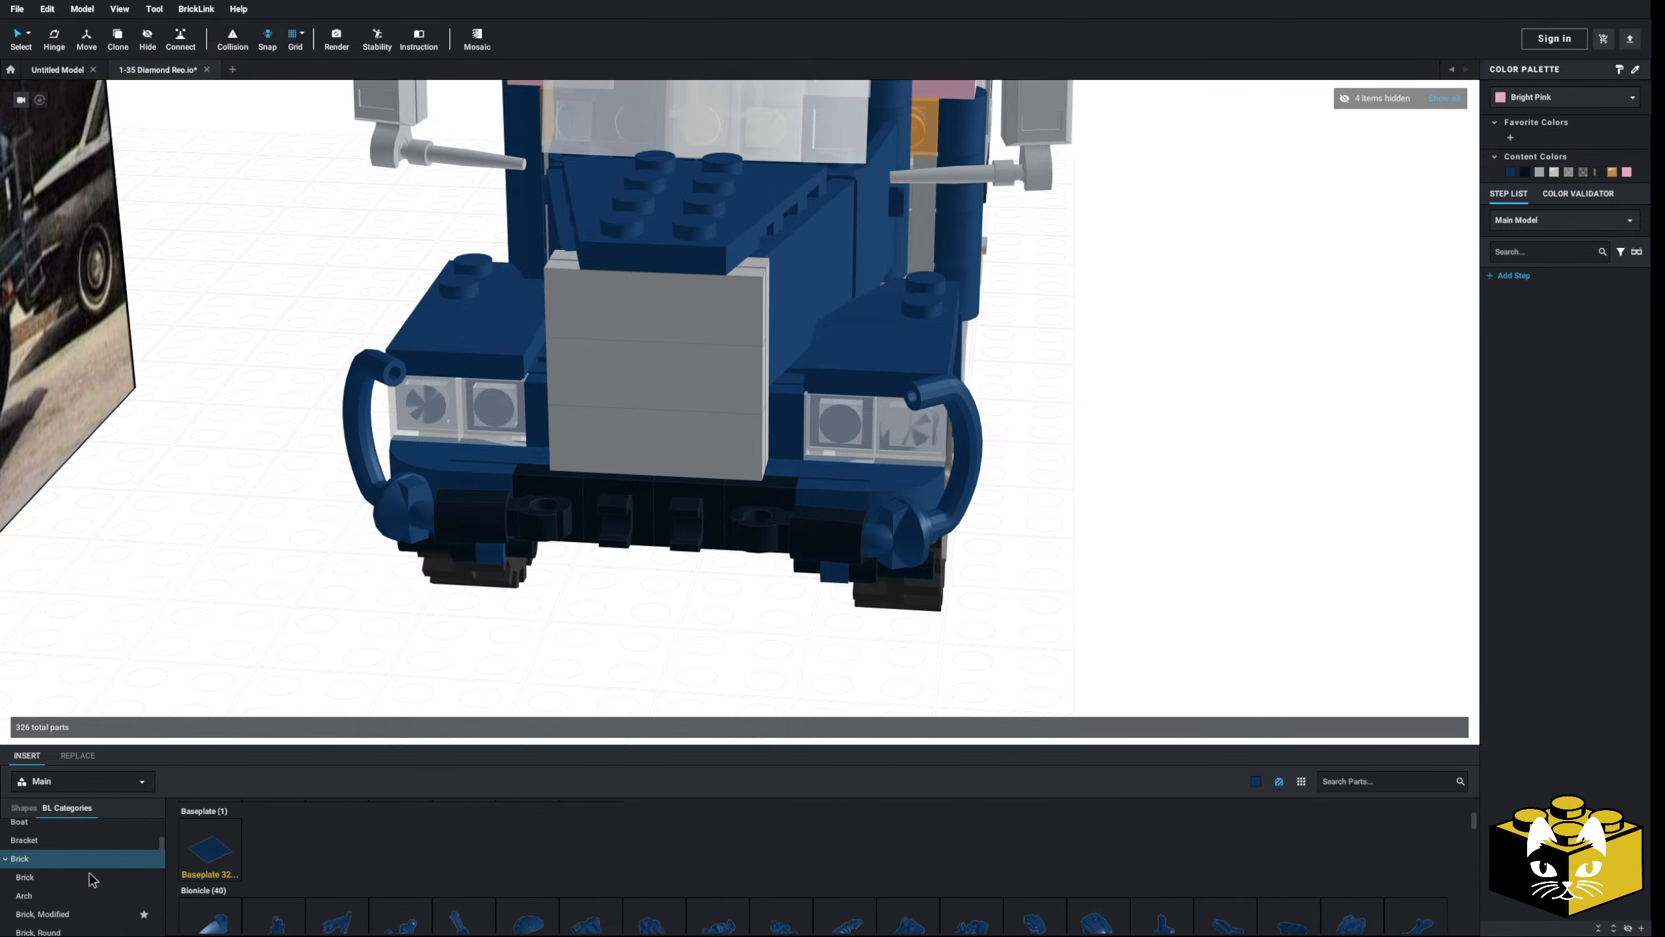
scroll(65, 872, "down", 2)
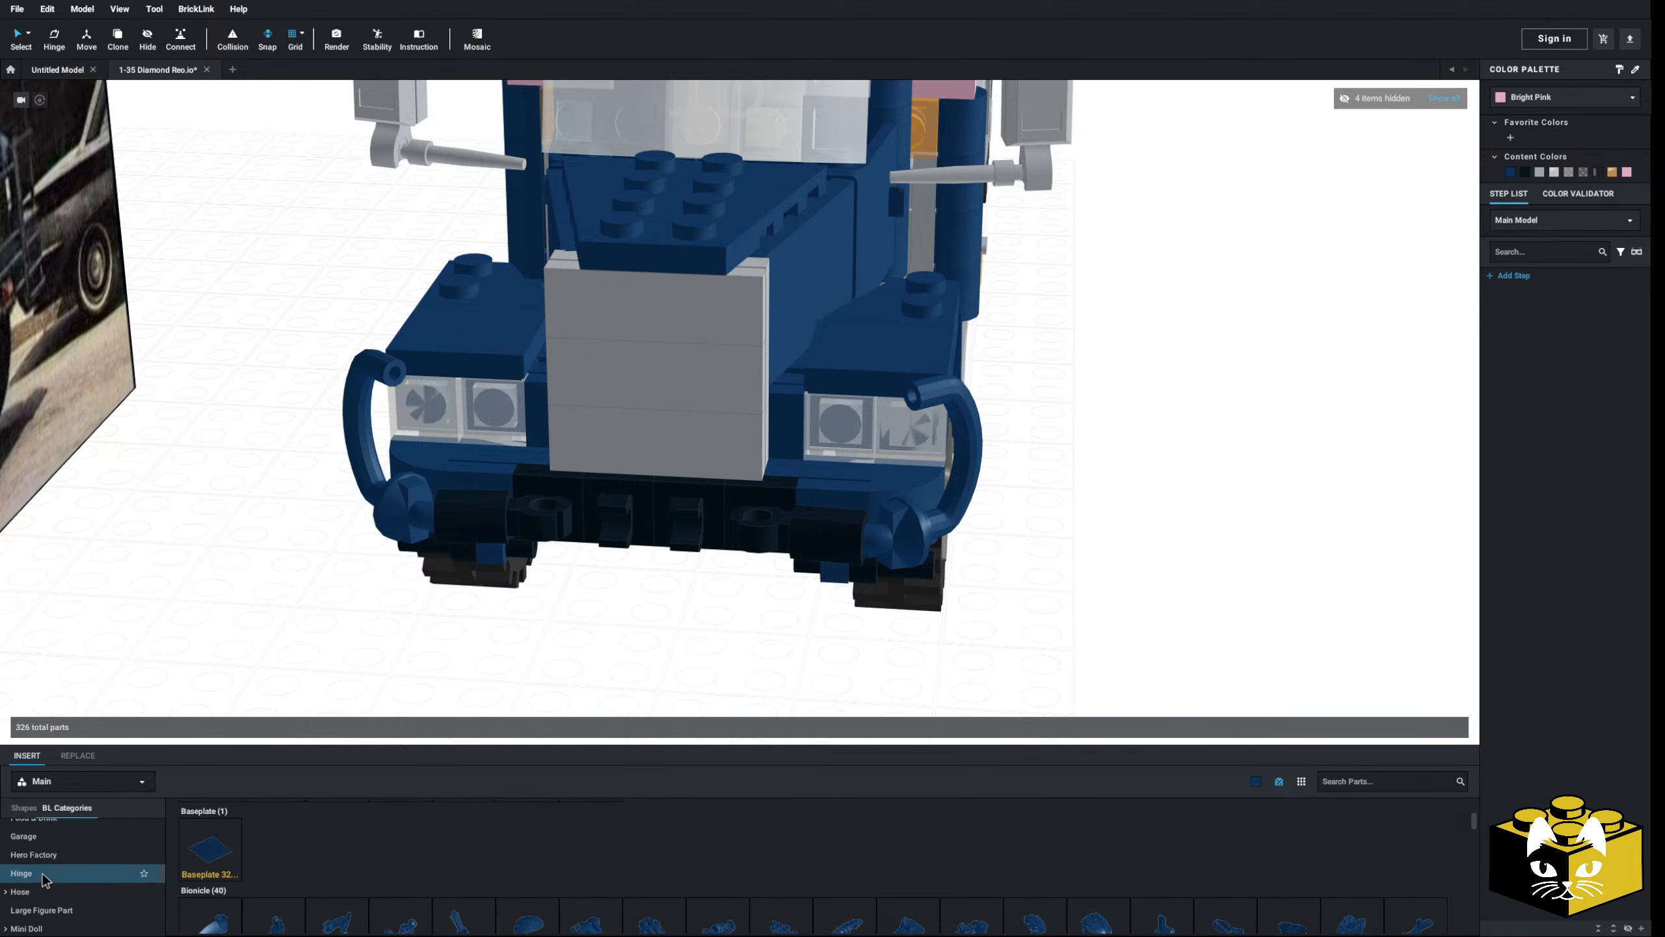
left_click(9, 882)
scroll(54, 902, "down", 2)
left_click(50, 879)
scroll(383, 522, "down", 3)
- Place a dark blue Hose, Rigid 3mm D. 26L on the grid near the truck and replace it with the 34L length
left_click(287, 838)
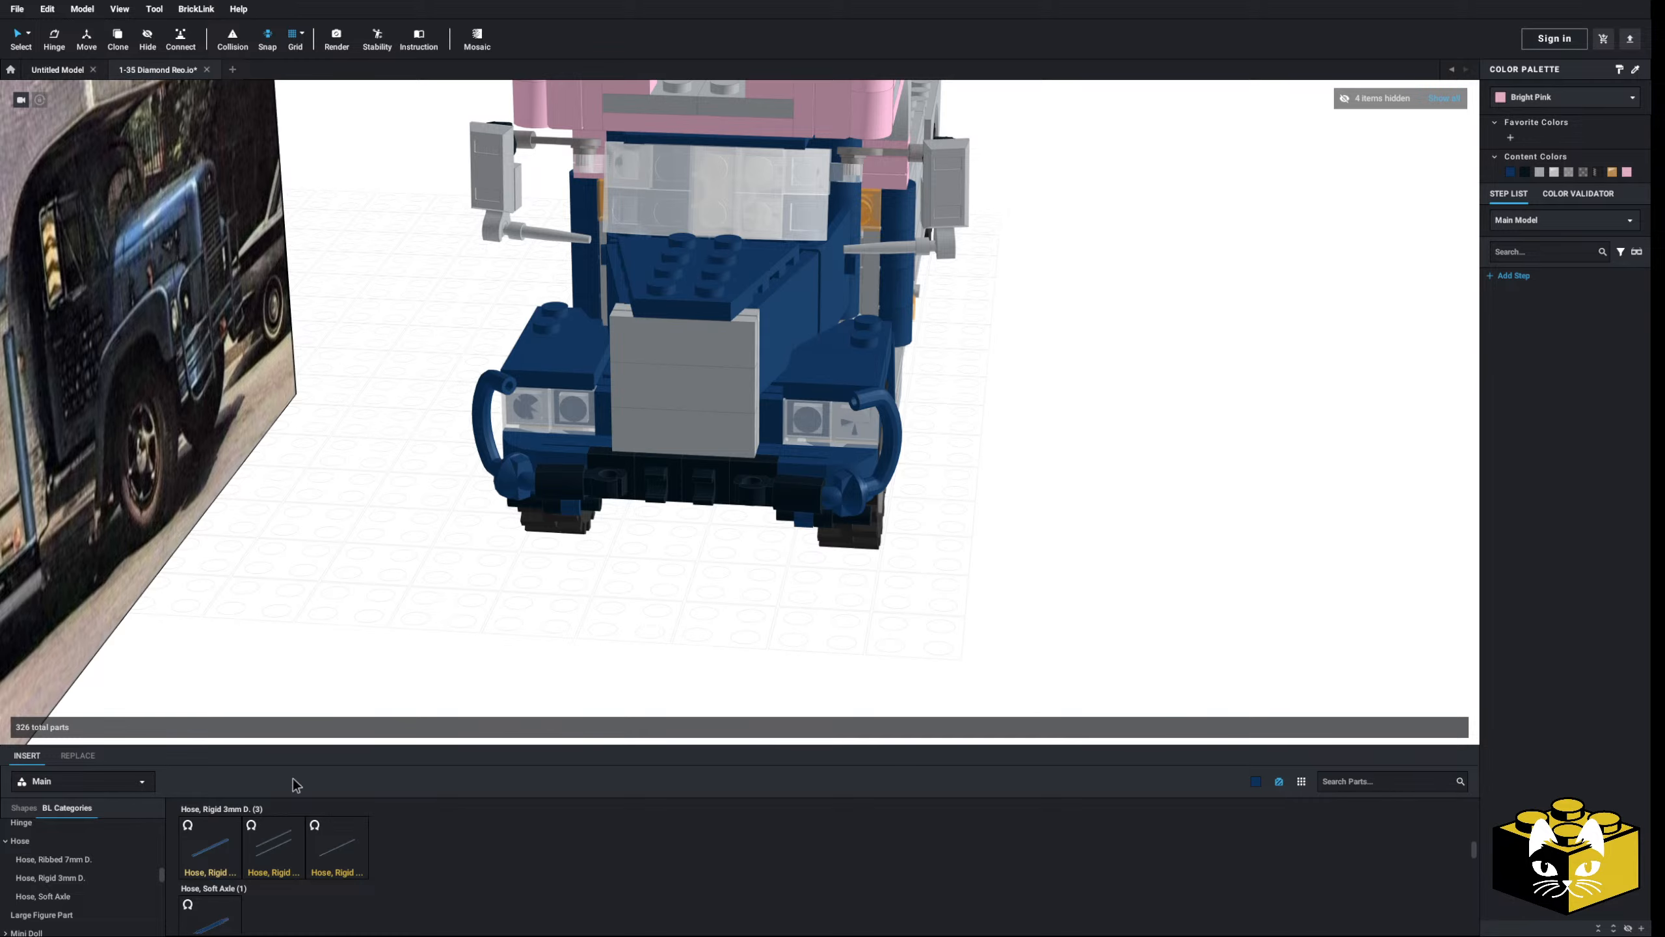
left_click(386, 567)
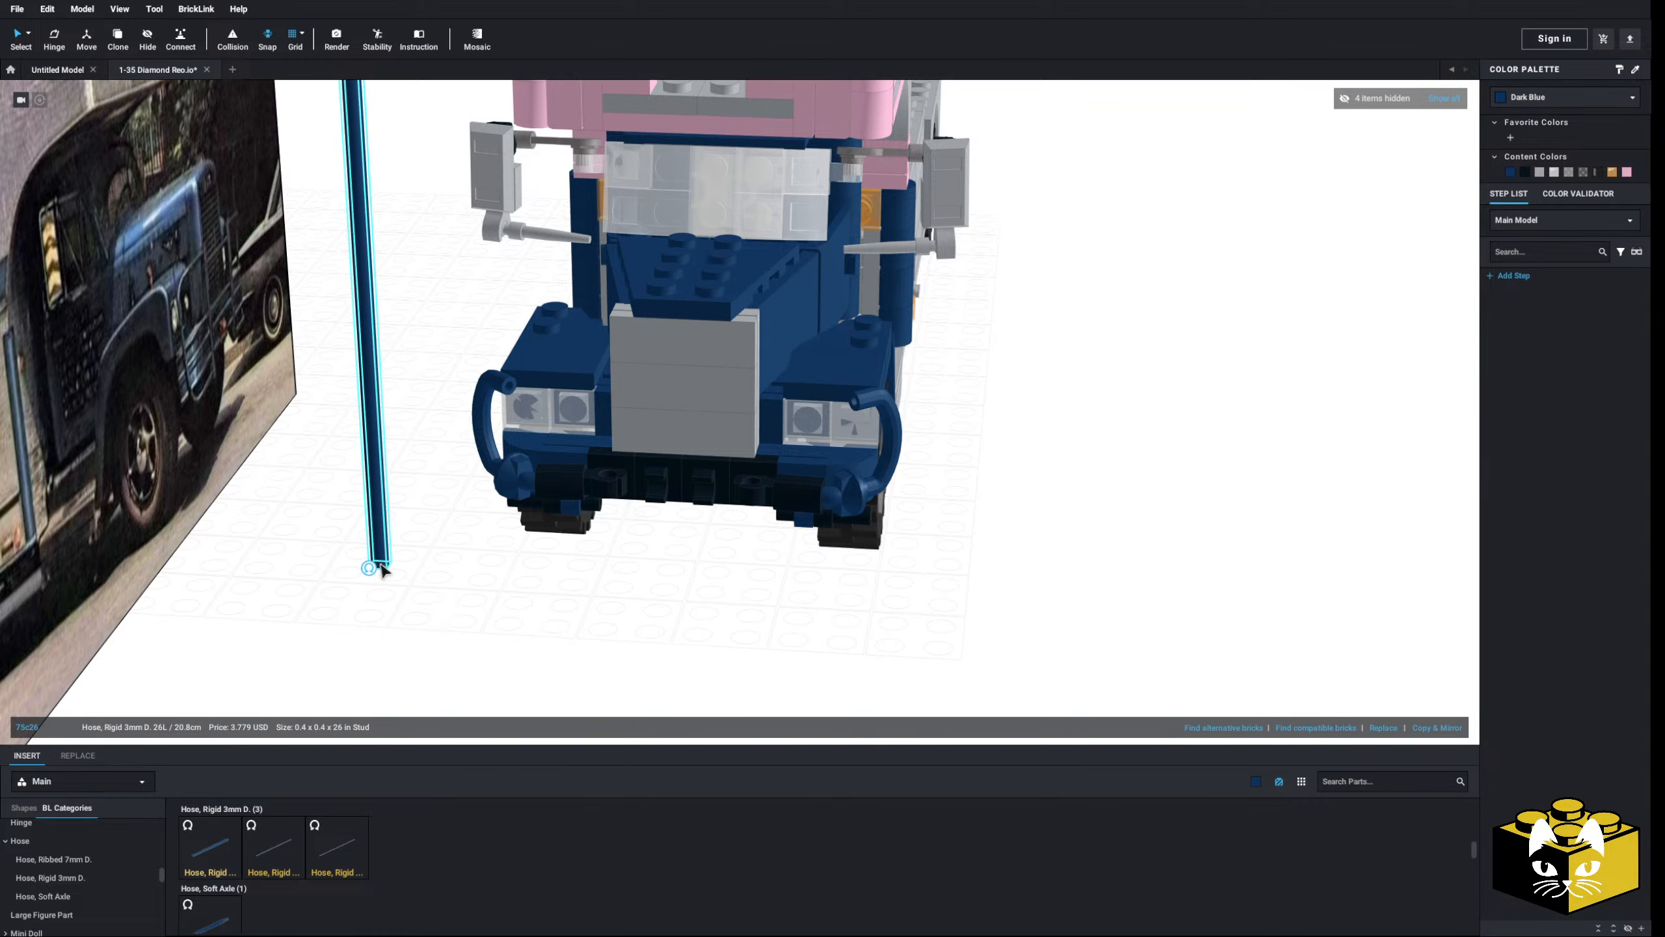
scroll(380, 559, "down", 3)
mouse_move(426, 589)
middle_mouse_down()
mouse_move(452, 723)
mouse_move(430, 590)
middle_mouse_up()
scroll(458, 497, "down", 2)
left_click(337, 847)
left_click(462, 539)
key("Delete")
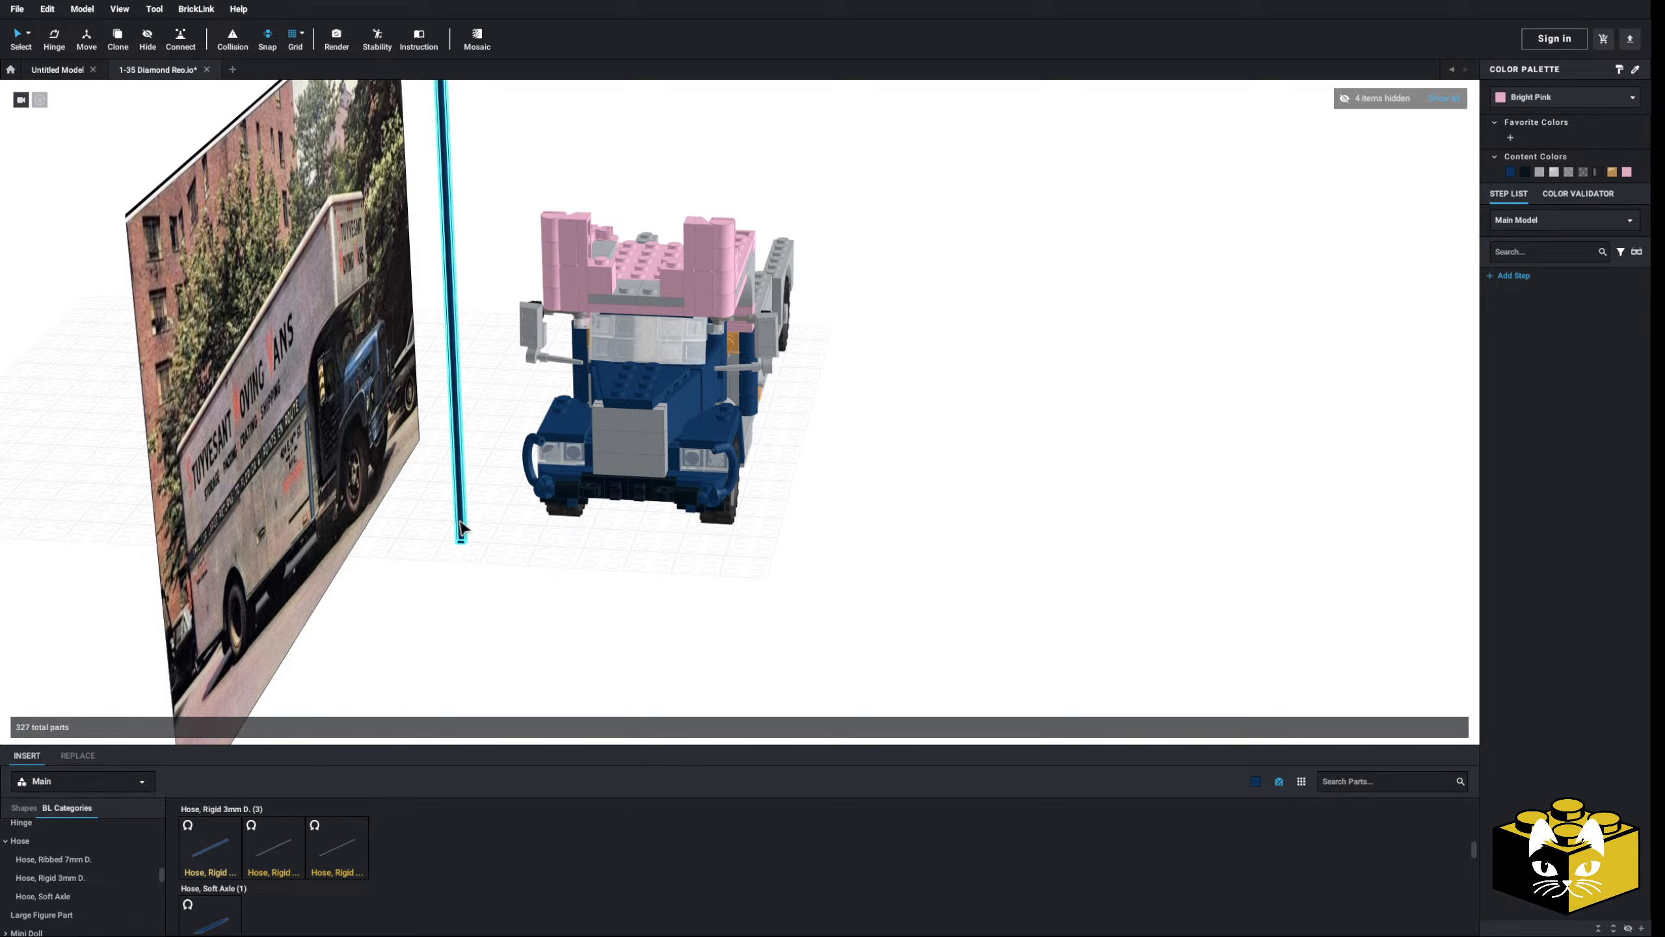
- Rotate the 34L rigid hose flat and lay it on the empty grid beside the truck
left_click_drag(462, 539, 454, 587)
key("Up")
middle_click_drag(454, 587, 429, 718)
left_click_drag(429, 718, 884, 579)
key("Right")
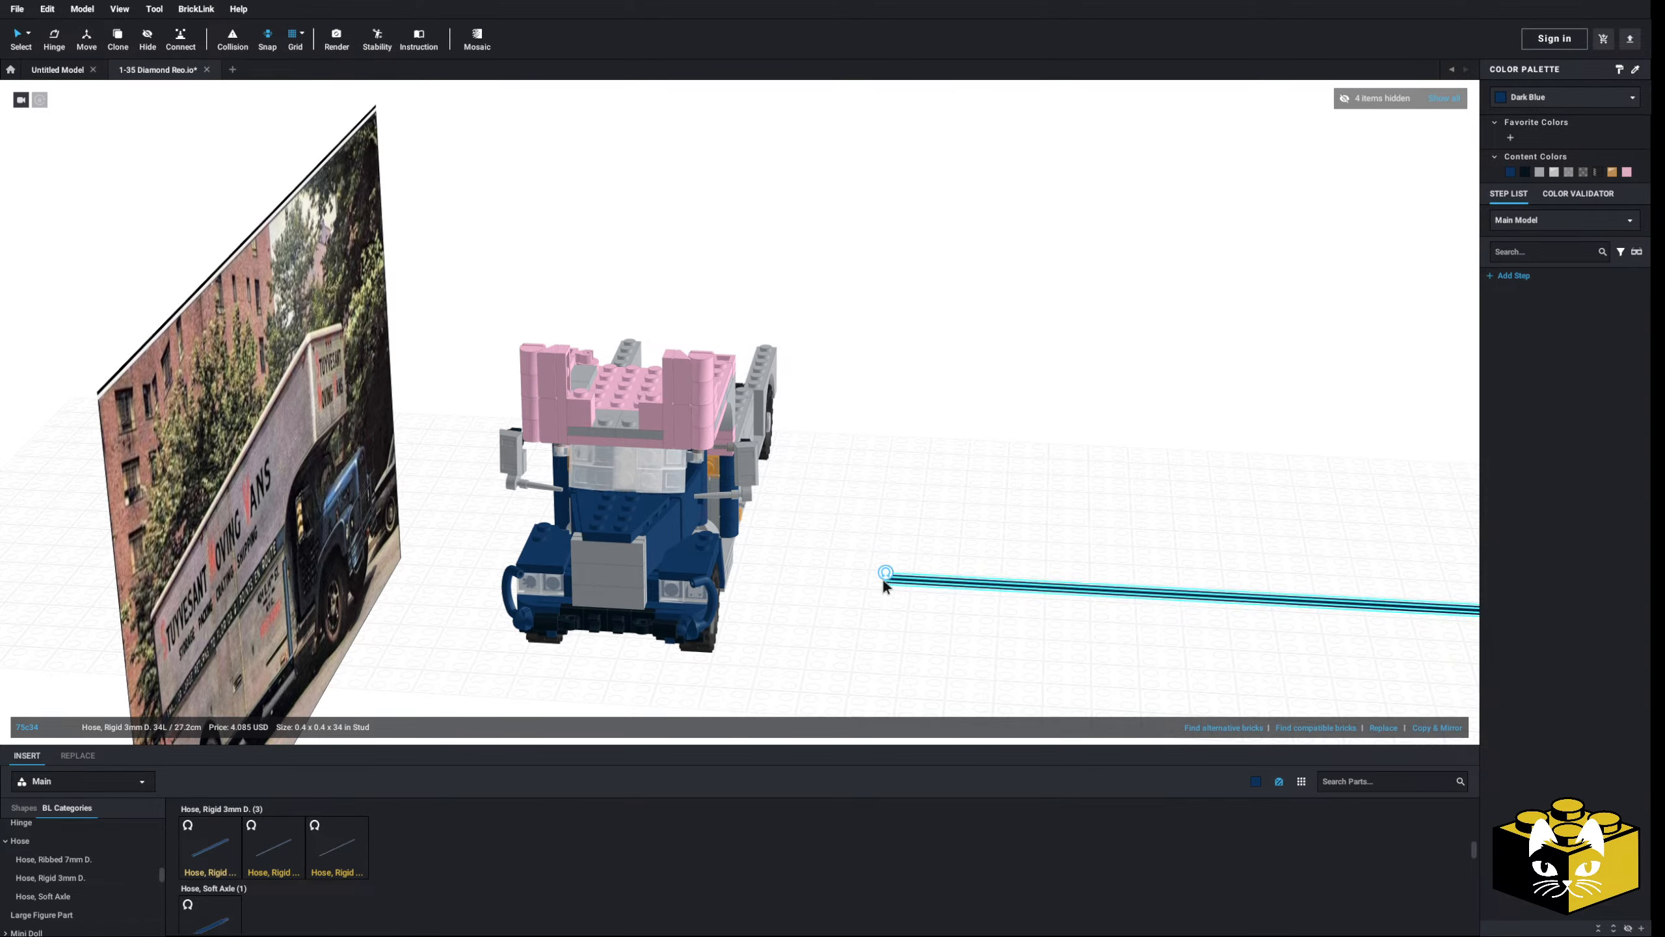
middle_click_drag(799, 633, 611, 575)
left_click(609, 574)
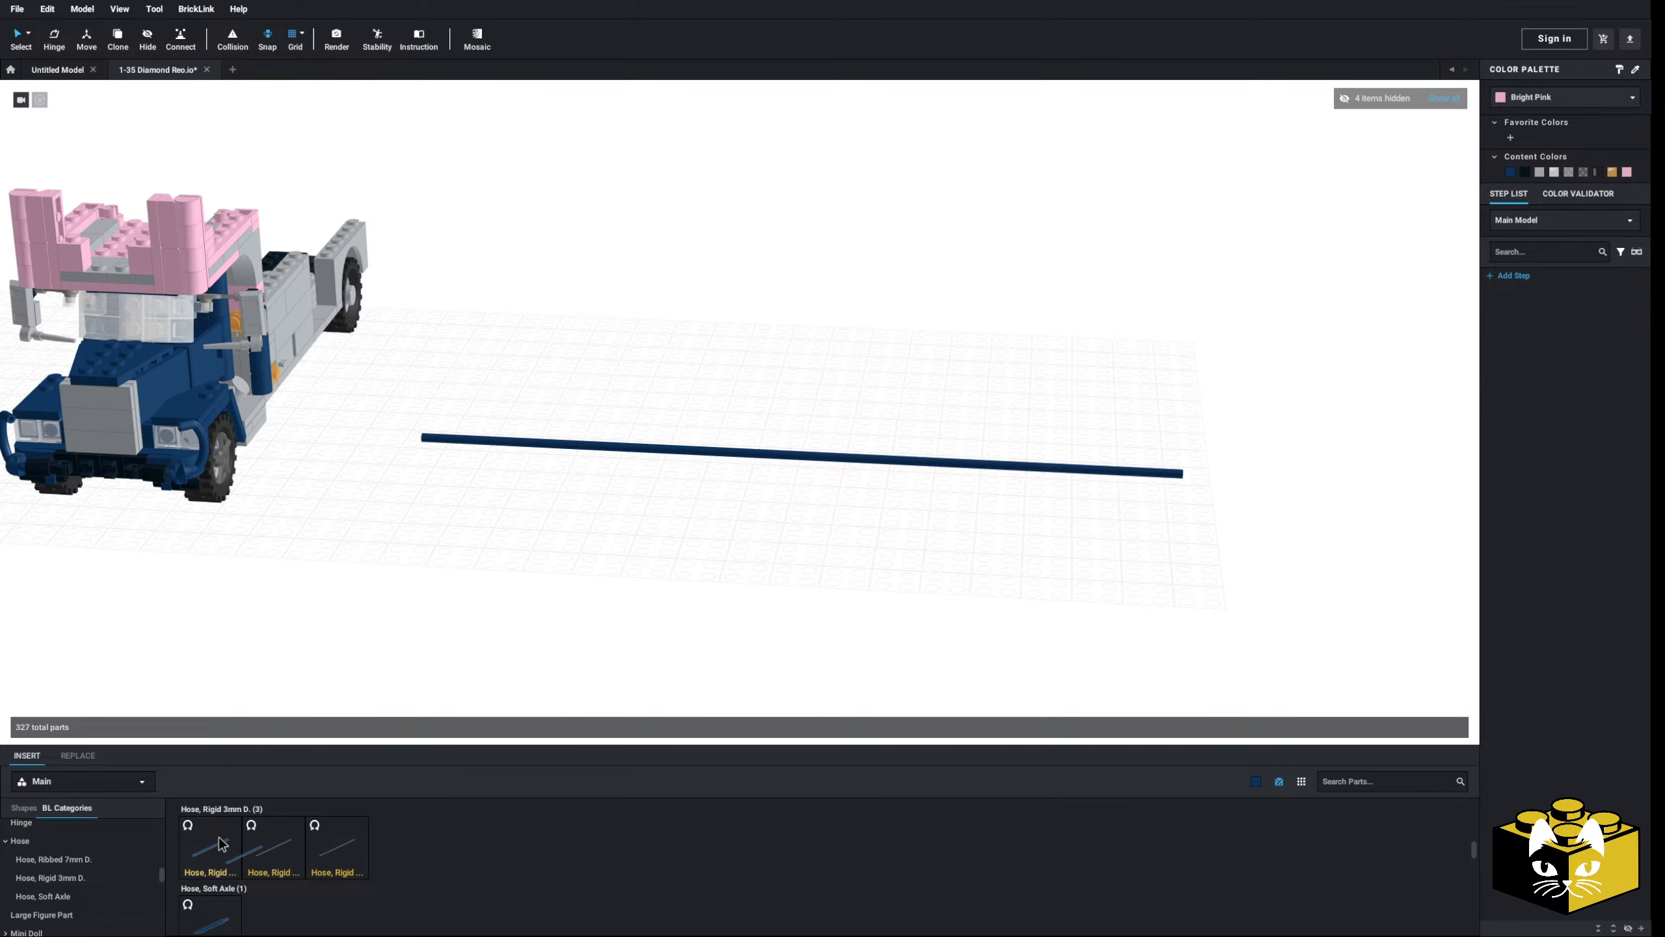
- Place two short dark blue rigid hoses end to end alongside the 34L hose
left_click_drag(213, 846, 512, 500)
right_click_drag(512, 500, 627, 457)
left_click(545, 517)
left_click(630, 488)
key("Escape")
- Duplicate the pair of short hoses to extend the row along the 34L hose, and delete all four
left_click(662, 403)
left_click(482, 413, "ctrl")
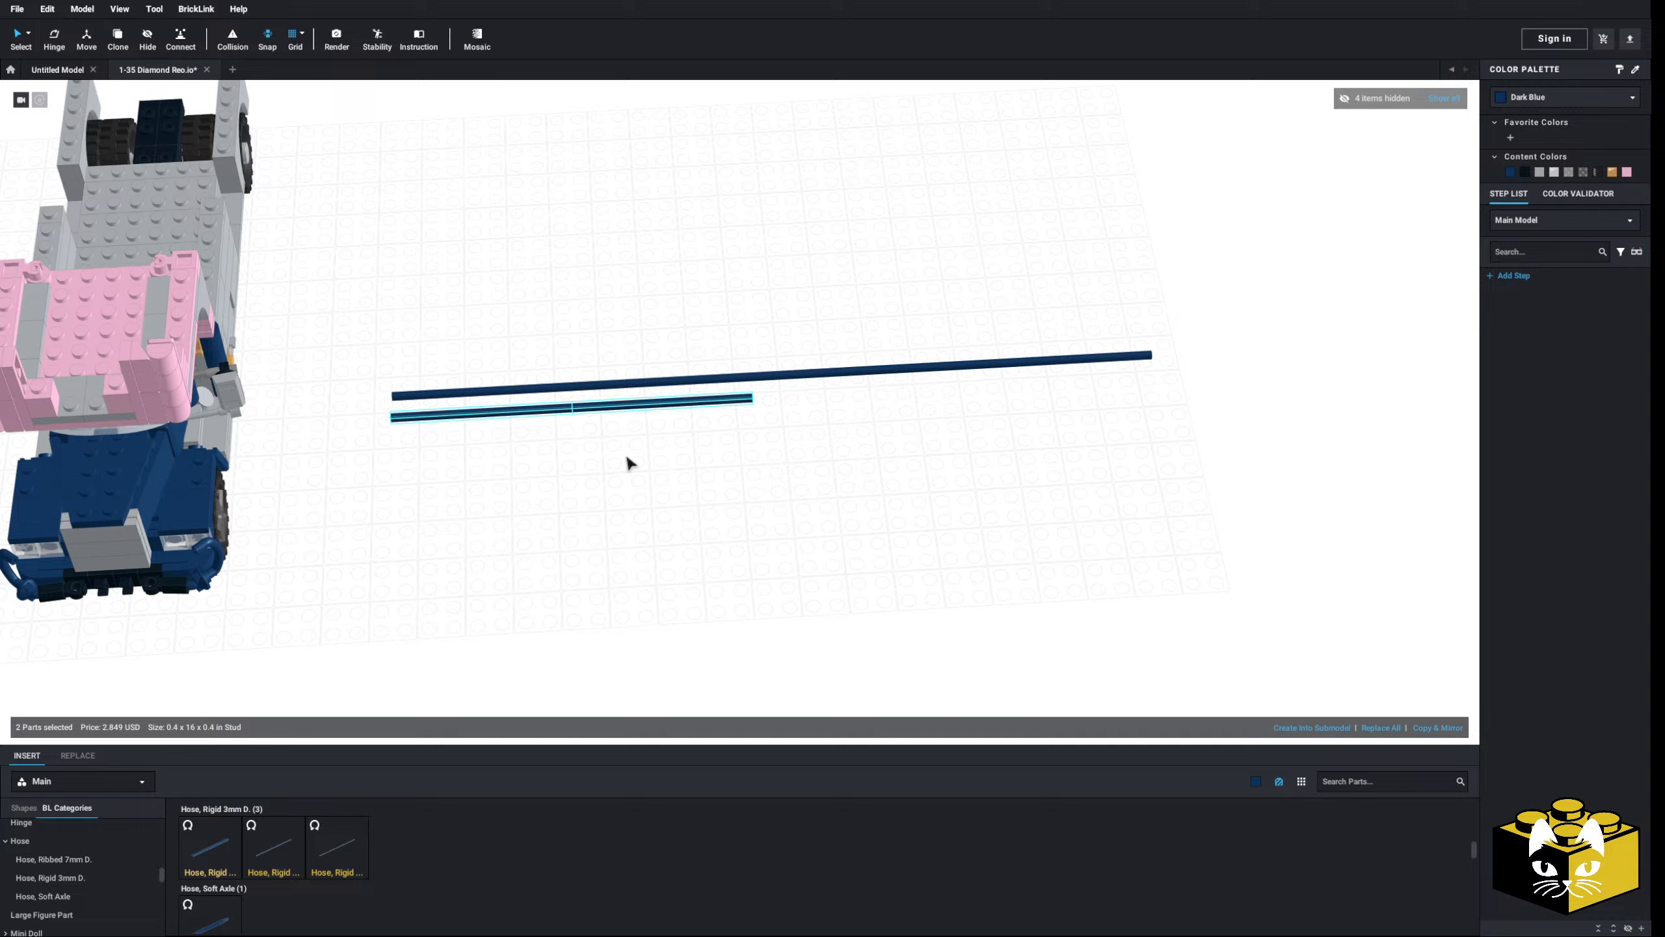
left_click(628, 463)
left_click_drag(633, 452, 518, 418)
left_click(1450, 728)
left_click(587, 415, "ctrl")
left_click(566, 413, "ctrl")
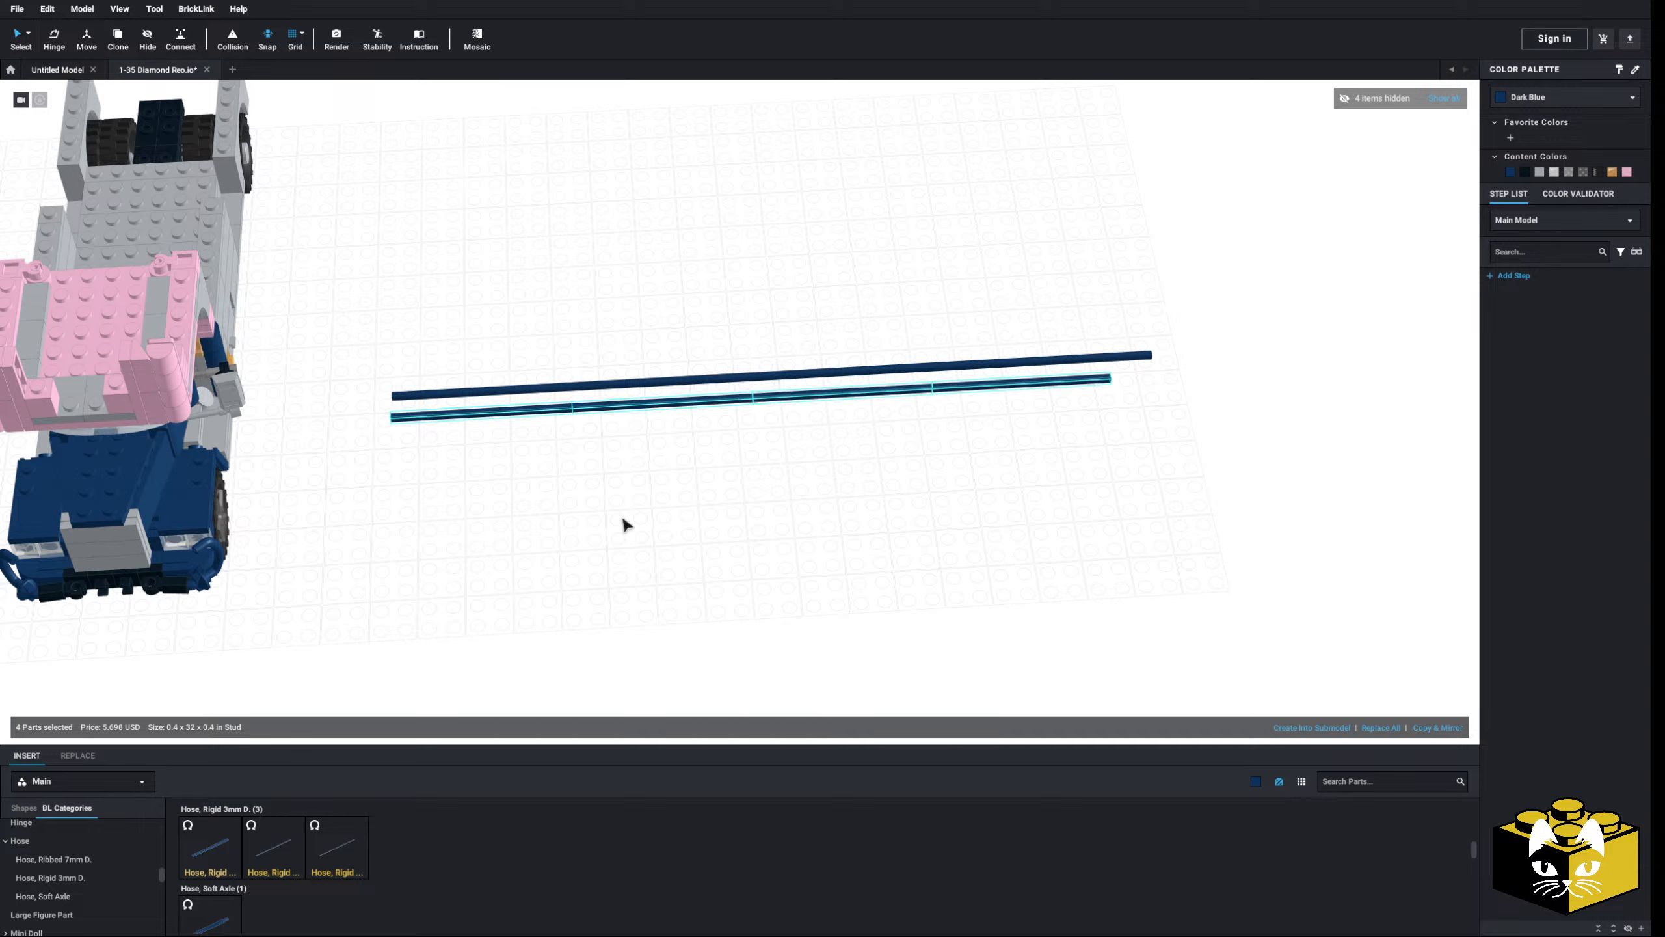
key("Delete")
- Move the 34L rigid hose slightly farther from the truck along the grid
left_click_drag(782, 379, 443, 398)
key("Right")
key("Right")
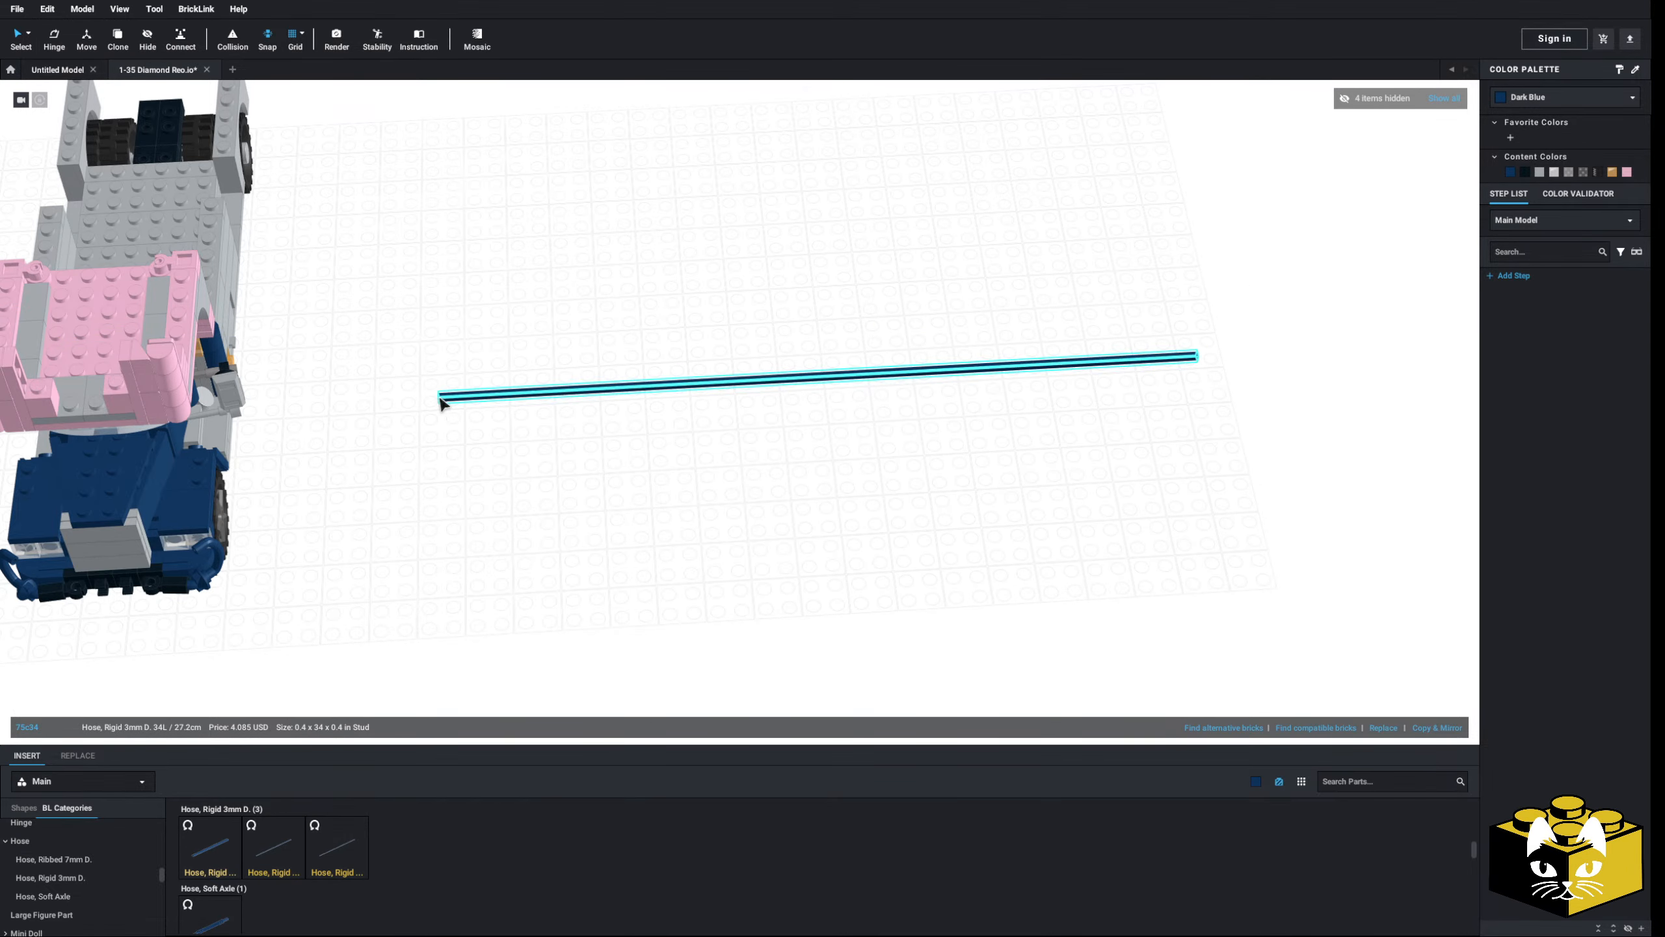
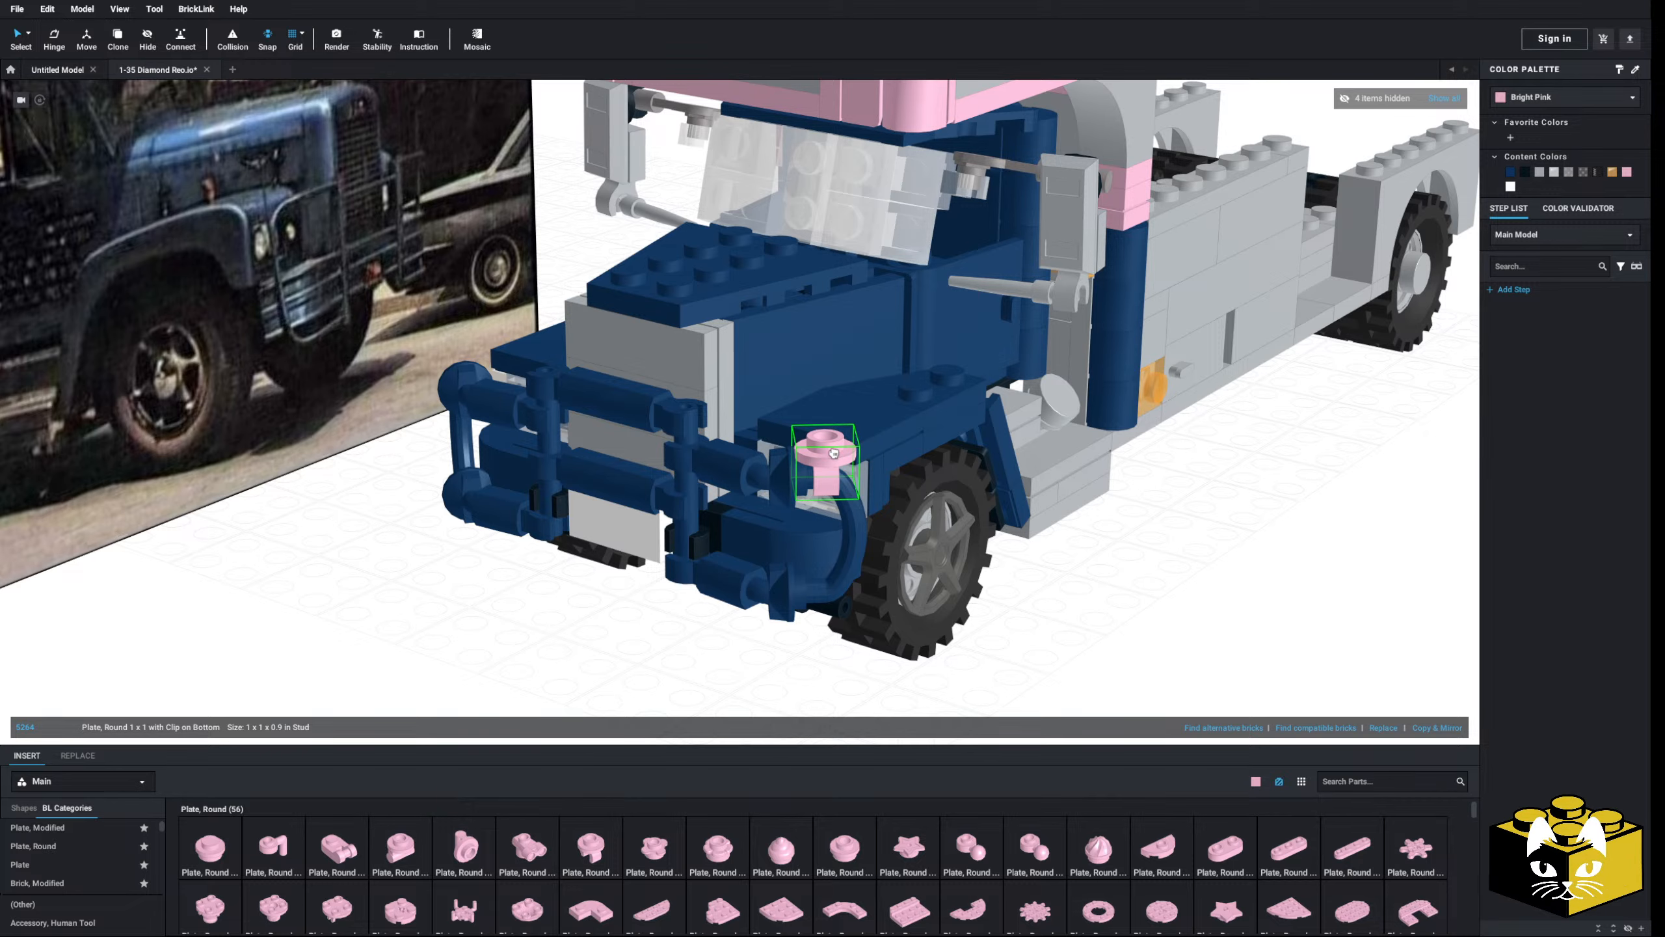
- Place a bright pink Plate, Round 1 x 1 with Clip on Bottom on the curved guard bar beside the headlight
left_click(830, 454)
right_click_drag(613, 606, 981, 403)
left_click(987, 392)
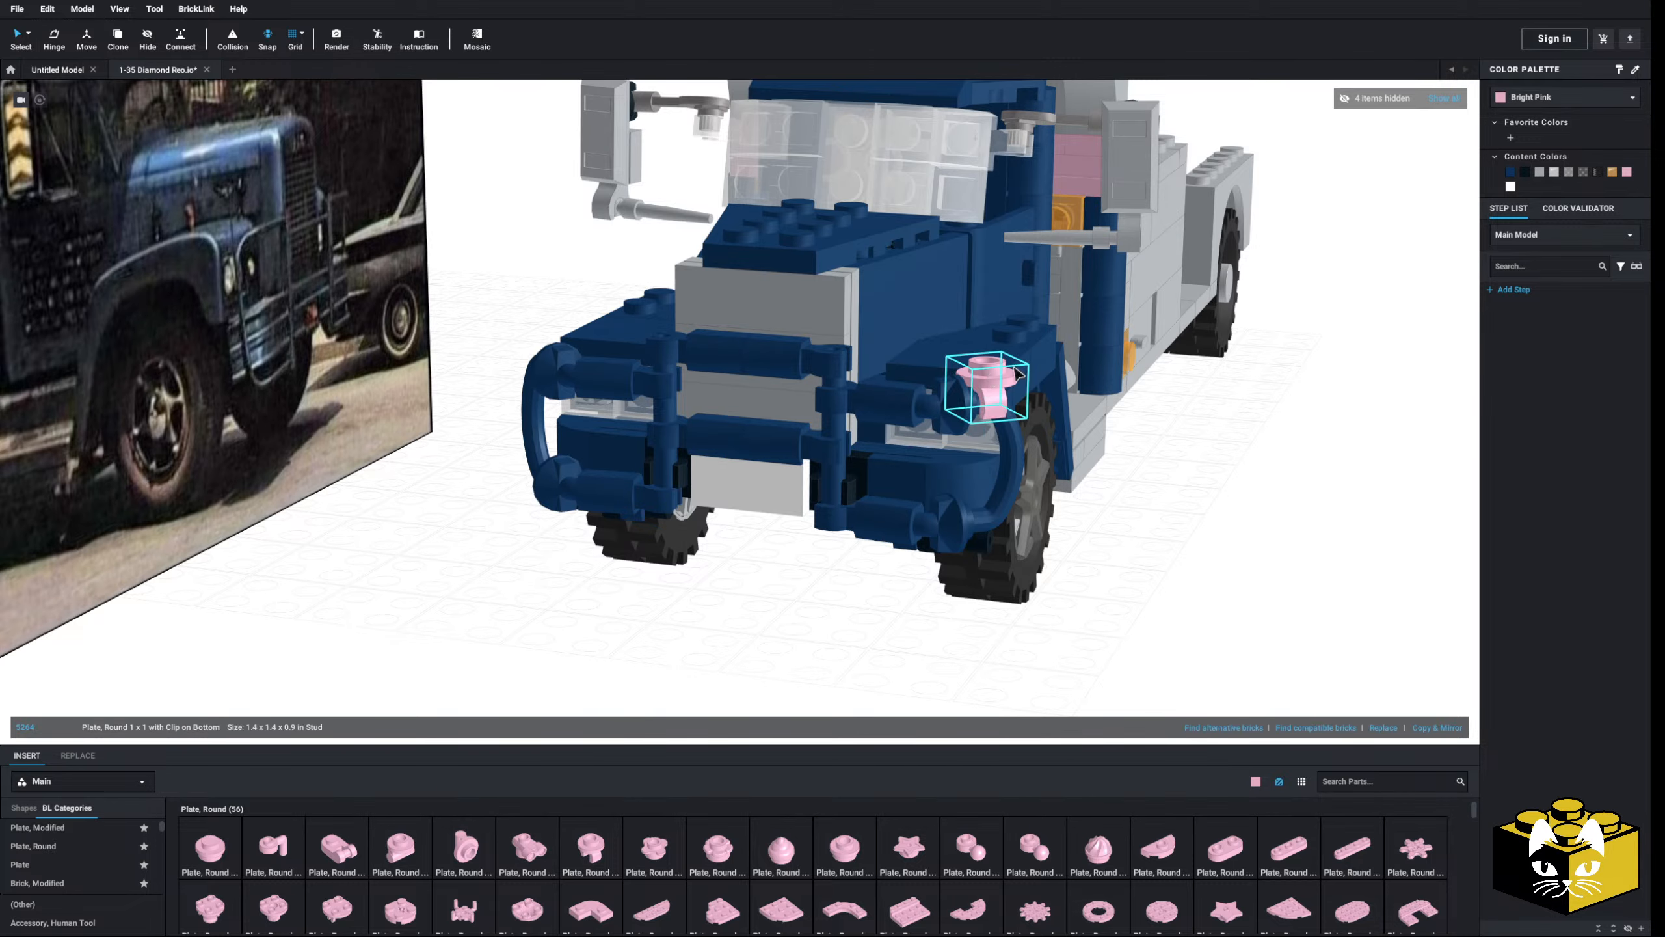
- Recolor the round clip plate on the curved guard bar beside the headlight to Trans-Clear
left_click(1554, 173)
left_click(1249, 509)
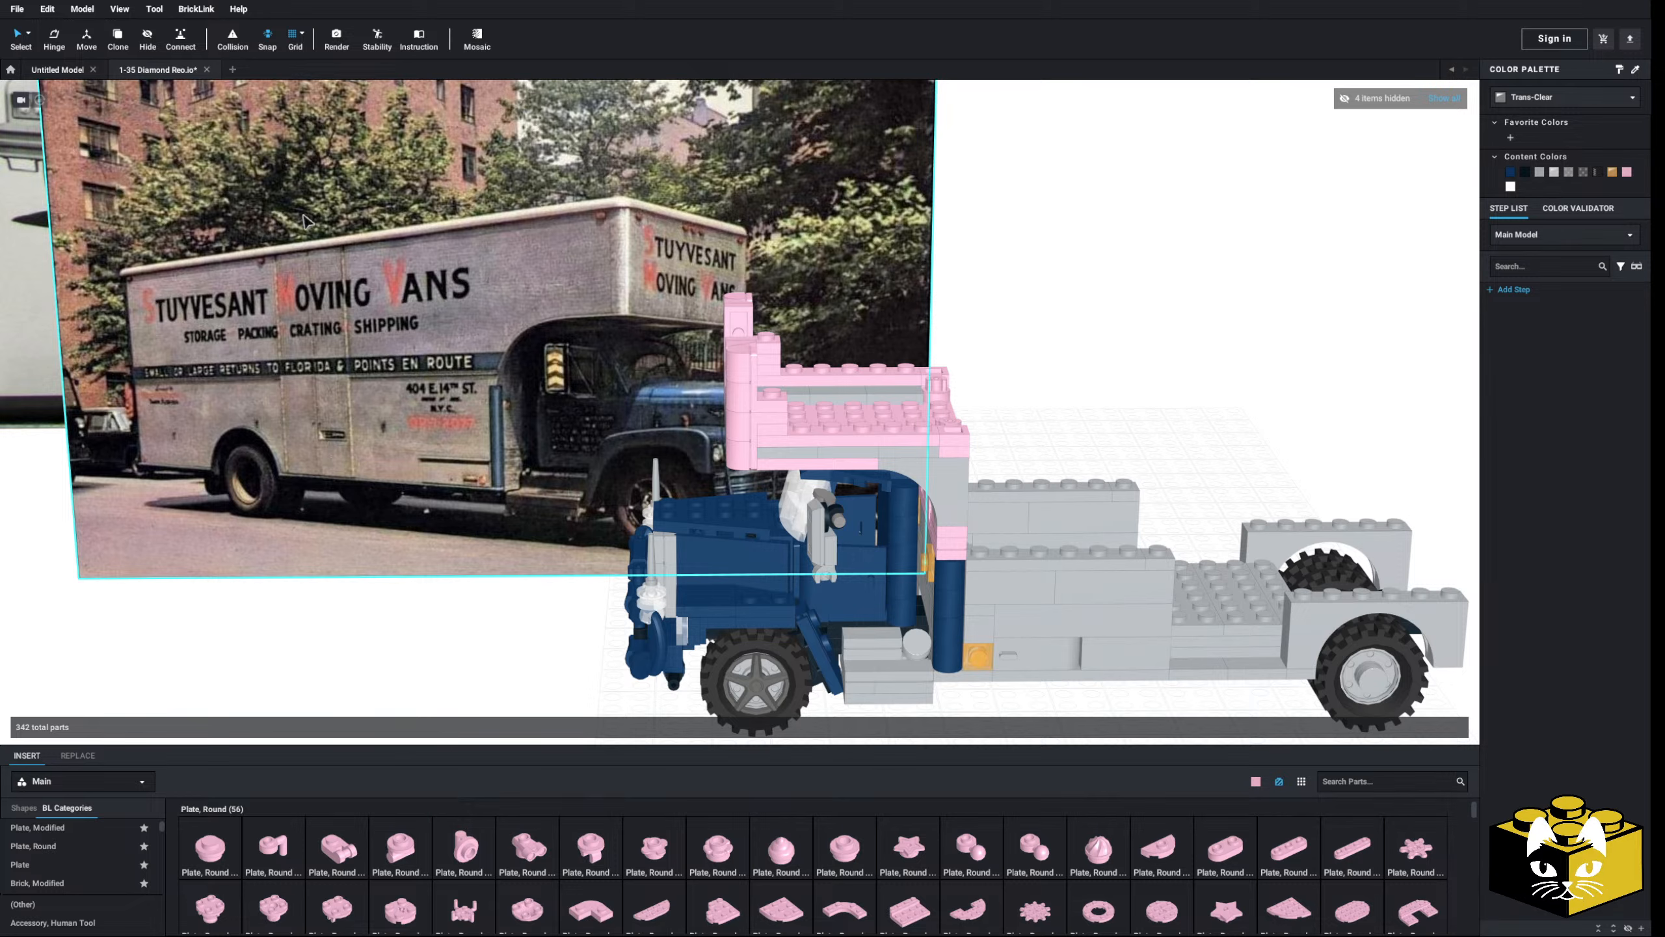
- Place a bright pink Plate 1 x 1 on the bed edge behind the side wall, topped with a light bluish gray Bracket 1 x 1 - 1 x 2
scroll(820, 583, "up", 3)
right_click_drag(820, 583, 643, 624)
left_click(39, 865)
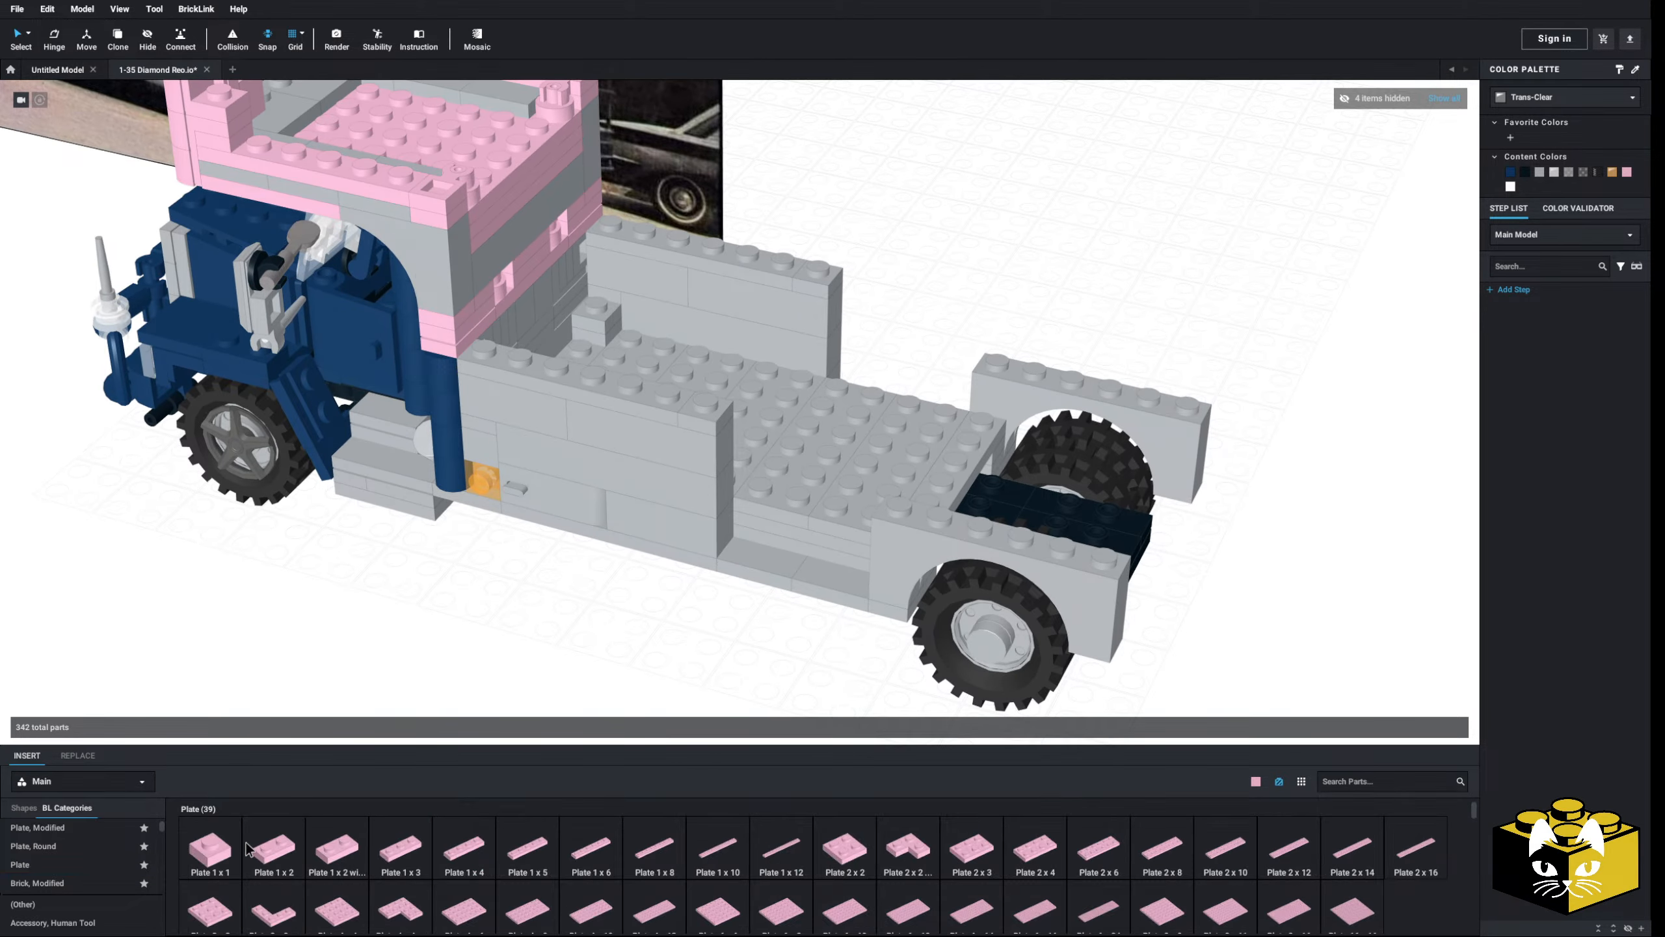
left_click(211, 849)
left_click(761, 487)
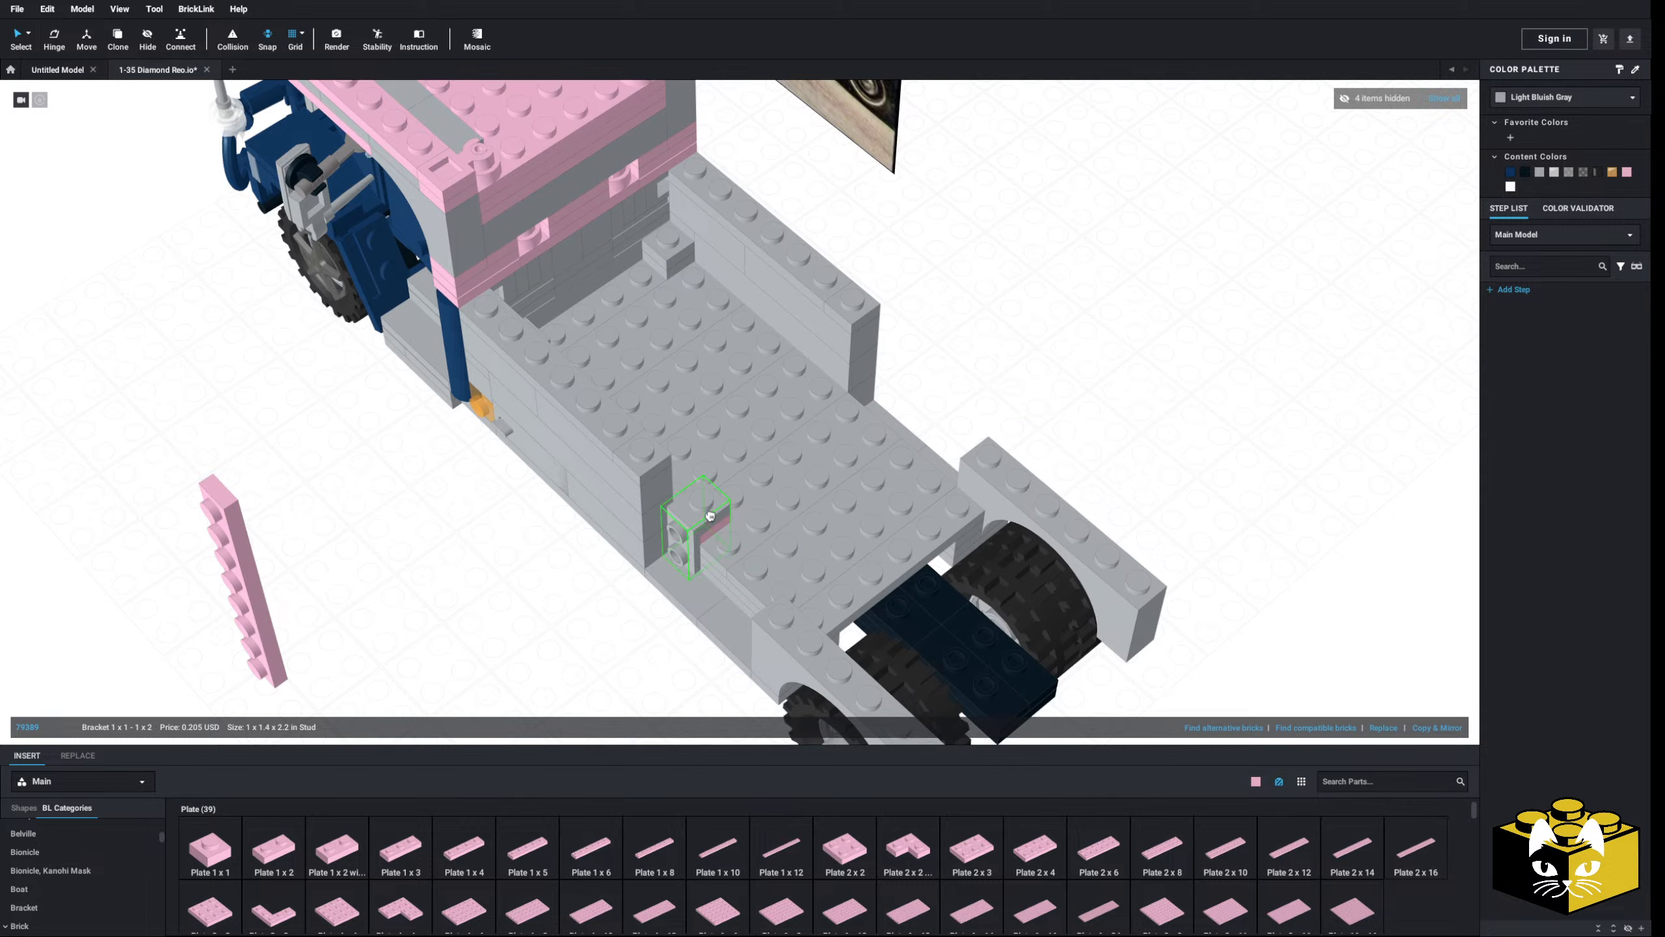
left_click(705, 516)
- Attach the loose bright pink Plate 1 x 8 upright to the bracket at the end of the side wall
right_click_drag(397, 623, 420, 591)
left_click(313, 688)
left_click_drag(314, 687, 724, 532)
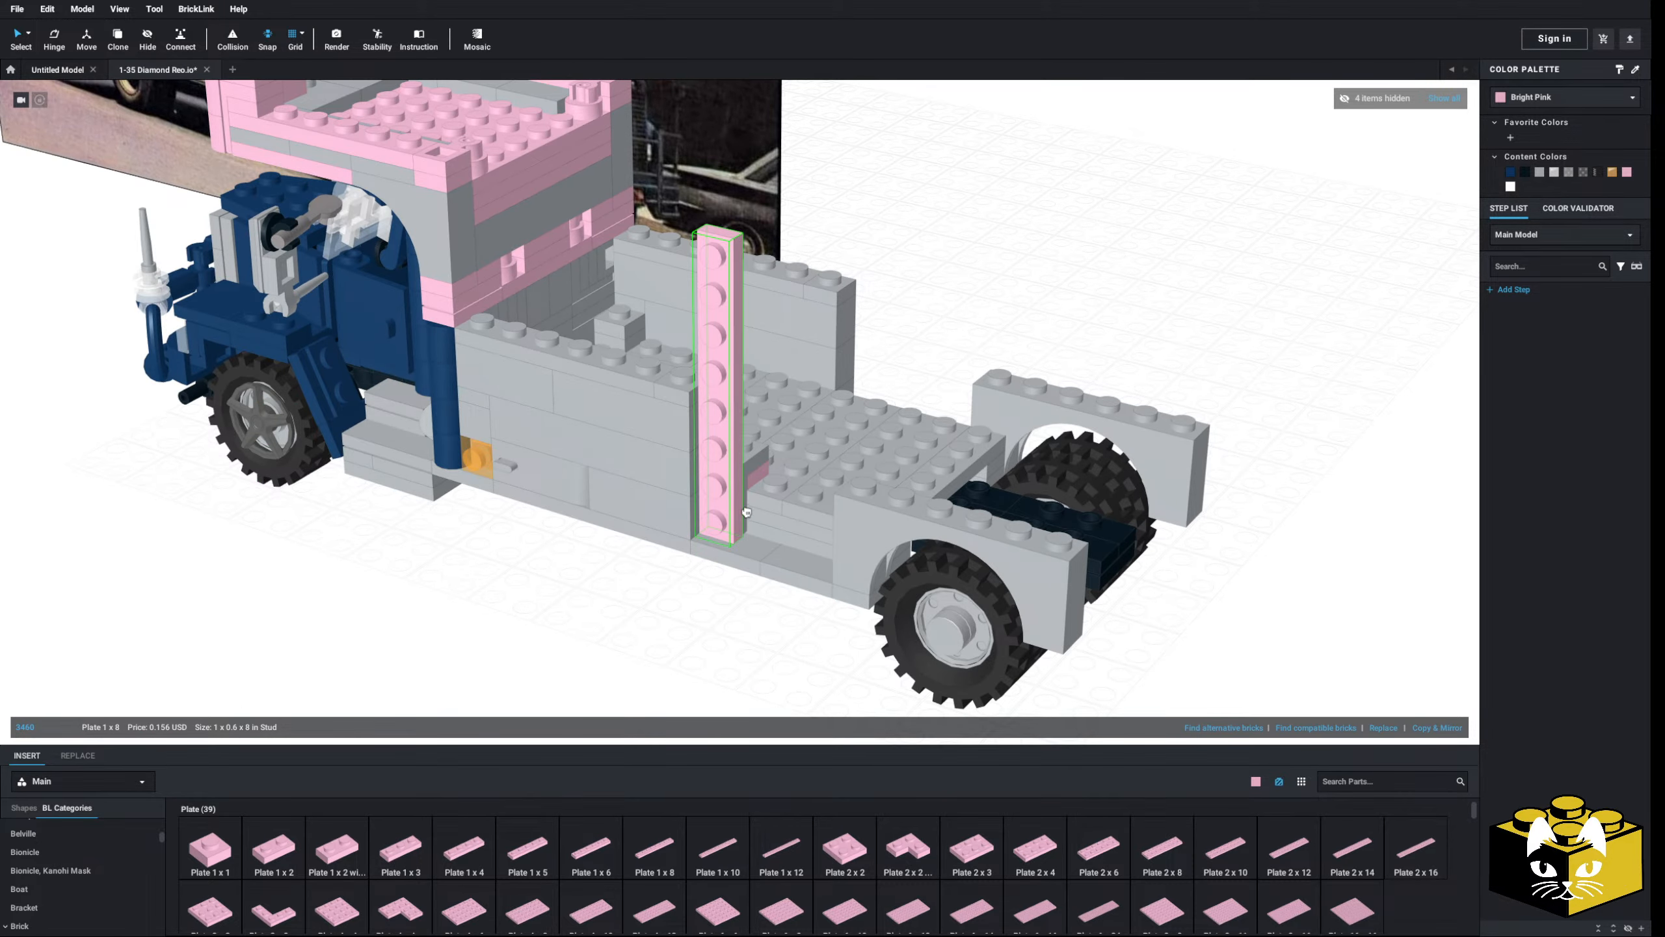
right_click_drag(459, 669, 562, 670)
- Replace the upright Plate 1 x 8 on the bracket with a bright pink Plate 1 x 10
left_click(950, 545)
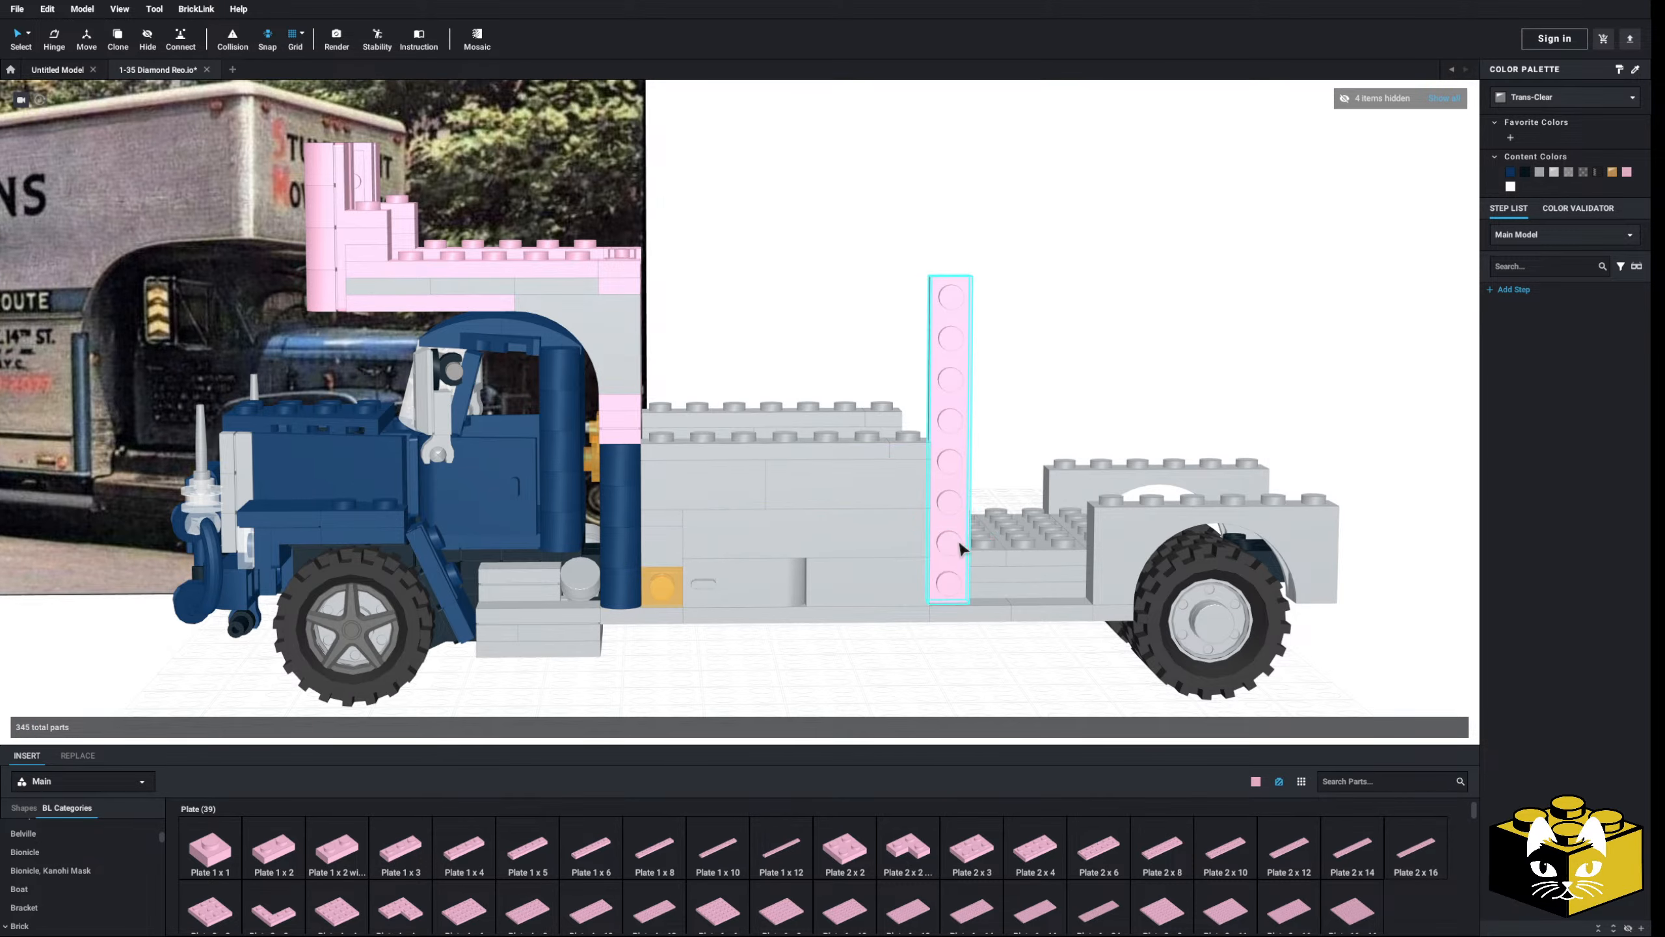
key("Delete")
left_click_drag(746, 852, 936, 582)
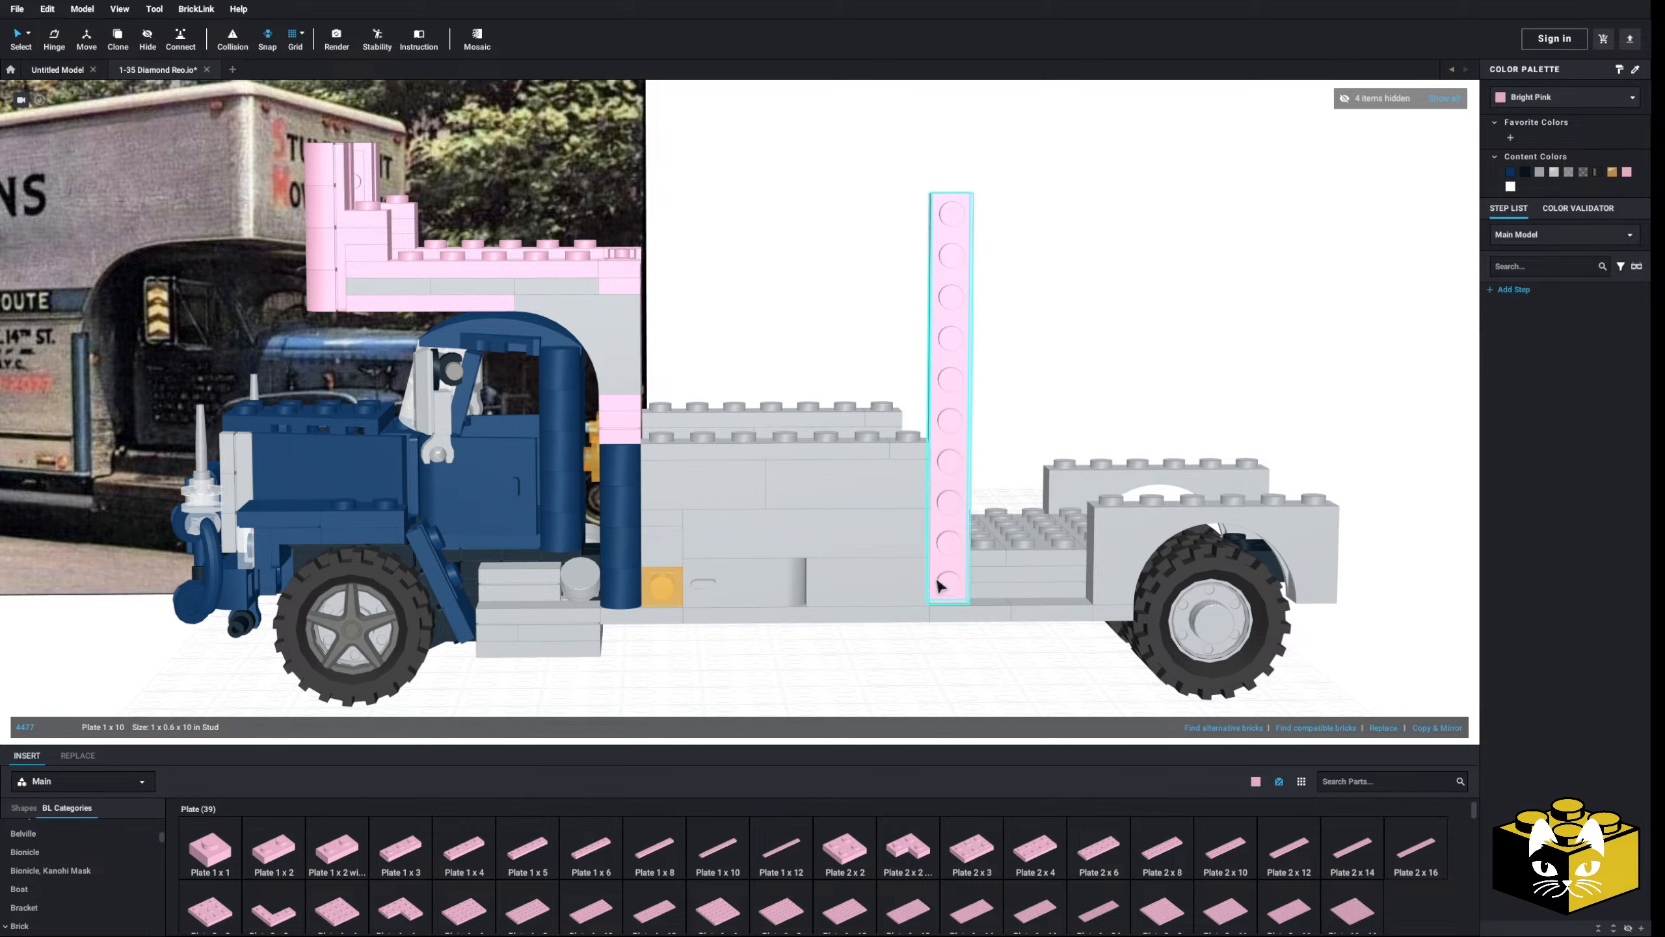
left_click(860, 694)
- Compare the truck's side profile and the upright plate's height with the moving van in the reference photo
right_click_drag(860, 694, 891, 691)
mouse_move(891, 691)
middle_mouse_down()
mouse_move(988, 694)
mouse_move(872, 694)
middle_mouse_up()
scroll(905, 391, "down", 5)
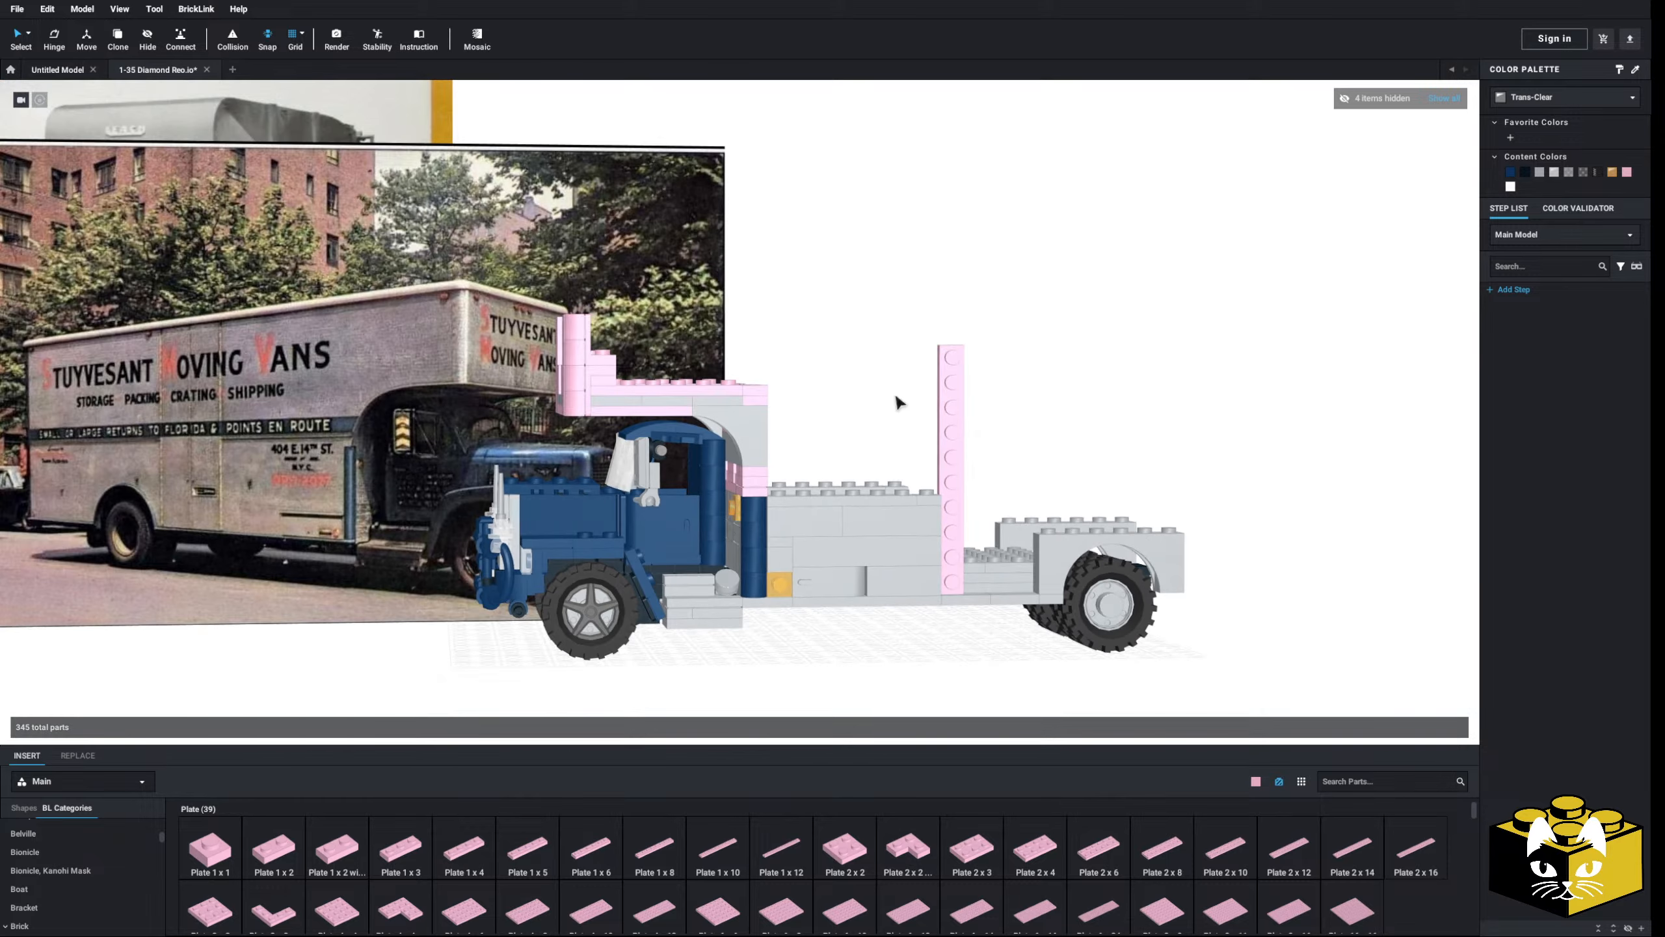
middle_click_drag(787, 726, 781, 705)
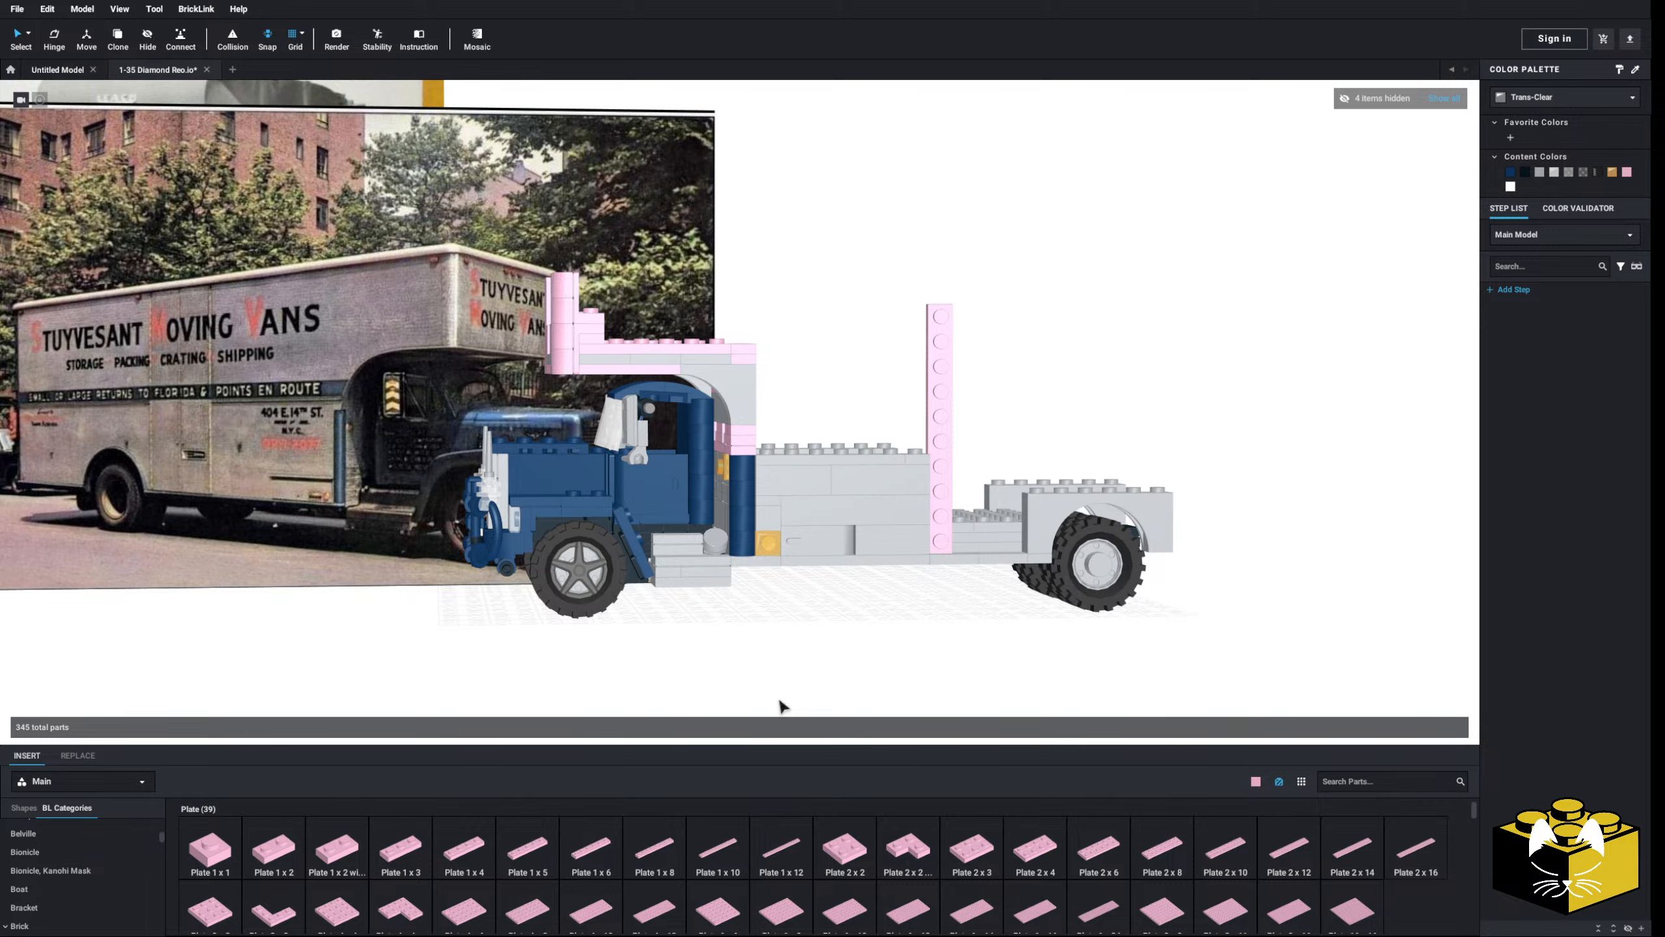
scroll(795, 696, "up", 2)
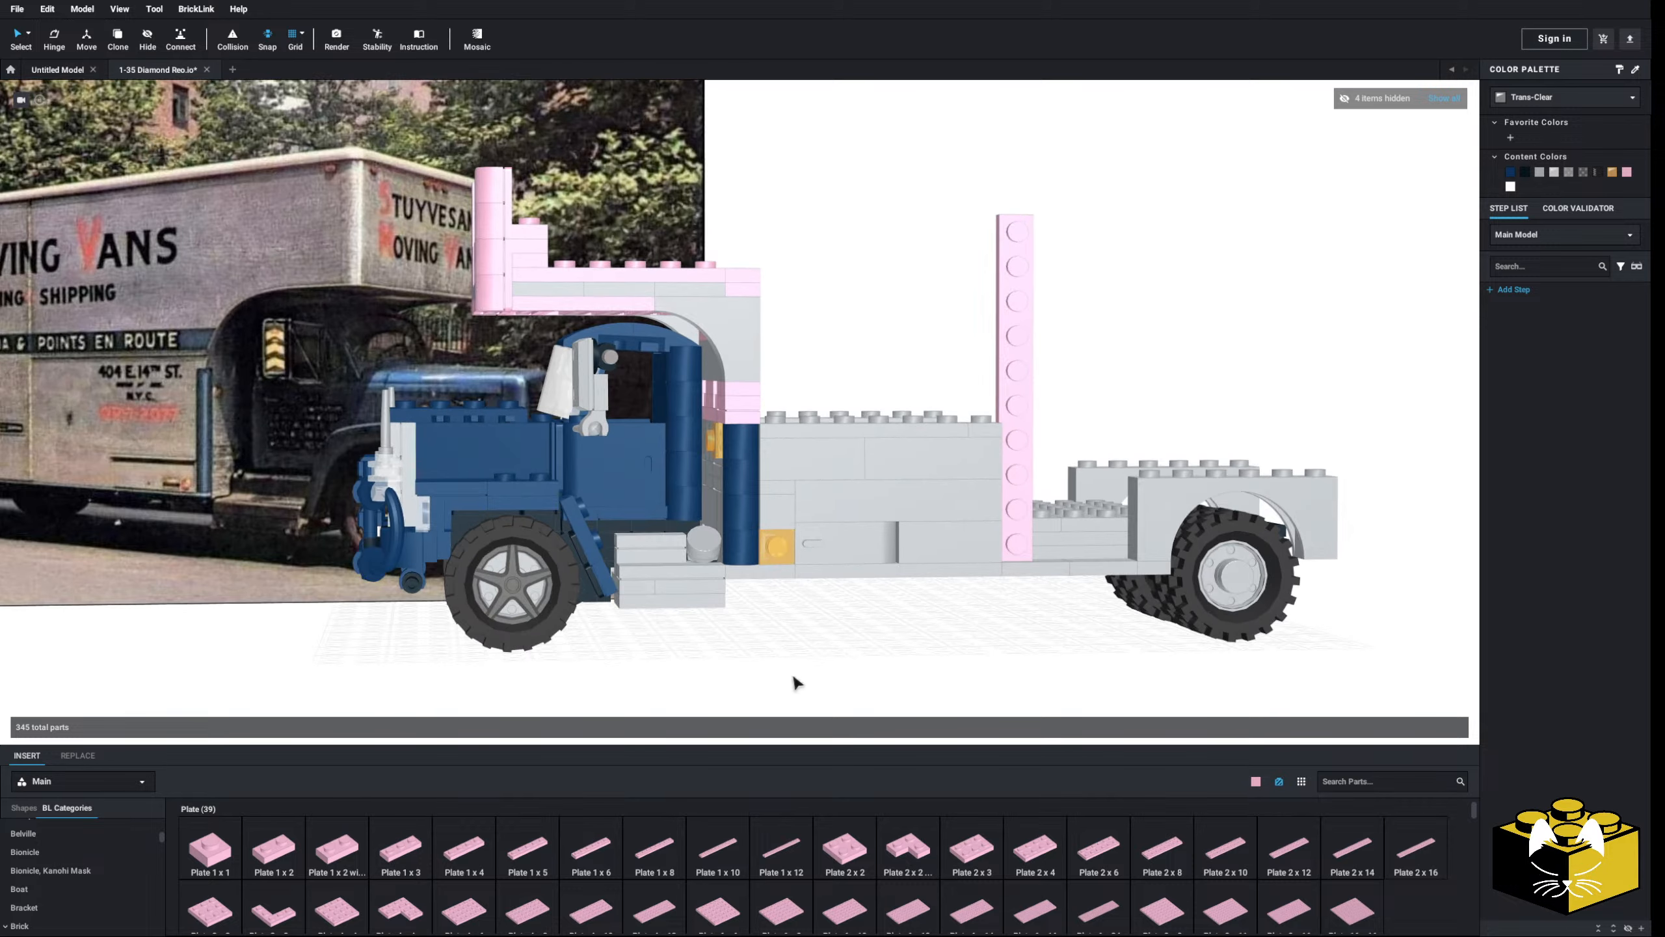
mouse_move(819, 675)
right_mouse_down()
mouse_move(803, 670)
mouse_move(862, 671)
mouse_move(807, 664)
right_mouse_up()
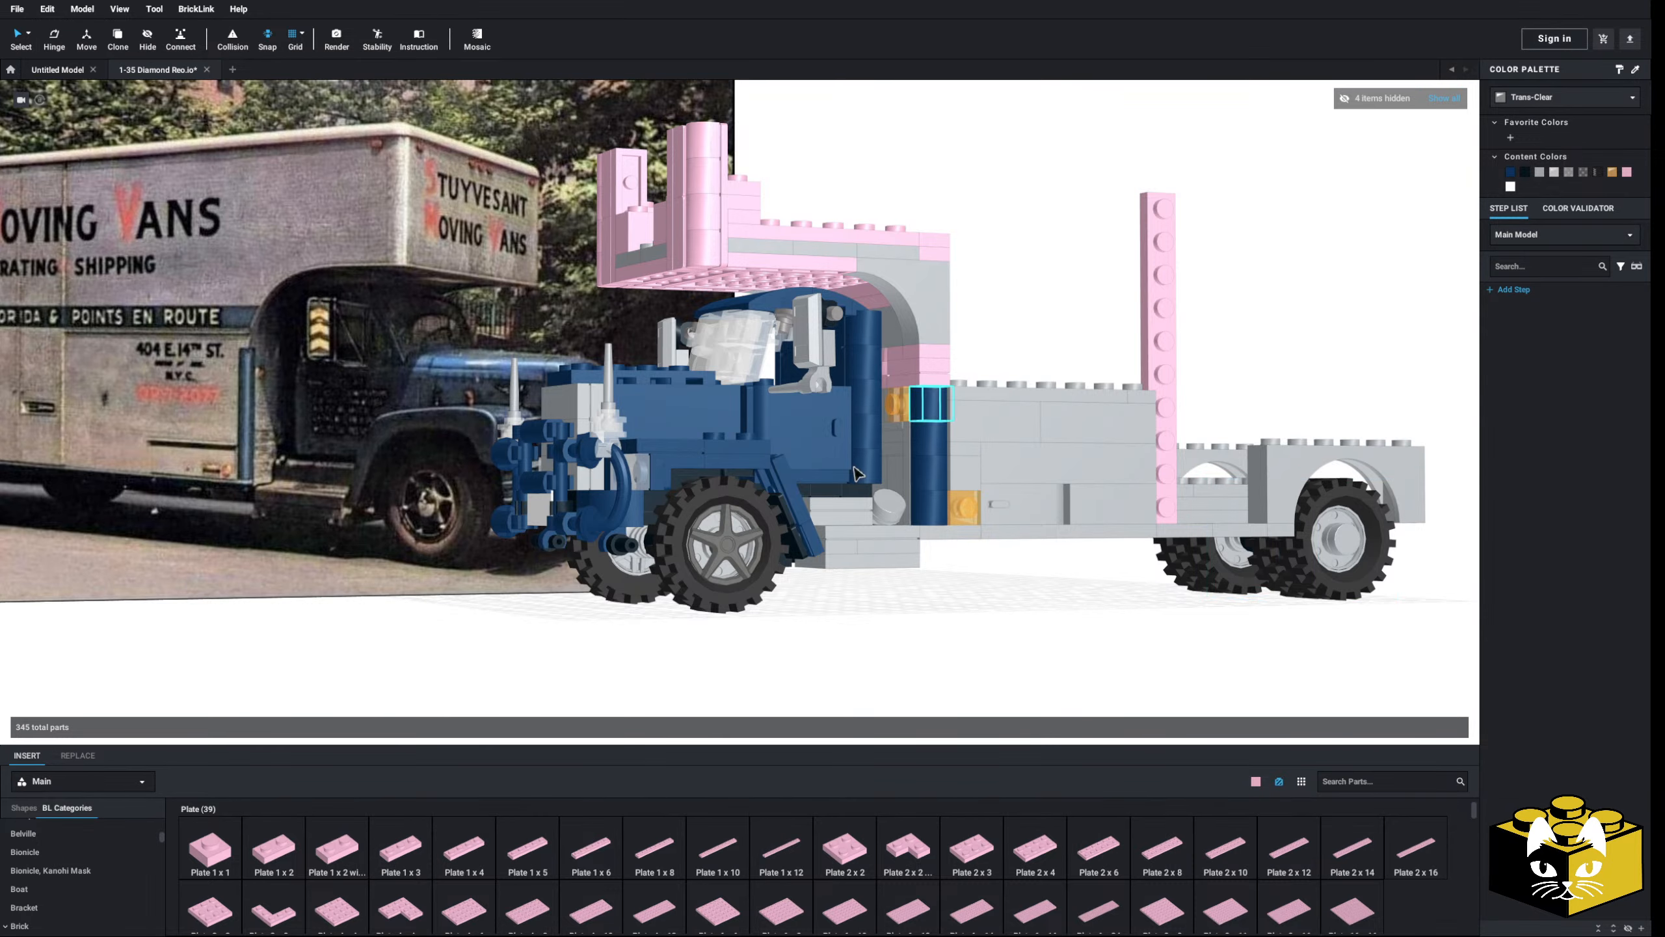
- Delete the long gray parts beneath the cargo bed alongside the chassis frame
right_click_drag(1090, 579, 1080, 562)
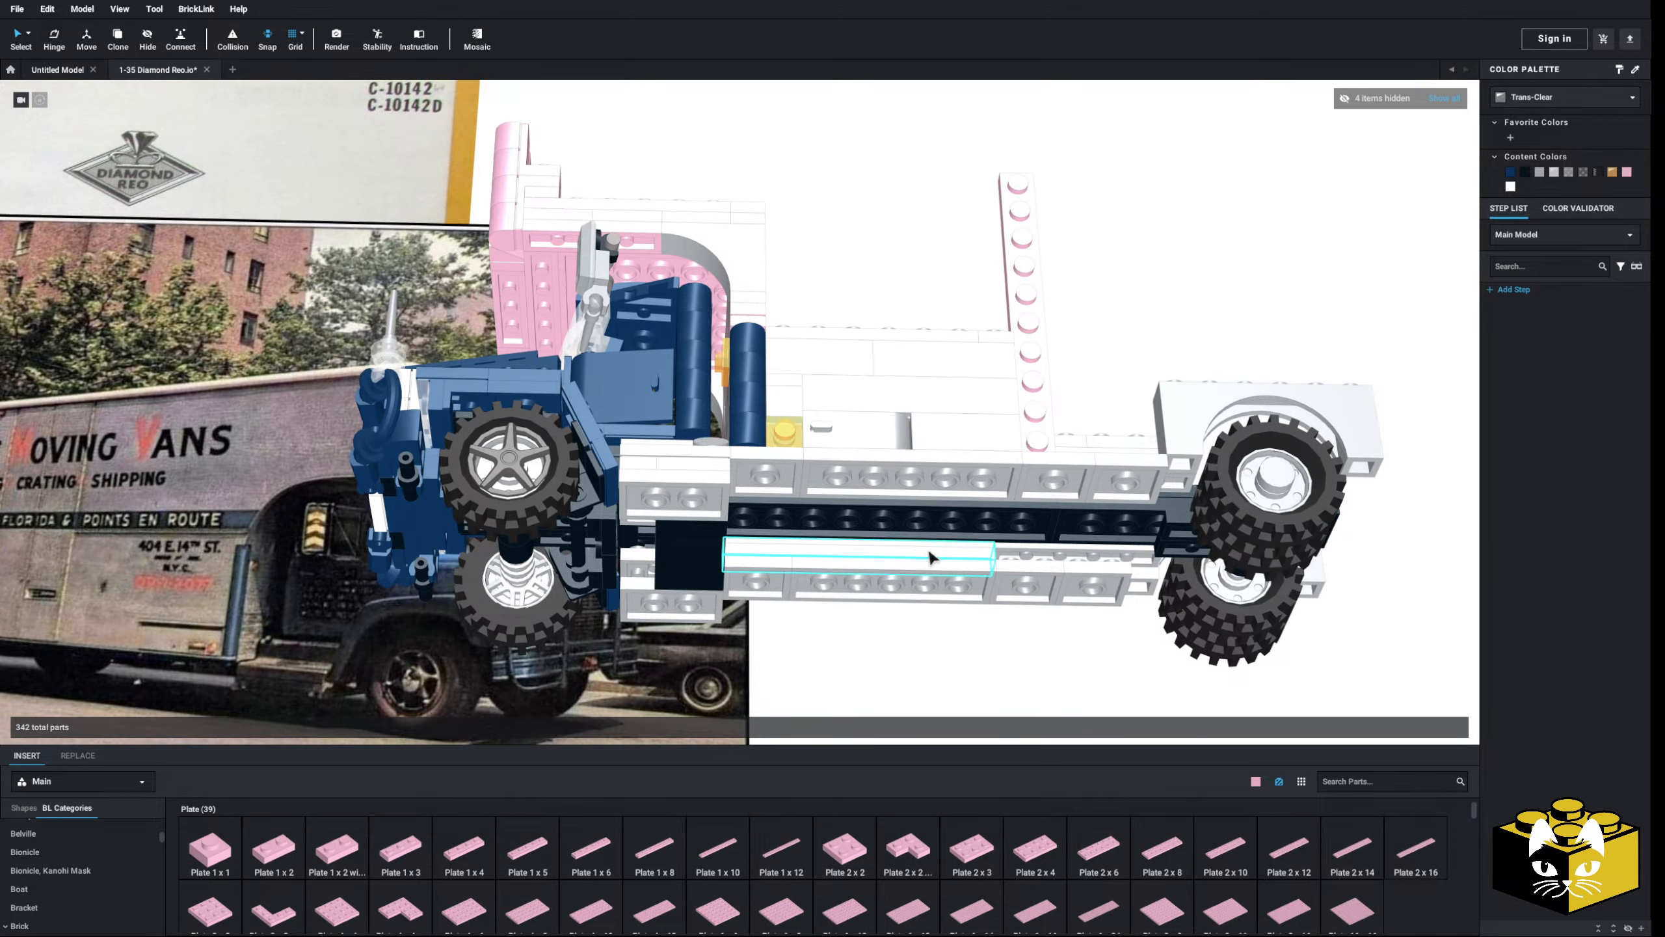
left_click(942, 551)
right_click(955, 550)
left_click(881, 625)
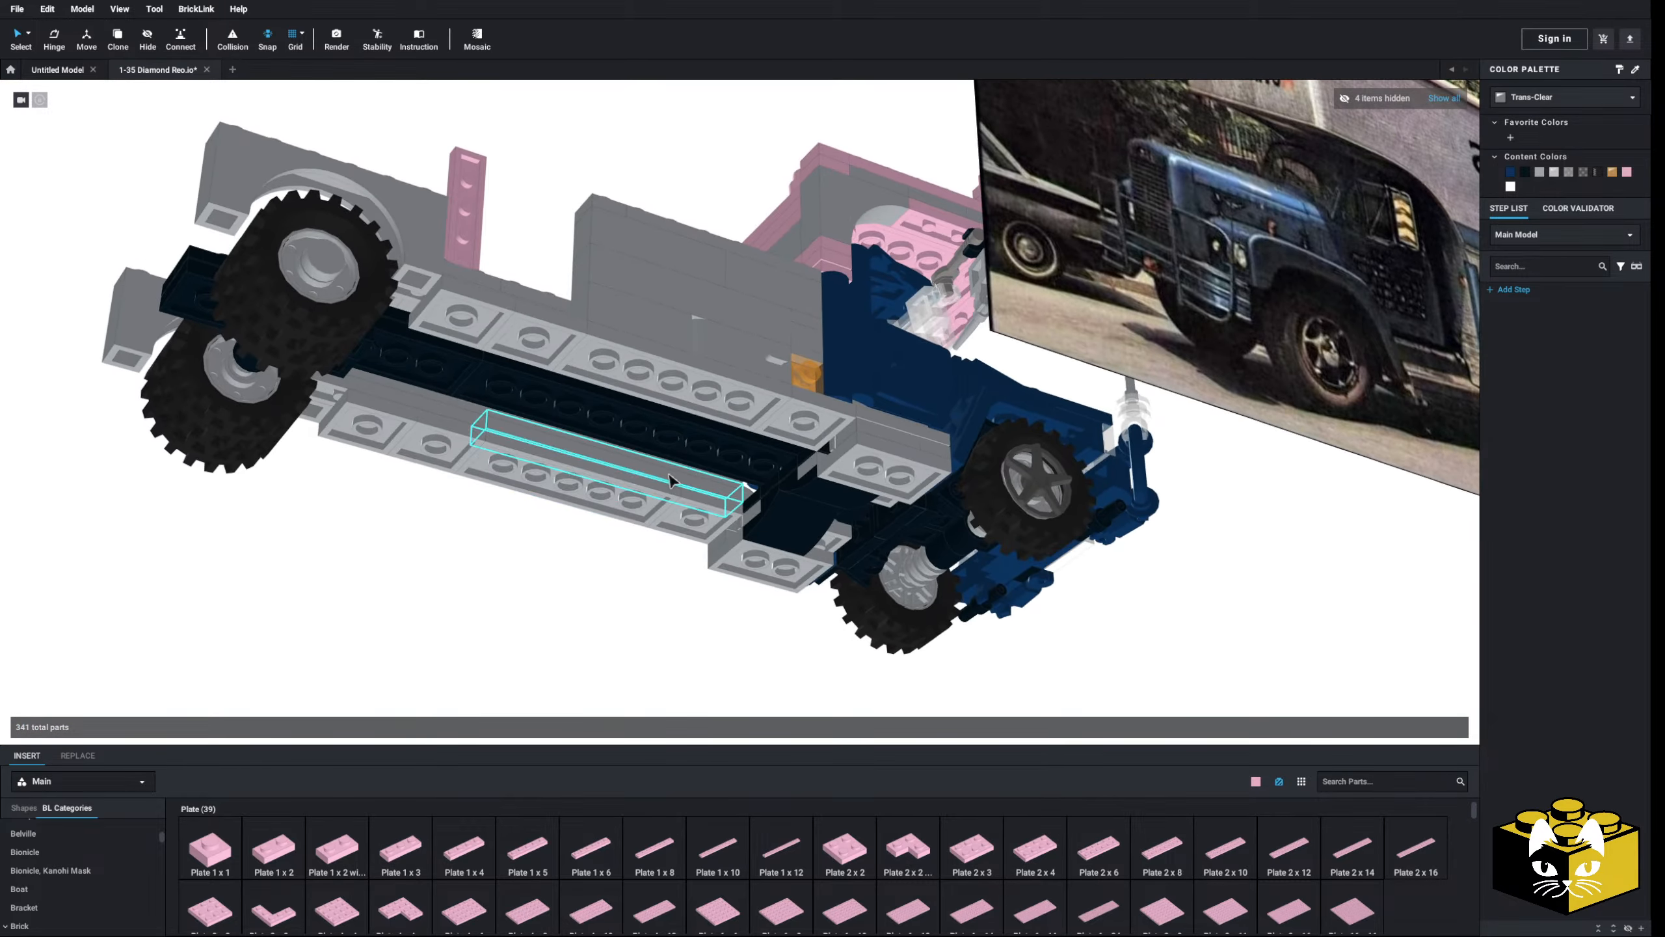
left_click(449, 418)
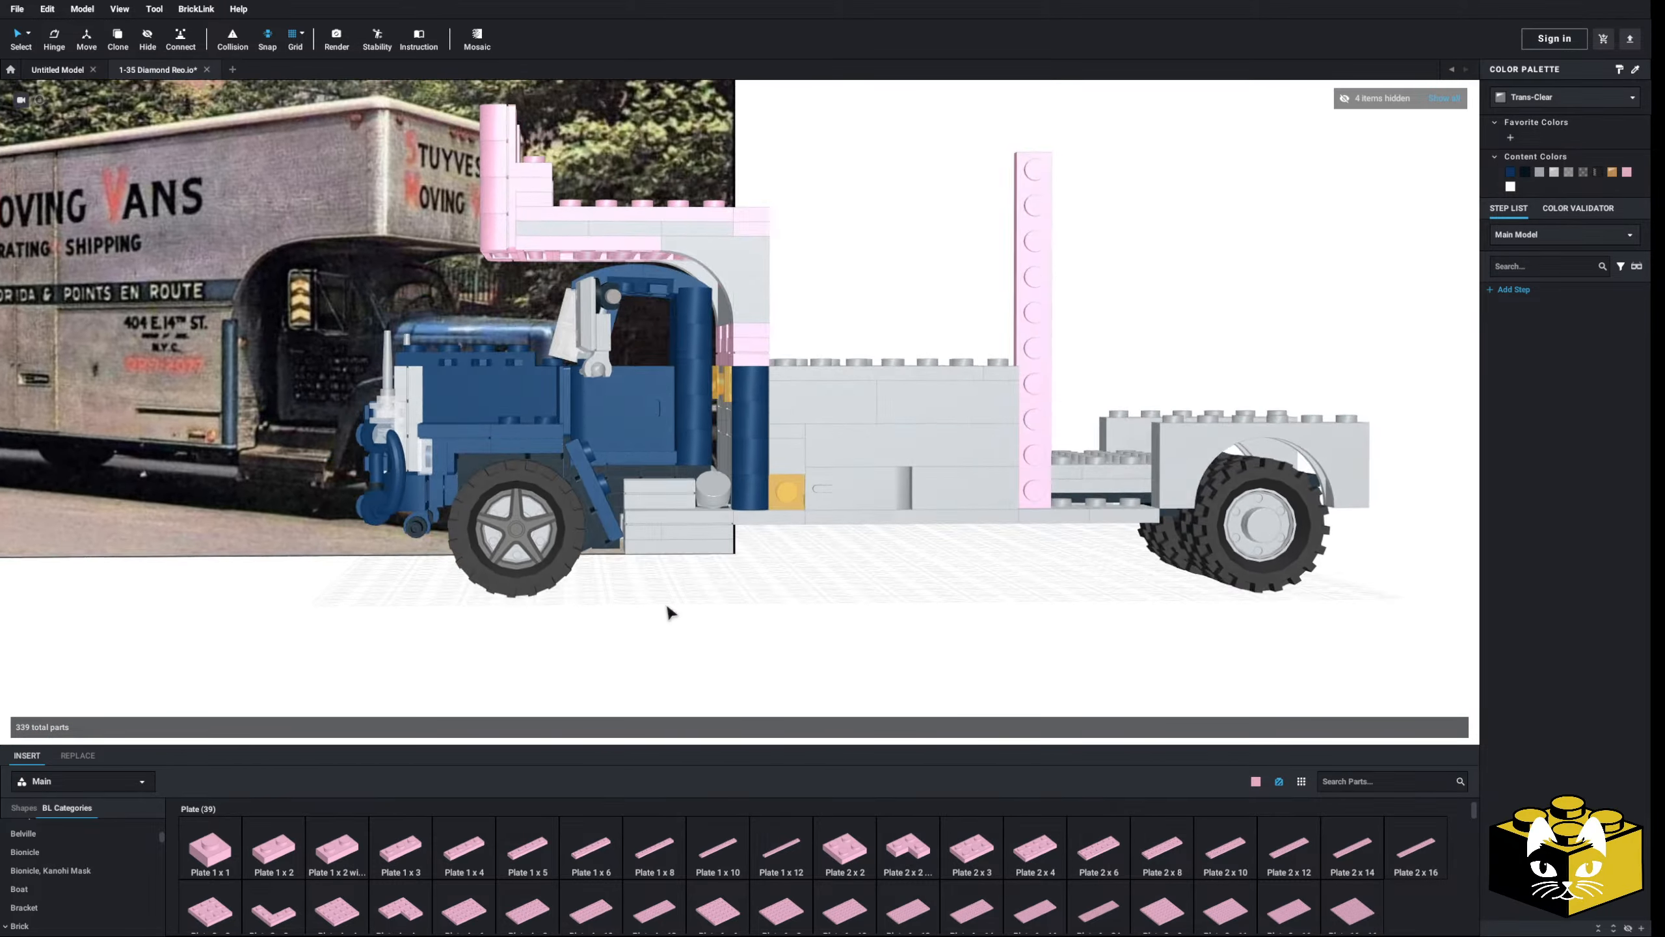
- Move the bracket with its upright plate off the truck and stack a second bright pink Plate 1 x 1 on the first
left_click(897, 546)
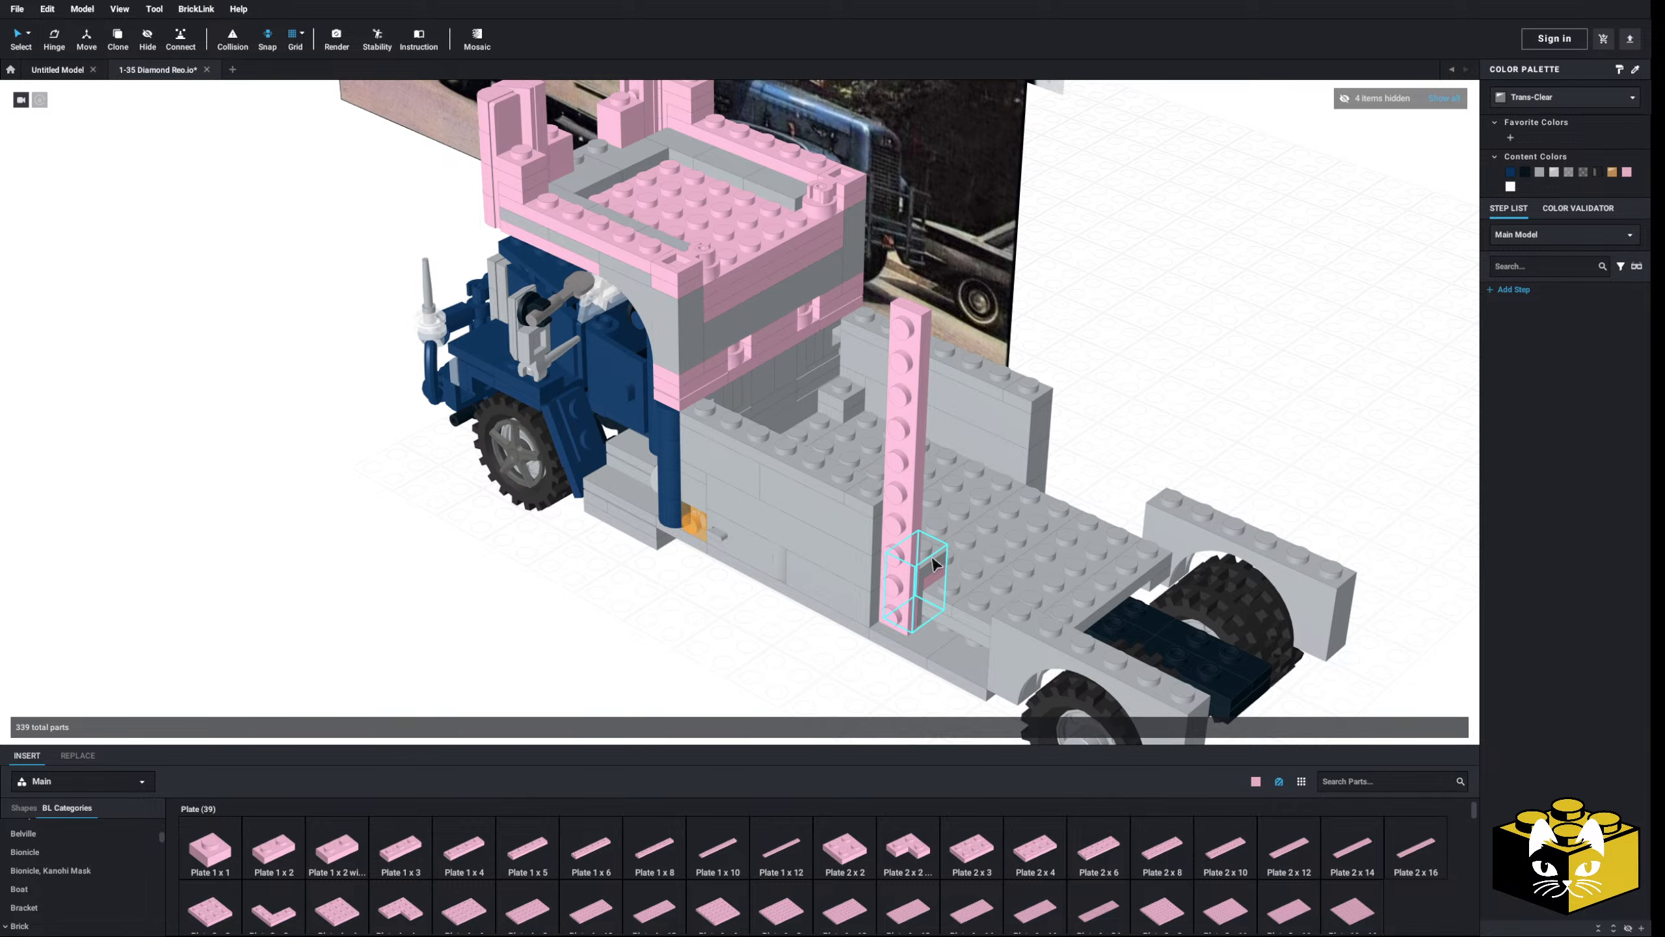
left_click(876, 555, "ctrl")
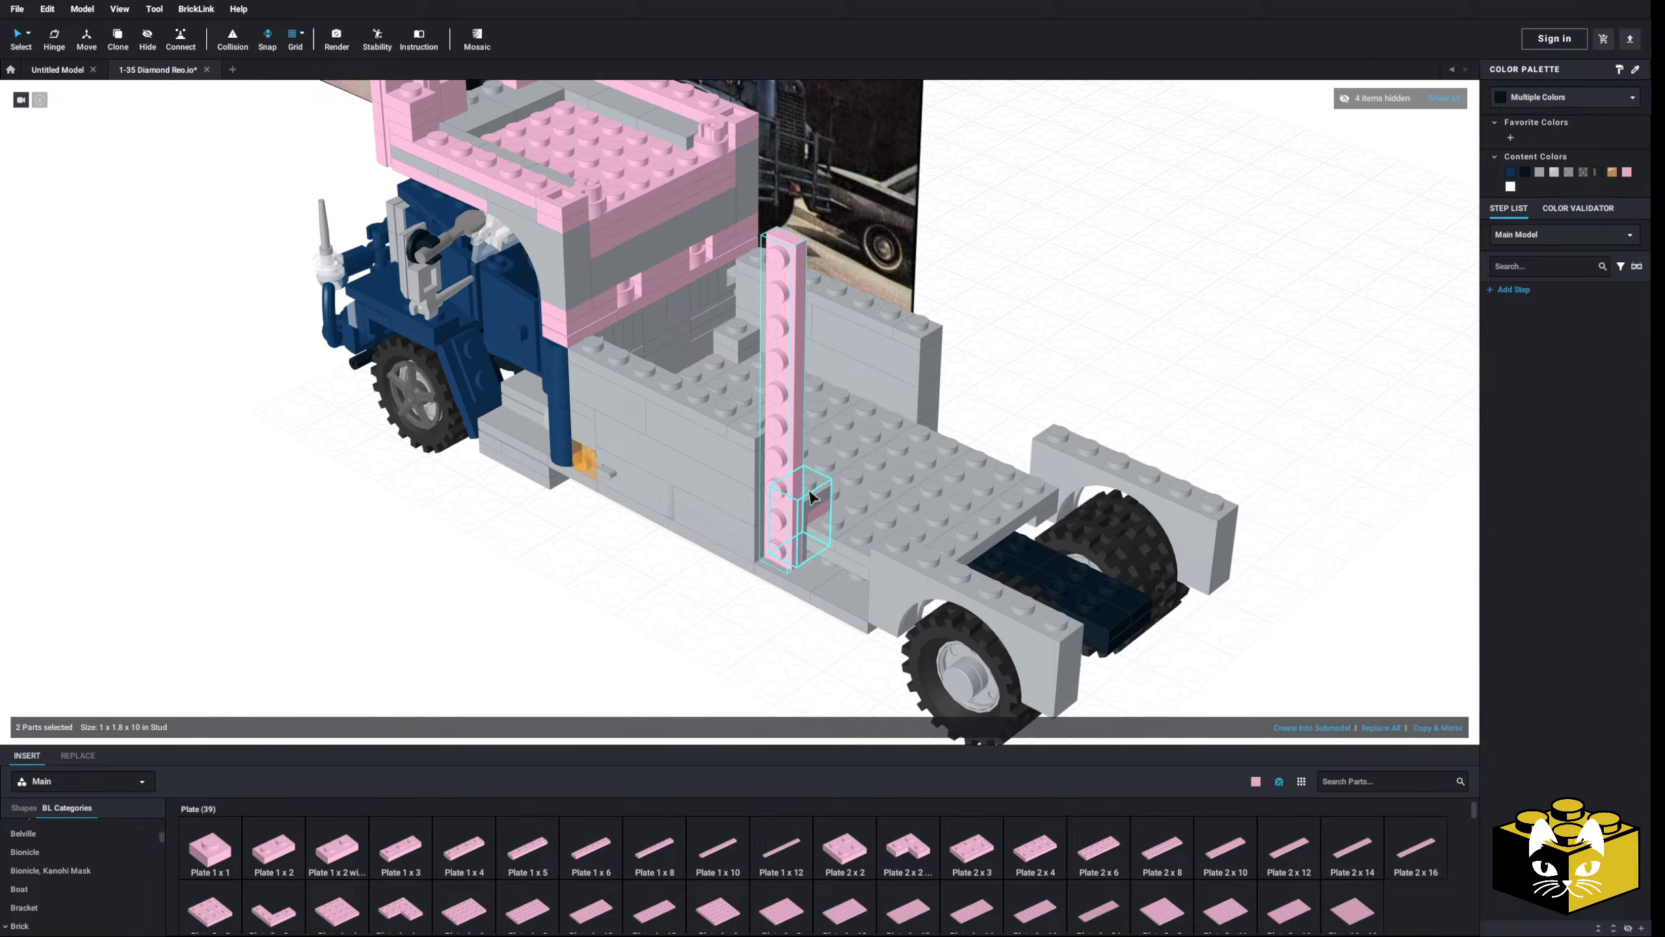
left_click_drag(803, 515, 365, 669)
left_click(526, 640)
right_click(796, 500)
left_click(485, 615)
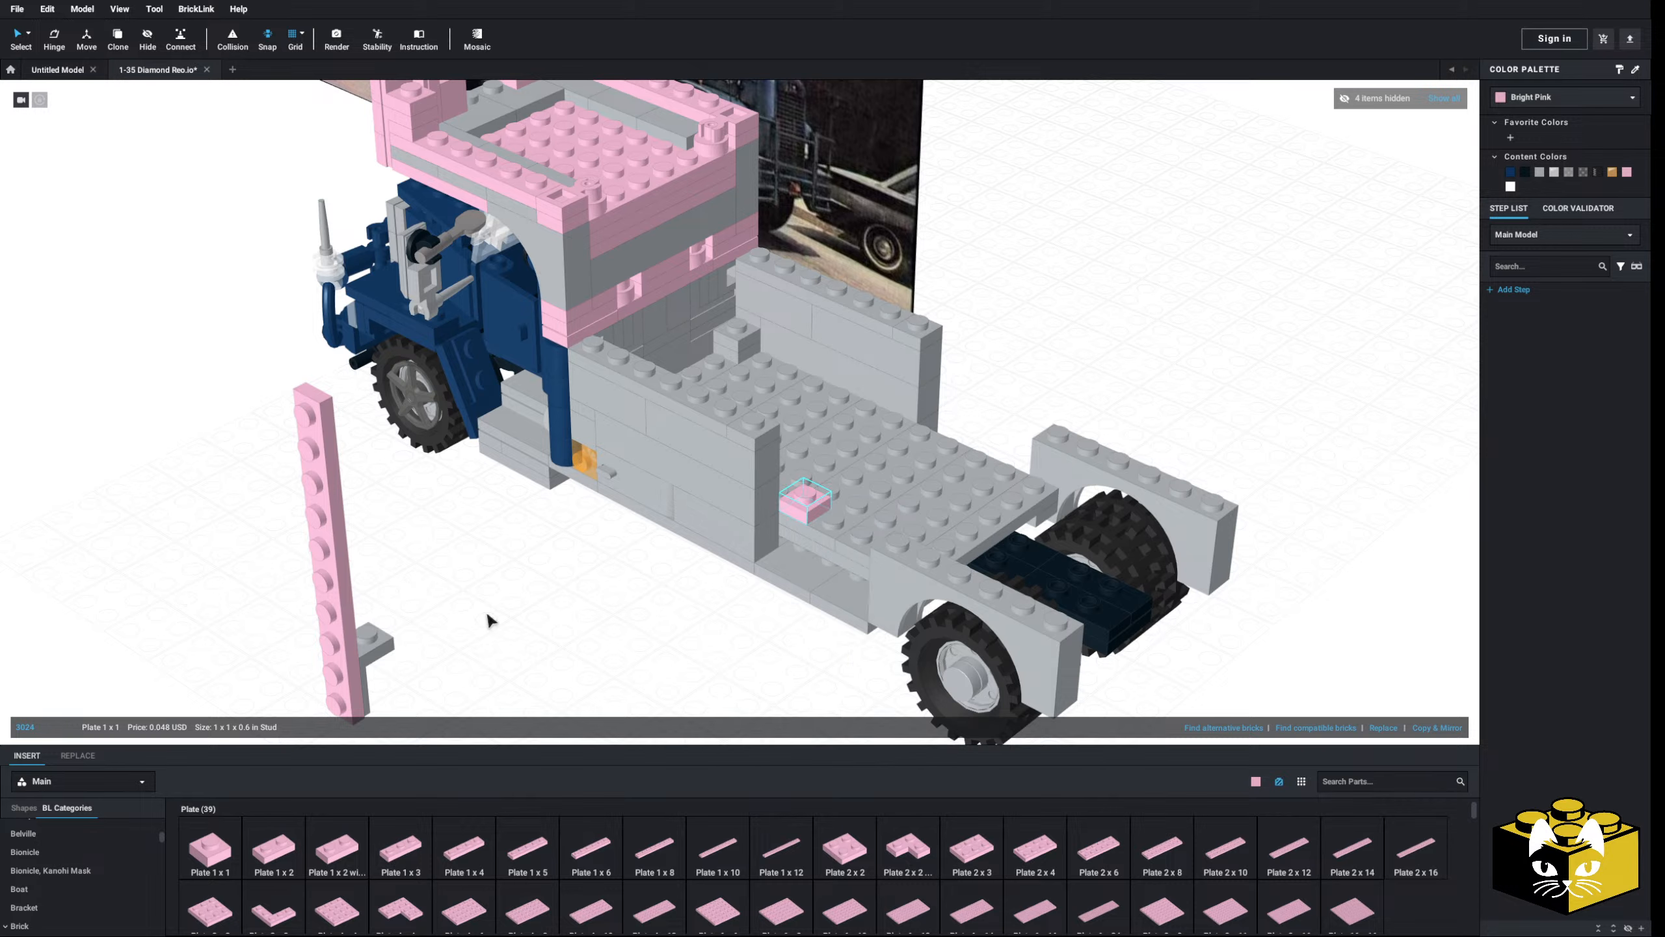
right_click(487, 613)
left_click(520, 652)
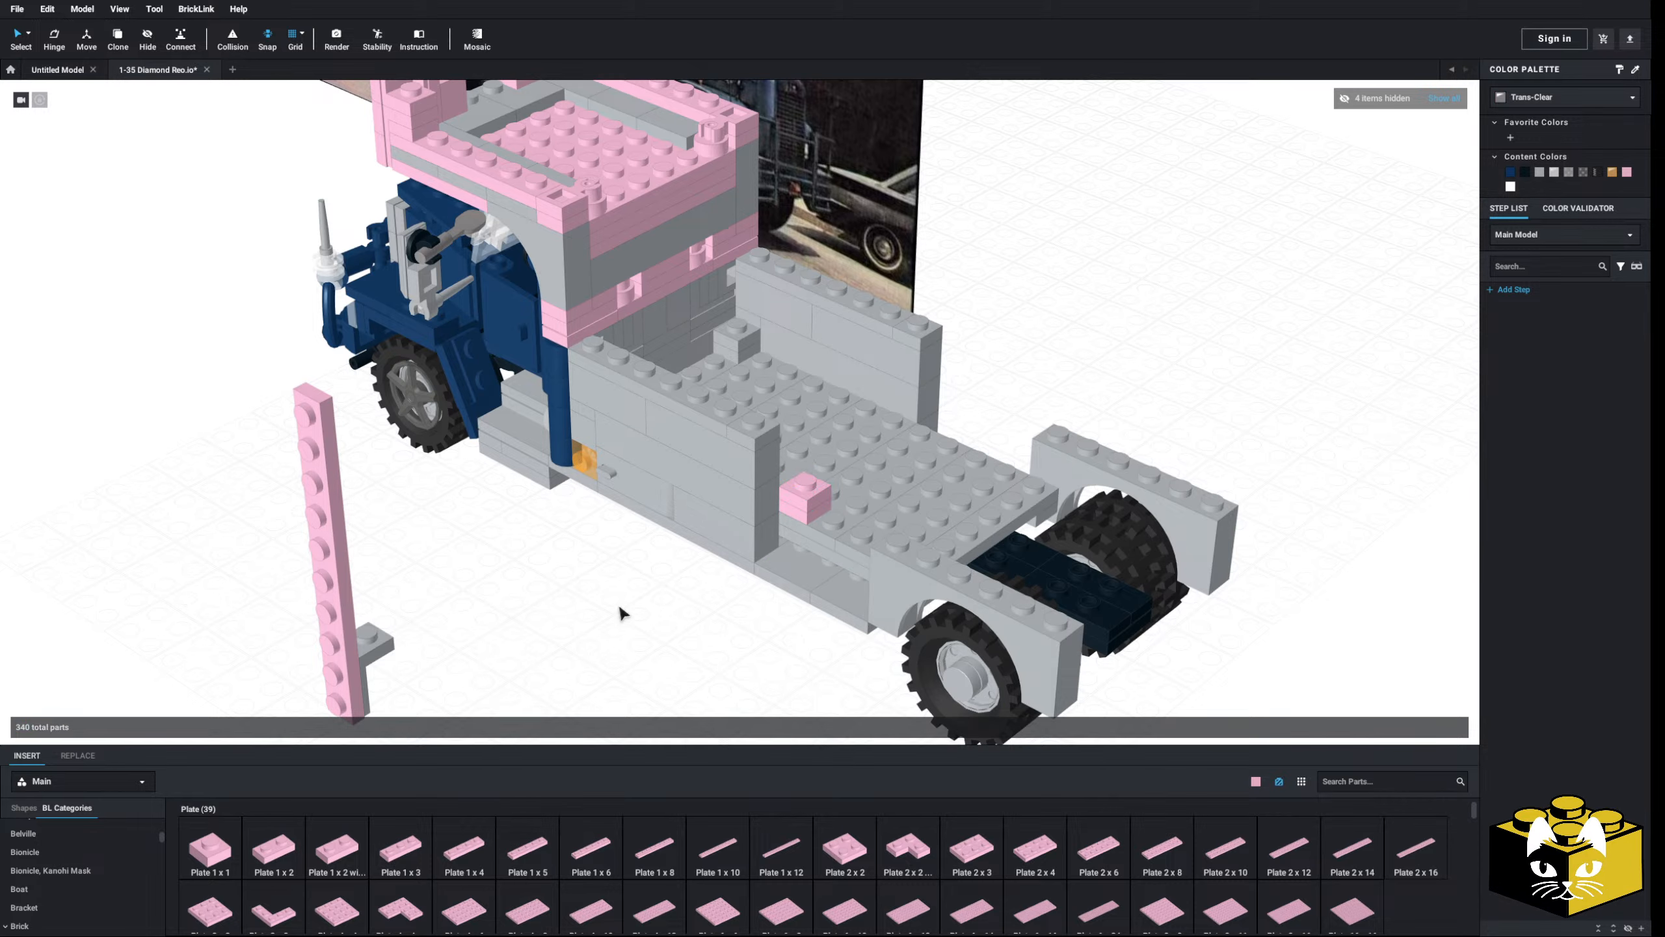
- Refit the bracket and its upright Plate 1 x 10 on top of the two stacked pink plates
left_click_drag(454, 610, 282, 693)
left_click_drag(601, 595, 813, 480)
left_click(492, 613)
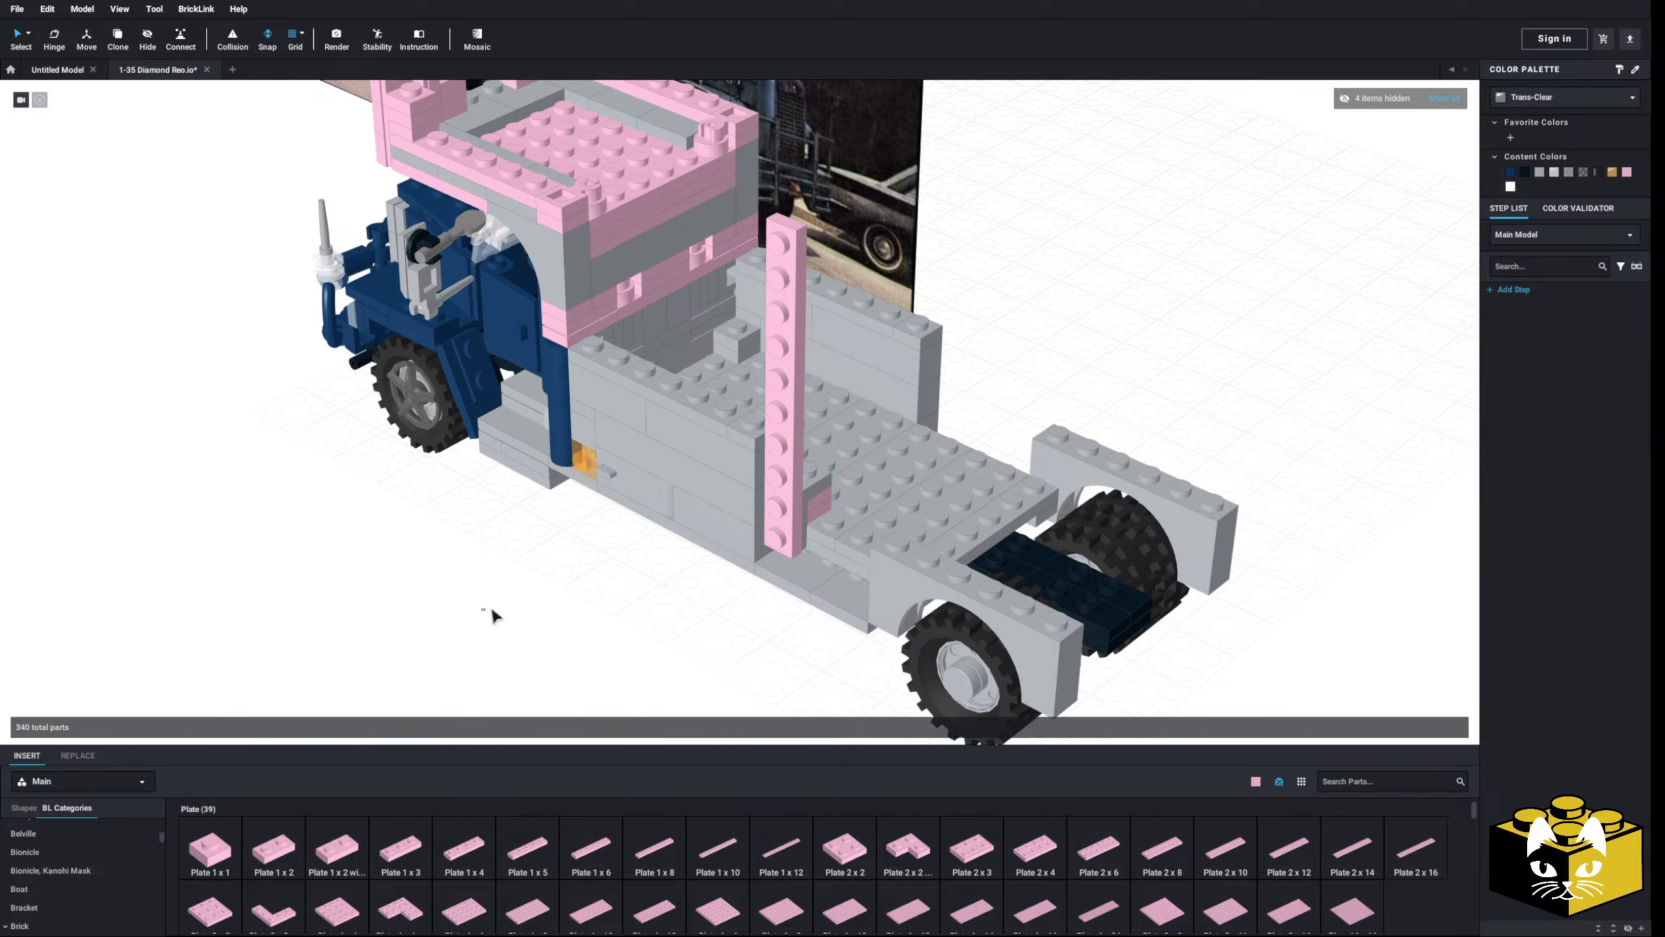
right_click_drag(492, 613, 697, 596)
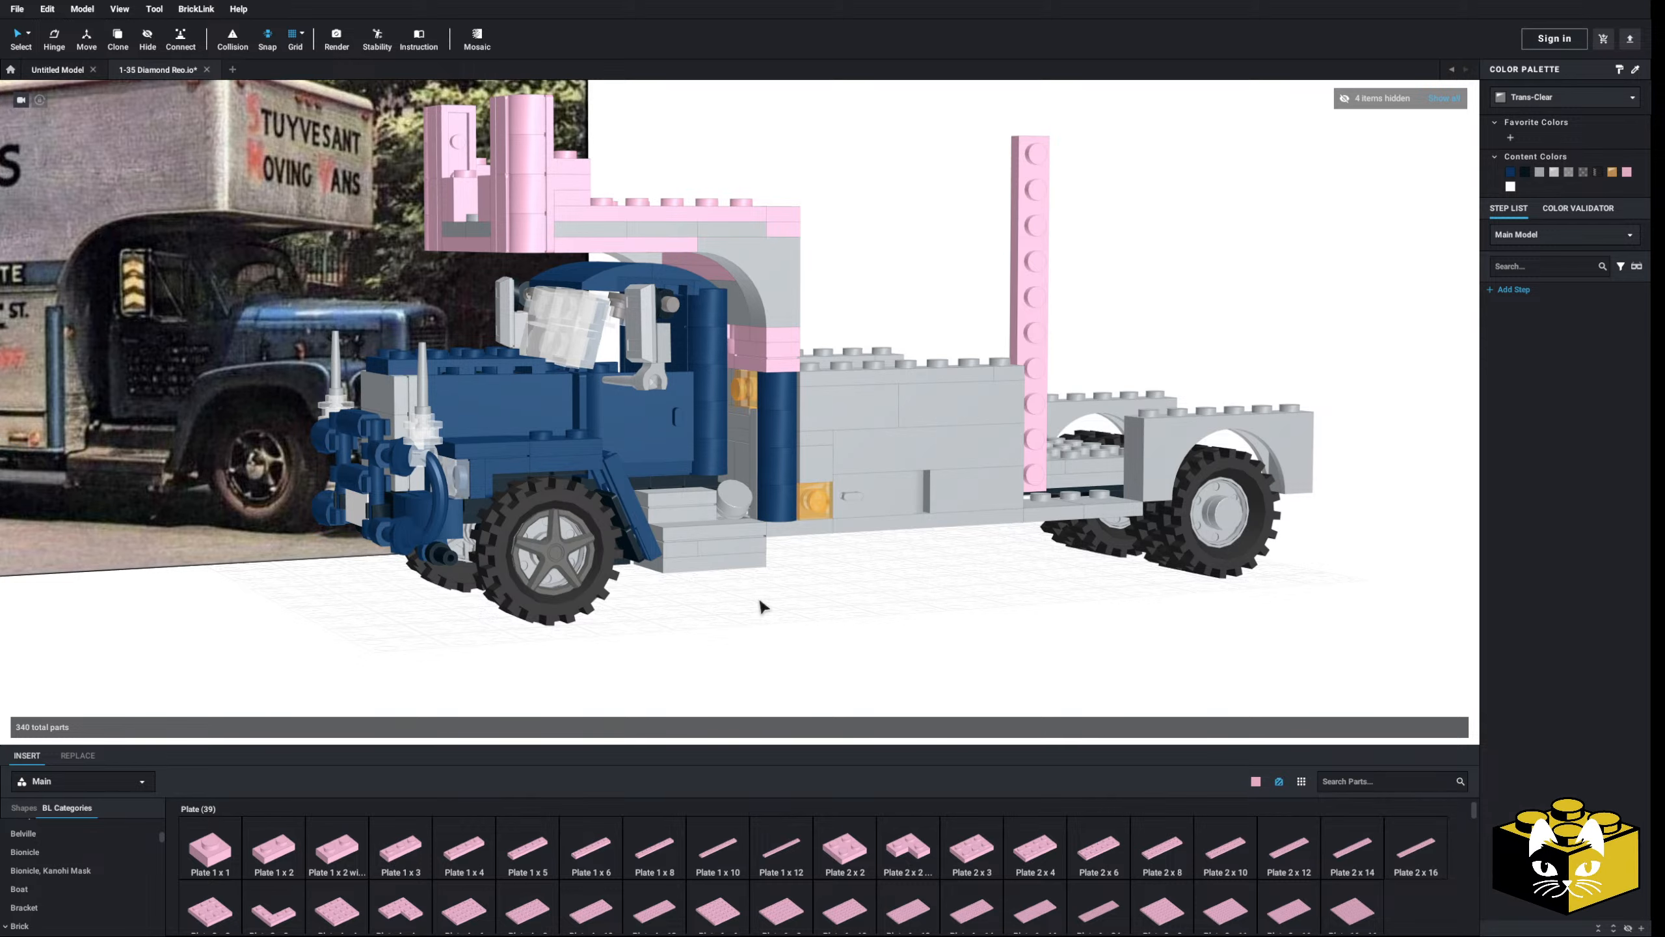
- Delete the remaining surplus parts from the underside of the cargo bed
right_click_drag(837, 621, 566, 409)
key("Delete")
left_click(557, 394)
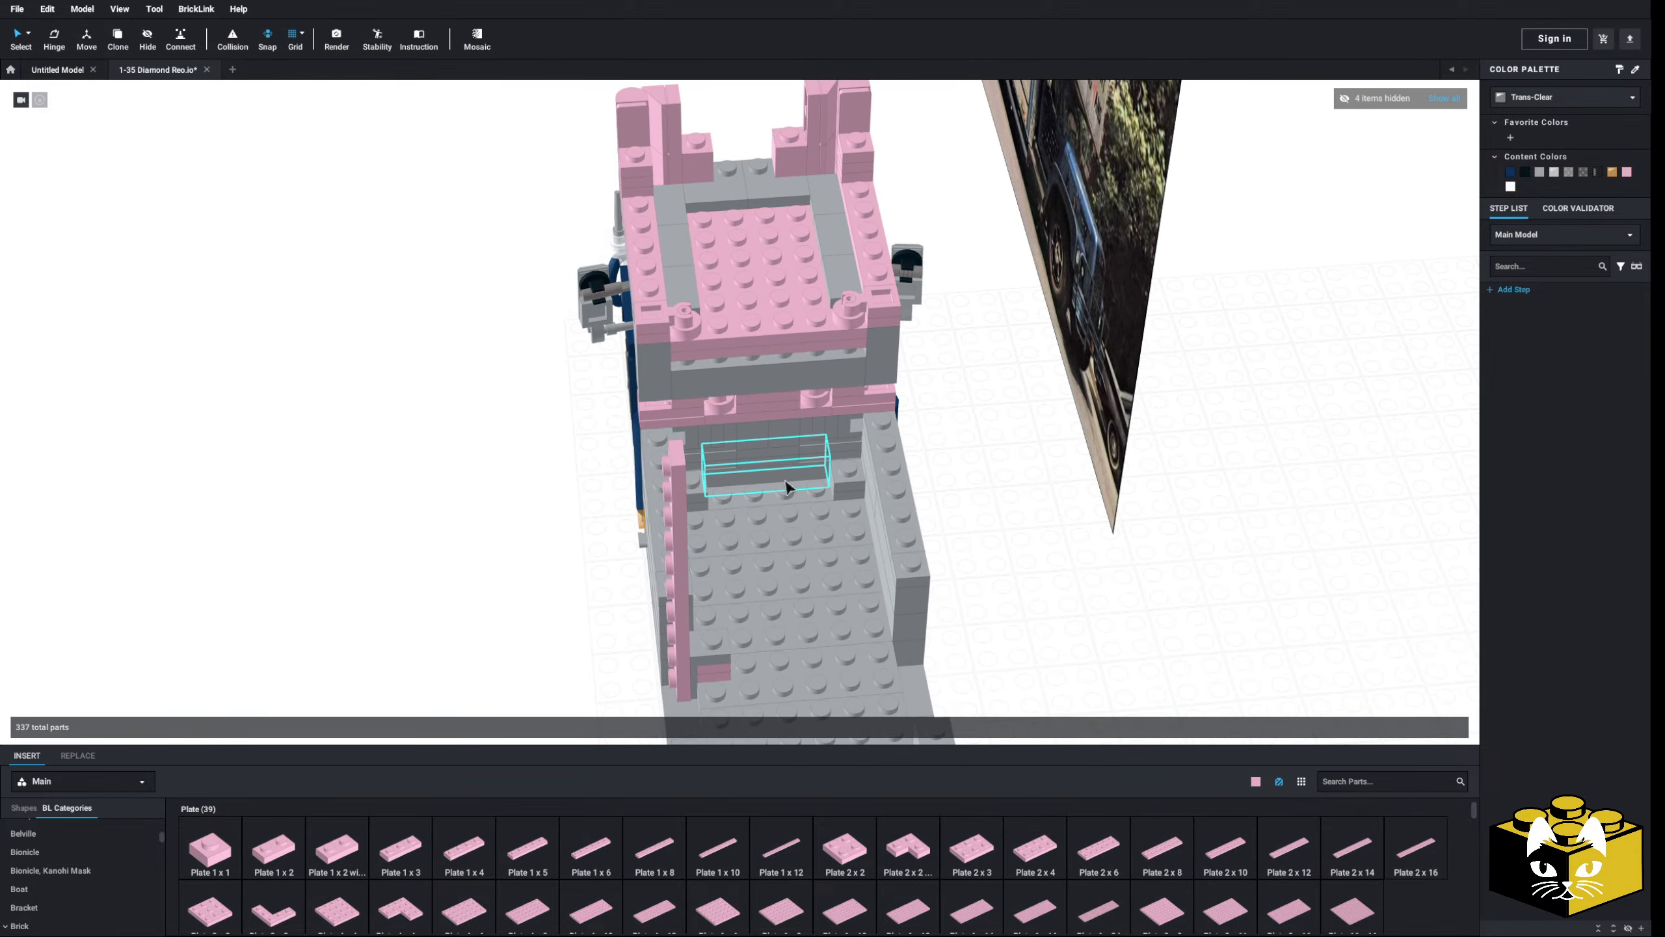
- Move the 1 x 4 brick at the cab's rear wall and all the bed's gray floor plates onto the grid beside the truck
left_click(790, 509)
left_click(789, 528, "ctrl")
middle_click_drag(786, 555, 758, 489)
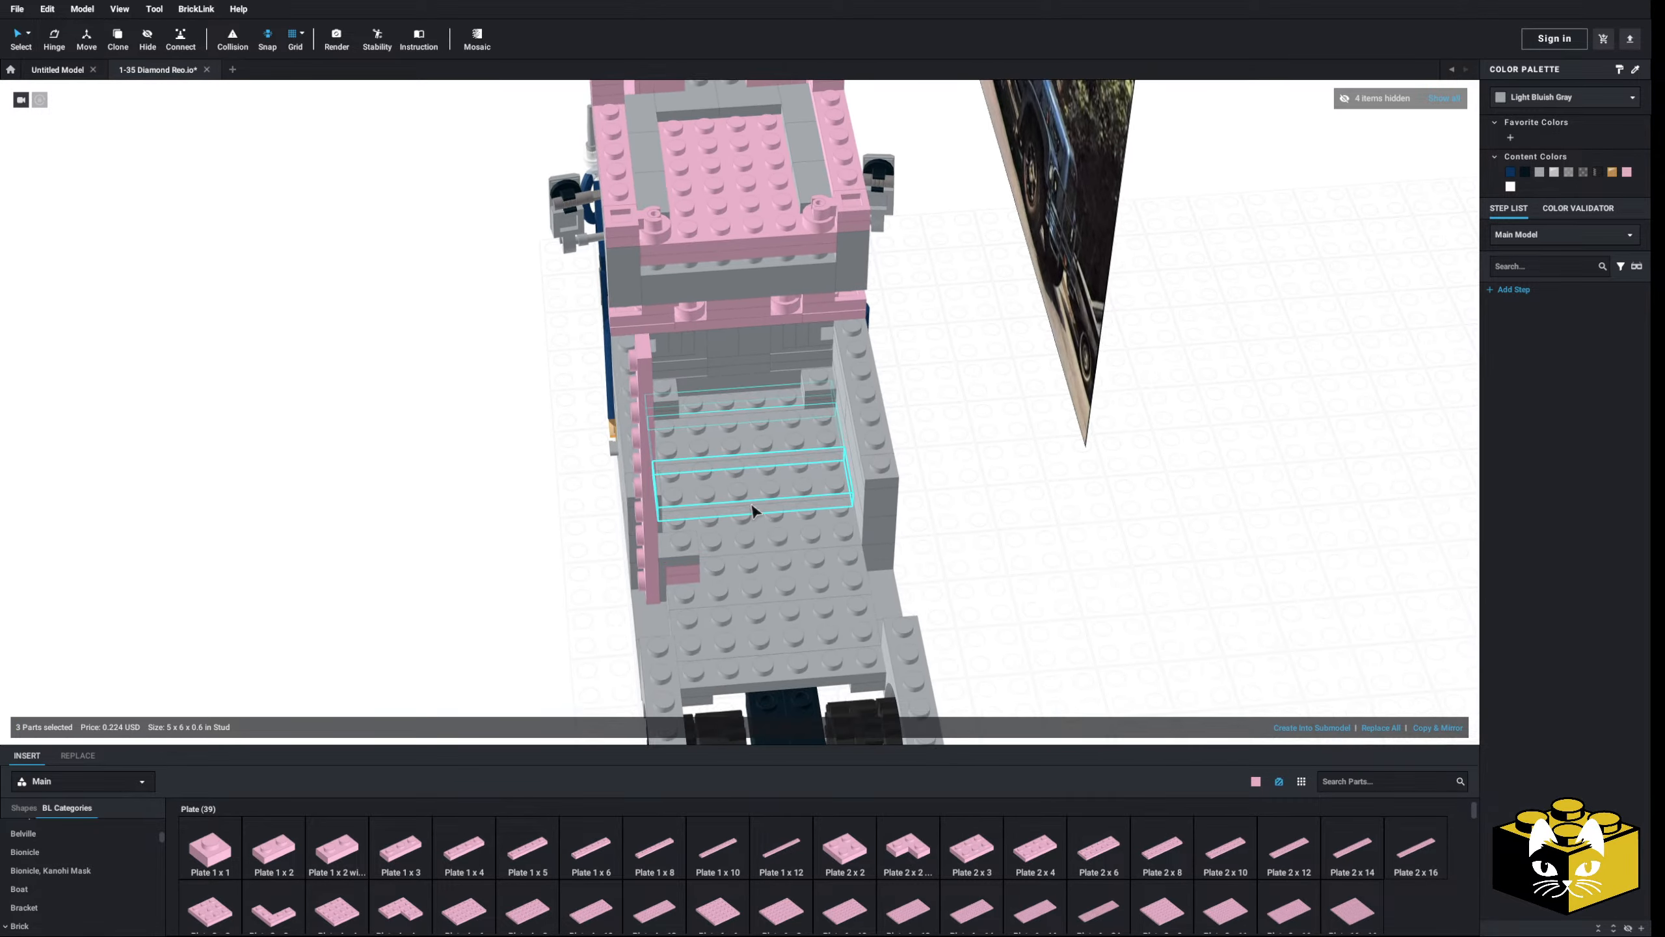
left_click(752, 502, "ctrl")
left_click(759, 539, "ctrl")
left_click(777, 601, "ctrl")
left_click(773, 646, "ctrl")
left_click_drag(776, 601, 394, 606)
- Select the connected parts of the cab's rear wall as a group, and return to the regular selection mode
right_click_drag(460, 460, 590, 420)
key("5")
left_click(679, 328)
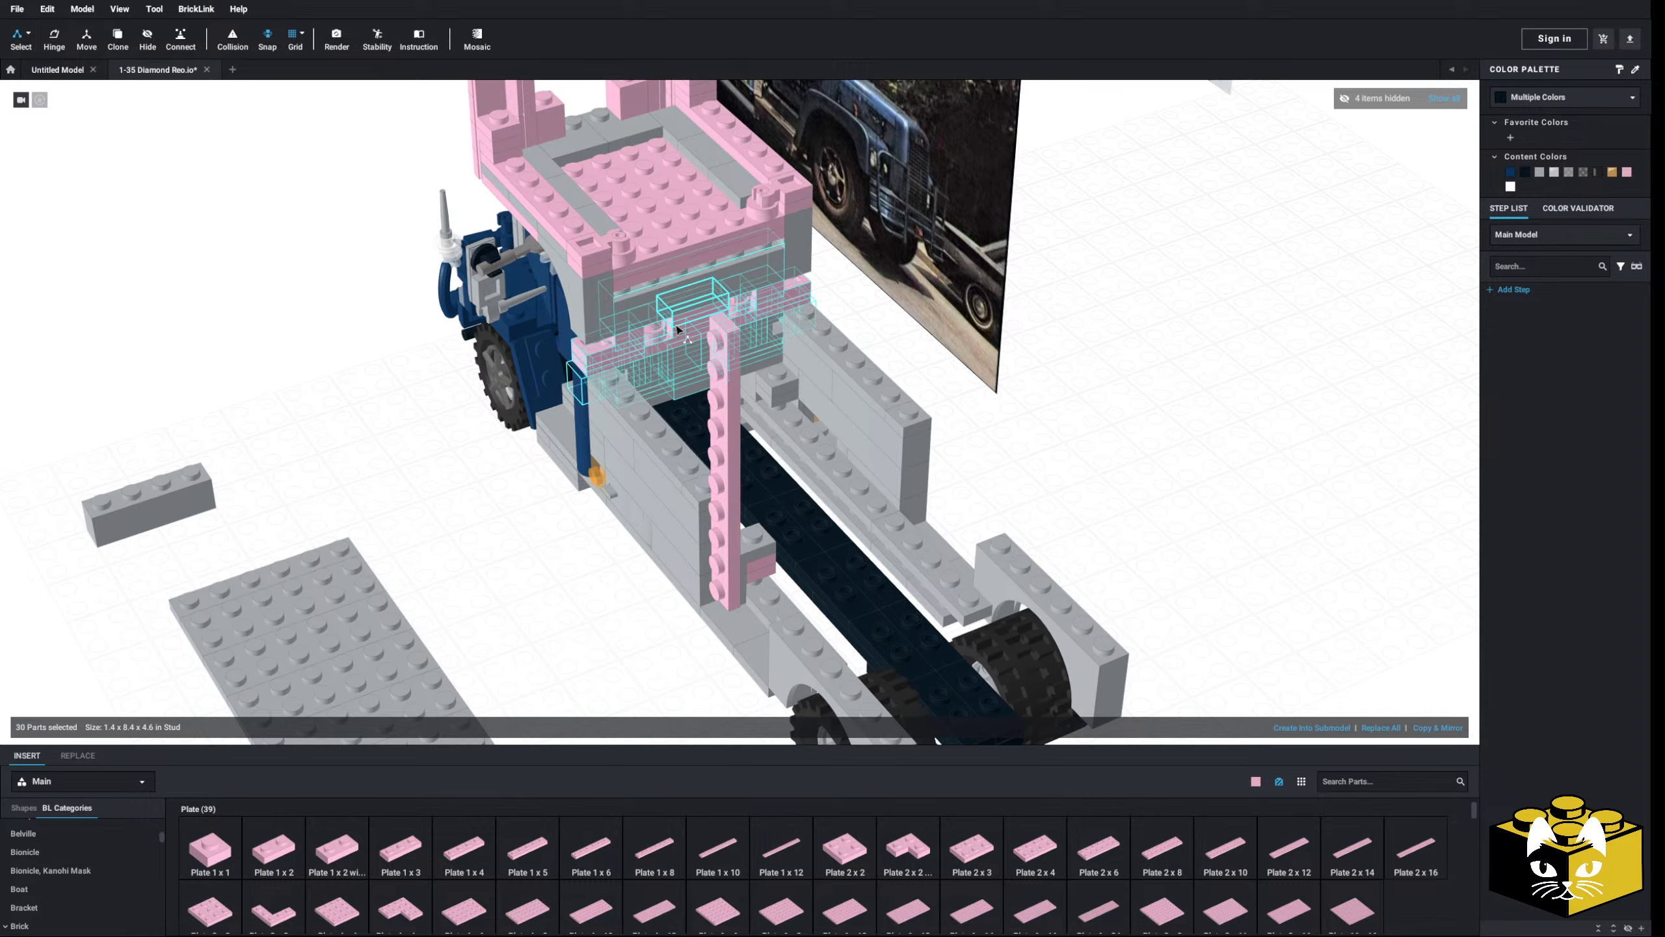
scroll(678, 328, "up", 4)
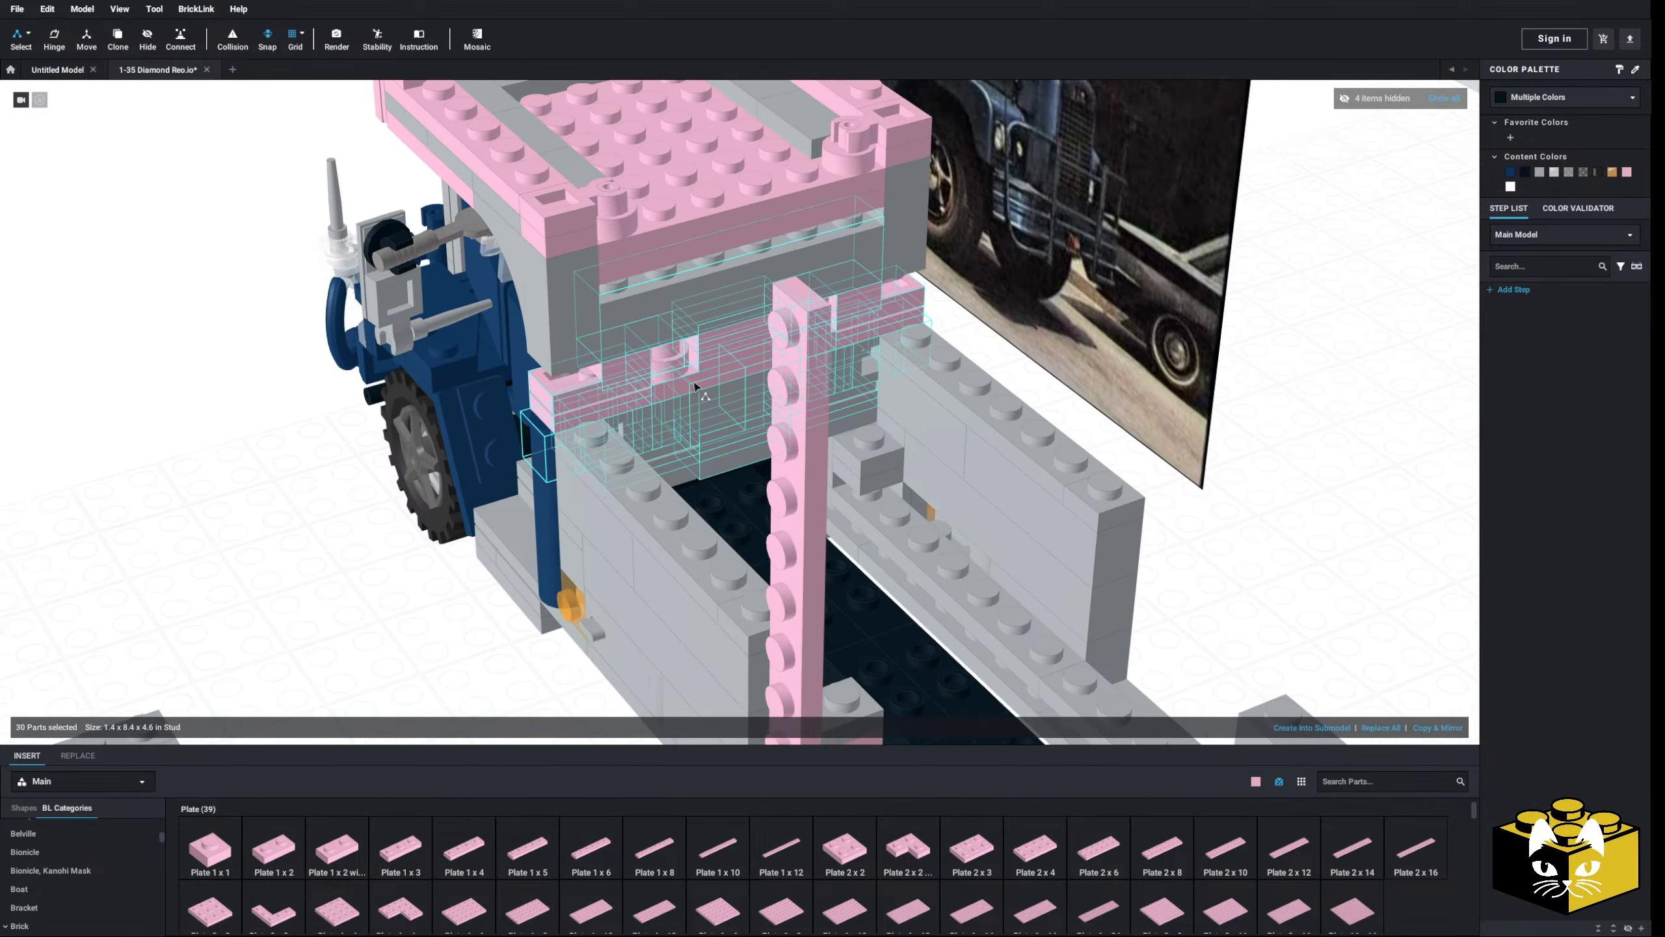
left_click(27, 35)
left_click(50, 41)
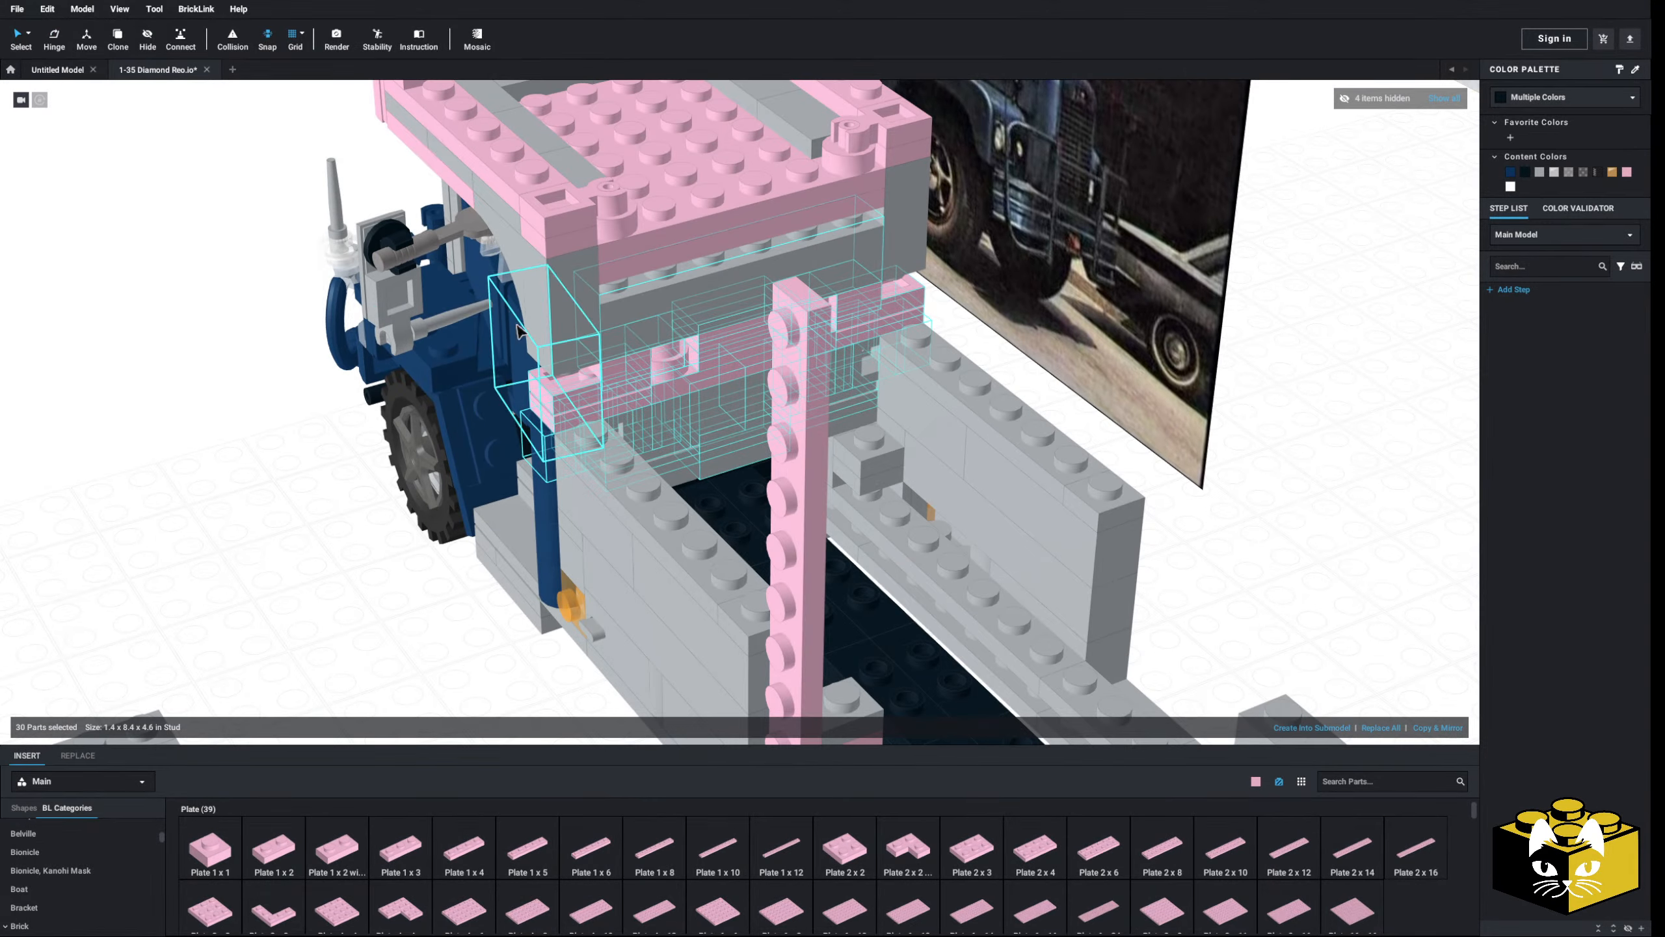
right_click_drag(640, 347, 687, 331)
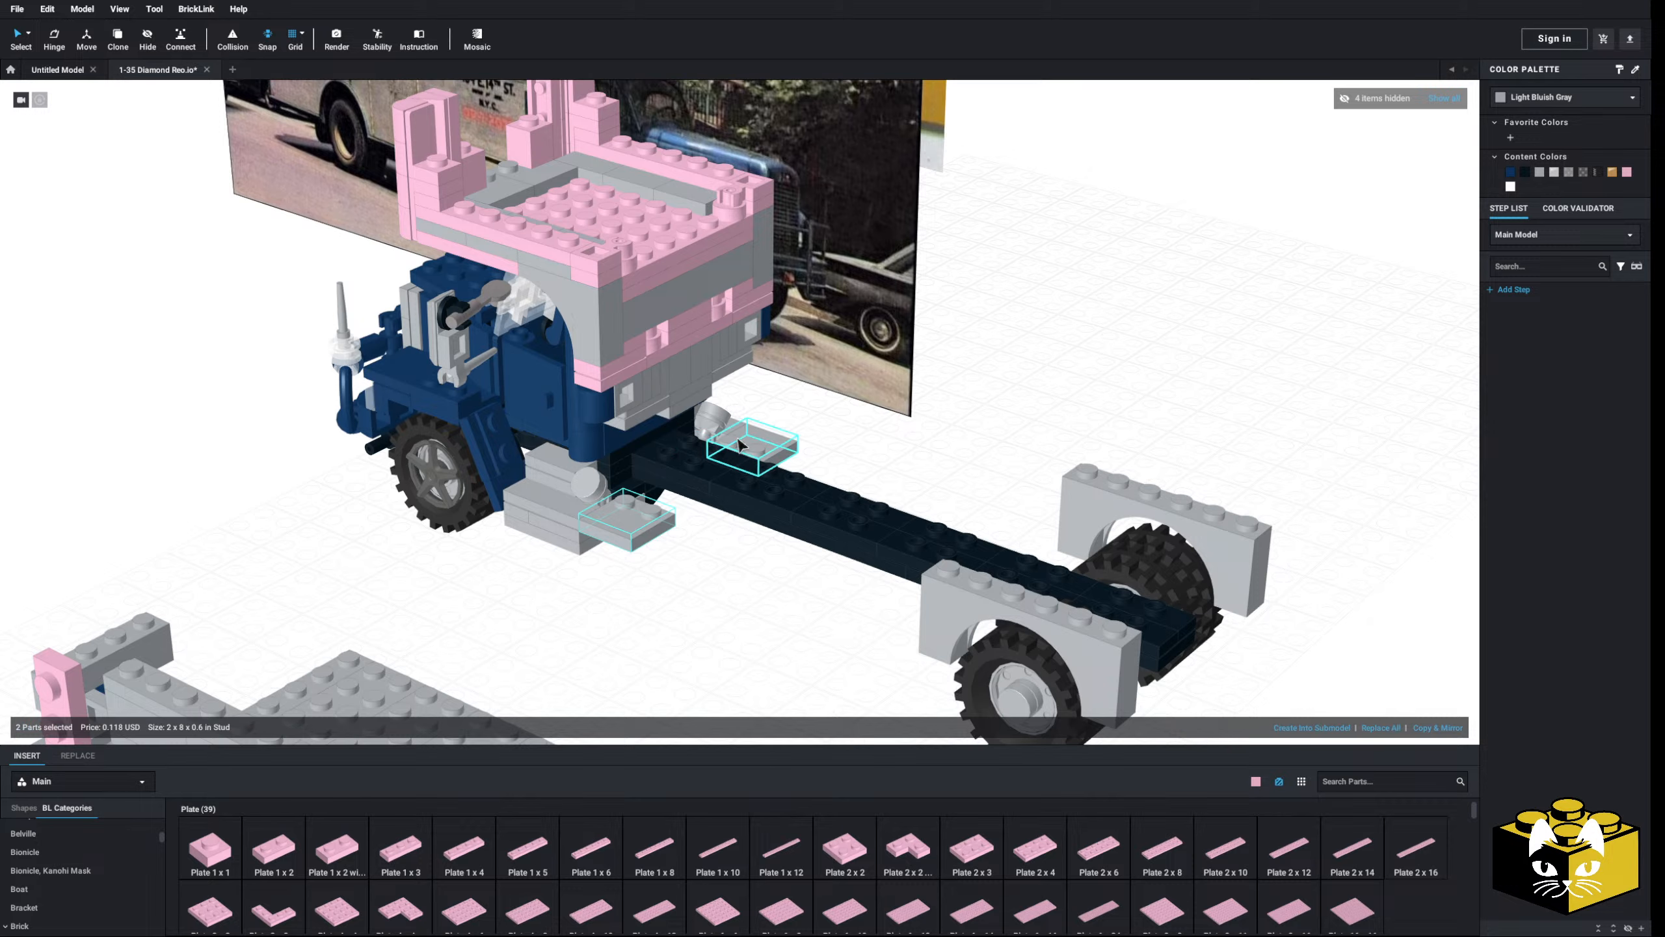
- Set the two small gray plates from the chassis sides behind the cab aside on the open grid
scroll(269, 463, "up", 5)
left_click(318, 427)
right_click_drag(328, 421, 347, 364)
- Lower the inner row of plates, the Plate 1 x 8 and its shorter neighbor, on both detached side wall sections
left_click(560, 541)
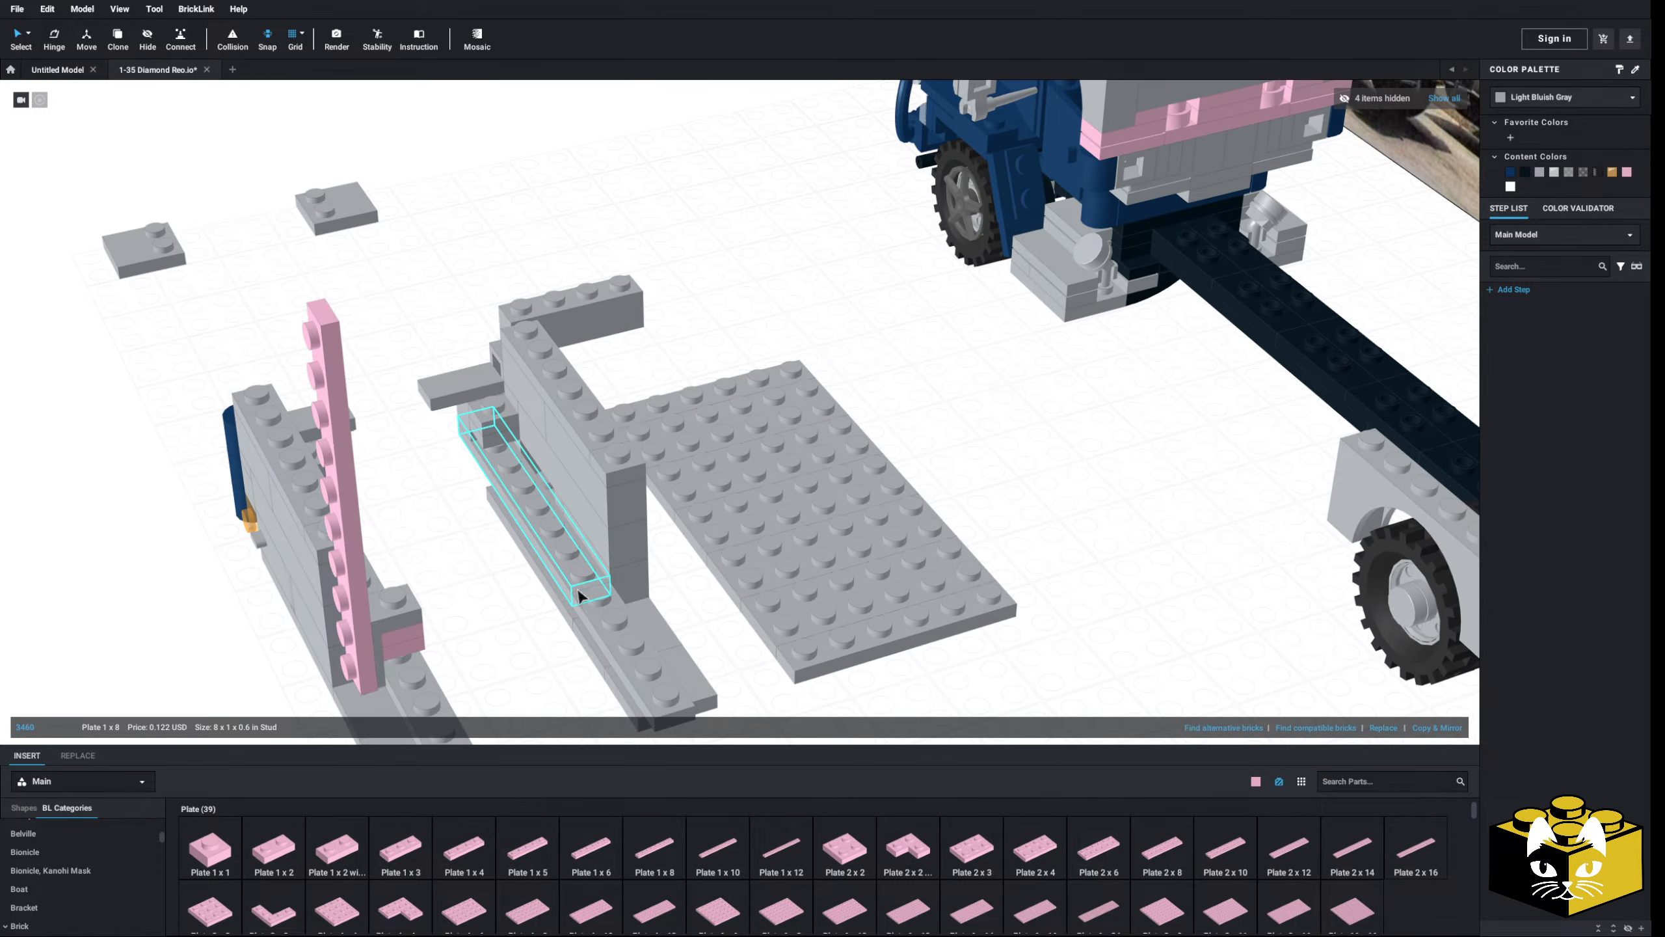
left_click(604, 616, "ctrl")
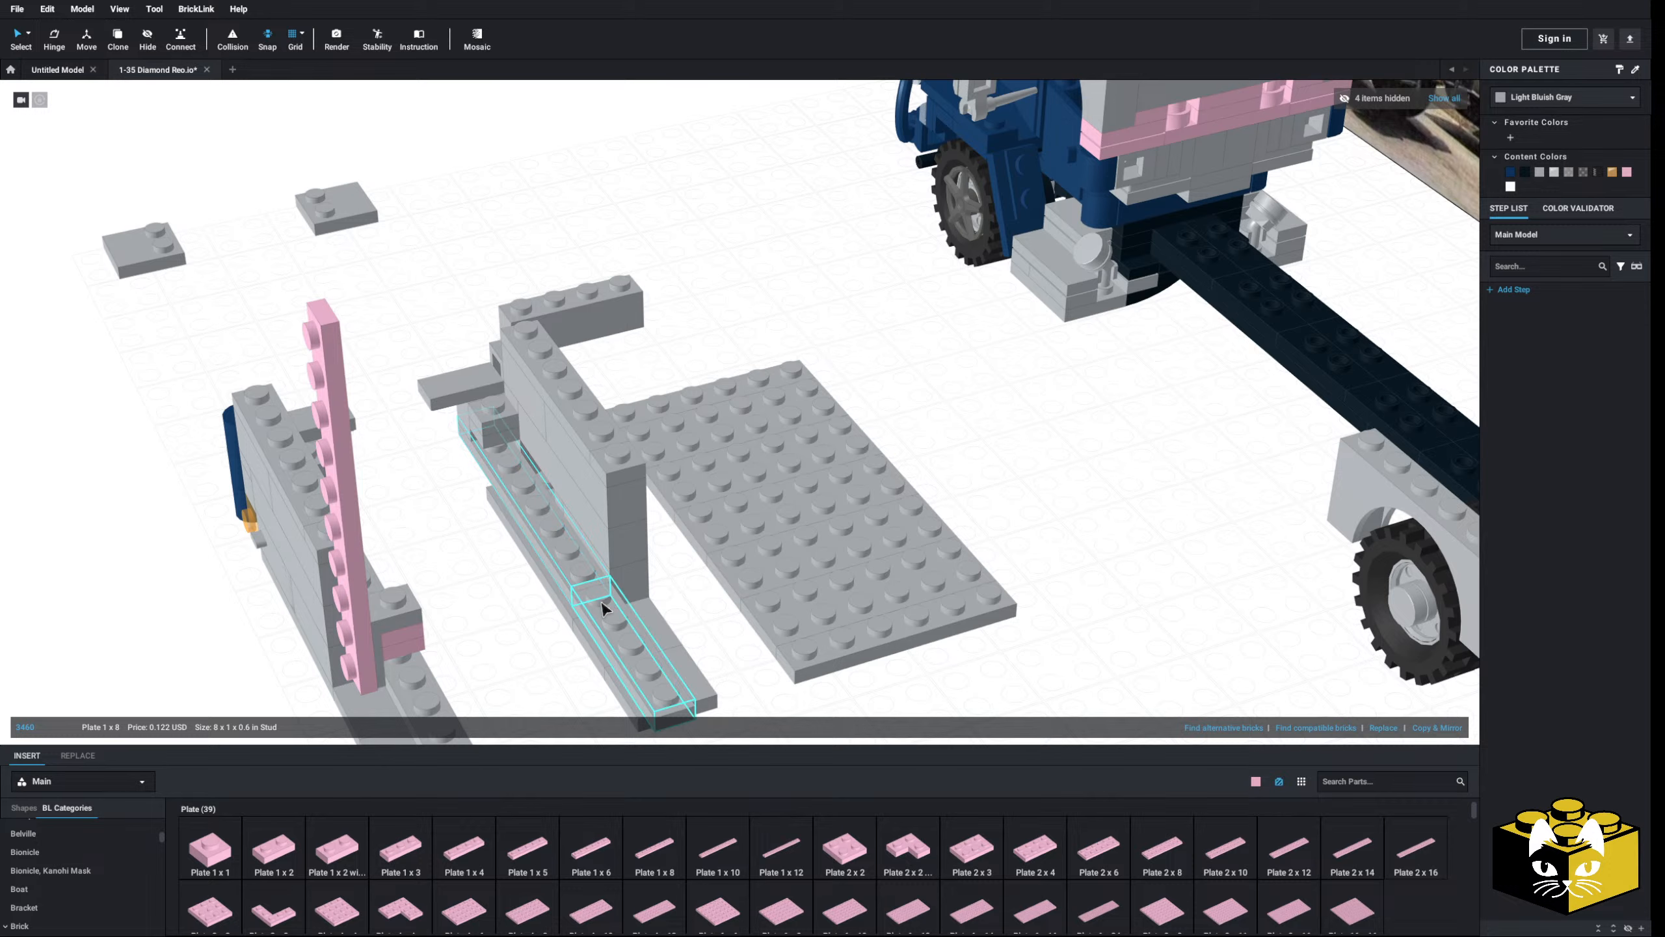
left_click_drag(595, 606, 593, 618)
left_click(560, 619)
right_click_drag(560, 619, 524, 538)
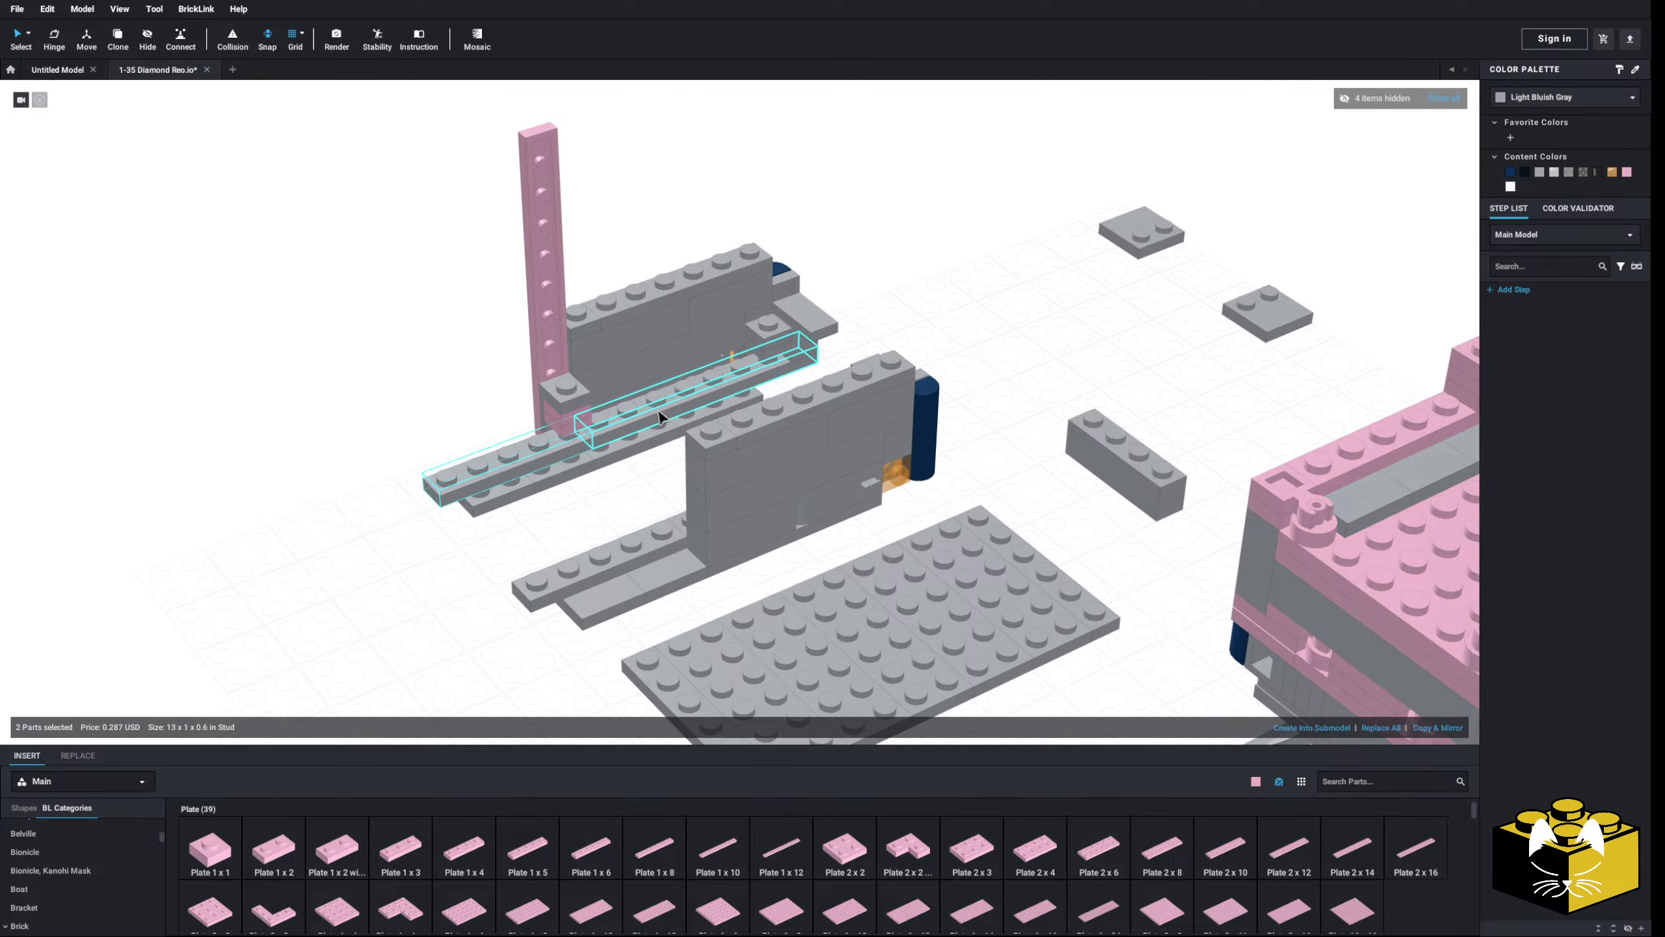
right_click_drag(535, 433, 740, 542)
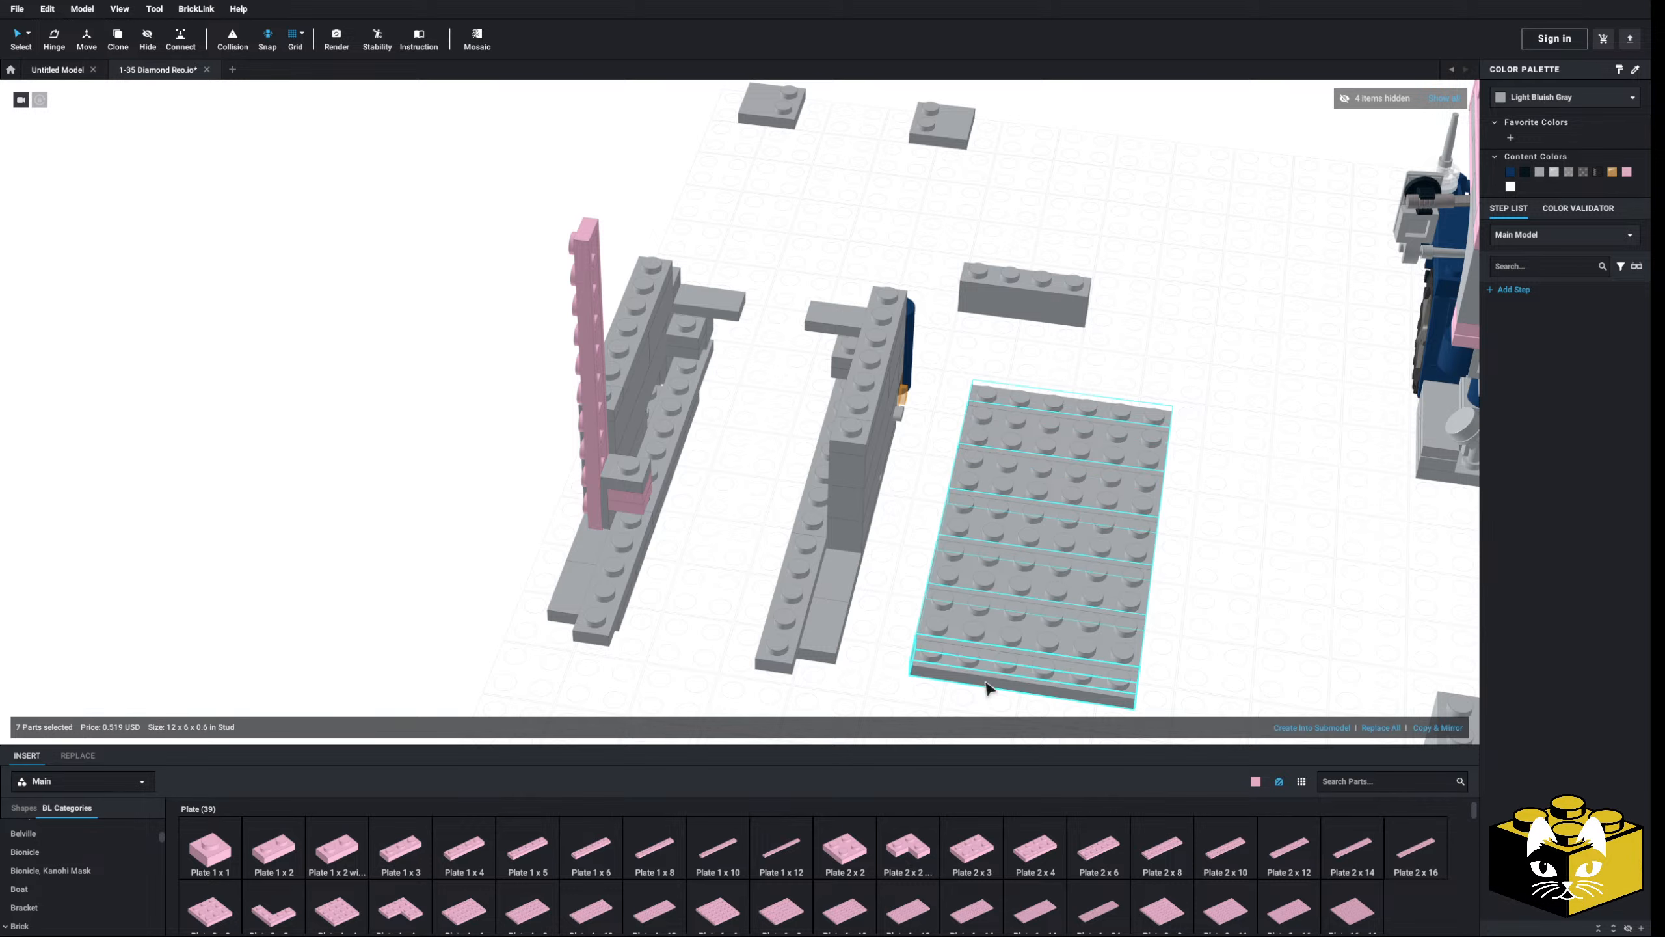
- Fit the floor plates between the two side wall sections and move the assembled bed back onto the truck's chassis
left_click_drag(983, 649, 656, 620)
right_click_drag(656, 620, 835, 471)
left_click_drag(814, 355, 457, 711)
left_click_drag(665, 446, 913, 465)
left_click_drag(913, 449, 931, 403)
left_click(665, 495)
right_click_drag(665, 496, 695, 473)
- Refit the two small gray plates under the front of the bed, directly behind the cab steps
left_click_drag(578, 535, 280, 708)
left_click_drag(344, 626, 480, 584)
middle_click_drag(651, 551, 479, 583)
scroll(479, 584, "up", 3)
left_click_drag(479, 584, 617, 392)
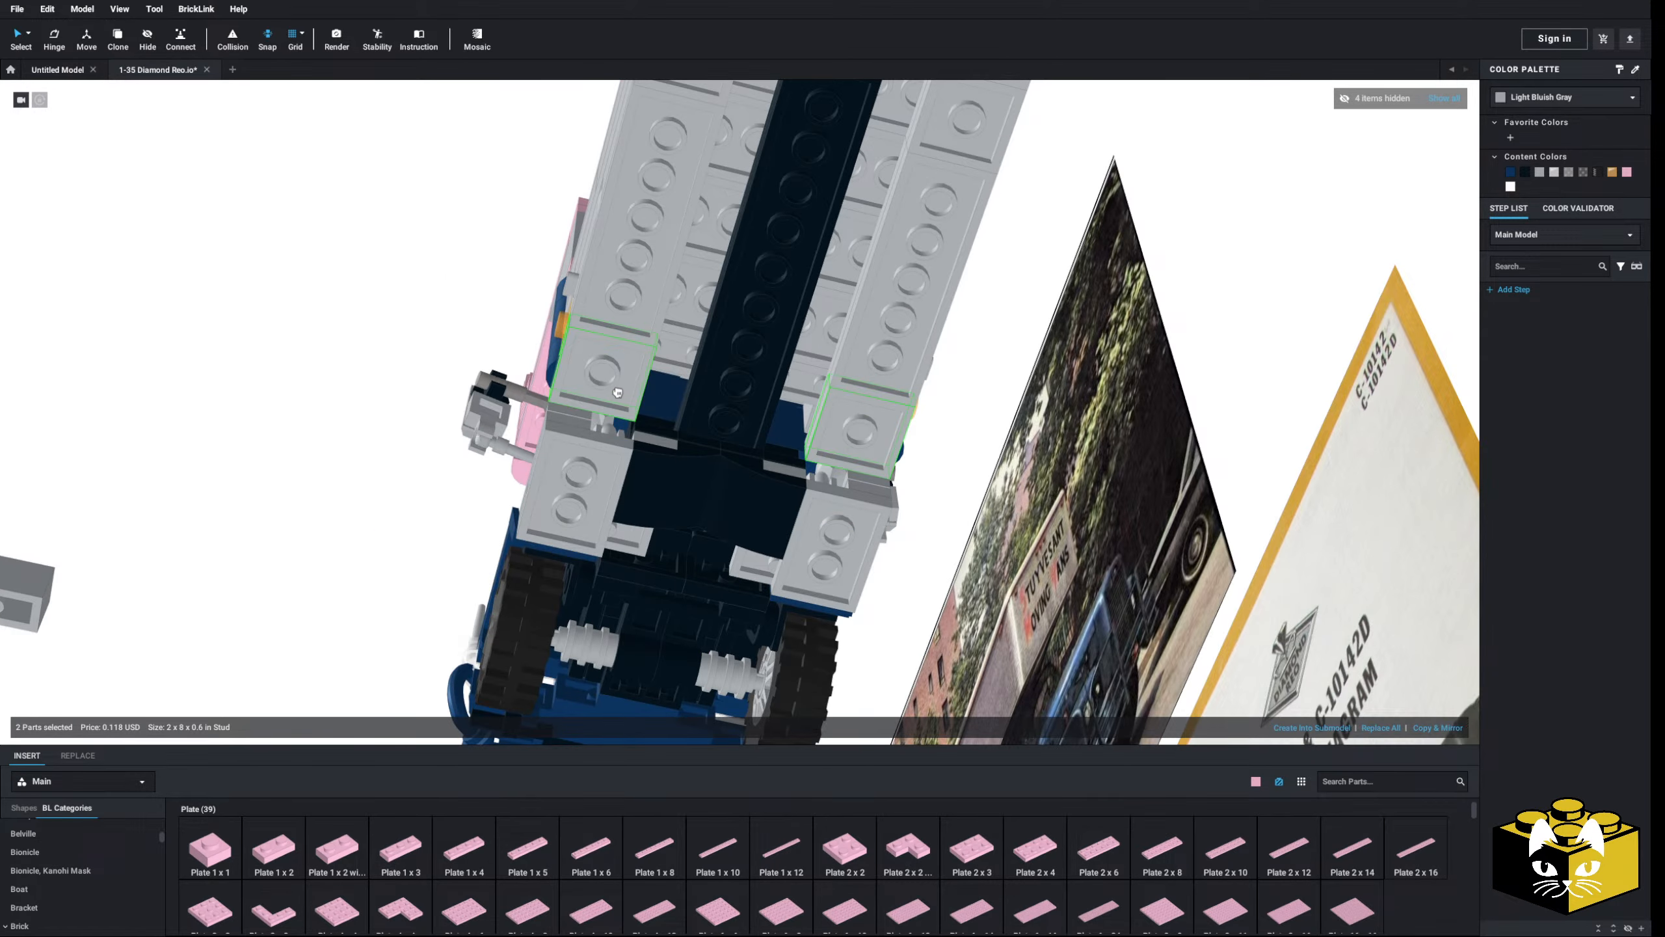
left_click(343, 440)
- Take the gray floor plates out of the bed and set them aside on the grid, well away from the truck
right_click_drag(344, 440, 742, 414)
scroll(744, 539, "up", 3)
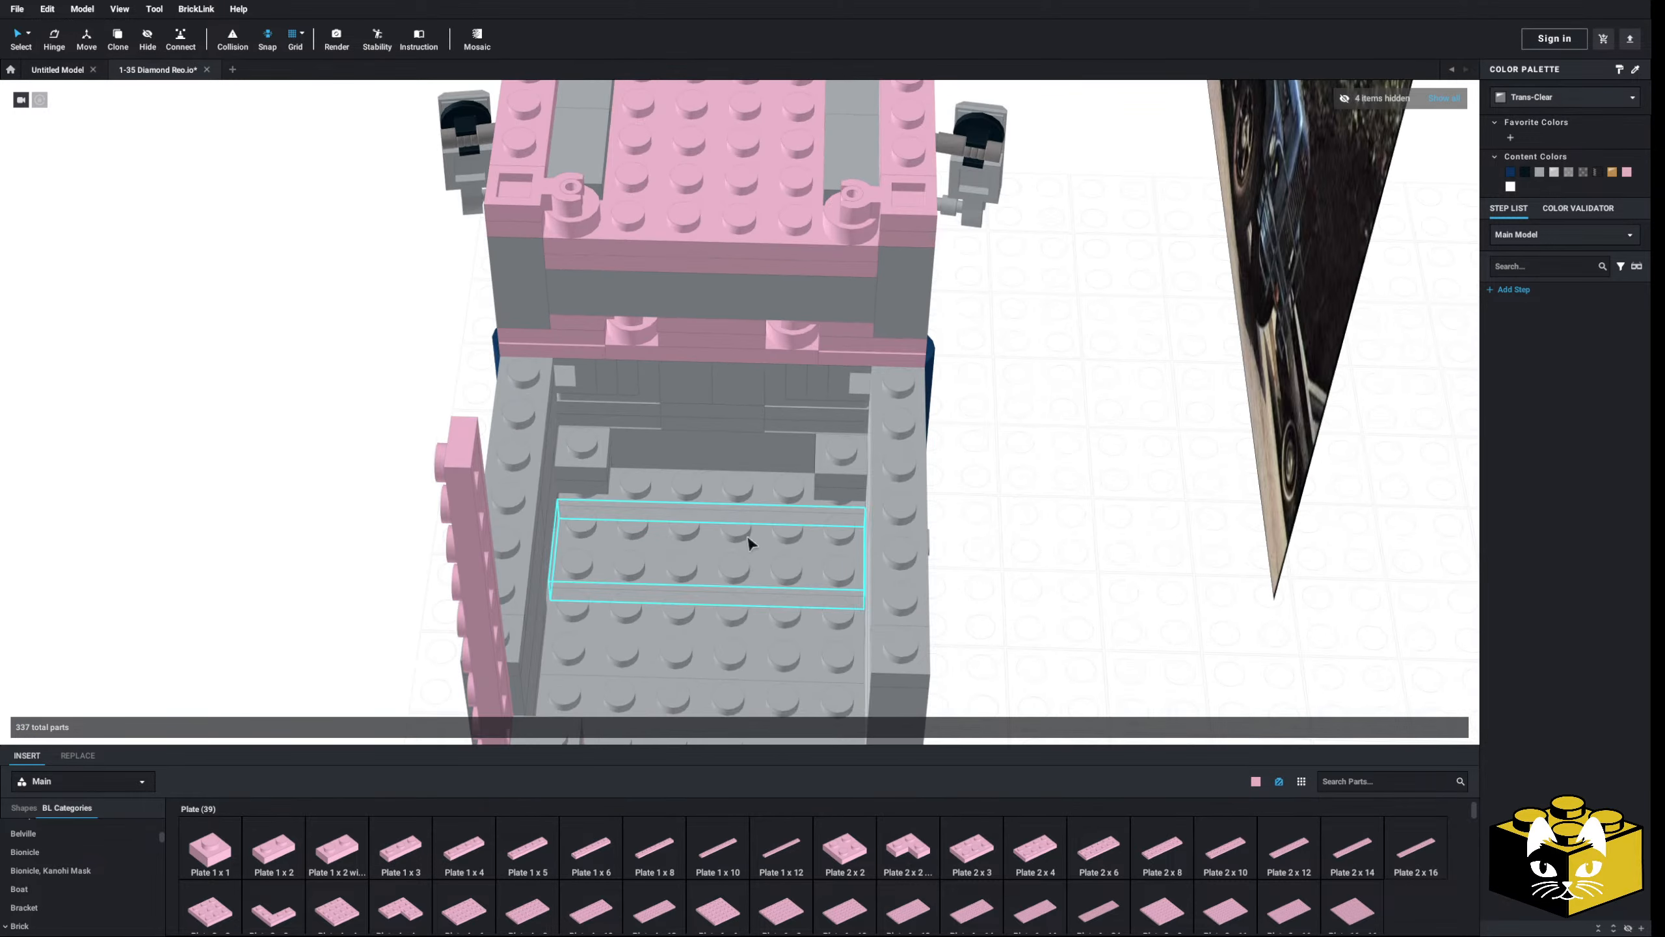
right_click_drag(743, 539, 631, 509)
scroll(632, 509, "up", 2)
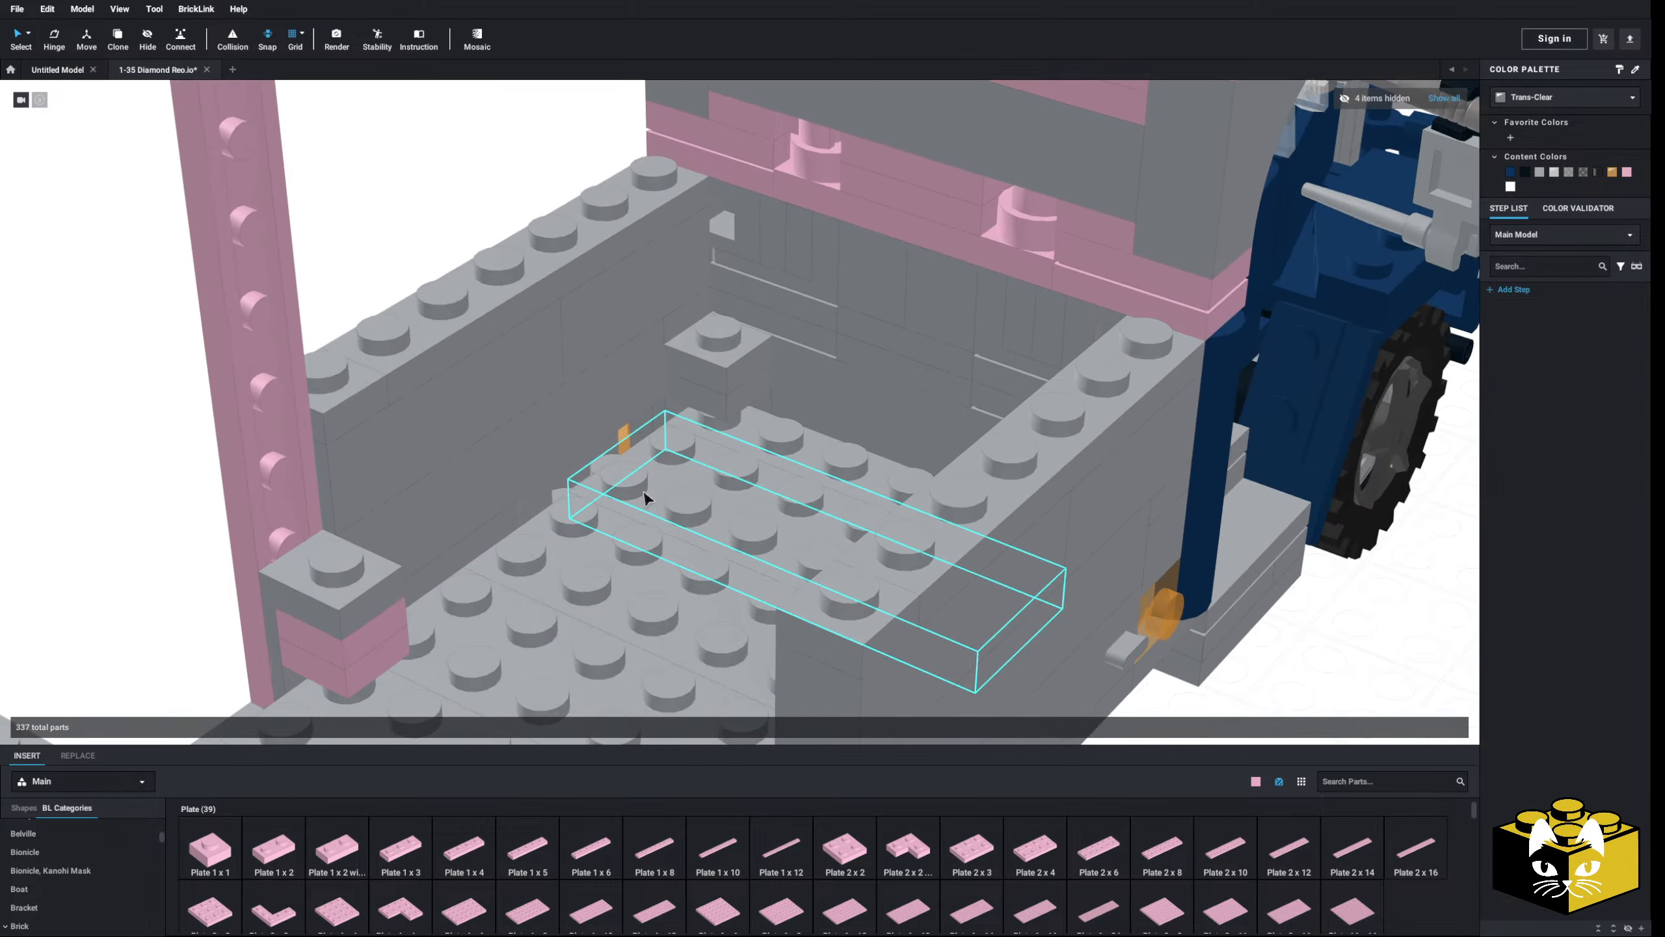
left_click(727, 408)
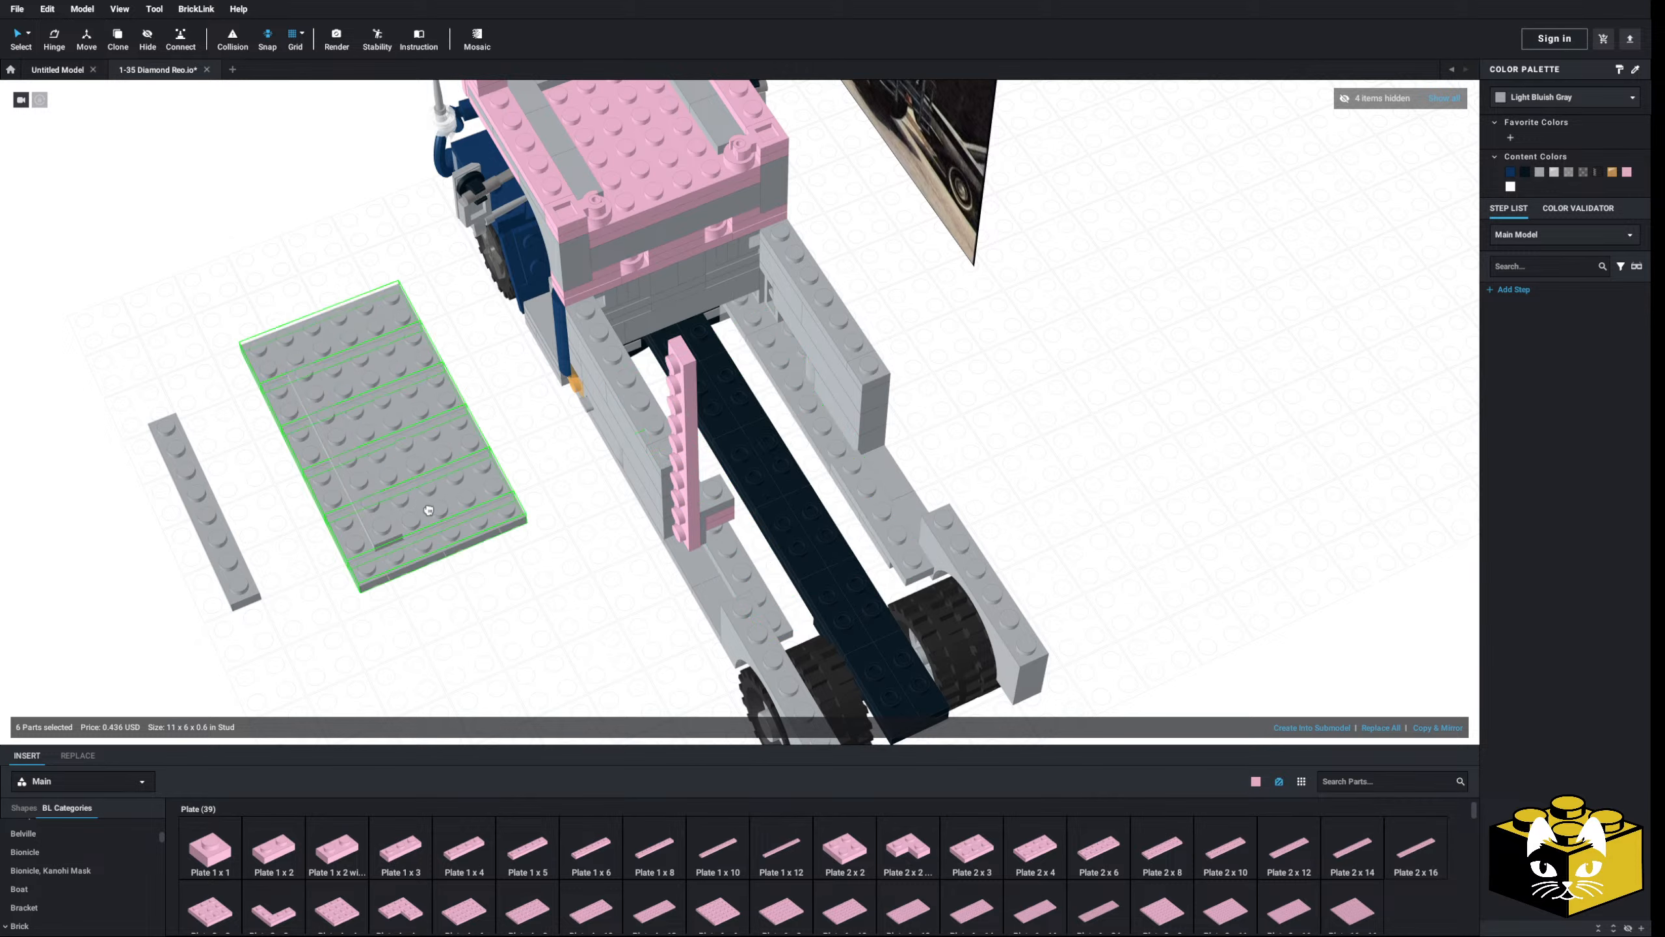
left_click_drag(372, 446, 134, 256)
- Delete the short inner plates from both bed rails and the two gray 1 x 8 plates lying on the grid
left_click(886, 518)
key("Delete")
left_click(734, 561)
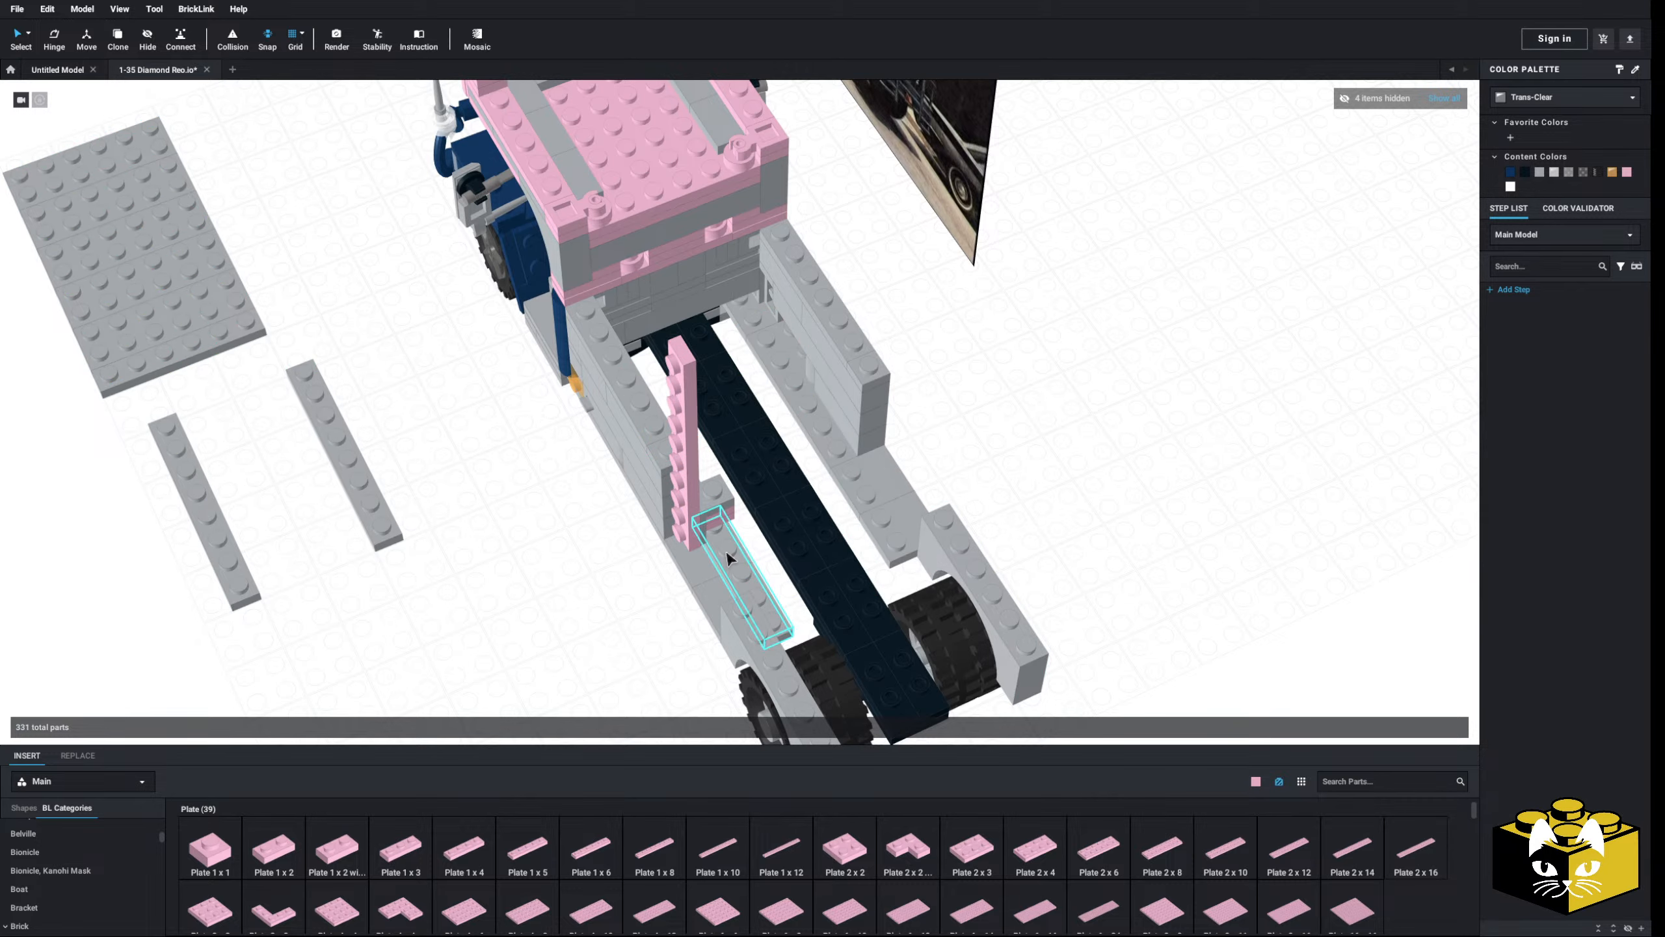
key("Delete")
left_click_drag(431, 461, 190, 499)
key("Delete")
scroll(487, 493, "up", 10)
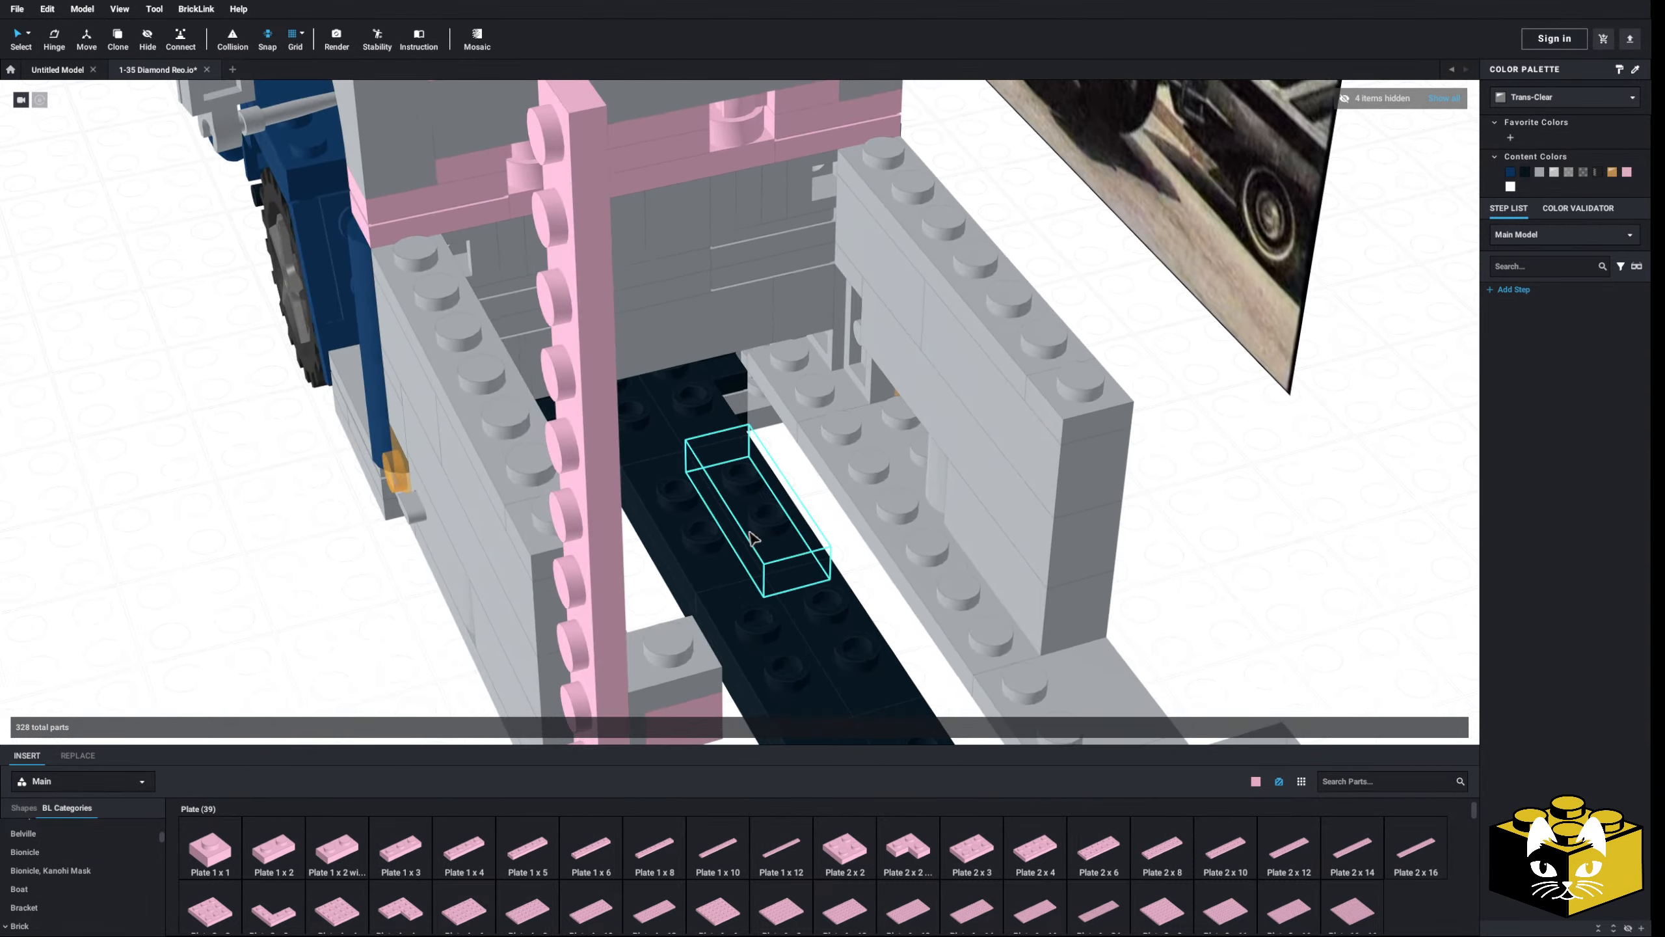
- Place a pink 1 x 6 plate across the front end of the bed and add a 1 x 2 plate beside it
right_click_drag(752, 538, 590, 531)
scroll(595, 459, "up", 3)
left_click(591, 848)
left_click(595, 409)
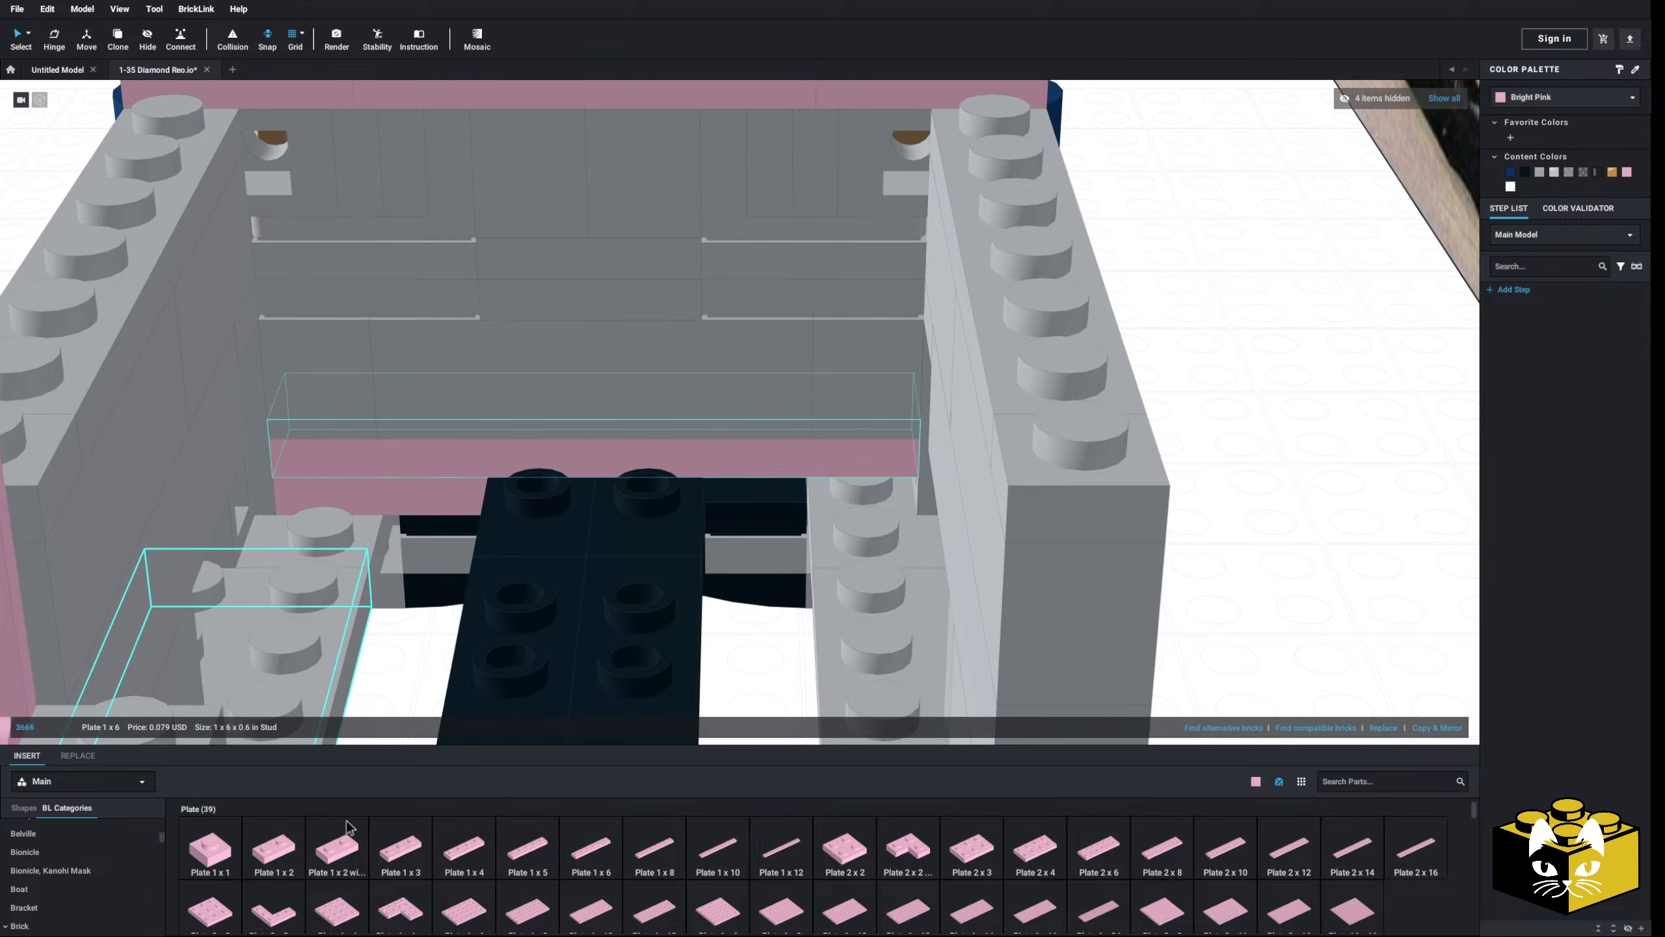
left_click(274, 849)
left_click(800, 483)
scroll(808, 474, "down", 4)
right_click_drag(811, 472, 734, 498)
left_click(331, 584)
right_click_drag(331, 583, 328, 565)
- Place inverted 1 x 1 - 1 x 2 brackets at the front end of the bed, inside both side walls
scroll(39, 872, "down", 1)
left_click(24, 856)
right_click_drag(1050, 426, 822, 413)
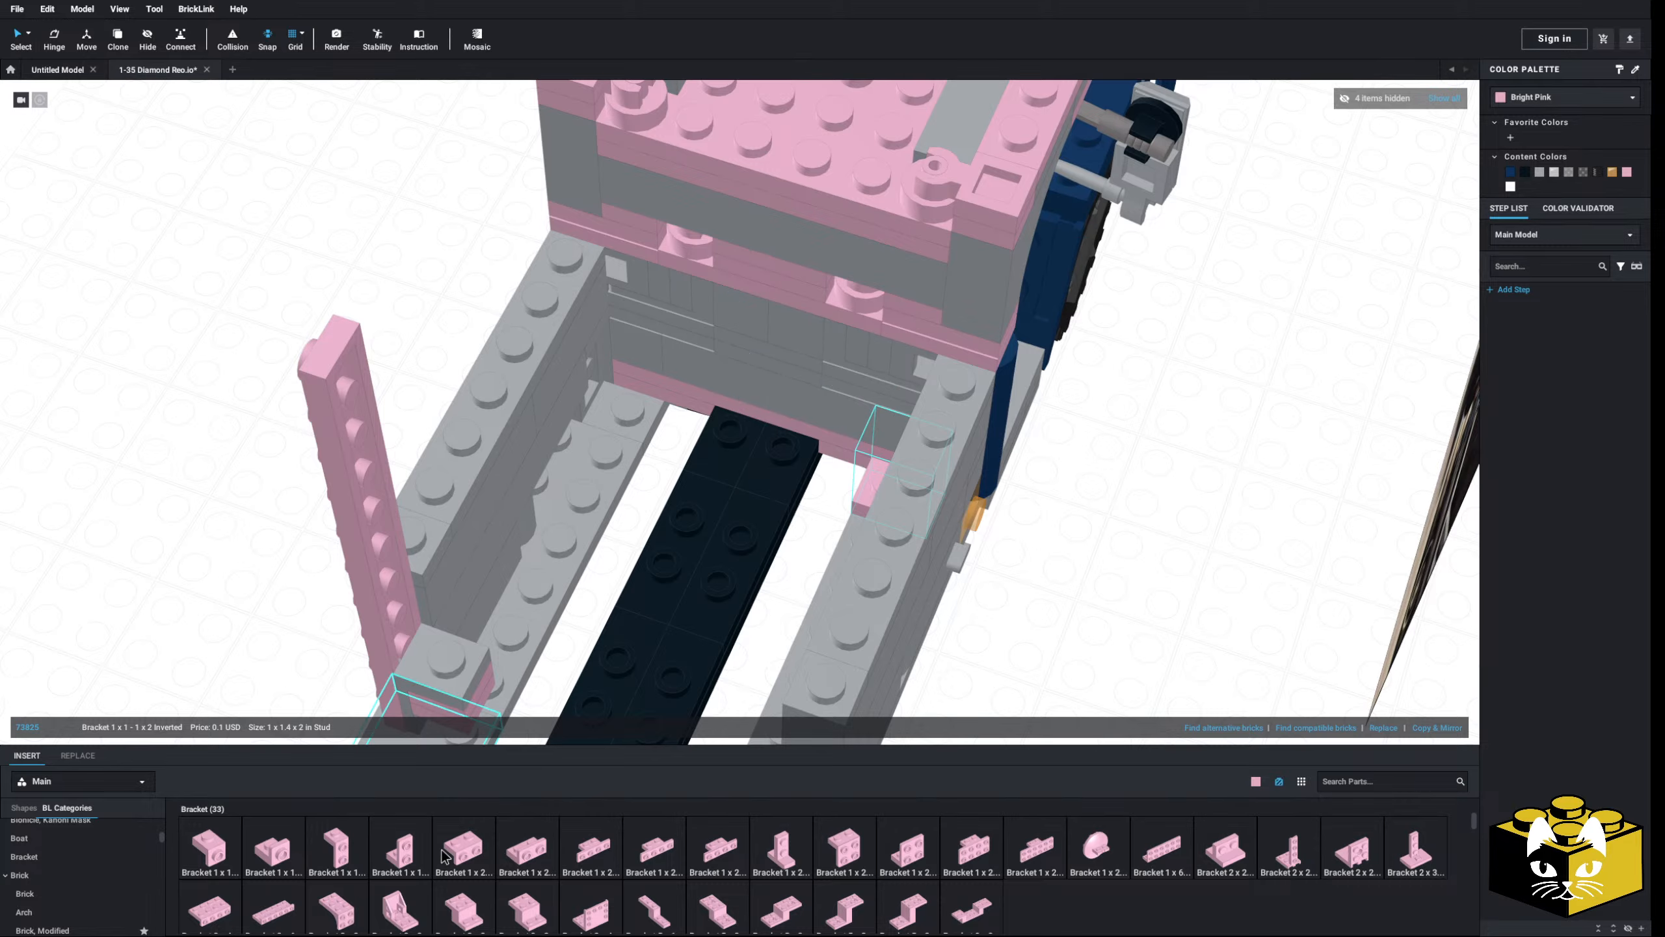
left_click(401, 850)
key("Right")
key("Right")
left_click(599, 396)
left_click(373, 488)
right_click_drag(308, 532, 327, 476)
scroll(249, 715, "up", 3)
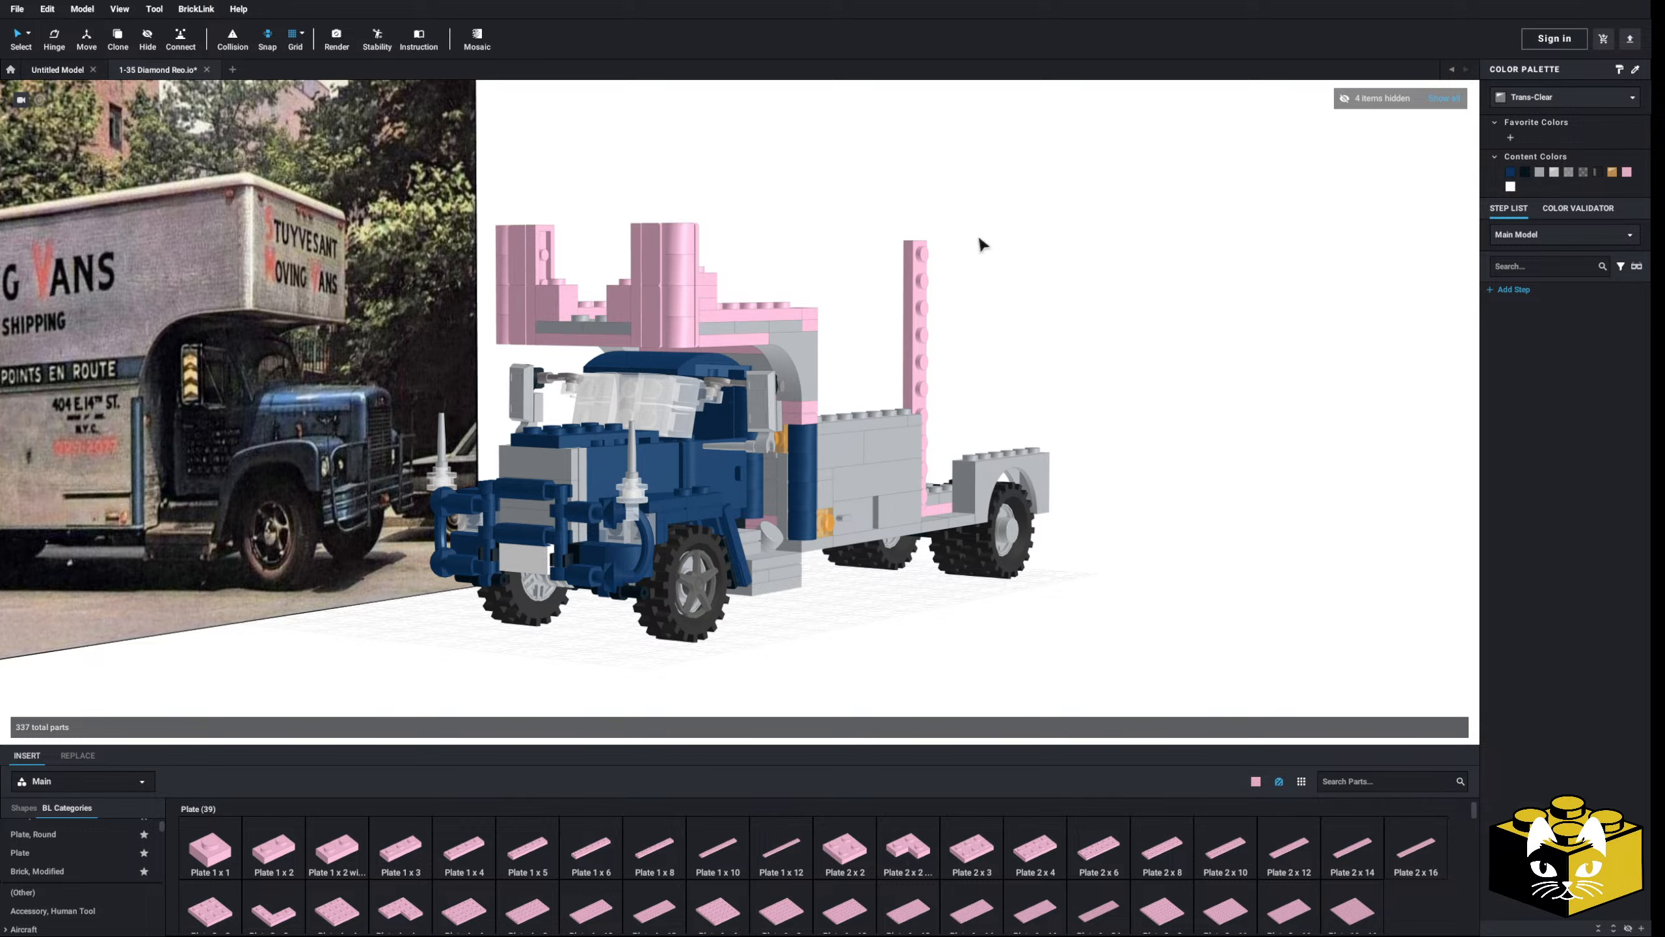
- Delete the tall pink column standing upright on the bed behind the side wall
mouse_move(935, 279)
middle_mouse_down()
mouse_move(1051, 288)
mouse_move(963, 287)
middle_mouse_up()
left_click(989, 295)
key("Delete")
right_click_drag(963, 288, 371, 548)
middle_click_drag(371, 548, 434, 440)
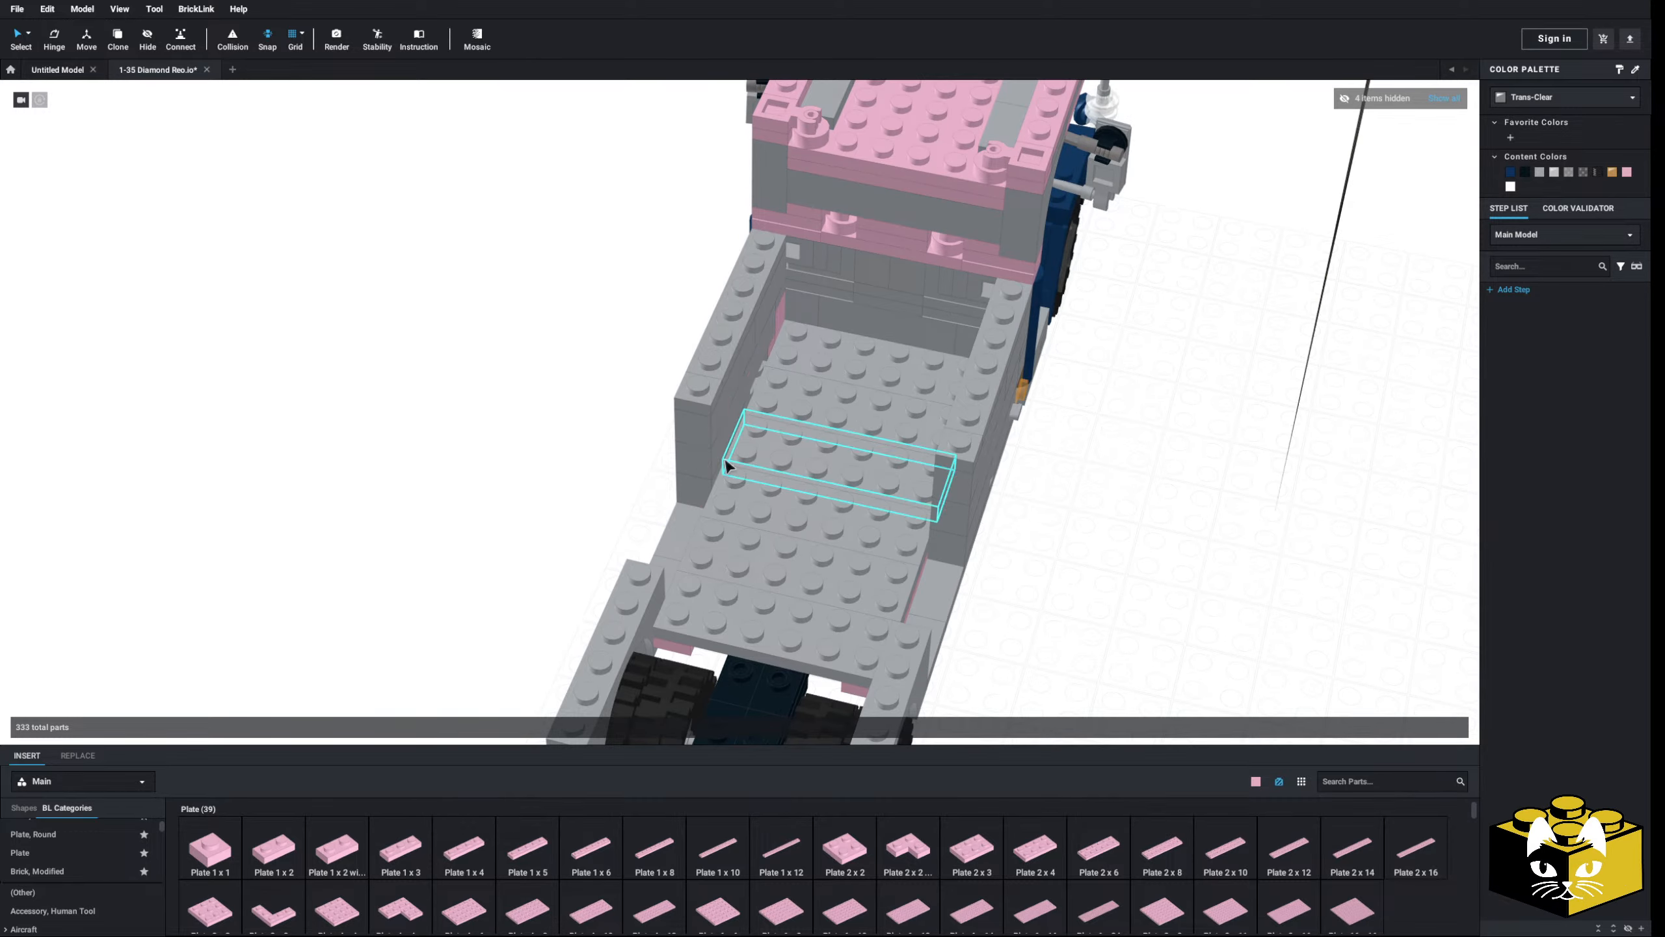
scroll(432, 446, "up", 2)
right_click_drag(433, 453, 370, 622)
middle_click_drag(369, 616, 376, 577)
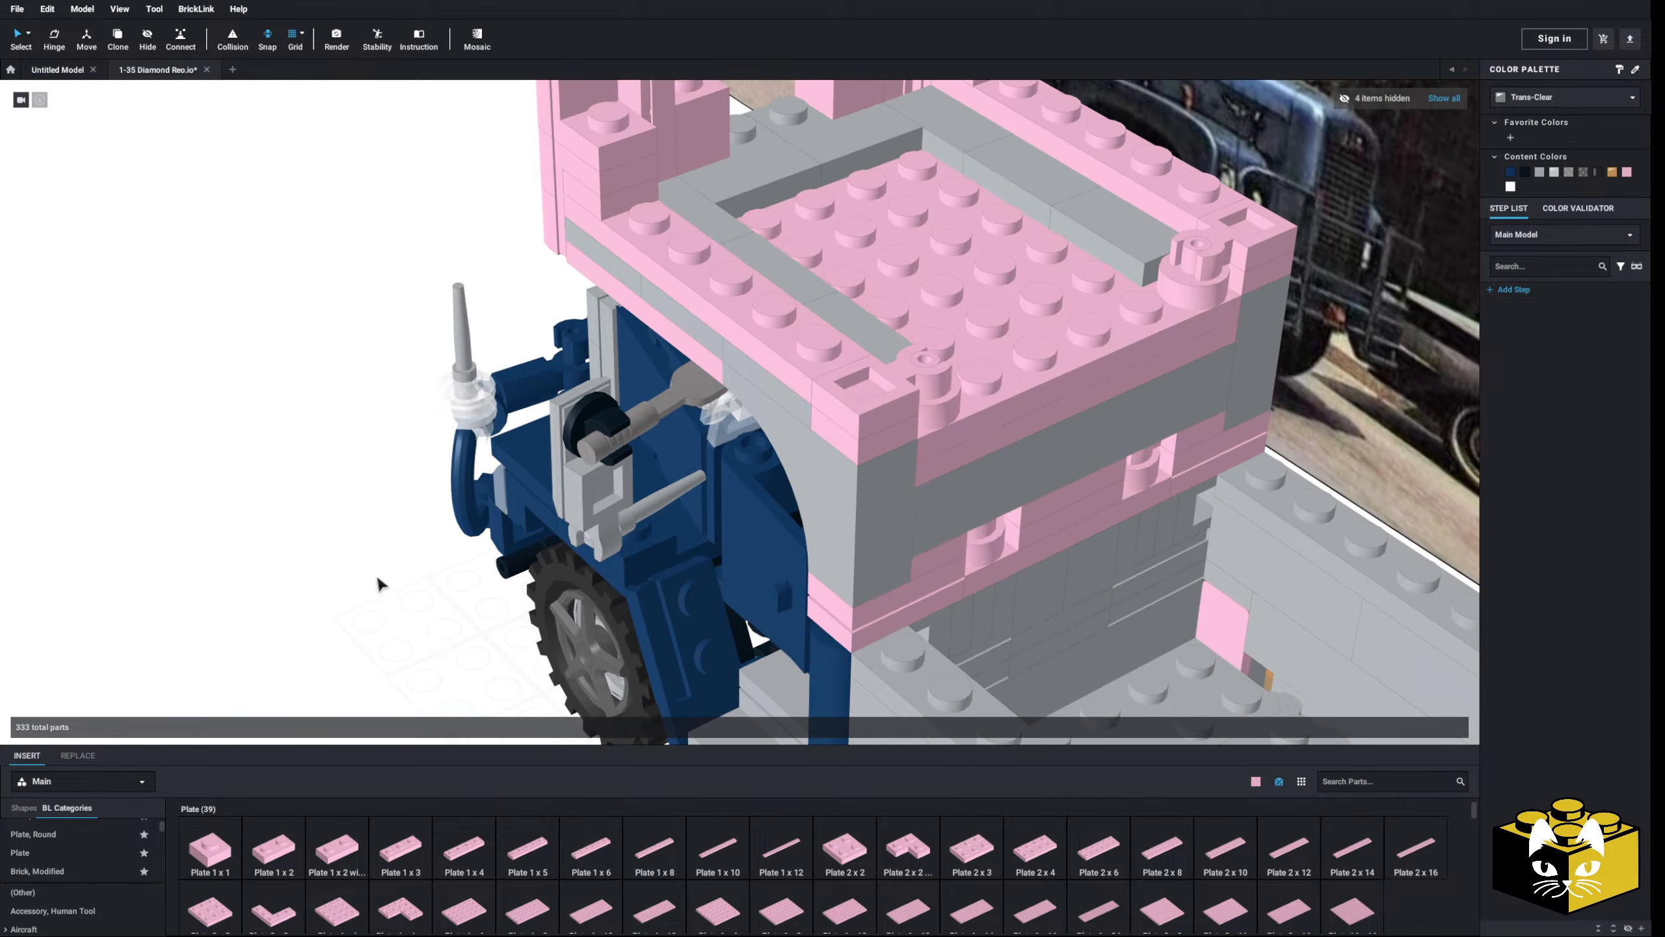
scroll(376, 577, "down", 5)
right_click_drag(376, 577, 397, 581)
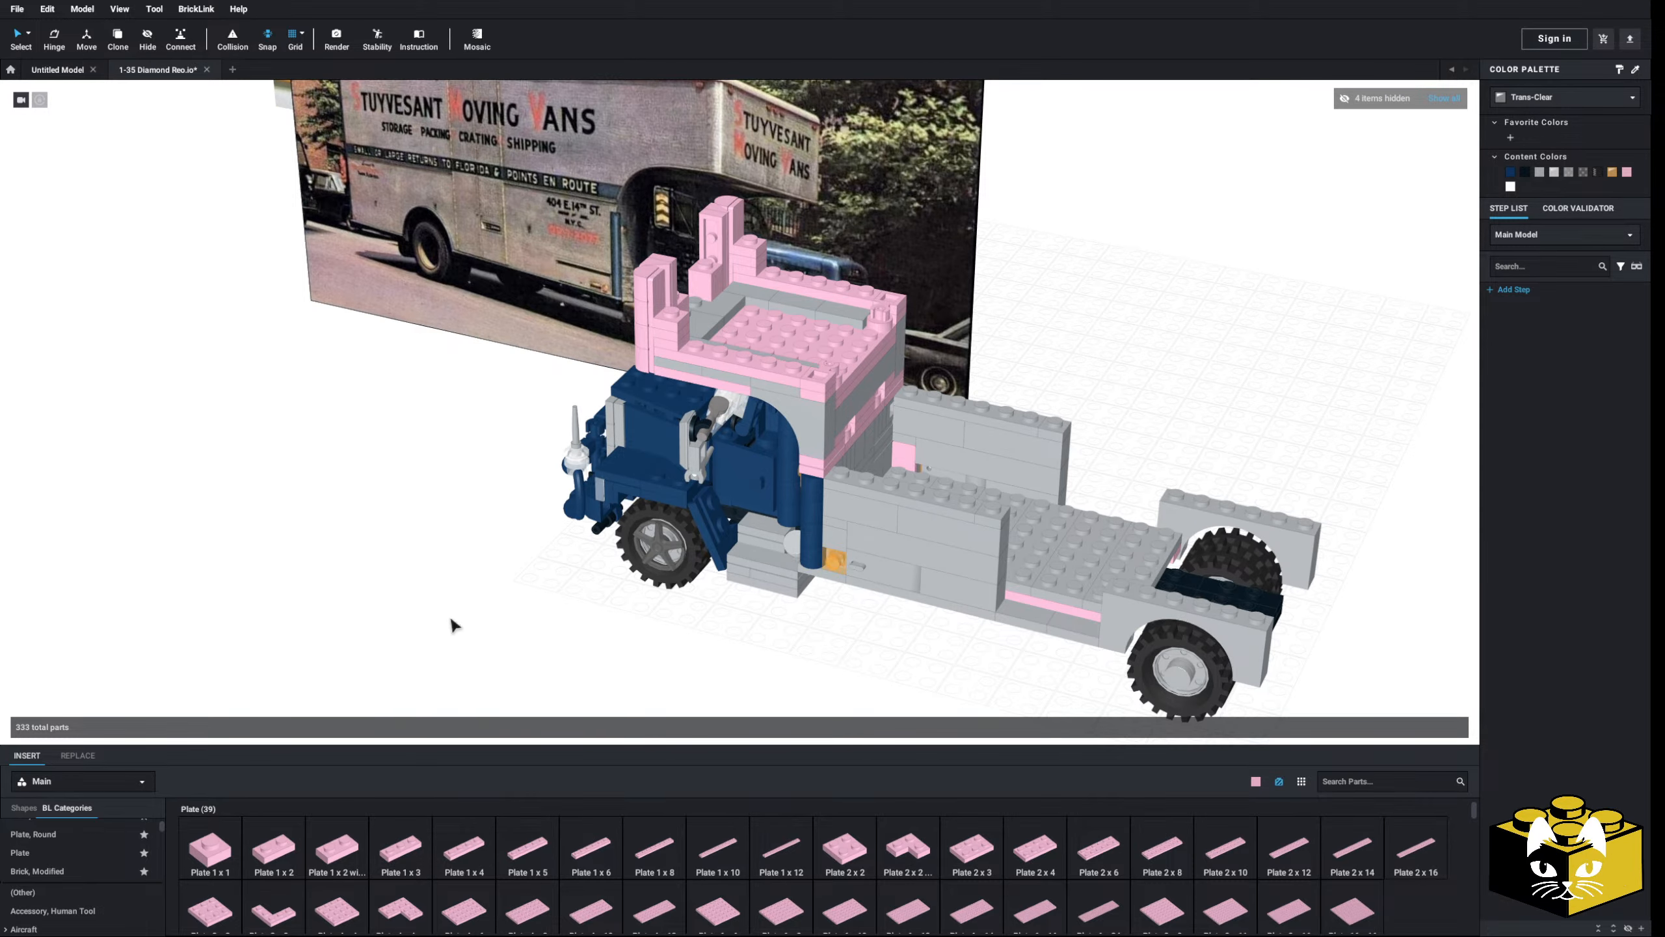
scroll(1213, 591, "up", 5)
middle_click_drag(1213, 591, 770, 426)
left_click(1035, 849)
left_click(1218, 594)
right_click_drag(989, 577, 989, 625)
key("Delete")
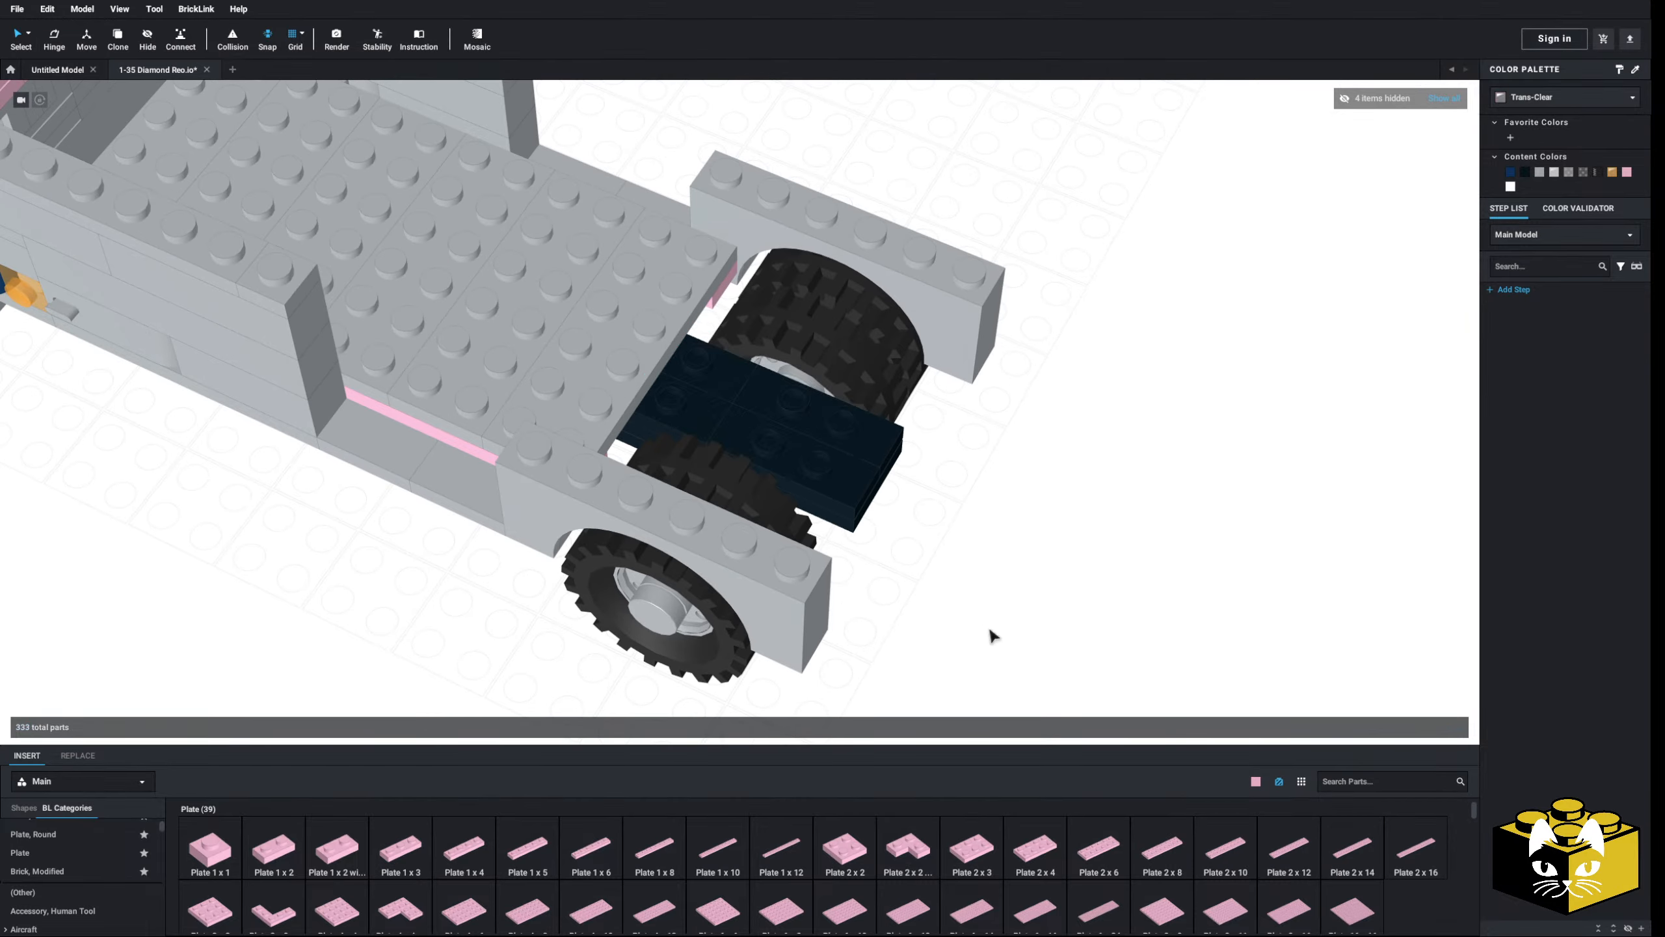
- Place two pink 1 x 5 plates side by side on the dark chassis beam between the rear wheels
left_click(535, 848)
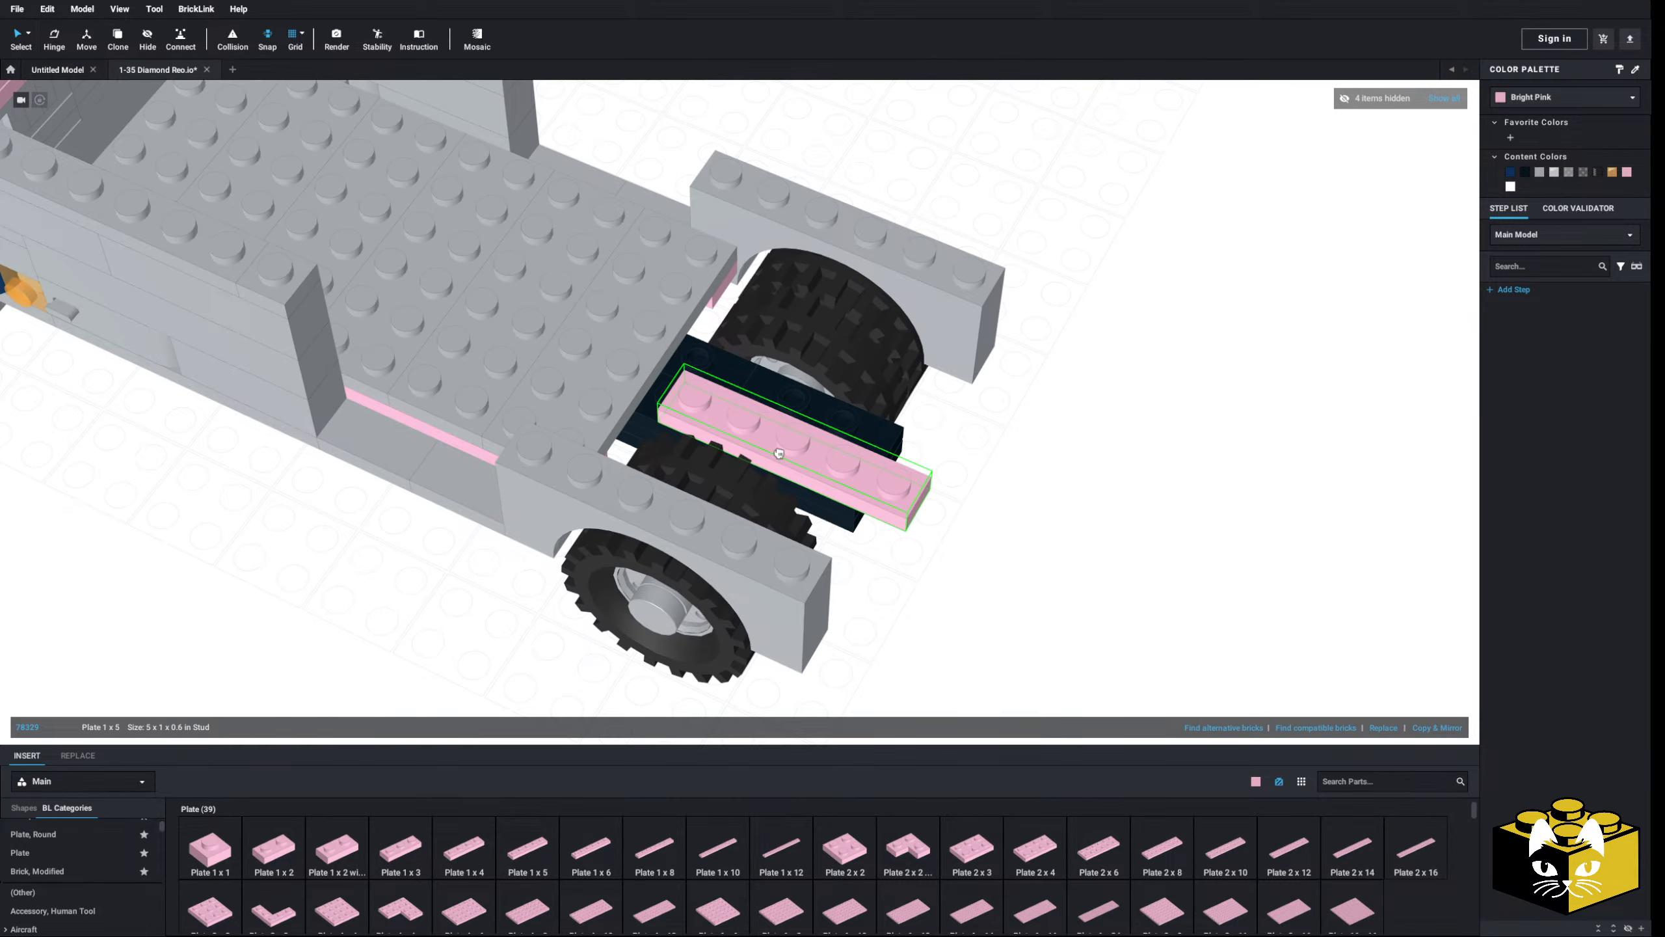
left_click(799, 401)
left_click(538, 847)
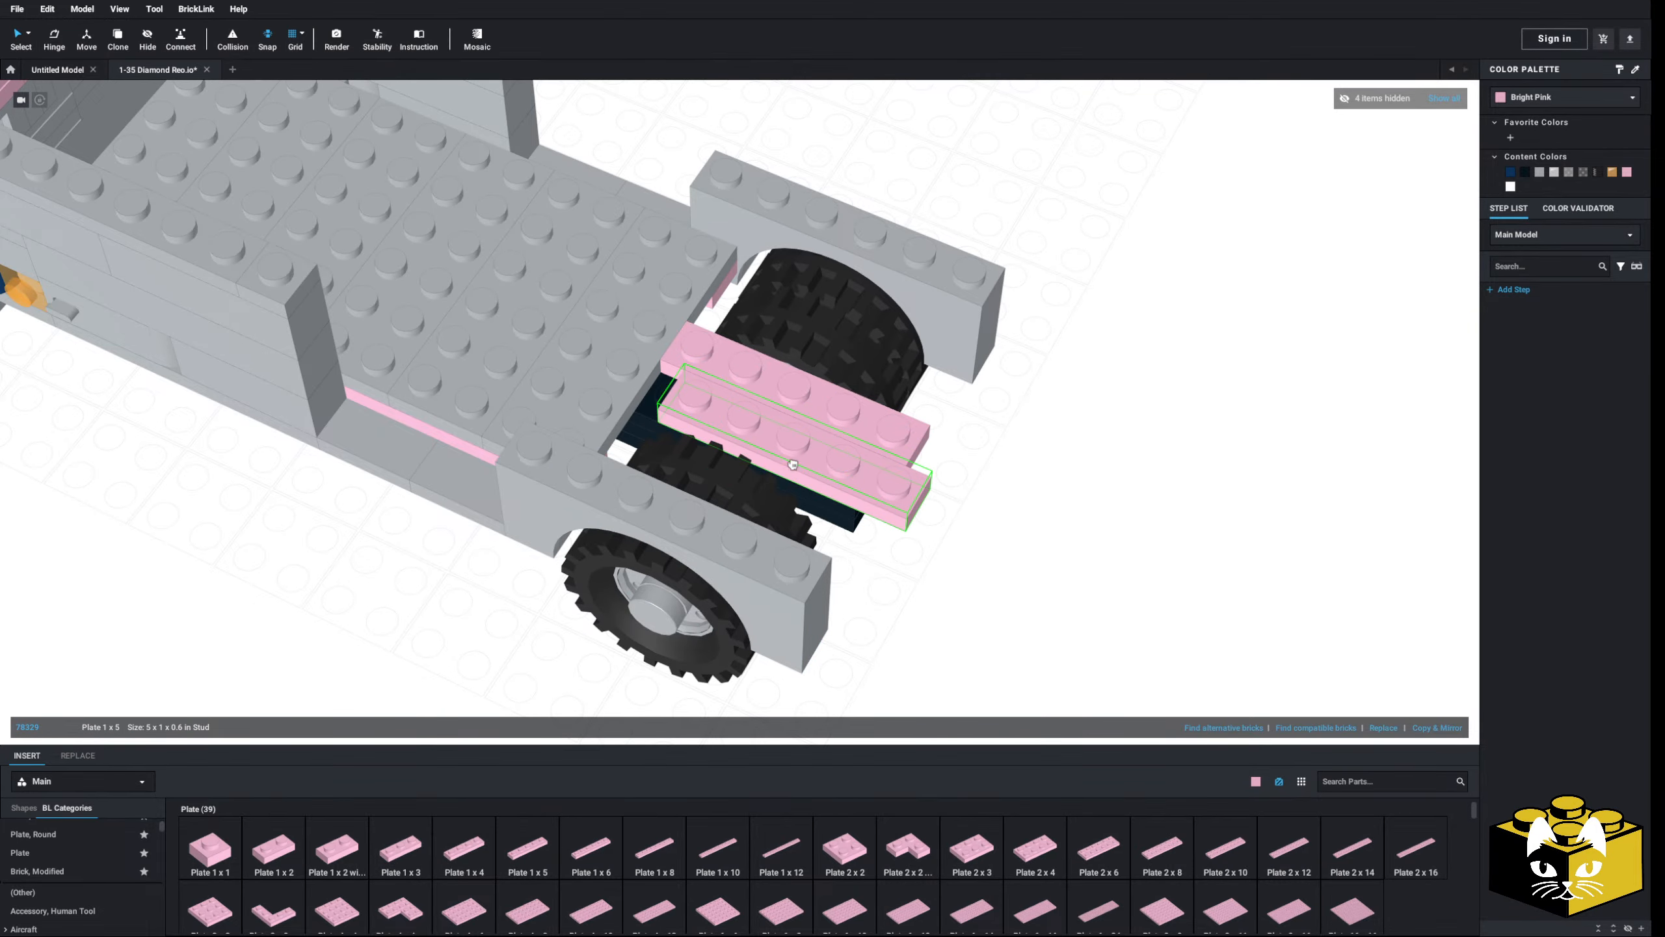
left_click(775, 457)
left_click(774, 459)
left_click_drag(874, 525, 866, 496)
- Add a pink 1 x 2 plate at the rear corner of the bed floor, beside the far rear wheel
left_click(273, 848)
left_click(685, 269)
right_click_drag(918, 419, 739, 588)
left_click(1043, 410)
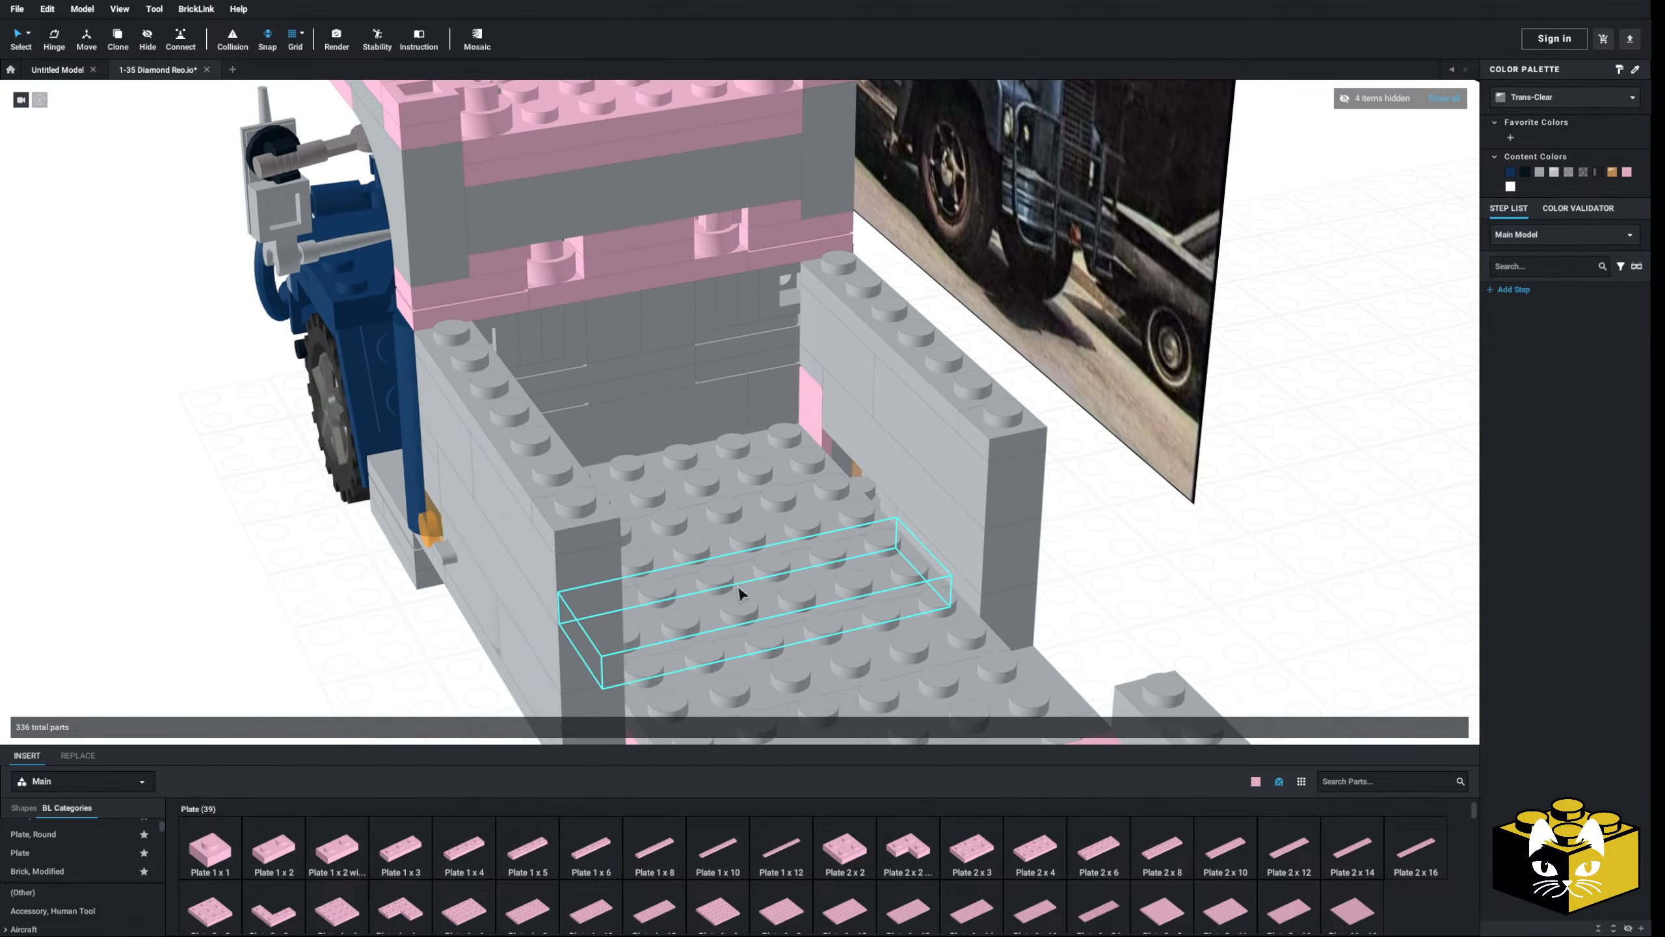
- Copy the pink connector piece from the rear wall above the bed for use beside the rear wheel
left_click(725, 237)
right_click(732, 223)
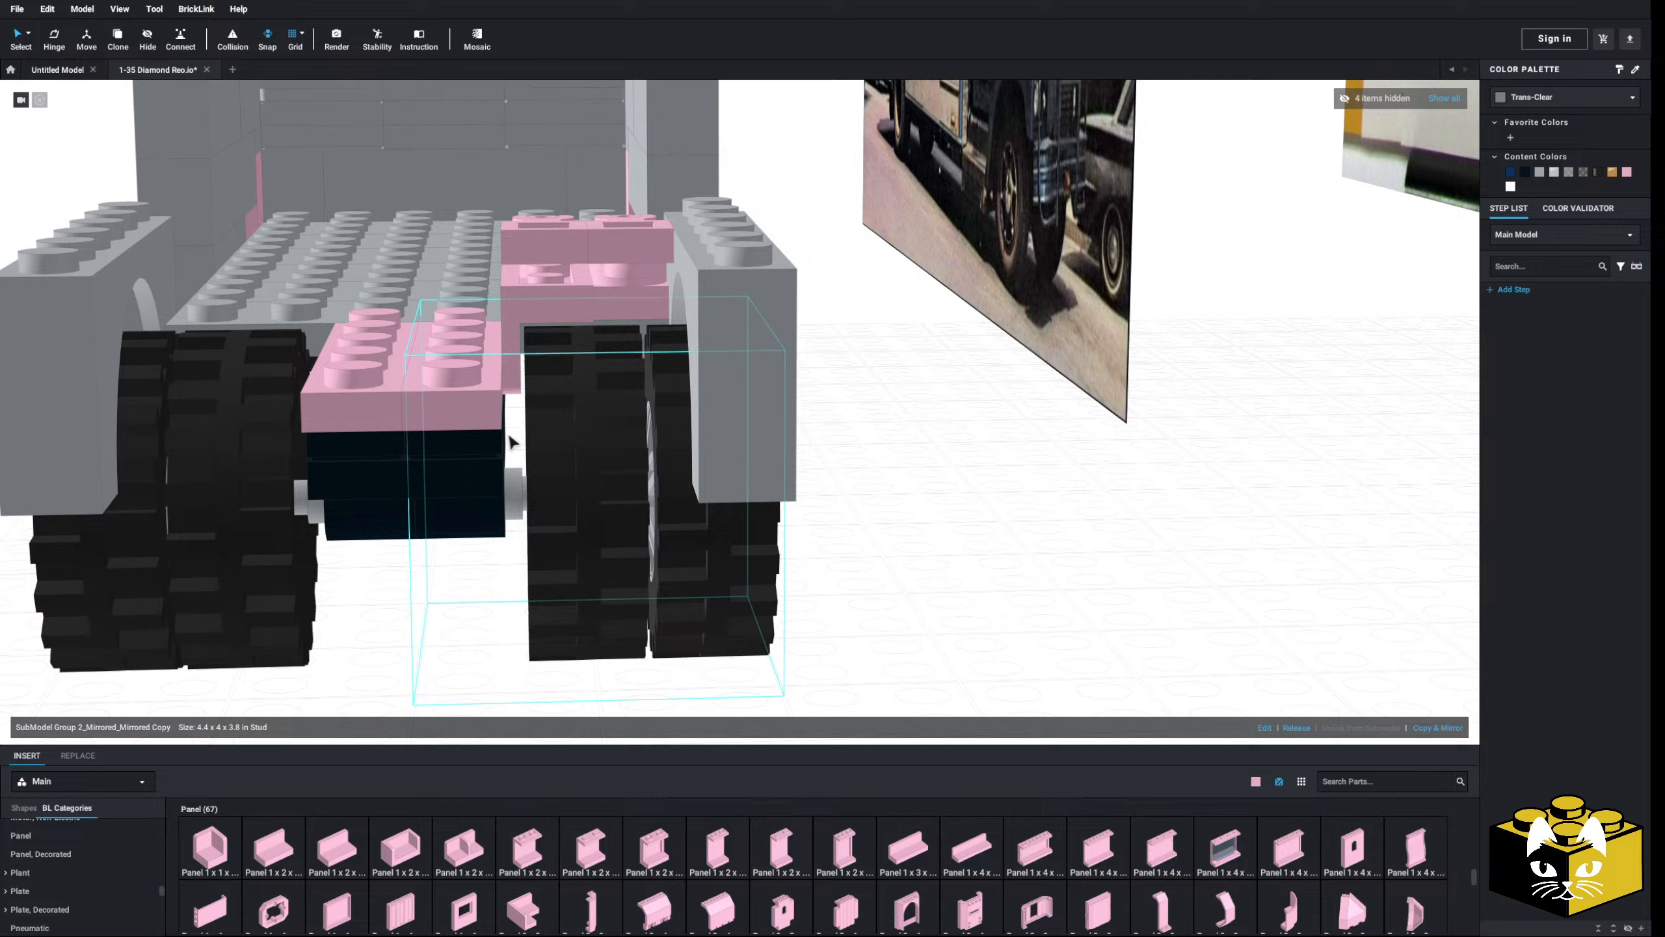
right_click_drag(510, 439, 1108, 602)
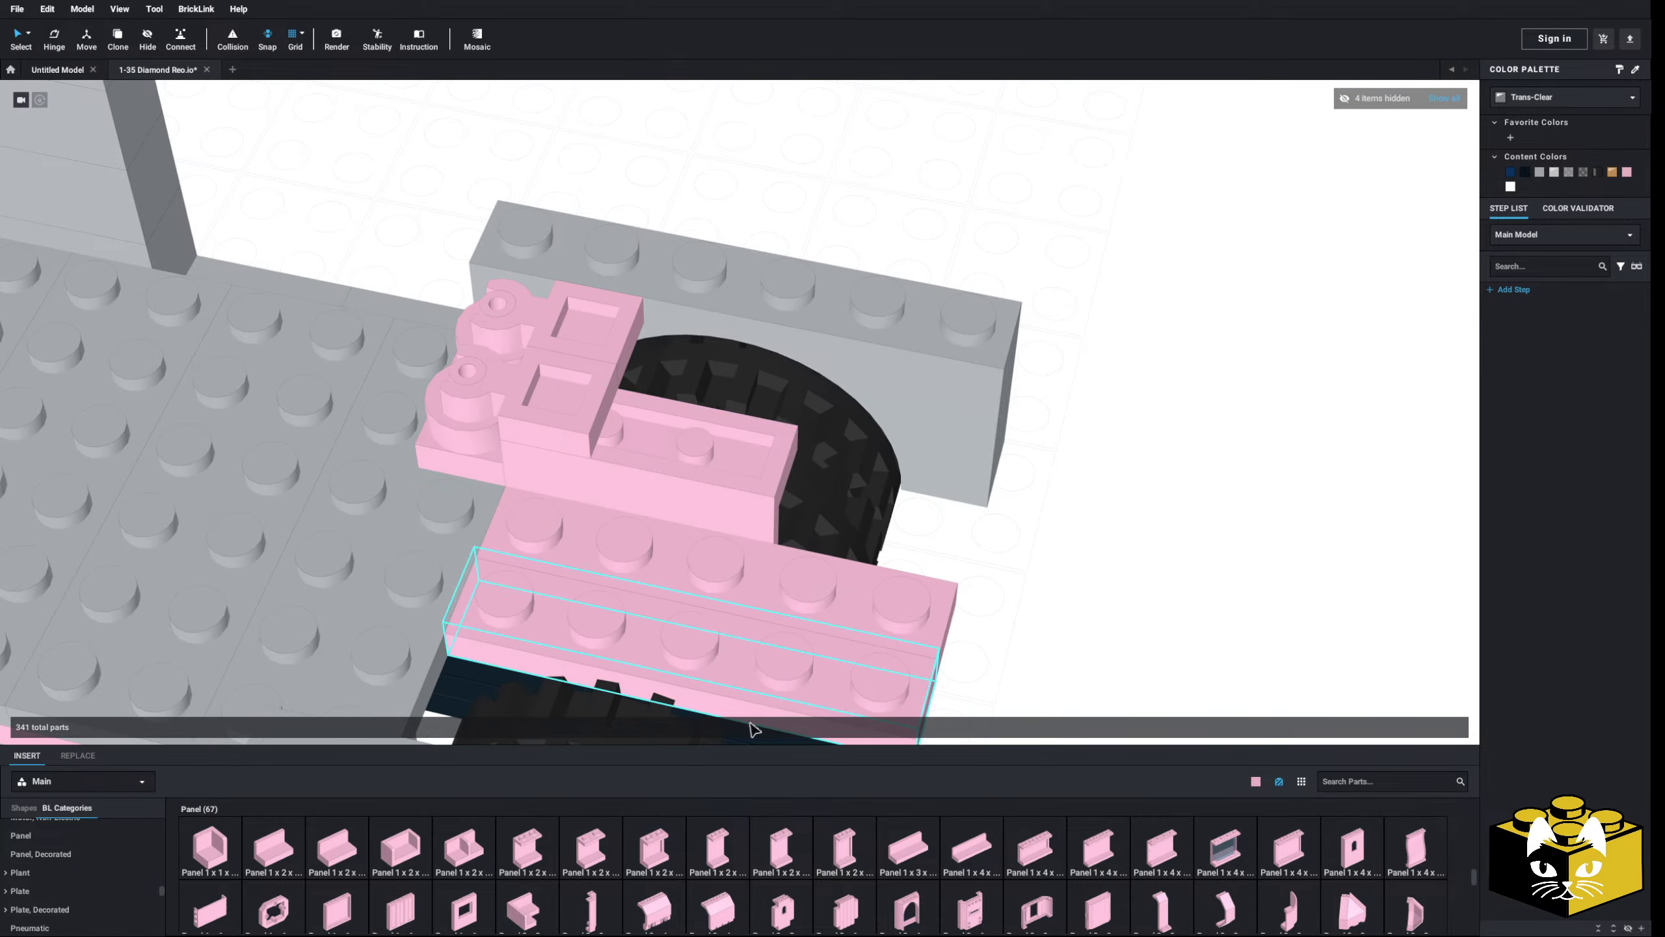
- Copy and mirror the pink connectors with the rearmost gray floor plate, placing the copy behind the rear wheels
left_click(550, 358)
left_click(543, 338, "ctrl")
left_click(461, 335, "ctrl")
left_click(435, 430, "ctrl")
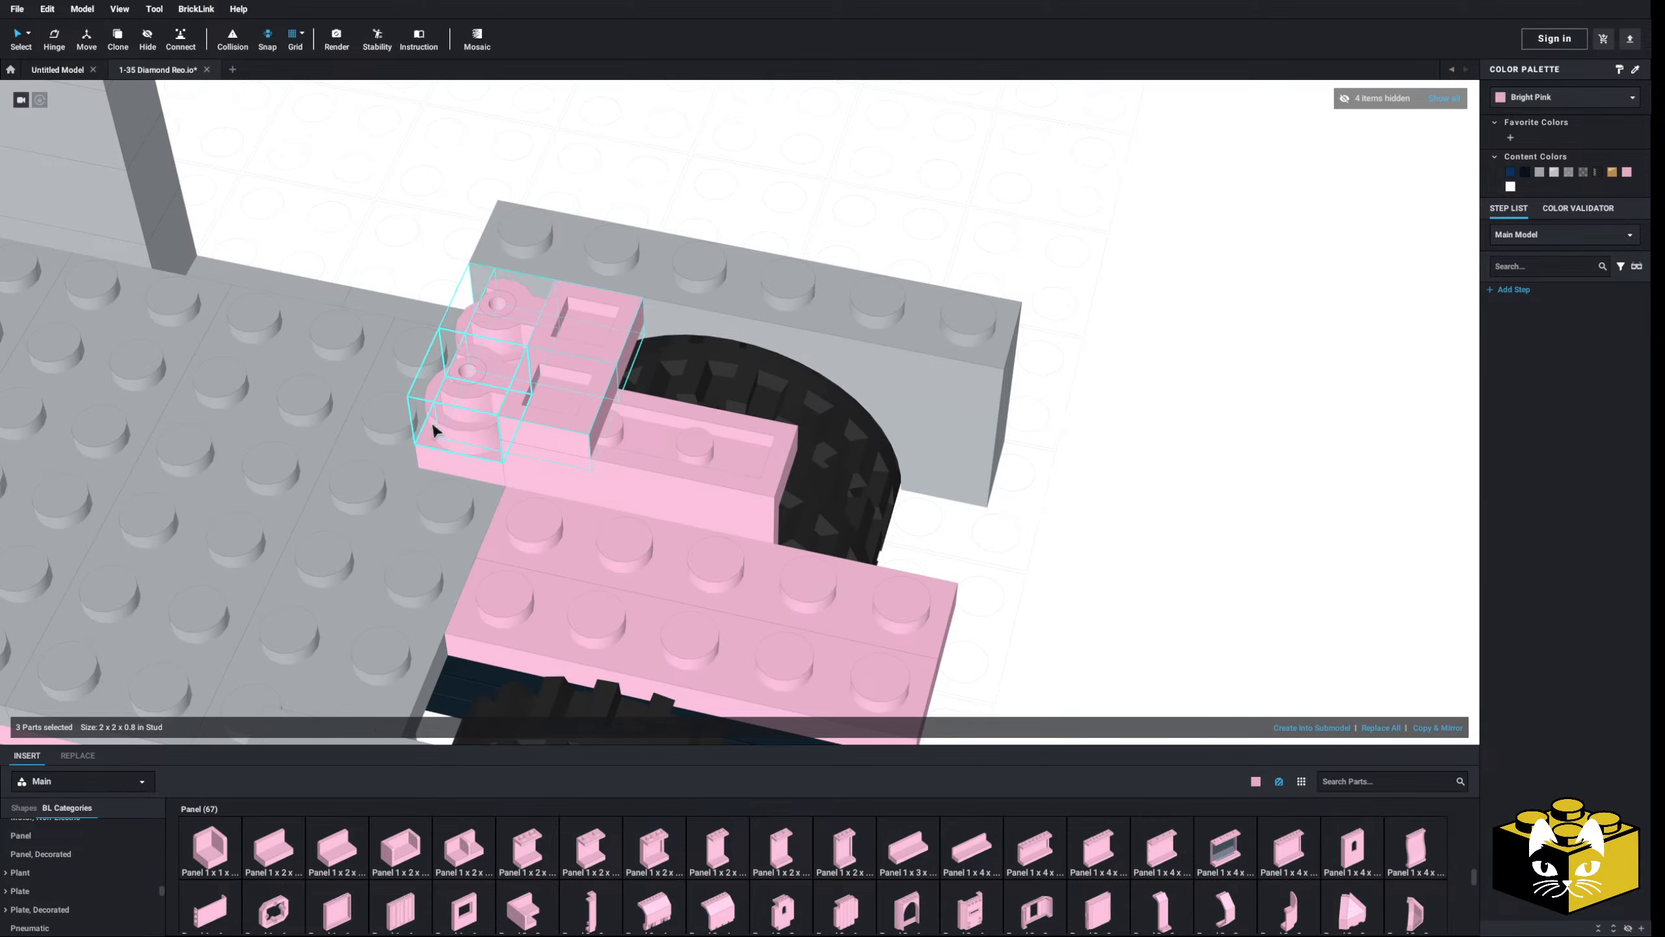
left_click(442, 466, "ctrl")
left_click(442, 468, "ctrl")
left_click(417, 481, "ctrl")
right_click_drag(416, 482, 573, 432)
scroll(572, 432, "down", 2)
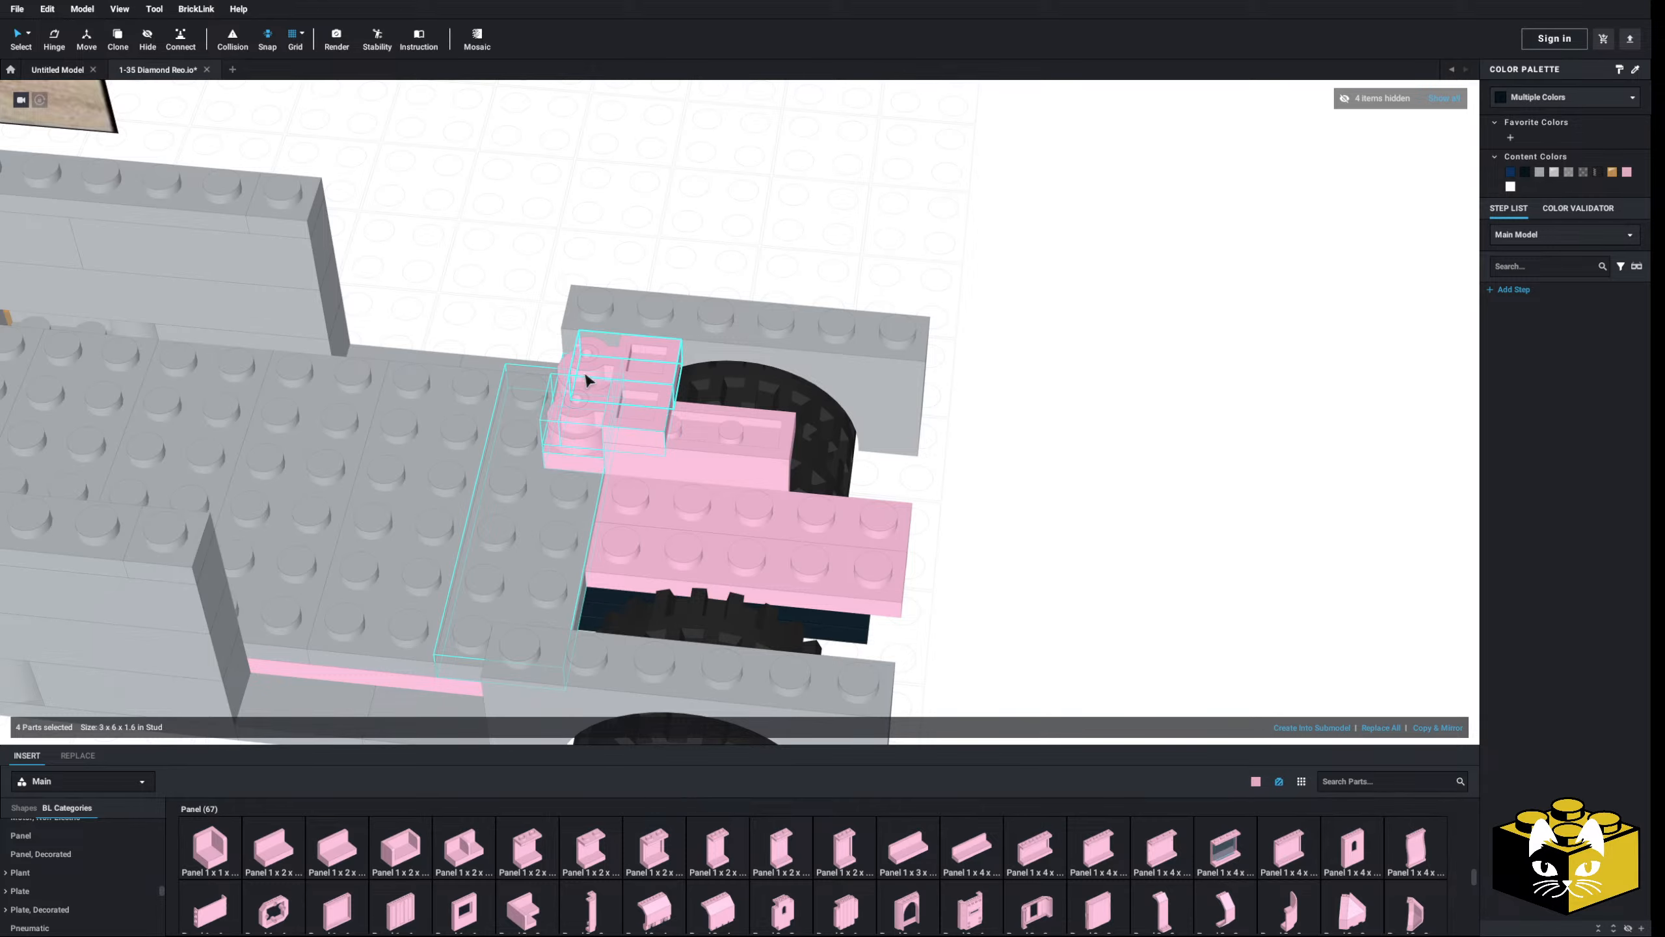
left_click(1441, 727)
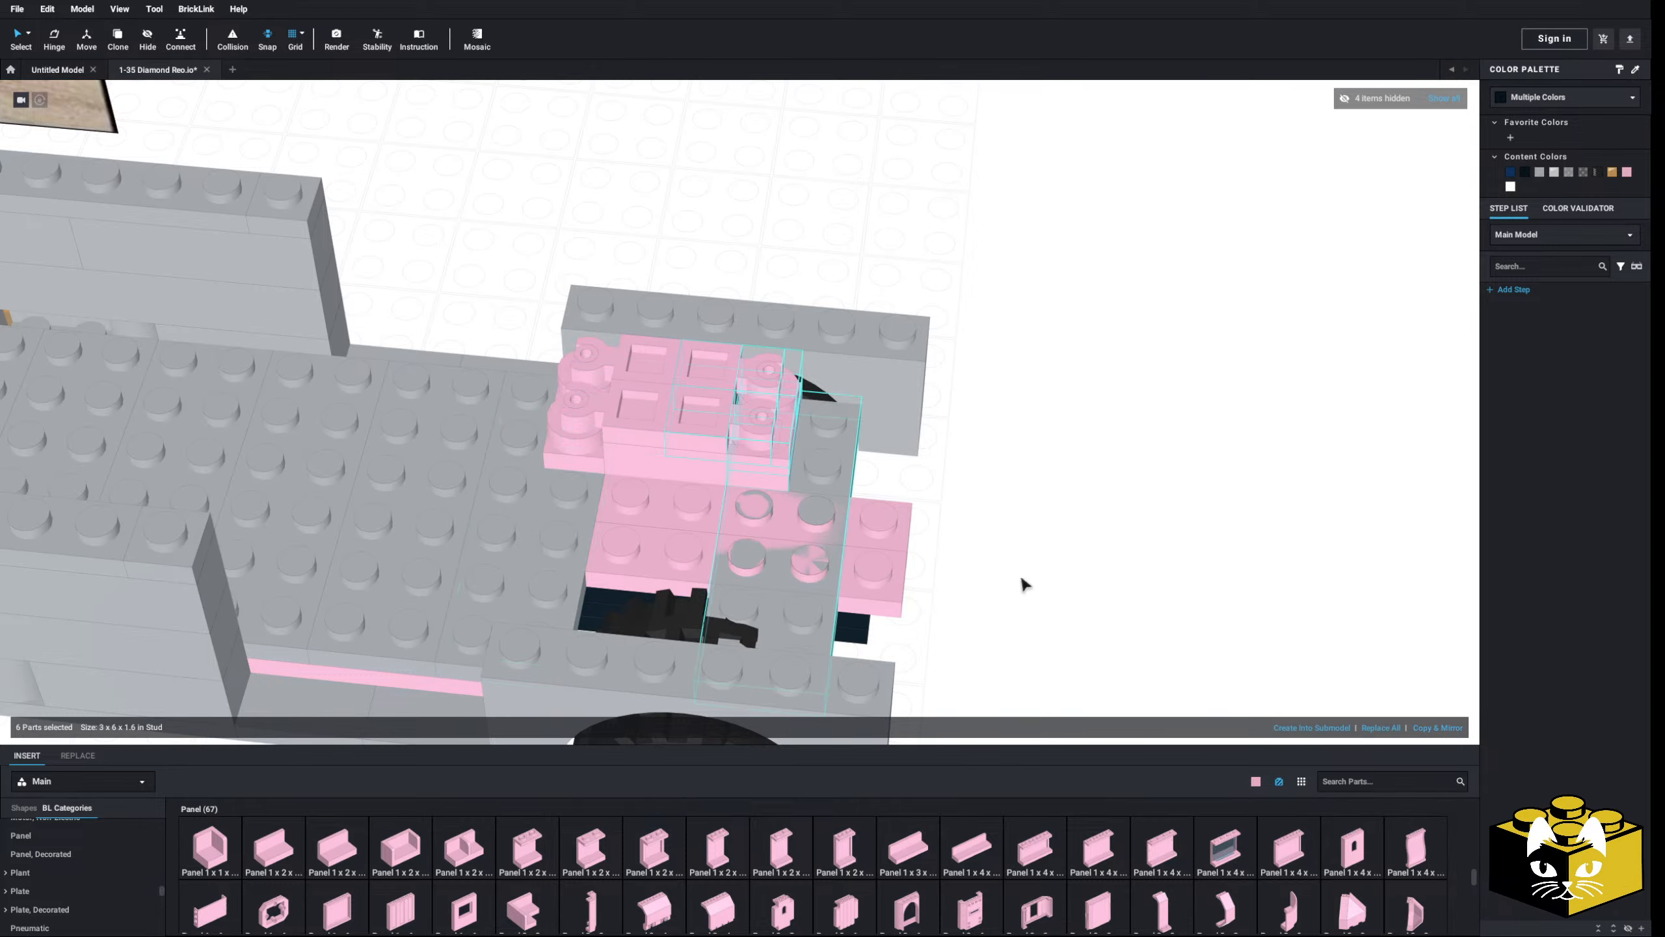
left_click_drag(804, 472, 1242, 492)
left_click(1048, 576)
- Duplicate the complete pink assembly above the far rear wheel over the opposite rear wheel
right_click_drag(921, 590, 839, 551)
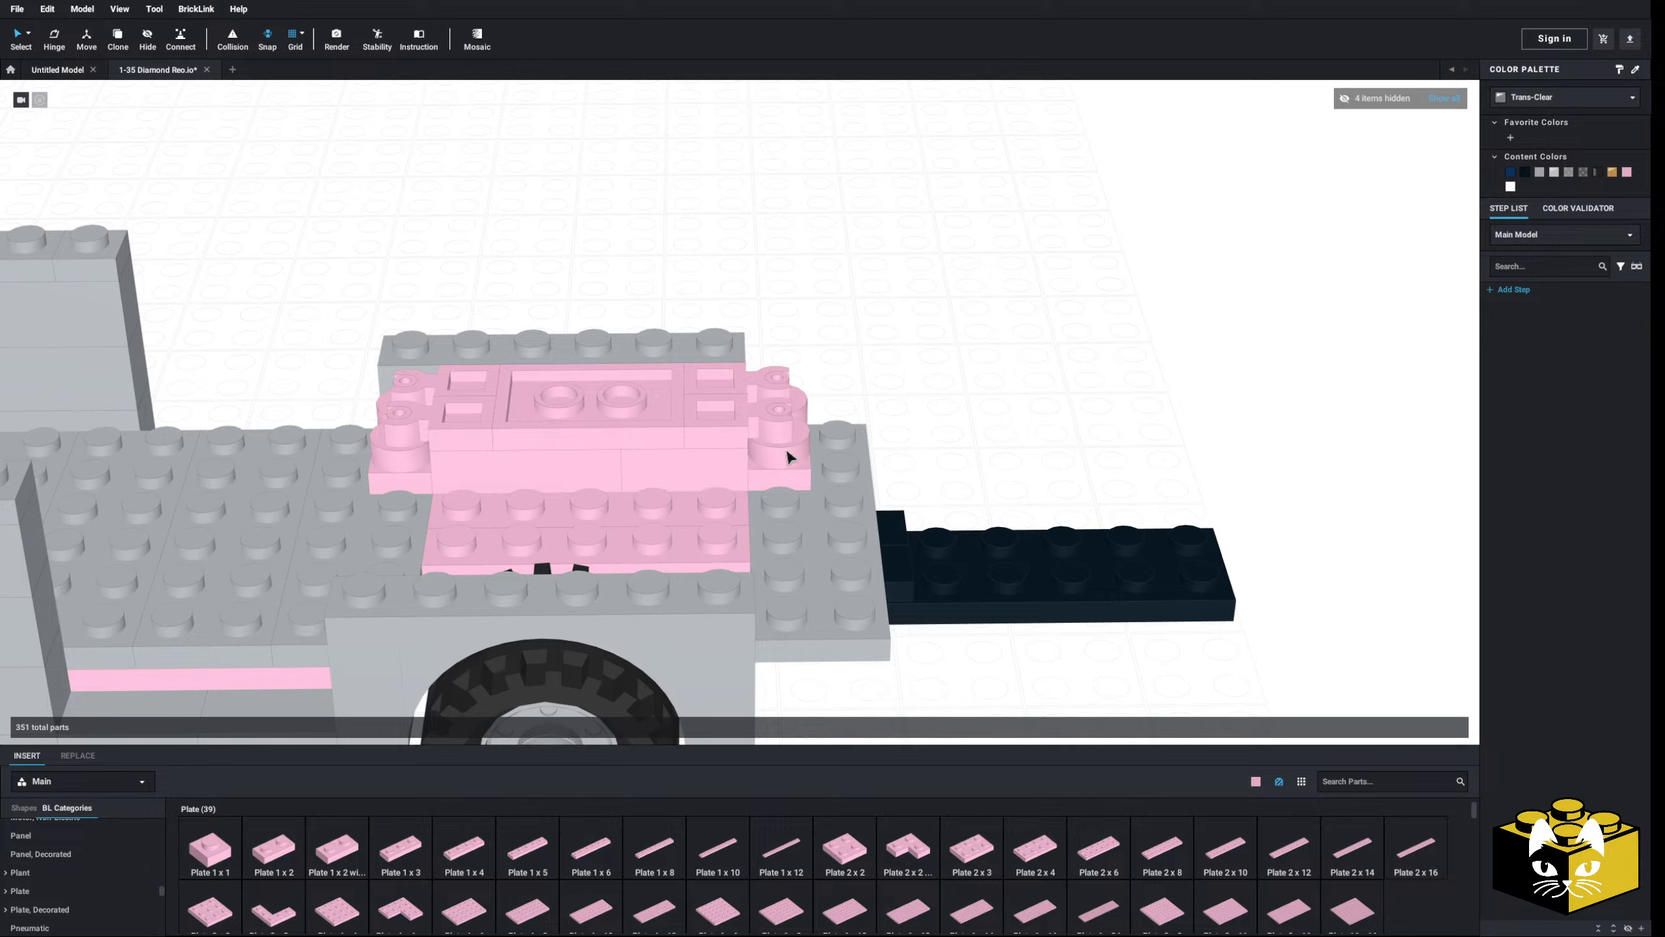
right_click_drag(792, 451, 754, 434)
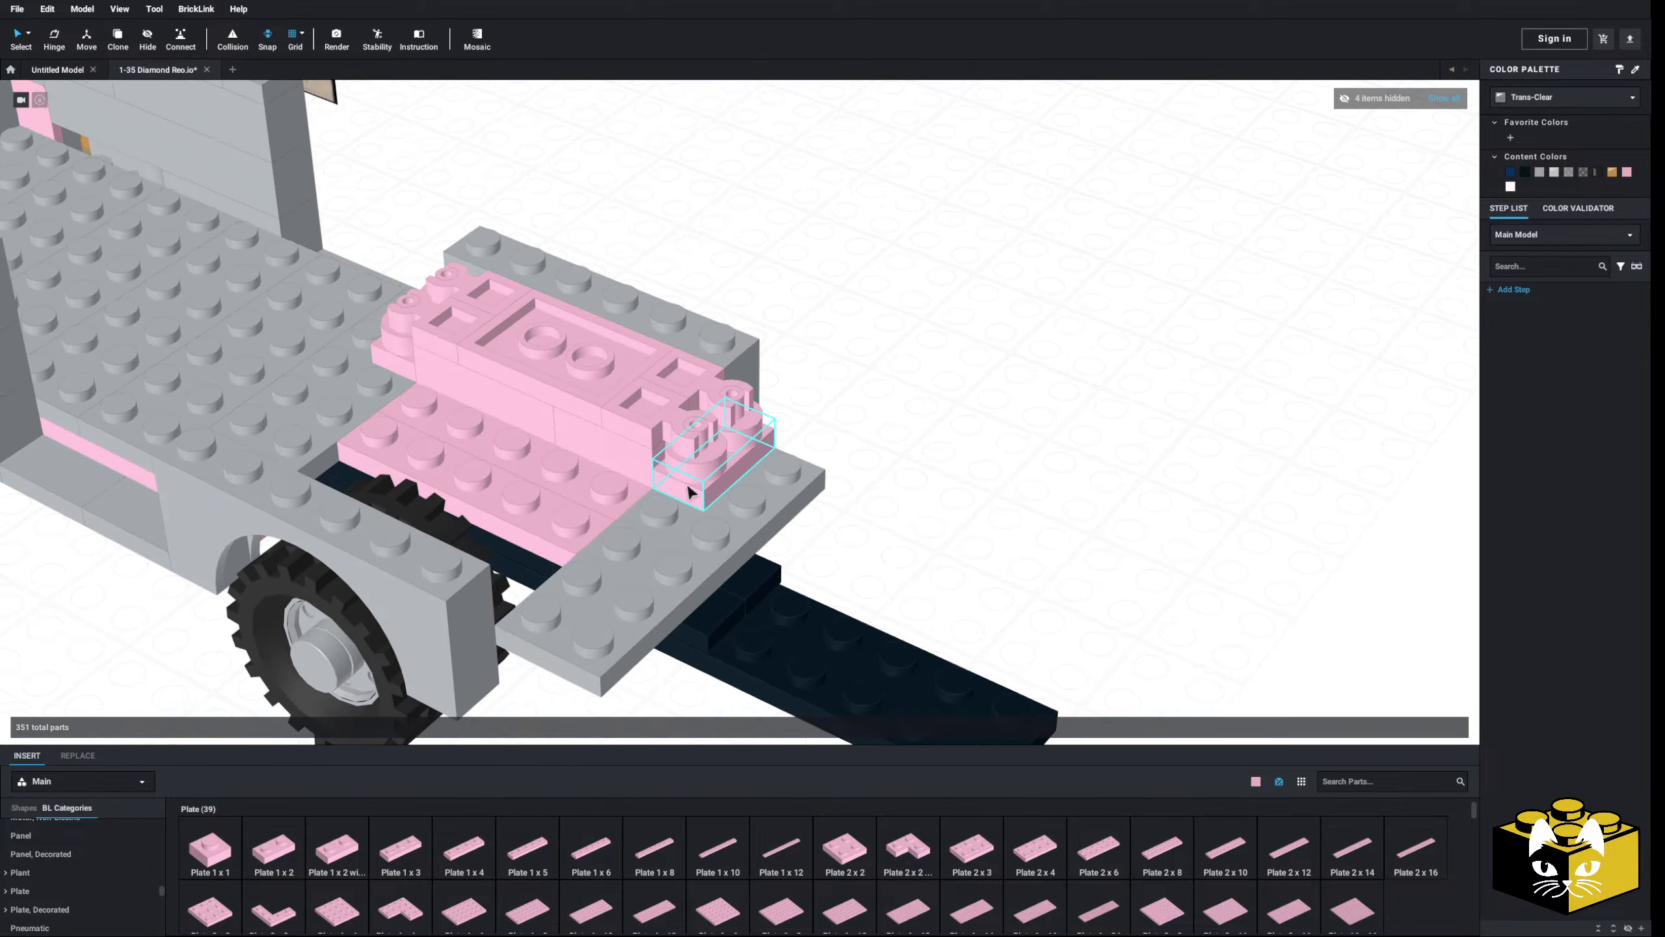
left_click(759, 428)
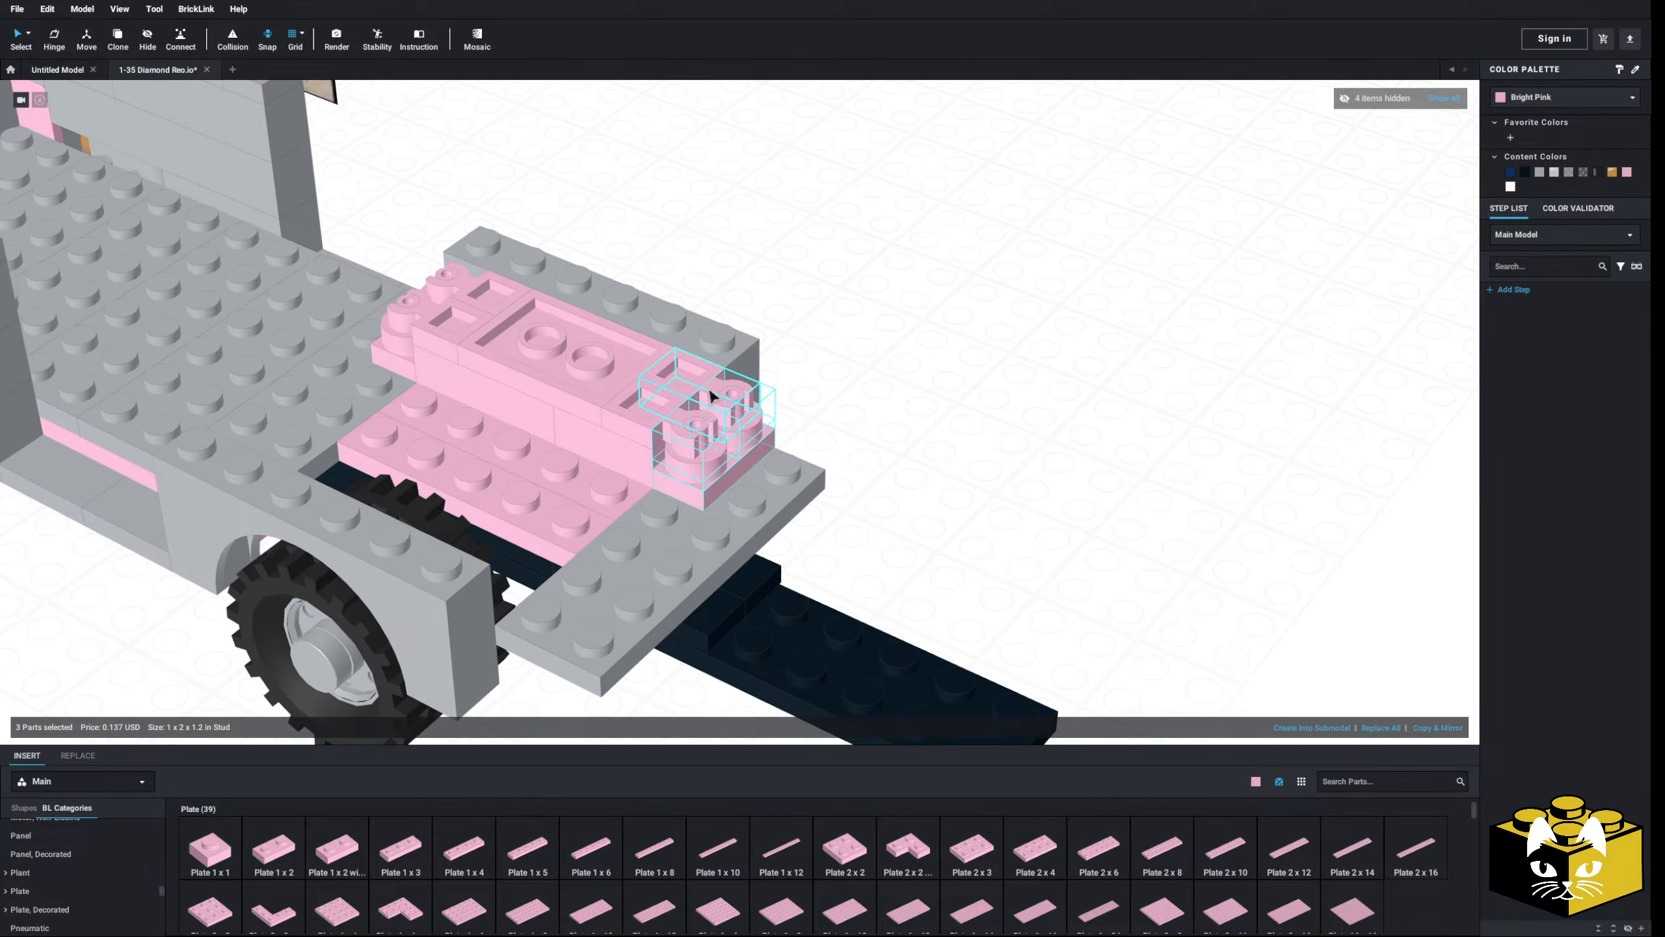
left_click(588, 377, "shift")
left_click(509, 401, "shift")
left_click(464, 327, "shift")
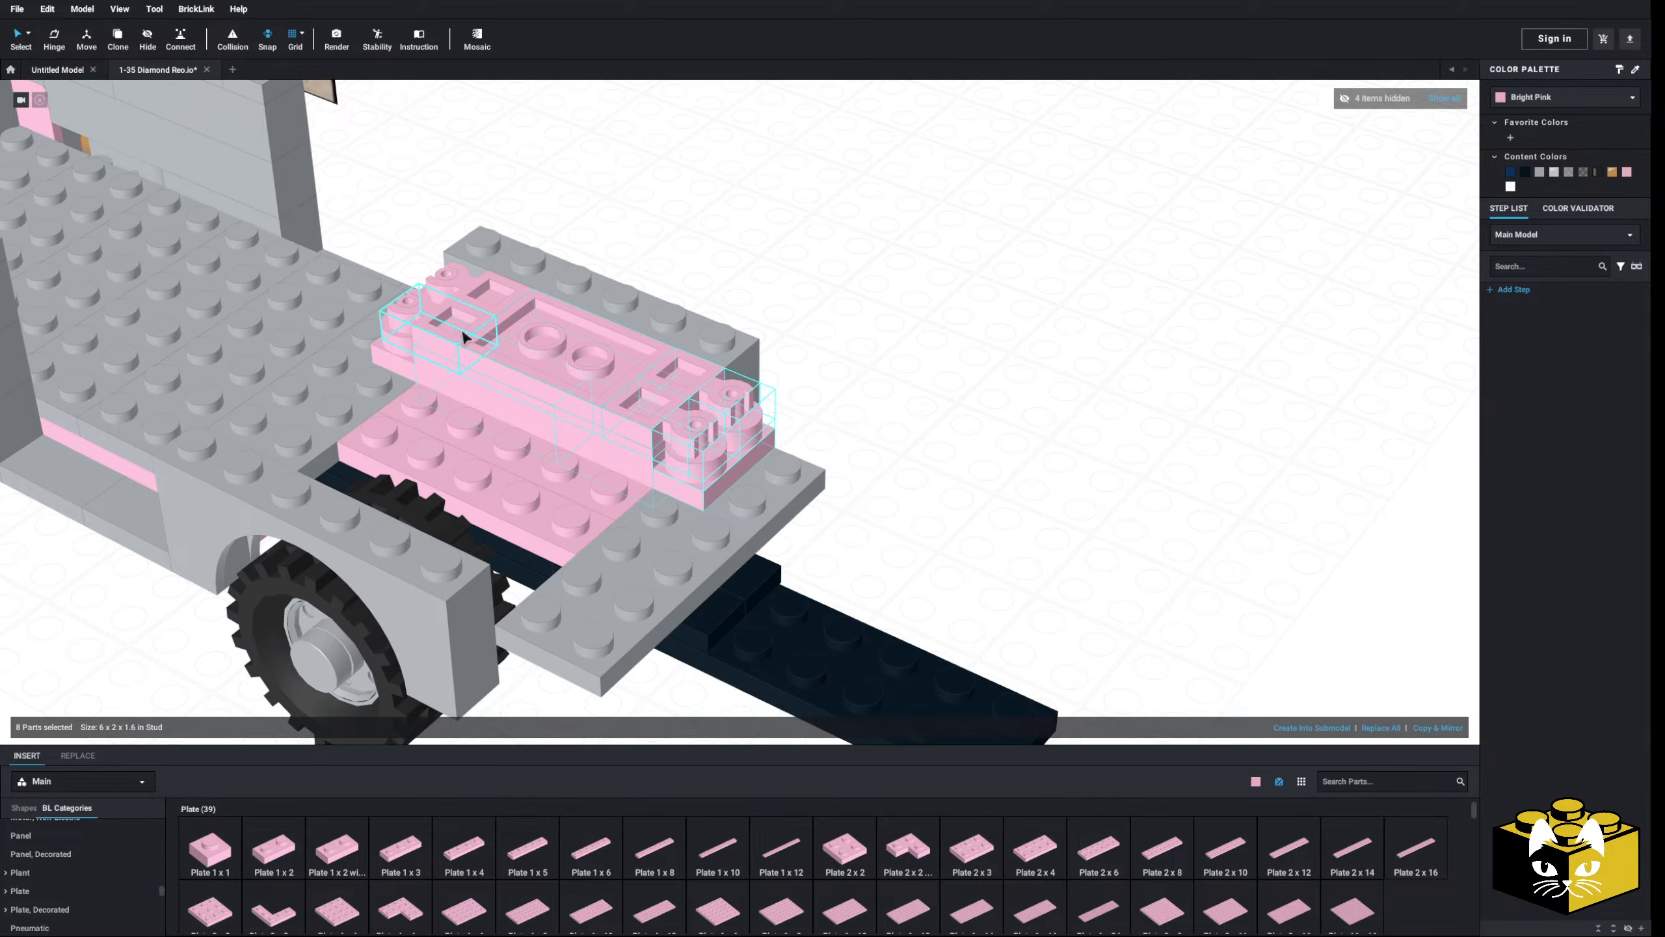
left_click(438, 300, "shift")
right_click_drag(436, 298, 500, 296)
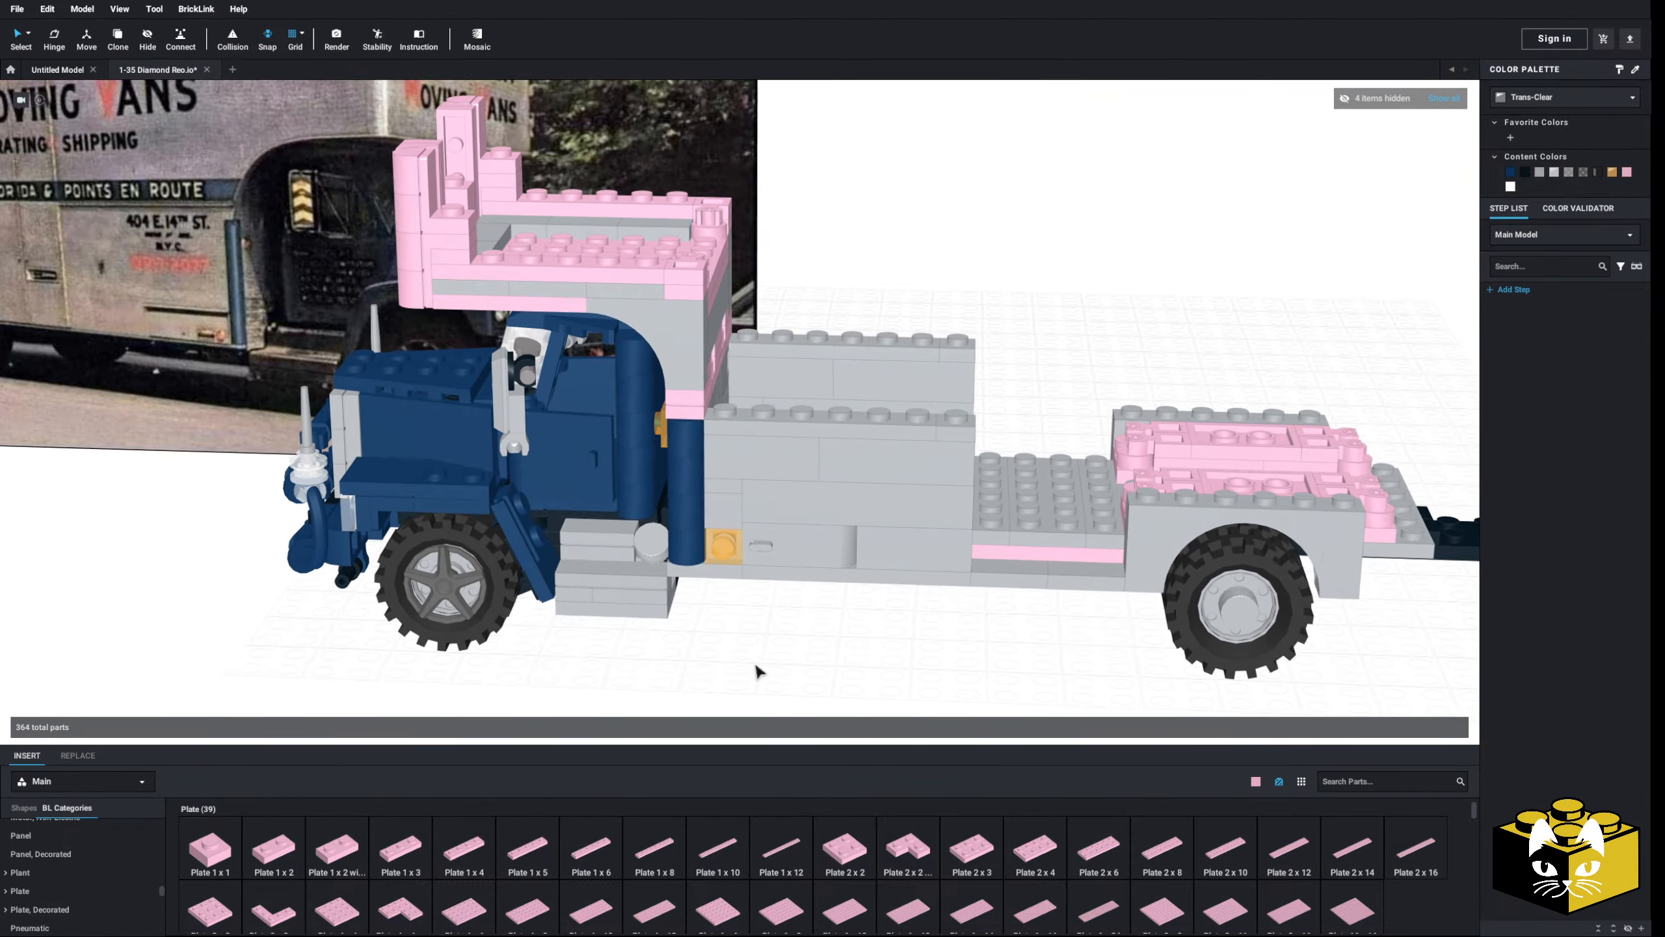
- Examine the bed floor, side walls and both pink assemblies over the rear wheels
right_click_drag(756, 665, 601, 663)
middle_click_drag(601, 663, 515, 569)
right_click_drag(515, 568, 515, 565)
middle_click_drag(515, 565, 518, 593)
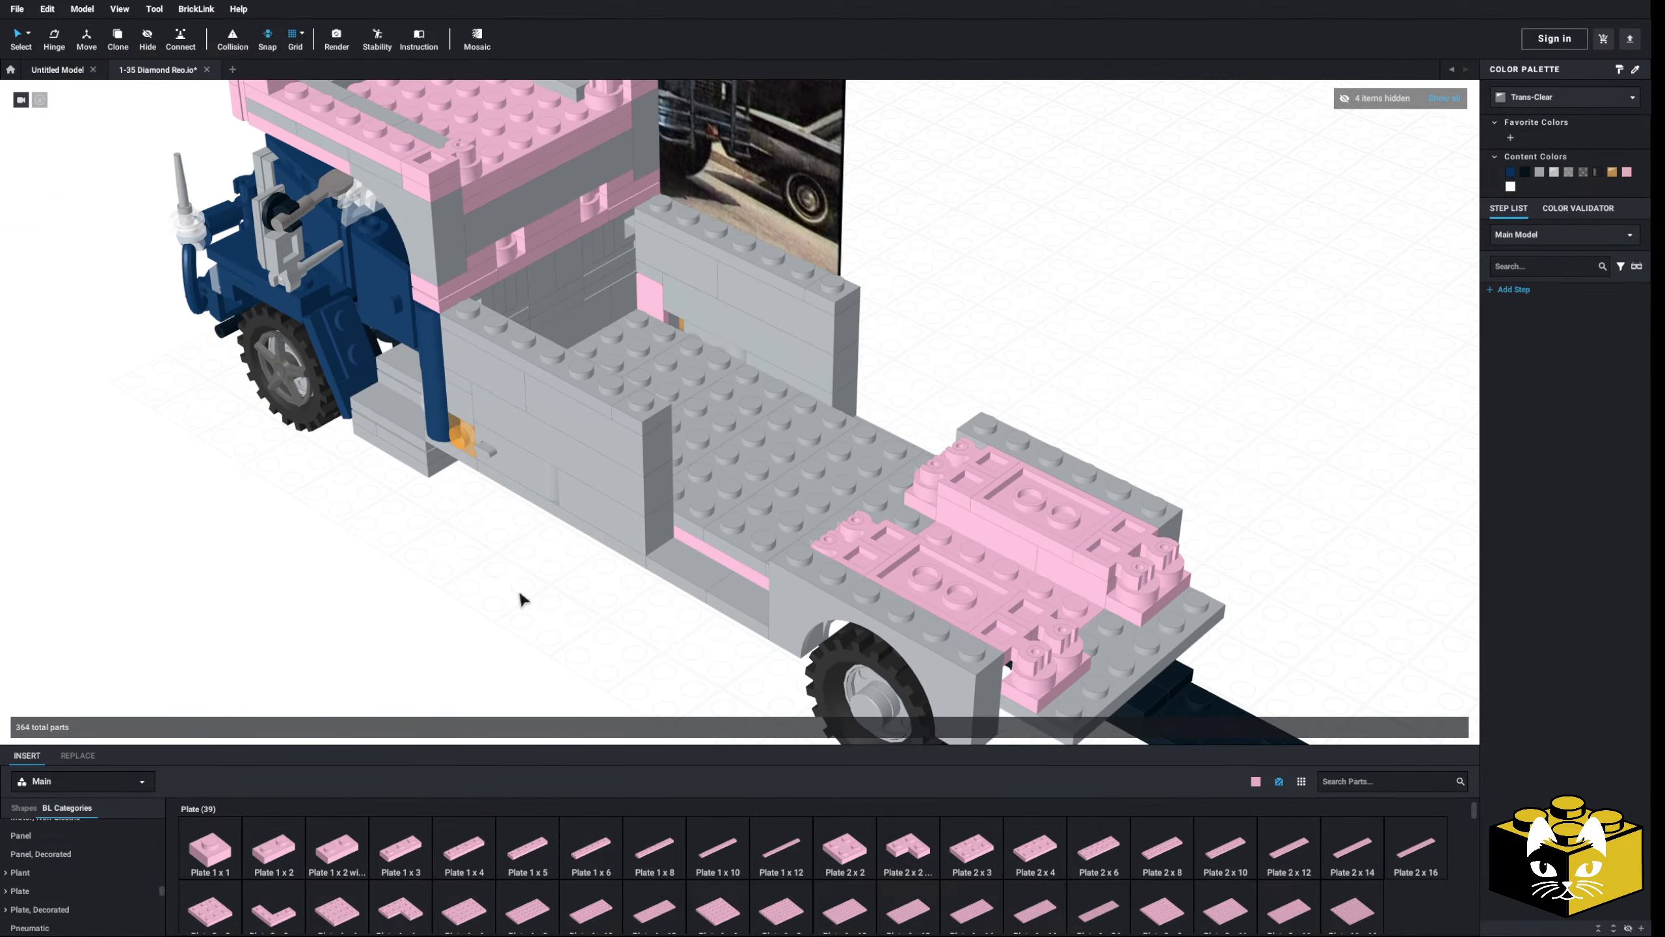
right_click_drag(518, 593, 506, 571)
middle_click_drag(505, 571, 493, 552)
scroll(622, 499, "up", 2)
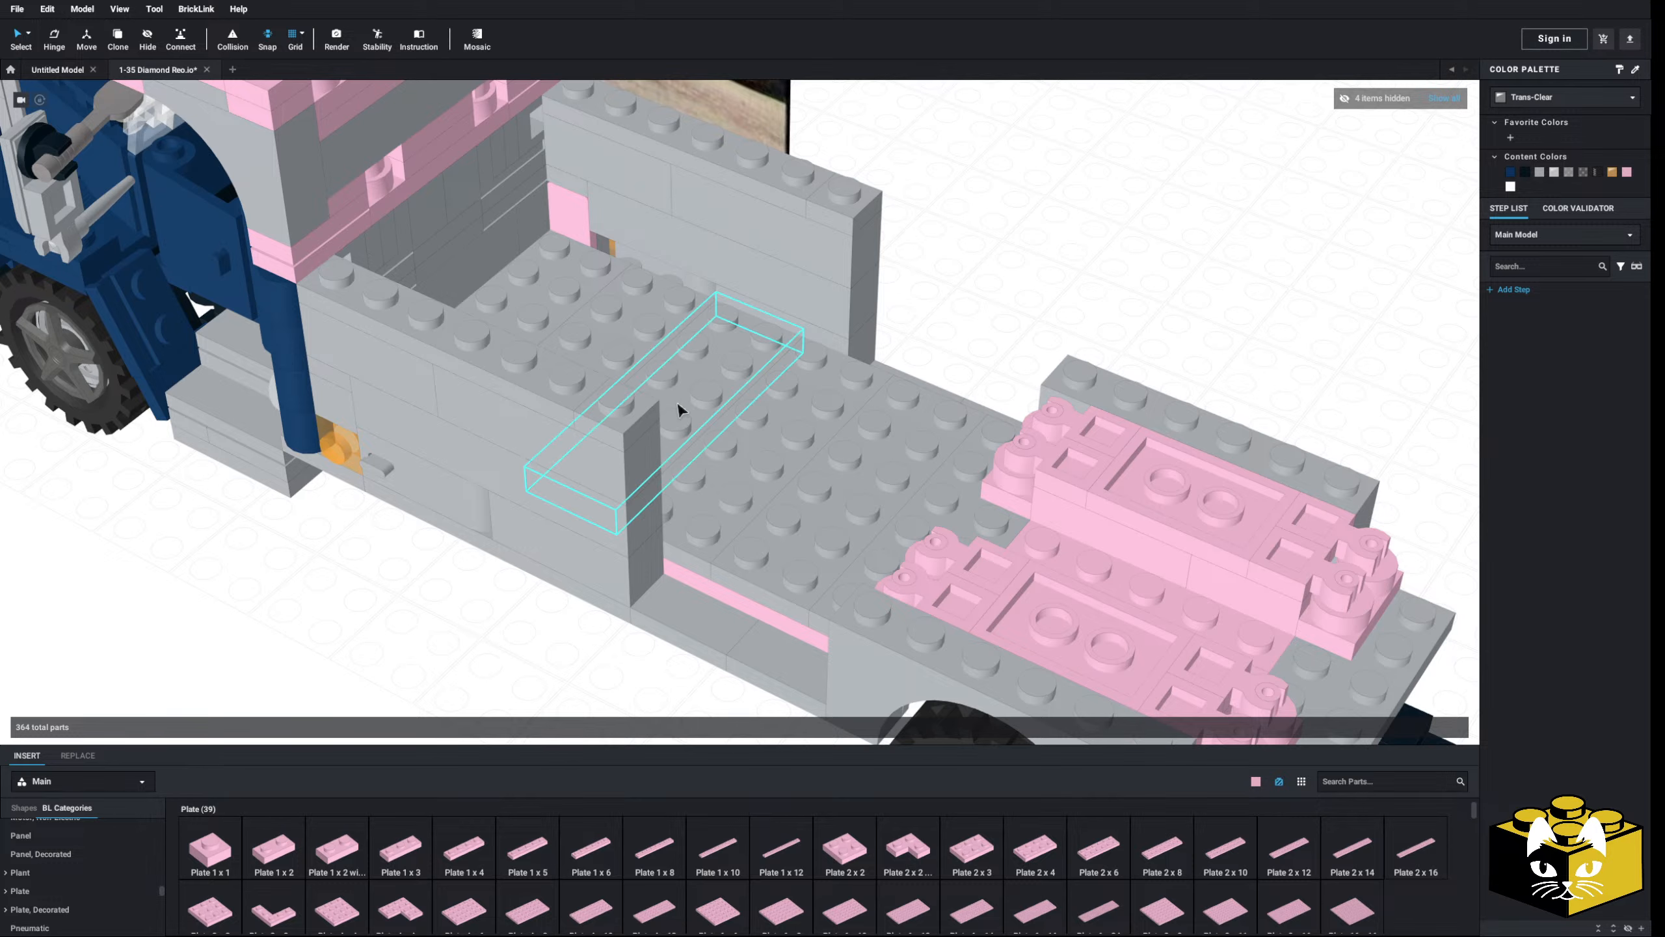
scroll(630, 422, "up", 3)
middle_click_drag(486, 612, 465, 615)
right_click_drag(494, 583, 475, 607)
middle_click_drag(474, 607, 476, 556)
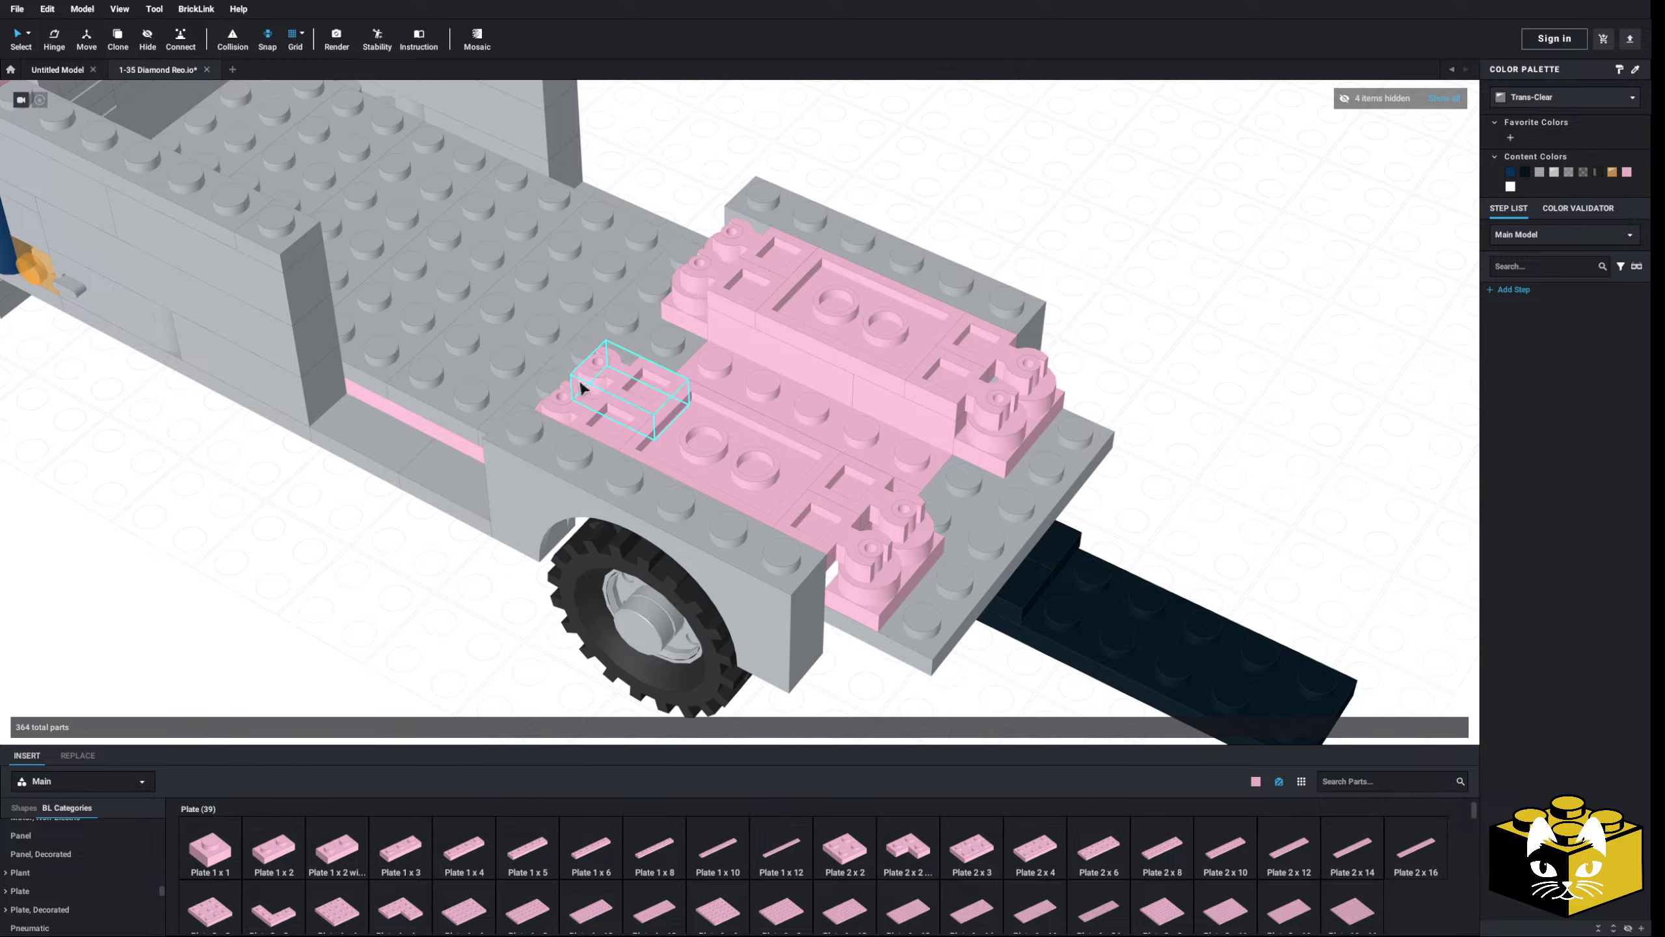
left_click(577, 401)
right_click(595, 412)
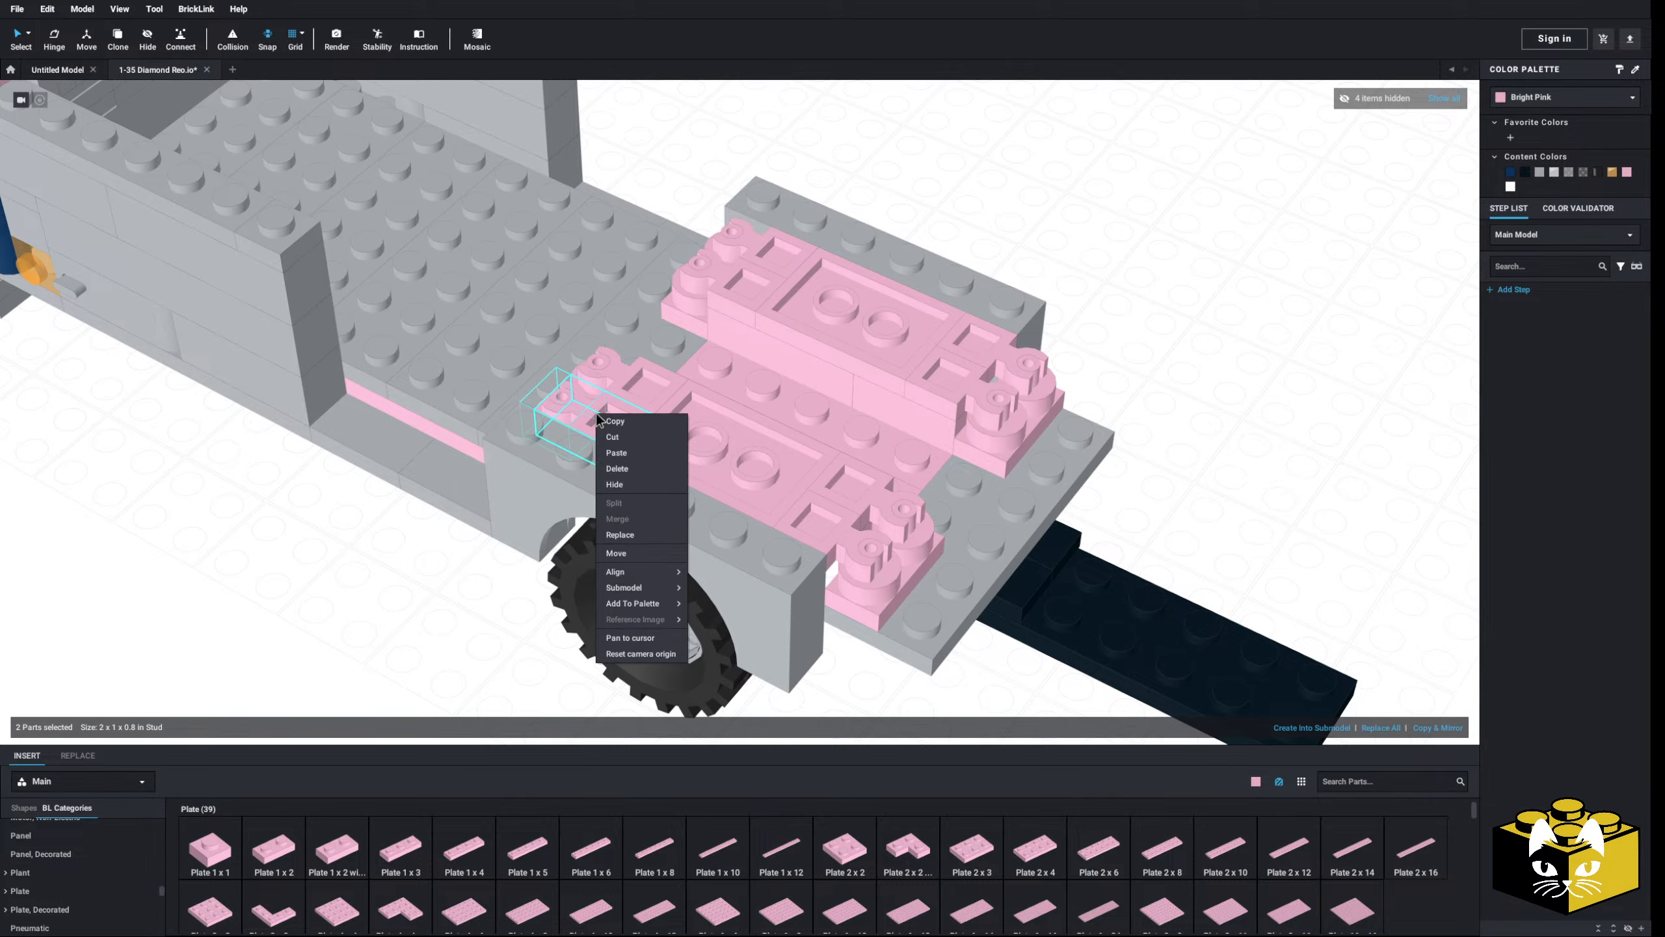
left_click(607, 421)
left_click(427, 563)
mouse_move(427, 563)
right_mouse_down()
mouse_move(451, 550)
mouse_move(422, 572)
right_mouse_up()
middle_click_drag(422, 572, 412, 590)
right_click_drag(602, 453, 435, 597)
right_click_drag(820, 630, 718, 613)
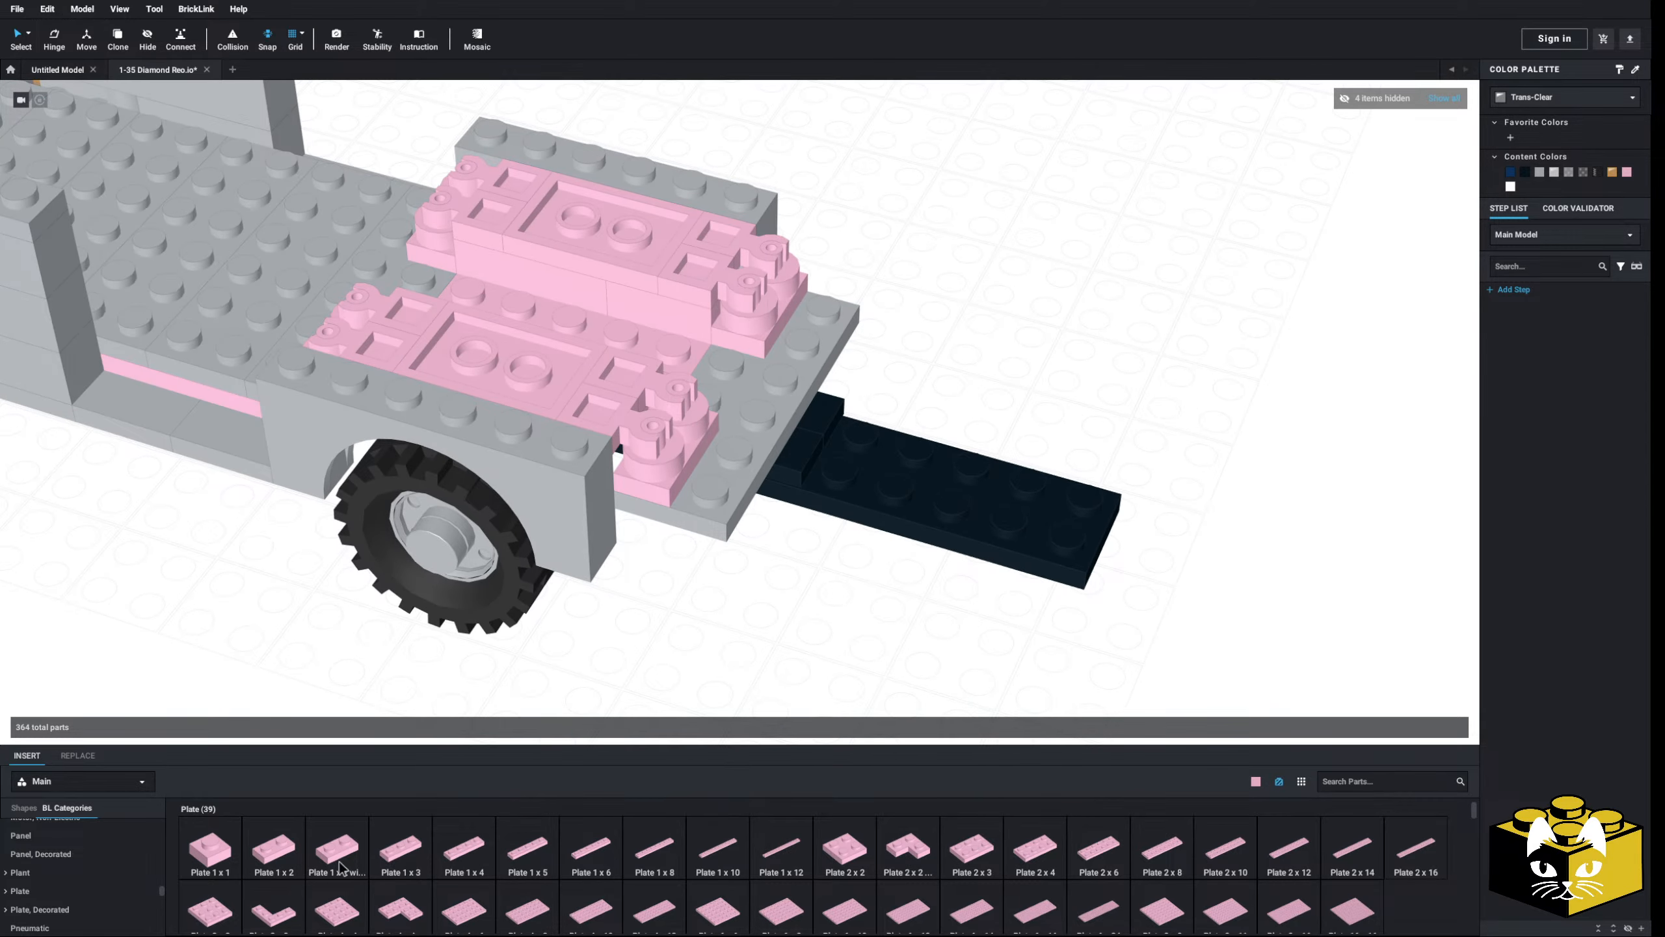
- Build a rear side rail behind the near wheel arch from a pink 1 x 5 plate over 2 x 3 and 2 x 2 plates
scroll(419, 648, "down", 3)
scroll(460, 633, "up", 5)
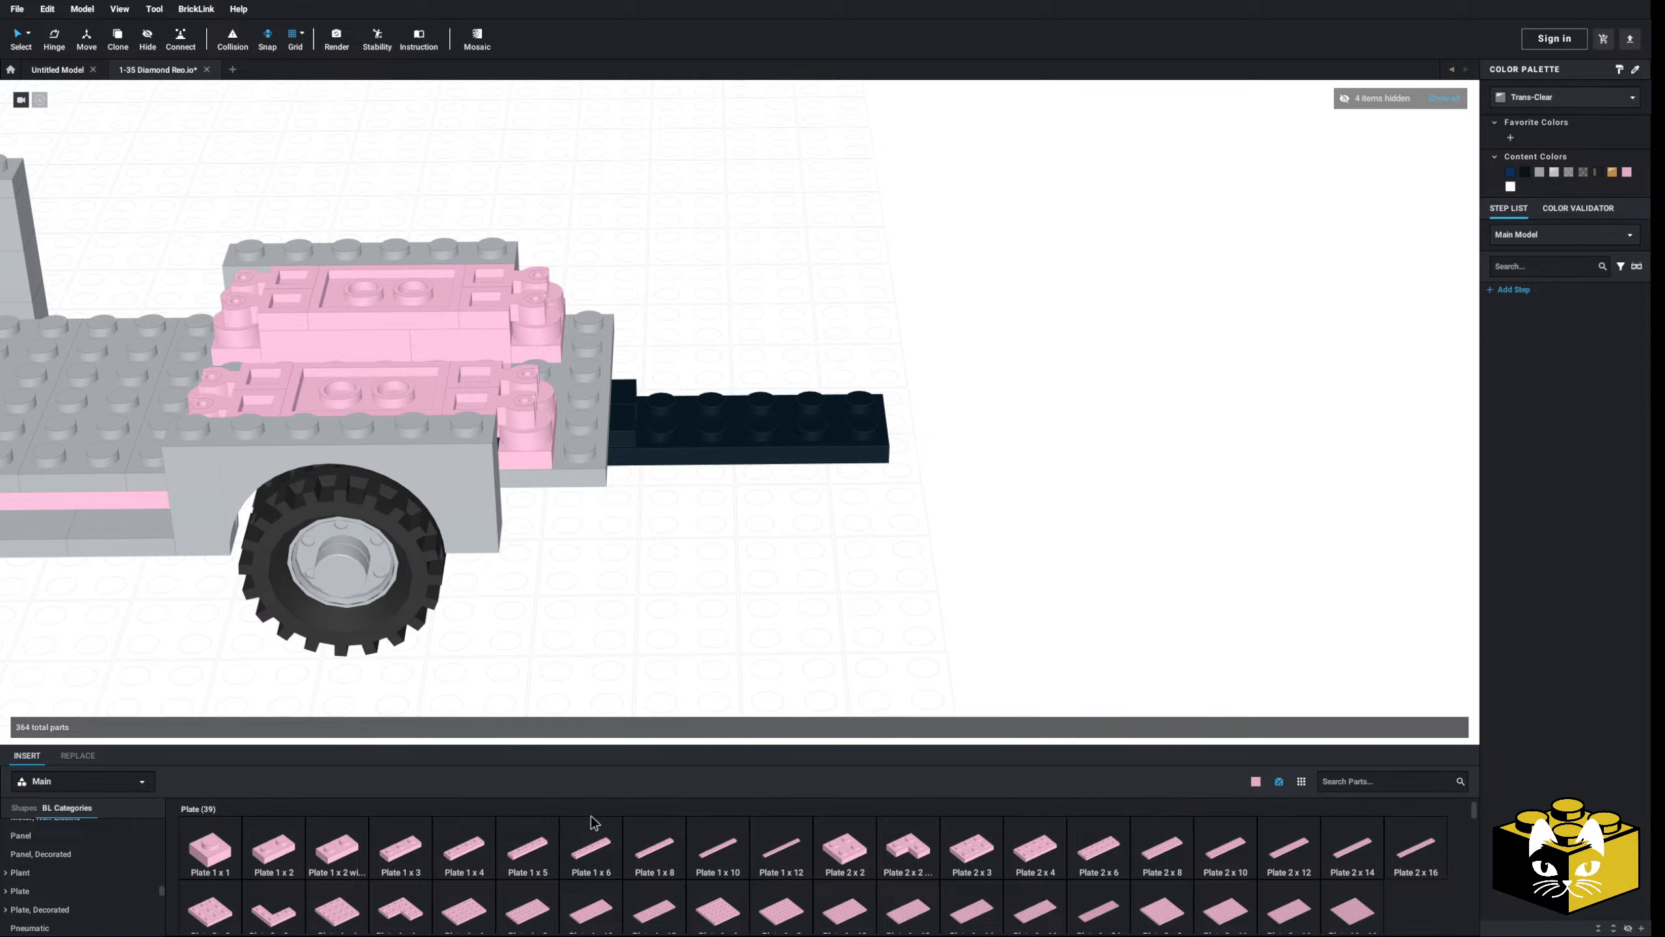
left_click(534, 853)
left_click(646, 483)
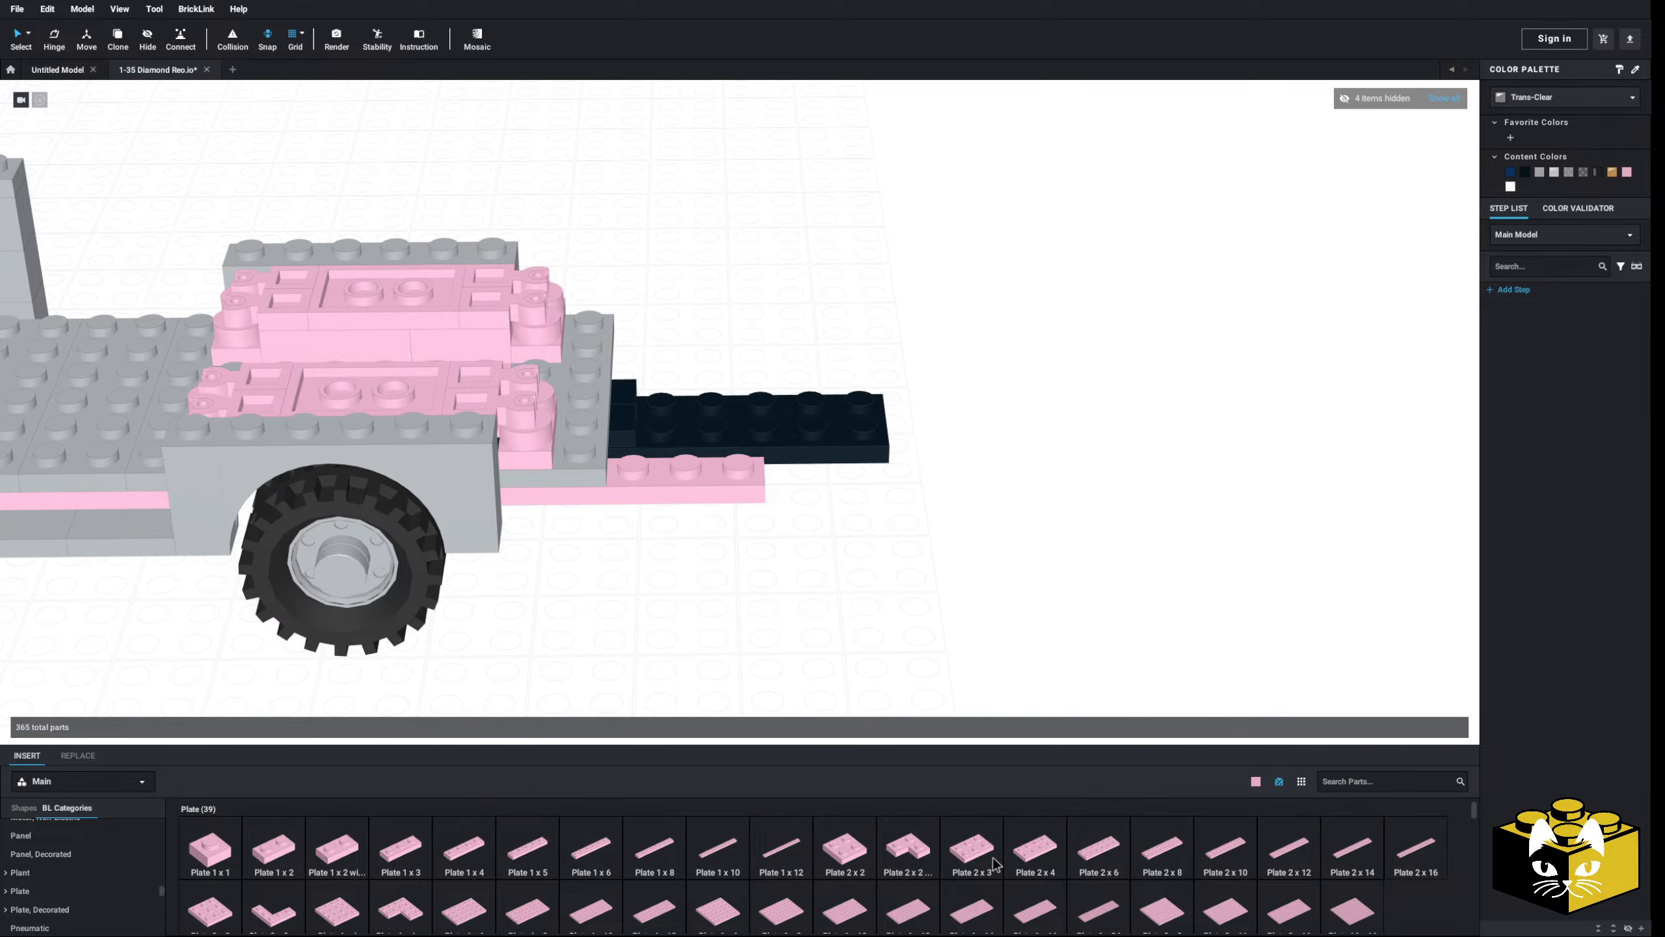
left_click(972, 850)
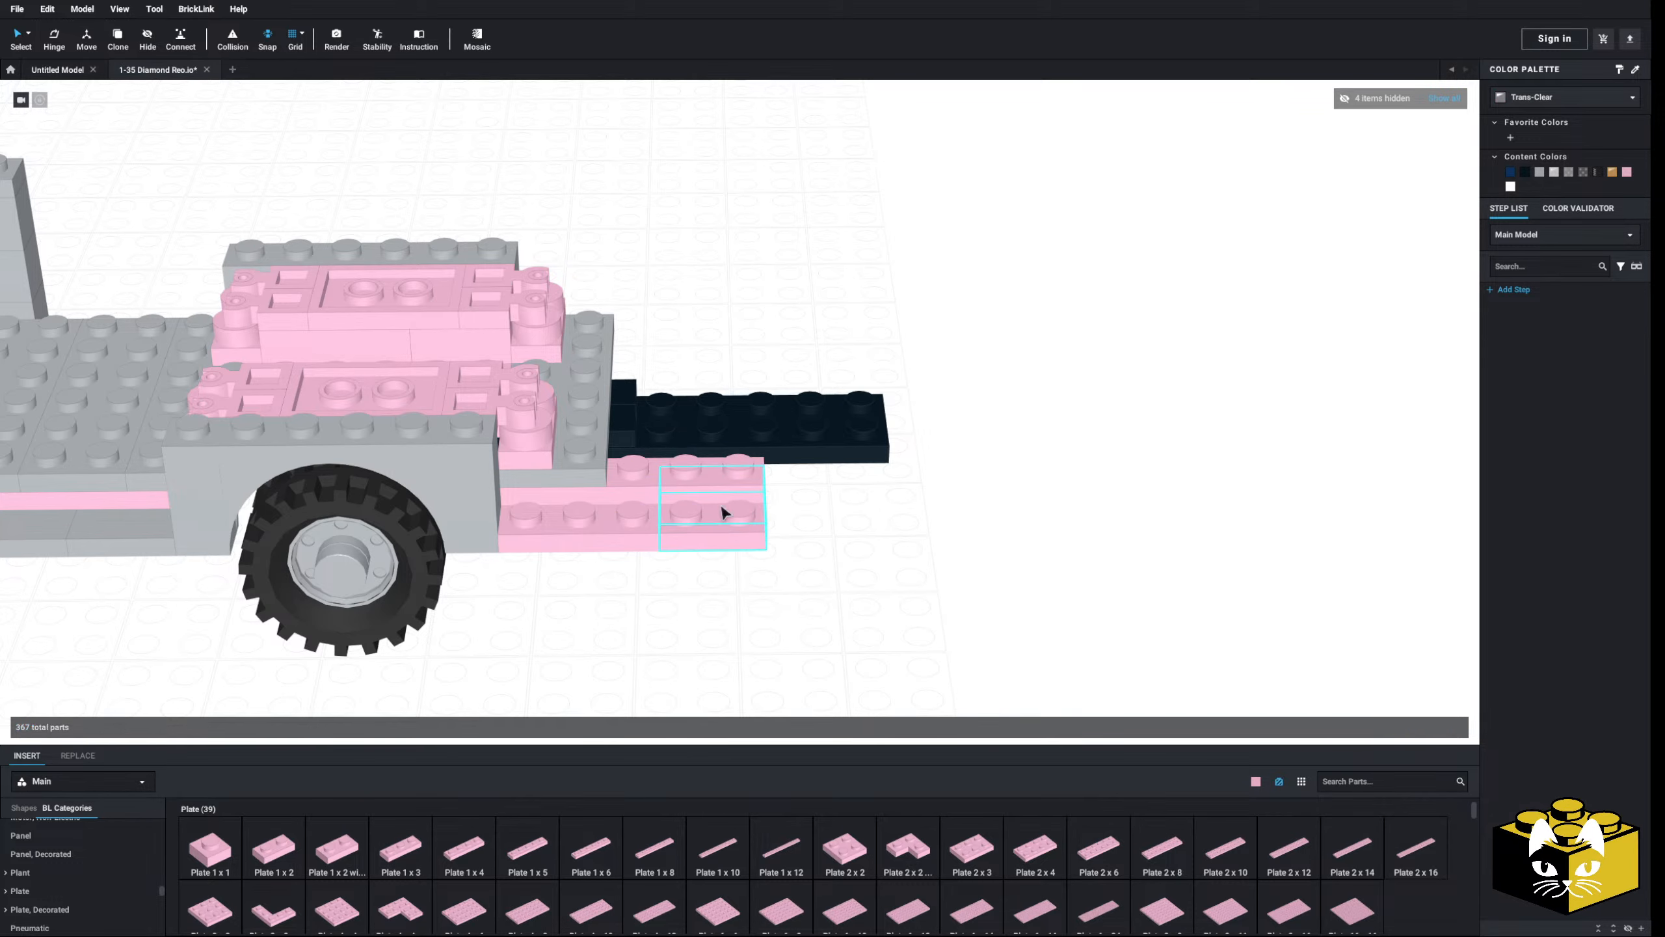
left_click(725, 509)
- Delete the long dark plate projecting from the chassis behind the bed
right_click_drag(840, 575, 886, 558)
left_click(773, 525)
key("Delete")
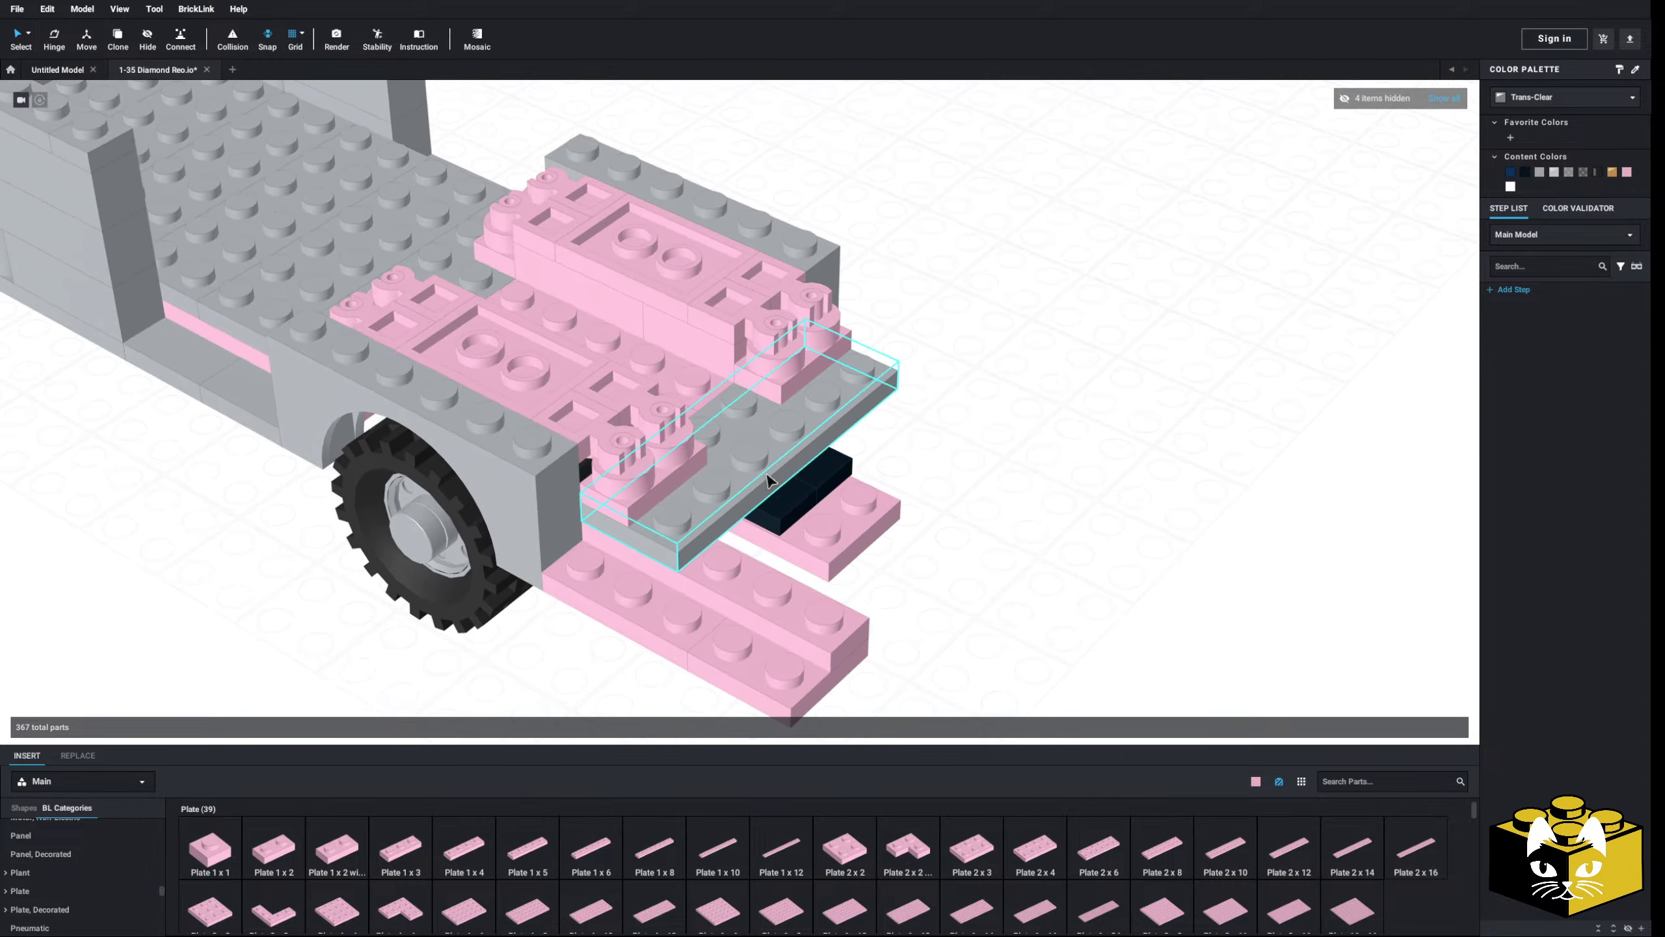
- Place a modified plate at the rear end of the dark chassis beam behind the bed
left_click(803, 498)
left_click(823, 469, "ctrl")
right_click_drag(823, 485, 877, 568)
left_click(1004, 520)
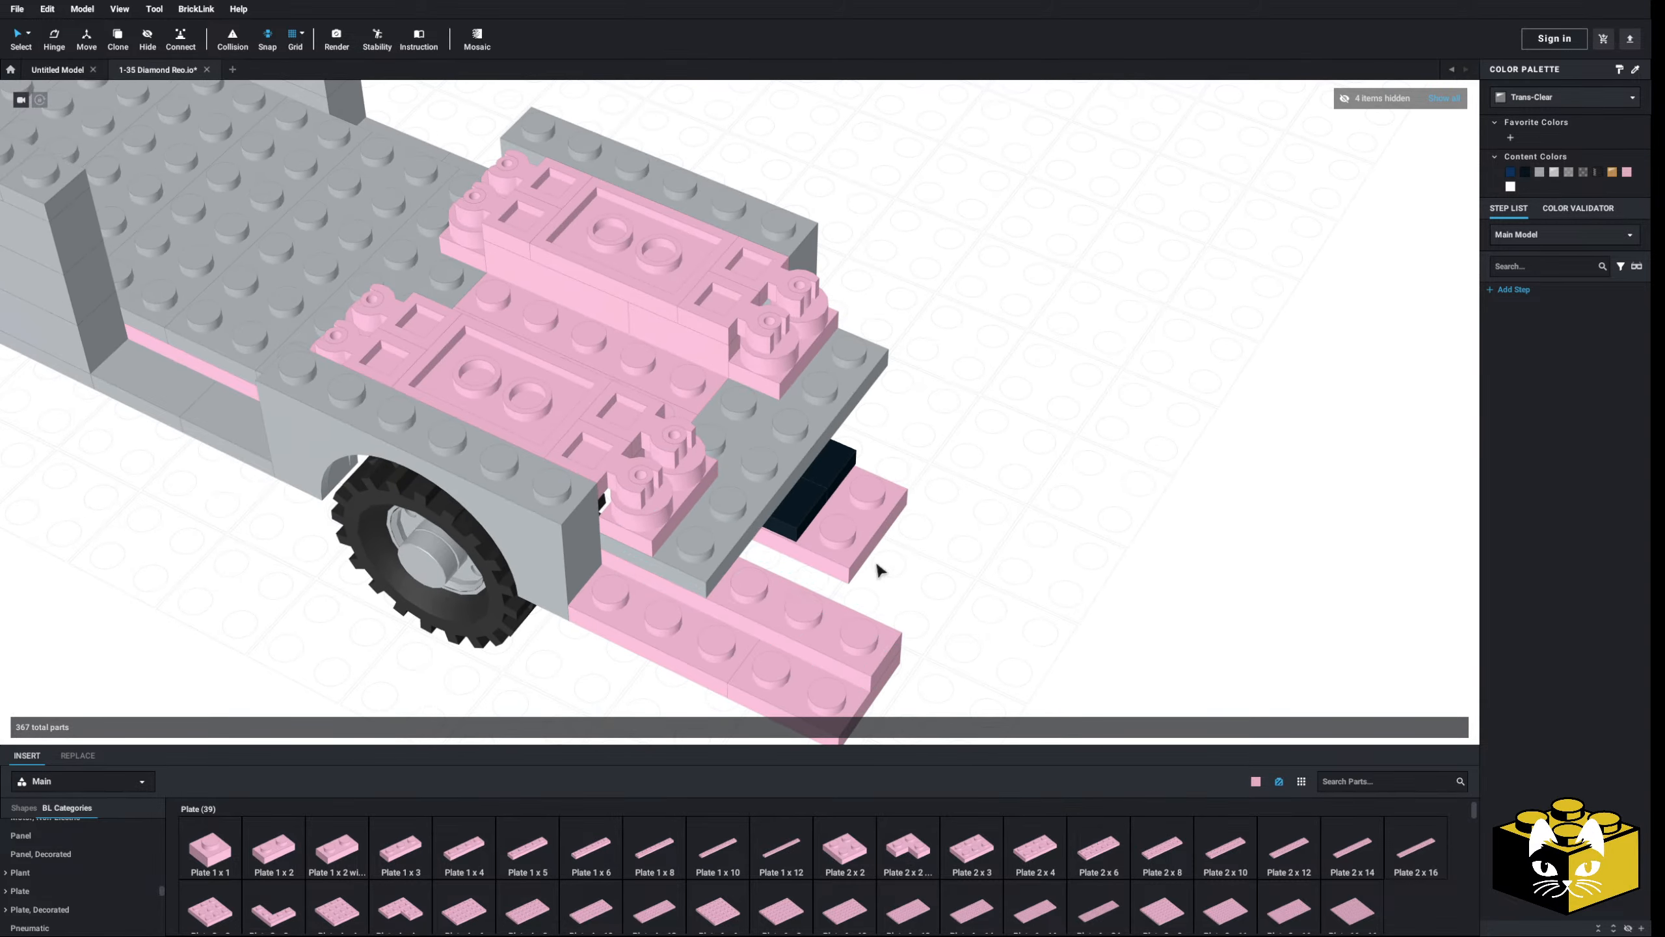
scroll(12, 908, "up", 1)
left_click(7, 929)
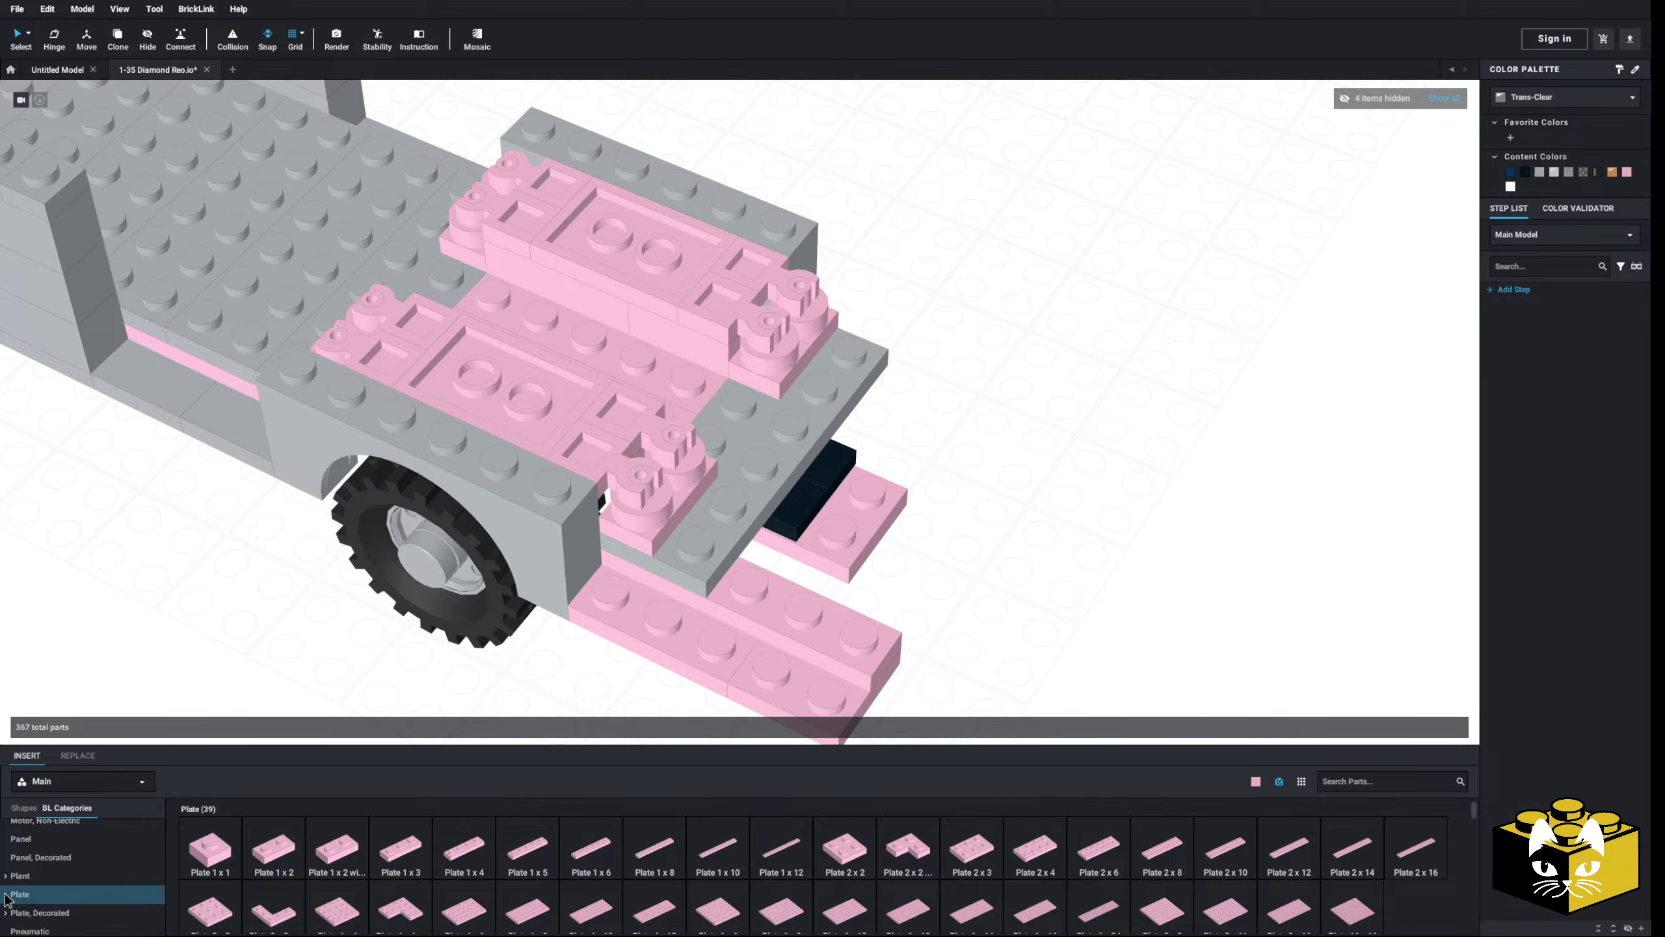
left_click(43, 892)
left_click(982, 857)
left_click(839, 528)
- Copy and mirror the three-plate pink rear rail and place it behind the opposite wheel arch
right_click_drag(984, 591, 1056, 640)
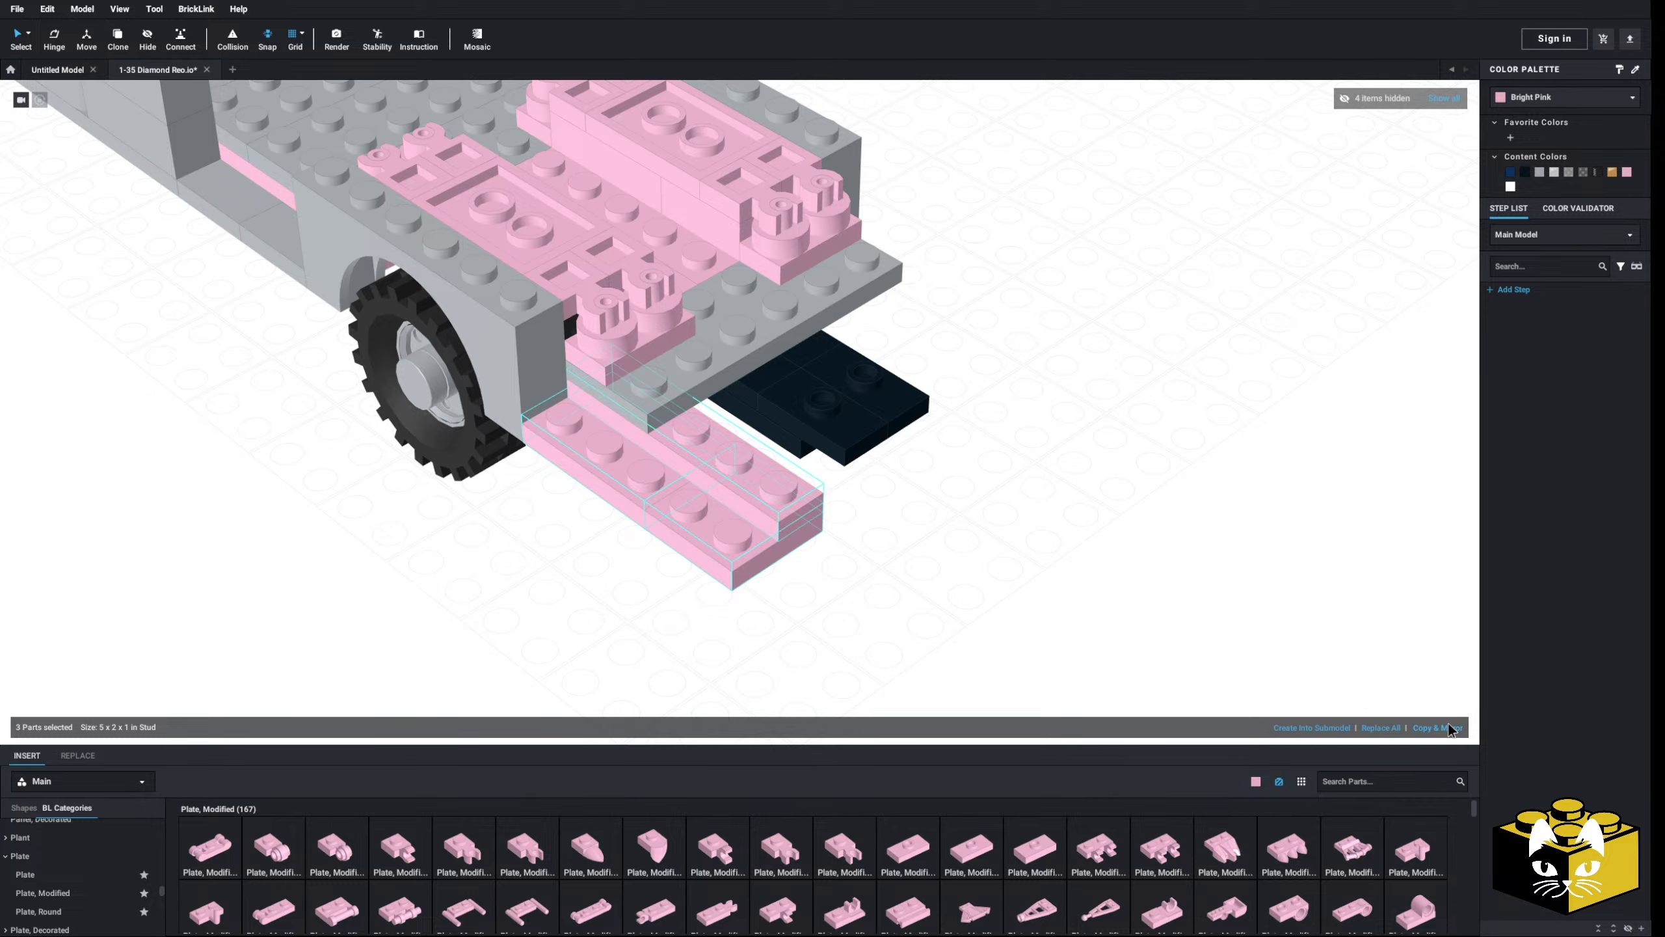
left_click(1437, 726)
right_click_drag(1075, 473, 949, 470)
left_click(948, 471)
left_click(796, 644)
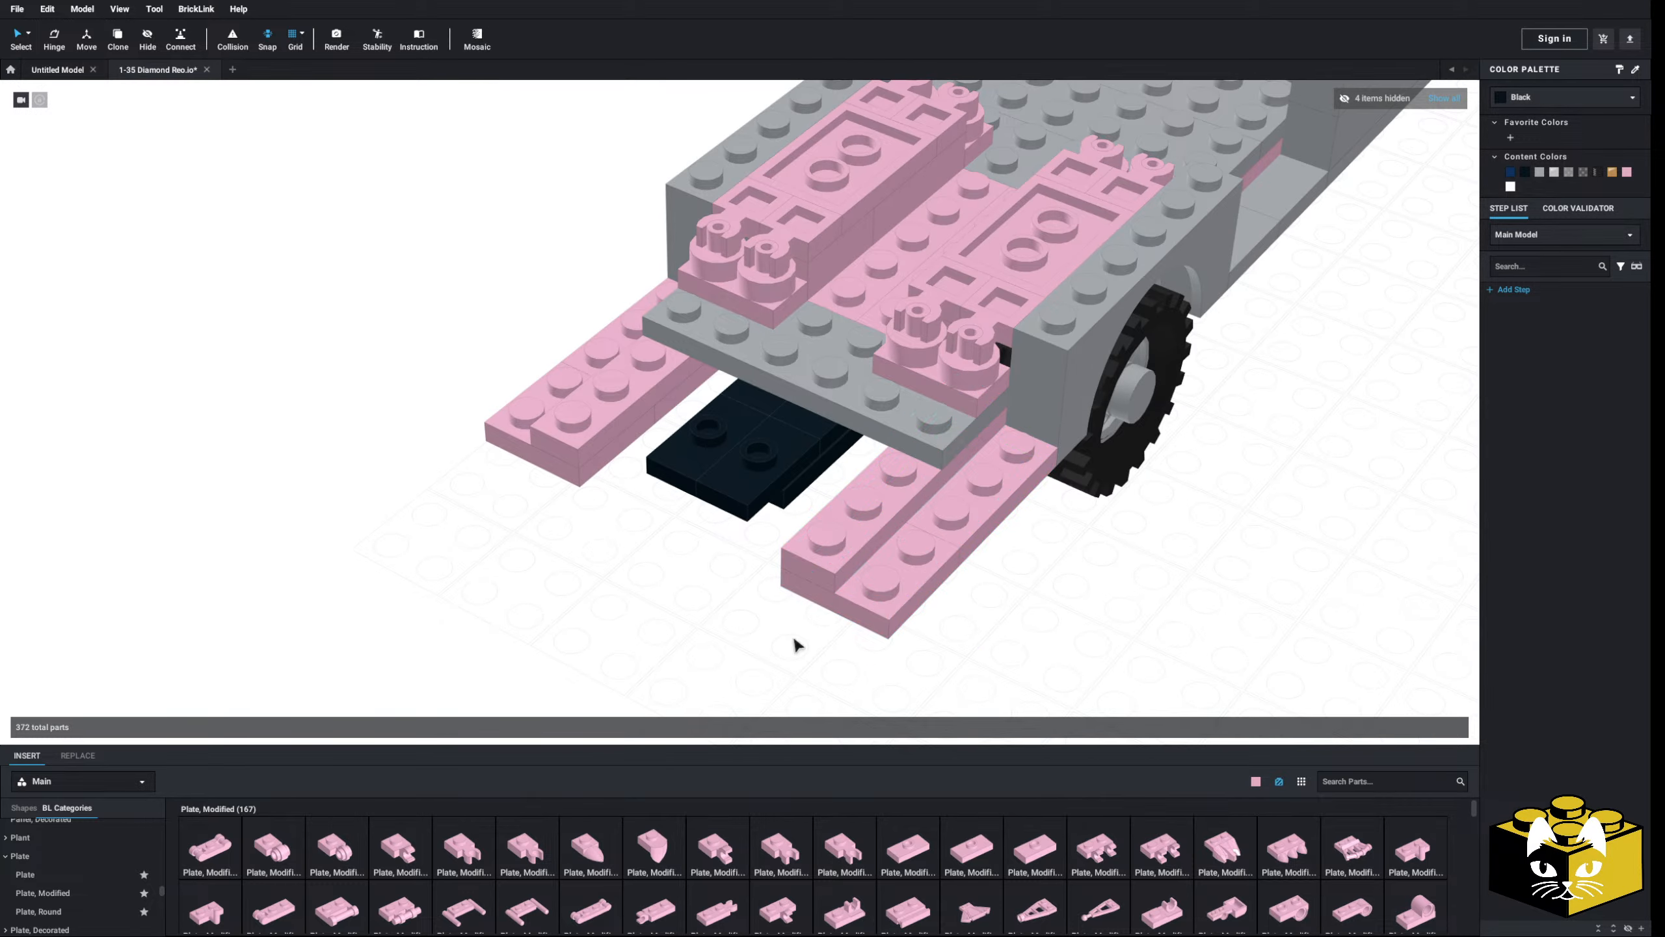
- Examine the whole truck from the rear, front and side, including the extended rear rails
scroll(763, 620, "down", 3)
right_click_drag(737, 599, 569, 632)
scroll(670, 692, "up", 3)
right_click_drag(557, 689, 669, 673)
middle_click_drag(668, 673, 742, 625)
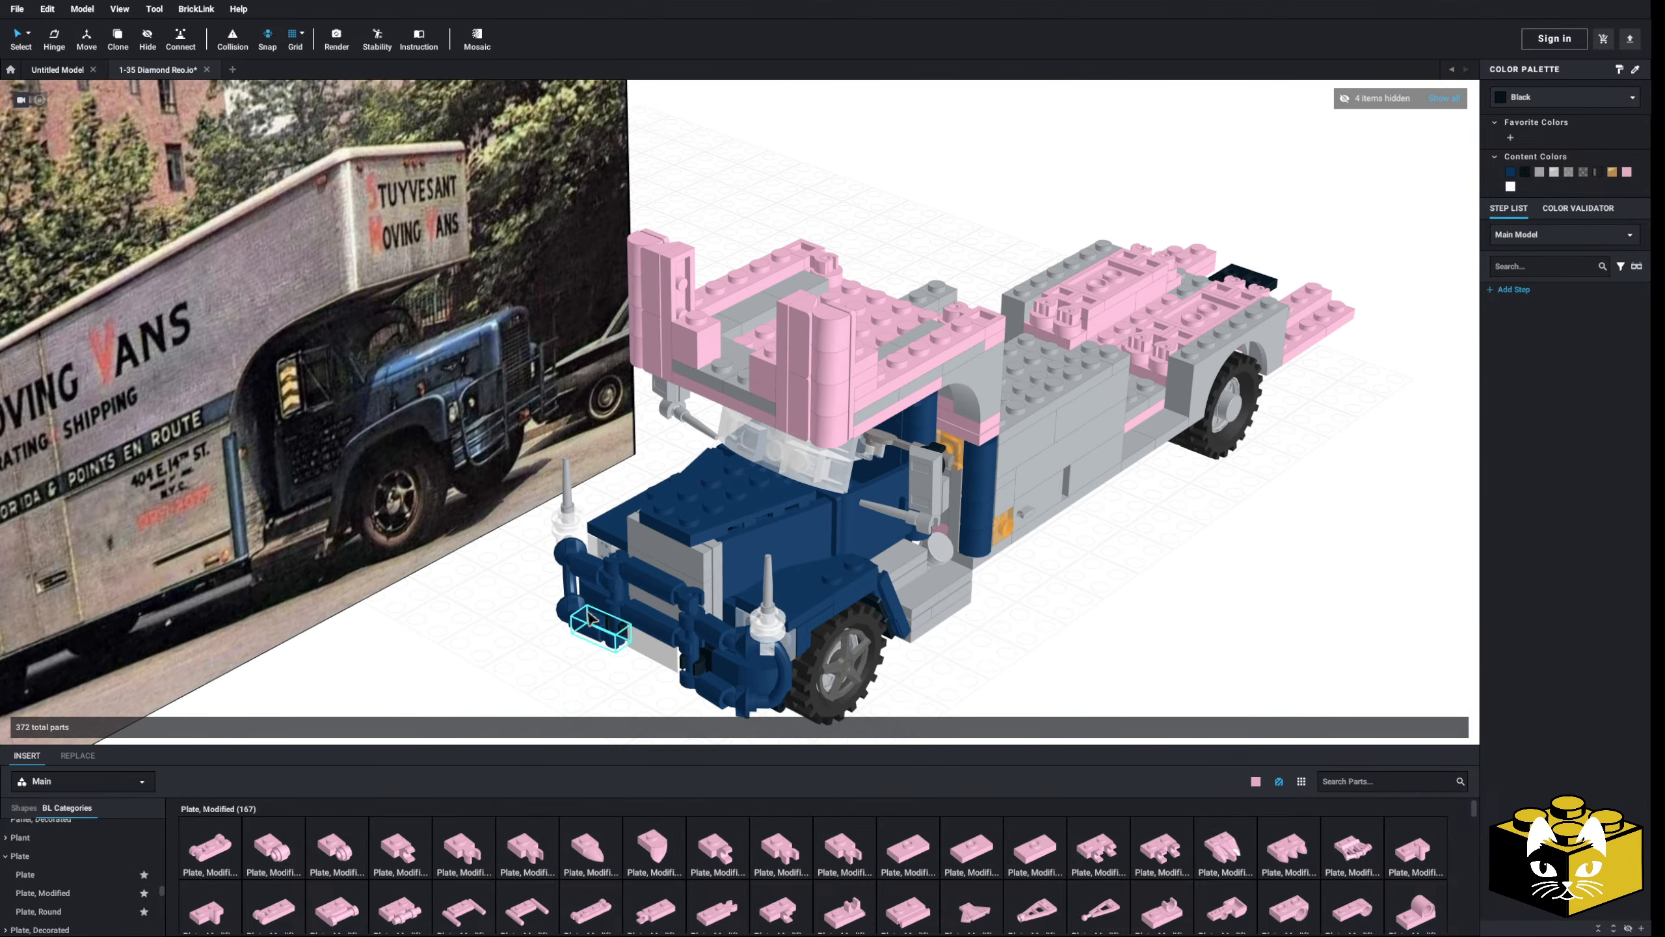
middle_click_drag(555, 619, 566, 655)
scroll(597, 599, "up", 3)
right_click_drag(596, 600, 499, 709)
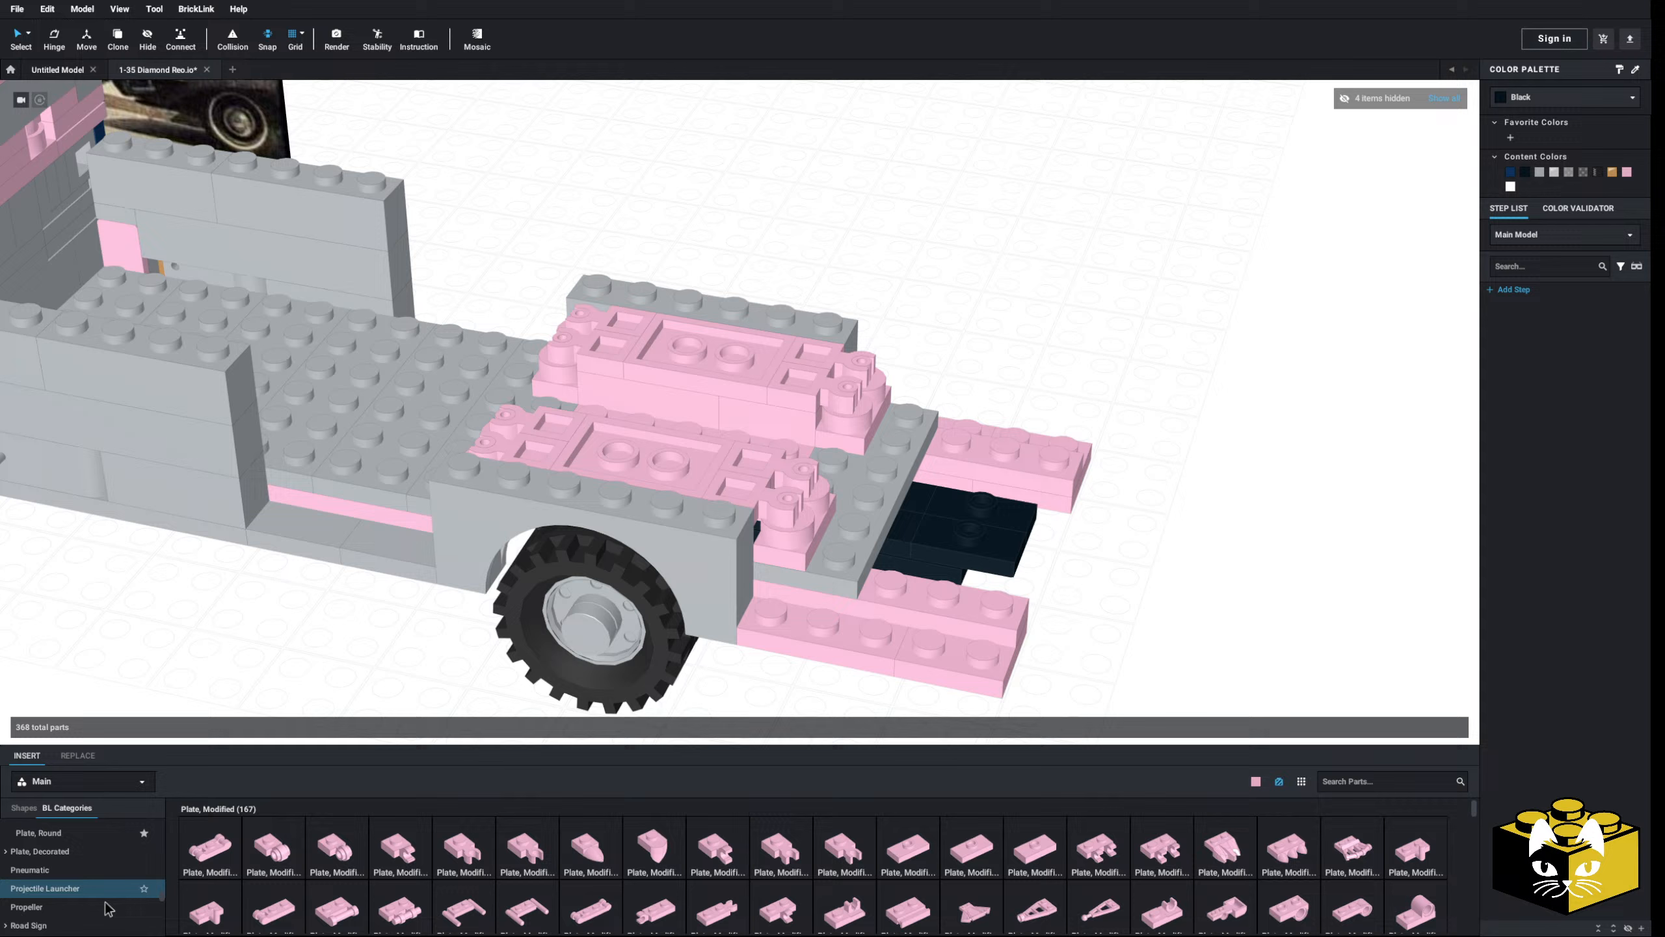
- Place a Brick 1 x 4 and a Brick 1 x 1 end to end on the near pink rear rail behind the wheel arch
scroll(63, 872, "down", 10)
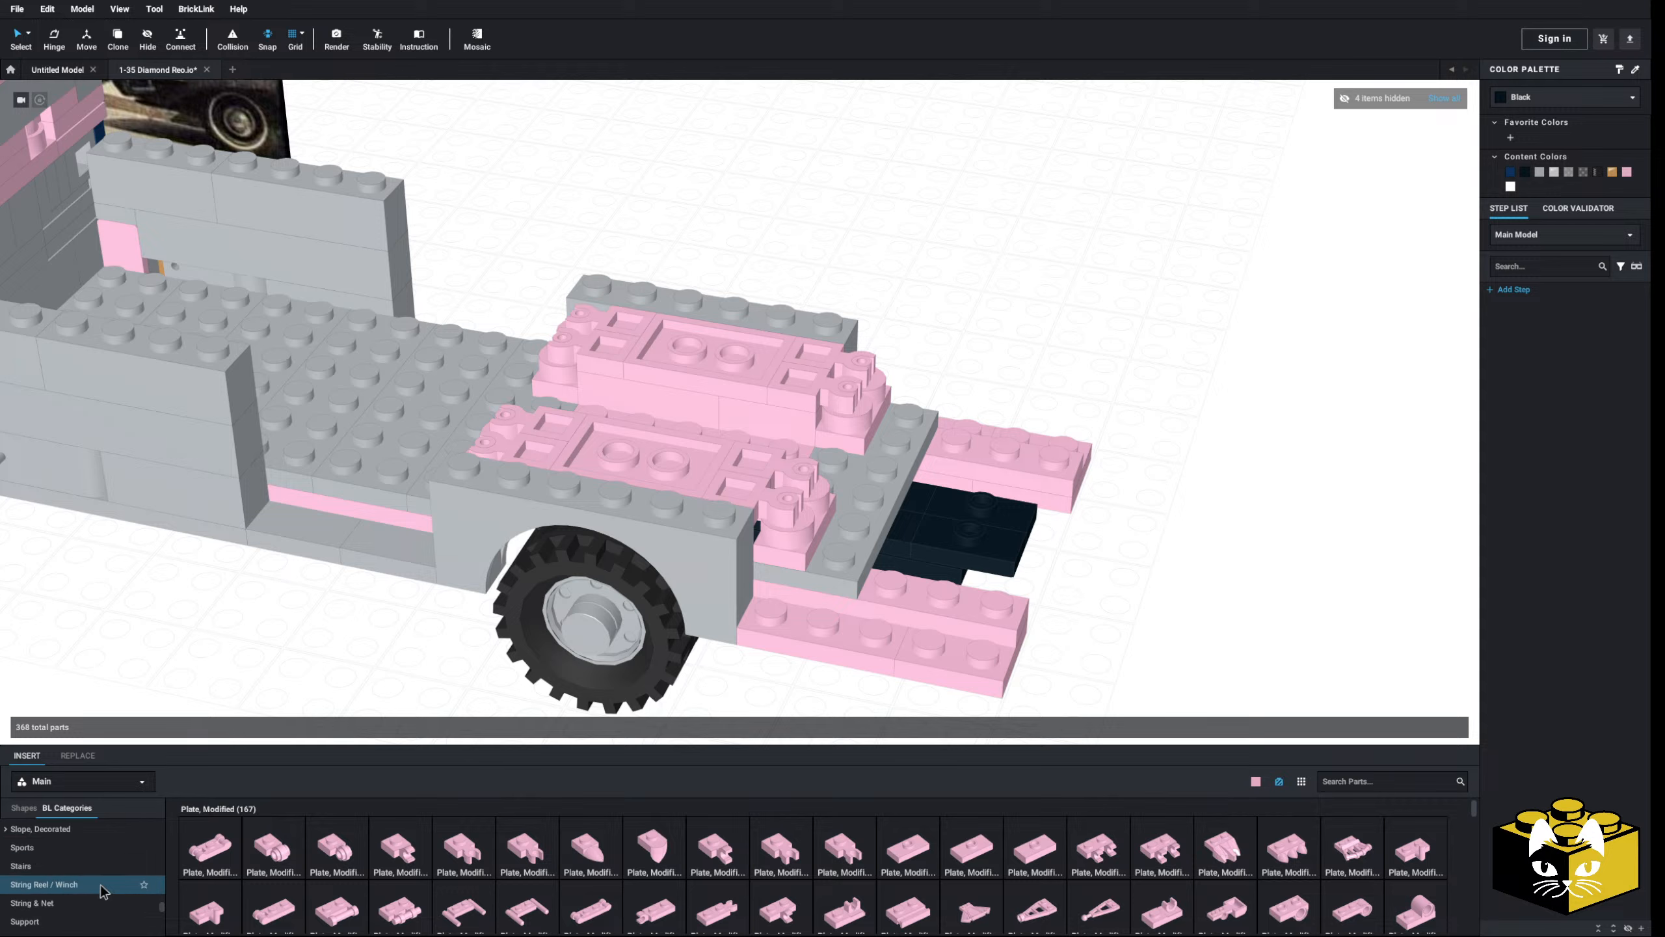
scroll(62, 870, "up", 10)
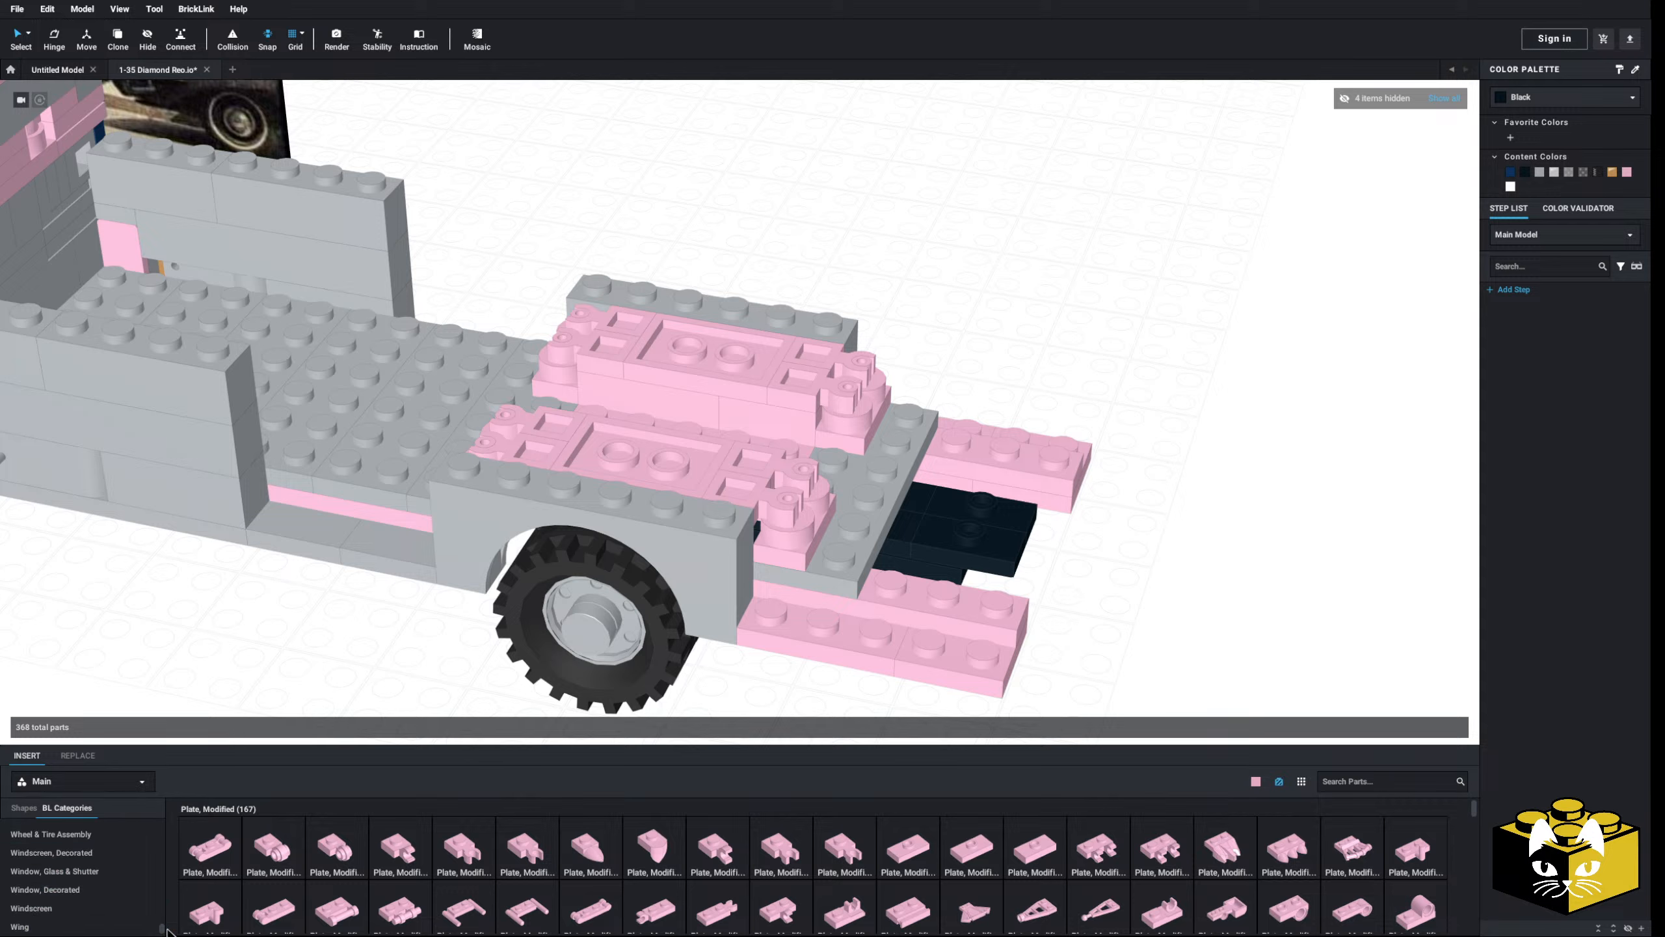
scroll(98, 869, "up", 6)
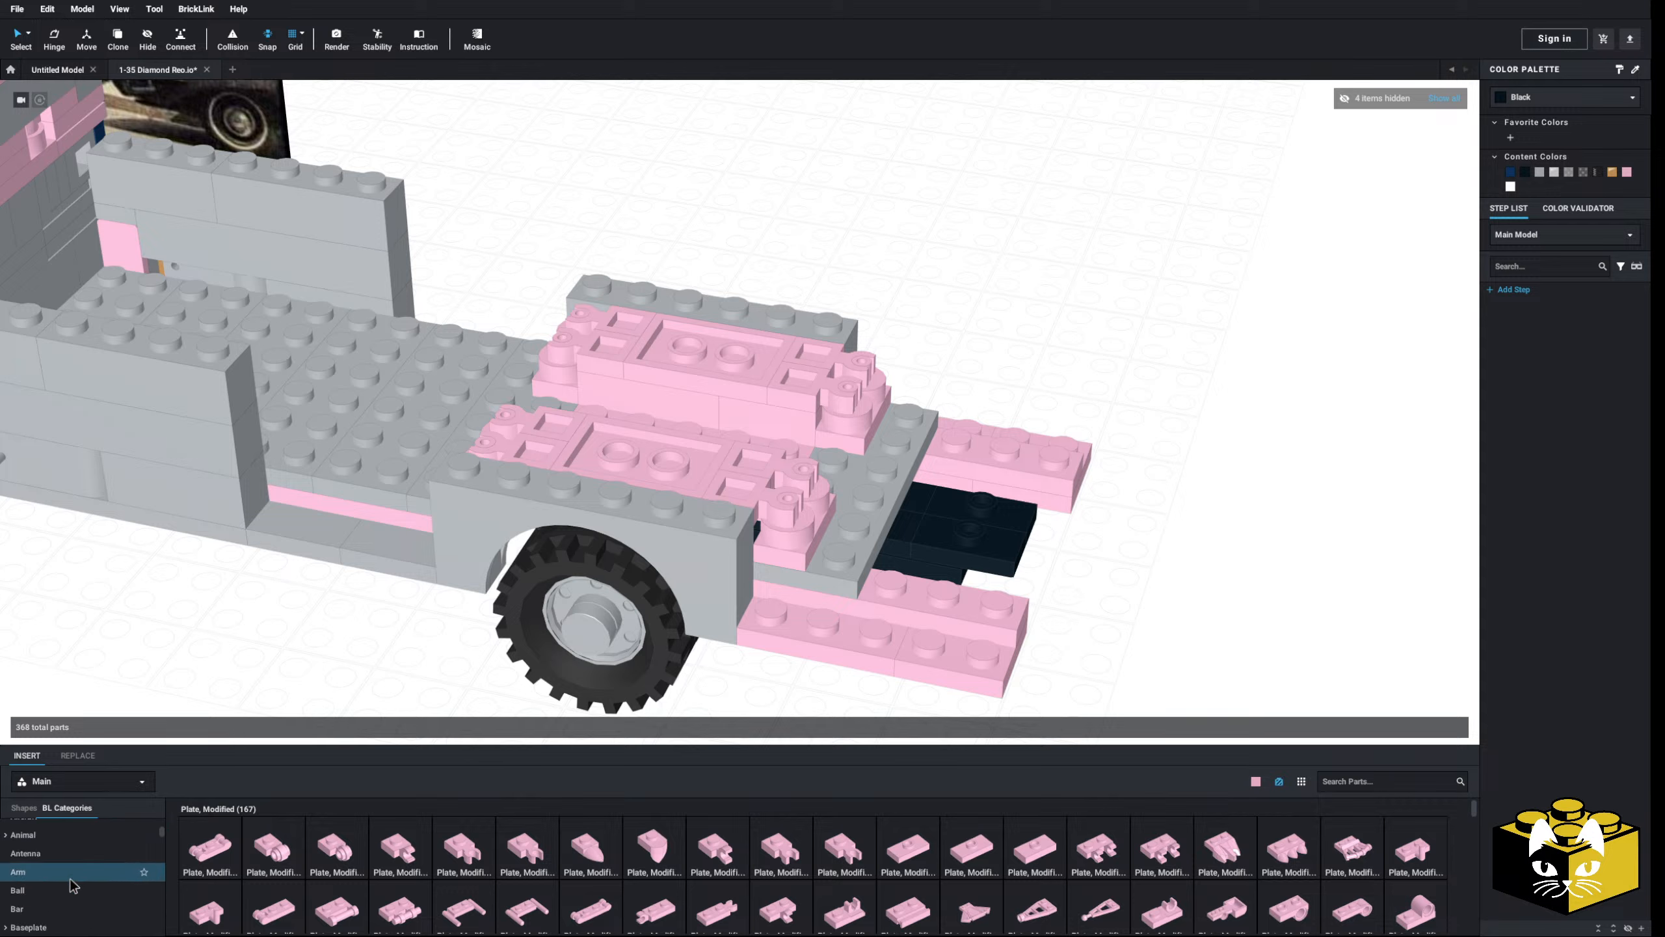
left_click(63, 877)
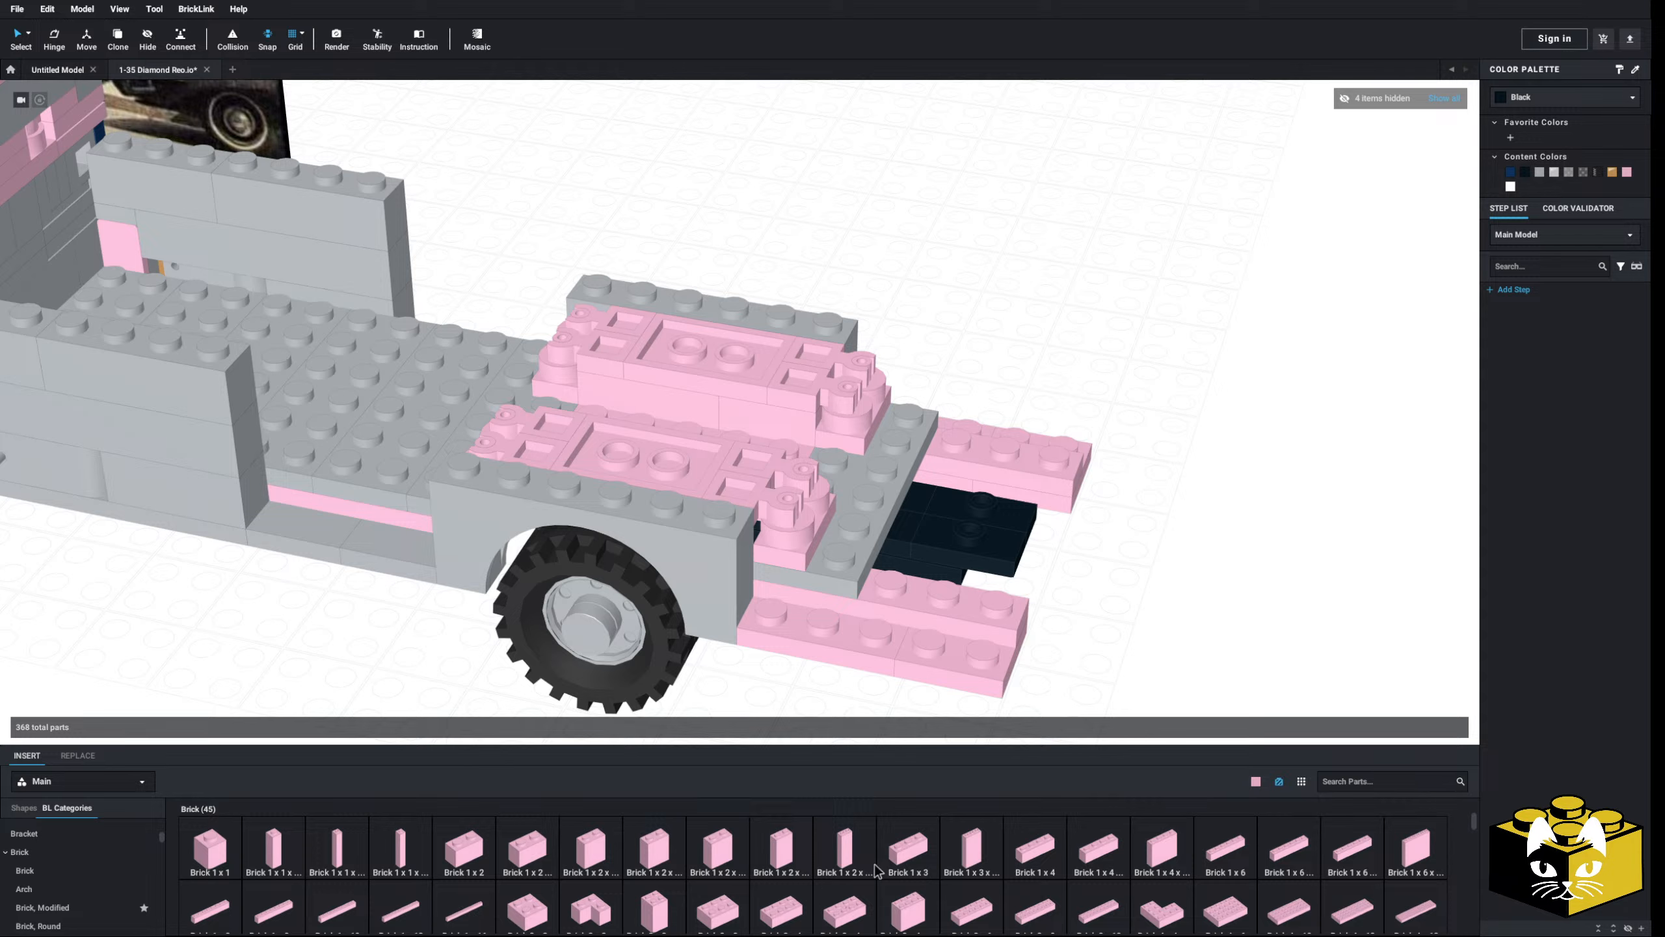
left_click(1035, 850)
left_click(842, 573)
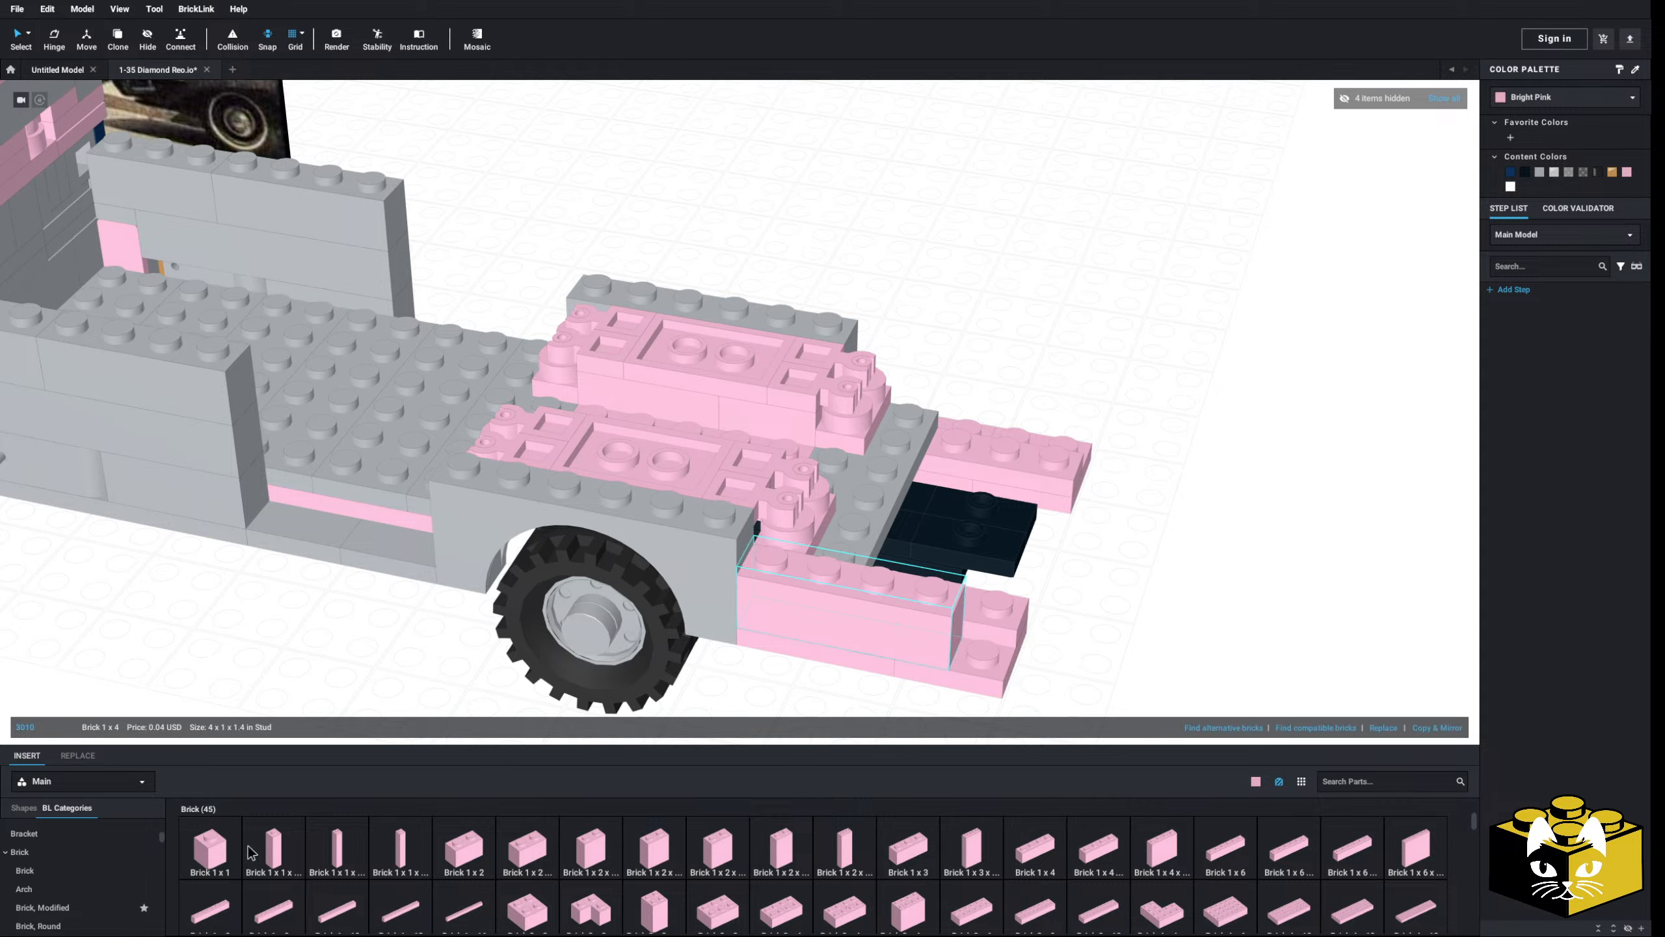
left_click(210, 850)
left_click(983, 614)
left_click(1231, 621)
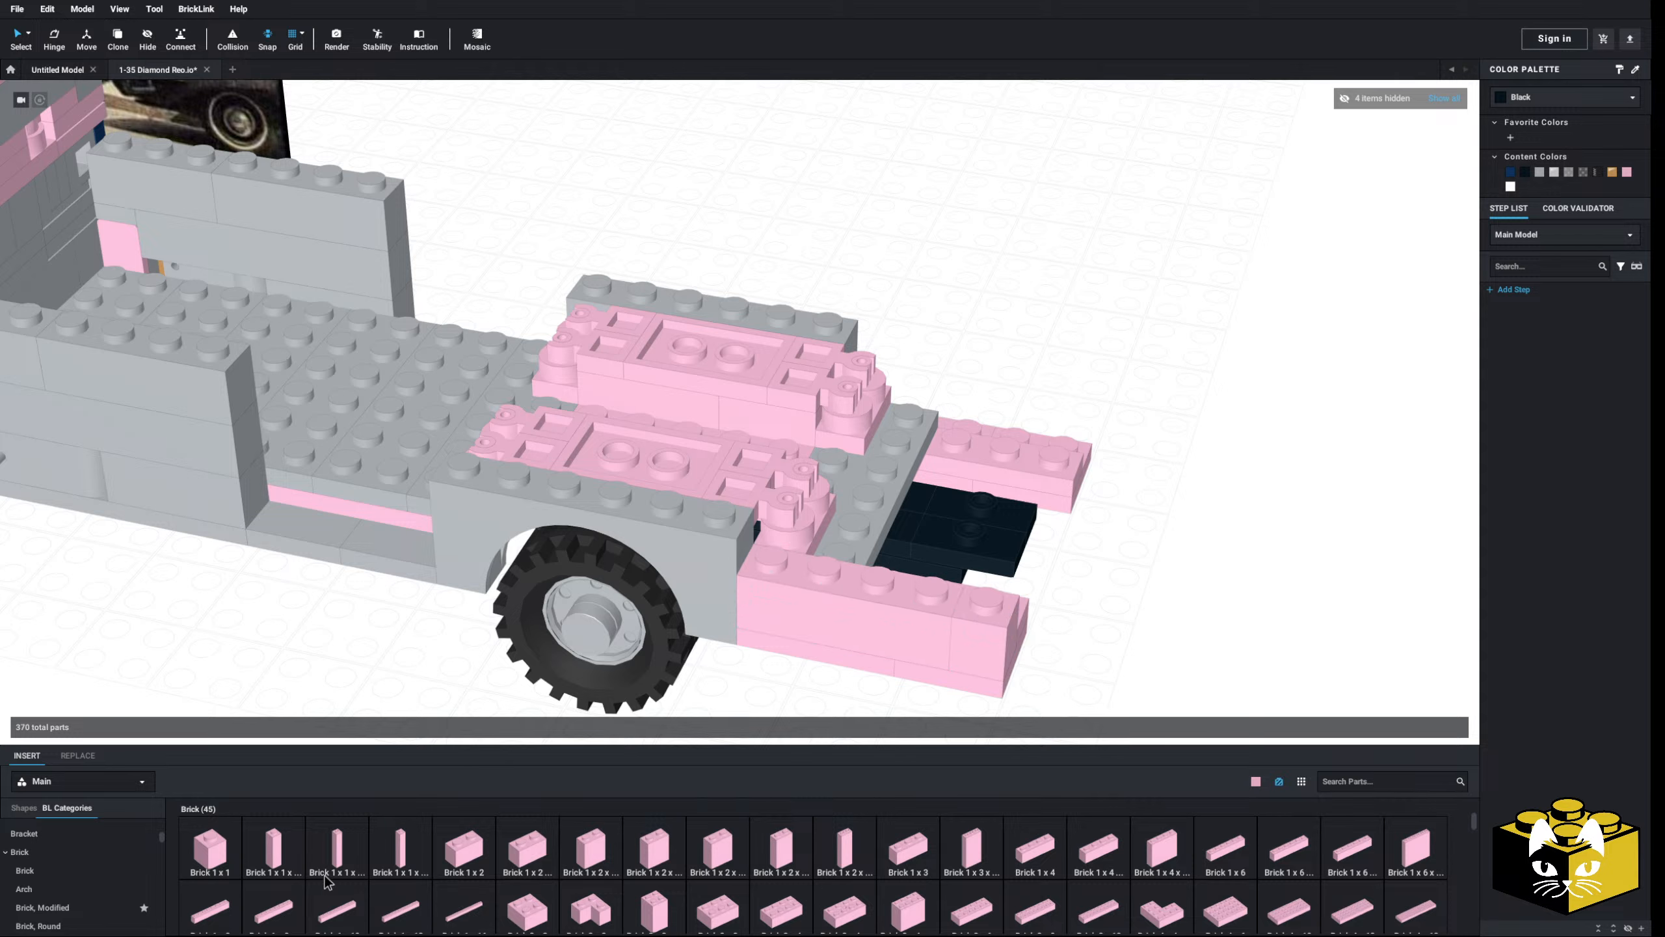
- Stack two Plate 1 x 5 parts on top of the bricks on the near pink rear rail
scroll(131, 876, "up", 6)
left_click(82, 864)
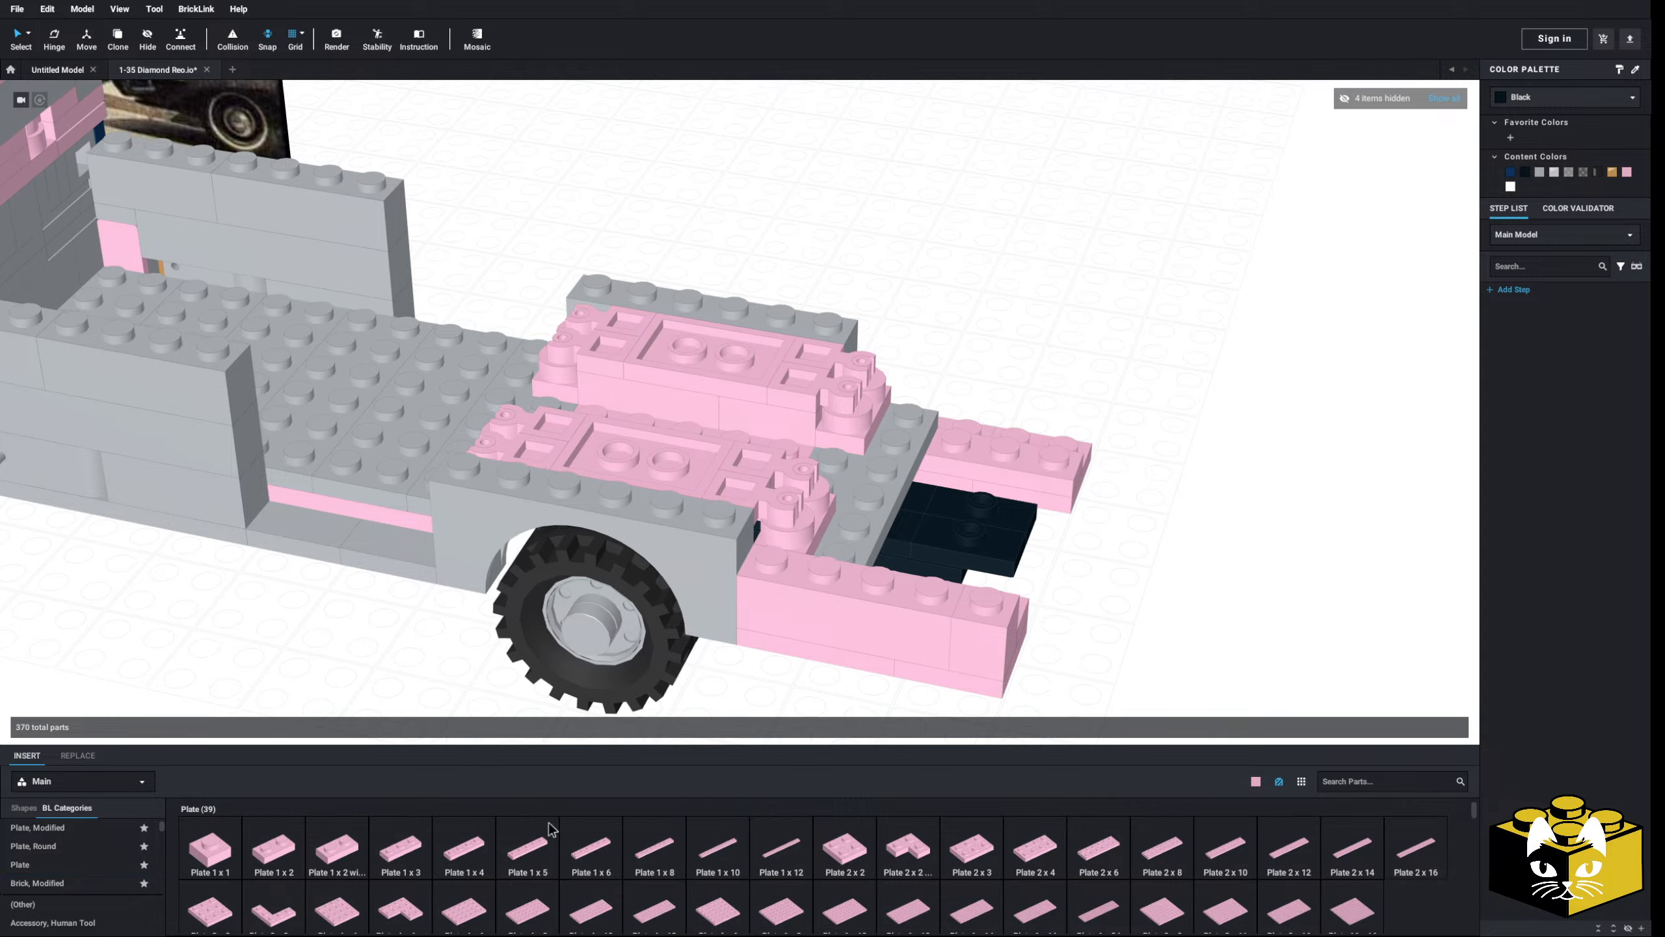
left_click(527, 849)
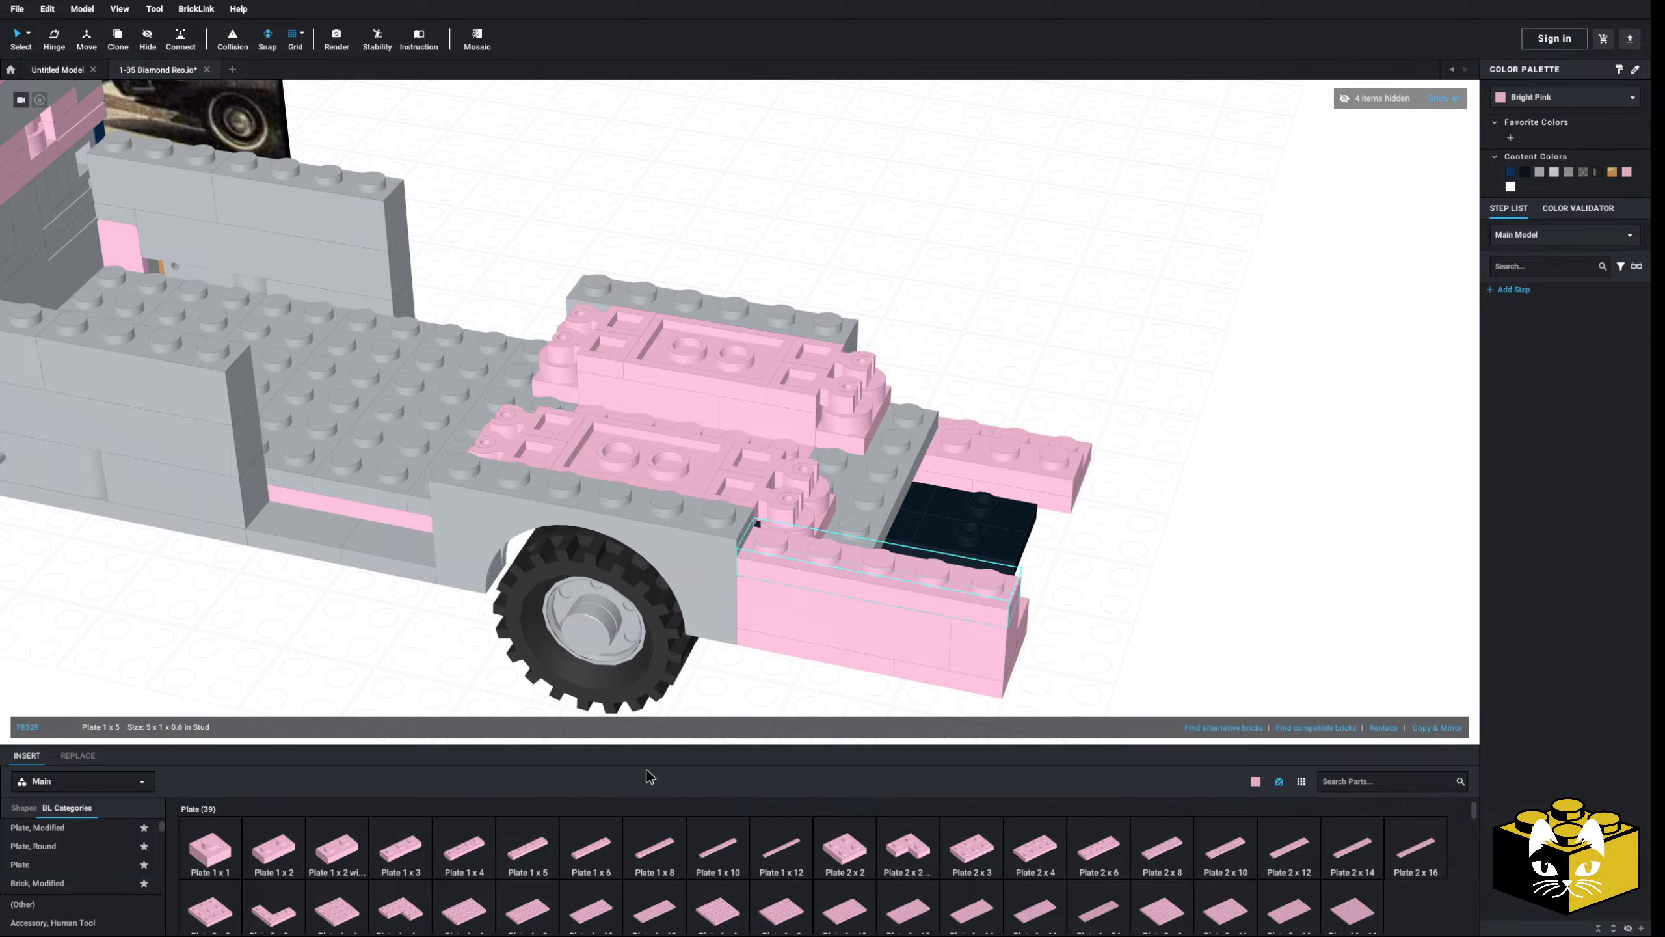
left_click(892, 544)
- Copy the bricks and plates added to the near rear rail and prepare to paste the copy
left_click(862, 621)
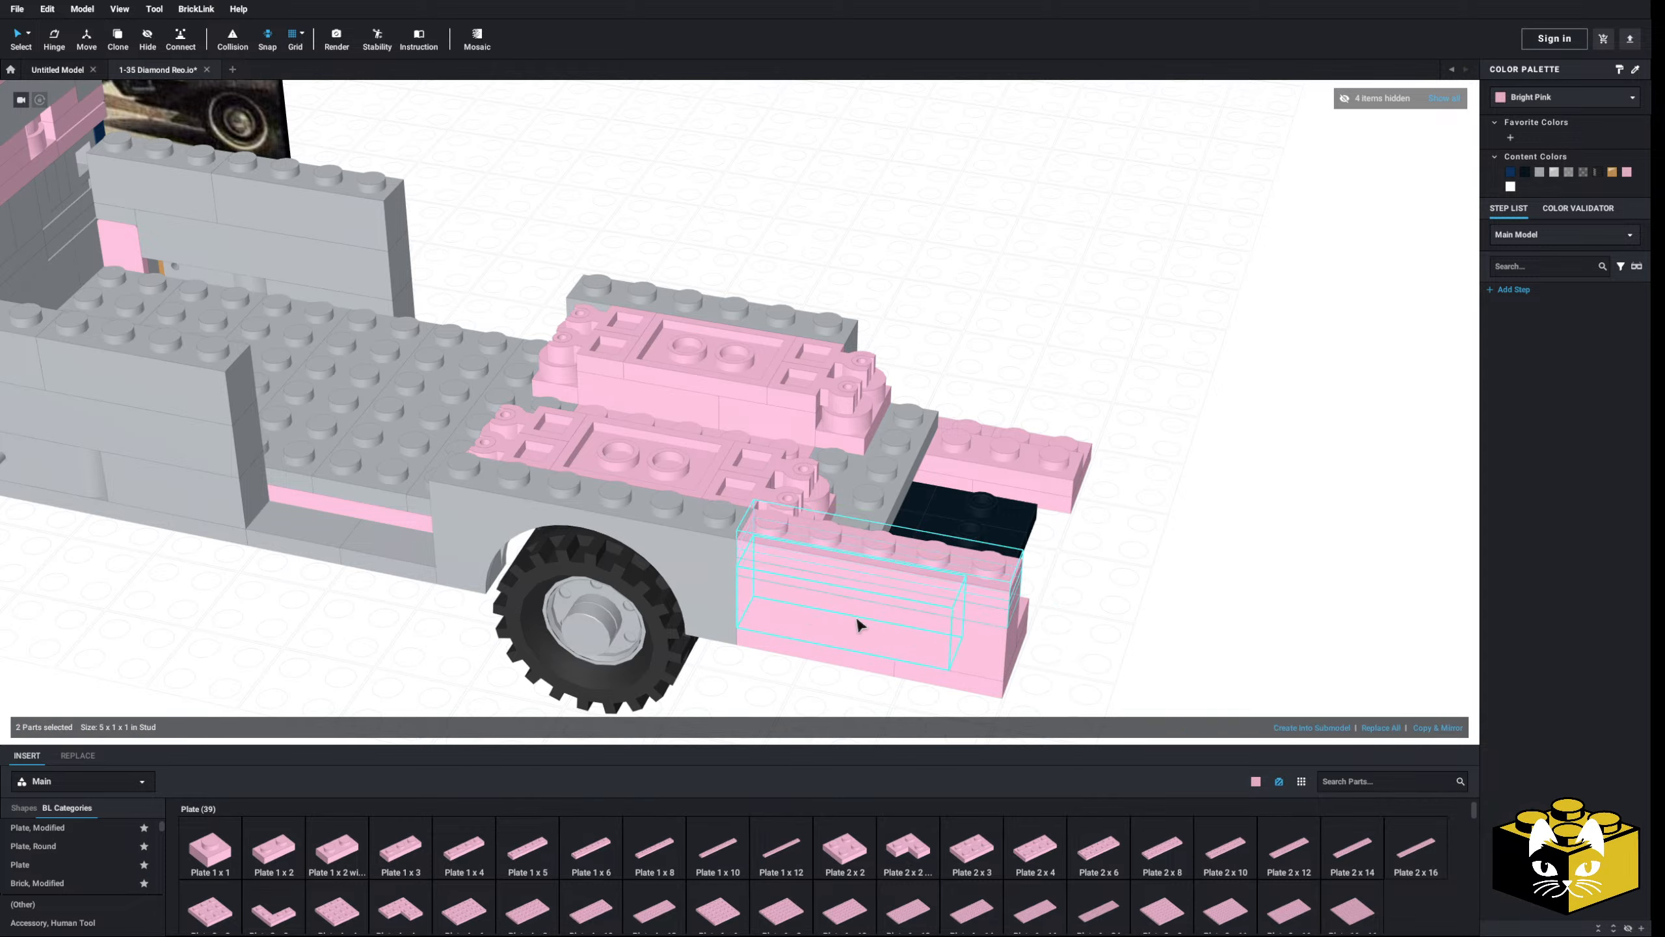
right_click(1003, 653)
left_click(1003, 653)
right_click(1237, 648)
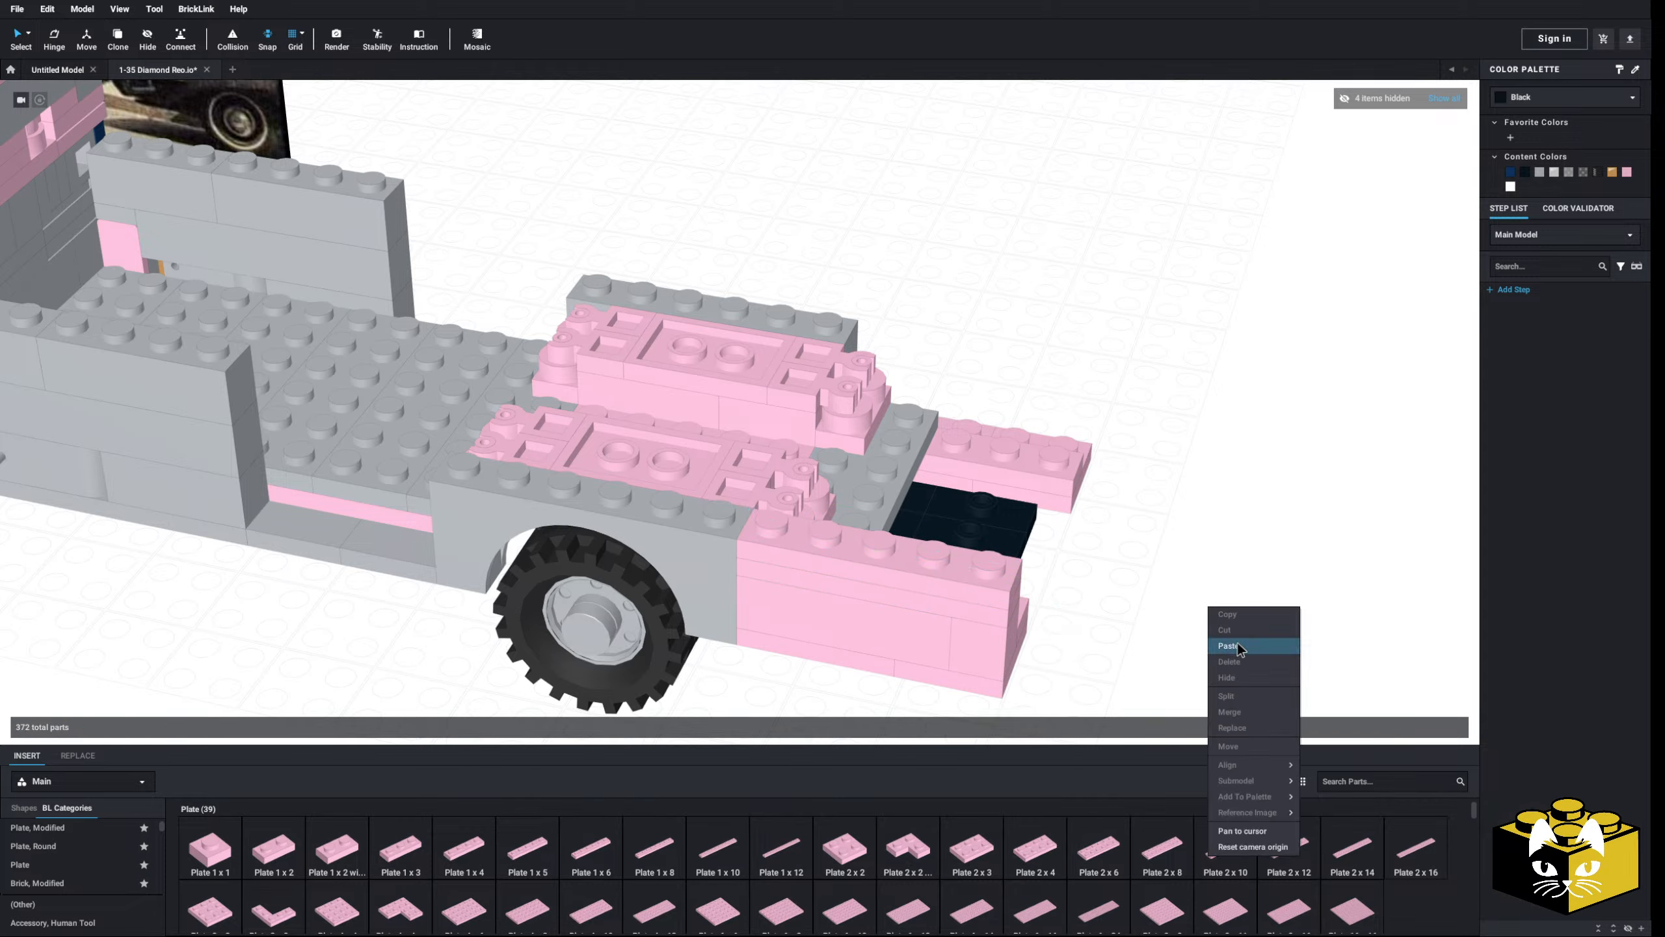
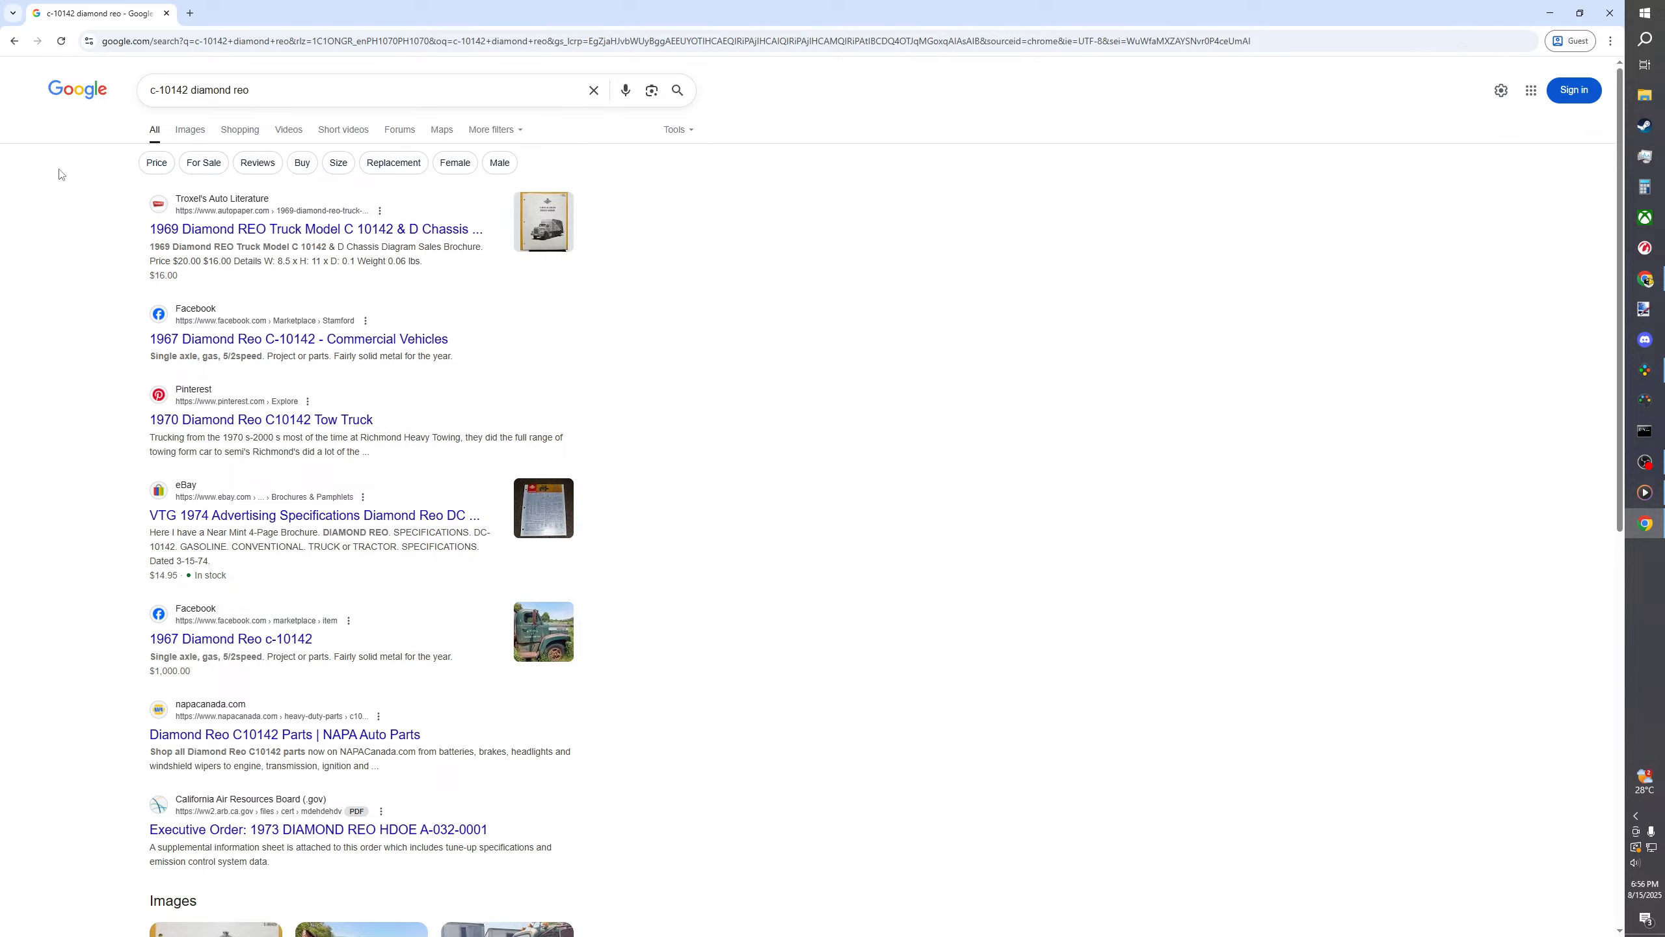
- In a new Chrome tab, search Google Images for "1970s moving truck" and browse the pictures
left_click(191, 14)
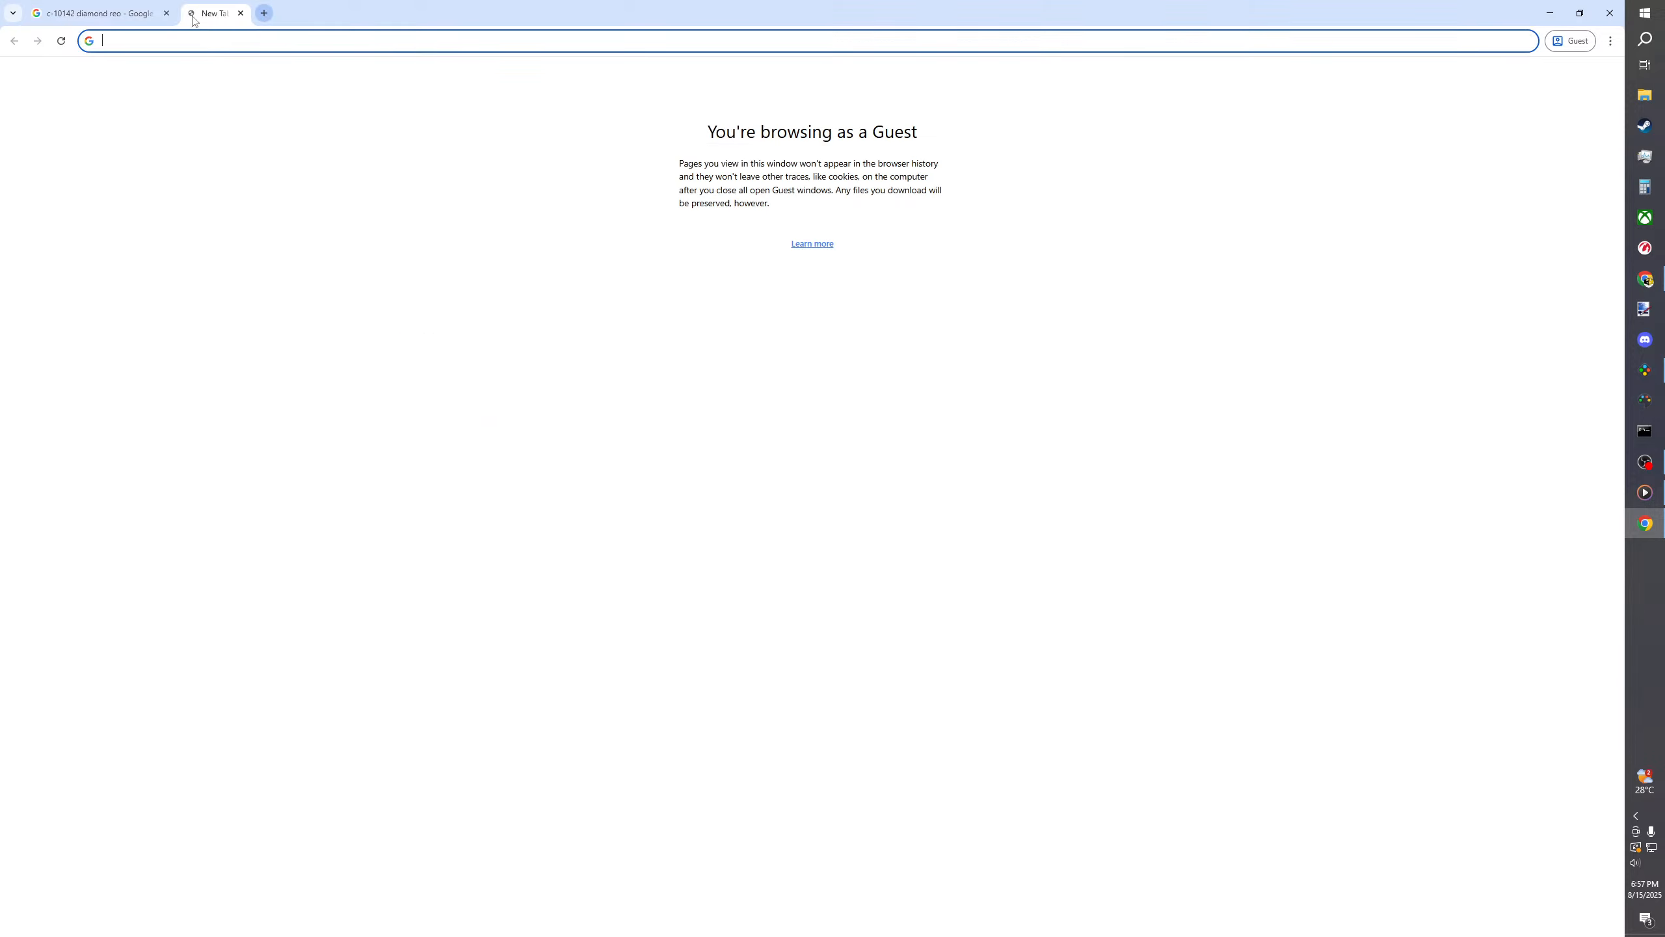
type("1970")
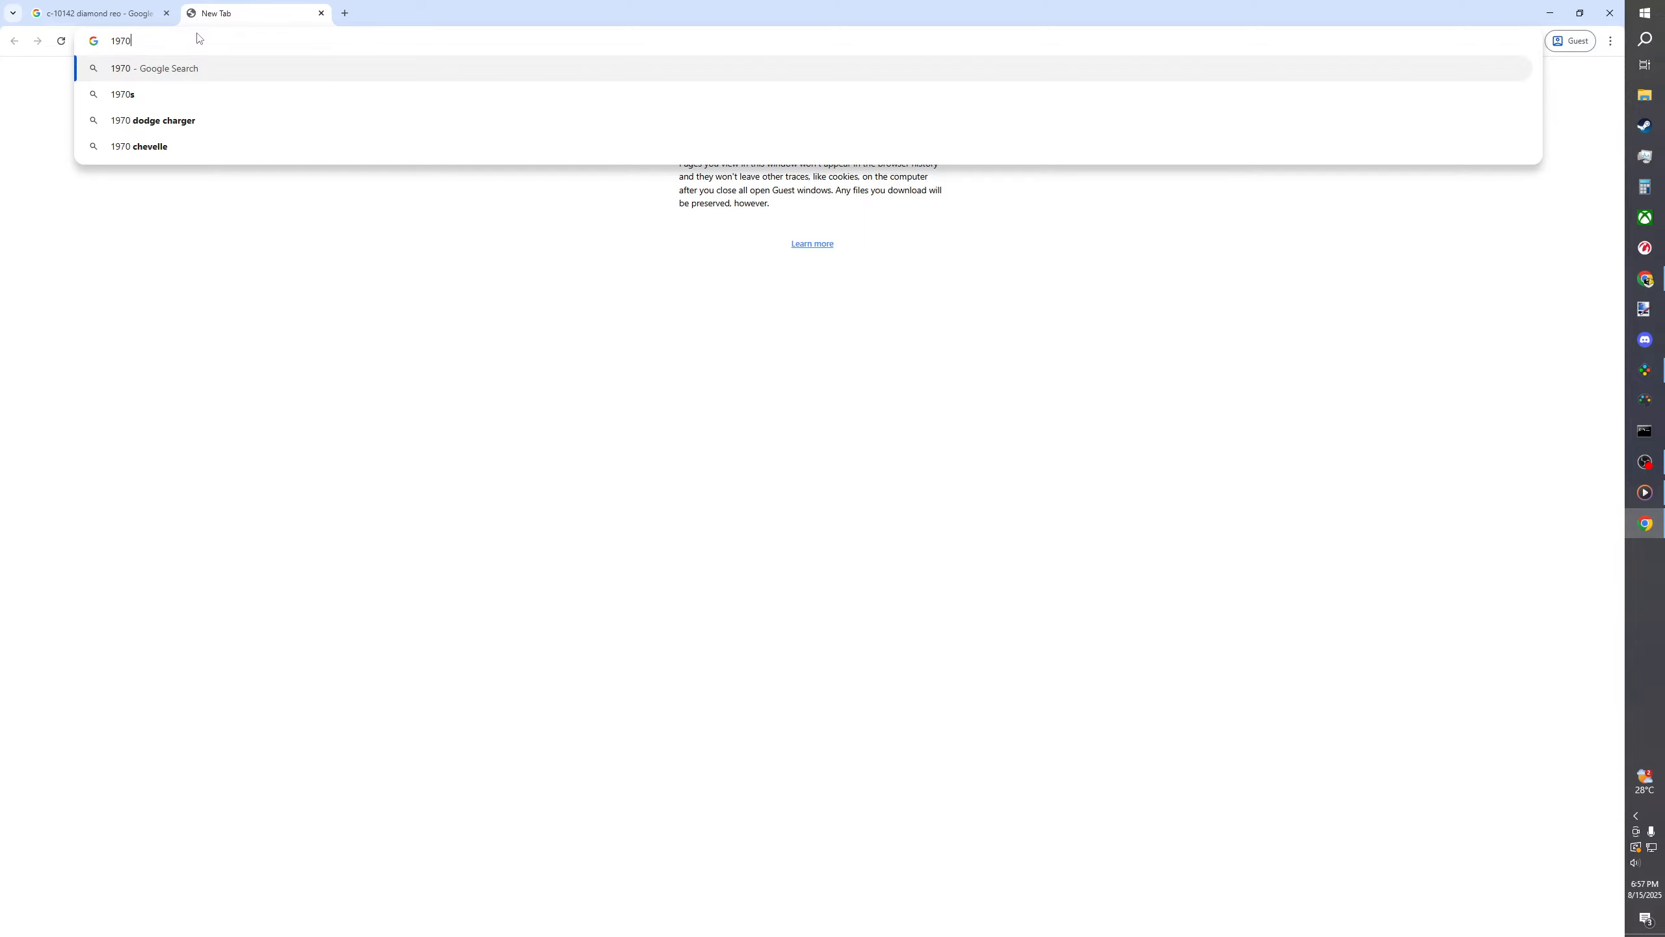
type("s moving truvck")
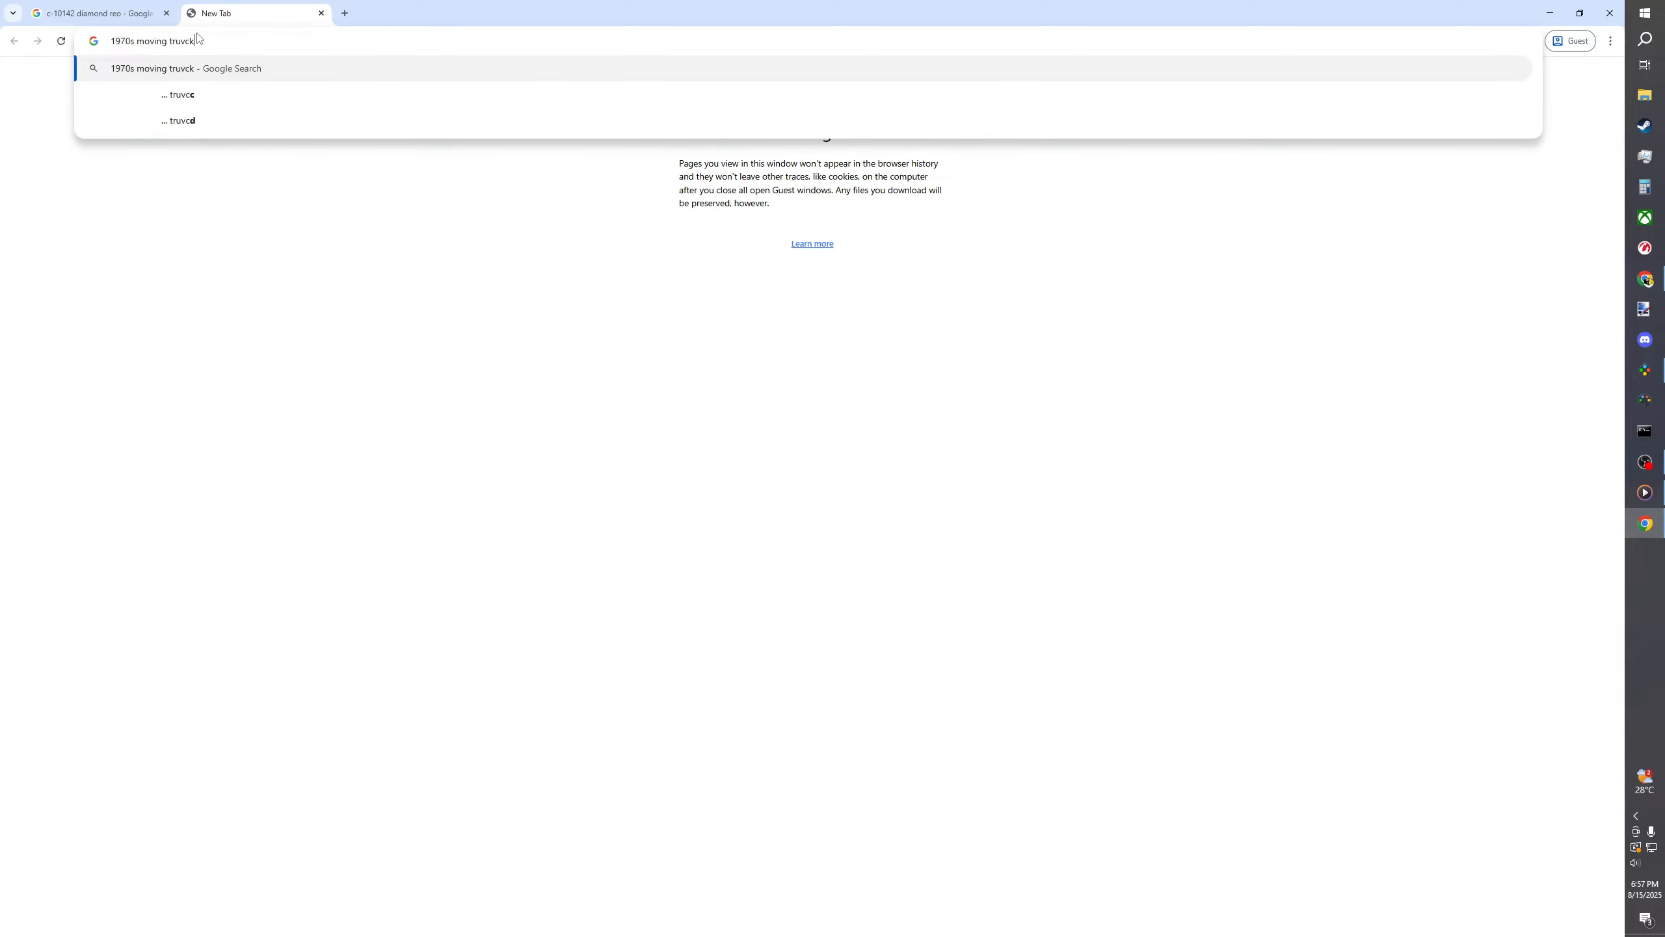
key("BackSpace")
key("BackSpace")
type("ck")
key("Return")
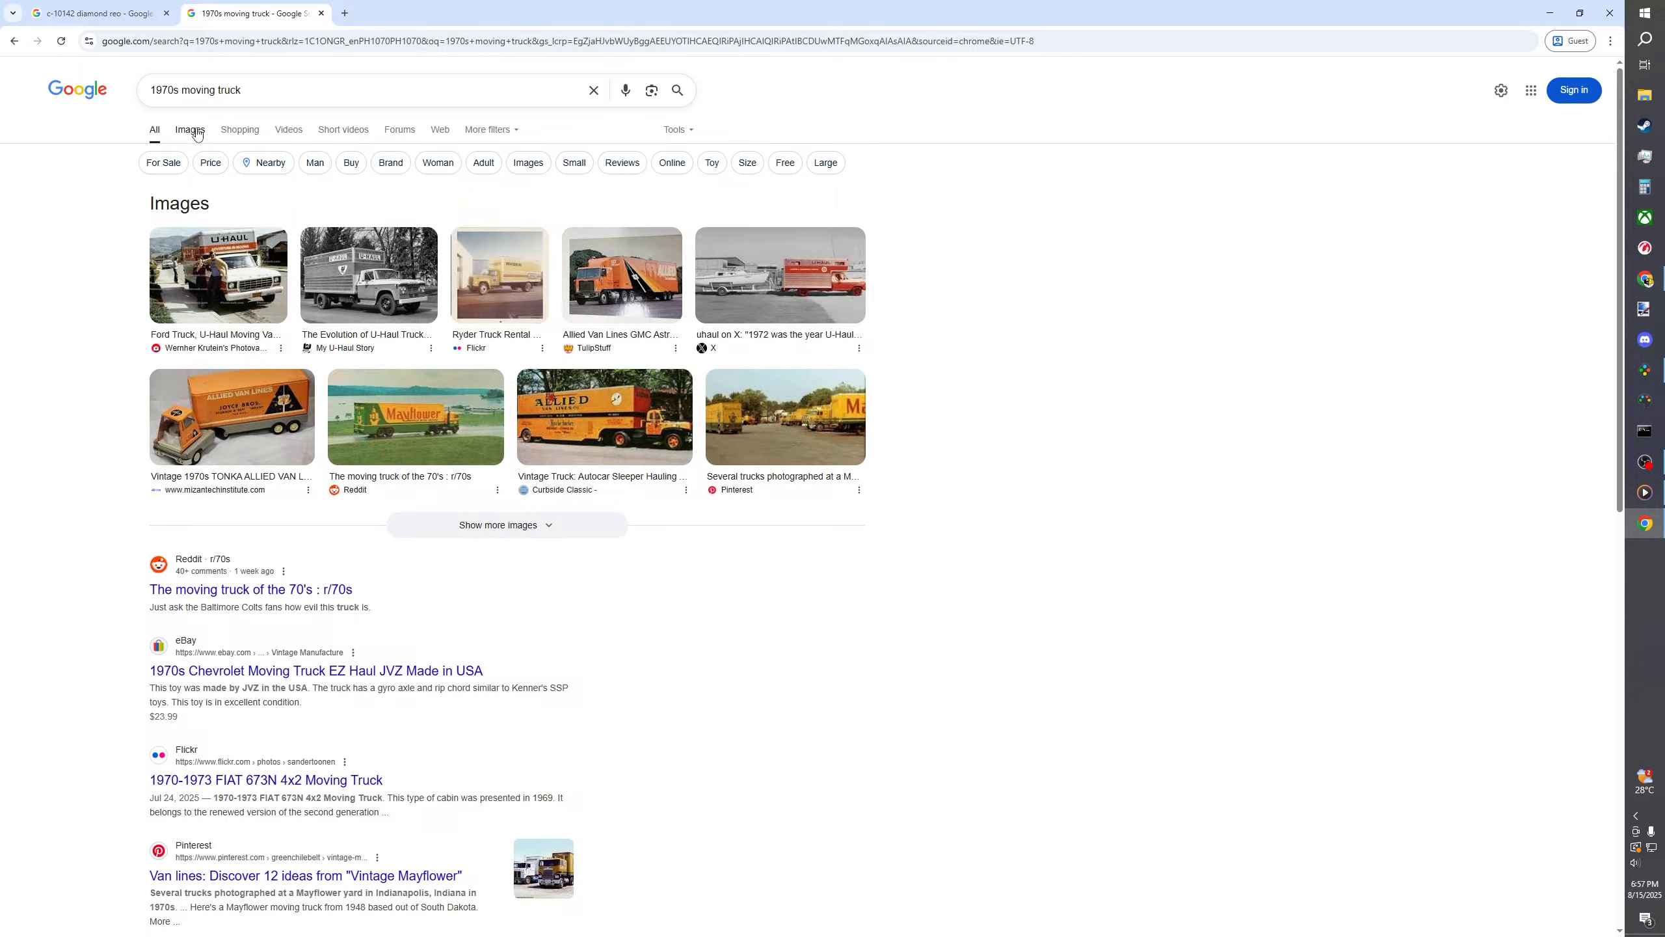
left_click(190, 130)
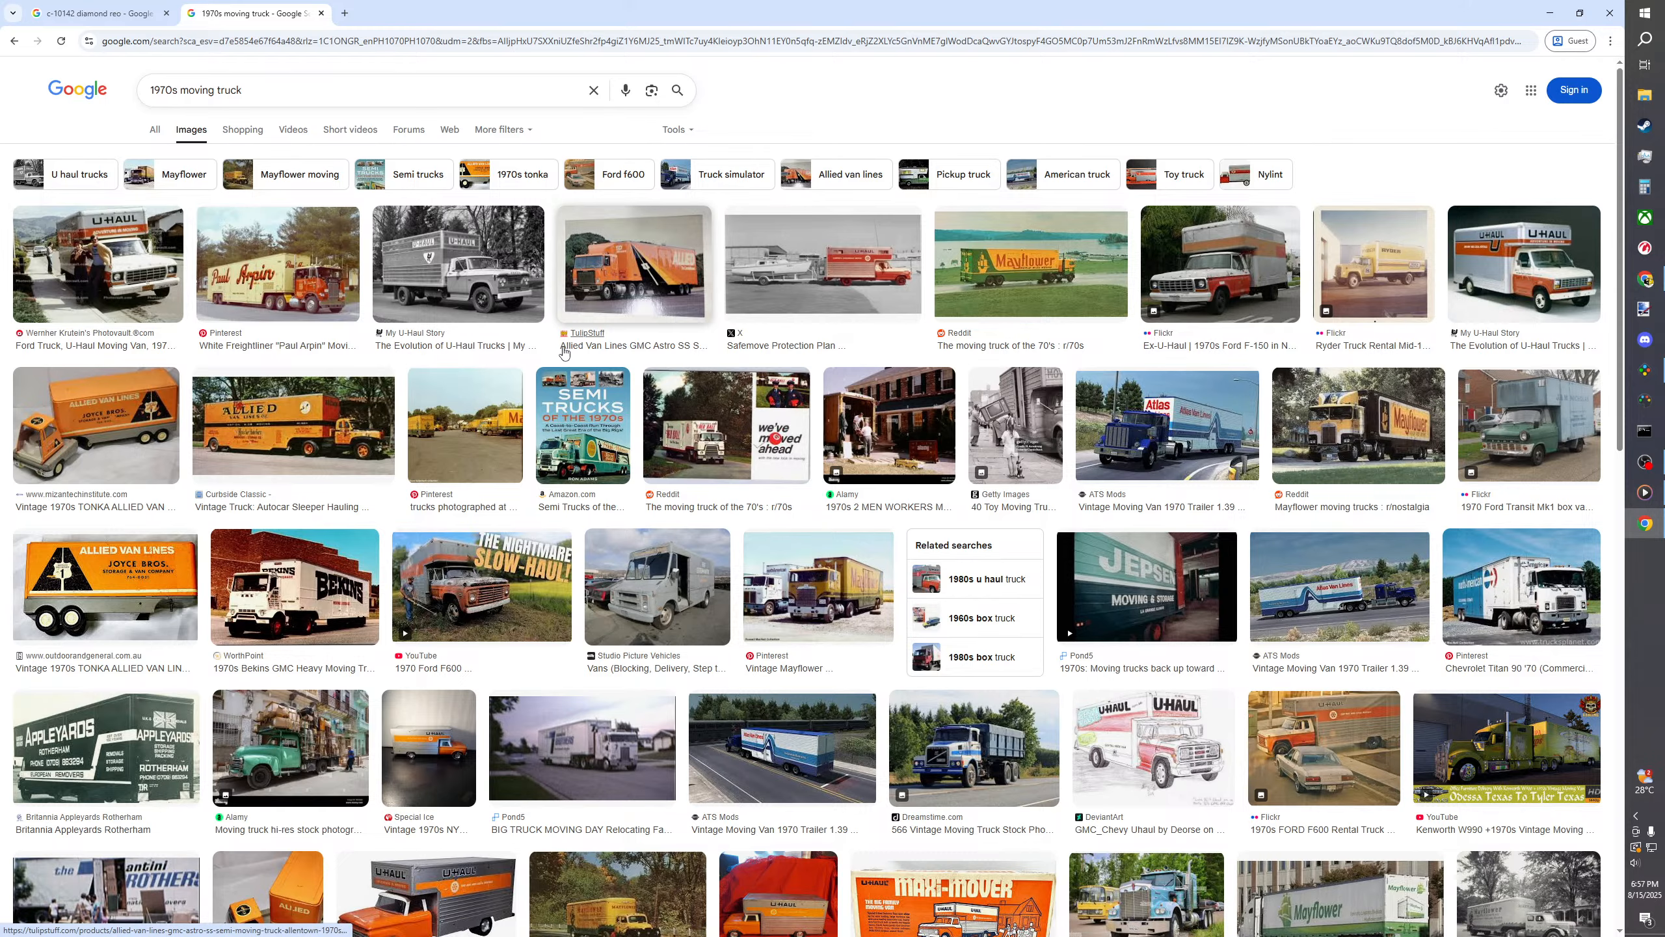
scroll(565, 353, "down", 5)
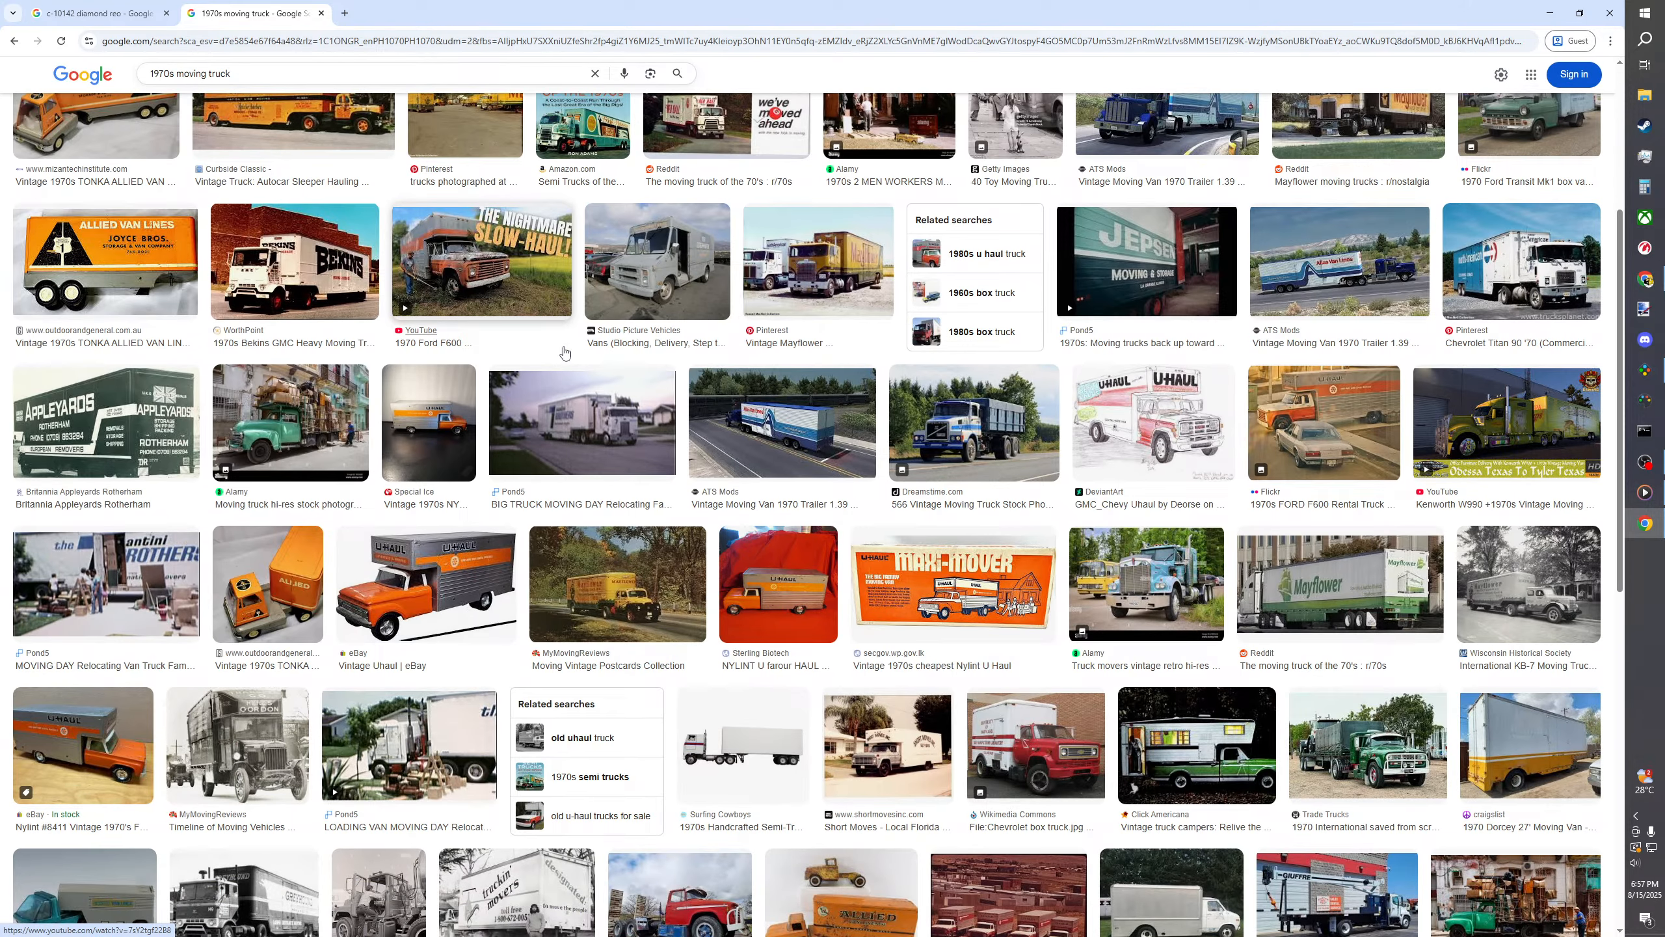
scroll(565, 353, "down", 3)
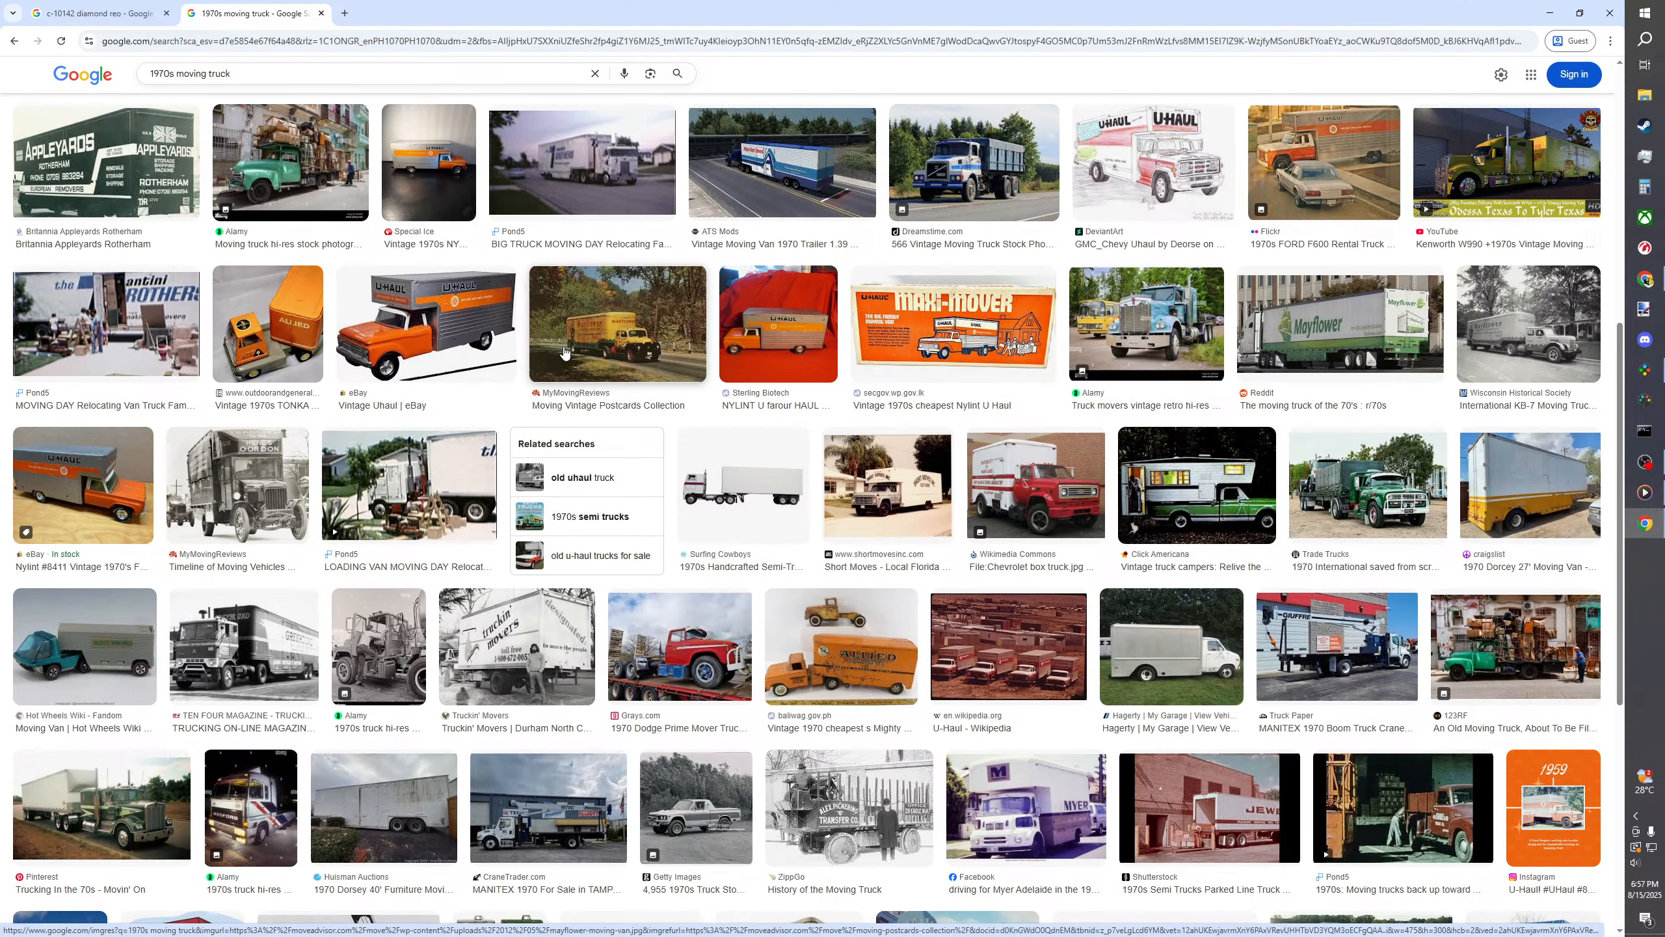
scroll(564, 353, "up", 6)
scroll(565, 353, "up", 2)
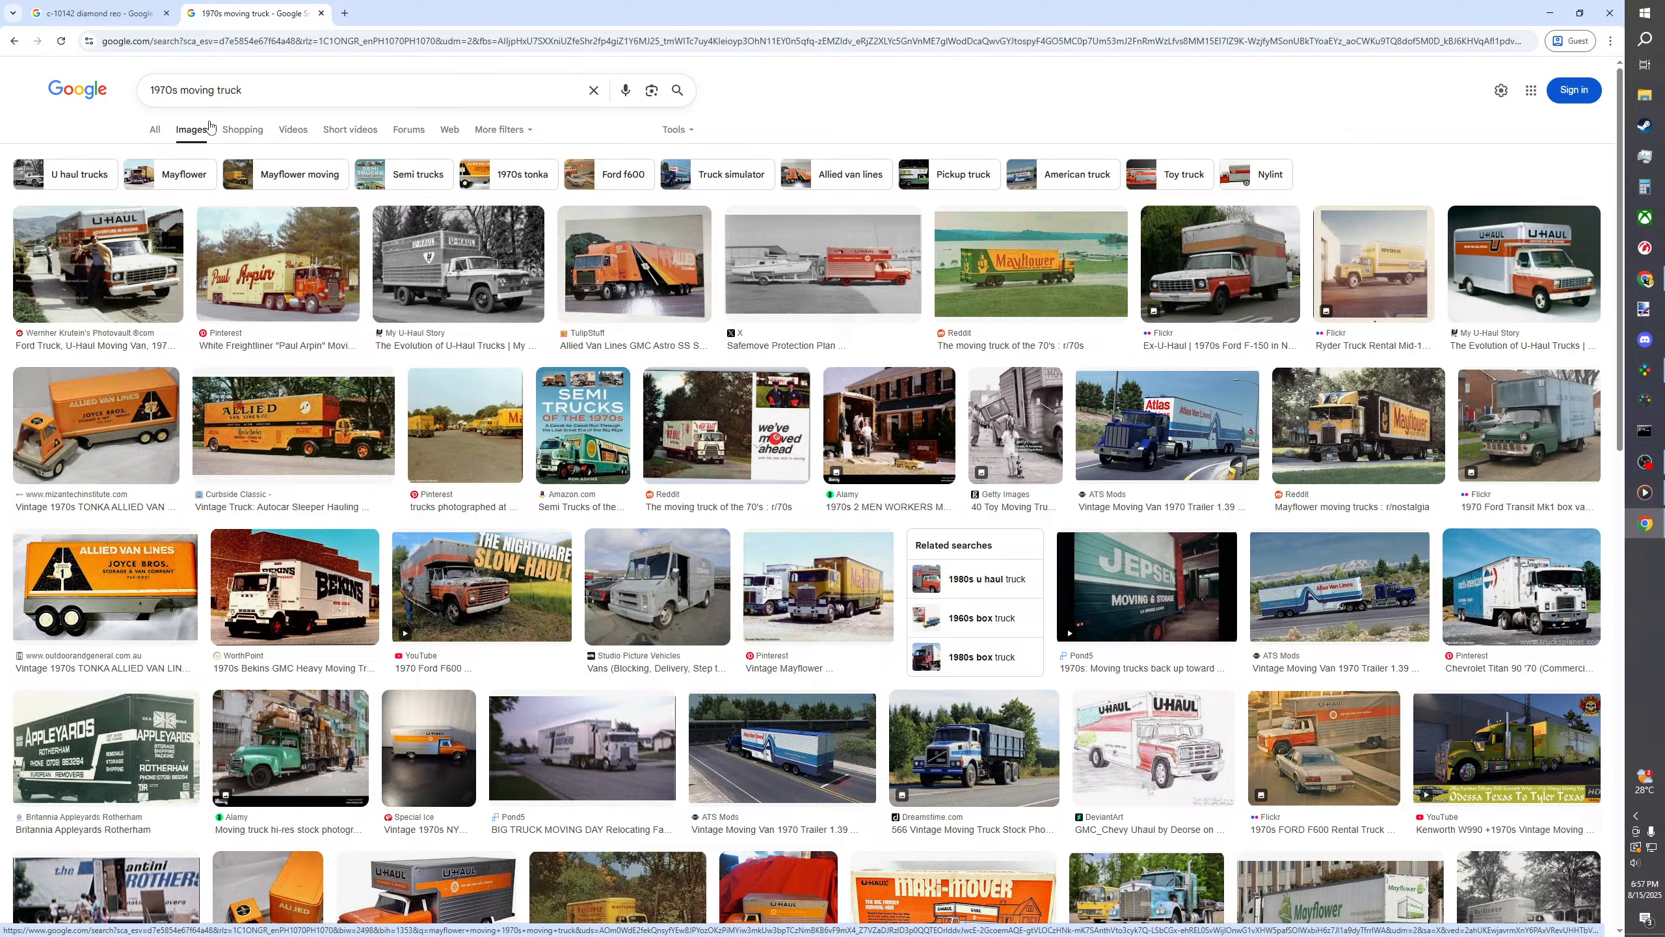
- Change the image search to "1960s moving truck"
left_click(166, 94)
key("BackSpace")
type("6")
key("Return")
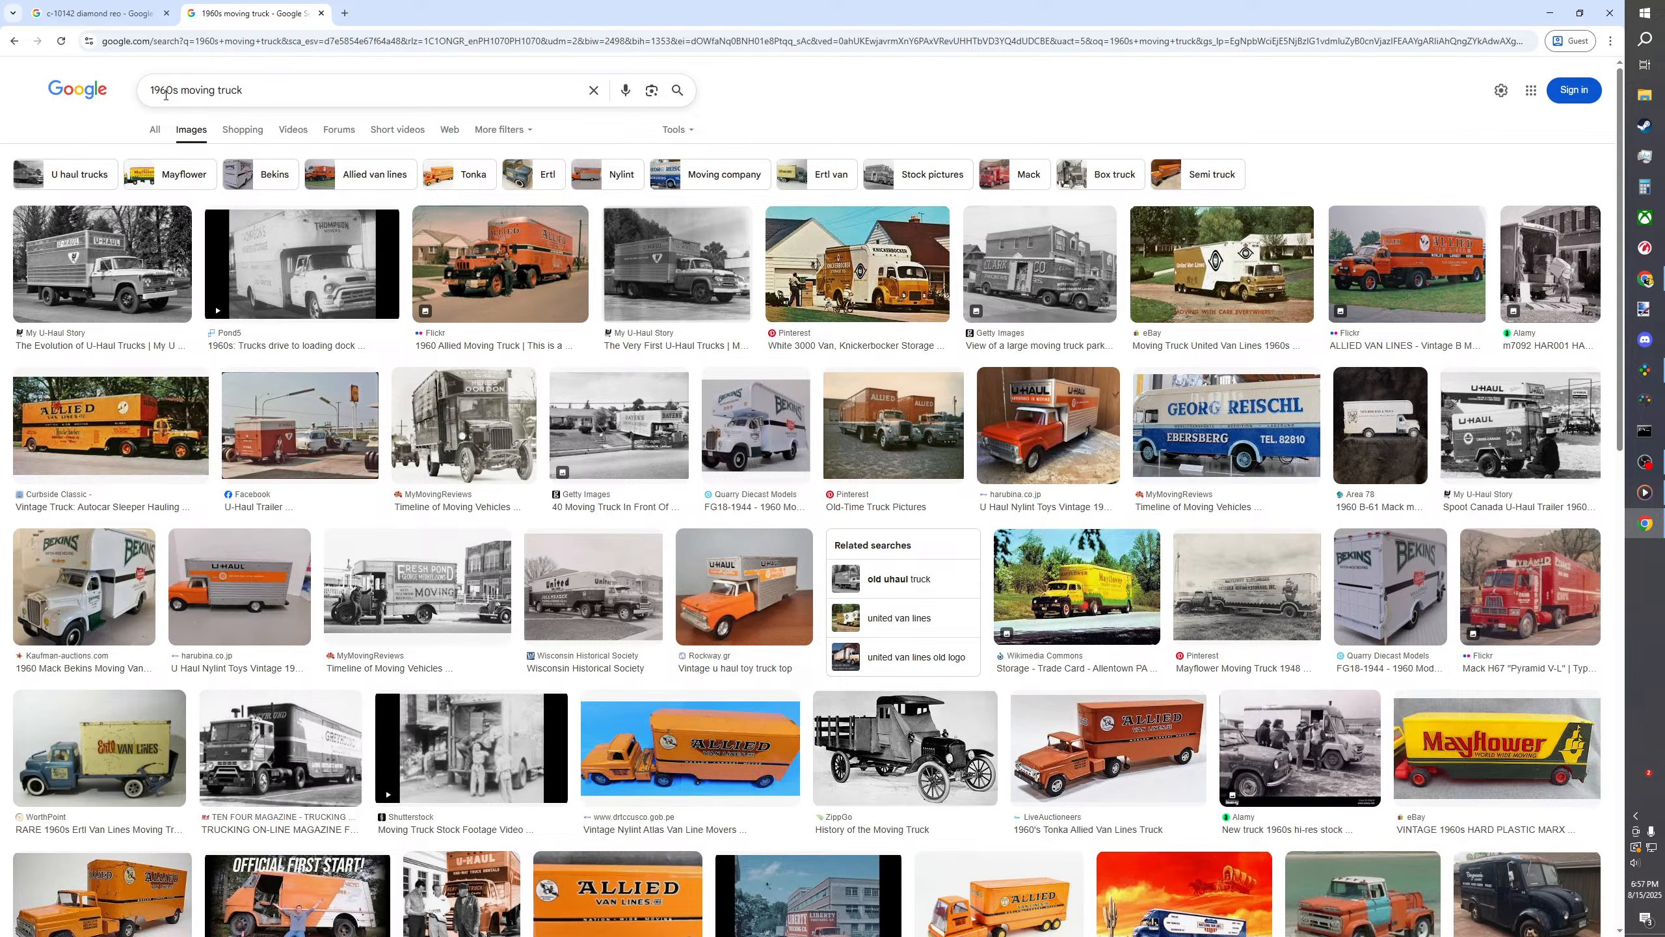
- Examine the 1960s truck images, previewing the vintage U-Haul toy truck and the 1960s UK lorry
left_click(759, 684)
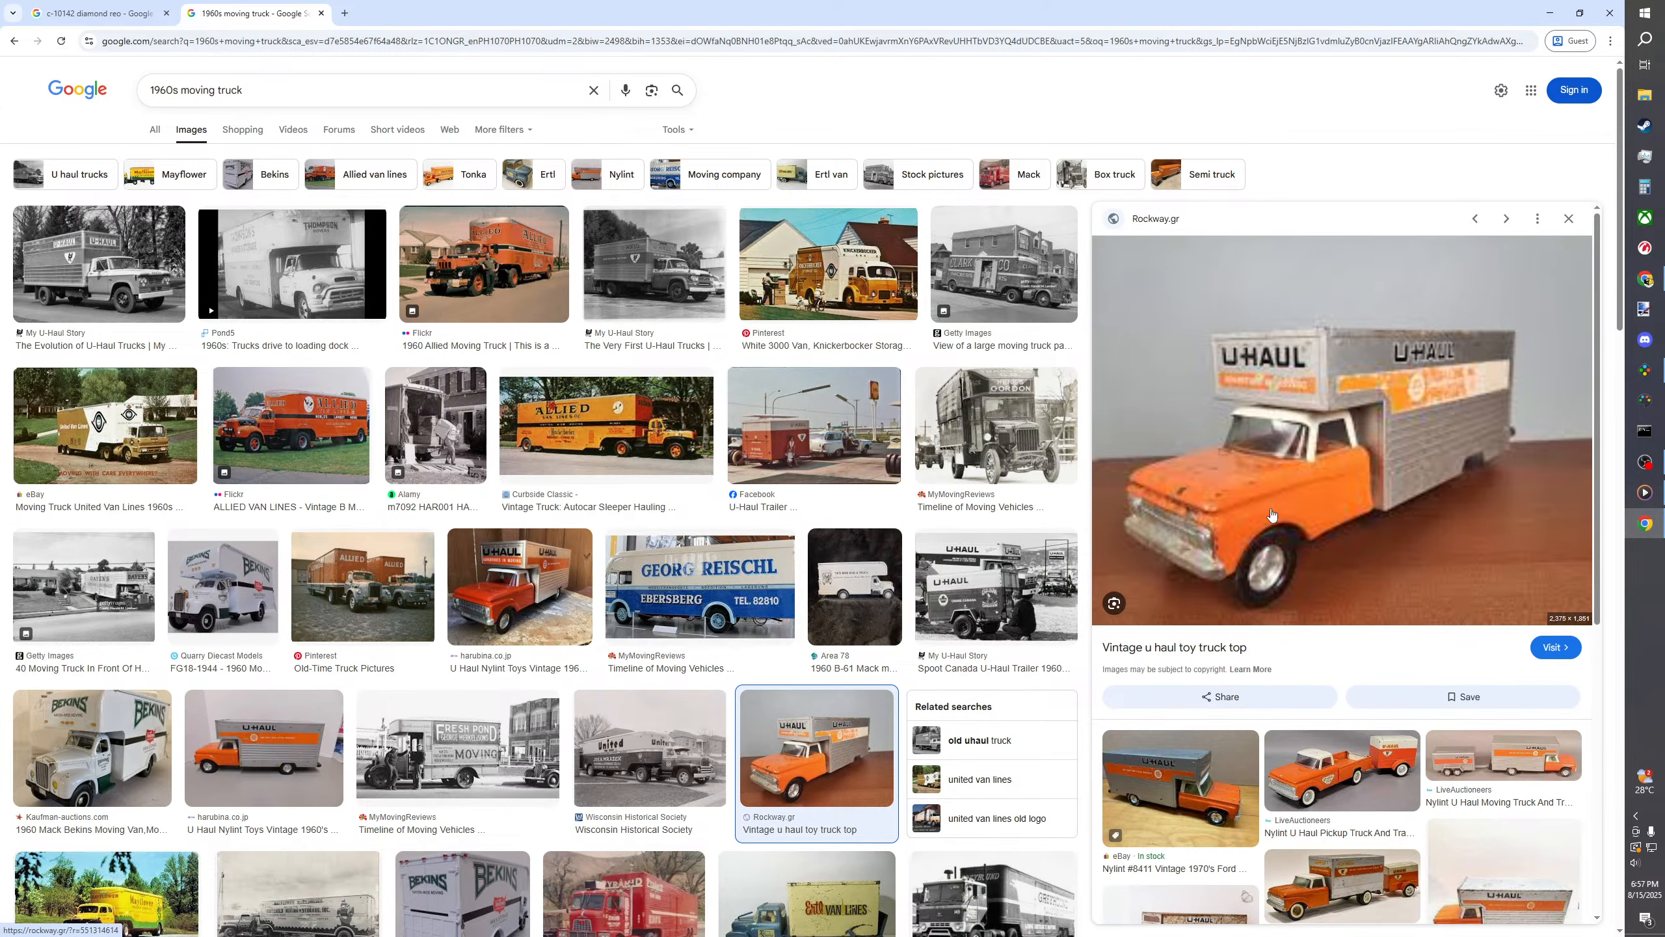
scroll(1271, 515, "down", 7)
scroll(627, 562, "down", 10)
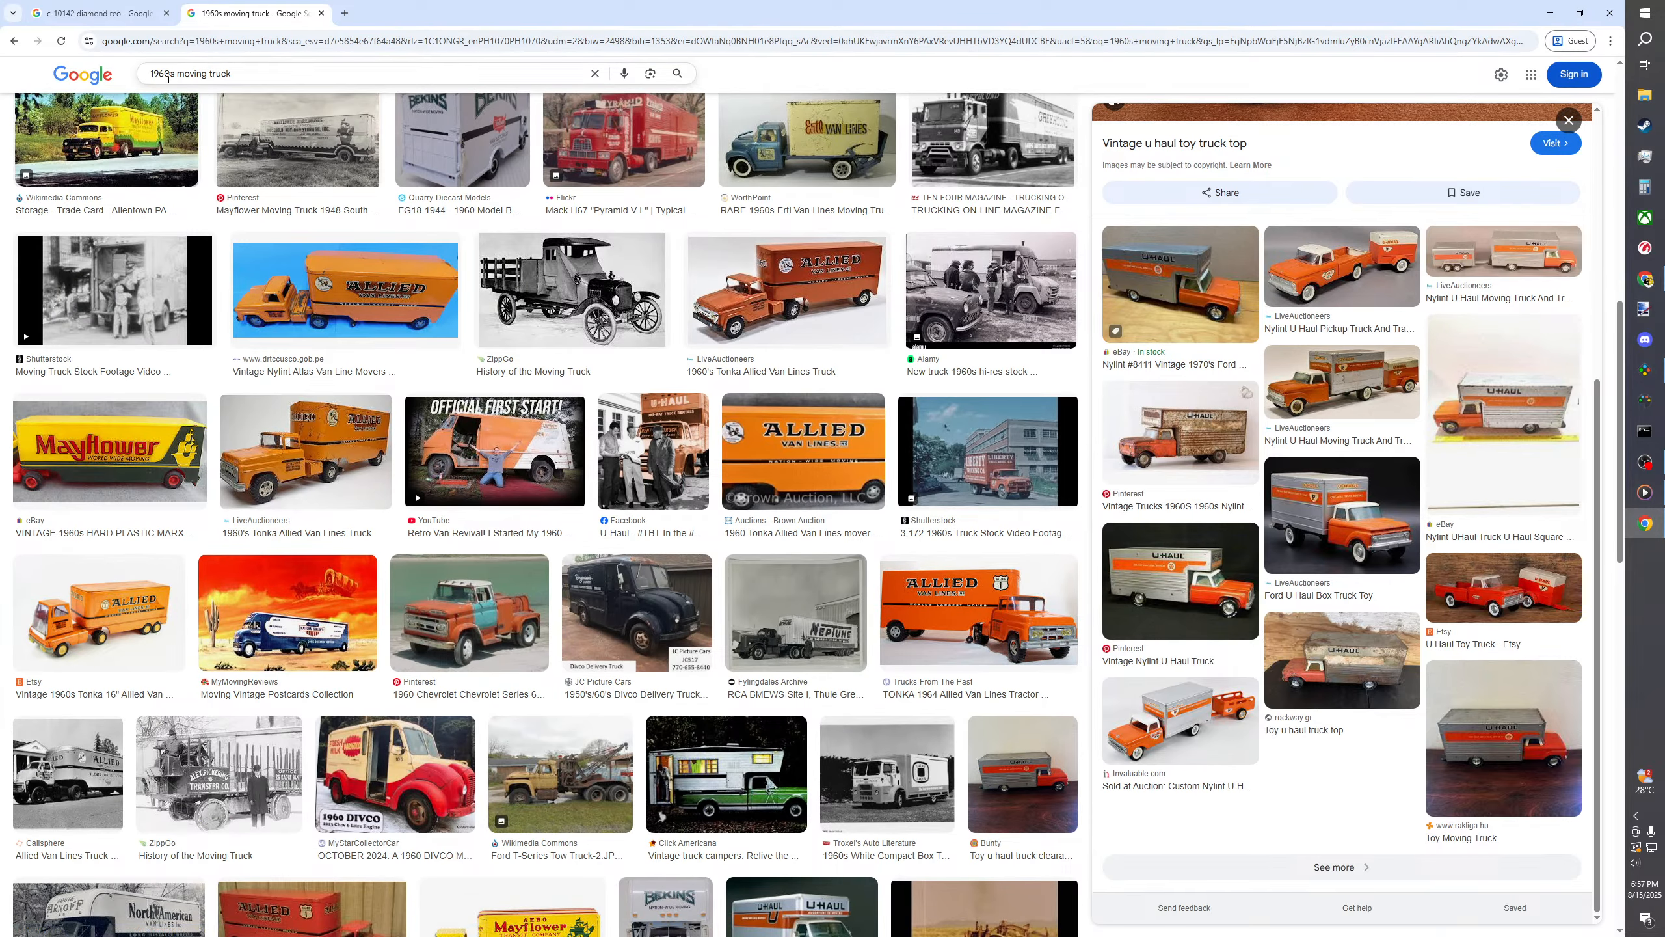
scroll(517, 456, "down", 8)
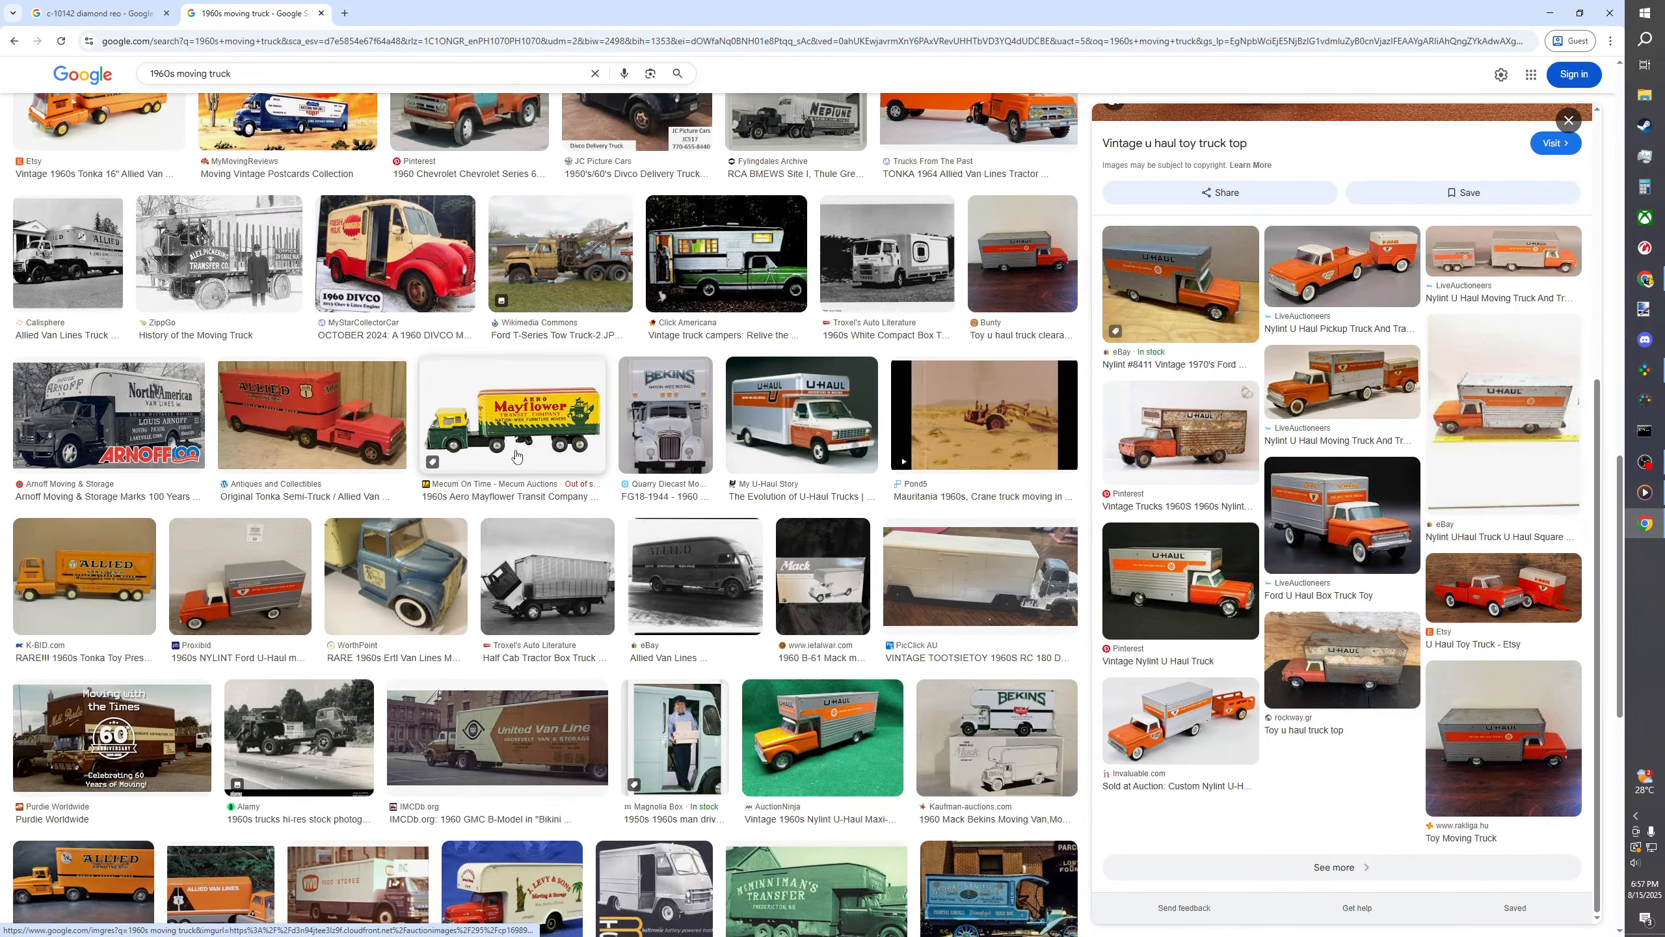
scroll(516, 456, "down", 3)
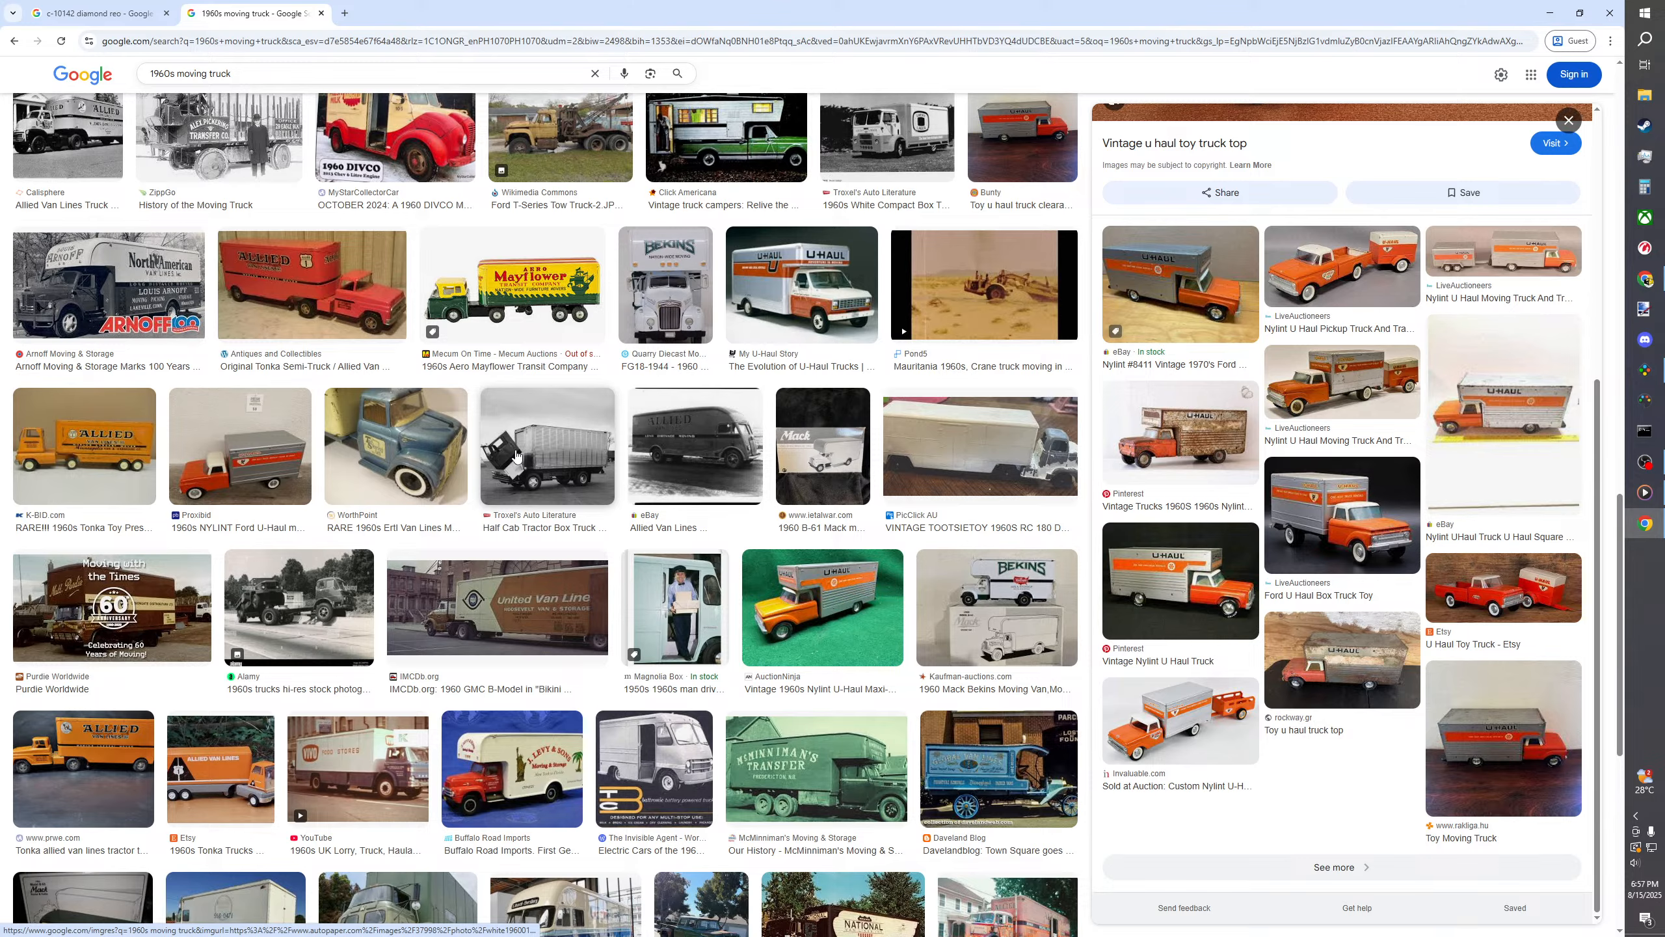
scroll(517, 456, "down", 2)
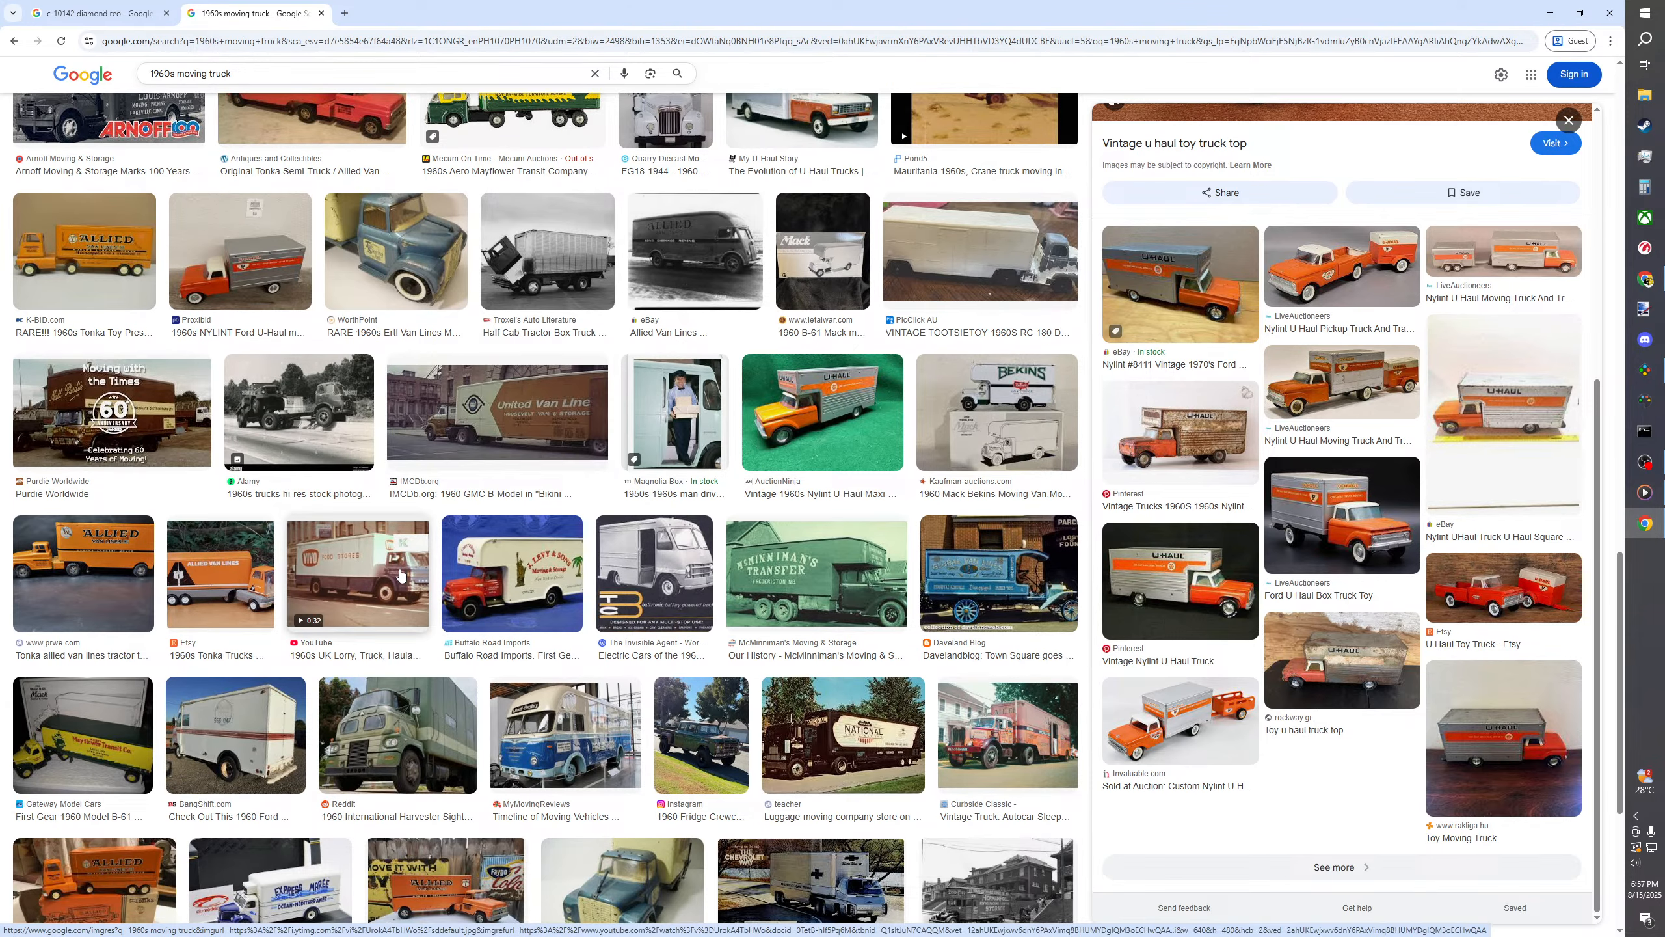
left_click(383, 564)
- Narrow the image search to "1960s moving truck new york city rear"
scroll(396, 564, "up", 5)
left_click(257, 74)
type("new york city")
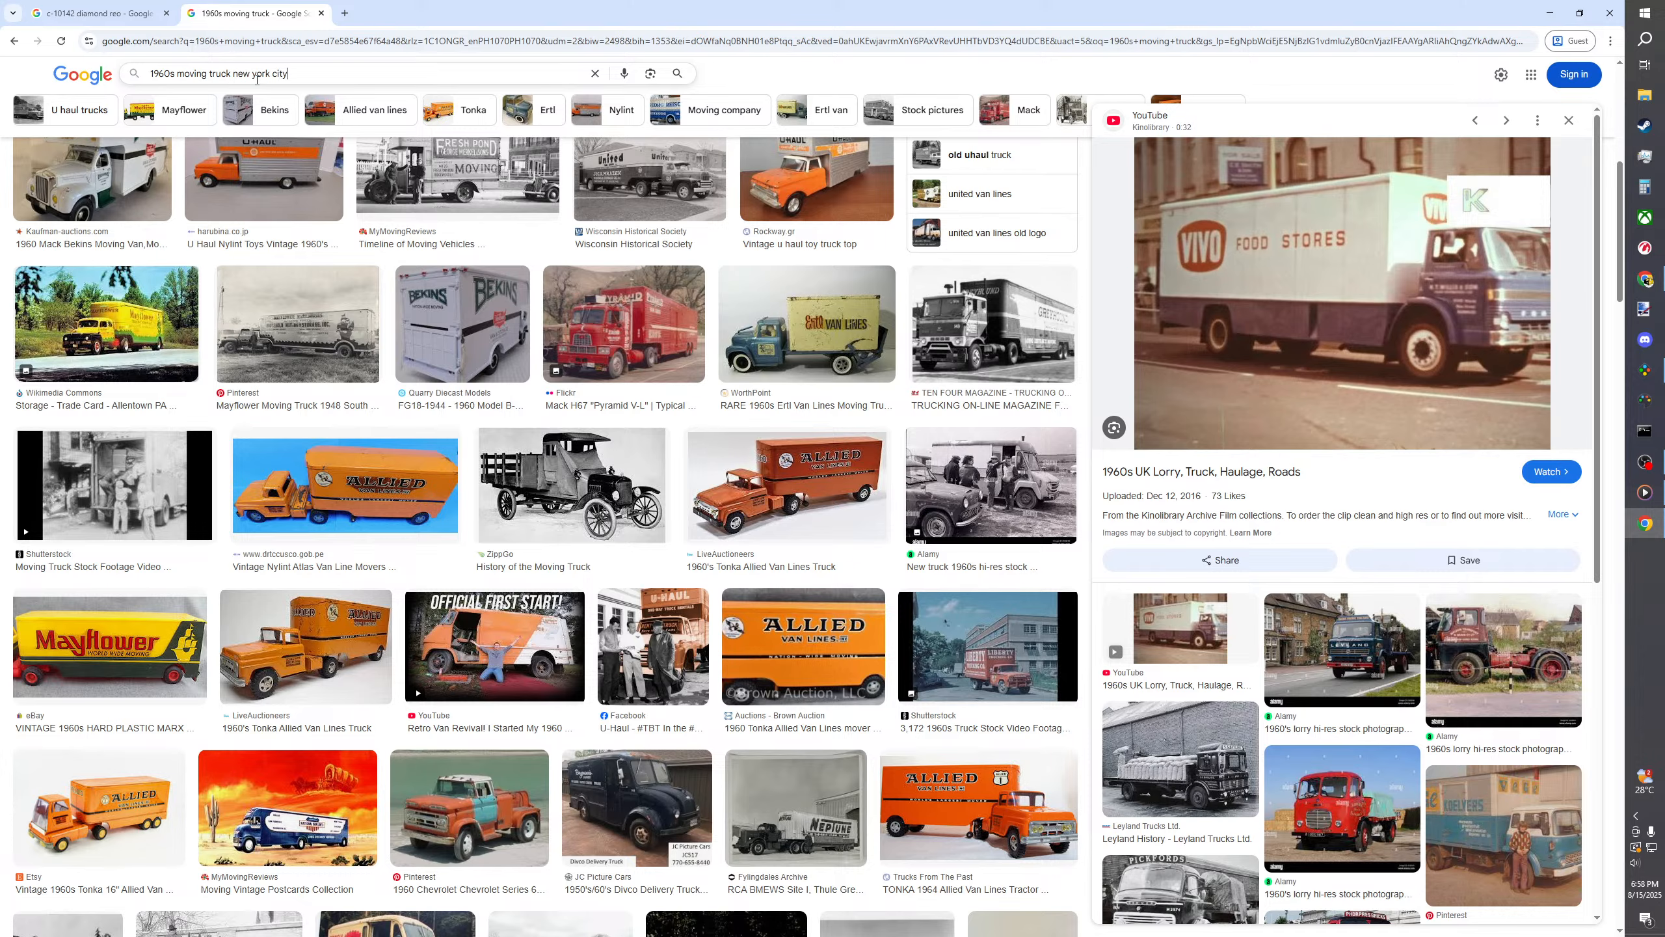
key("Return")
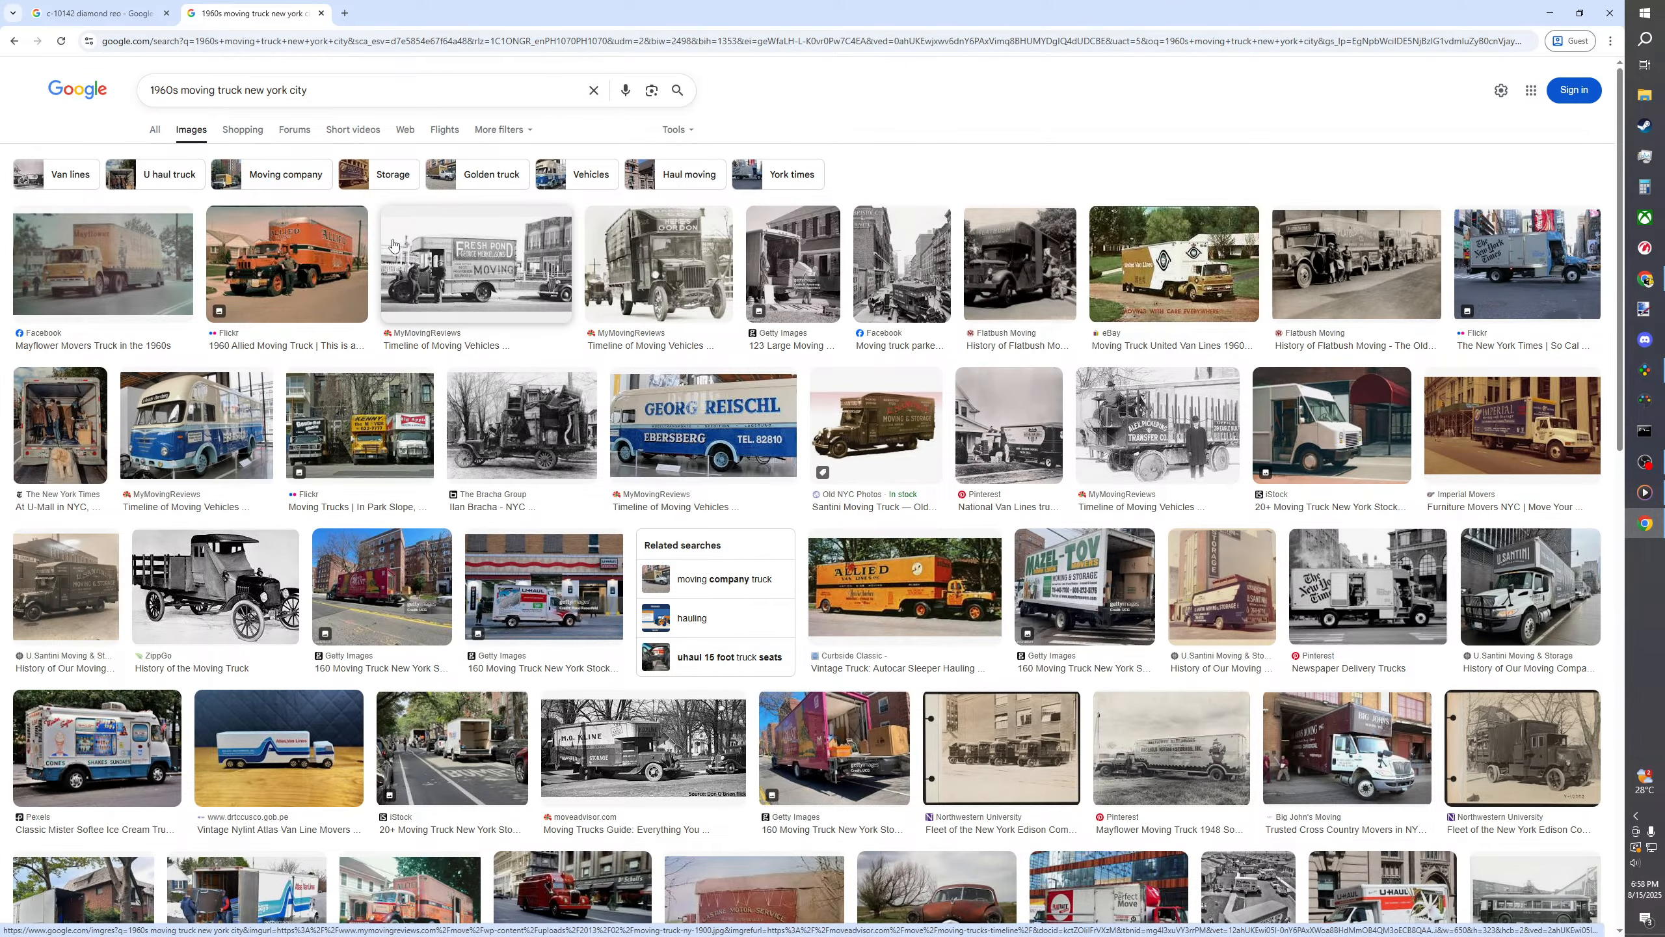
left_click(341, 90)
type("rear")
key("Return")
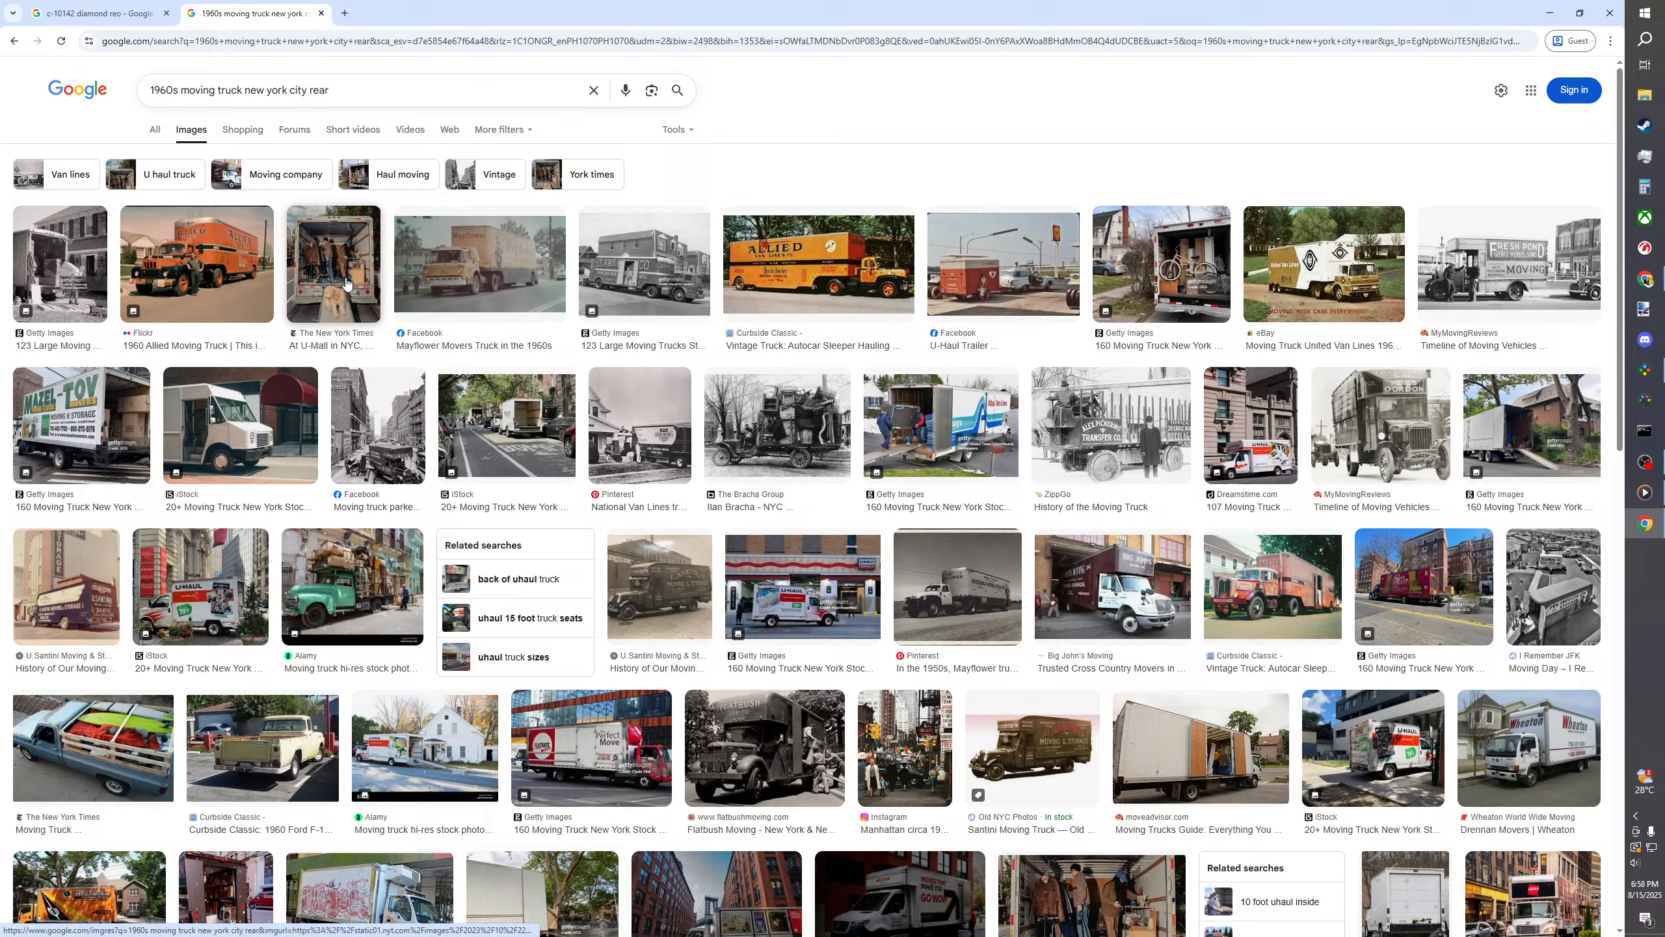
- Examine how moving truck rears are built, previewing the New York Times and Getty Images photos and browsing the other results
left_click(346, 282)
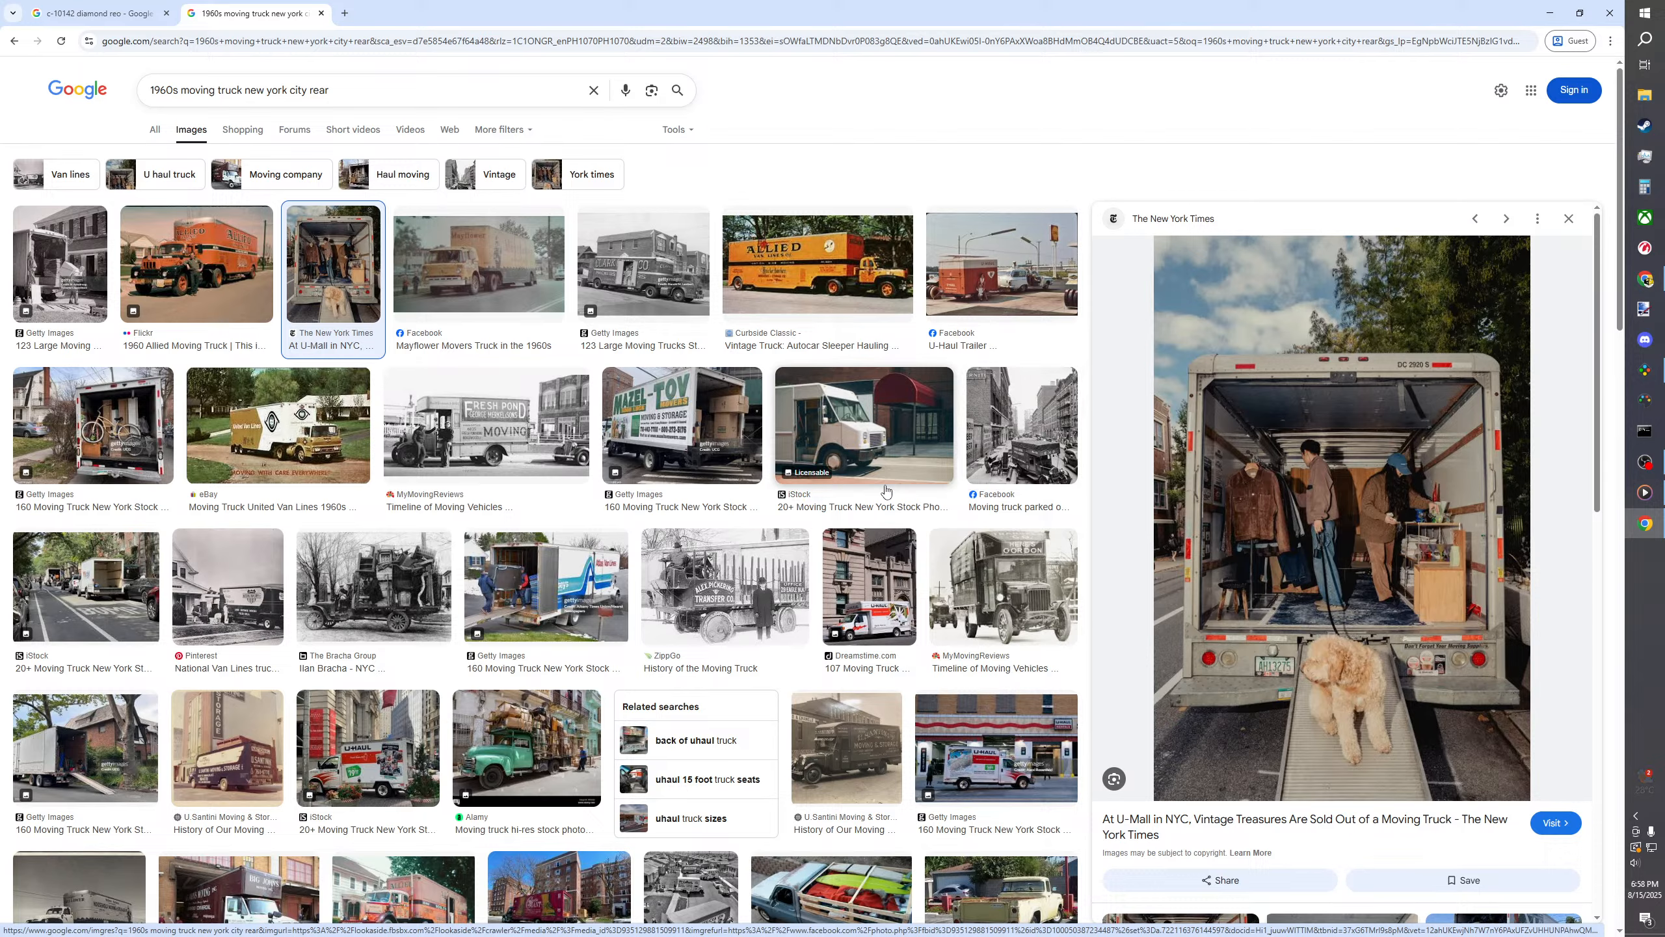
left_click(80, 276)
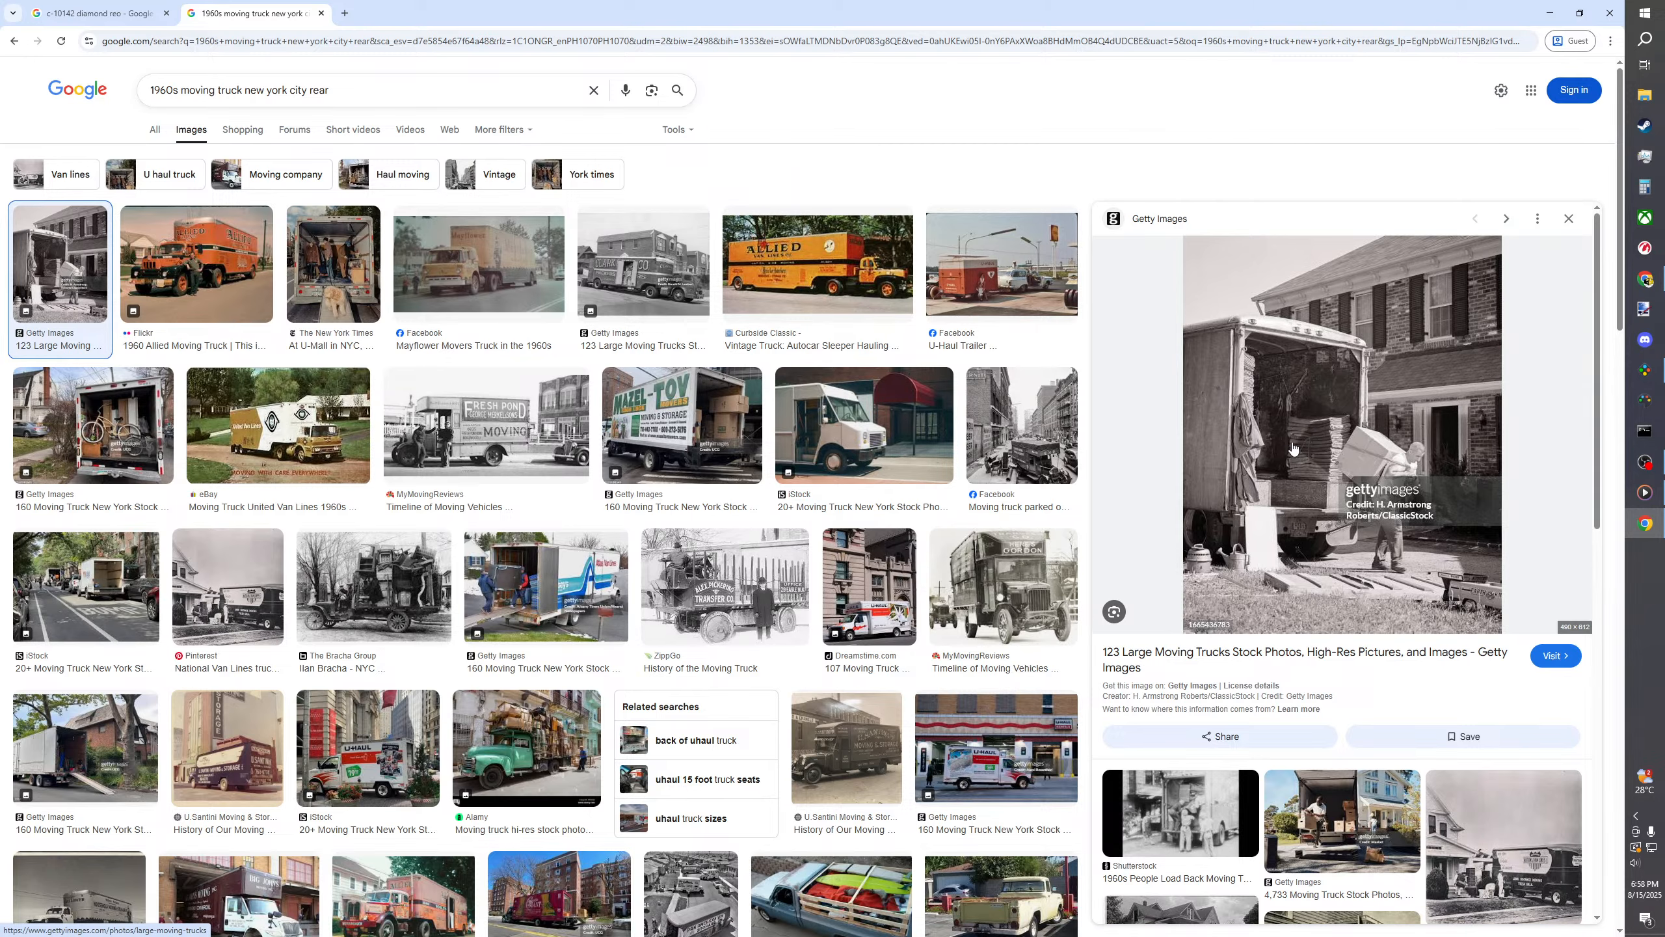
scroll(1293, 448, "down", 3)
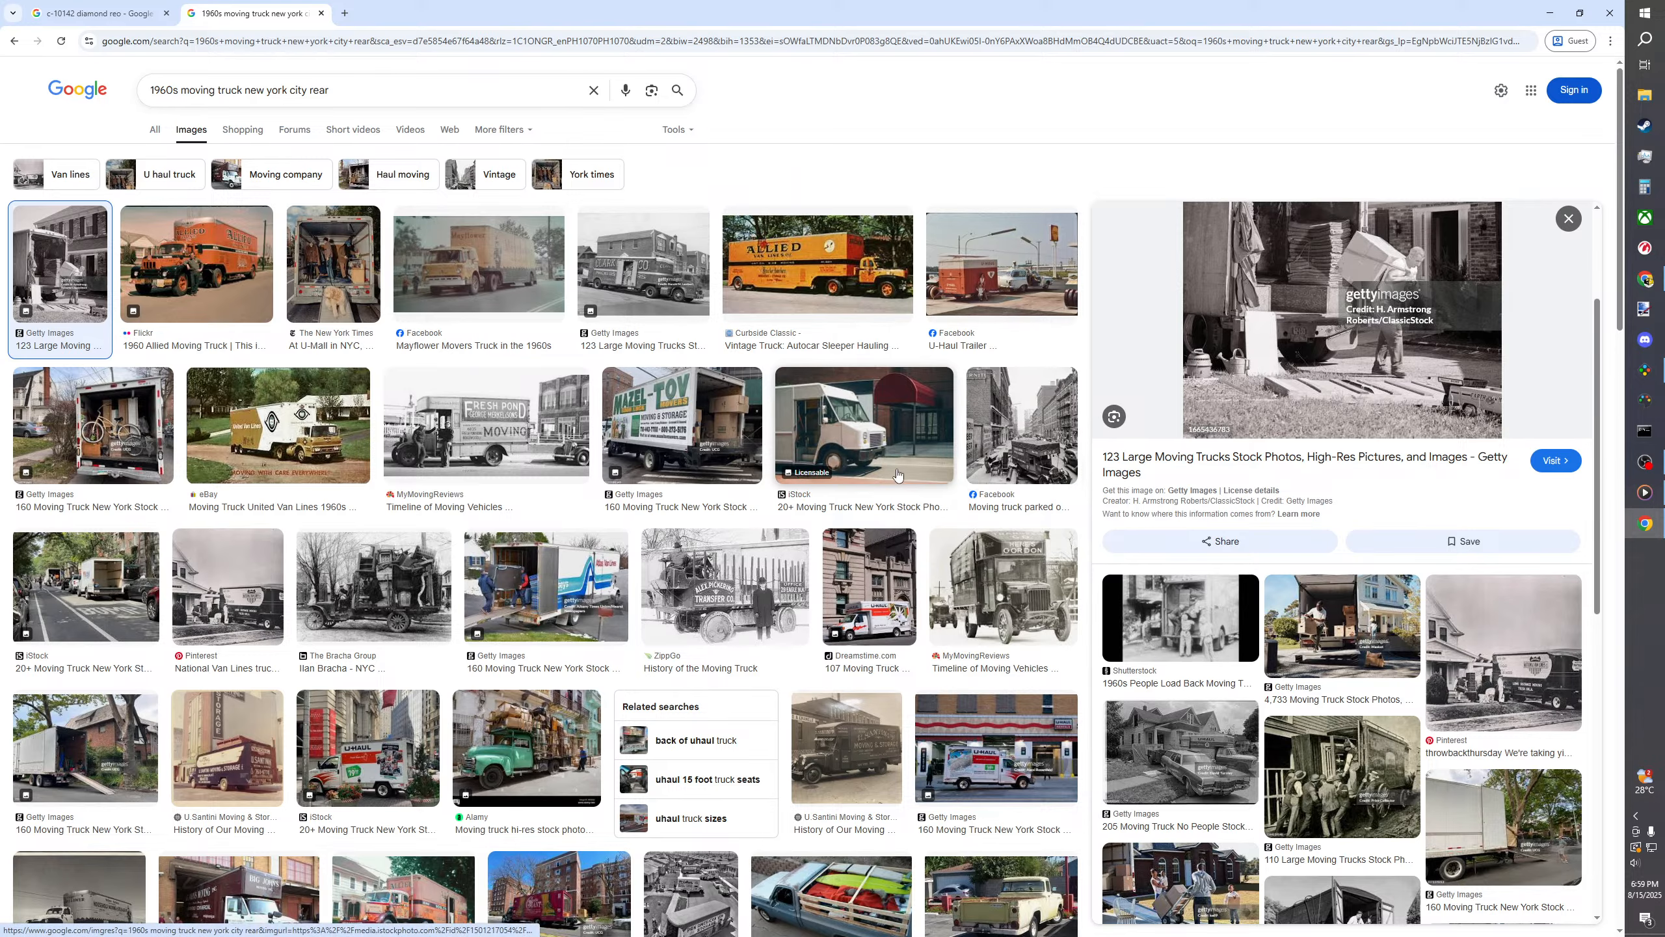
scroll(897, 473, "down", 5)
scroll(897, 474, "down", 2)
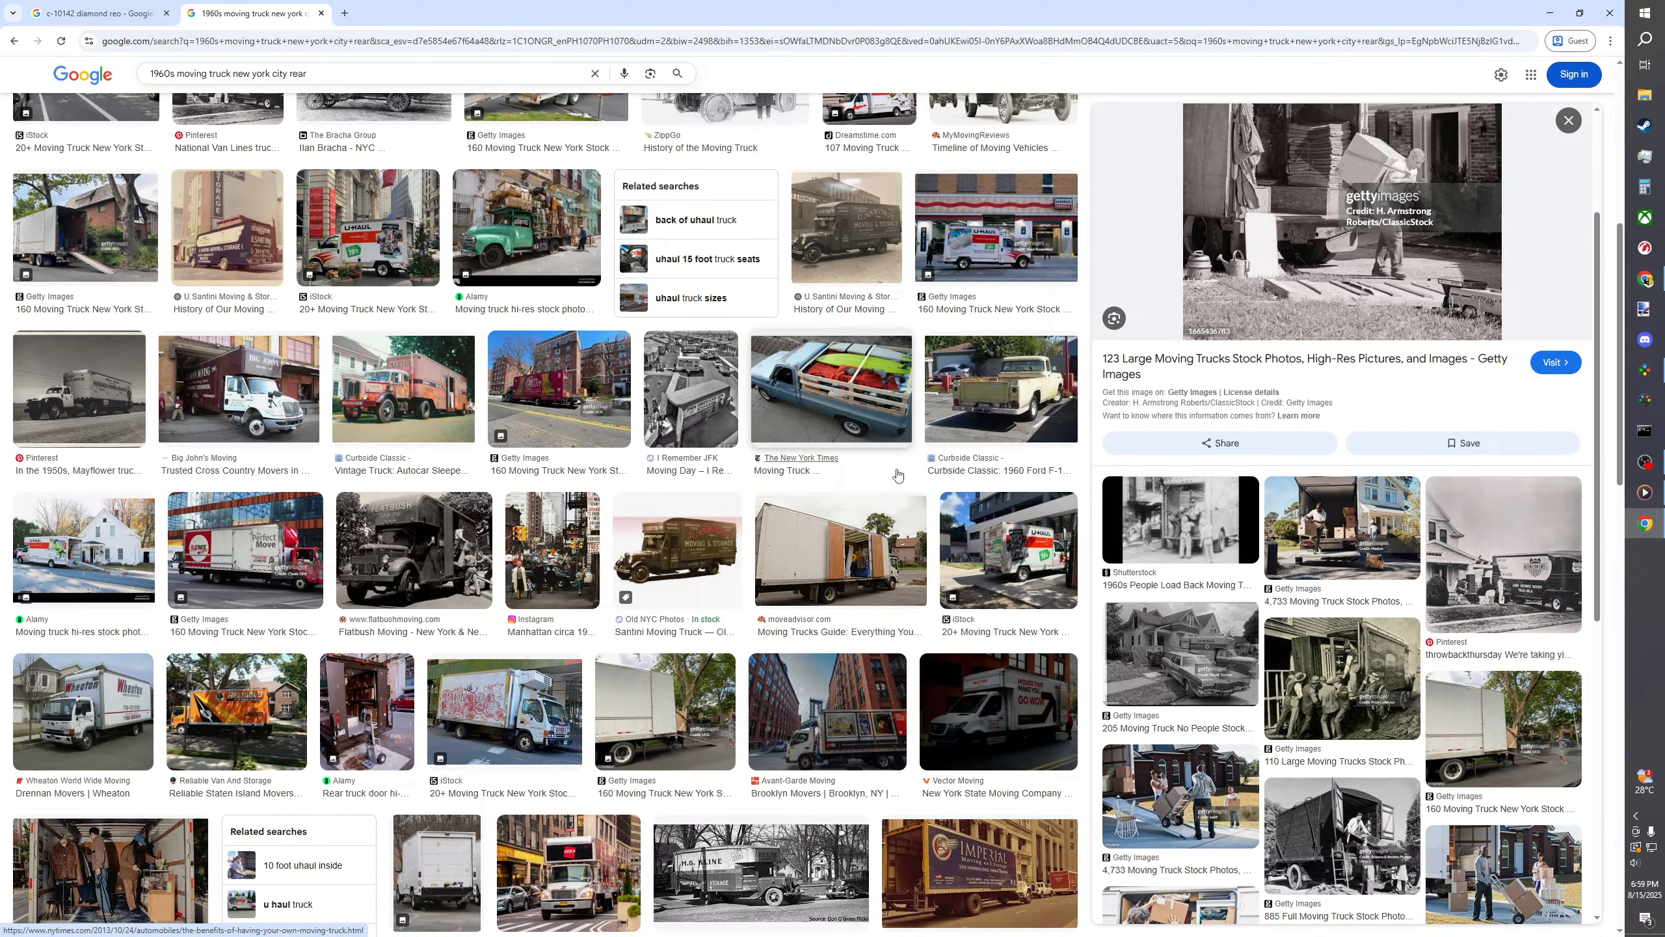
scroll(826, 473, "down", 4)
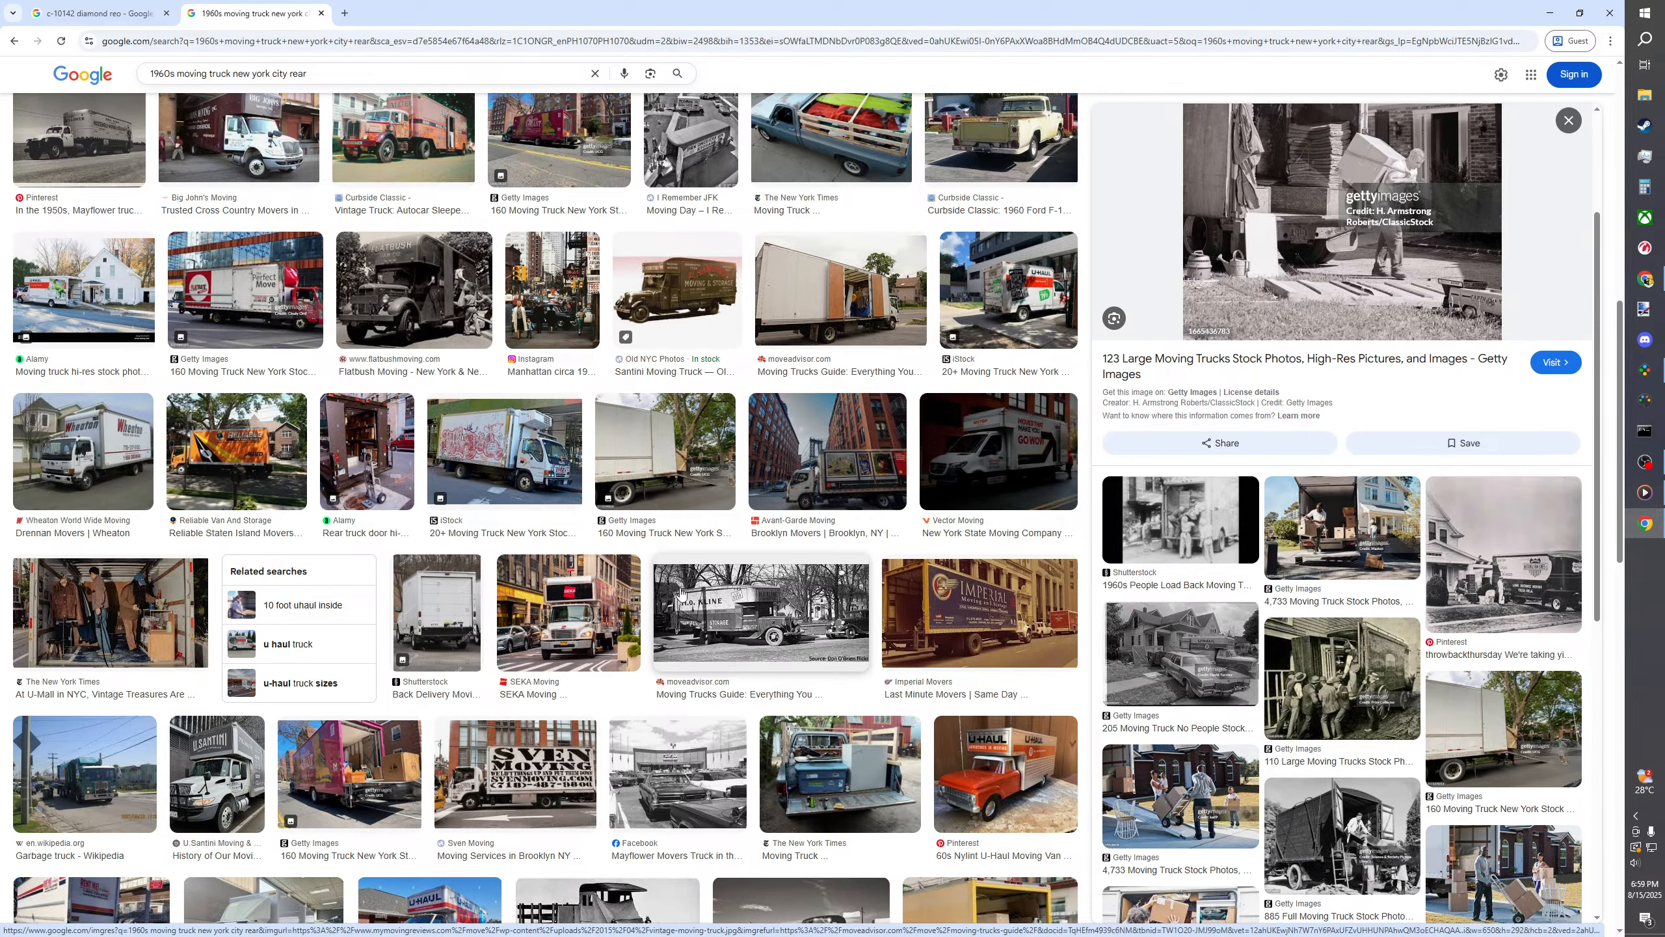
scroll(688, 590, "down", 5)
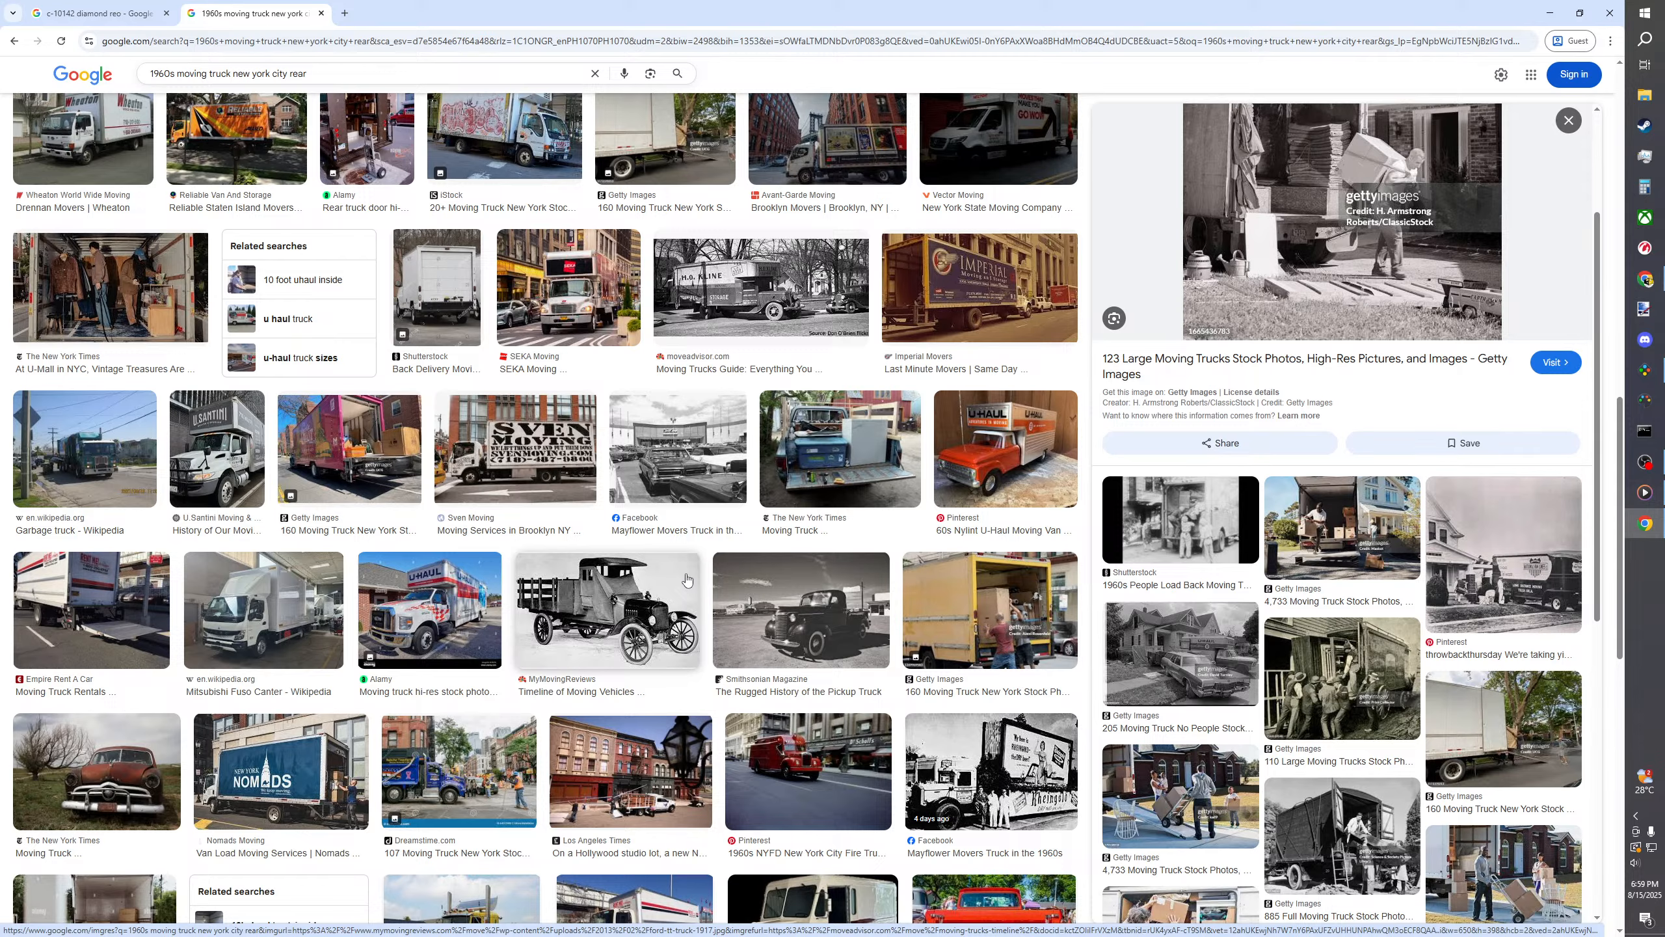
scroll(695, 570, "down", 4)
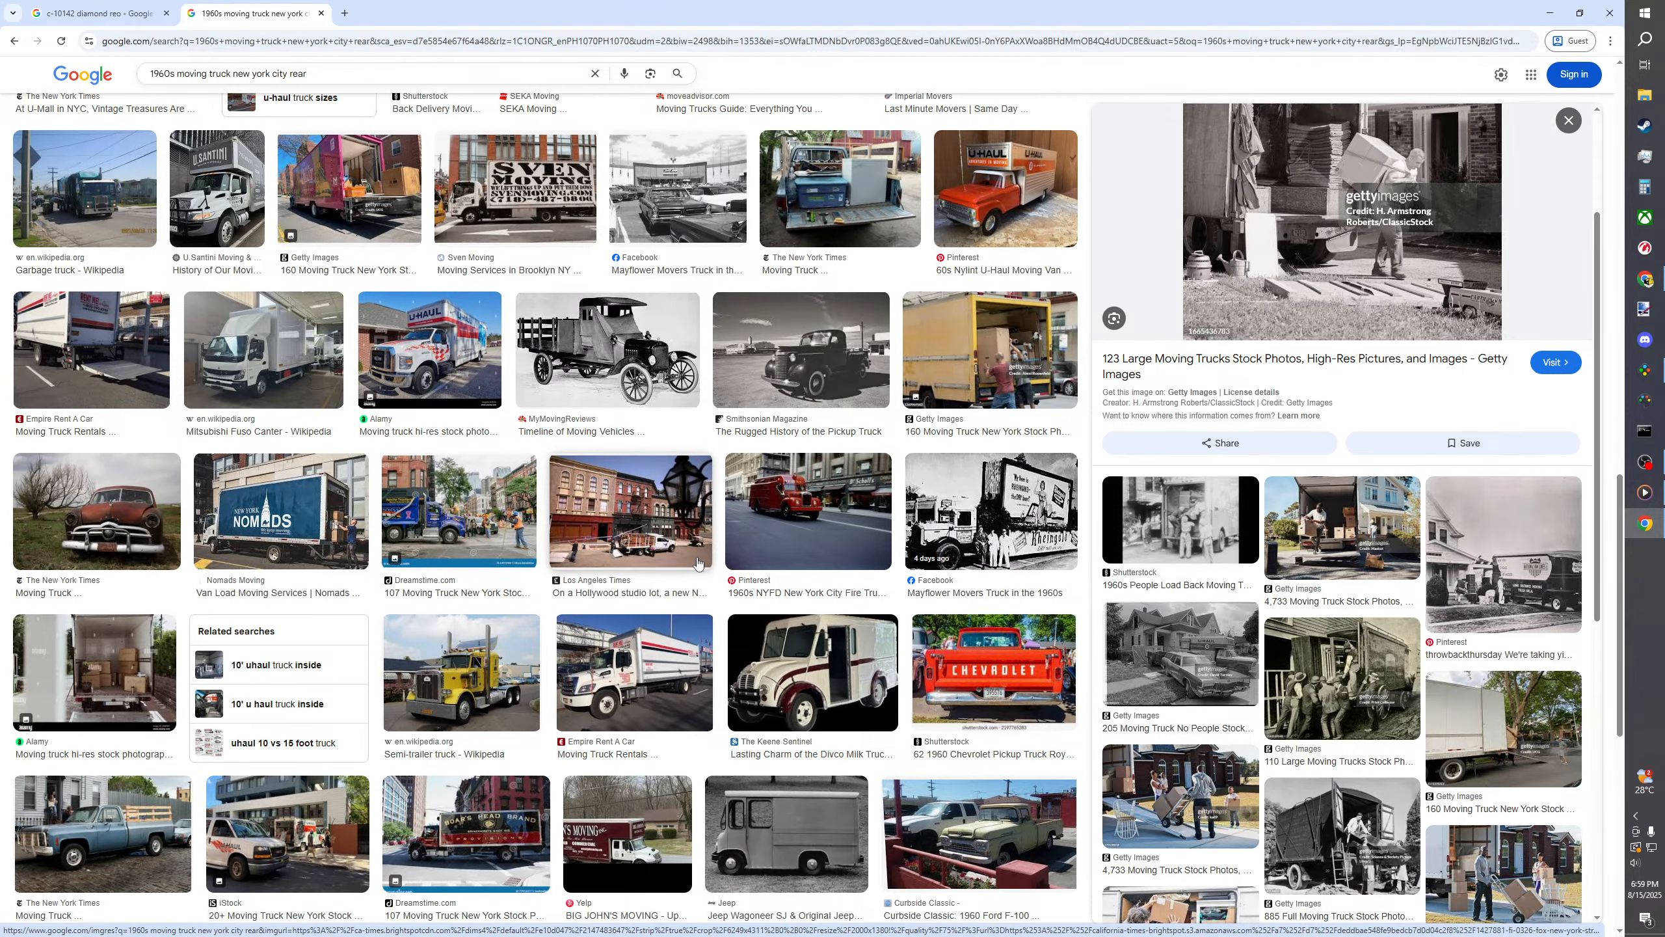
- Examine the New York City truck results, previewing the vintage moving postcard illustration and the 1960 Allied Moving Truck photo
scroll(698, 563, "down", 4)
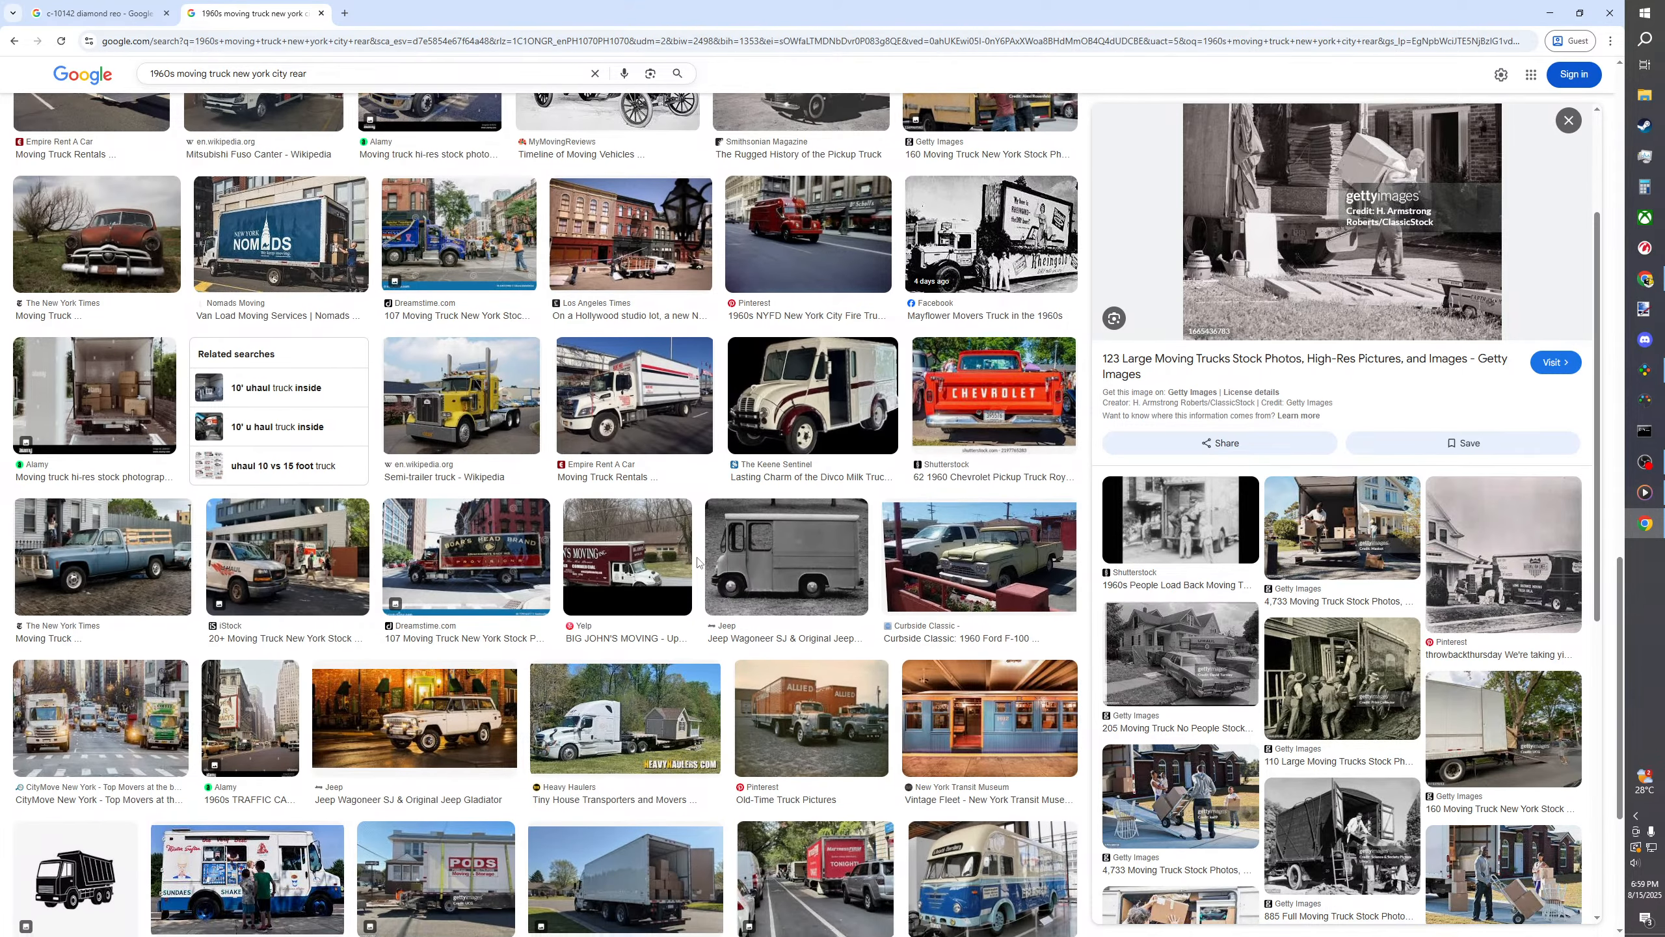
scroll(636, 590, "down", 2)
scroll(636, 589, "down", 5)
left_click(299, 764)
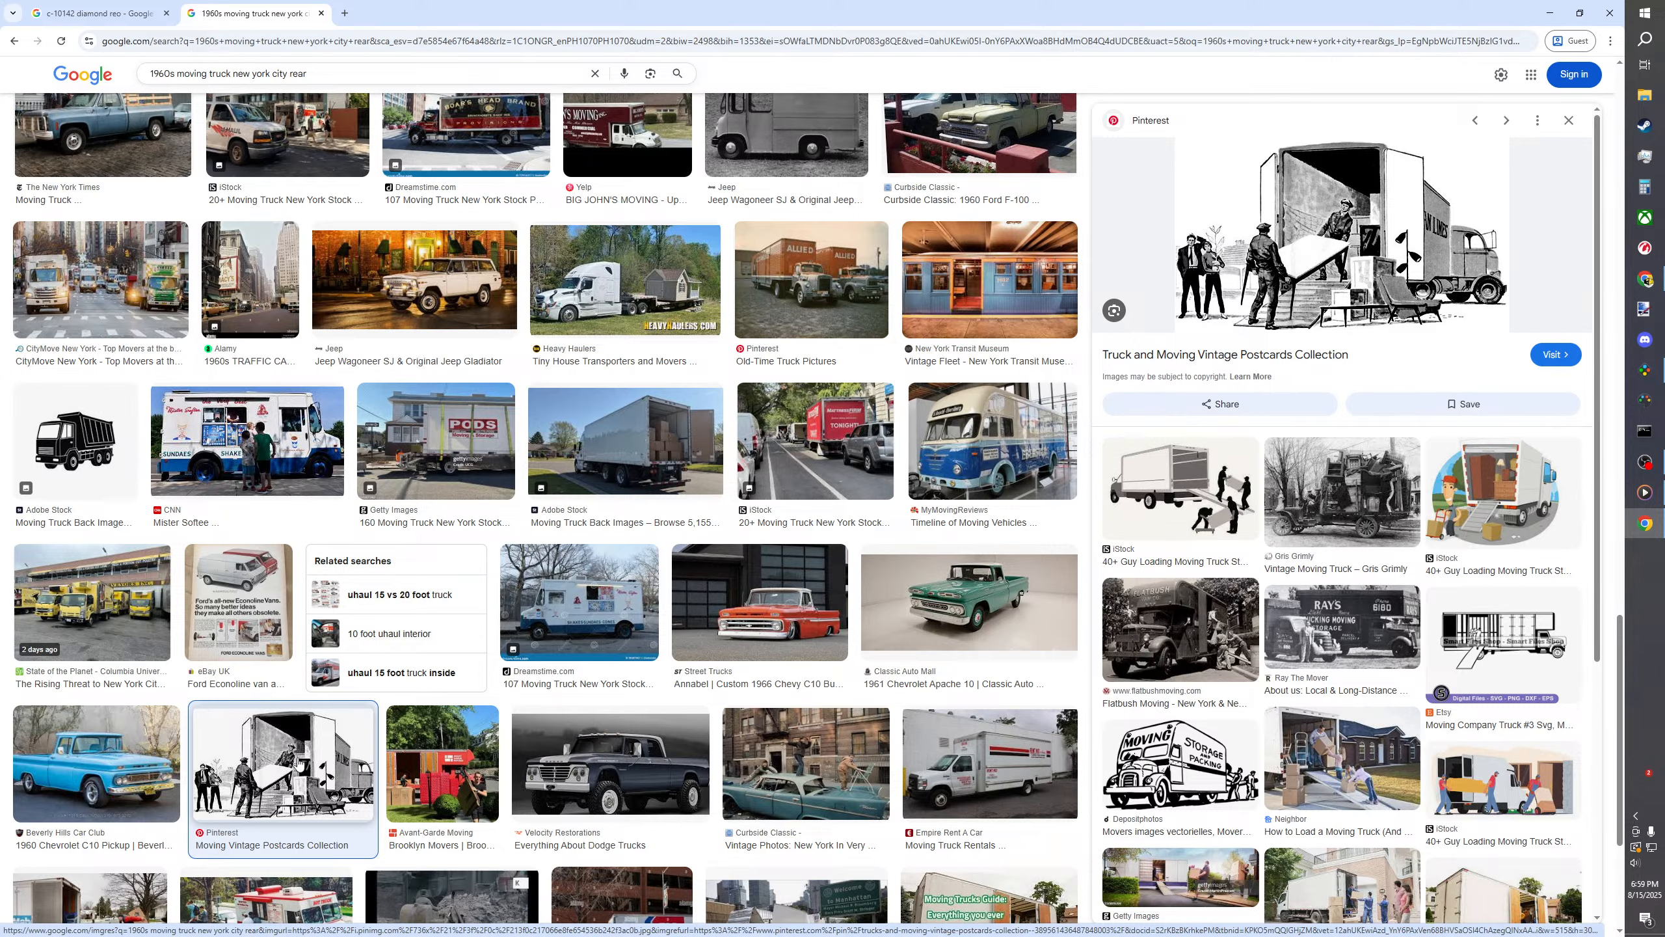
scroll(321, 750, "down", 2)
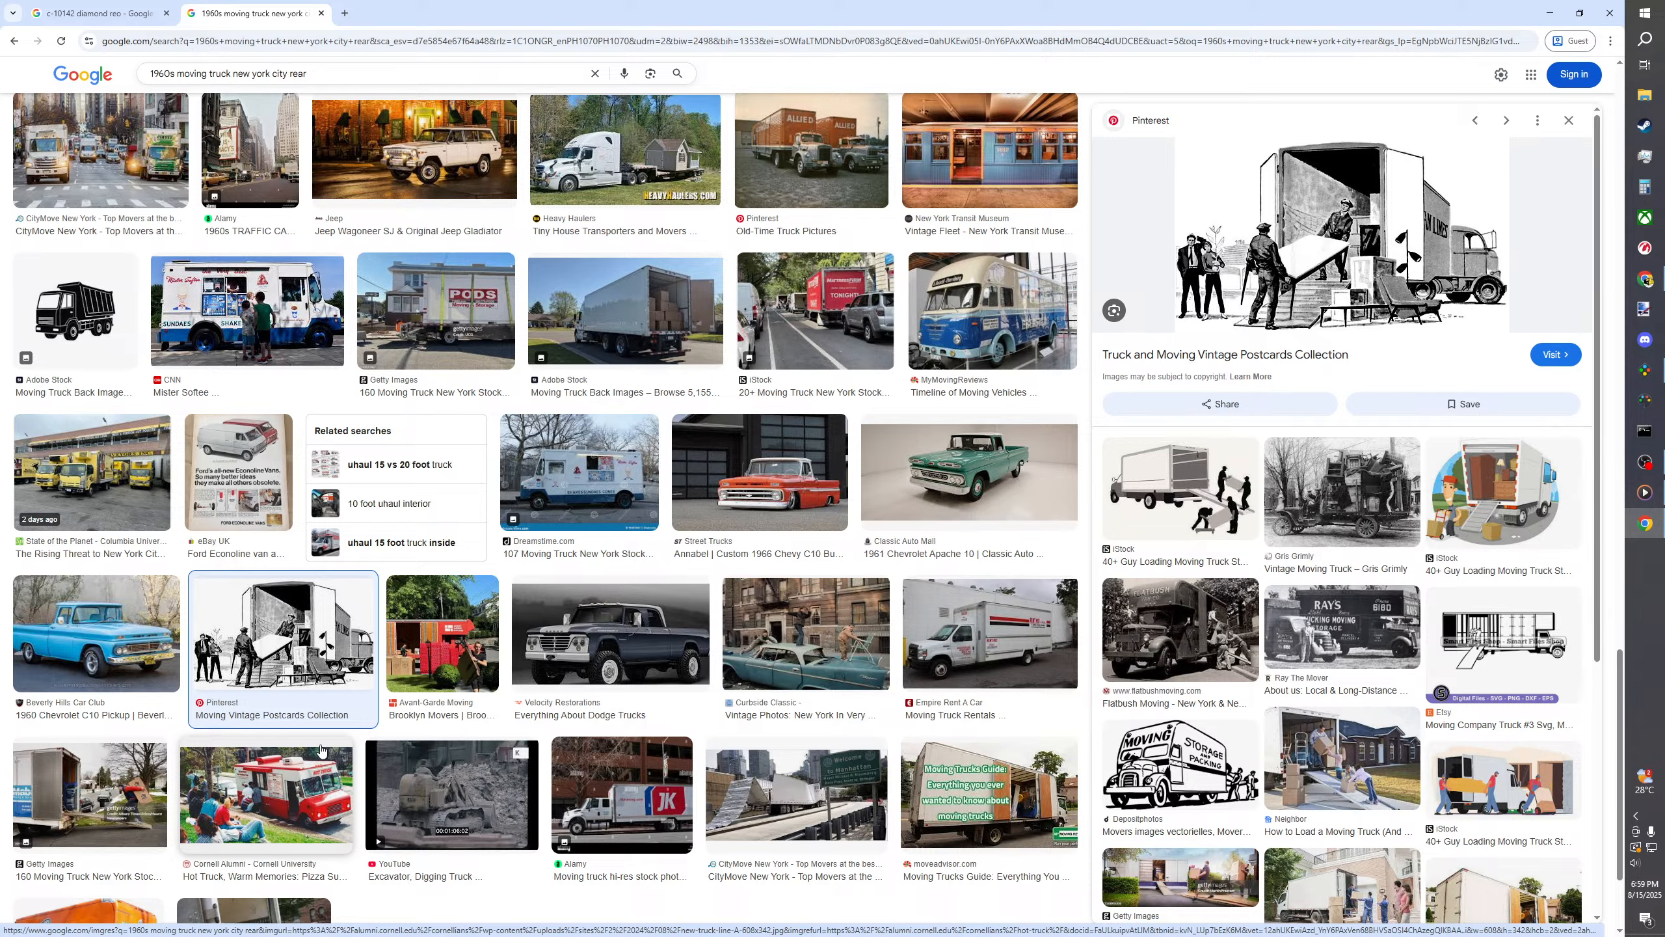
scroll(336, 741, "down", 3)
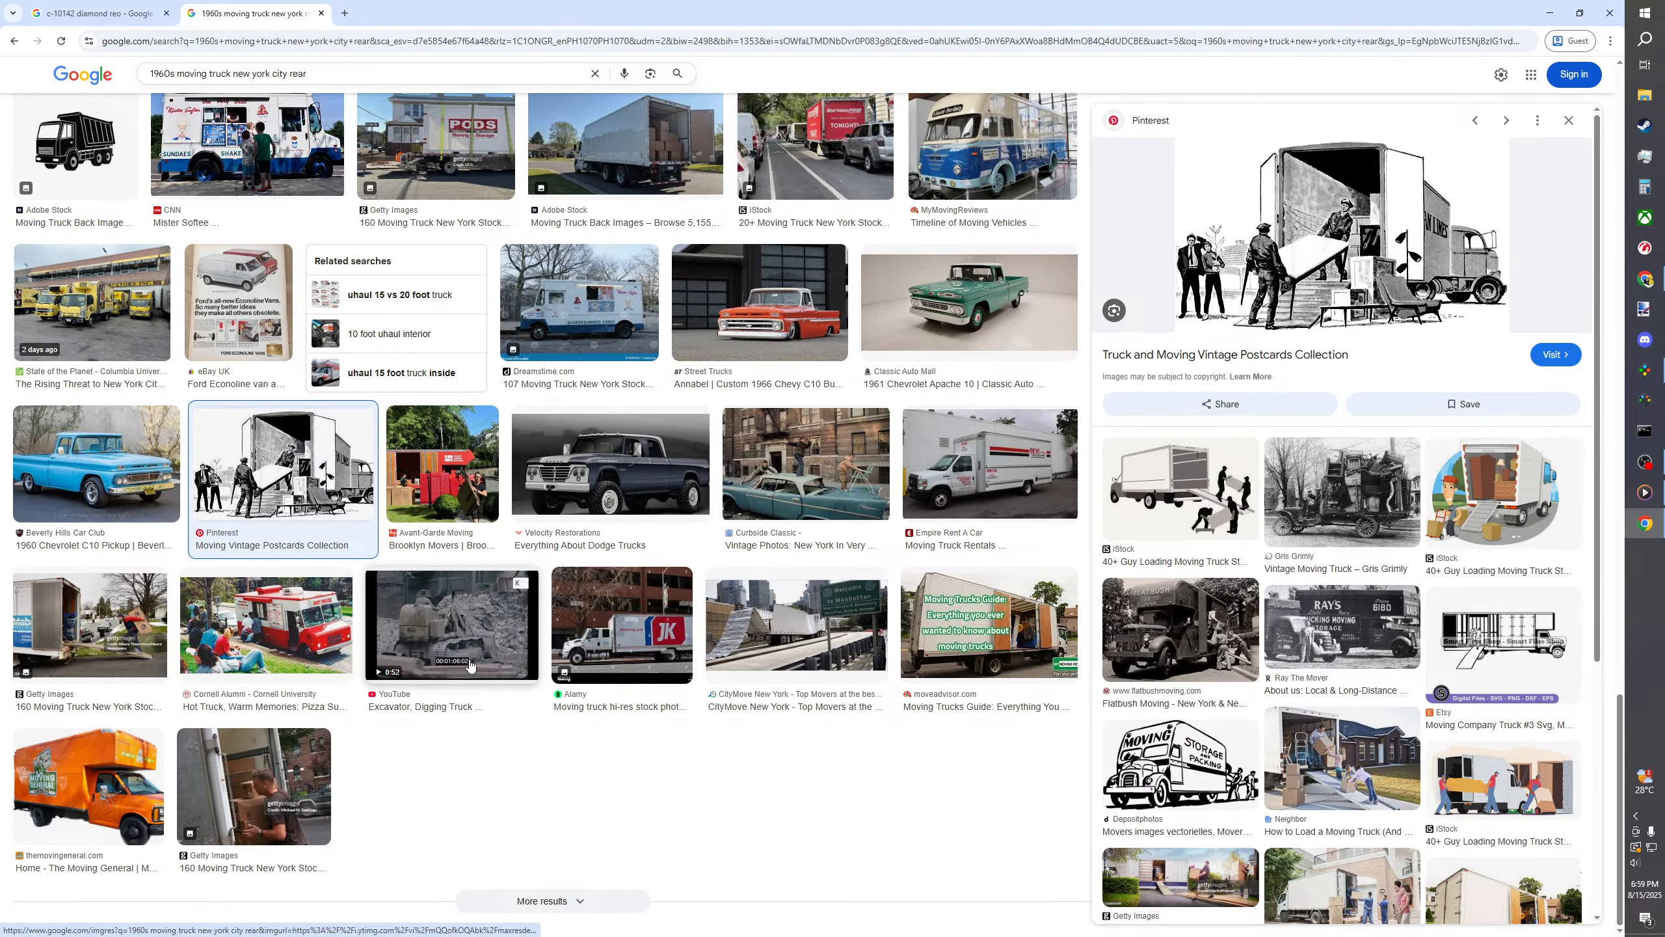
scroll(470, 665, "down", 5)
scroll(473, 646, "up", 18)
left_click(196, 263)
scroll(1314, 554, "down", 6)
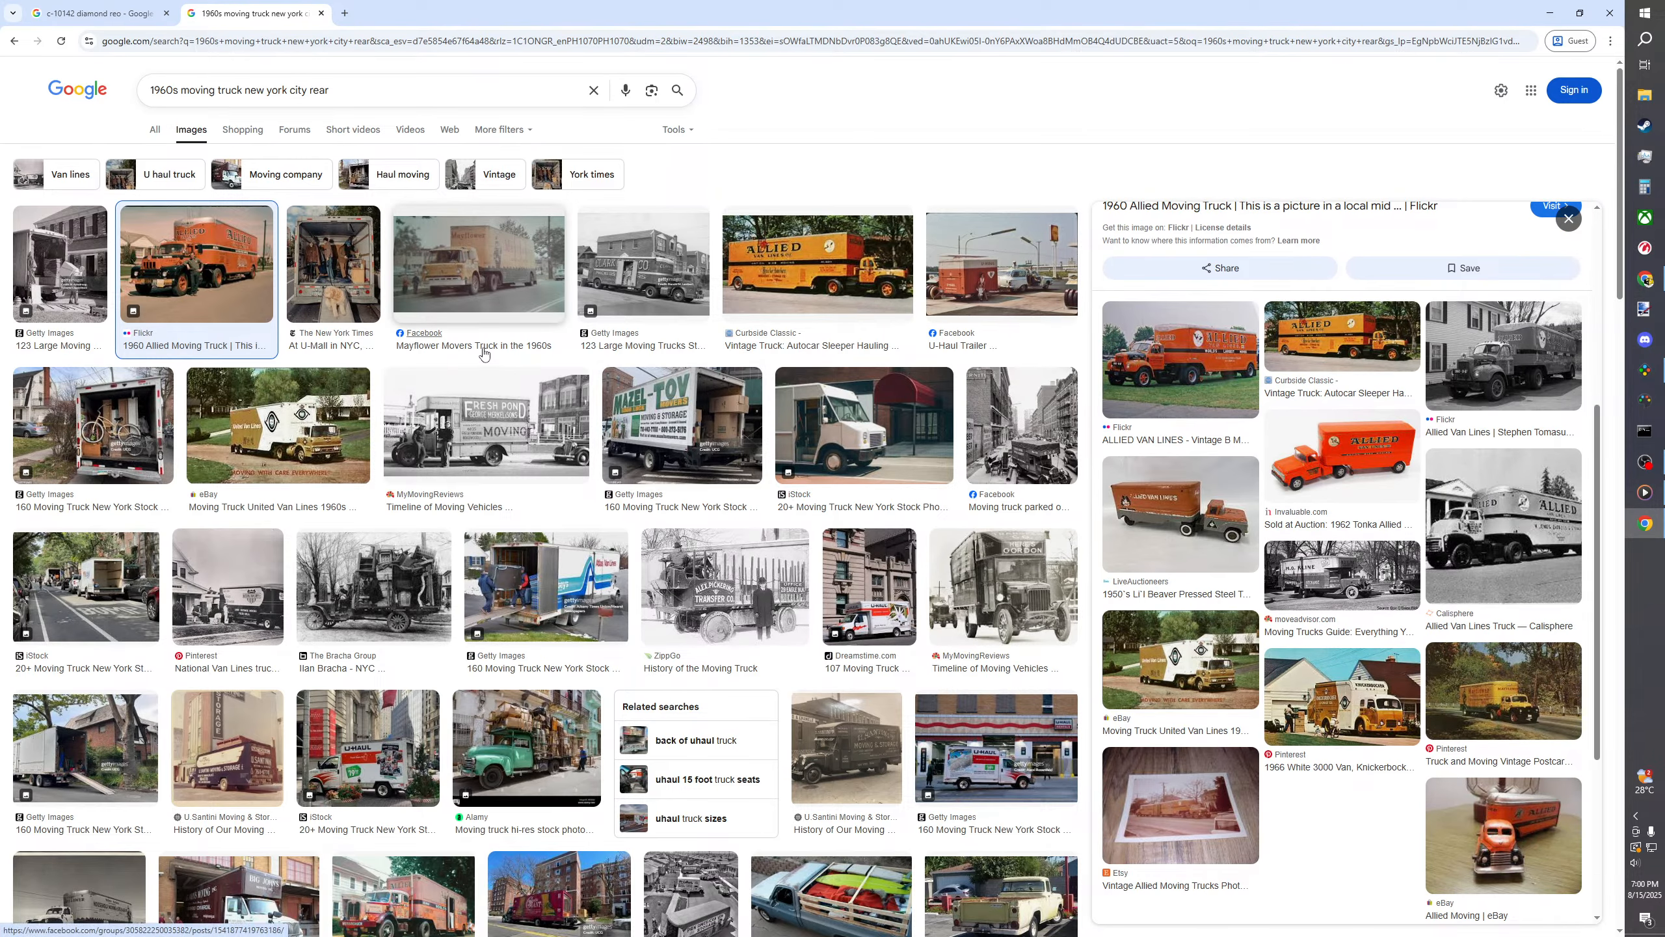
- Change the image search to "1960s moving truck rear"
left_click_drag(309, 90, 244, 90)
key("BackSpace")
key("Return")
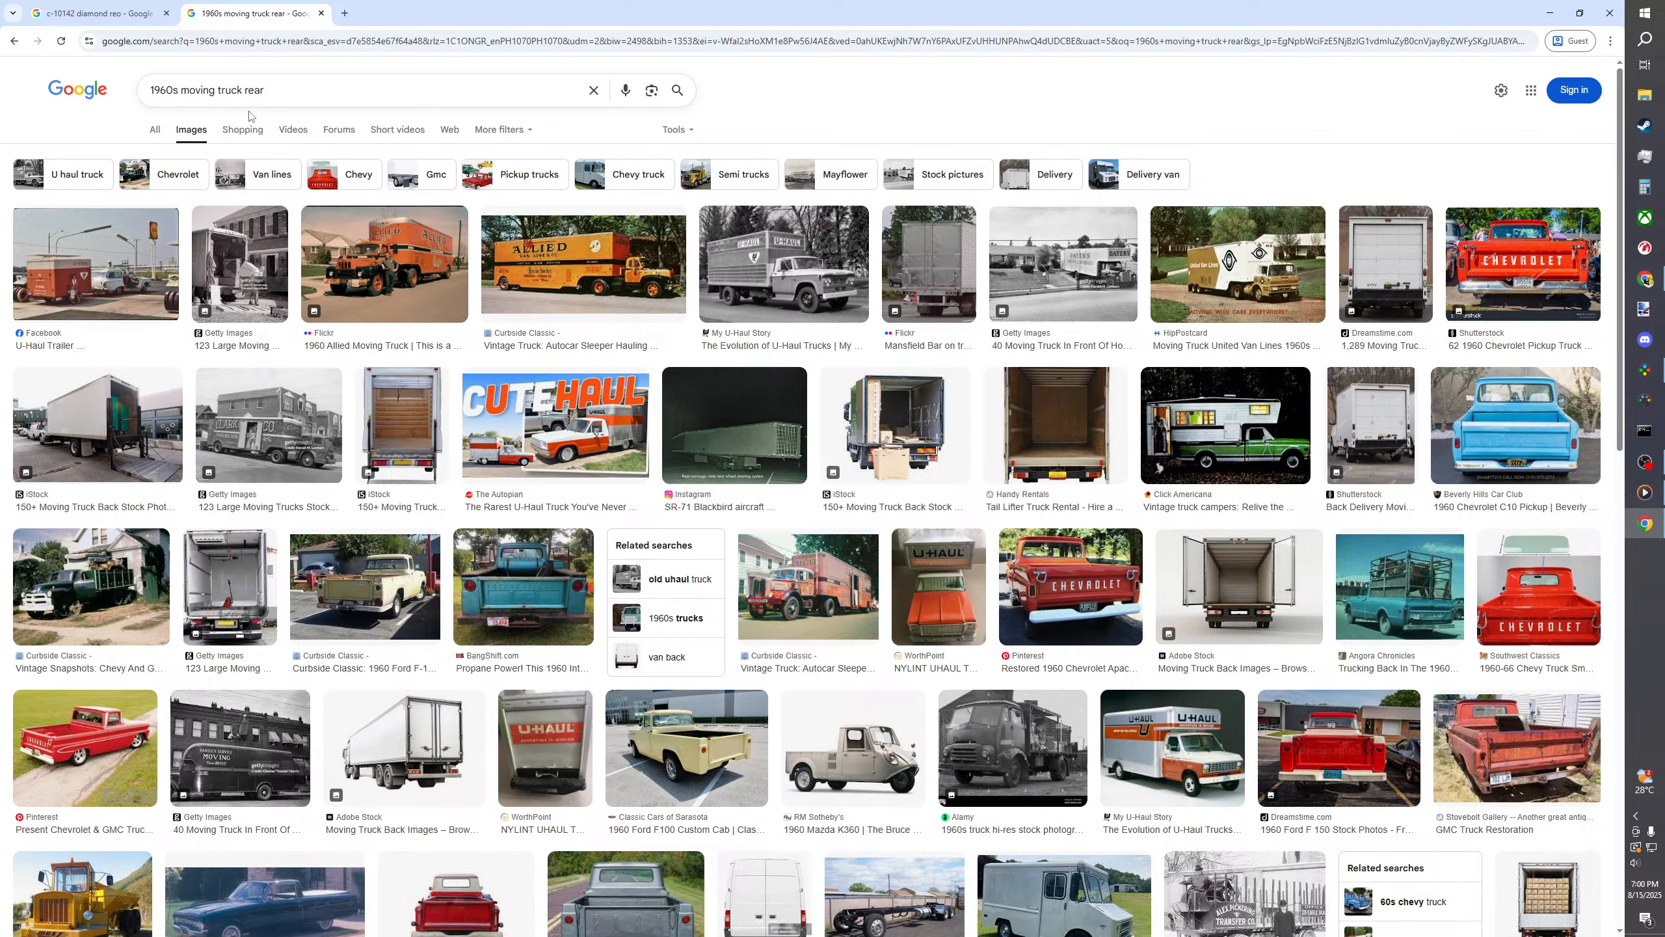
- Preview the Getty Images photo of the Dayen's moving truck in front of a house and browse its related images
left_click(1046, 272)
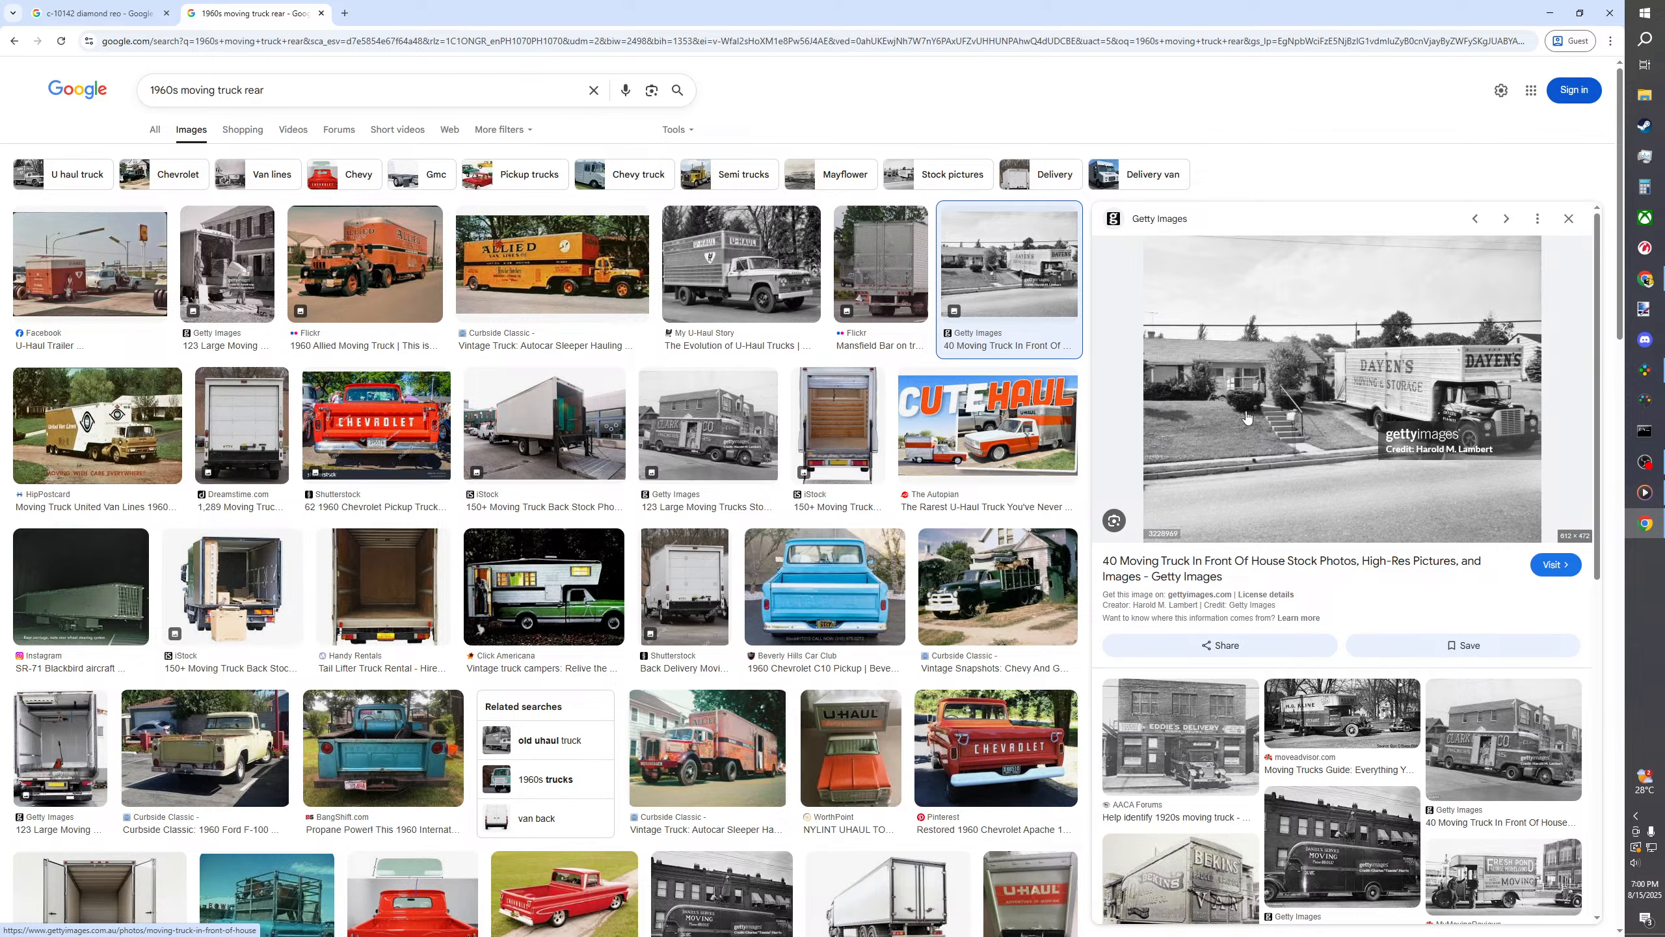
scroll(1248, 416, "down", 3)
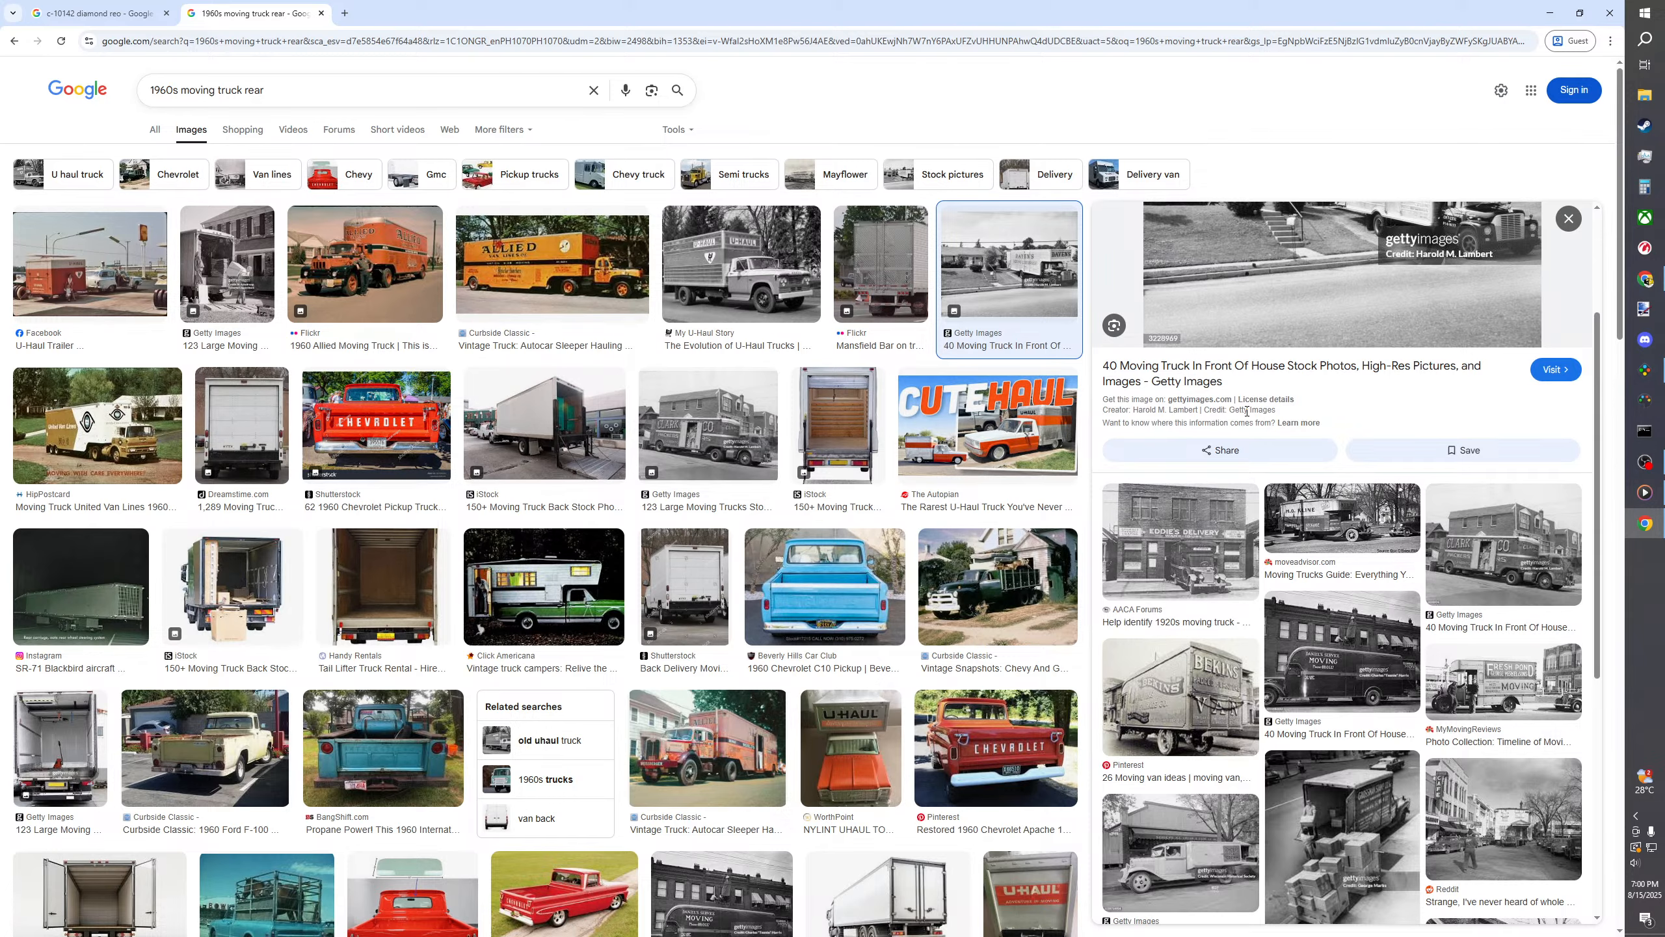
scroll(1247, 411, "down", 1)
scroll(1503, 431, "down", 5)
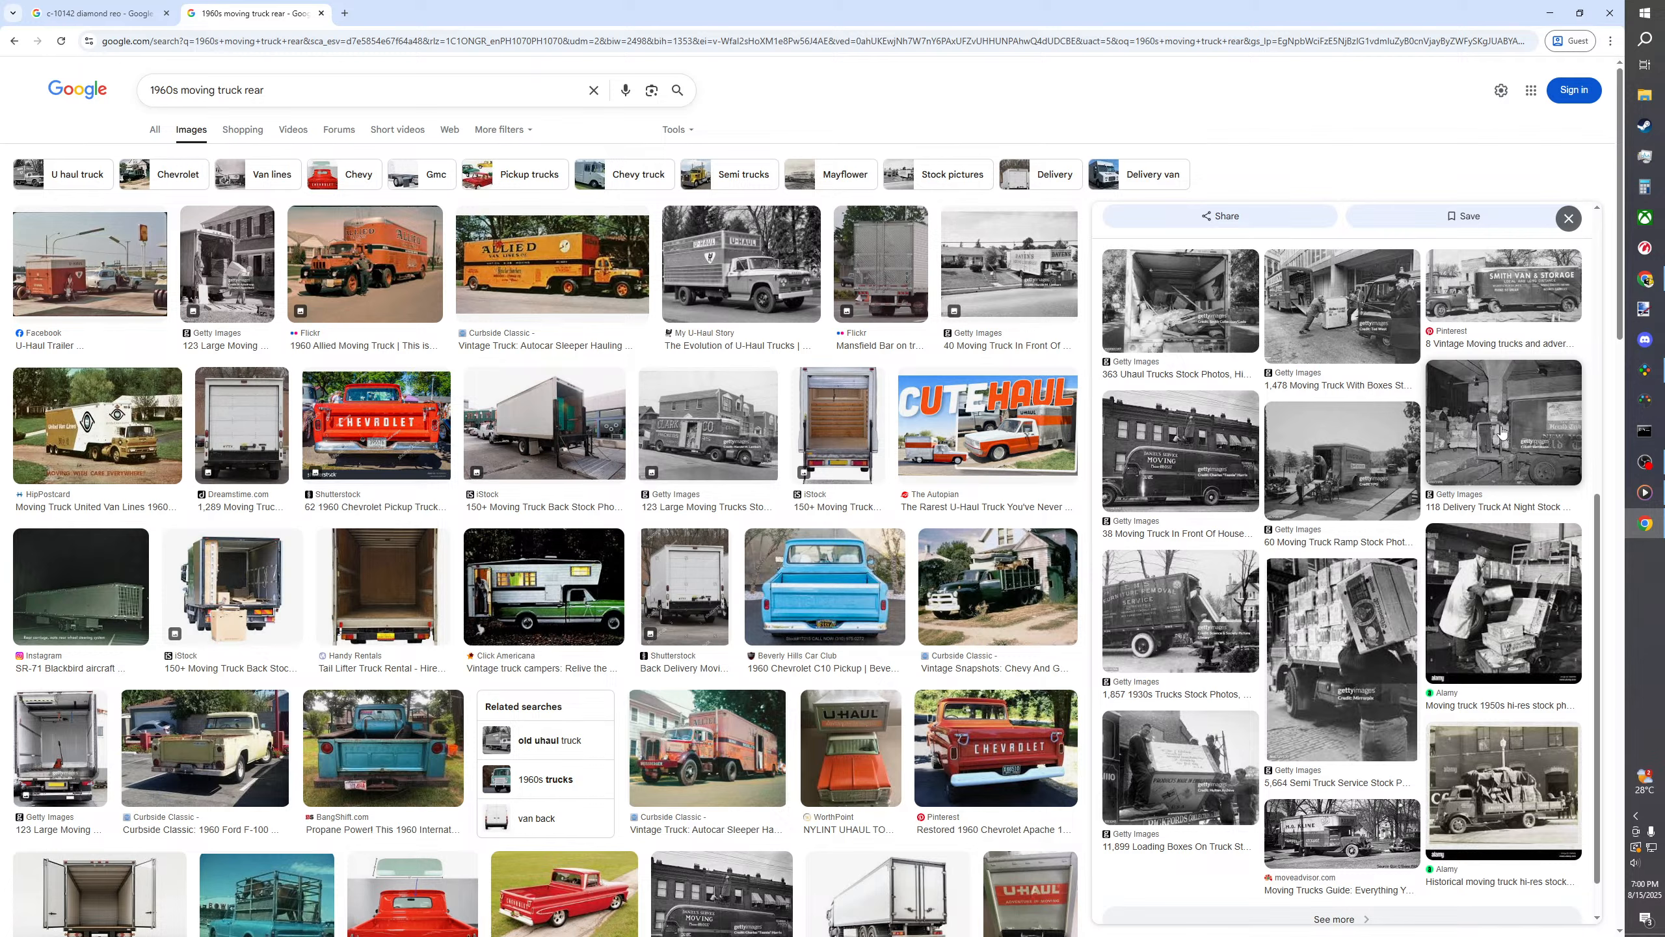
- Examine the Getty Images photo of the Lincoln van being loaded over ramps, along with its related images
left_click(1318, 456)
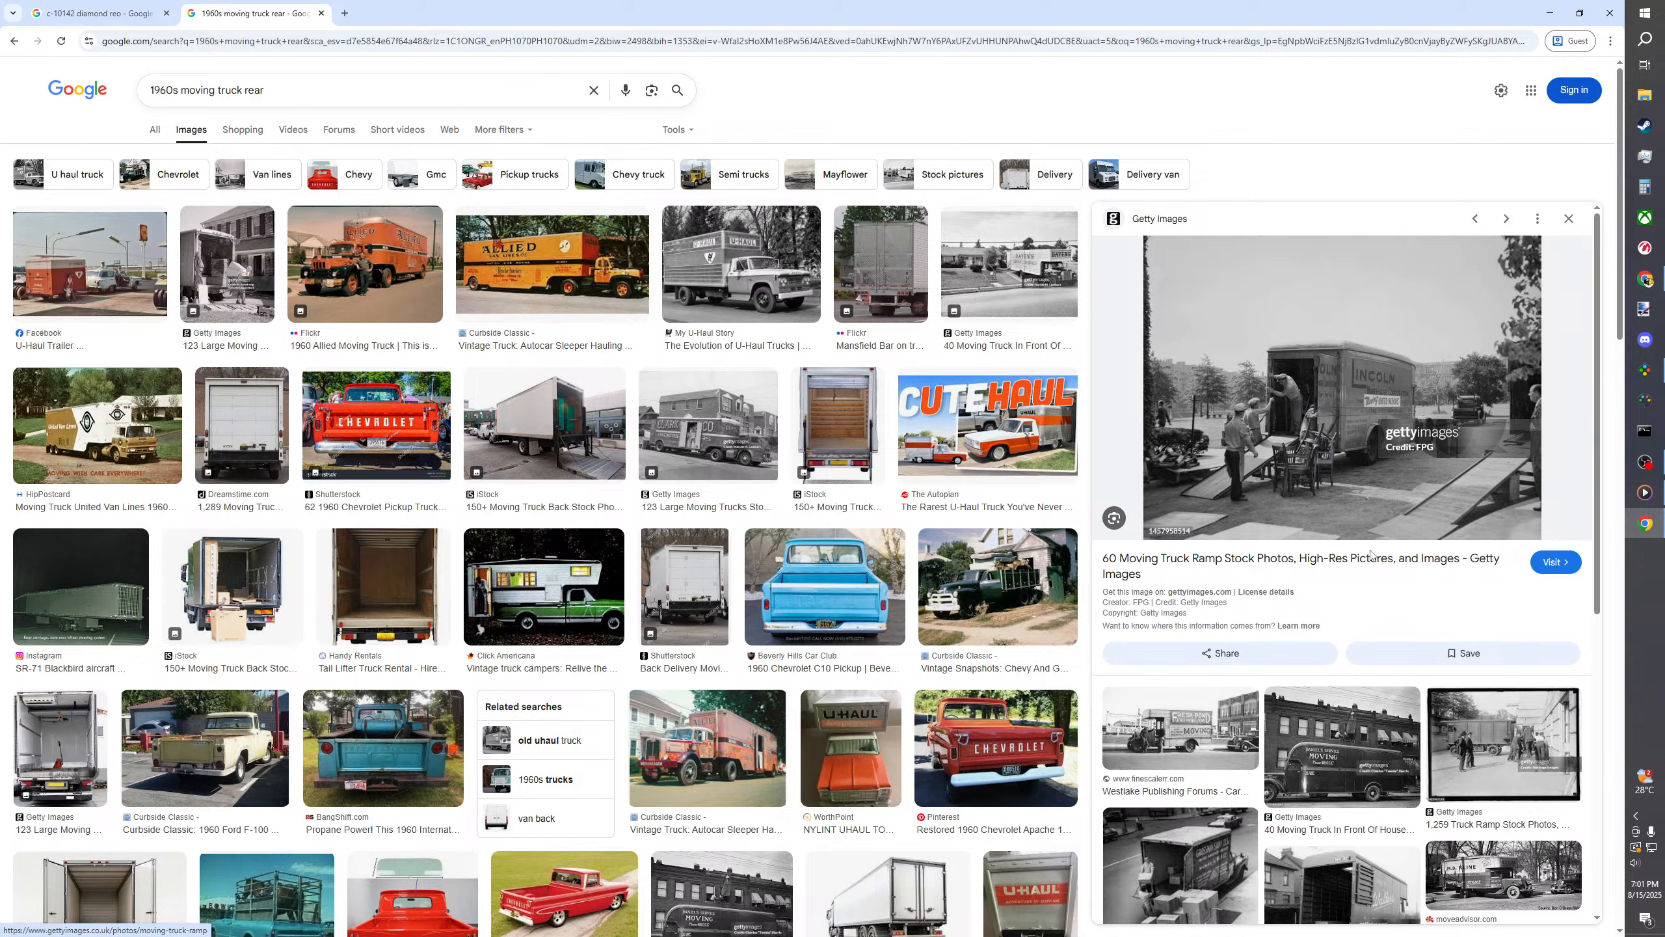
scroll(1368, 549, "down", 2)
scroll(1368, 550, "down", 1)
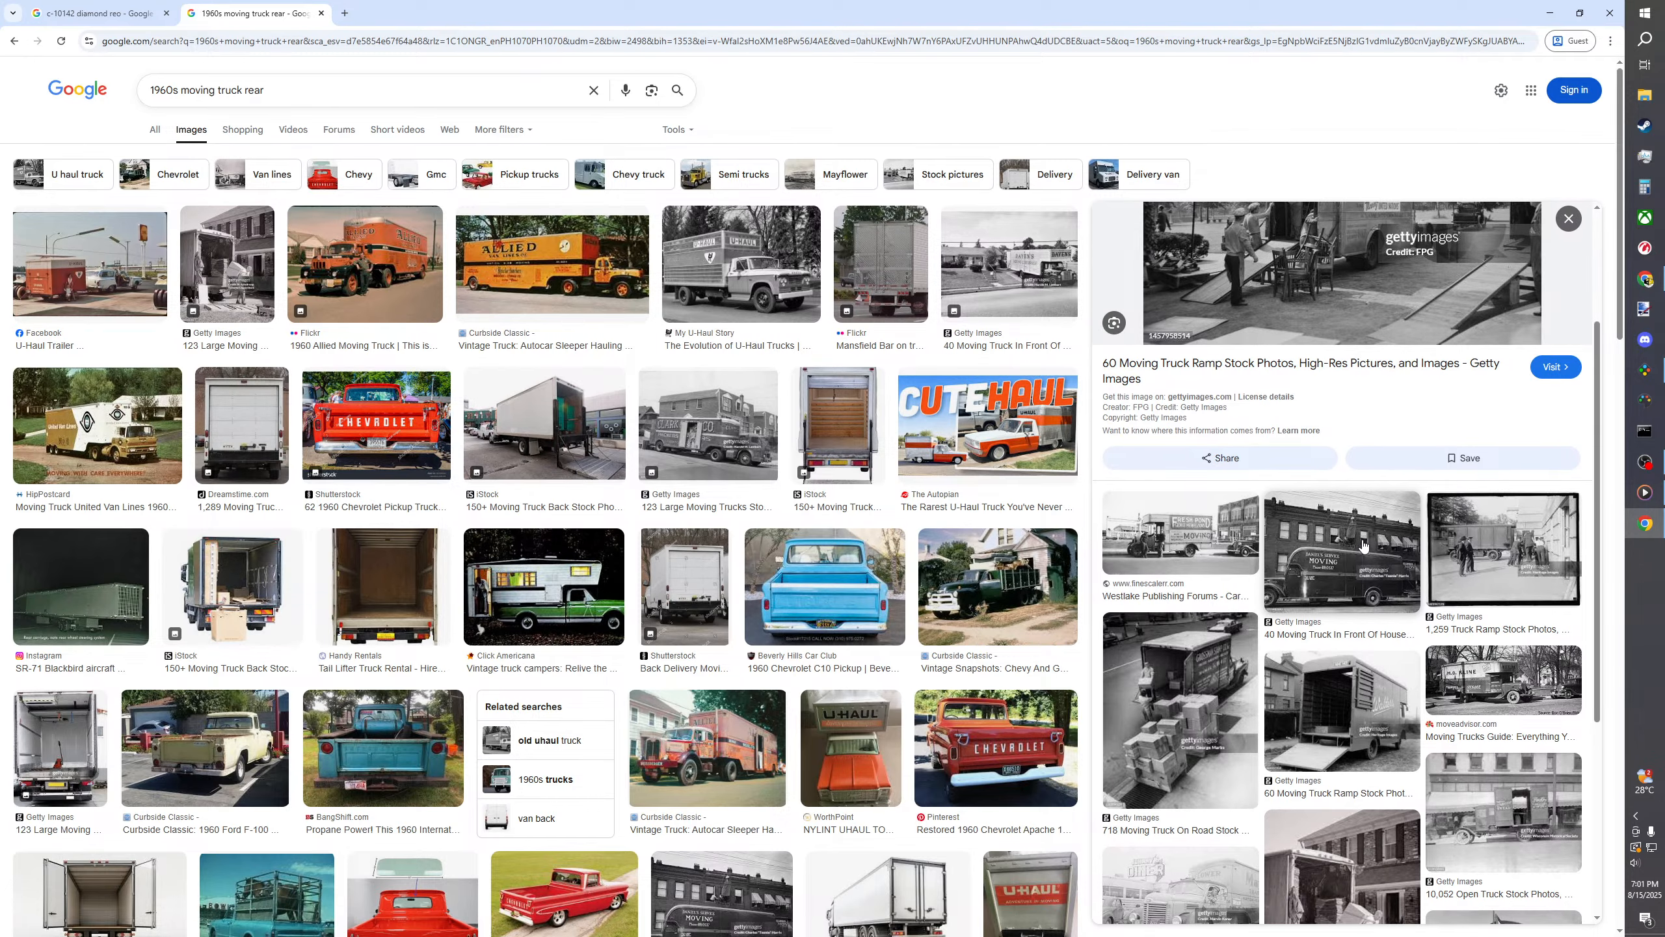
scroll(1363, 546, "down", 1)
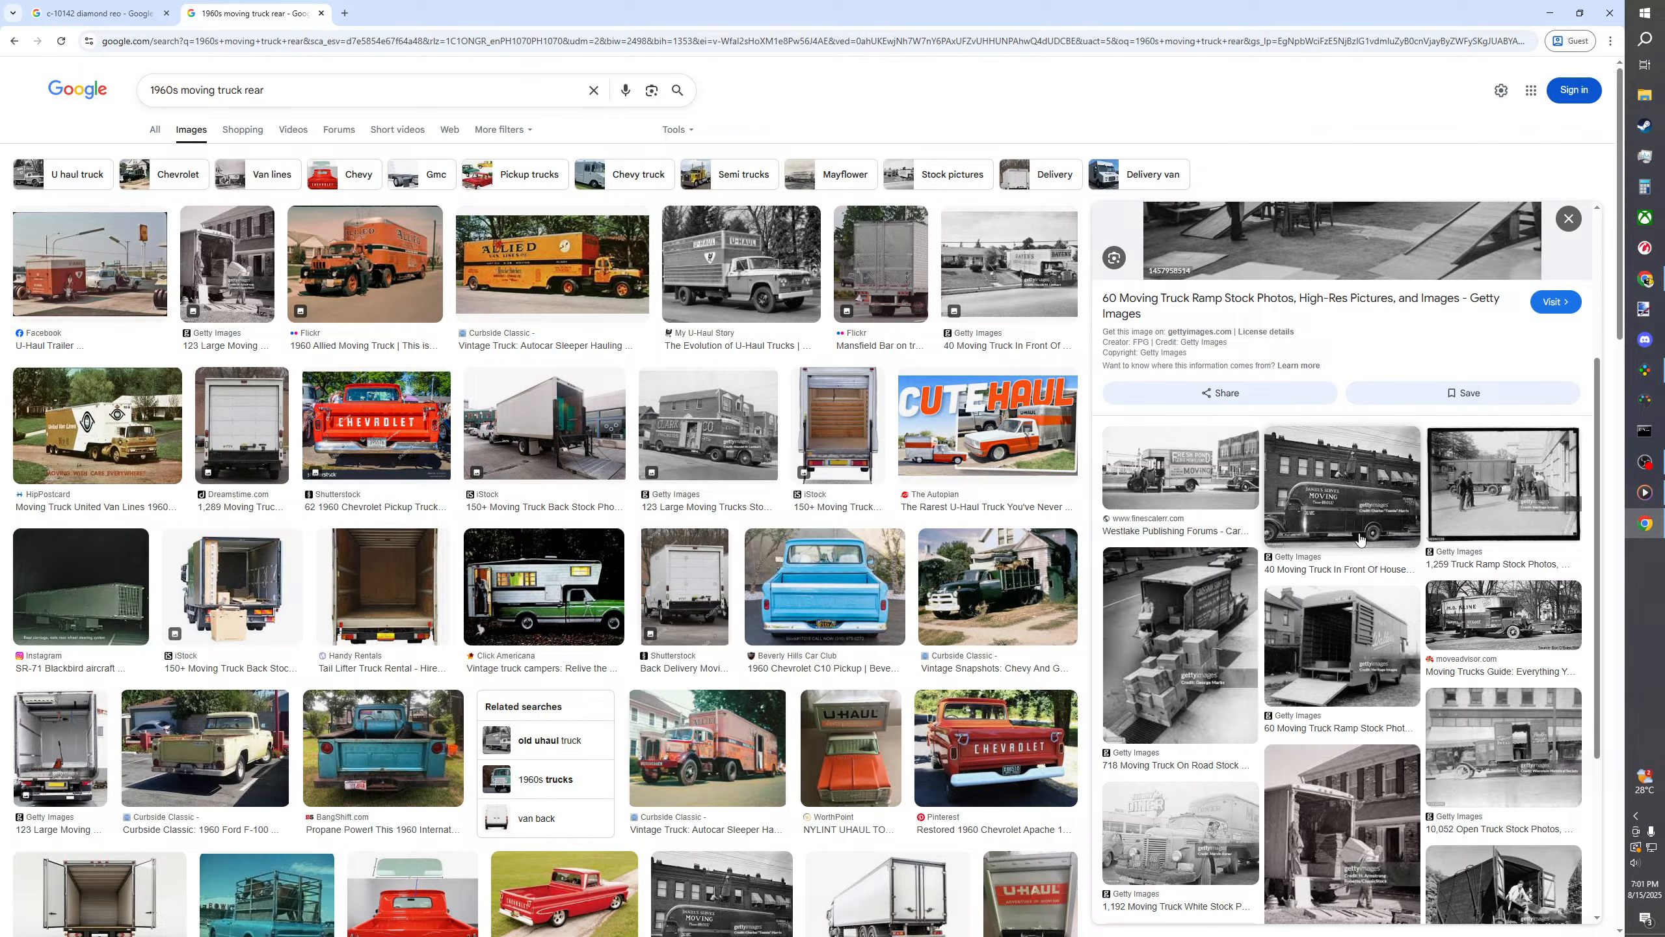
scroll(1360, 538, "up", 4)
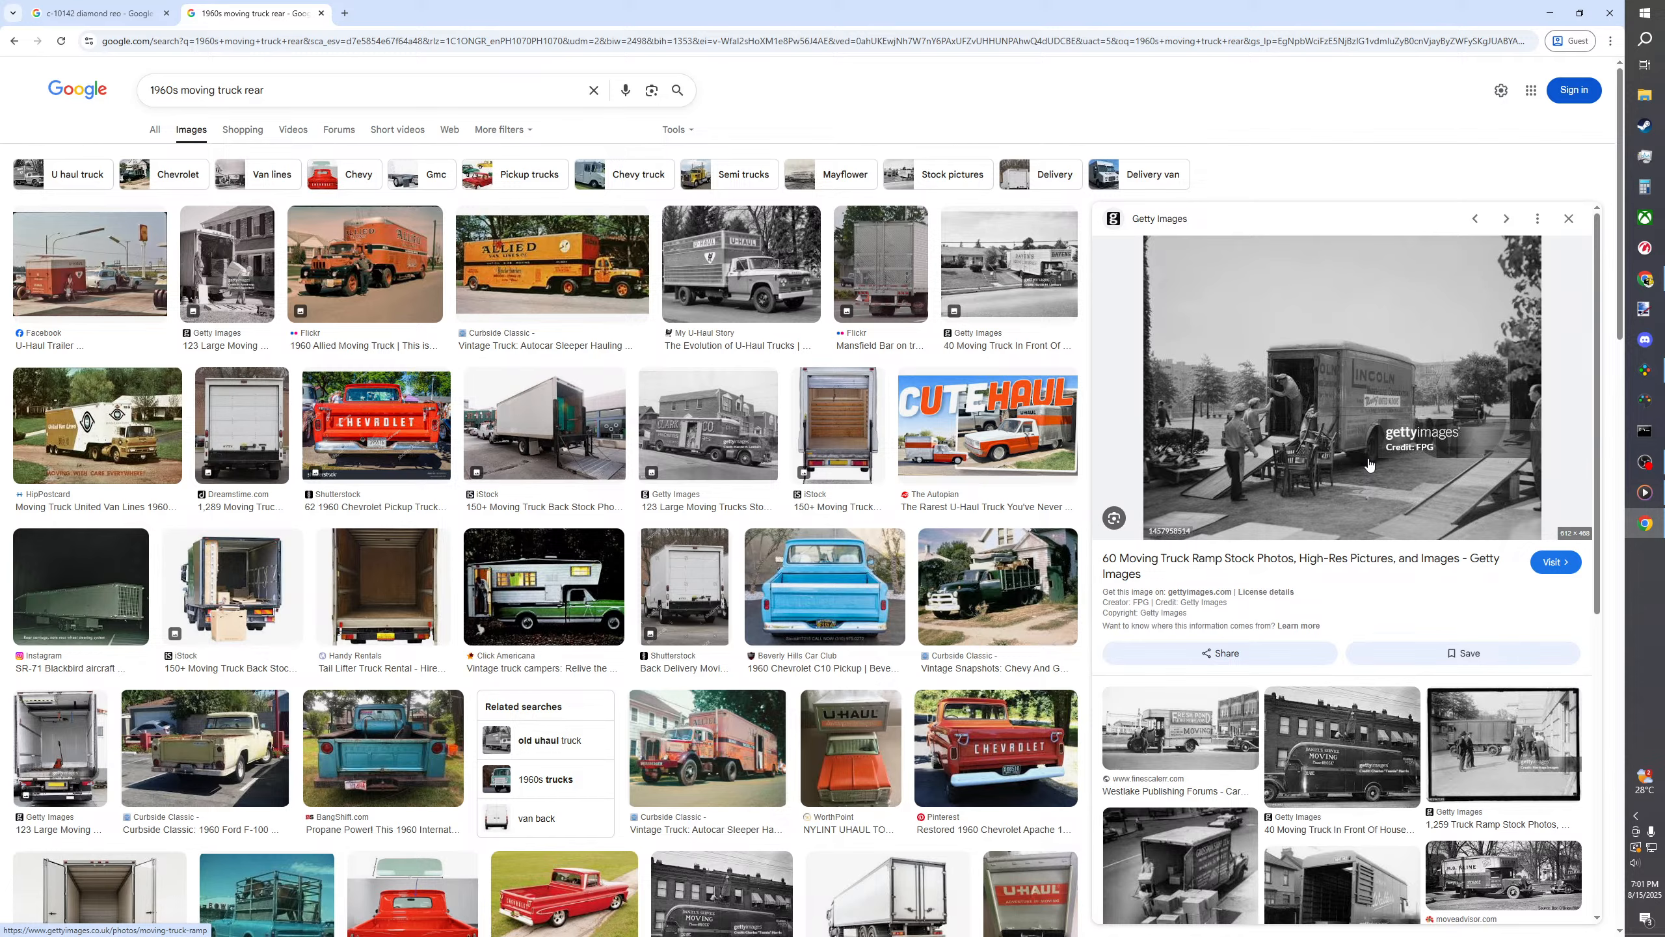
scroll(1369, 464, "down", 4)
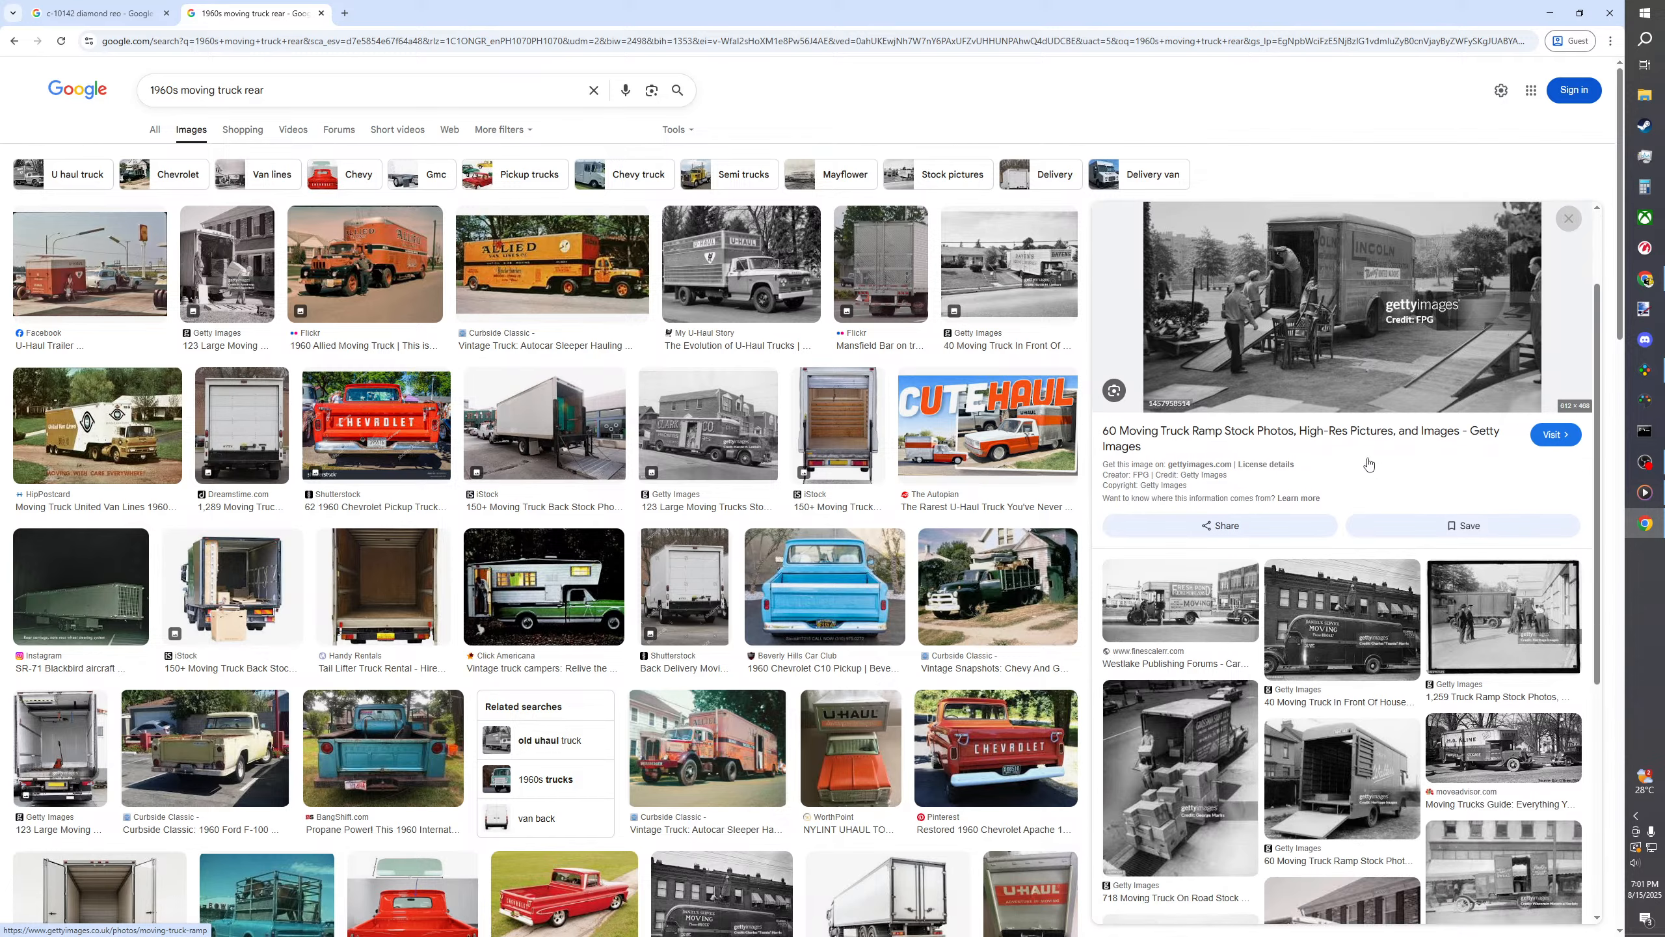
scroll(1369, 464, "down", 2)
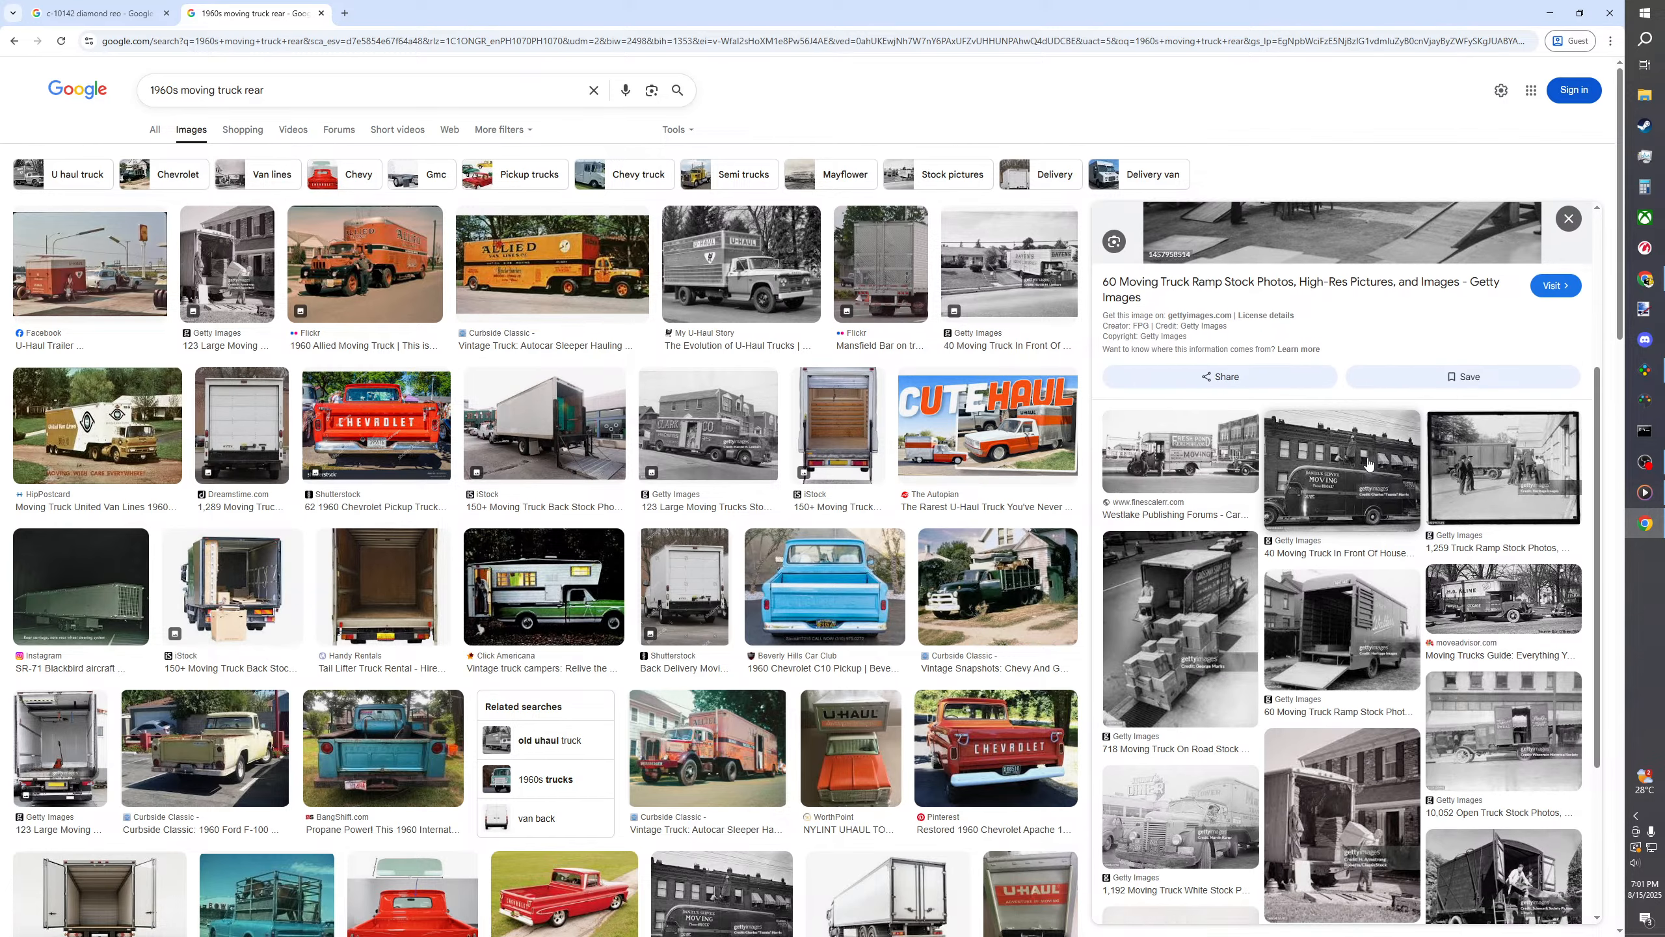
scroll(1369, 464, "down", 6)
- Preview the Daily Herald Archive photo of movers carrying boxes to an open van and browse its related images
left_click(1345, 485)
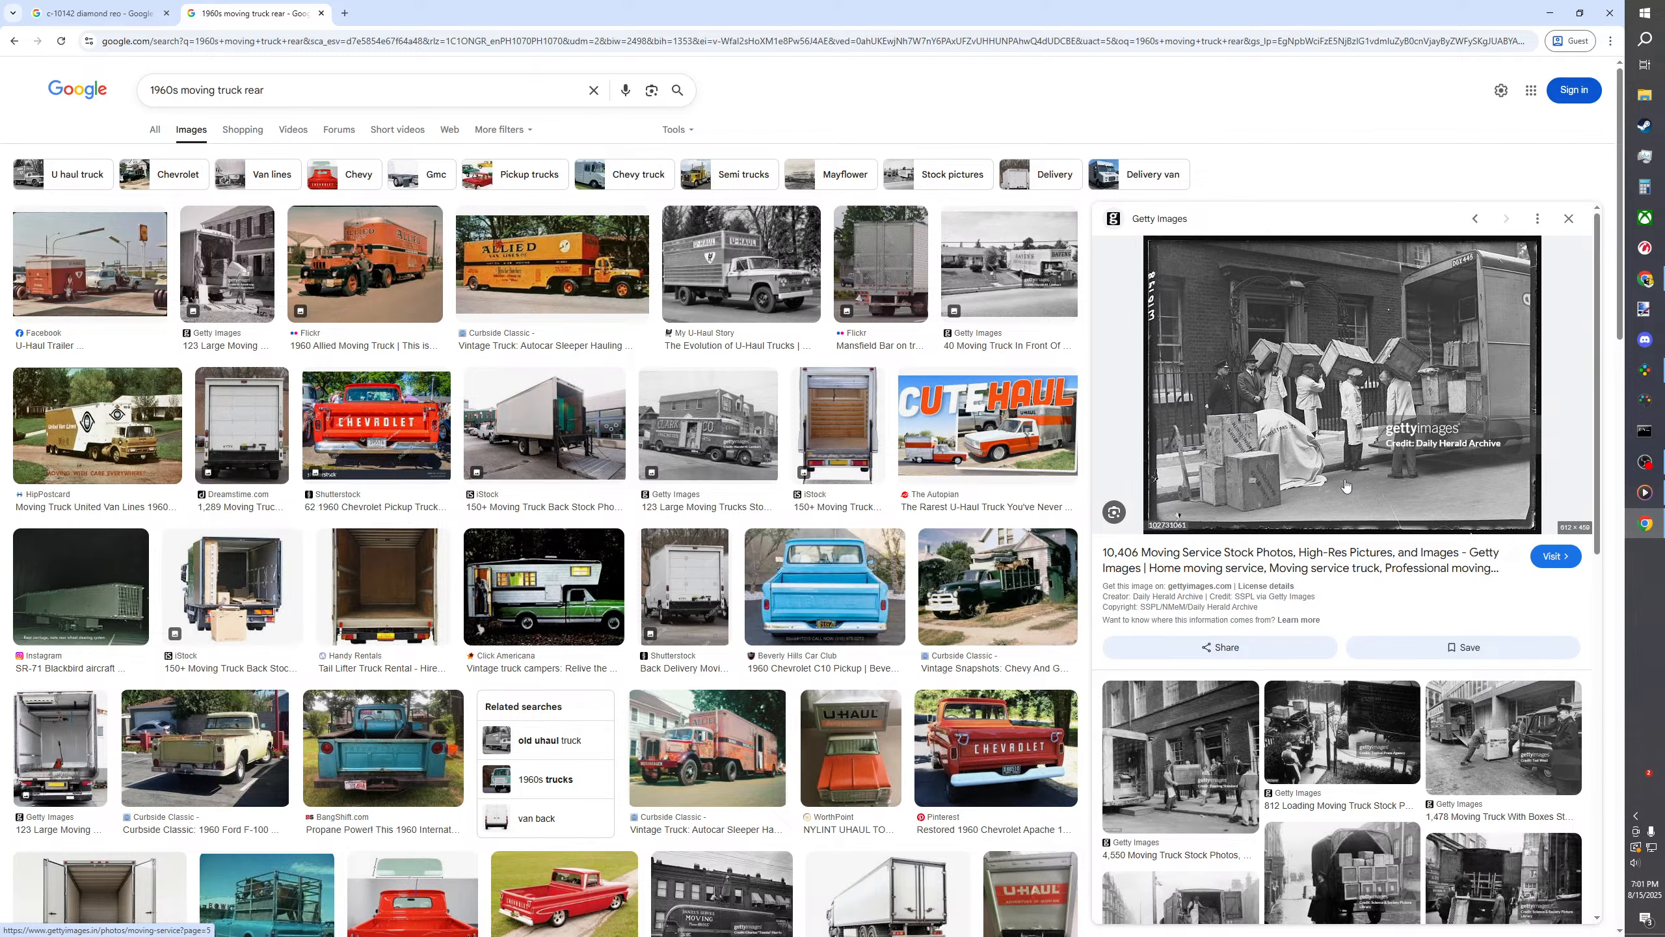
scroll(1345, 485, "down", 4)
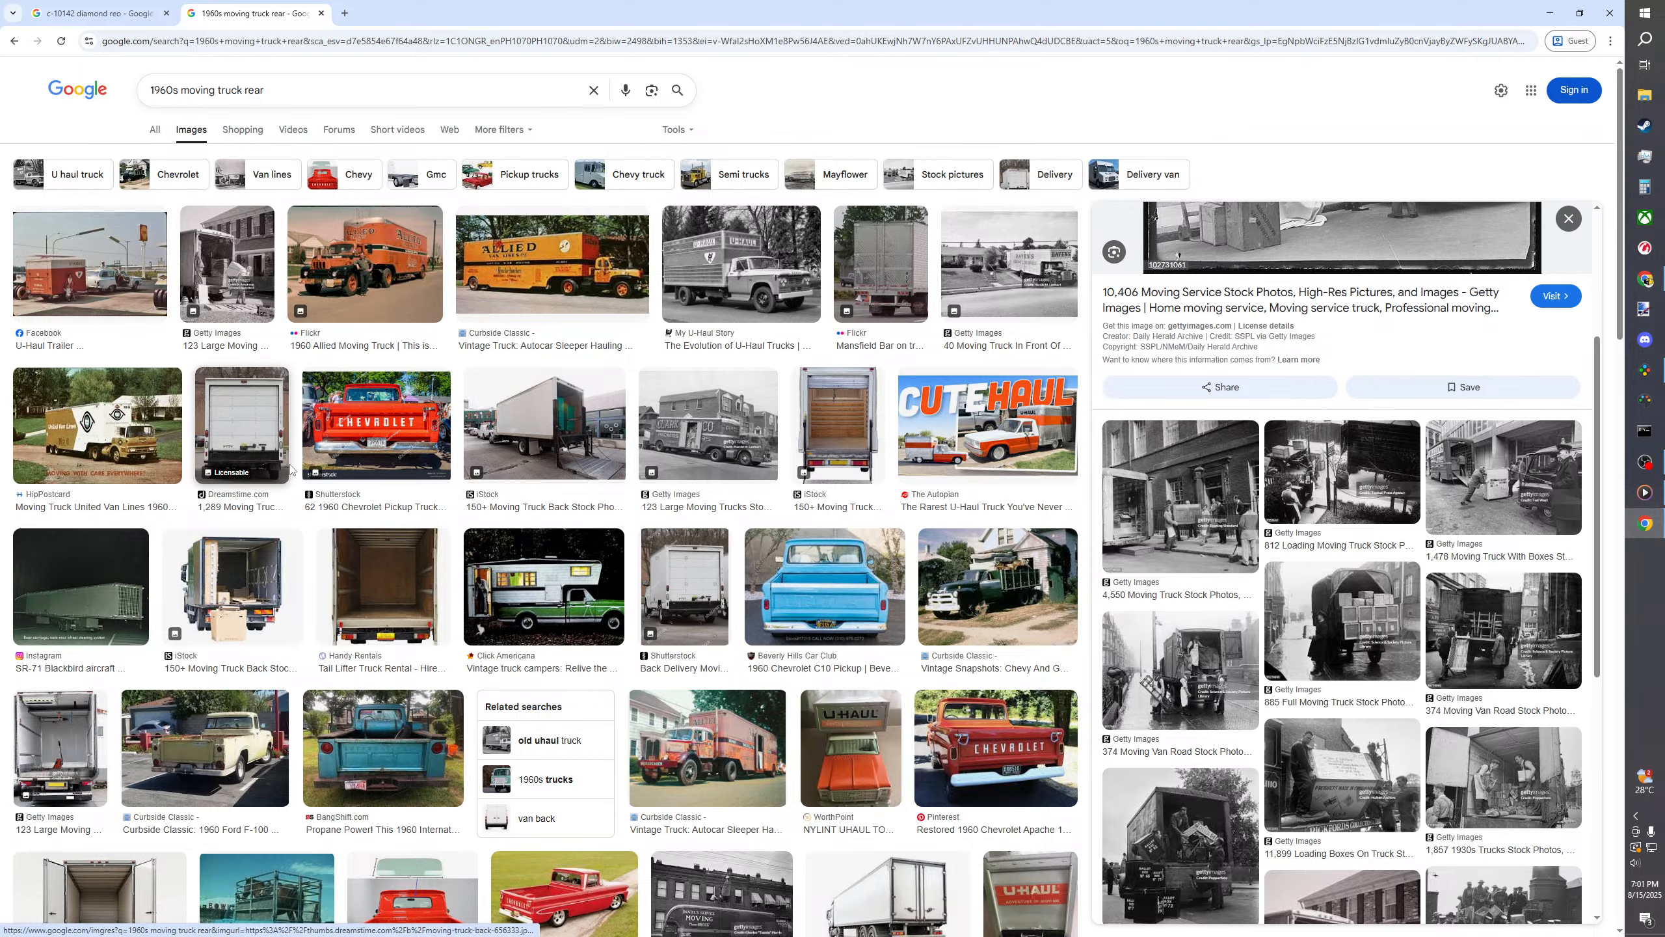
scroll(305, 464, "down", 1)
scroll(305, 465, "down", 3)
scroll(1054, 268, "up", 3)
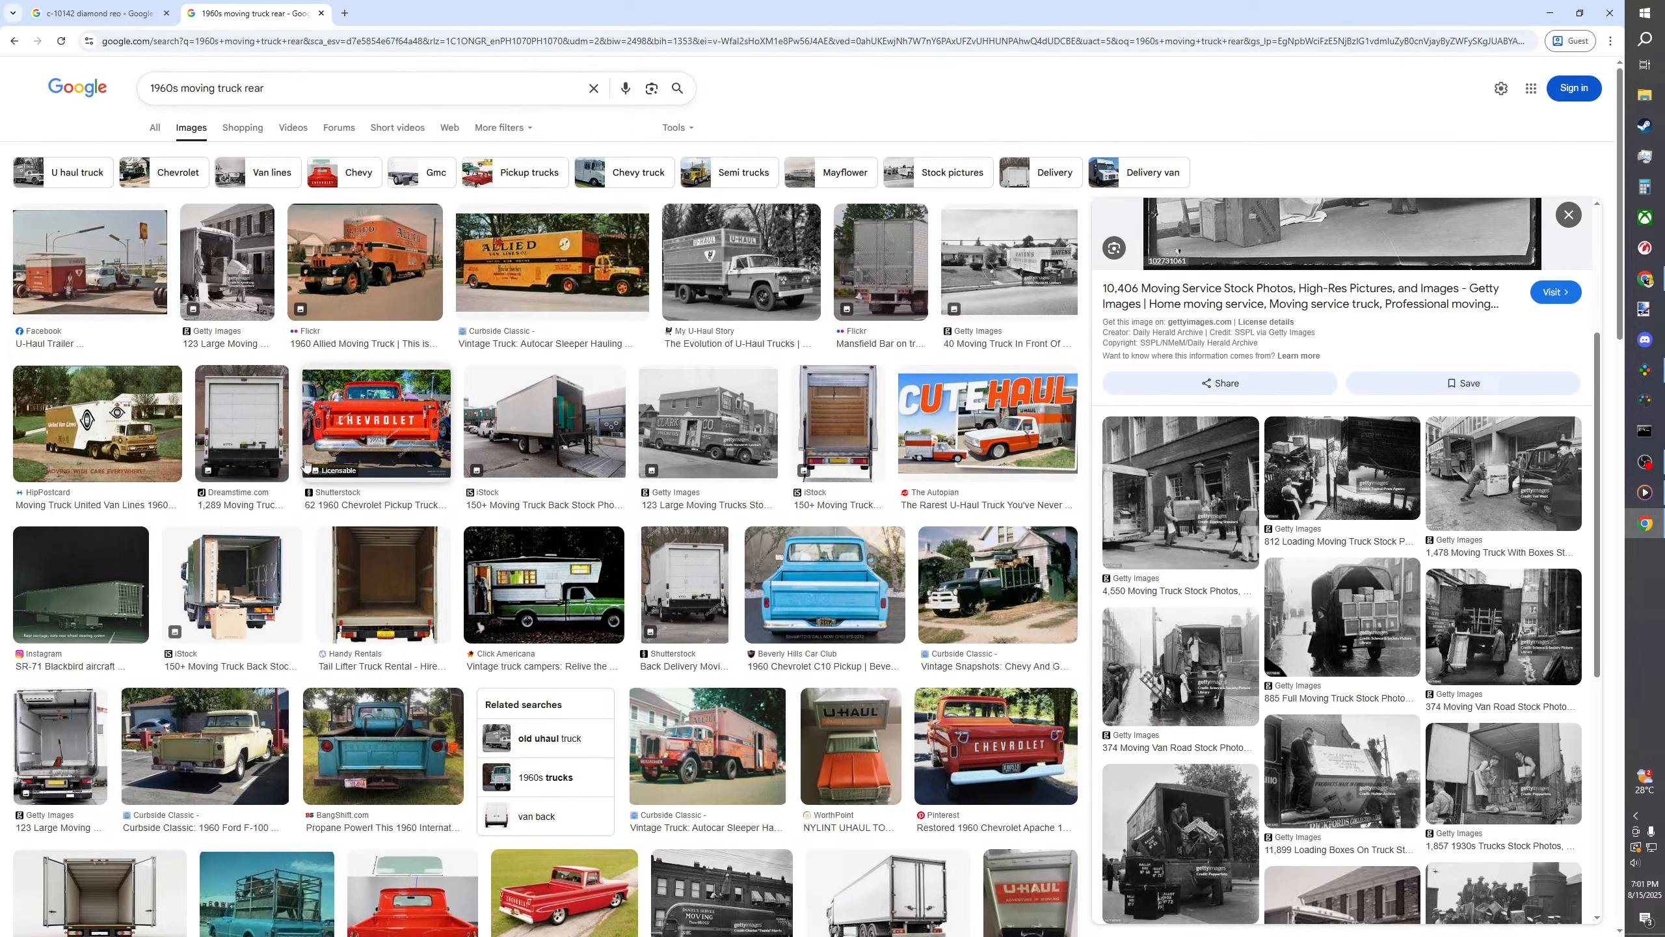
- Return to the Dayen's moving truck photo and examine its related images and the remaining search results for truck rears
left_click(1054, 268)
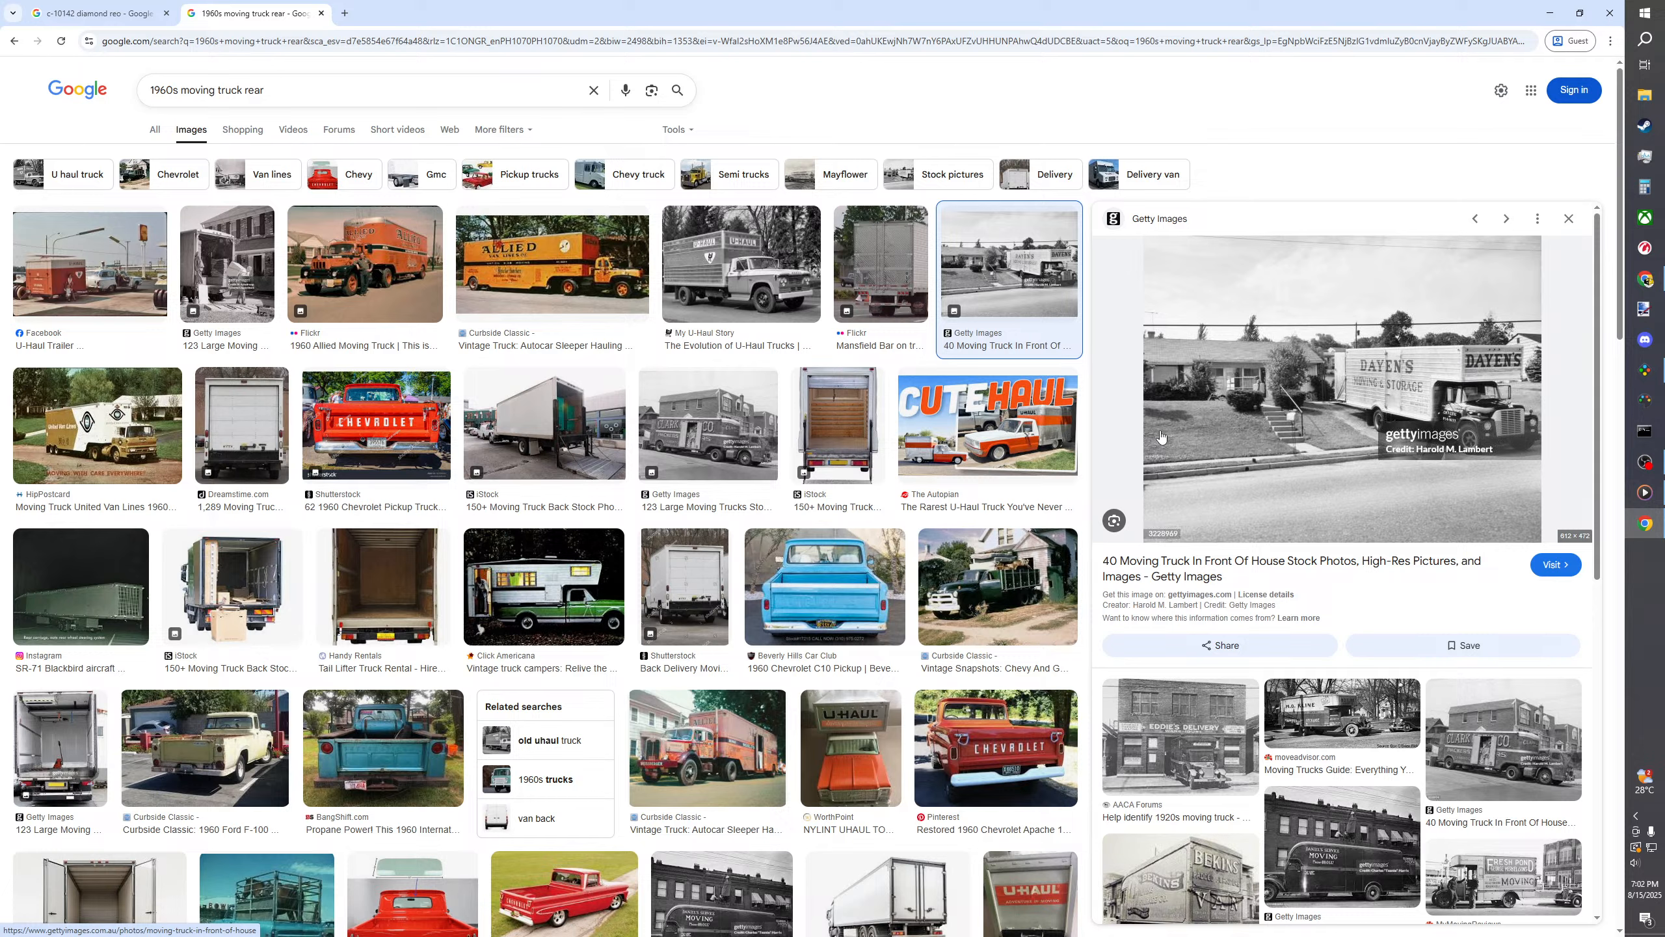
scroll(1160, 437, "down", 7)
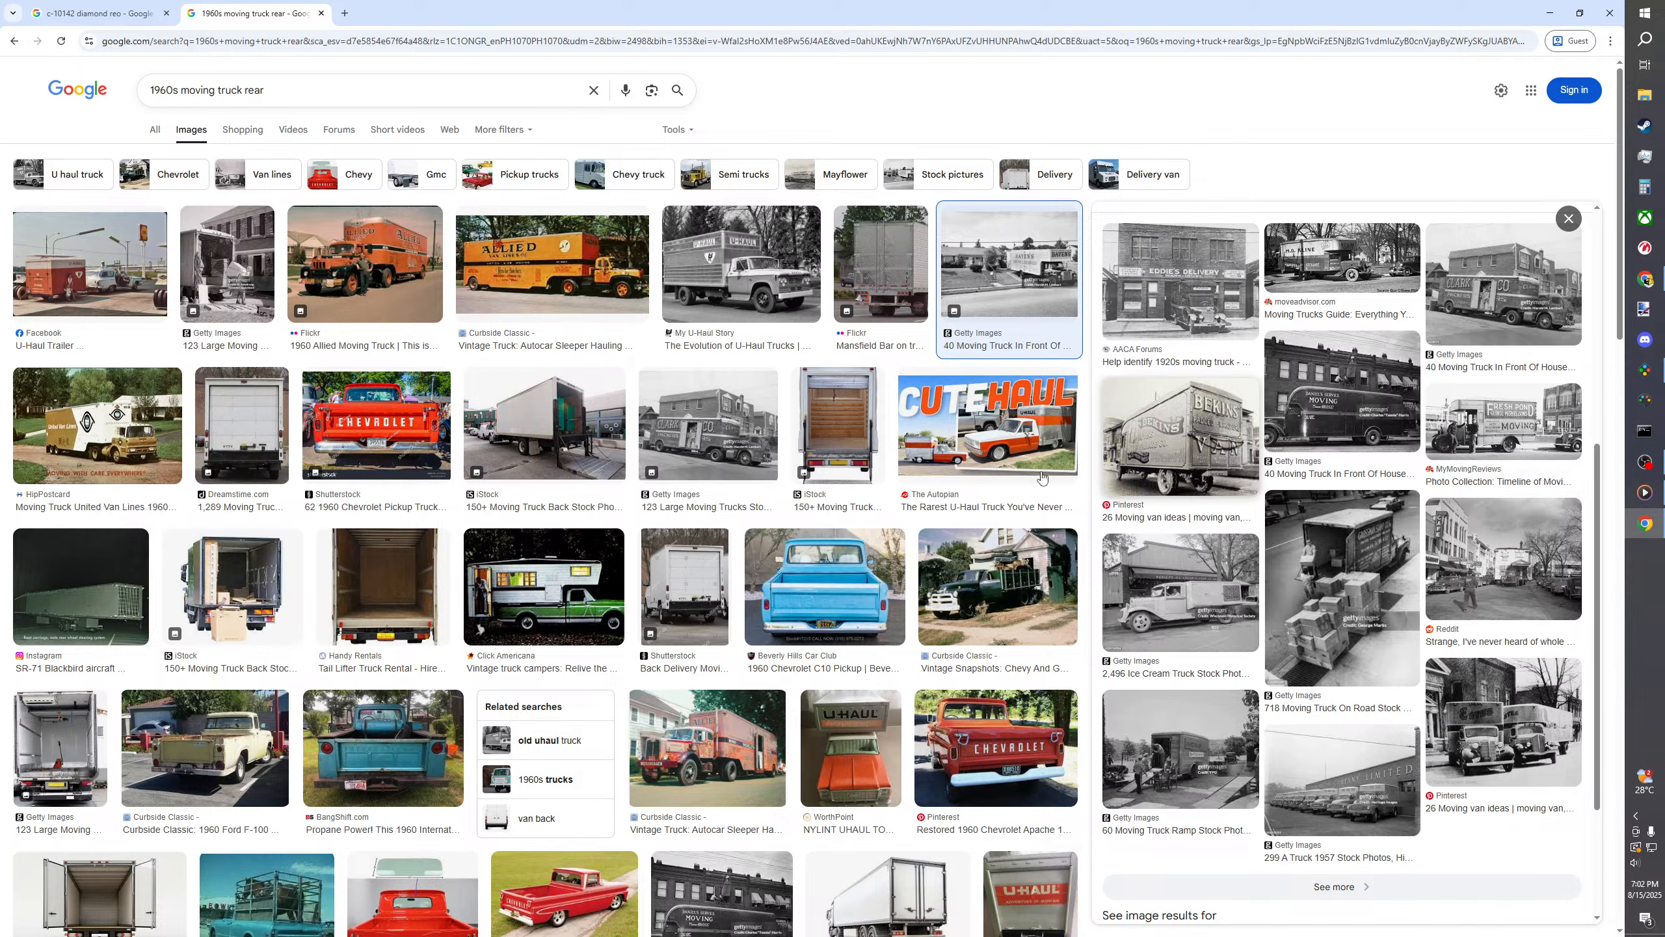
scroll(886, 488, "down", 3)
scroll(885, 488, "down", 3)
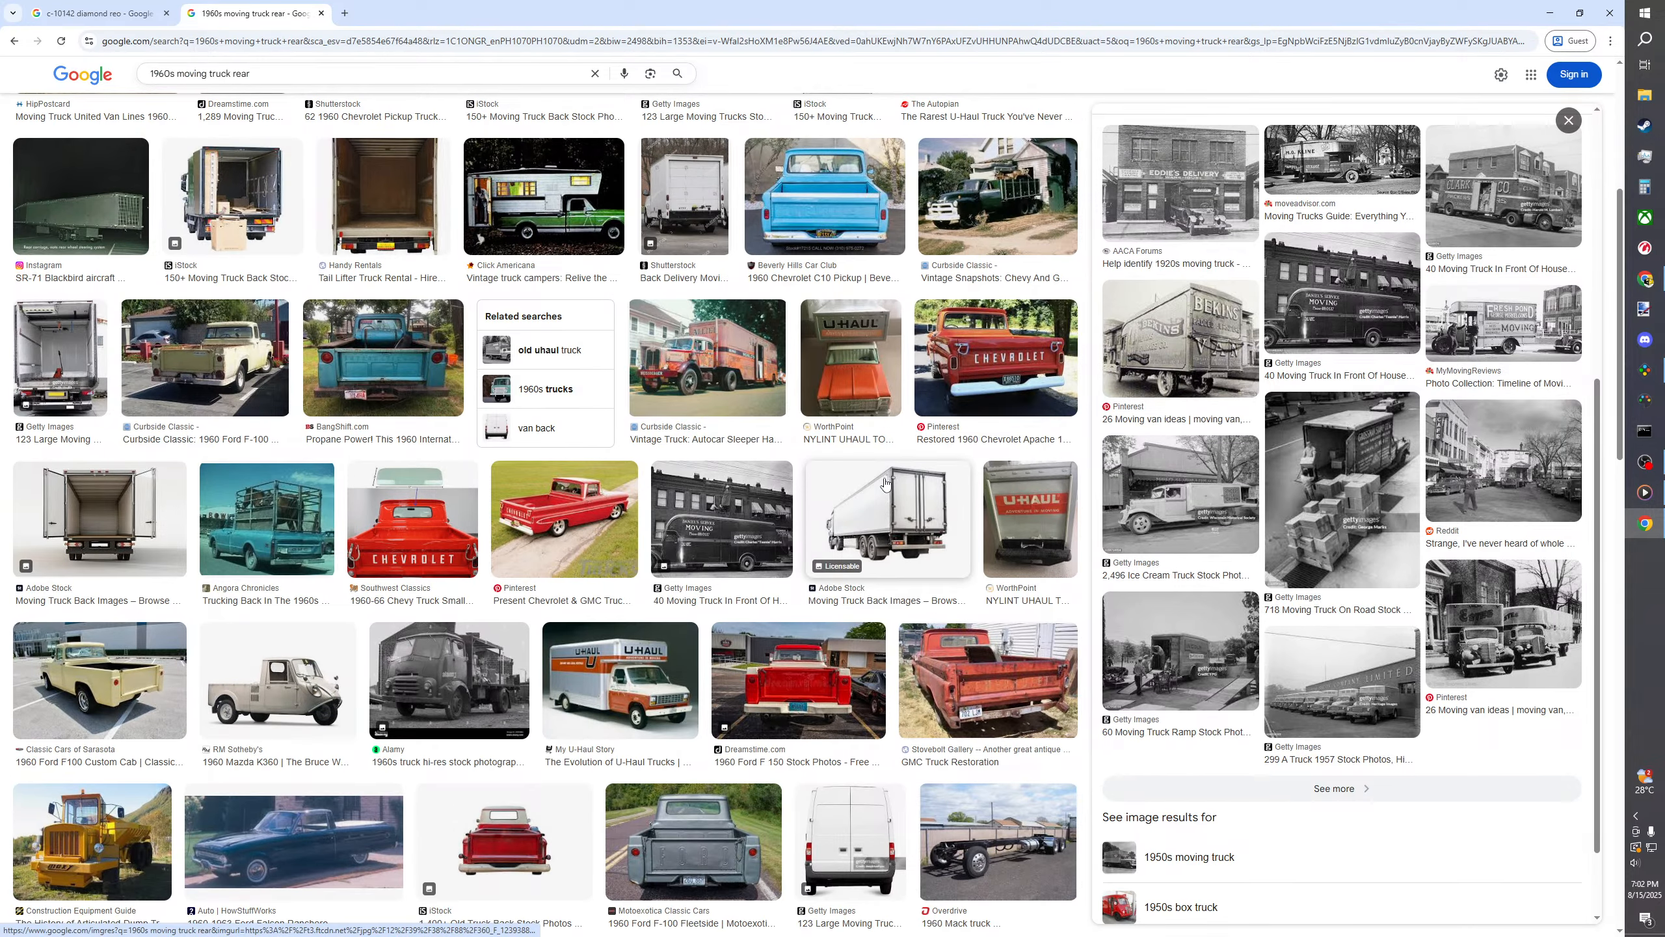
scroll(885, 484, "down", 5)
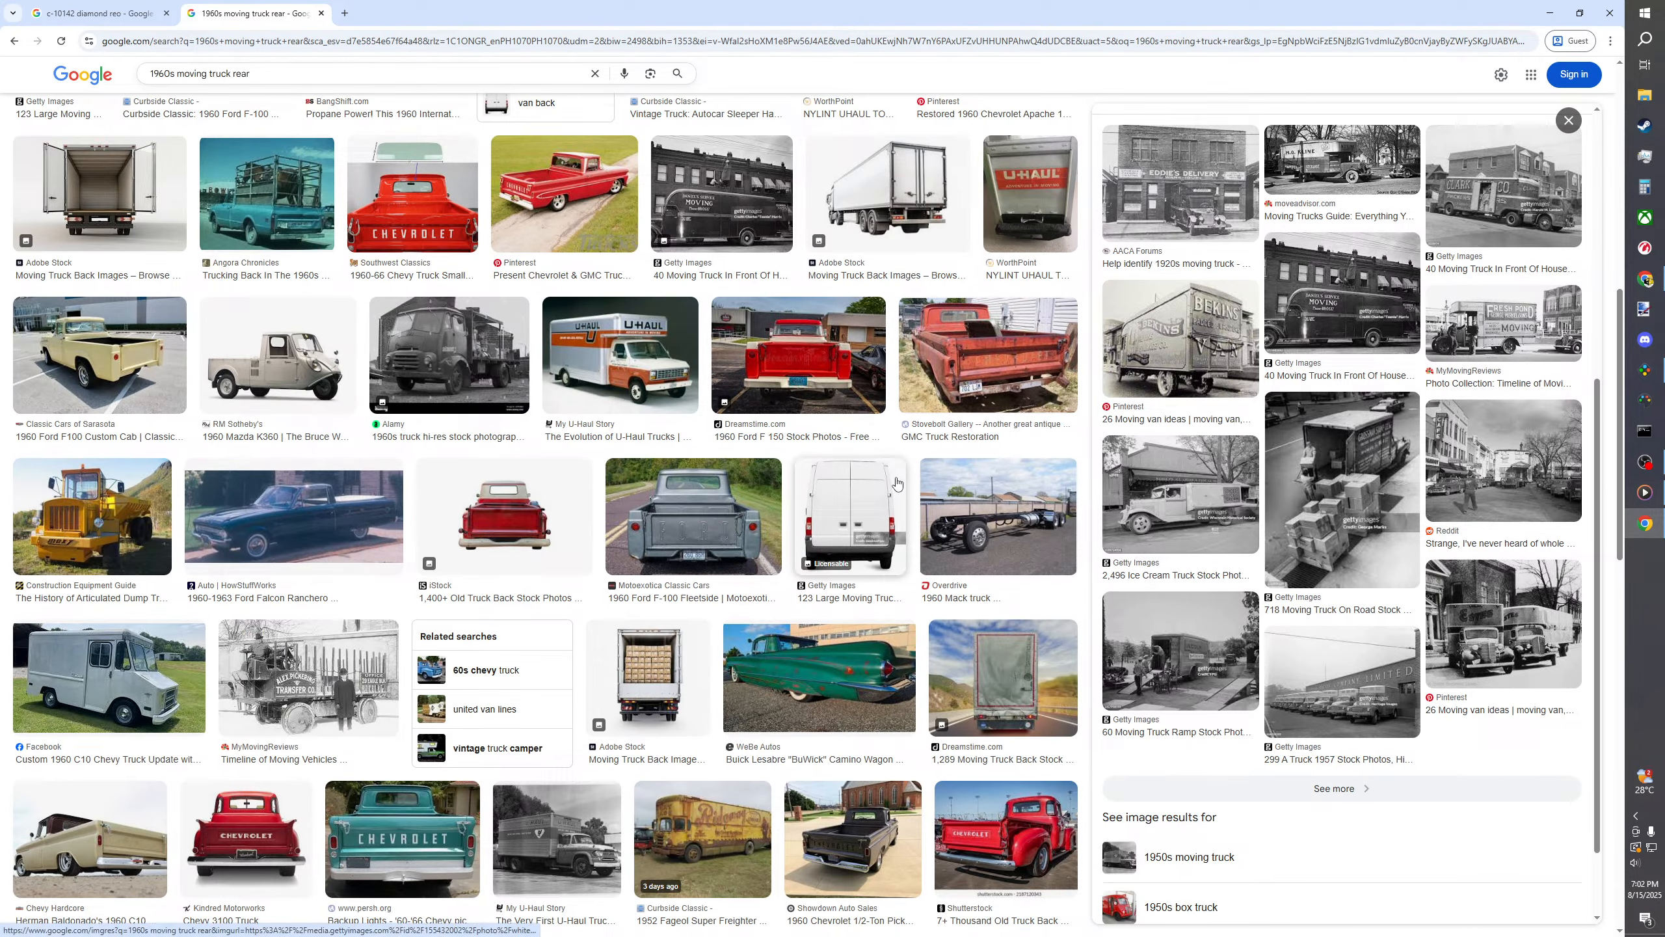
scroll(896, 483, "down", 4)
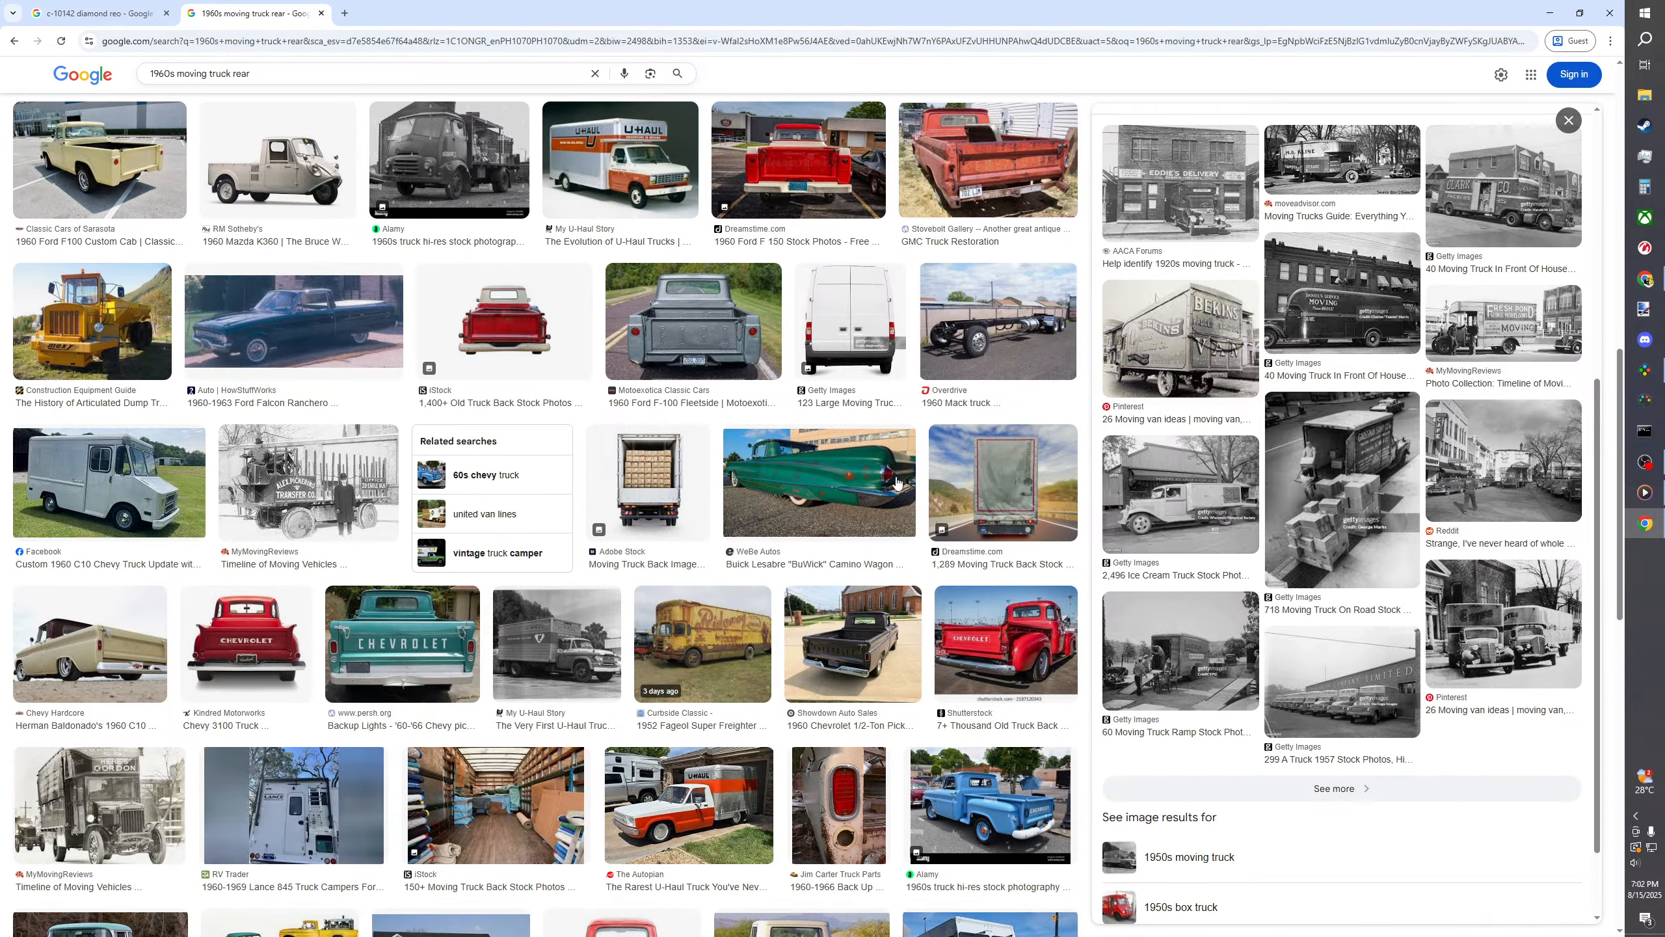
scroll(897, 482, "down", 2)
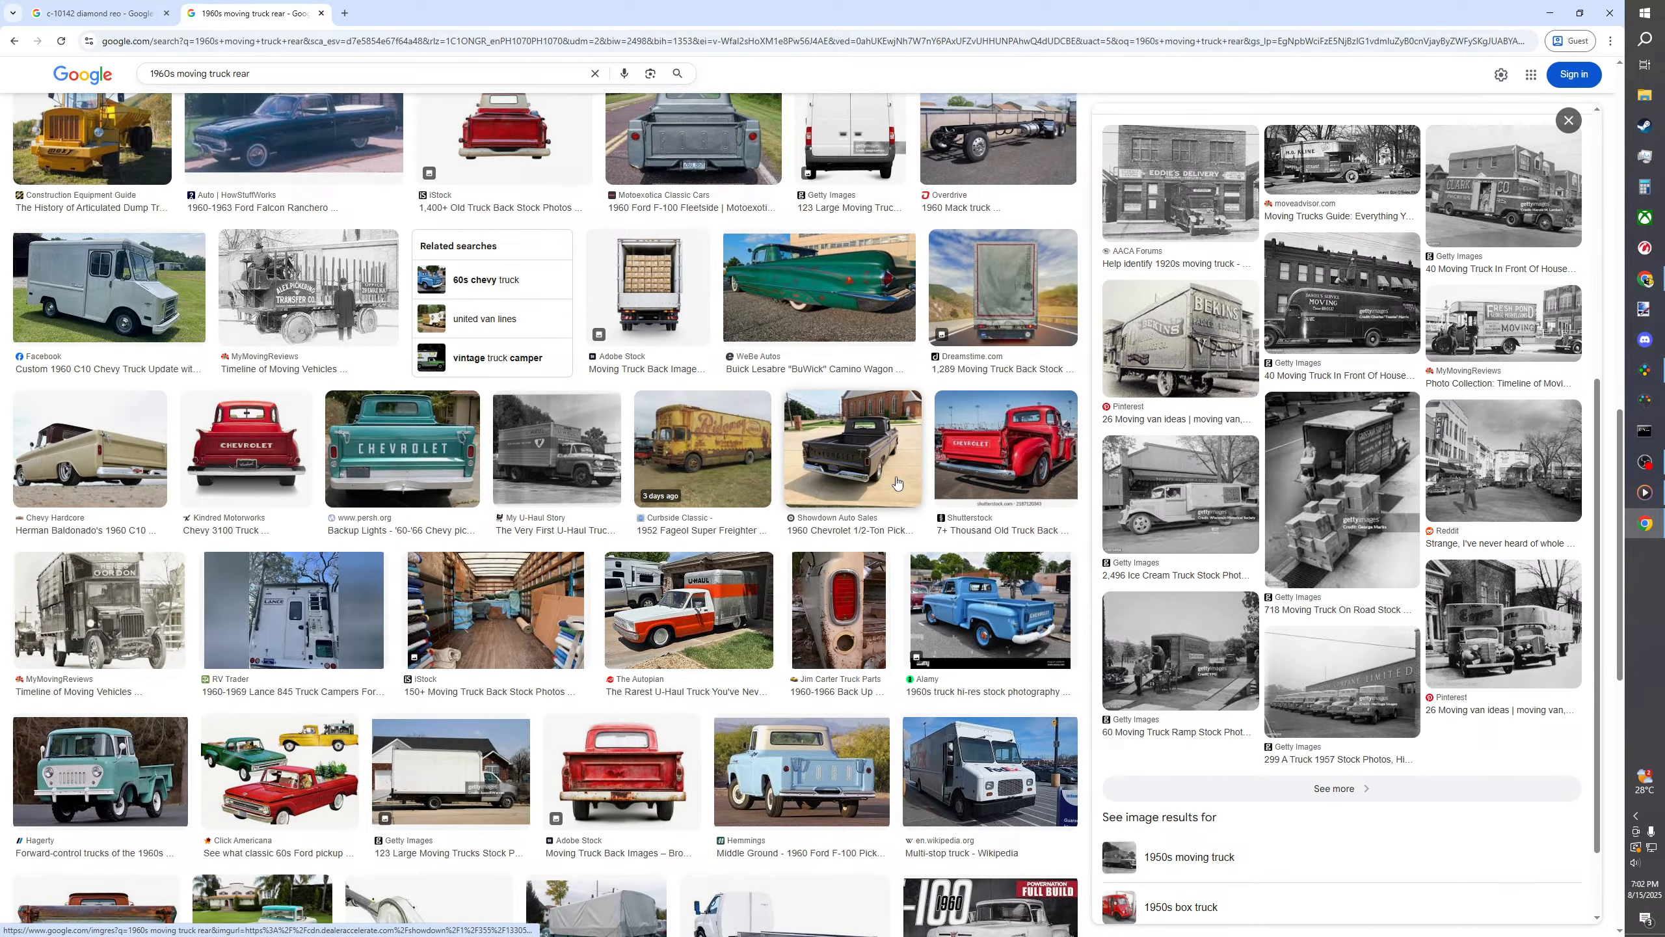
scroll(897, 482, "down", 4)
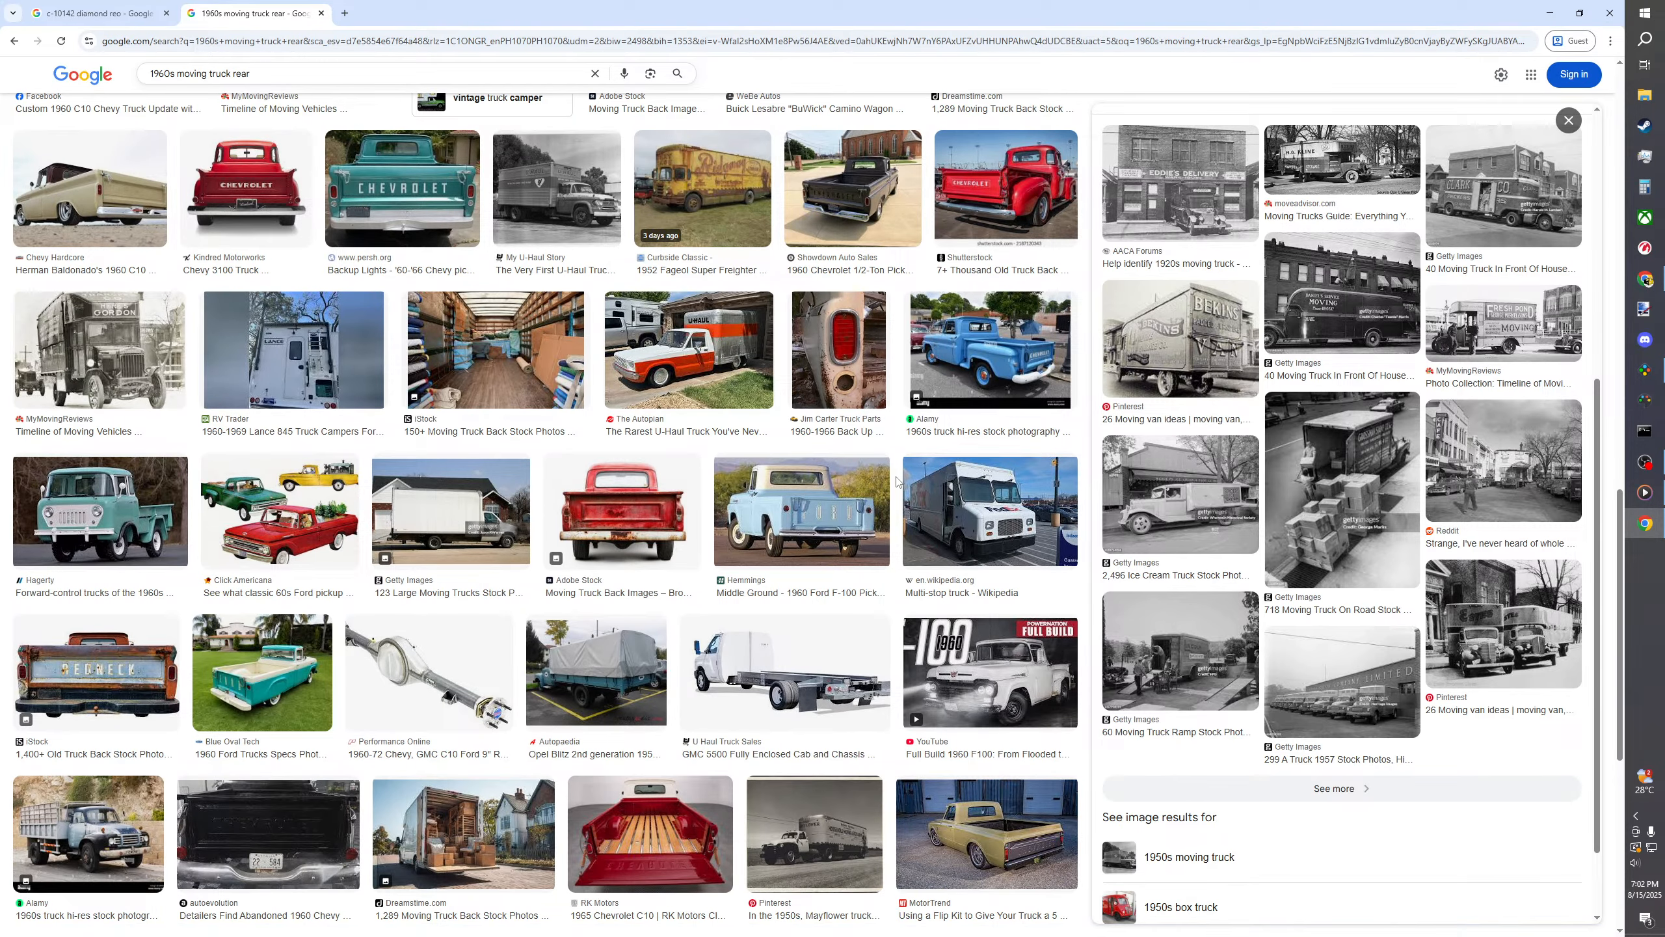
scroll(896, 483, "down", 4)
- Reopen the Lincoln van photo, preview the Walters van with its rear ramp lowered, and examine the related images
left_click(1180, 650)
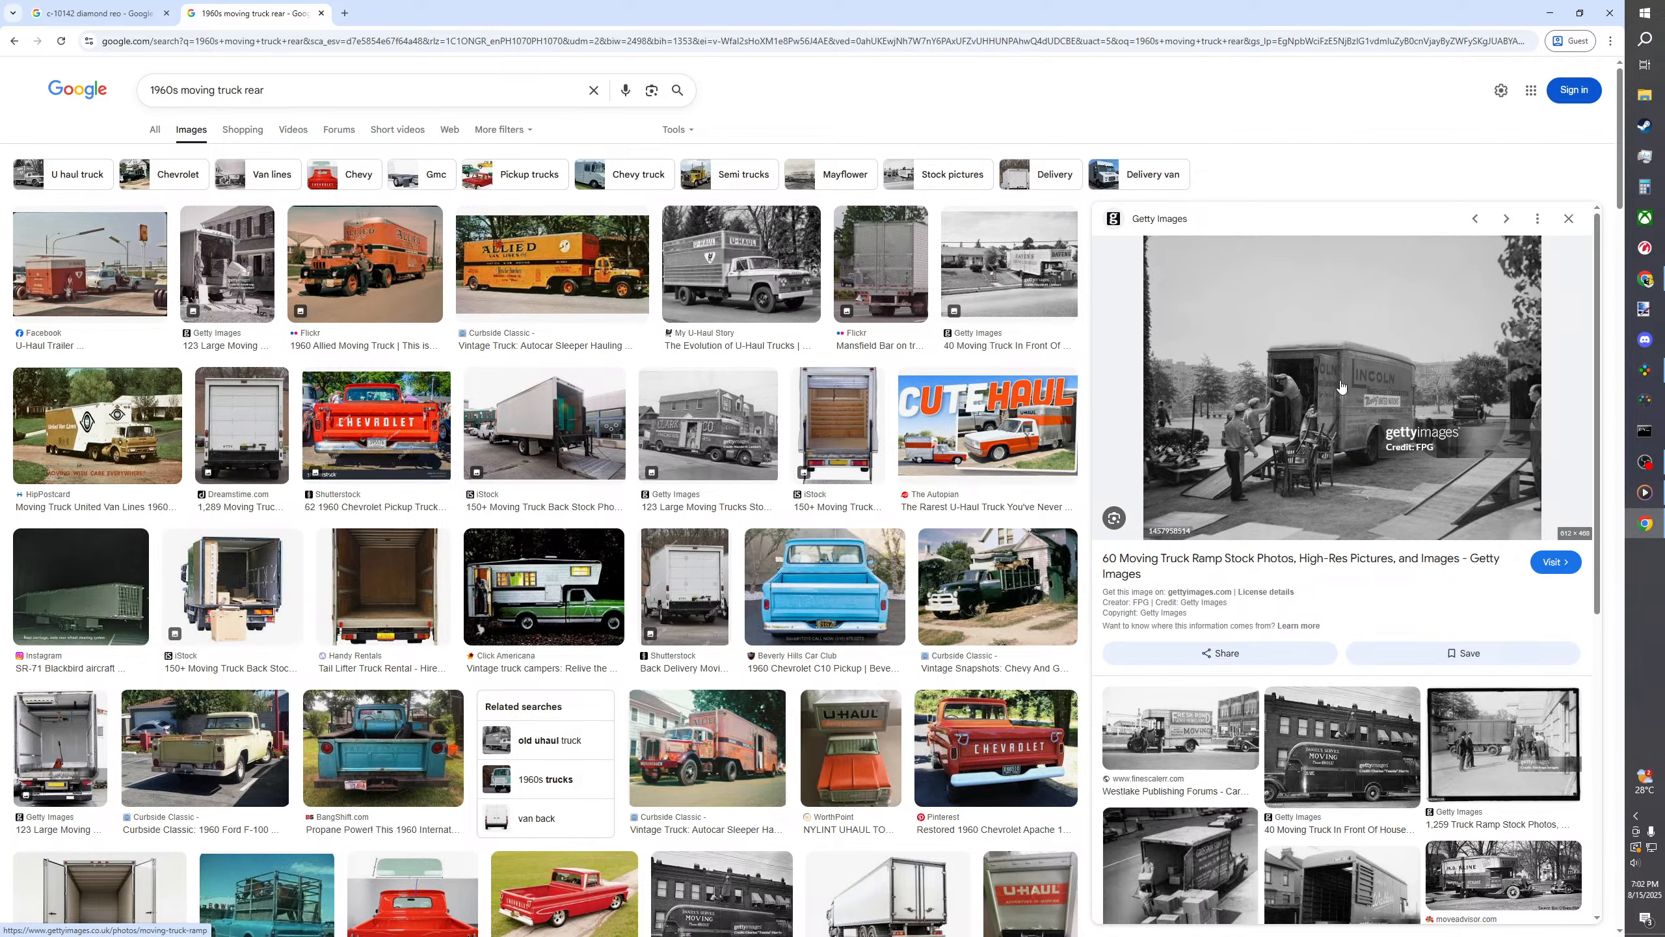
scroll(1357, 692, "down", 5)
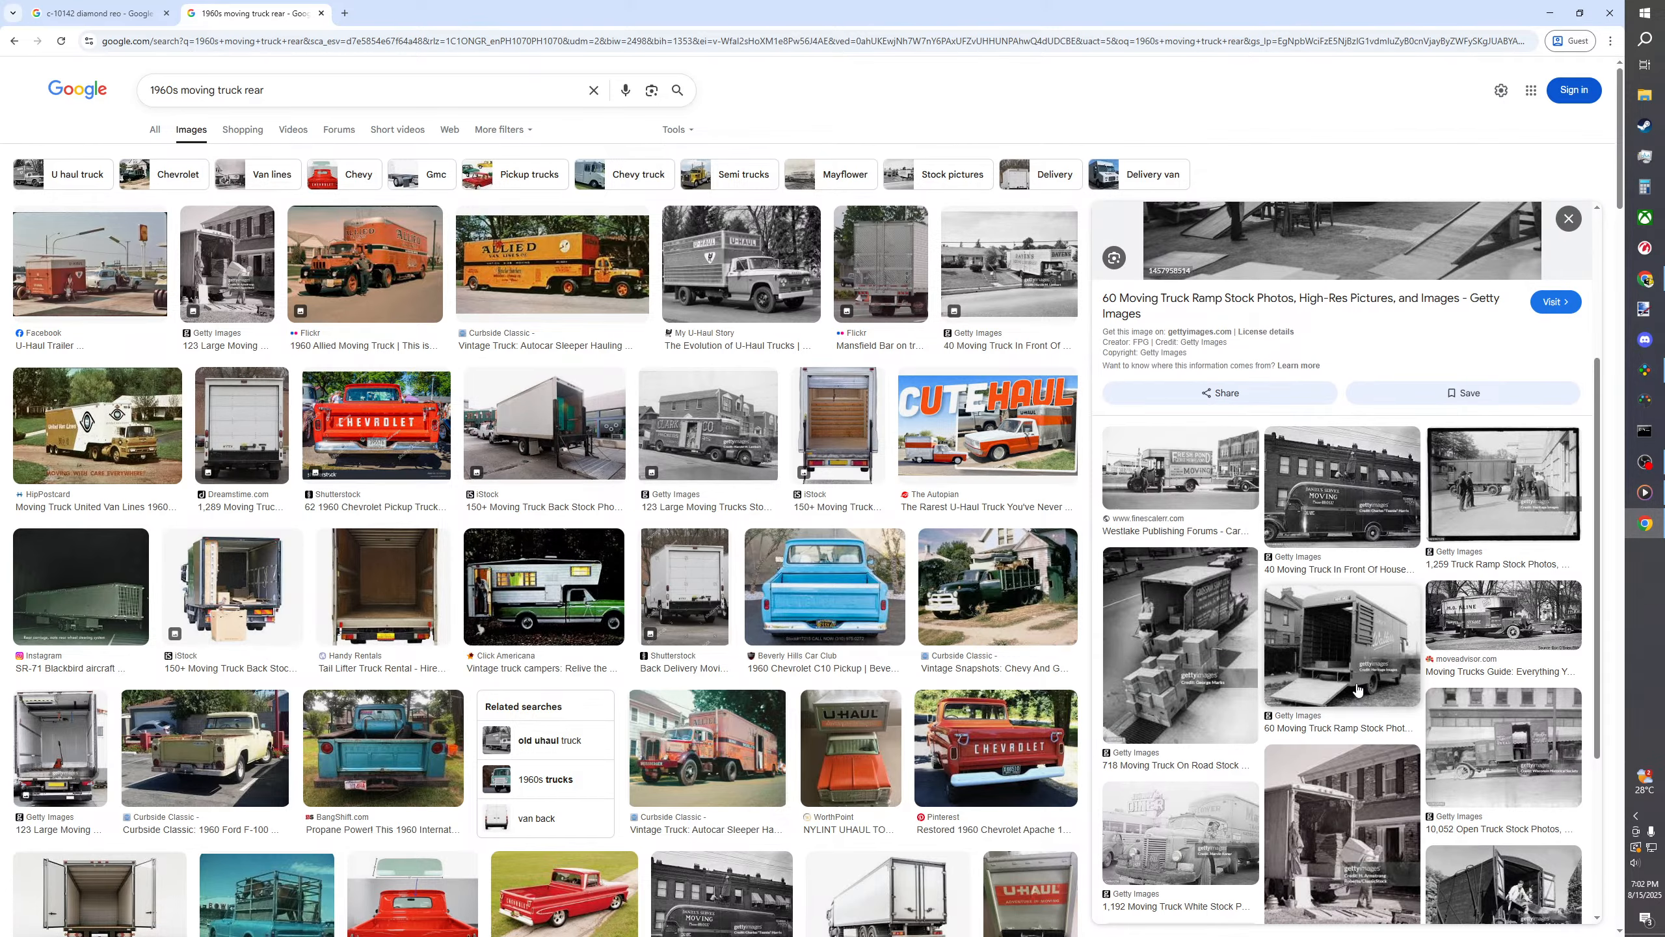
left_click(1347, 616)
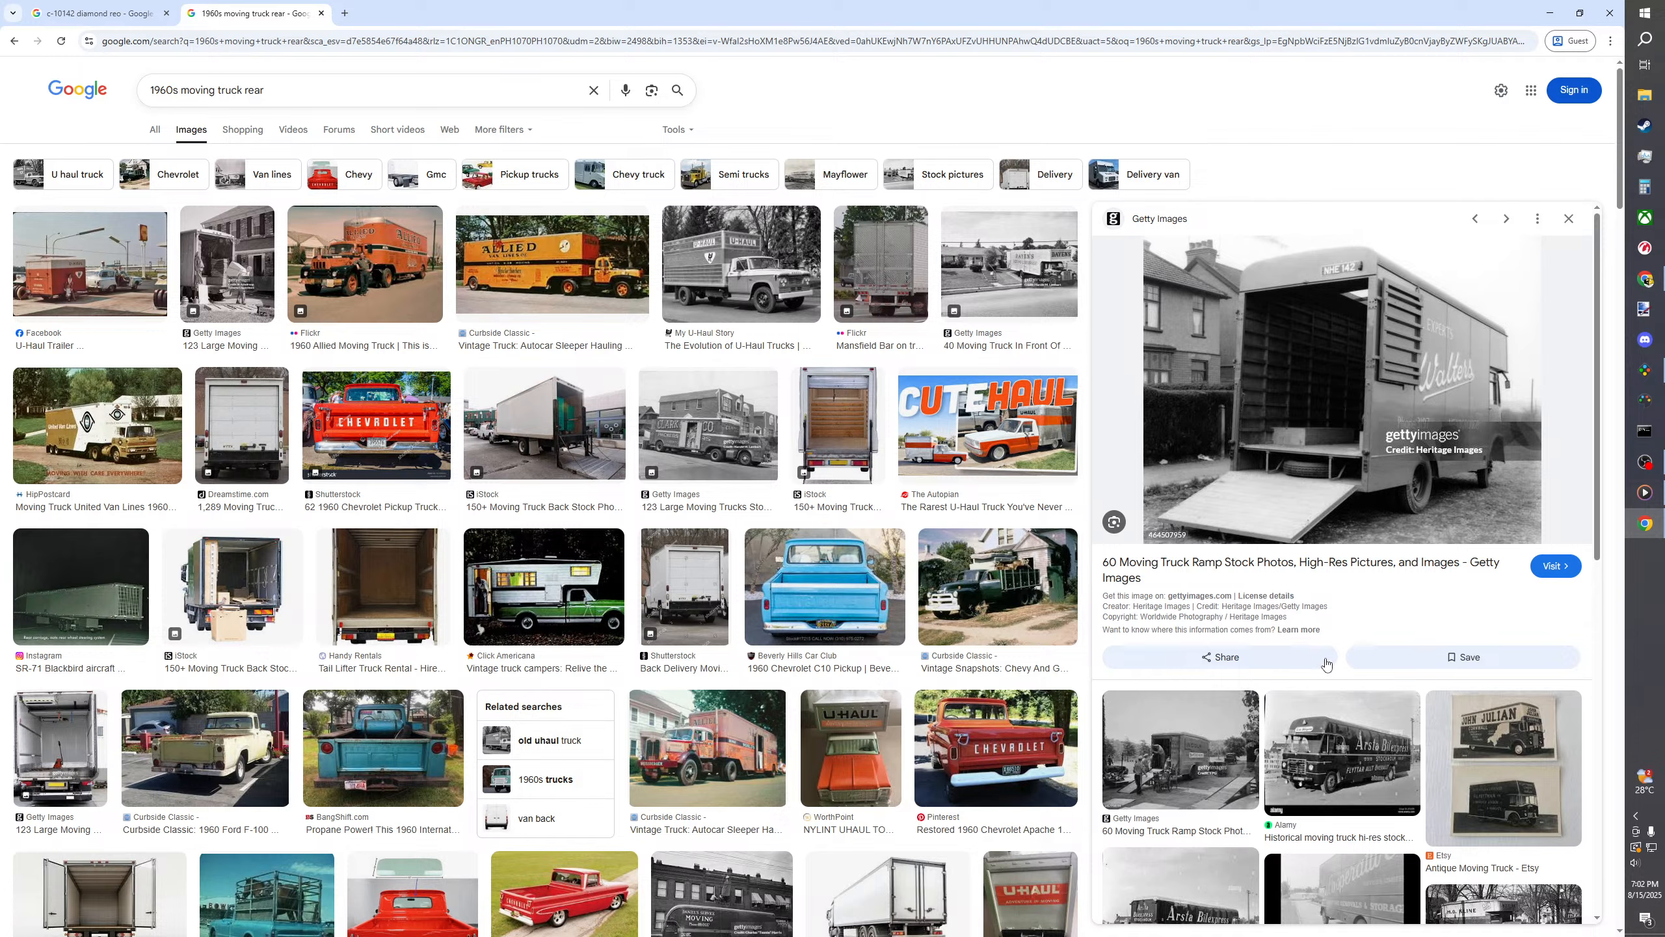
scroll(1326, 665, "down", 4)
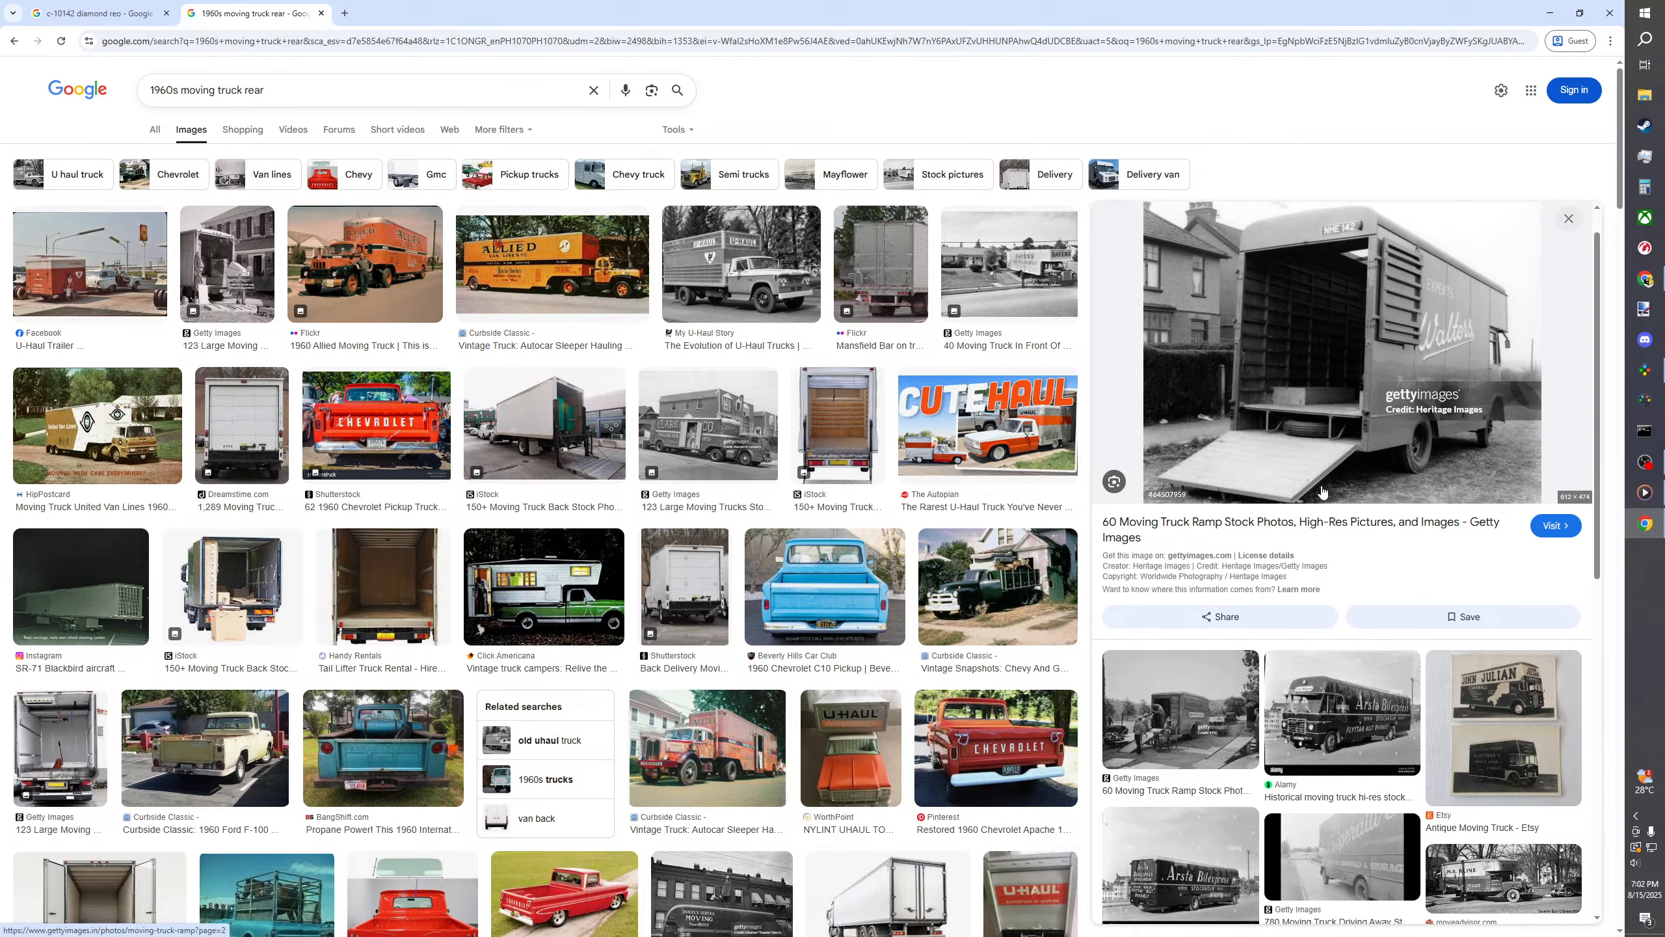
scroll(1322, 492, "down", 5)
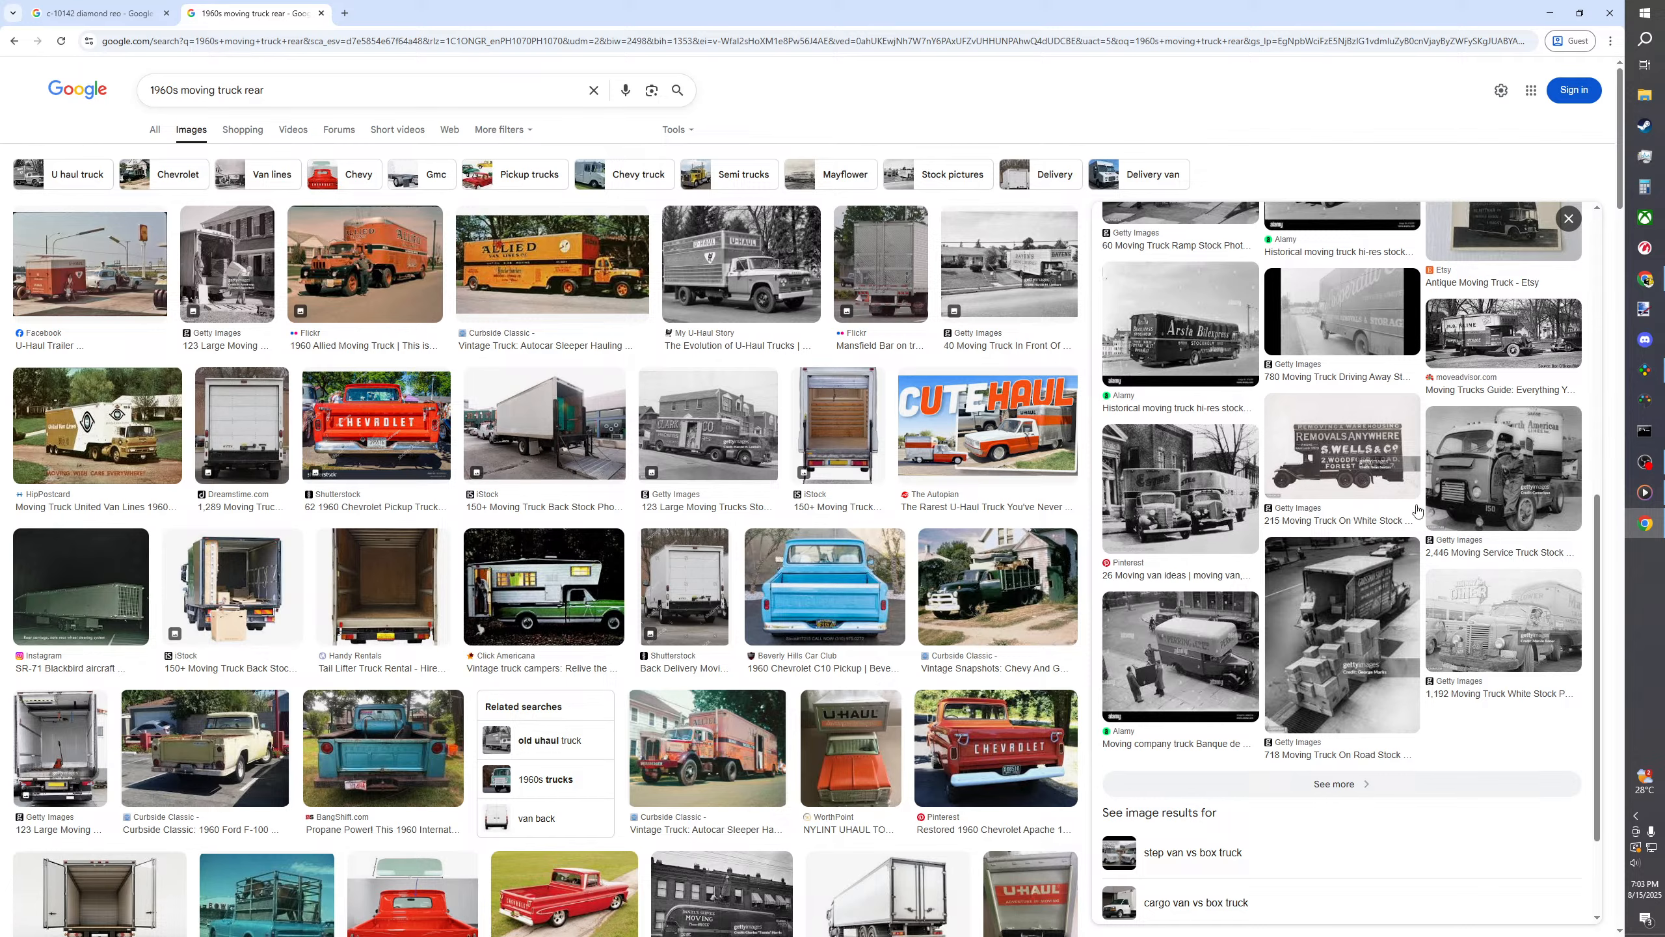
scroll(1402, 505, "up", 1)
scroll(1402, 504, "up", 4)
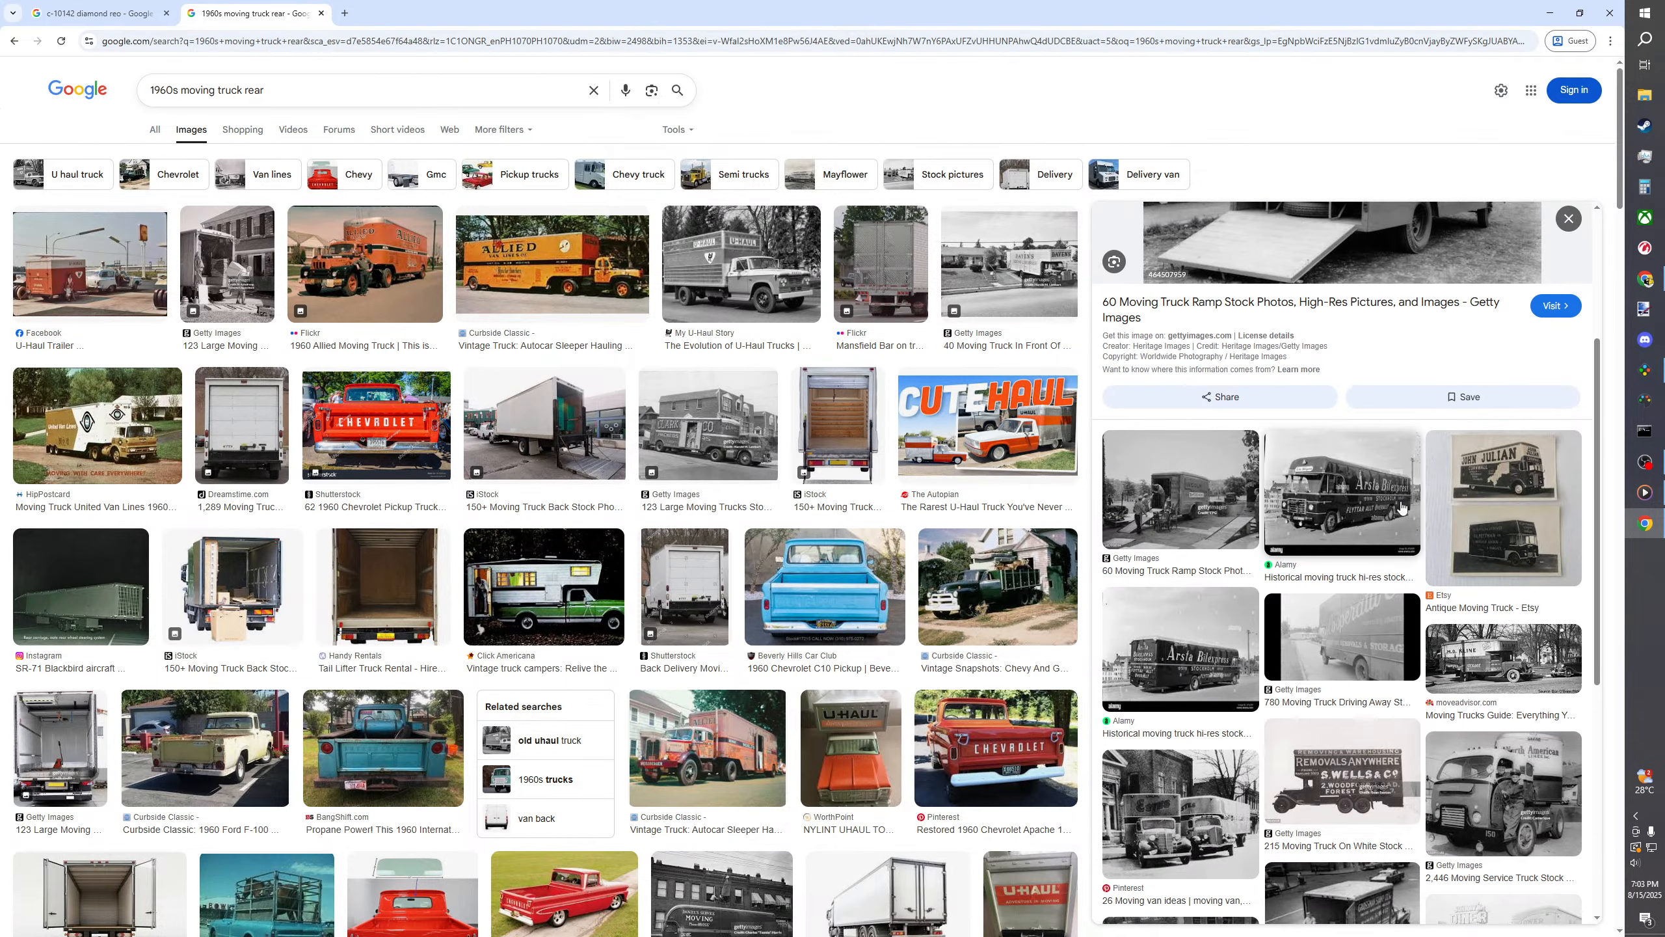
scroll(1402, 505, "down", 3)
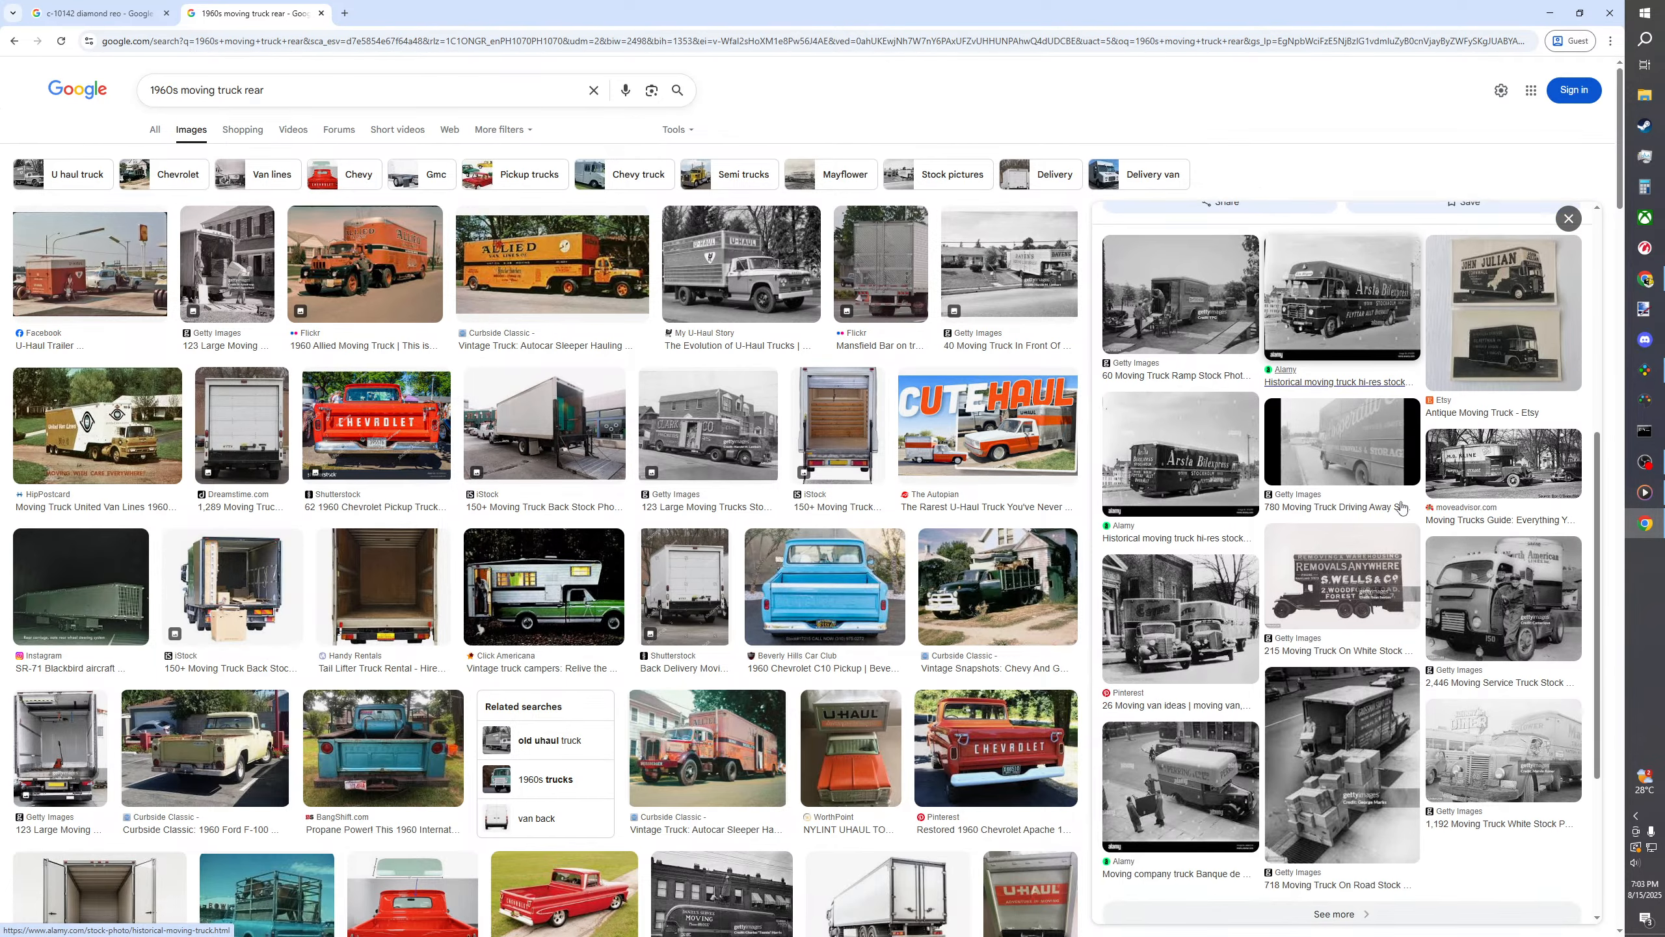
- Preview the Pinterest "26 Moving van ideas" photo of the Allied van and browse the other search results
left_click(1180, 620)
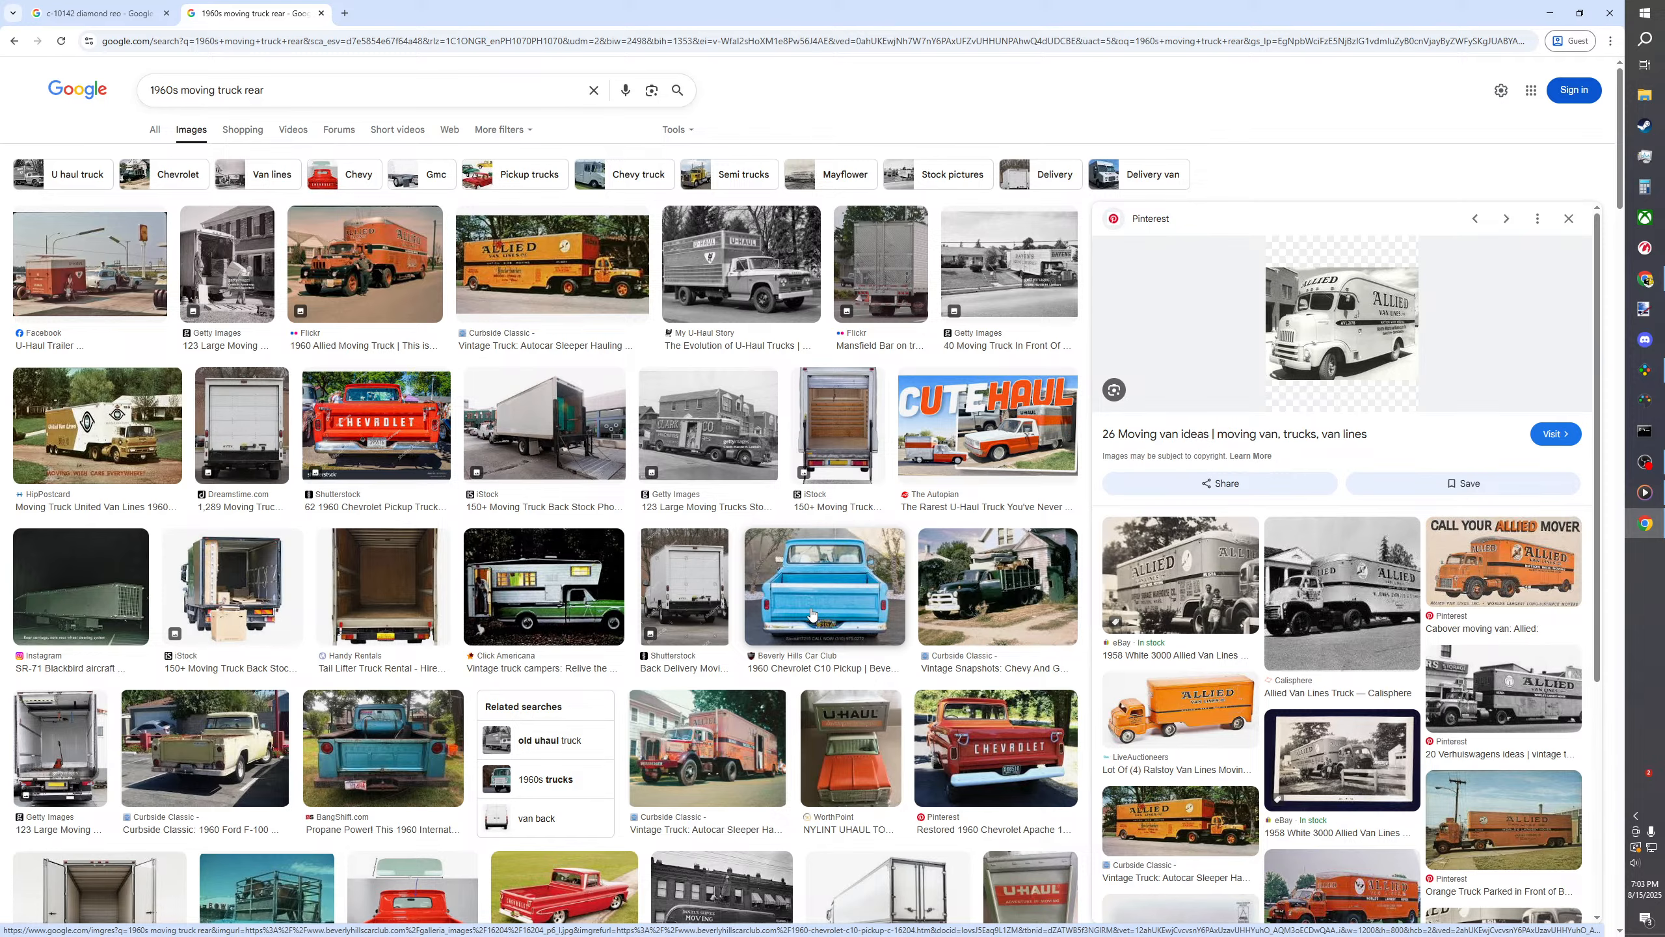
scroll(812, 614, "down", 5)
scroll(859, 601, "down", 4)
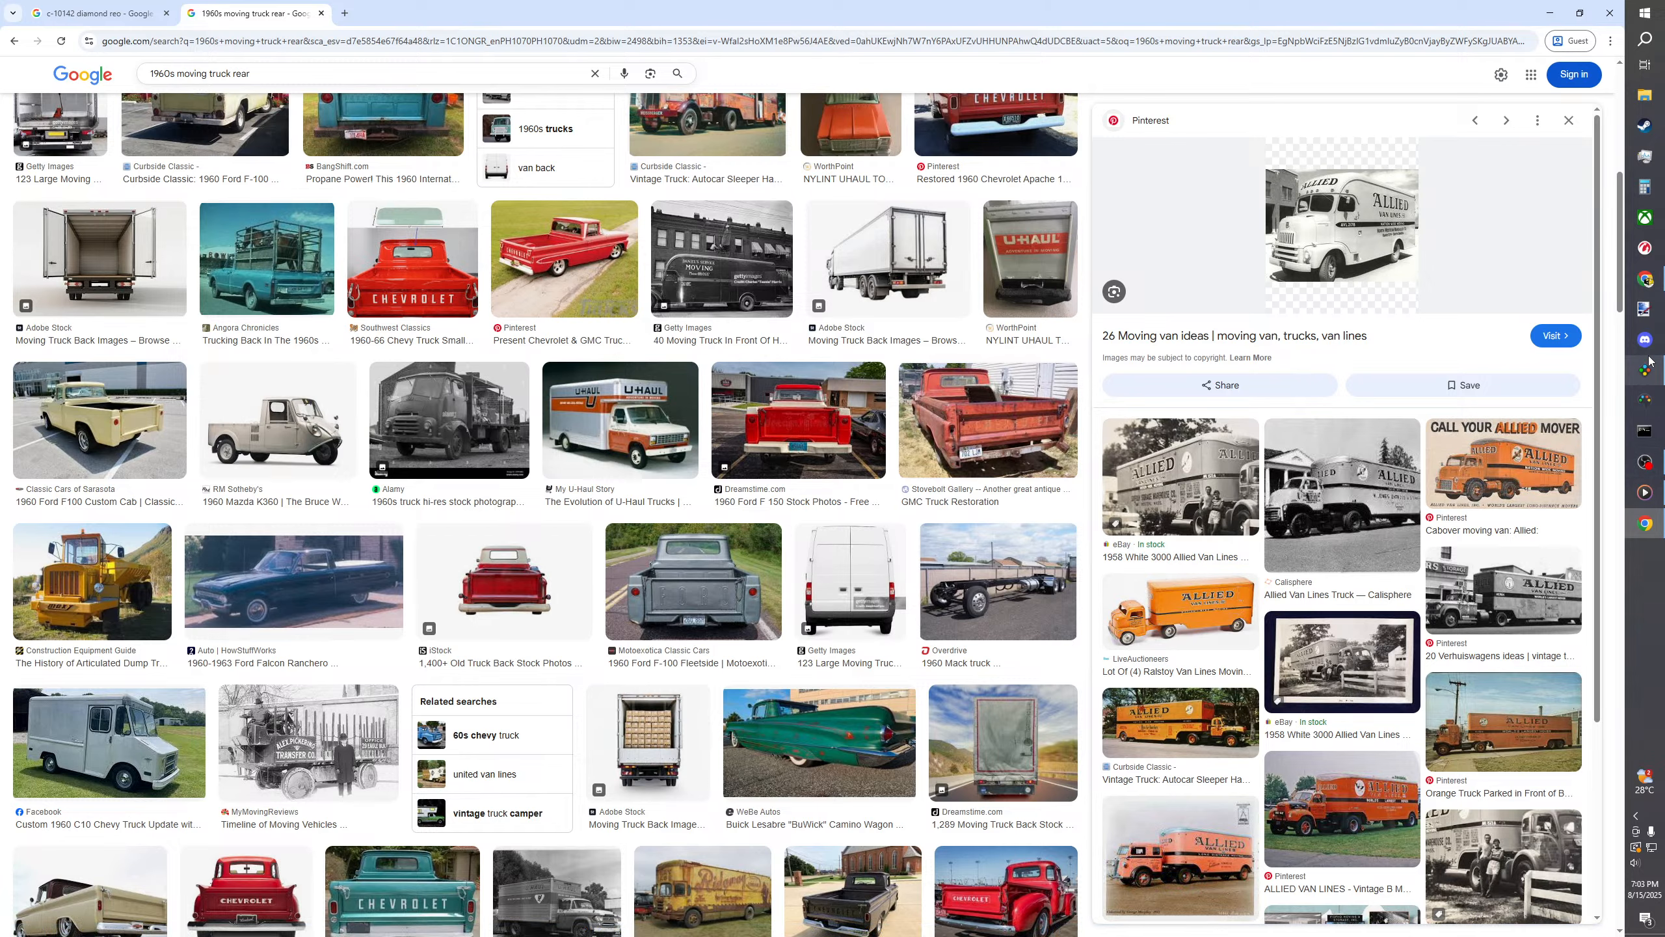
mouse_move(1649, 363)
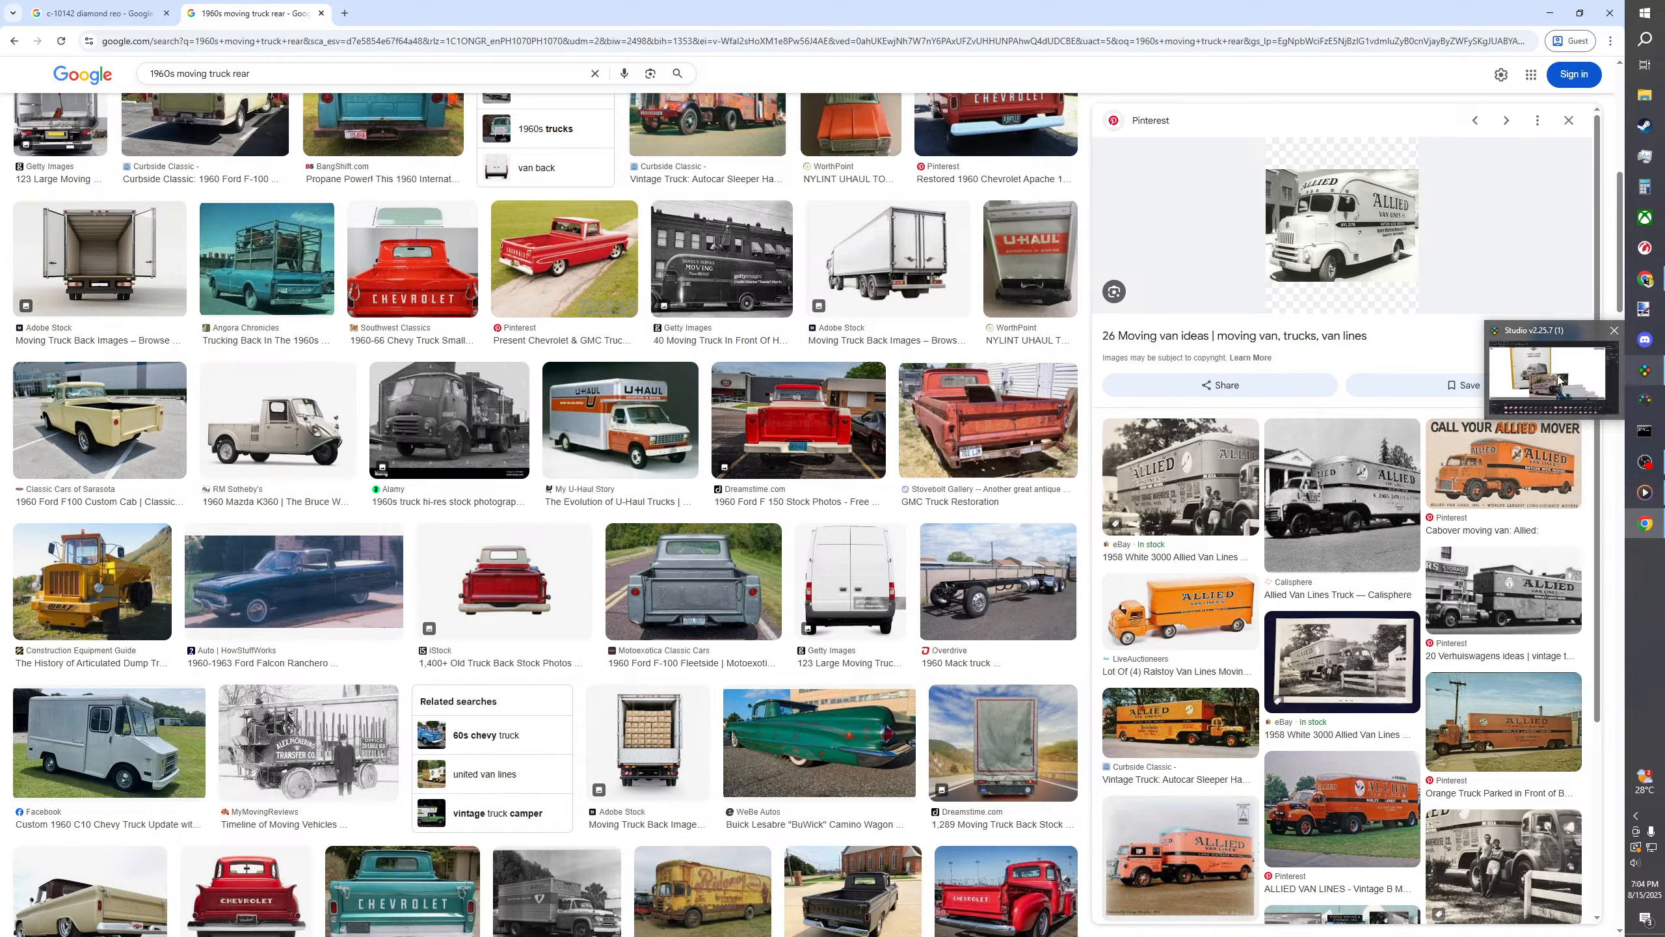
- Switch to Studio and examine the van's open rear, its low side walls and the loading floor
left_click(1603, 379)
right_click_drag(936, 536, 869, 484)
scroll(985, 566, "up", 2)
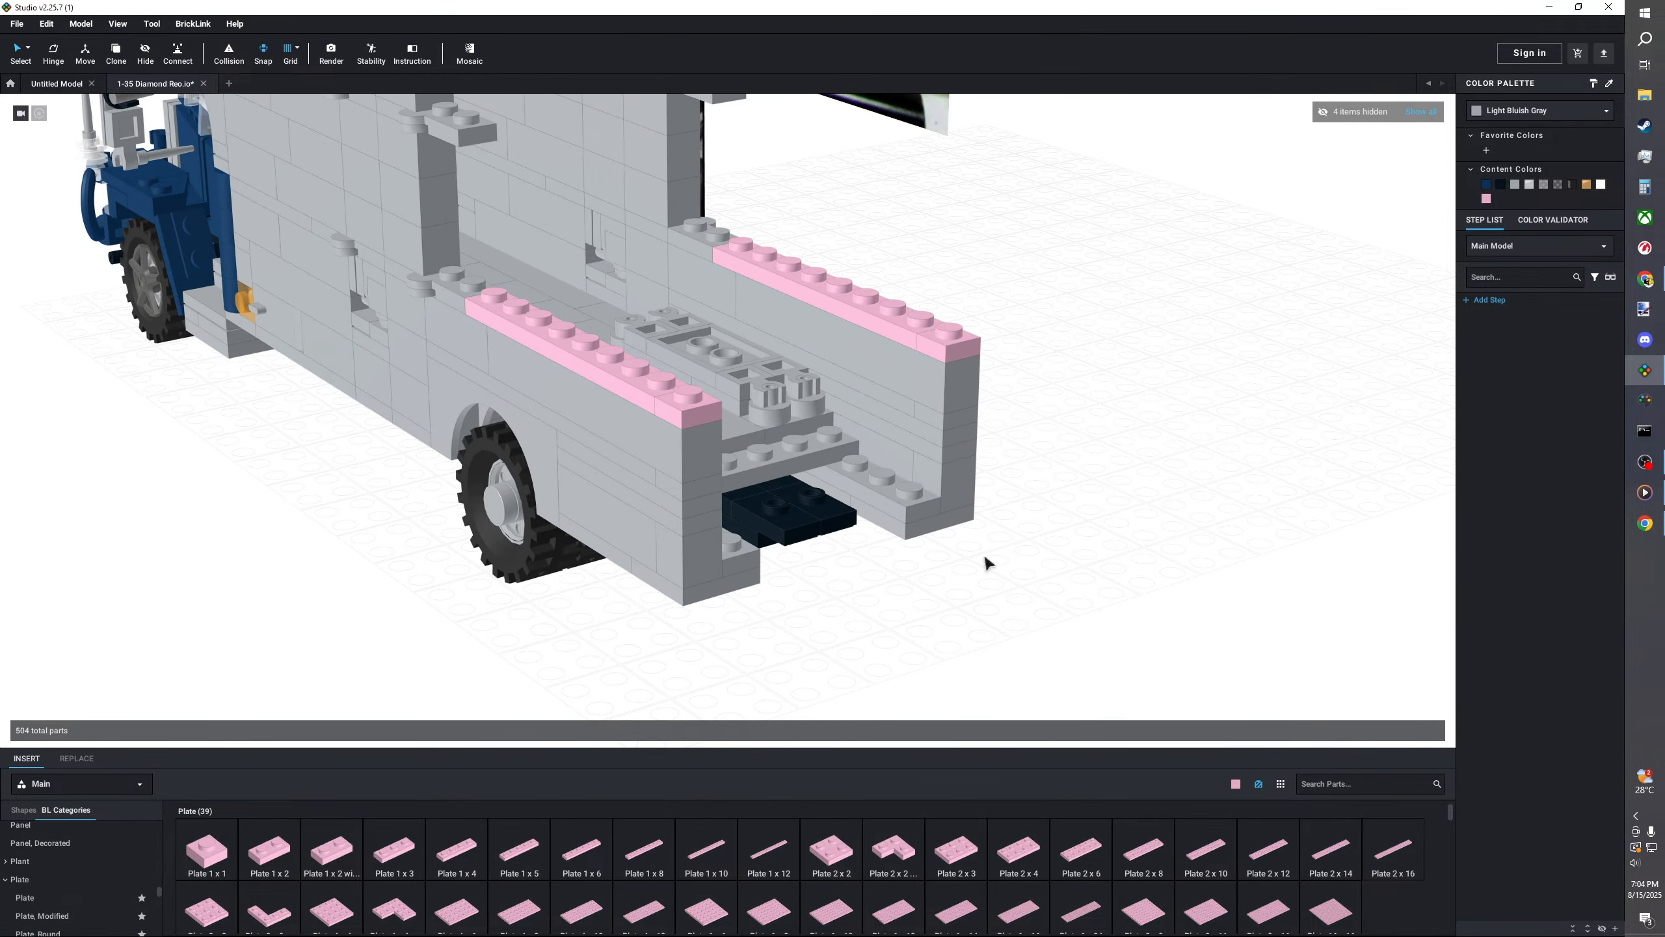
scroll(992, 581, "up", 2)
right_click_drag(989, 577, 1011, 577)
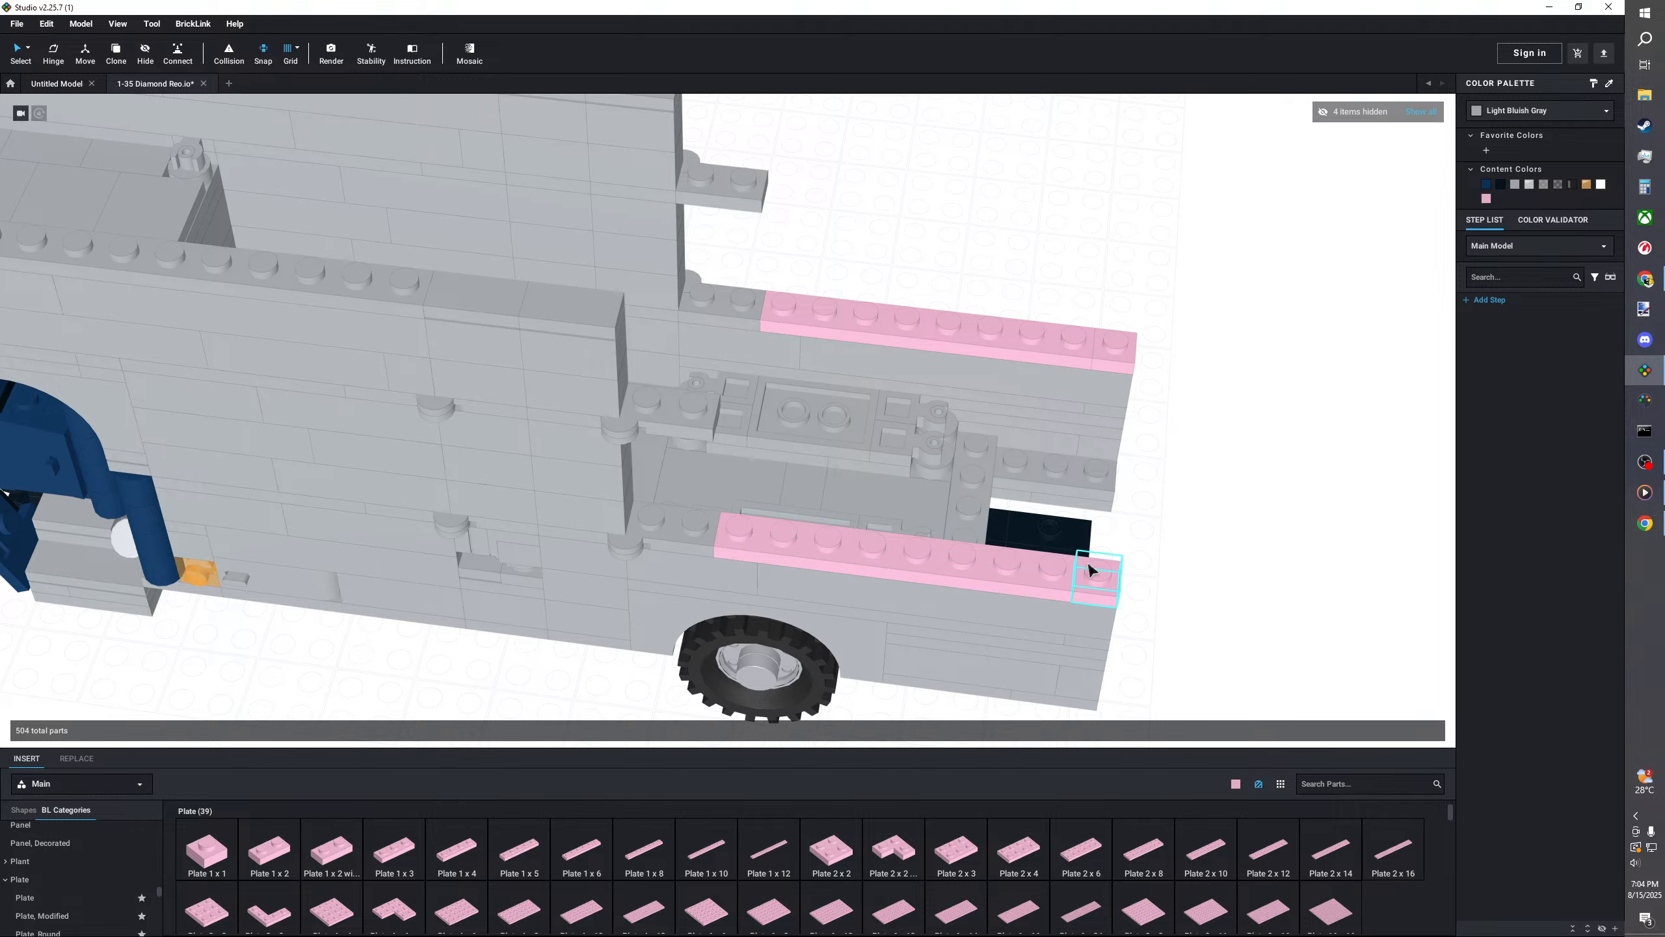
middle_click_drag(1089, 568, 1000, 548)
right_click_drag(1000, 548, 933, 541)
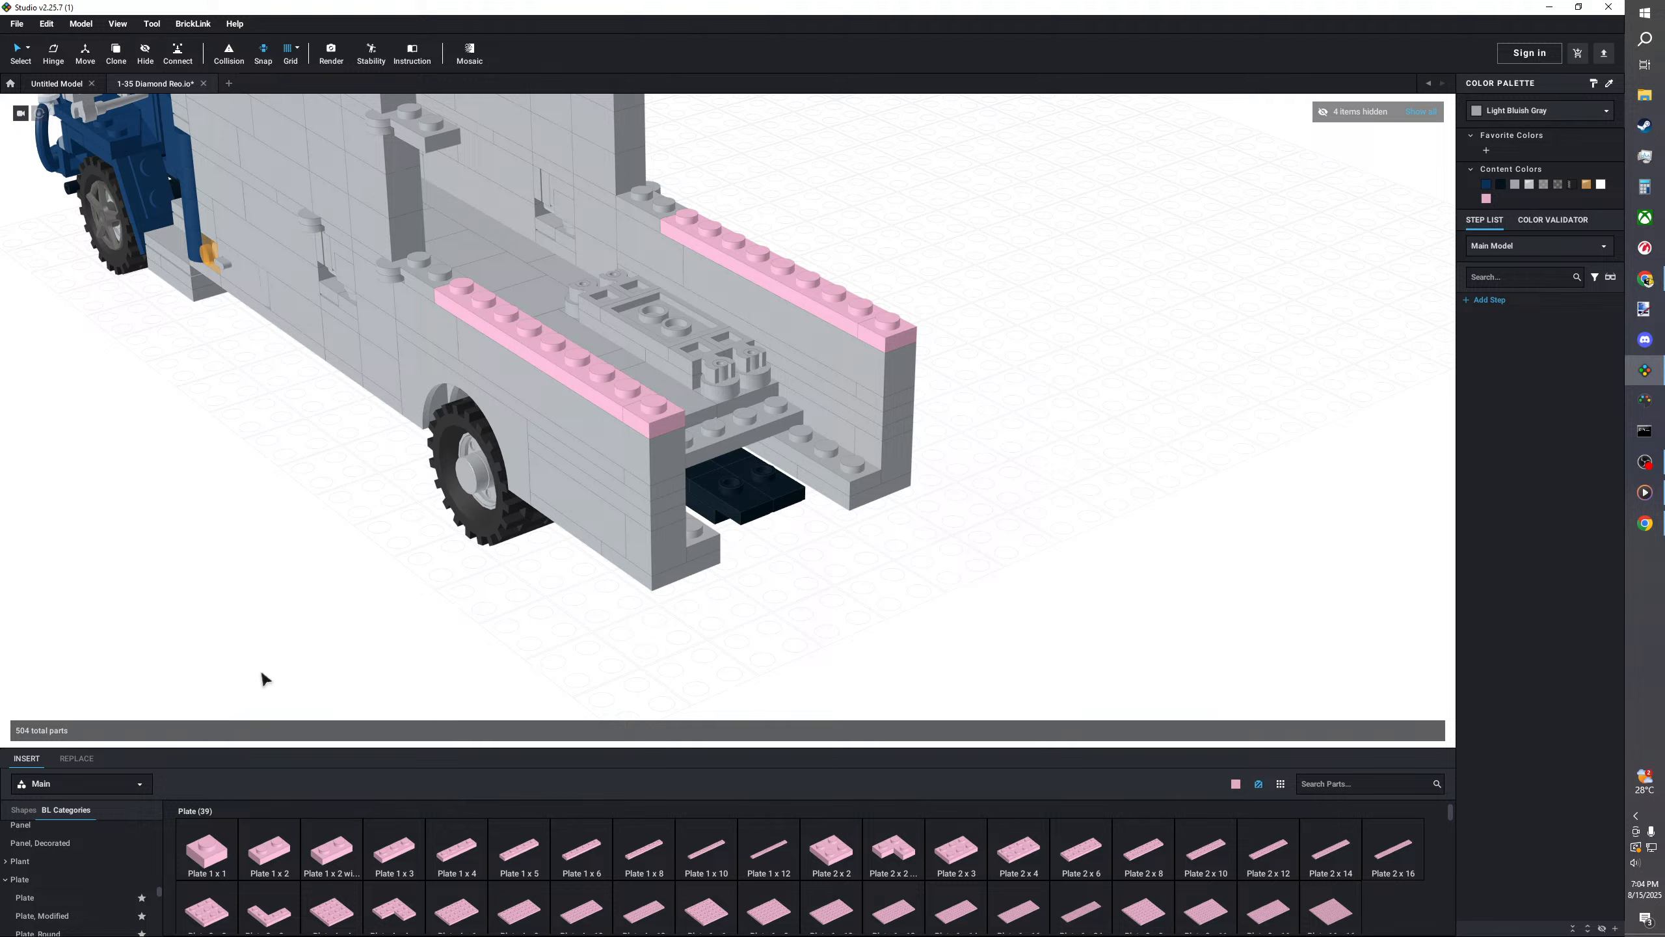
middle_click_drag(308, 555, 312, 553)
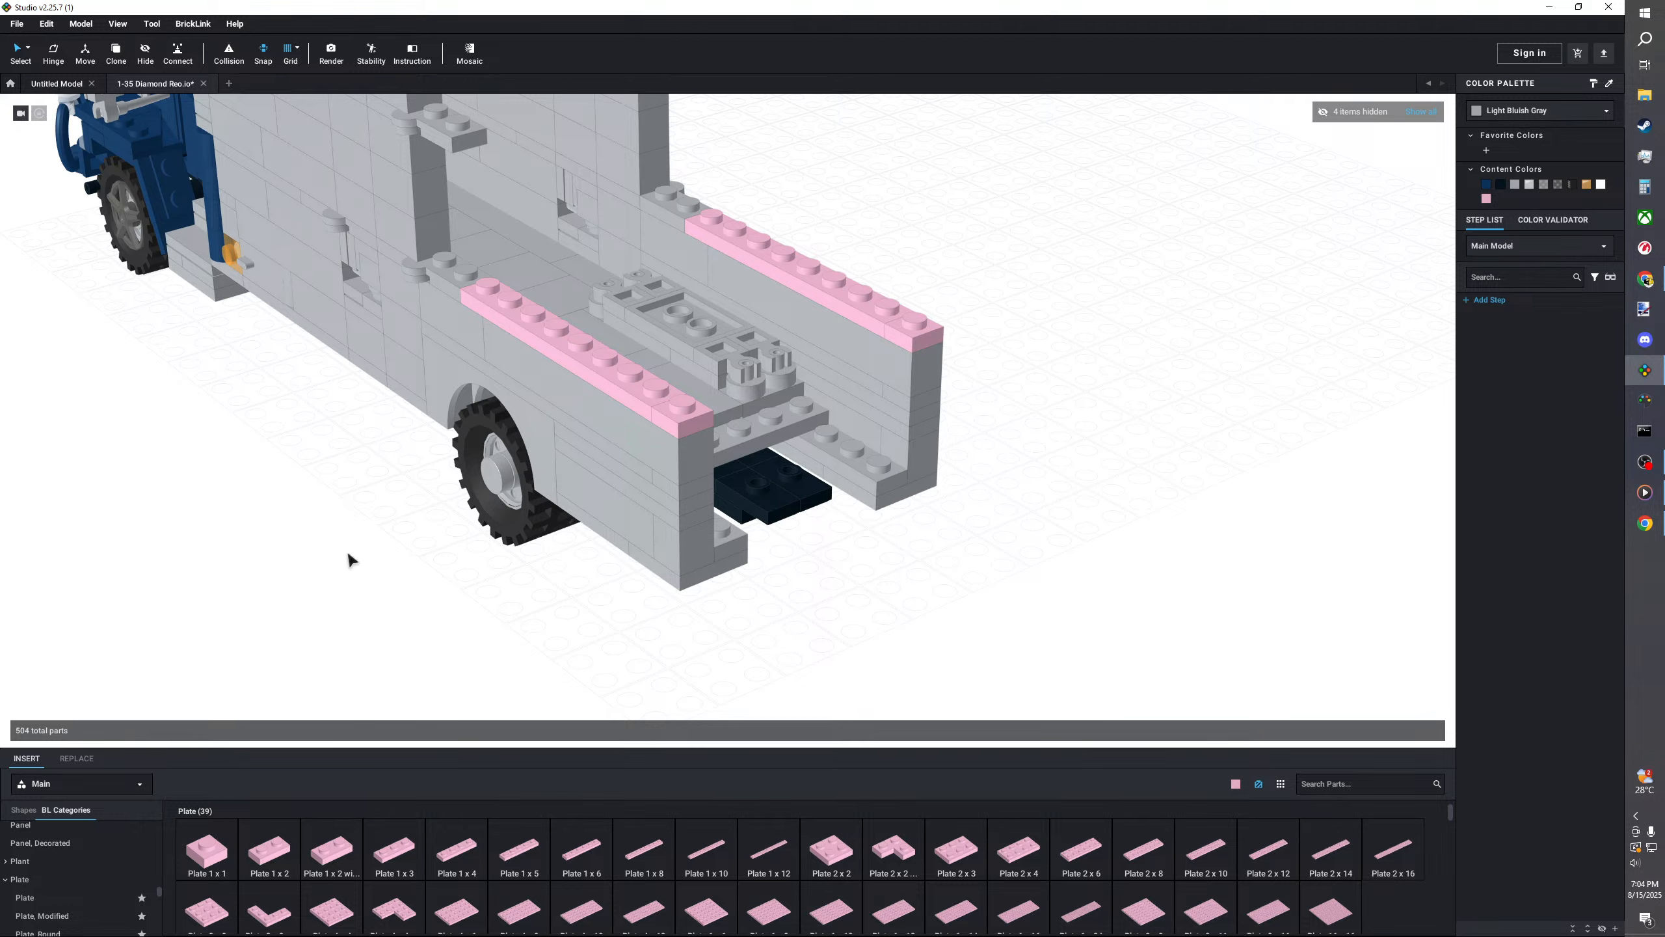
- Copy the grey two-part hinge plate in the van's side wall and paste the copy on the ground behind the van
left_click(401, 265)
right_click(398, 258)
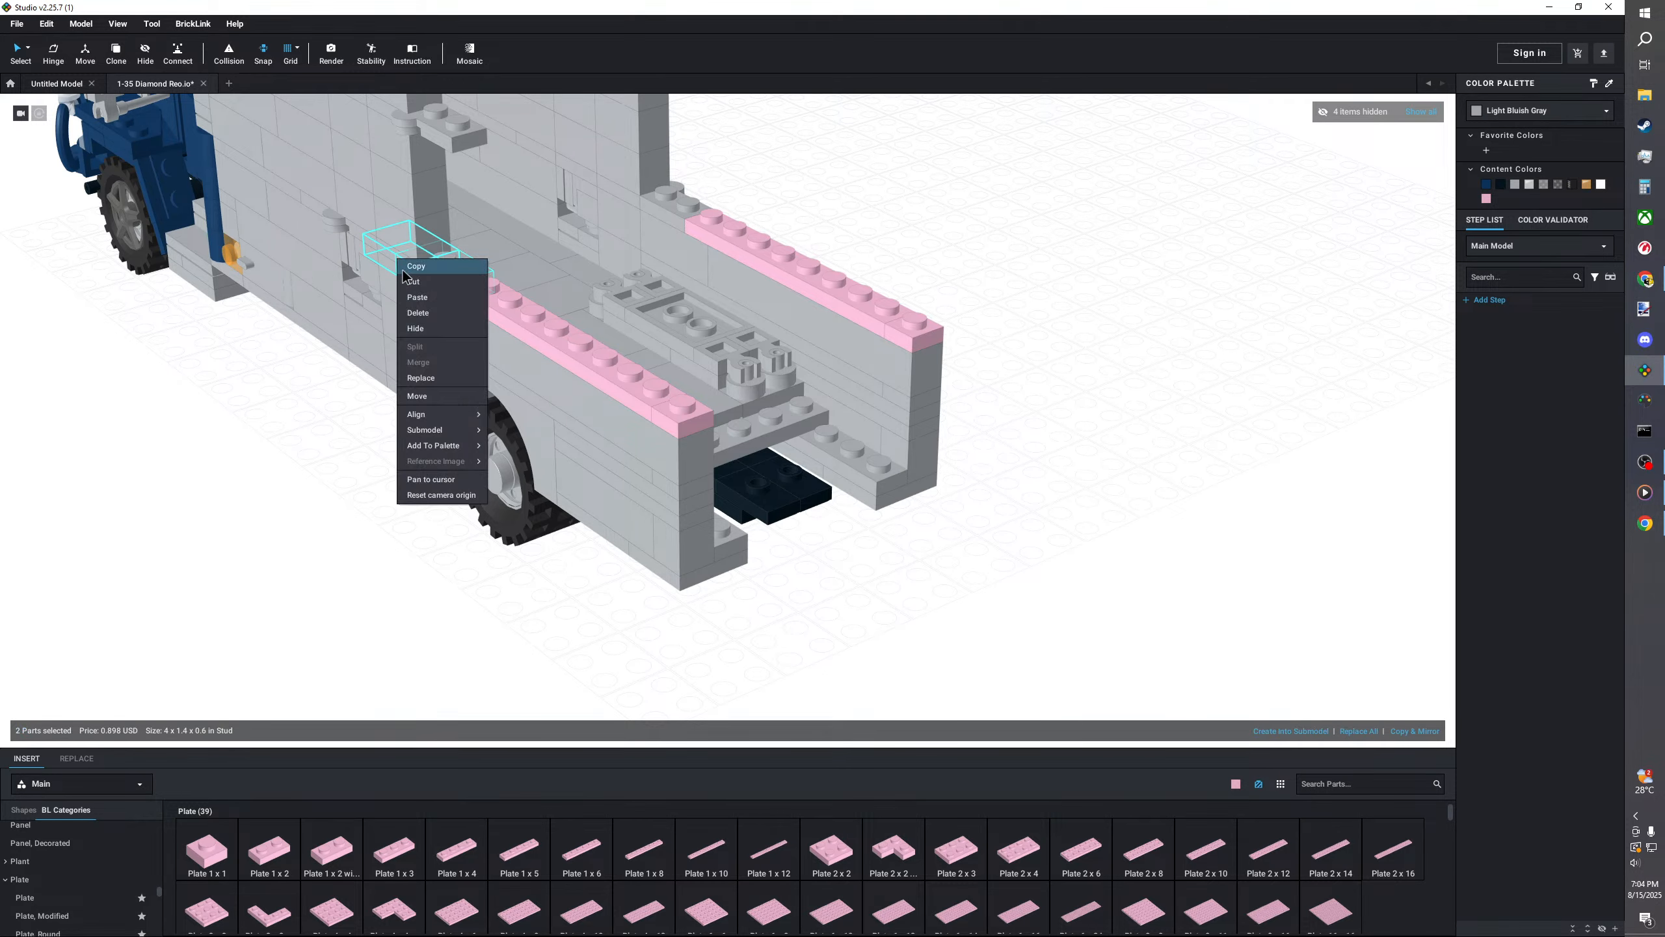
left_click(415, 272)
right_click(279, 441)
left_click(308, 480)
right_click(362, 512)
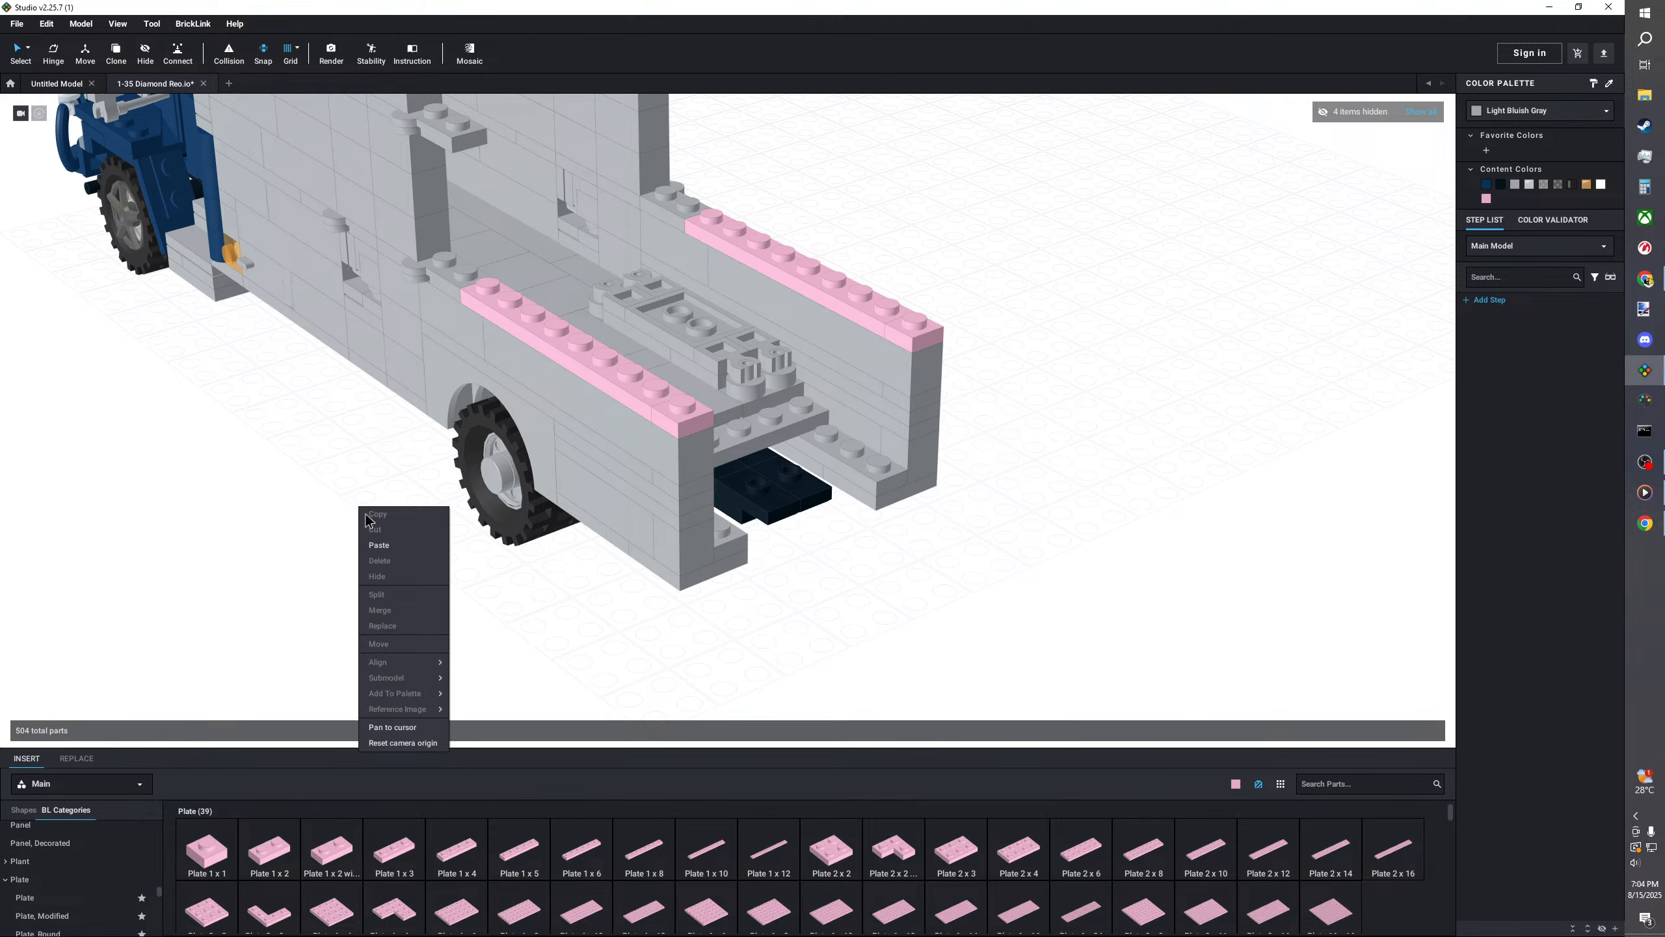
left_click(390, 549)
middle_click_drag(383, 557, 387, 482)
left_click(613, 594)
left_click(635, 594)
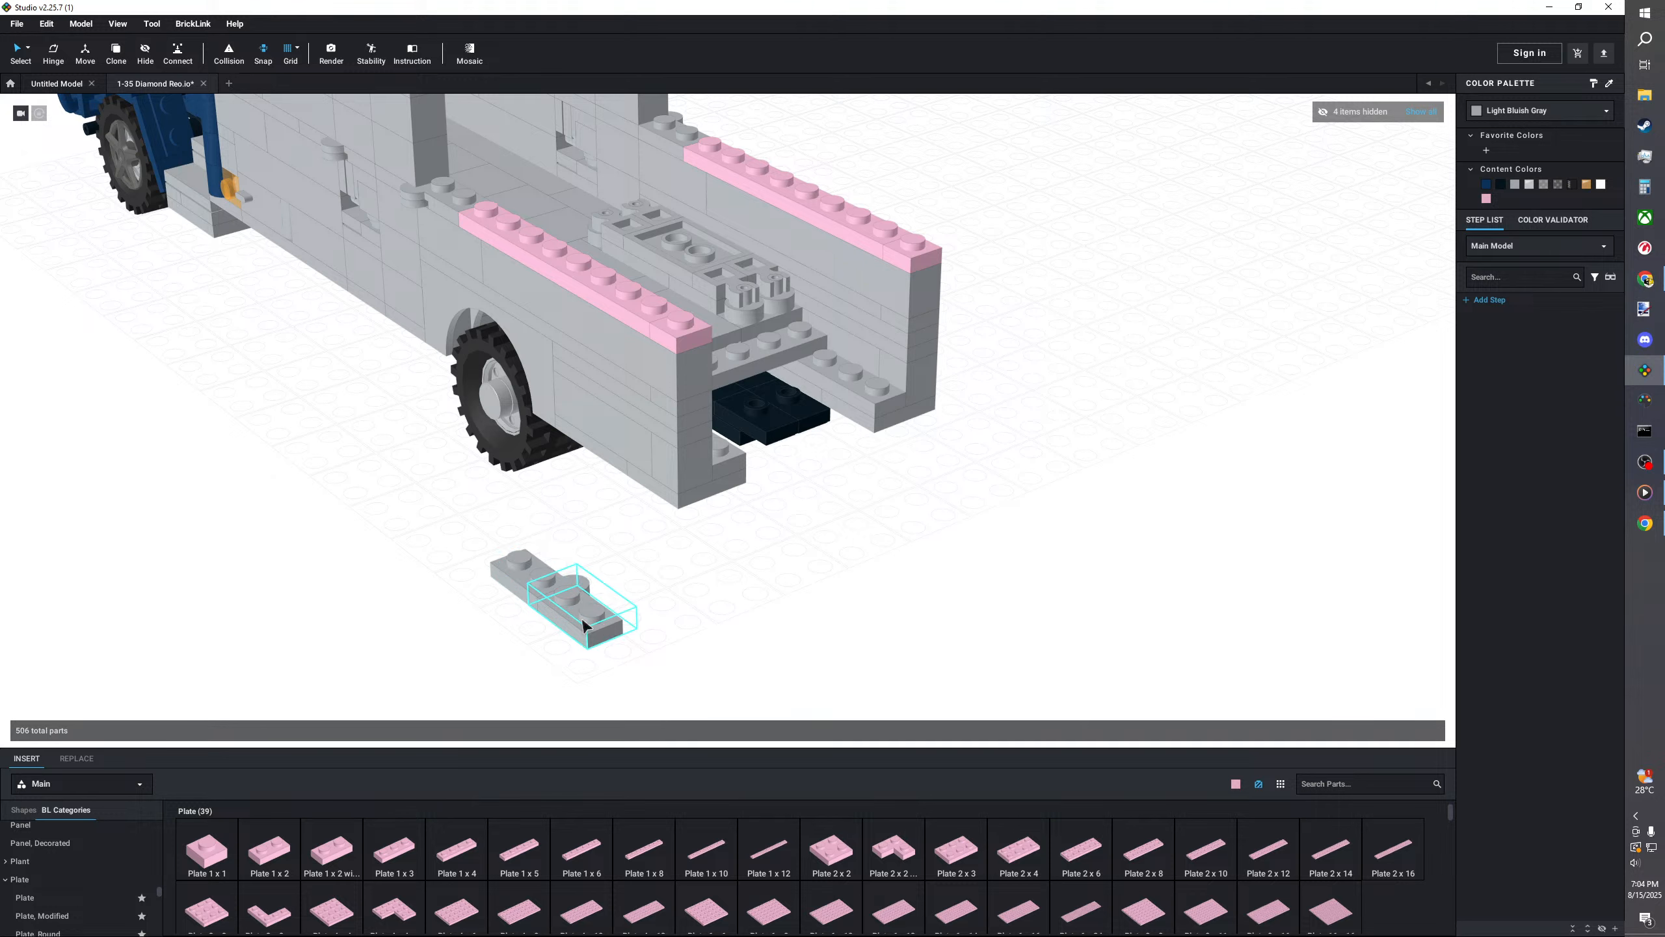
- Rotate one half of the copied hinge plate until it stands at a right angle to the other half
left_click_drag(590, 620, 639, 580)
key("Right")
left_click(698, 585)
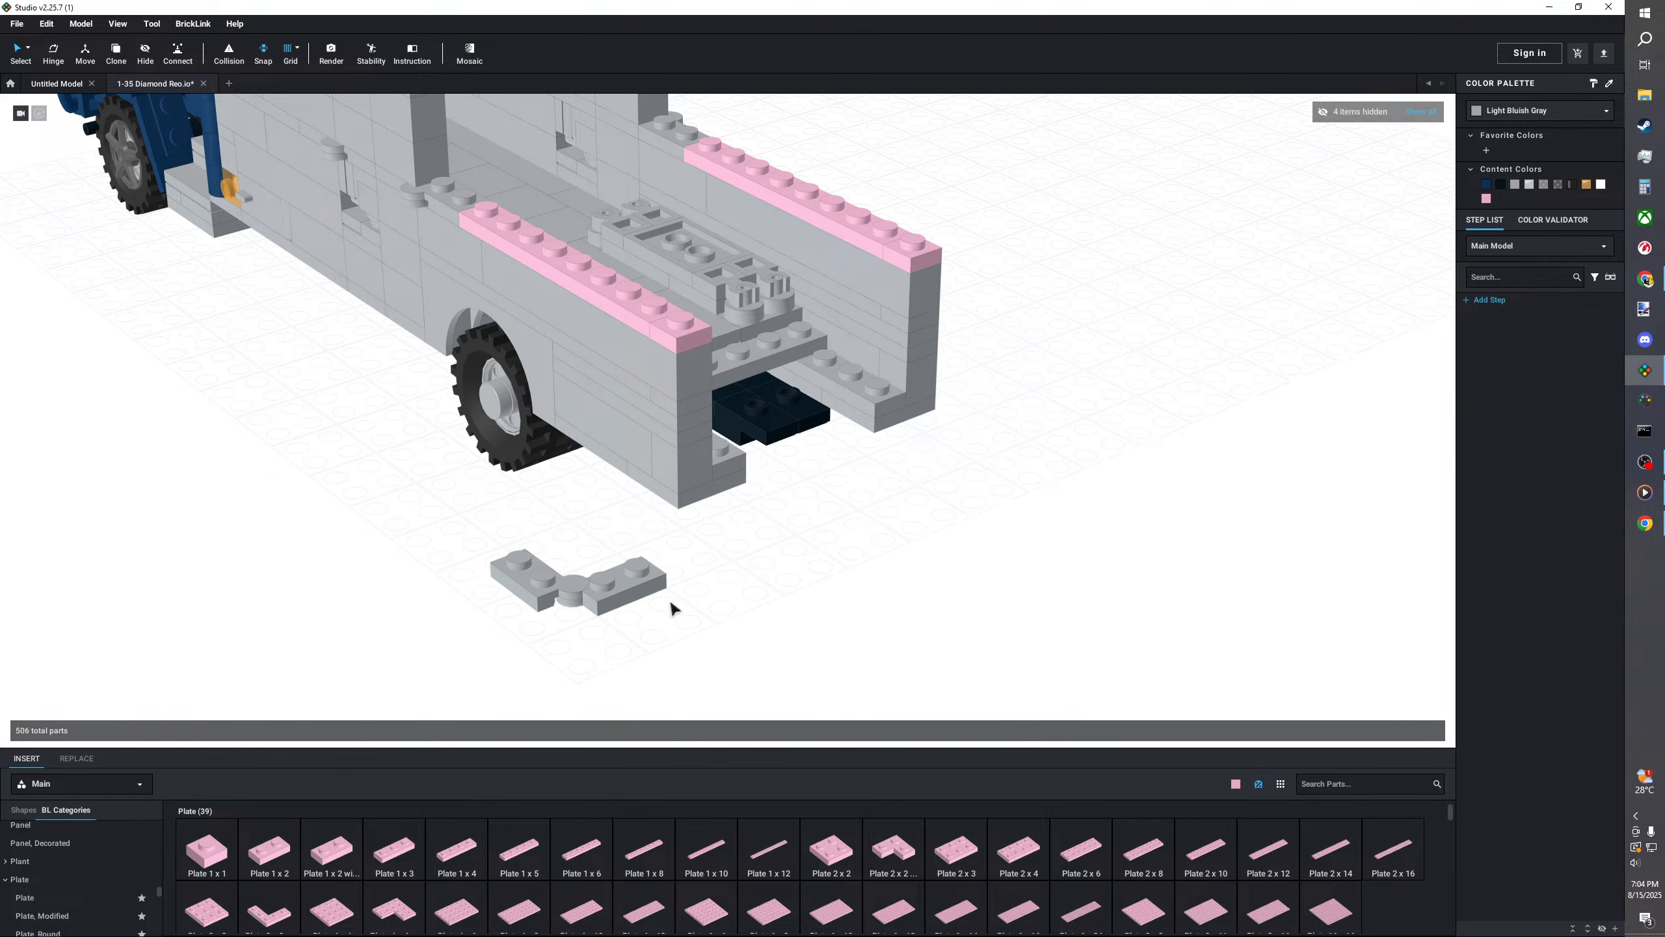
- Delete both halves of the copied hinge plate from the ground behind the van
left_click(521, 571)
left_click(454, 622)
left_click_drag(617, 583, 372, 565)
left_click(651, 613)
left_click(537, 580)
key("Delete")
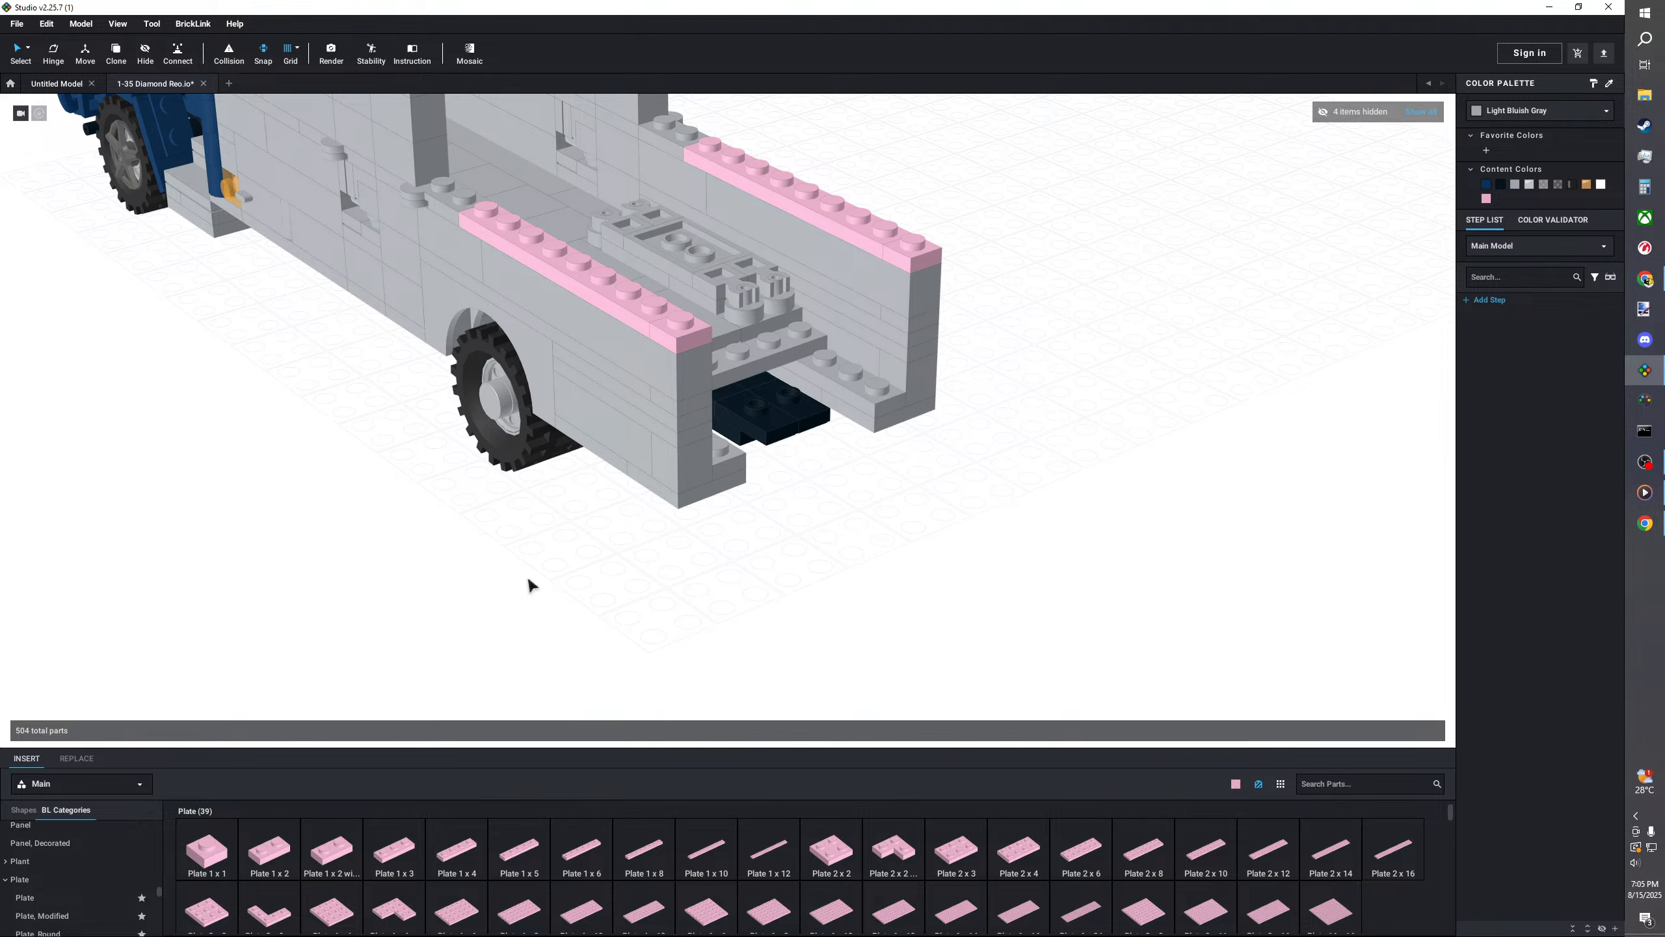
- Insert a pink plate with a bar handle from the Plate, Modified category, standing upright on the ground behind the van
right_click_drag(487, 589, 517, 606)
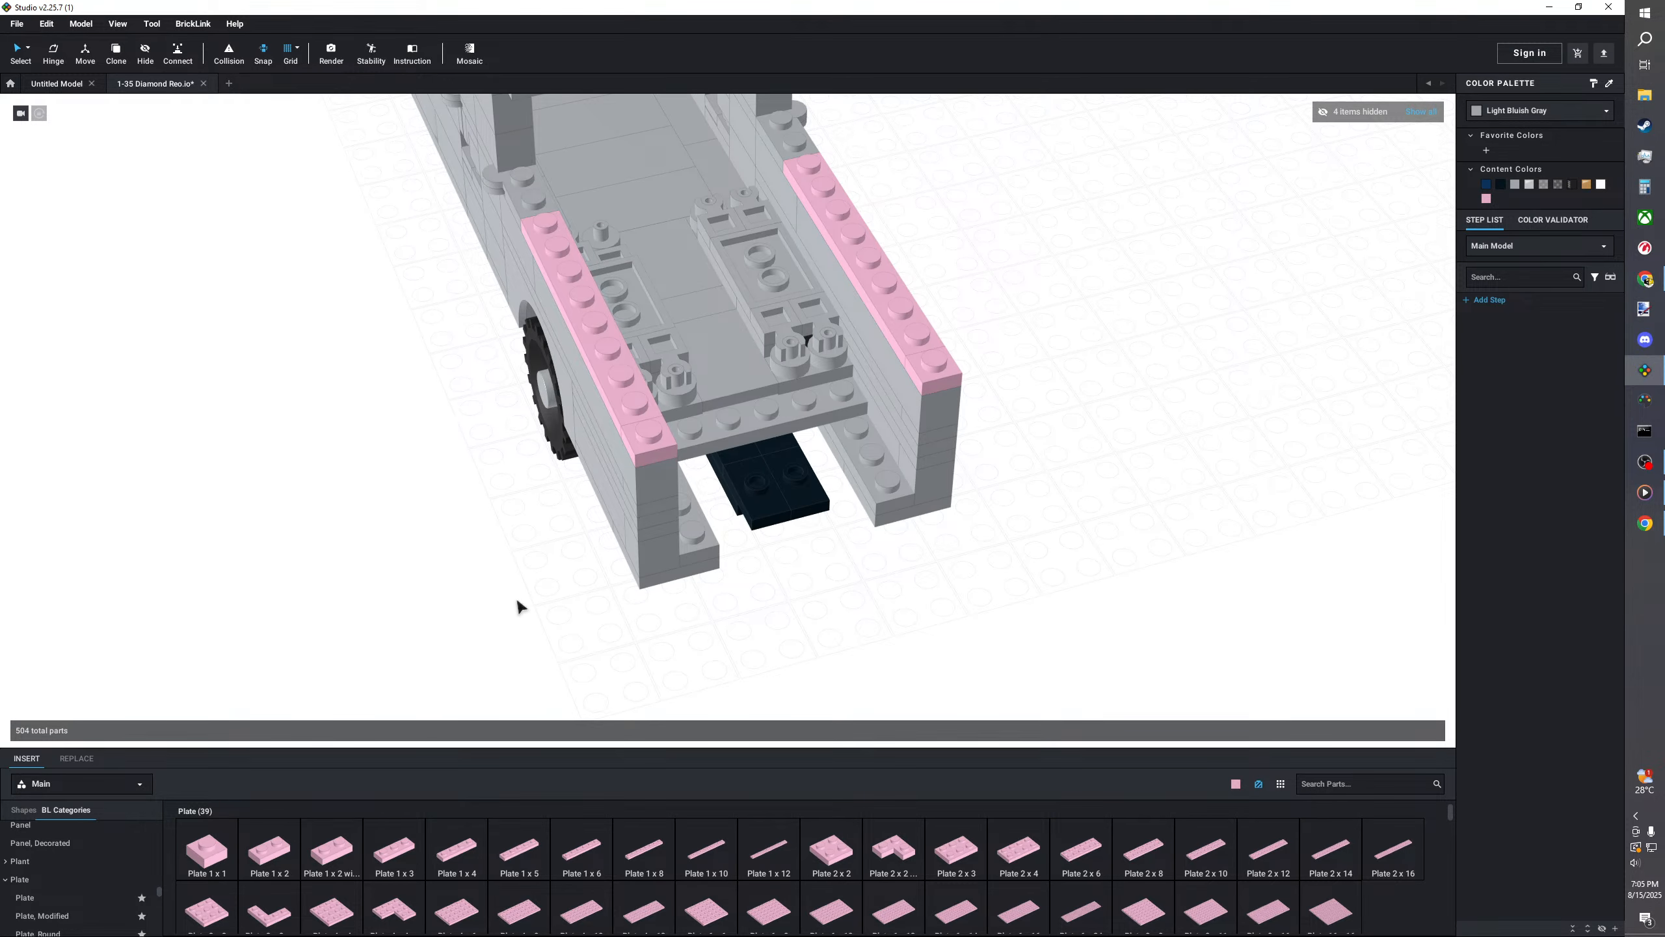
scroll(132, 853, "up", 10)
scroll(125, 837, "down", 5)
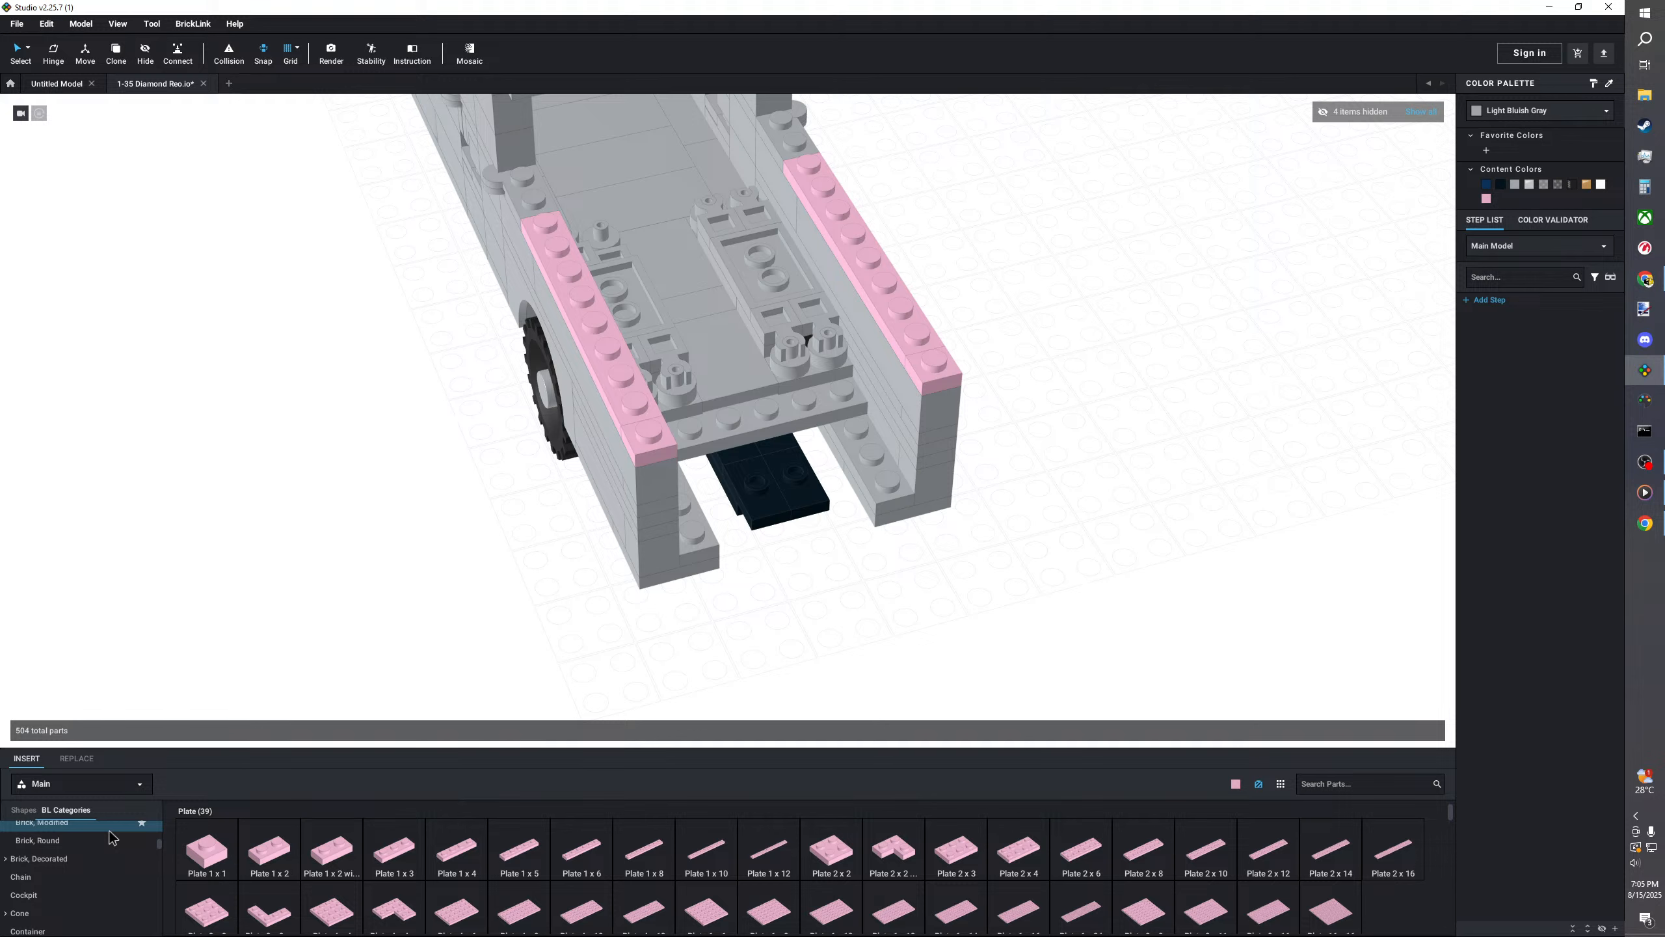
scroll(111, 839, "down", 10)
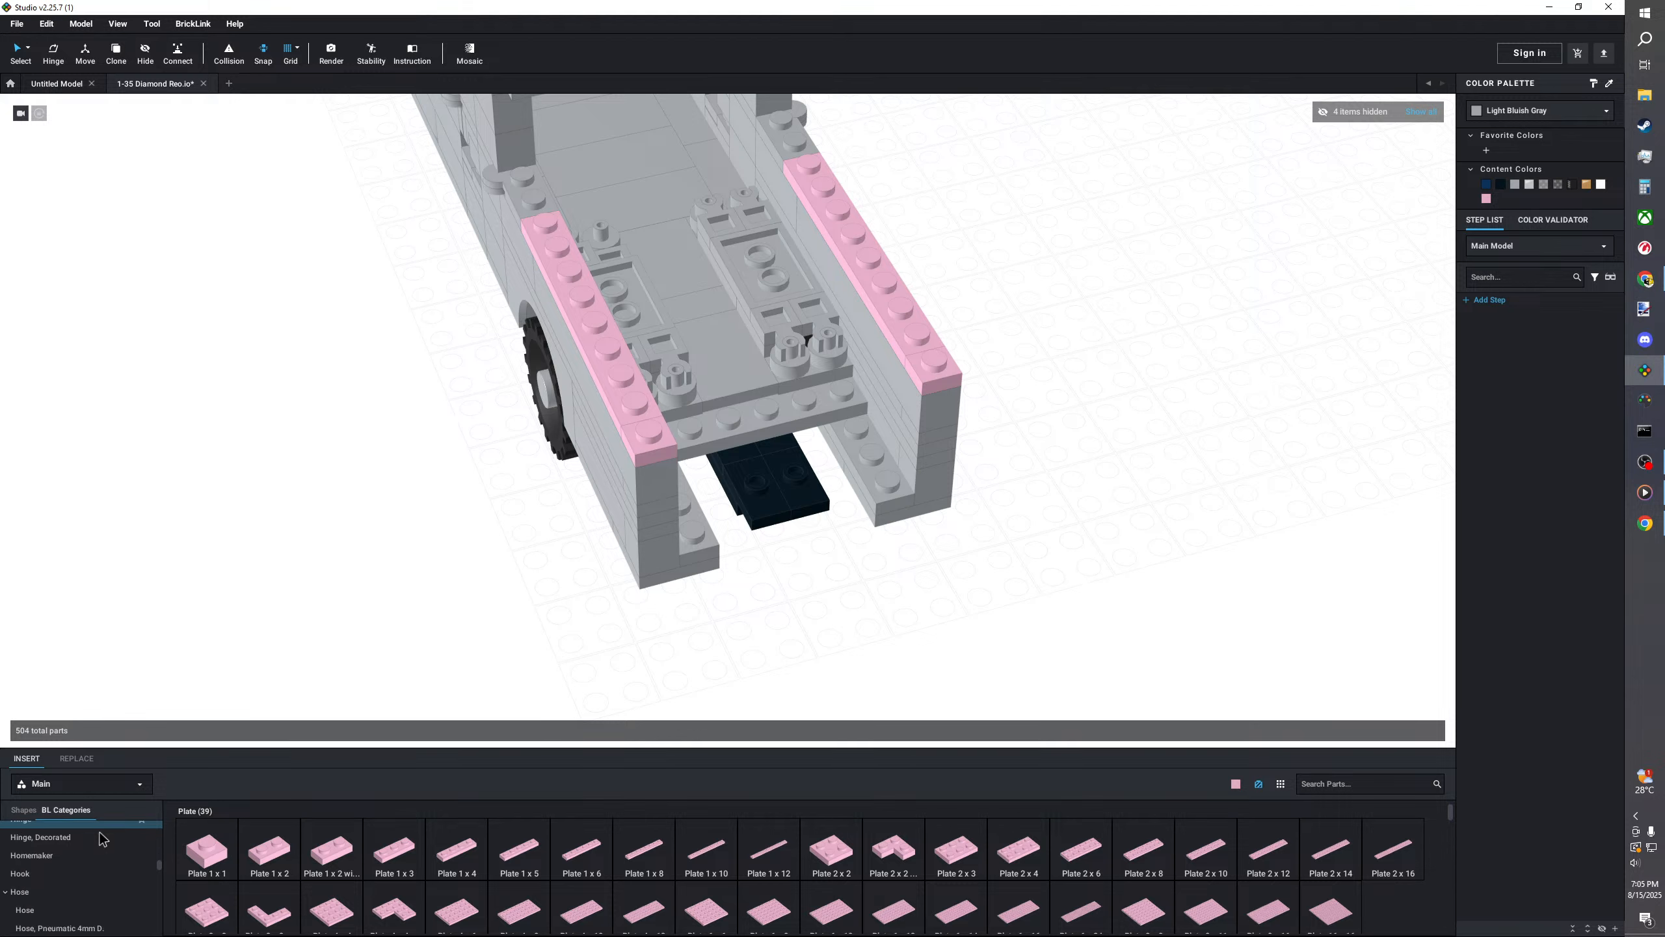
scroll(101, 839, "down", 8)
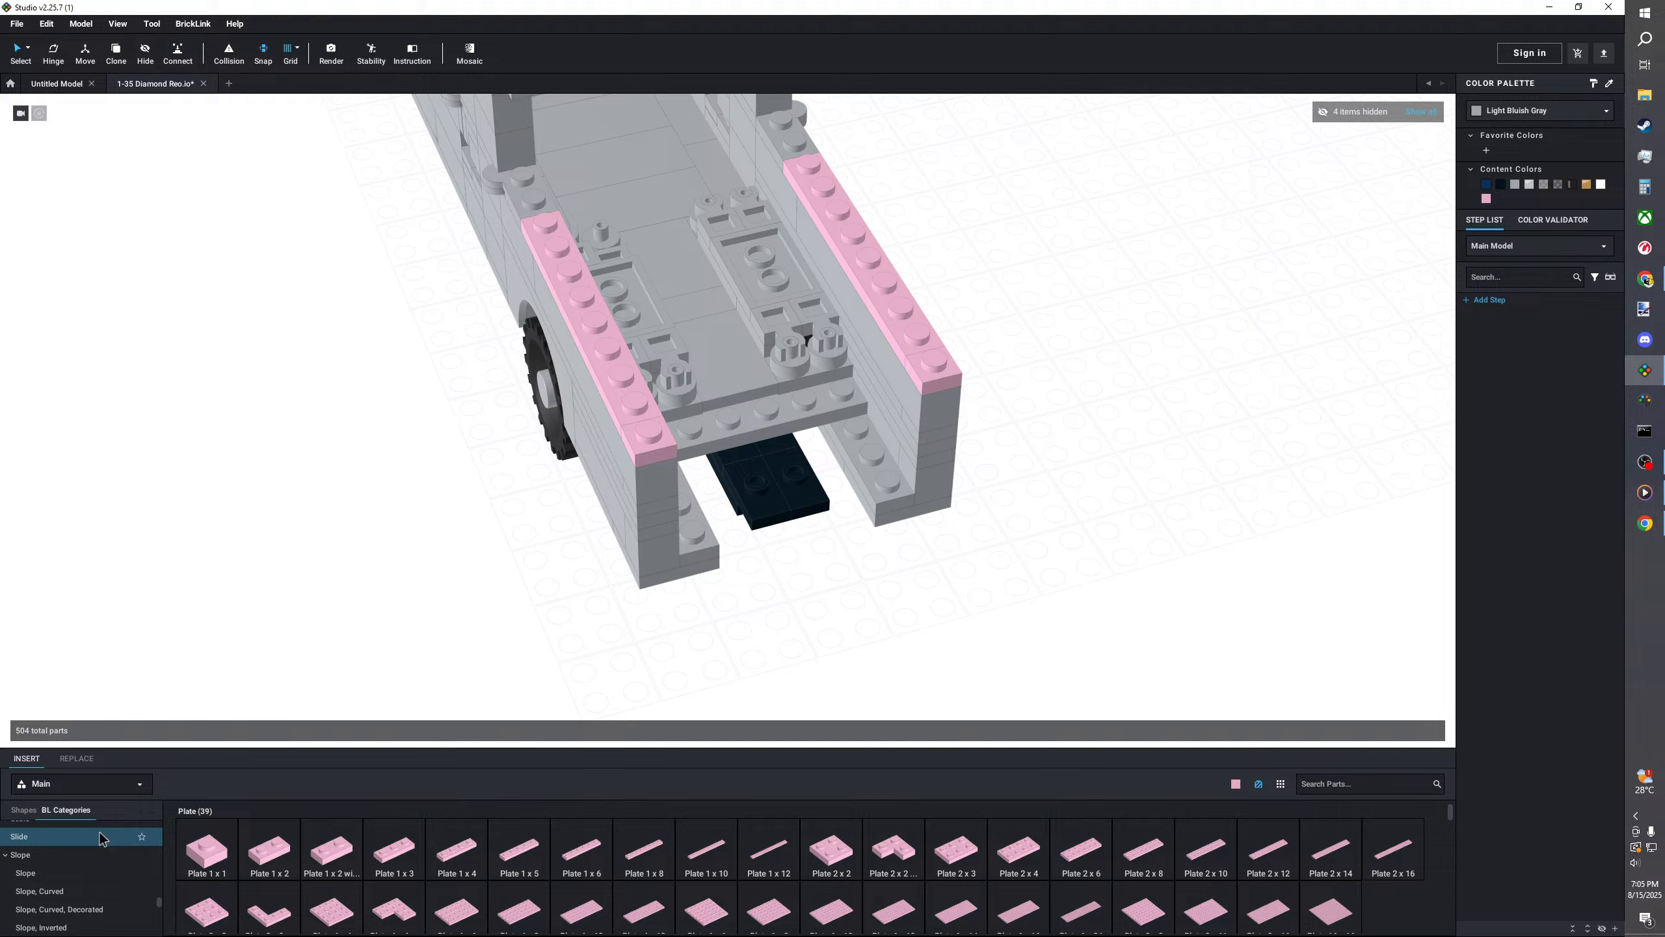
scroll(98, 846, "down", 5)
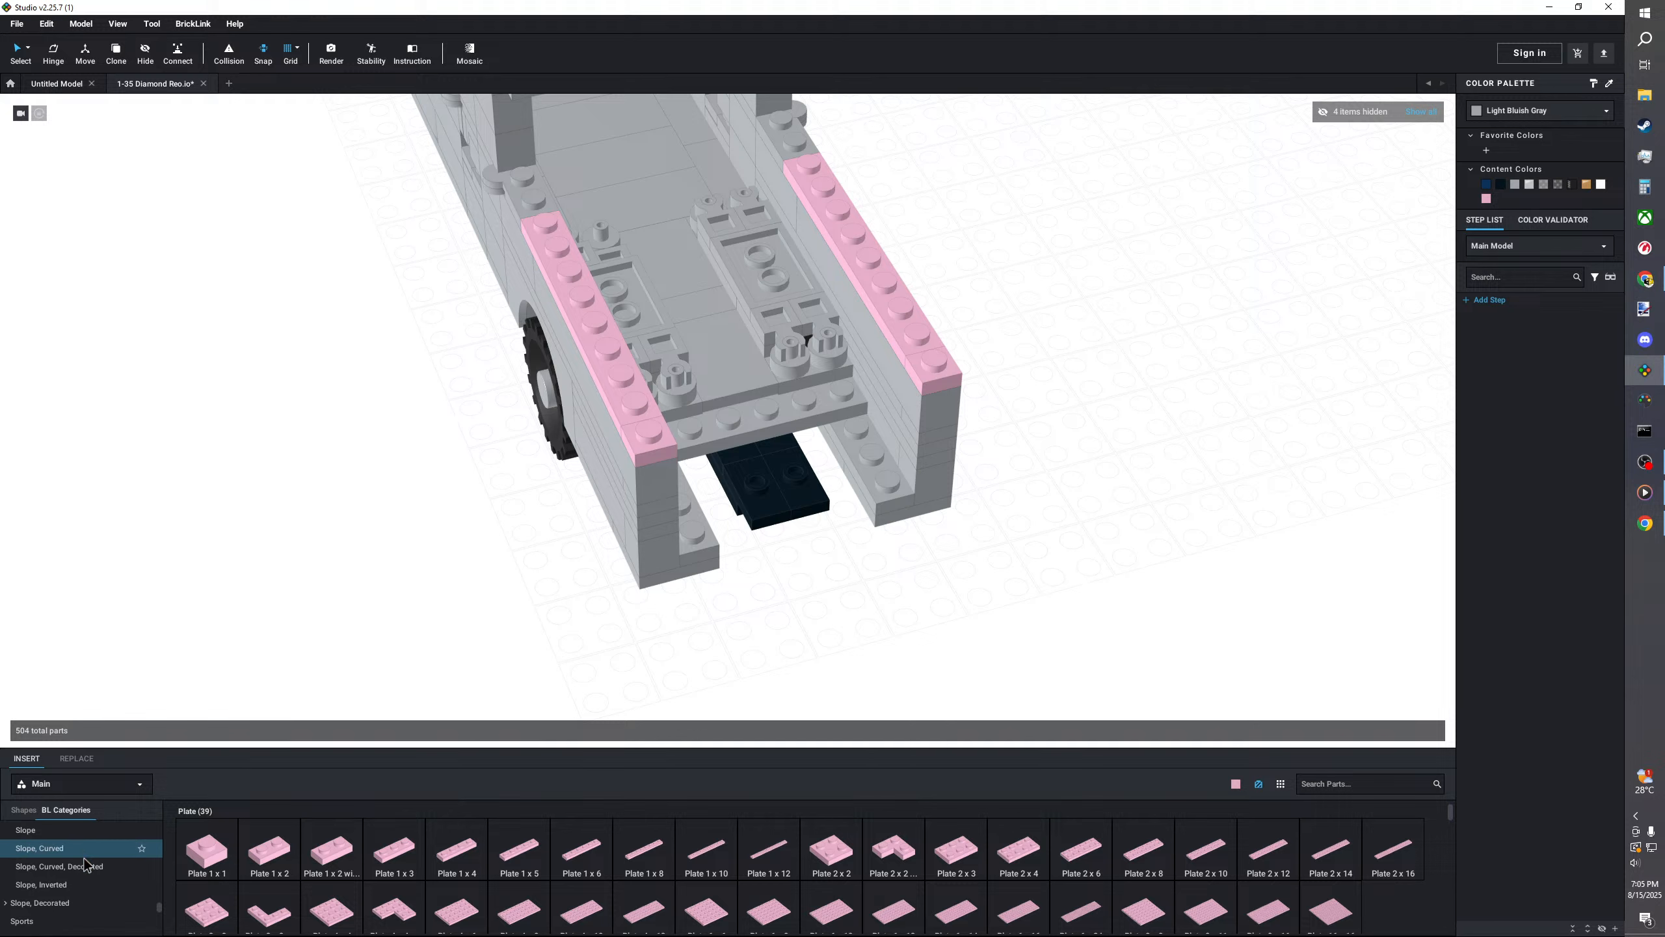
scroll(89, 872, "up", 6)
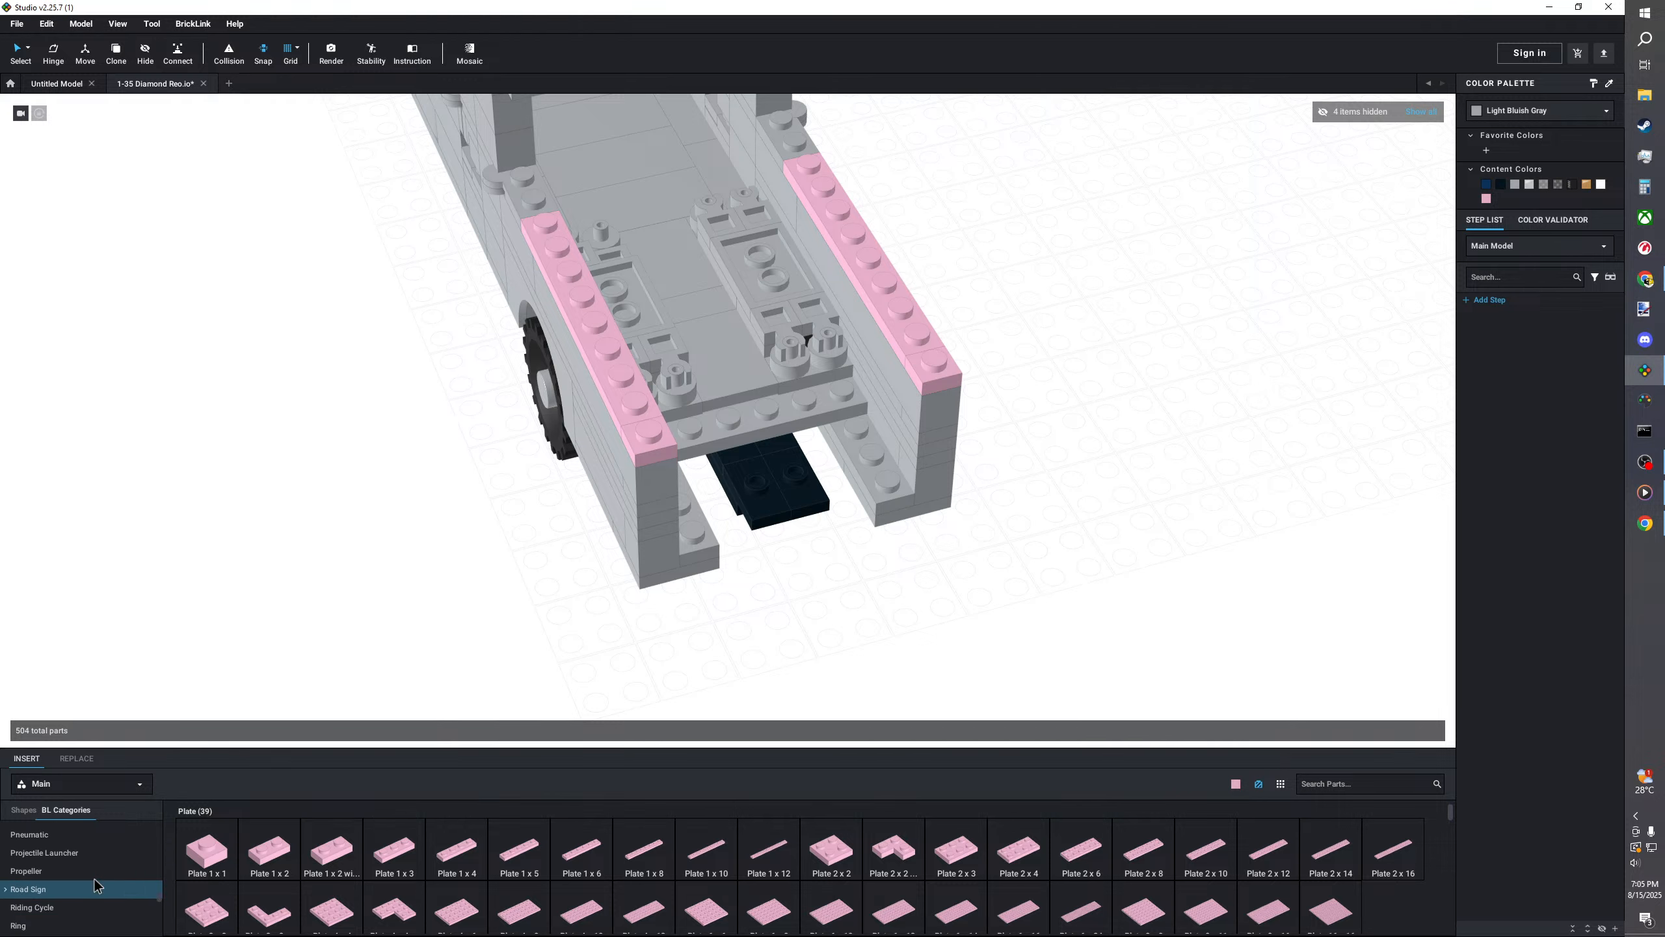
left_click(43, 844)
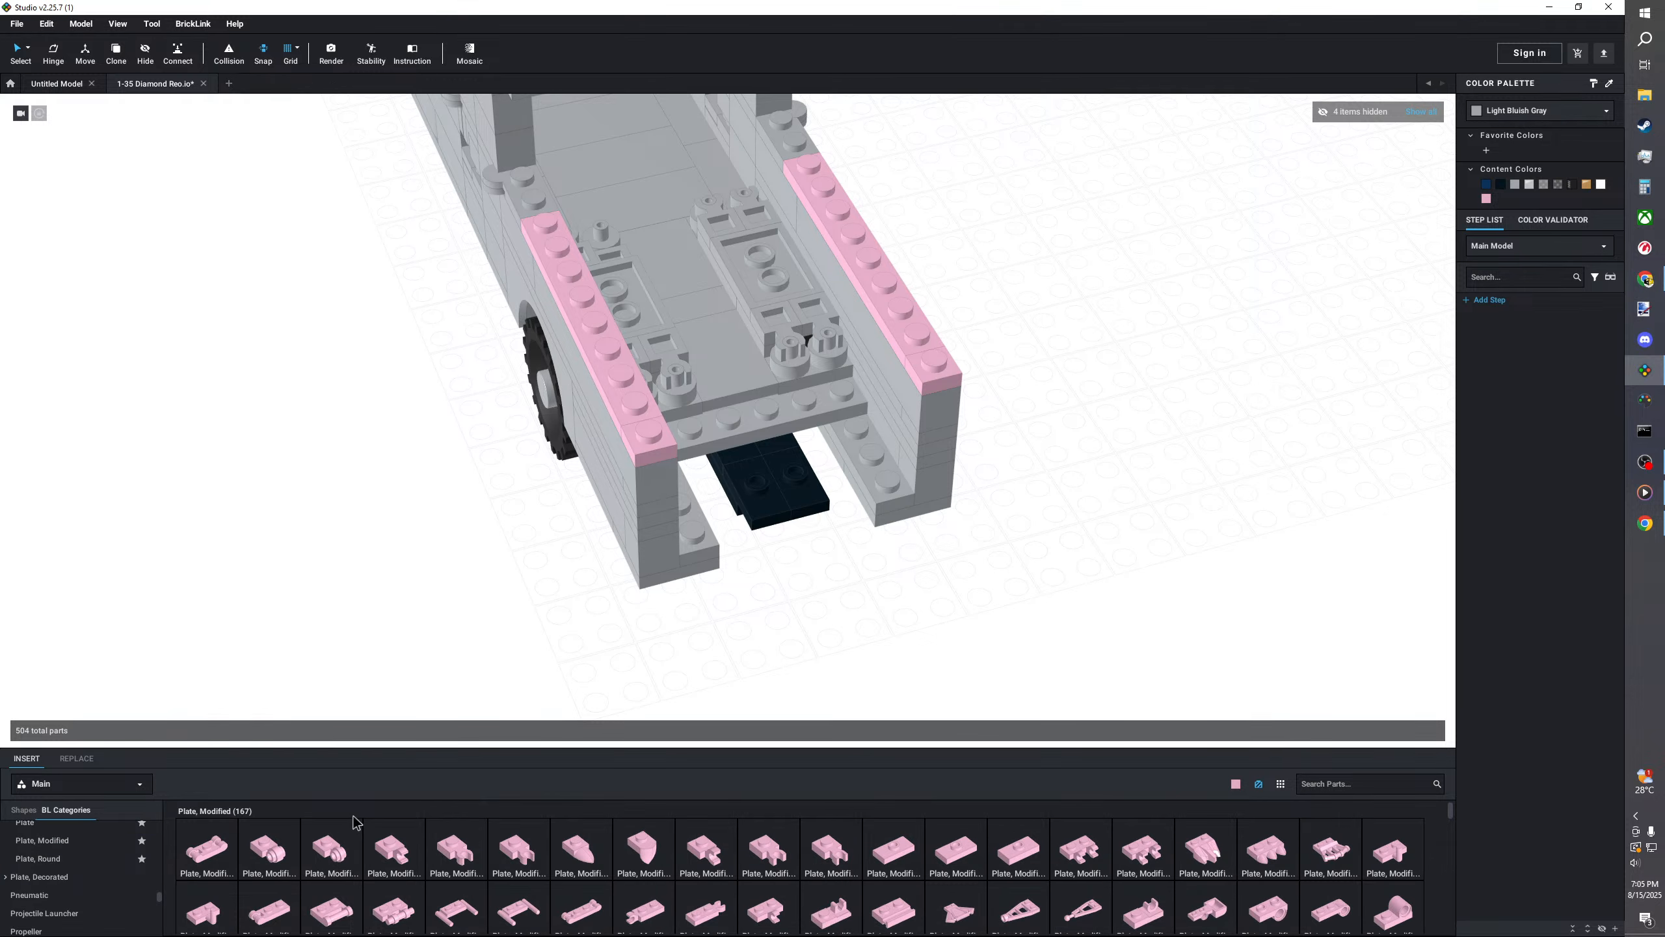
scroll(607, 850, "down", 1)
scroll(606, 850, "down", 1)
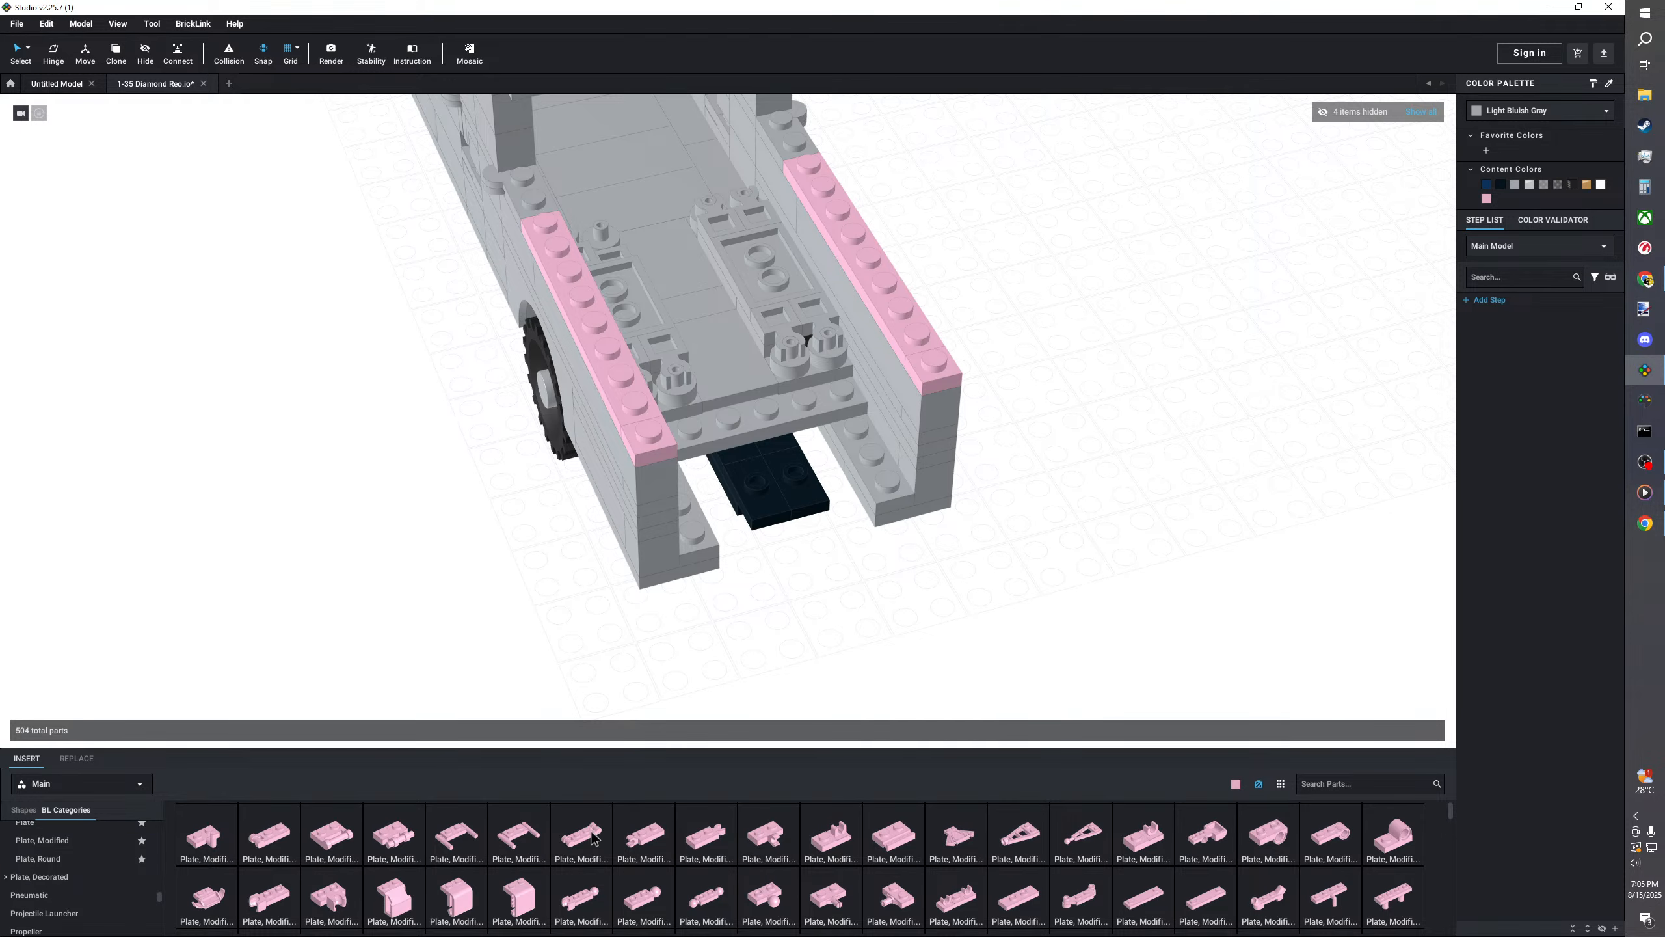
left_click_drag(328, 840, 544, 586)
left_click(640, 602)
middle_click_drag(617, 625, 621, 561)
- Attach a pink Plate, Modified 1 x 2 with 2 Open O Clips (Horizontal Grip) to the bar of the upright handle plate
scroll(606, 597, "up", 2)
scroll(588, 847, "down", 1)
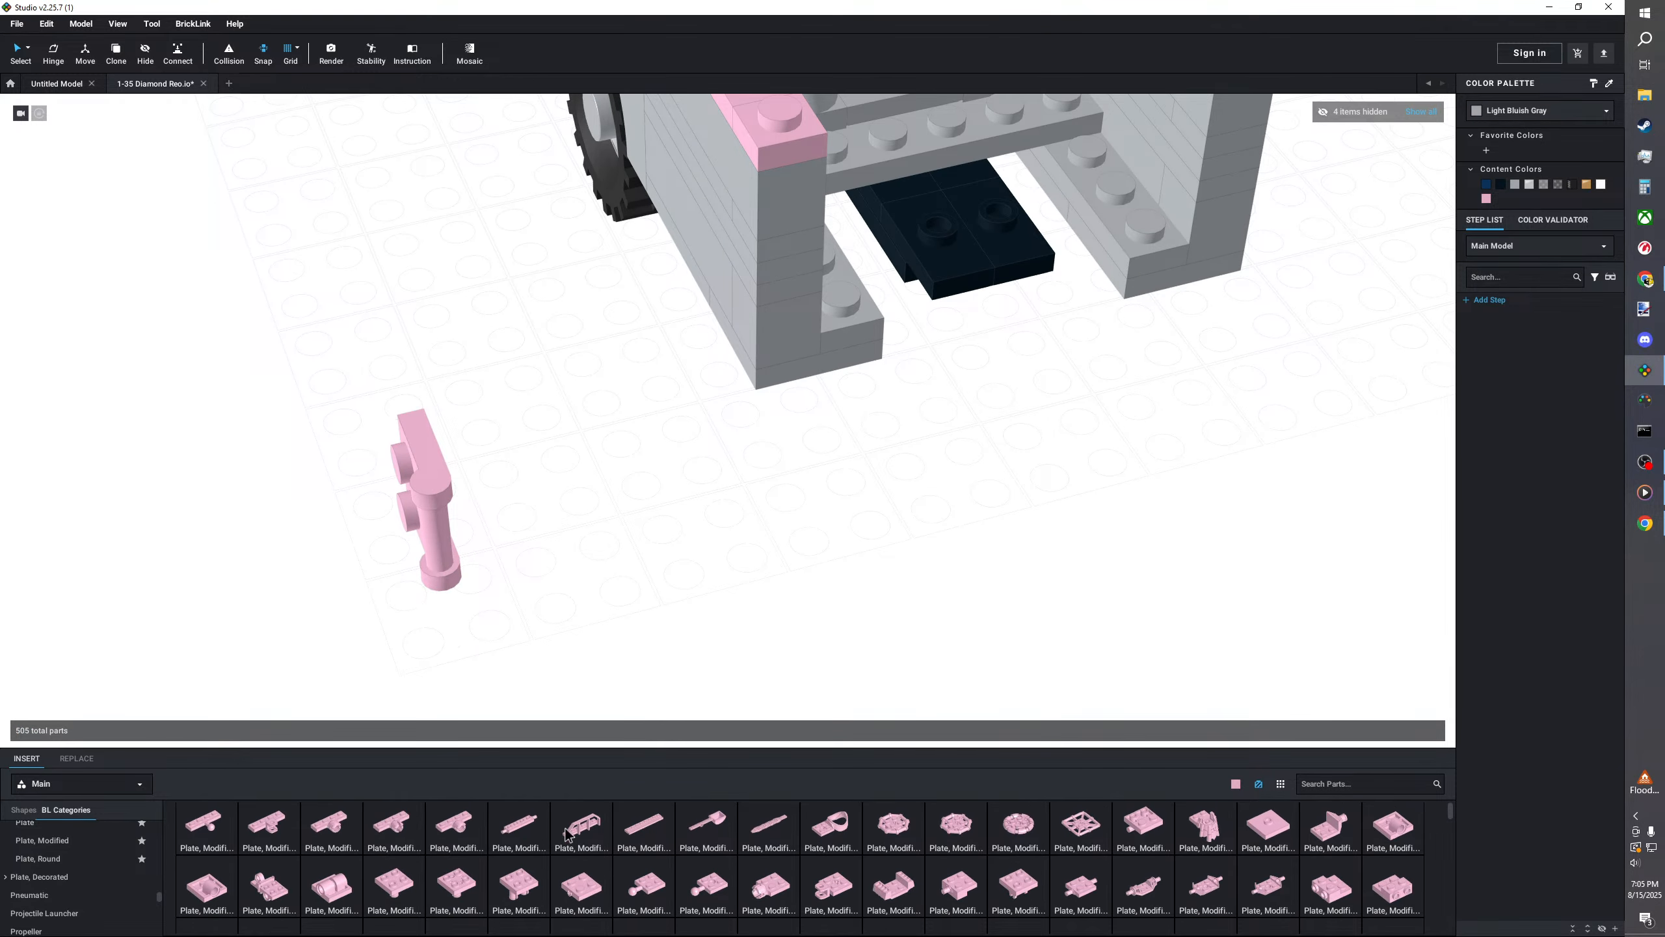
scroll(584, 837, "up", 1)
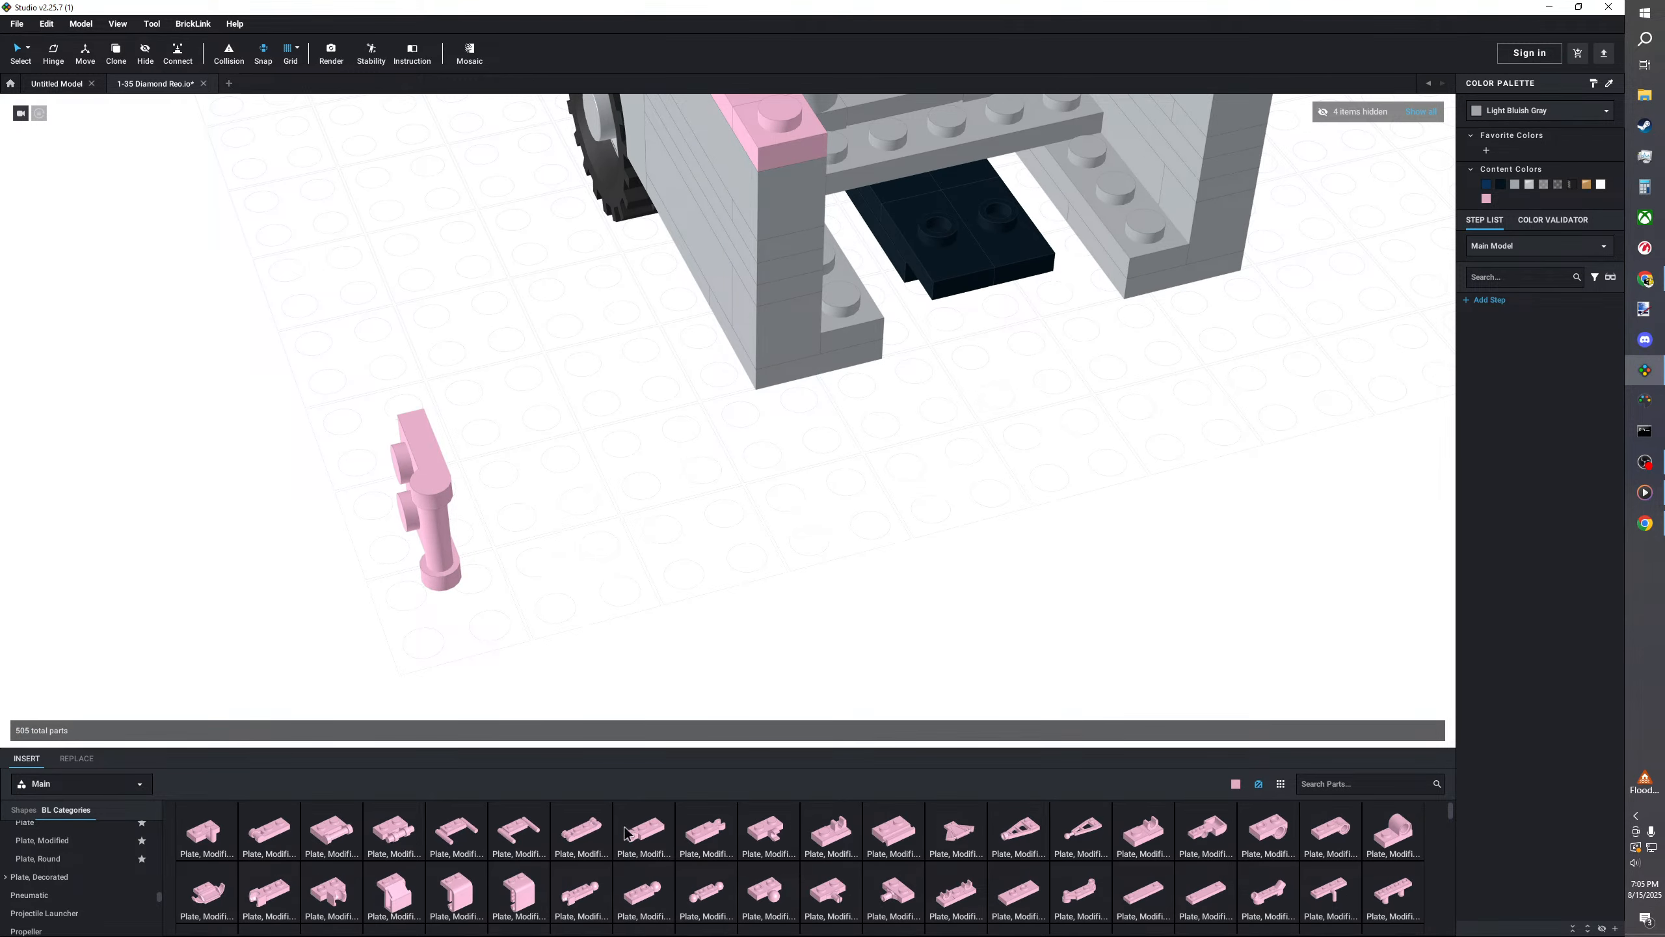
scroll(557, 846, "up", 1)
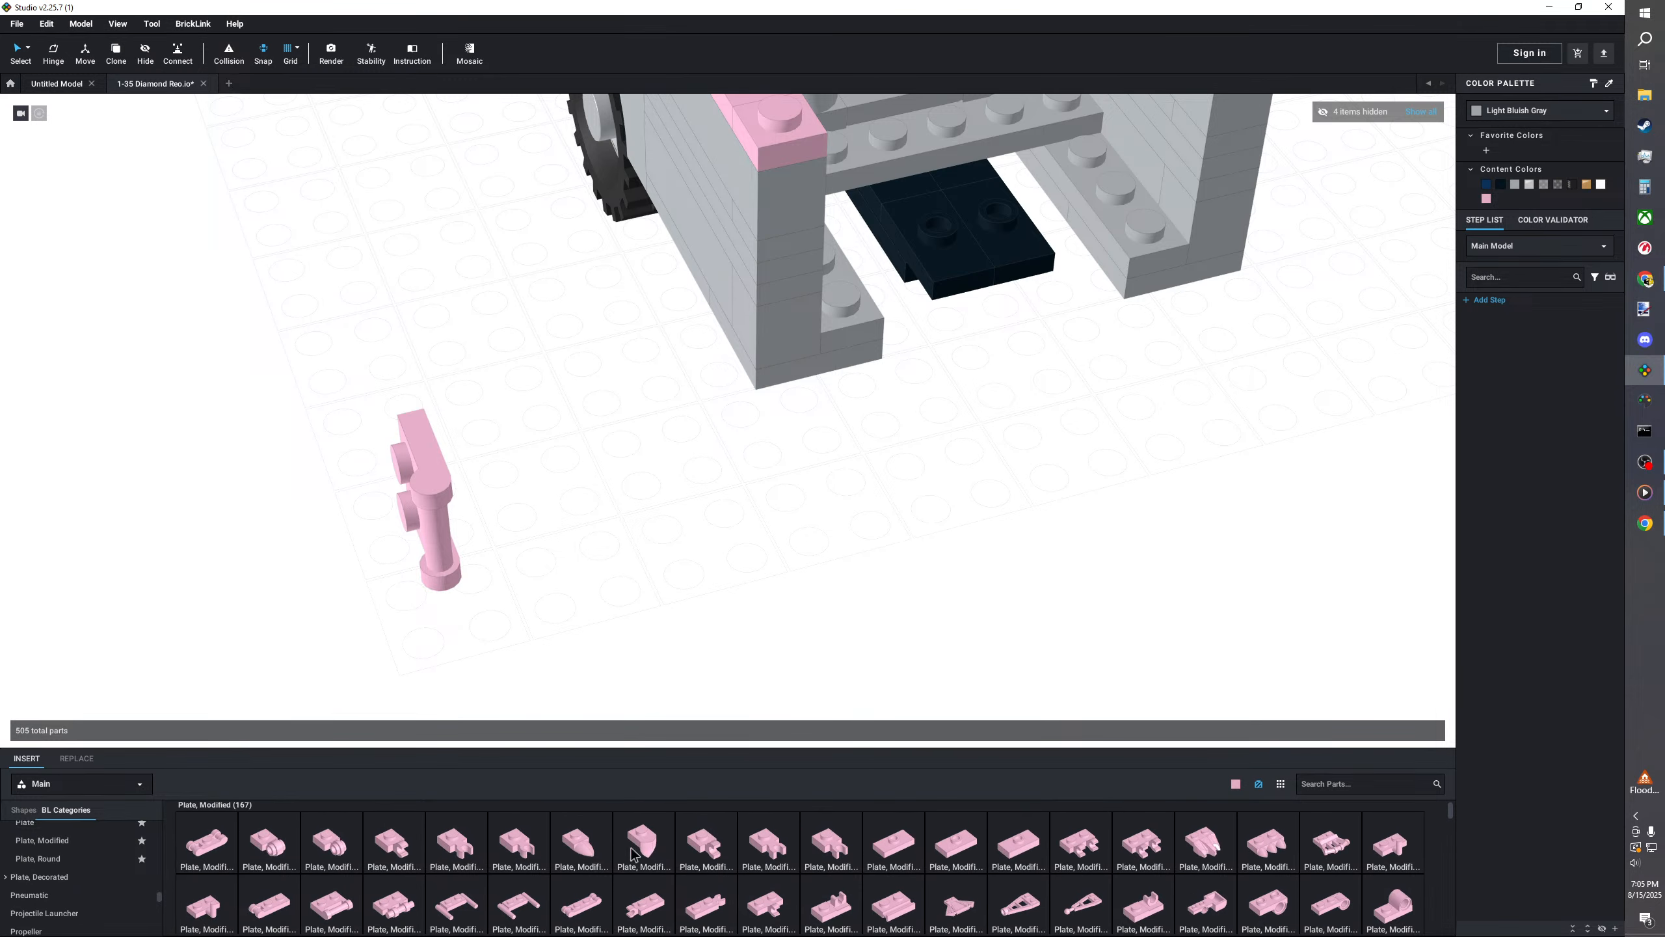
scroll(762, 869, "down", 1)
scroll(344, 877, "up", 1)
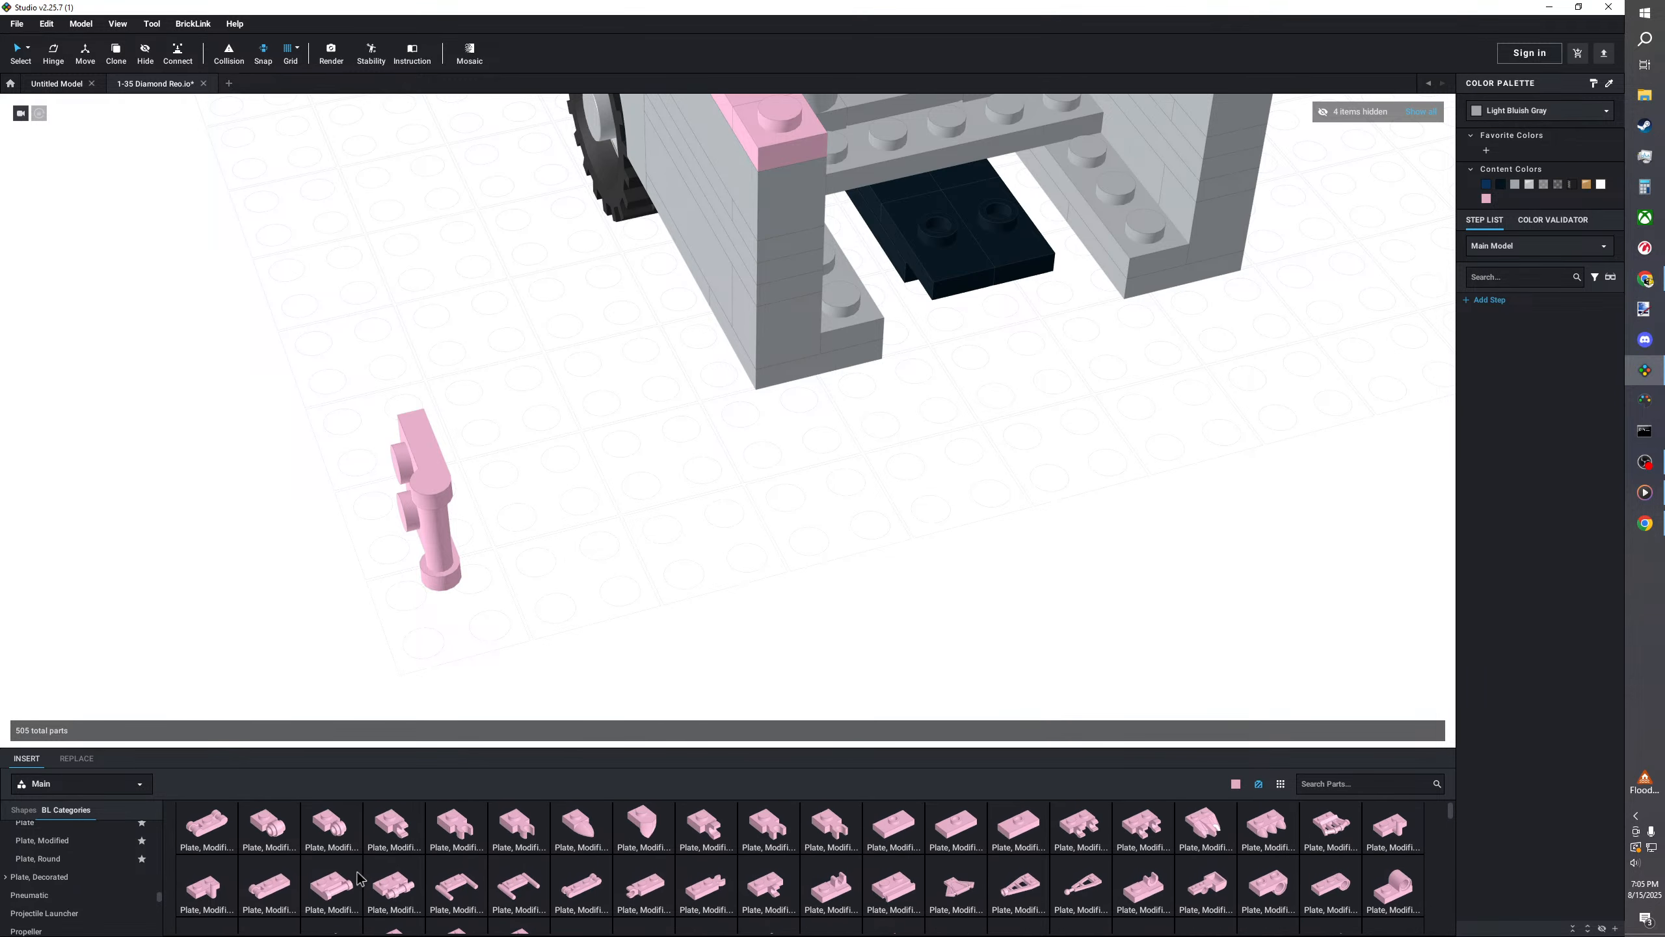
left_click(1089, 846)
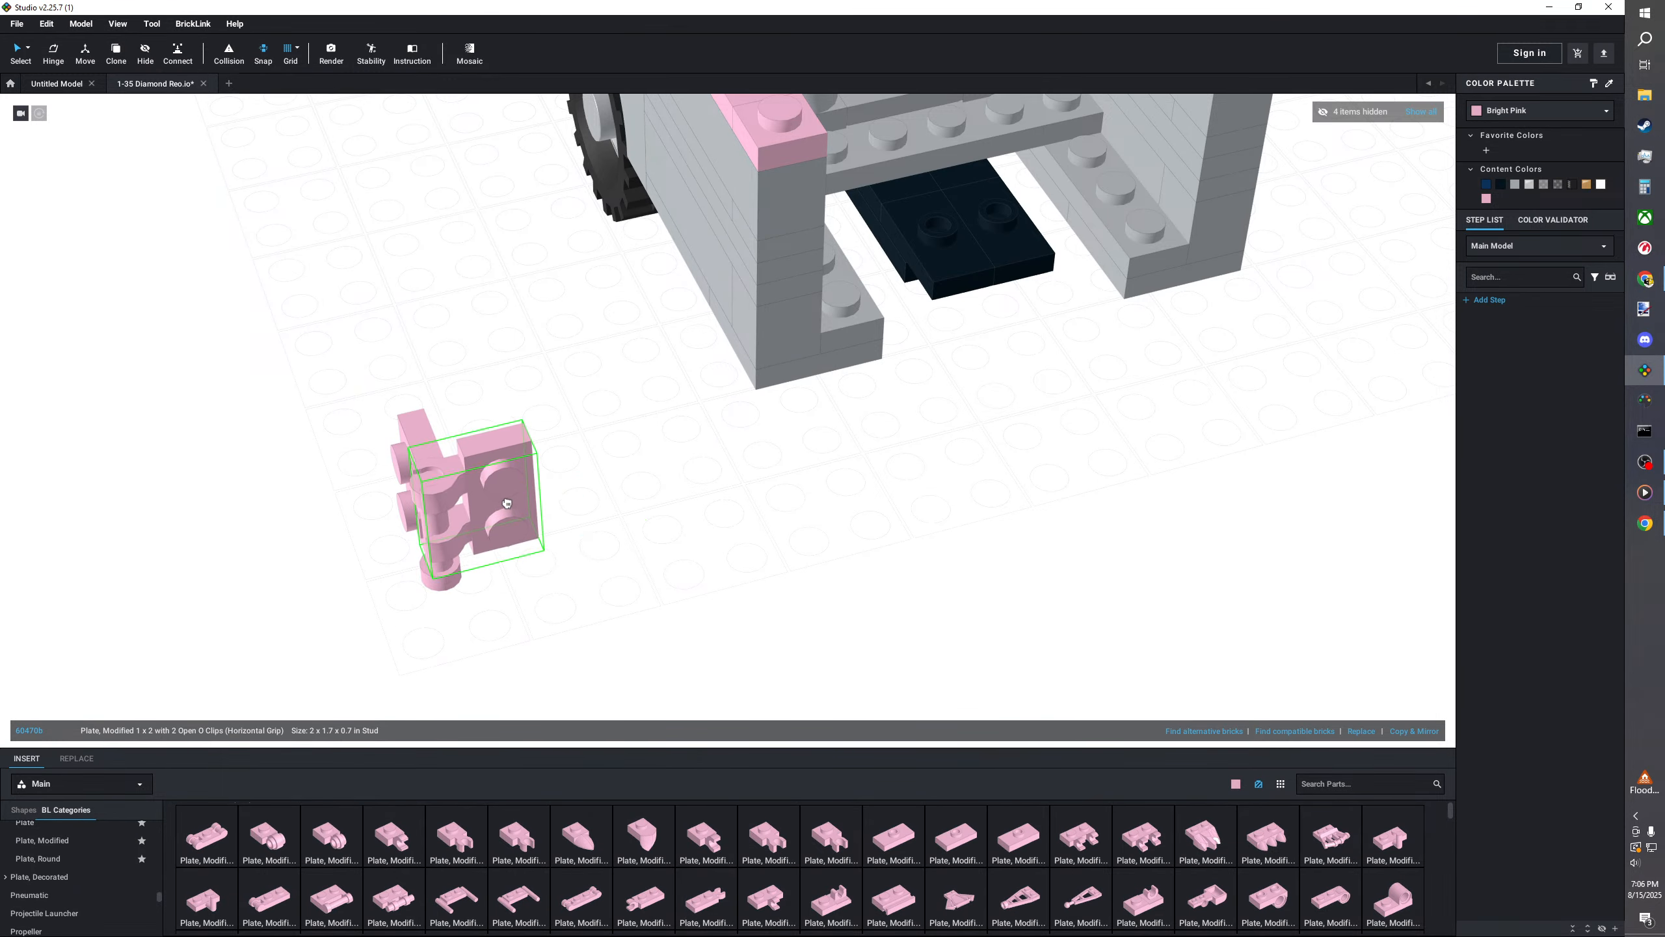
left_click(534, 533)
left_click(735, 551)
right_click_drag(735, 551, 612, 602)
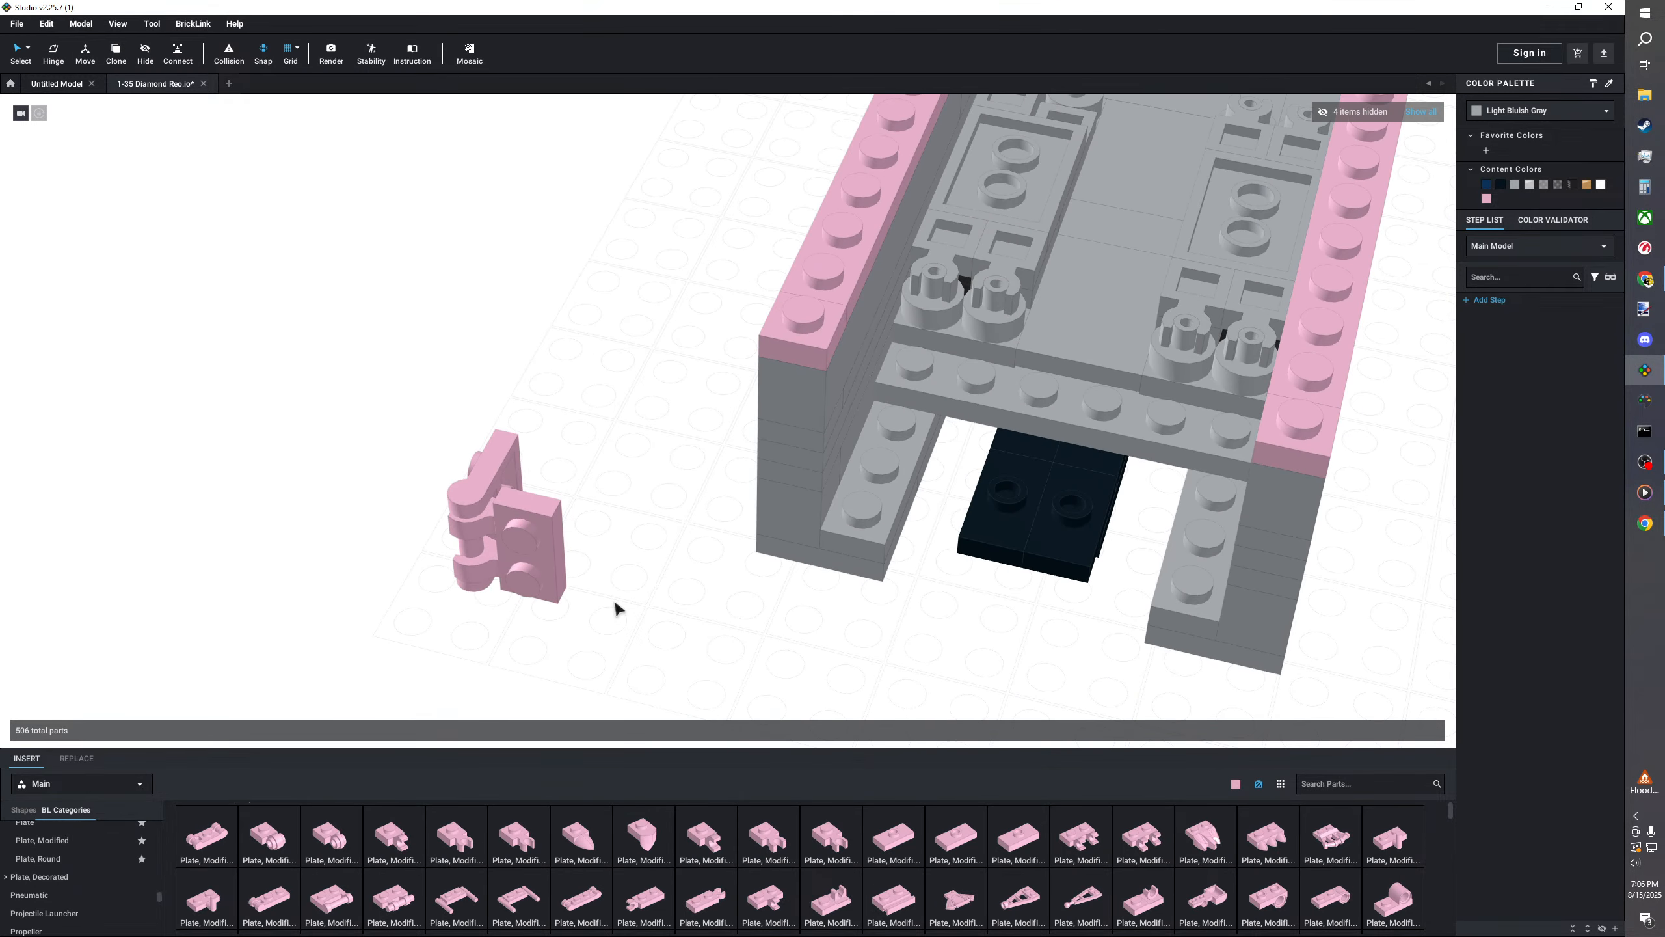
- Show the parts in the Tile category
scroll(88, 864, "down", 10)
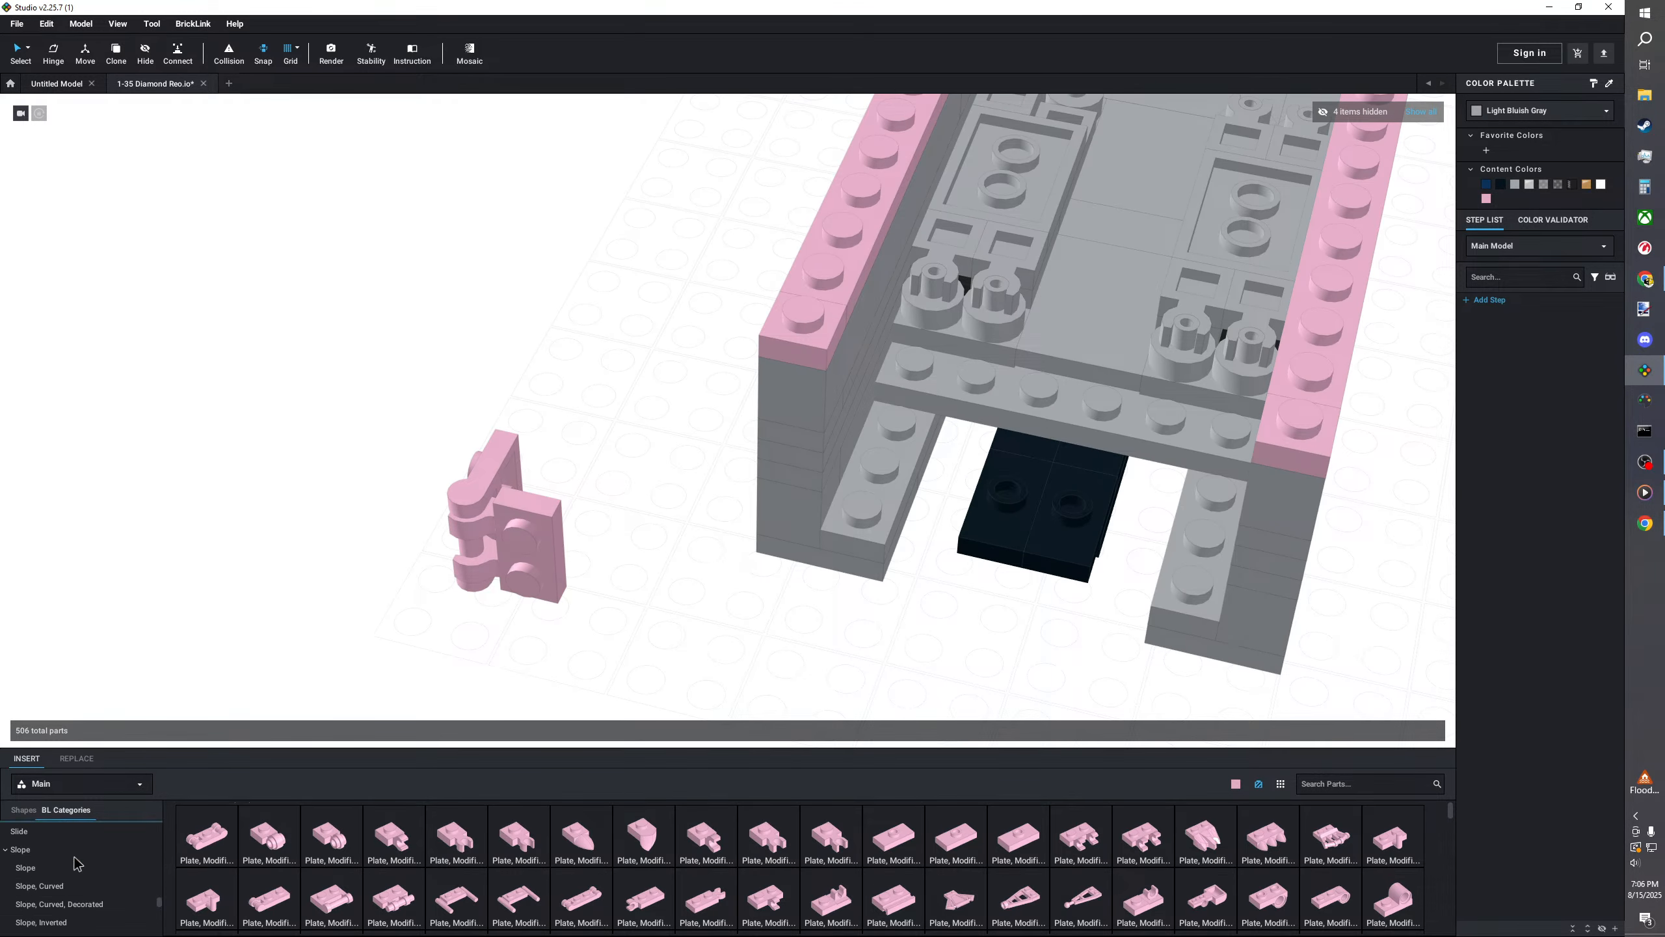
left_click(22, 894)
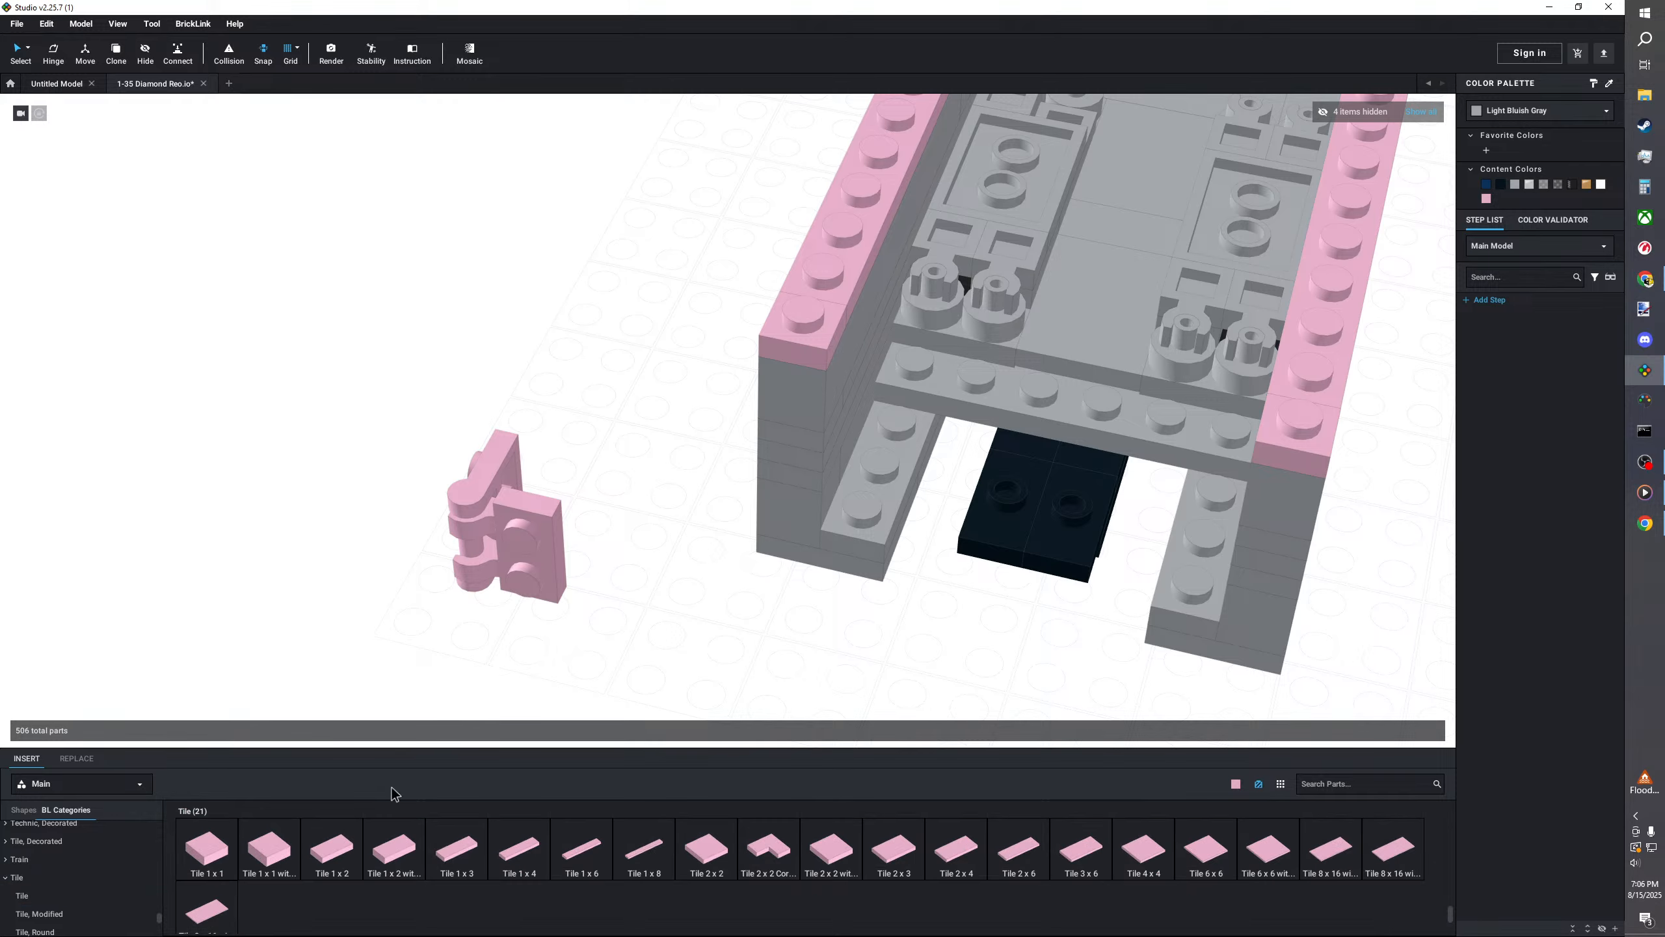
right_click_drag(573, 677, 498, 676)
scroll(522, 644, "up", 2)
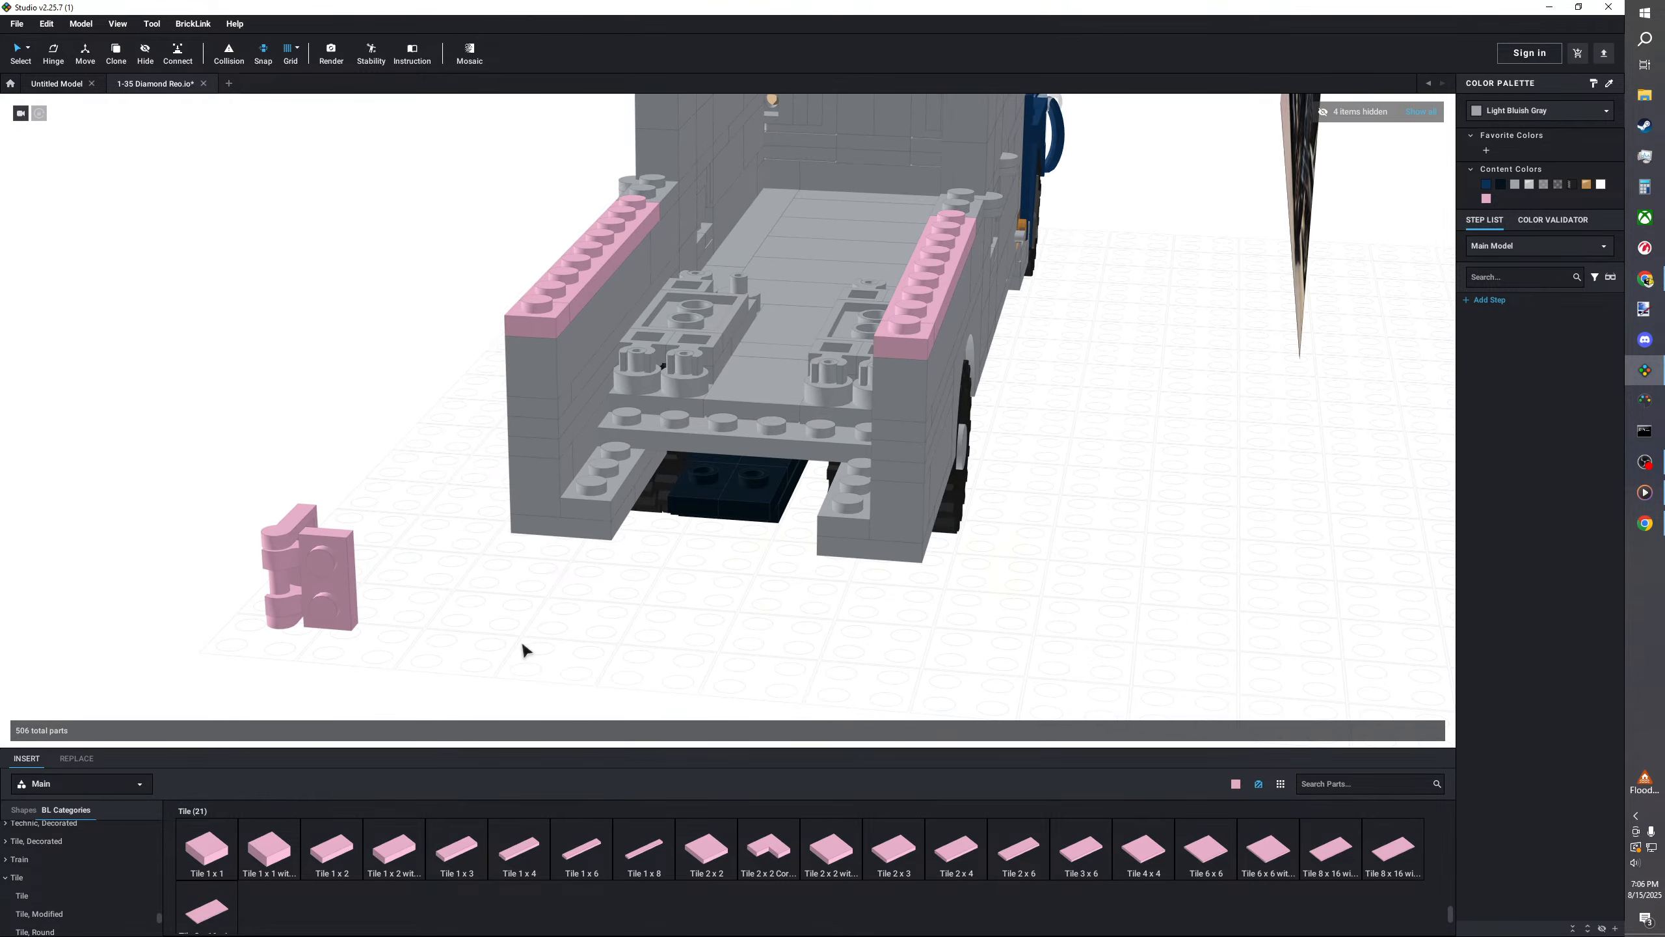
- Delete the two small dark blue parts on top of the chassis's rear end
right_click_drag(606, 598, 613, 630)
left_click(714, 543)
key("Delete")
left_click(765, 543)
key("Delete")
right_click_drag(765, 543, 733, 510)
right_click_drag(483, 623, 524, 674)
scroll(535, 647, "up", 2)
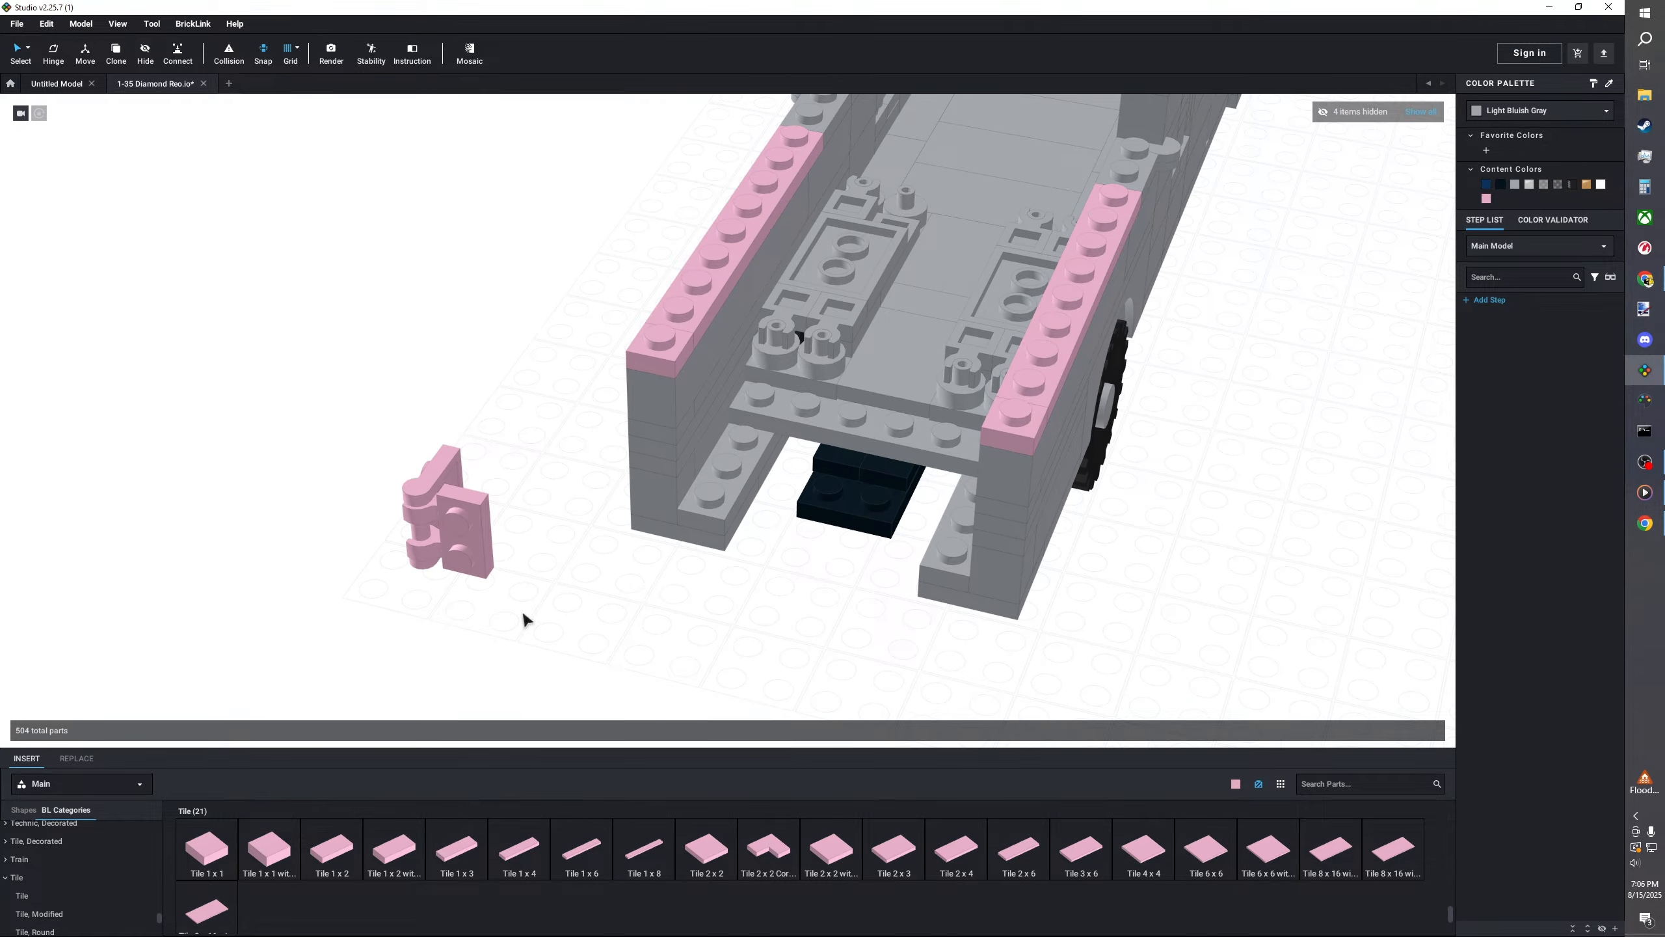
scroll(538, 610, "up", 2)
scroll(521, 476, "down", 3)
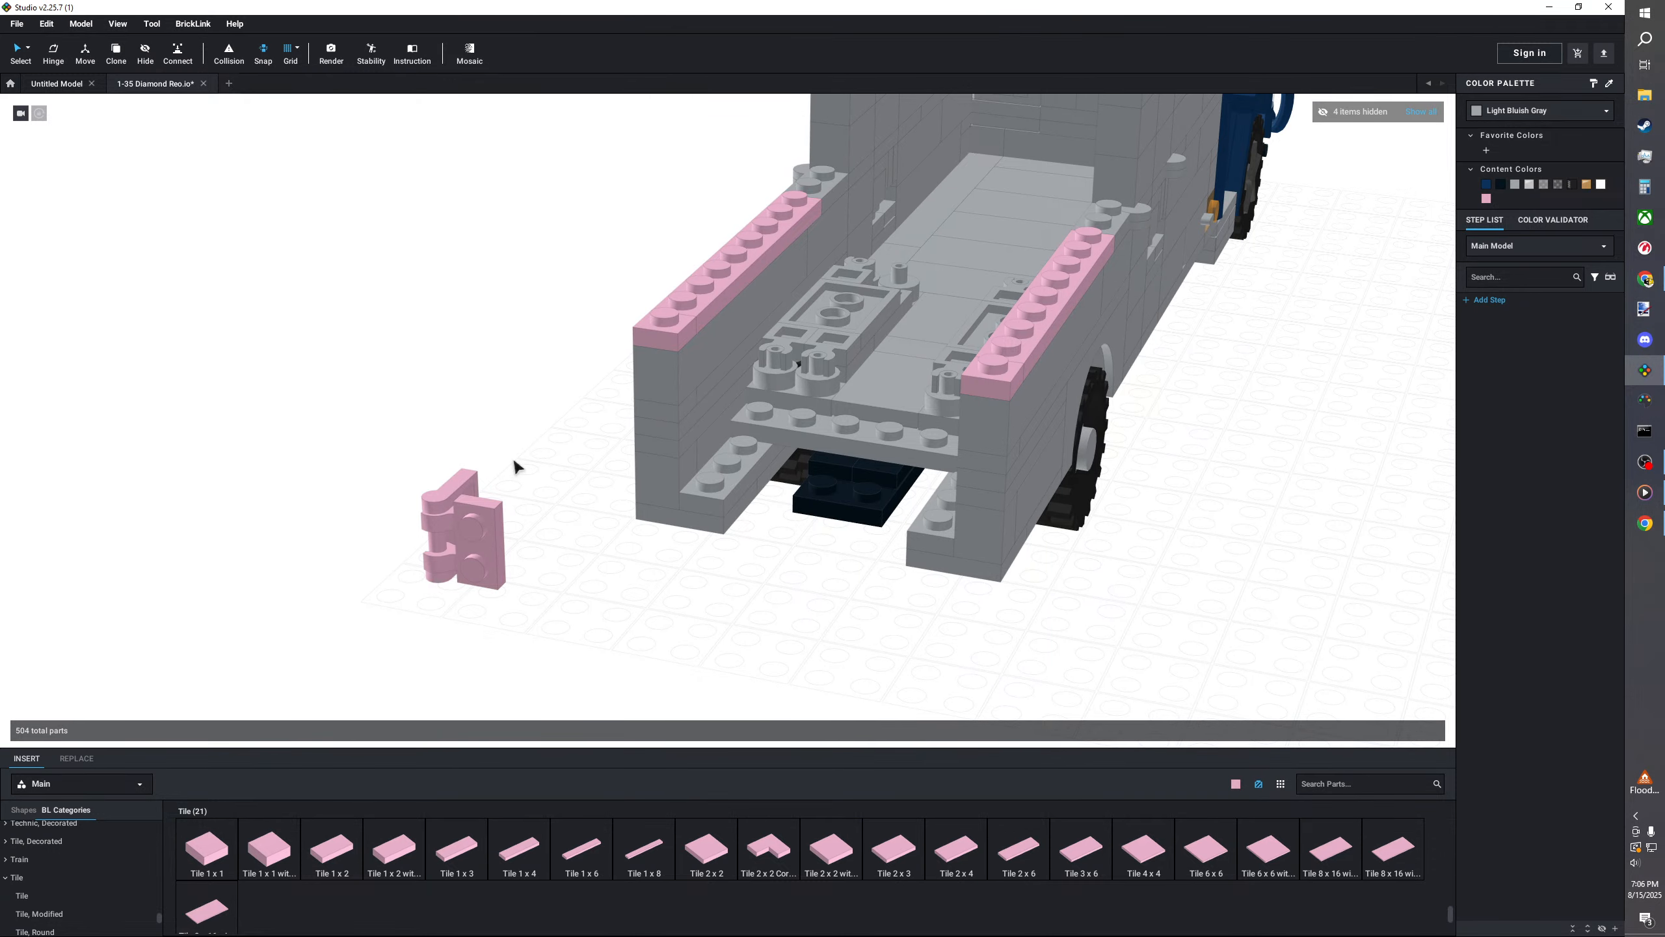
- Delete the dark blue pieces at the chassis's rear end, working from the van's underside
left_click_drag(508, 450, 376, 577)
left_click(845, 434)
key("Delete")
right_click_drag(852, 492, 869, 230)
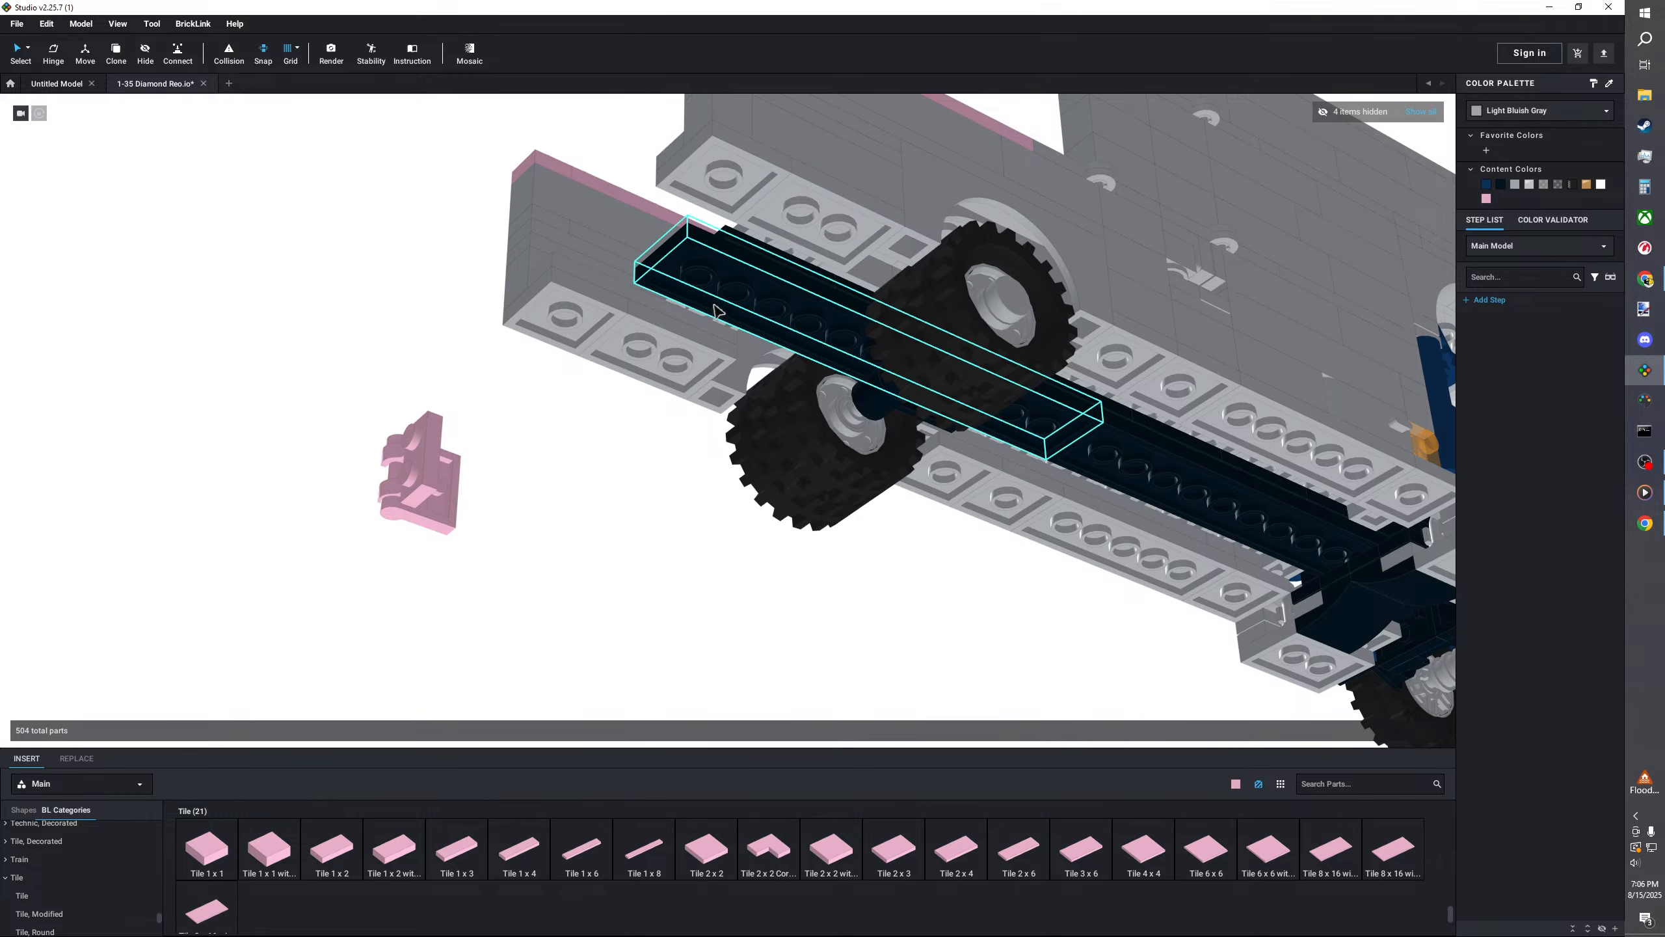
right_click_drag(682, 289, 748, 313)
left_click(698, 325)
key("Delete")
left_click(714, 283)
key("Delete")
- Delete the long dark blue plate and the remaining chassis pieces that extend behind the rear wheels
middle_click_drag(806, 321, 704, 377)
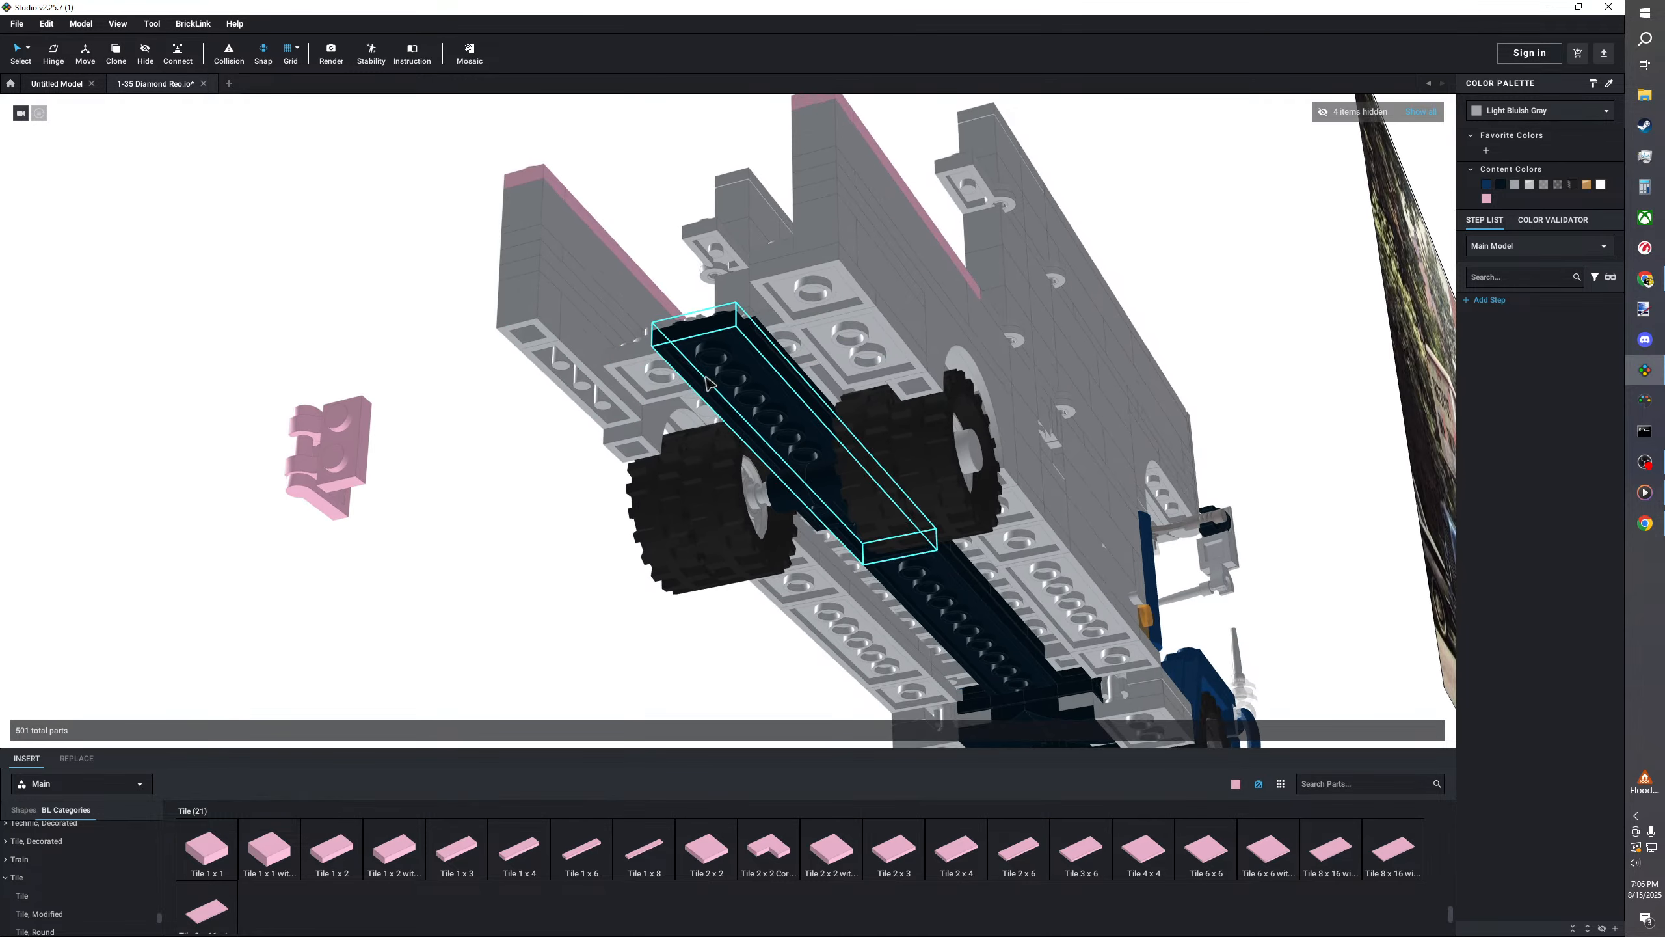
left_click(733, 359)
key("Delete")
key("Delete")
left_click(744, 386)
key("Delete")
- Attach a pink Plate 1 x 5 under the rear end of the far side wall
right_click_drag(828, 421, 734, 417)
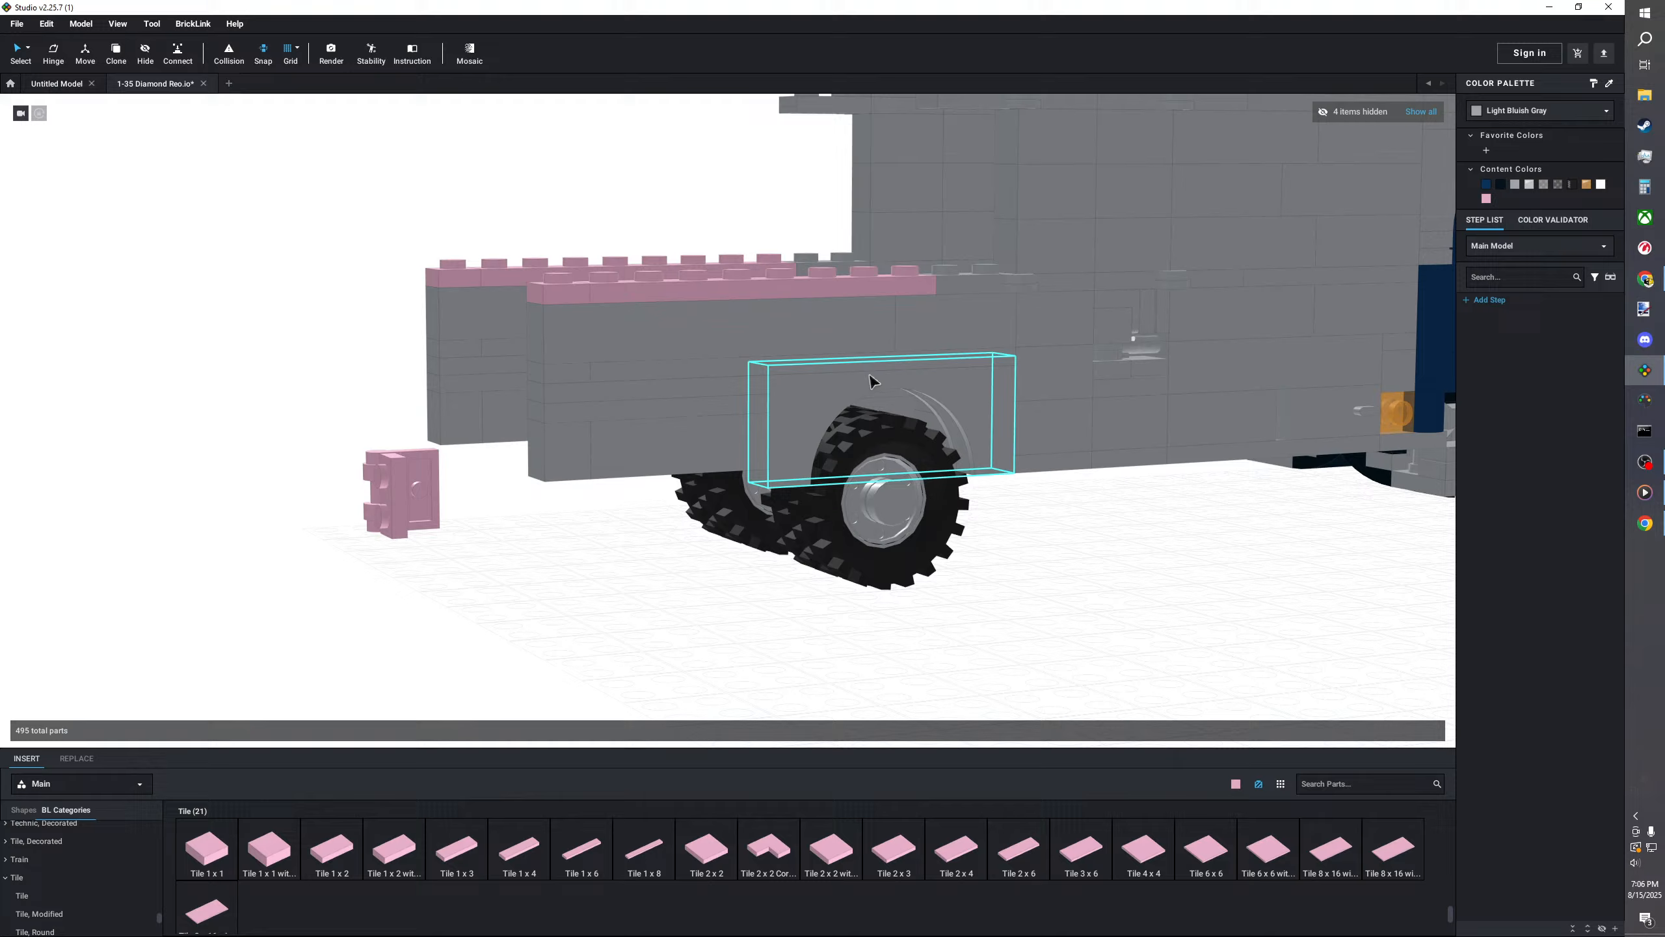
middle_click_drag(633, 638, 708, 597)
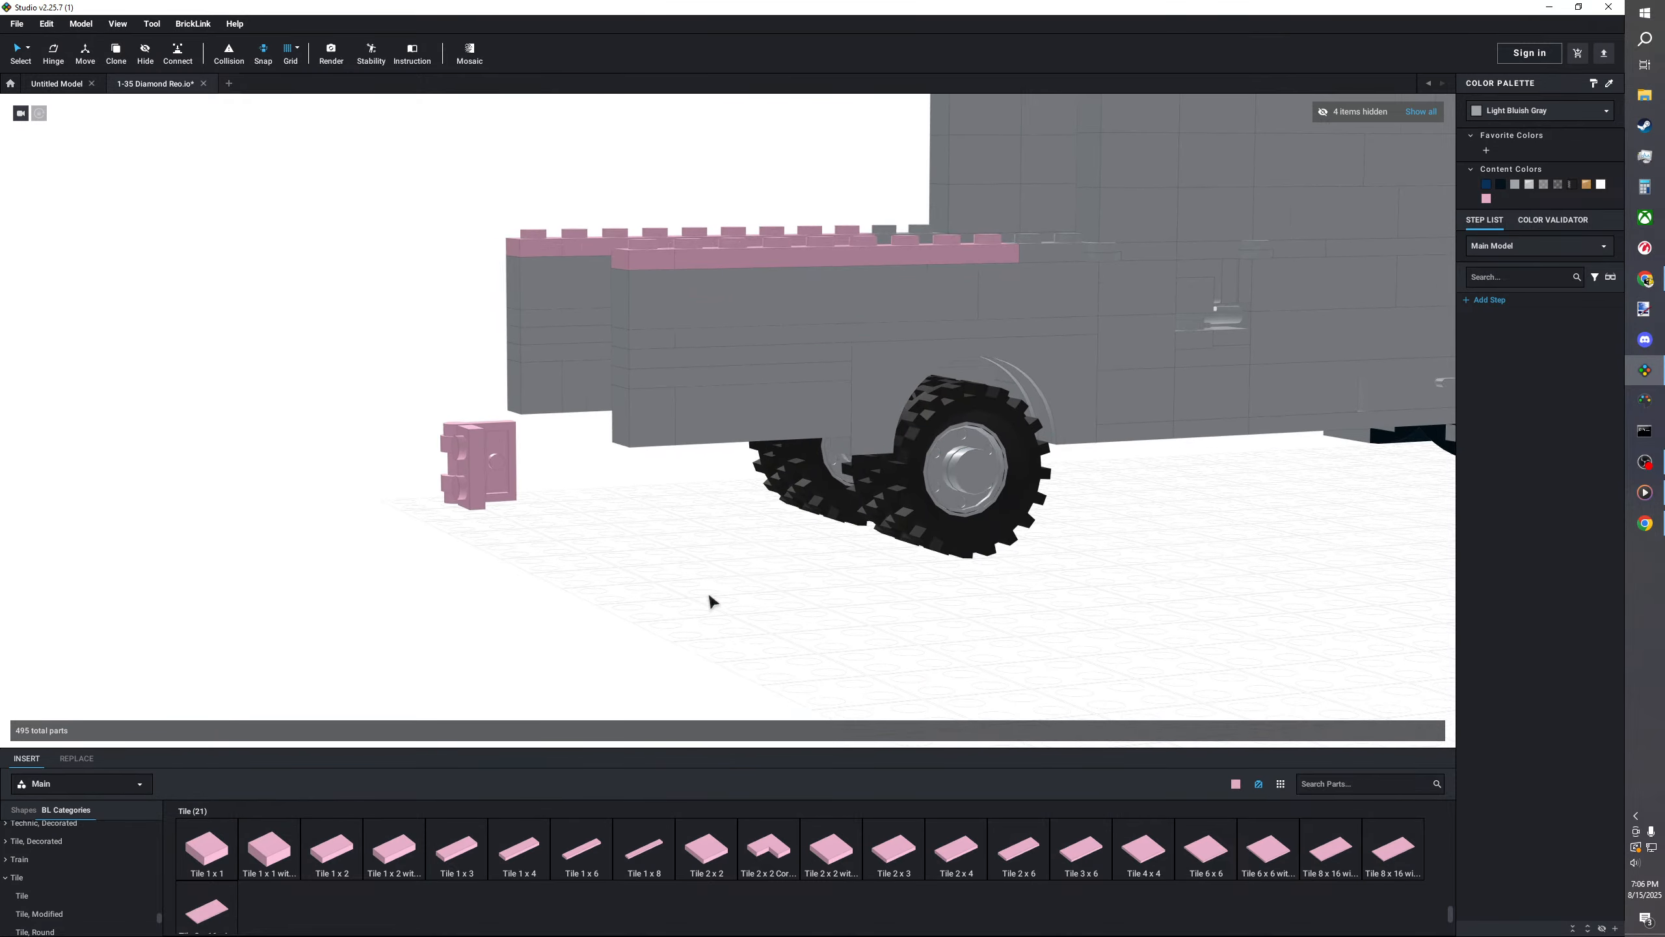
right_click_drag(709, 597, 406, 498)
scroll(407, 498, "up", 5)
scroll(56, 866, "up", 10)
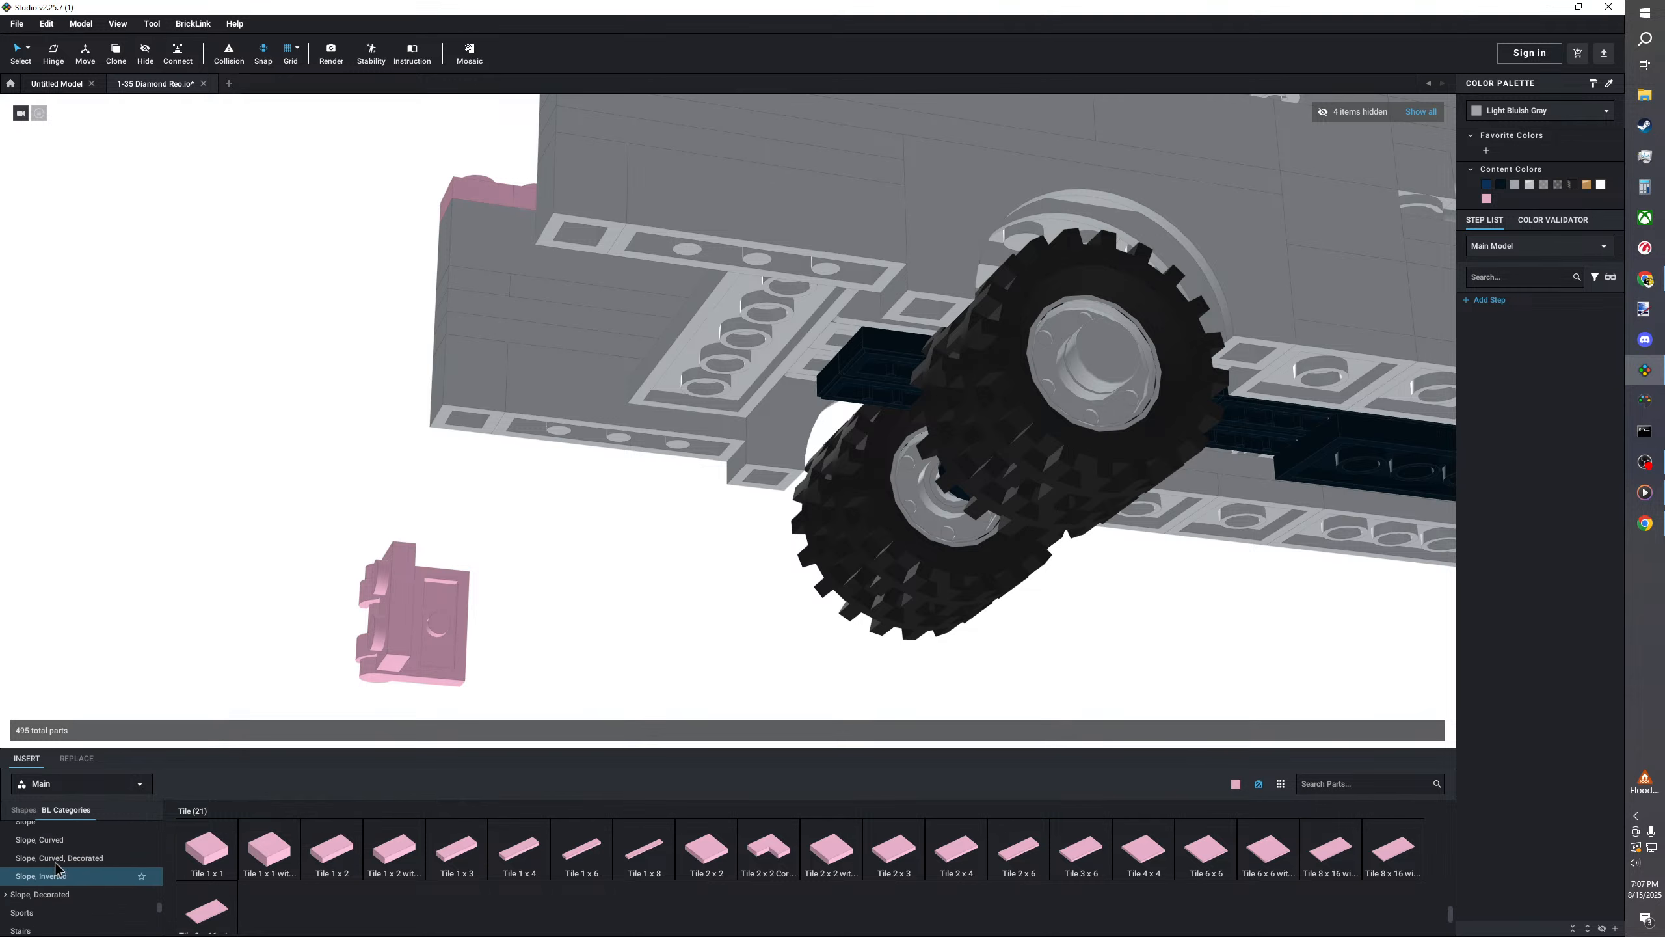
scroll(56, 863, "down", 1)
scroll(57, 865, "down", 1)
scroll(52, 858, "up", 2)
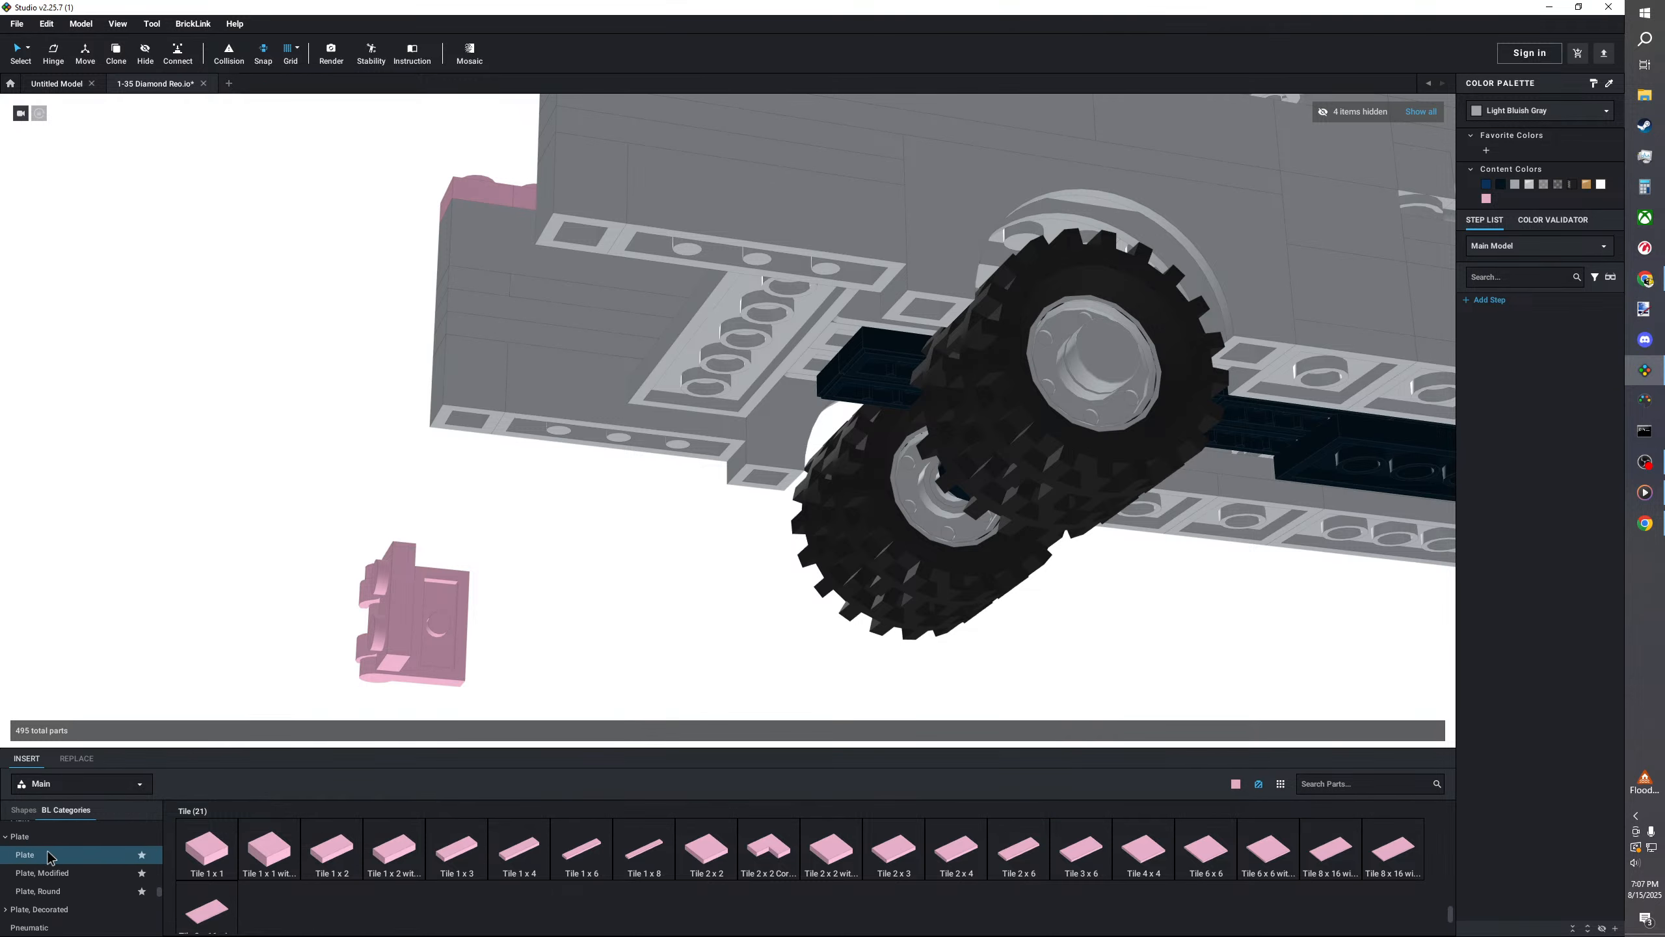
left_click(49, 855)
left_click(540, 859)
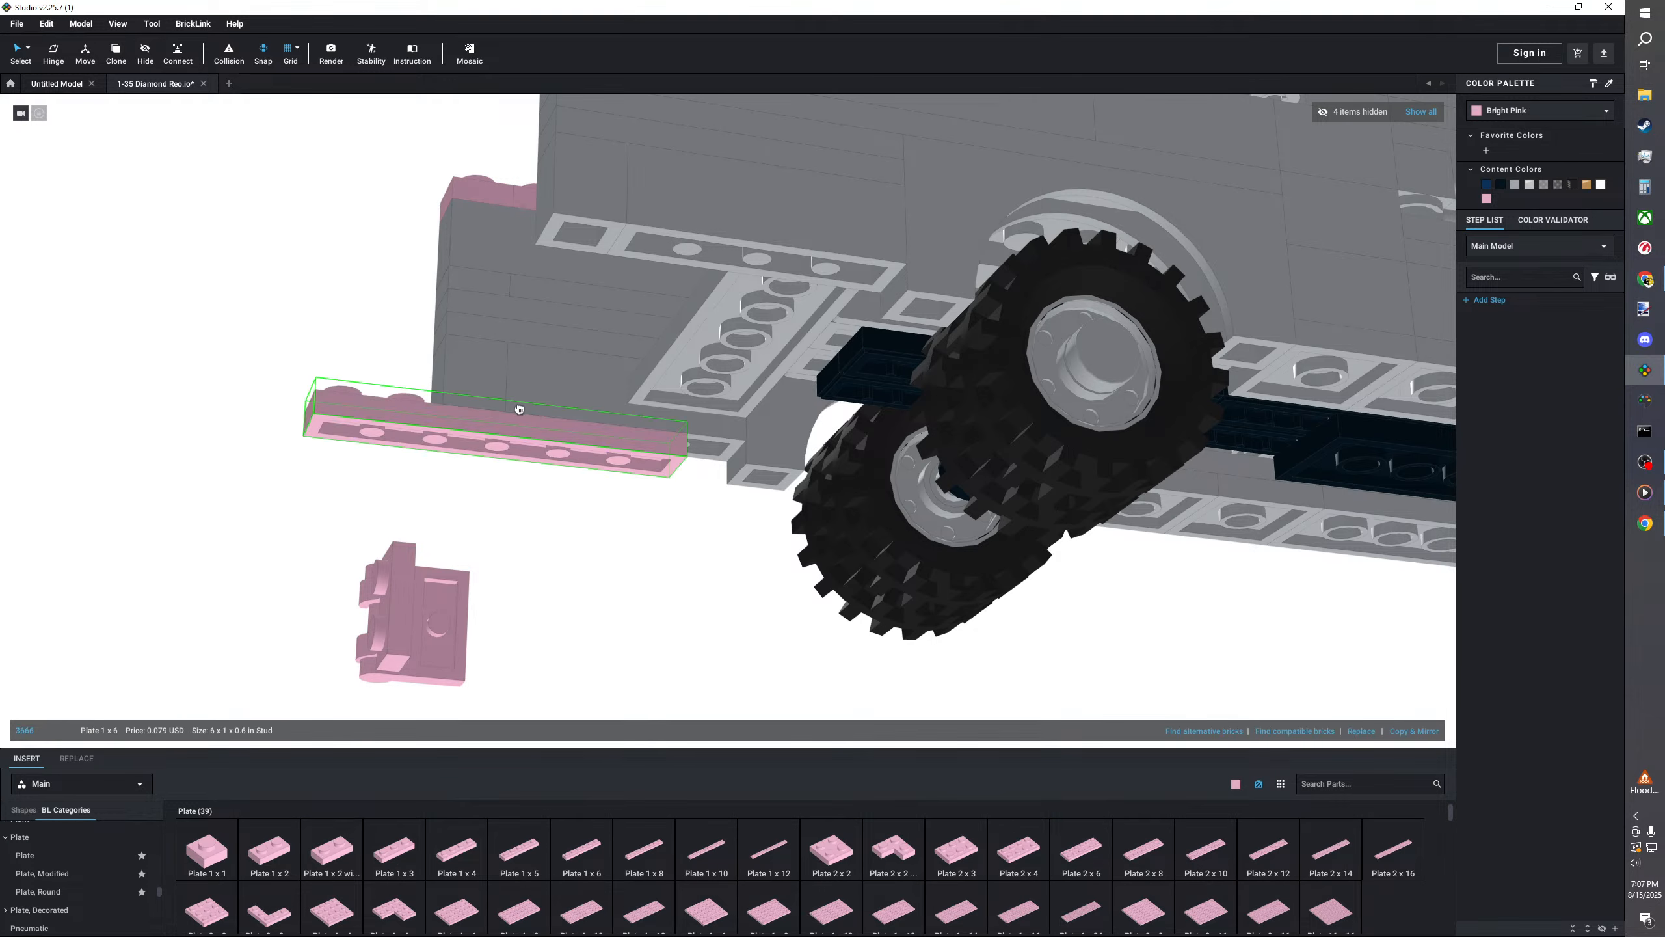
left_click(583, 420)
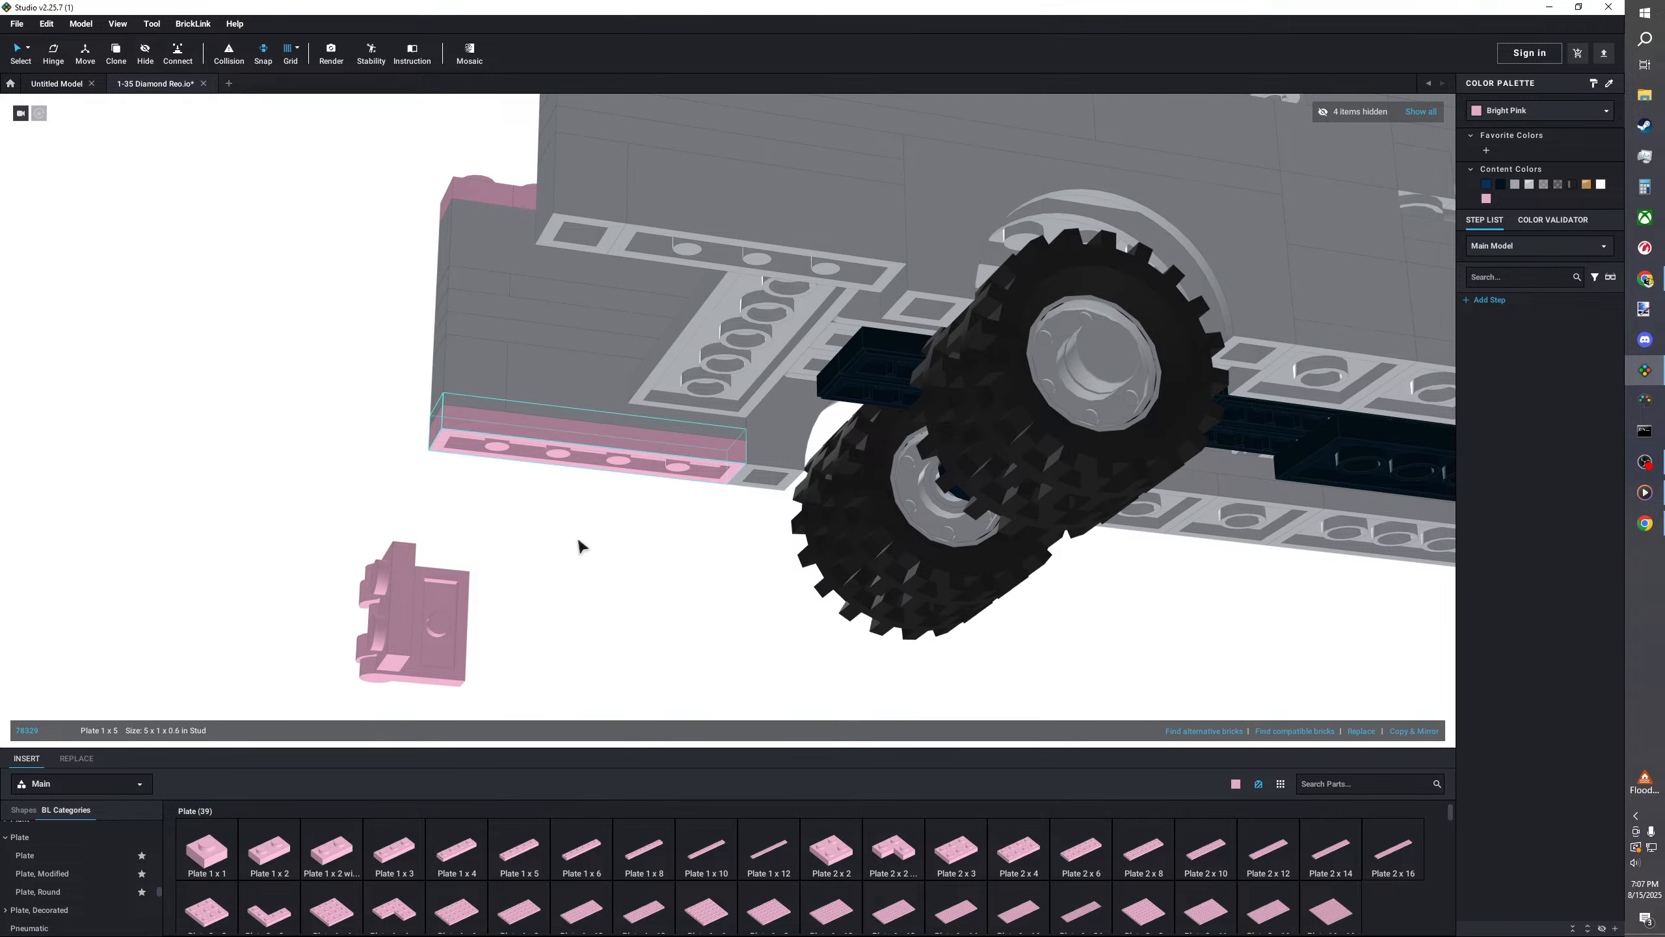
- Attach a second pink Plate 1 x 5 under the rear end of the near side wall
scroll(592, 604, "down", 2)
left_click(516, 842)
left_click(715, 310)
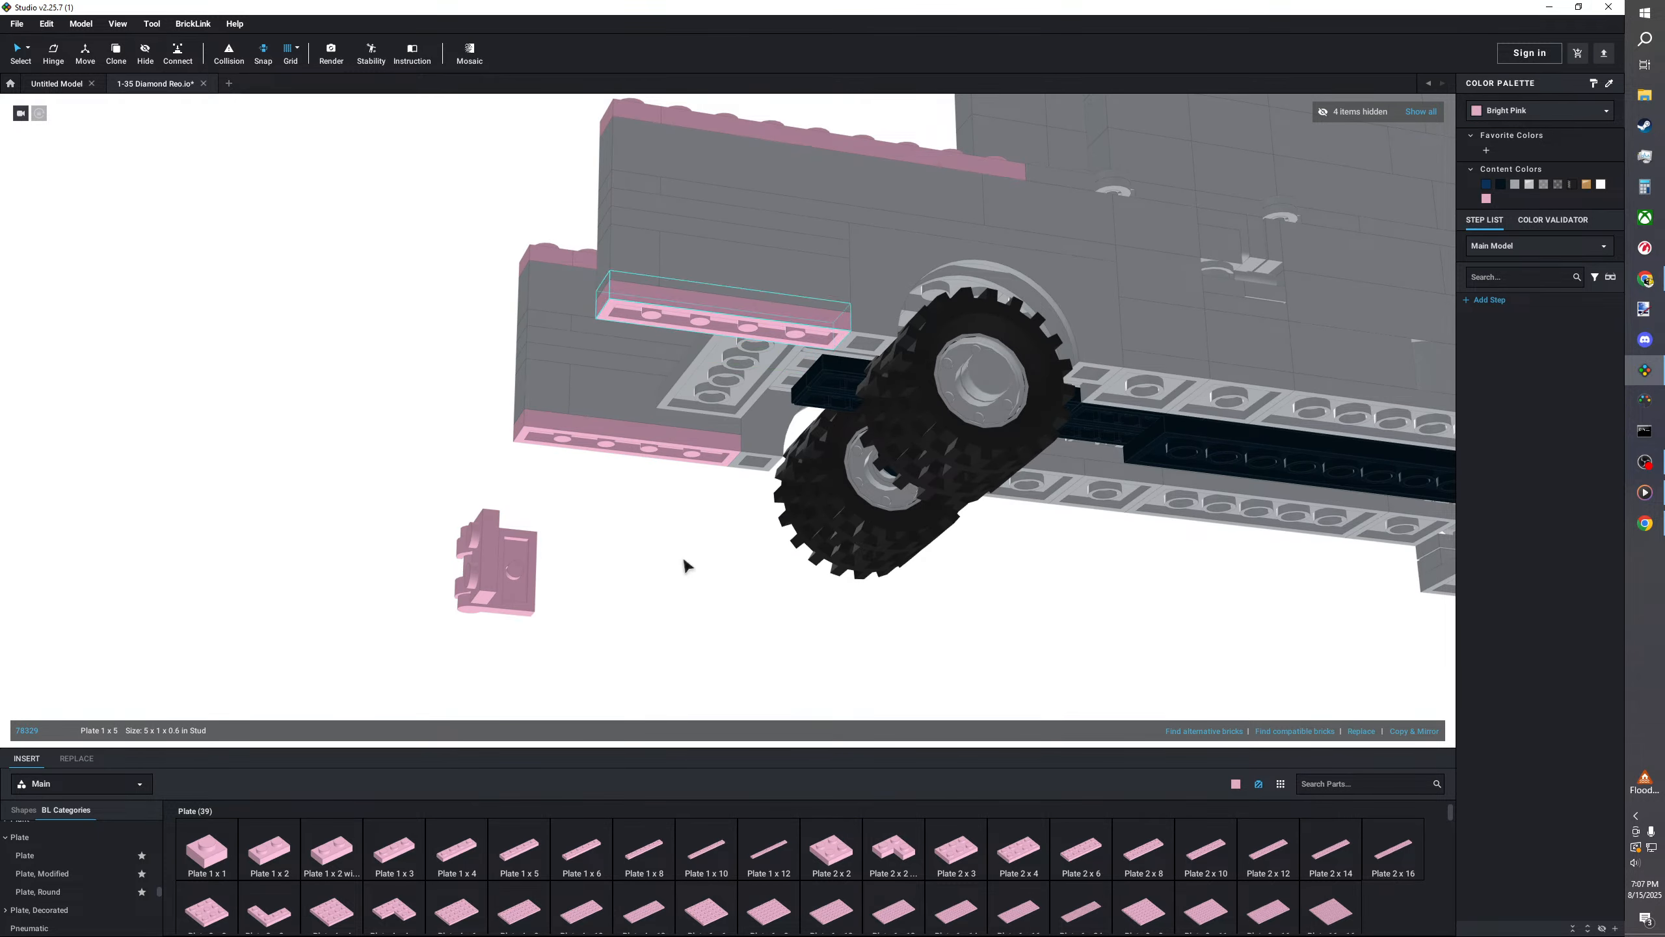
left_click(684, 564)
- Delete the light bluish gray plate under the load floor's rear edge, between the side walls
right_click_drag(684, 564, 501, 548)
left_click(675, 426)
key("Delete")
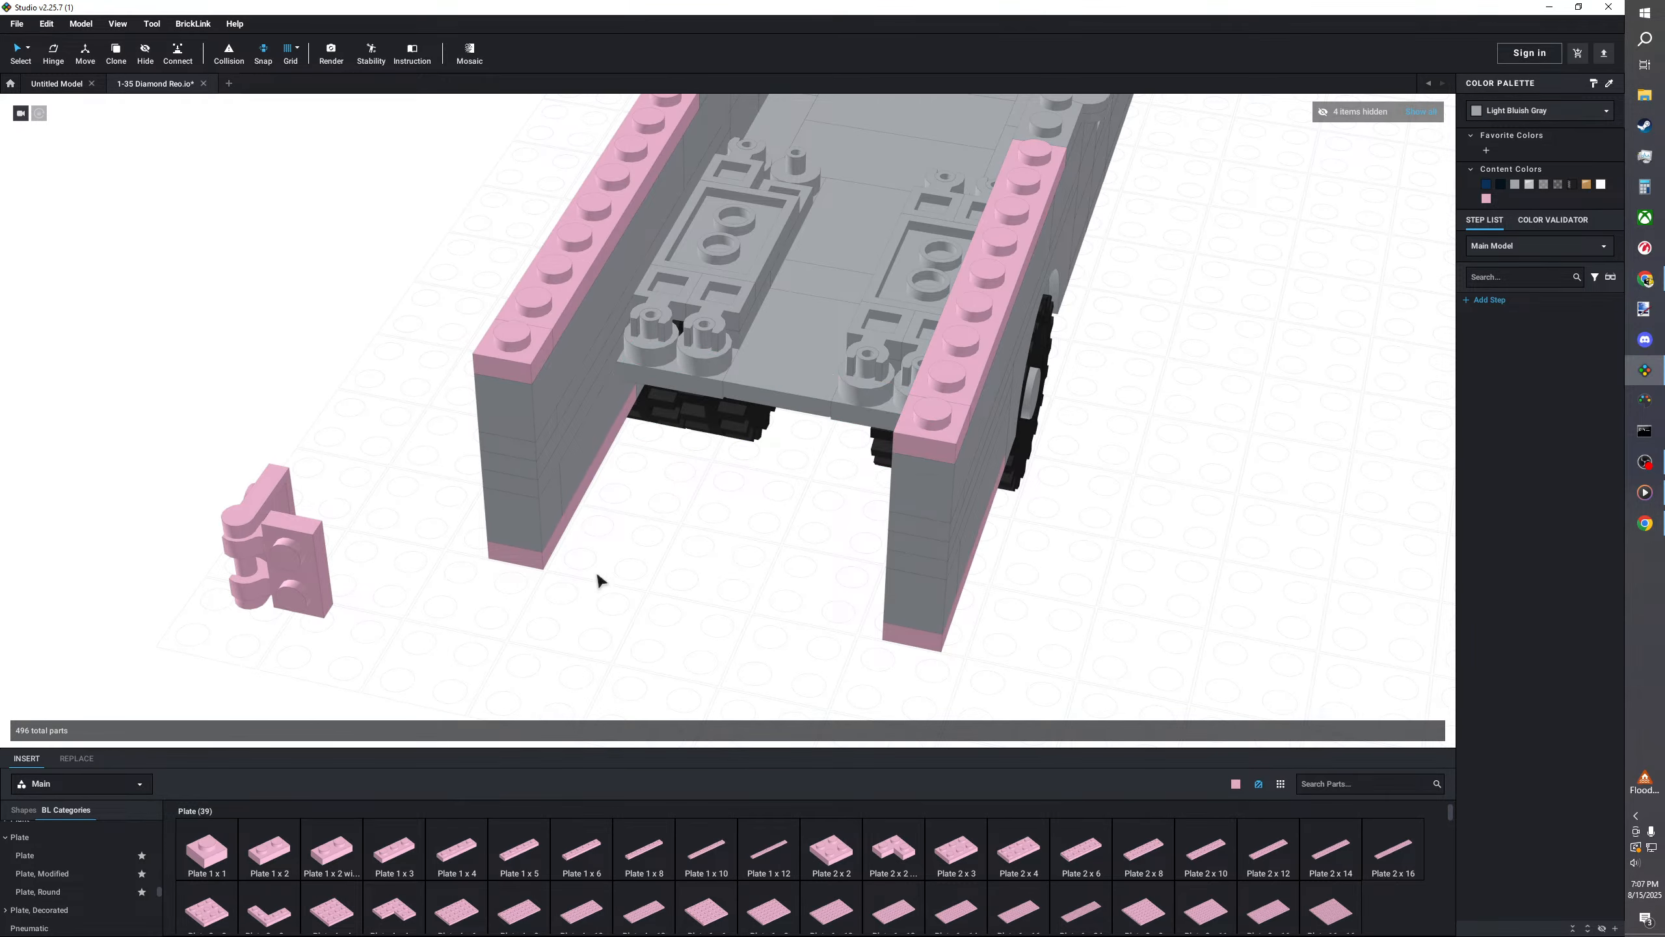
- Attach a pink Plate 1 x 6 under the load floor's rear edge, spanning between the side walls
right_click_drag(597, 579, 549, 746)
left_click_drag(588, 887, 558, 689)
right_click_drag(558, 689, 706, 465)
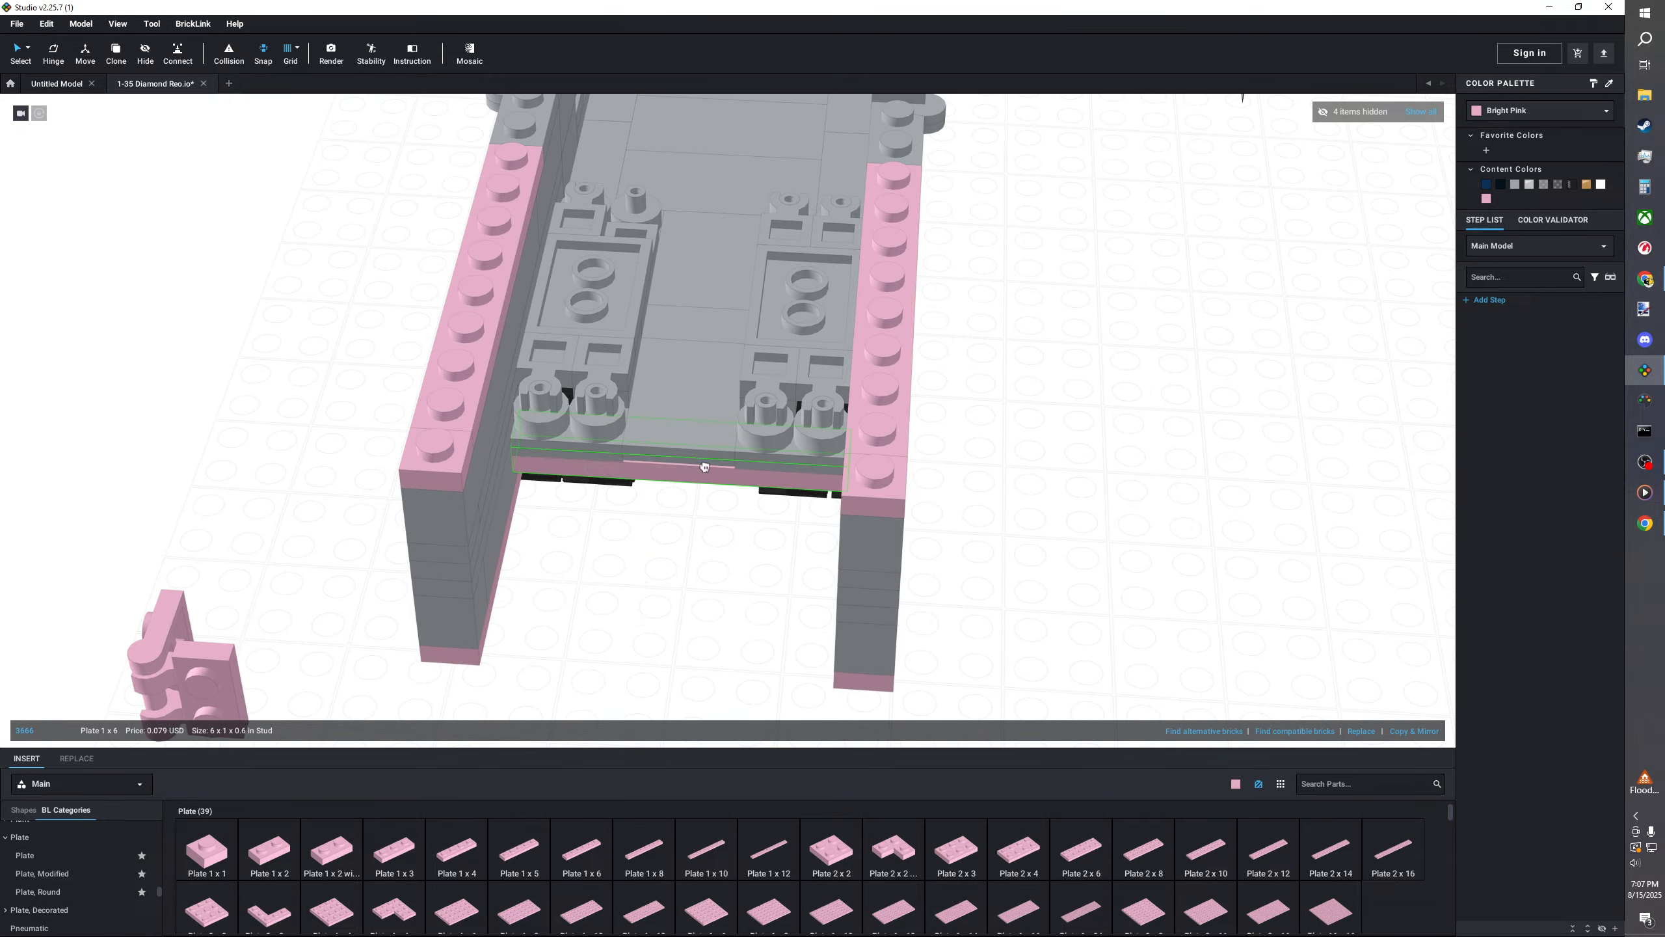
right_click_drag(688, 651, 368, 715)
left_click(483, 621)
- Place a pink bracket with a 2 x 2 studded top on the ground behind the van's open rear end
scroll(76, 869, "down", 6)
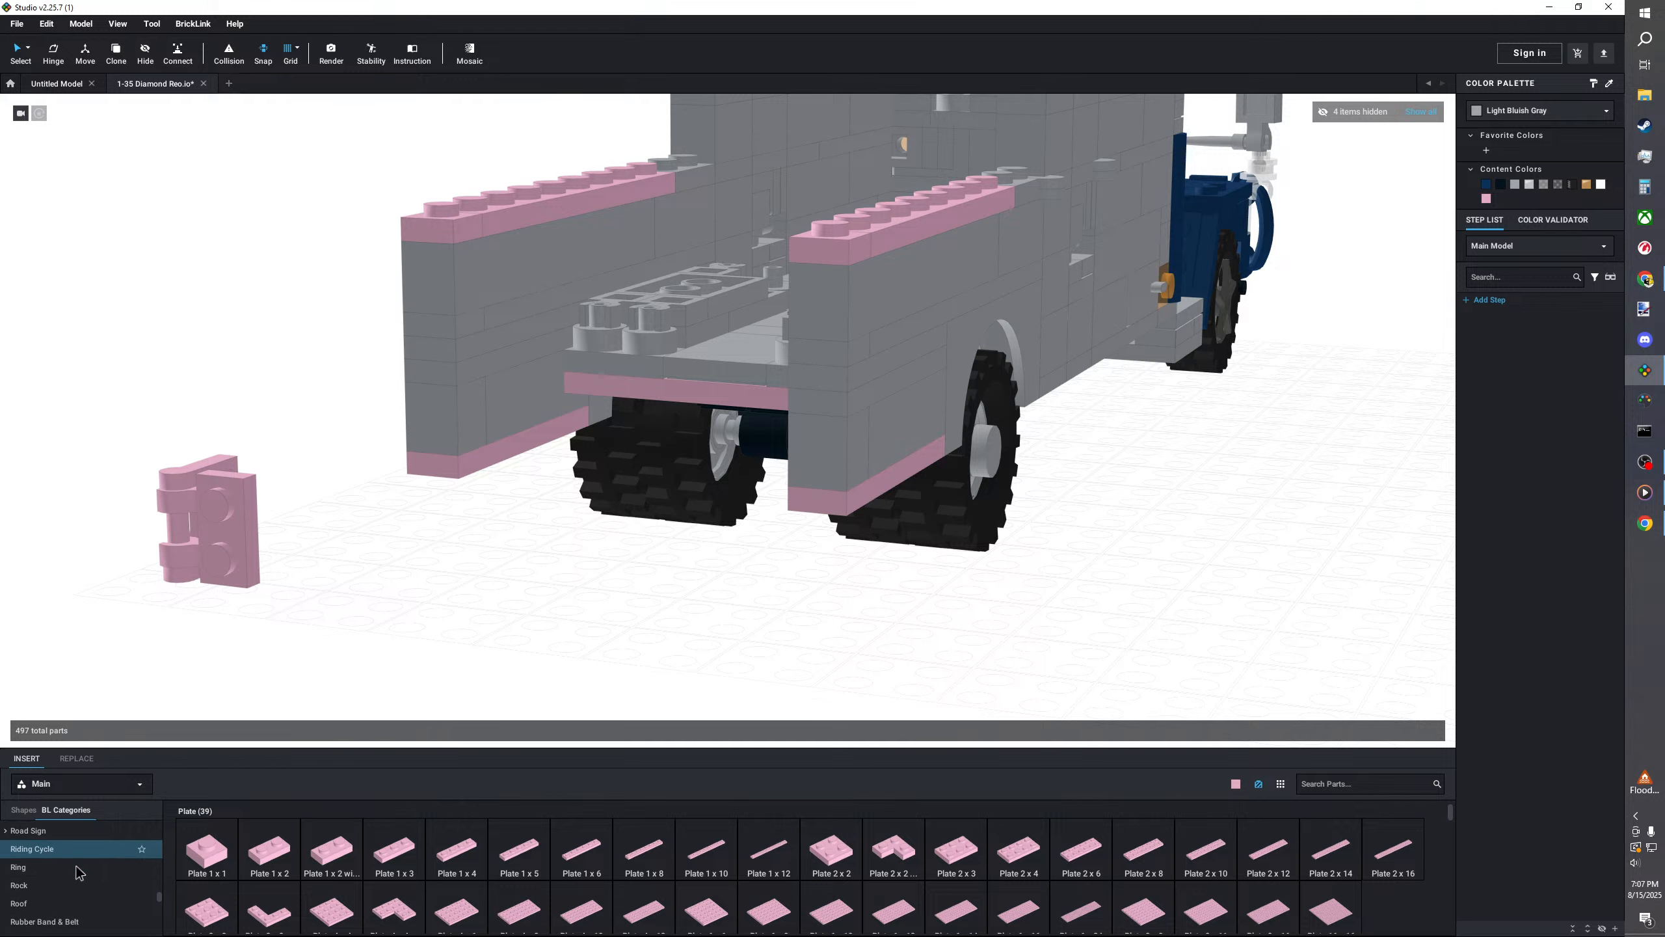
scroll(79, 879, "up", 15)
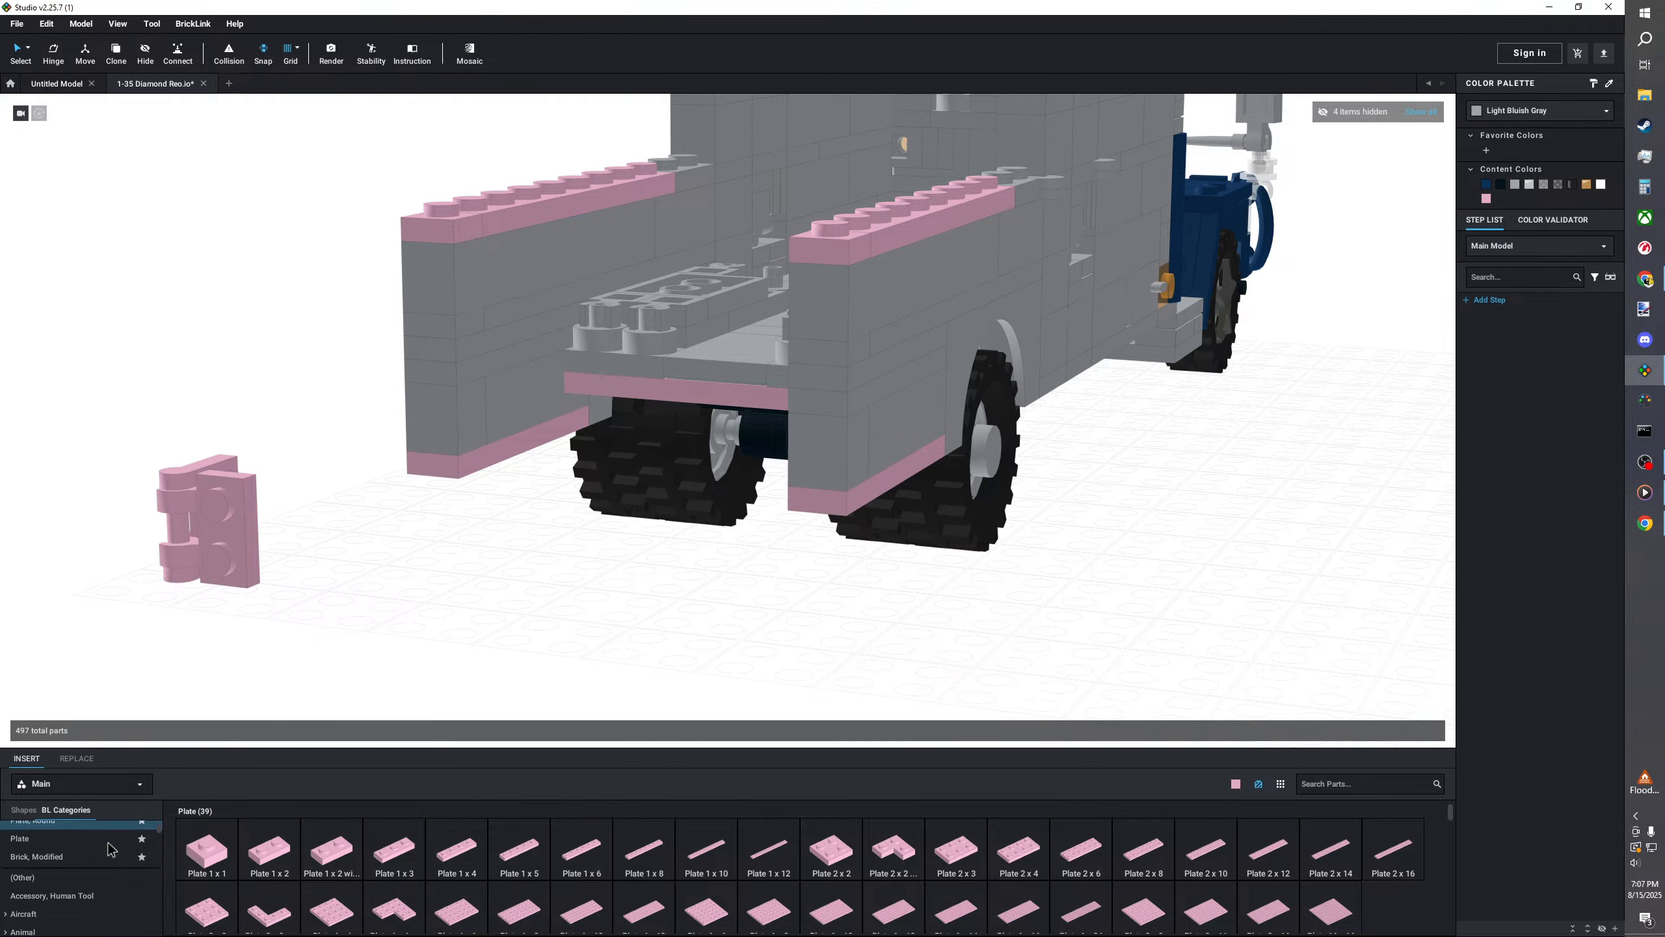
left_click(57, 882)
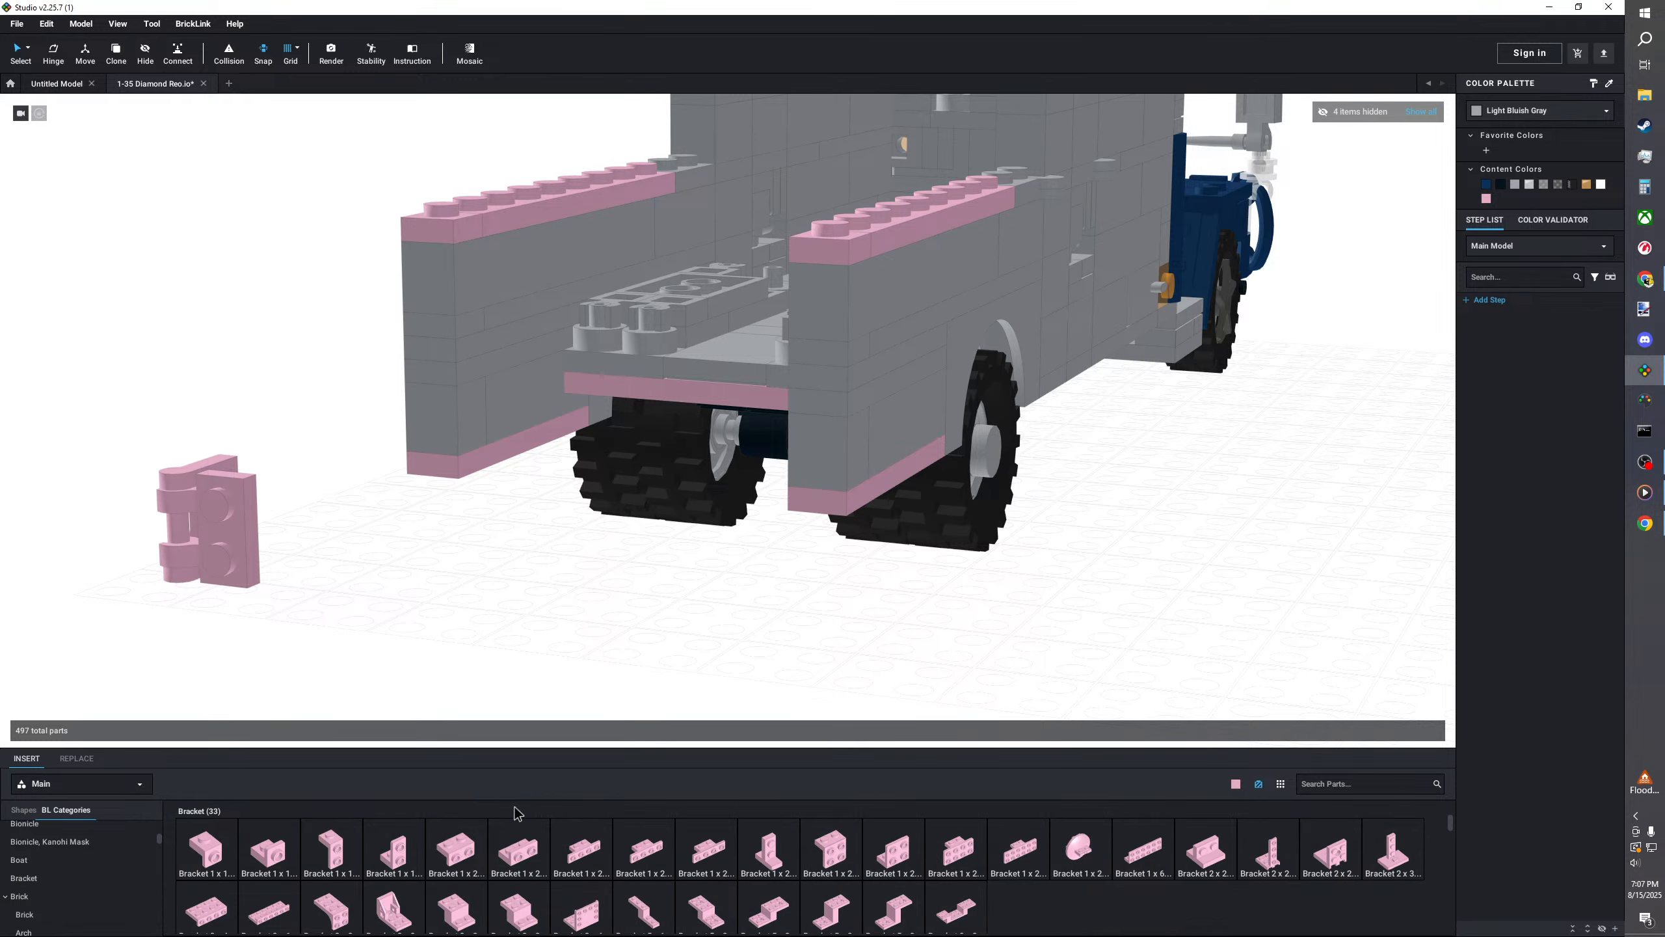
left_click(893, 848)
left_click(603, 472)
right_click_drag(721, 459, 721, 538)
scroll(82, 875, "up", 5)
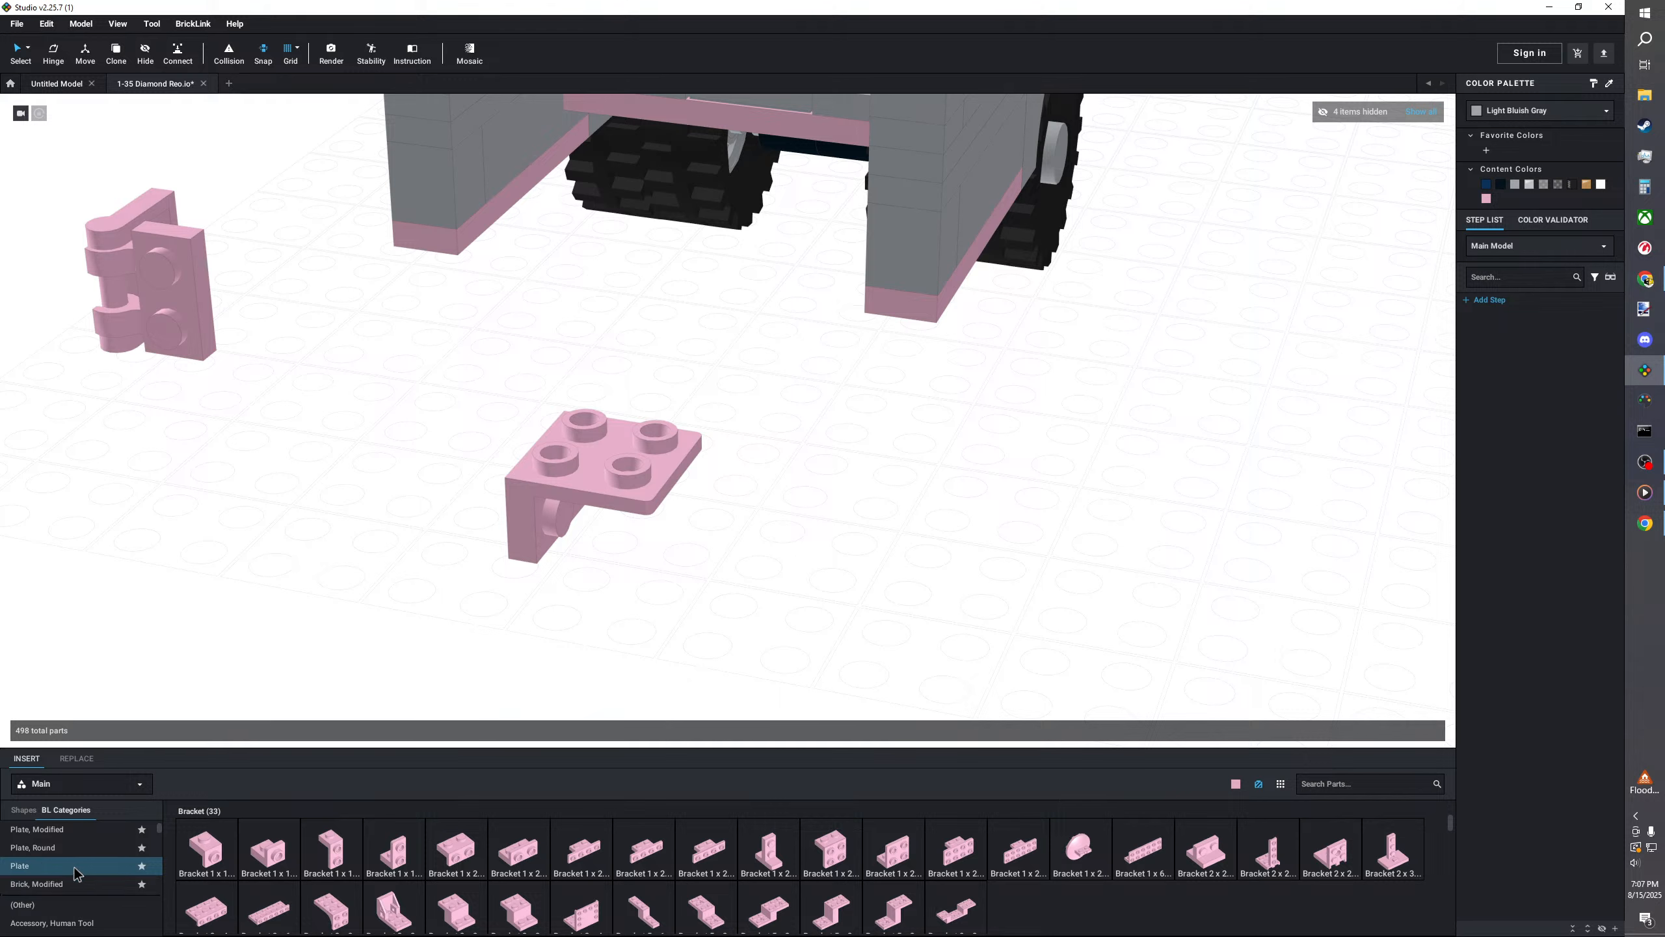
left_click(73, 869)
left_click(267, 849)
key("Escape")
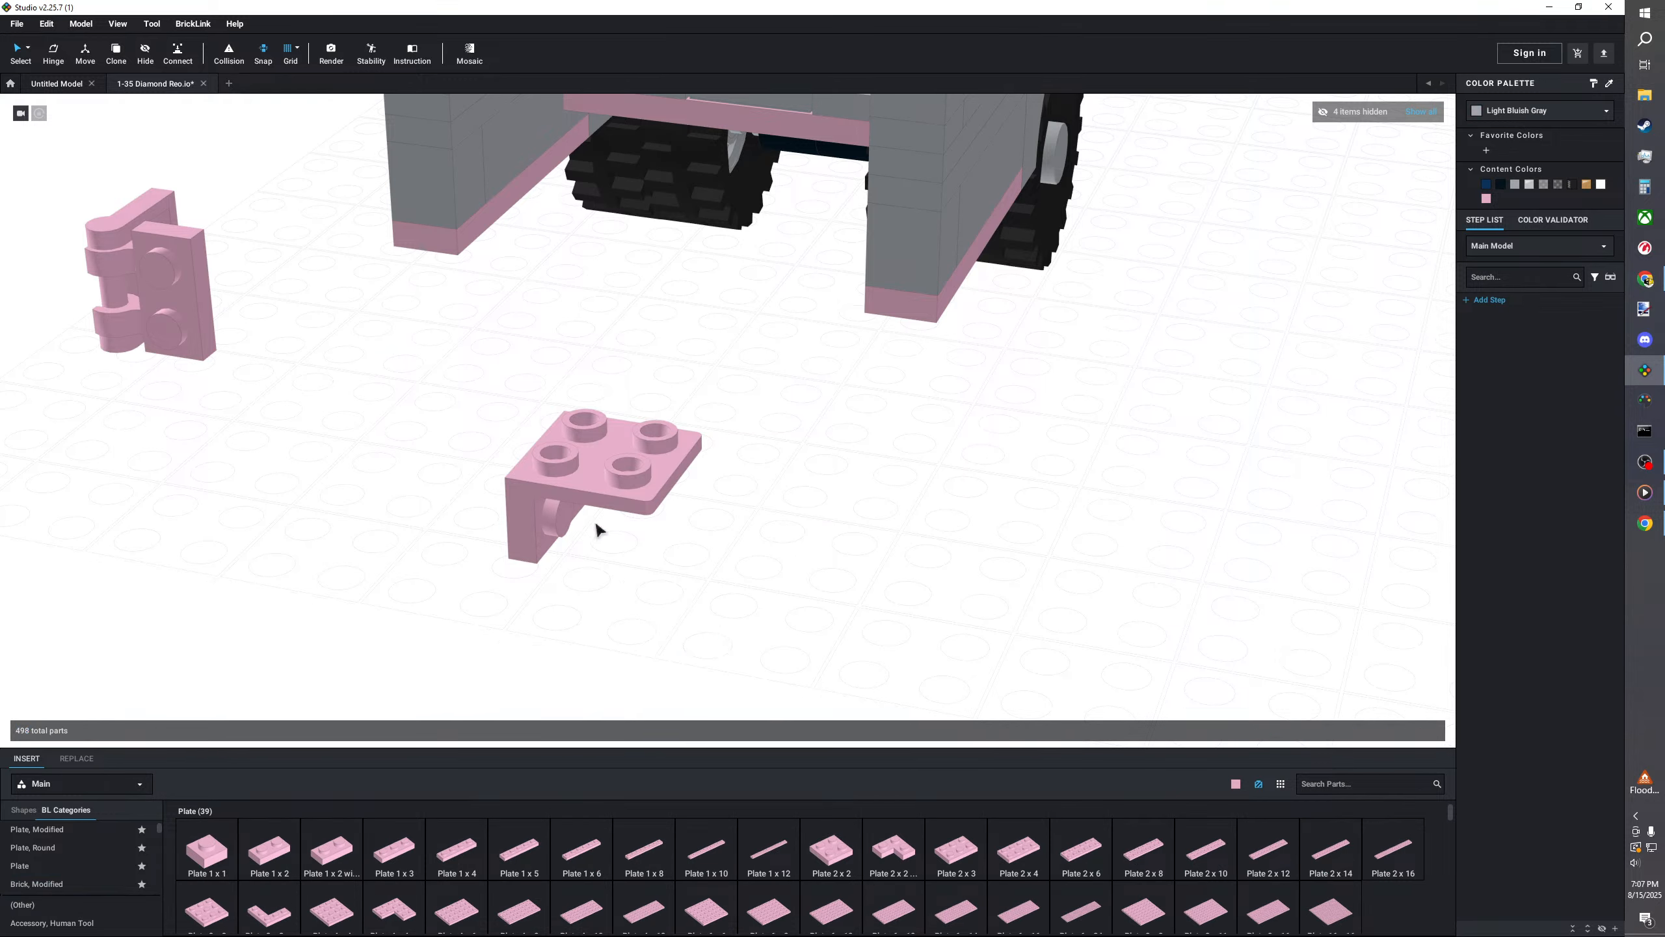
- Attach a pink 1 x 2 panel to the bracket's vertical face, below its studded top
scroll(42, 837, "up", 5)
scroll(47, 853, "down", 8)
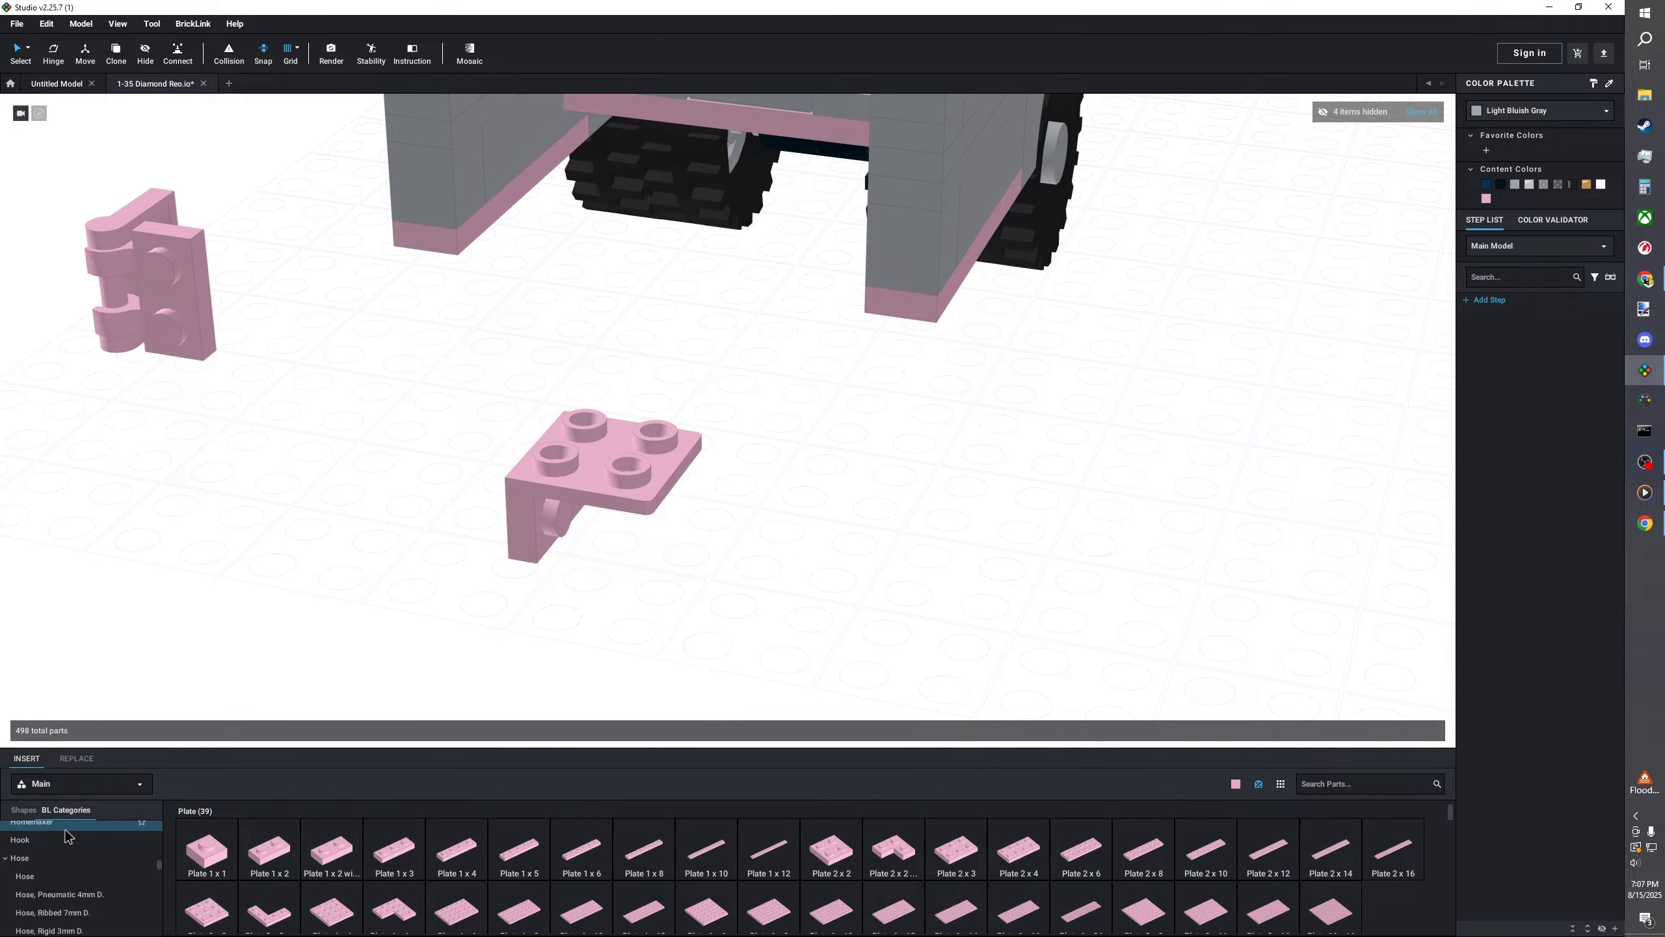
left_click(65, 834)
scroll(66, 837, "down", 3)
scroll(65, 836, "down", 4)
left_click(33, 851)
left_click(269, 849)
left_click(565, 525)
key("Escape")
scroll(781, 483, "down", 3)
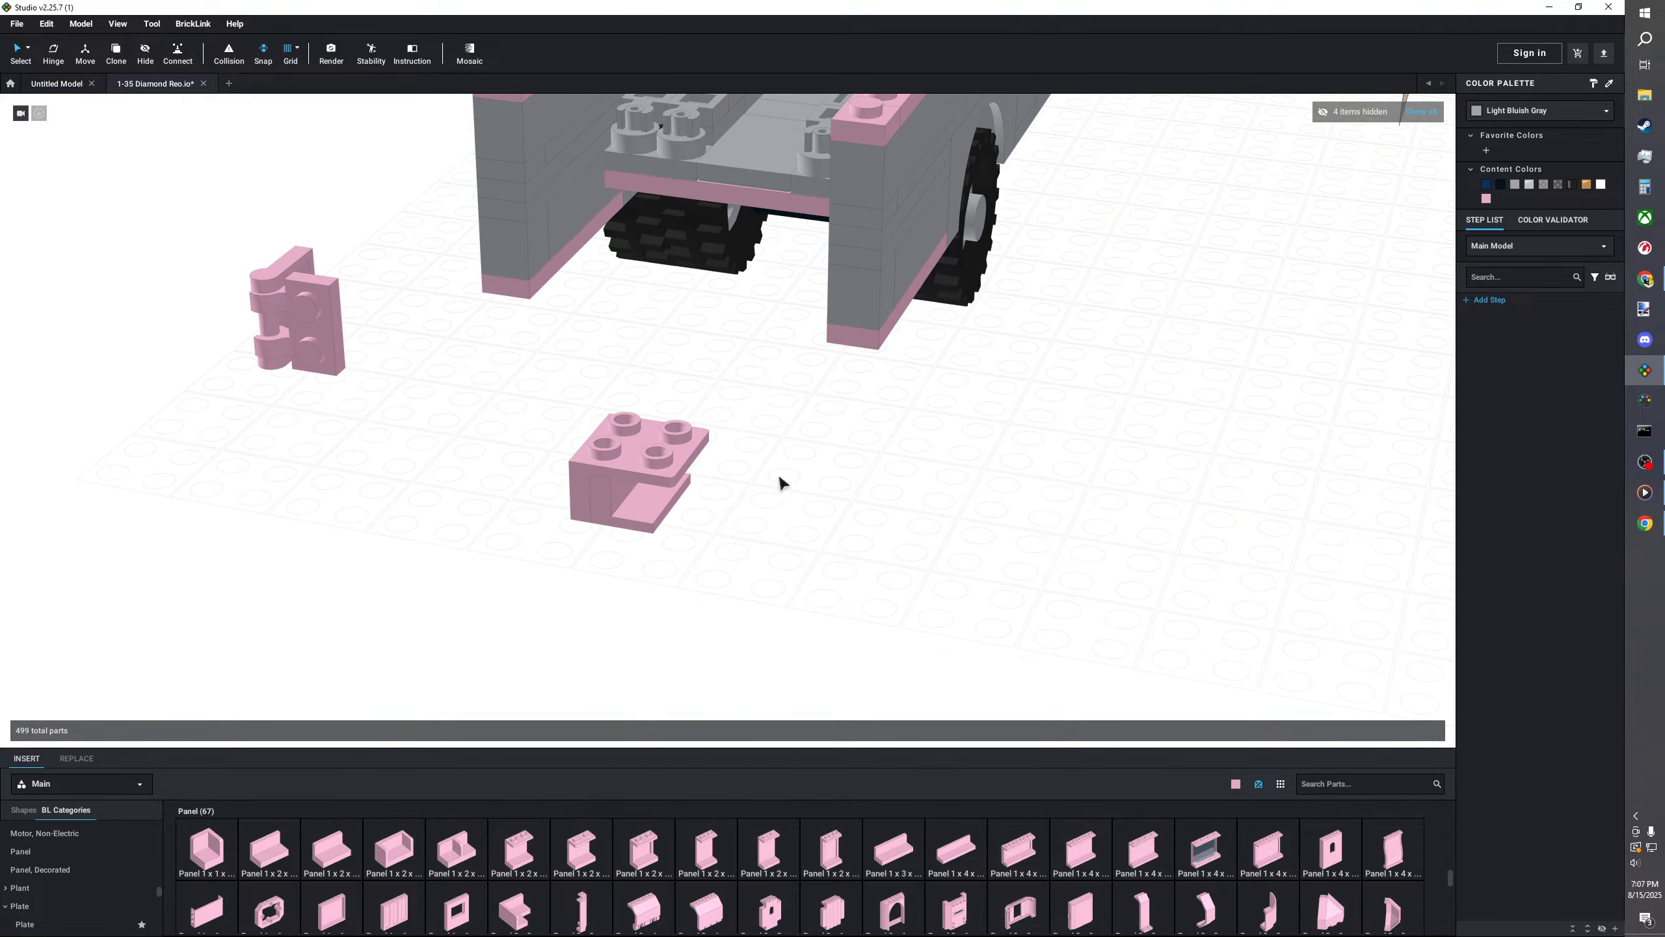
- Mirror-copy the bracket and its panel so the copy stands right beside the original
right_click_drag(780, 484, 786, 544)
left_click_drag(803, 472, 628, 654)
left_click(1416, 731)
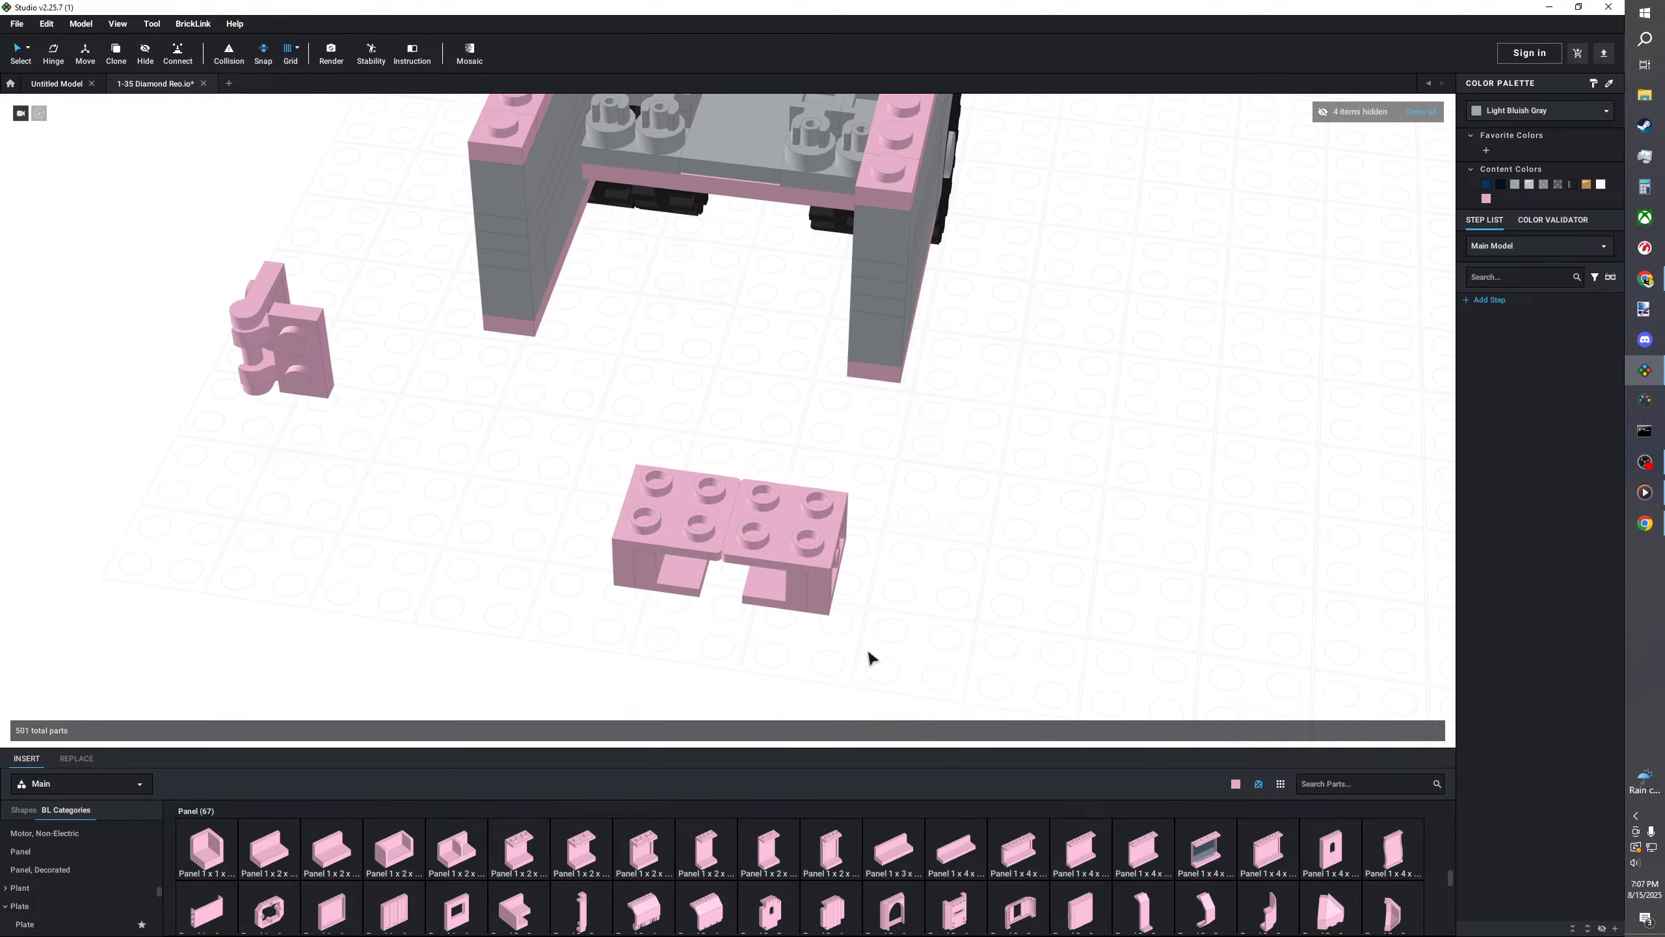
scroll(762, 624, "up", 3)
scroll(74, 884, "down", 2)
scroll(74, 883, "up", 1)
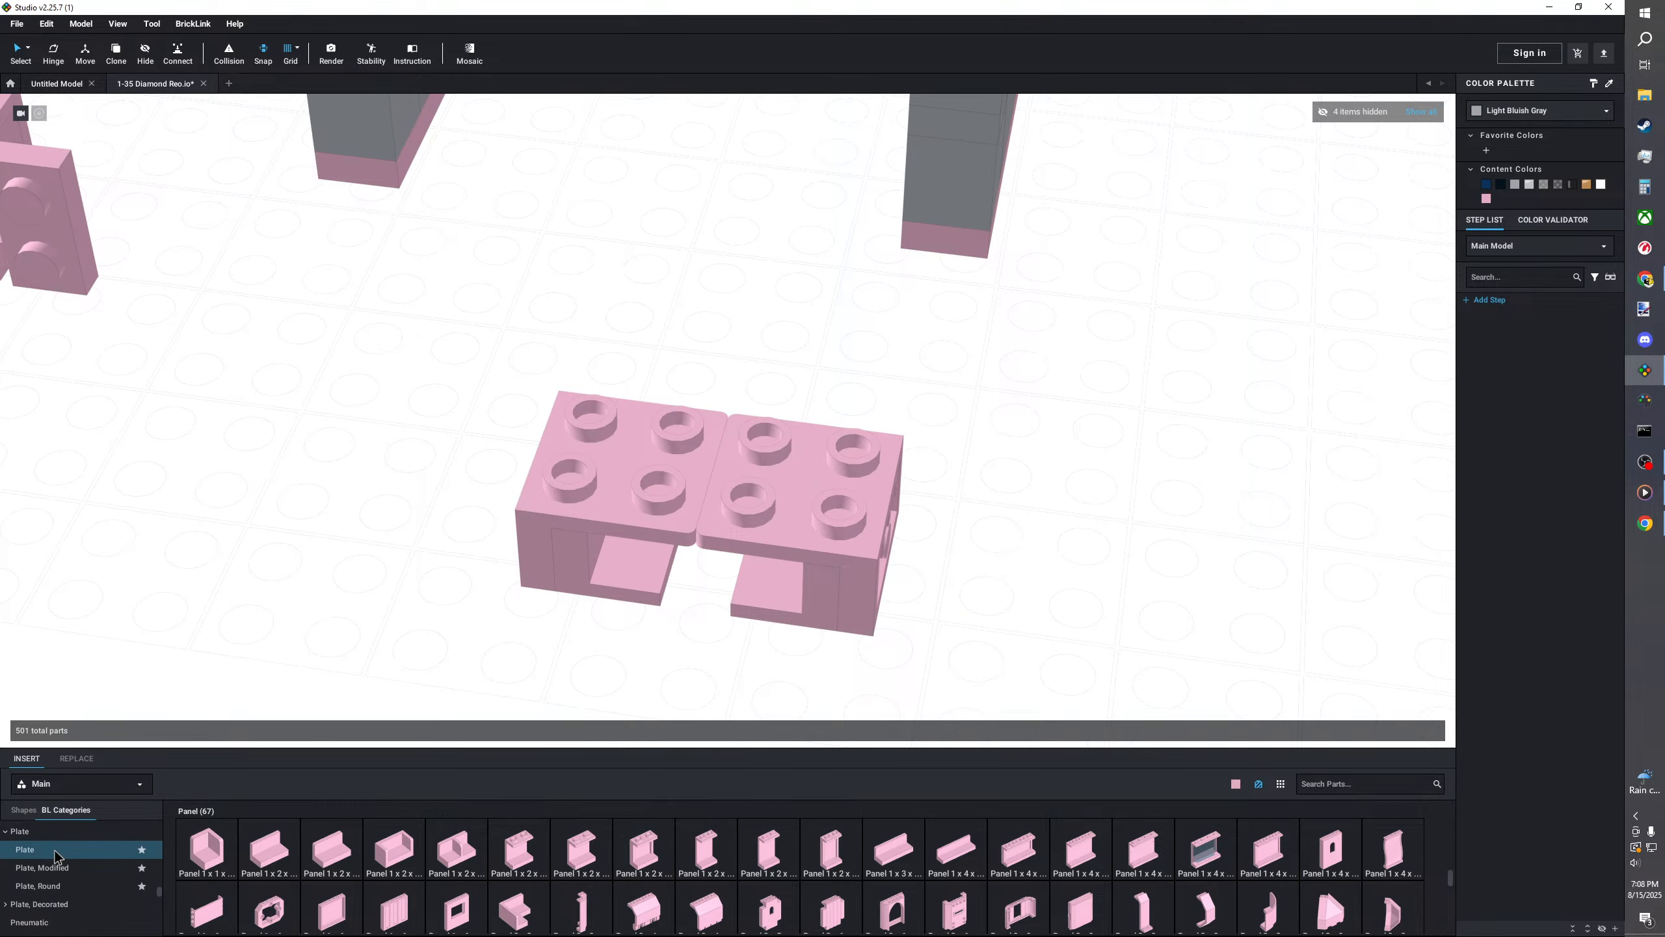
left_click(39, 850)
left_click(830, 851)
left_click(735, 607)
key("m")
right_click_drag(735, 606, 340, 309)
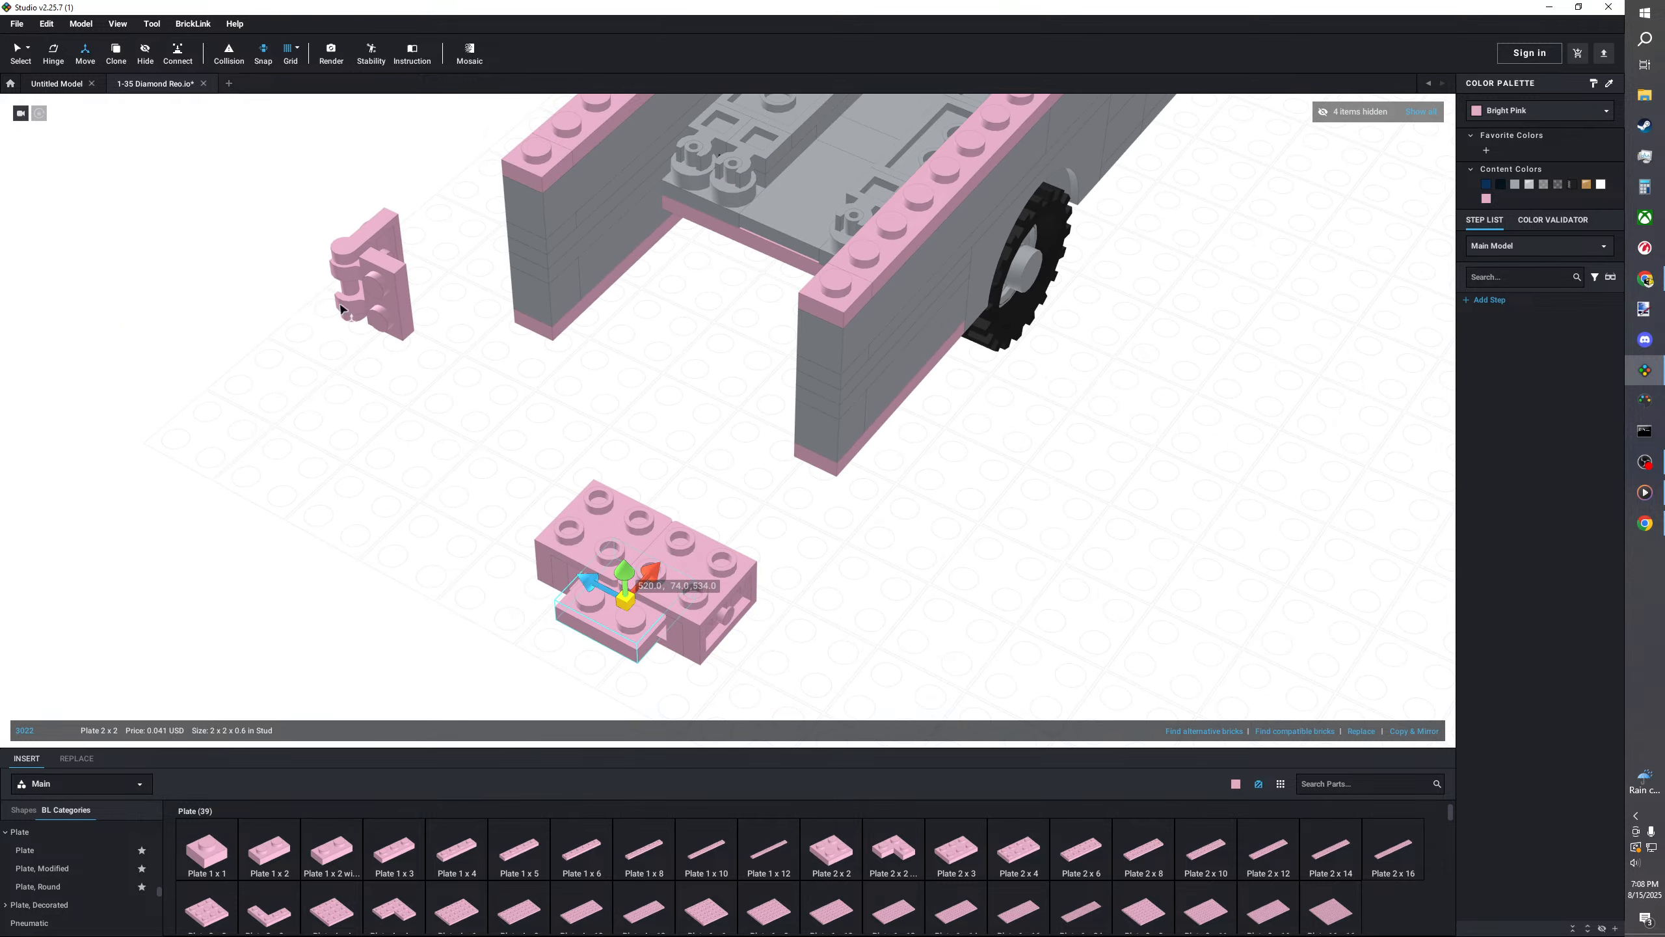
left_click(17, 48)
left_click(265, 311)
left_click(609, 628)
key("Delete")
- Delete the pink Plate 1 x 6 from the load floor's rear edge
right_click_drag(610, 627, 723, 634)
middle_click_drag(702, 500, 650, 589)
left_click(709, 386)
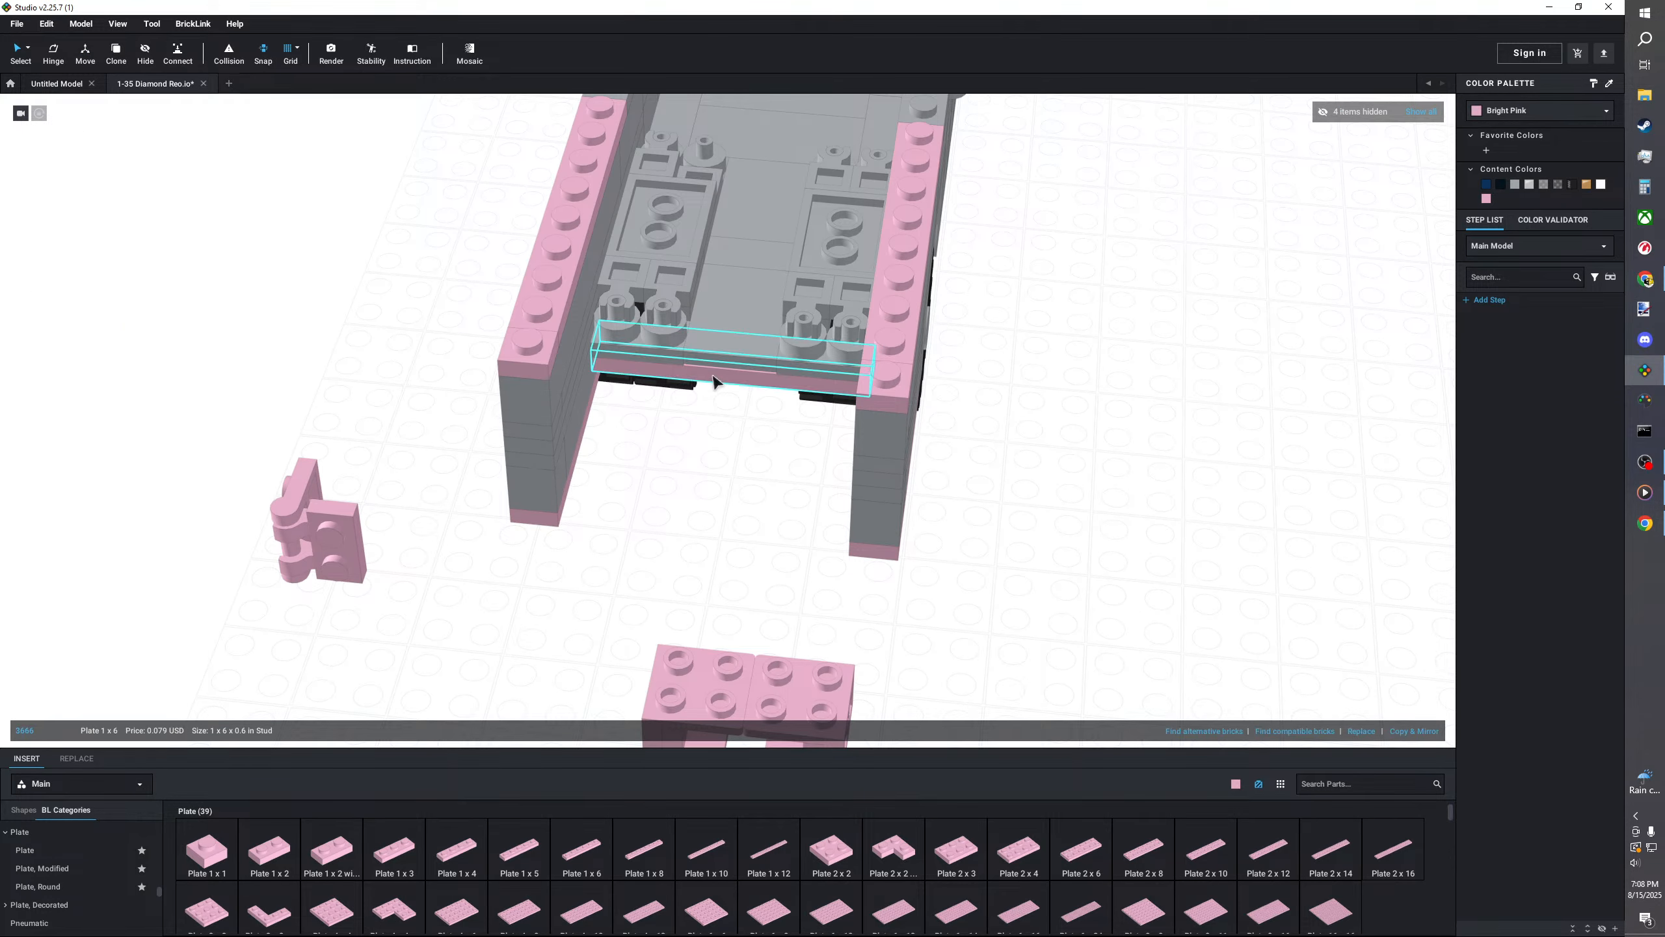
key("Delete")
- Move the pink bracket-and-panel assembly between the two side walls, behind the load floor's rear edge
scroll(709, 390, "down", 3)
left_click_drag(827, 594, 659, 689)
left_click_drag(741, 646, 699, 446)
- Attach a Plate 2 x 6 under the chassis near the rear wheels and color it black
right_click_drag(699, 446, 918, 275)
left_click_drag(1080, 849, 766, 443)
left_click(965, 413)
left_click(913, 419)
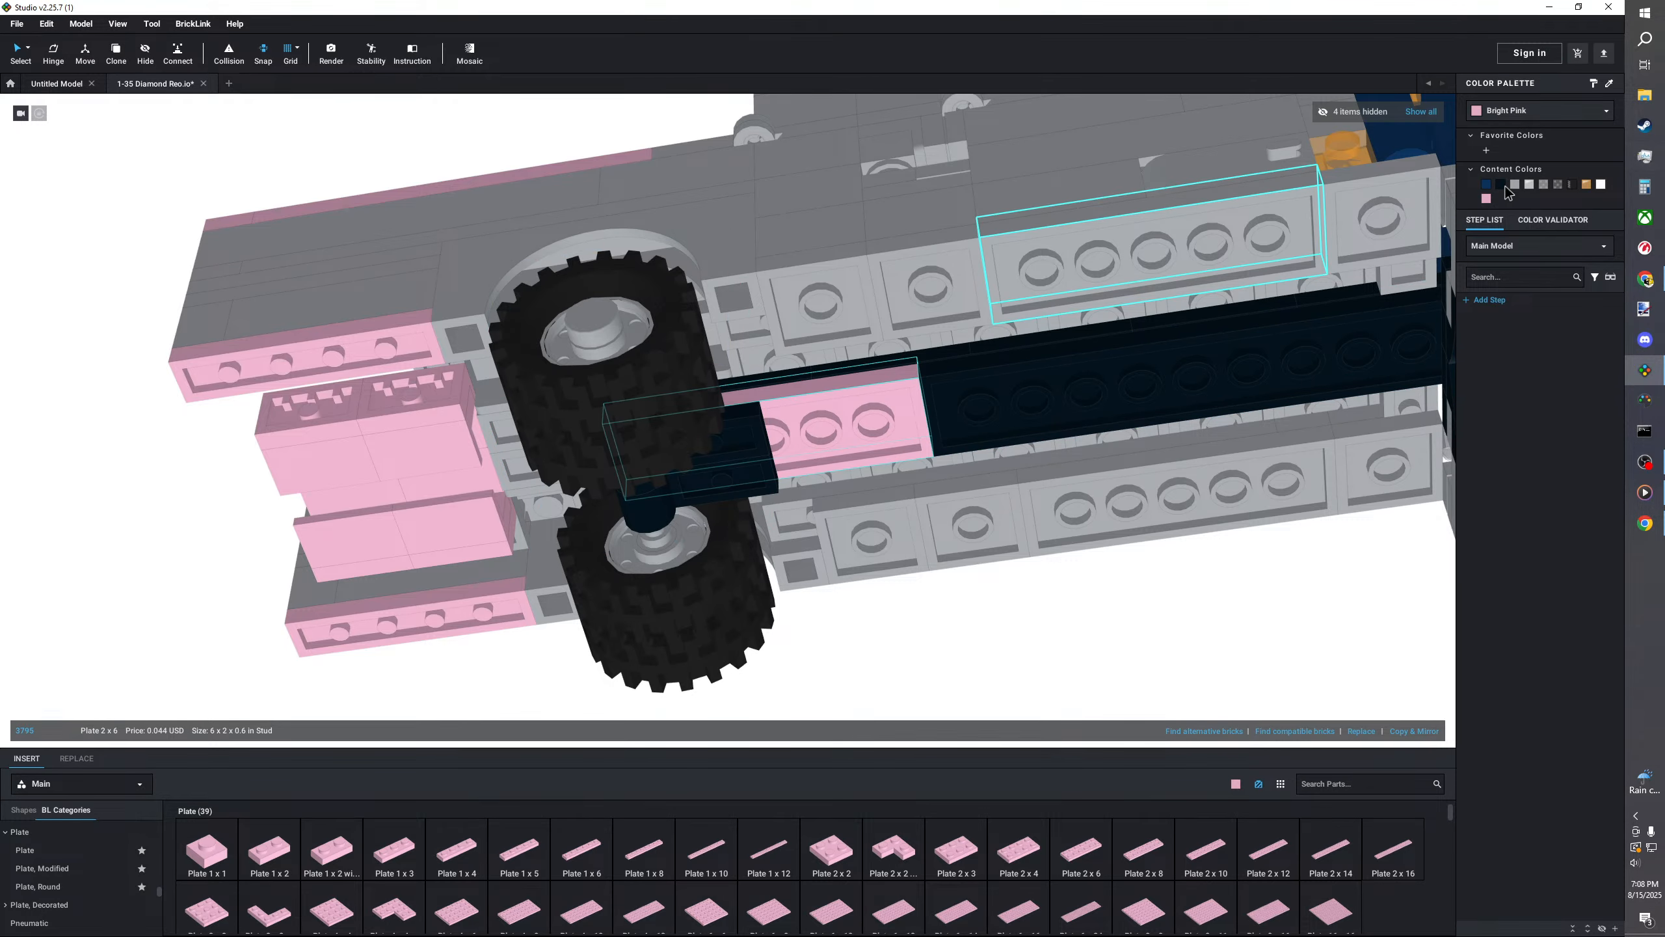
left_click(1502, 186)
left_click(1022, 678)
- Examine the chassis around the rear axle from below and show the parts in the Plate, Modified category
right_click_drag(1022, 678, 1156, 654)
middle_click_drag(1156, 653, 915, 599)
scroll(812, 630, "up", 3)
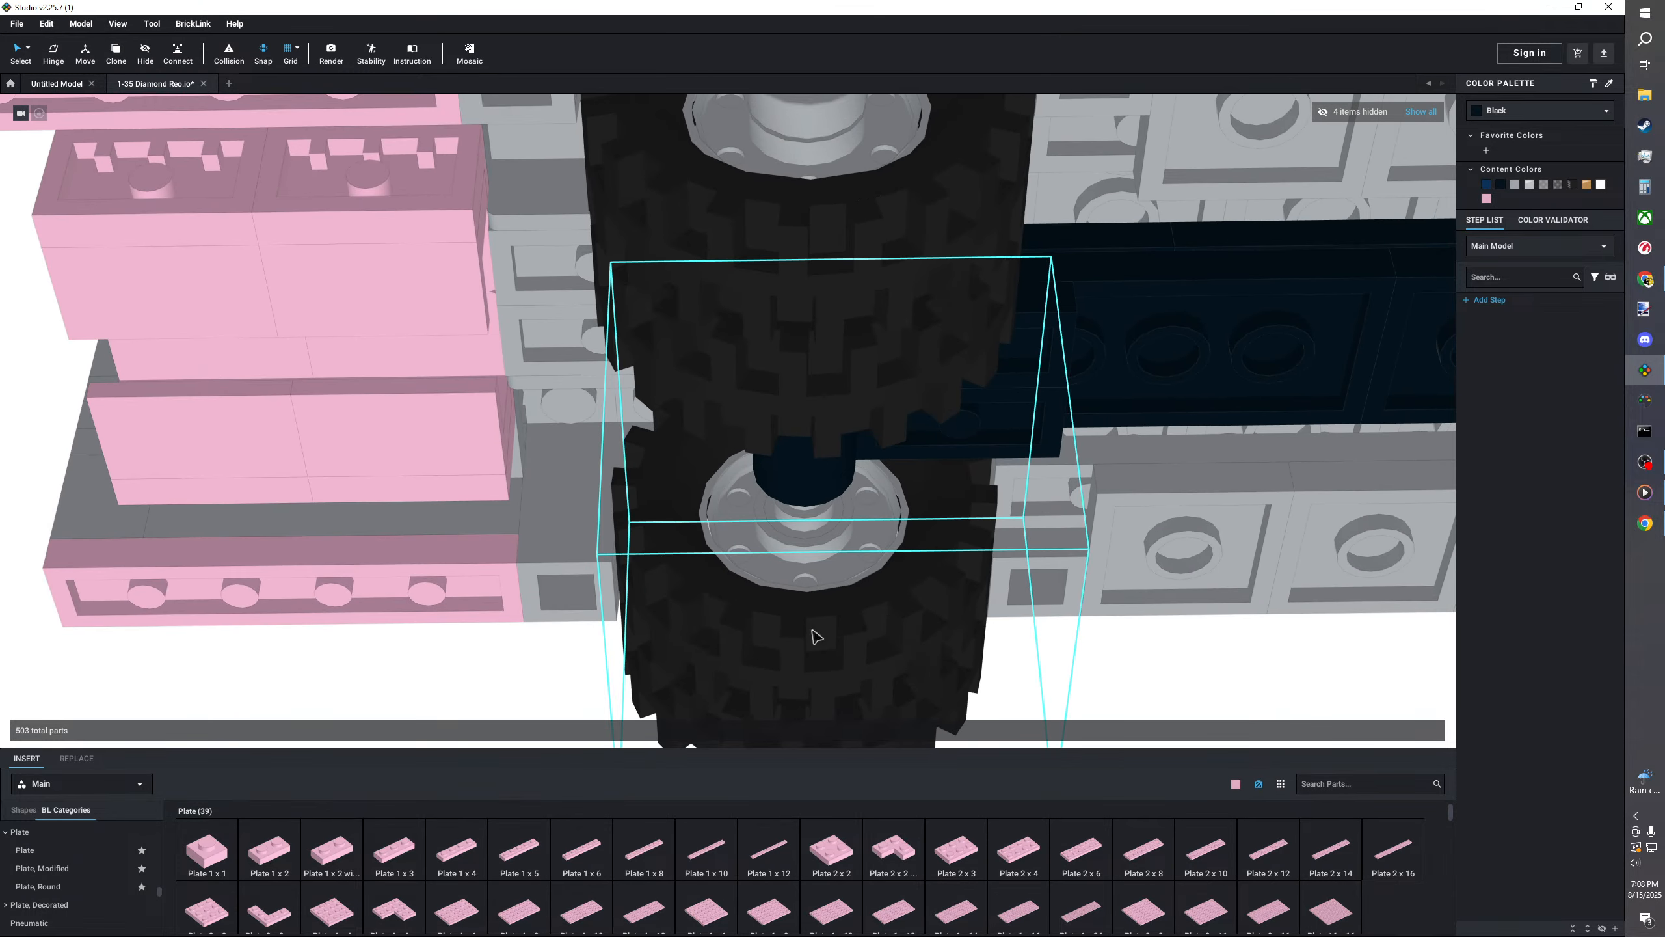
right_click_drag(812, 630, 807, 505)
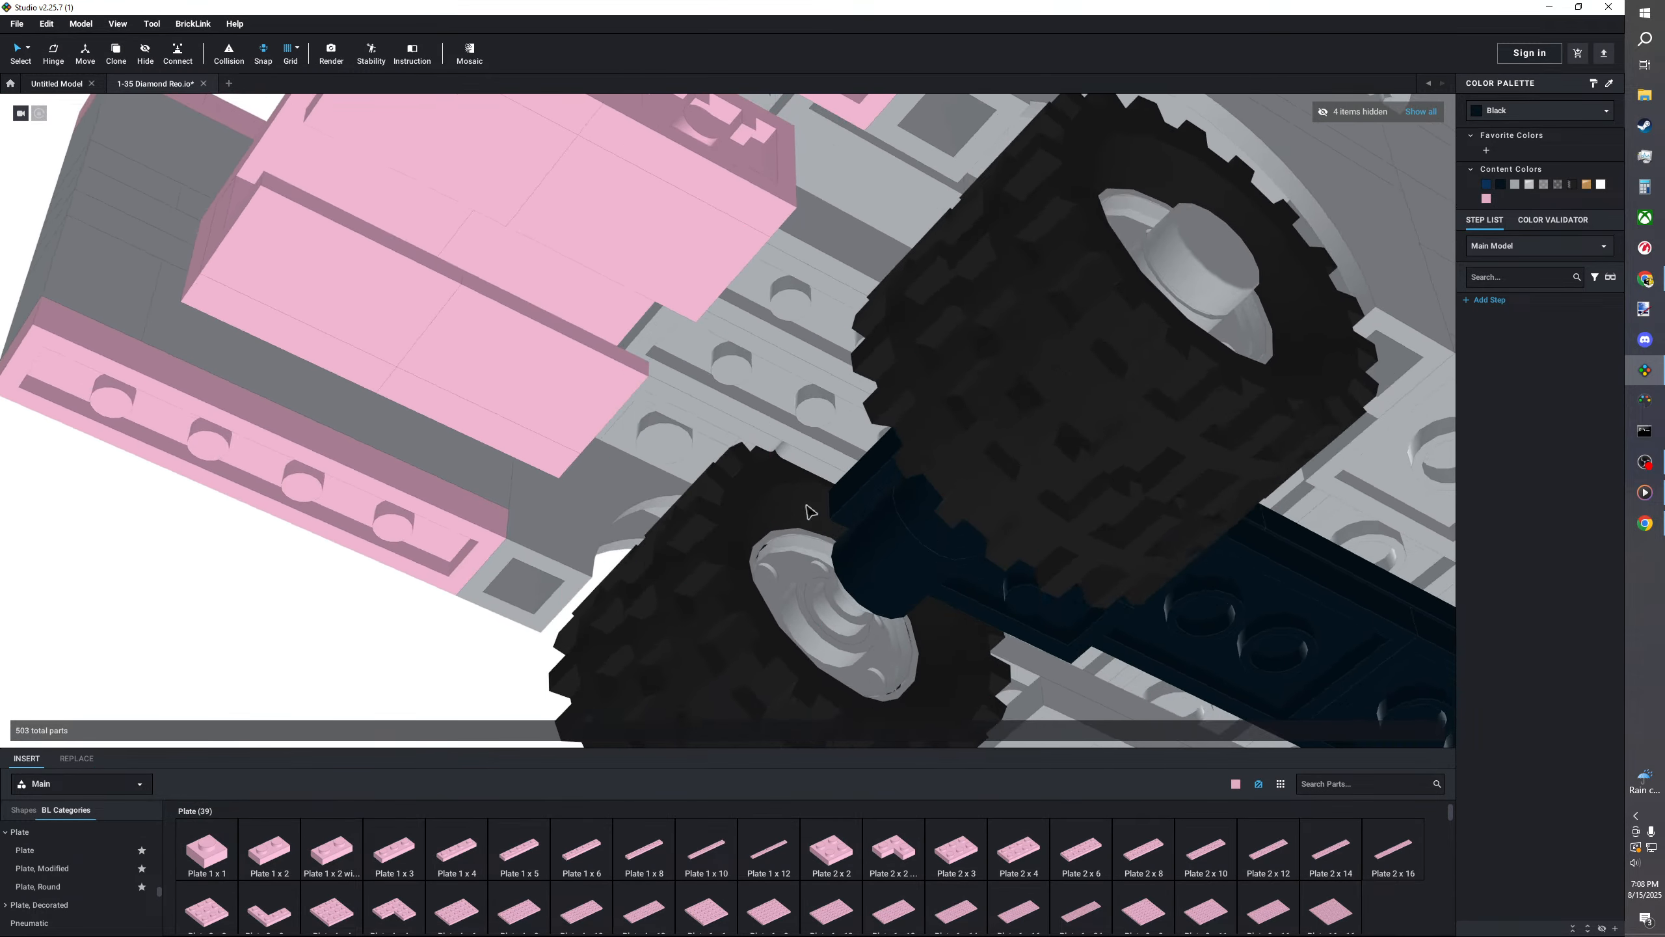
left_click(764, 373)
left_click(917, 558)
left_click(41, 868)
scroll(918, 557, "down", 3)
- Move the four floor tiles in and ahead of the gap between the rear bracket-like floor plates out beside the van
right_click_drag(918, 558, 944, 521)
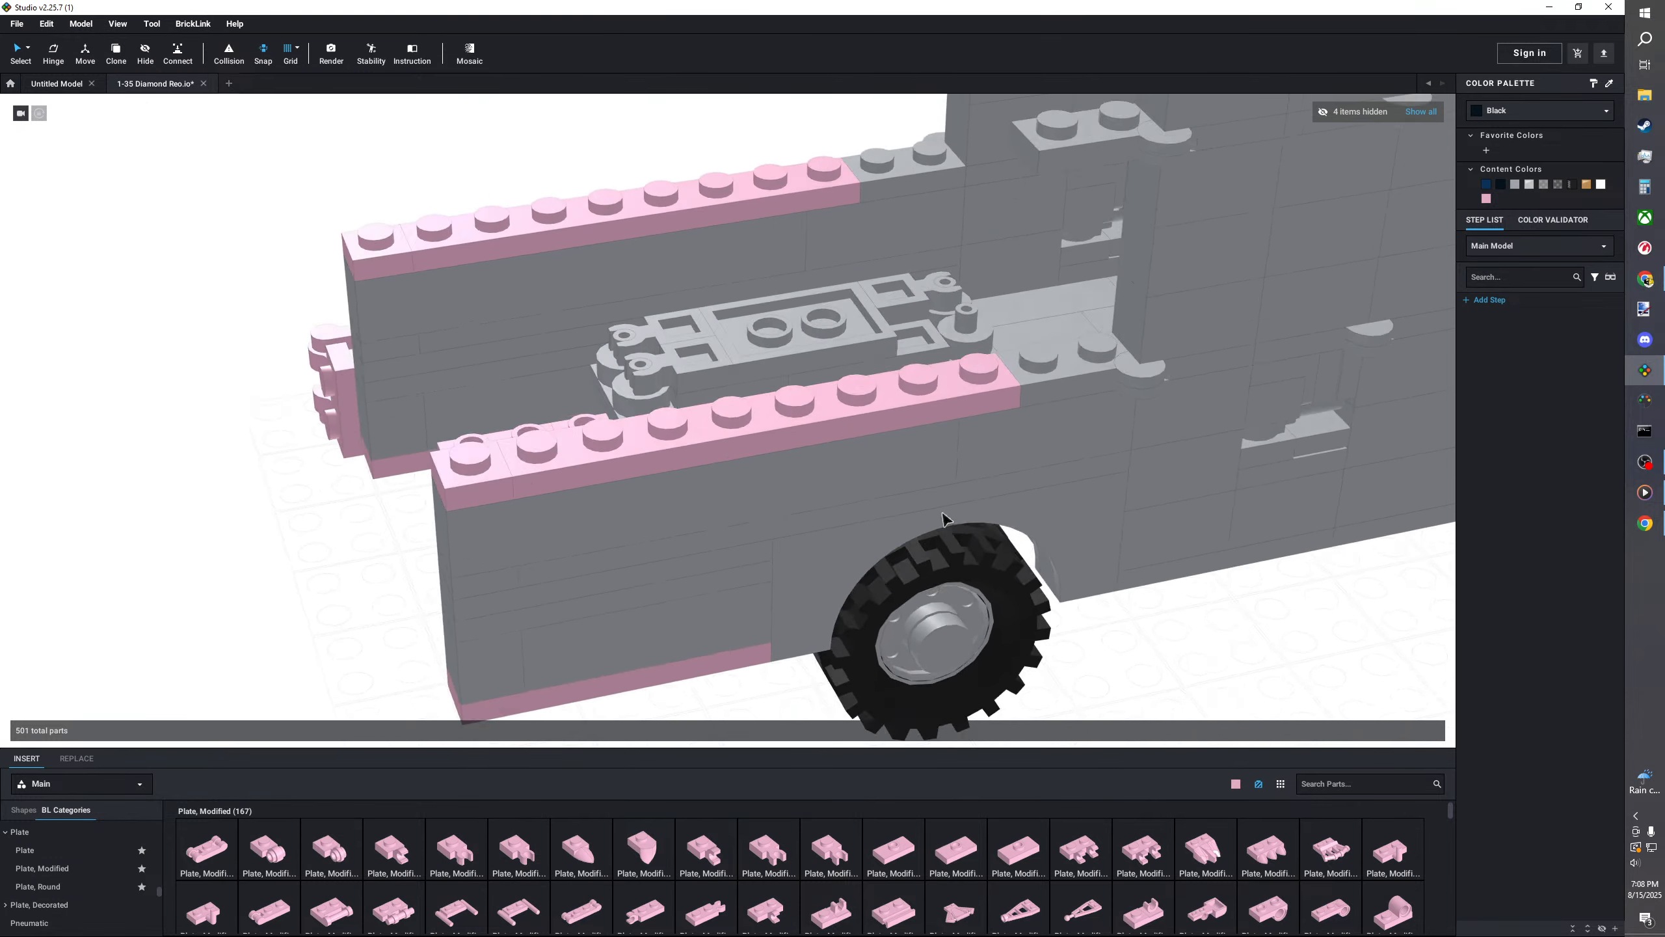
scroll(944, 521, "down", 2)
middle_click_drag(944, 522, 769, 584)
right_click_drag(770, 584, 730, 471)
left_click(732, 477)
left_click(706, 559, "ctrl")
left_click(694, 588, "ctrl")
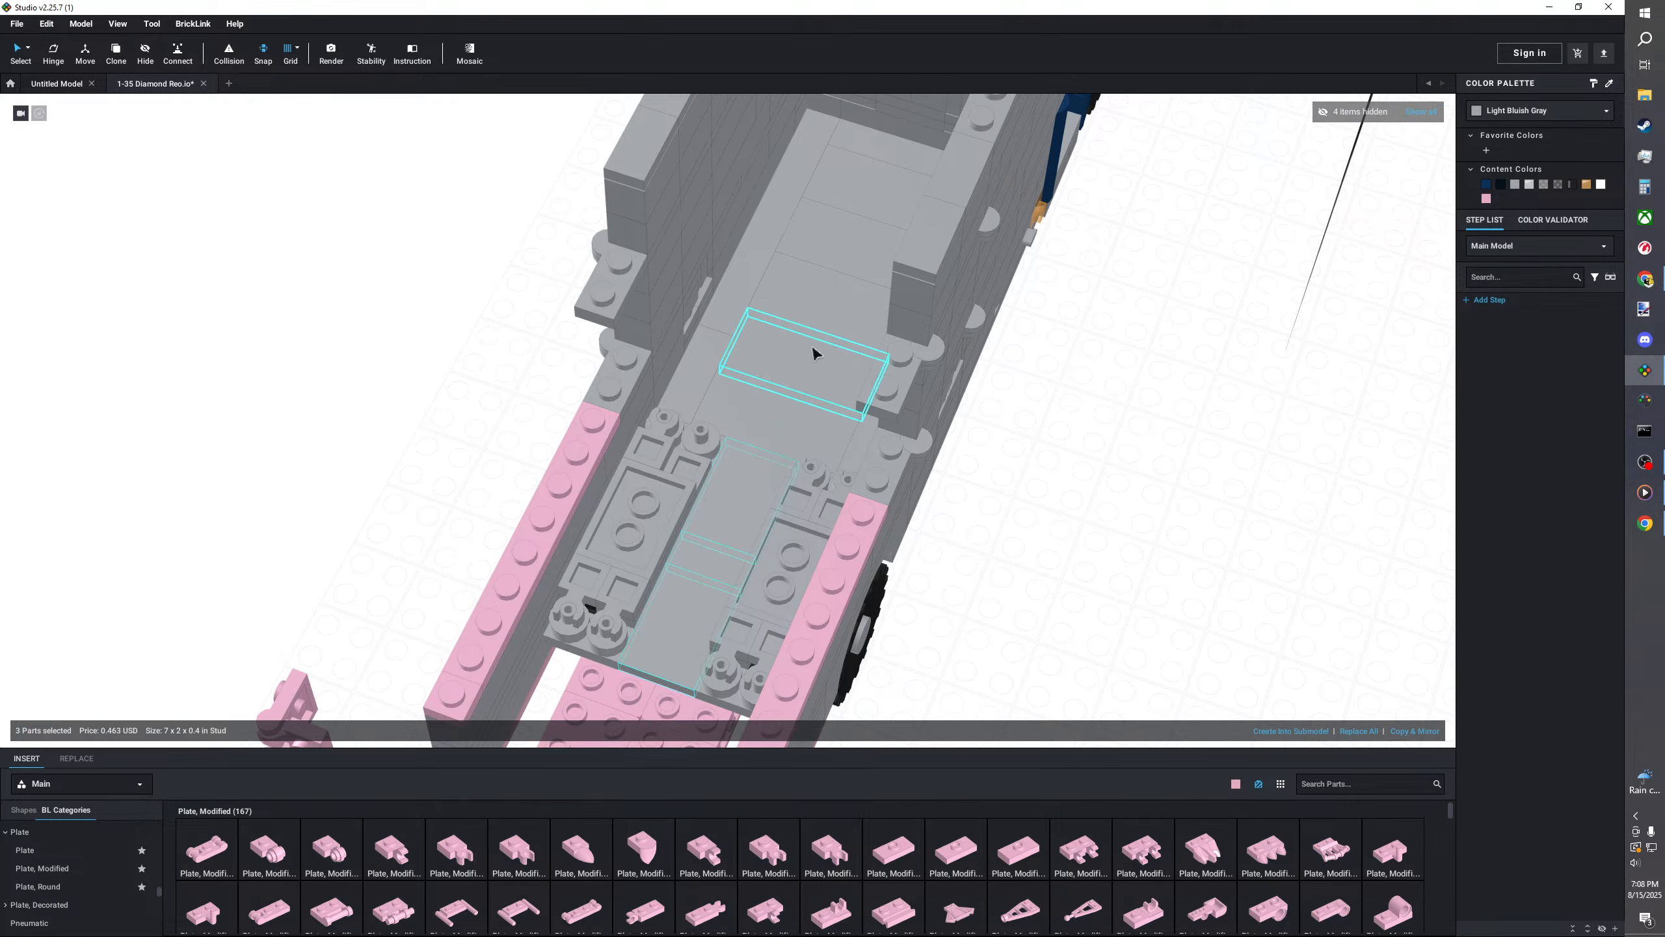
right_click_drag(803, 401, 773, 435)
left_click(773, 435, "ctrl")
left_click_drag(772, 435, 296, 358)
left_click(463, 390)
right_click_drag(464, 390, 508, 403)
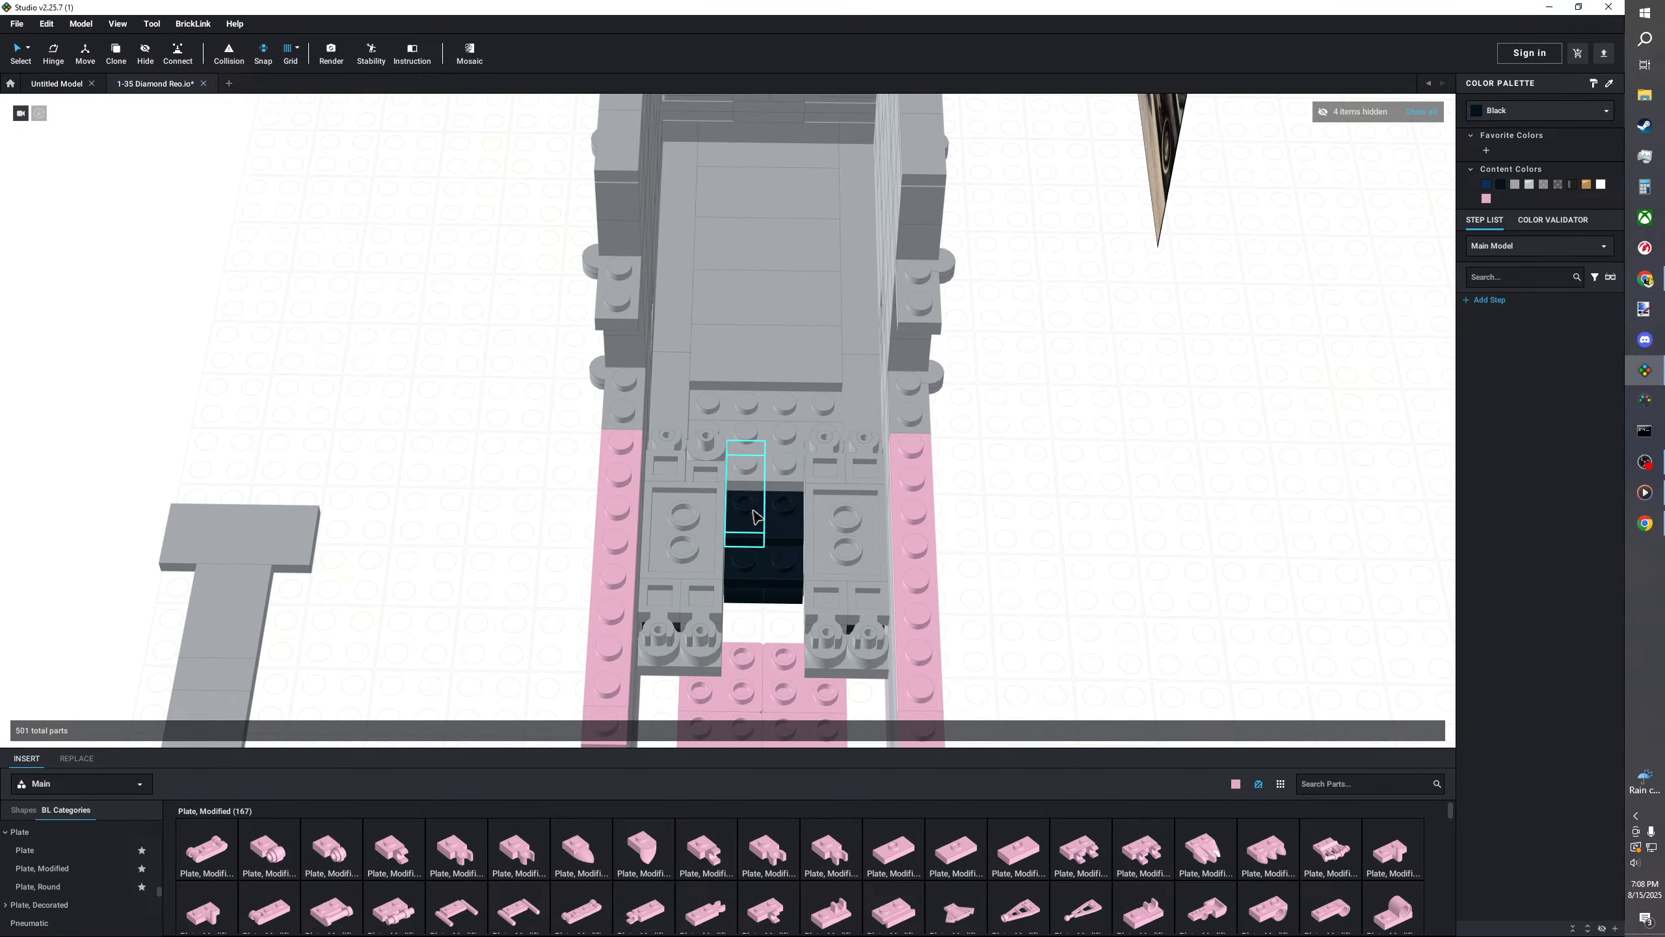
- Delete the two narrow black pieces on the chassis inside the load floor's opening
left_click(741, 533)
key("Delete")
left_click(773, 534)
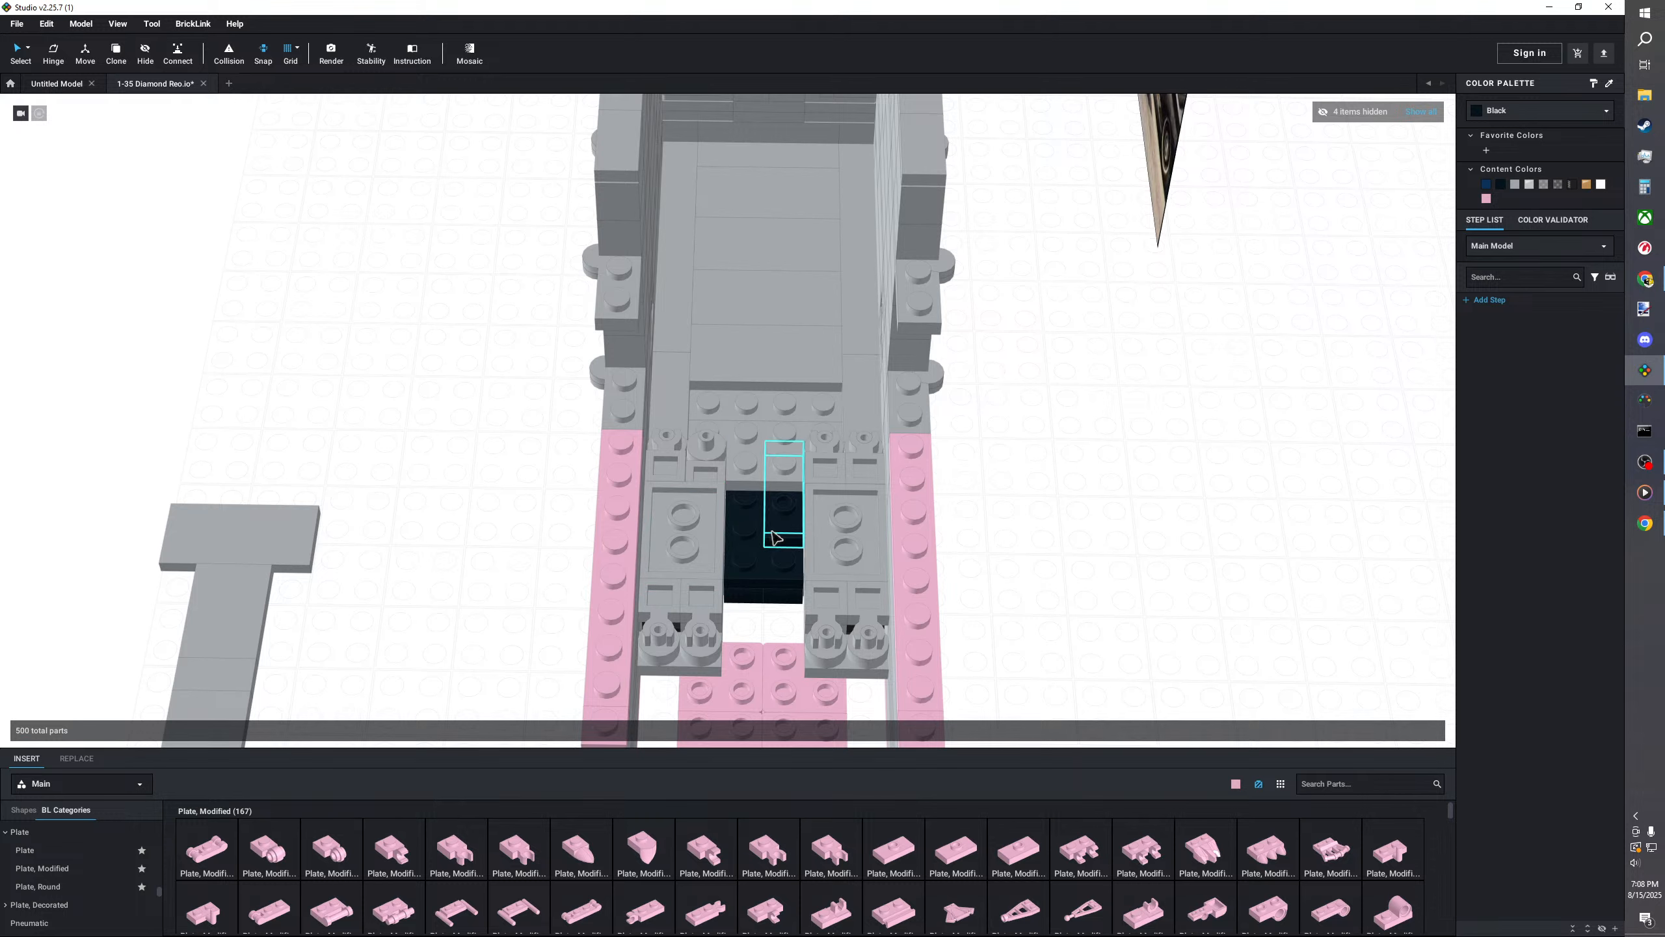
key("Delete")
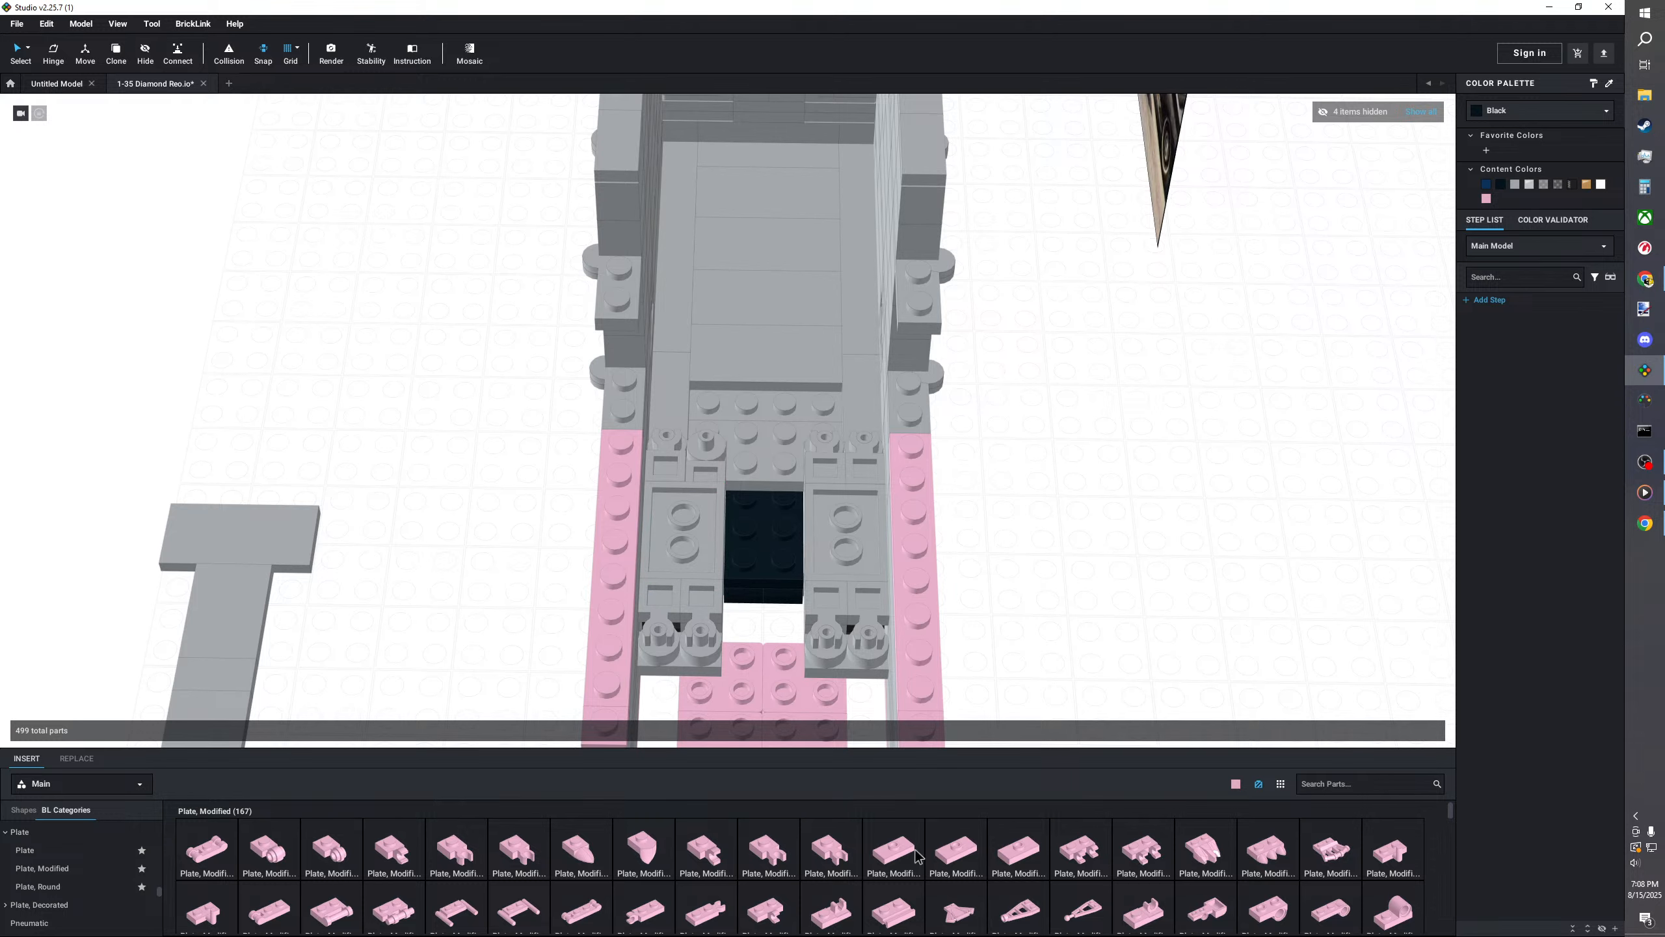
- Place a pink one-stud 1 x 2 modified plate in the floor opening, mirror-copy it, and mirror-copy the resulting pair
left_click_drag(952, 848, 751, 530)
left_click(752, 530)
right_click_drag(751, 530, 697, 531)
left_click(1414, 729)
left_click(735, 523, "ctrl")
right_click_drag(1196, 664, 1376, 717)
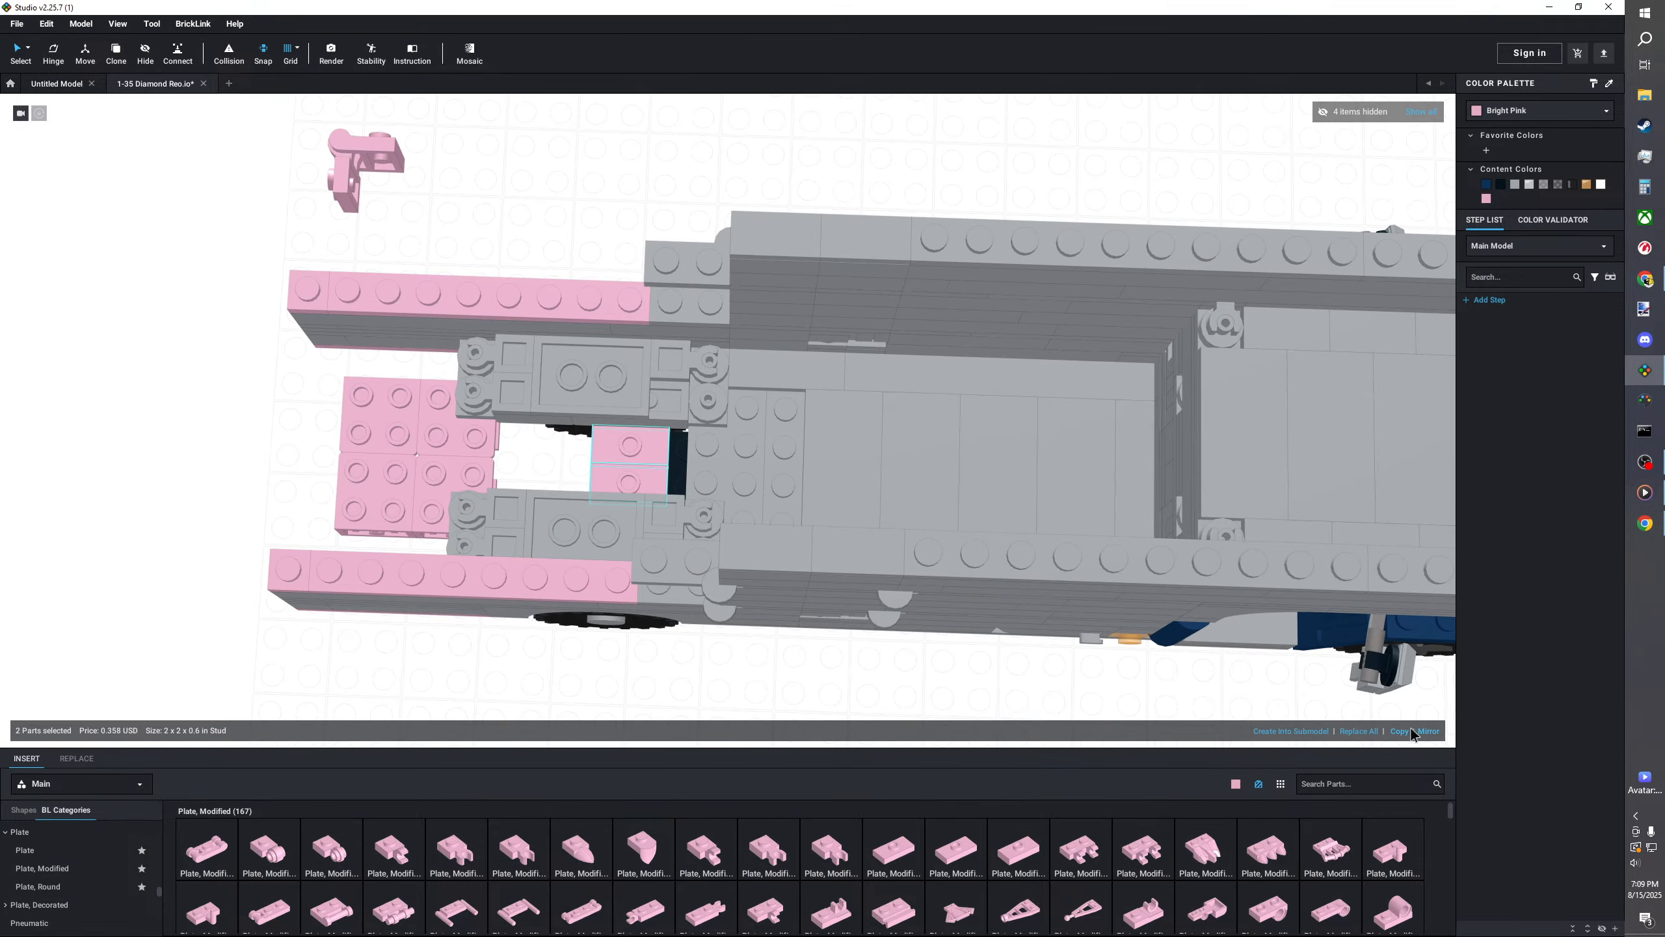
left_click(1411, 729)
left_click(787, 683)
- Return the four floor tiles to their place over the opening in the load floor
middle_click_drag(805, 674, 861, 686)
right_click_drag(861, 690, 538, 498)
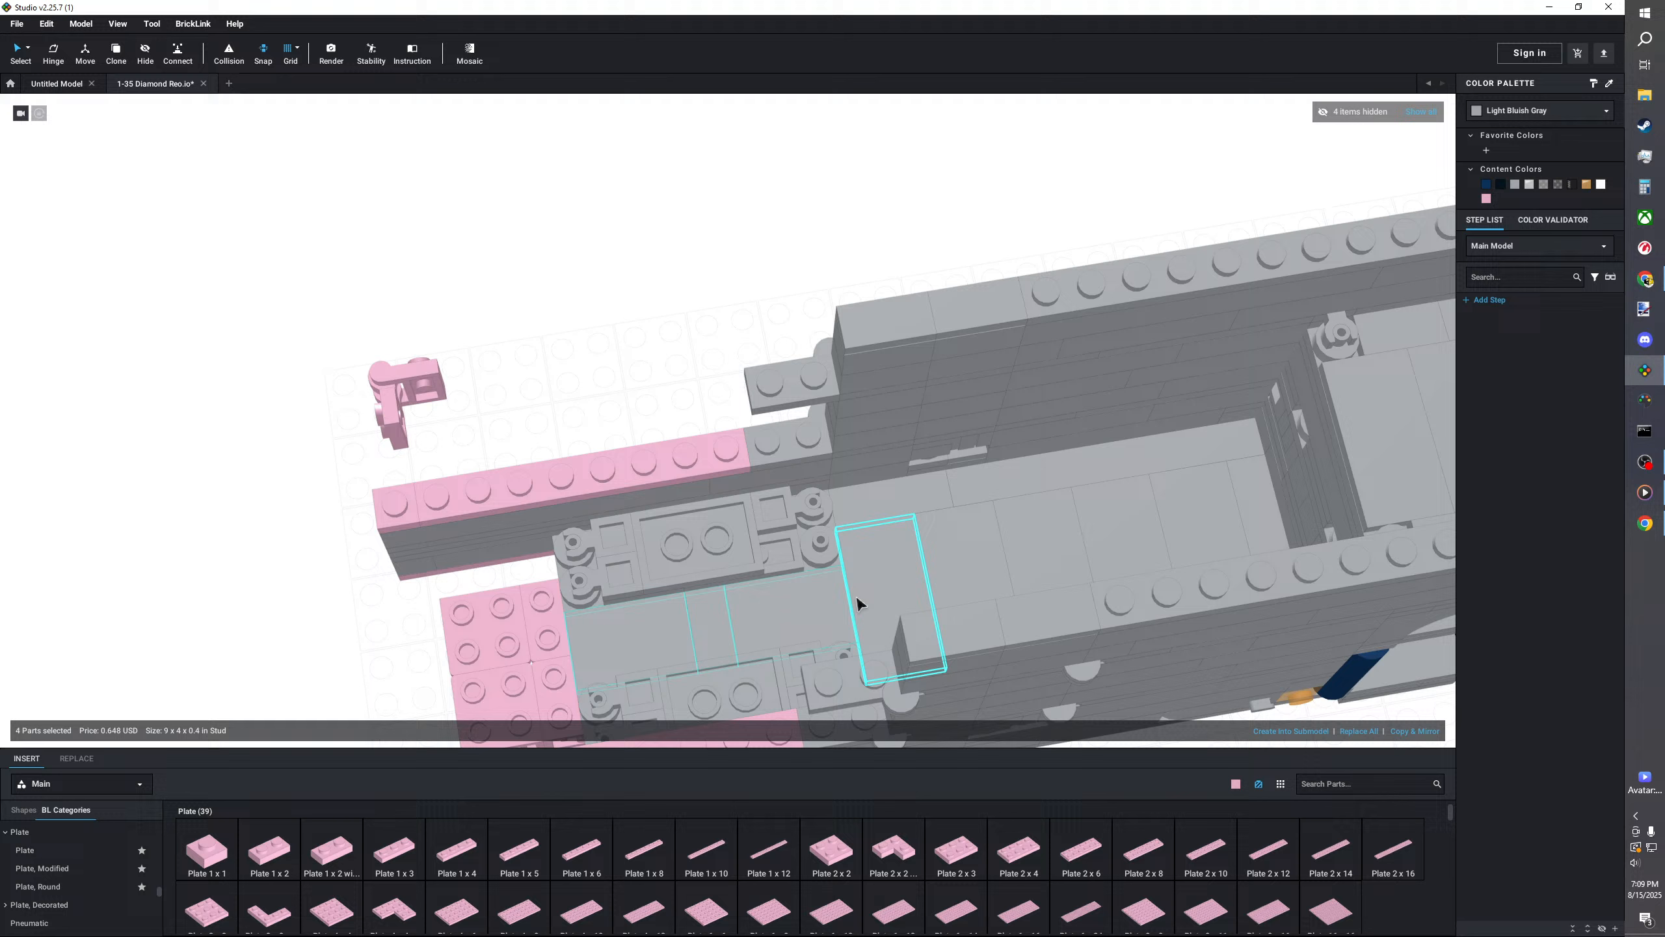
left_click(631, 256)
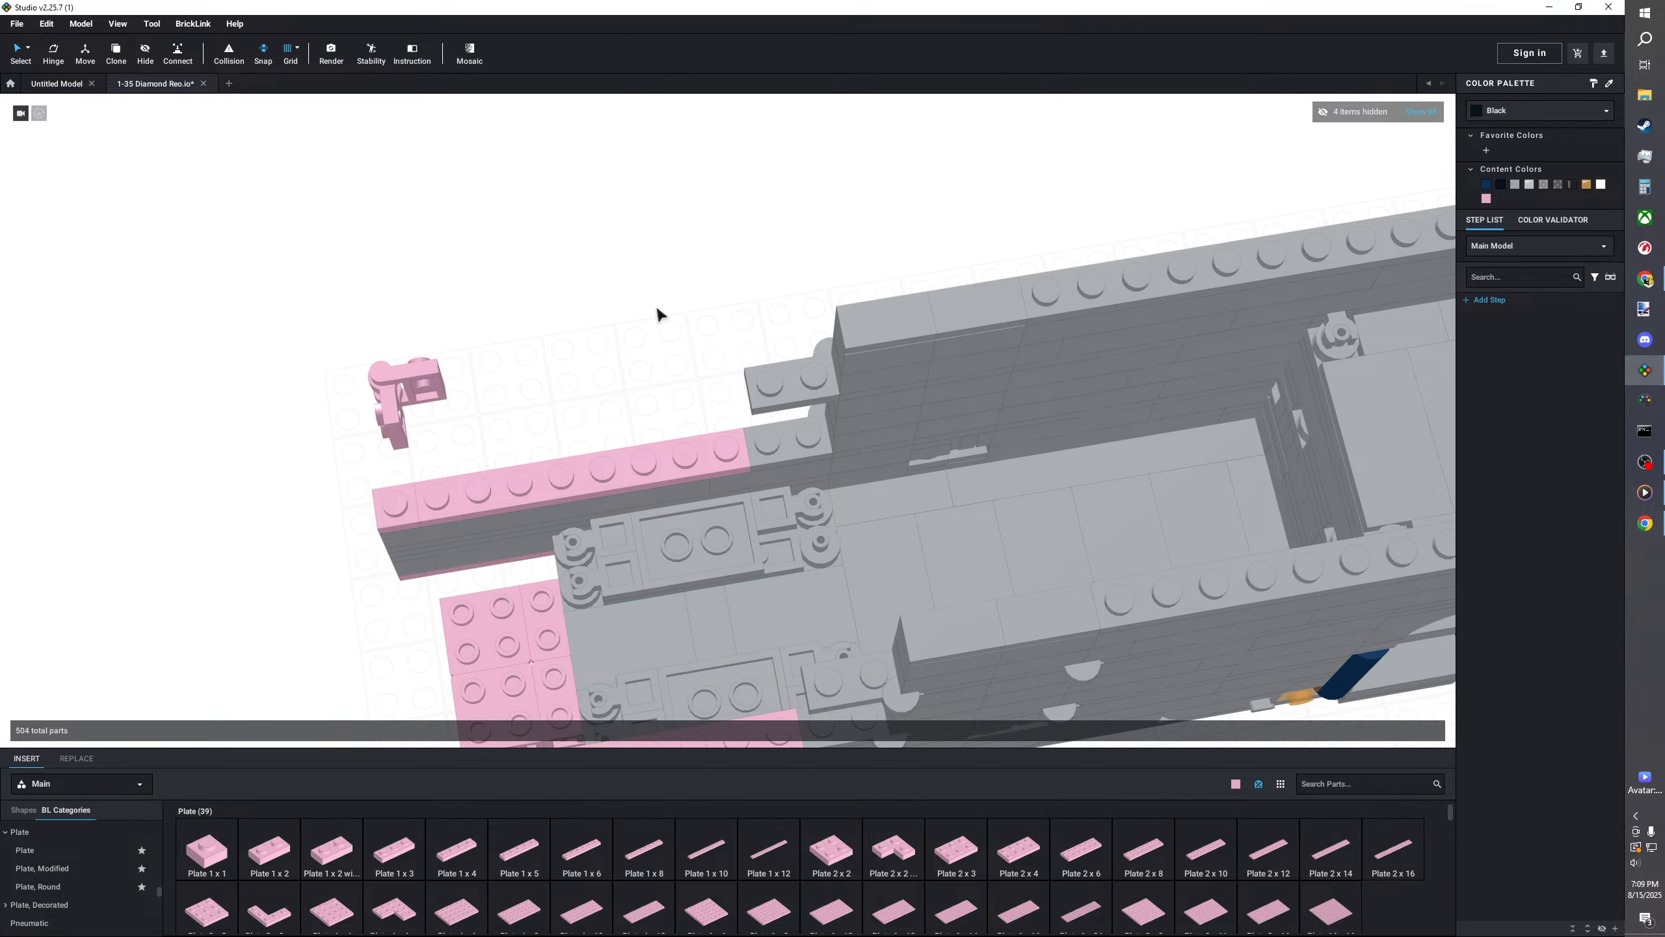
- Delete the three narrow floor tiles running between the two detailed gray plates at the load floor's rear
left_click(724, 631)
left_click(667, 627, "ctrl")
middle_click_drag(667, 624, 670, 549)
key("Delete")
left_click(781, 559)
key("Delete")
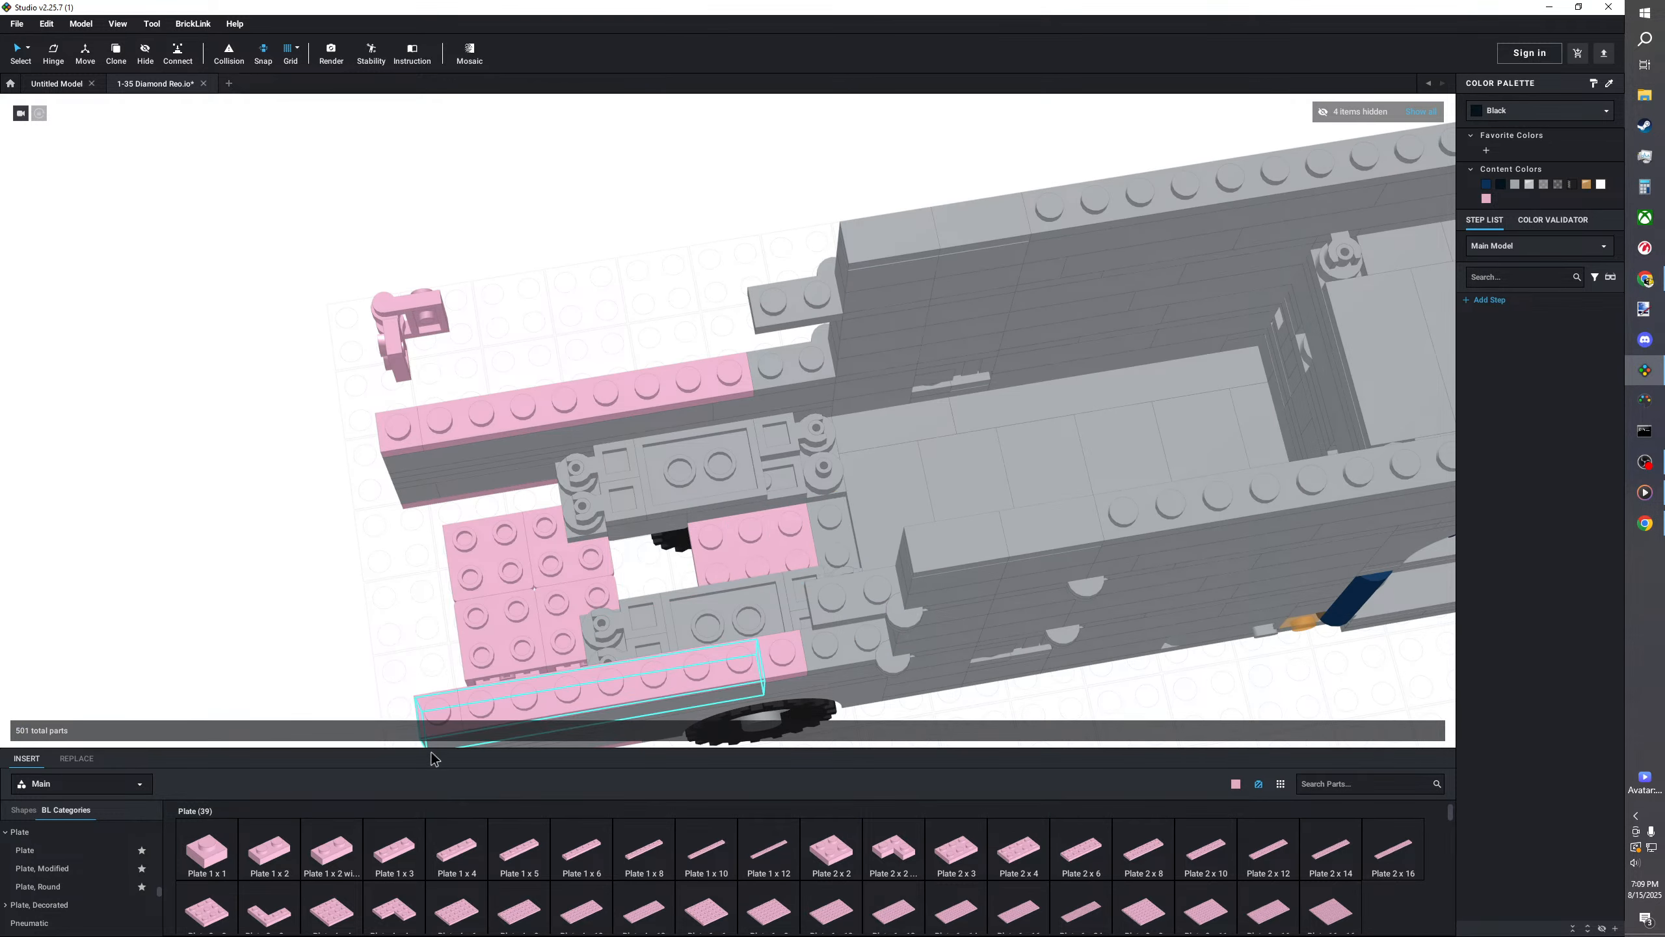
- Place a pink Tile 1 x 8 in the gap down the middle of the rear load floor
scroll(98, 875, "down", 7)
scroll(53, 876, "down", 2)
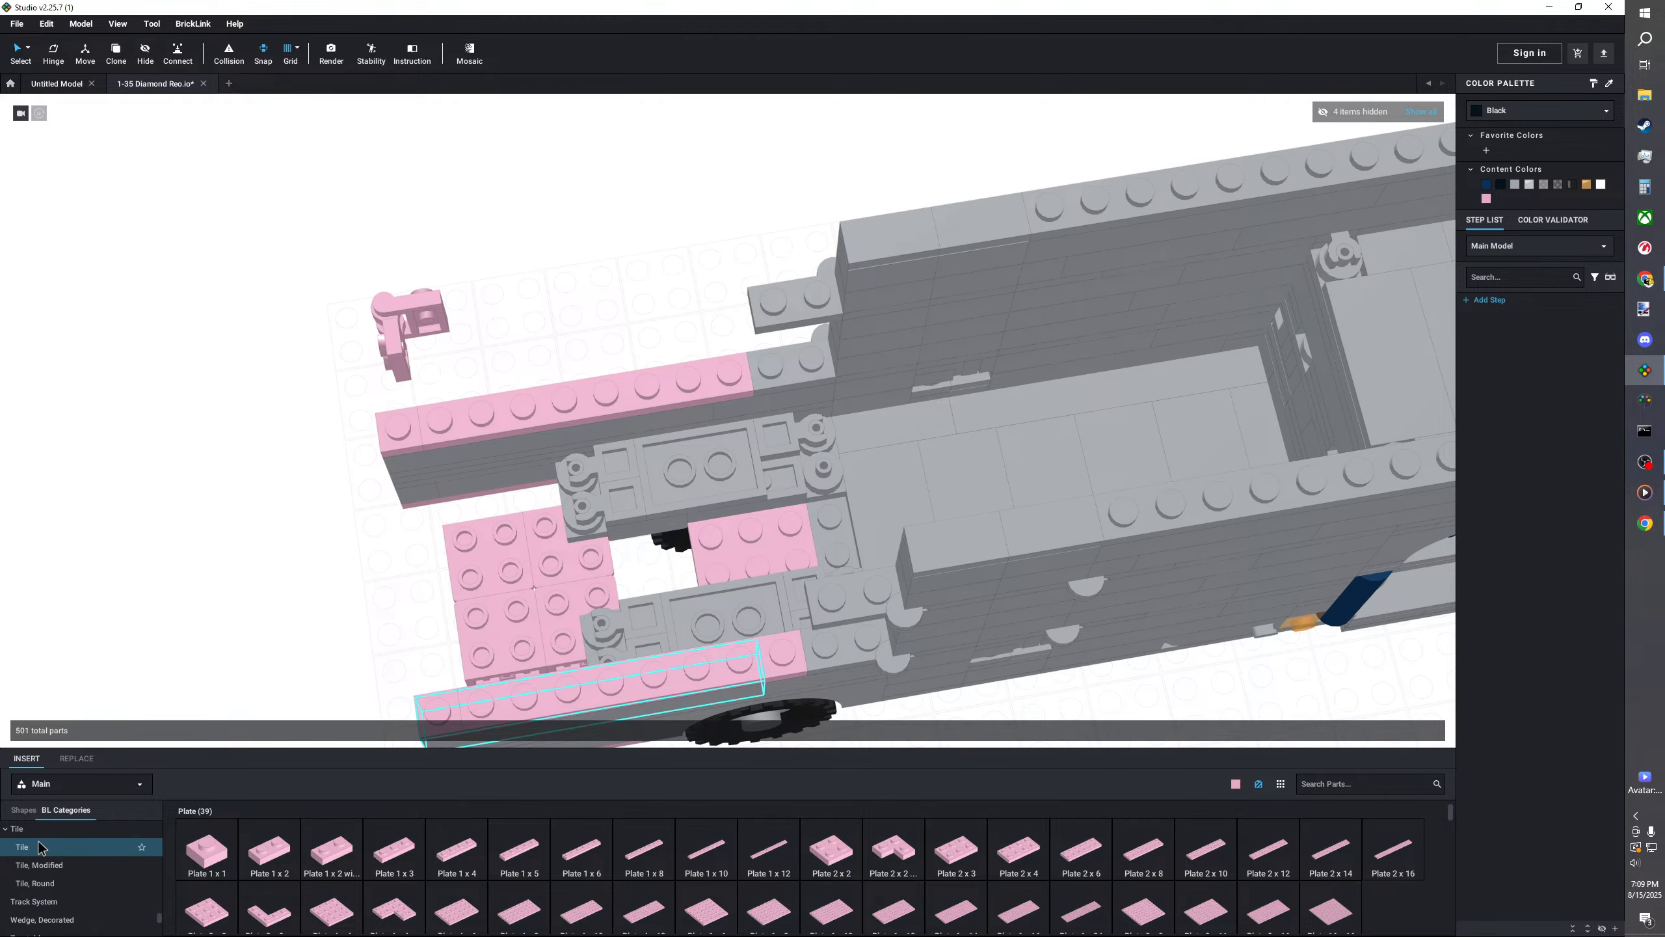
left_click(26, 847)
left_click_drag(640, 845, 678, 536)
left_click(678, 536)
key("Escape")
- Place two pink Plate, Modified 2 x 2 x 2/3 with 2 Studs on Side in a row under the rear floor, along the inside of the side wall
scroll(81, 876, "up", 9)
left_click(25, 896)
right_click_drag(722, 558, 721, 387)
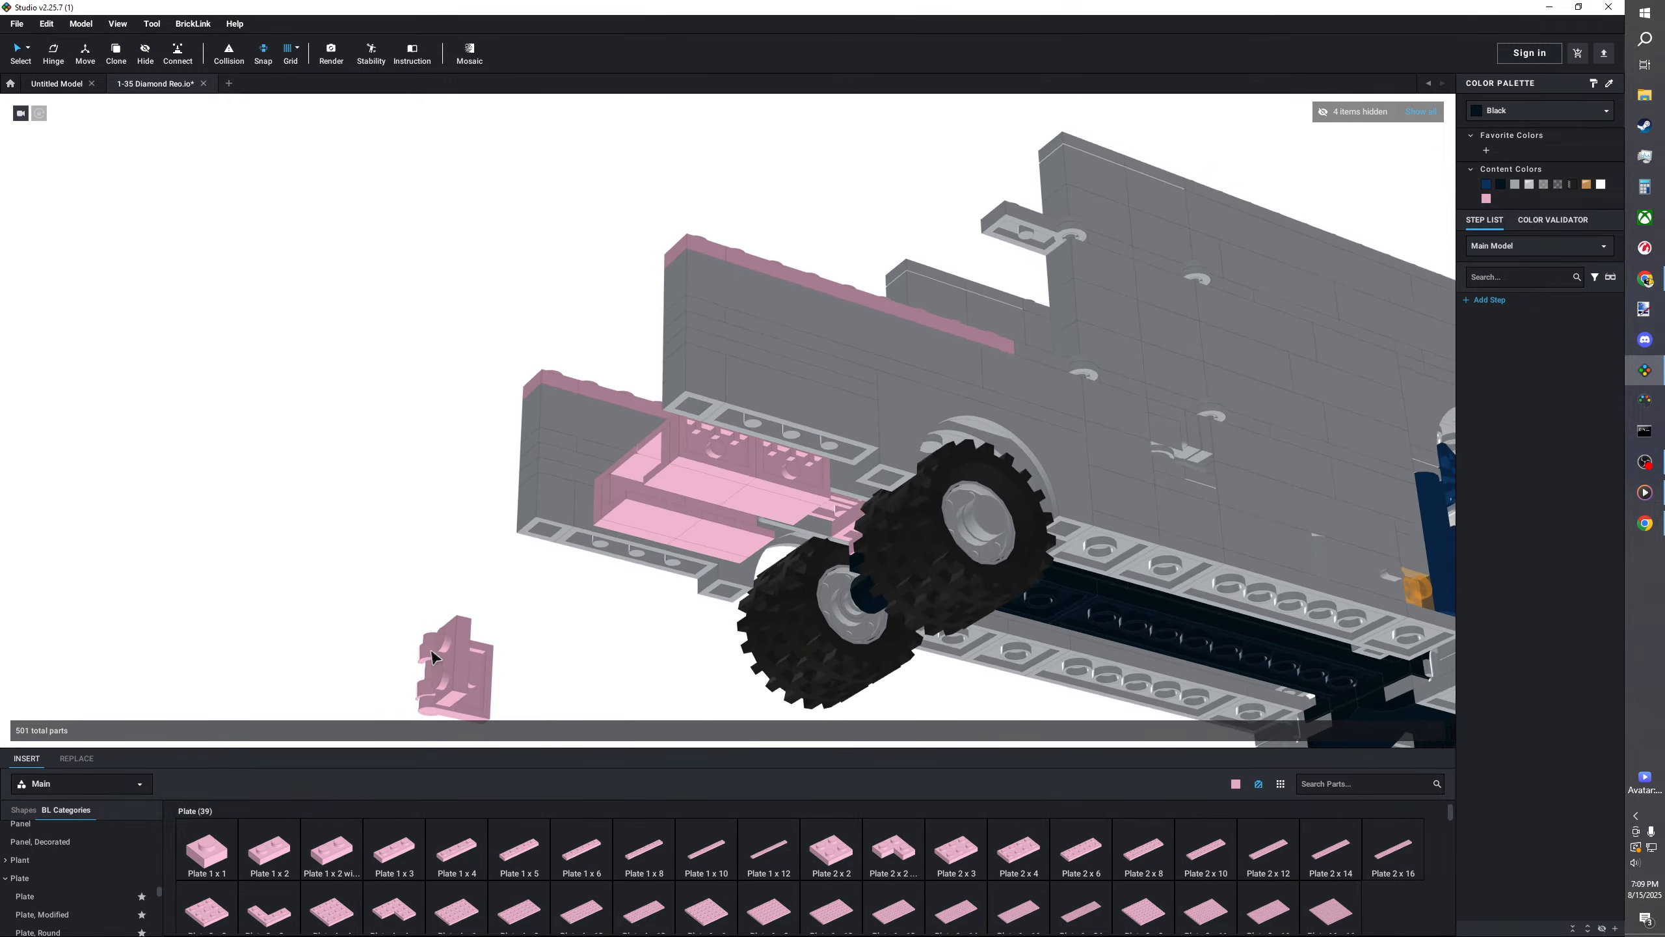
left_click(81, 914)
scroll(1191, 853, "down", 5)
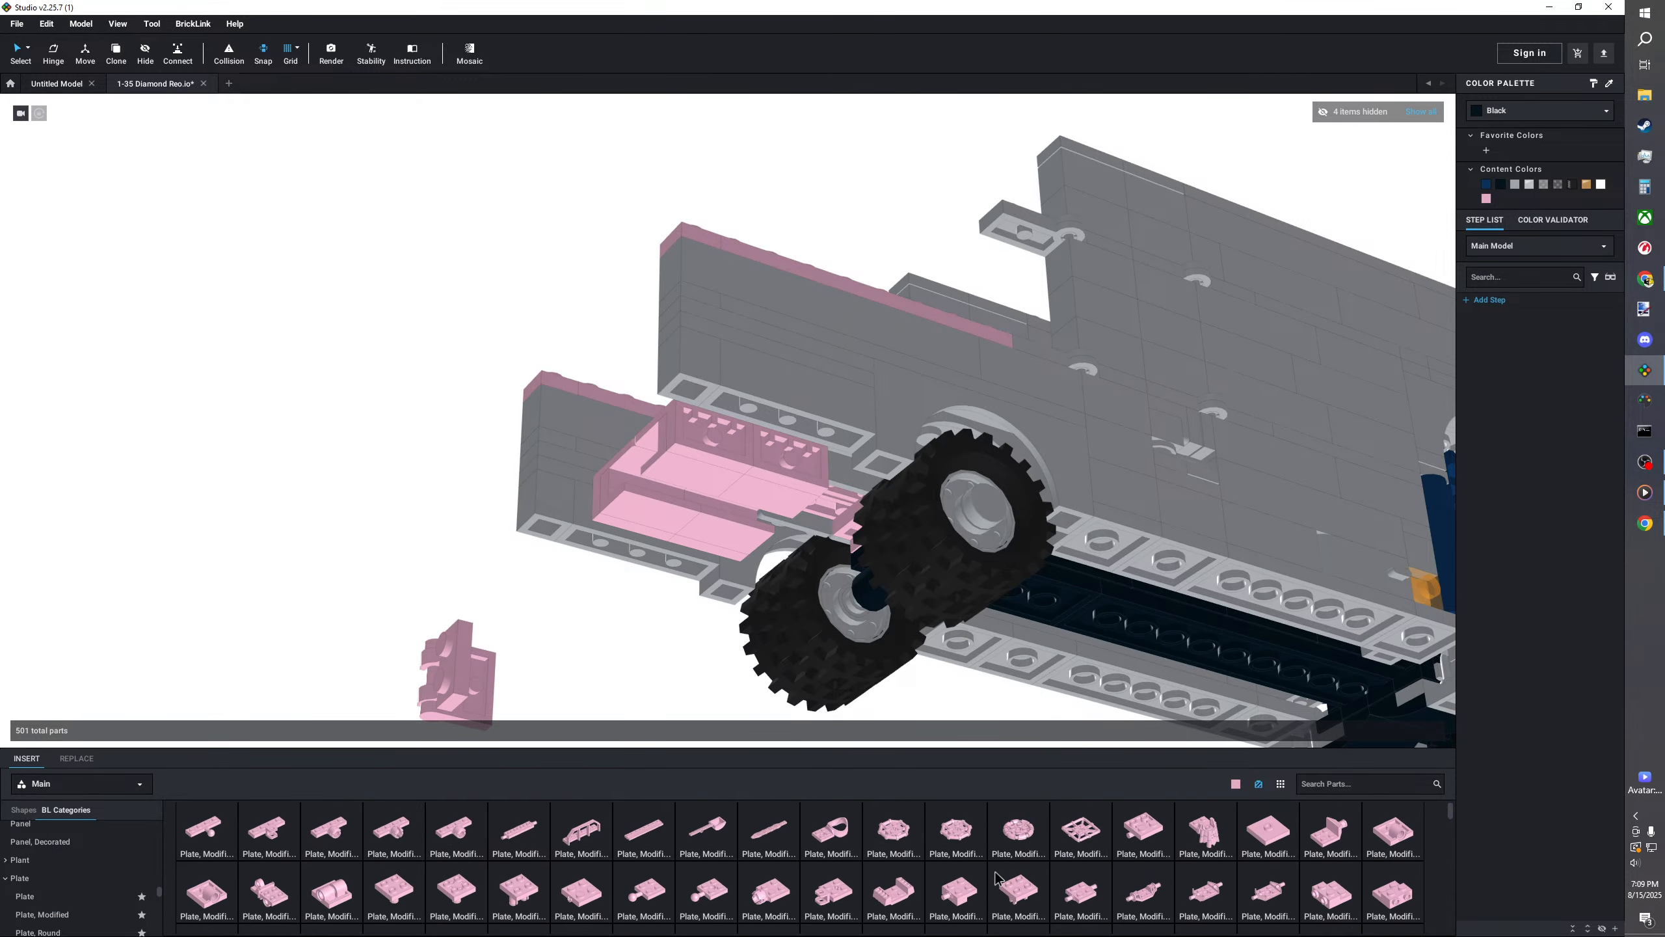
left_click(1330, 855)
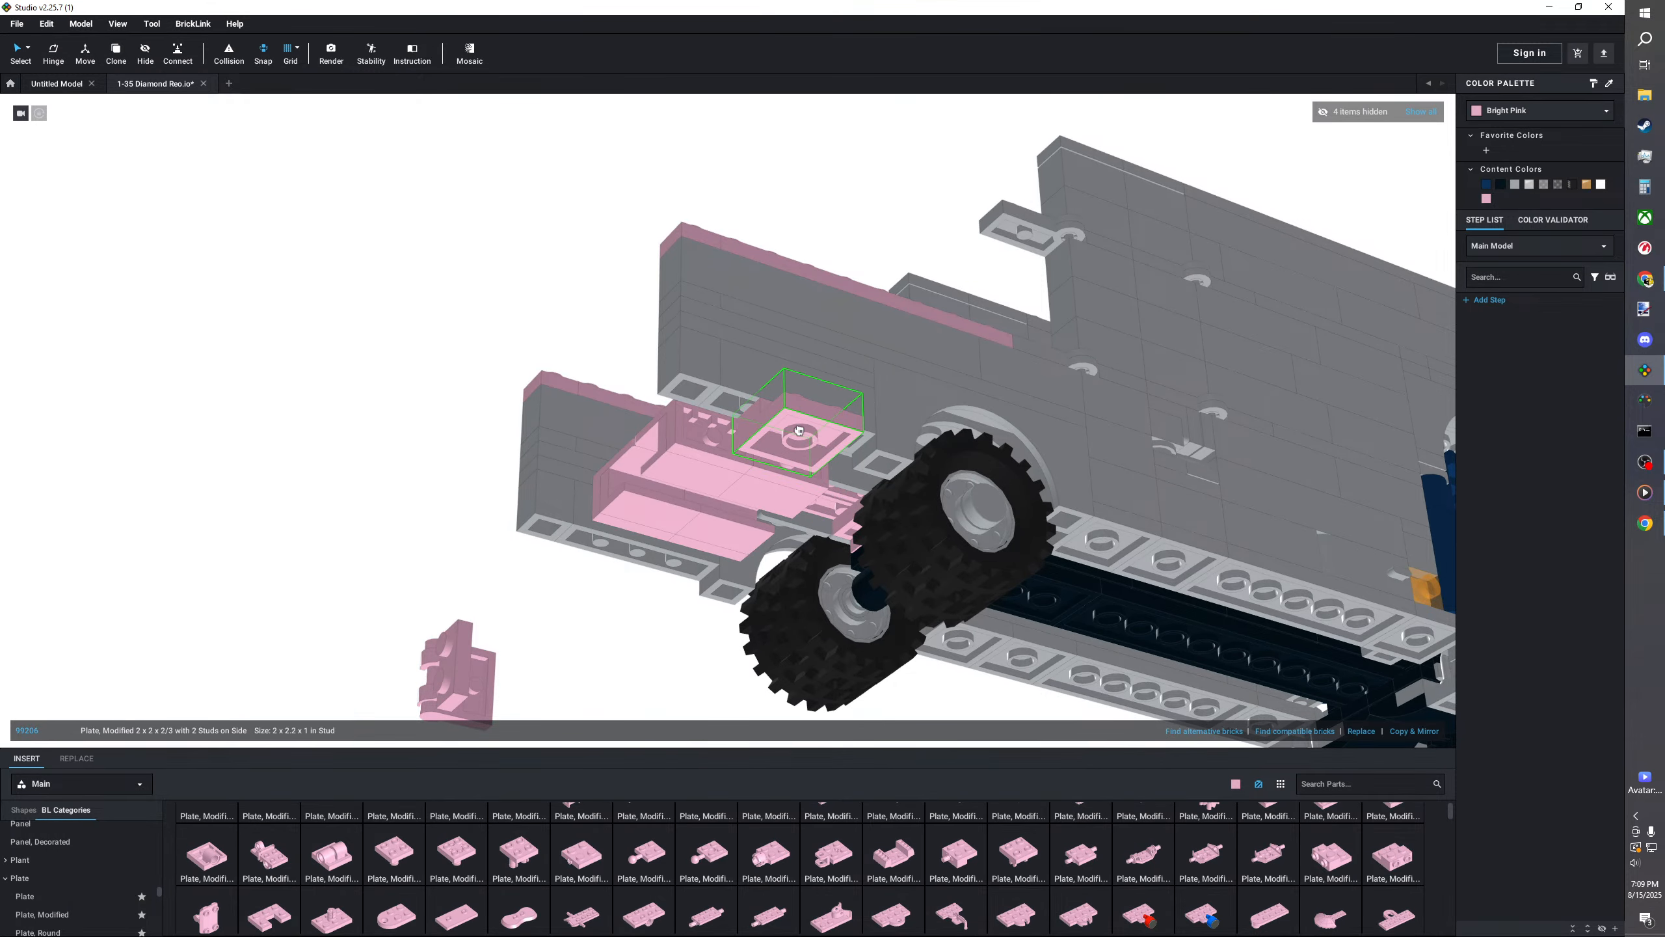
left_click(816, 450)
right_click_drag(815, 450, 915, 446)
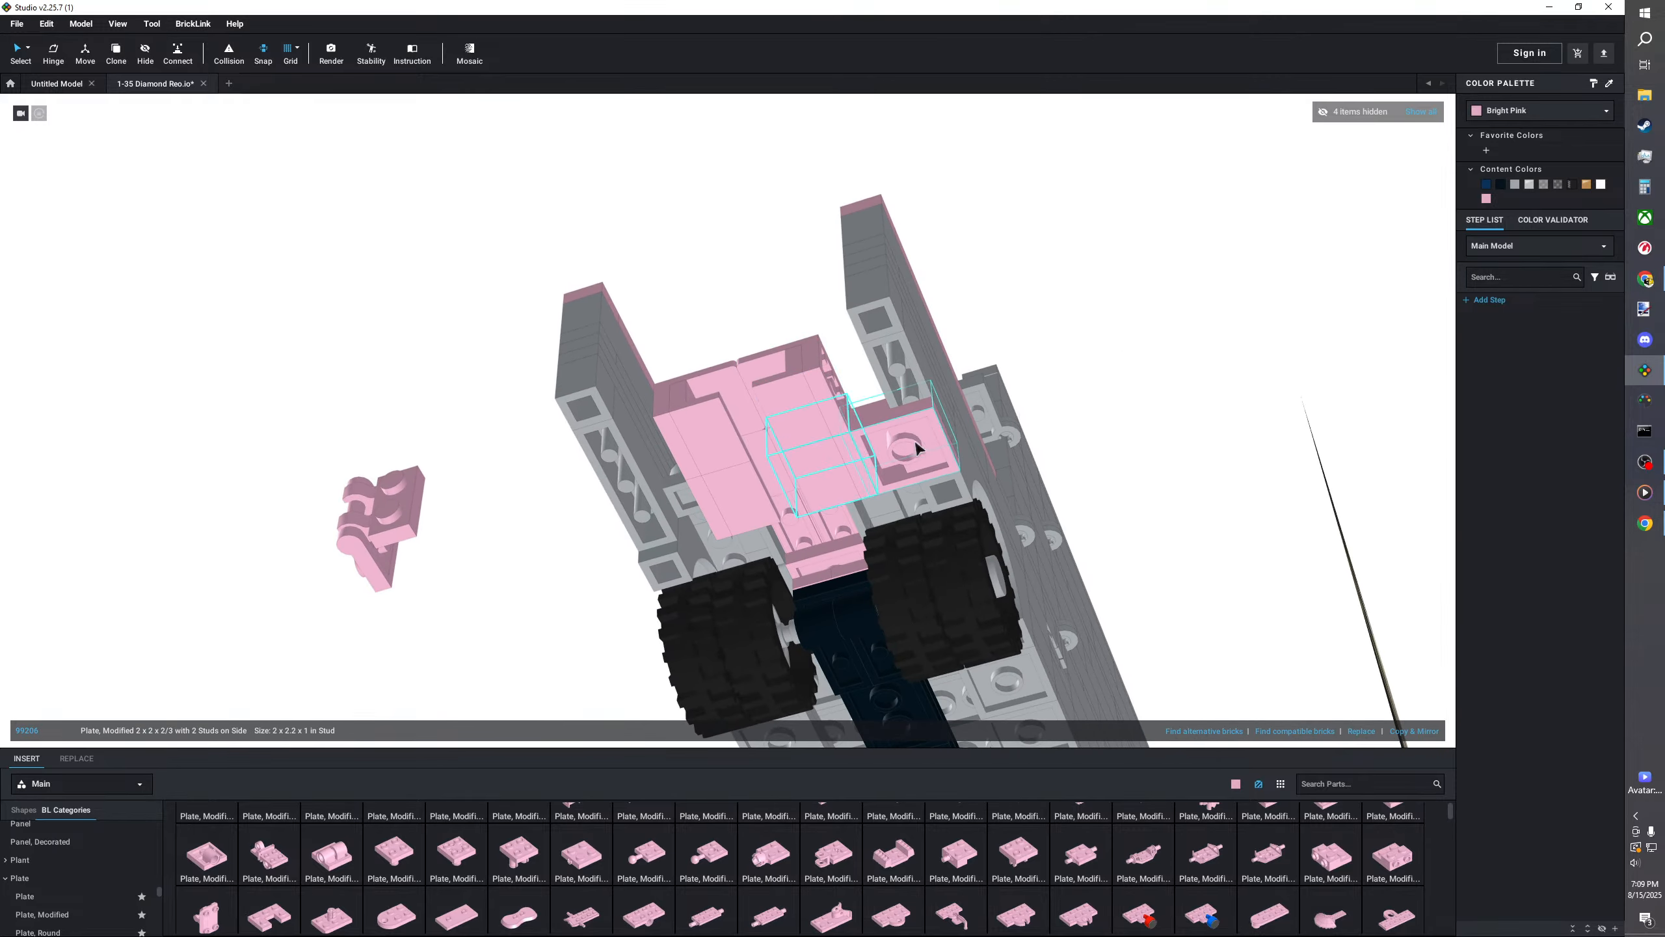
key("Escape")
right_click_drag(1082, 391, 997, 391)
left_click(727, 350)
right_click_drag(726, 351, 849, 349)
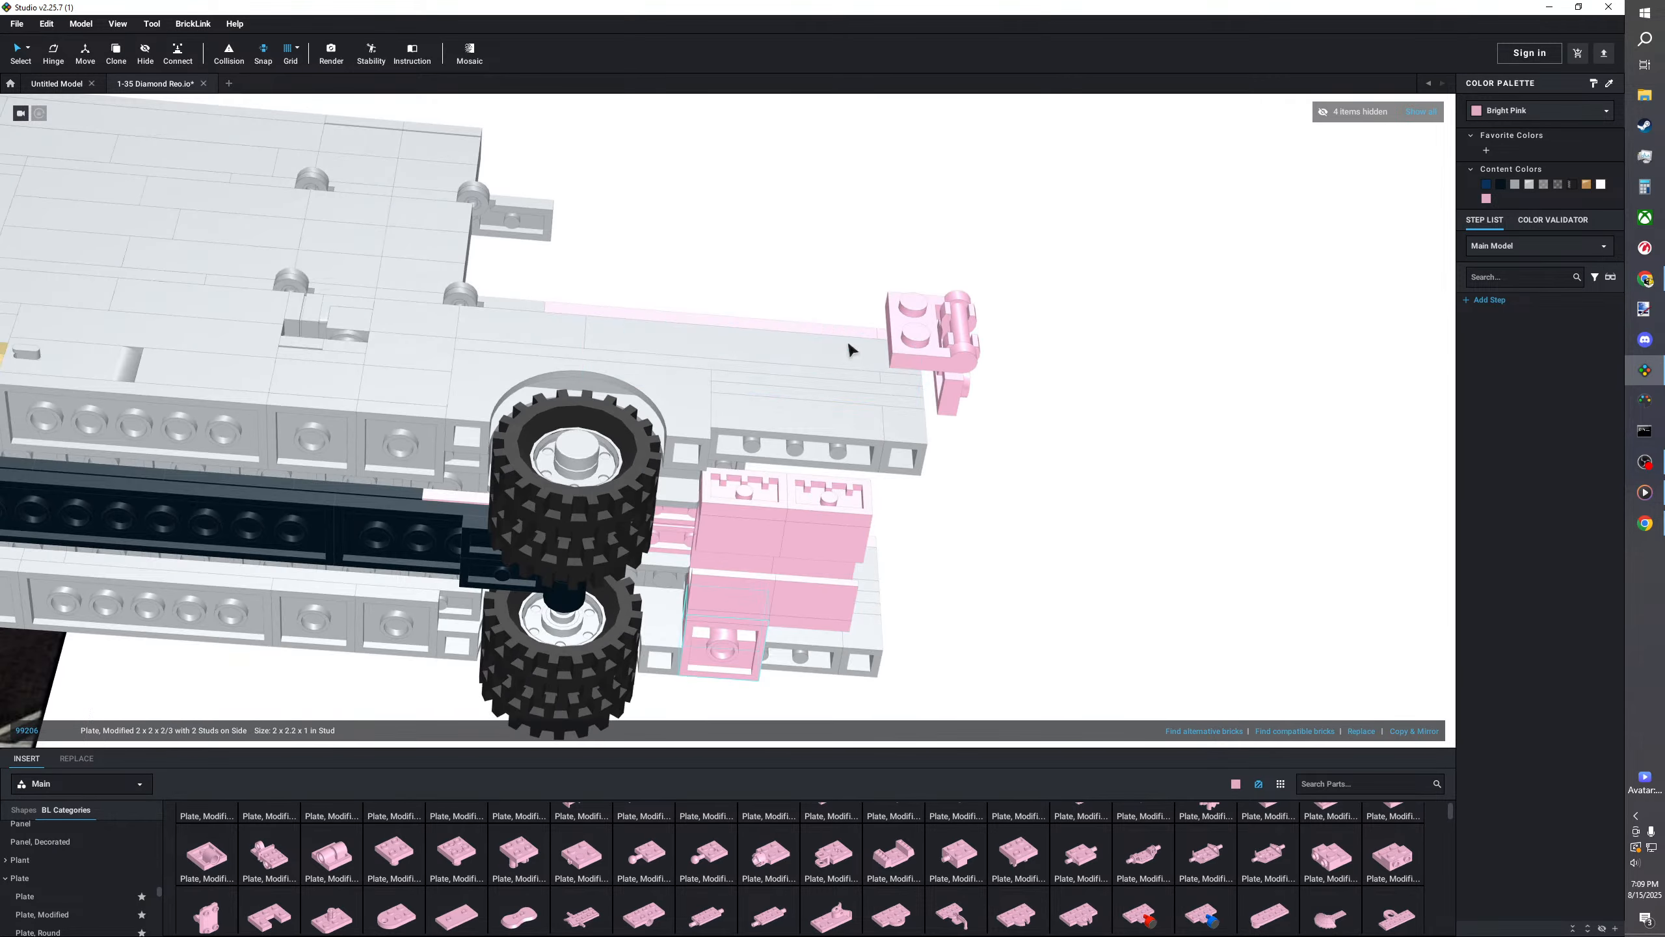
left_click(1060, 632)
right_click_drag(1059, 632, 929, 662)
scroll(952, 655, "up", 3)
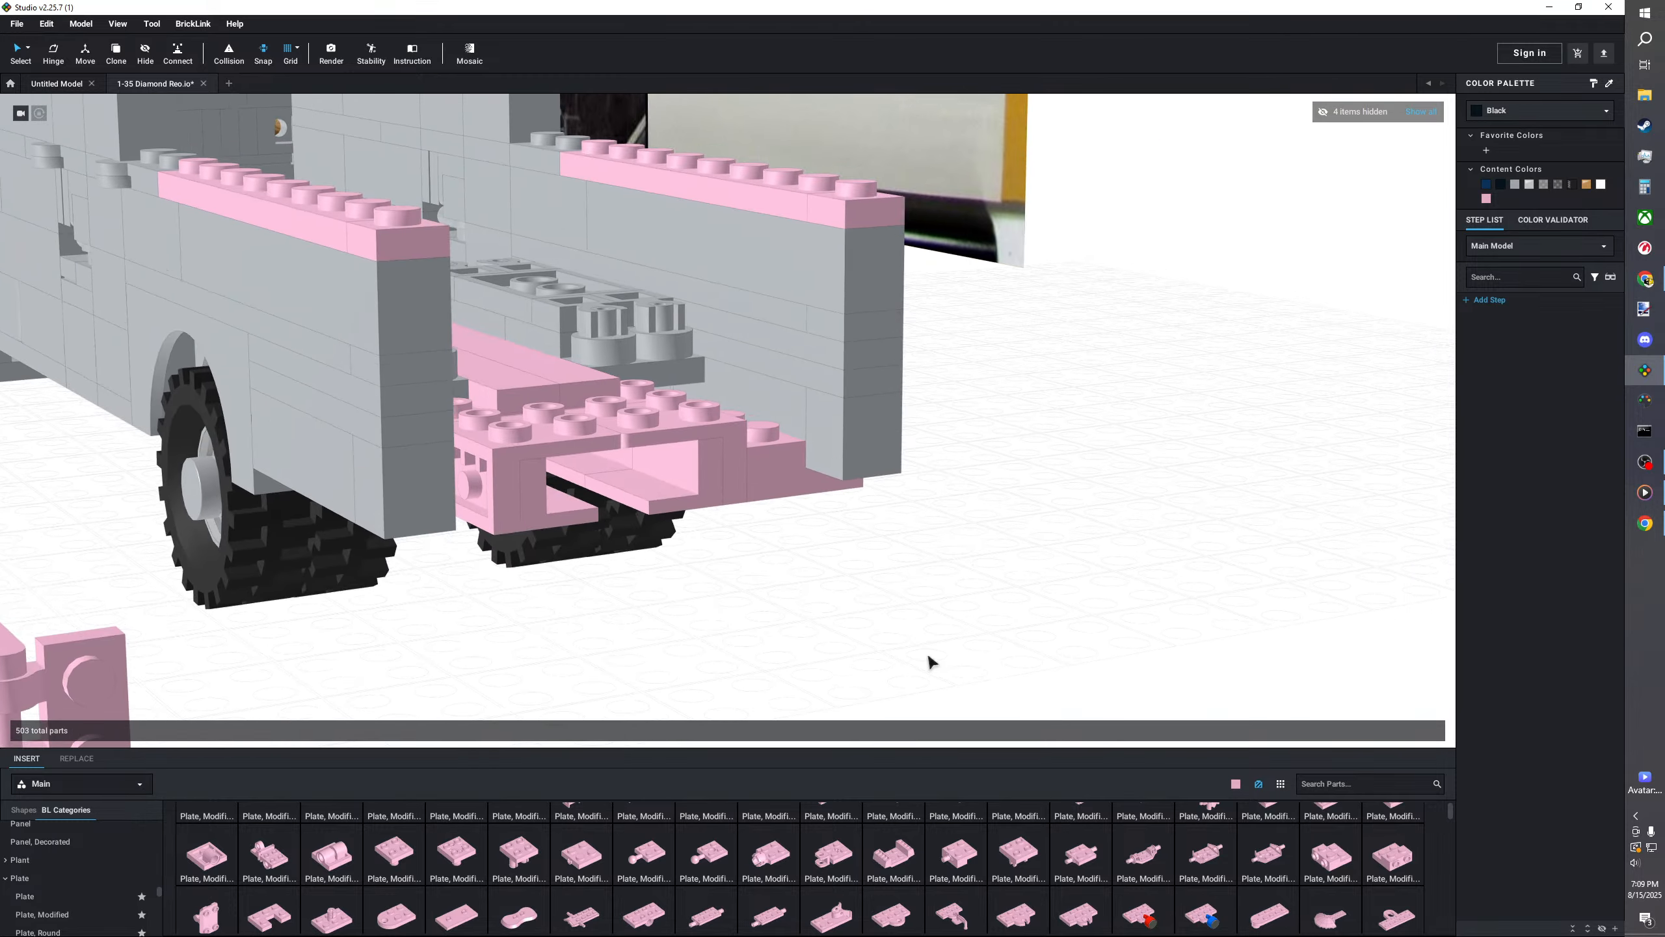
- Delete the gray part at the lower rear corner of the side wall beside the new pink modified plates
scroll(911, 666, "up", 2)
left_click(839, 487)
key("Delete")
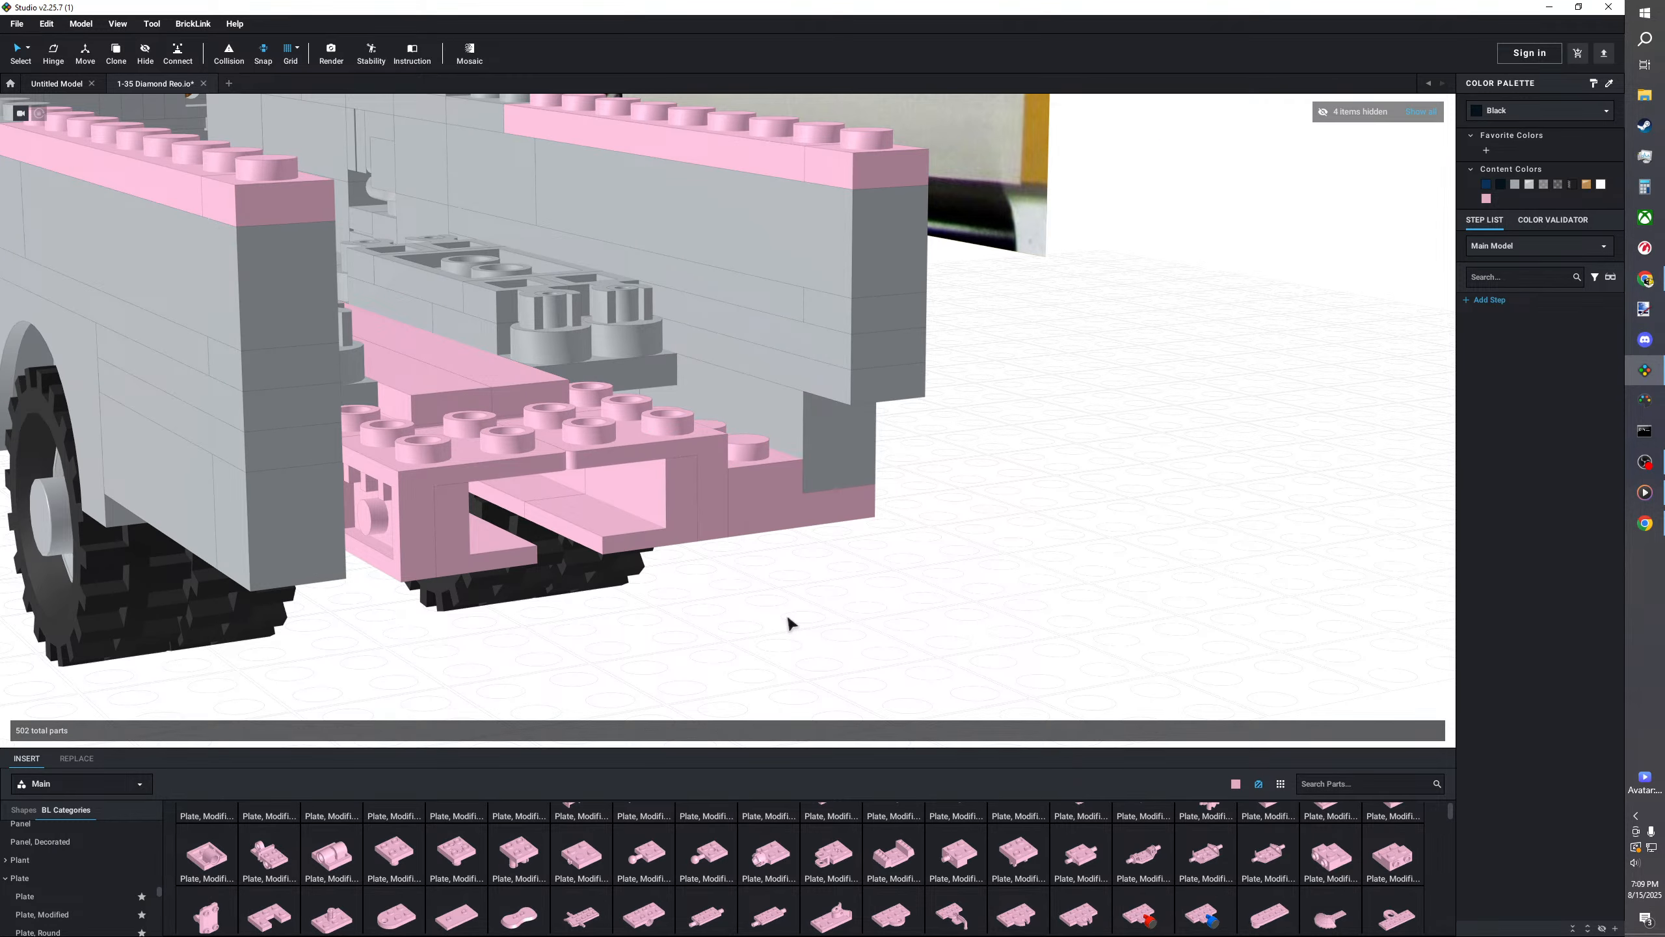
- Add a pink Bracket 1 x 1 - 1 x 2 Inverted, rotate it and set it down beside the notched wall end
mouse_move(787, 610)
right_mouse_down()
mouse_move(745, 608)
mouse_move(807, 597)
right_mouse_up()
scroll(72, 872, "up", 10)
left_click(23, 863)
left_click(393, 849)
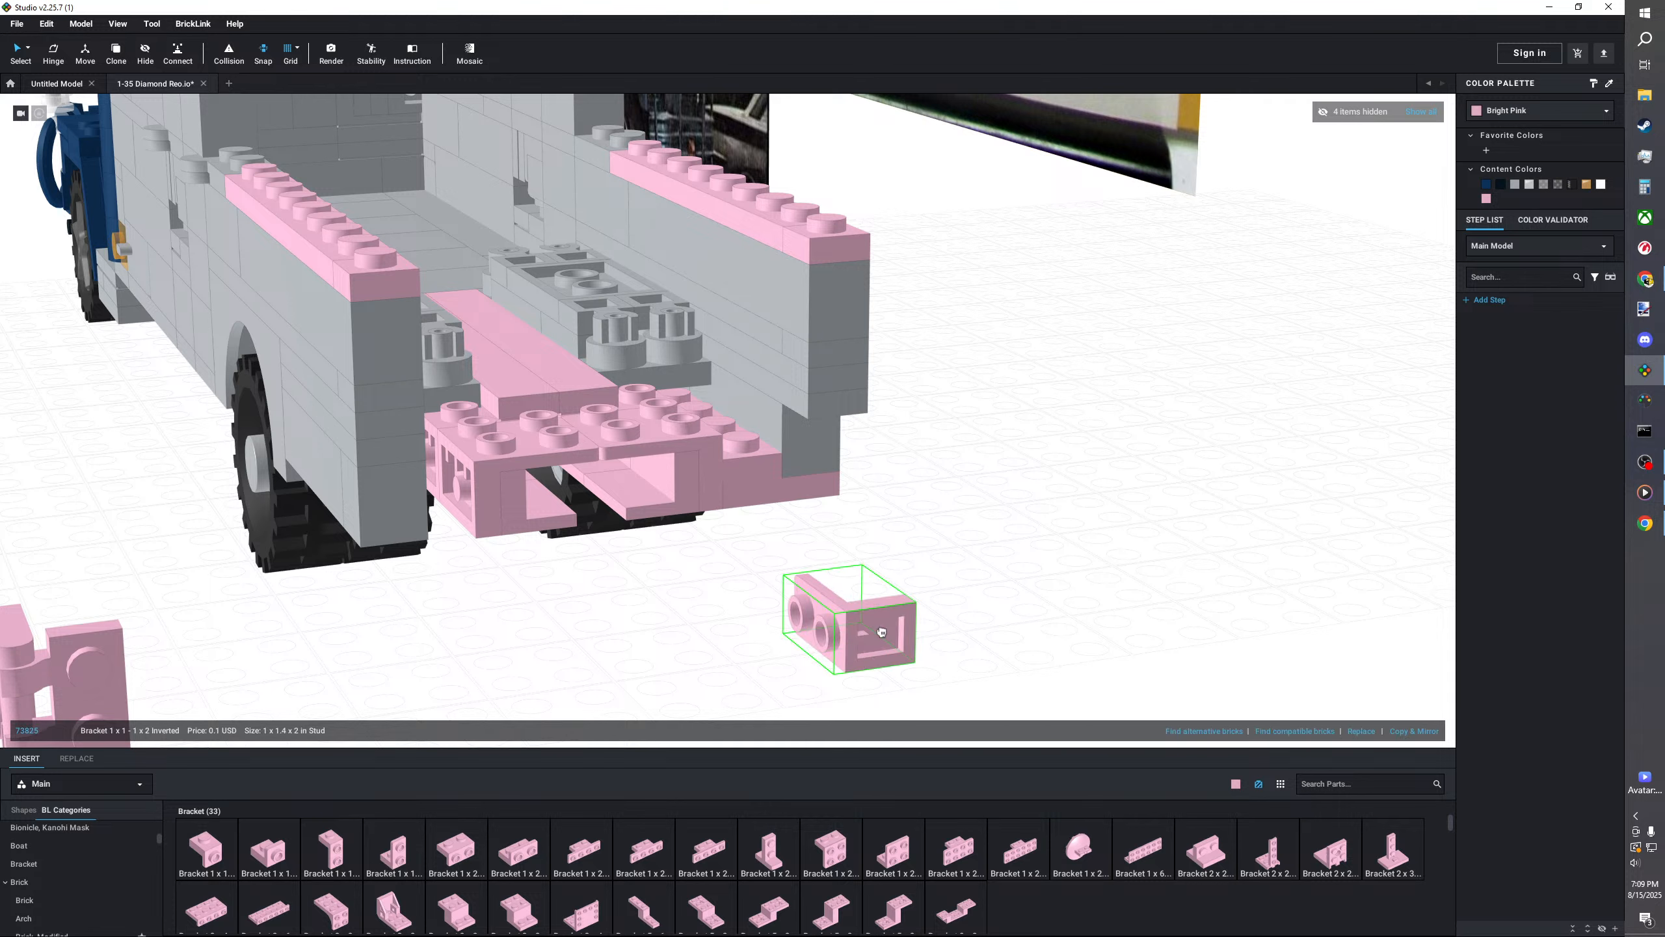
key("Right")
key("Right")
key("Right")
left_click(816, 449)
left_click_drag(842, 446, 896, 613)
left_click(895, 613)
- Place a pink Plate 1 x 1 in the notch of the side wall and fit the inverted bracket beneath it
scroll(60, 886, "up", 5)
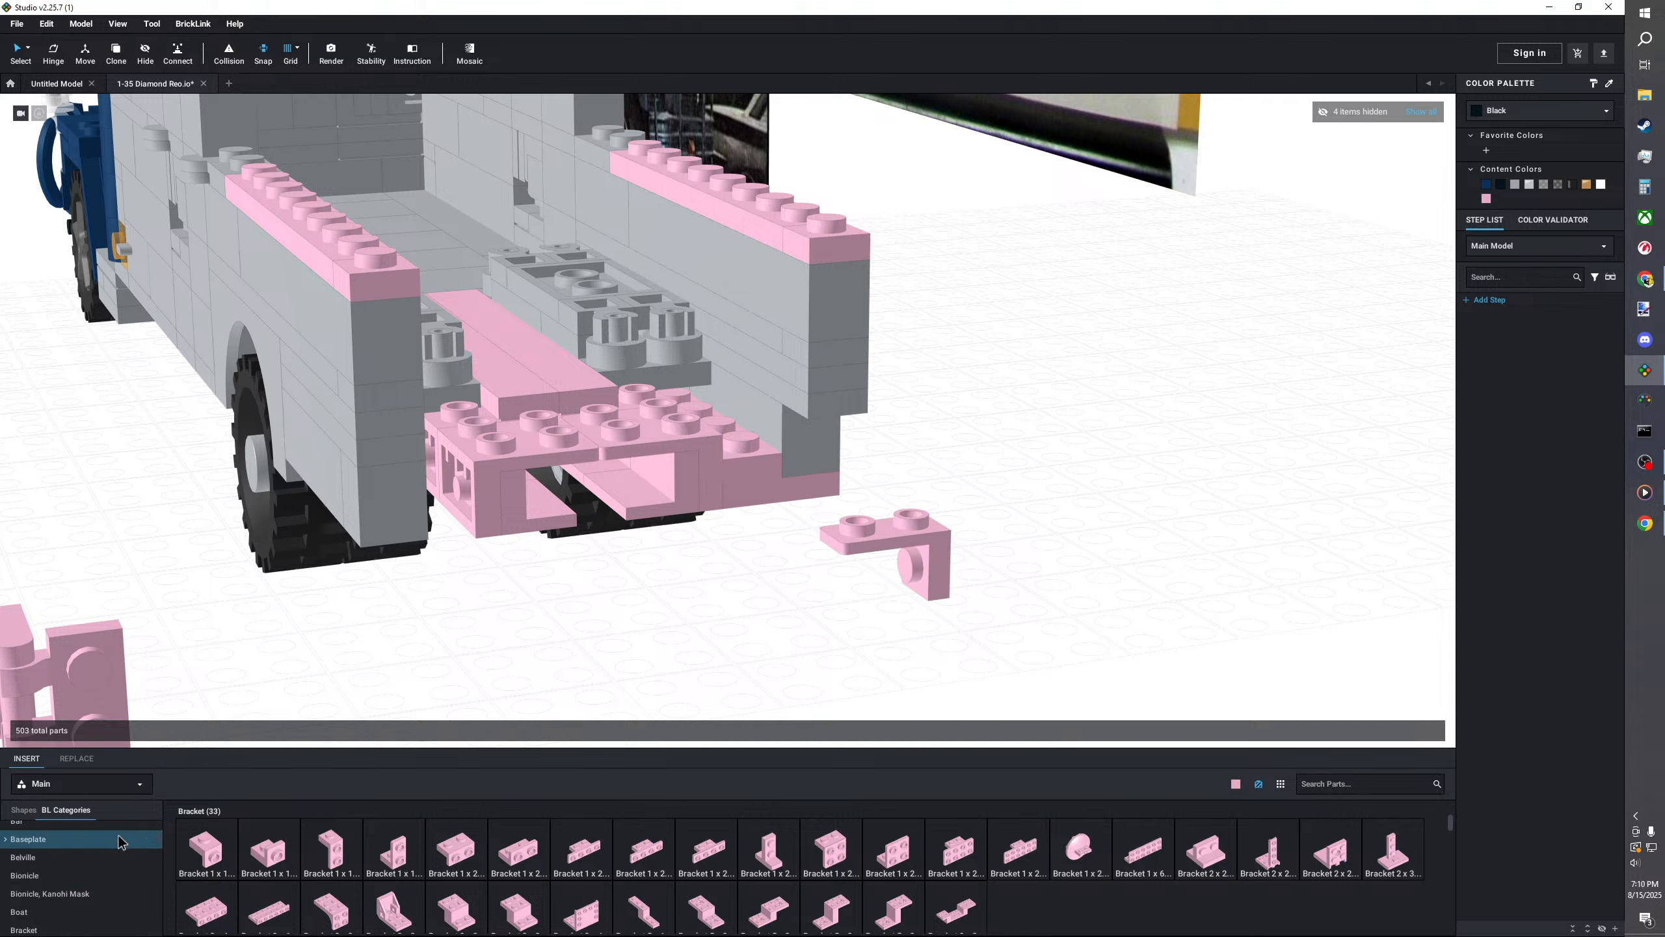
scroll(59, 887, "up", 1)
left_click(49, 867)
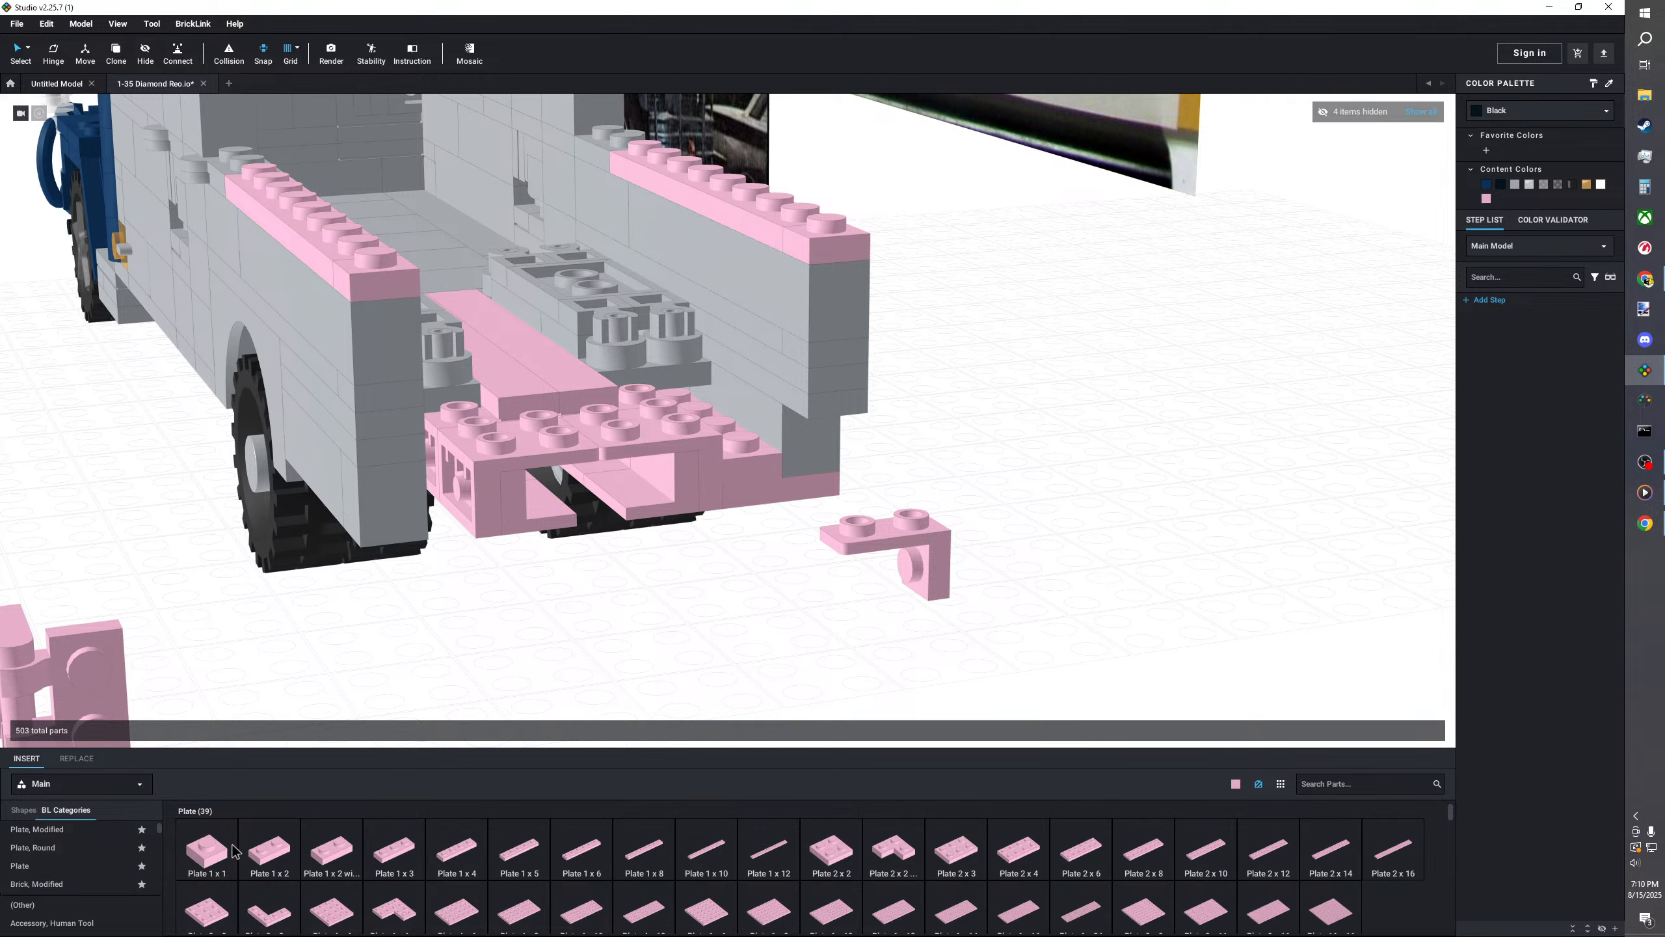
left_click(207, 853)
left_click(822, 435)
left_click_drag(822, 435, 833, 420)
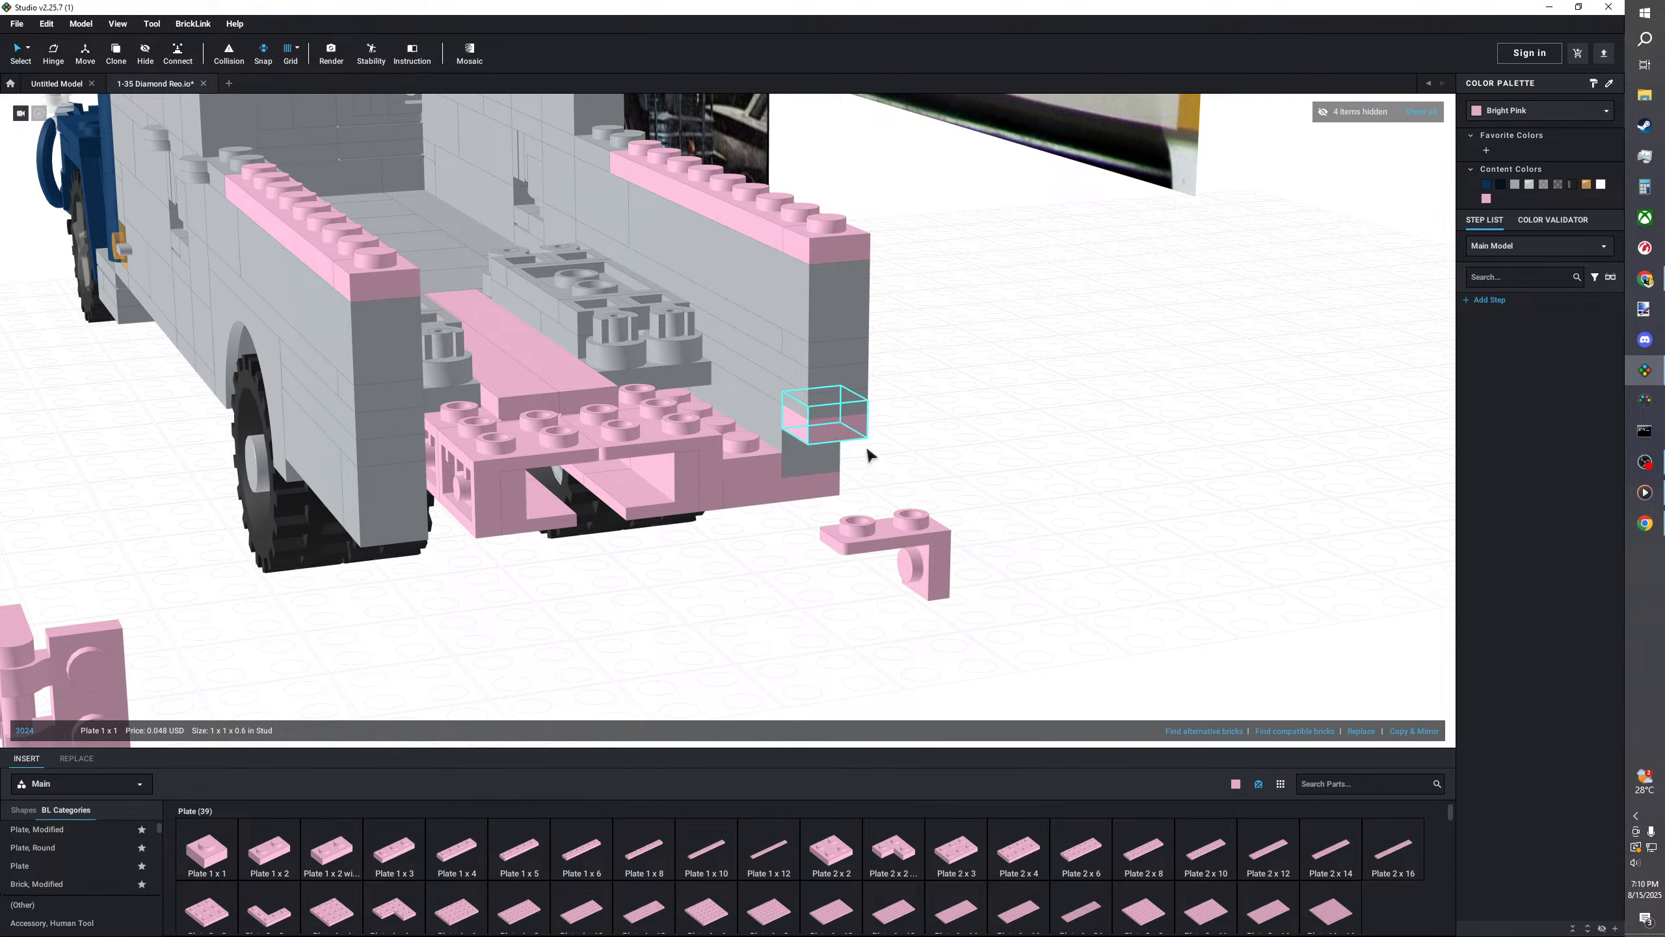
left_click_drag(902, 532, 817, 445)
- Attach a pink Tile, Modified 1 x 1 with Open O Clip to the side stud of the inverted bracket
right_click_drag(792, 510, 757, 617)
middle_click_drag(754, 611, 765, 604)
scroll(56, 865, "down", 10)
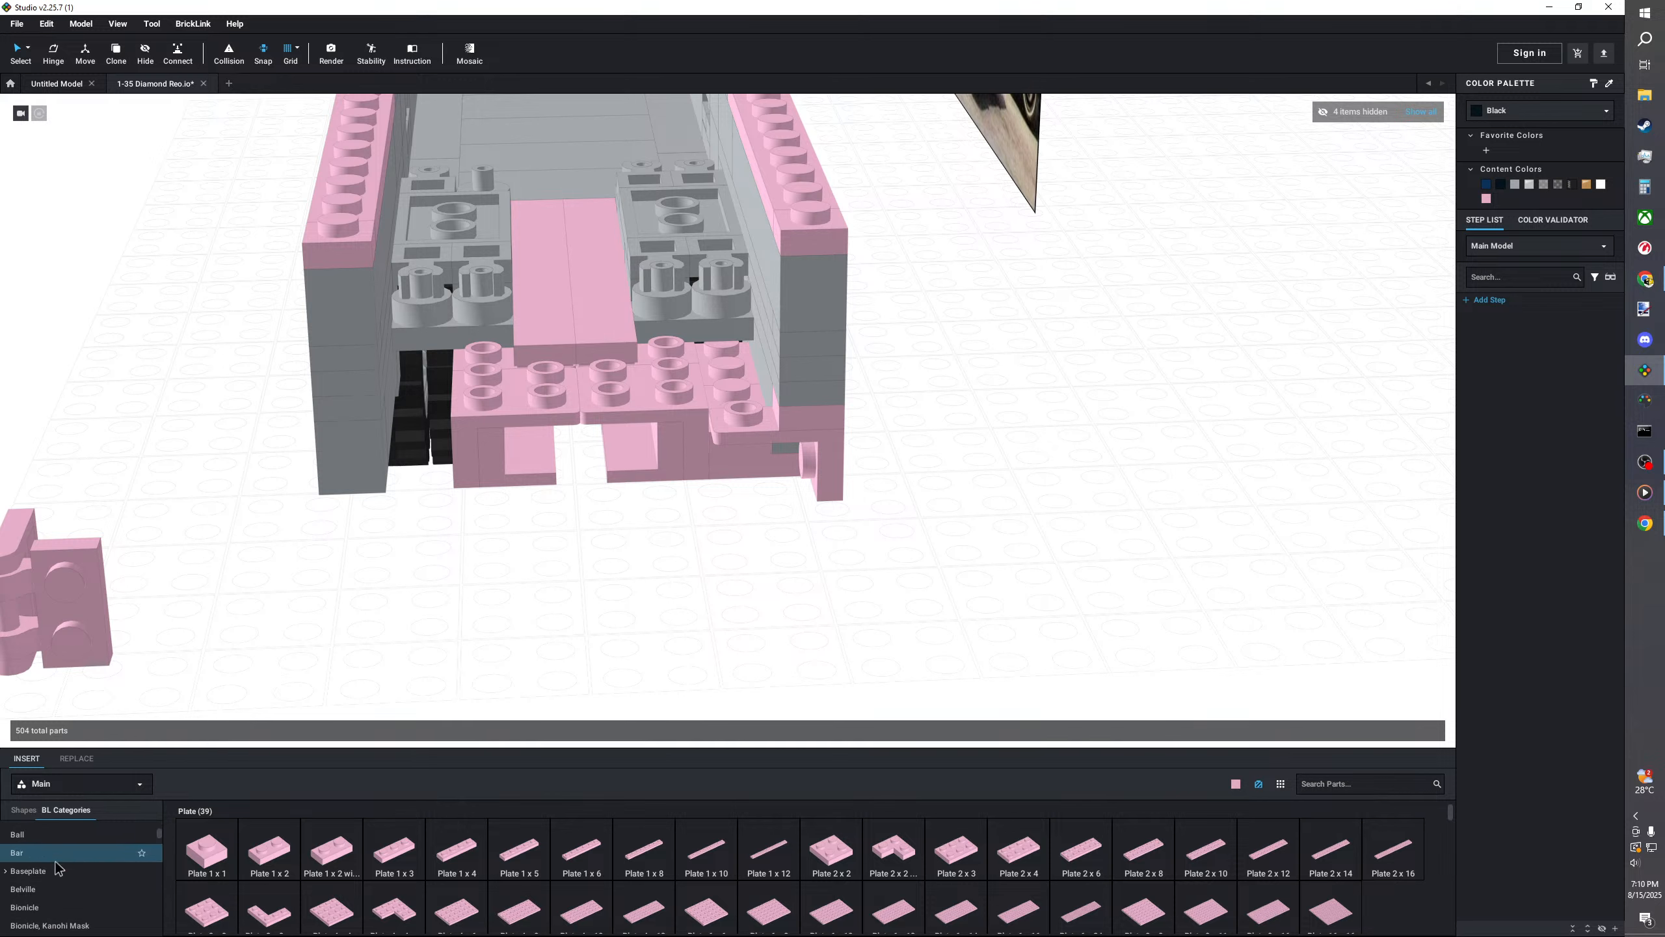
scroll(65, 860, "down", 10)
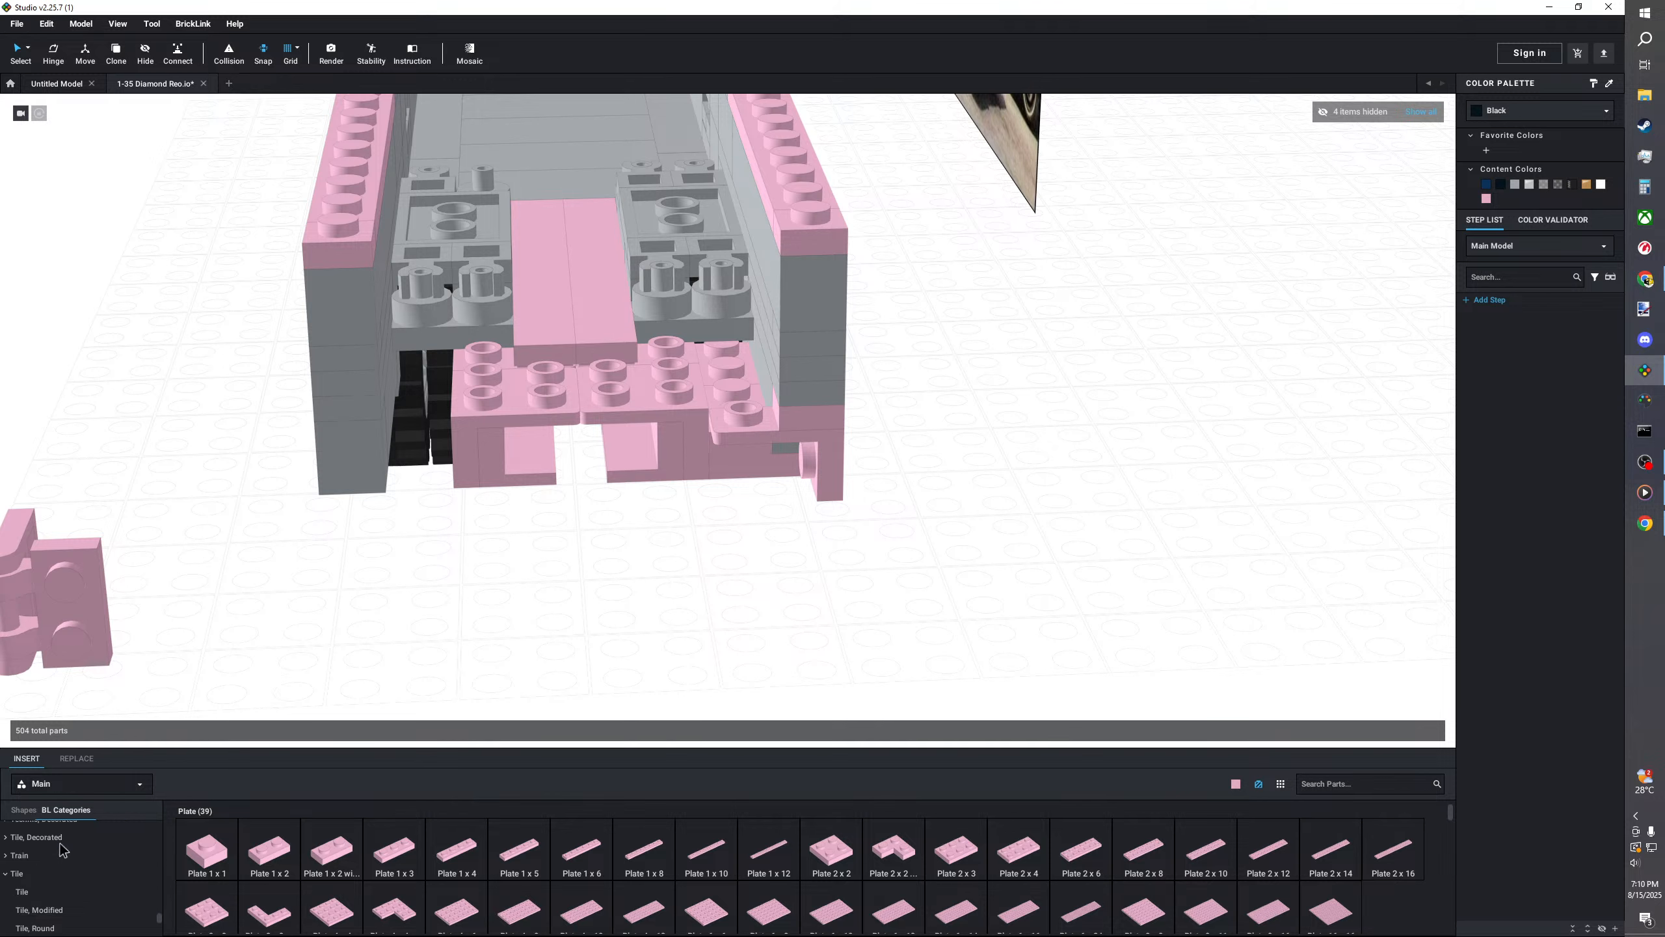
scroll(46, 887, "up", 1)
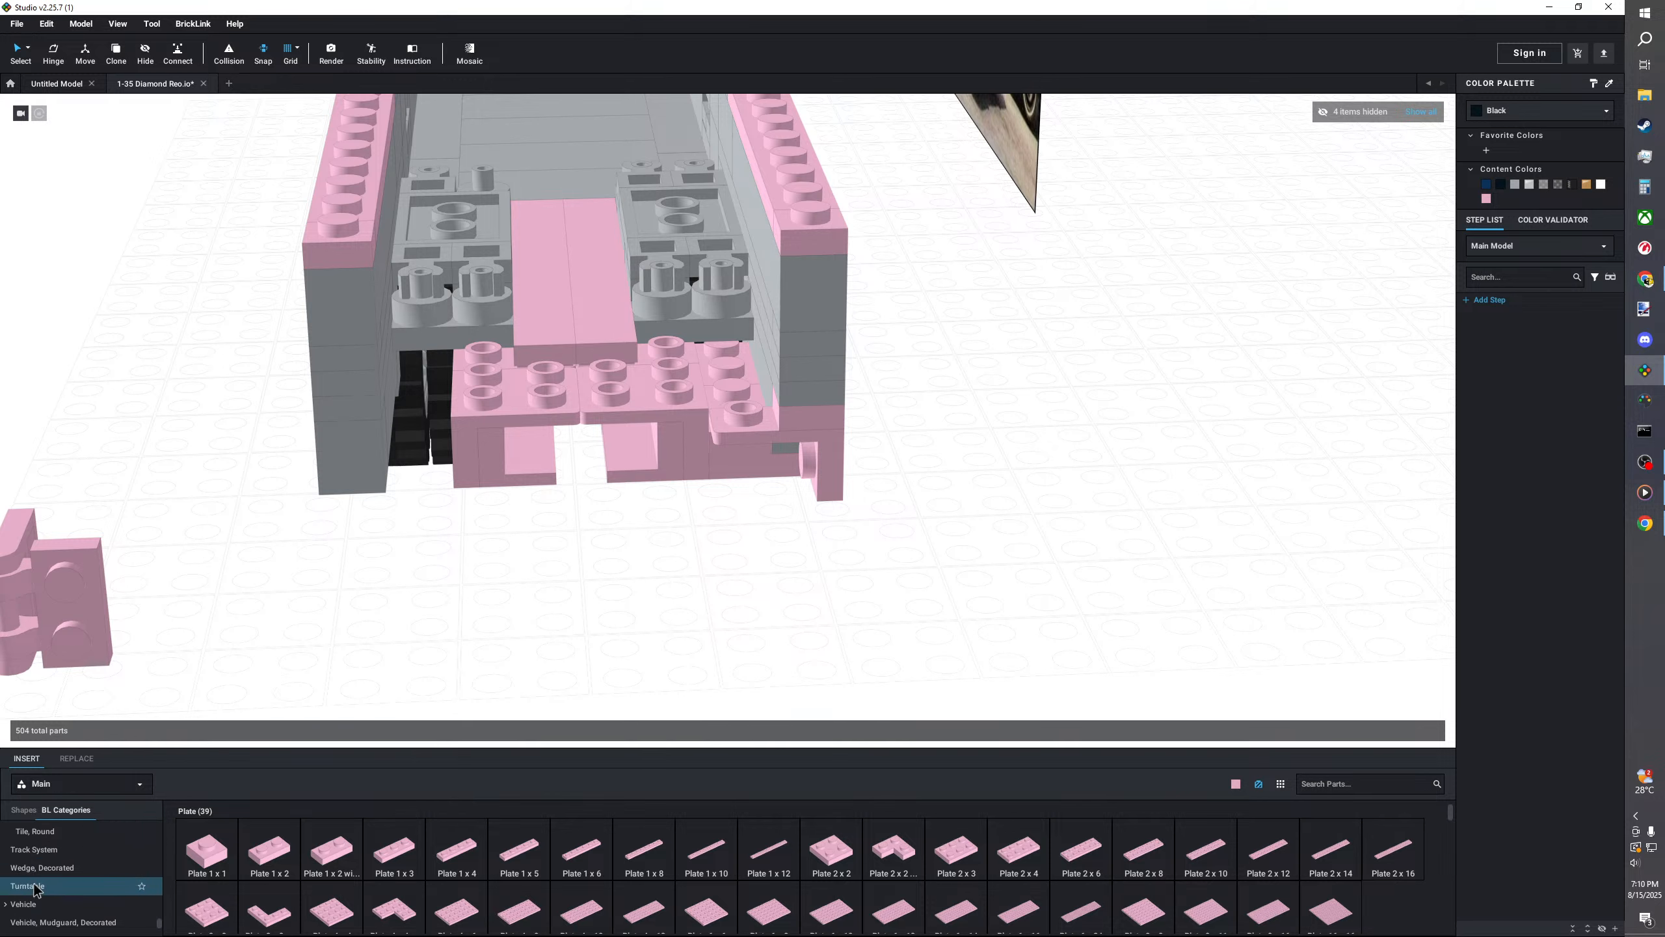
left_click(53, 887)
left_click(316, 849)
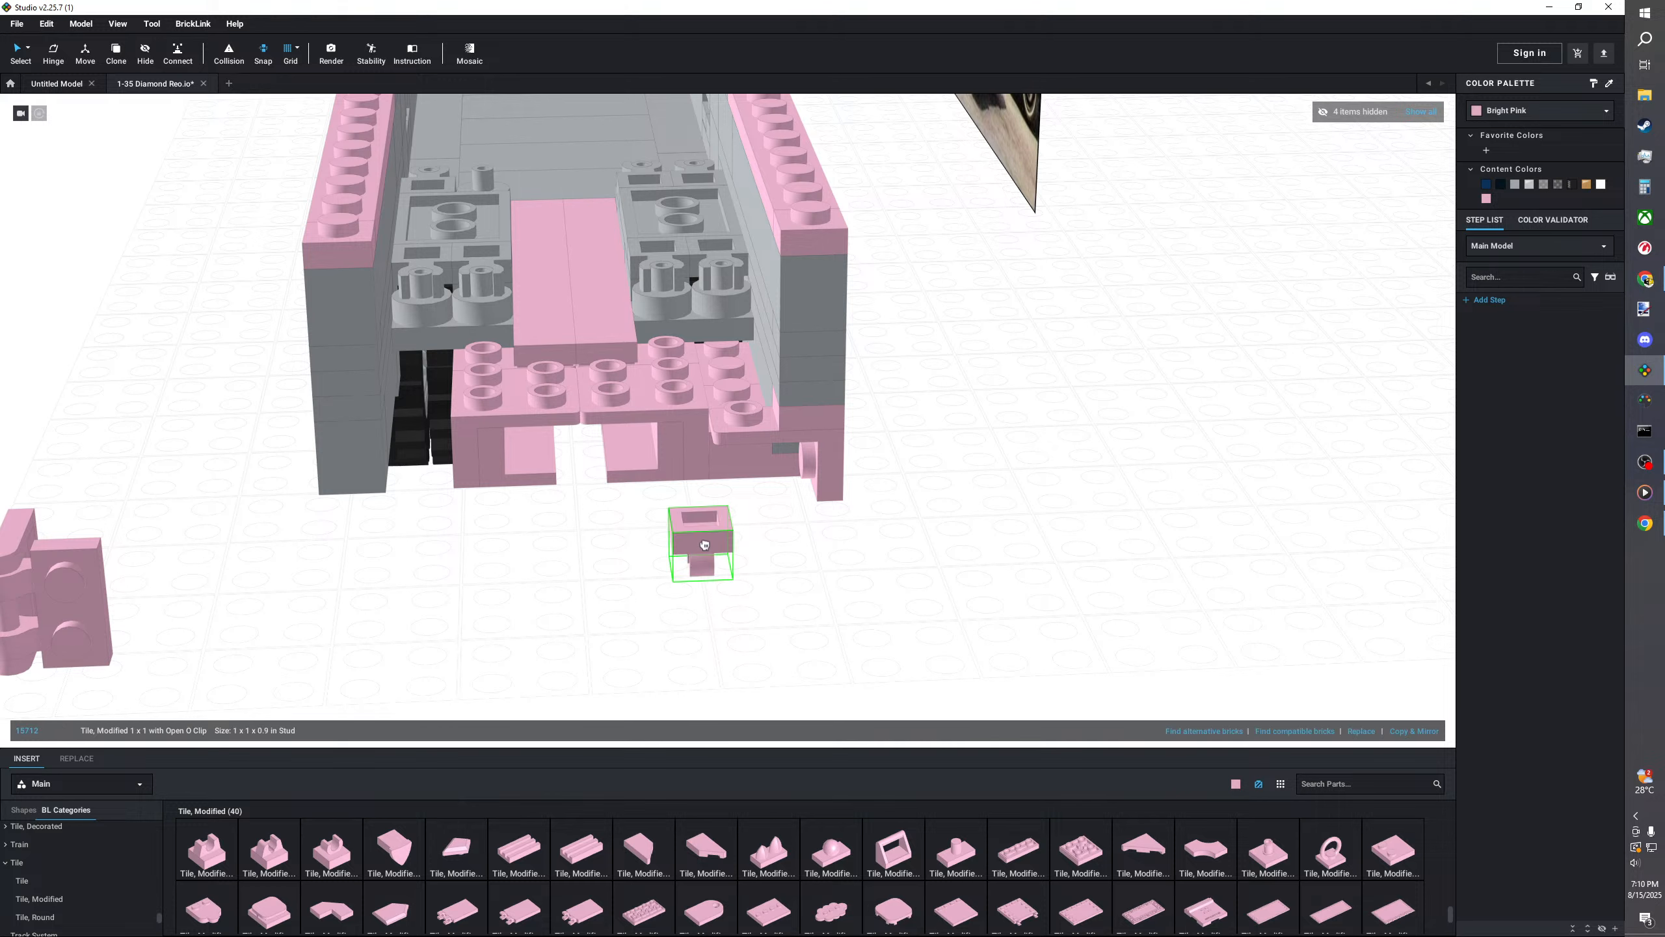
left_click(772, 461)
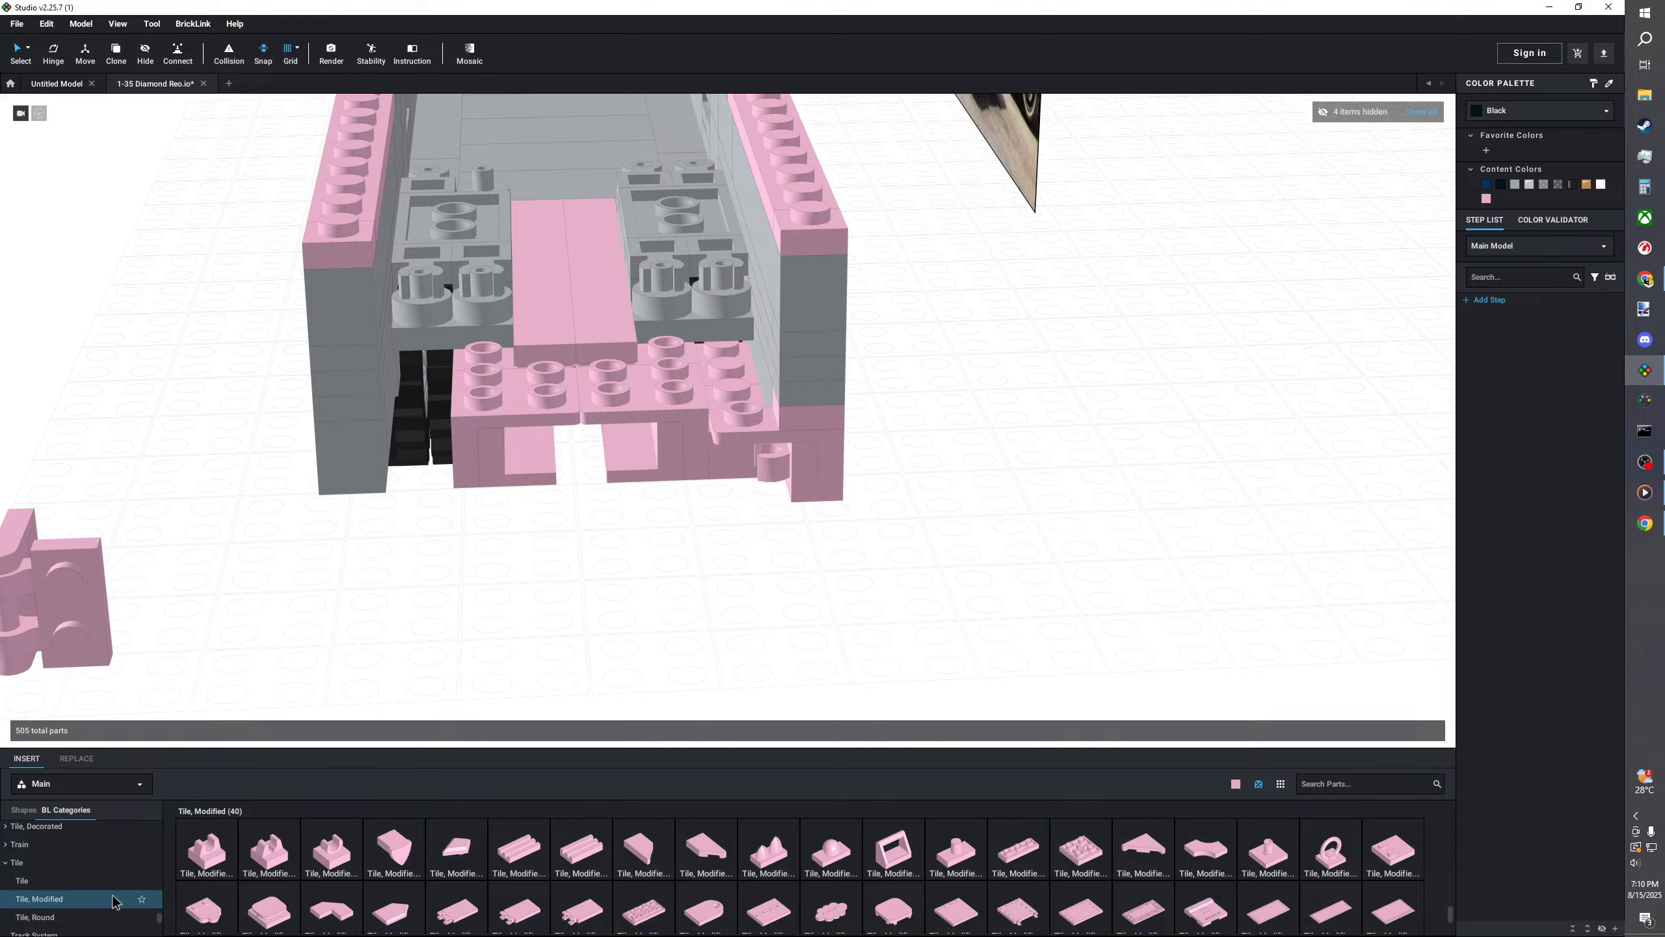
- Place a pink Plate, Modified 1 x 2 with Bar Handle on End upright in the open O clip at the rear
left_click(157, 917)
left_click_drag(158, 918, 130, 793)
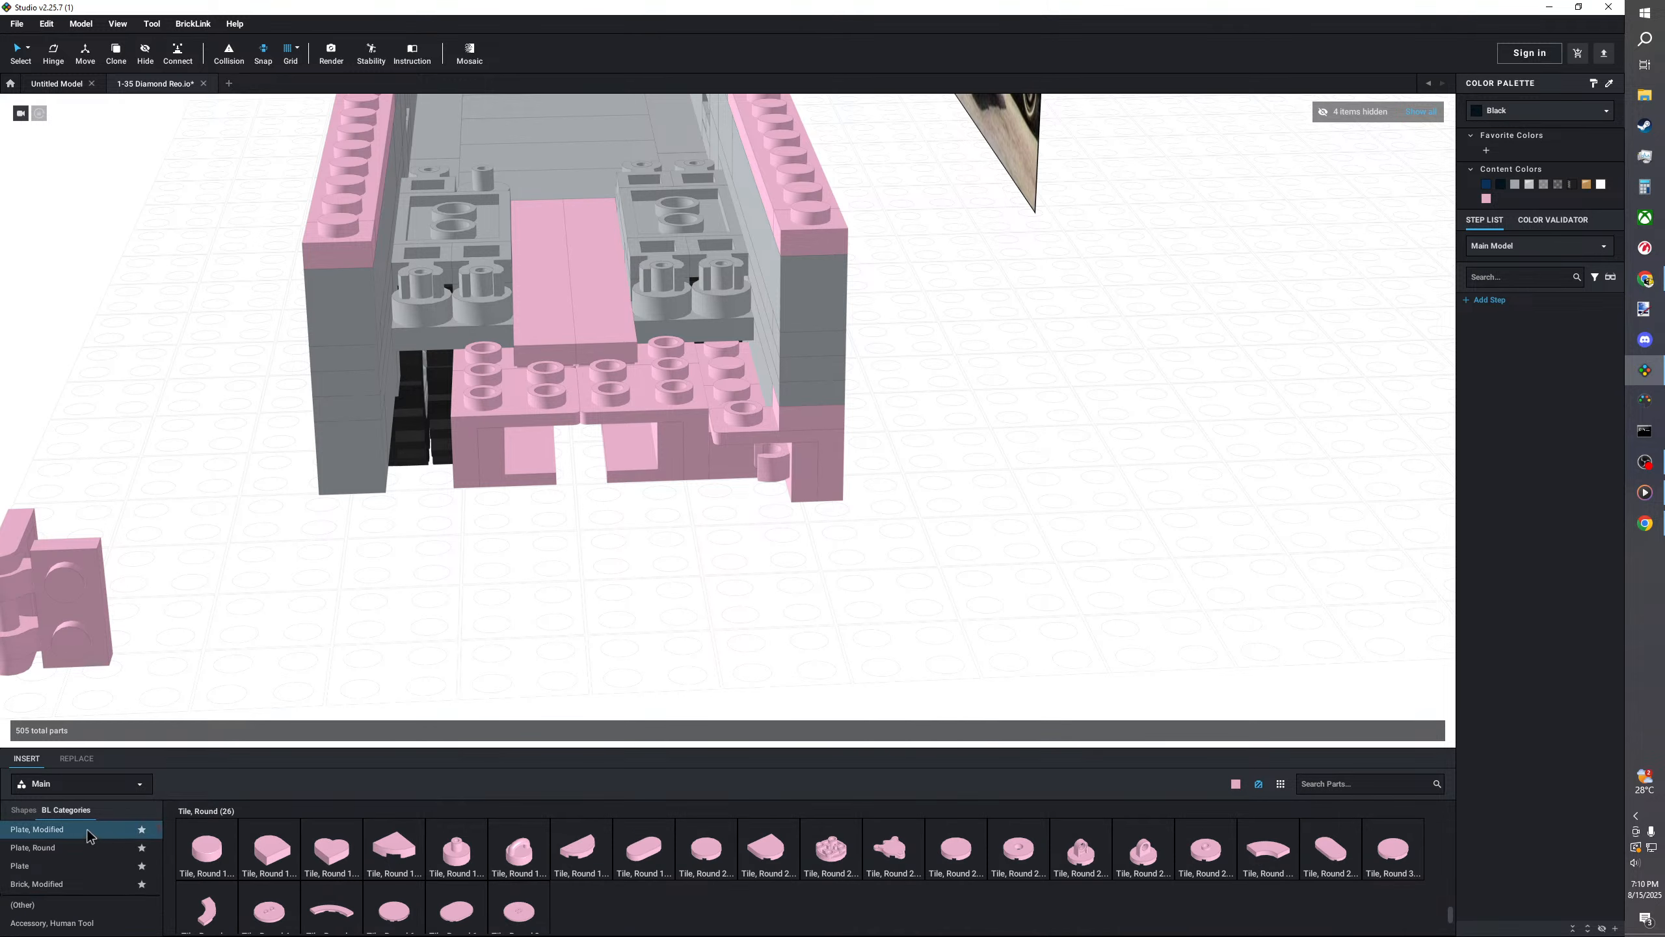
left_click(86, 829)
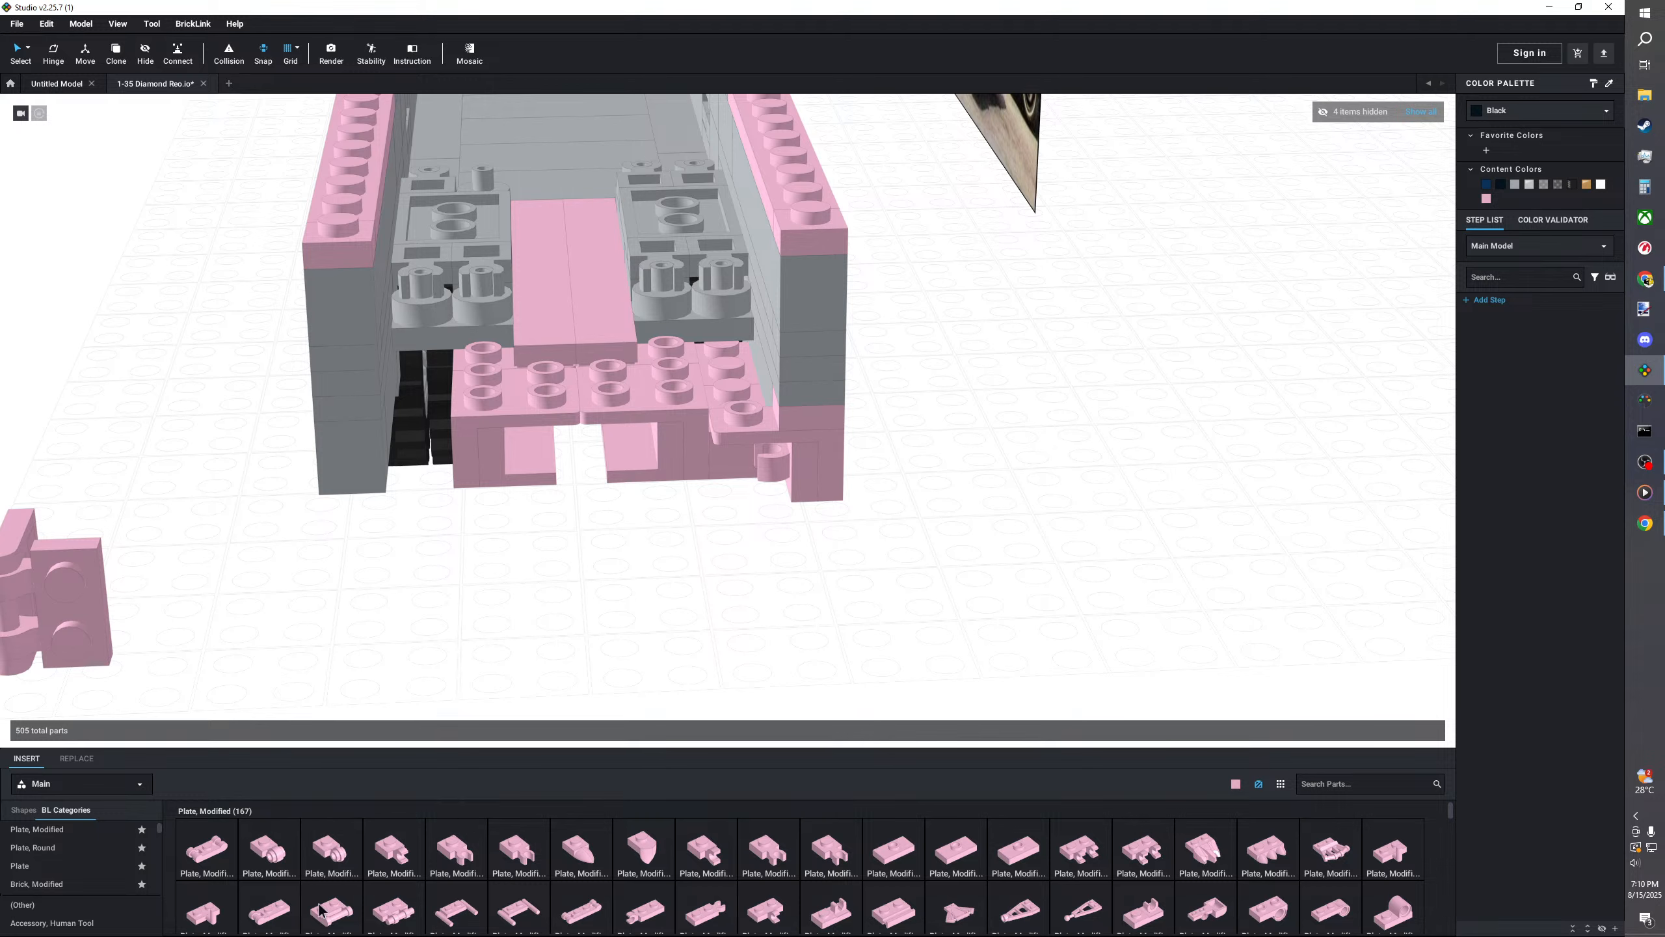
left_click(283, 914)
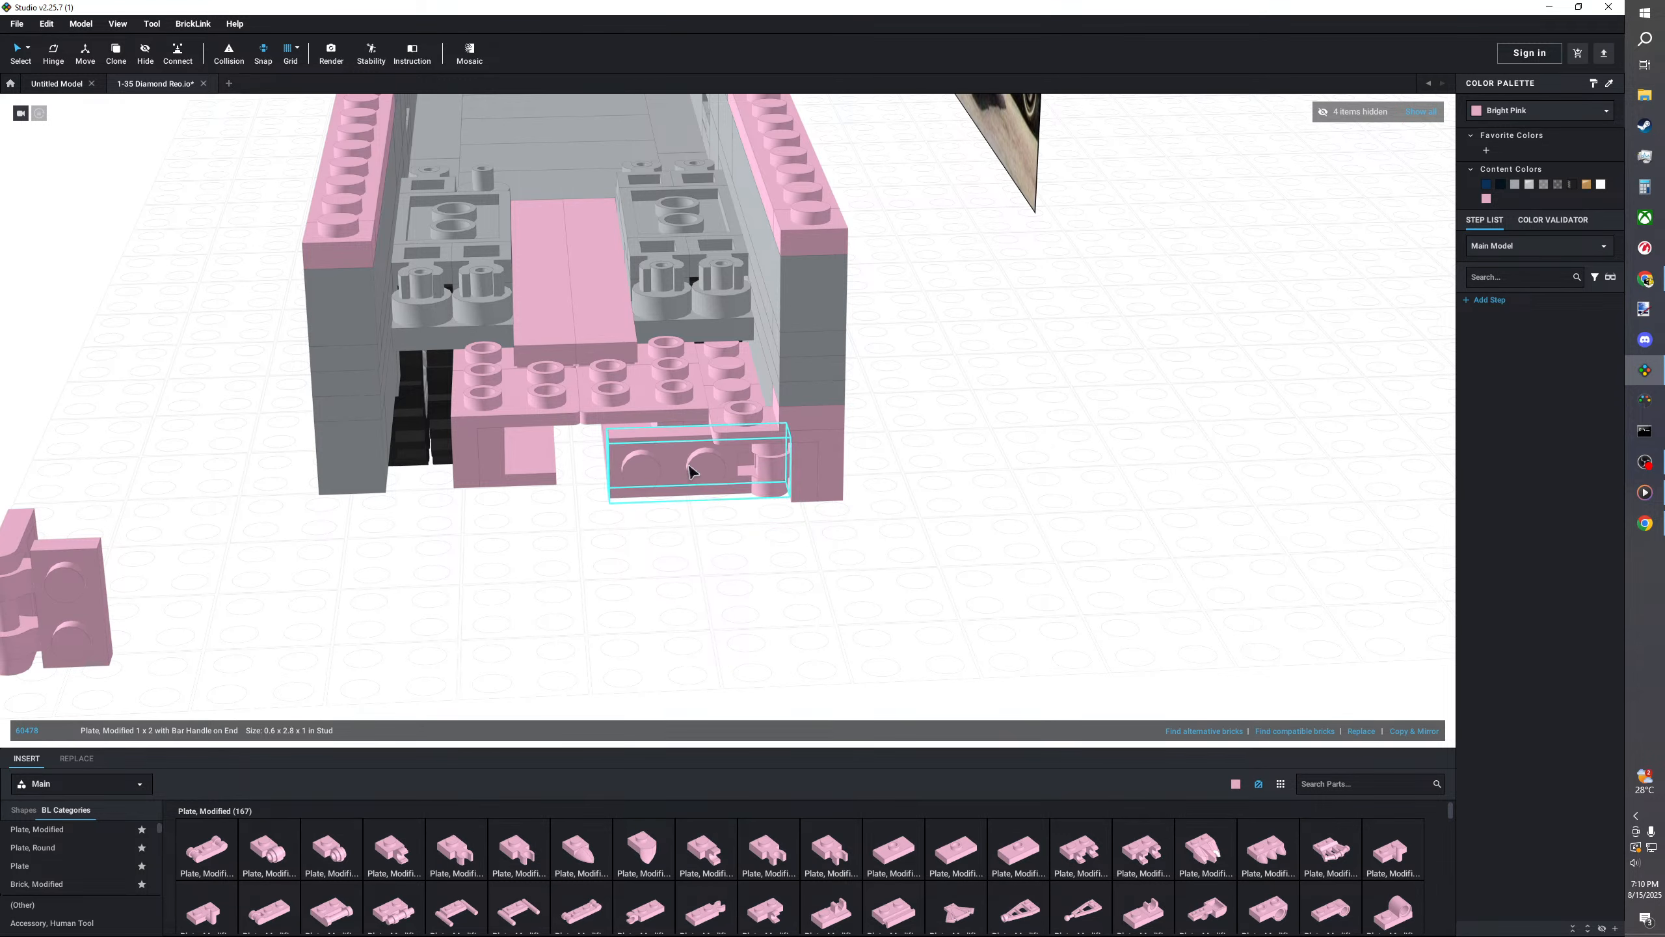
left_click(695, 466)
- Insert a pink Plate 1 x 1 between the bracket and the clip tile, refitting the clip and bar plate onto it
right_click_drag(654, 596, 653, 593)
left_click_drag(783, 458, 793, 595)
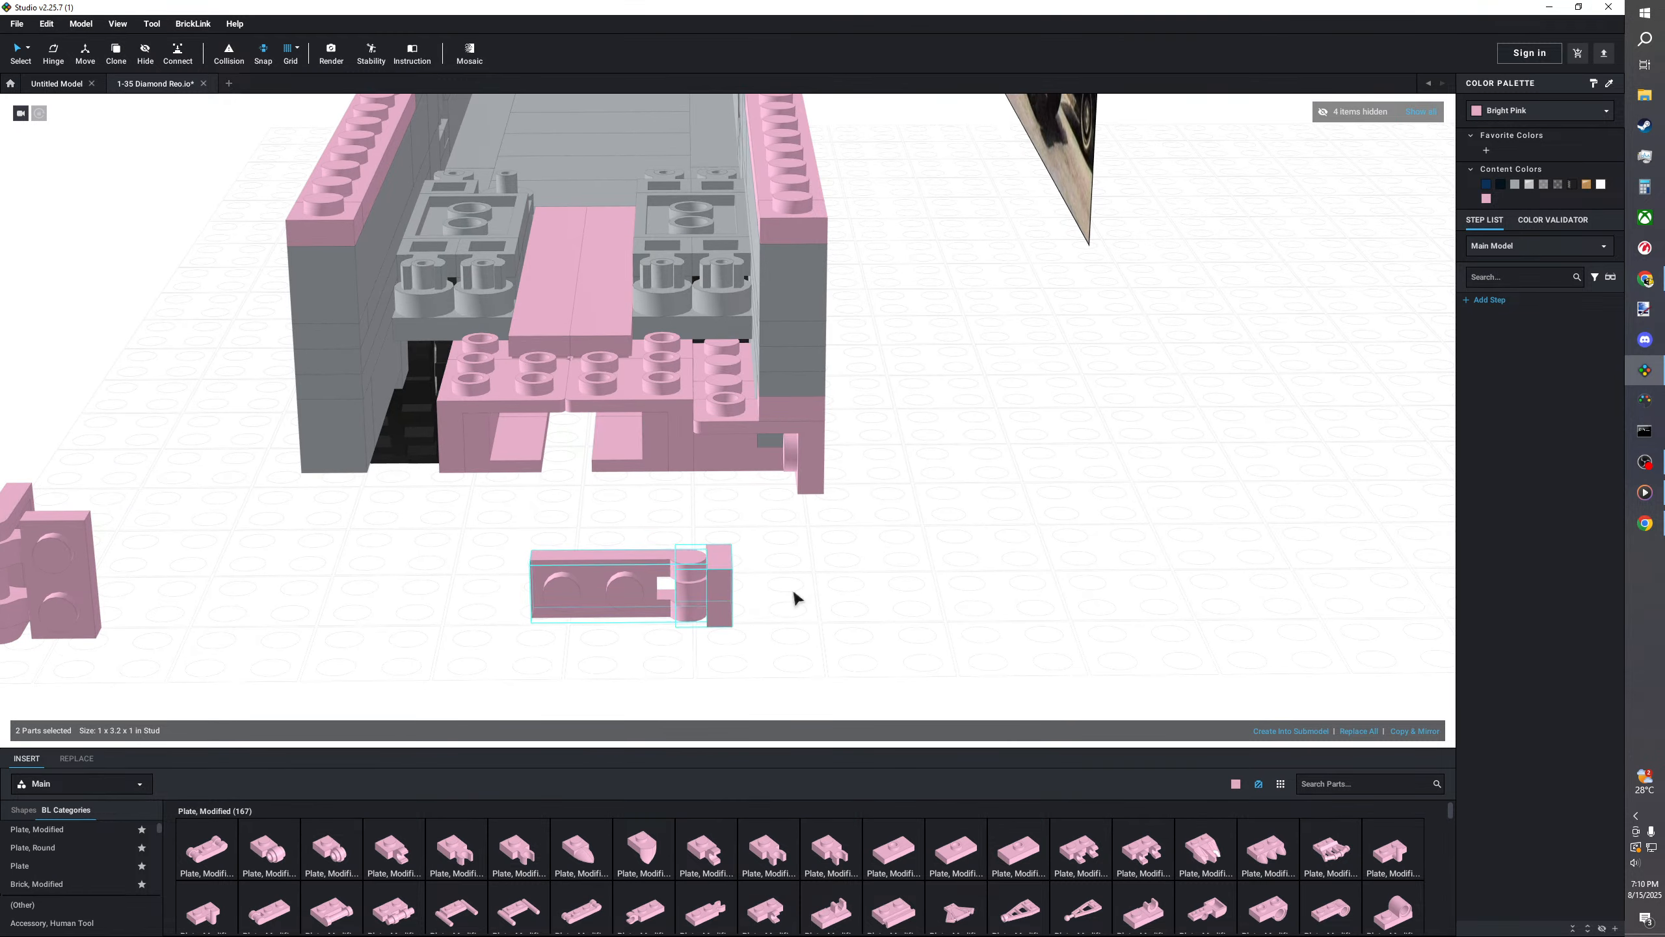
left_click(53, 866)
left_click(207, 849)
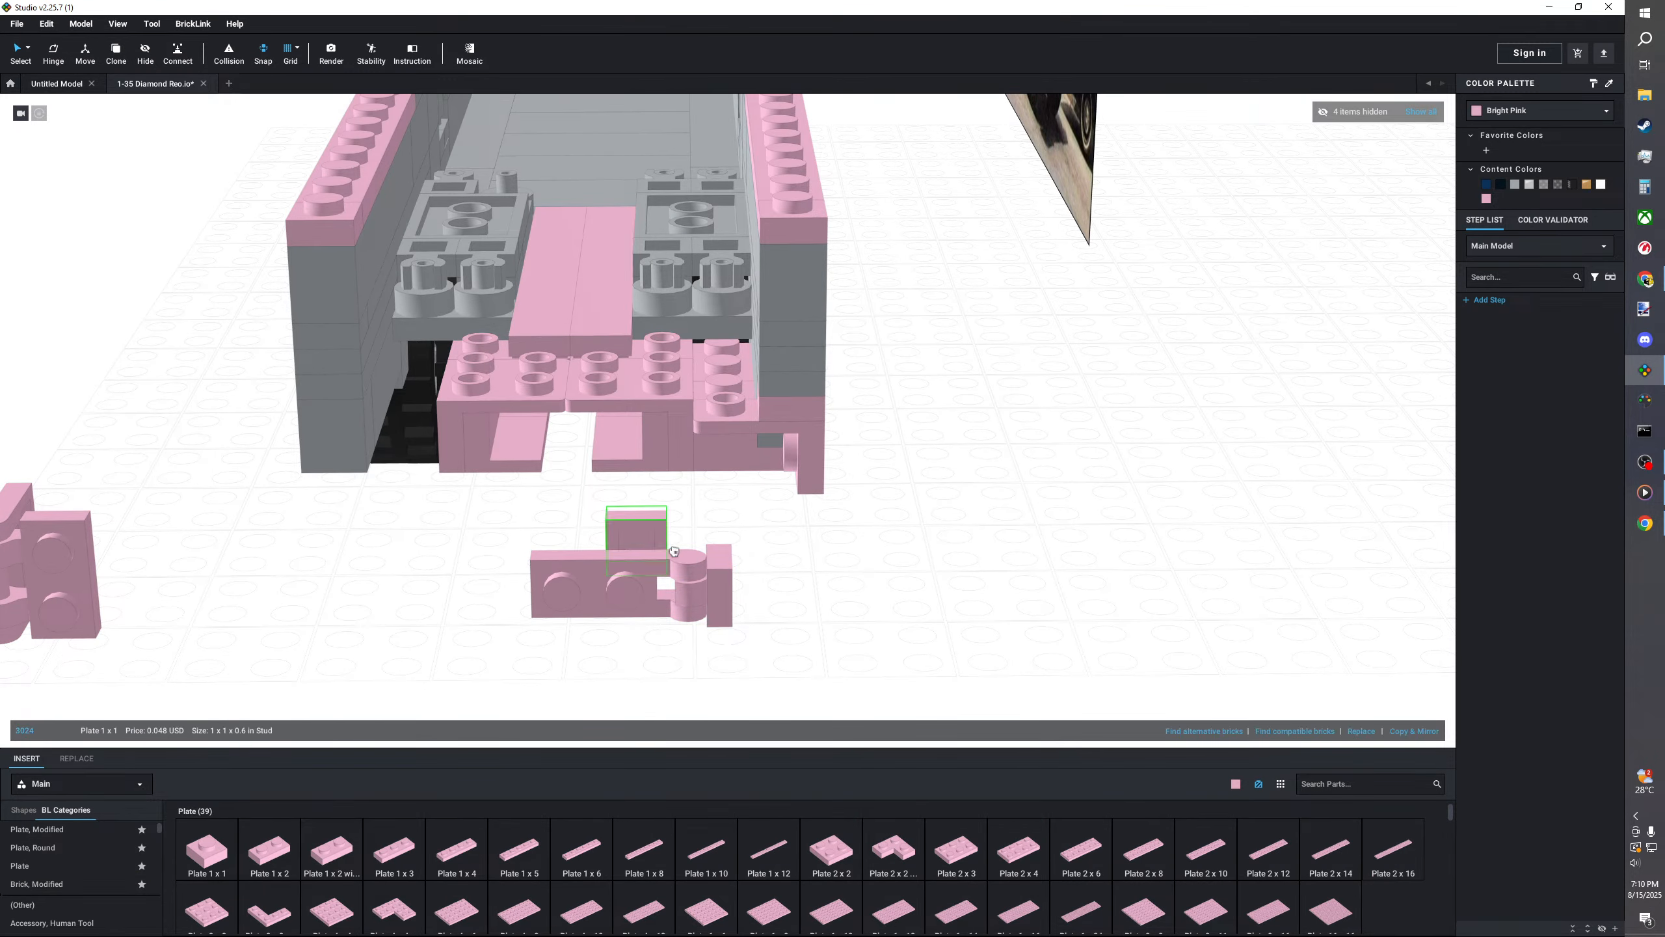
left_click(774, 466)
left_click(689, 586, "shift")
left_click_drag(632, 613, 782, 472)
- Mirror-copy the bracket hinge assembly, set the copy behind the van, and delete the gray lower rear part of the opposite wall
left_click(1420, 730)
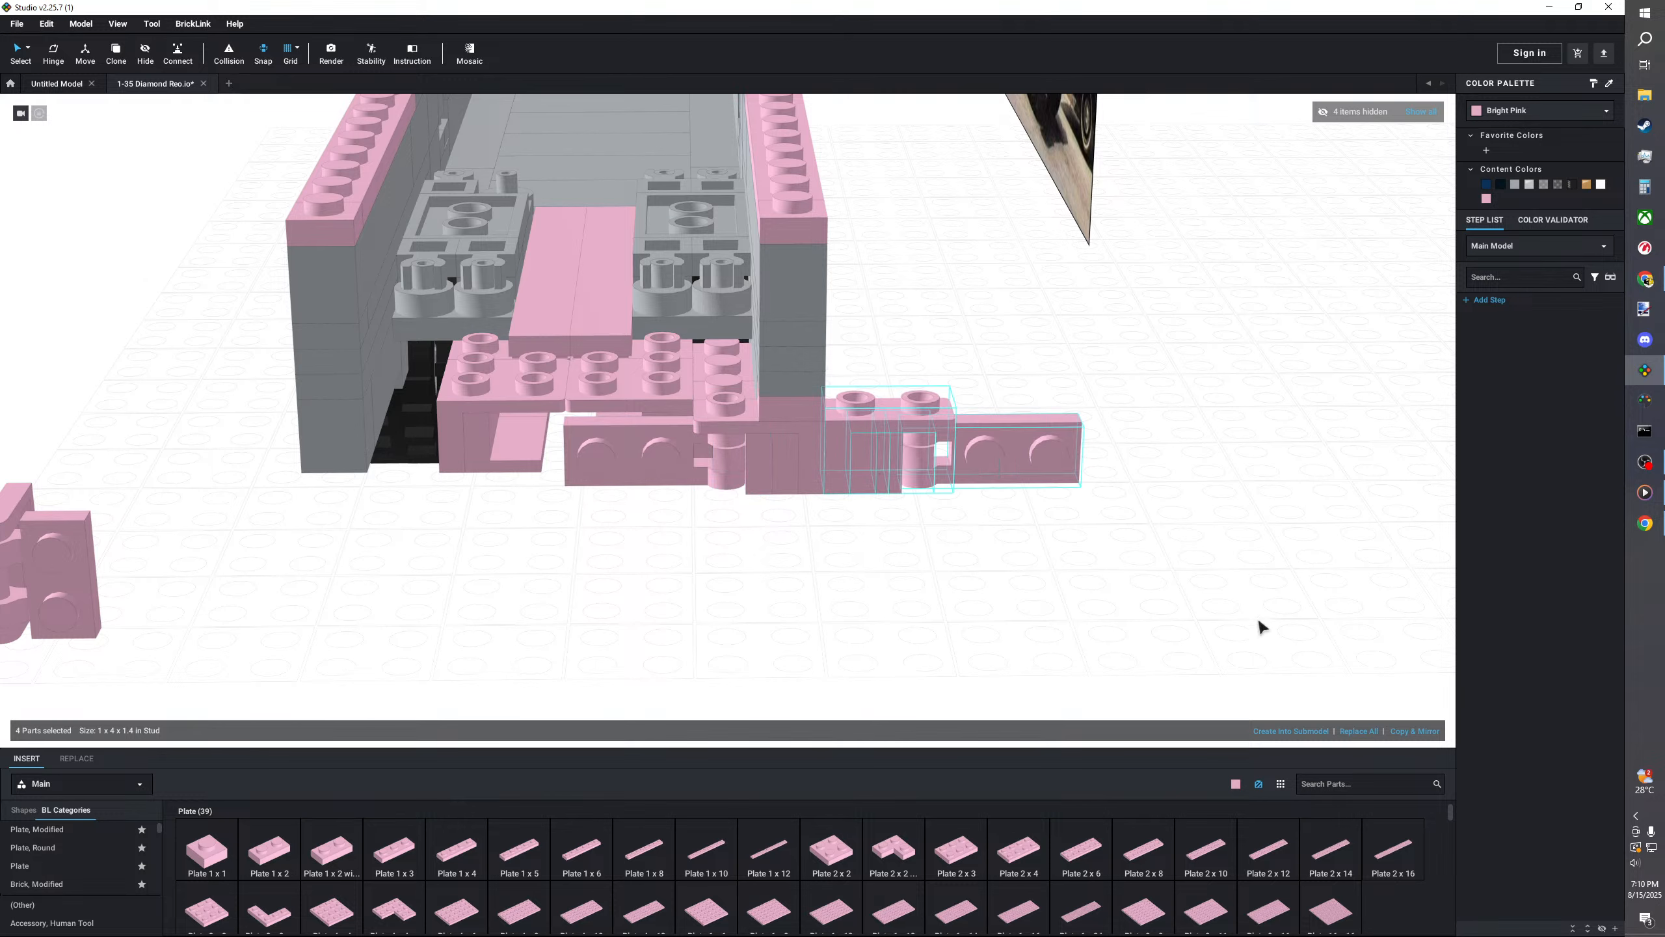
left_click_drag(944, 440, 720, 584)
left_click(265, 582)
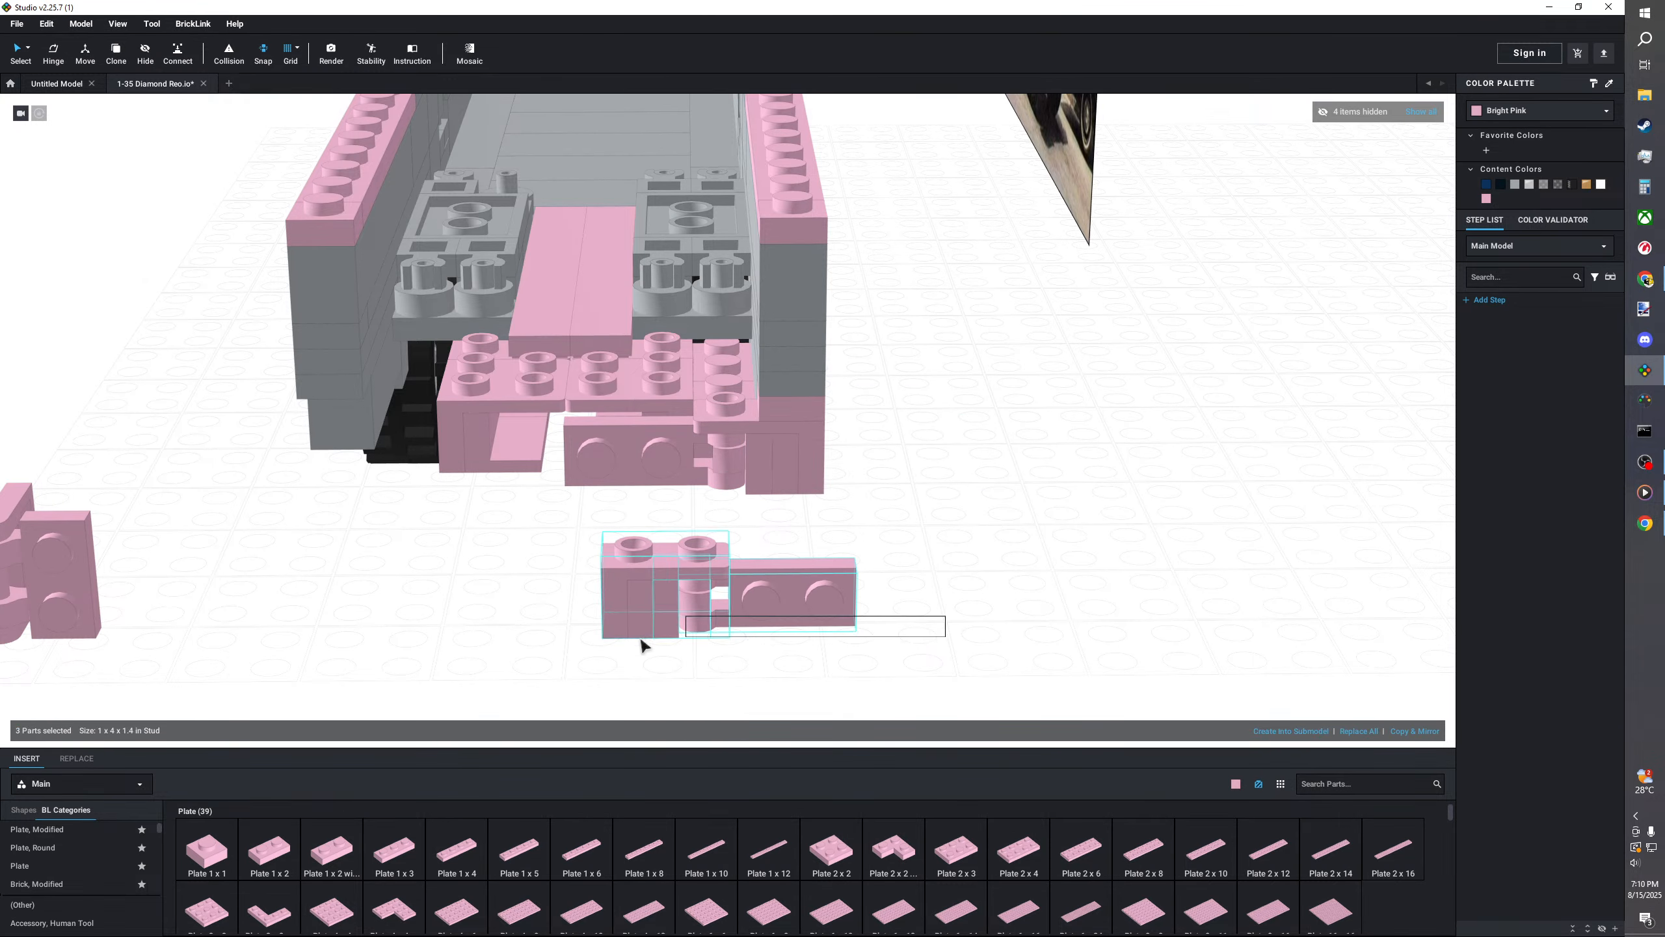
- Copy the pink Plate 1 x 1 above the bracket and place the copy in the opposite wall's lower rear notch
left_click(780, 406)
right_click(780, 408)
left_click(814, 407)
right_click(947, 459)
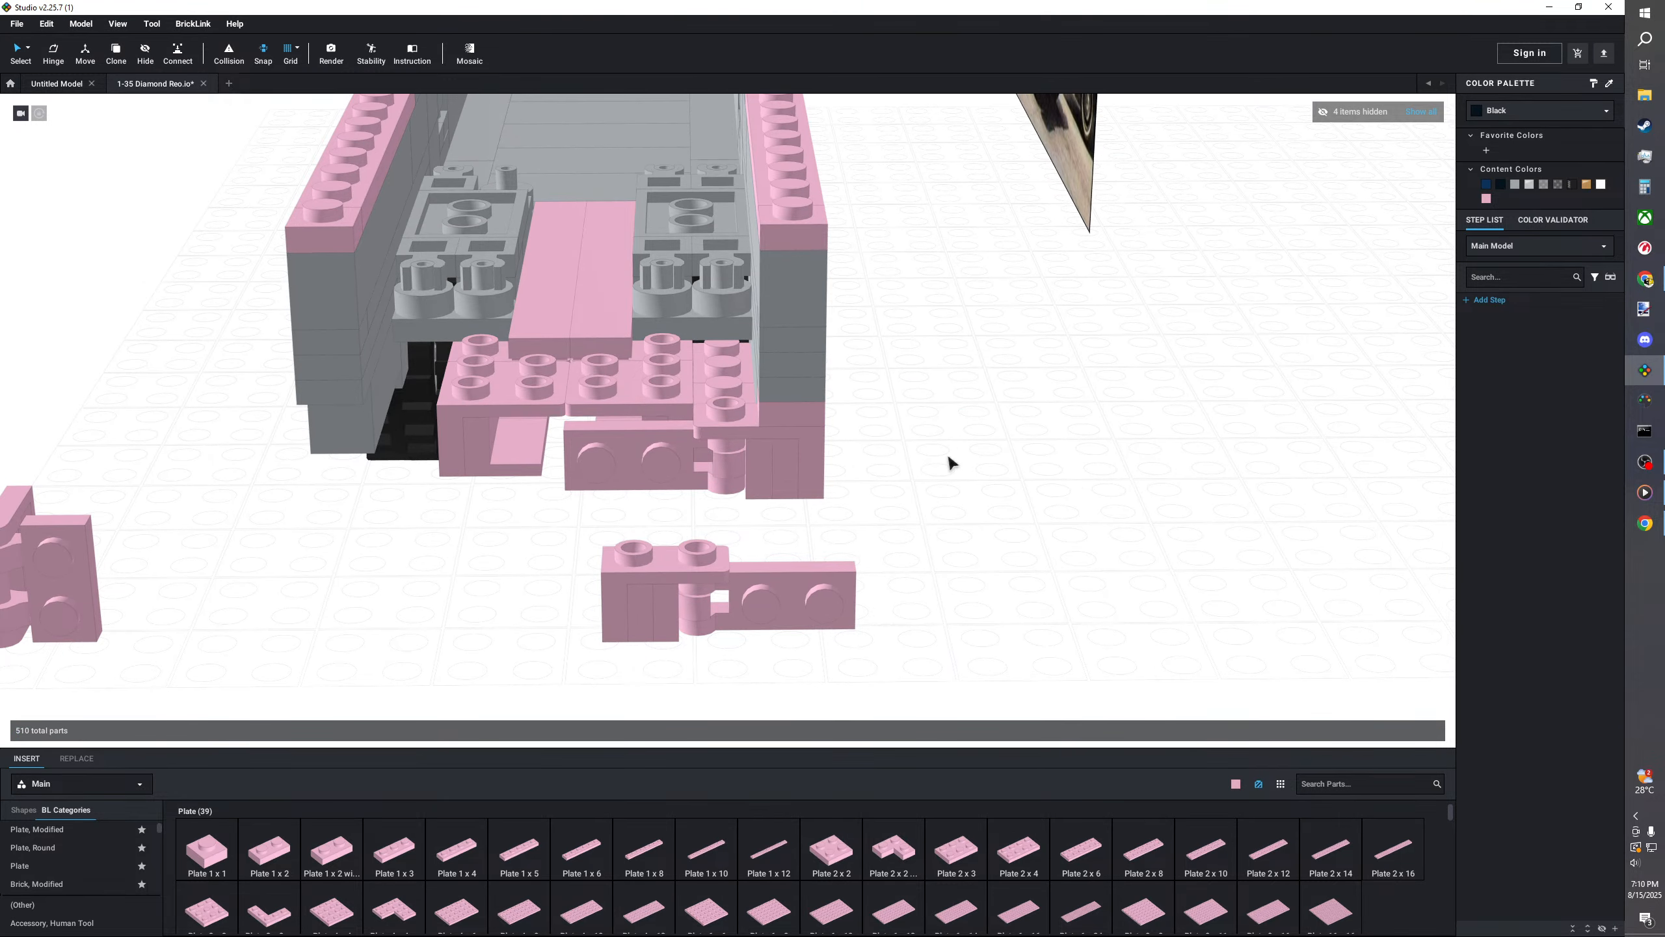
left_click(989, 497)
left_click(339, 408)
- Move the mirrored hinge assembly under the copied 1 x 1 plate at the opposite wall's rear end
left_click_drag(864, 697, 580, 572)
left_click_drag(629, 570, 328, 430)
left_click(341, 584)
scroll(341, 583, "down", 3)
middle_click_drag(342, 583, 394, 617)
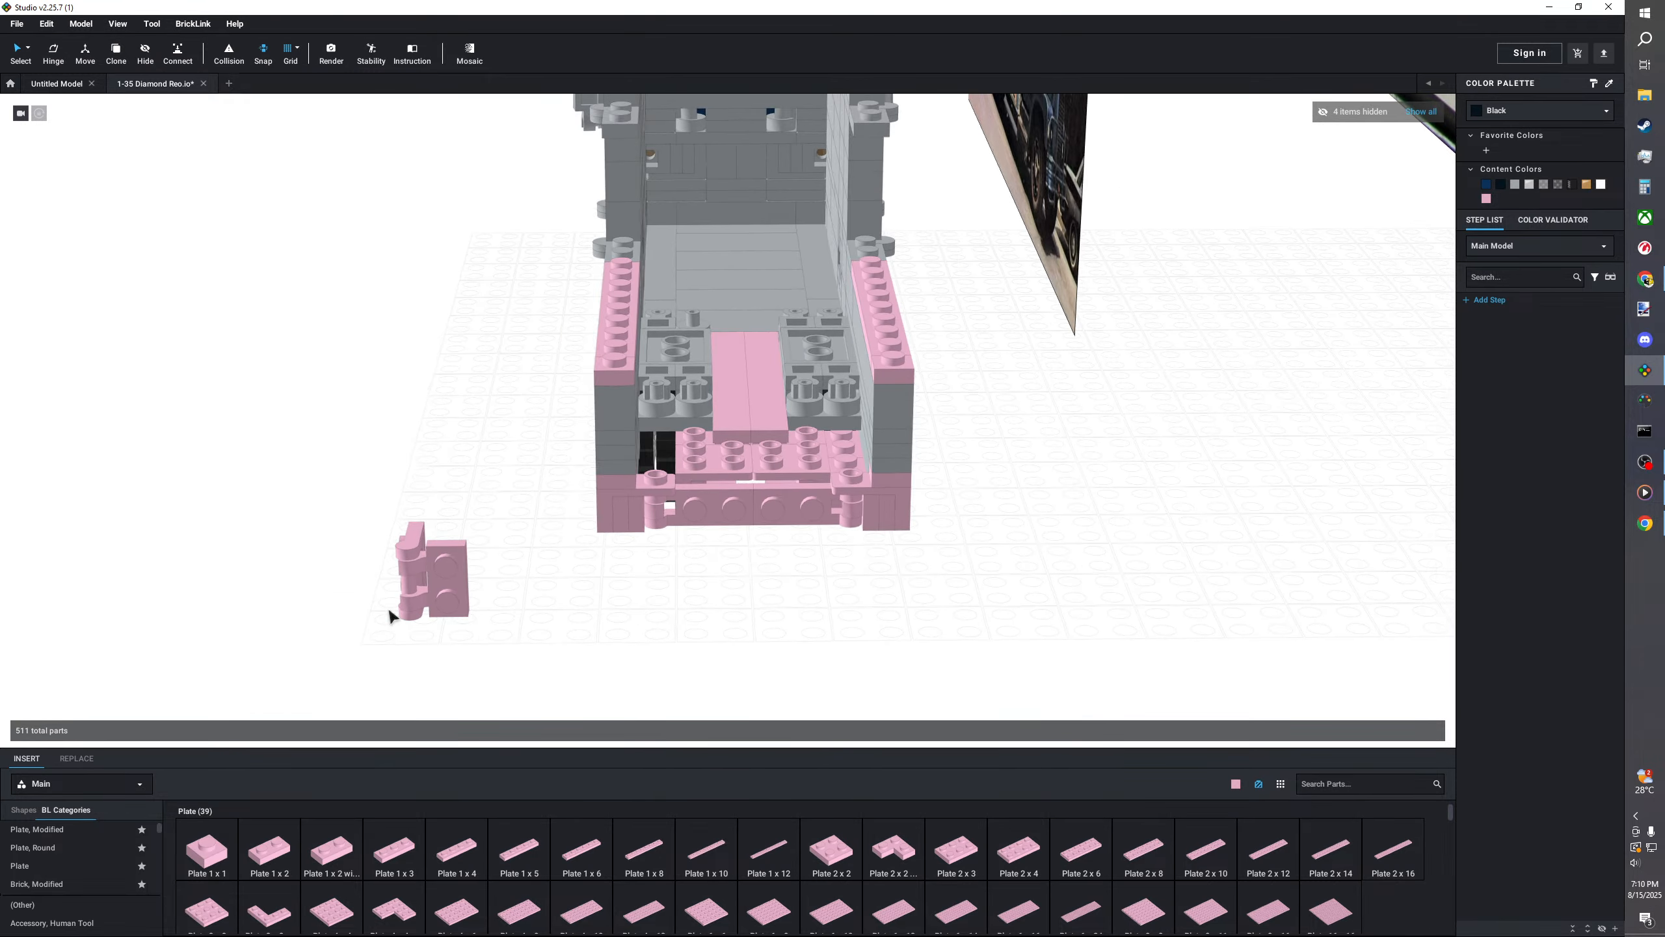
right_click_drag(394, 618, 599, 634)
middle_click_drag(599, 634, 501, 628)
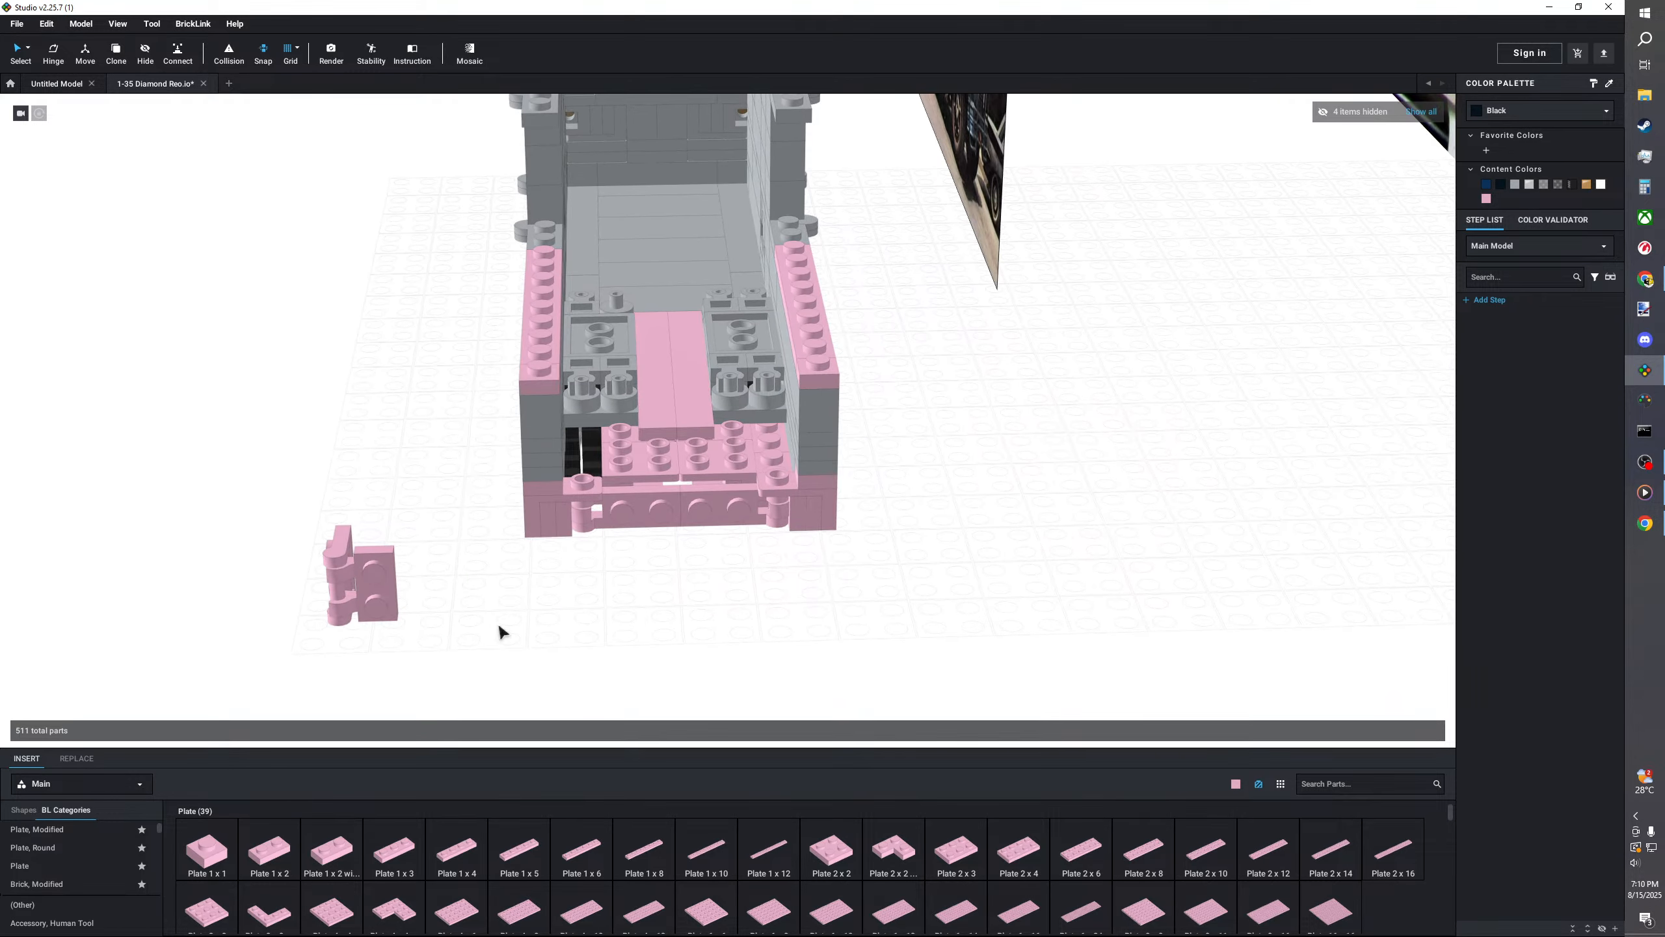
- Cover the studs of the two upright bar-handle plates with two pink Tile 1 x 2 parts side by side
scroll(502, 628, "up", 3)
scroll(41, 869, "down", 5)
scroll(46, 859, "down", 5)
scroll(45, 862, "down", 10)
left_click(22, 850)
left_click(331, 848)
left_click(572, 588)
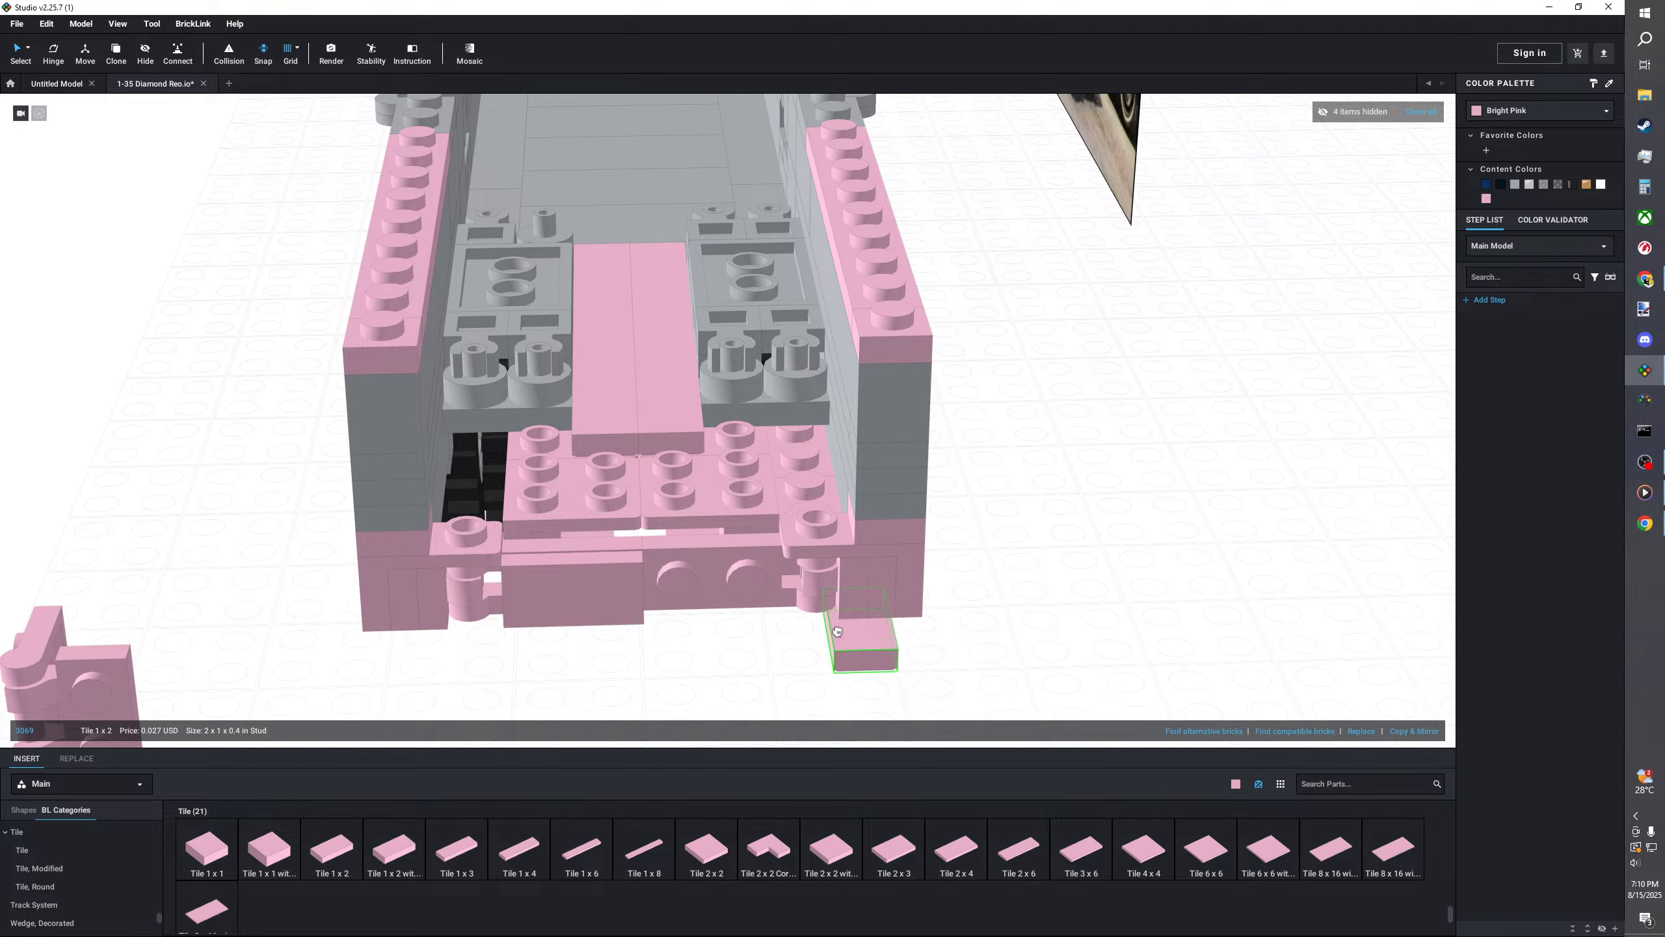
key("Escape")
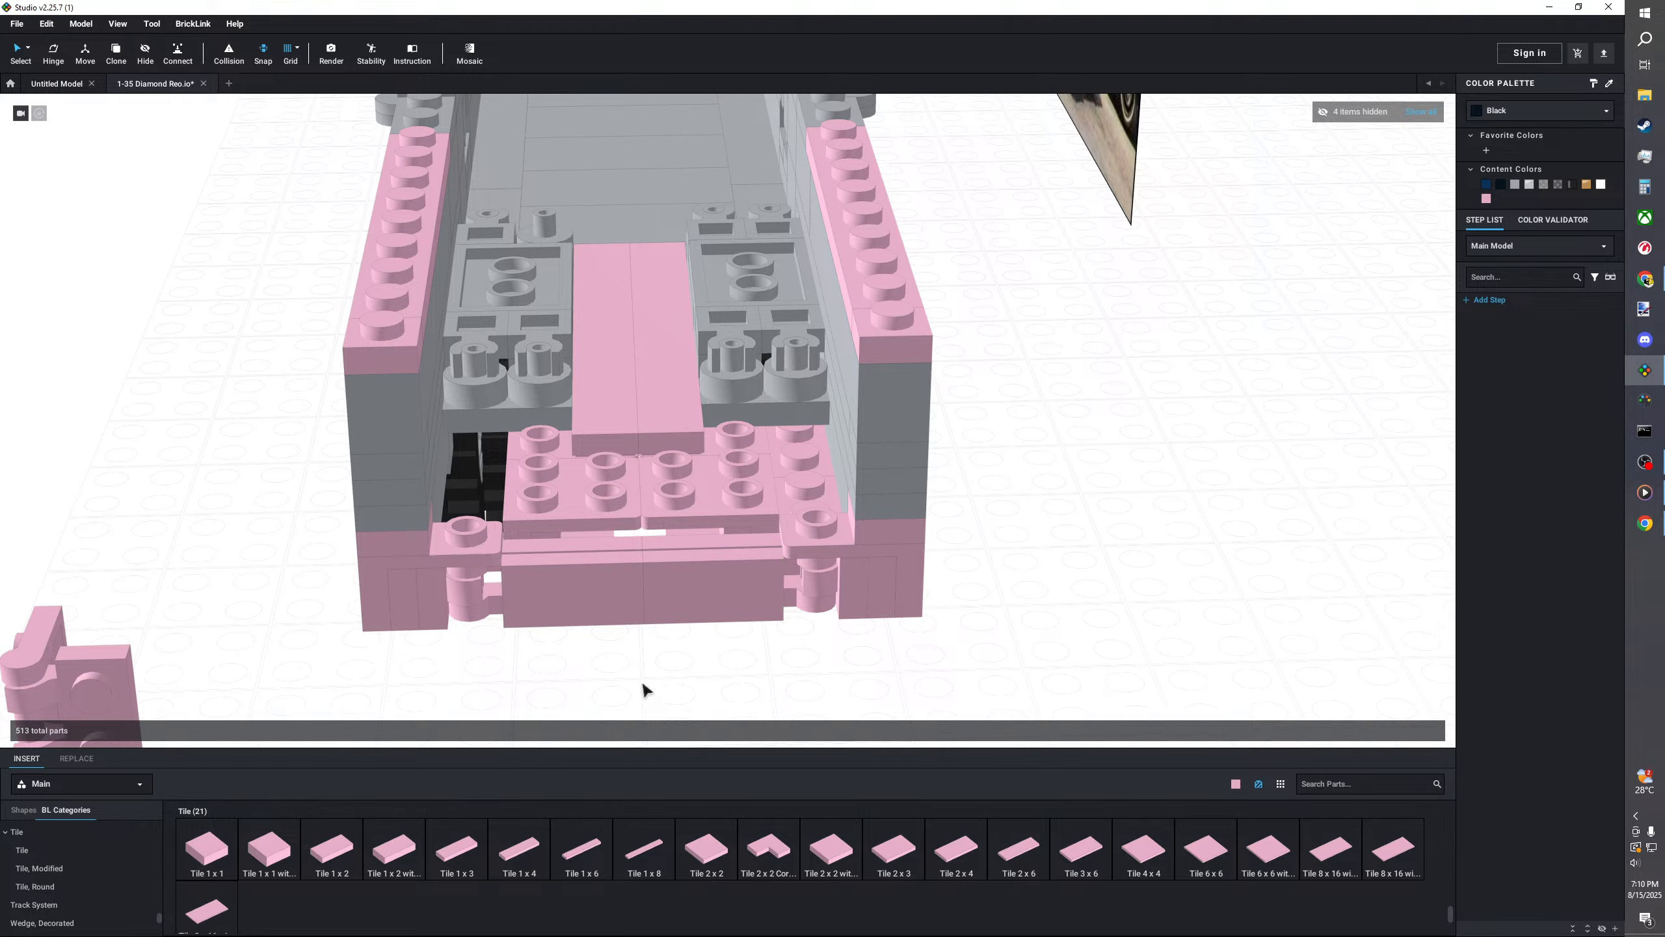
- Copy the two-part pink 2 x 2 block from the underside and place the copy on the center line next to the rear axle
right_click_drag(643, 689, 521, 691)
scroll(586, 626, "up", 2)
scroll(535, 673, "up", 2)
left_click(703, 521)
right_click(699, 514)
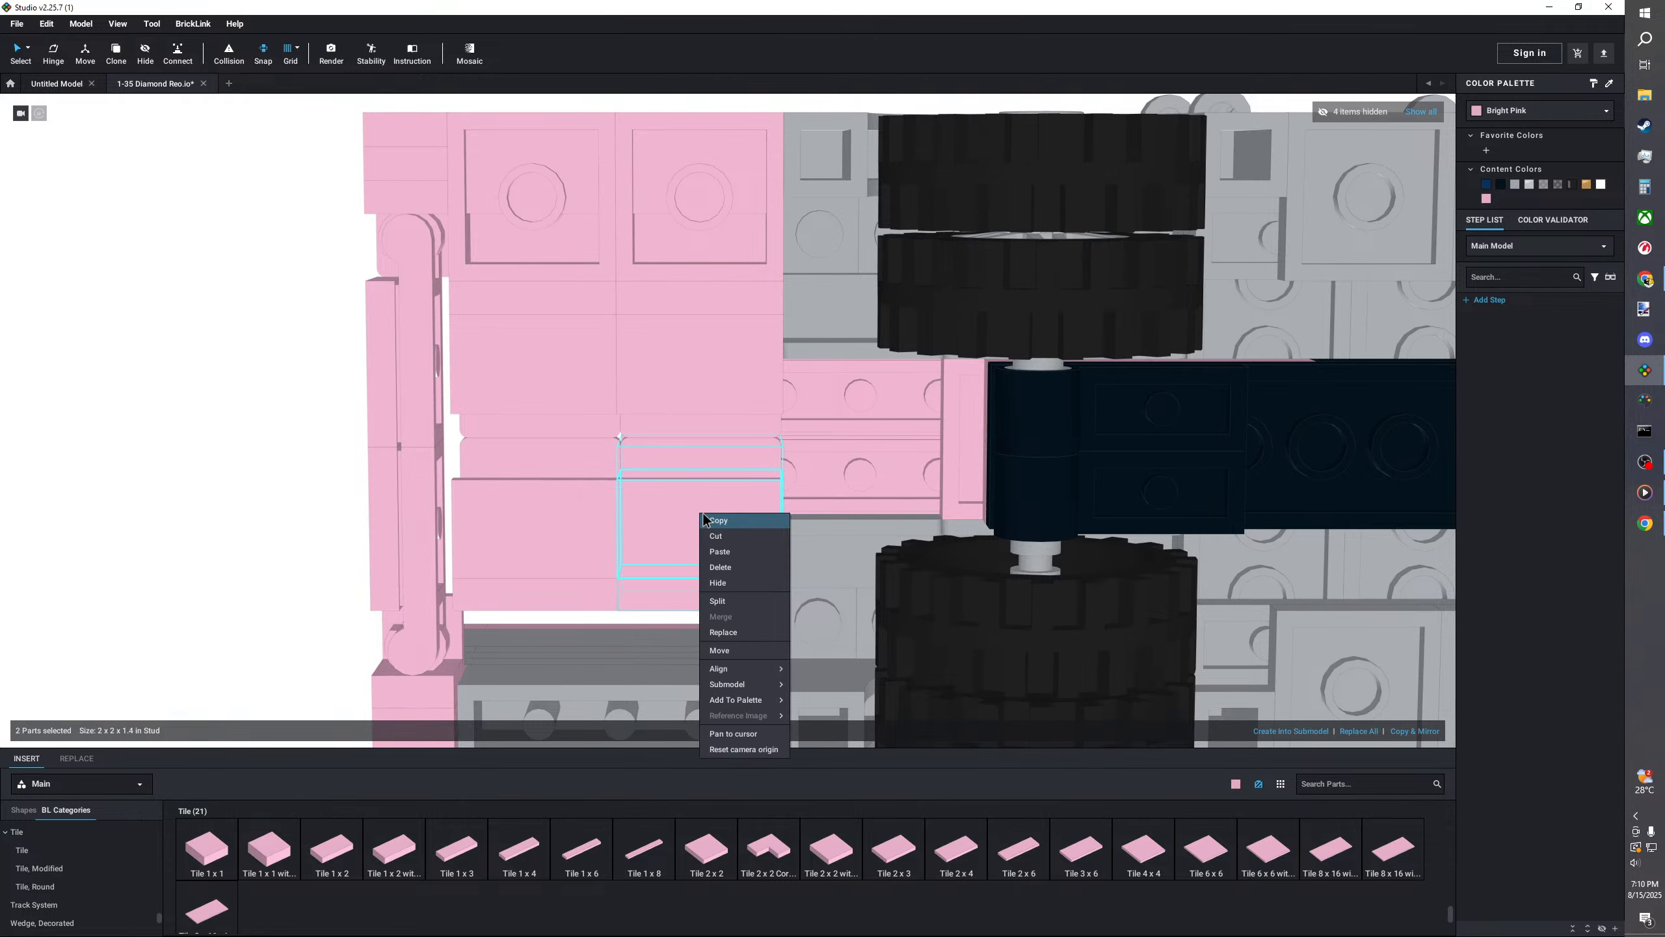
left_click(706, 522)
scroll(706, 521, "down", 2)
right_click(360, 488)
left_click(380, 532)
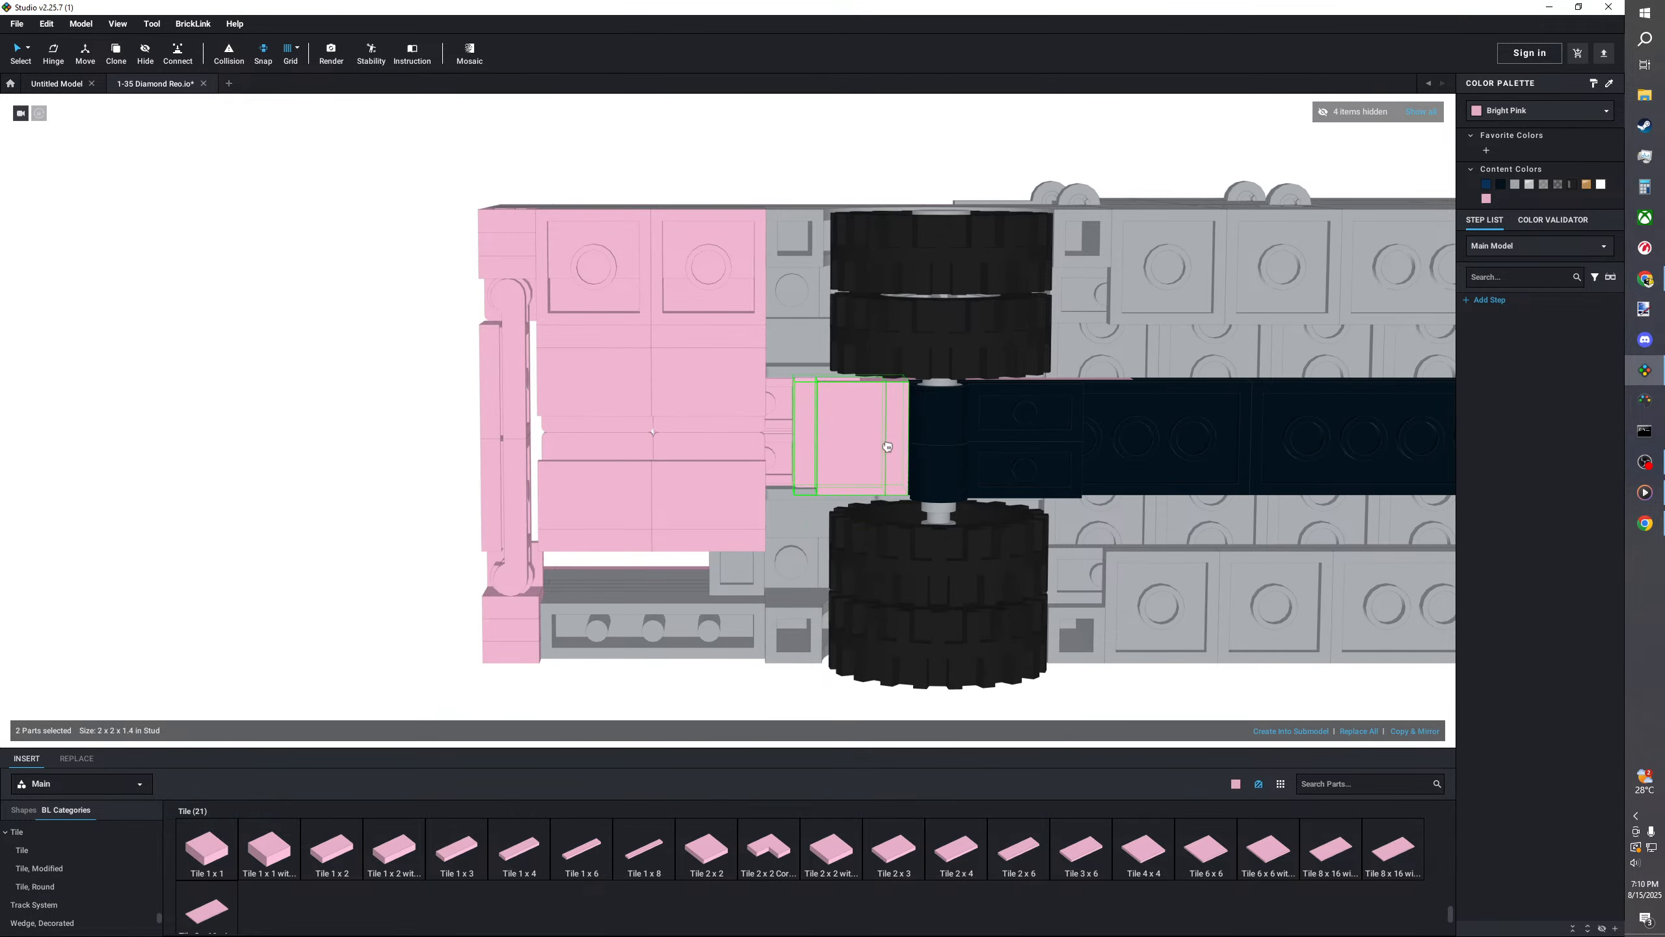
left_click(811, 441)
left_click(321, 521)
- Insert a pink Tile 2 x 6 and lower it to the rear underside beside the pink block at the axle
right_click_drag(321, 522, 770, 483)
left_click(1018, 849)
key("m")
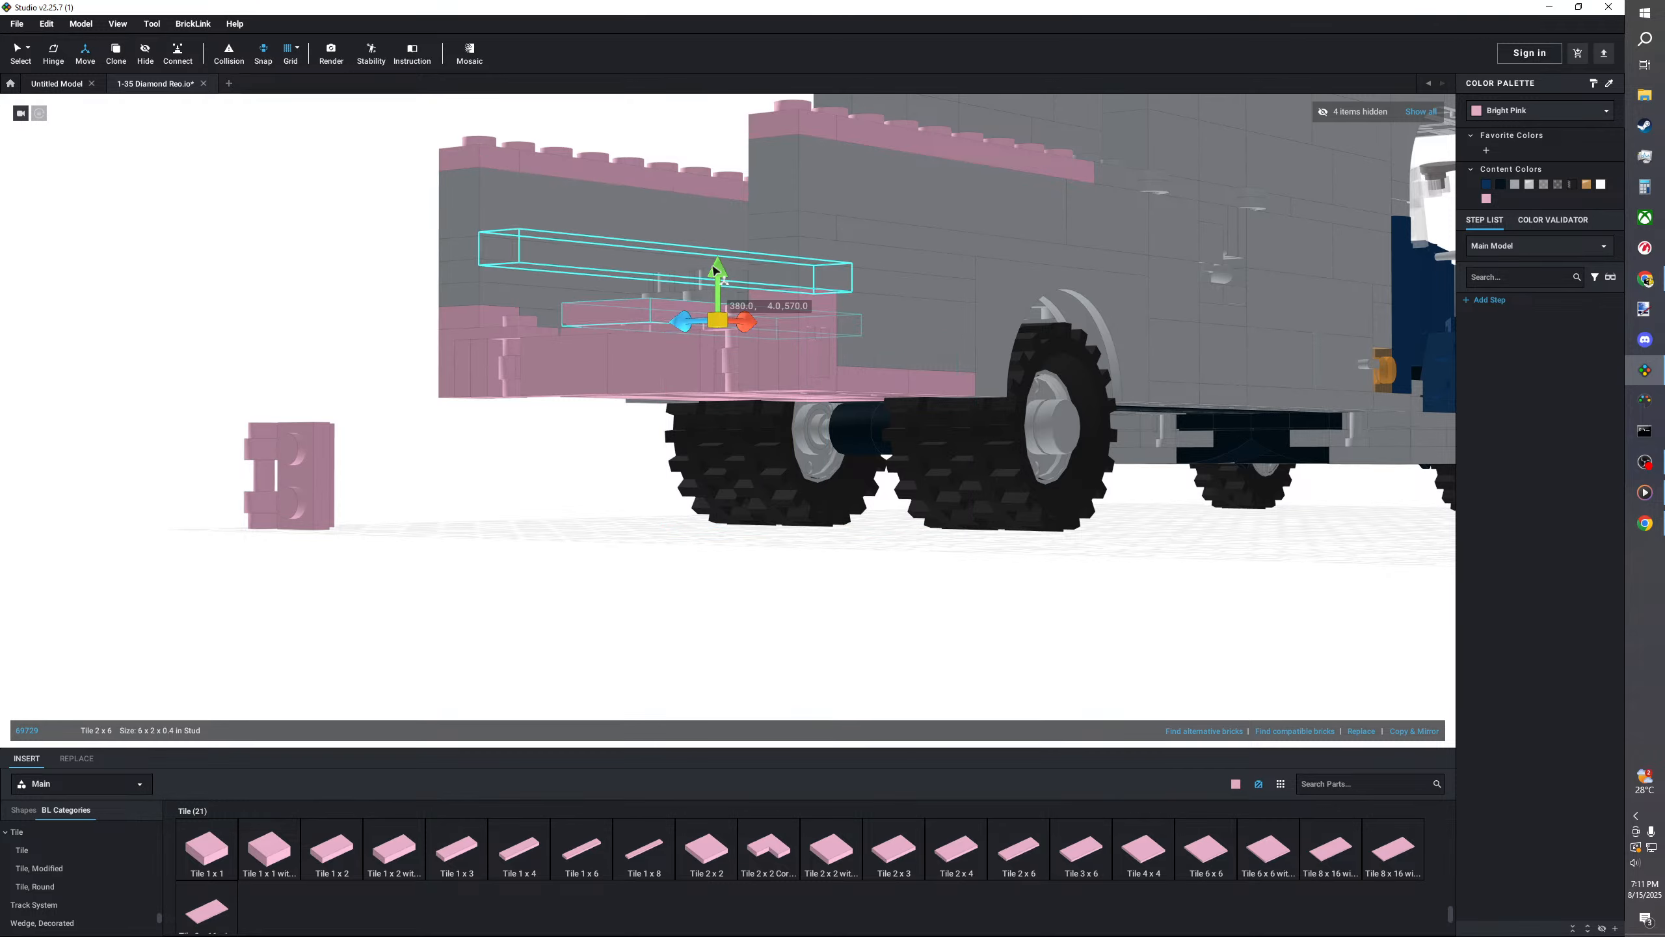
left_click_drag(723, 281, 726, 324)
right_click_drag(727, 324, 690, 276)
scroll(633, 436, "up", 3)
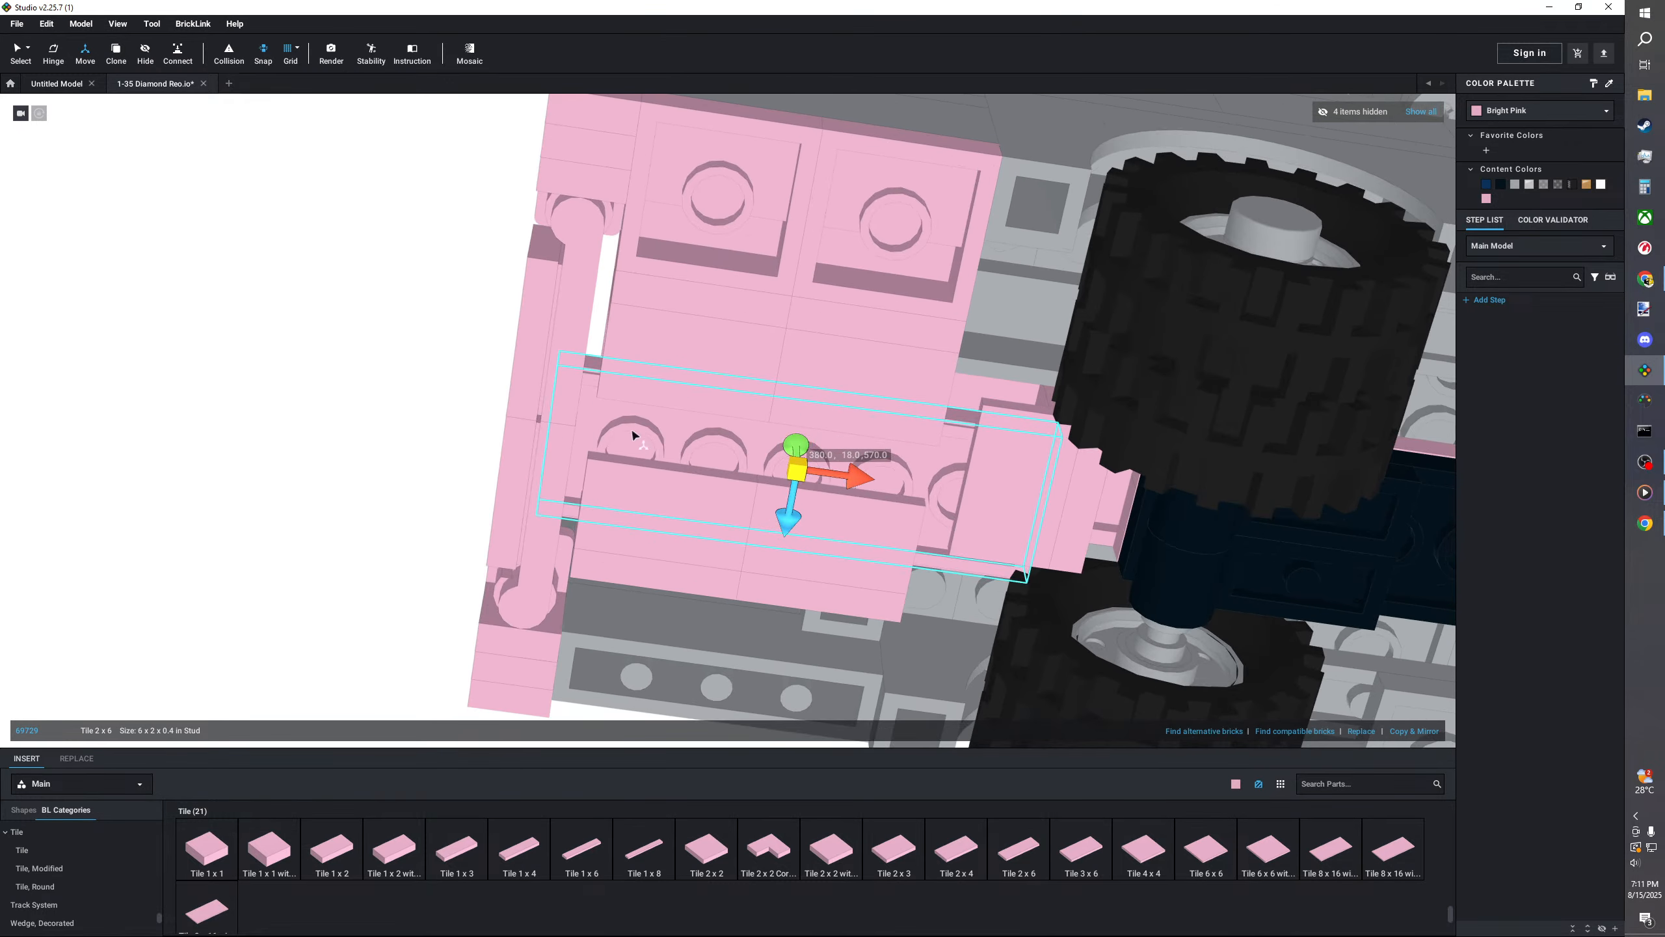
middle_click_drag(633, 435, 559, 393)
right_click_drag(696, 472, 622, 414)
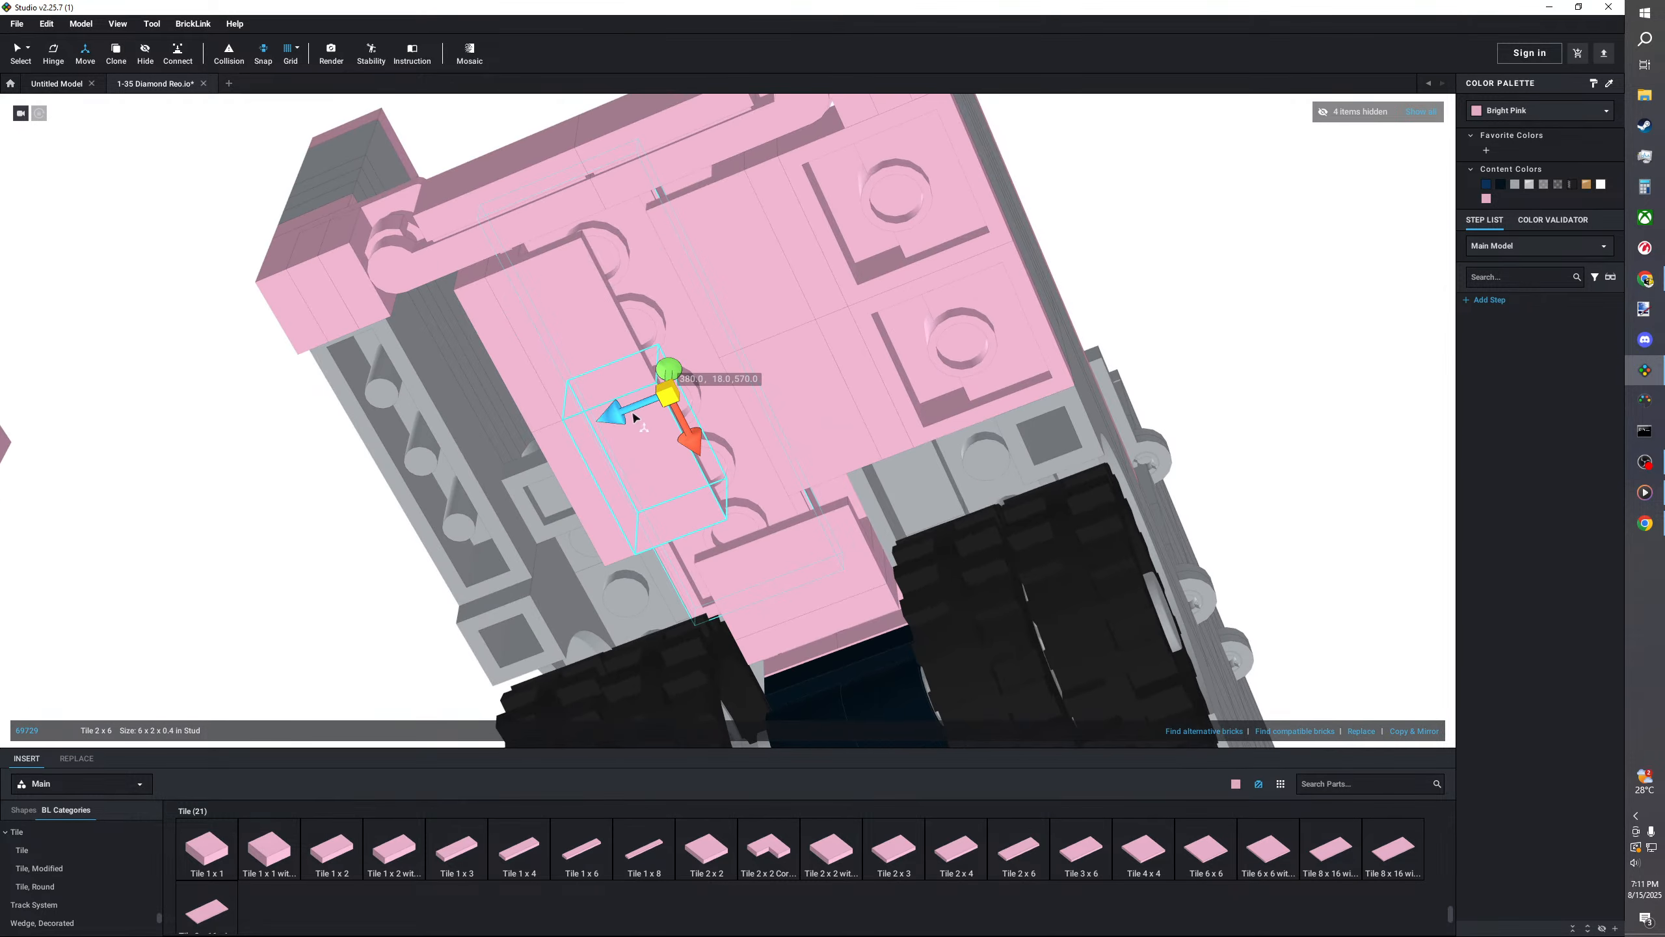
- Shift the pink Tile 2 x 6 sideways onto the center line of the rear underside
left_click_drag(628, 416, 646, 410)
right_click_drag(646, 410, 627, 446)
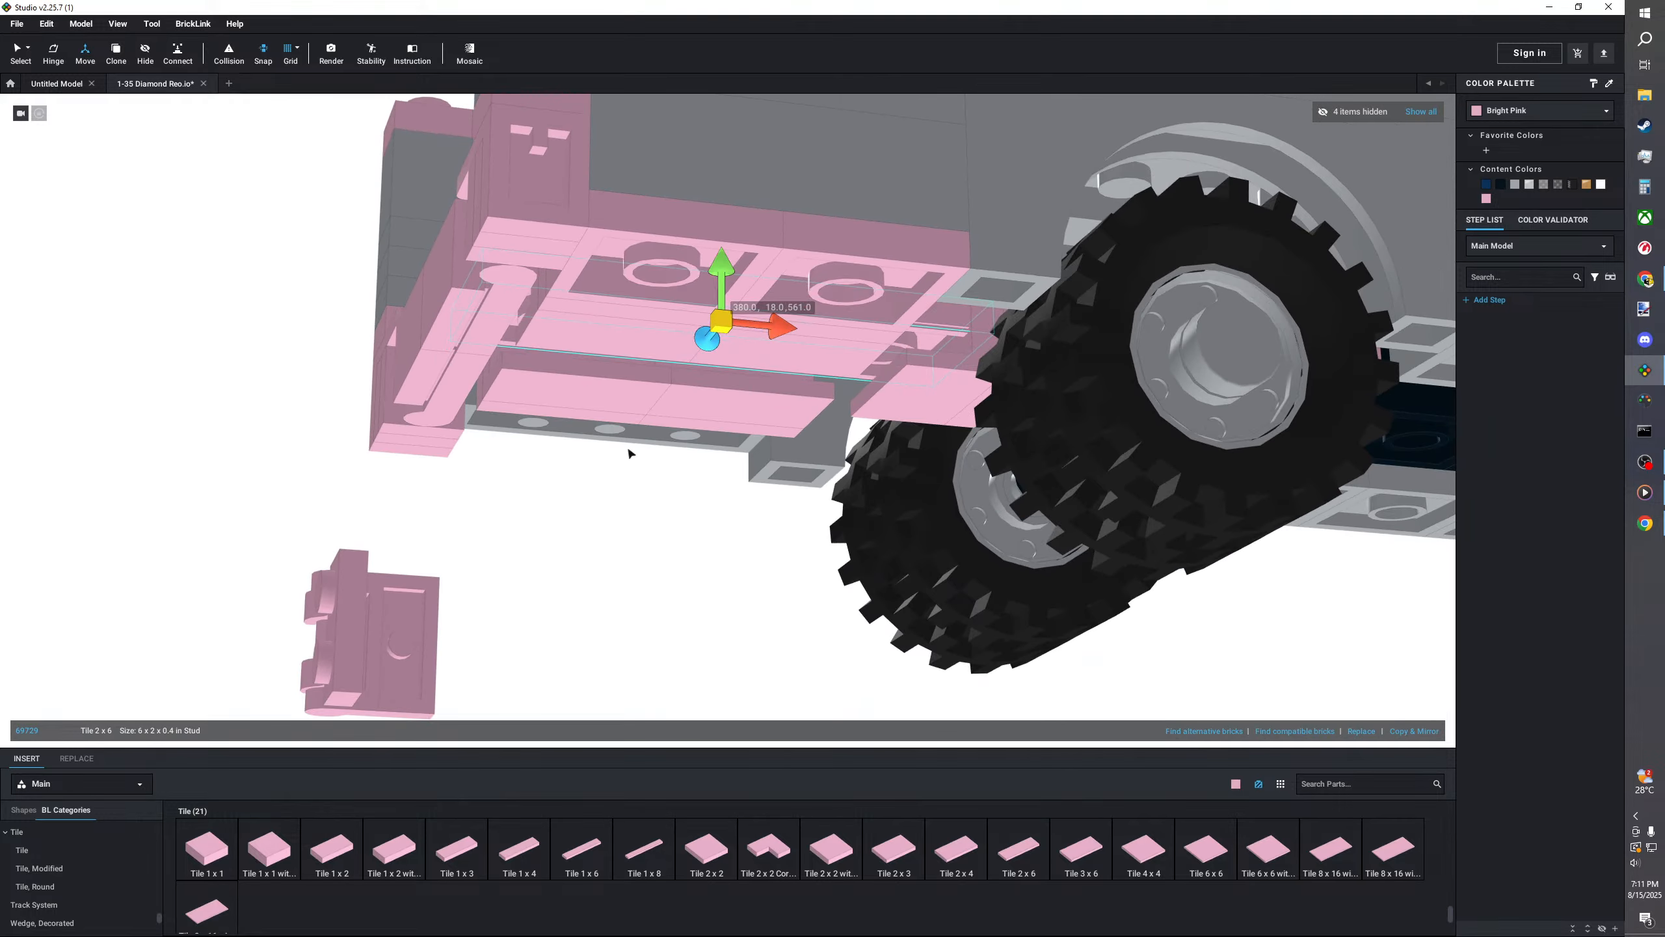
scroll(565, 495, "up", 5)
right_click_drag(549, 488, 554, 469)
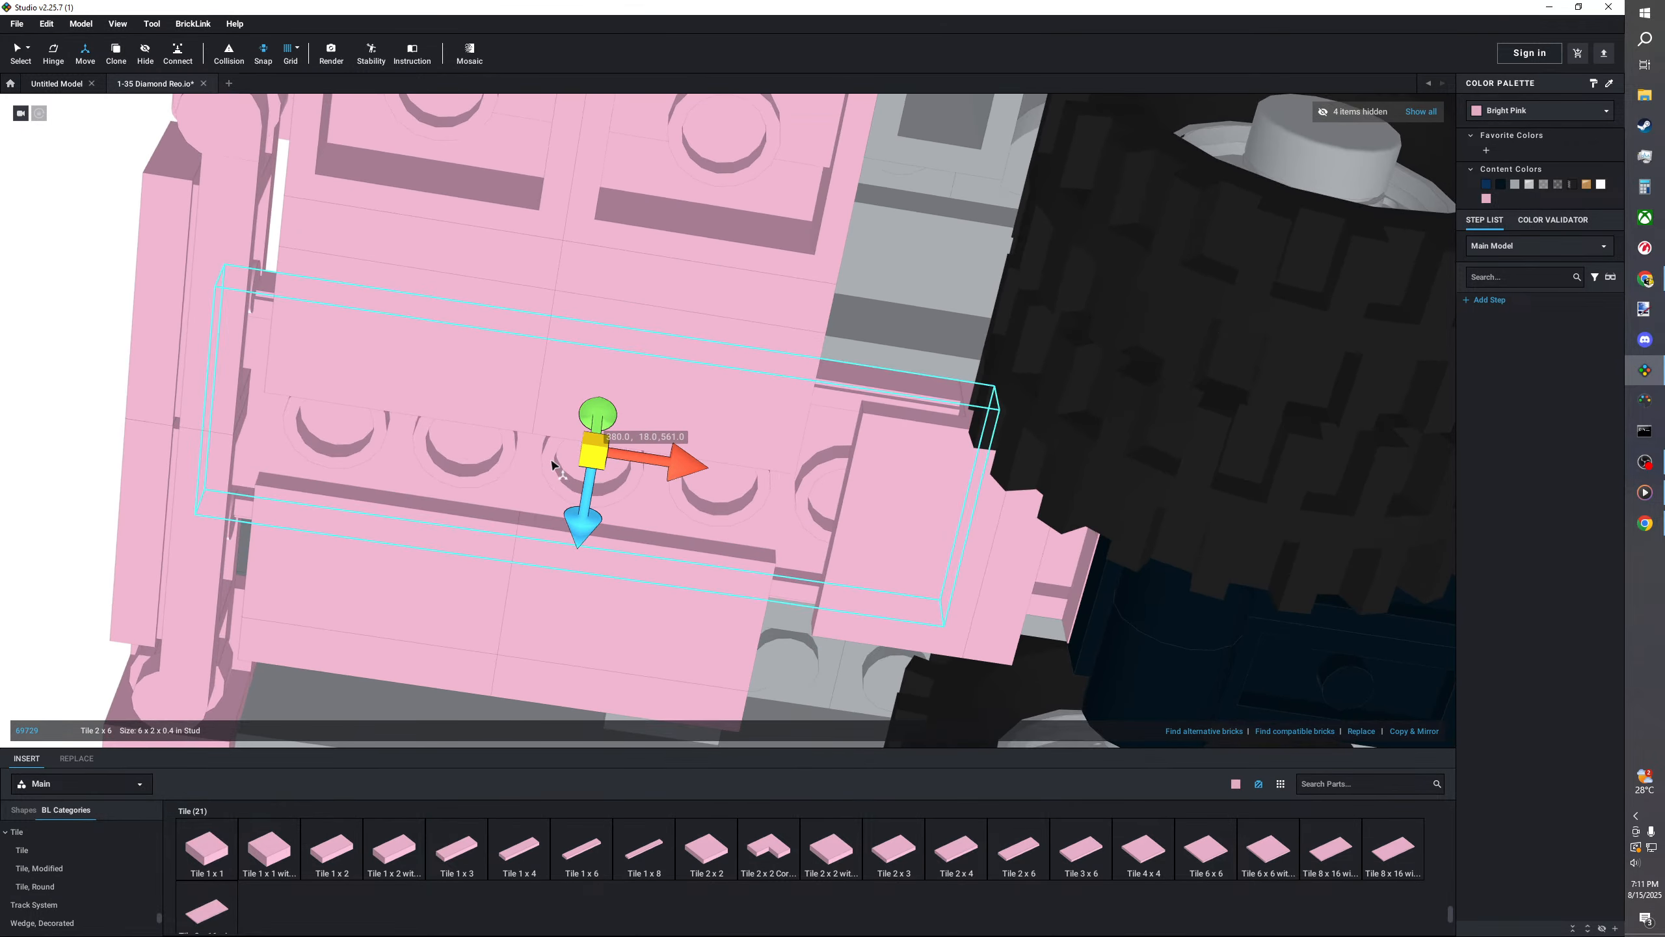
scroll(554, 469, "down", 3)
middle_click_drag(586, 482, 534, 431)
left_click(138, 272)
middle_click_drag(330, 449, 245, 376)
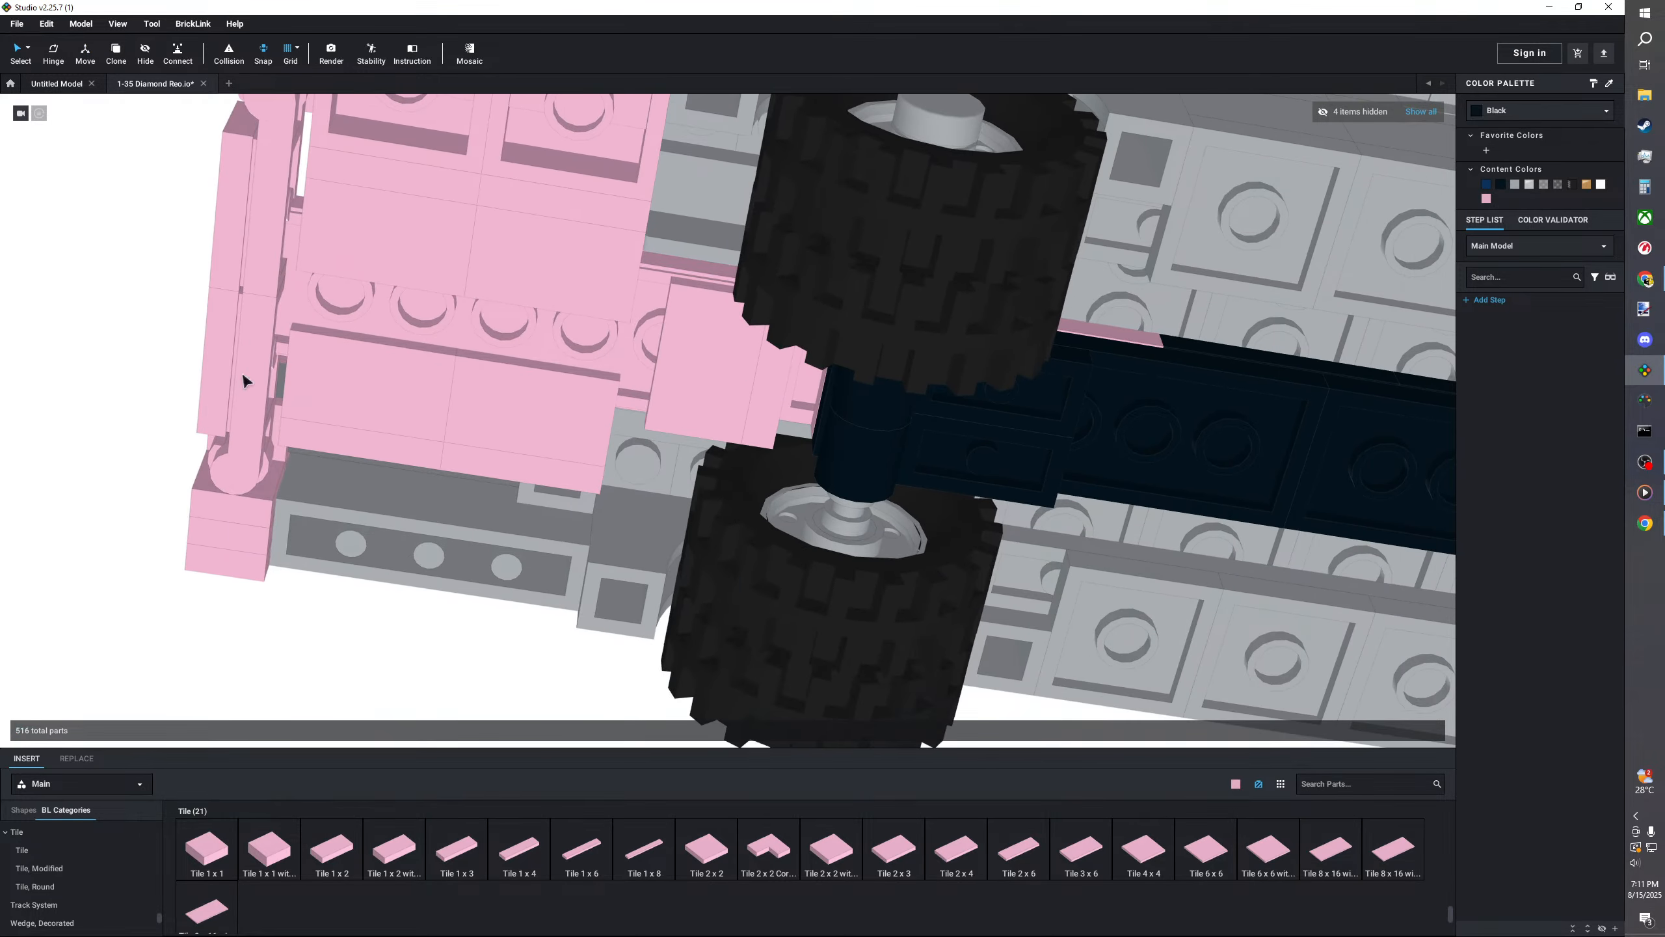
- Delete the outer pink 2 x 2 part next to the rear axle on the underside
left_click(774, 387)
key("Delete")
right_click_drag(772, 375, 732, 401)
- Reposition the pink Tile 2 x 6 lengthwise and vertically on the rear underside's center line
left_click(704, 392)
scroll(540, 327, "up", 2)
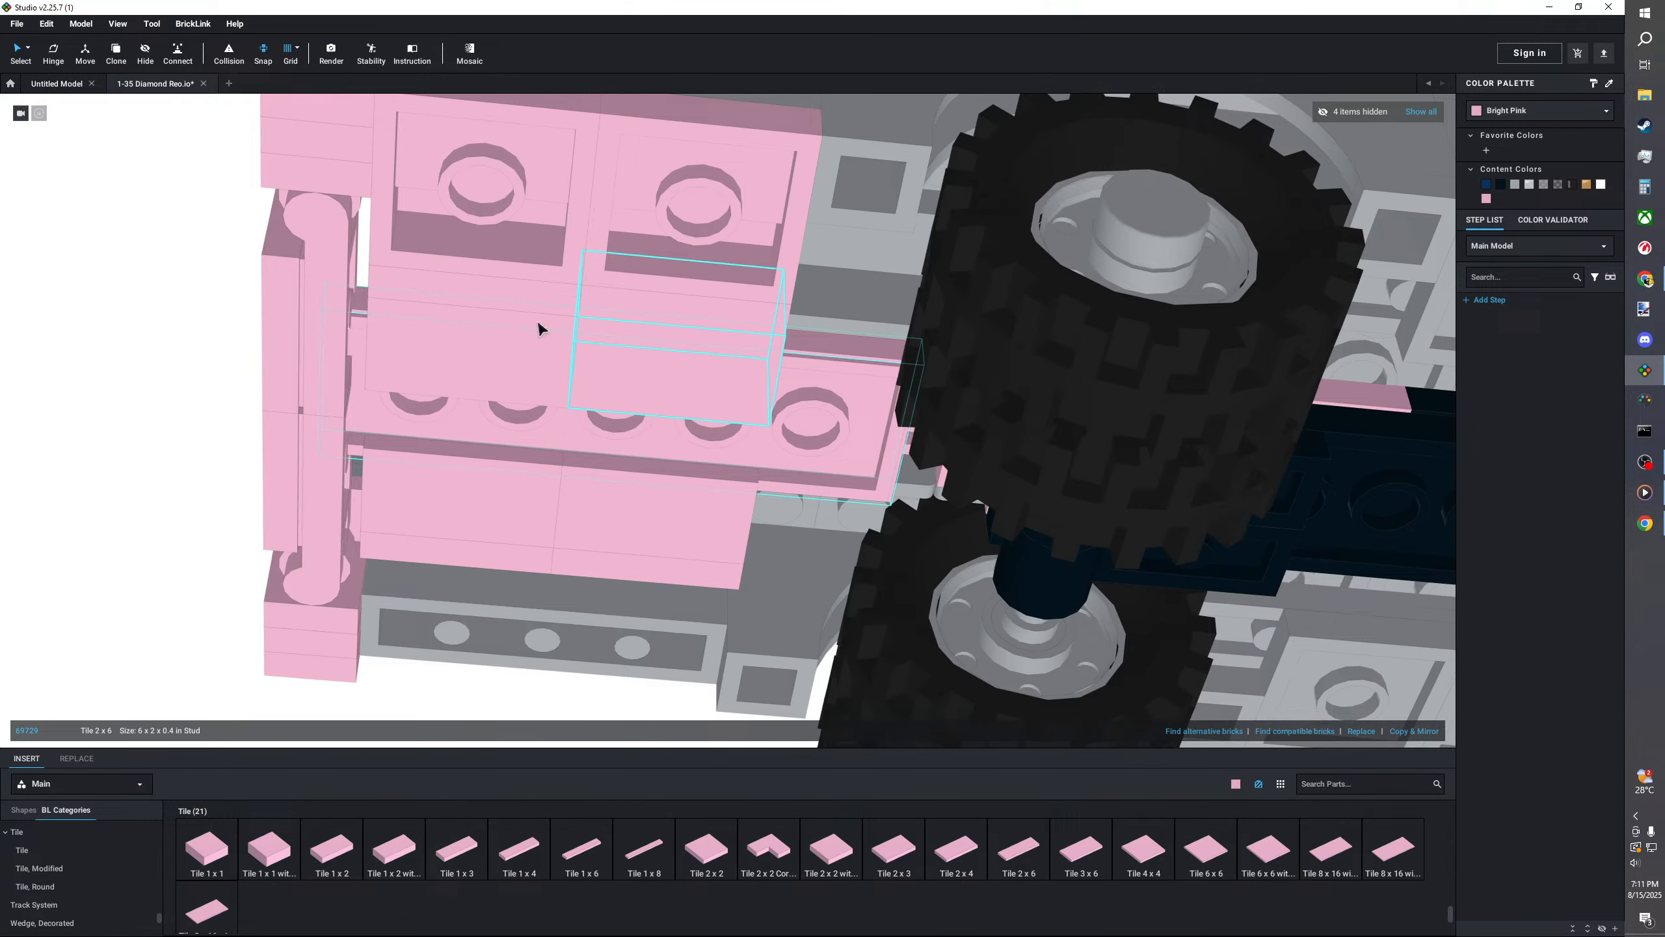
left_click(84, 55)
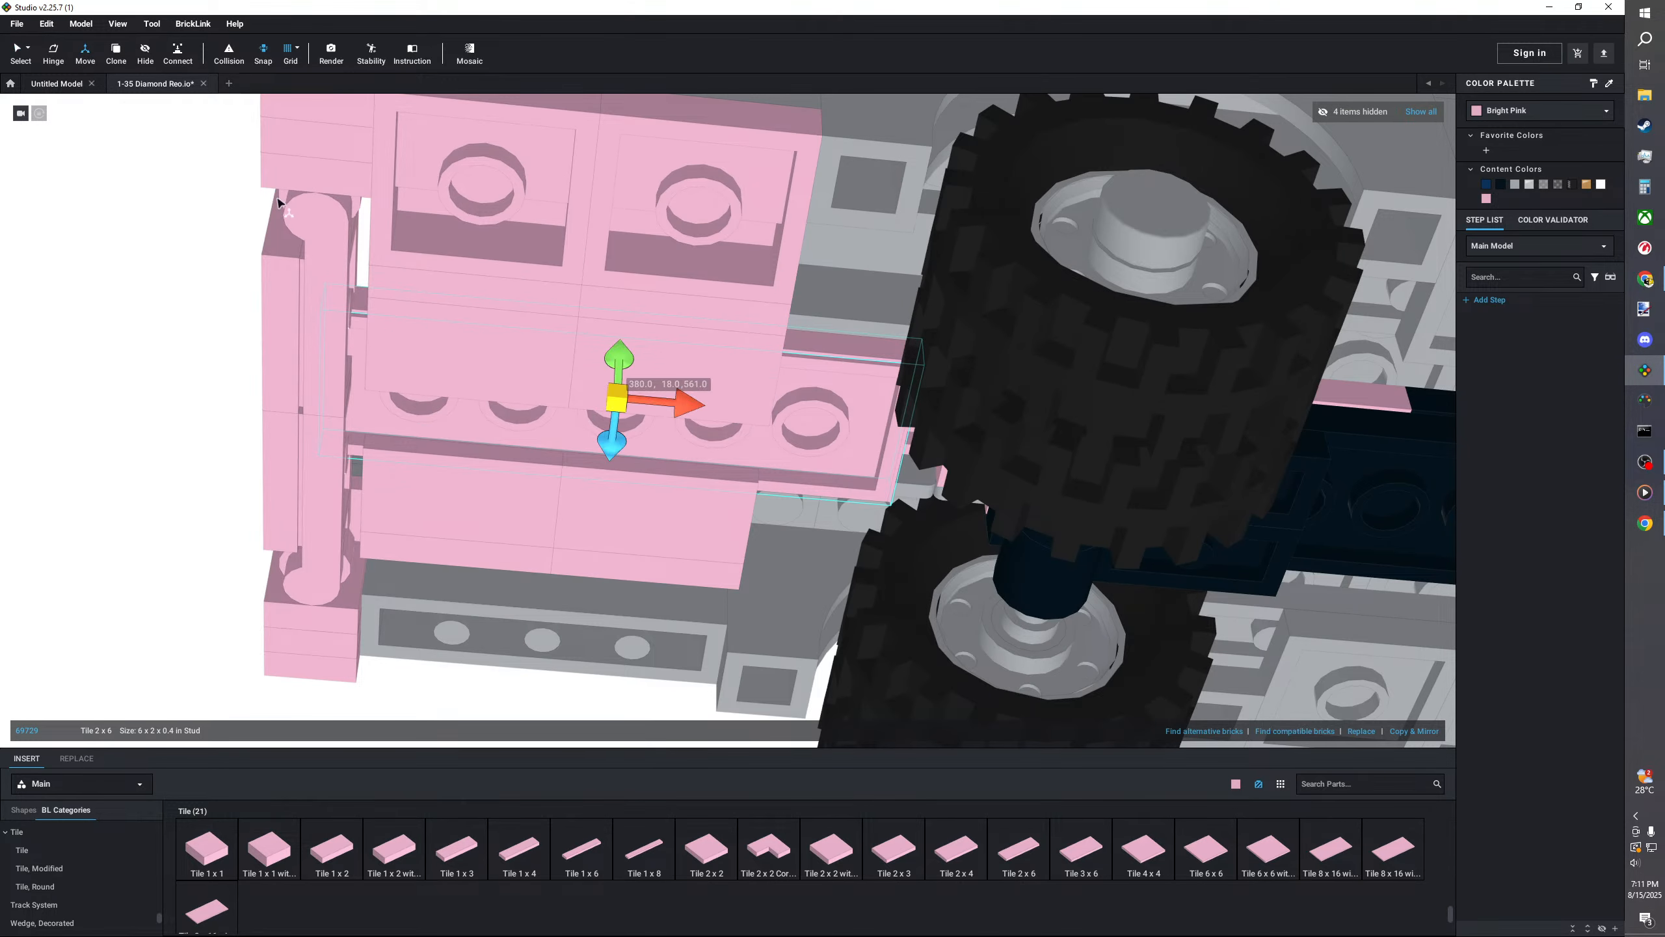
left_click_drag(687, 419, 723, 413)
left_click_drag(643, 360, 644, 341)
right_click_drag(723, 414, 776, 462)
scroll(748, 433, "up", 3)
left_click_drag(873, 528, 875, 537)
scroll(854, 505, "down", 4)
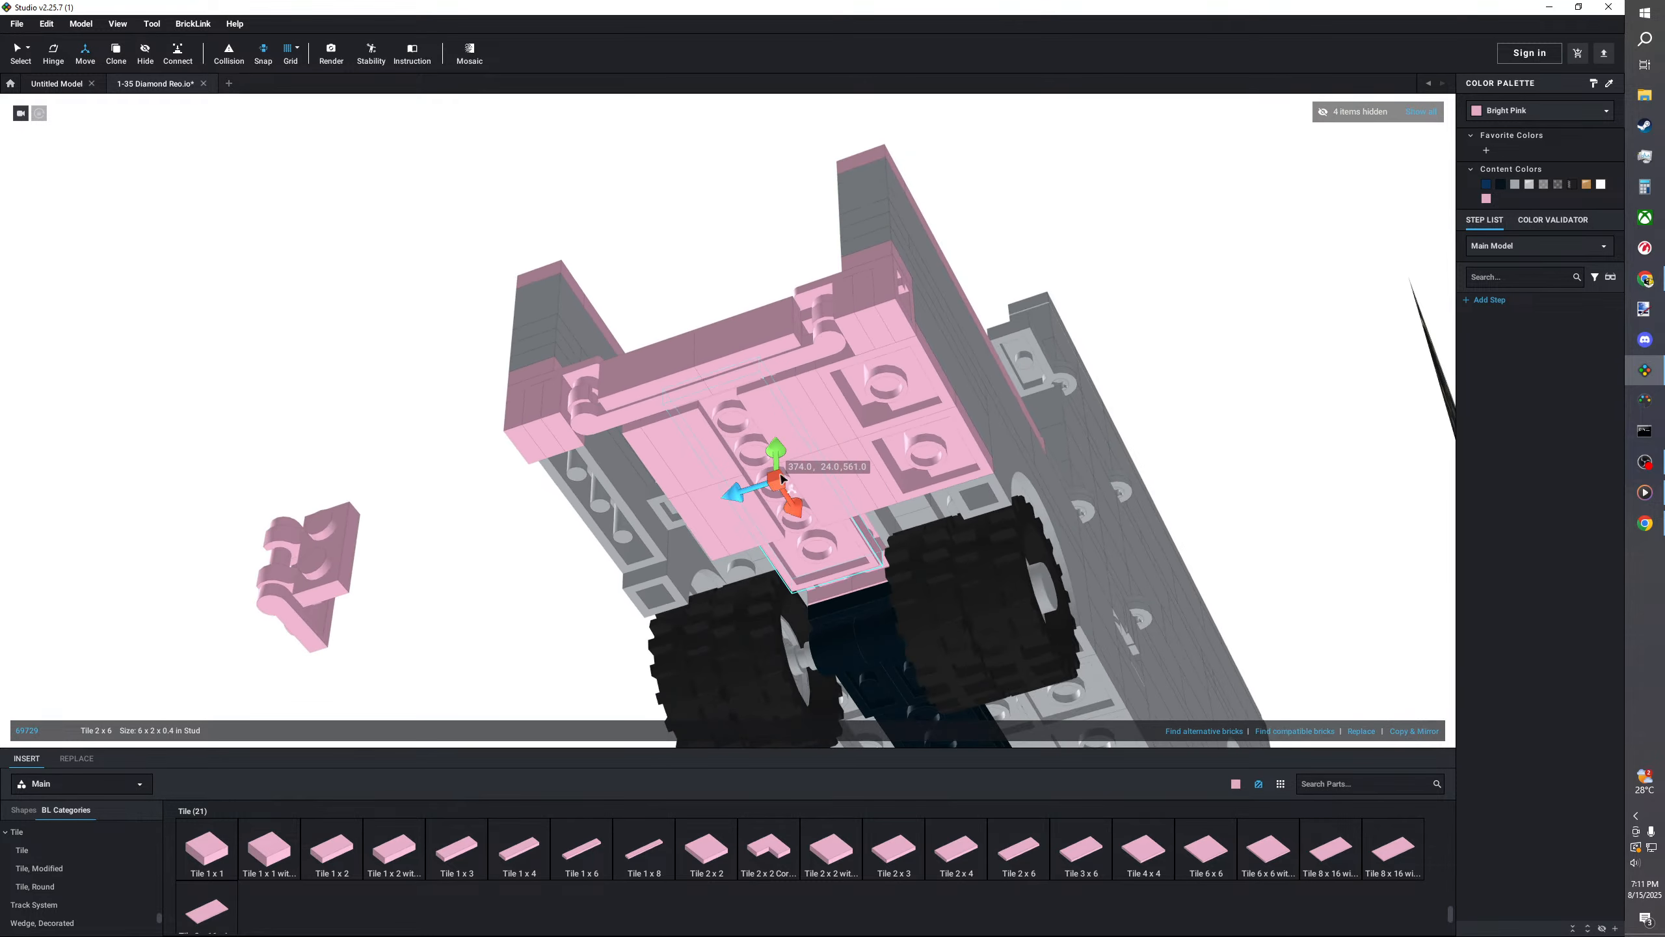
right_click_drag(855, 505, 790, 498)
- Place two pink Plate 1 x 4 parts on the rear floor, one along each side wall
left_click(16, 56)
scroll(539, 480, "up", 3)
right_click_drag(459, 433, 427, 598)
scroll(534, 483, "down", 3)
right_click_drag(548, 767, 517, 610)
right_click_drag(835, 386, 819, 591)
scroll(60, 870, "up", 5)
left_click(46, 846)
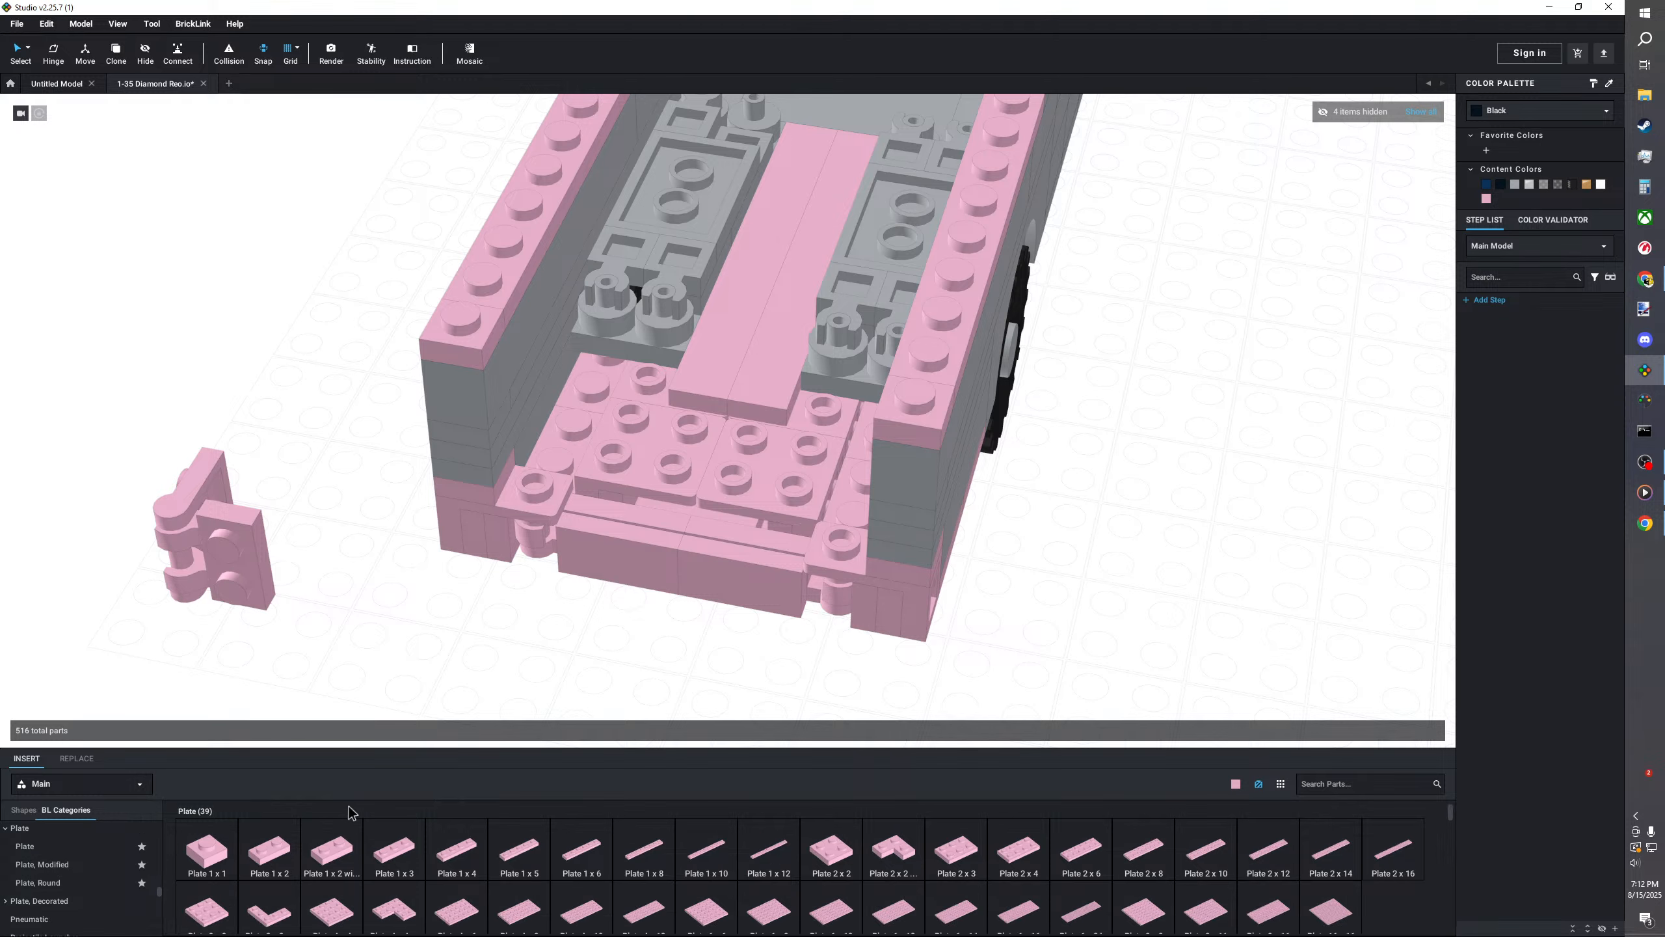
left_click(477, 861)
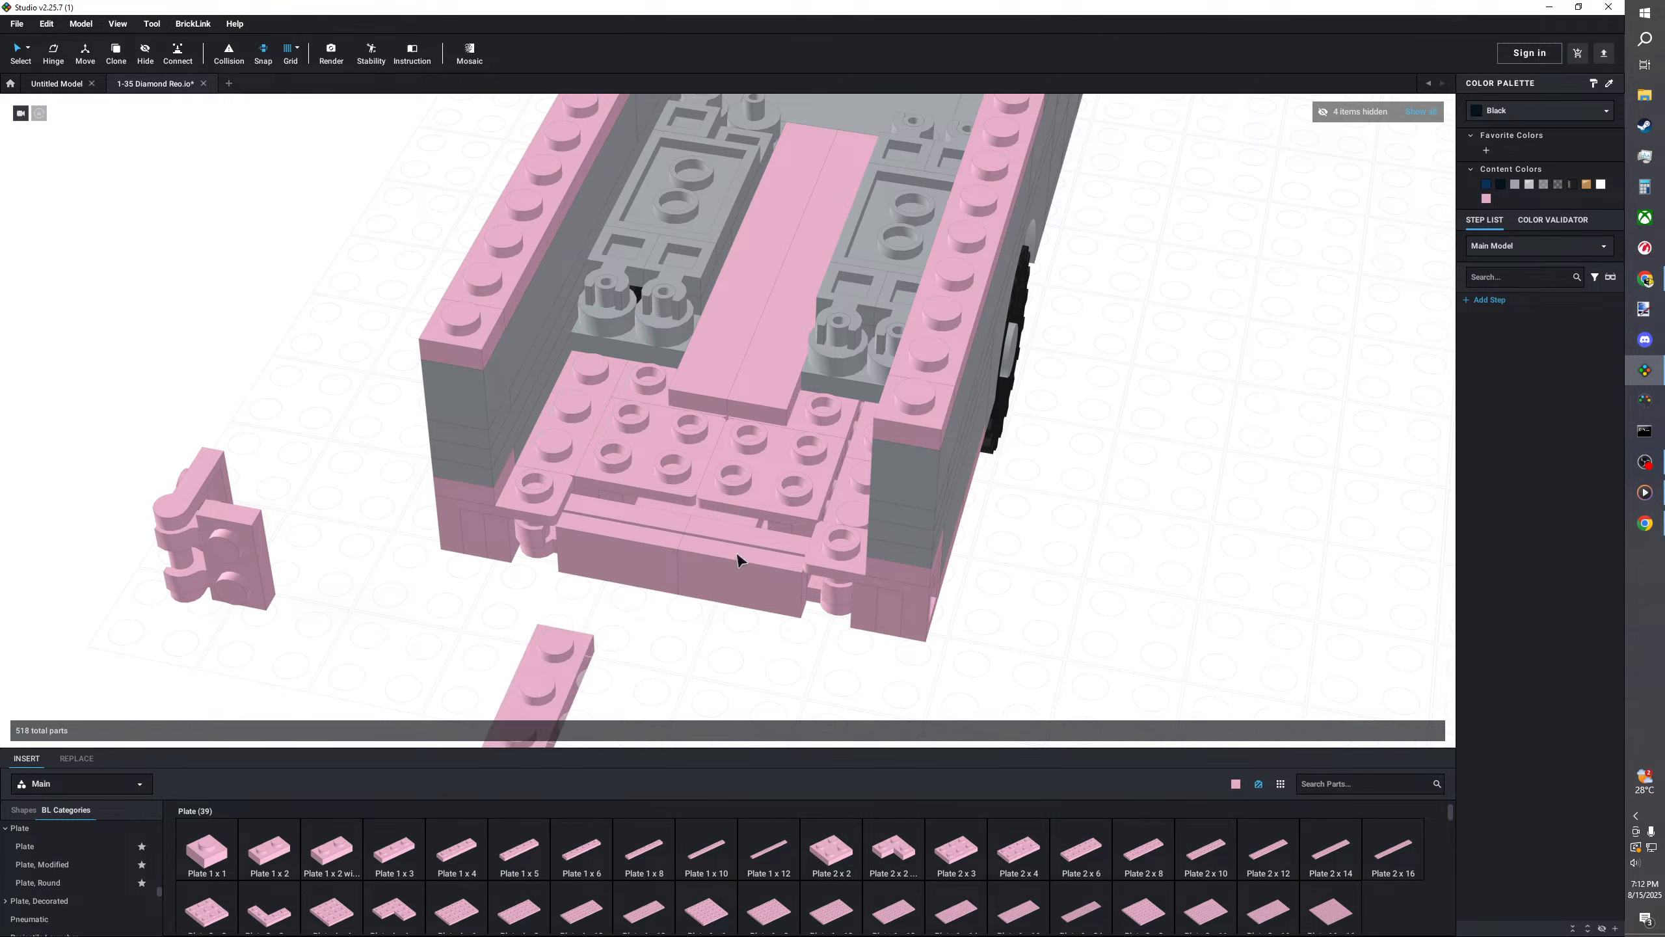
key("Escape")
right_click_drag(1109, 544, 1047, 553)
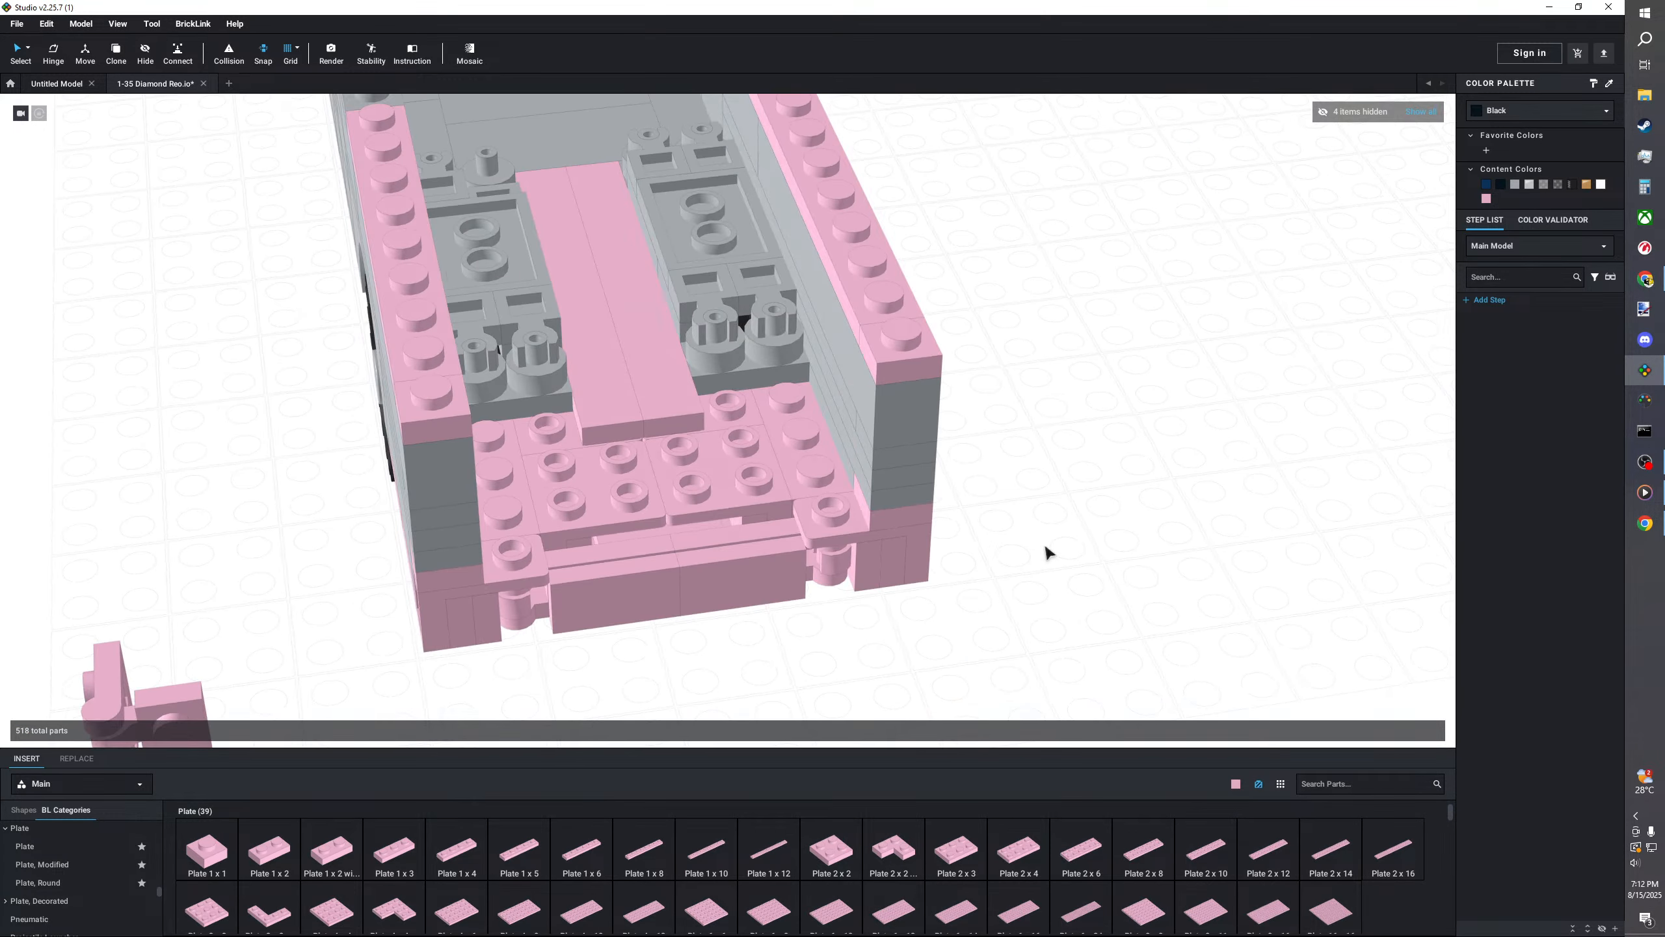
- Delete the outer gray round posts beside both side walls and the gray plates supporting the post rows
left_click(774, 318)
key("Delete")
left_click(475, 325)
key("Delete")
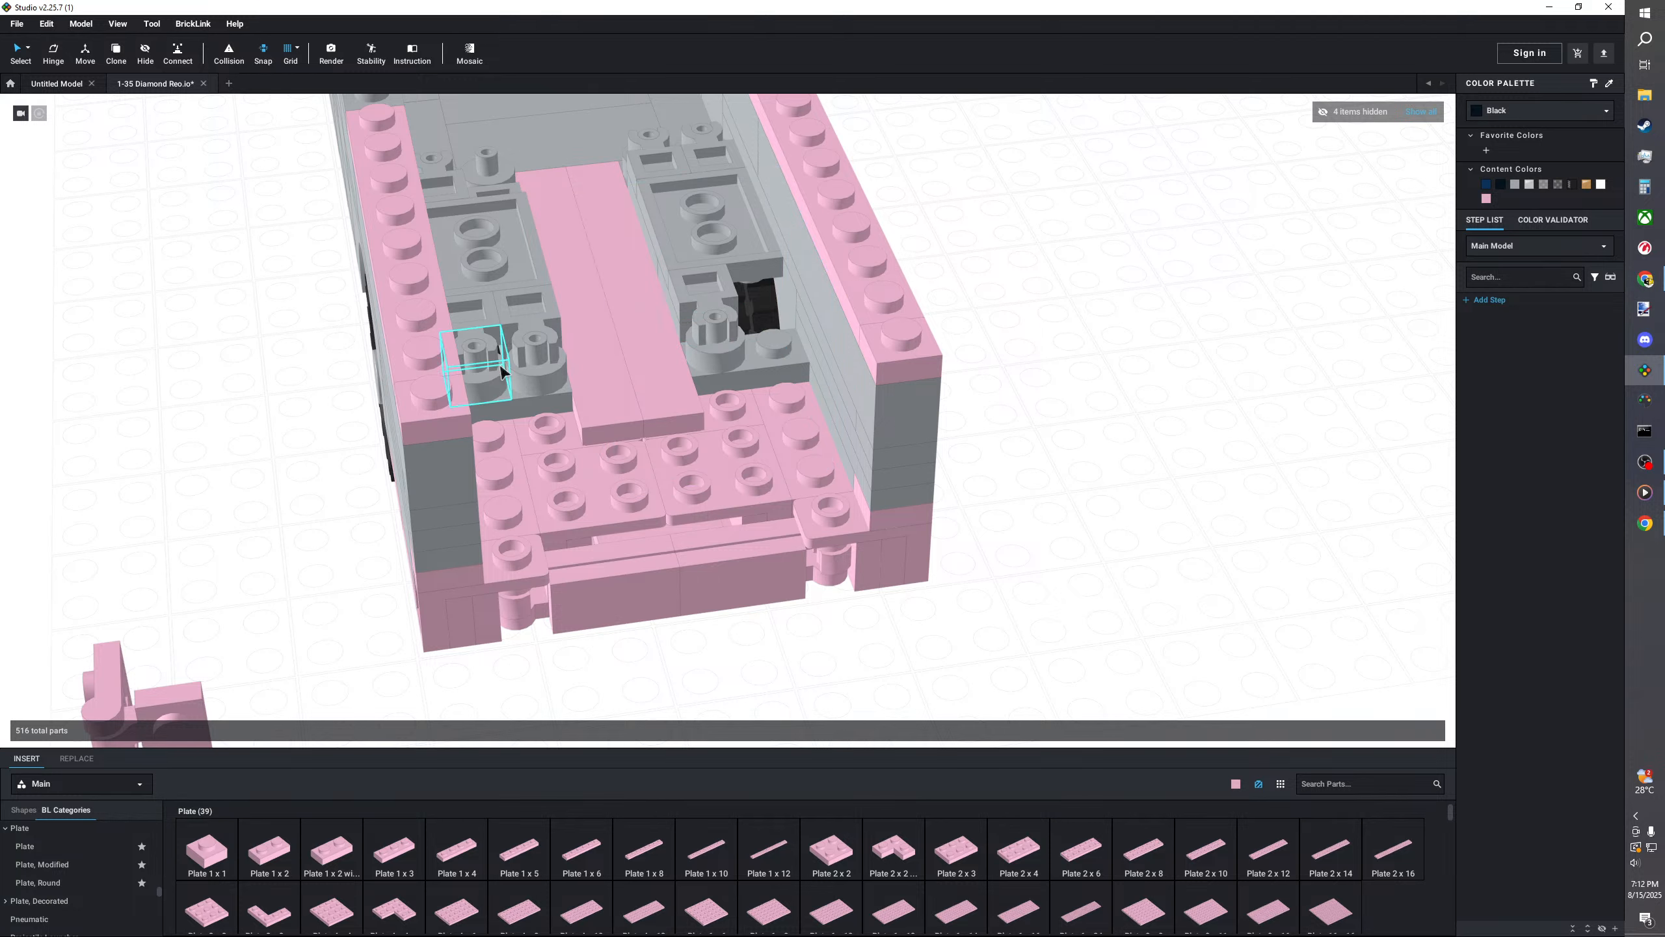
left_click(493, 366)
key("Delete")
left_click(550, 393)
key("Delete")
left_click(760, 367)
key("Delete")
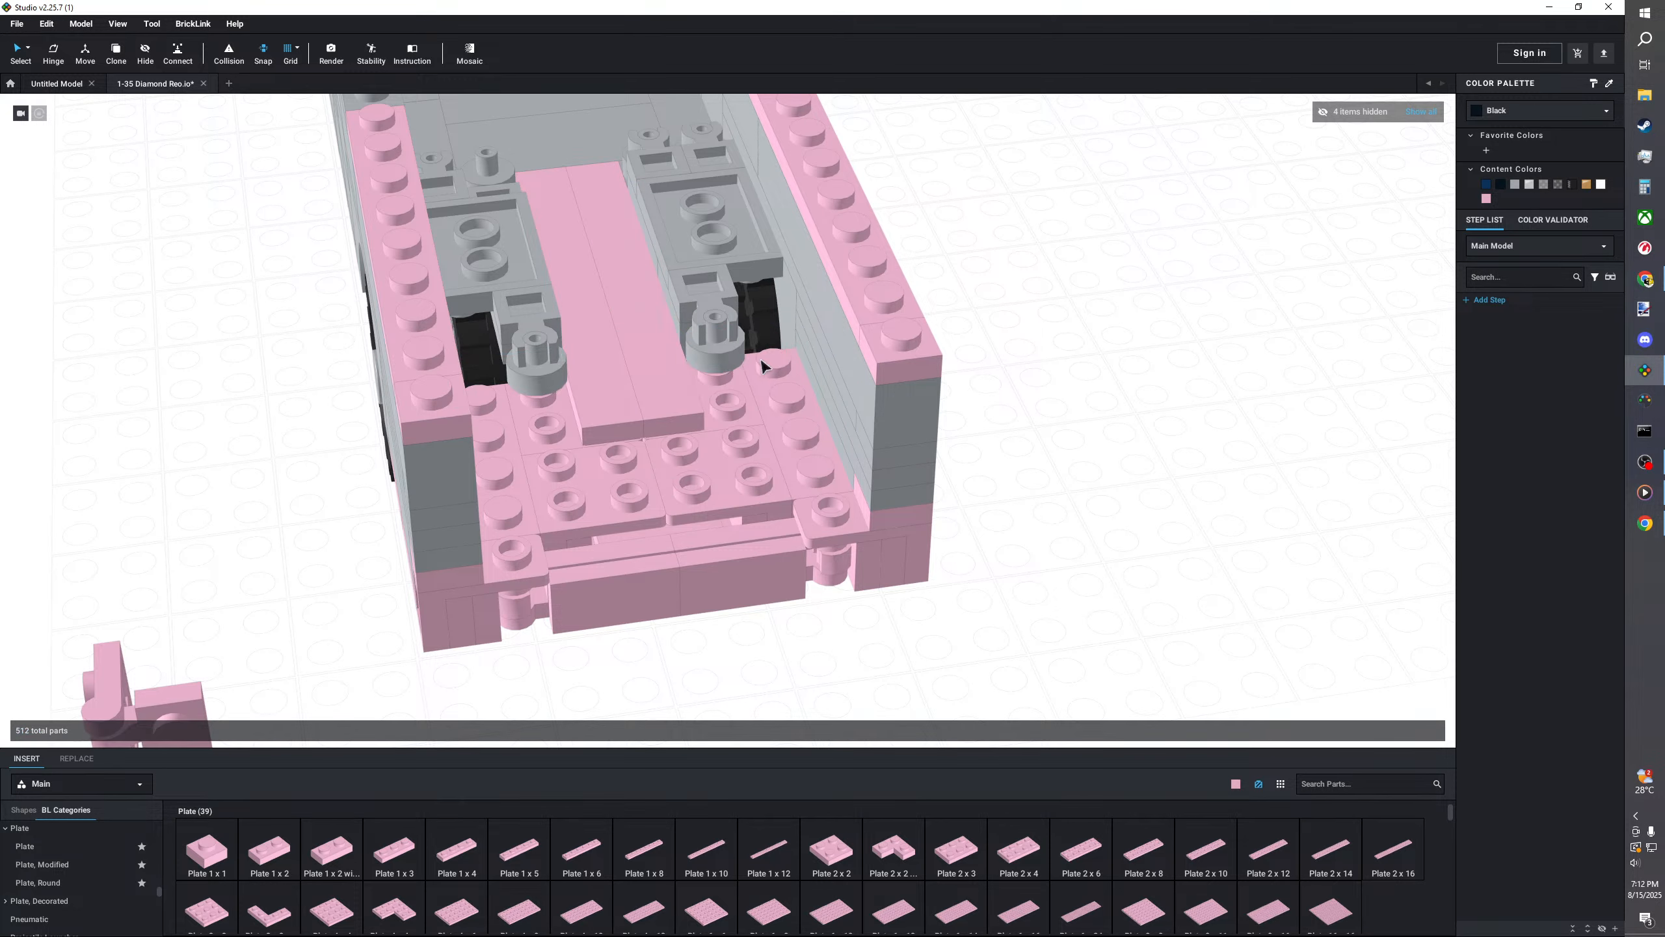
- Place a pink Plate 1 x 1 beneath each of the two remaining gray round posts
left_click_drag(202, 866, 724, 359)
left_click(724, 355)
left_click(829, 671)
- Place two pink Tile 1 x 3 parts along the side walls next to the gray round posts
right_click_drag(829, 652, 813, 670)
scroll(71, 855, "down", 5)
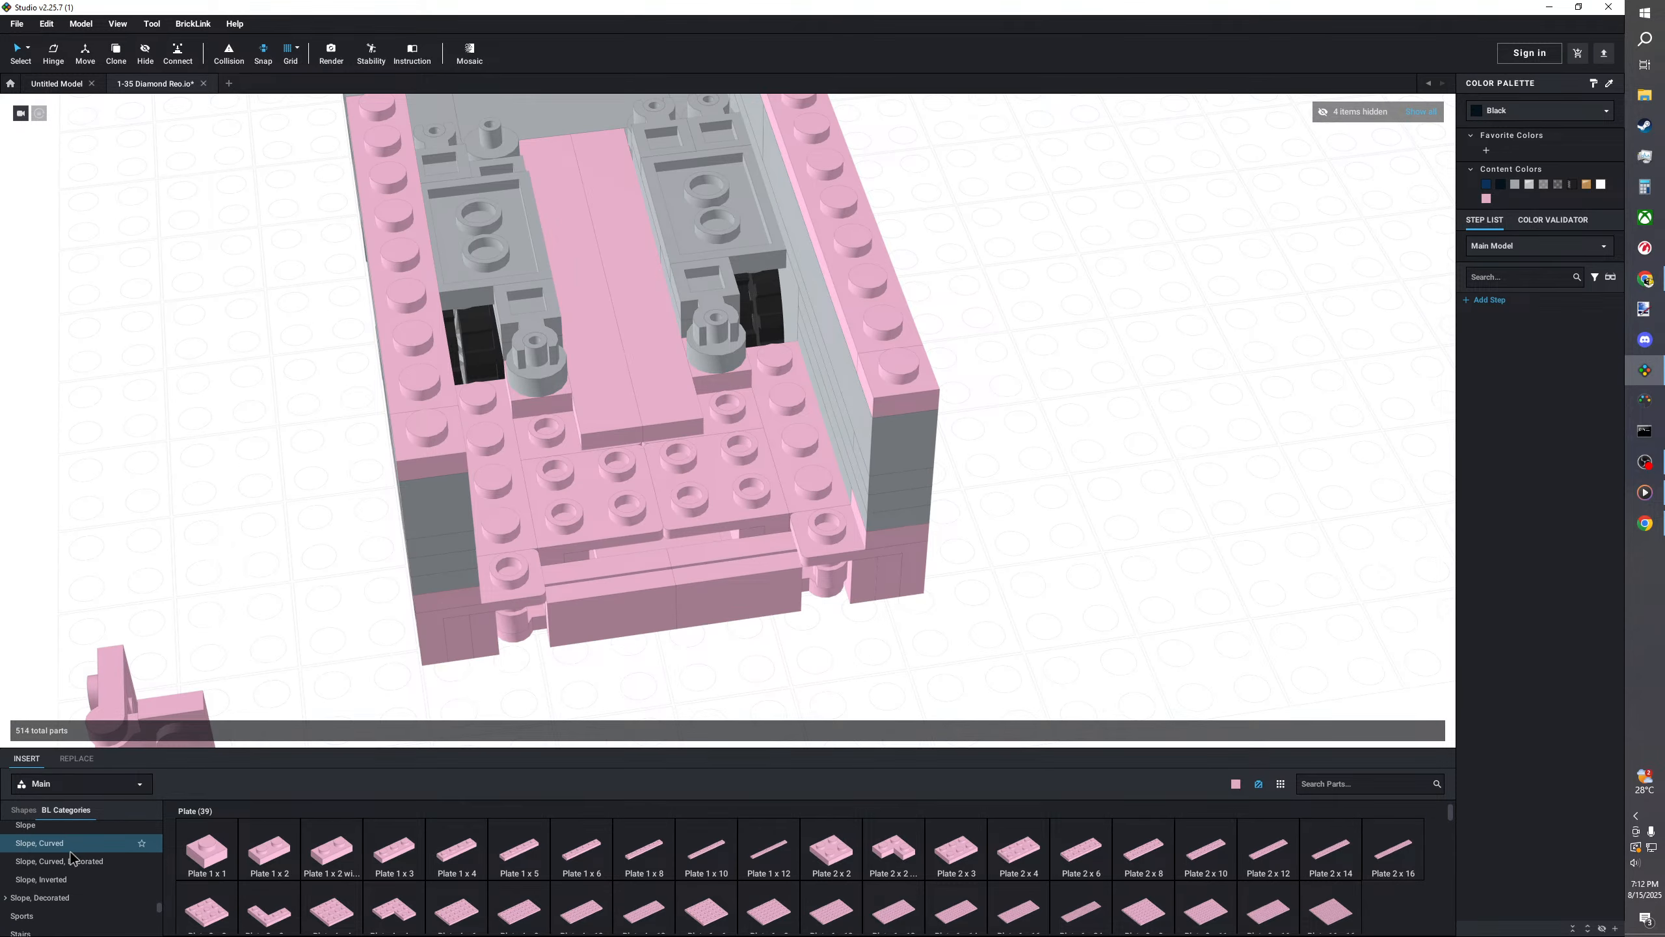
mouse_move(298, 671)
right_mouse_down()
mouse_move(367, 707)
mouse_move(298, 670)
right_mouse_up()
scroll(82, 876, "down", 4)
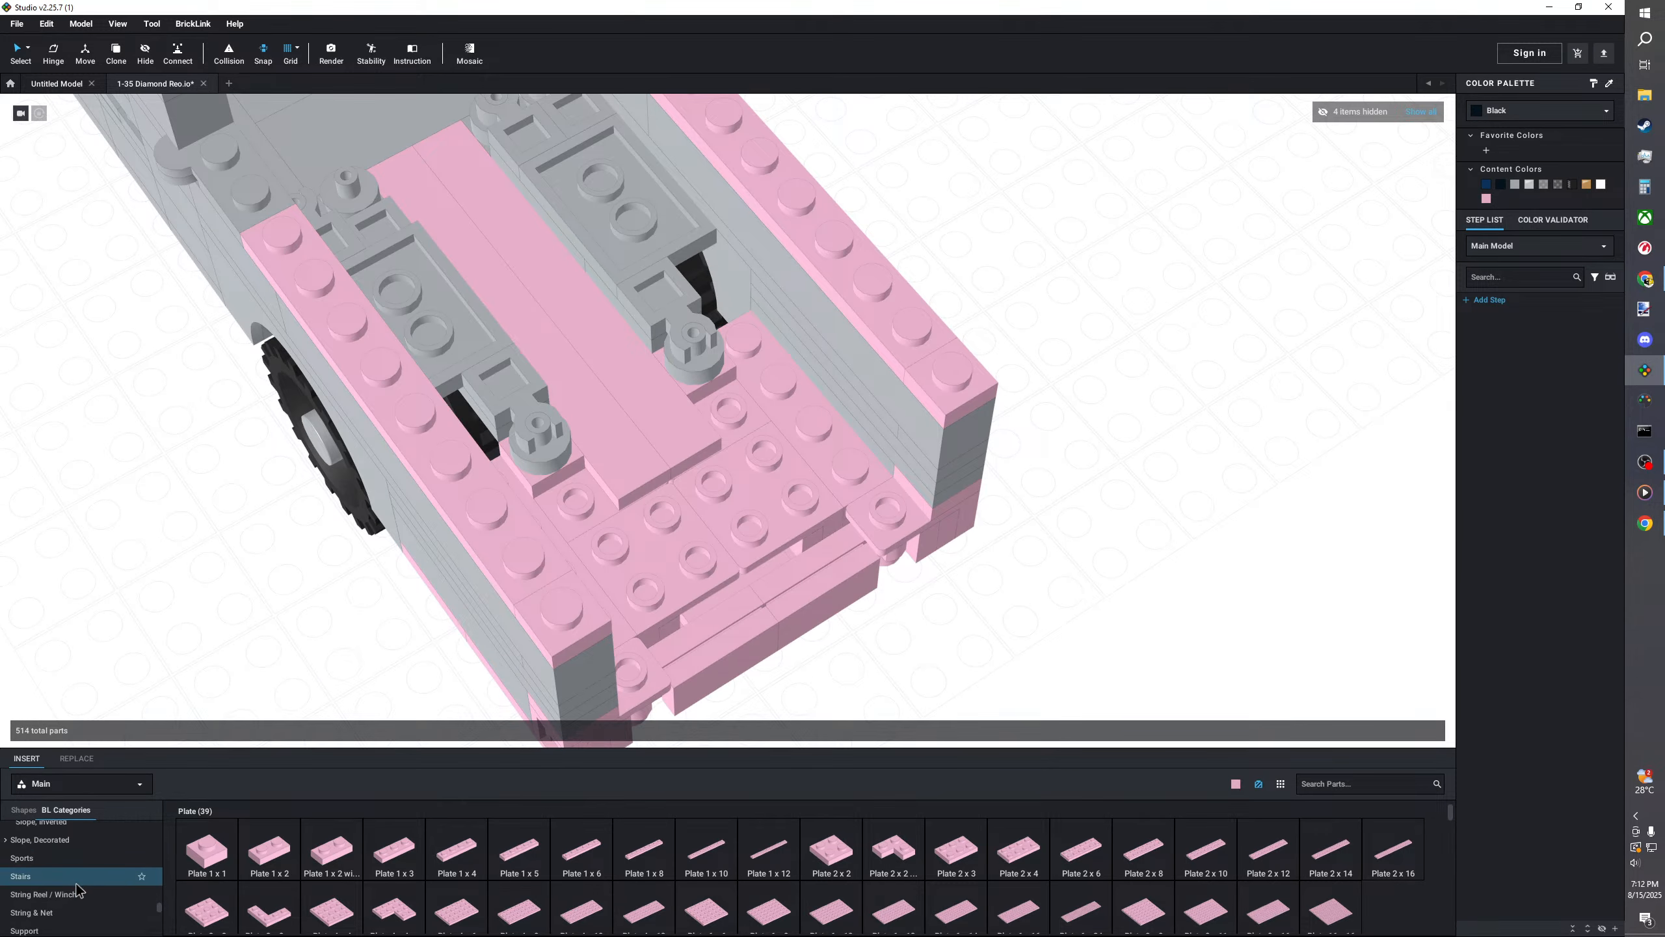
left_click(60, 863)
left_click(470, 844)
left_click(779, 382)
right_click_drag(1082, 419, 968, 409)
left_click(482, 357)
left_click(856, 335)
right_click(1067, 409)
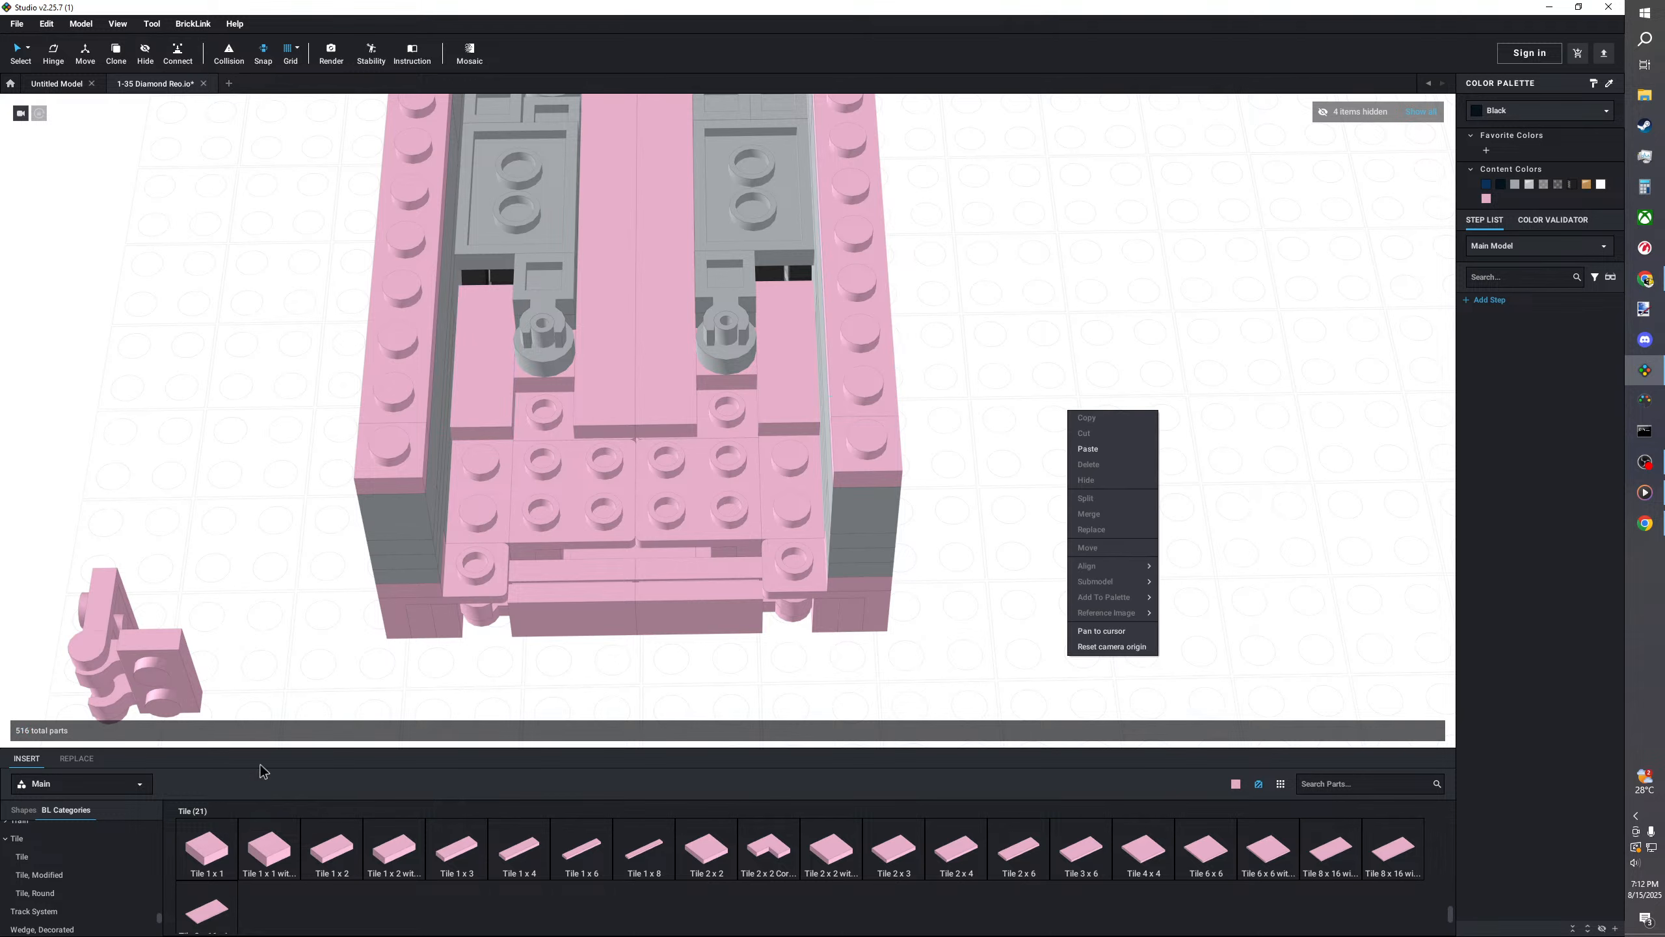
- Try covering the single studs in front of the two gray round posts with pink Tile 1 x 1 parts
left_click(204, 848)
left_click(550, 403)
left_click(206, 848)
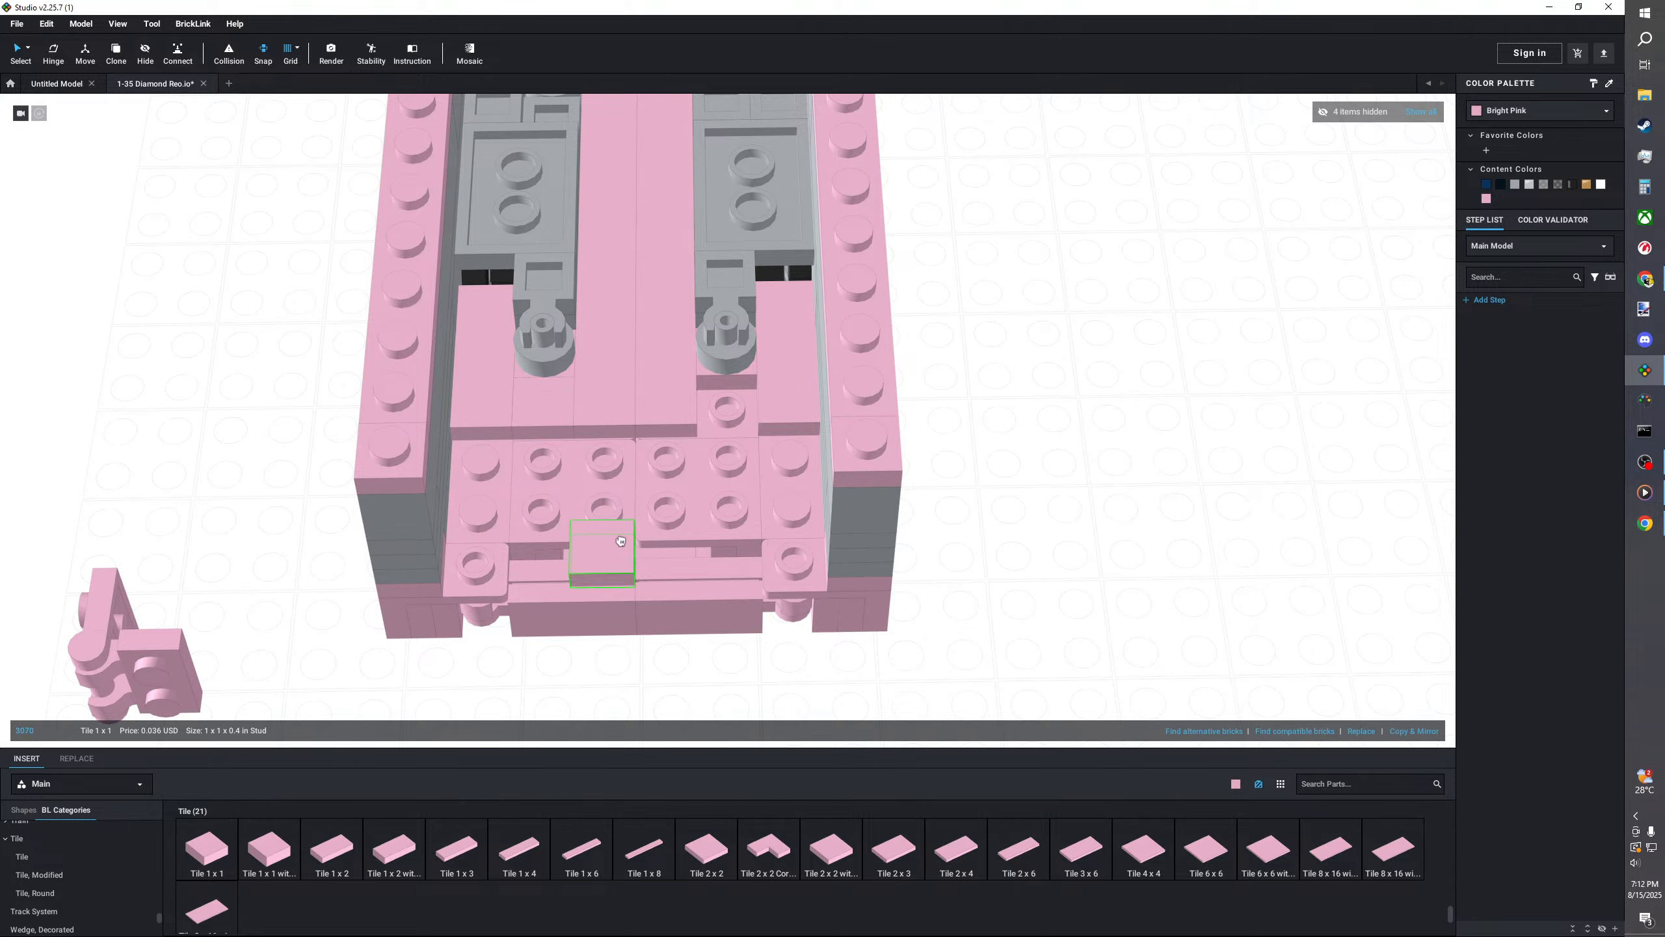
left_click(729, 404)
left_click(723, 415)
key("Delete")
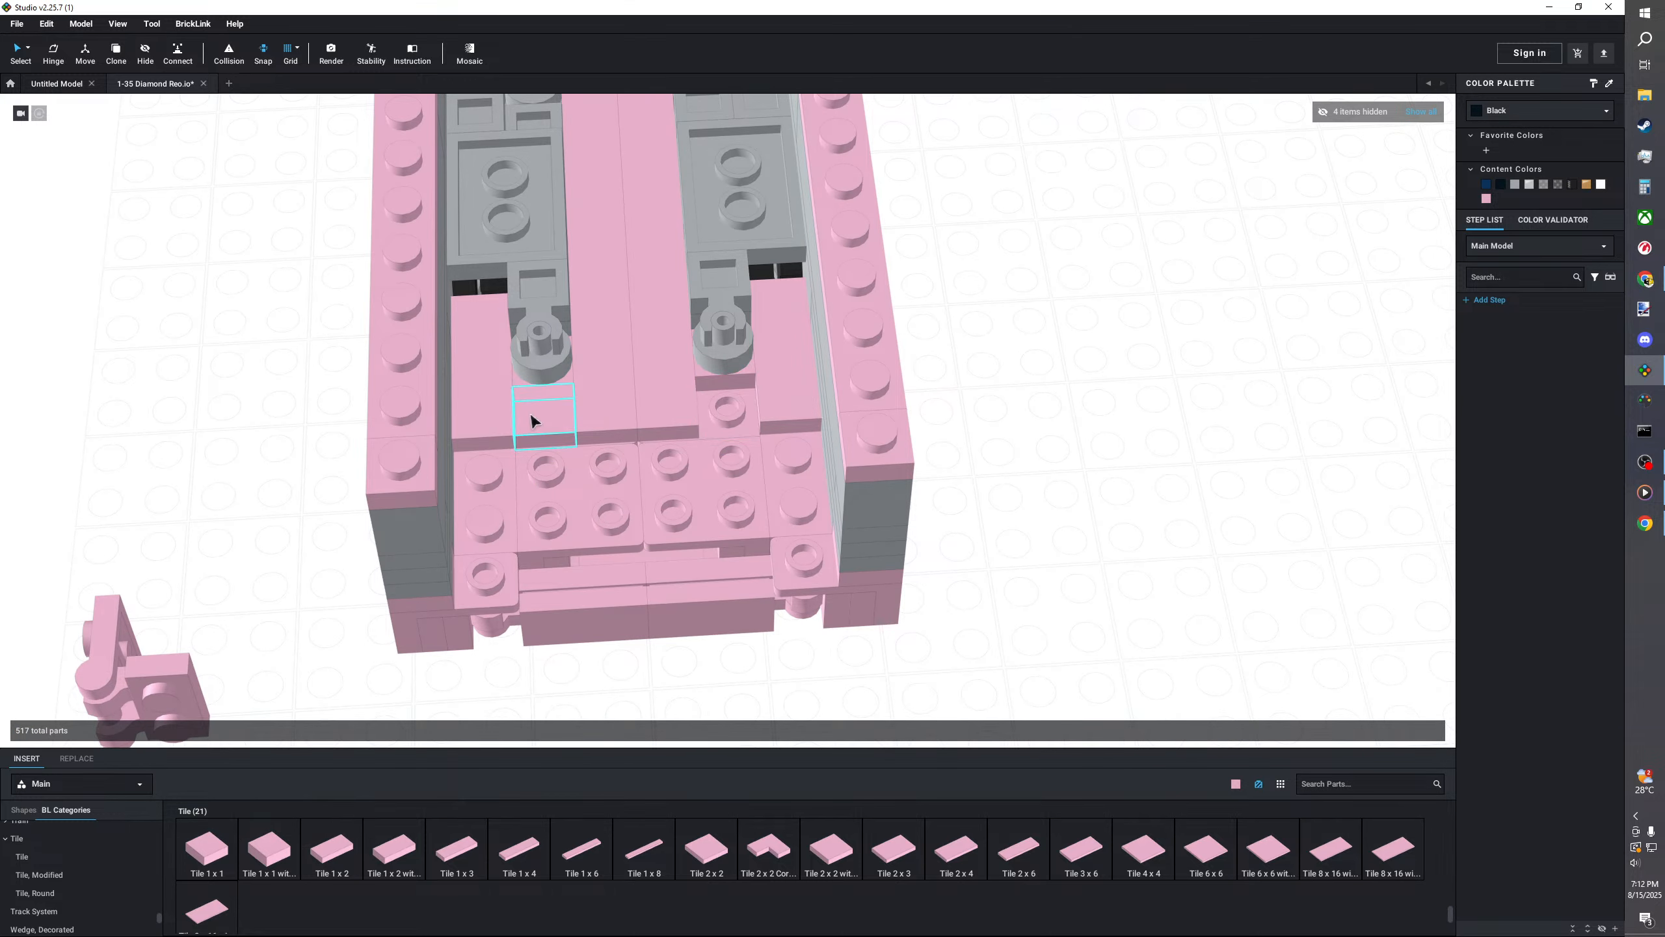
left_click(532, 419)
key("Delete")
- Delete the two pink Tile 1 x 3 parts along the side walls
right_click_drag(579, 451, 642, 411)
scroll(642, 411, "down", 2)
left_click(642, 411)
mouse_move(666, 412)
left_mouse_down("ctrl")
mouse_move(728, 486)
mouse_move(666, 394)
mouse_move(672, 427)
left_mouse_up("ctrl")
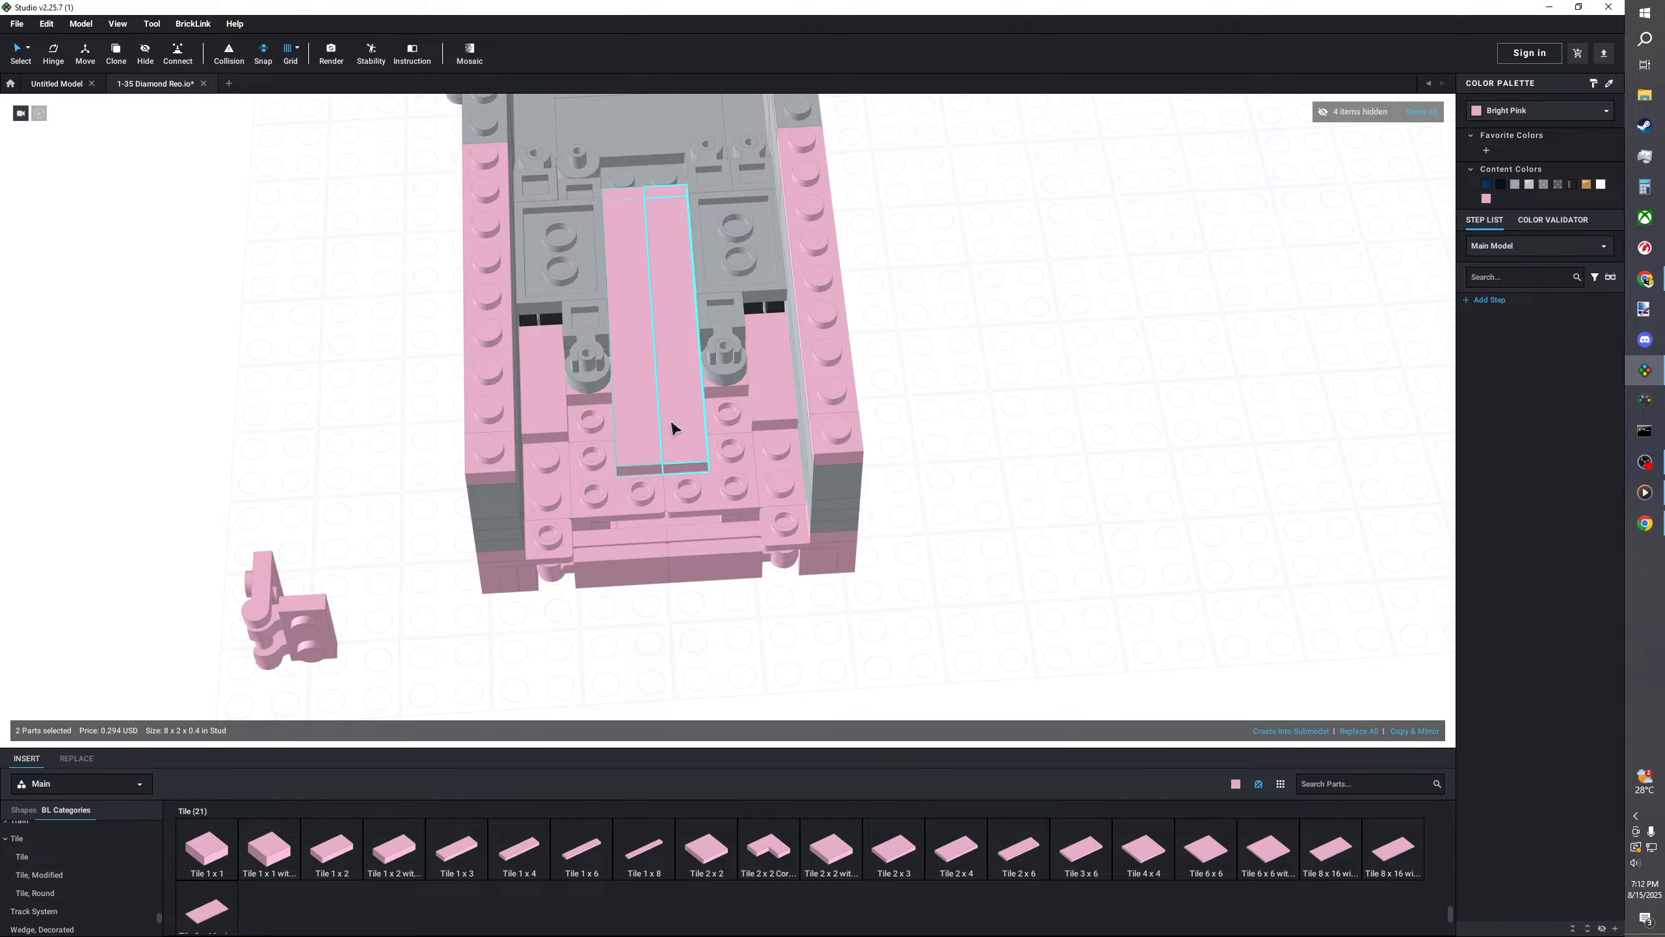
left_click(990, 413)
right_click_drag(990, 413, 1003, 414)
left_click(562, 456)
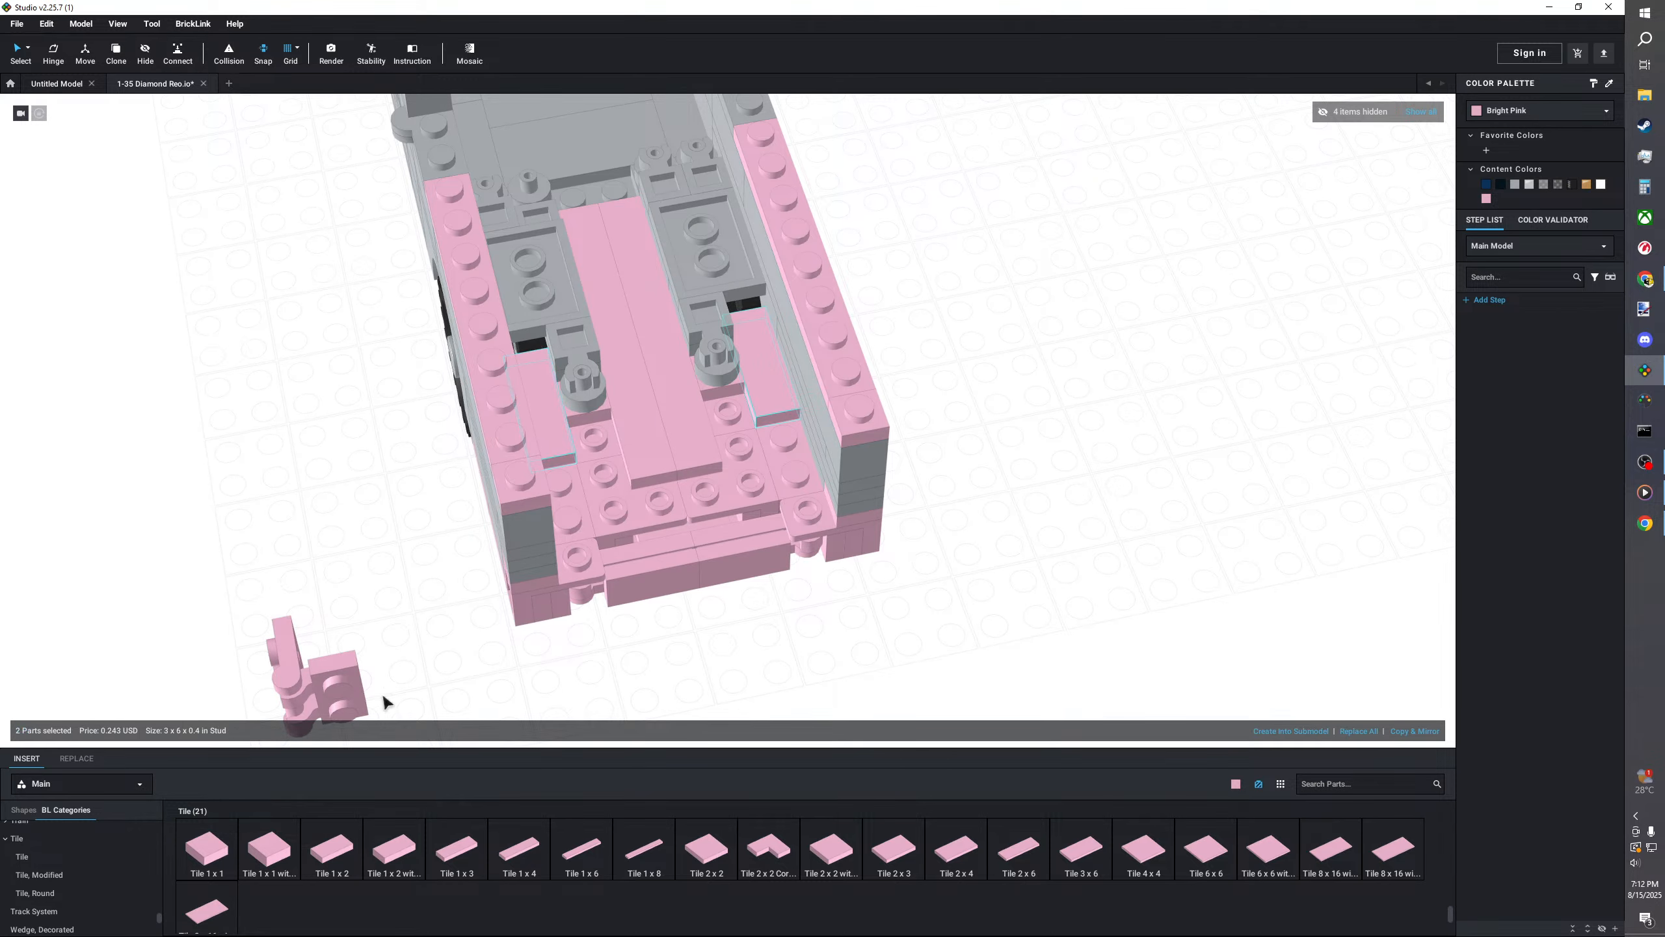
key("Delete")
- Place a pink Tile 1 x 2 along each side wall next to the gray round posts
left_click(513, 851)
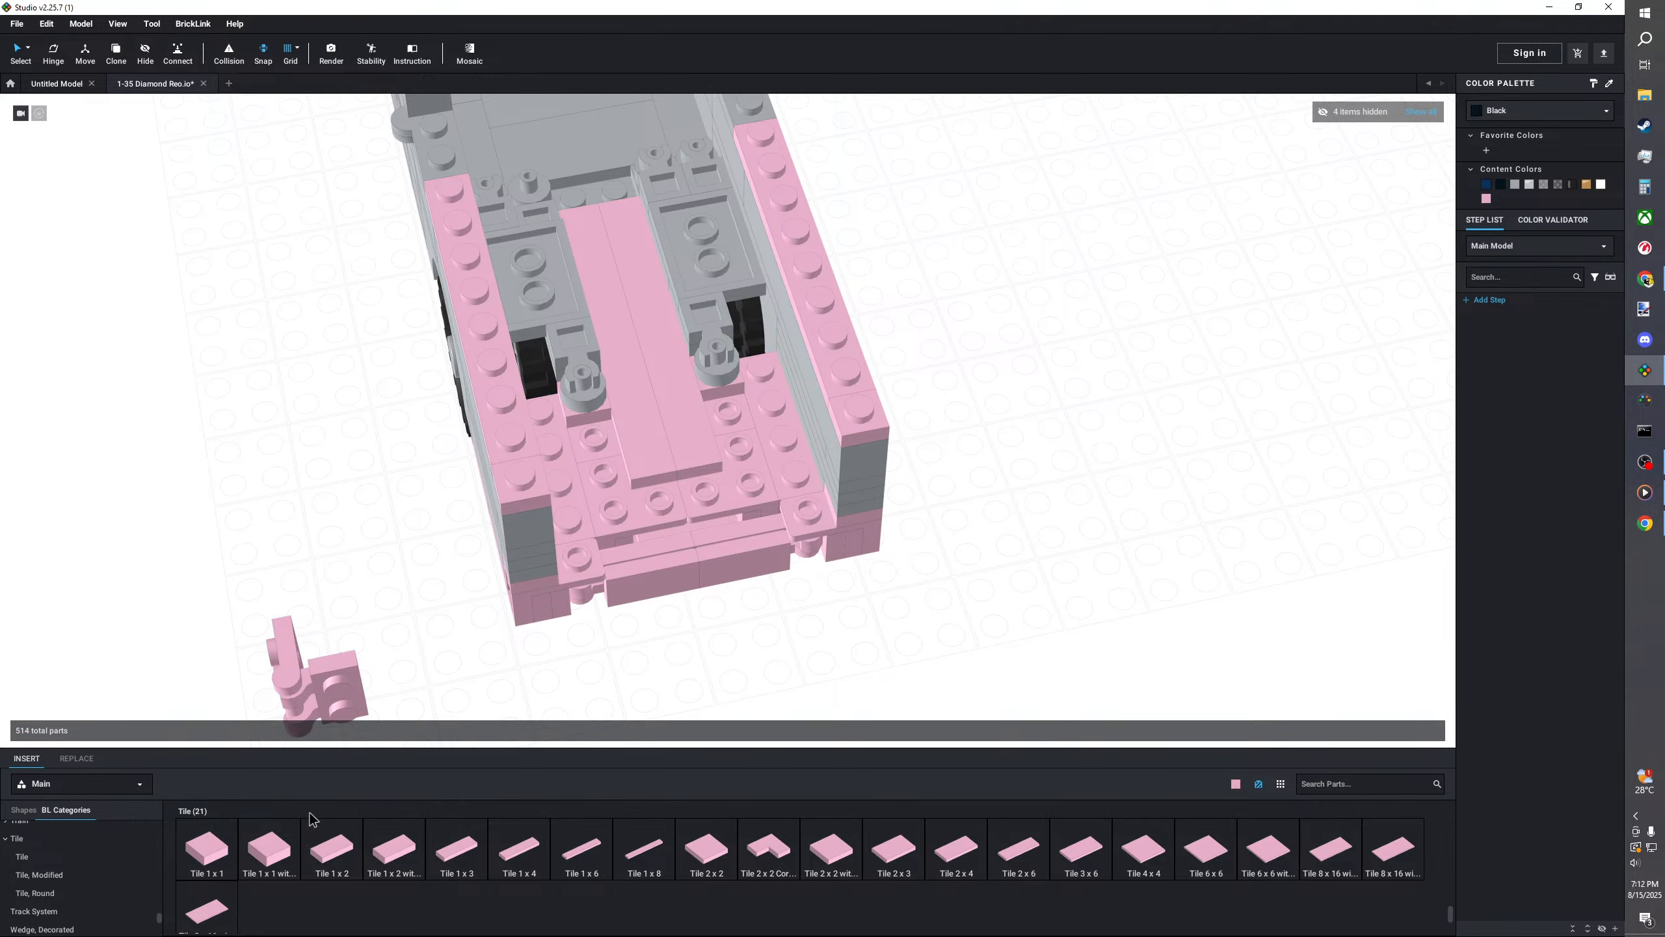
left_click(332, 850)
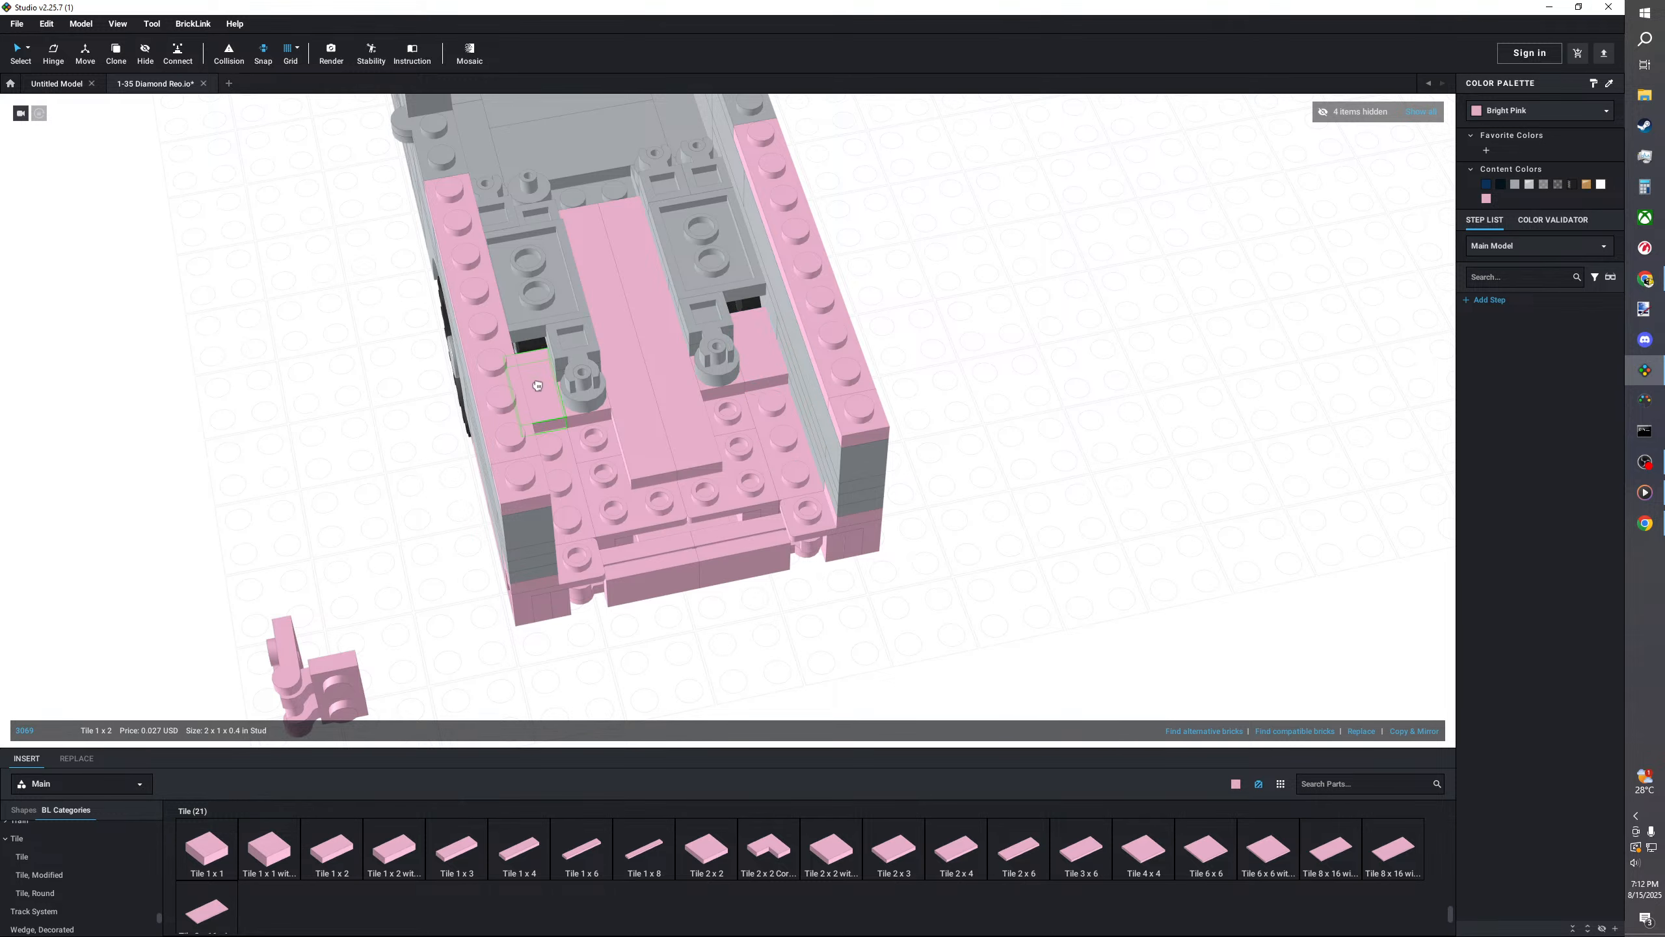
left_click(543, 392)
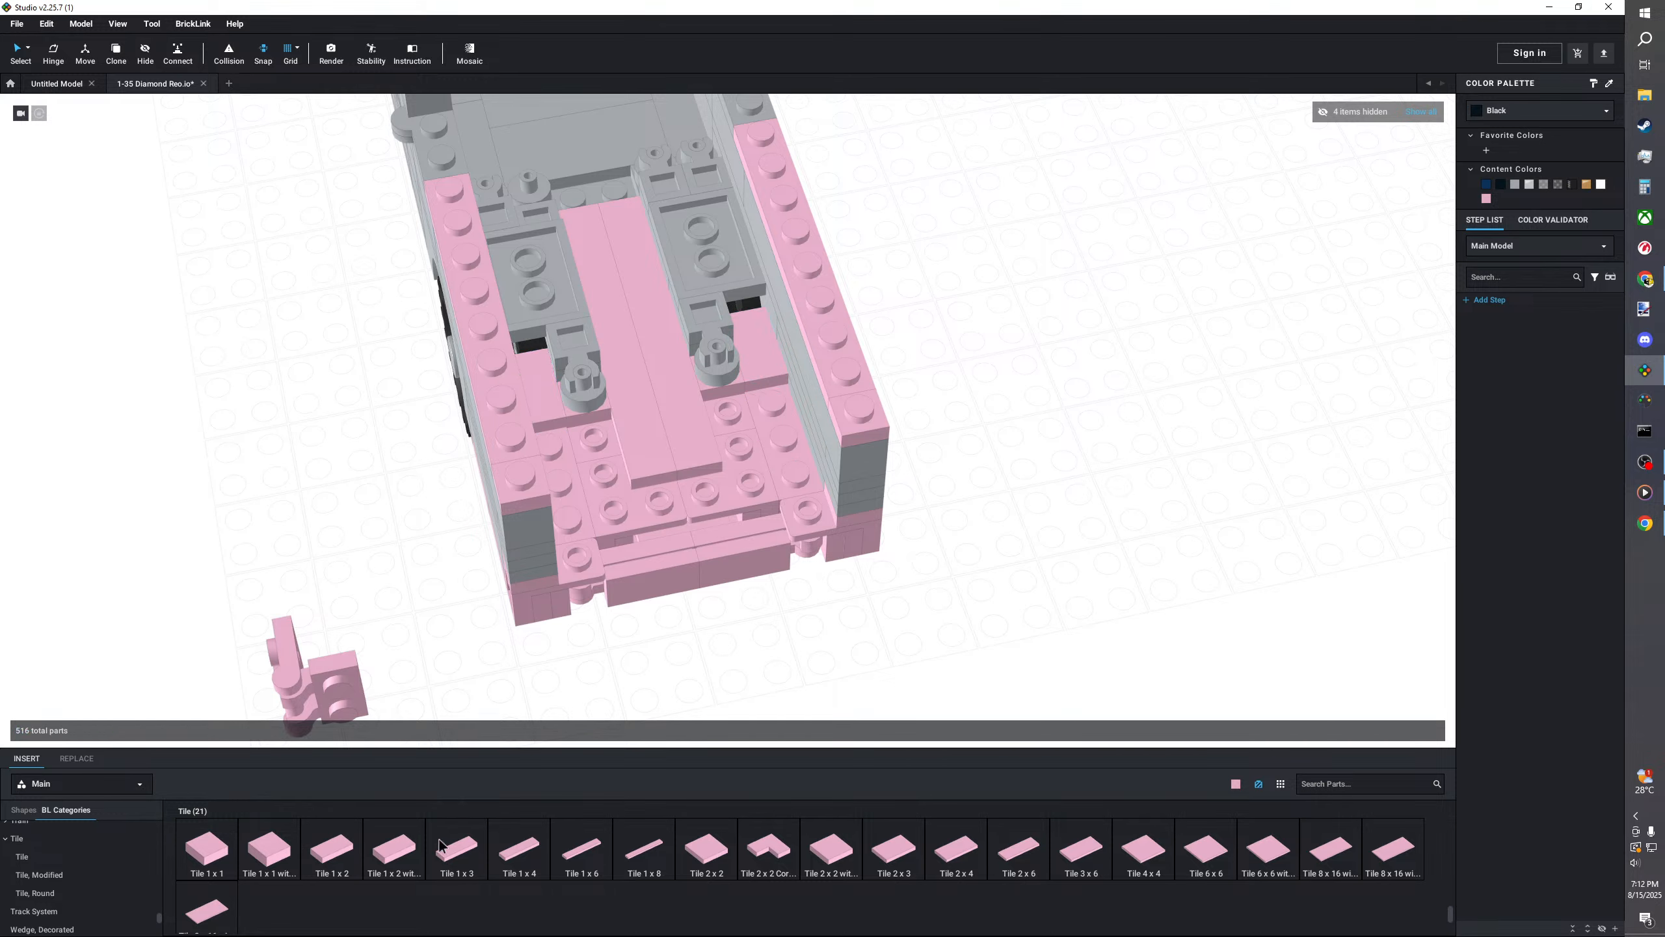
- Cover the rear floor with a pink Tile 2 x 4 along each wall and a Tile 2 x 2 between them
left_click(959, 853)
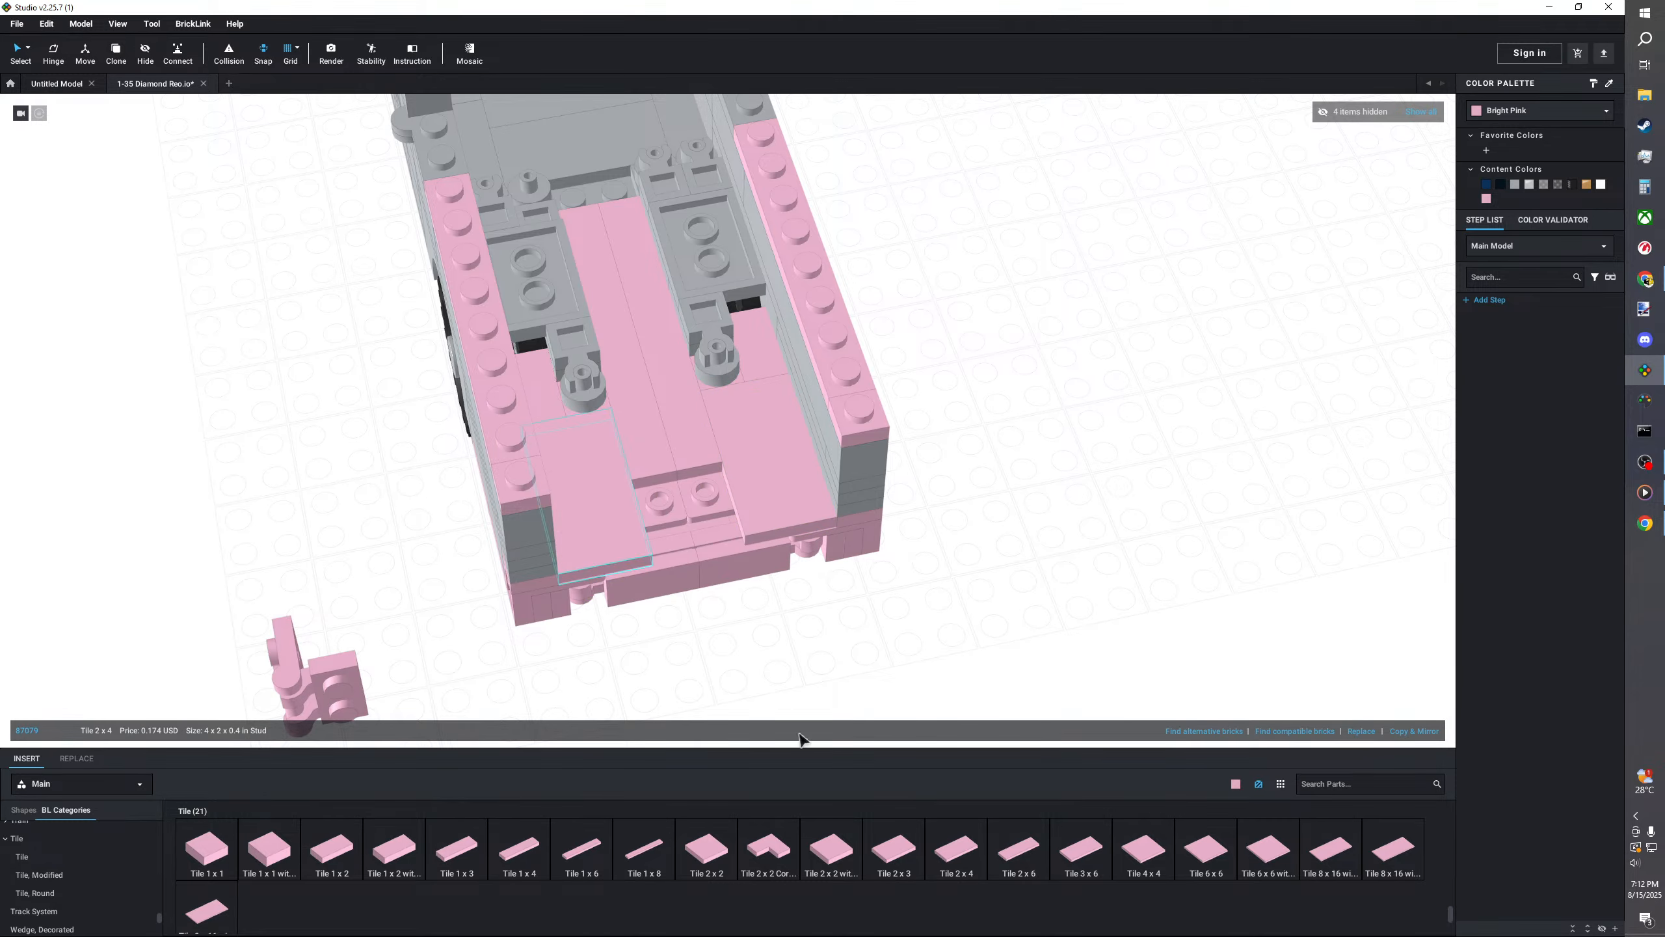
left_click(729, 857)
left_click(700, 536)
left_click(807, 695)
right_click_drag(806, 696, 497, 724)
scroll(722, 664, "up", 3)
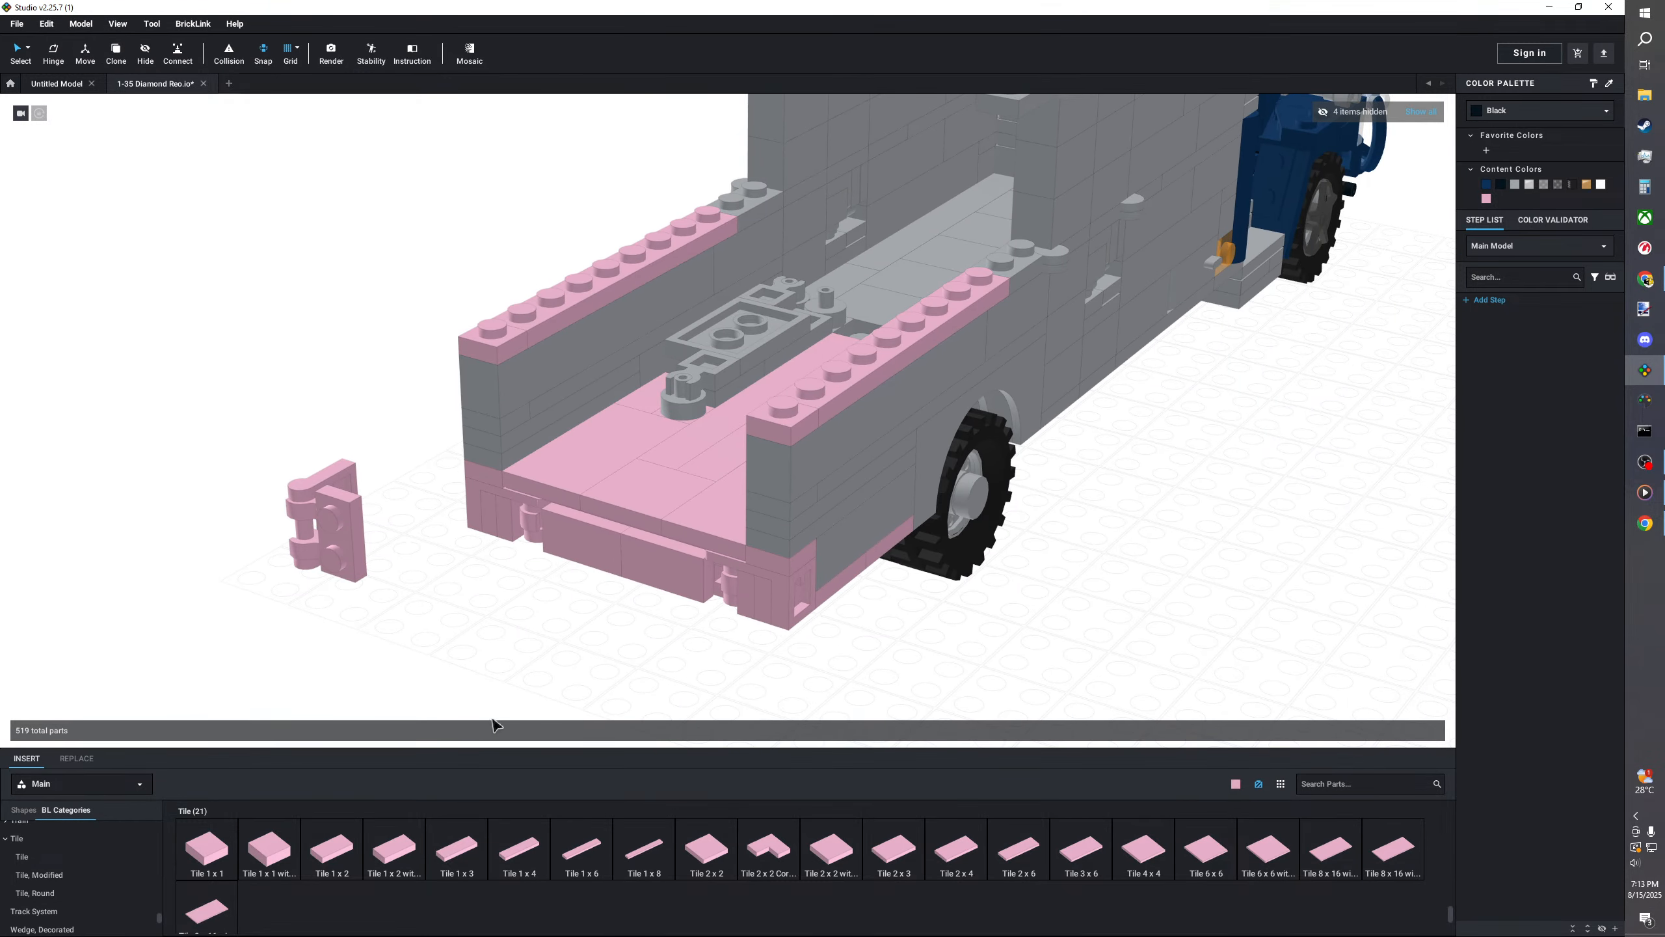
- Delete the gray bricks and plates at the rear end of the near side wall, leaving the long plate rows
right_click_drag(482, 643, 444, 631)
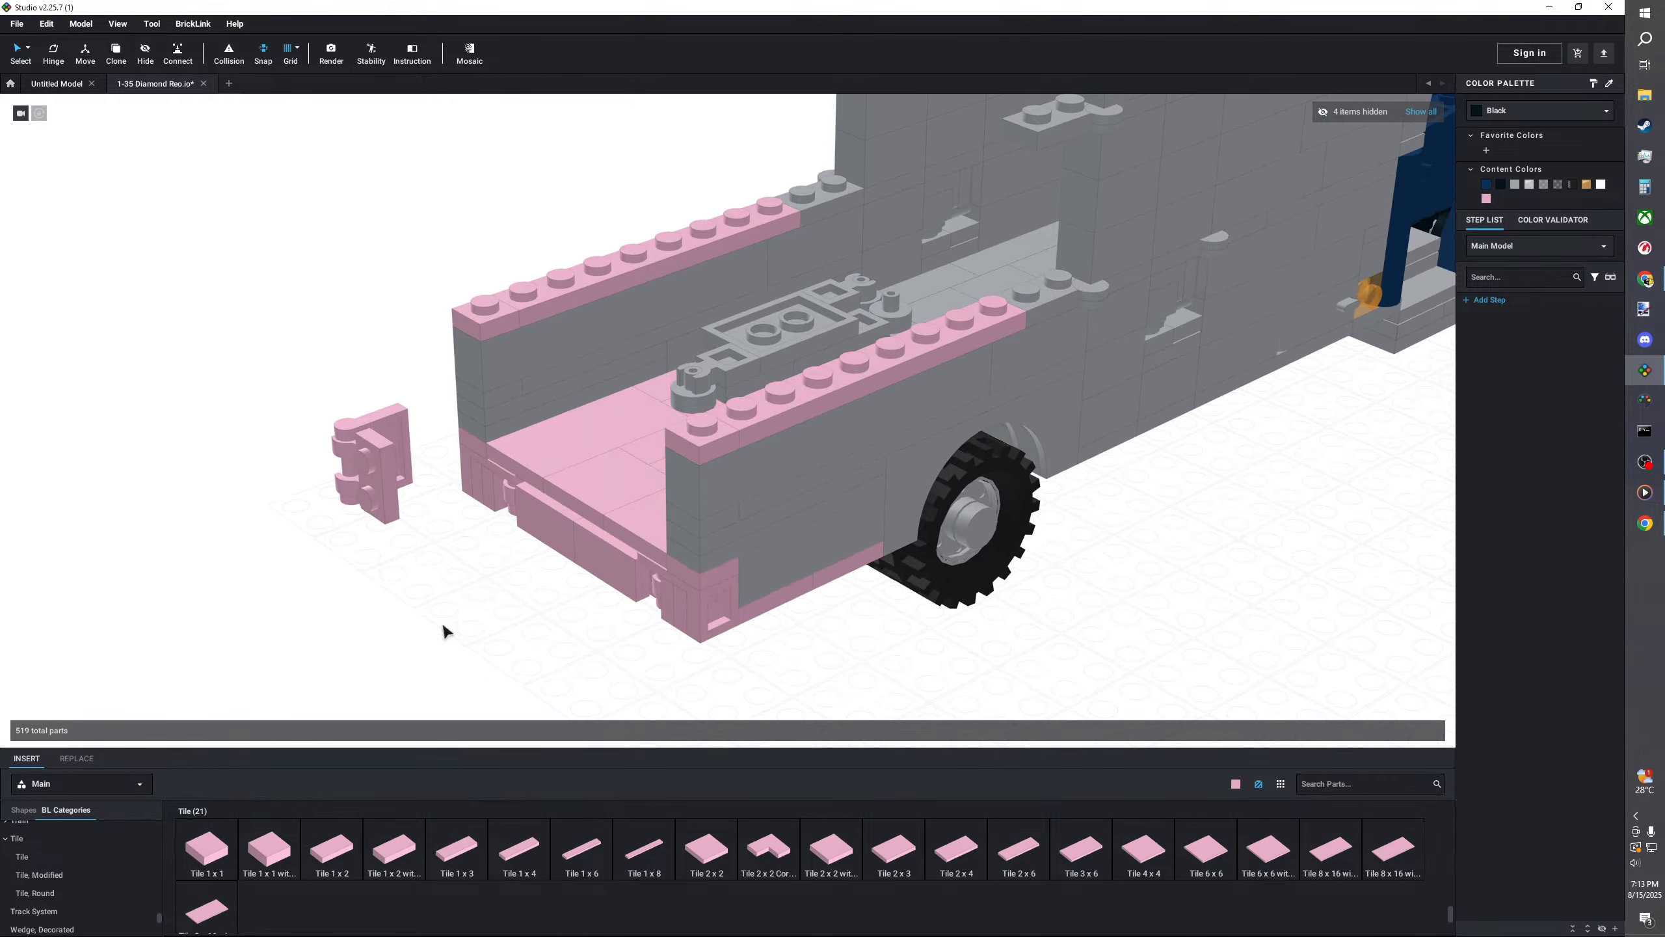
right_click_drag(762, 547, 703, 500)
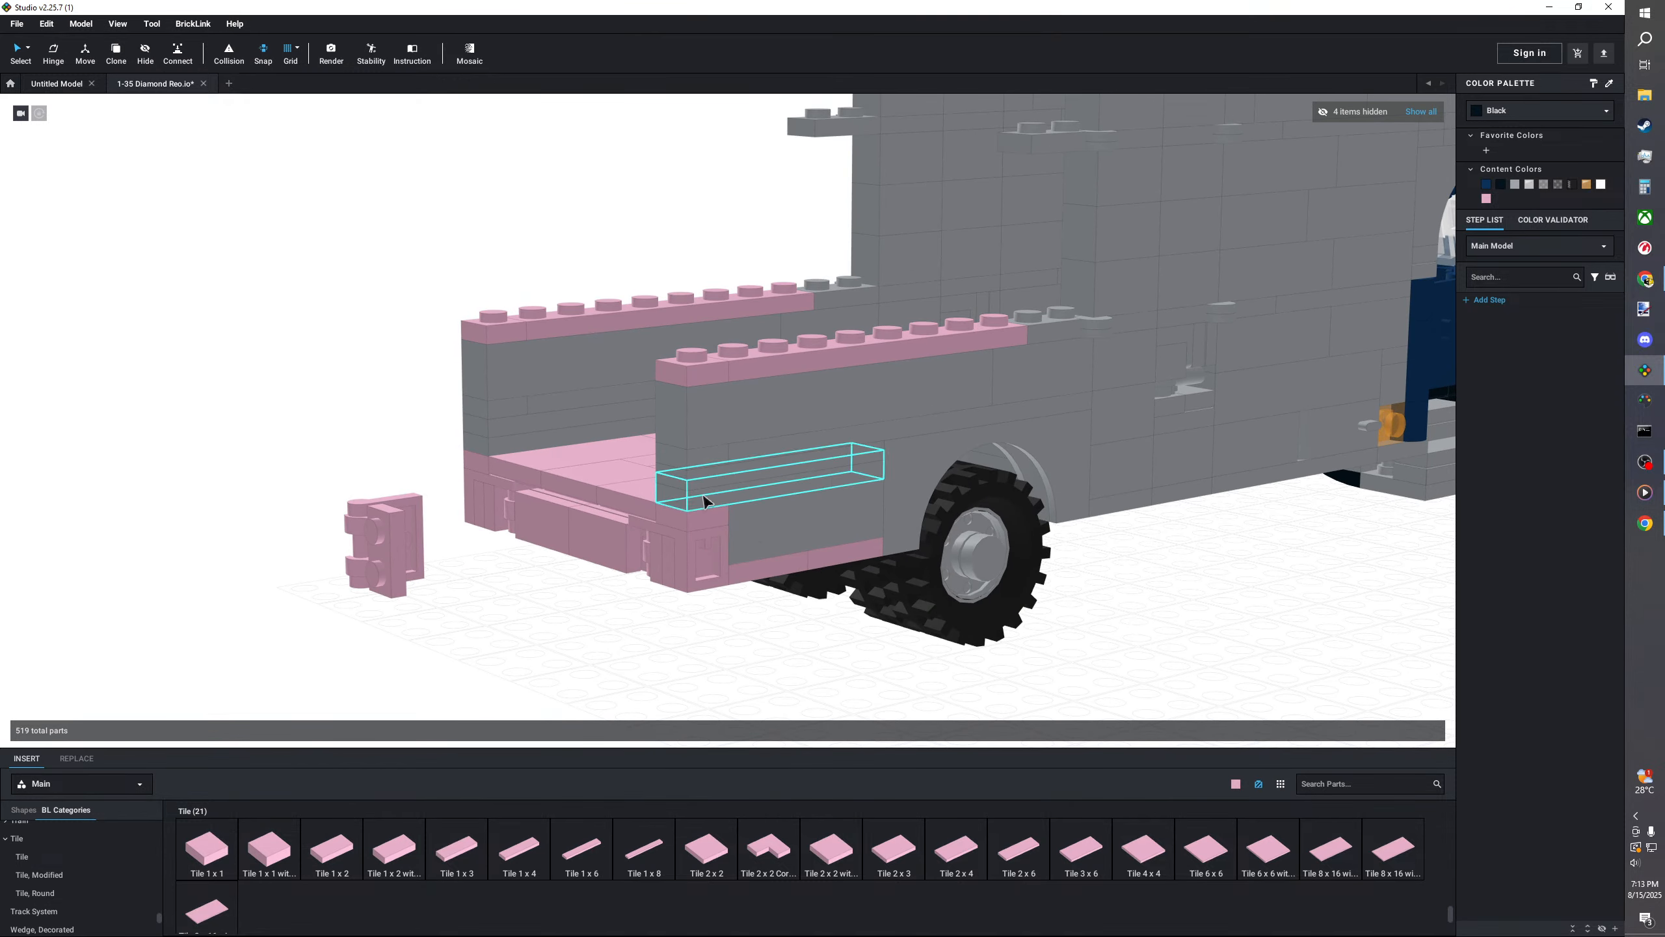
left_click(705, 519)
key("Delete")
left_click(815, 522)
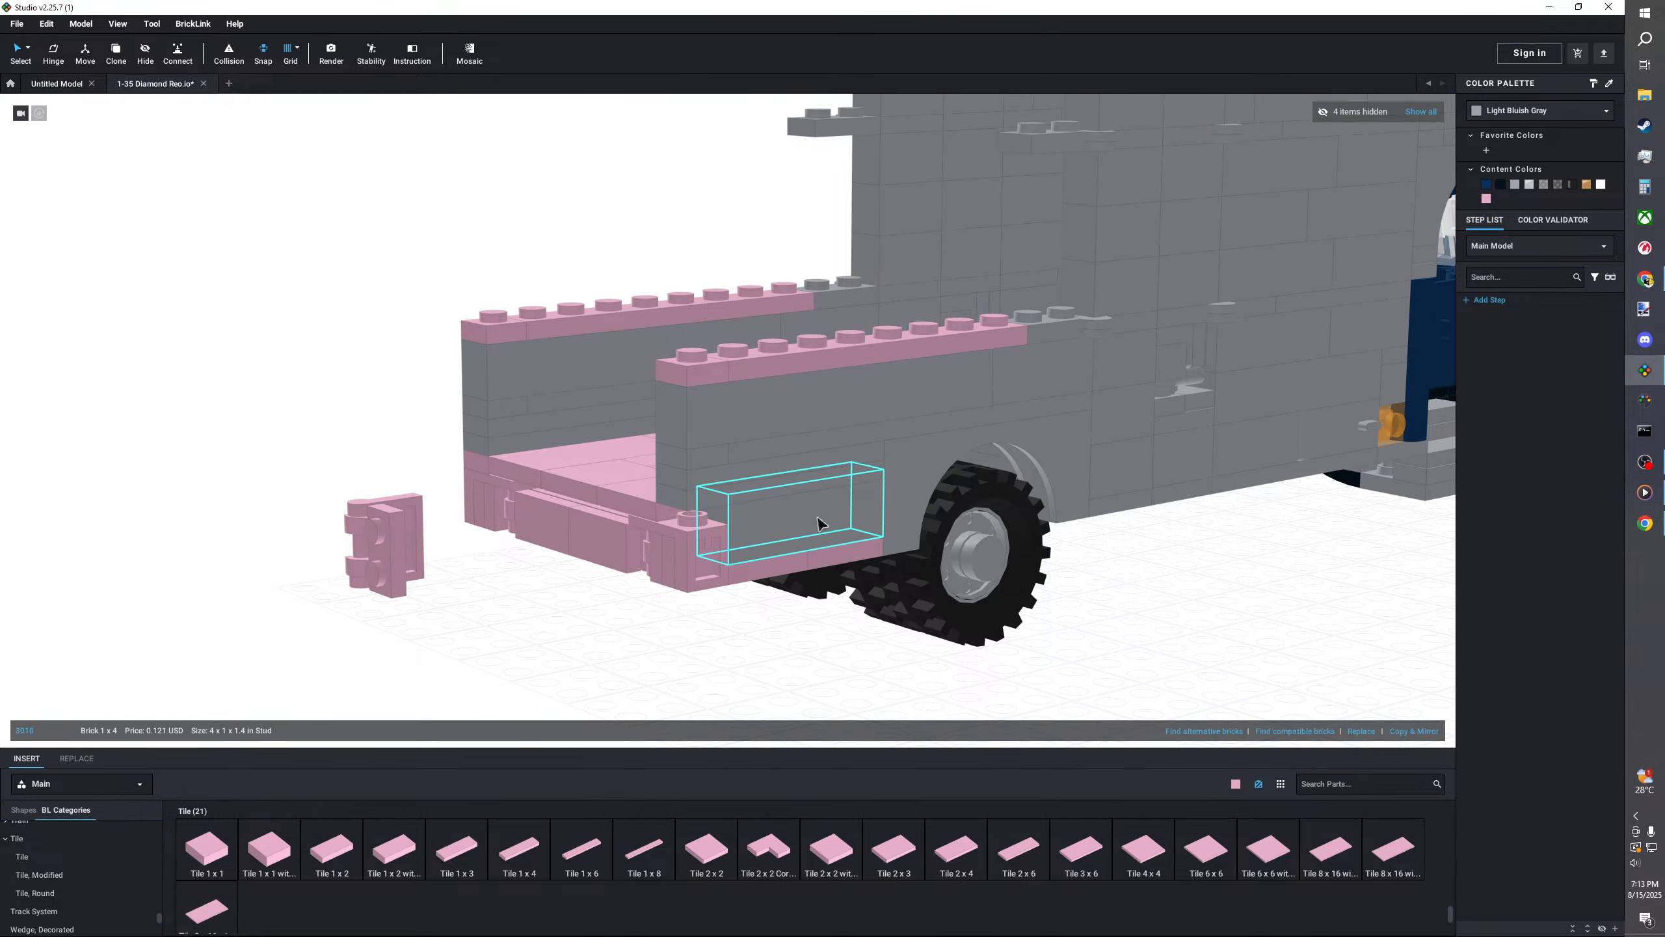
key("Delete")
left_click(696, 498)
key("Delete")
left_click(702, 487)
key("Delete")
left_click(691, 459)
key("Delete")
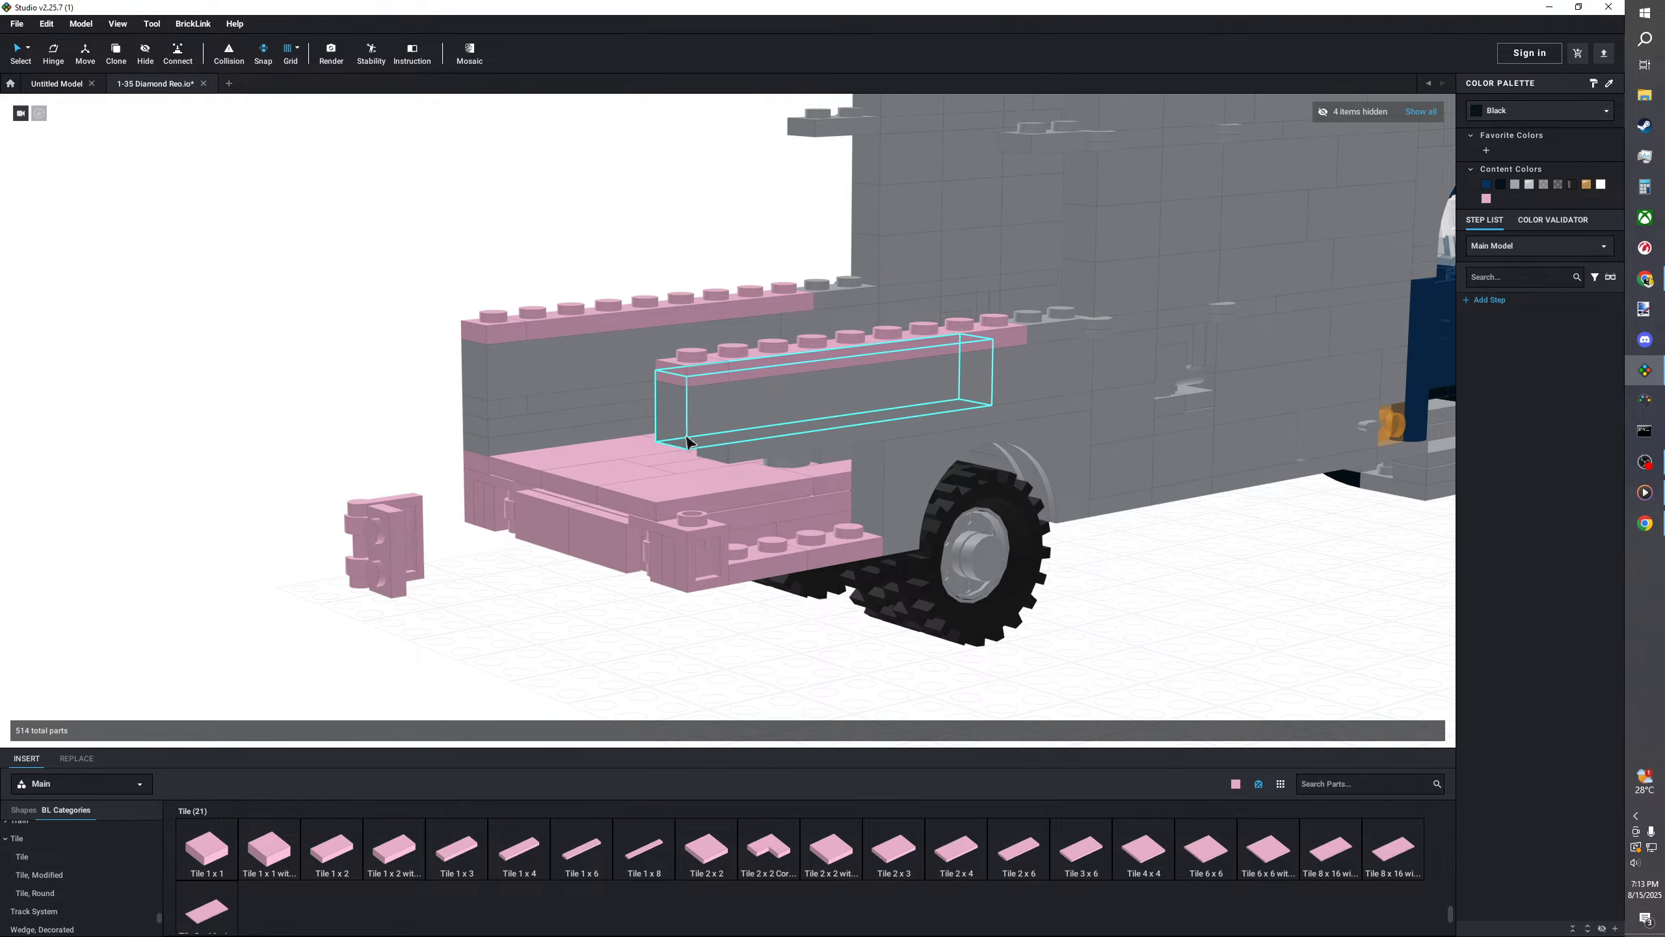
left_click(688, 442)
key("Delete")
- Delete the pink end piece and gray bricks and plates at the rear end of the far side wall
left_click(491, 329)
key("Delete")
left_click(494, 372)
key("Delete")
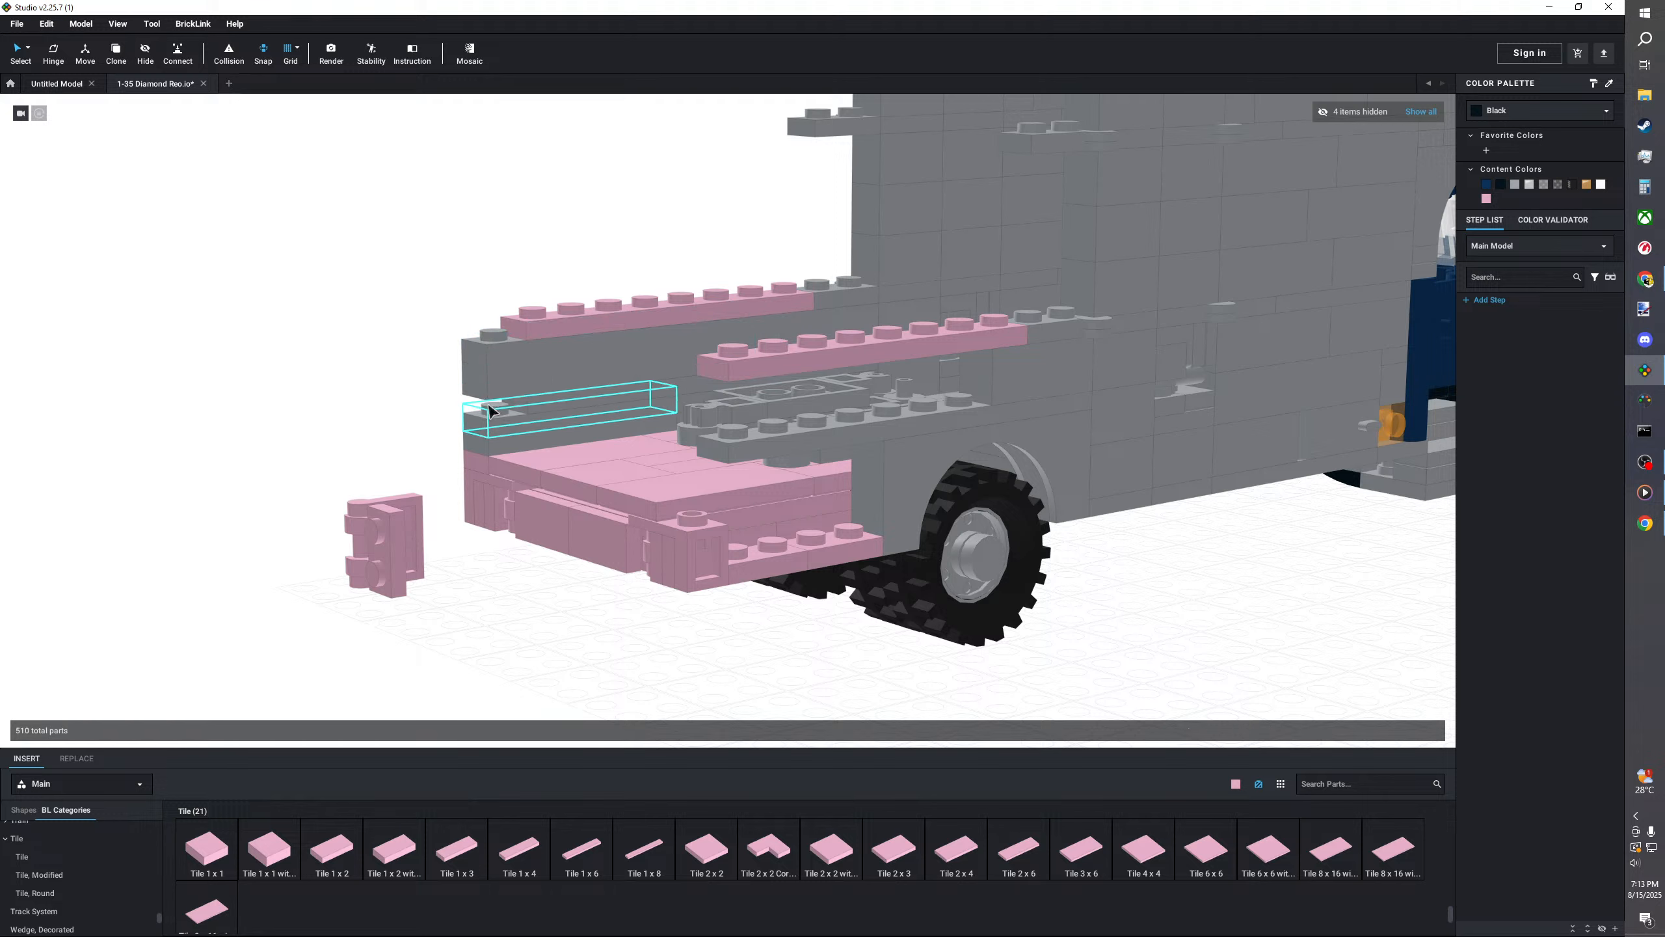
left_click(491, 408)
key("Delete")
left_click(495, 424)
key("Delete")
left_click(492, 438)
key("Delete")
left_click(496, 456)
key("Delete")
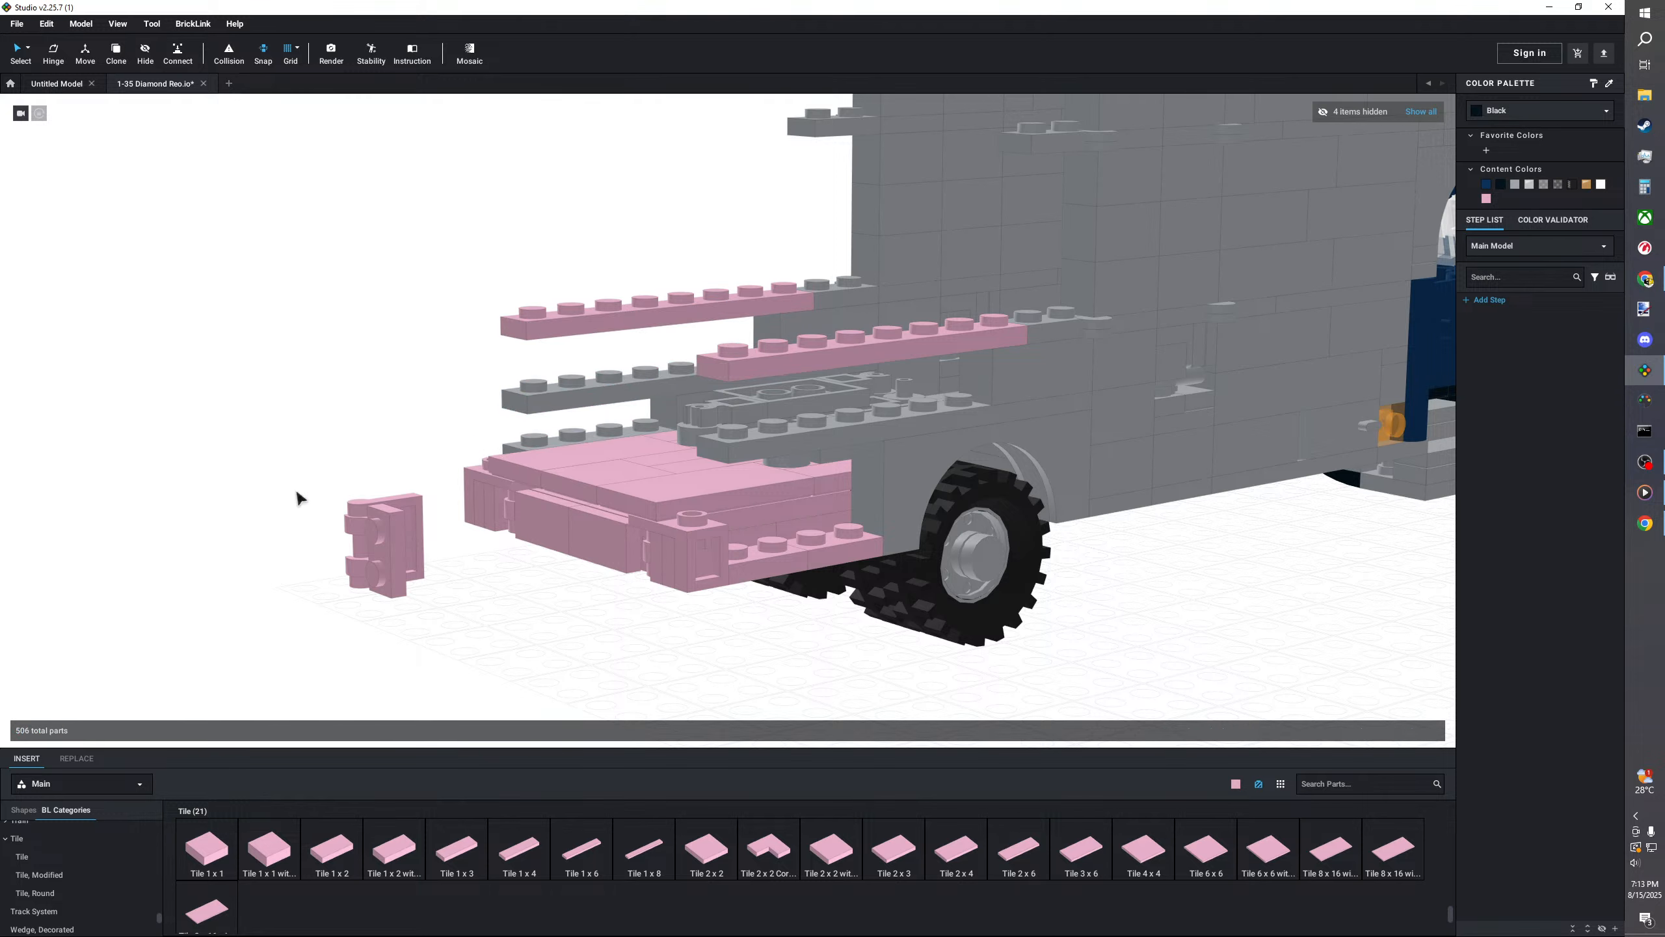
- Delete the lowest gray plate row remaining on the far side wall beside the pink floor
key("alt+Tab")
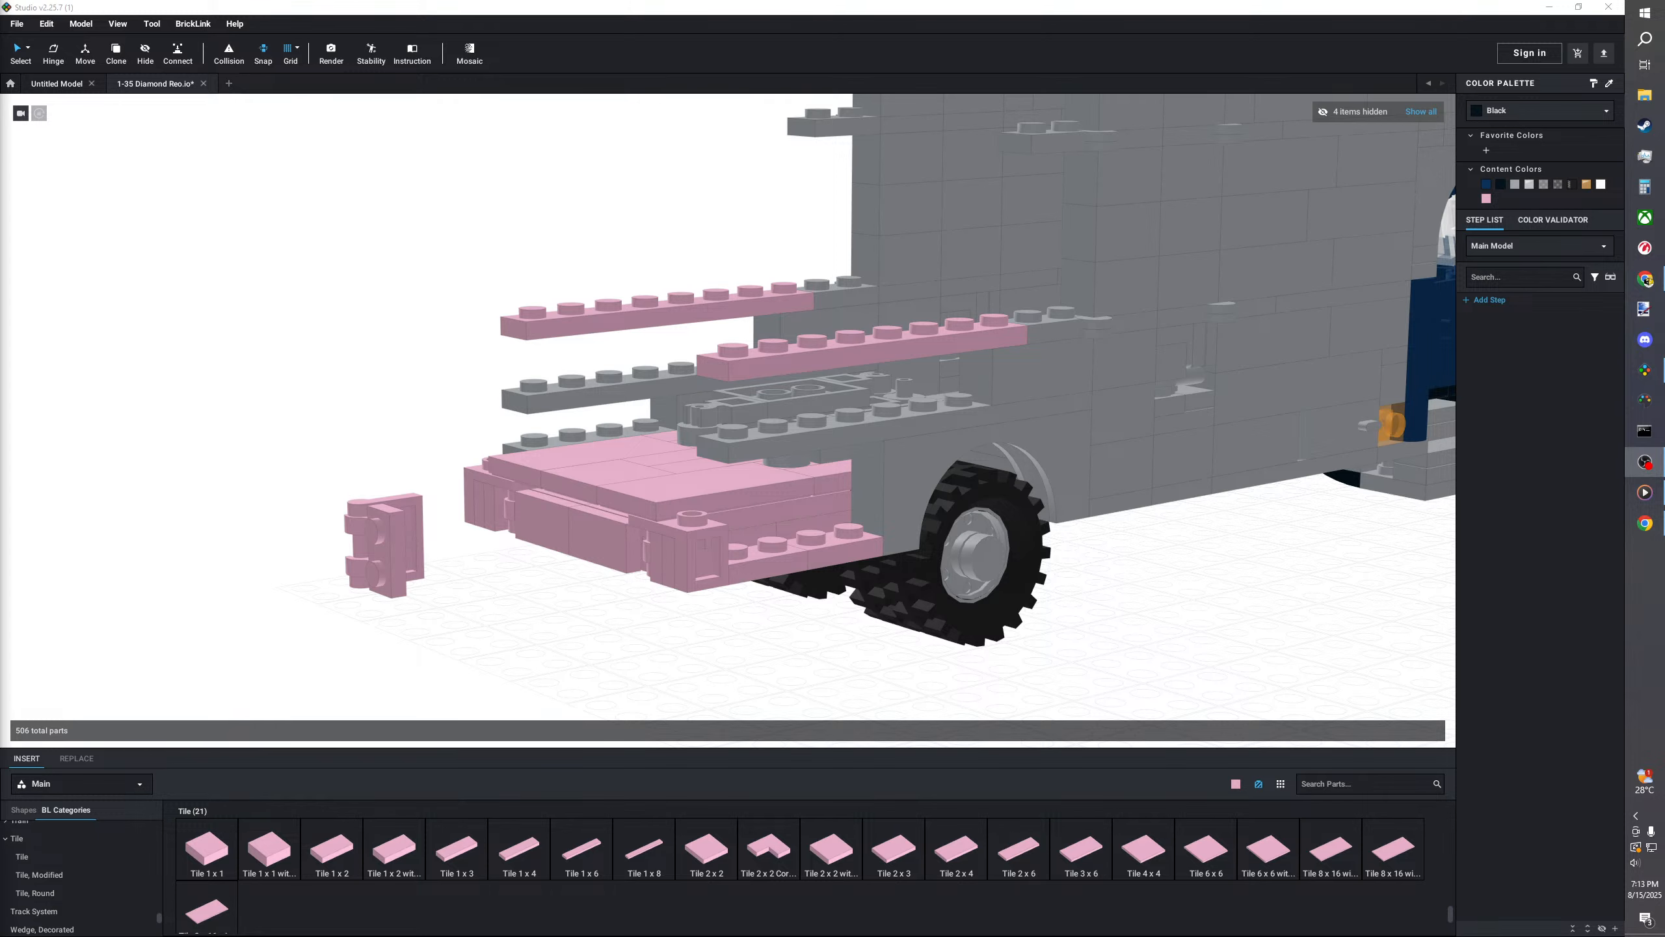
left_click(201, 580)
middle_click_drag(201, 579, 233, 611)
right_click_drag(234, 611, 237, 624)
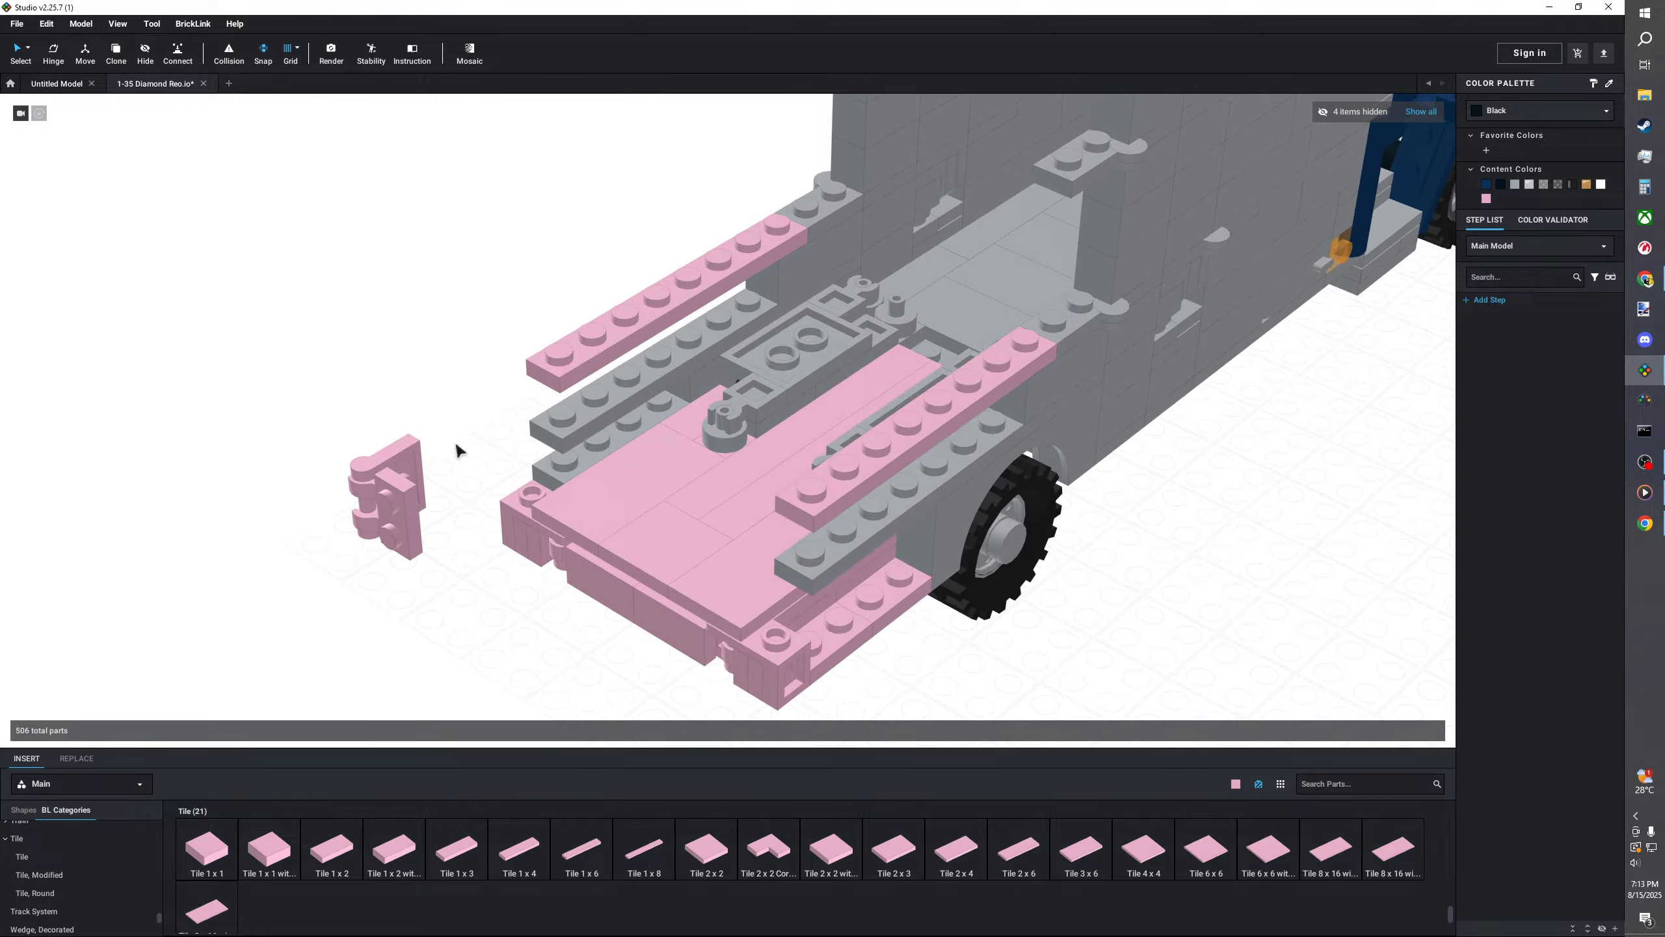
left_click(571, 451)
key("Delete")
middle_click_drag(471, 552, 450, 513)
right_click_drag(439, 549, 427, 541)
- Place pink Plate 1 x 4 parts on the lower rear edges of the side walls
scroll(79, 872, "up", 10)
left_click(39, 870)
left_click(456, 848)
left_click(806, 584)
left_click(806, 567)
key("Escape")
- Show the Tile parts in the parts library
middle_click_drag(806, 567, 705, 515)
scroll(104, 862, "down", 10)
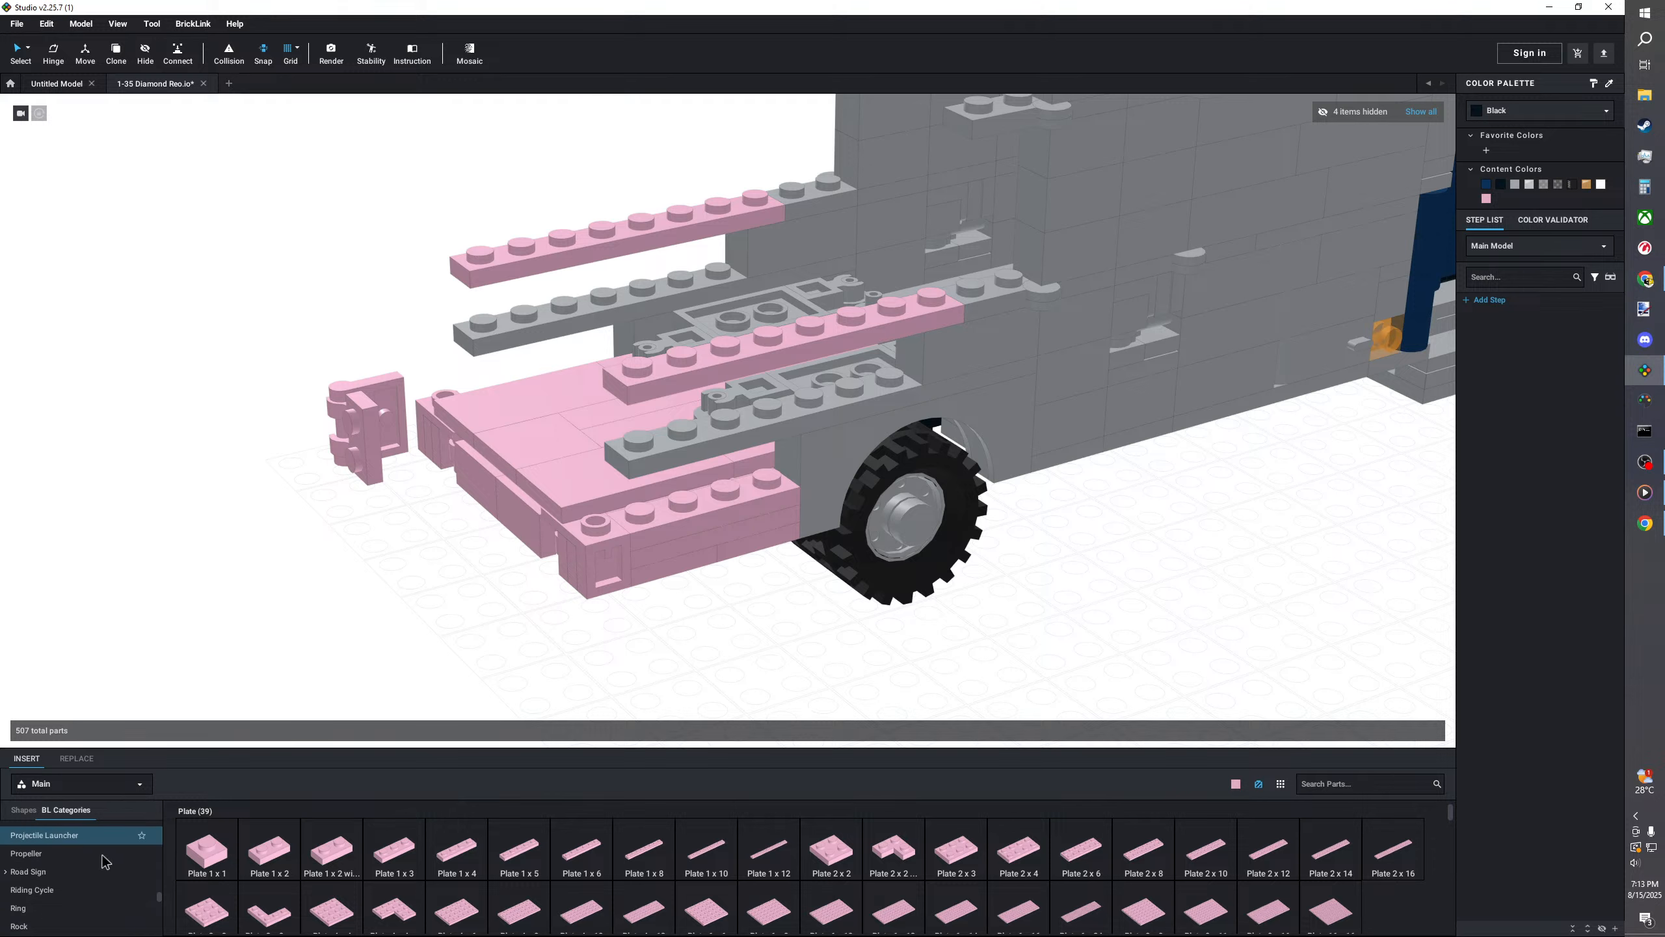
scroll(53, 888, "down", 2)
left_click(52, 887)
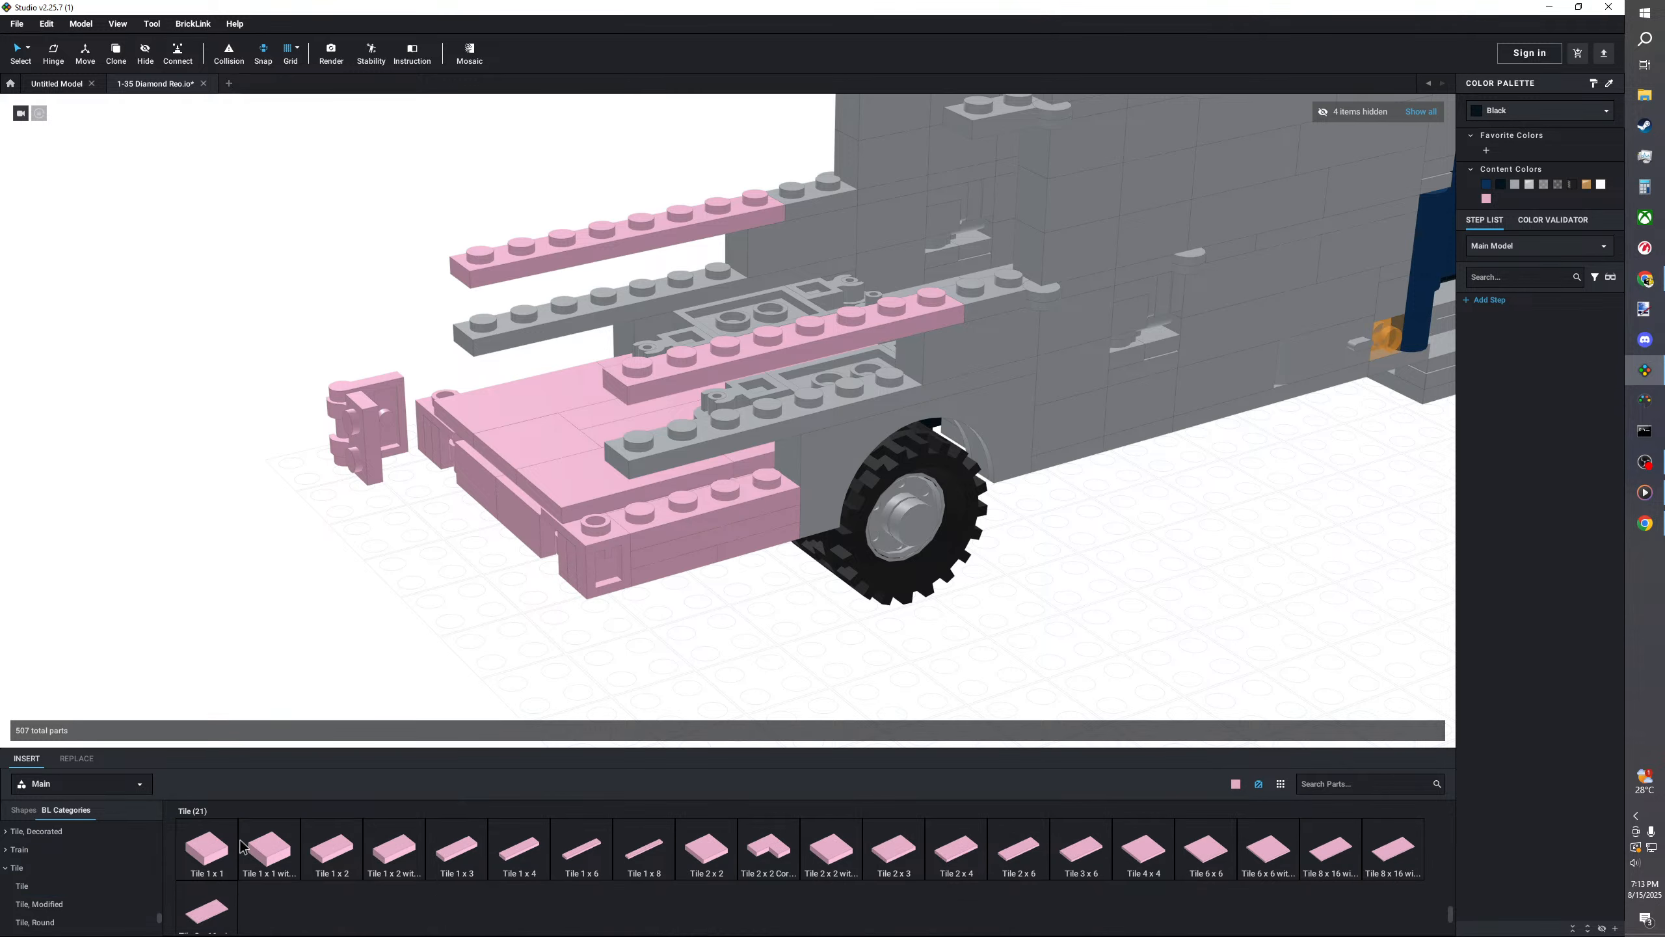
- Place a bright pink Tile 1 x 2 over the exposed studs at the near rear corner of the deck
left_click(332, 849)
left_click(620, 515)
key("Escape")
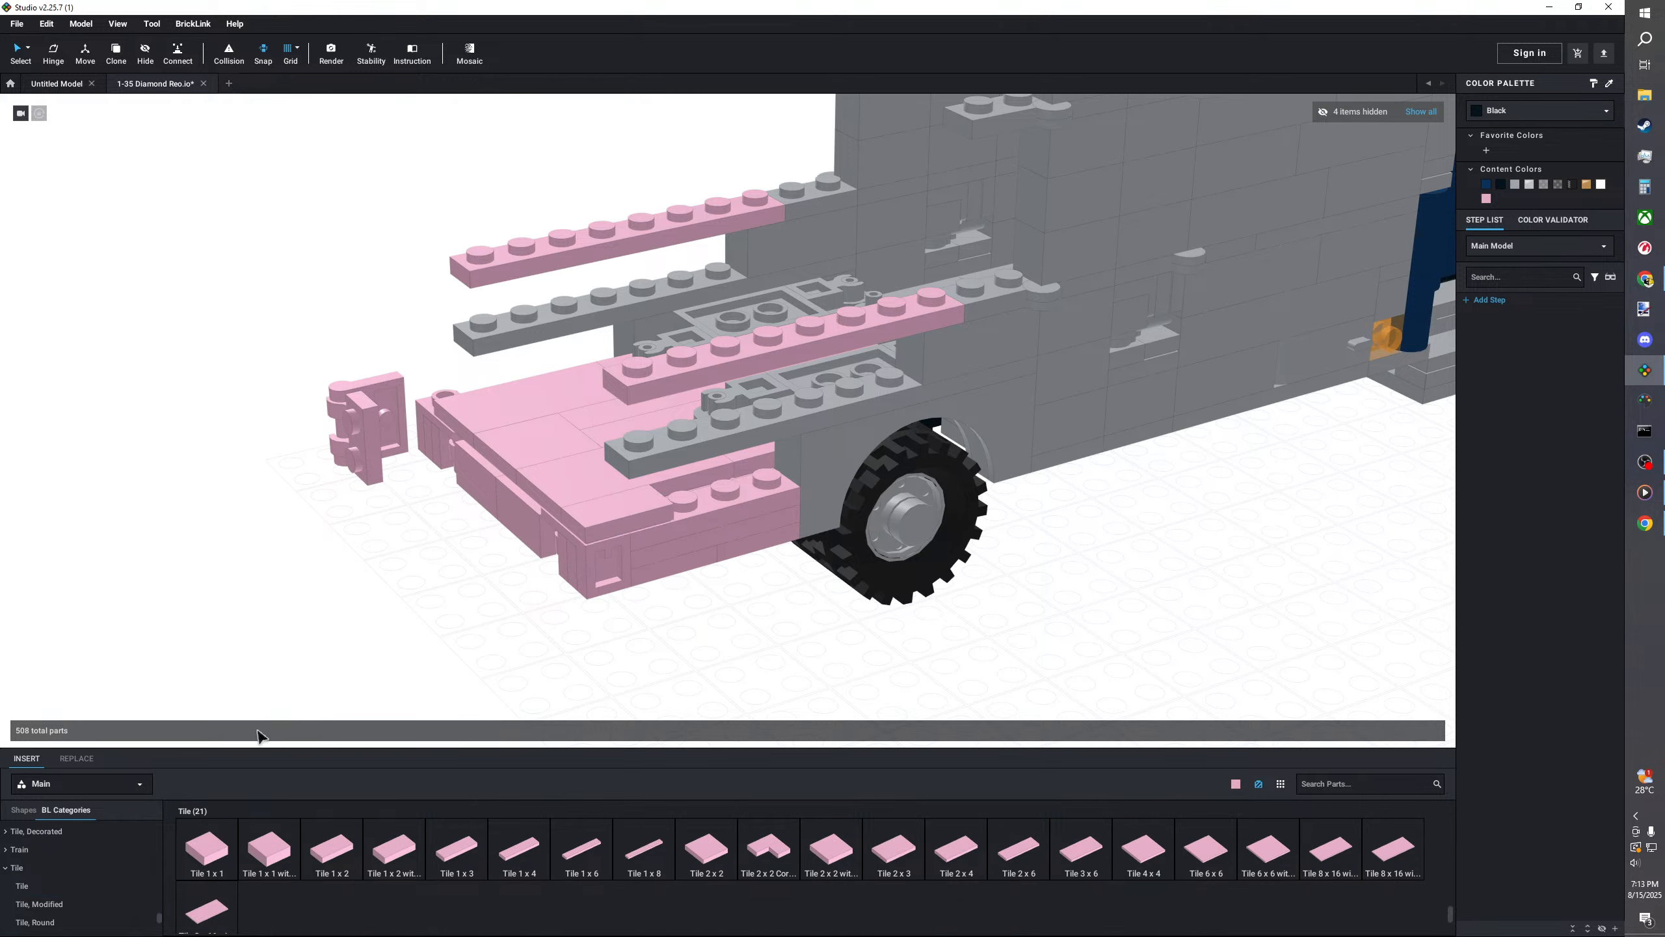
- Stack a pink Plate 1 x 3 and a Plate 1 x 4 on the near deck edge behind the rear wheel
scroll(161, 919, "up", 10)
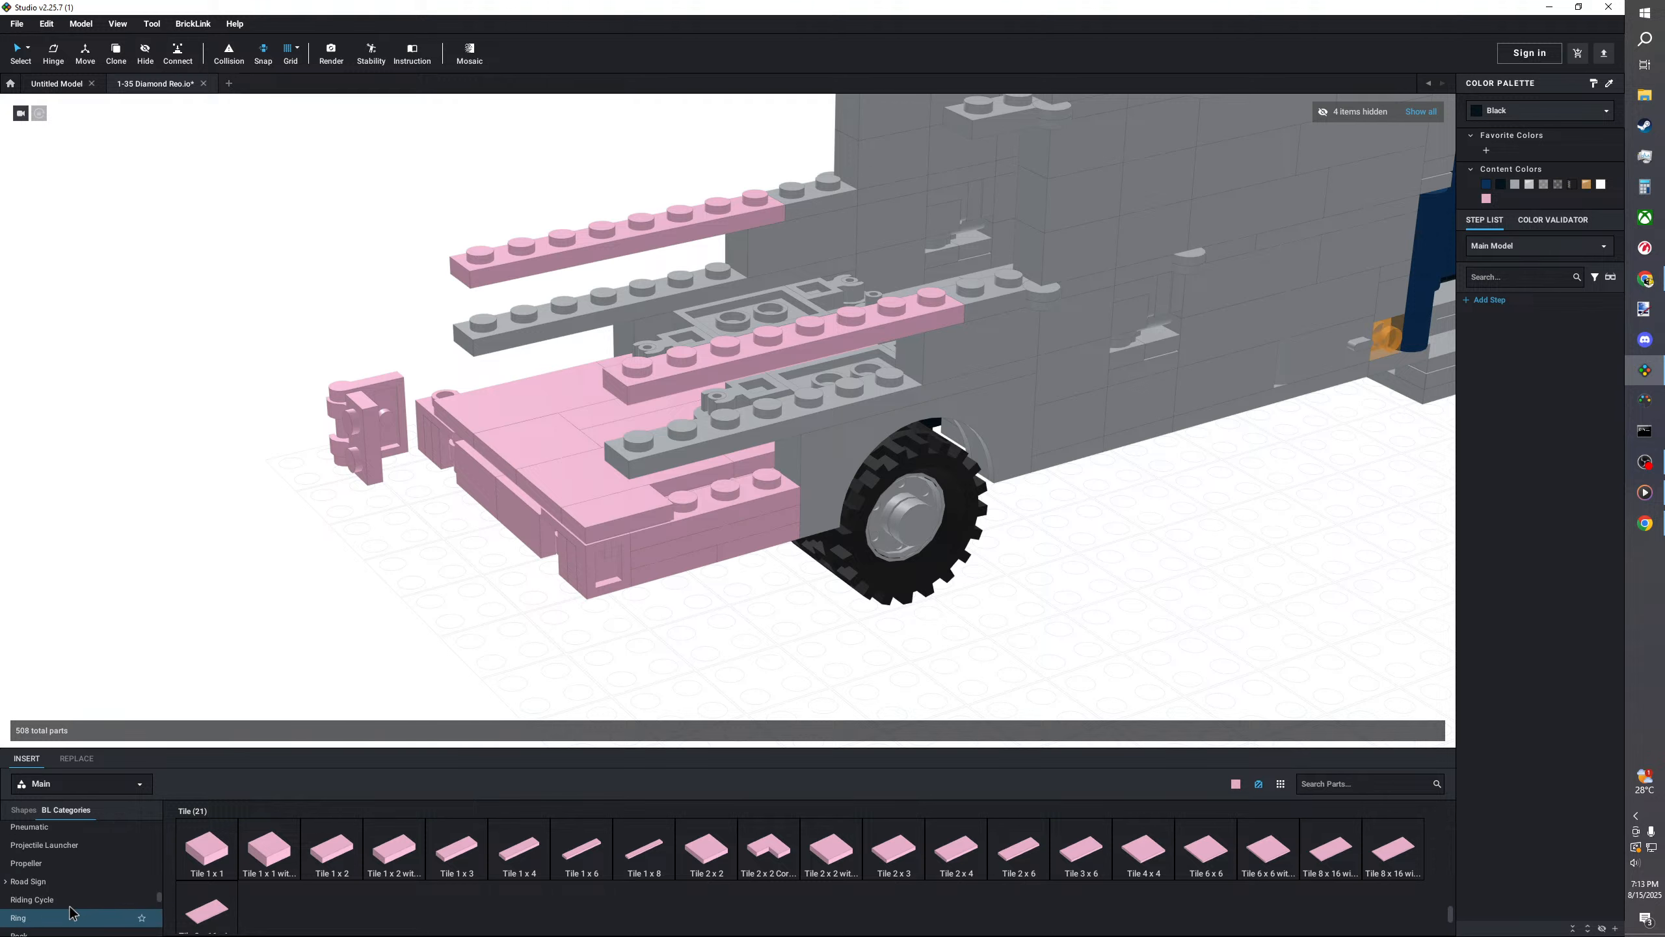
left_click(163, 896)
left_click(456, 849)
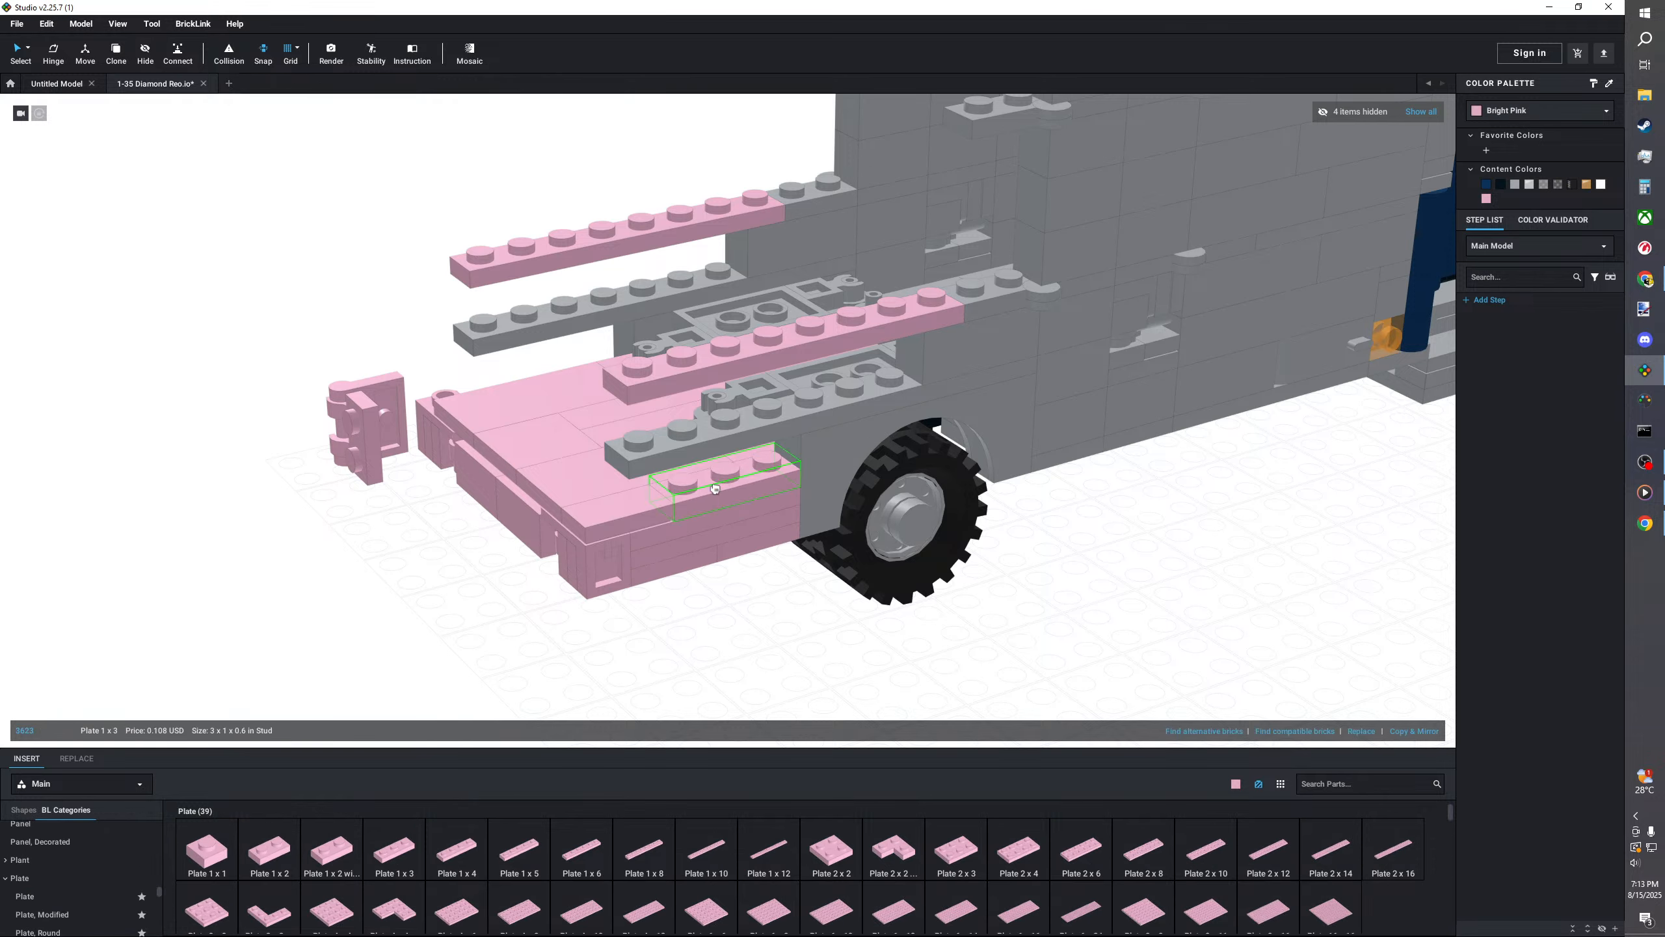
left_click(717, 484)
key("Escape")
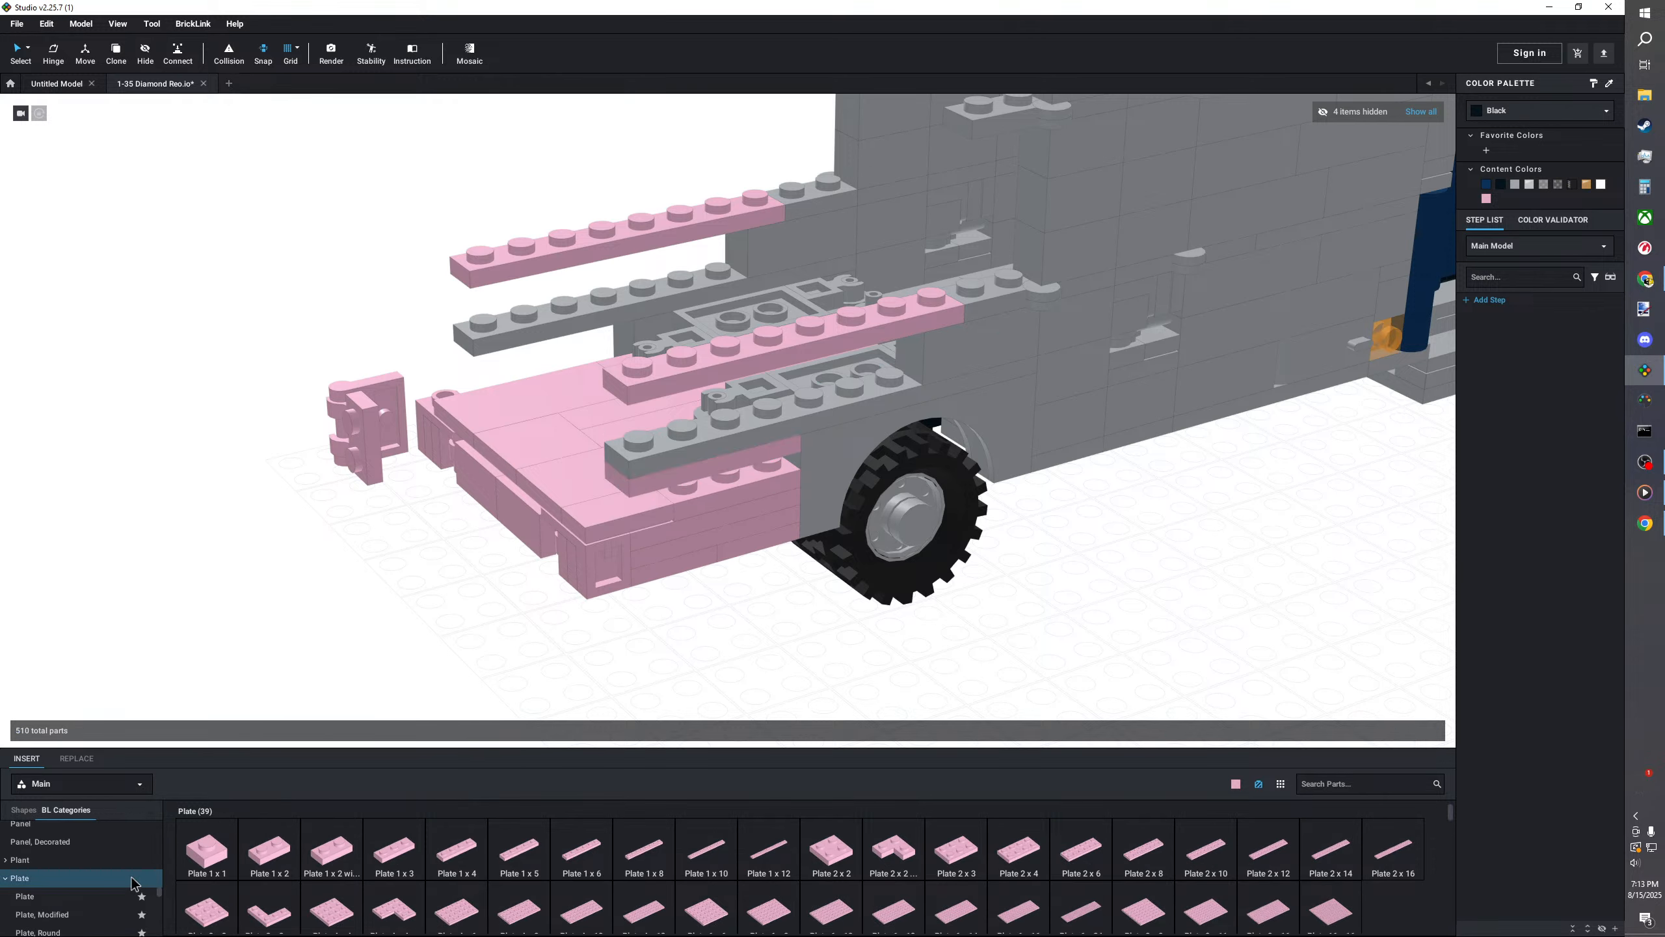
- Add a pink bracket with two outward-facing studs at the rear end of the near grey side plate
scroll(160, 897, "down", 2)
scroll(85, 872, "up", 15)
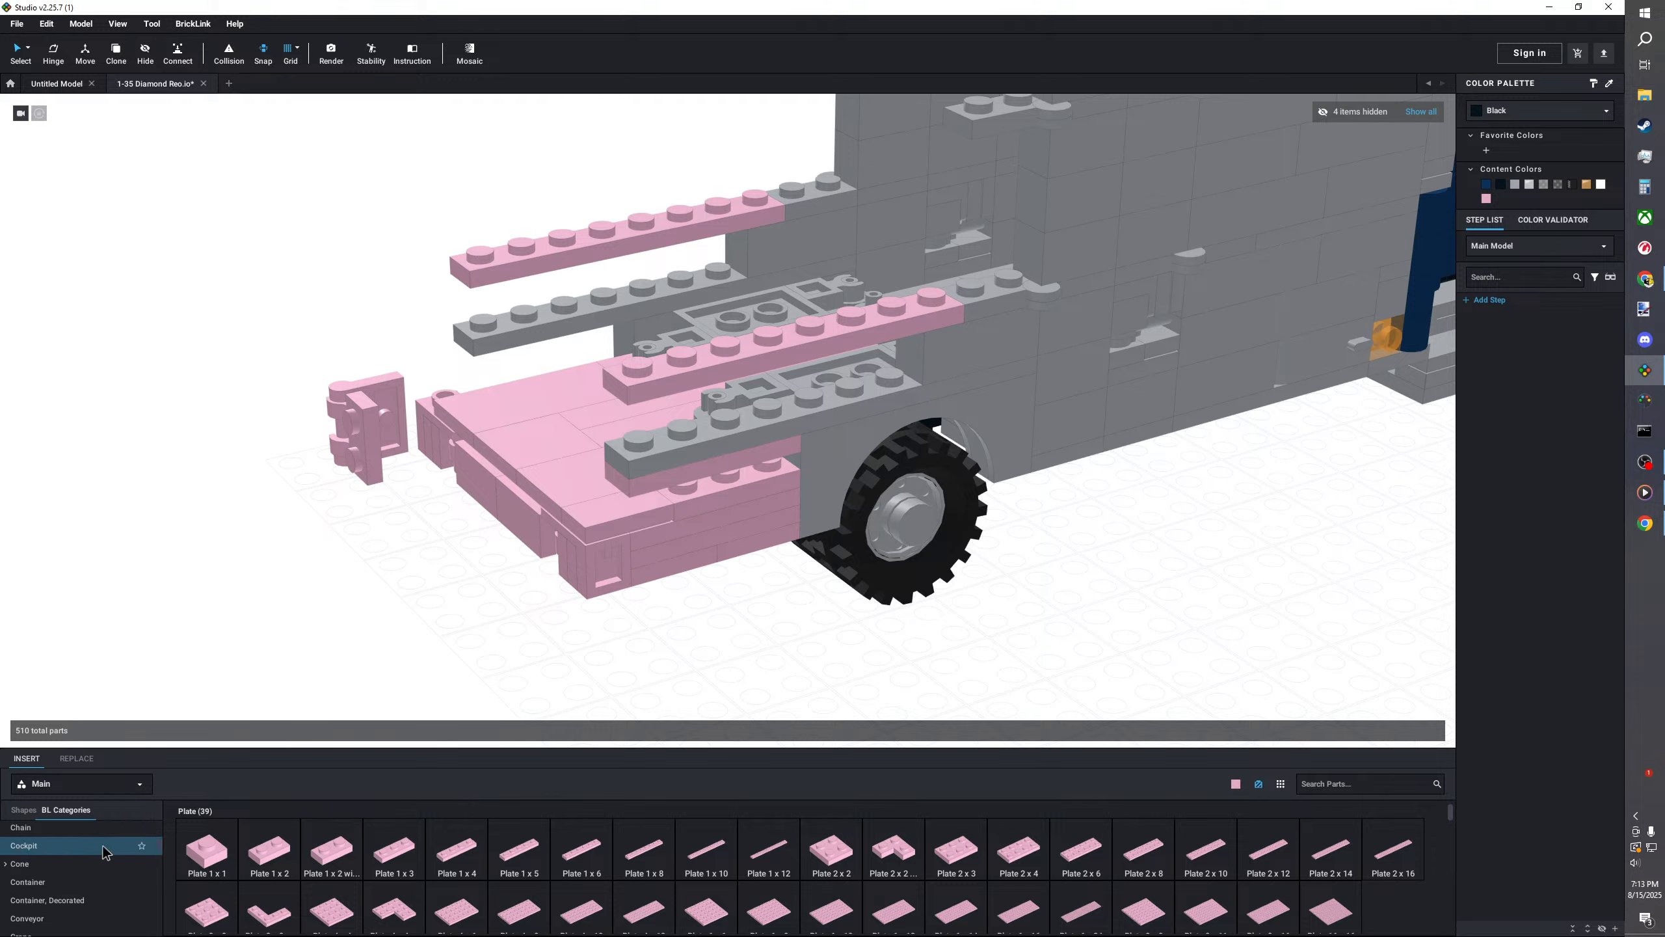
left_click(72, 902)
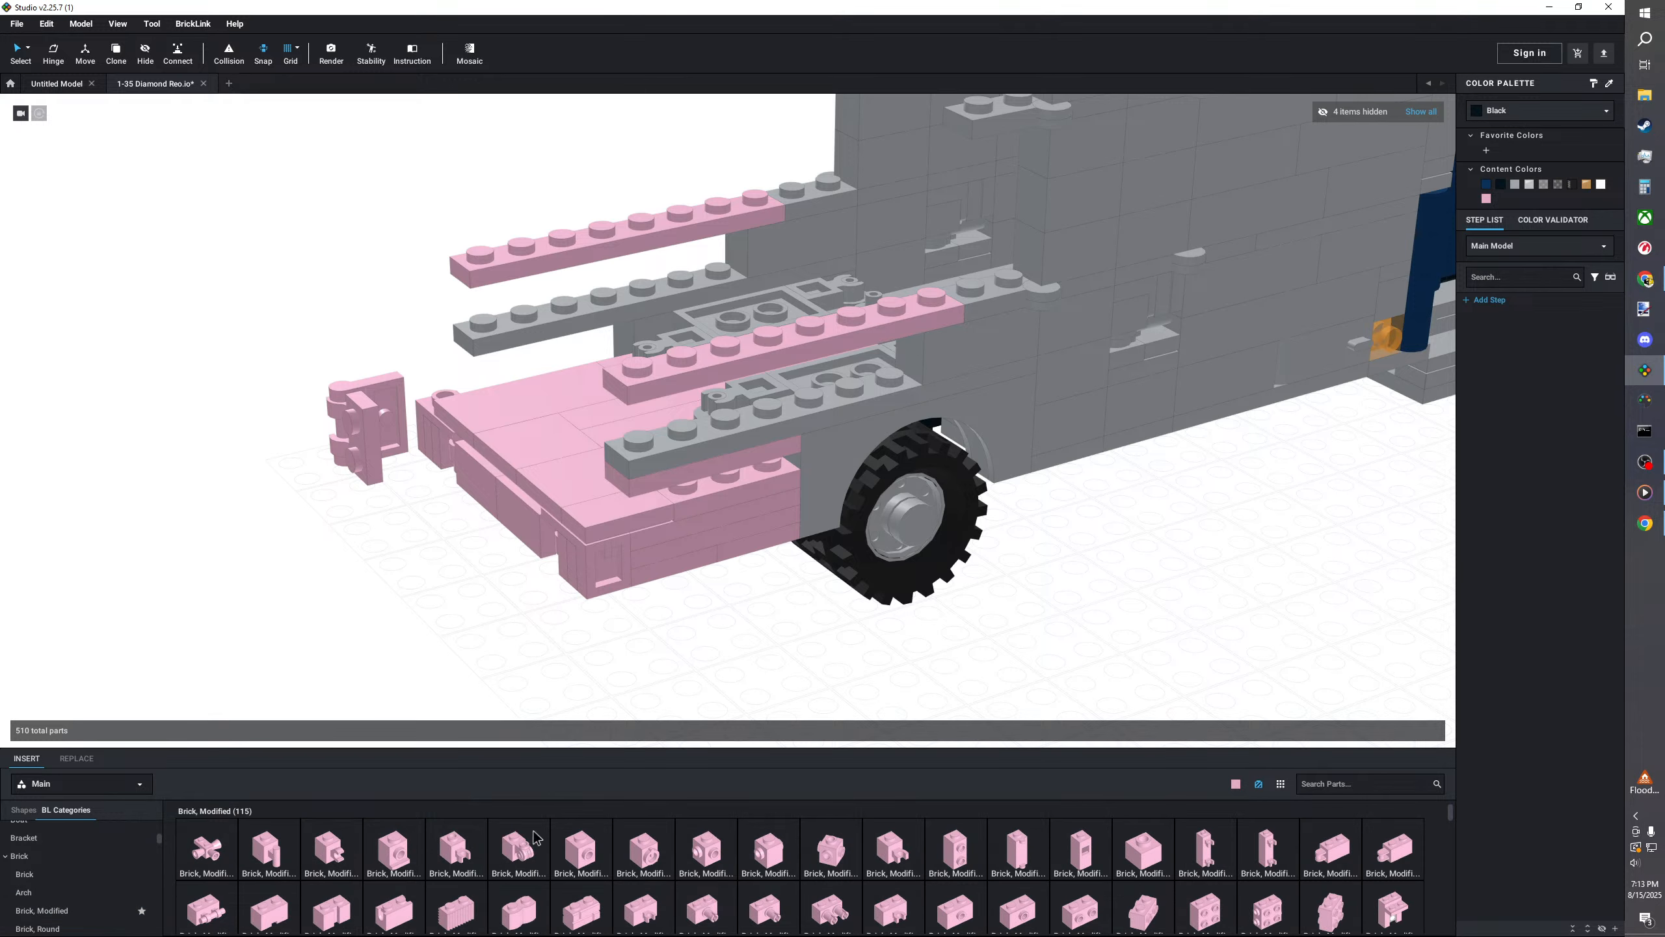
scroll(65, 886, "up", 2)
left_click(64, 879)
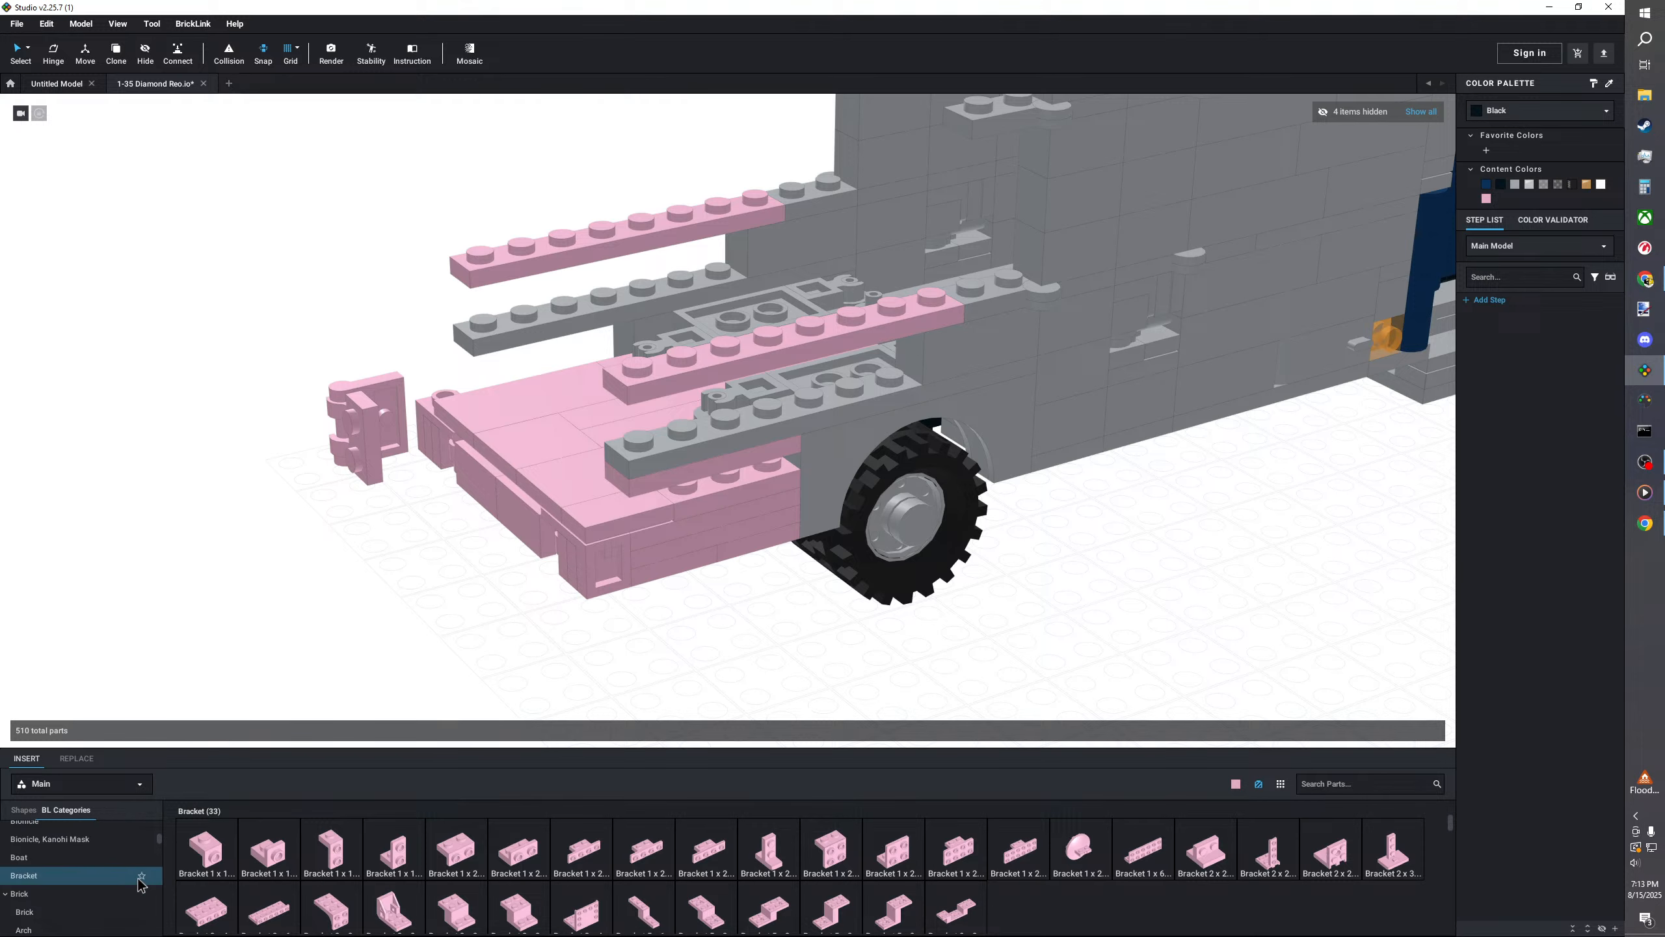
left_click(405, 865)
left_click(633, 492)
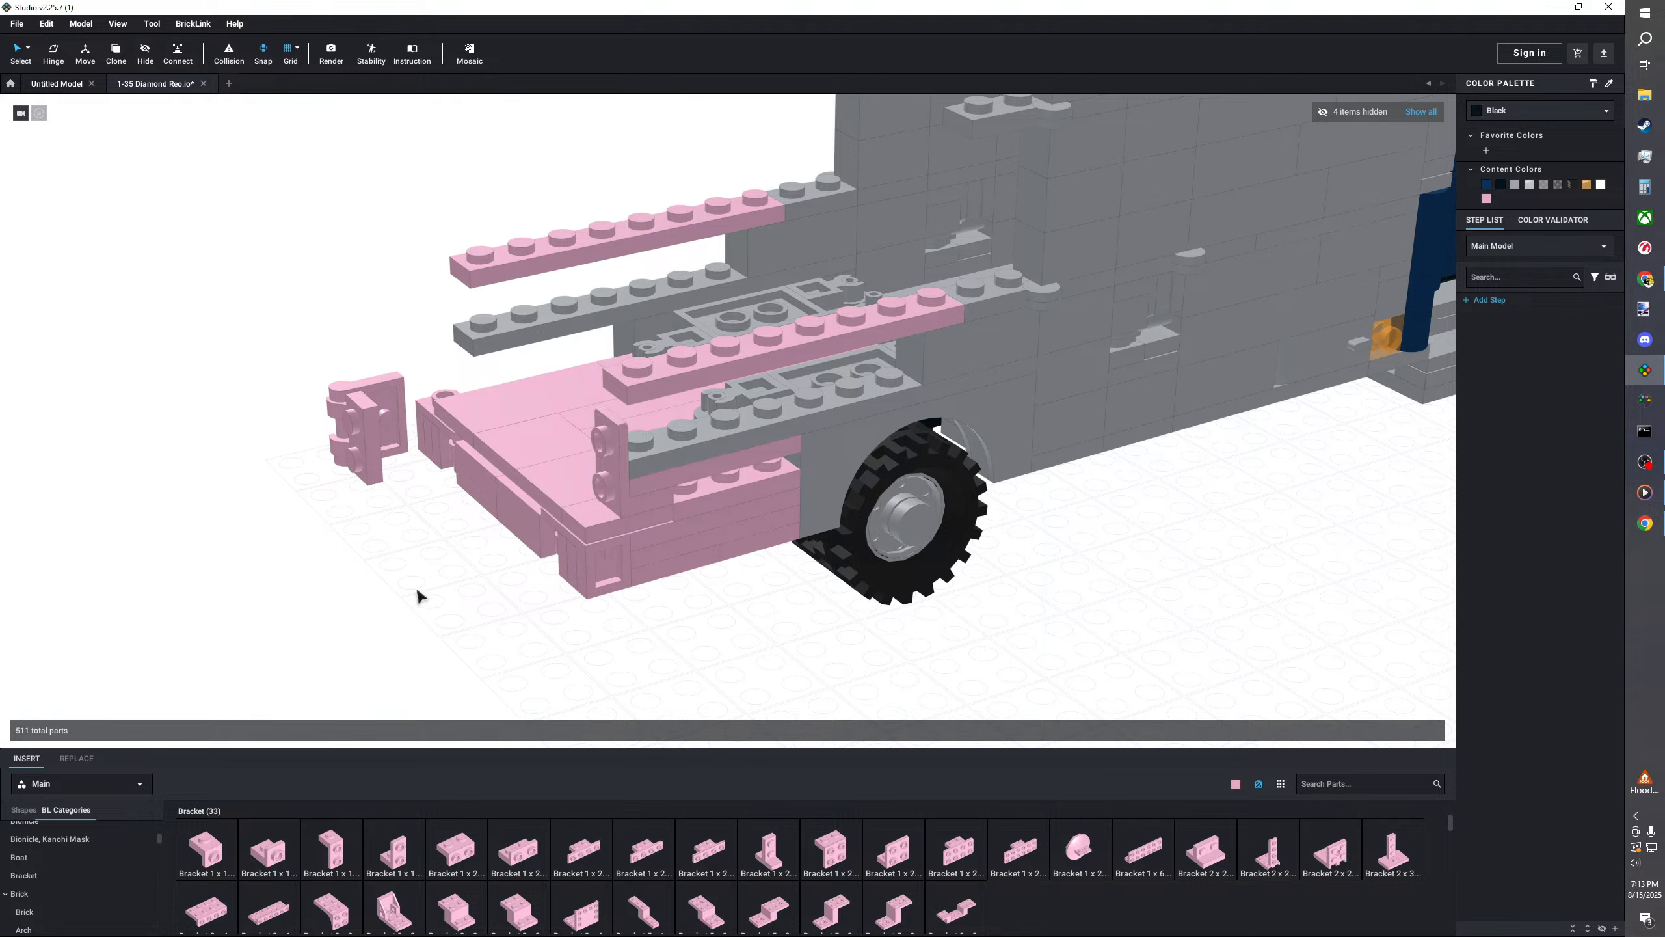
- Copy the pink Plate 1 x 3 and insert the duplicate into the near side stack behind the wheel
right_click_drag(416, 595, 642, 509)
right_click(643, 509)
left_click(642, 509)
key("ctrl+v")
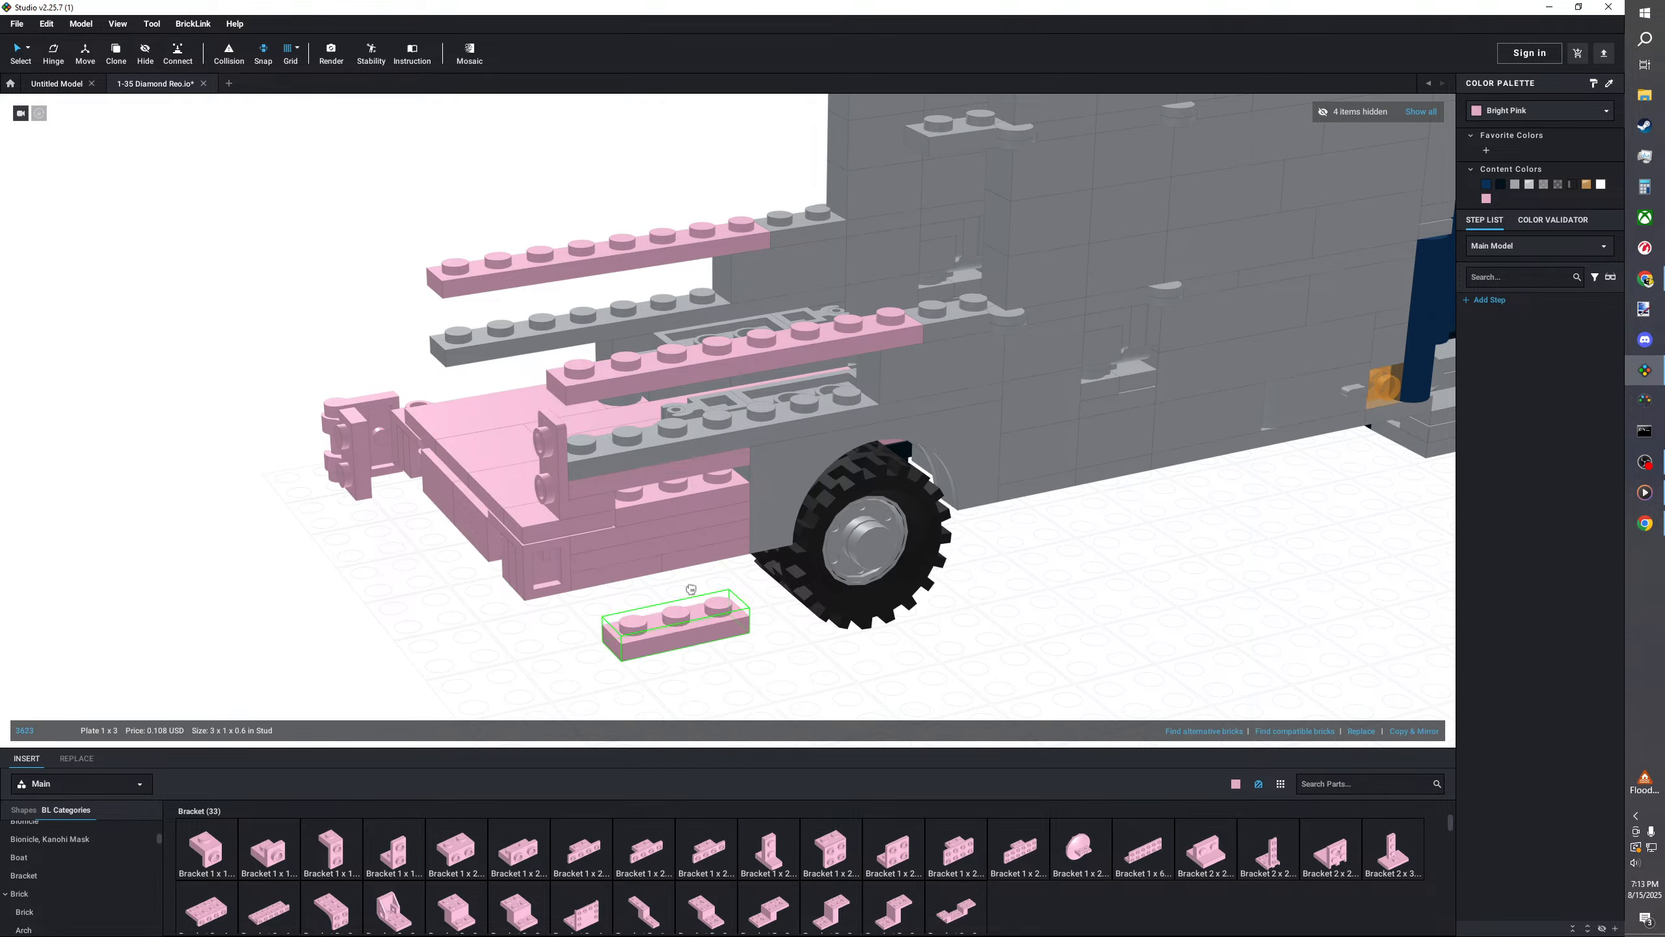
left_click(672, 504)
- Copy the six pink parts of the near rear side, including the stacked plates and the rear bracket
left_click(666, 511, "ctrl")
left_click(660, 528, "ctrl")
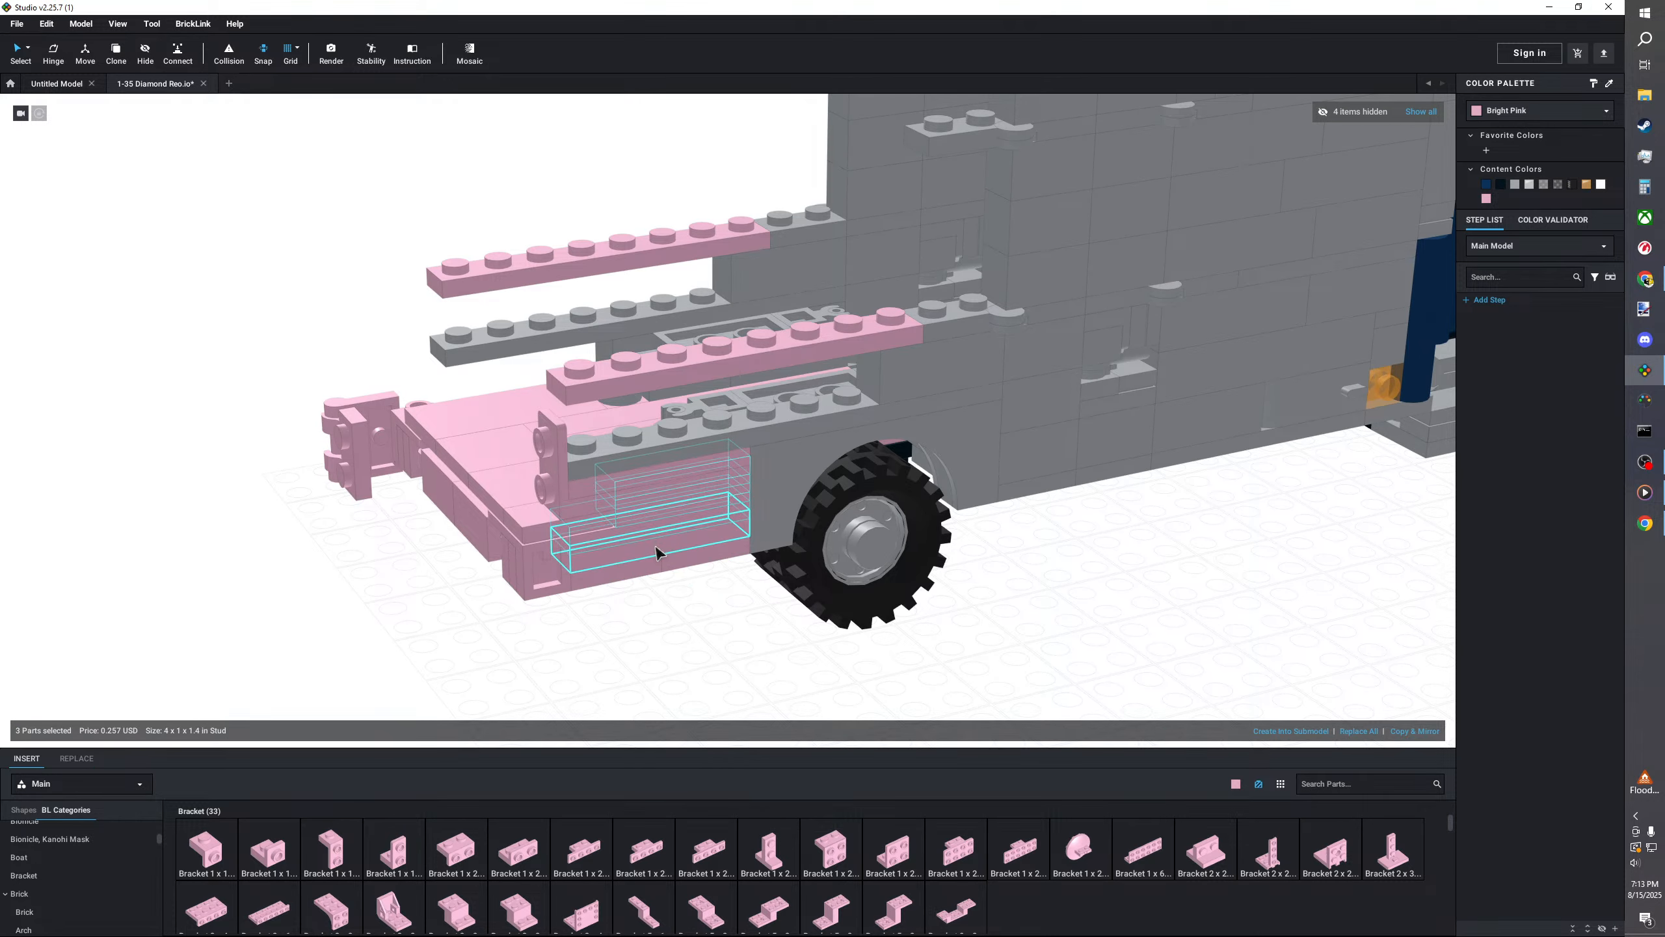
left_click(656, 549, "ctrl")
right_click(655, 549)
left_click(661, 556)
left_click(591, 493, "ctrl")
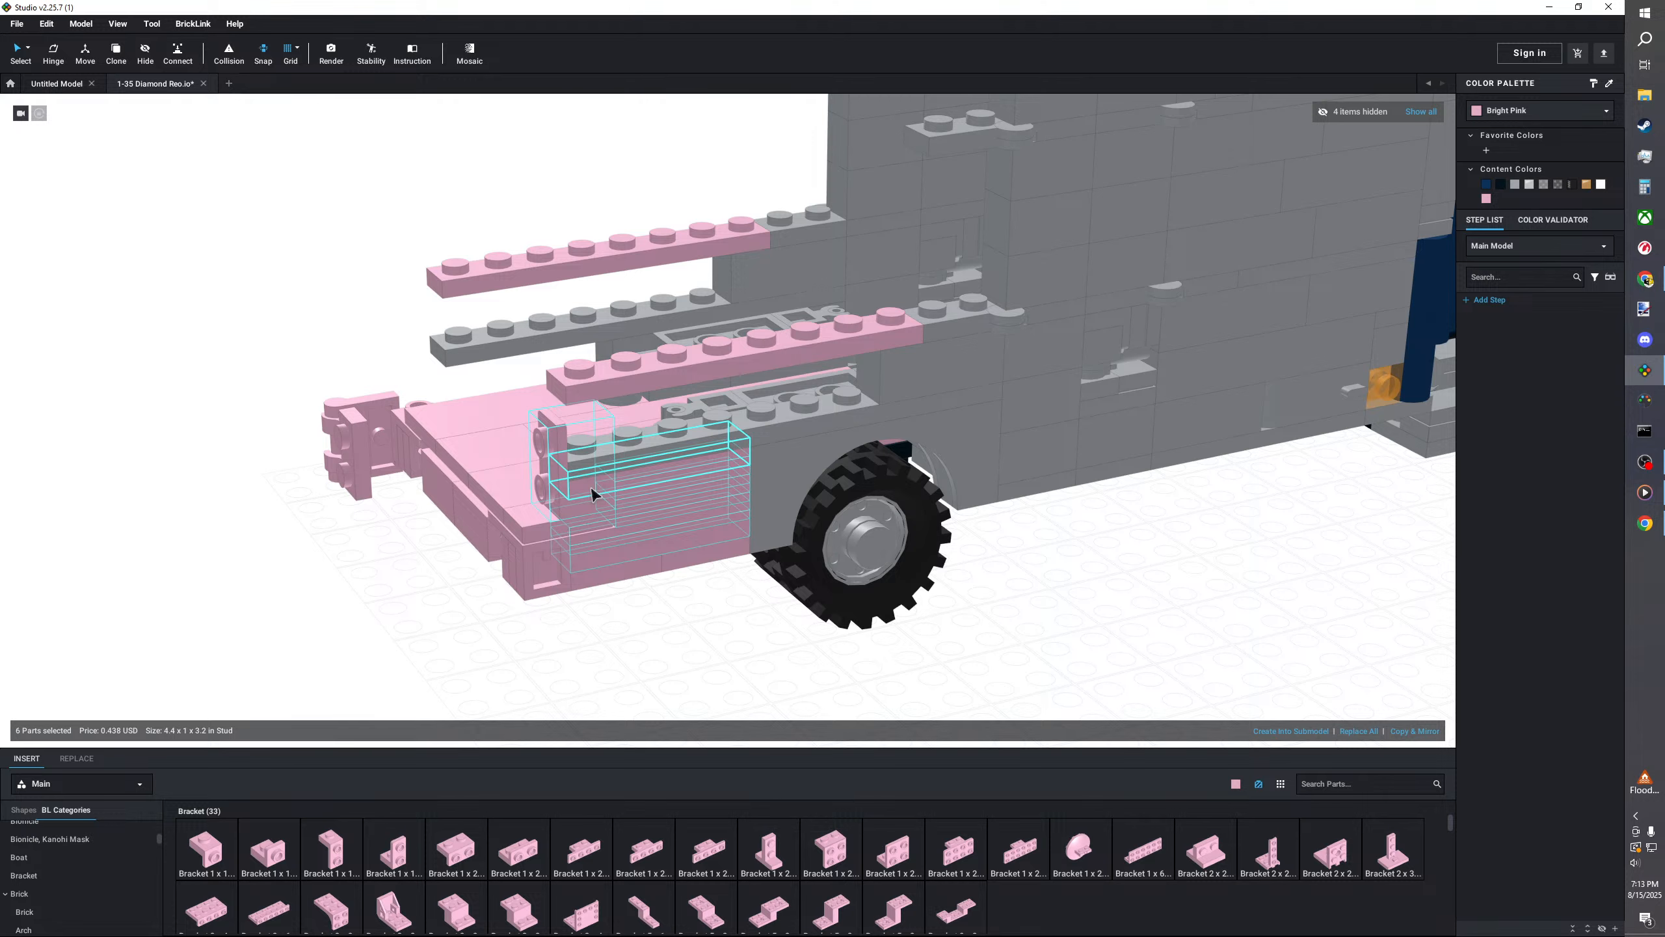
right_click(592, 489)
left_click(599, 496)
- Paste the copied pink plates and bracket onto the opposite side of the rear deck
left_click(672, 659)
right_click(672, 659)
left_click(703, 699)
right_click_drag(703, 689, 702, 644)
left_click_drag(1003, 544, 761, 532)
left_click(989, 618)
right_click_drag(989, 617, 917, 580)
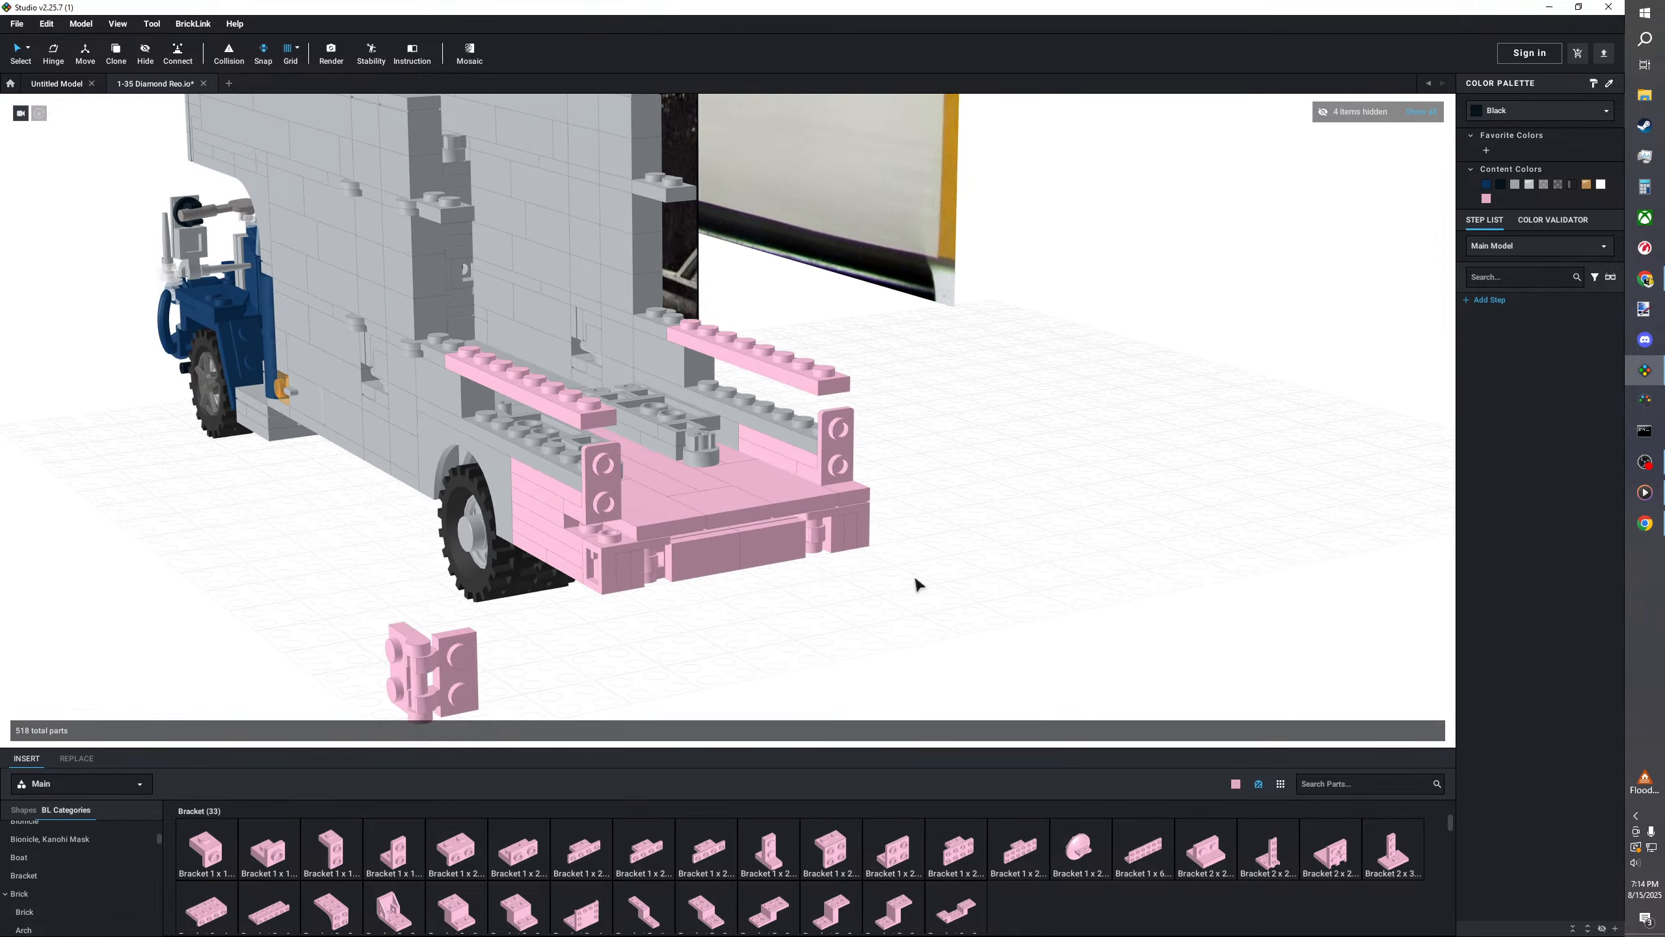
- Duplicate the pink Tile 1 x 2 from one rear corner of the deck onto the bare studs of the other corner
left_click(852, 495)
right_click(851, 494)
left_click(882, 521)
left_click(928, 519)
right_click(928, 519)
left_click(932, 557)
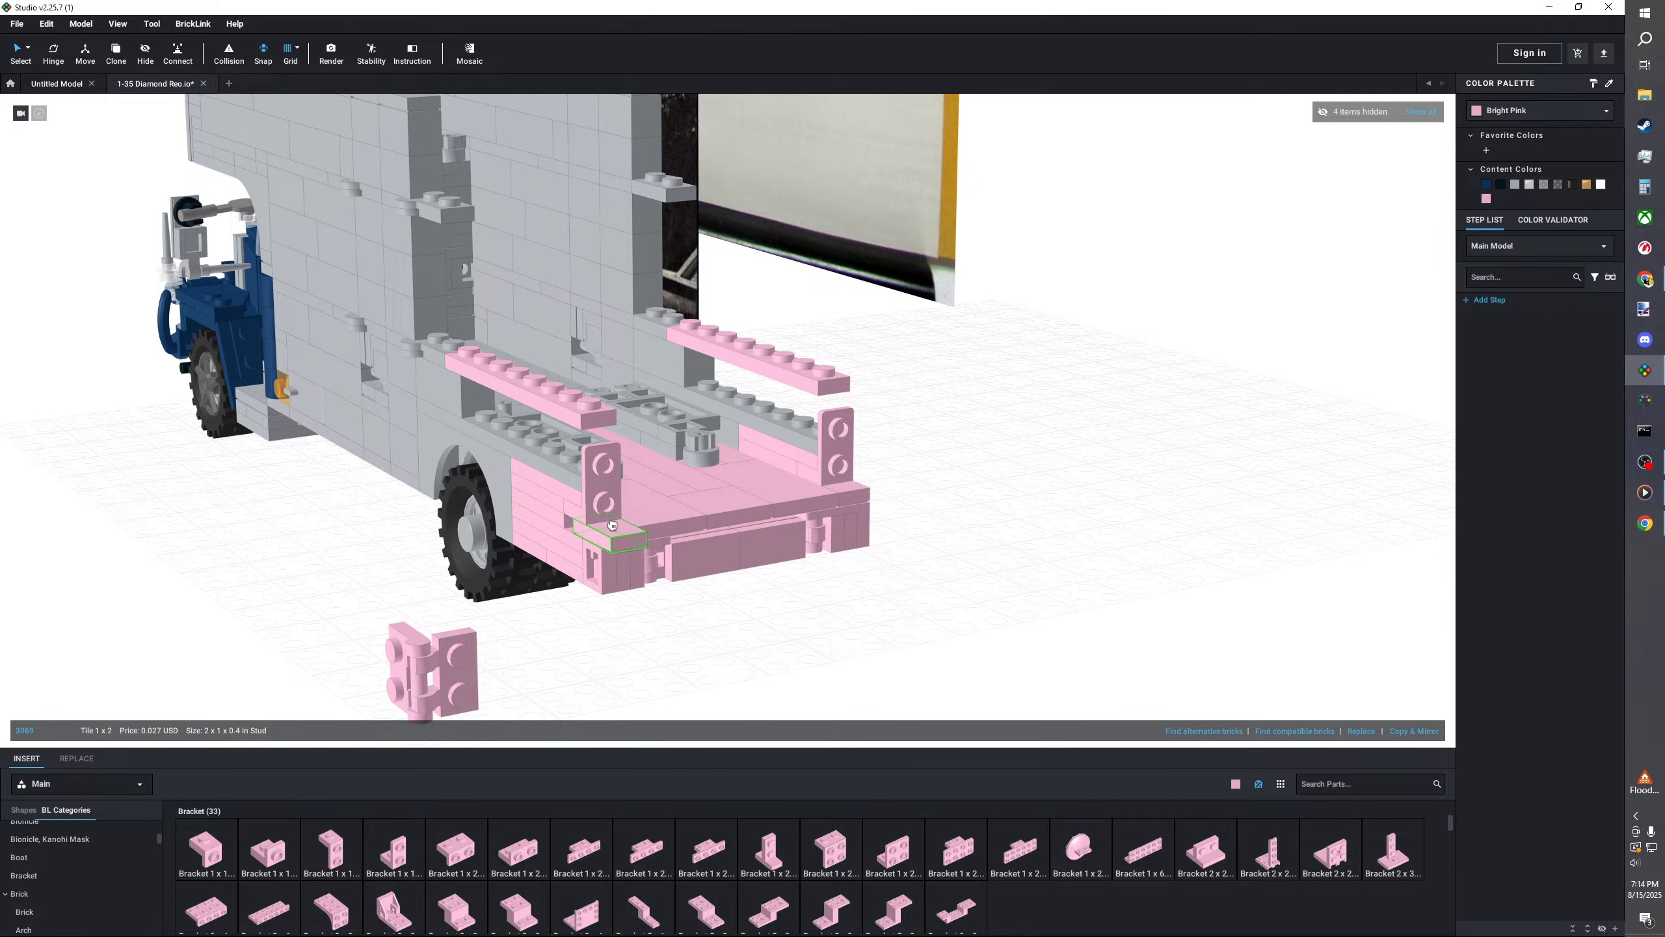
left_click(598, 523)
- Place a copy of the side wall's grey Brick 1 x 6 under the far pink rail and delete a near-side wall part
mouse_move(632, 670)
right_mouse_down()
mouse_move(662, 669)
mouse_move(649, 659)
right_mouse_up()
right_click_drag(384, 439, 342, 457)
right_click(365, 409)
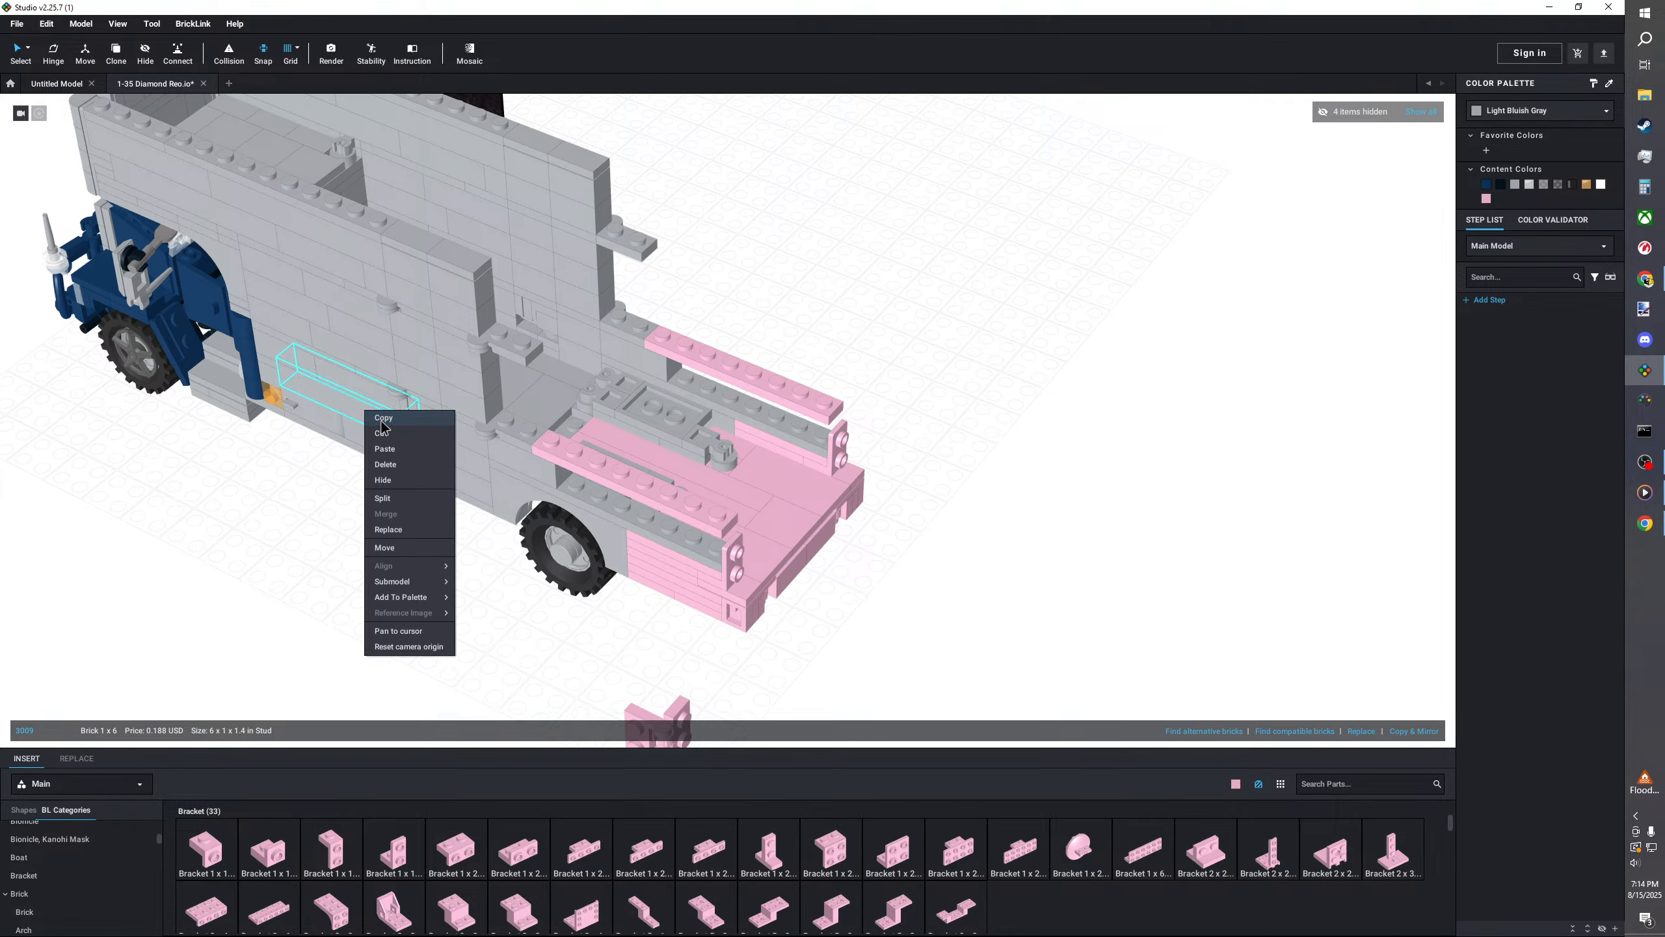
right_click(930, 347)
left_click(950, 384)
right_click_drag(948, 390, 742, 370)
left_click(646, 370)
left_click(562, 478)
key("Delete")
- Paste a grey Brick 1 x 4 into the remaining gap under the rear end of the far pink rail
right_click(810, 267)
left_click(833, 306)
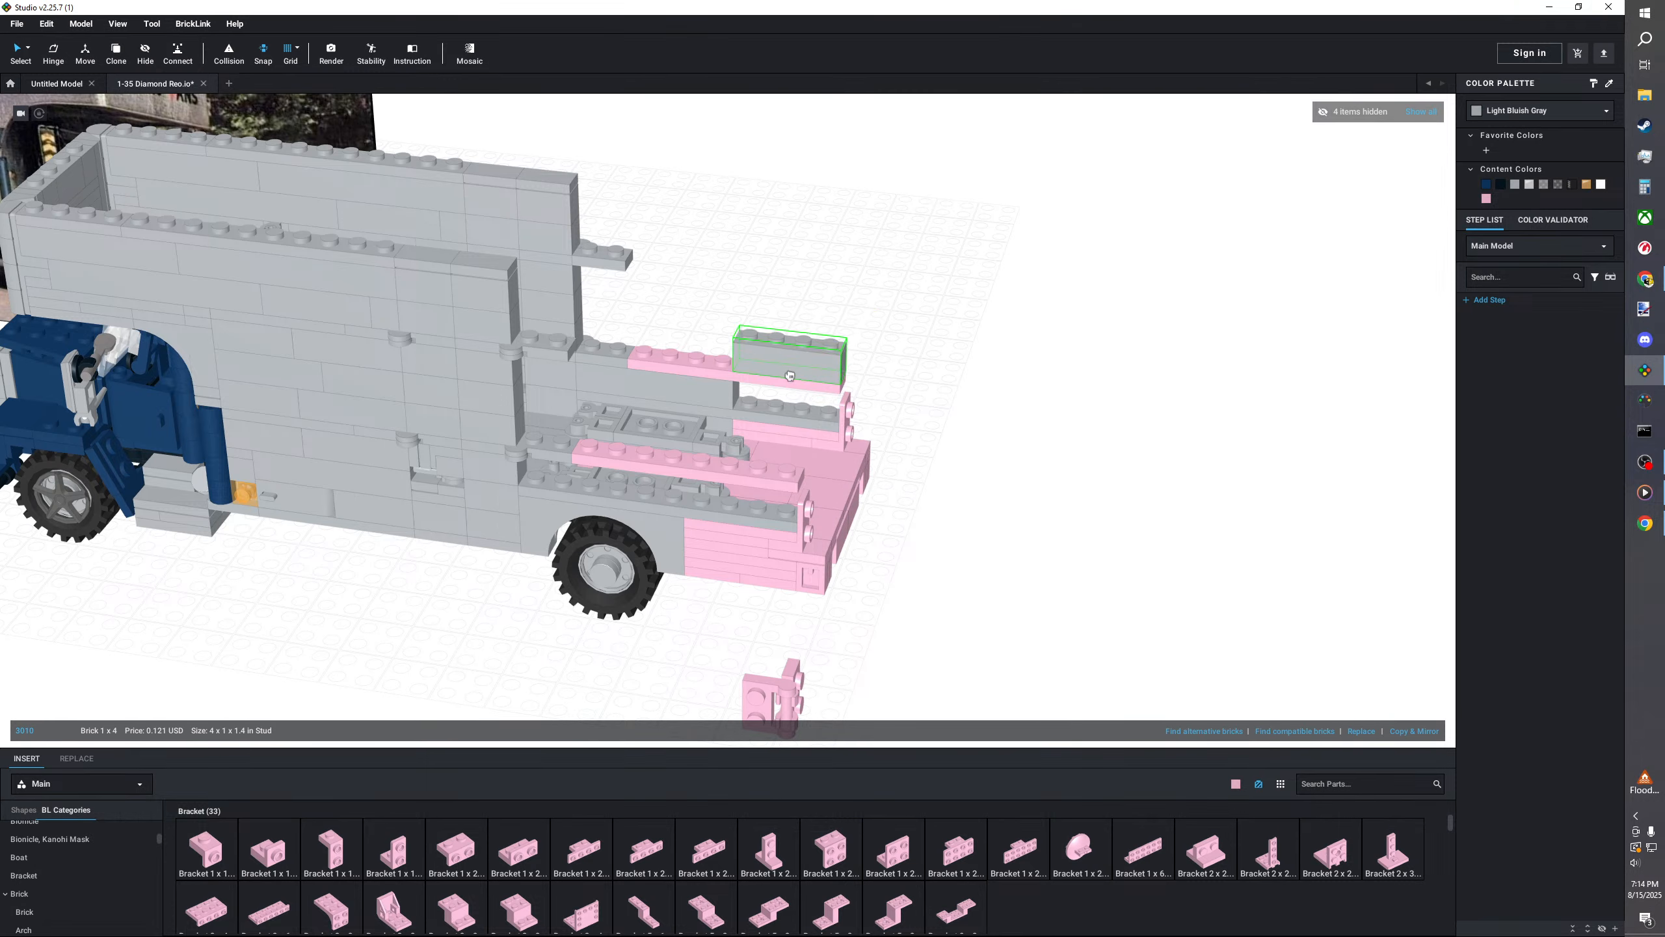
left_click(760, 387)
- Copy both grey bricks under the far pink rail and paste them into the matching gap under the near rail
left_click(698, 384, "ctrl")
right_click(693, 384)
left_click(711, 390)
right_click(921, 316)
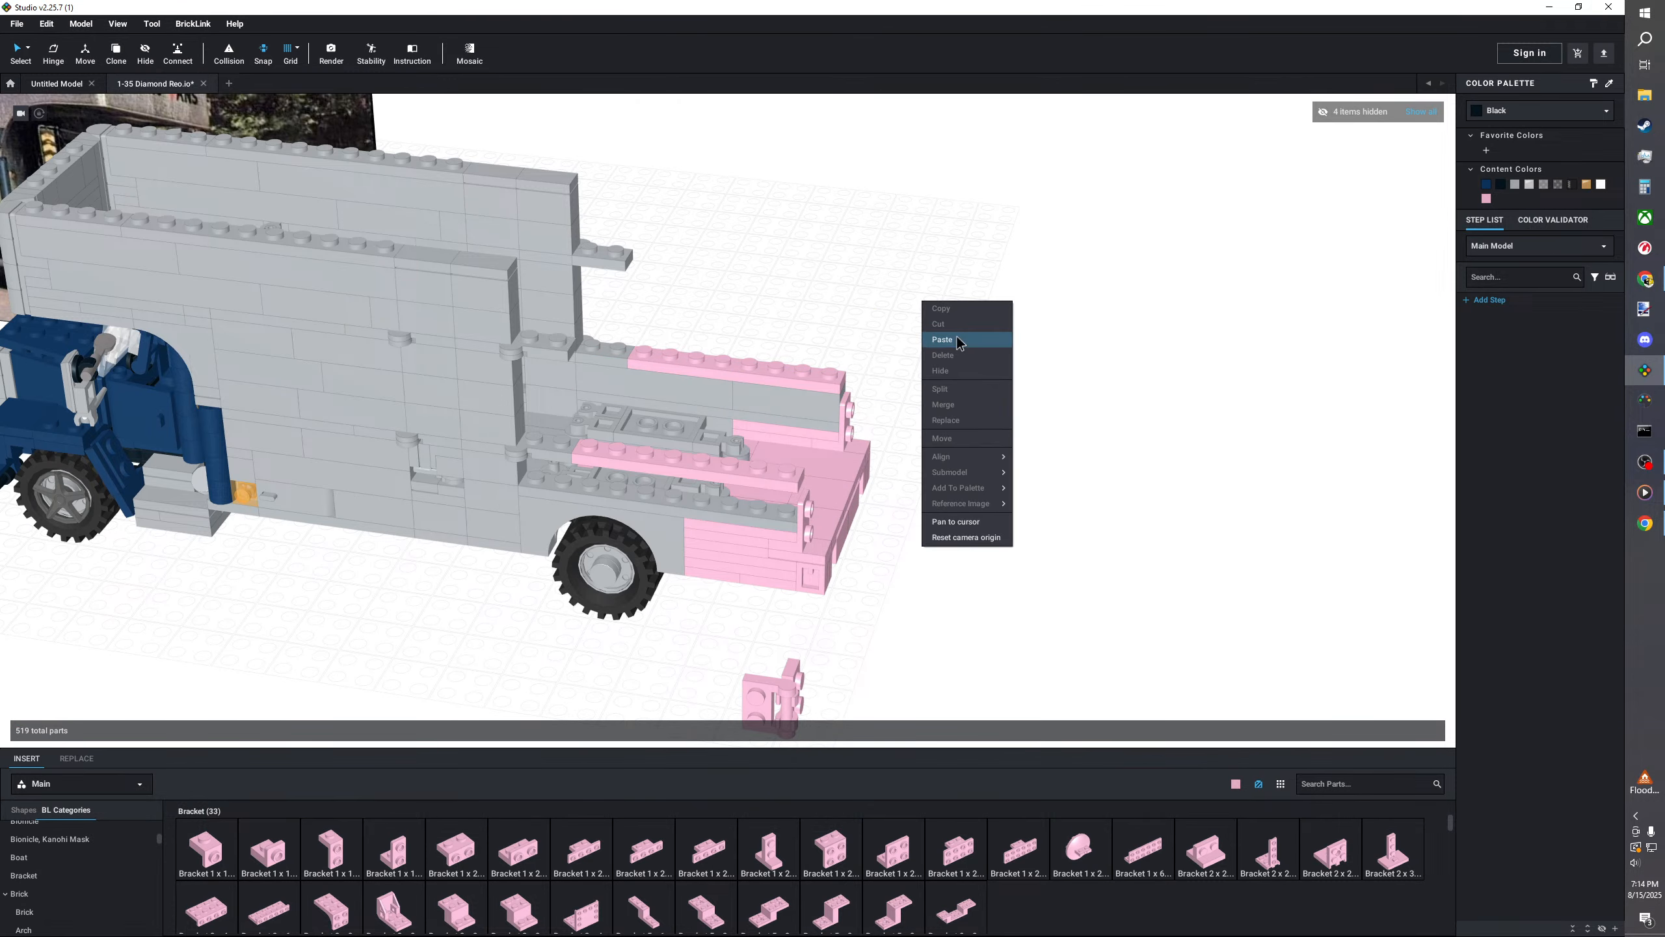
left_click(937, 357)
left_click(603, 462)
scroll(978, 435, "up", 5)
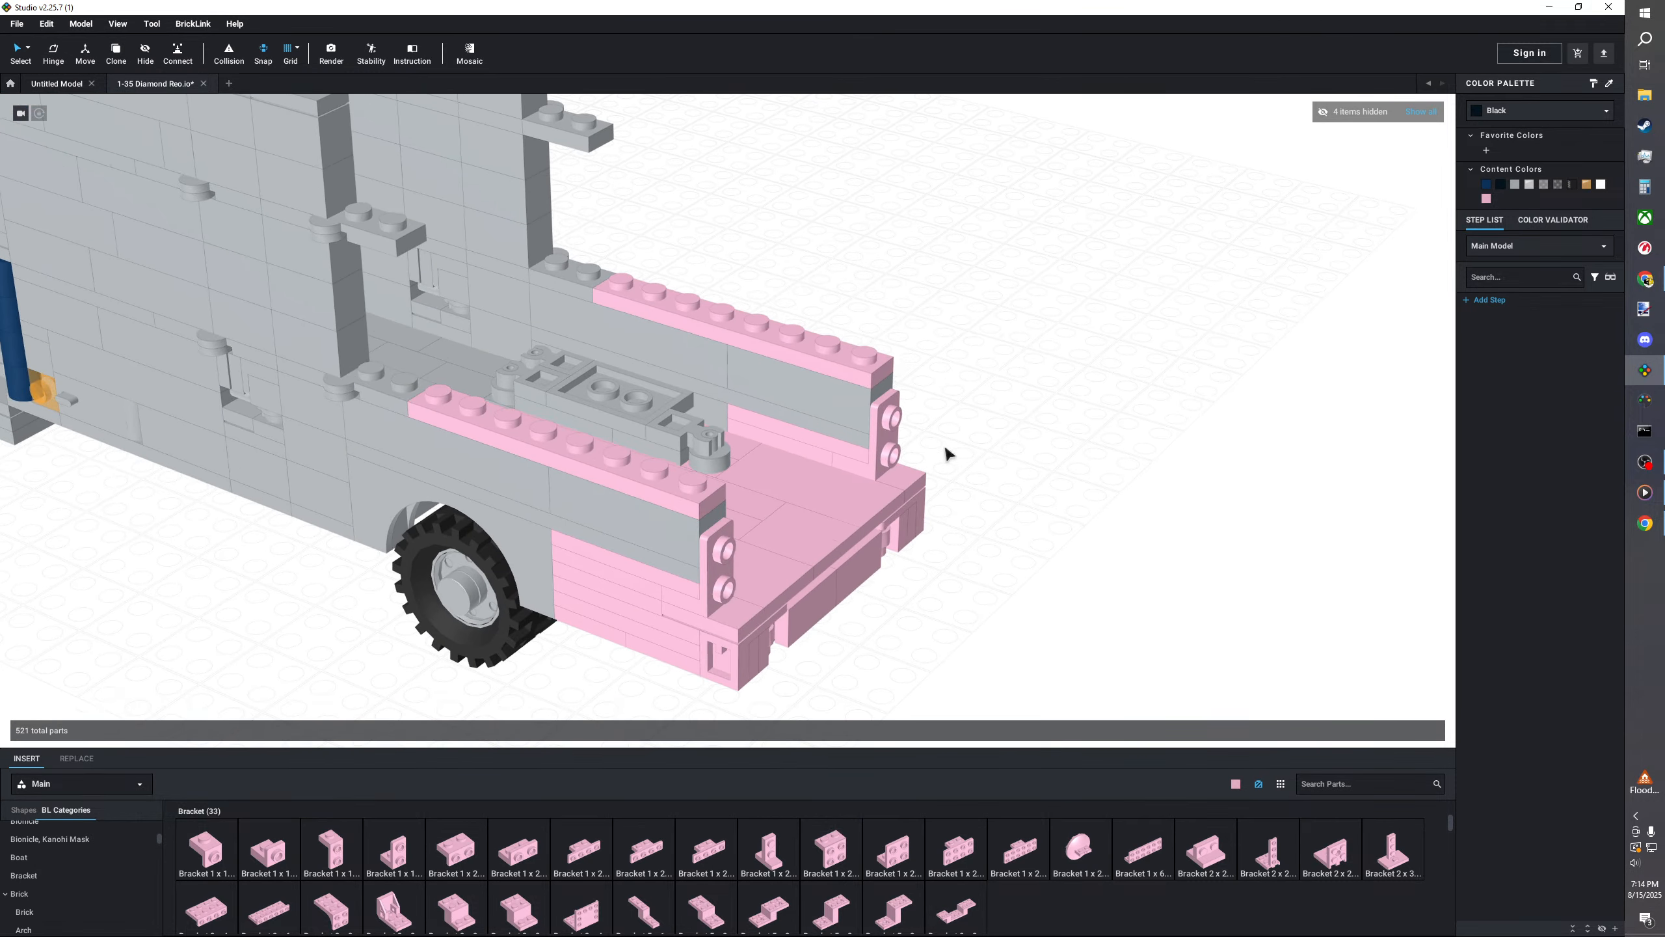
scroll(394, 577, "down", 5)
- Set the duplicated grey bracket assembly down behind the truck and strip the small plates from its bracket
left_click(1056, 421)
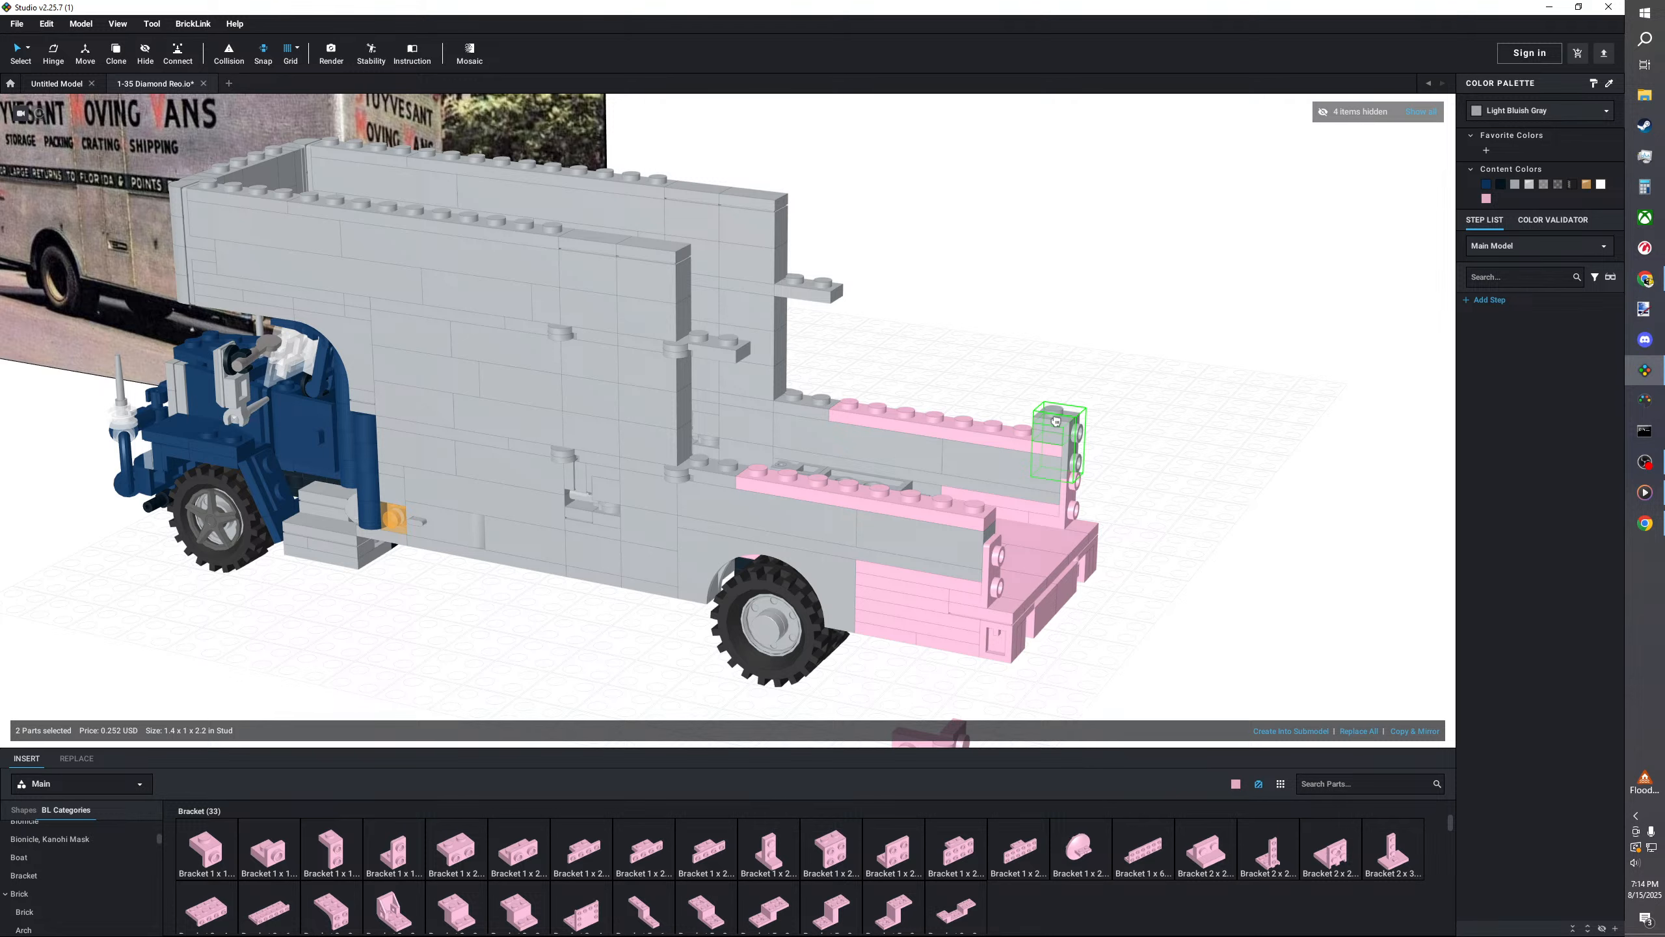
left_click_drag(1056, 421, 1180, 433)
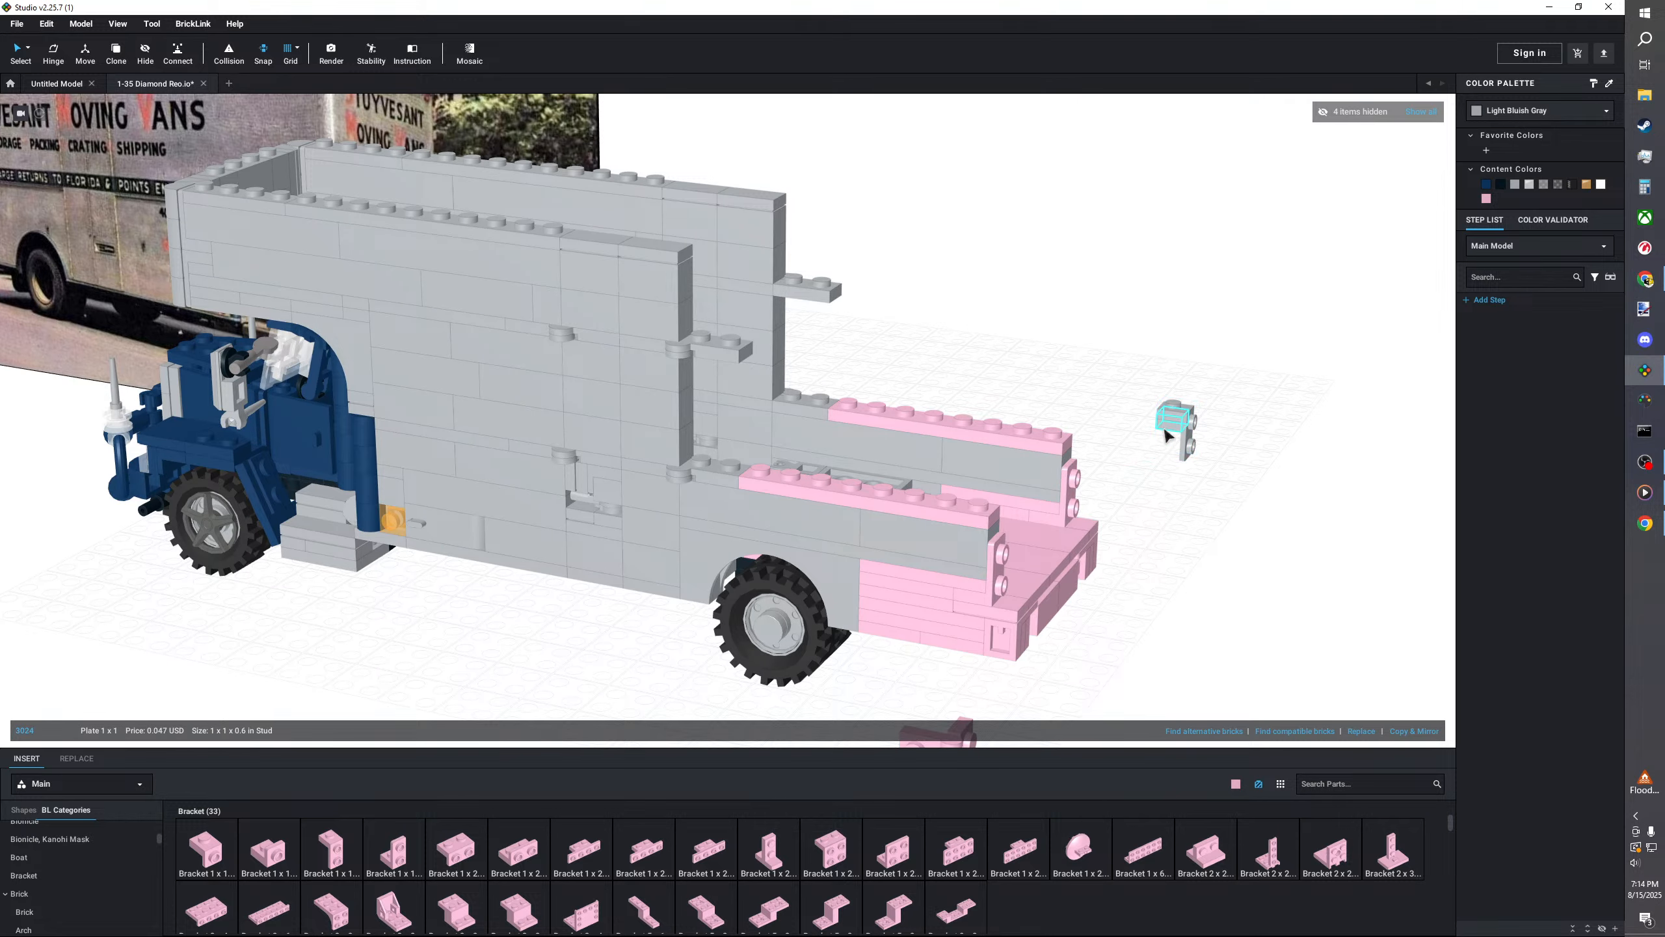
right_click(1140, 456)
left_click(1173, 495)
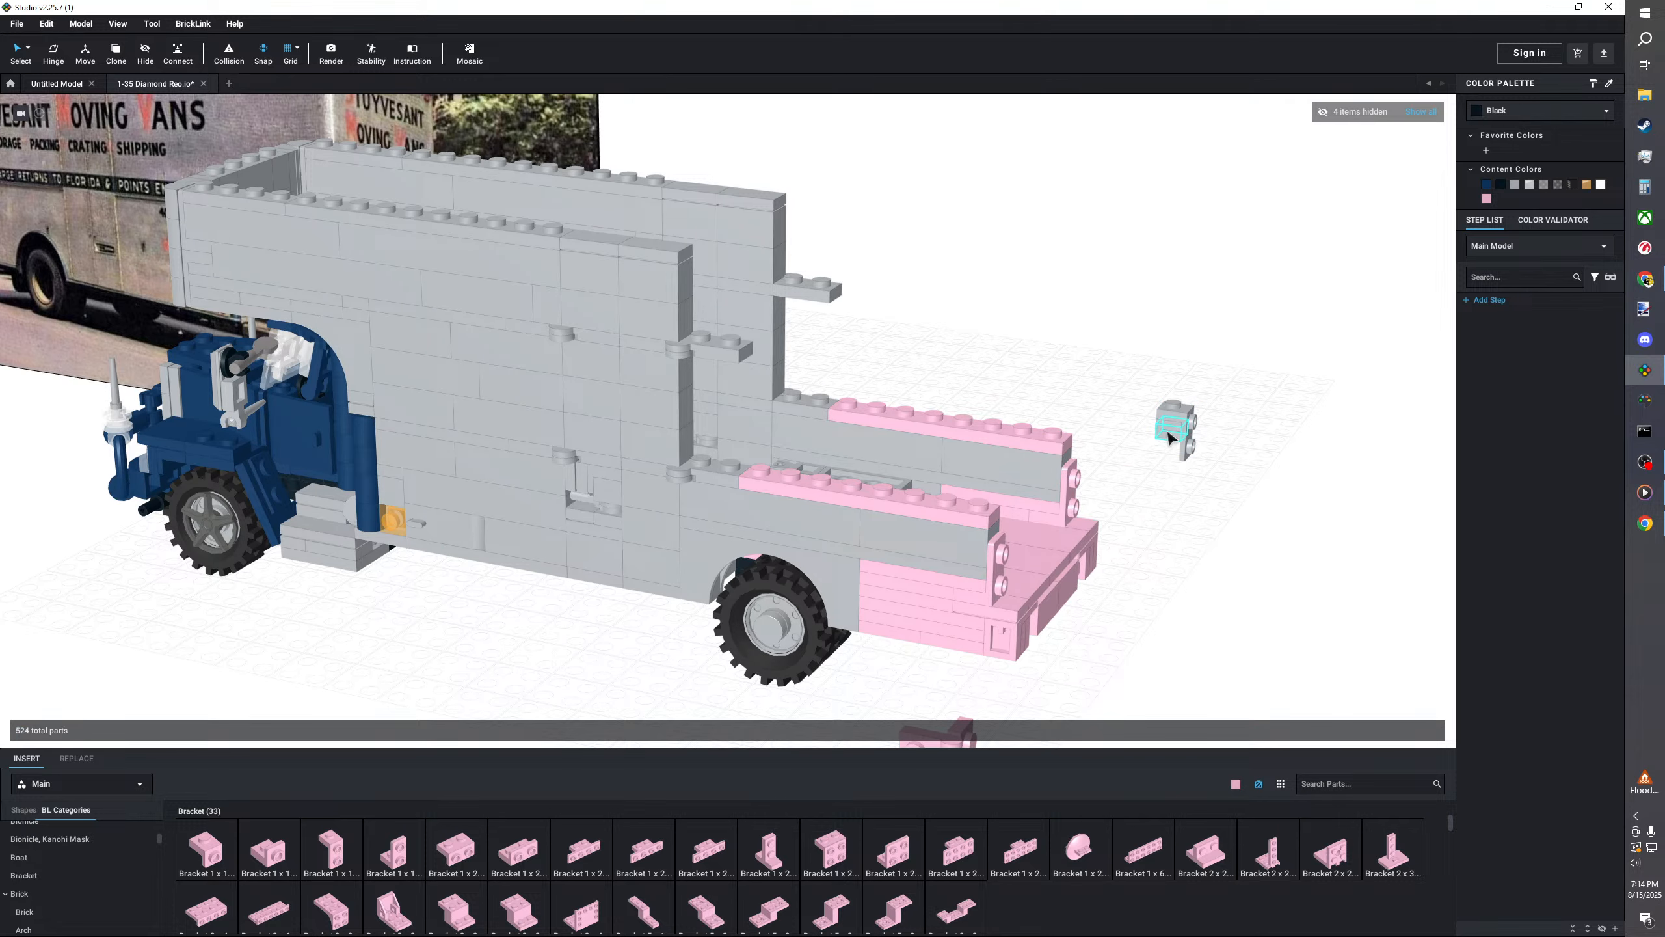
- Copy the grey Brick, Modified 1 x 1 x 2/3 with Open Stud and place one on the rear end of each pink rail
right_click(606, 500)
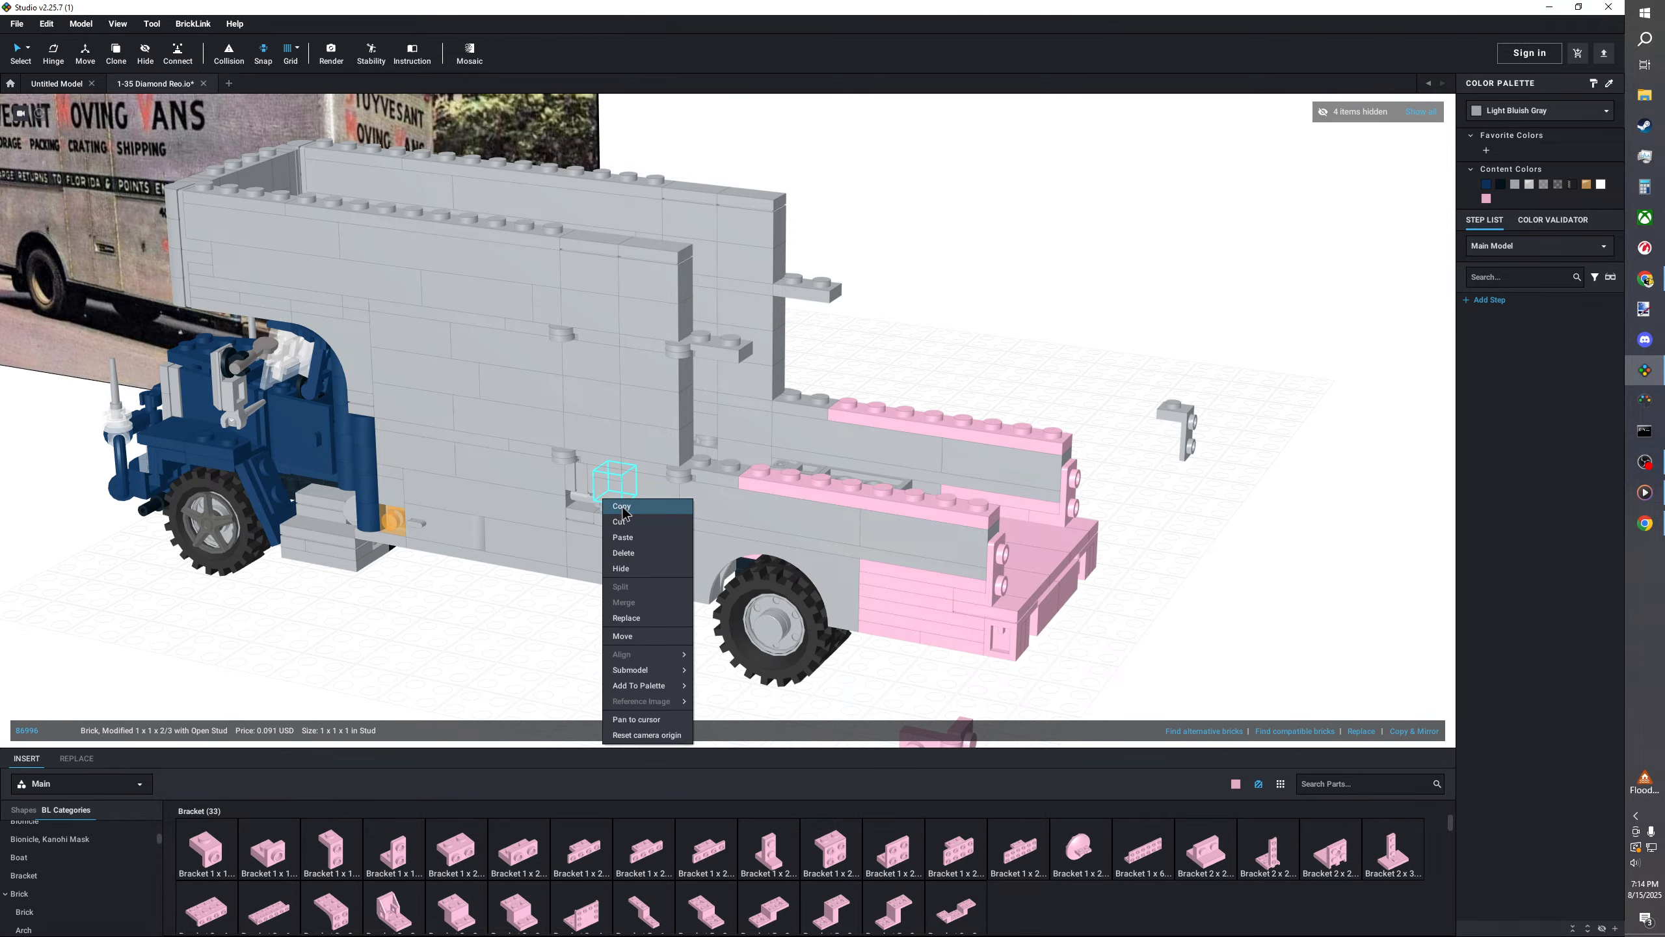
left_click(622, 512)
right_click(1001, 317)
left_click(1024, 362)
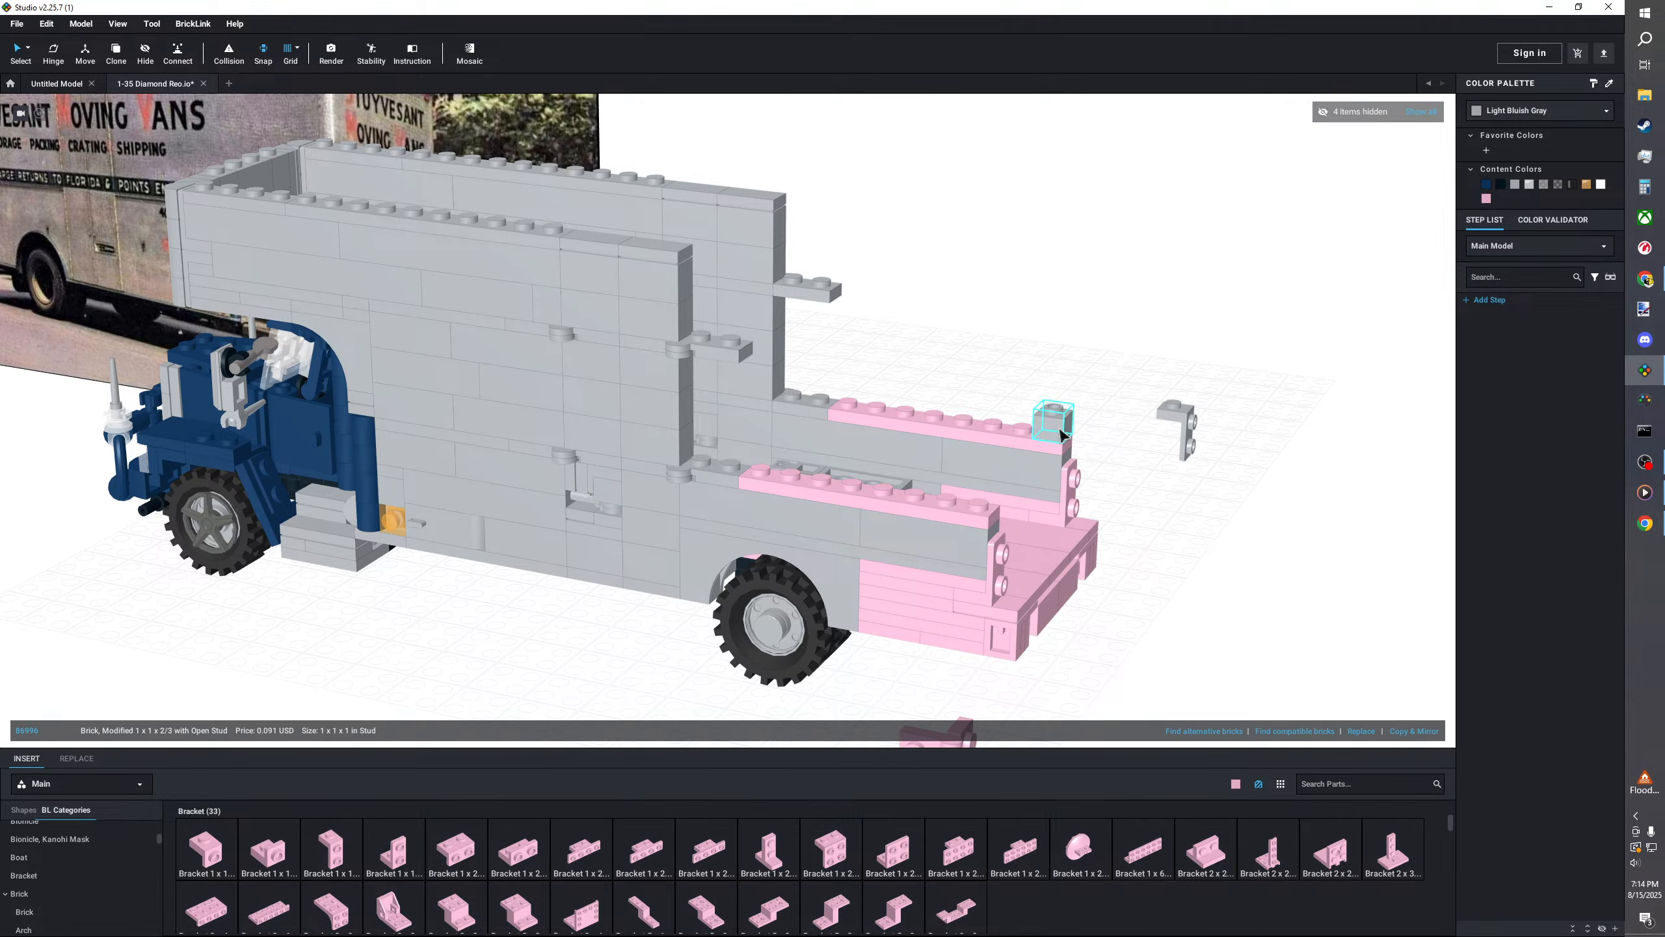
left_click(1062, 433)
right_click(1118, 450)
left_click(1141, 495)
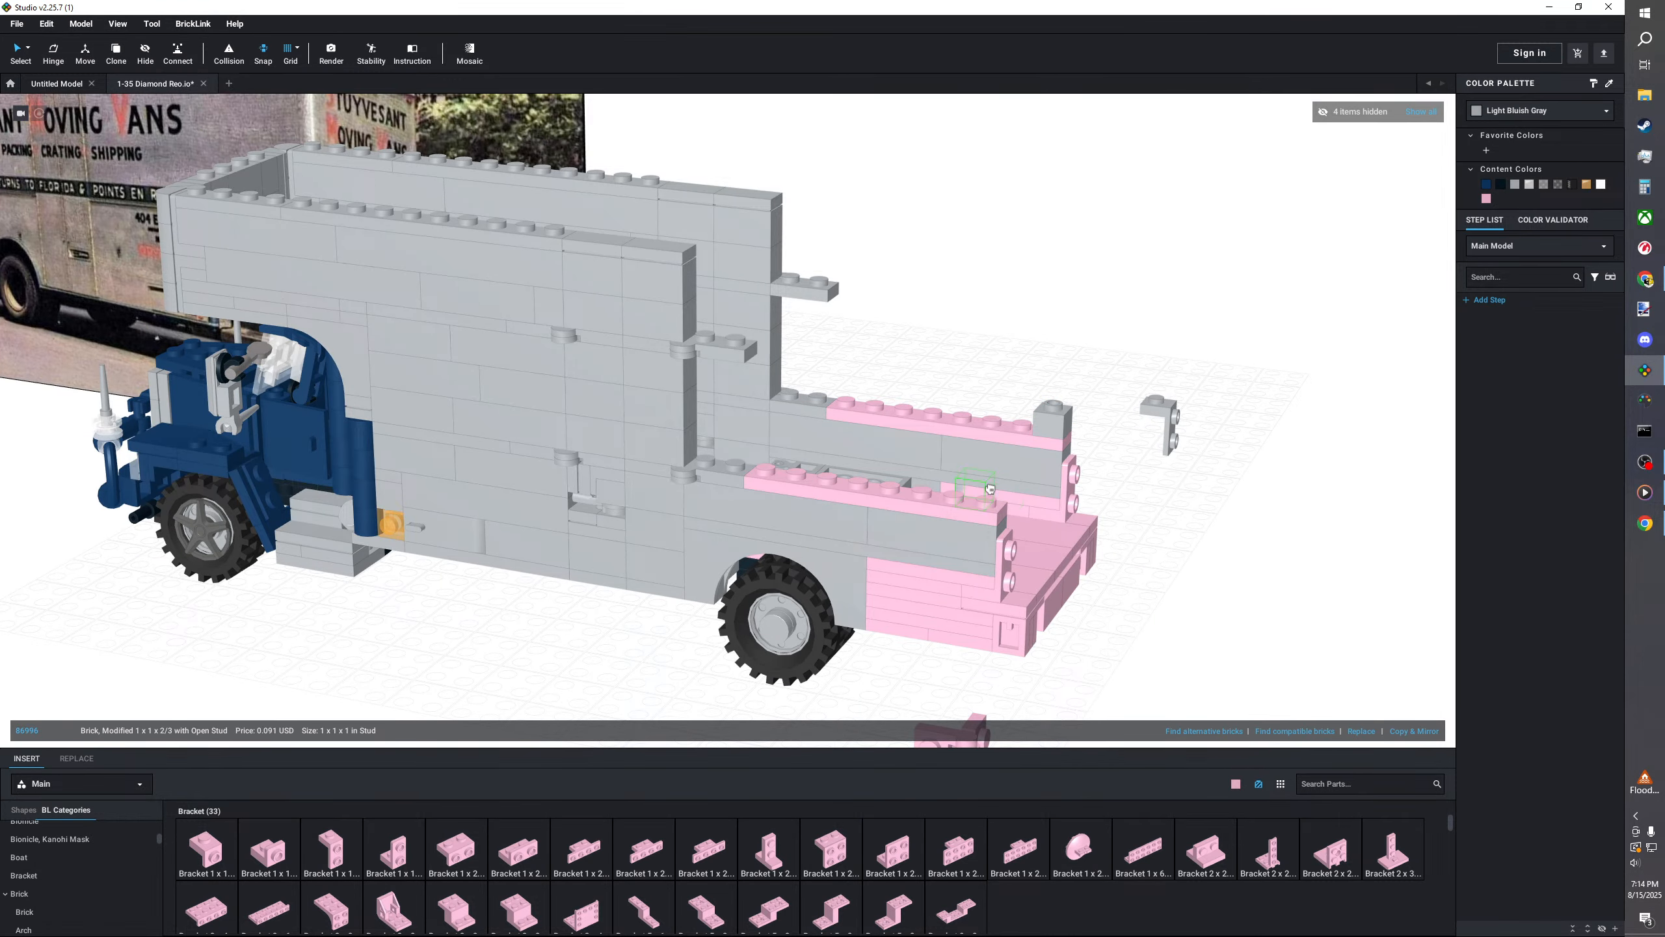
left_click(985, 502)
- Mount the grey Bracket 1 x 1 - 1 x 2 on the far rear post and paste a copy onto the near post
left_click_drag(1164, 426, 1067, 426)
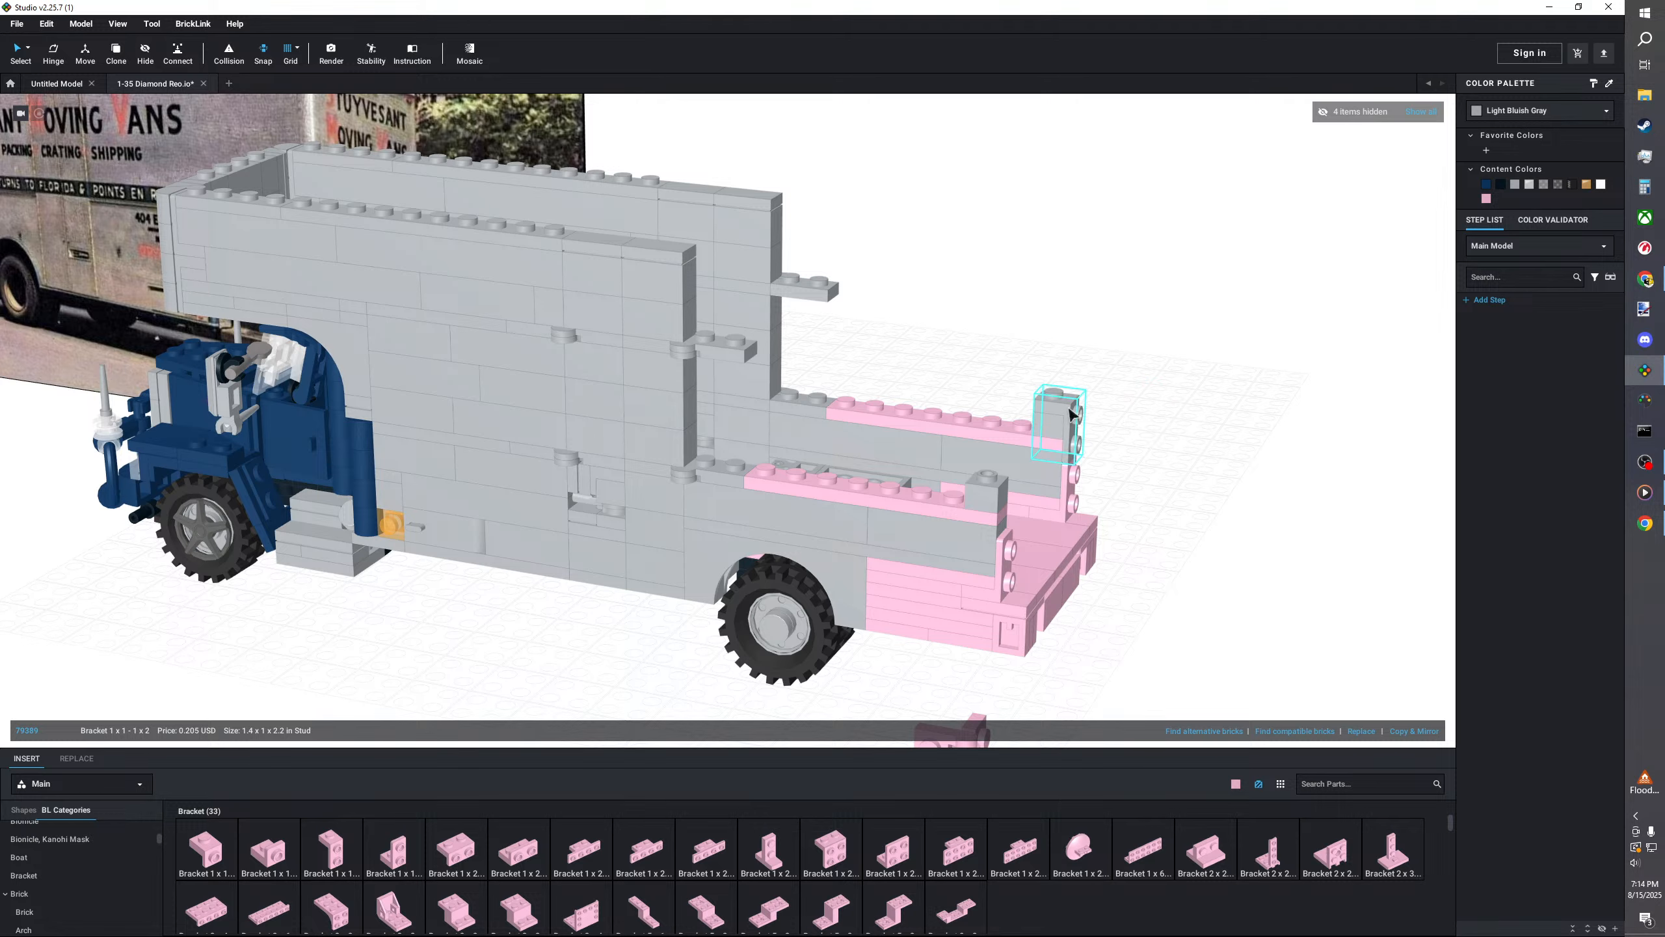
right_click(1069, 406)
left_click(1096, 418)
right_click(1140, 420)
right_click(1159, 436)
left_click(1180, 475)
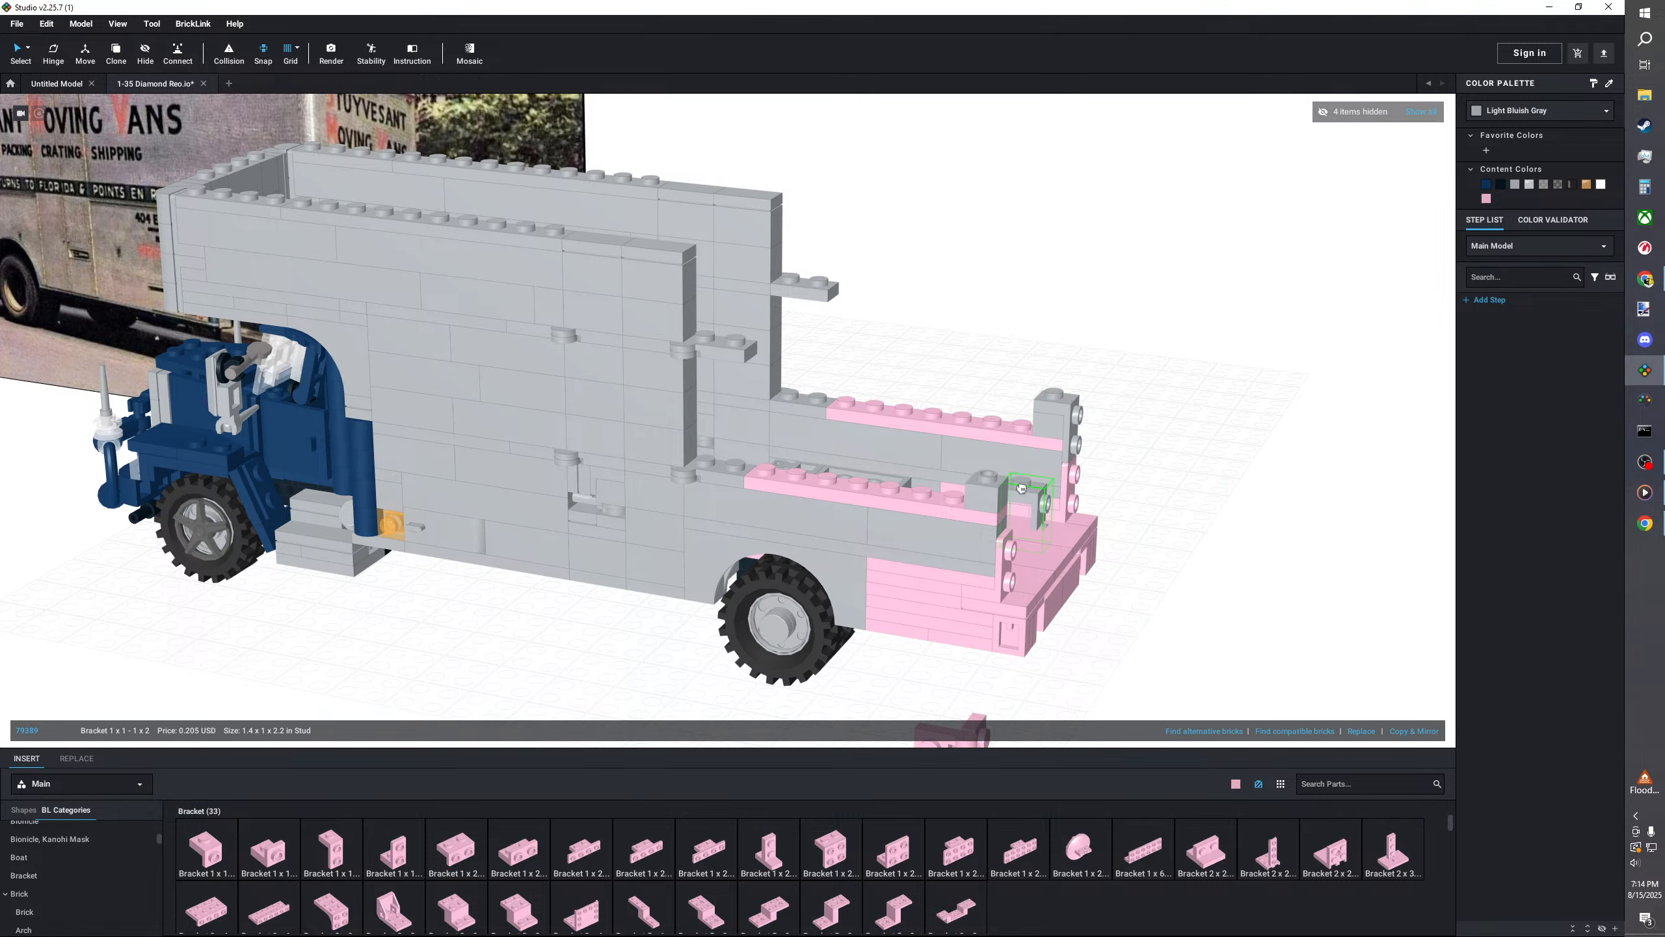
left_click(993, 499)
left_click(685, 617)
- Examine the truck model alongside the moving van reference photos
middle_click_drag(685, 617, 784, 606)
scroll(698, 617, "down", 3)
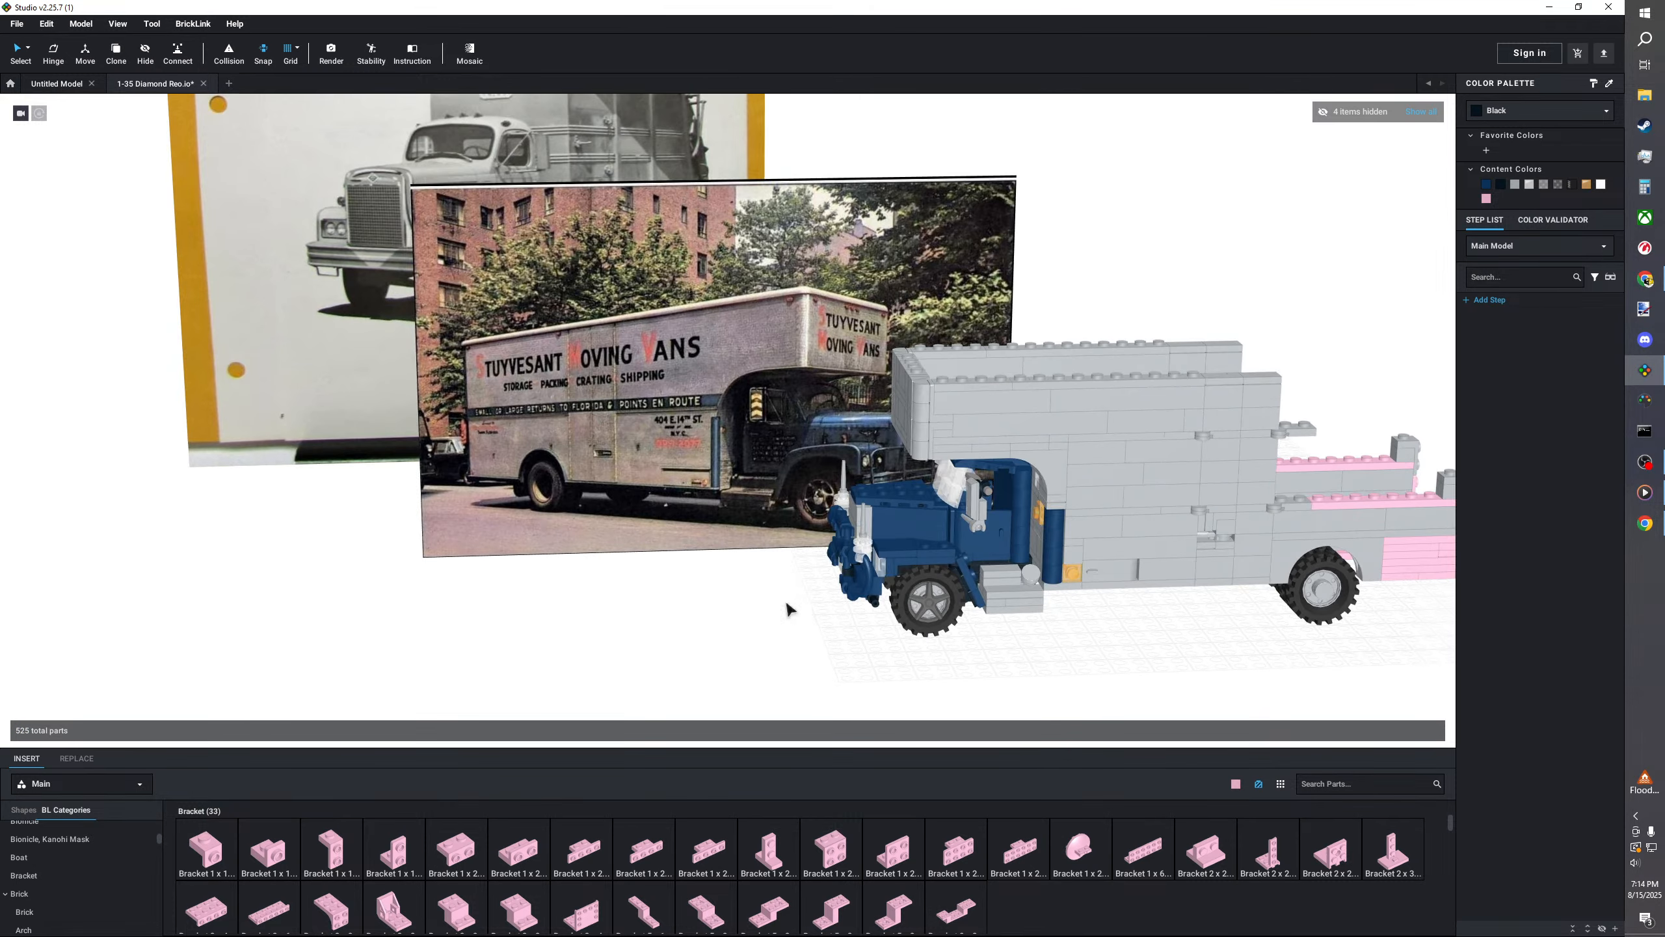
scroll(741, 596, "up", 5)
scroll(240, 526, "down", 4)
right_click_drag(721, 525, 682, 519)
left_click(232, 300)
left_click(426, 513)
- Delete three stacked pink parts from the near lower side between the rear wheel and the grooved corner brick
scroll(426, 515, "up", 2)
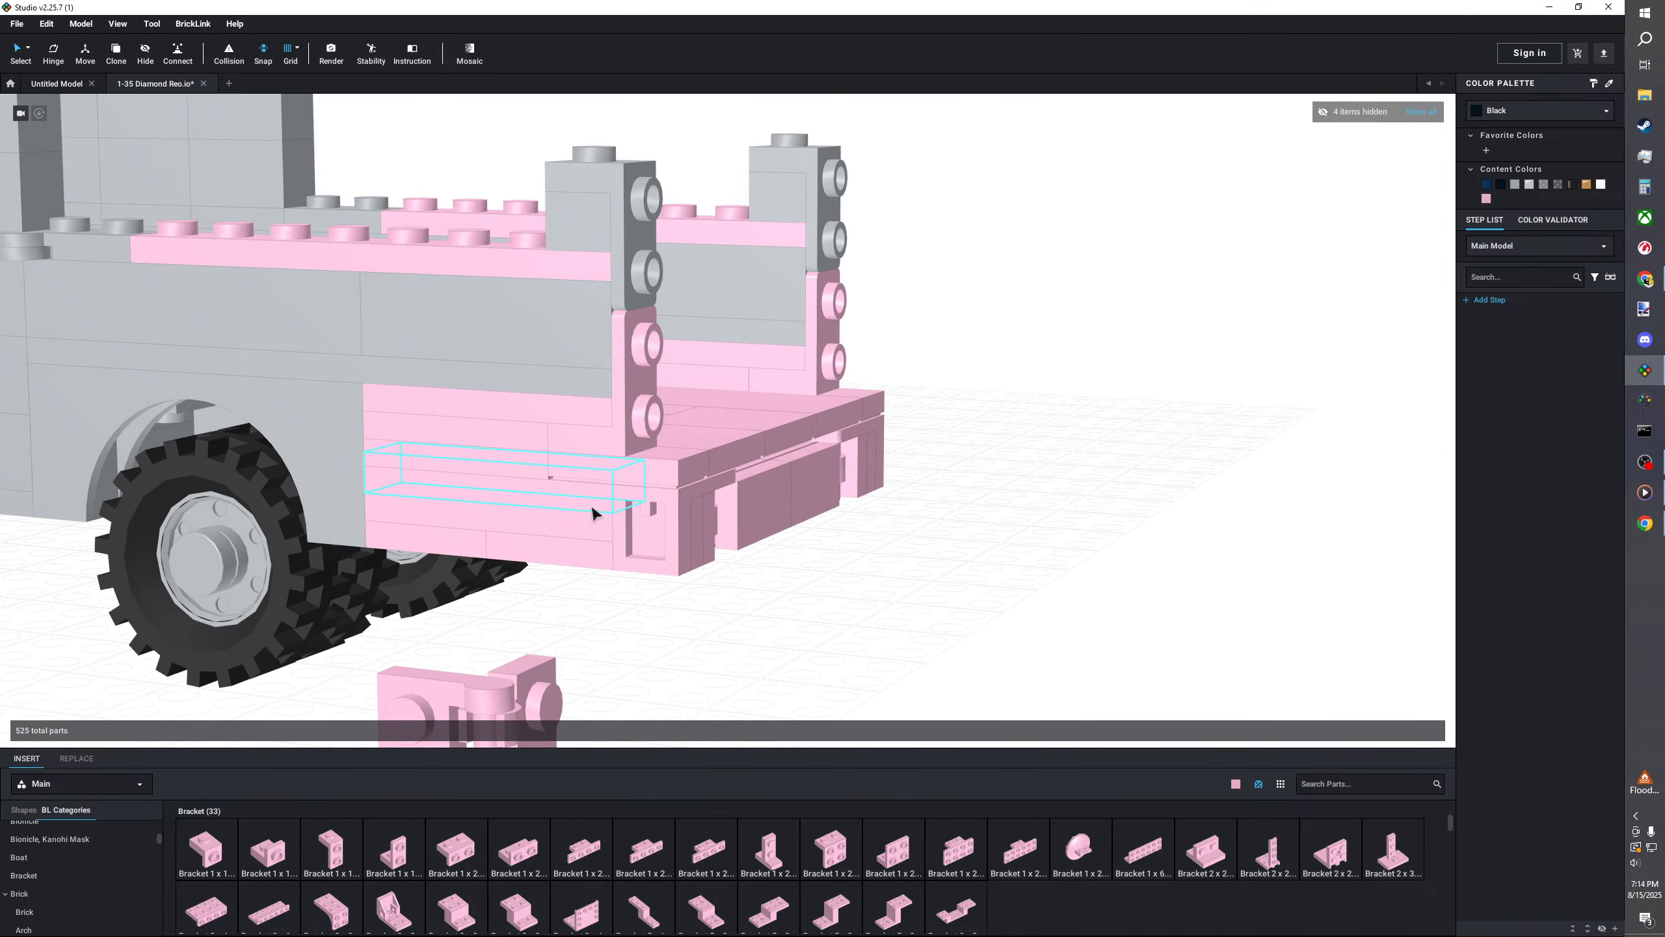
left_click(591, 498)
key("Delete")
left_click(589, 525)
key("Delete")
left_click(584, 554)
key("Delete")
- Add a pink modified 1 x 1 brick beside the grooved rear corner brick and delete an unwanted part next to it
mouse_move(583, 554)
right_mouse_down()
mouse_move(565, 531)
mouse_move(565, 556)
right_mouse_up()
scroll(564, 531, "up", 2)
scroll(78, 872, "down", 1)
left_click(41, 880)
left_click(393, 848)
left_click(217, 505)
right_click_drag(937, 499, 1001, 506)
left_click(806, 559)
key("Delete")
middle_click_drag(662, 719, 651, 640)
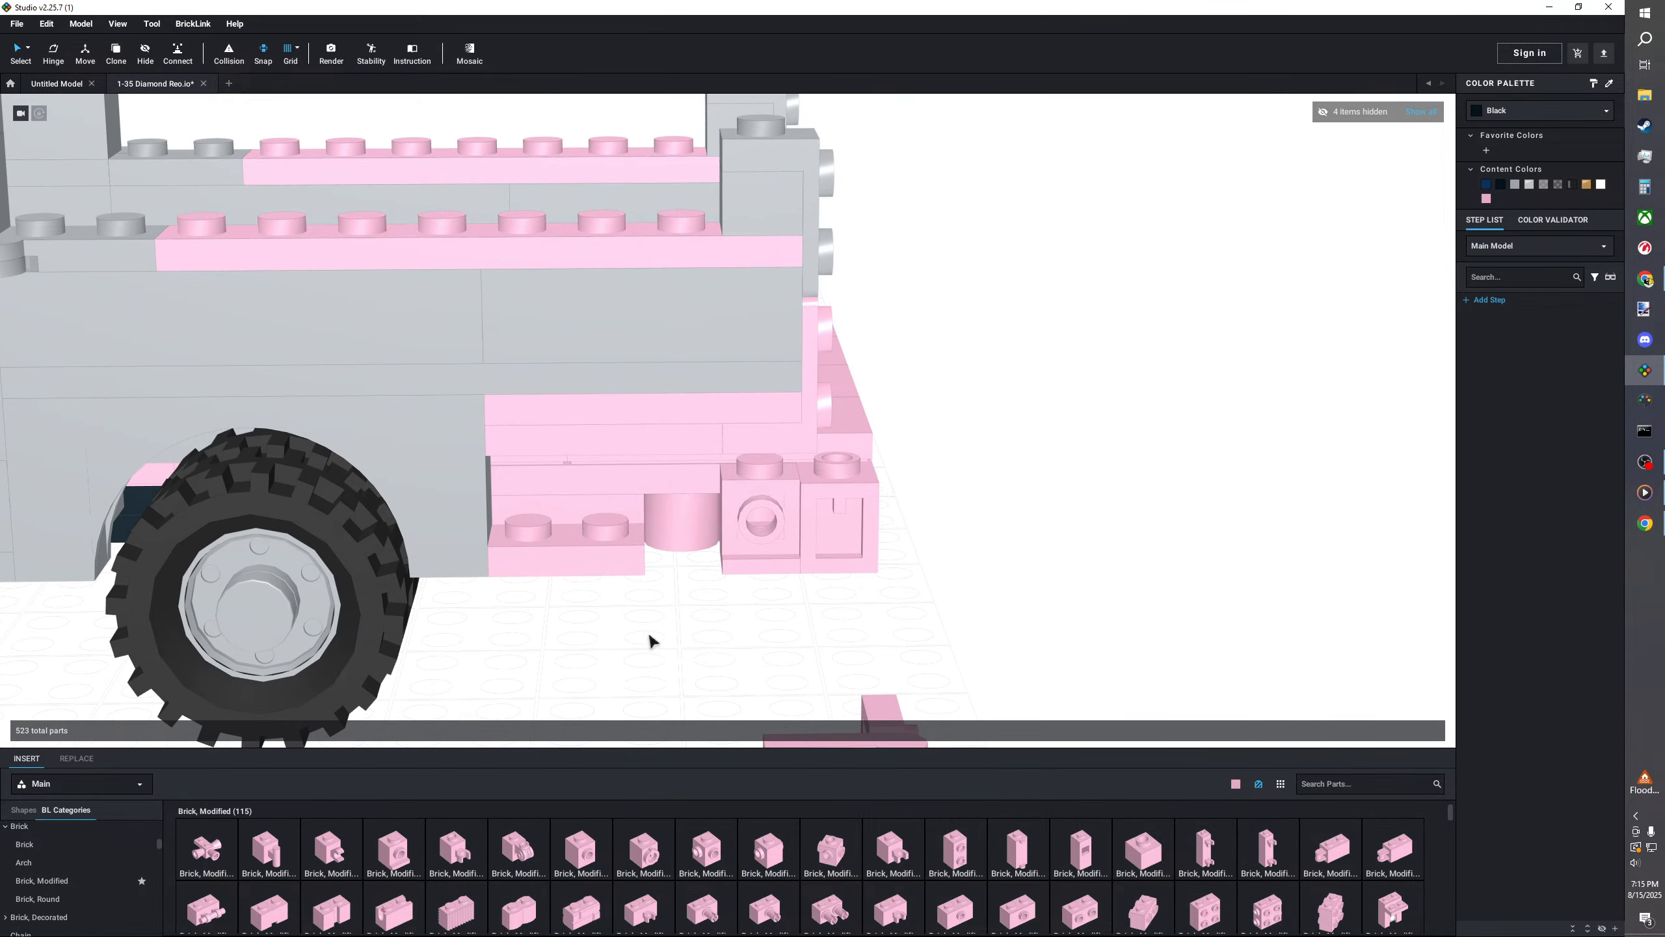
- Add a pink Plate 1 x 3 in the lower side opening and a Plate 1 x 1 in the gap beneath it
scroll(57, 861, "up", 3)
scroll(57, 861, "up", 3)
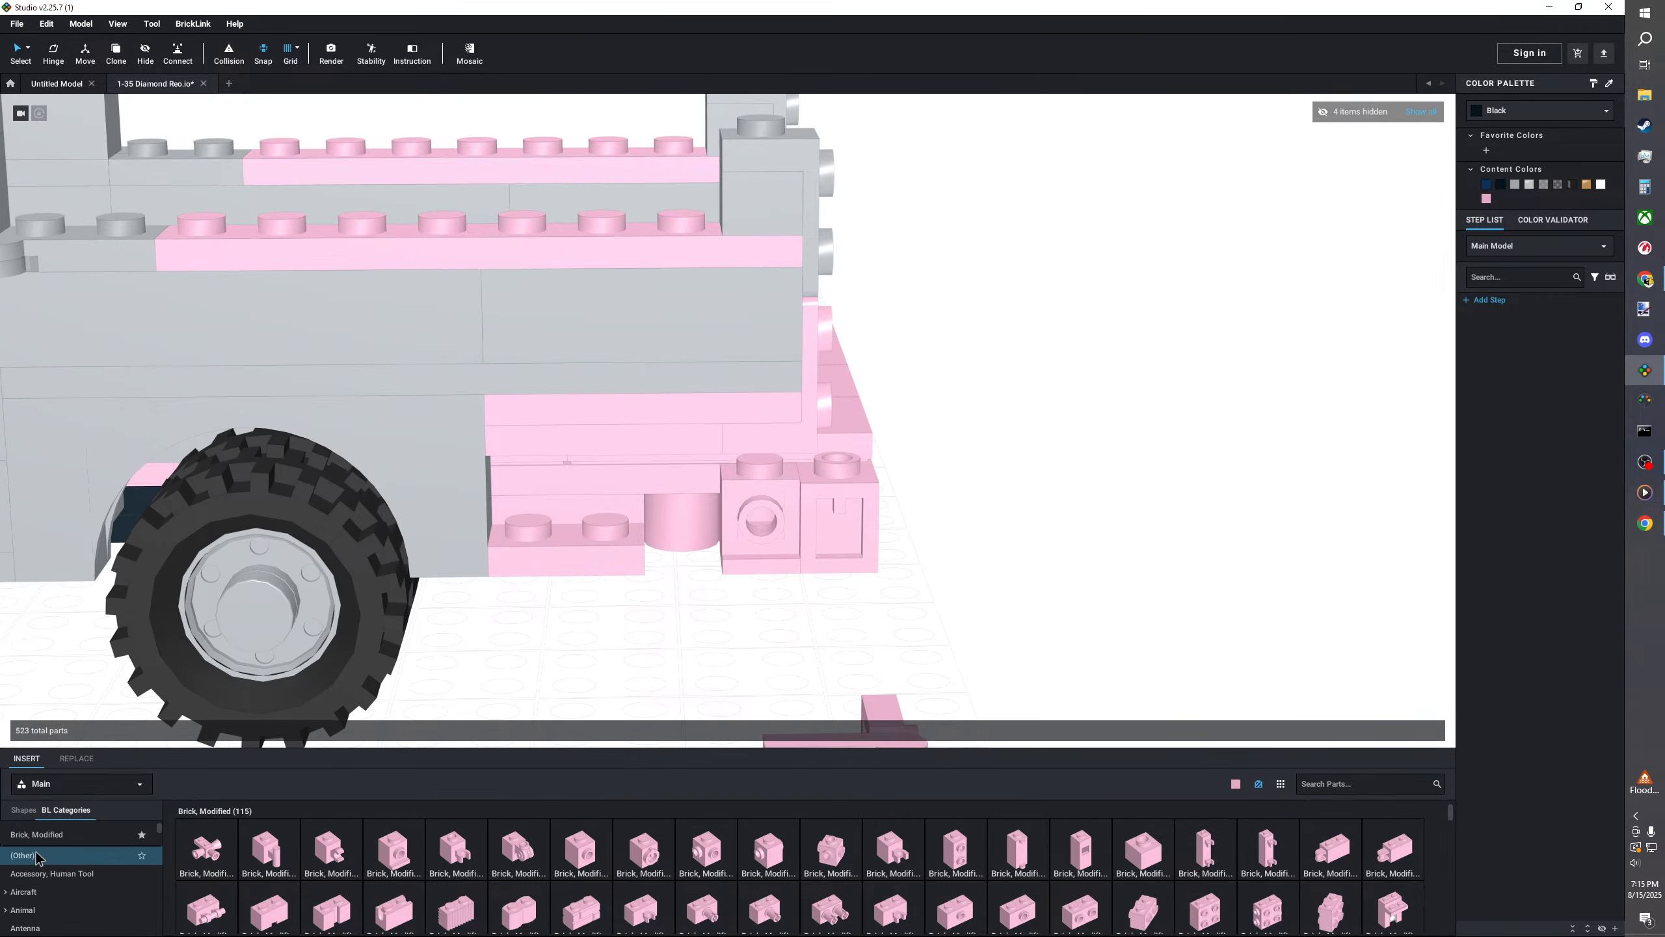
left_click(23, 866)
left_click(394, 850)
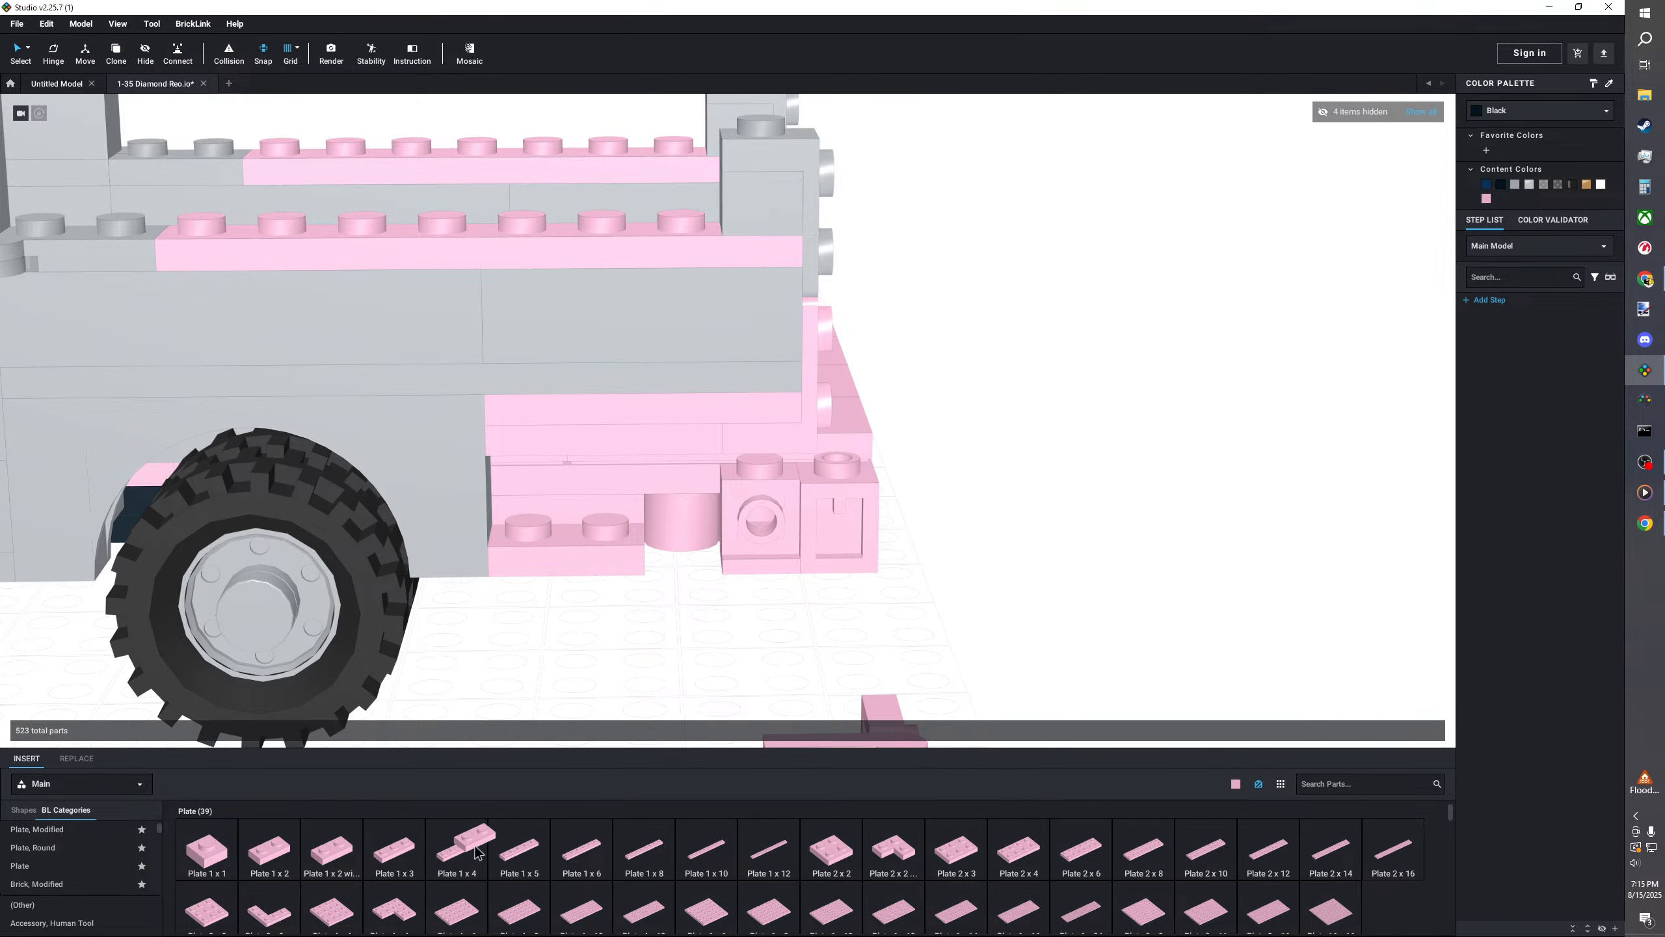
left_click(586, 539)
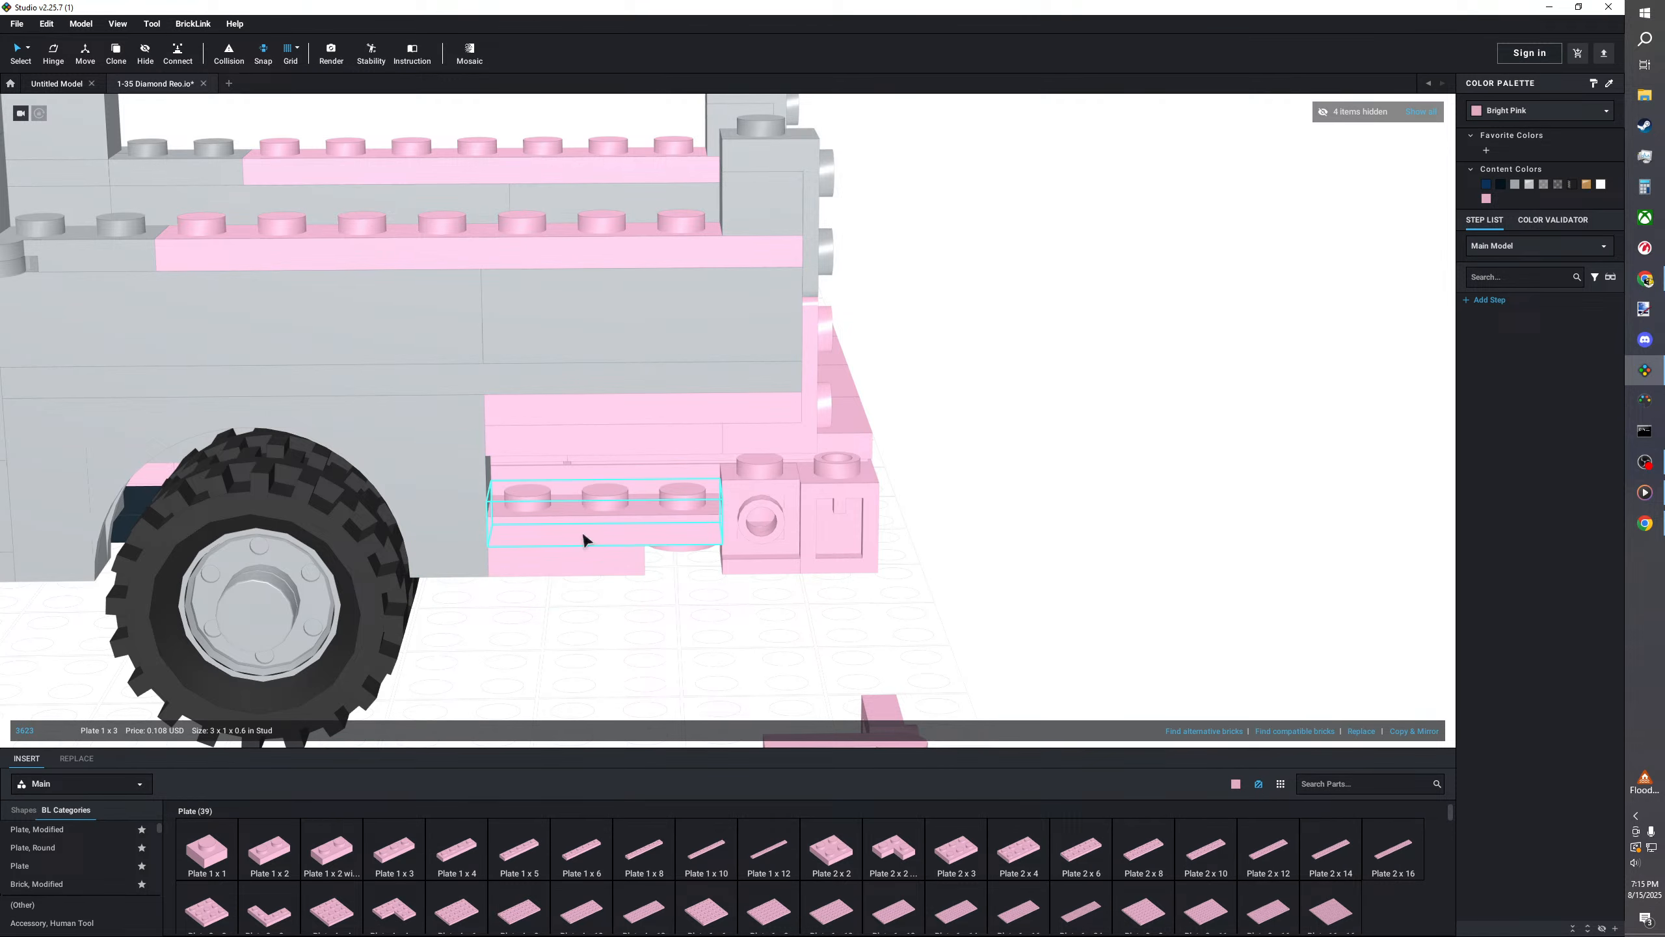
left_click(210, 853)
left_click(682, 551)
left_click(644, 669)
right_click_drag(643, 670, 632, 659)
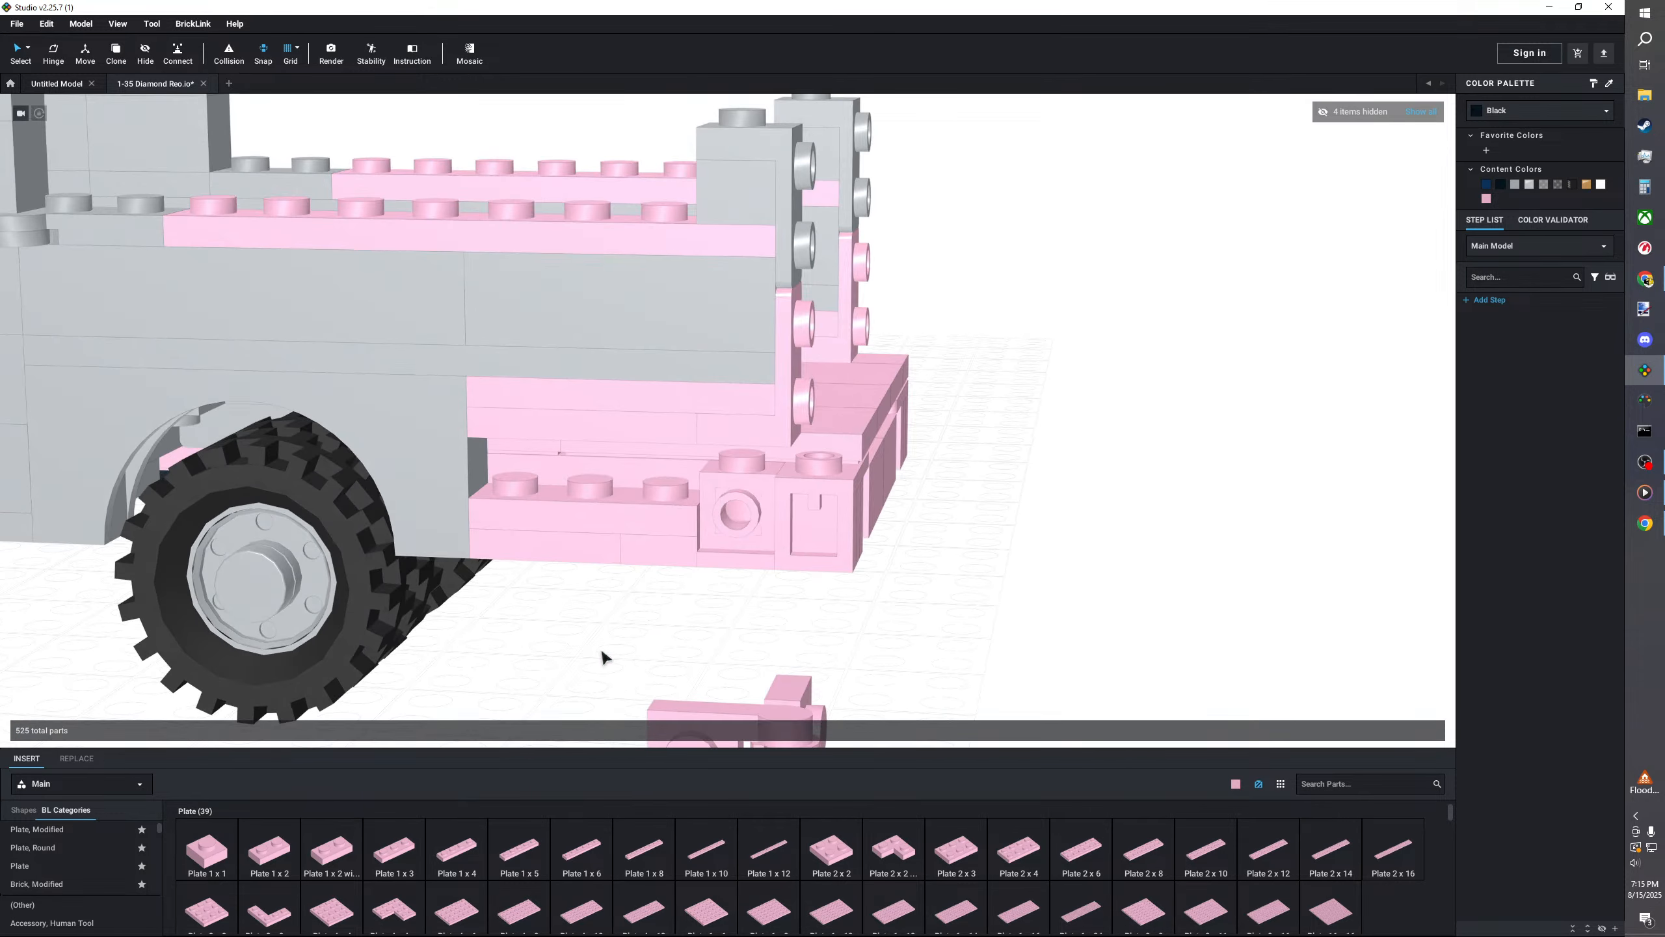
- Add pink Plate 1 x 2 and Plate 1 x 1 pieces along the lower side opening, topped with another Plate 1 x 2 beside the wheel arch
left_click(324, 857)
left_click(624, 484)
left_click(221, 840)
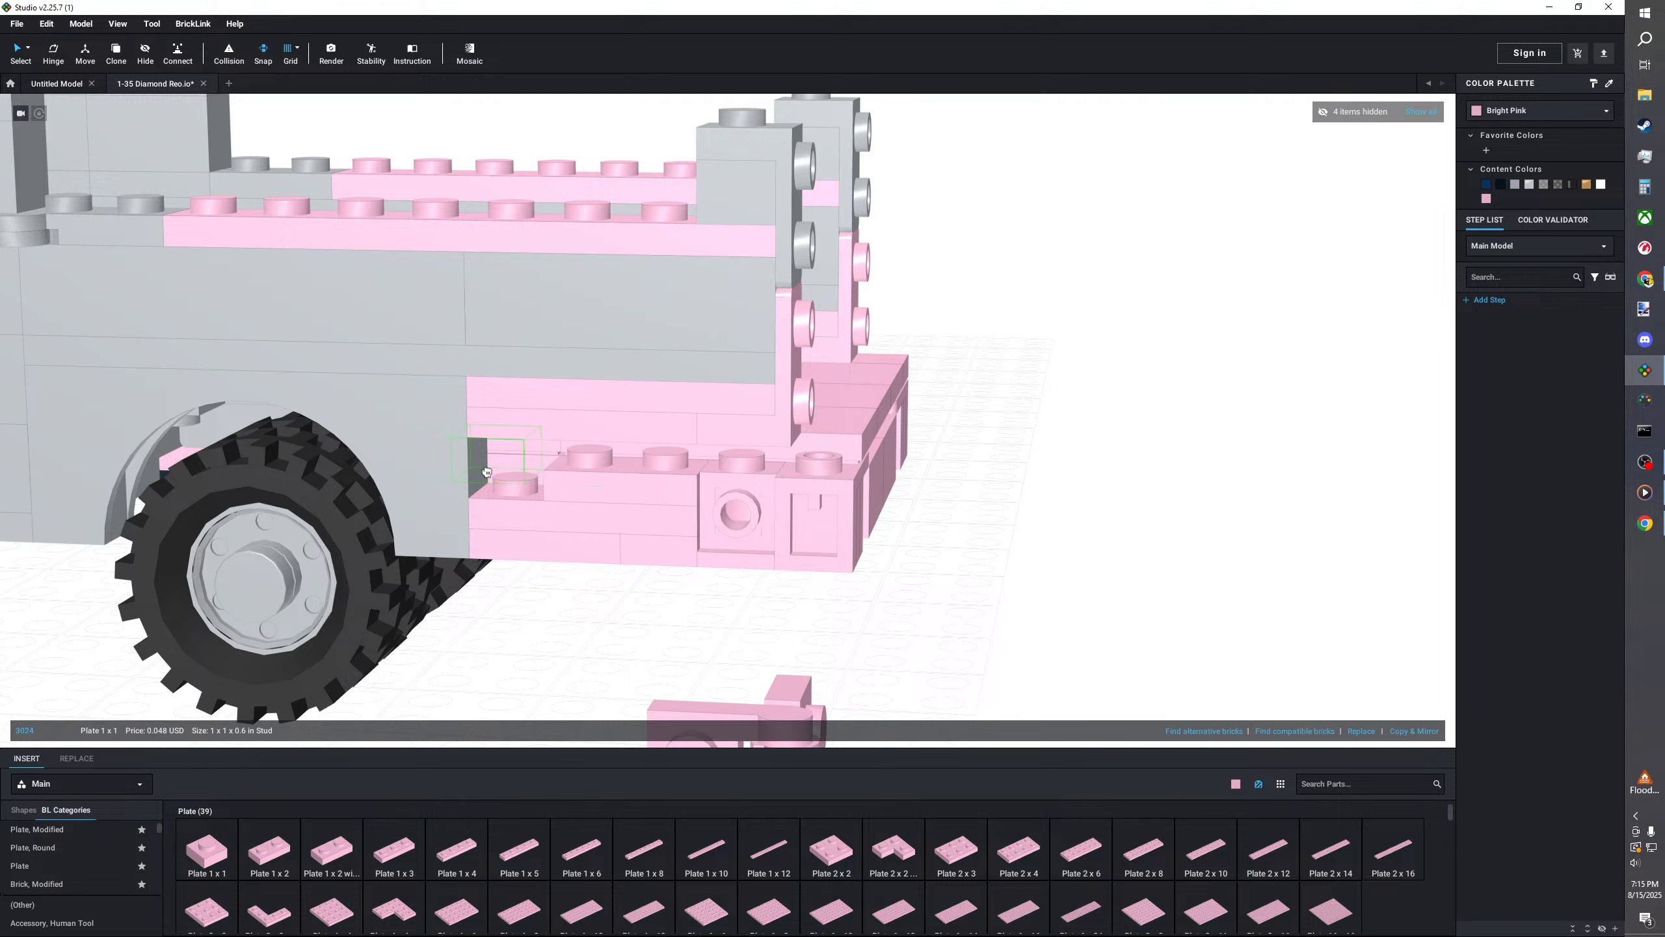
left_click(518, 477)
left_click(289, 840)
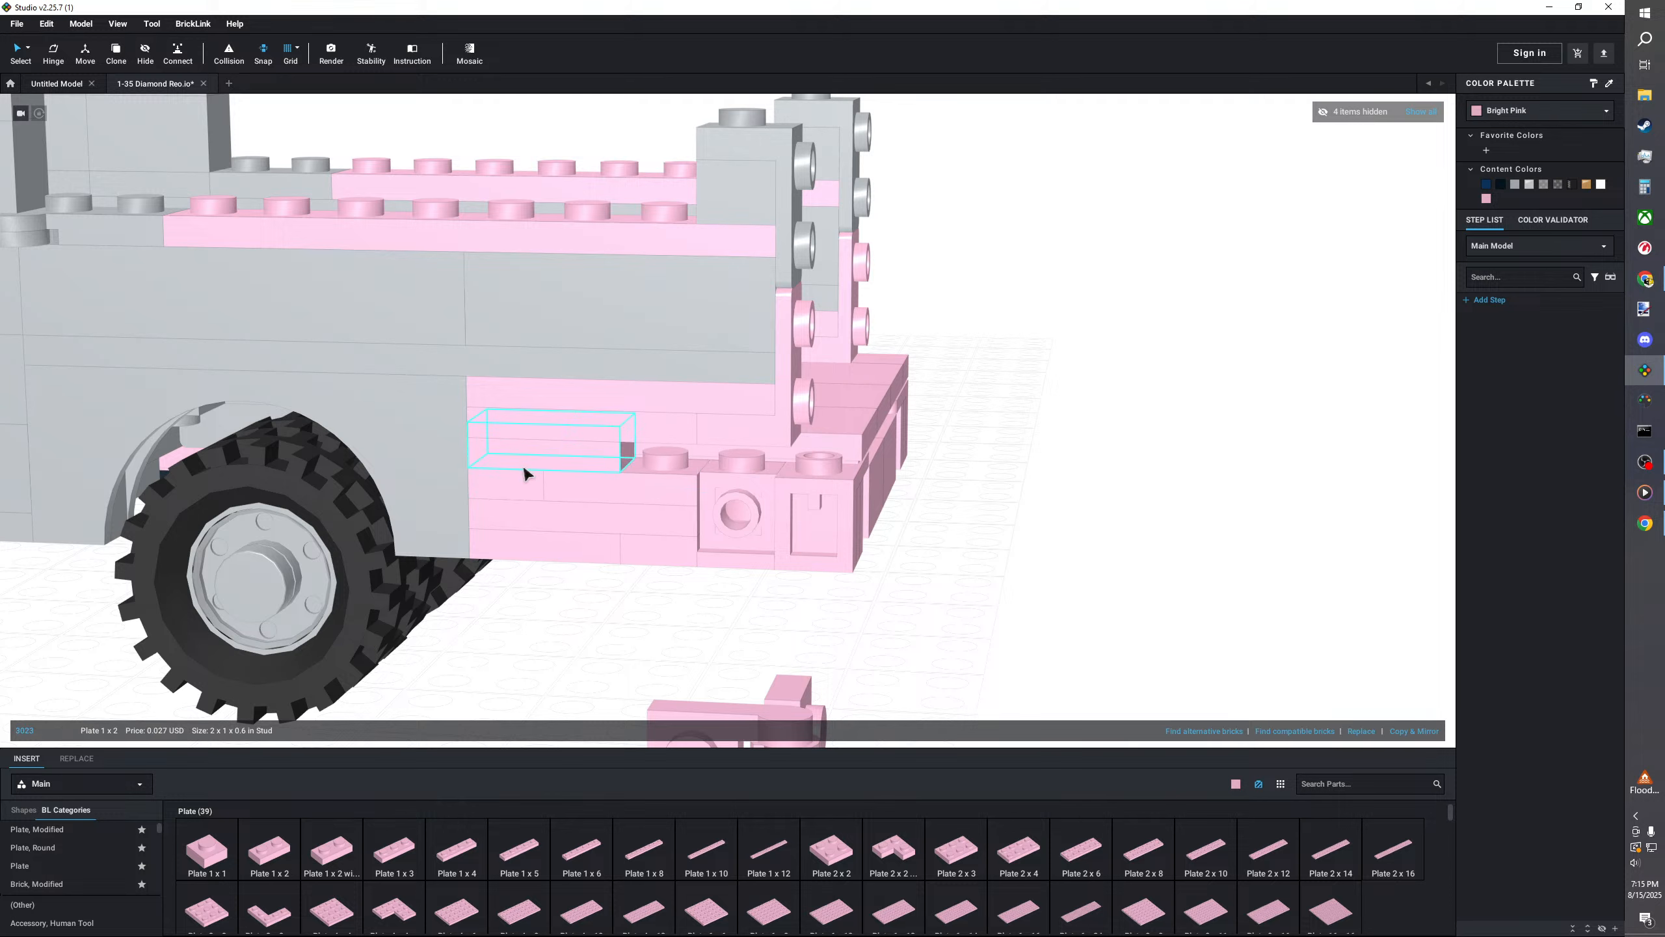
- Replace the Plate 1 x 2 and Plate 1 x 1 pair in the lower side opening with a single pink Plate 1 x 3
right_click(619, 486)
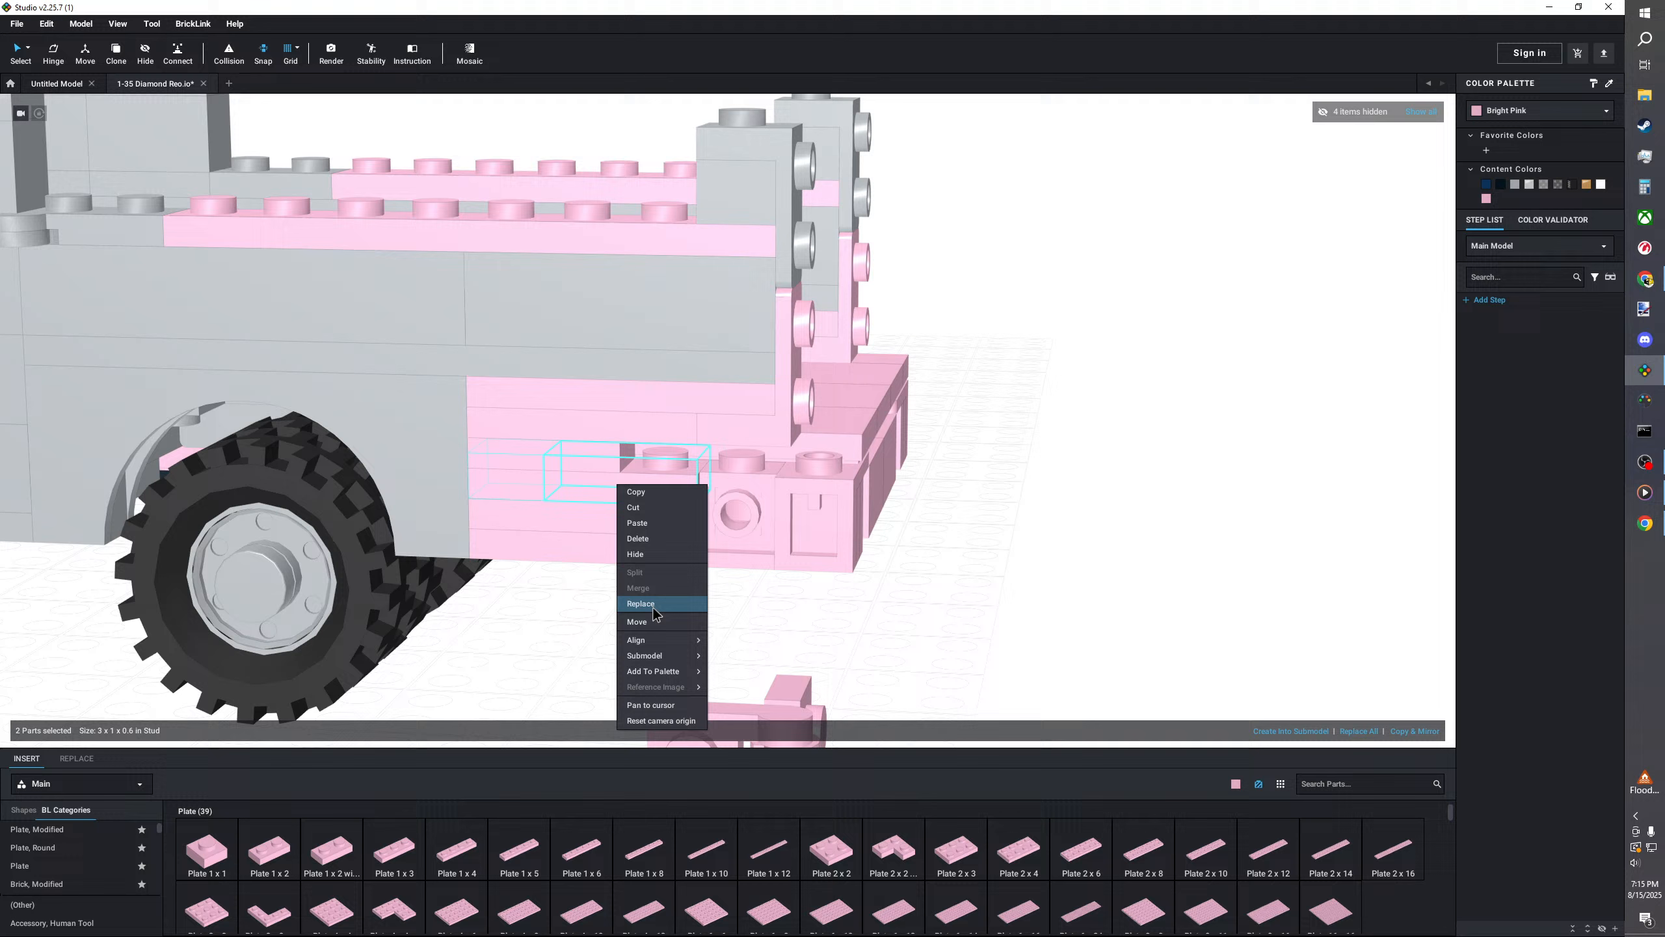
left_click(557, 623)
right_click(528, 482)
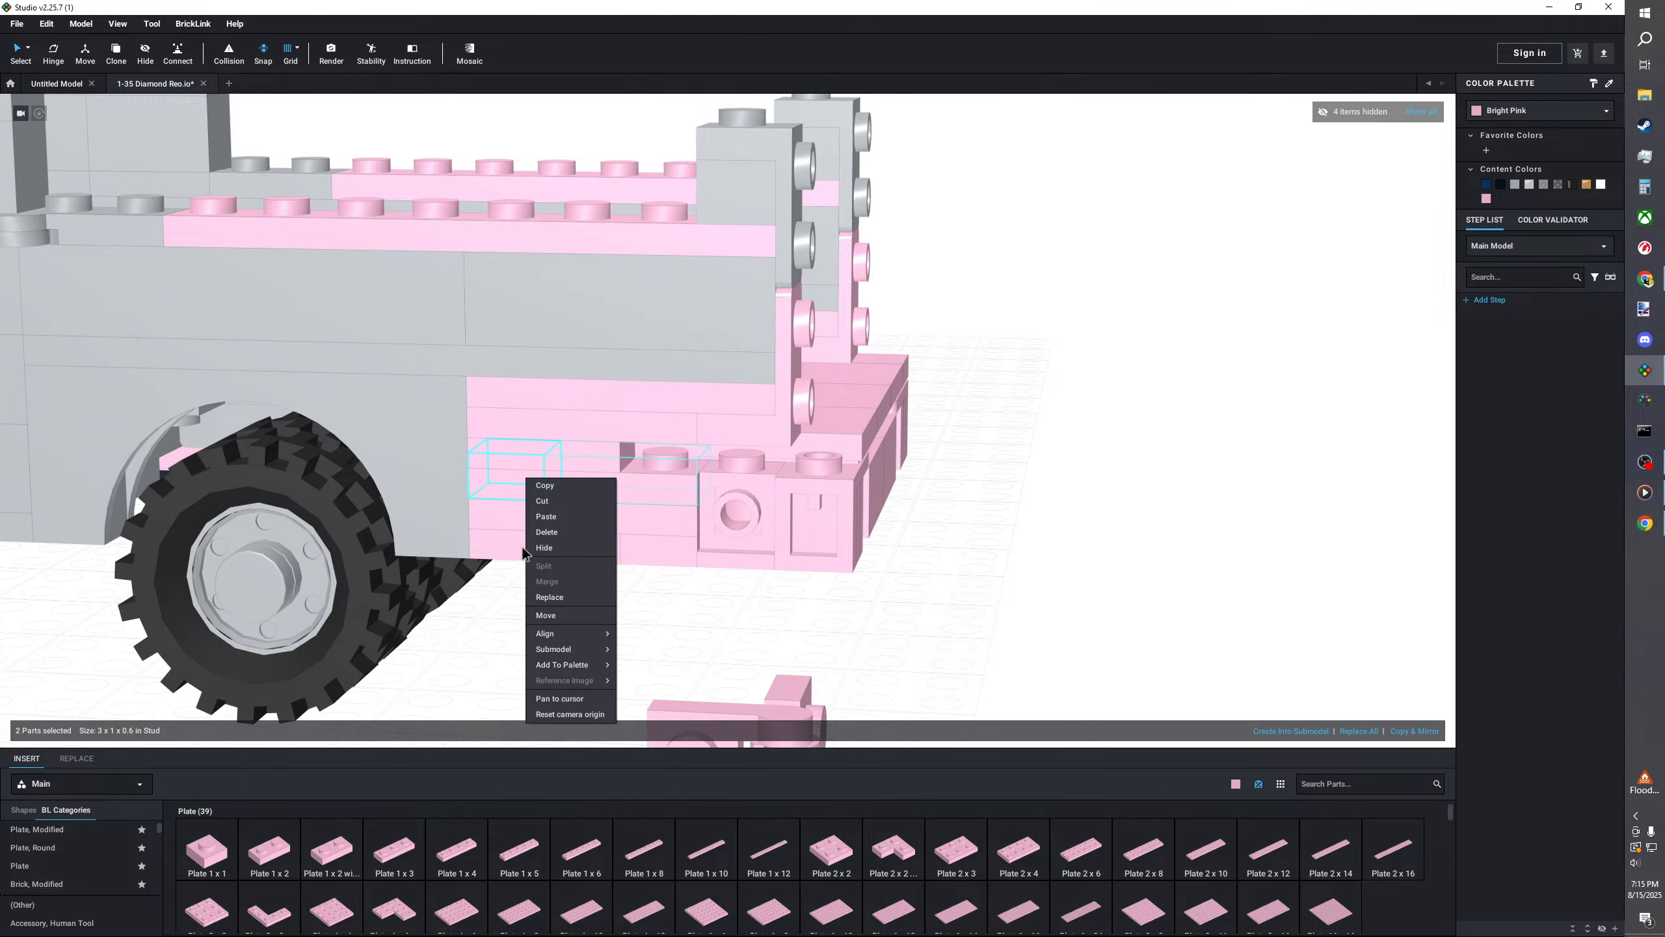
left_click(546, 532)
left_click(388, 849)
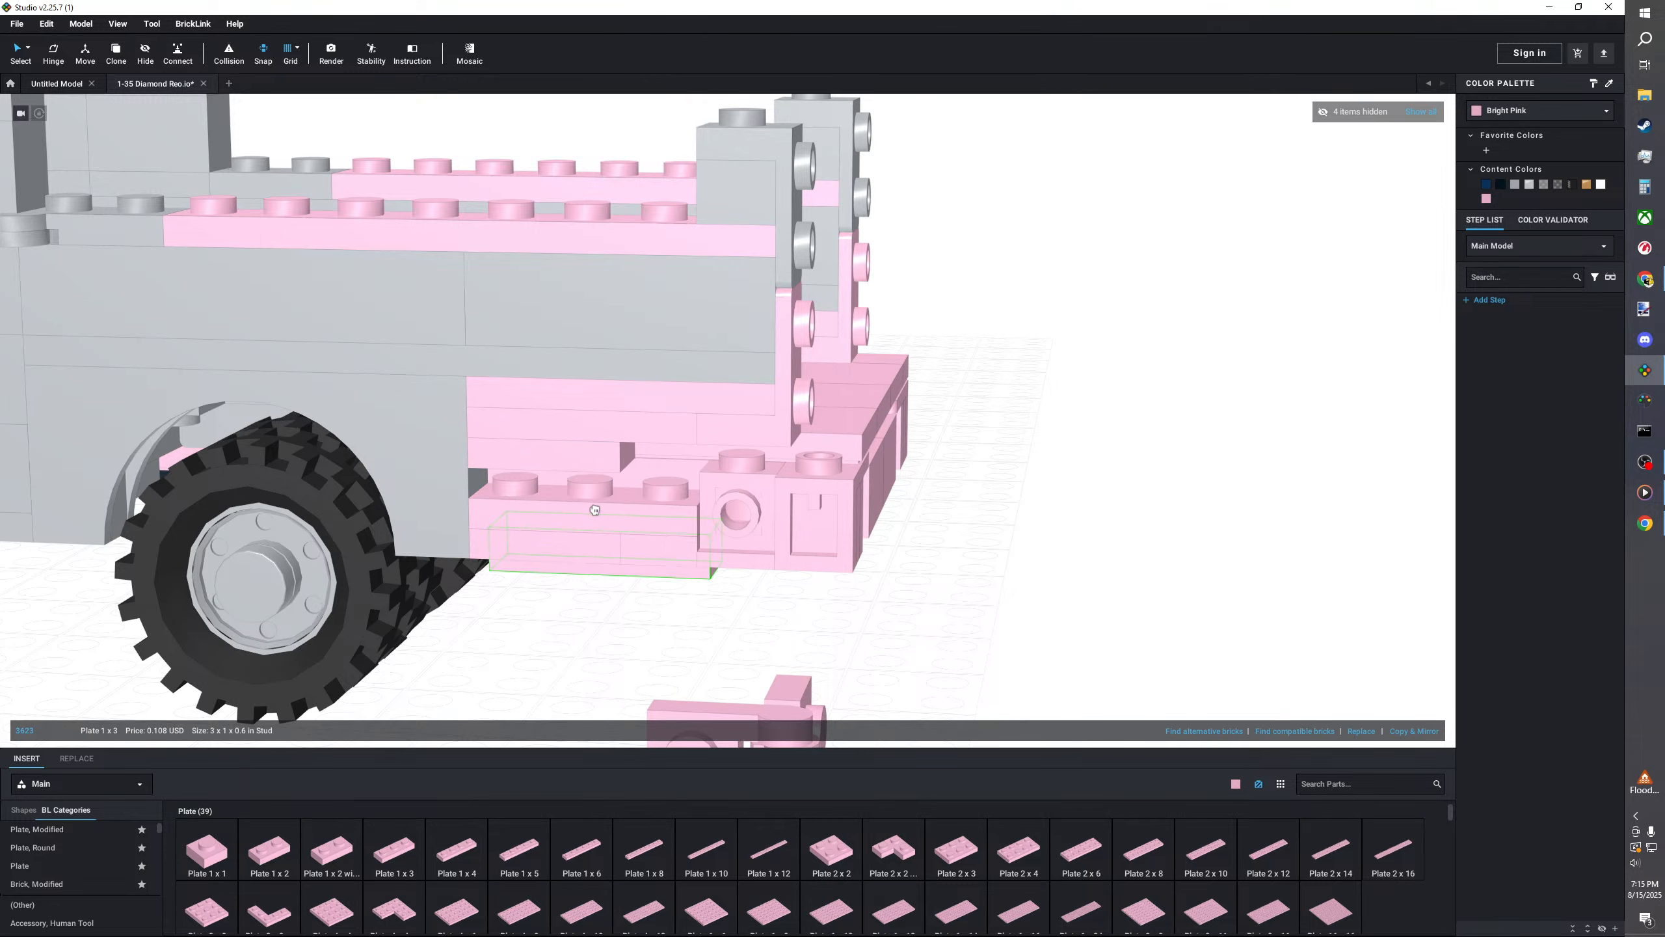
left_click(590, 498)
left_click(584, 607)
- Cover the exposed studs along the lower rear side with a pink Tile 1 x 3
middle_click_drag(572, 645, 520, 662)
scroll(115, 857, "down", 1)
scroll(111, 857, "down", 10)
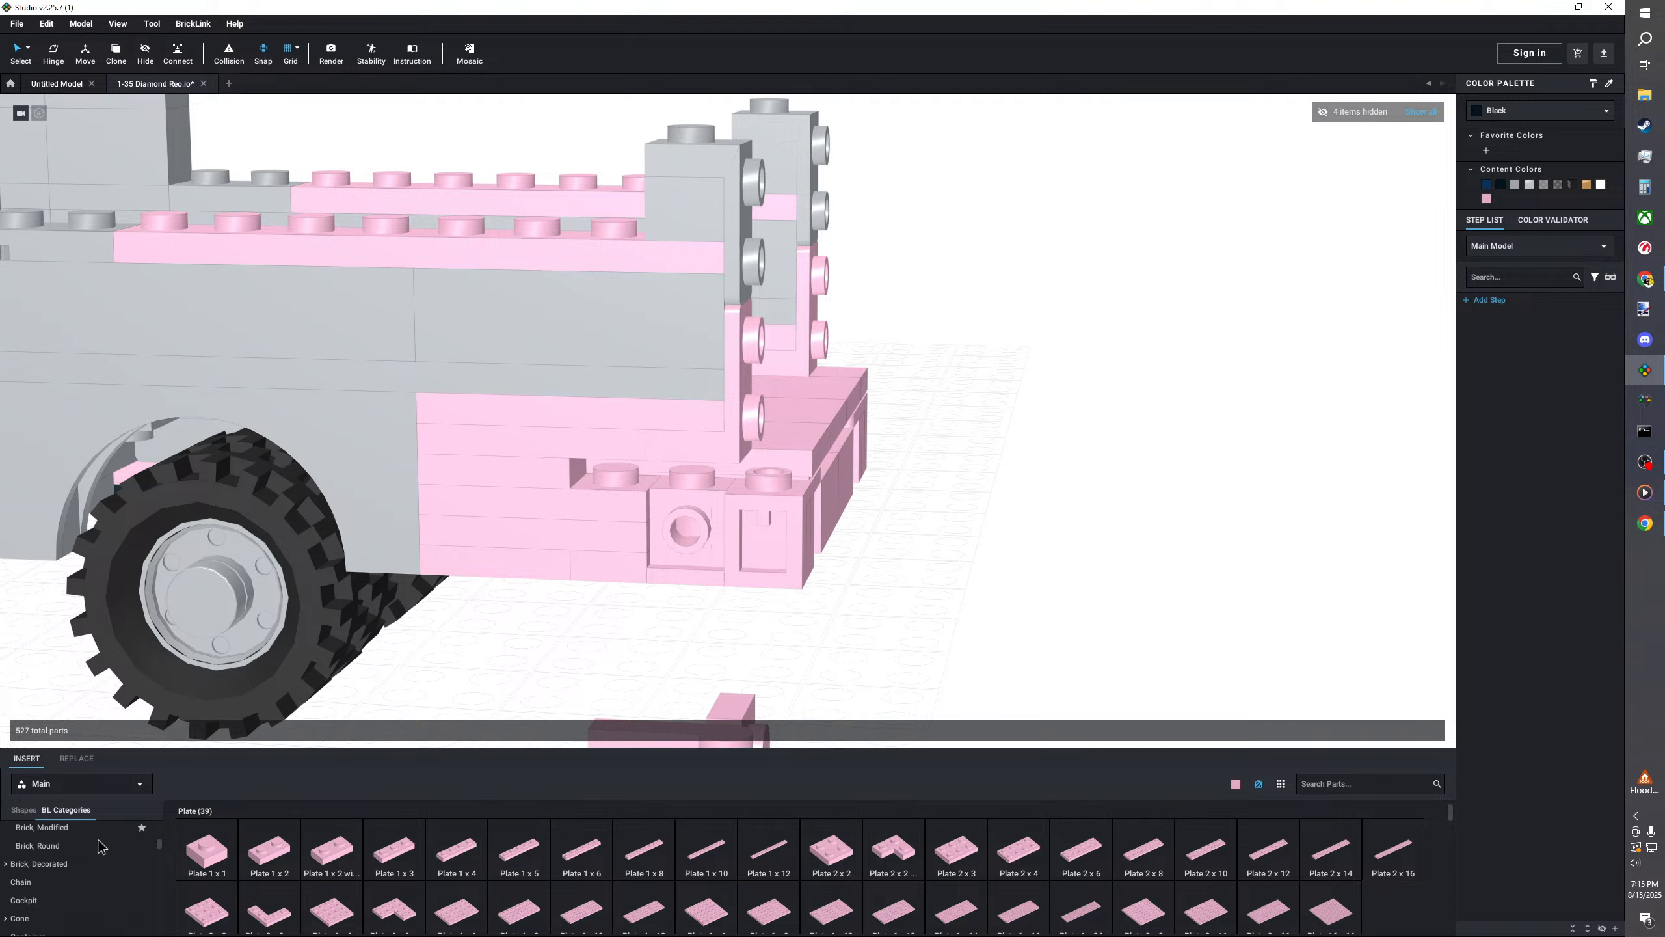
scroll(96, 853, "down", 10)
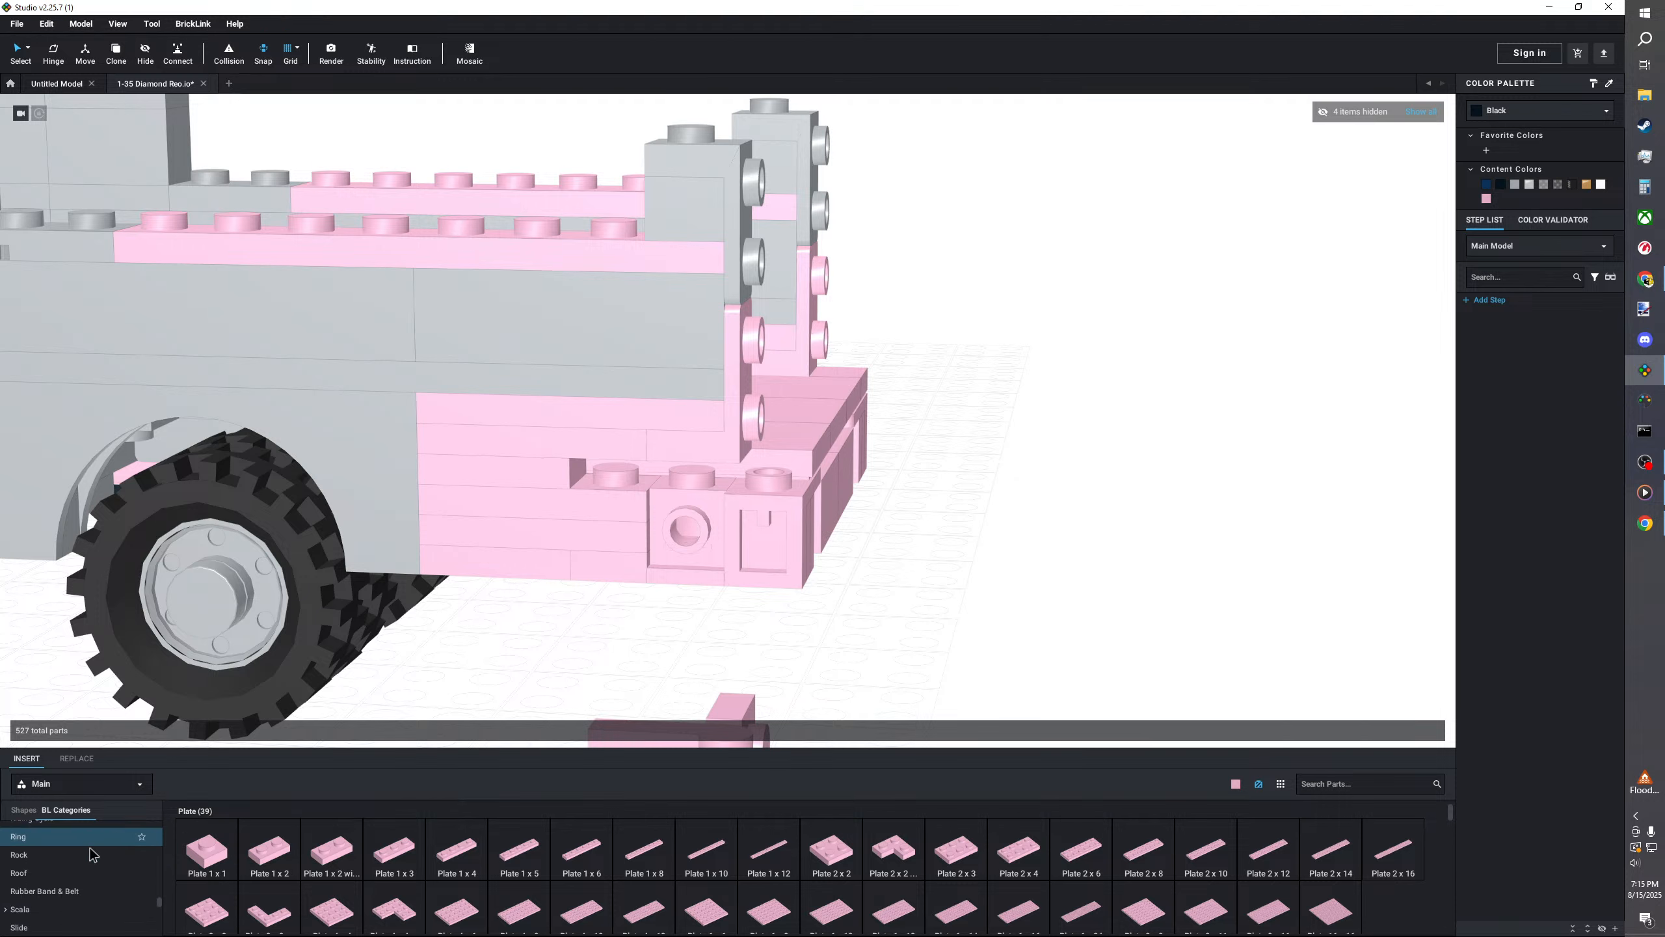
left_click(54, 858)
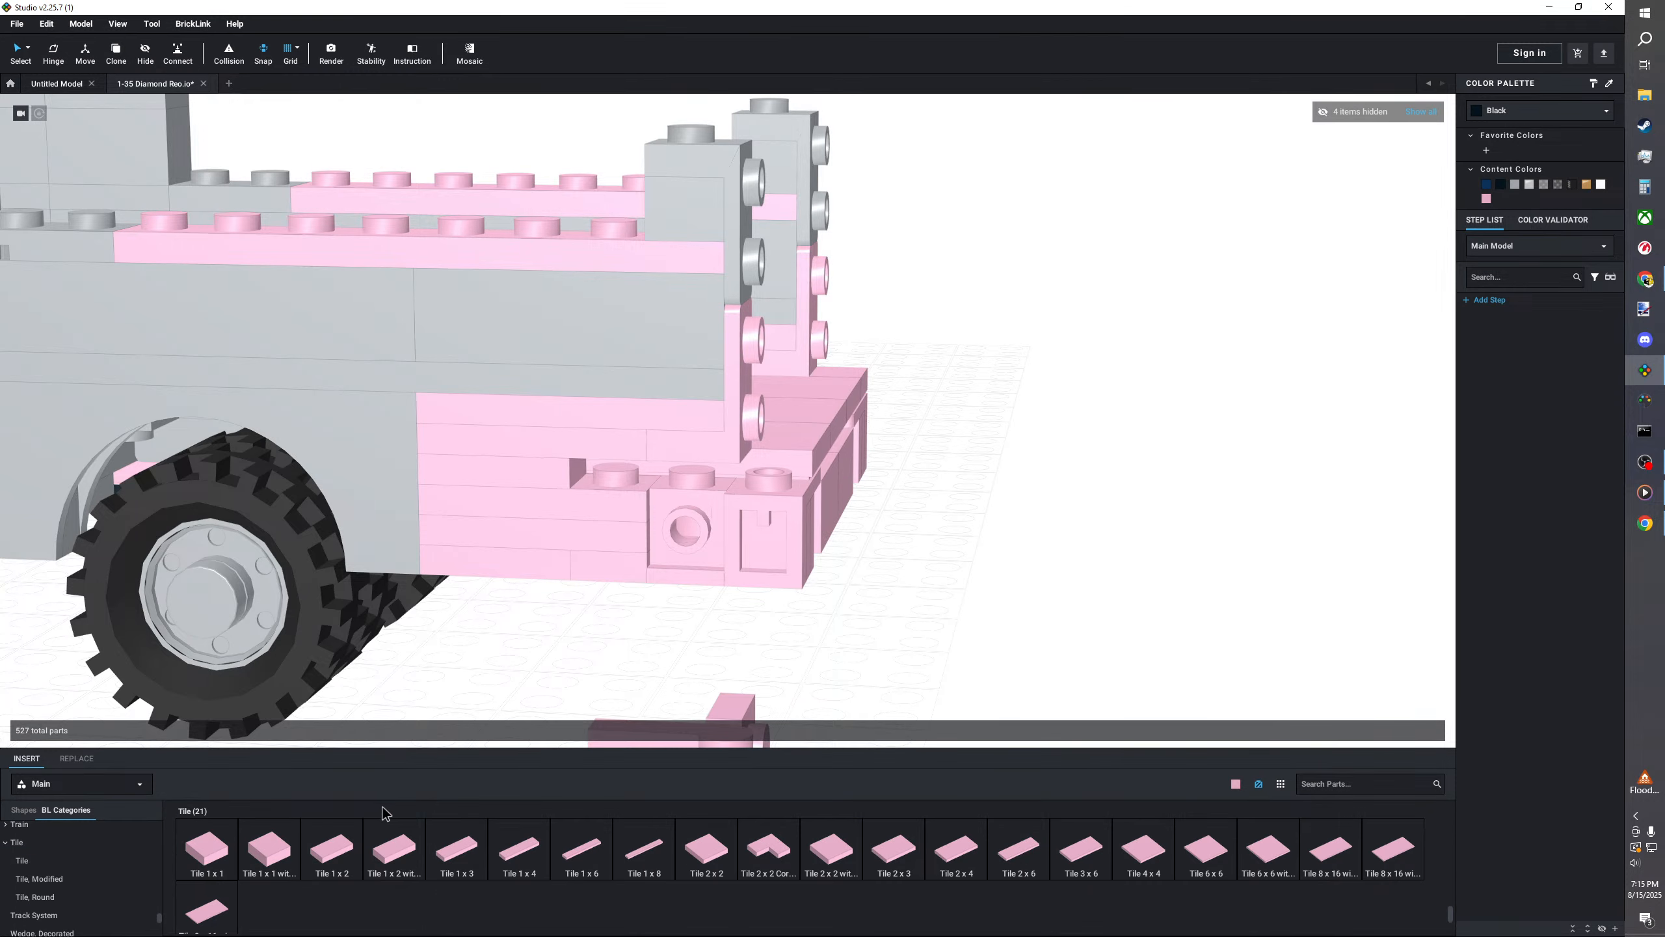
left_click(463, 863)
left_click(695, 462)
key("Escape")
- Add a matching tile on the opposite lower rear side of the deck
scroll(982, 576, "down", 3)
mouse_move(982, 577)
right_mouse_down()
mouse_move(922, 576)
mouse_move(971, 576)
right_mouse_up()
scroll(568, 506, "down", 3)
right_click(235, 412)
left_click(229, 408)
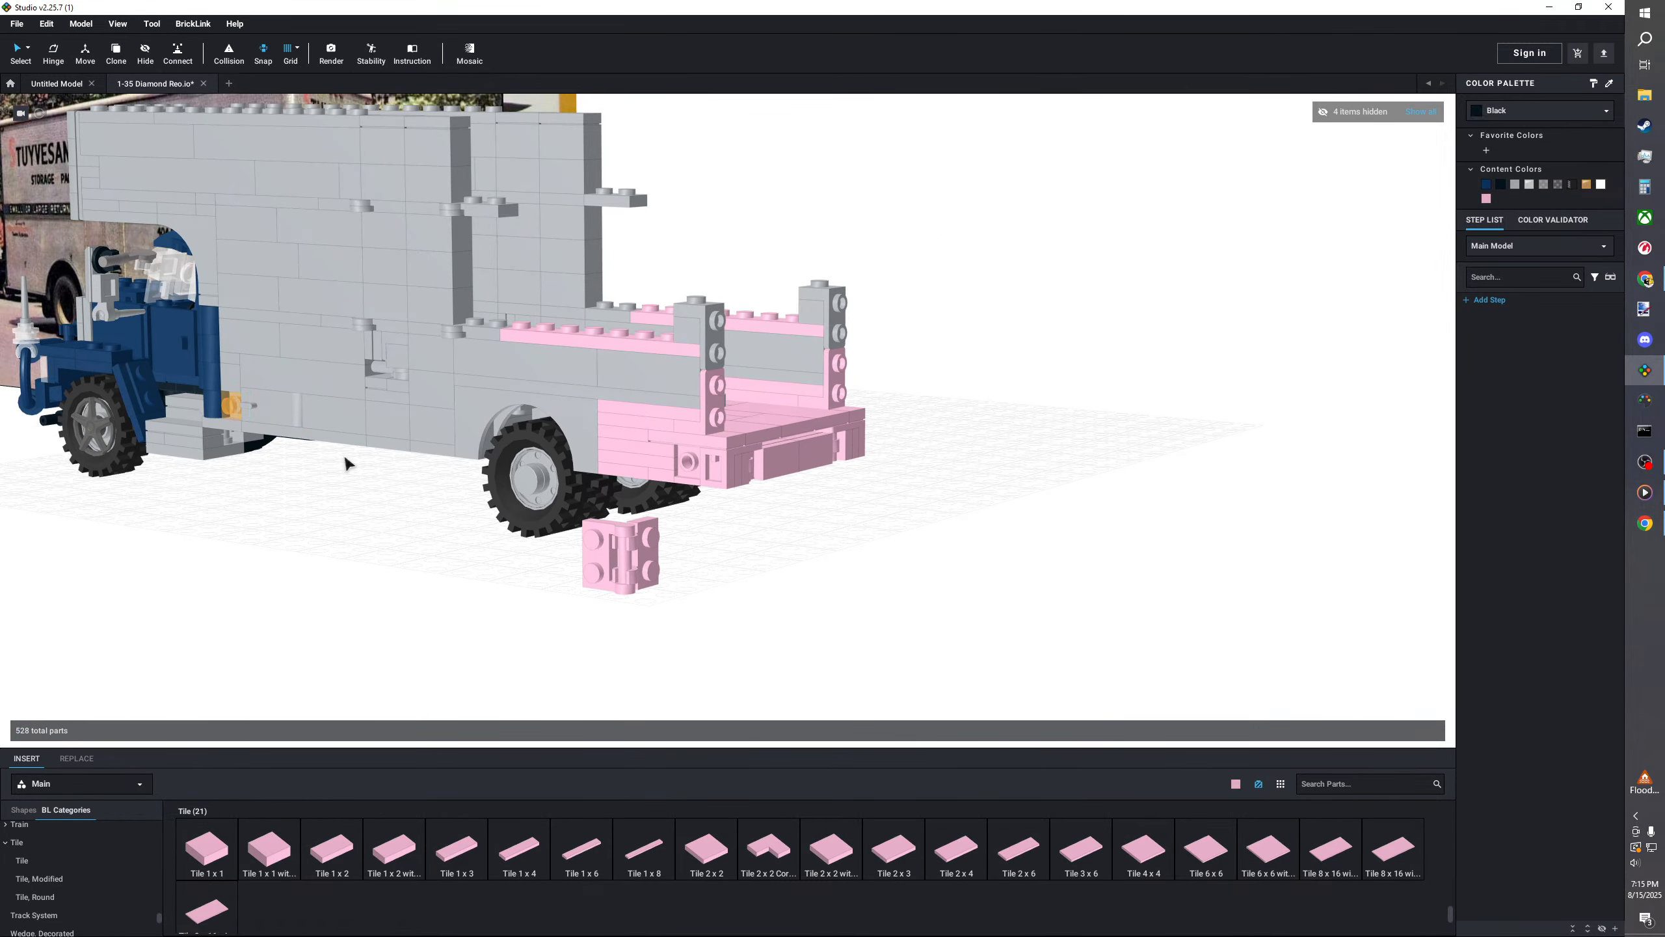
right_click(345, 458)
left_click(389, 497)
left_click(739, 549)
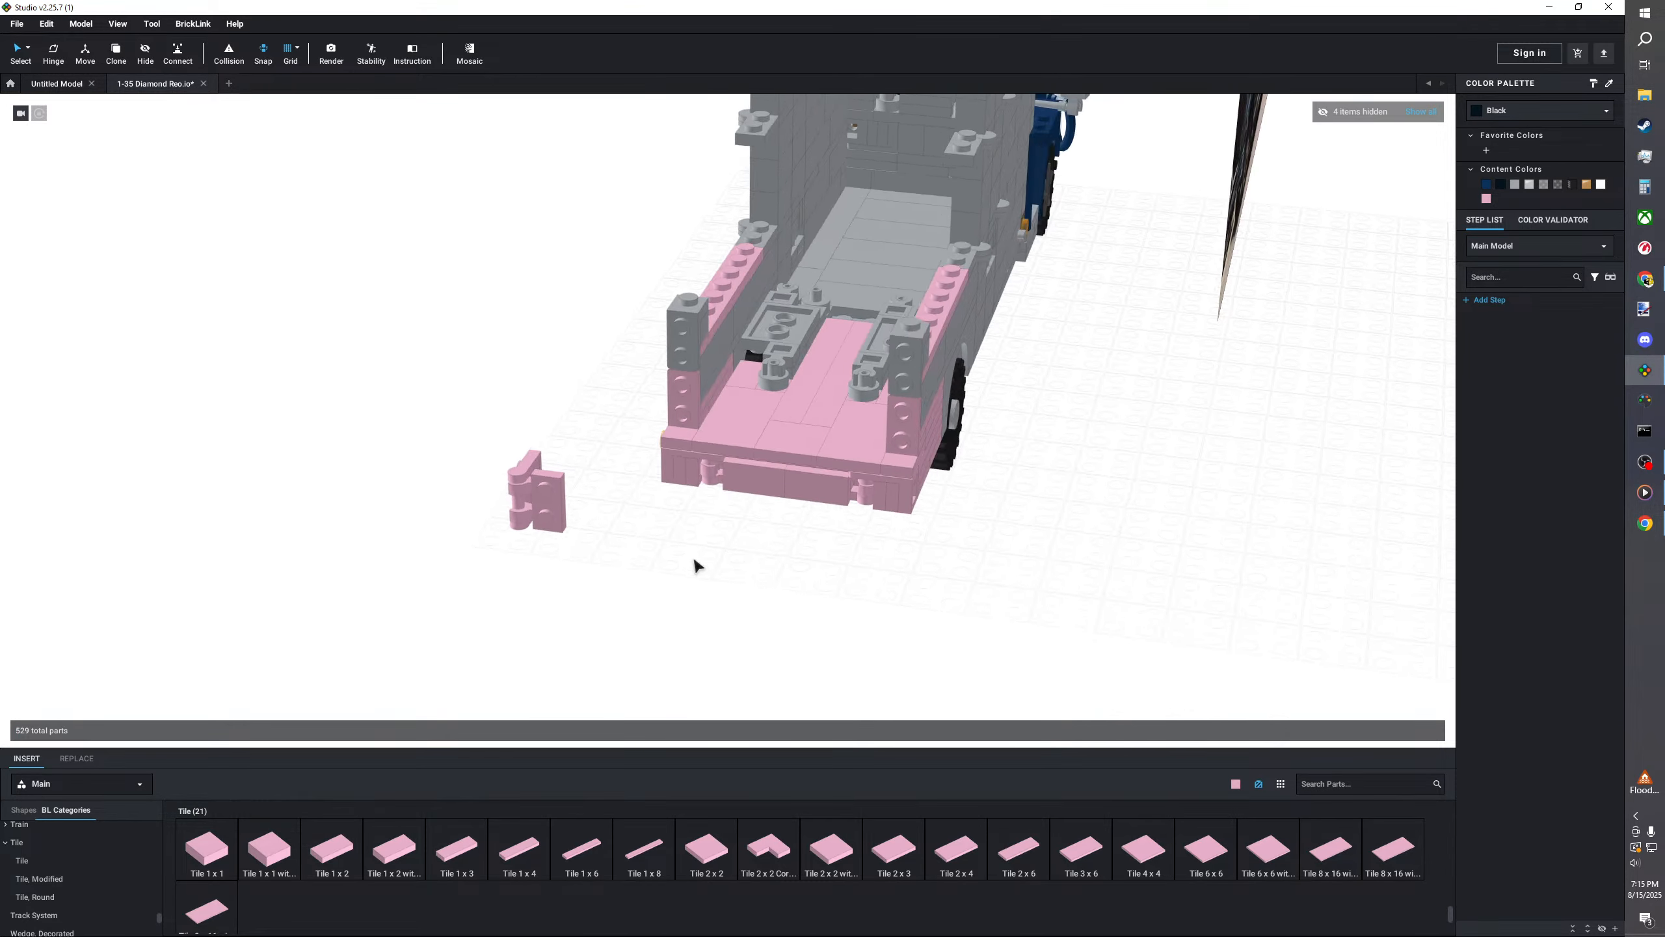
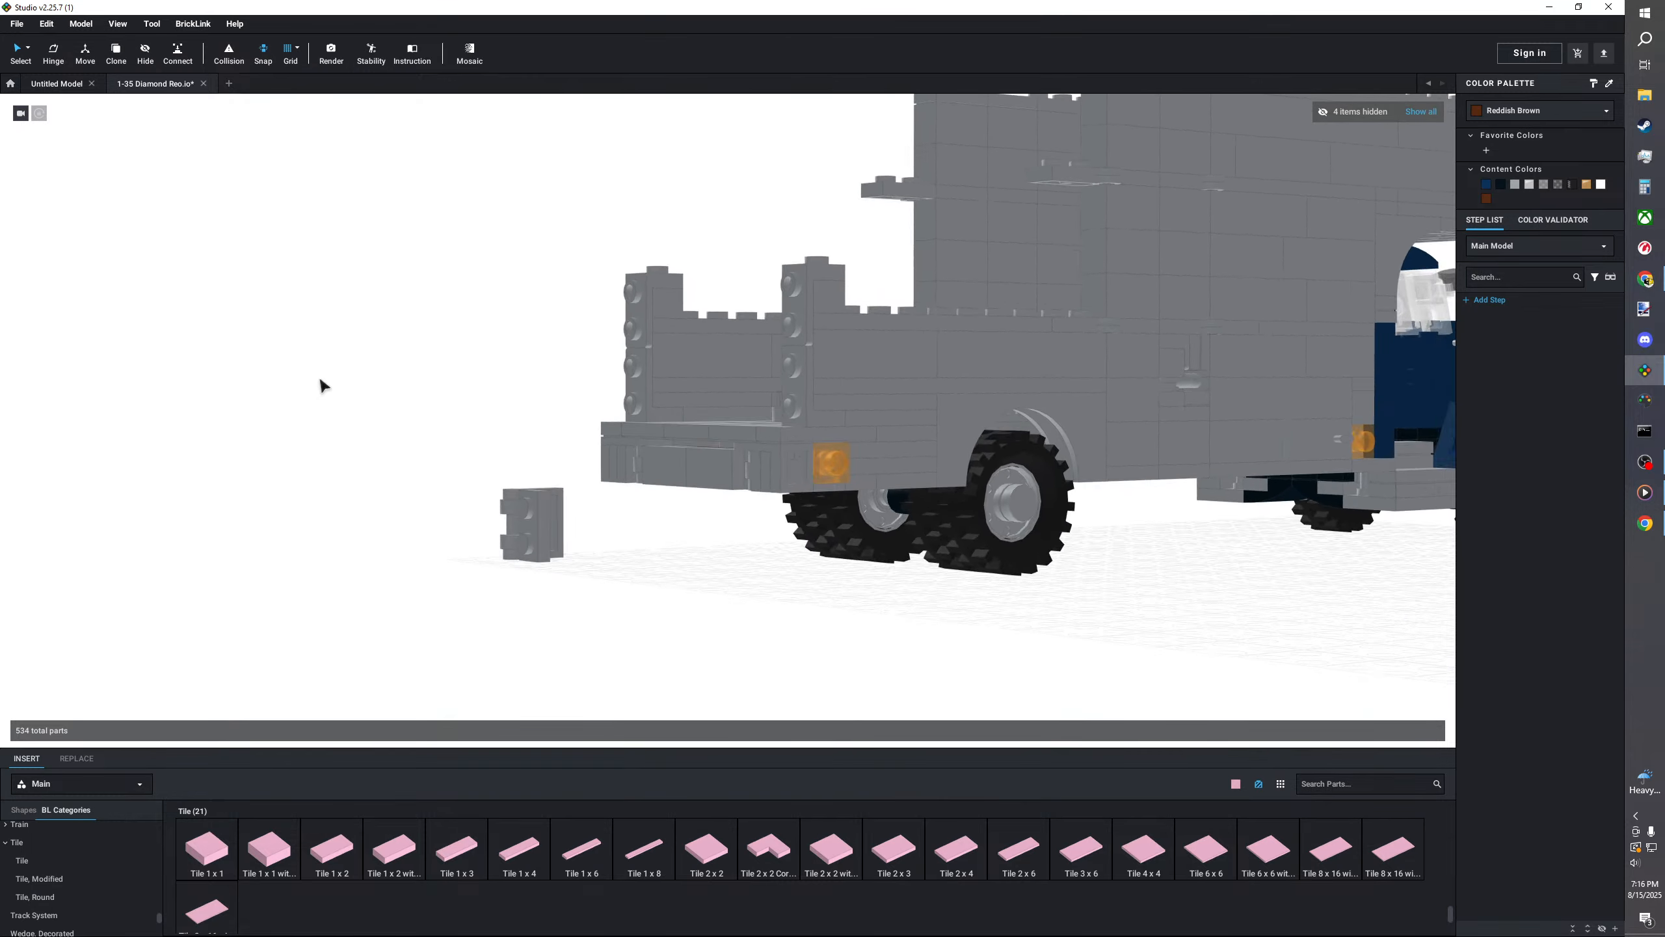
- Lower the pink four-stud plate on the near rear post until it sits just above the deck
scroll(320, 438, "up", 3)
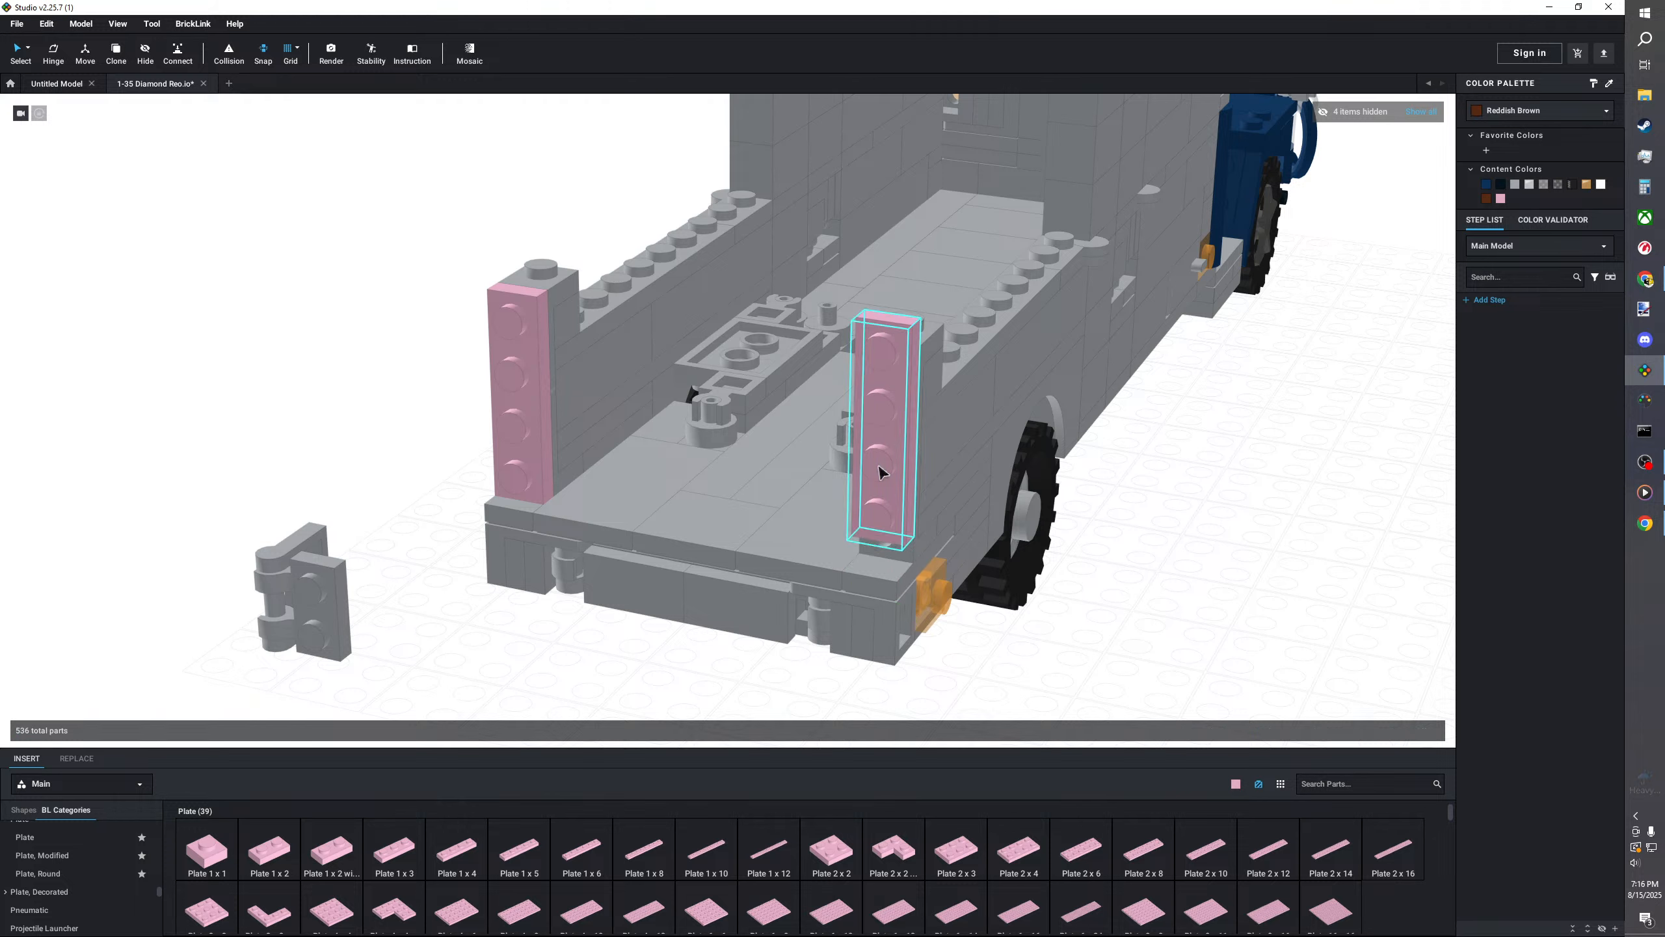
left_click(901, 500)
left_click(485, 670)
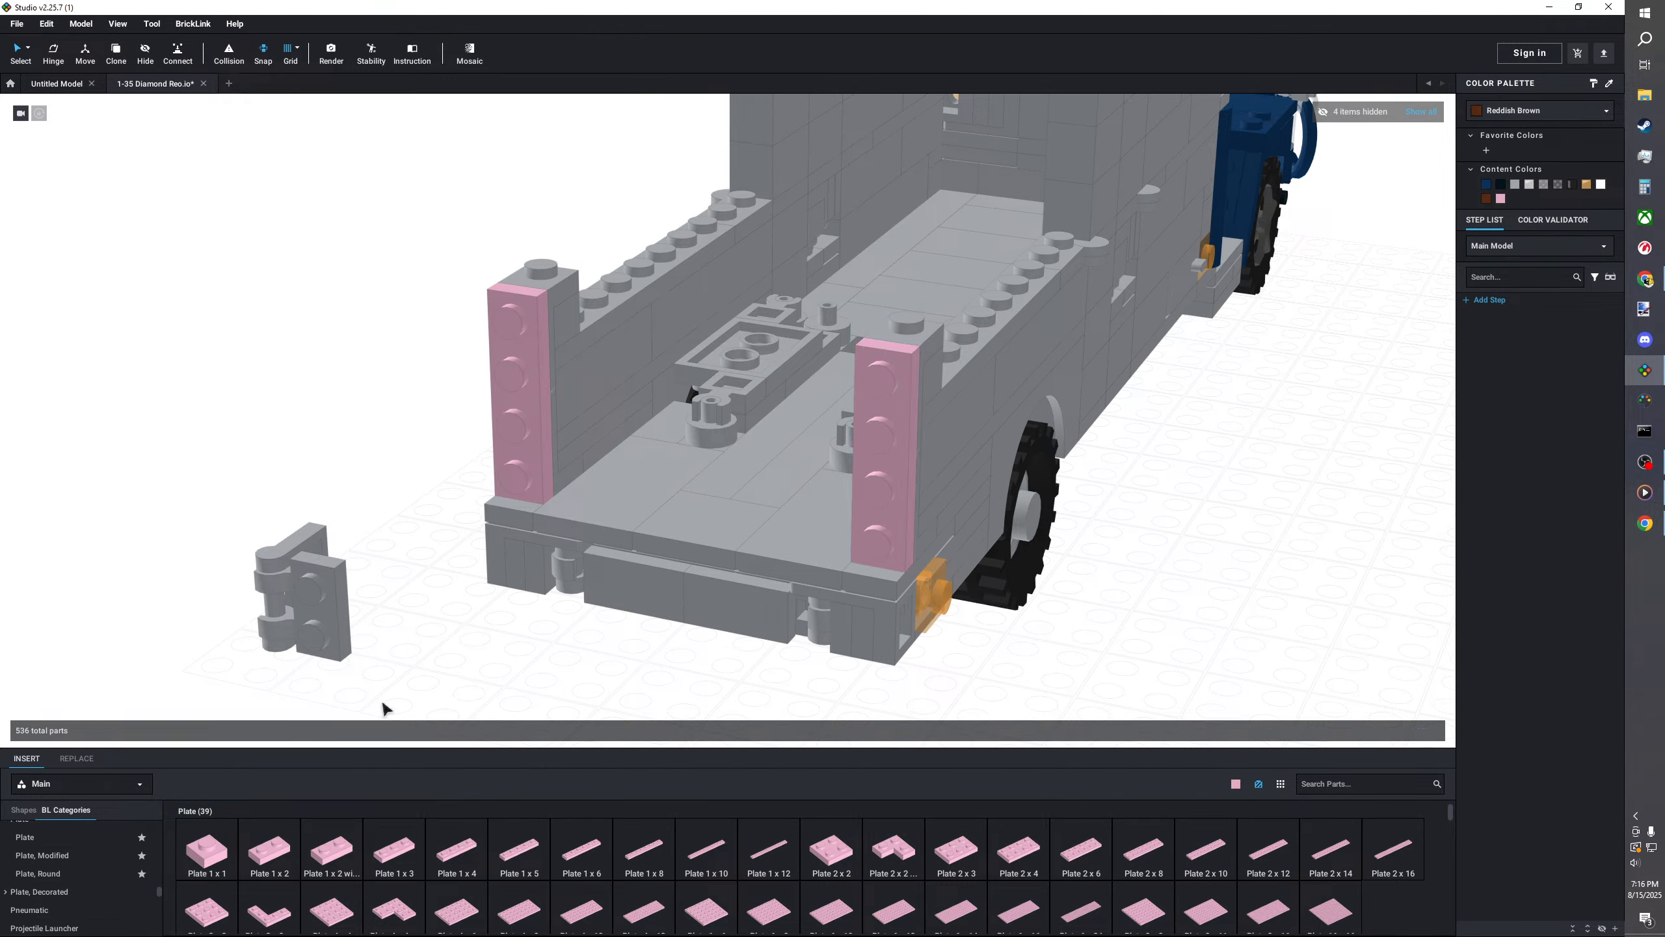
- Add a pink Tile 1 x 2 on the lower studs and a Tile 1 x 1 on the top stud of the far rear post
scroll(48, 855, "down", 5)
scroll(50, 856, "down", 5)
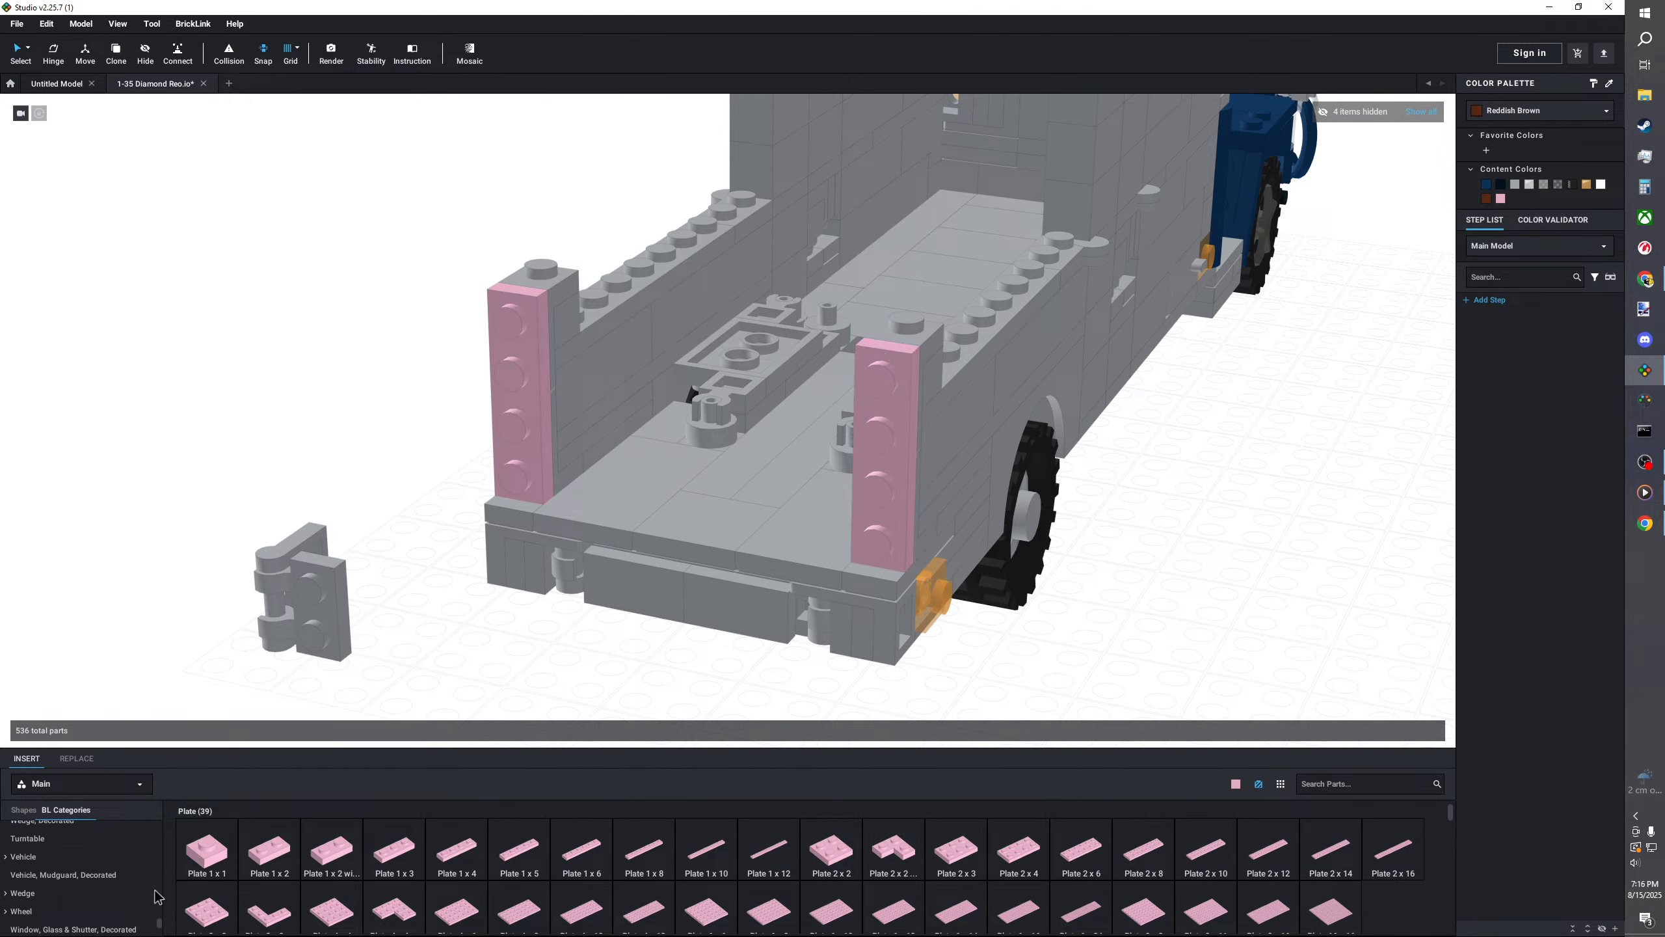
scroll(55, 872, "up", 3)
scroll(55, 885, "down", 1)
left_click(21, 865)
left_click_drag(332, 849, 510, 453)
left_click_drag(206, 849, 508, 323)
- Paste copies of the two tiles at the same heights on the near rear post
right_click(362, 469)
left_click(383, 512)
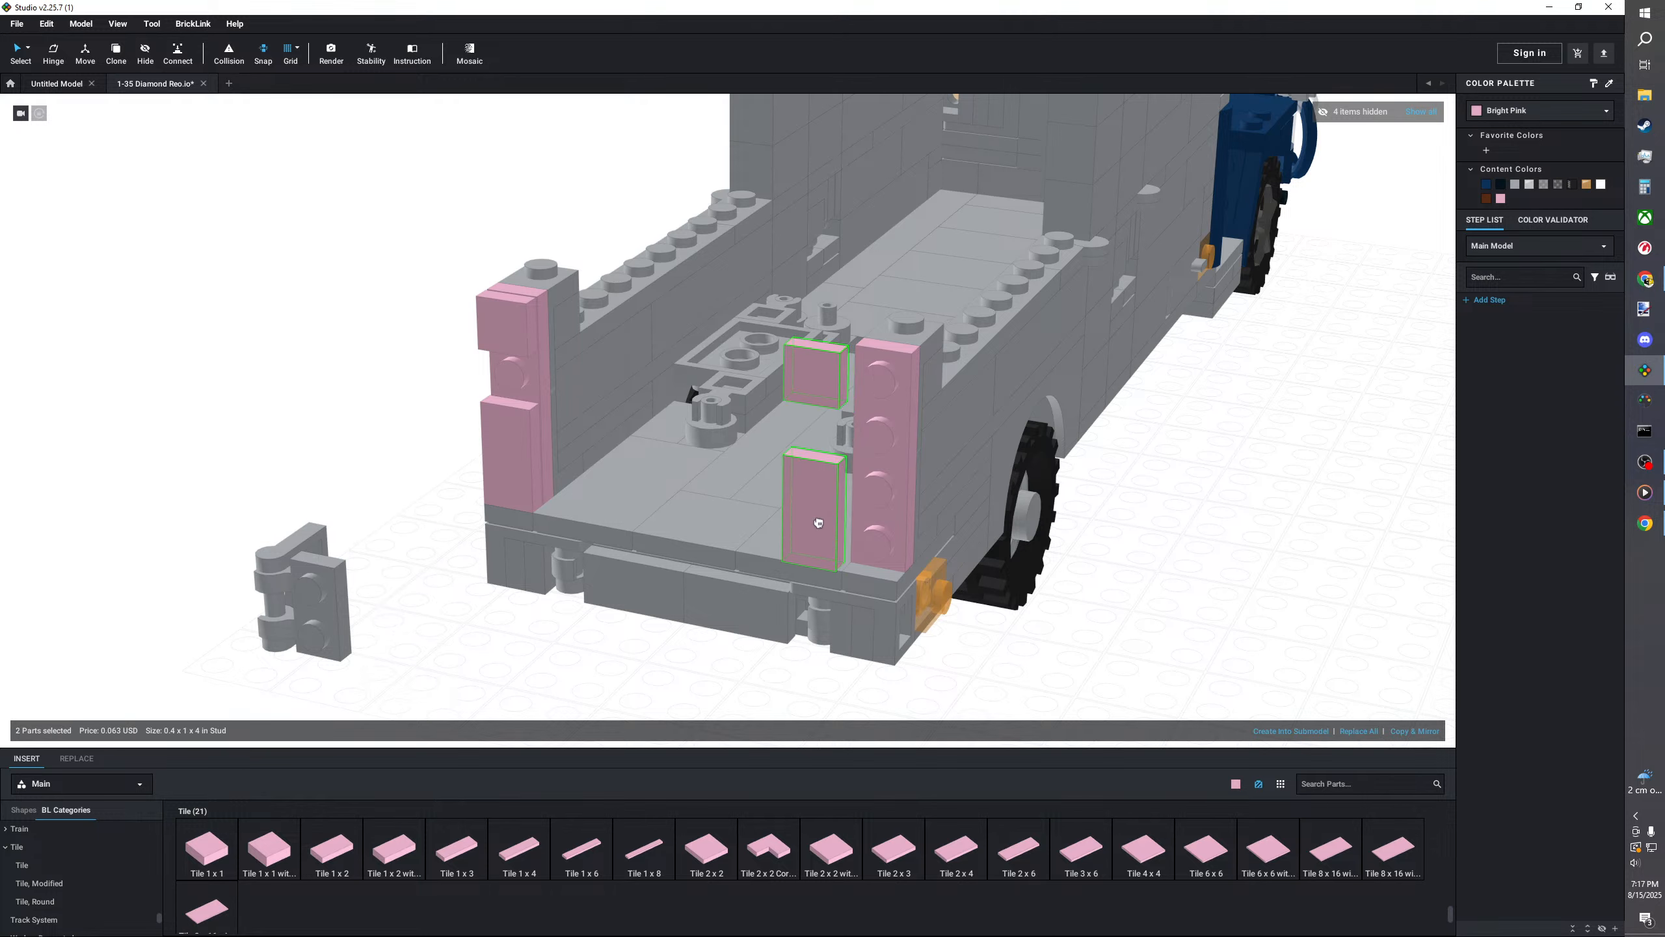
left_click(875, 515)
- Recolor the lower Tile 1 x 2 on both rear posts to Trans-Red
left_click(505, 463)
right_click_drag(508, 463, 525, 463)
left_click(885, 518, "ctrl")
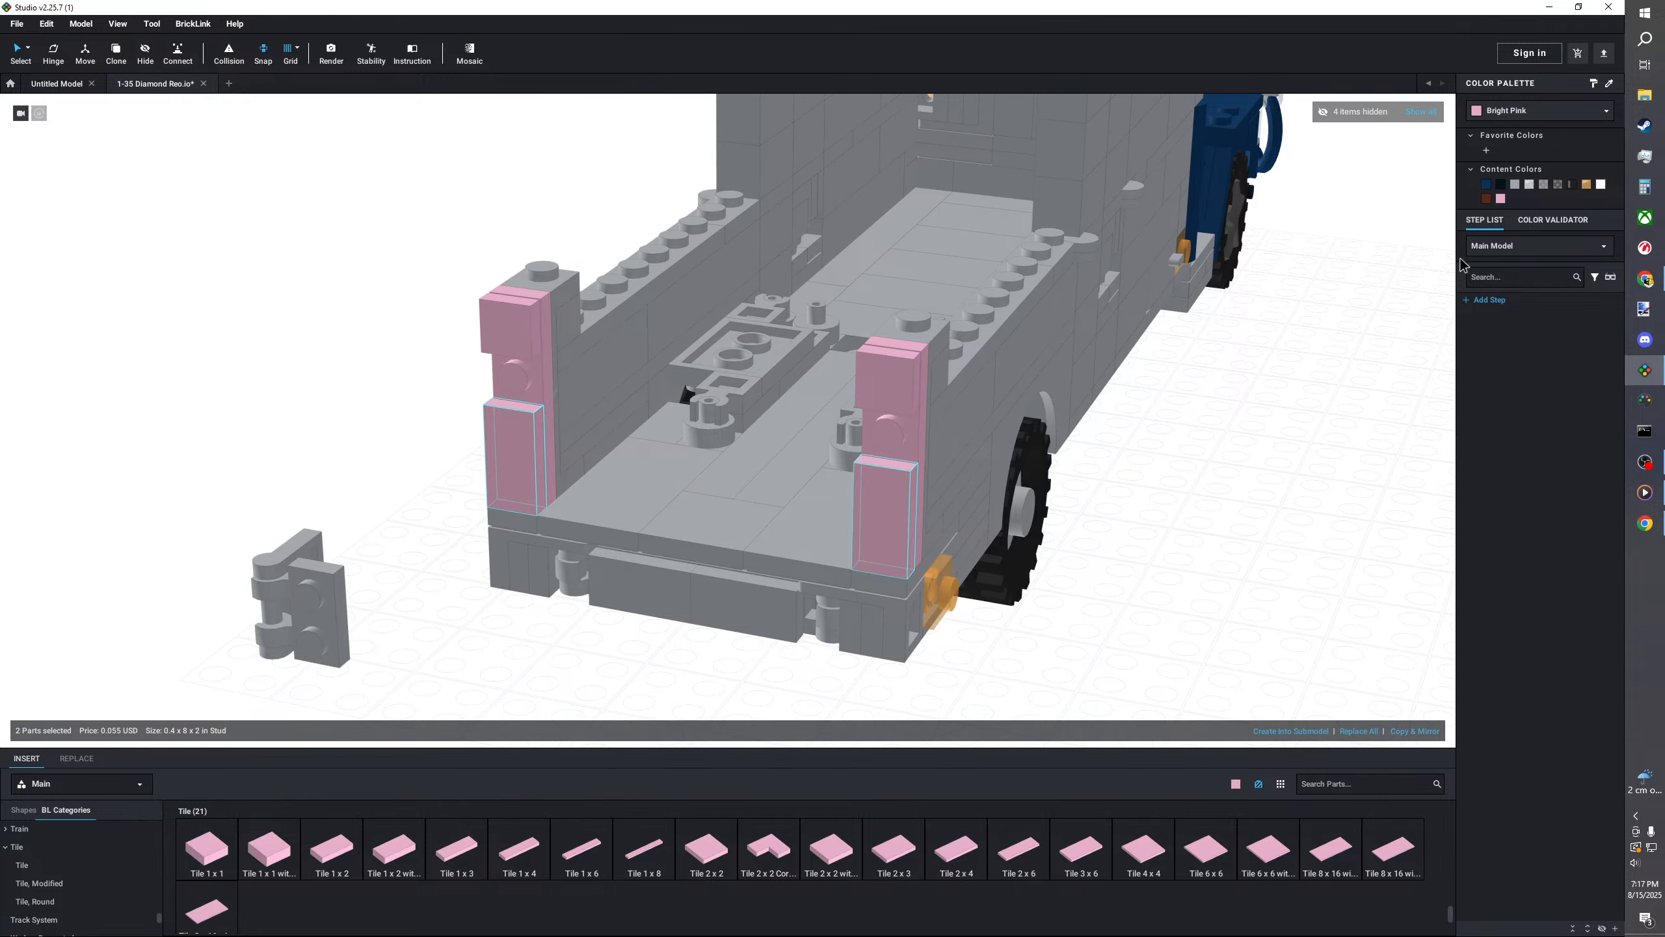
left_click(1538, 114)
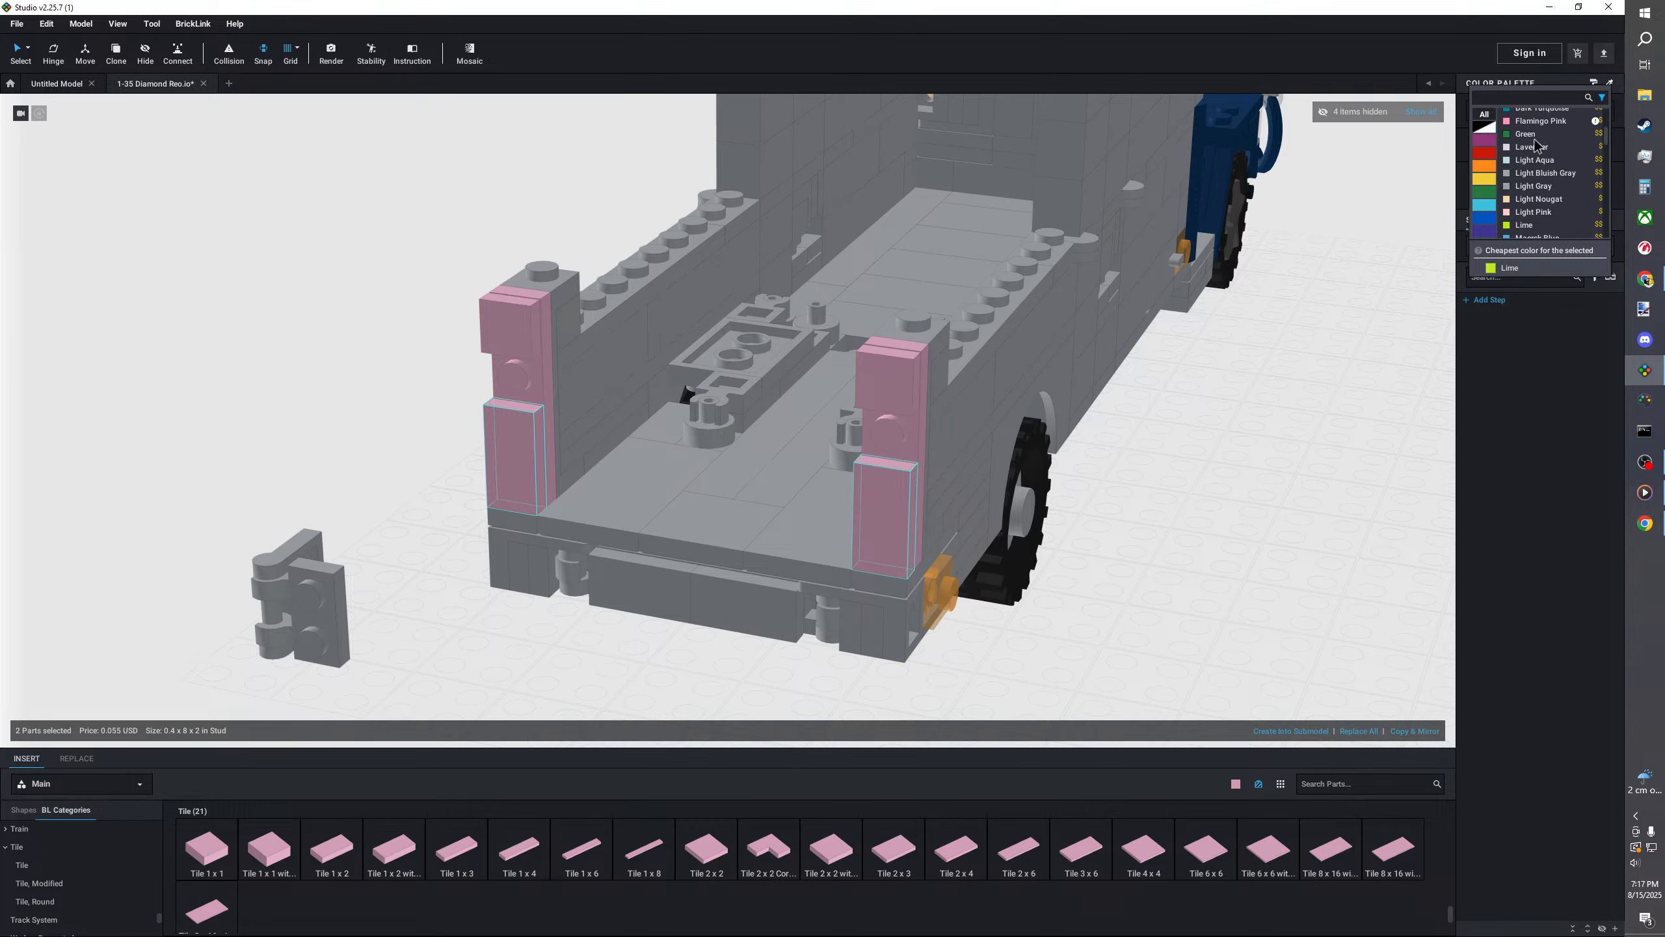
scroll(1534, 144, "down", 5)
scroll(1534, 140, "down", 5)
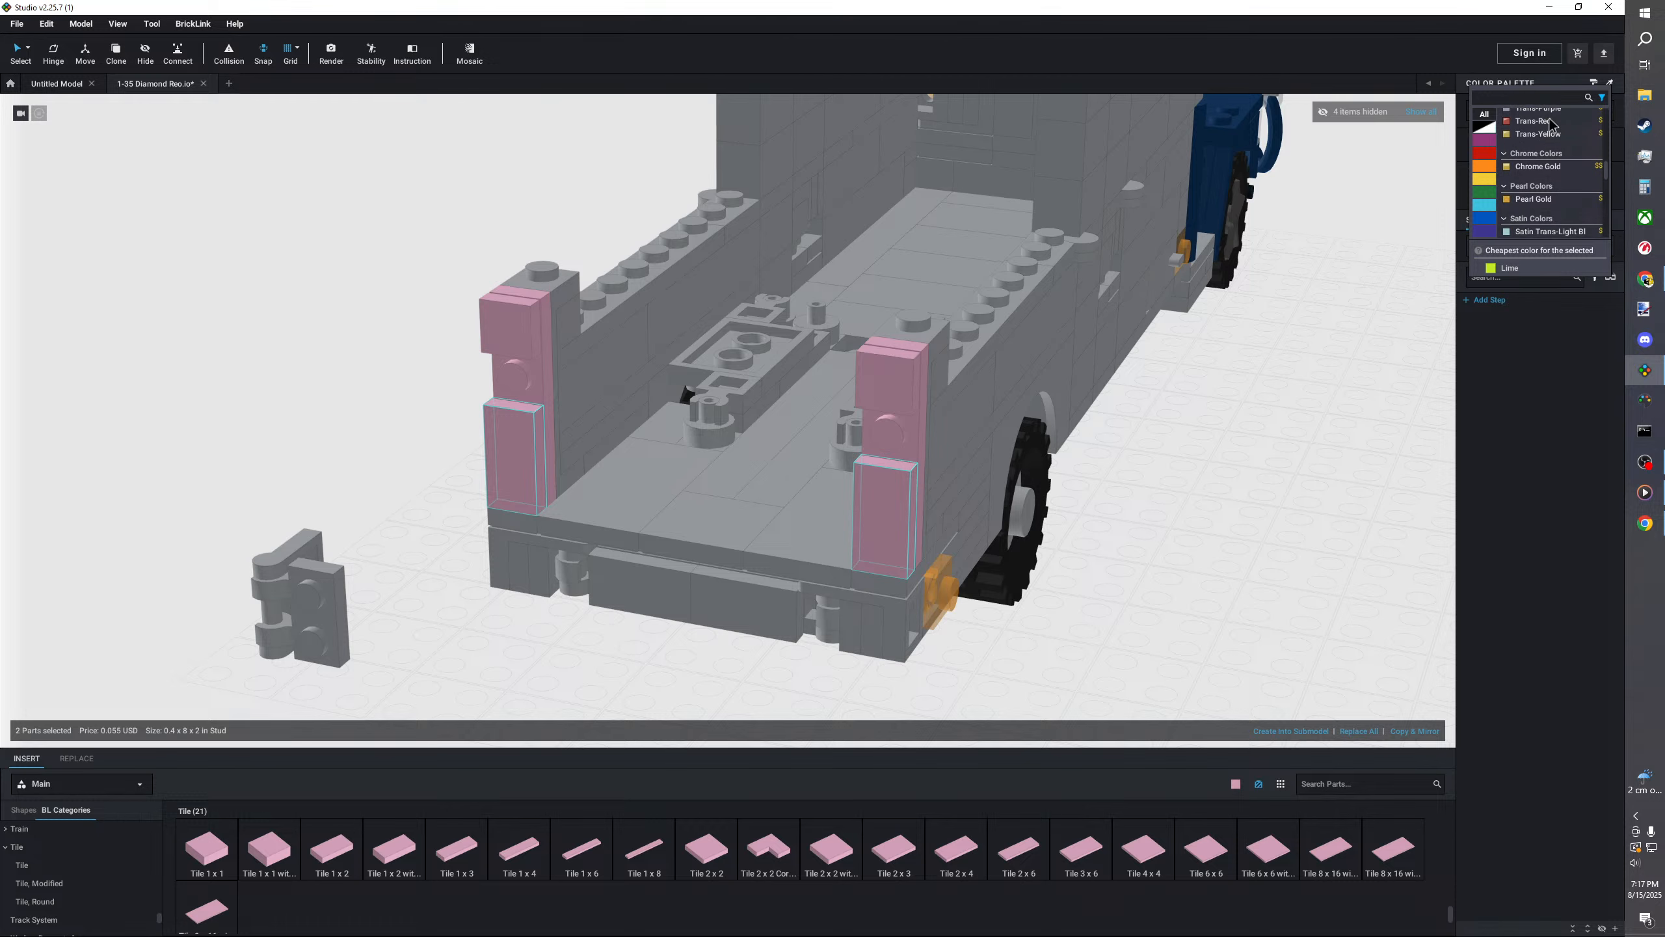
left_click(1536, 124)
left_click(1328, 349)
- Recolor the top Tile 1 x 1 on both rear posts to Trans-Orange
left_click(889, 377)
left_click(511, 324, "ctrl")
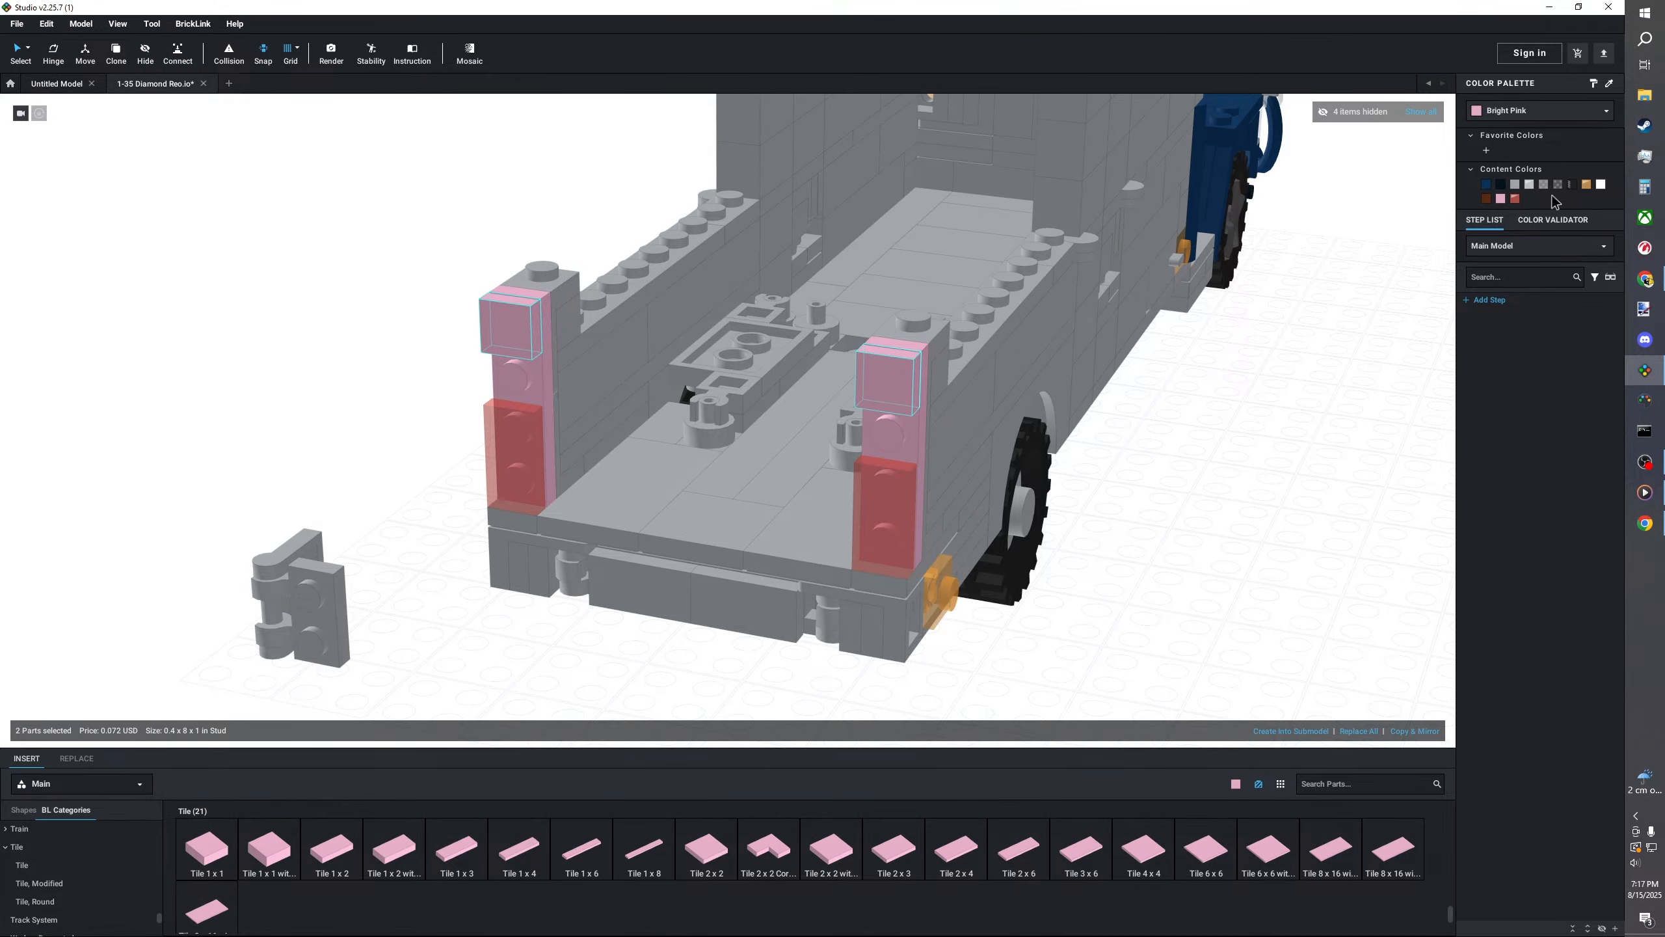
left_click(1586, 184)
left_click(1309, 376)
scroll(1309, 376, "down", 5)
right_click_drag(973, 546, 956, 536)
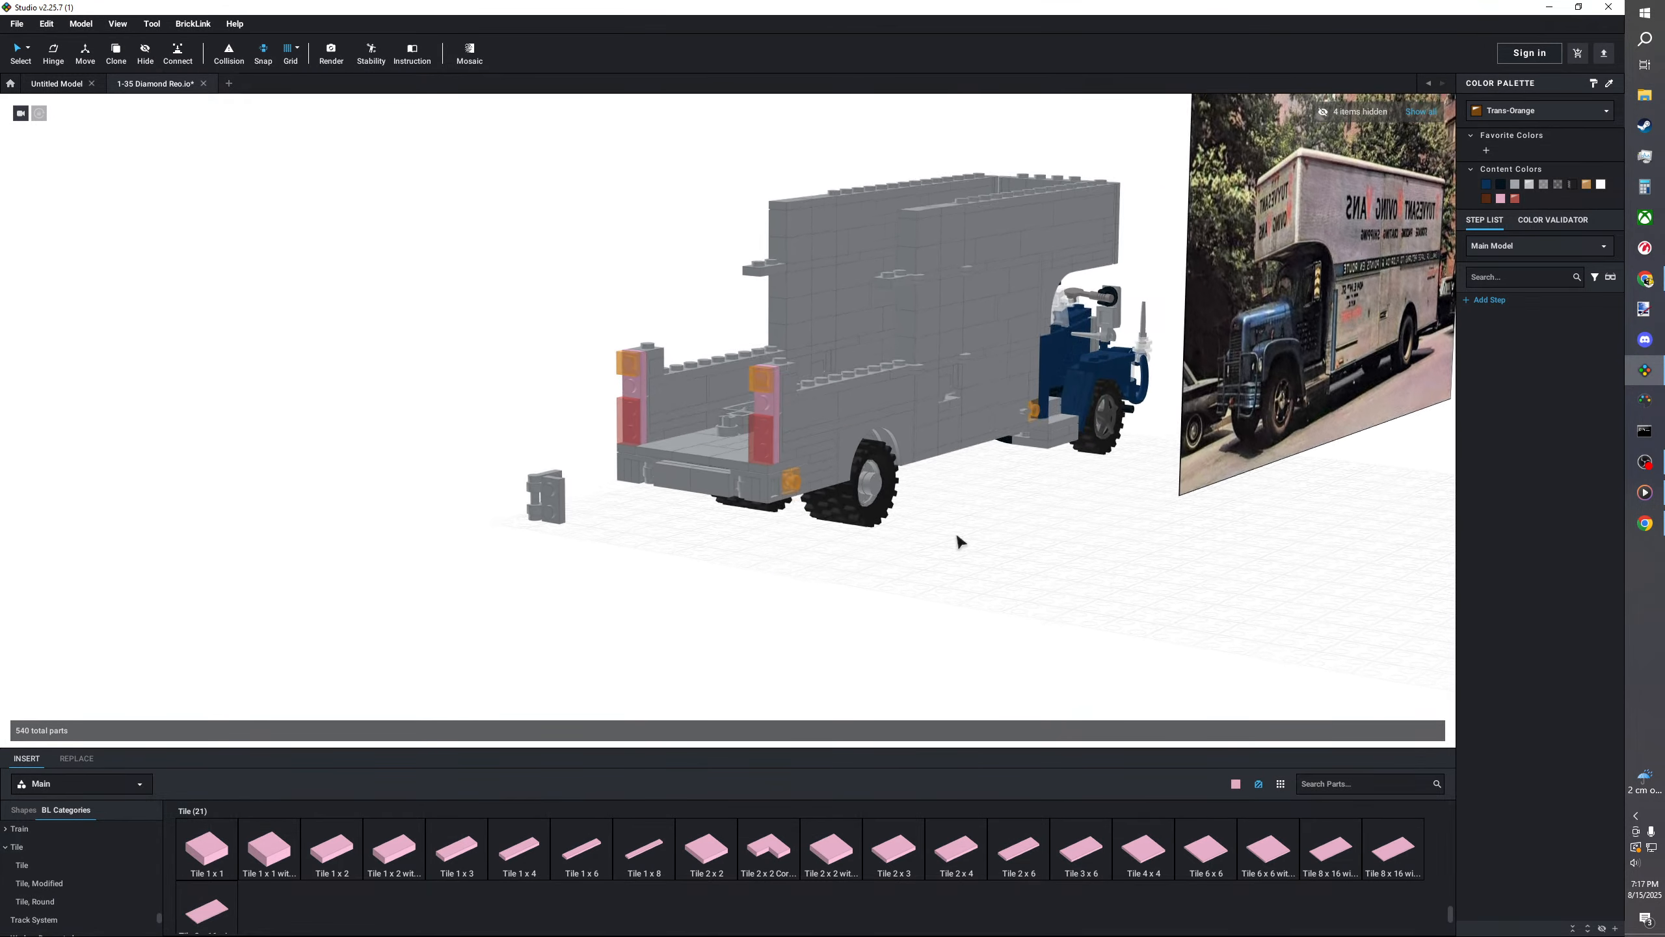
- Add a pink Tile 1 x 1 on the remaining middle stud of each rear post
scroll(539, 692, "up", 3)
left_click_drag(206, 848, 568, 372)
left_click(568, 372)
left_click_drag(231, 840, 795, 396)
left_click(794, 396)
- Recolor the pink middle tiles and four-stud backing plates on both rear posts to Light Bluish Gray
left_click(814, 392, "ctrl")
left_click(570, 368, "ctrl")
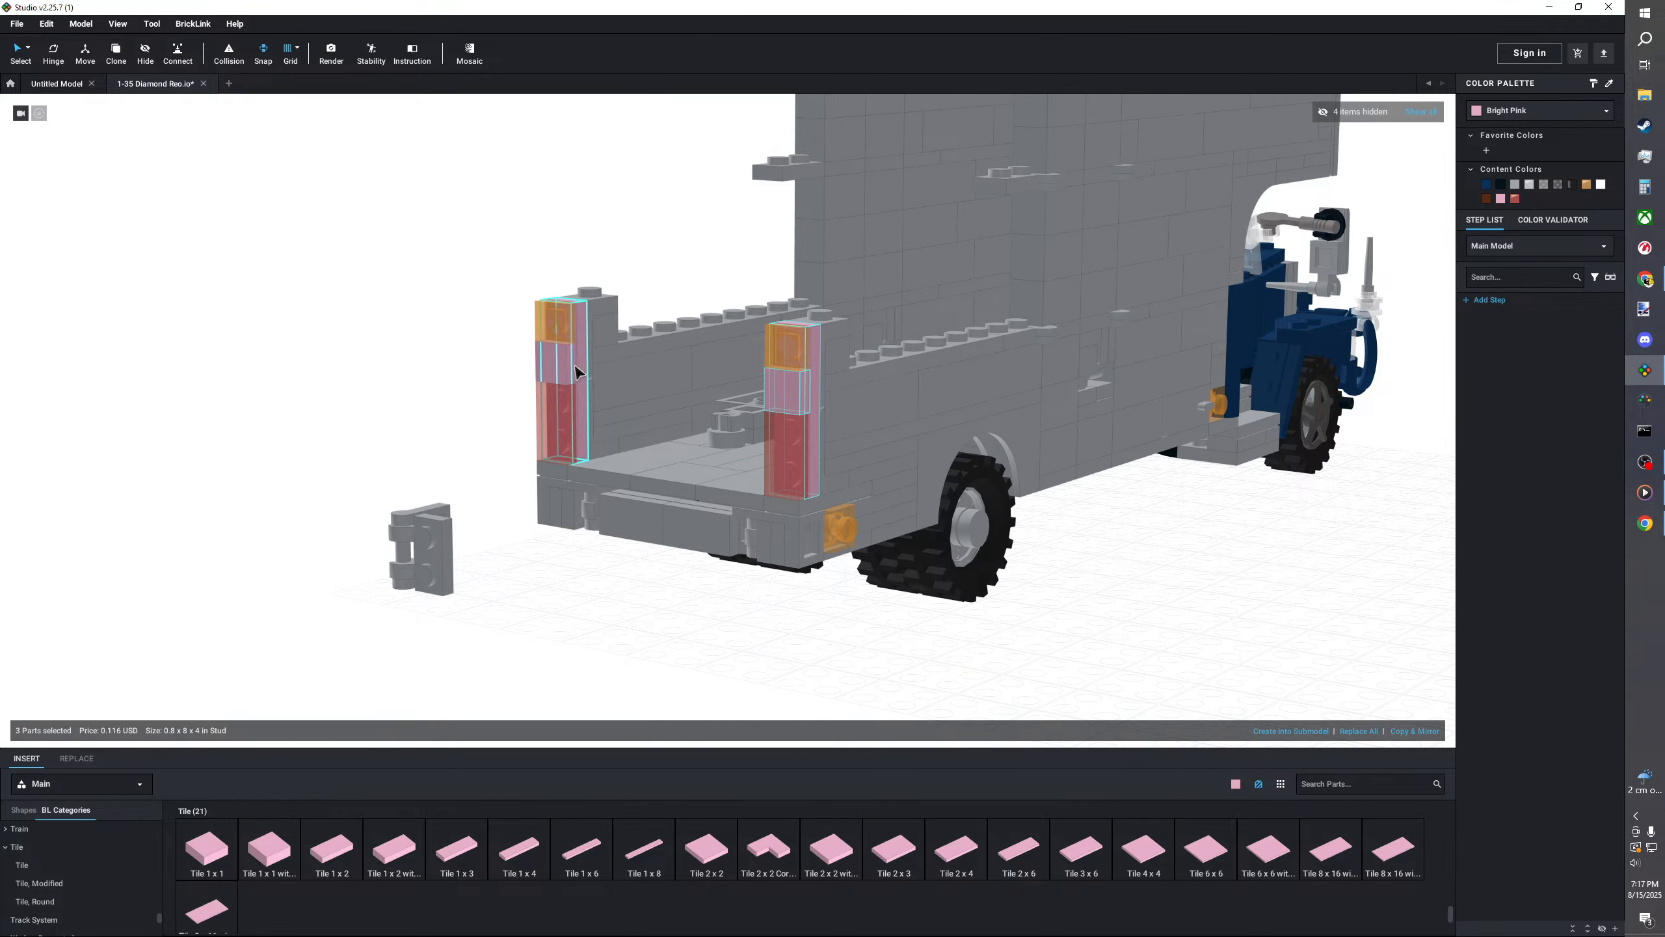
left_click(580, 370, "ctrl")
right_click_drag(579, 371, 581, 365)
left_click(1515, 186)
left_click(1255, 525)
- Delete the Trans-Orange Tile 1 x 1 from the top of each rear post
right_click_drag(1256, 525, 1004, 633)
scroll(946, 654, "up", 3)
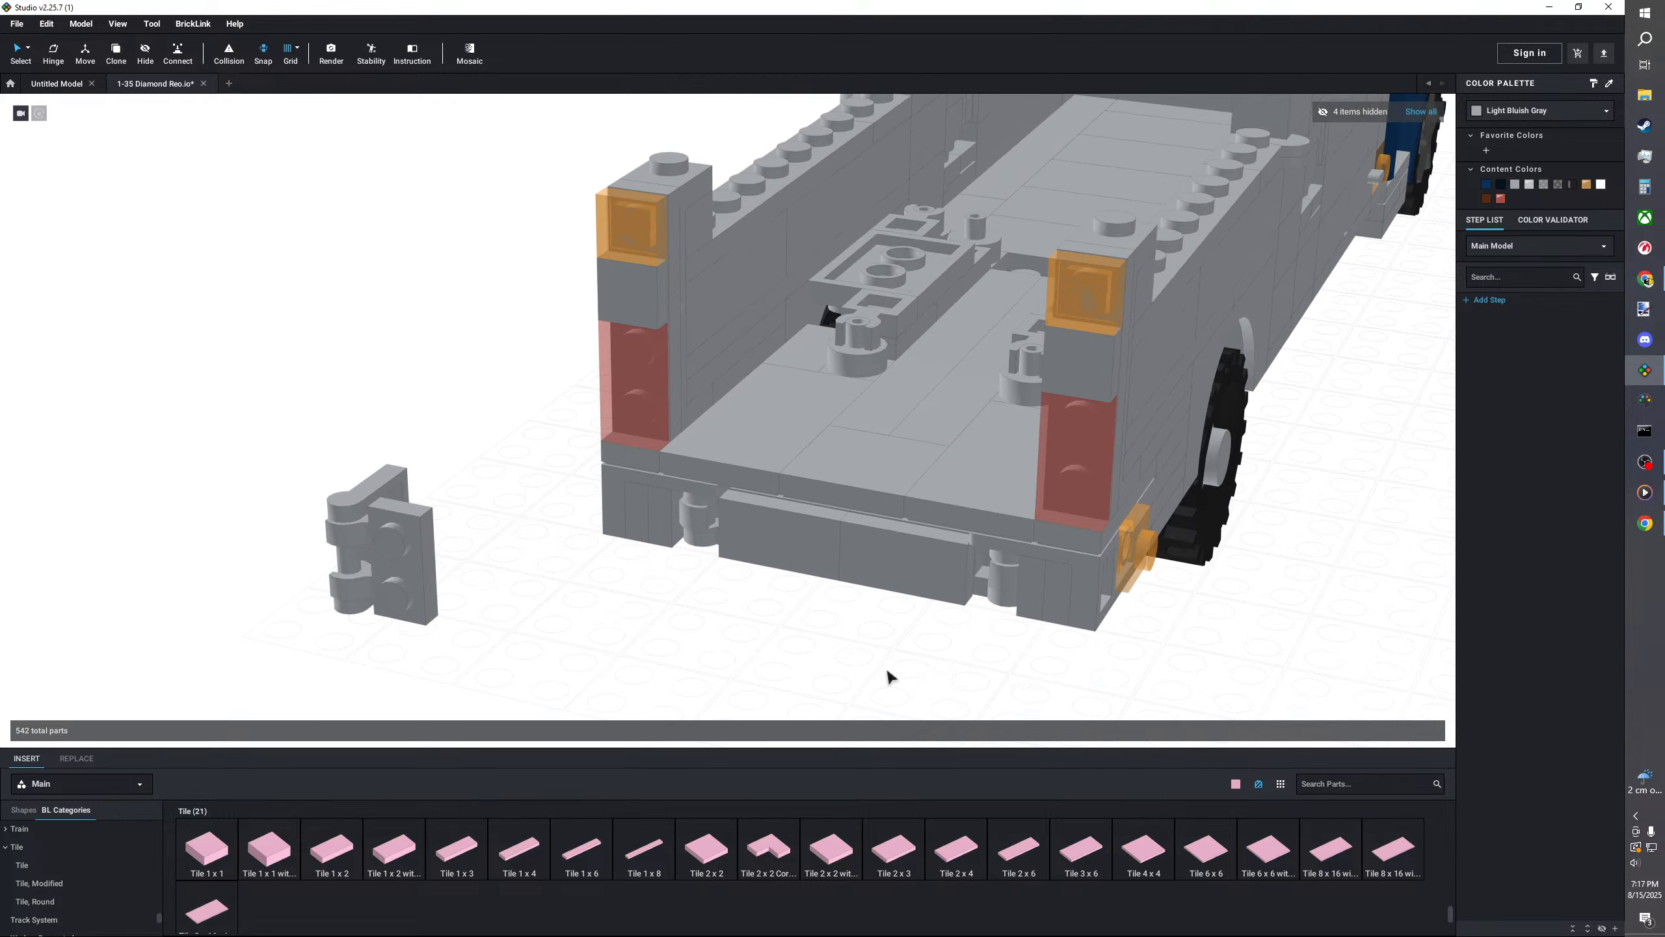
right_click_drag(889, 677, 695, 679)
left_click(425, 236)
key("Delete")
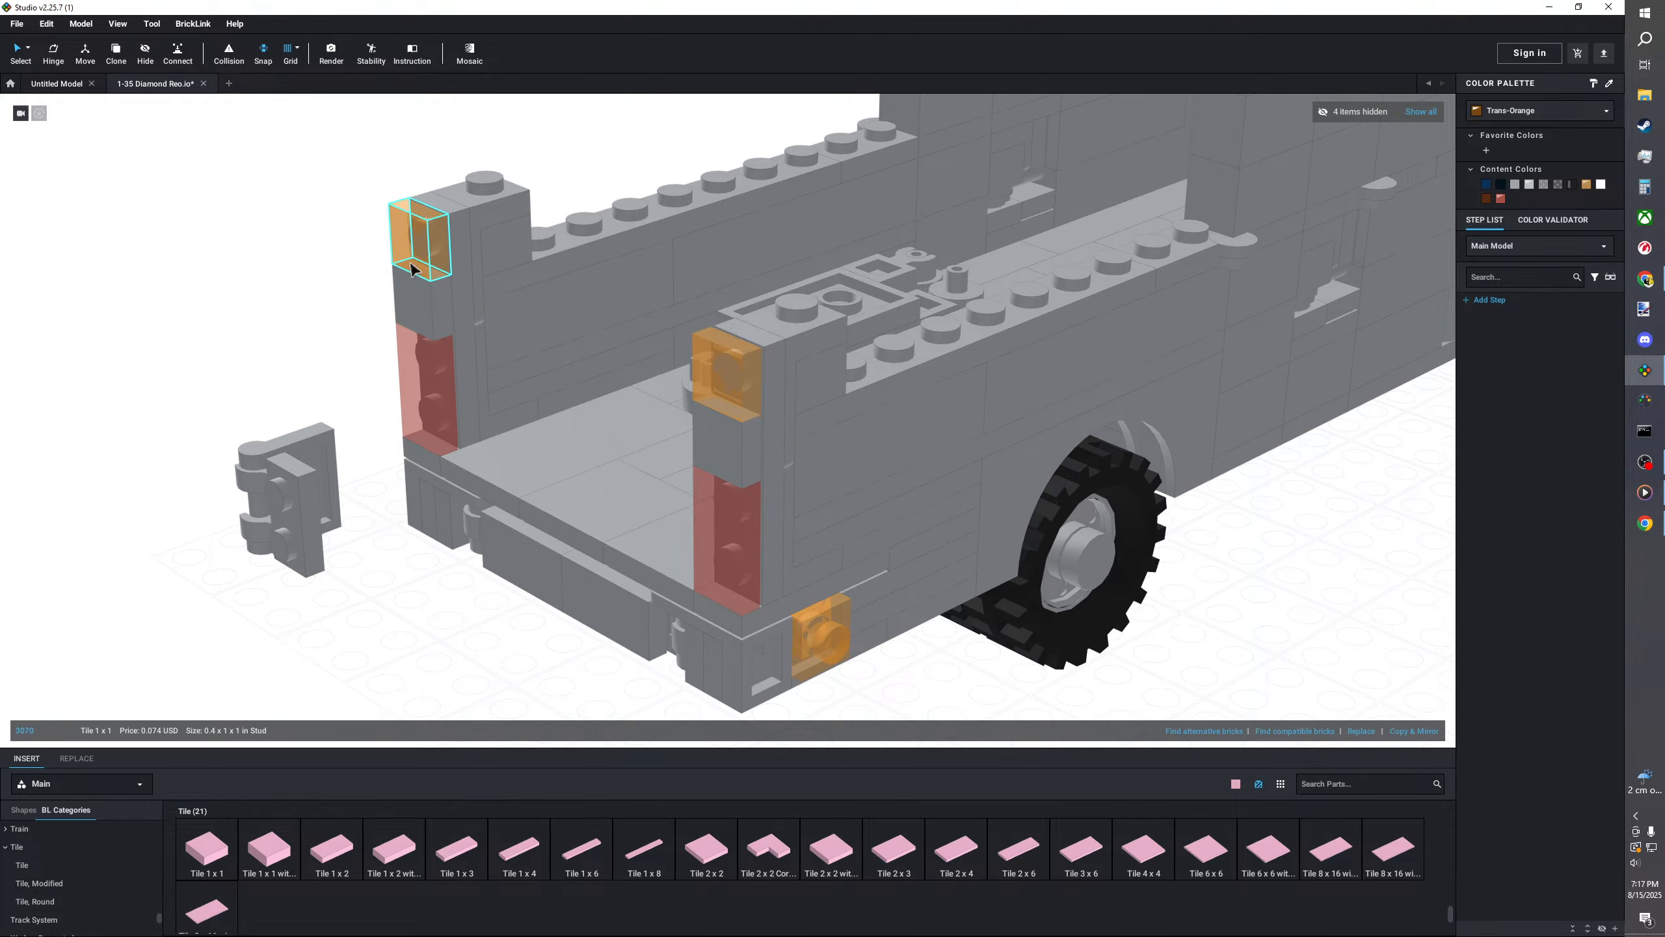
left_click(729, 371)
key("Delete")
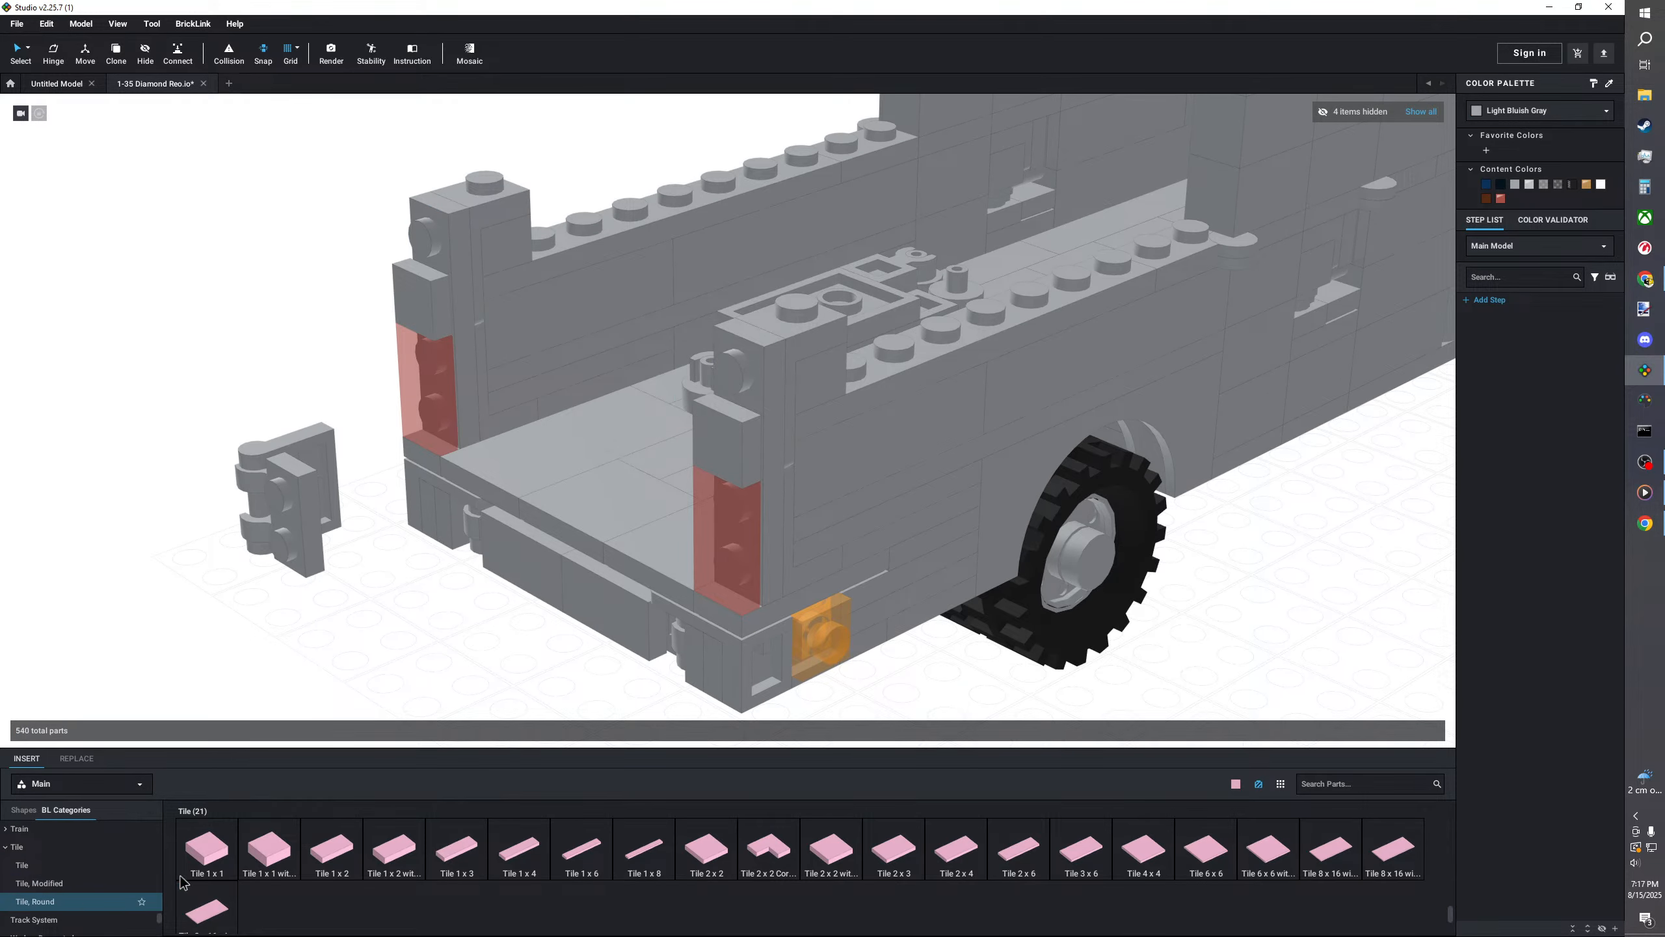
- Add a pink Tile, Round 1 x 1 on the top stud of each rear post
left_click(35, 902)
left_click_drag(207, 849, 423, 237)
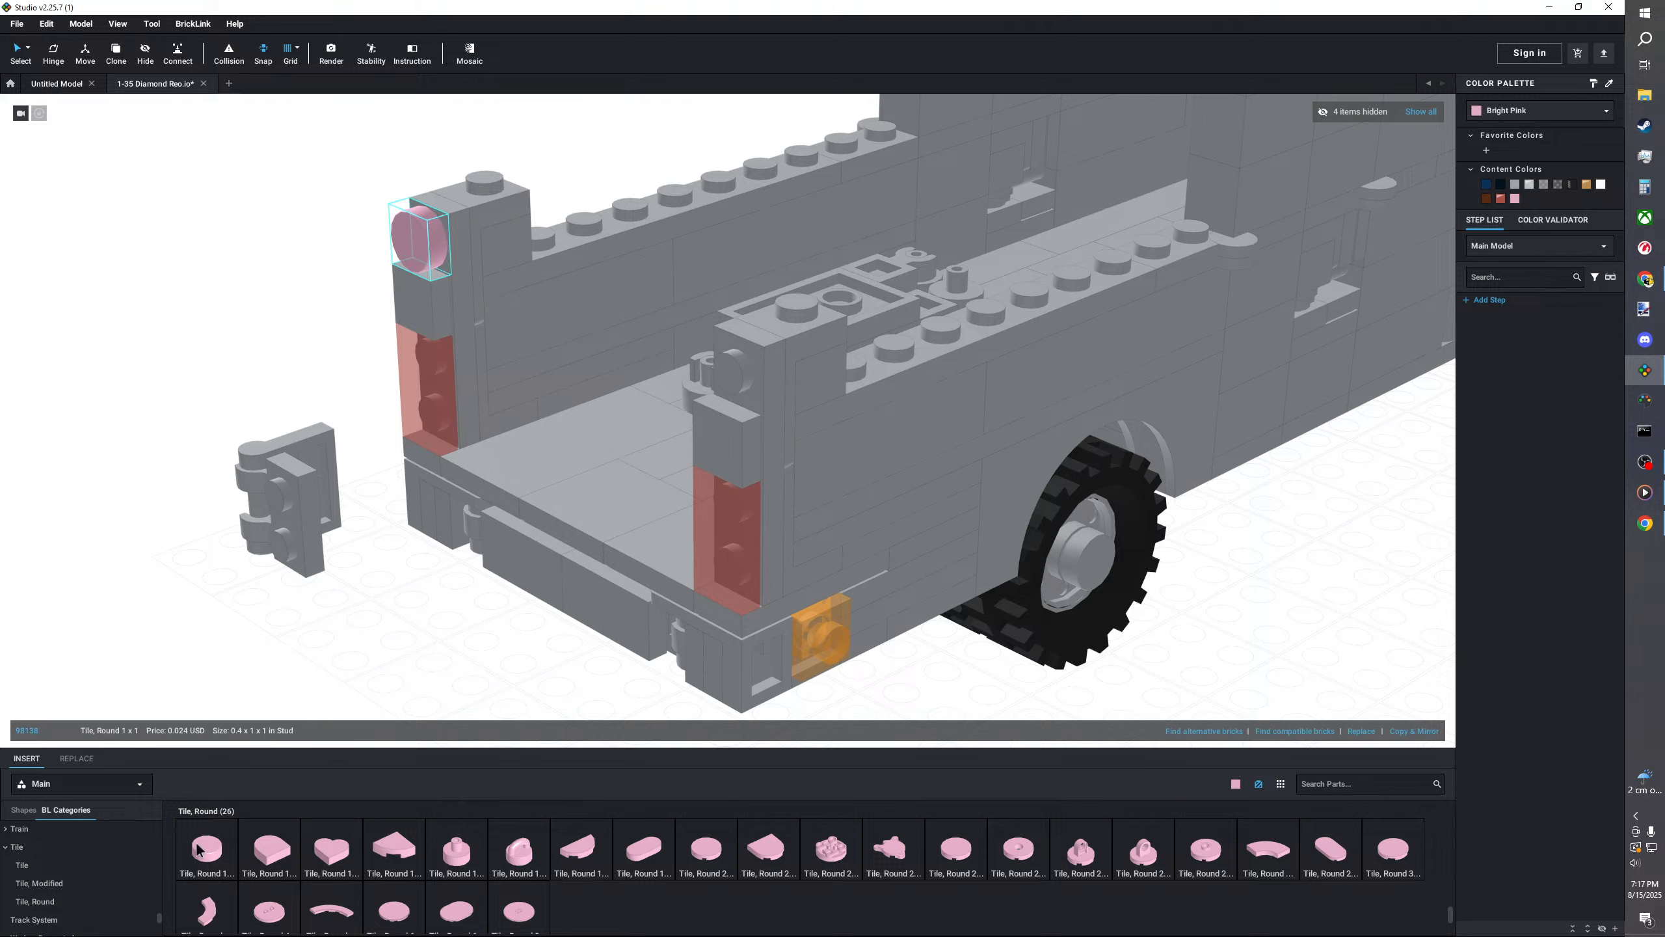
left_click(730, 393)
- Delete the Trans-Red Tile 1 x 2 from both rear posts
left_click(728, 525)
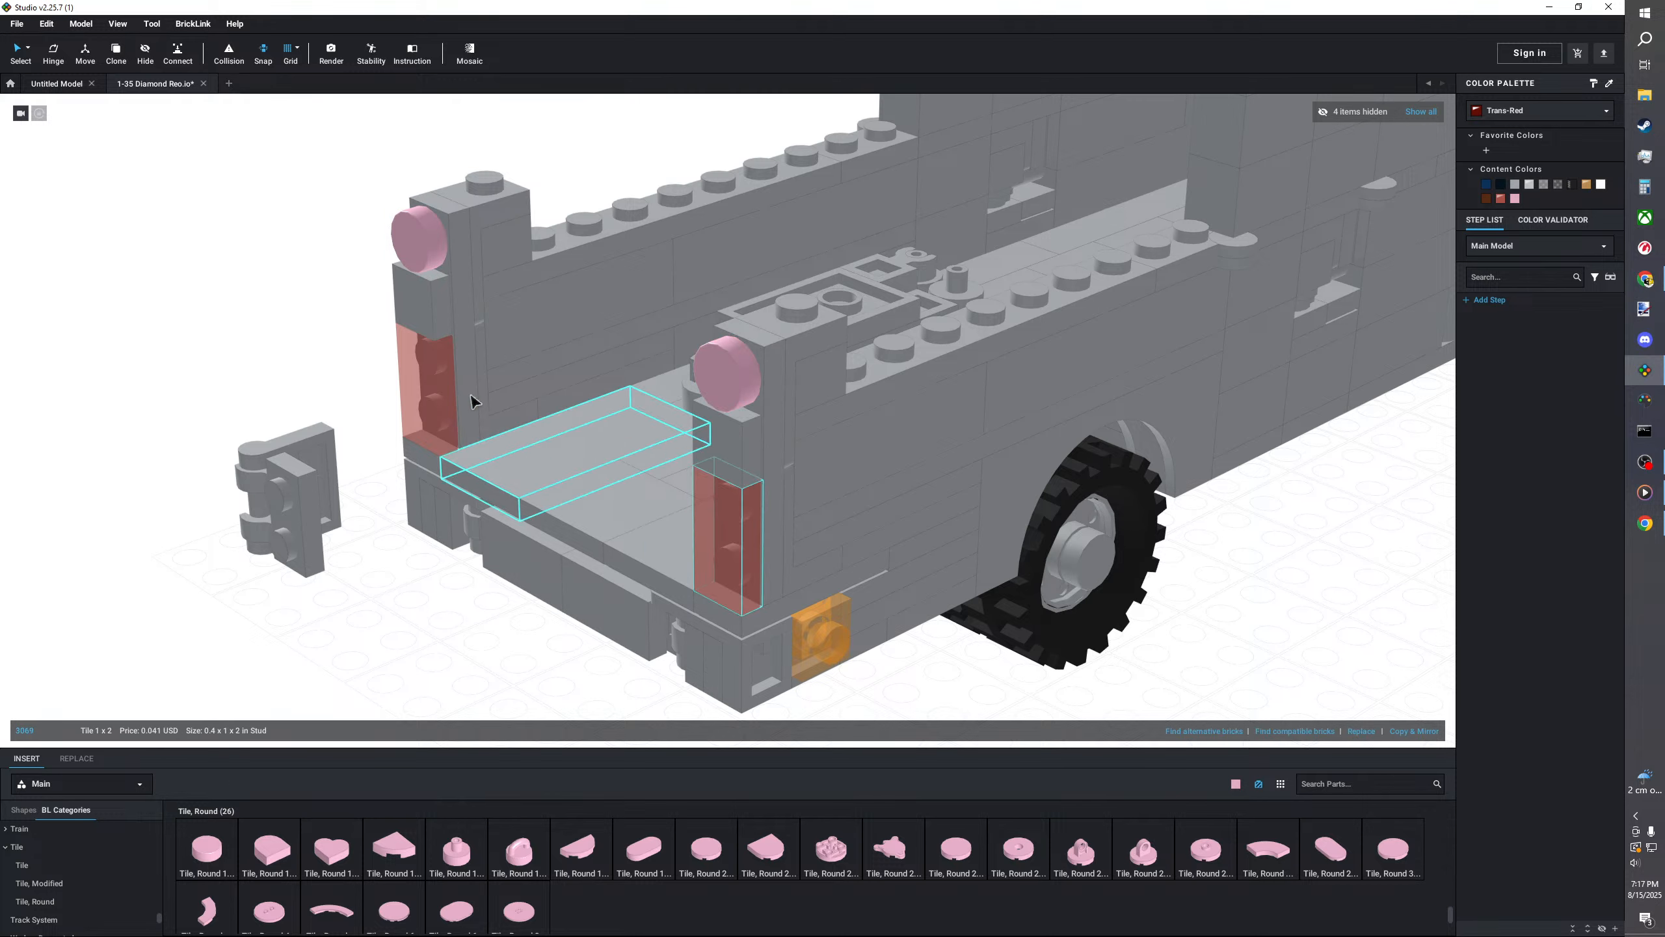
left_click(446, 406, "ctrl")
key("Delete")
- Form an oval light from two half-round tiles on the far post's lower studs and recolor it Trans-Red
left_click_drag(282, 853, 426, 369)
left_click(428, 410, "ctrl")
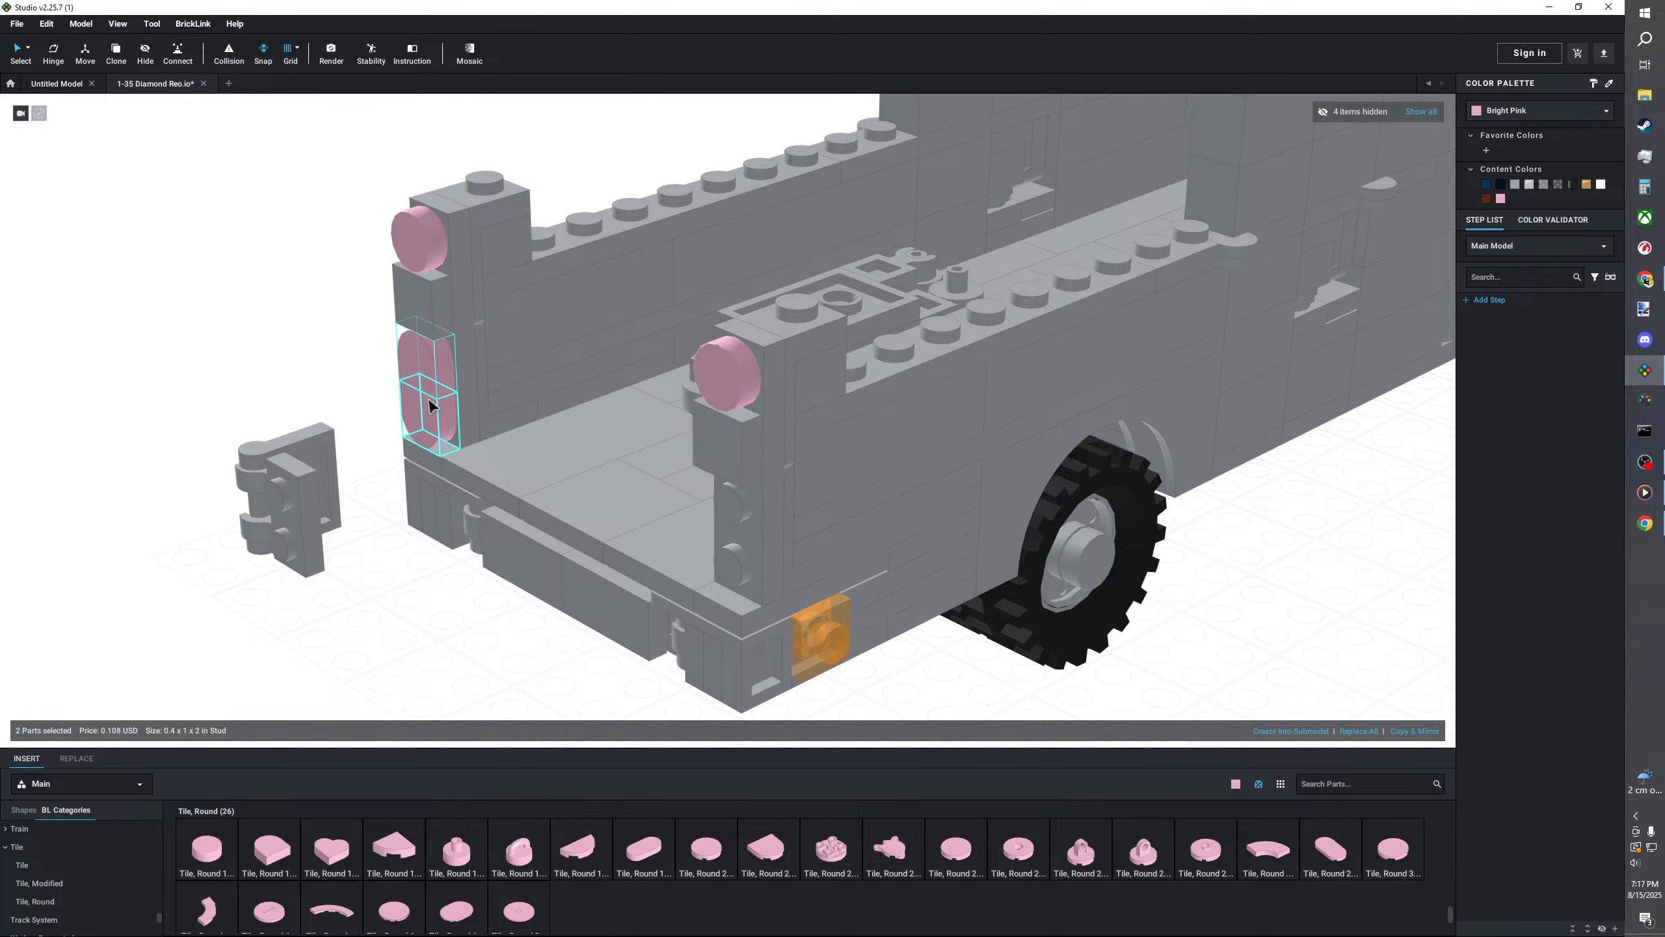
left_click(1546, 111)
scroll(1537, 161, "down", 10)
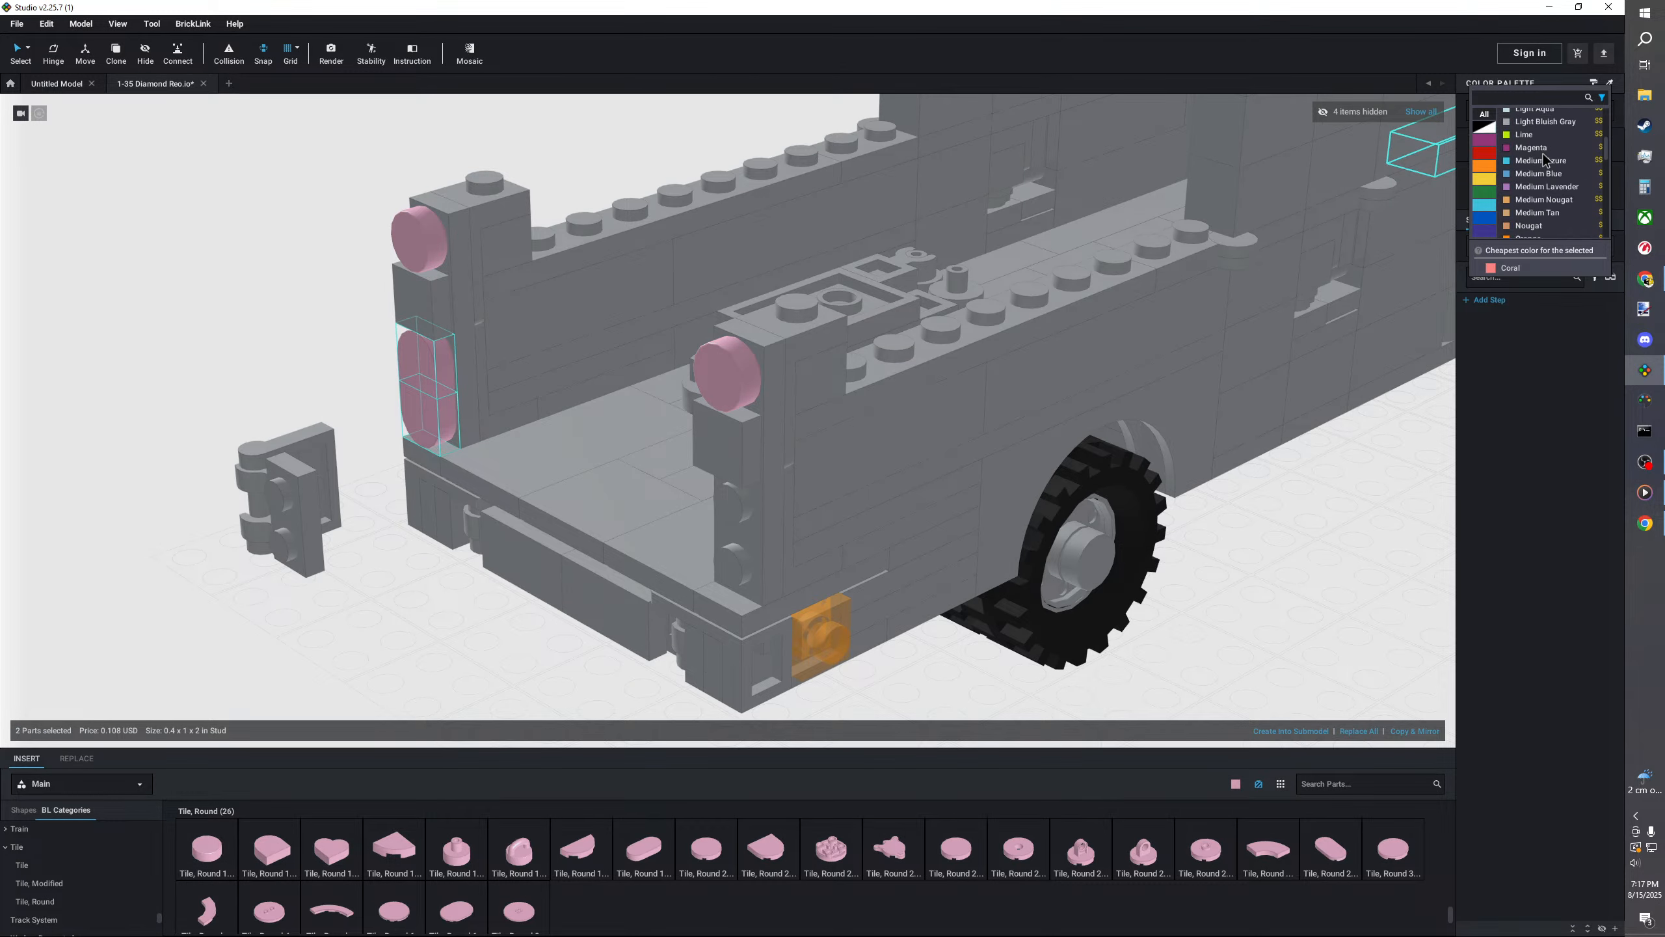
left_click(1534, 164)
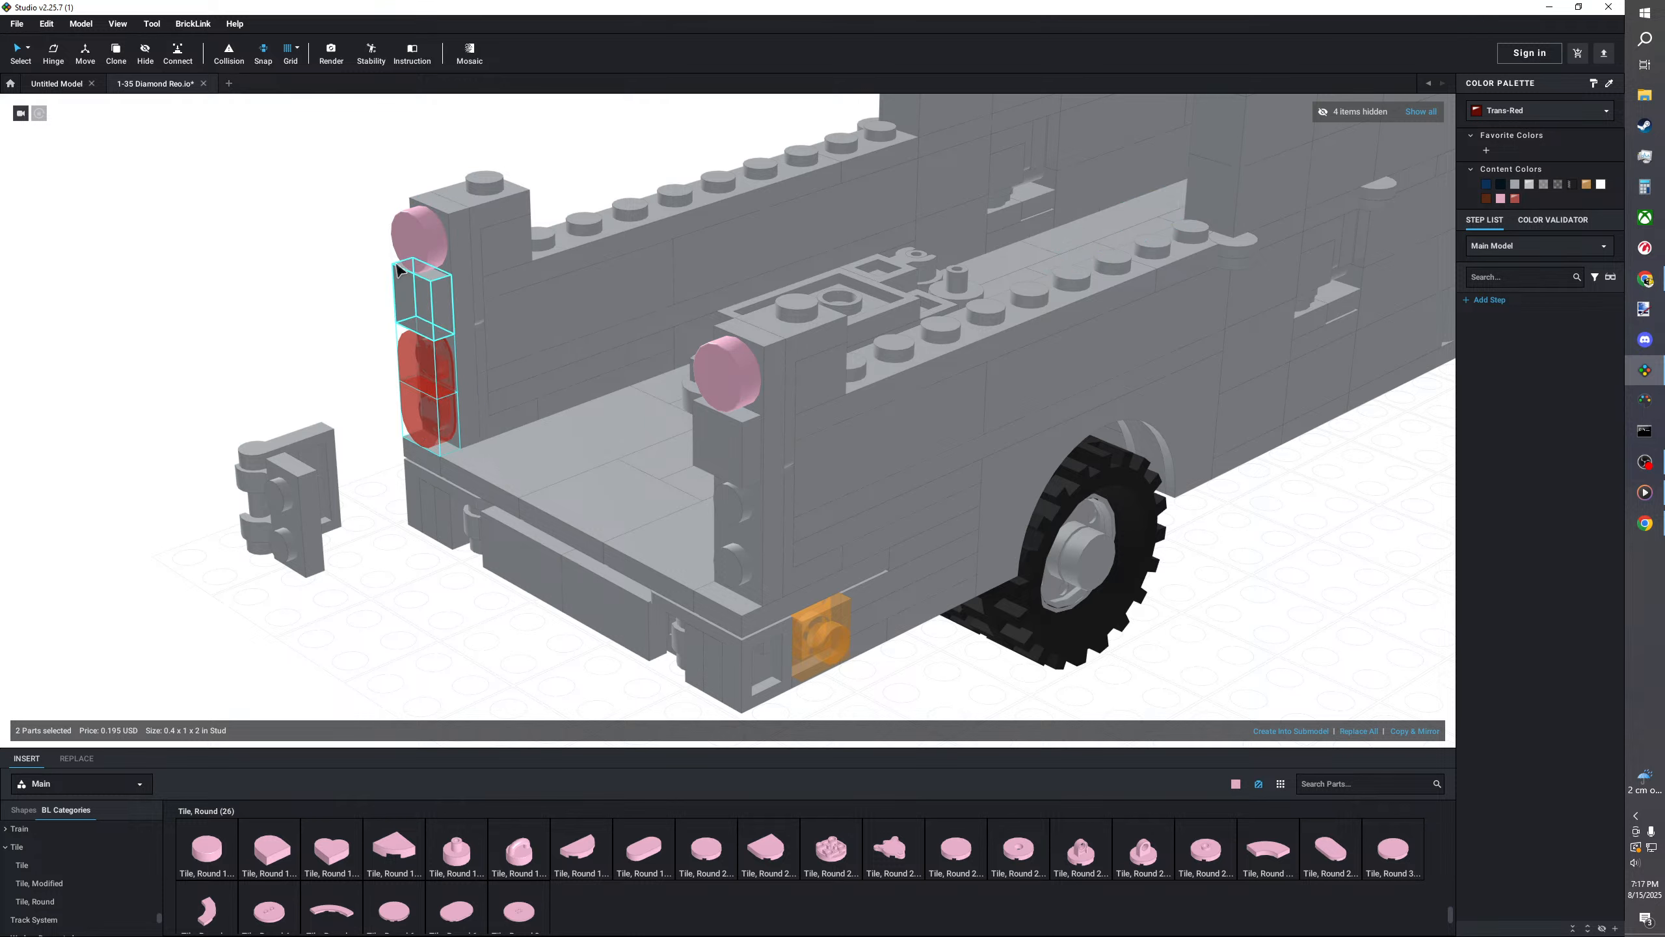
- Recolor the far post's round tile to Trans-Orange and delete the pink round tile from the near post
left_click(420, 237)
left_click(1587, 184)
scroll(371, 268, "down", 2)
left_click(372, 268)
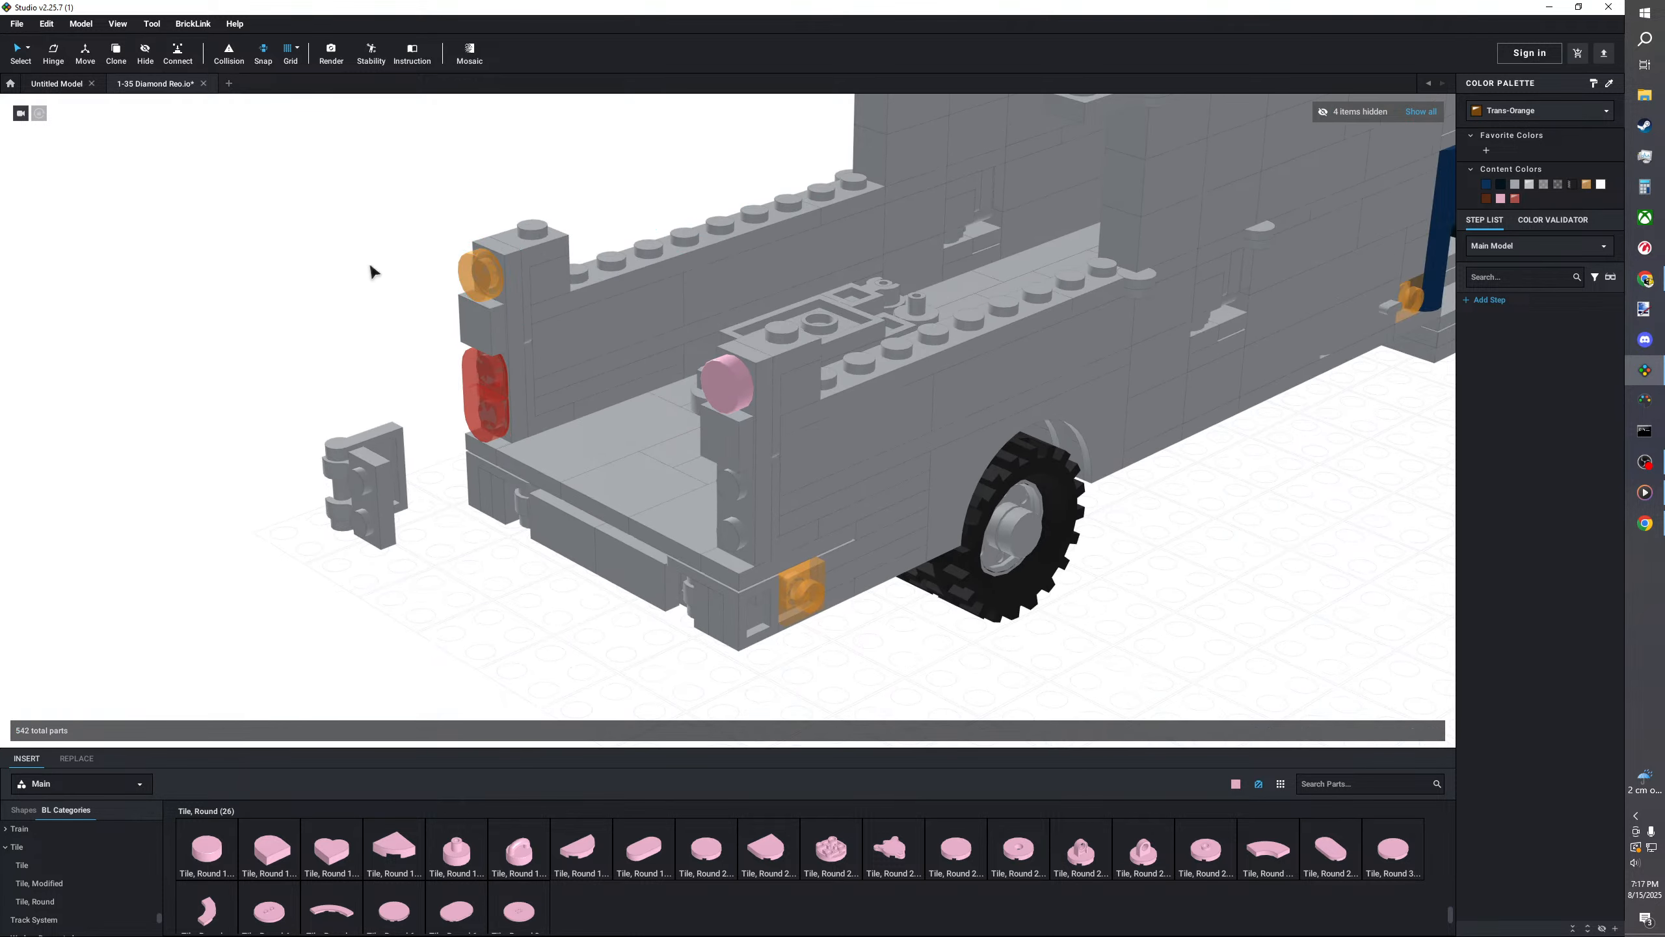
left_click(718, 374)
key("Delete")
- Move the orange and red light tiles together off the far rear post into the empty space beside the truck
left_click(486, 393, "shift")
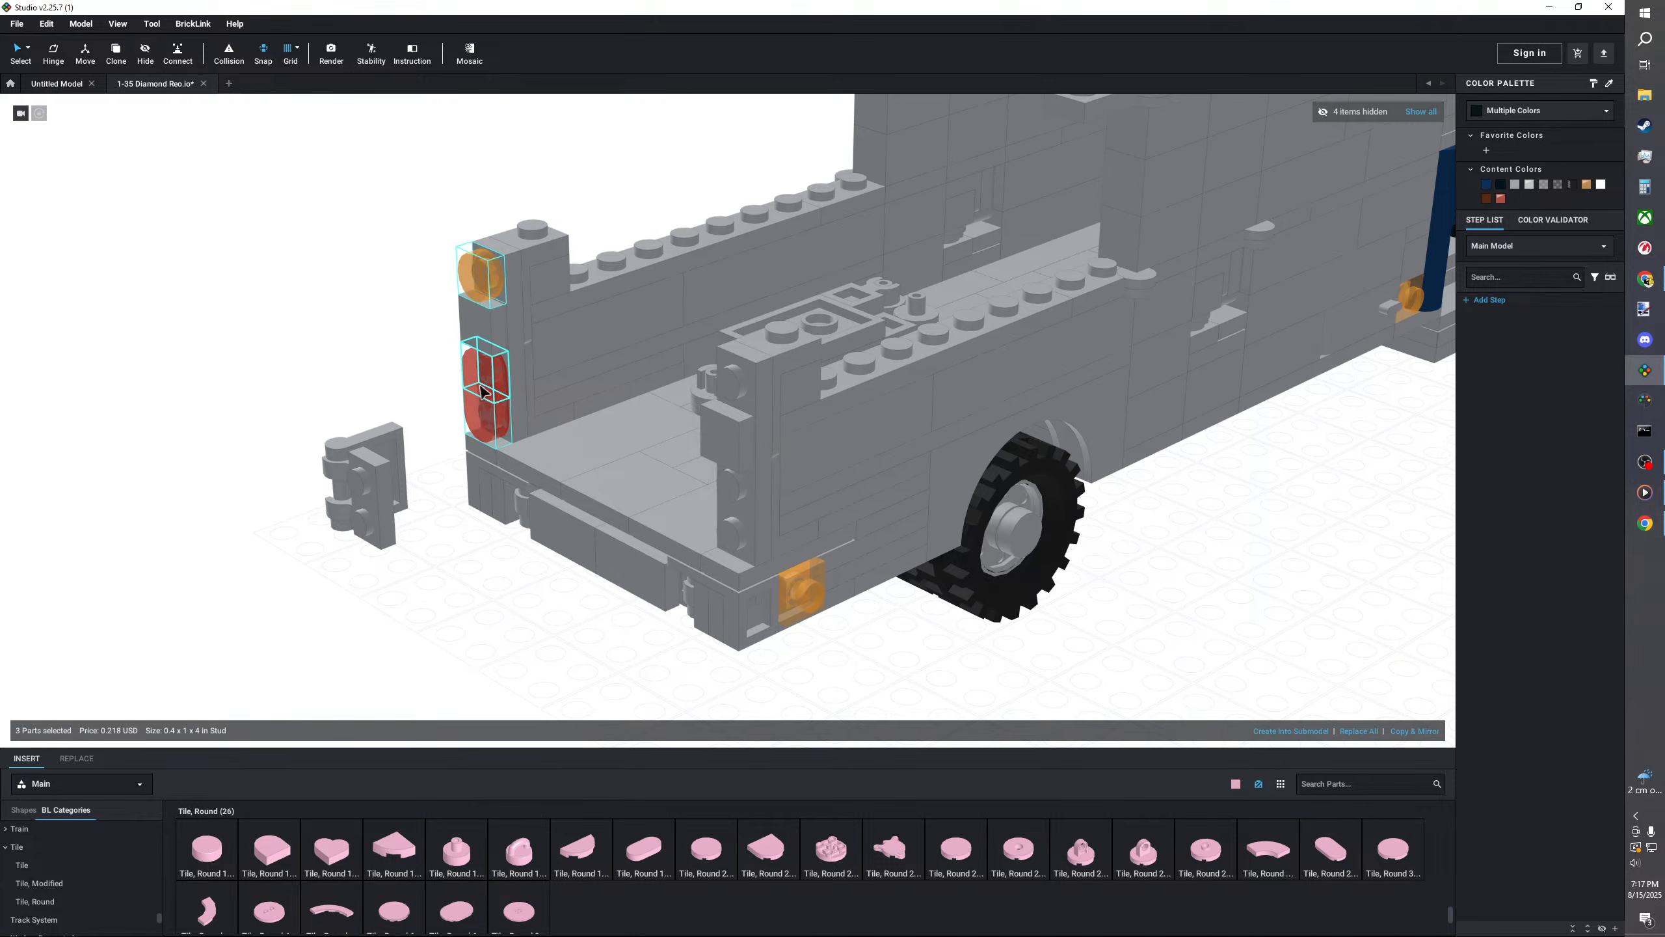
right_click(479, 384)
left_click(420, 375)
right_click(344, 356)
left_click(481, 274)
left_click(485, 393, "shift")
left_click_drag(485, 394, 284, 339)
- Add a pink Plate 1 x 2 on the lower studs and a Plate 1 x 1 on the top stud of the far rear post
scroll(79, 873, "up", 5)
left_click(24, 831)
left_click(268, 849)
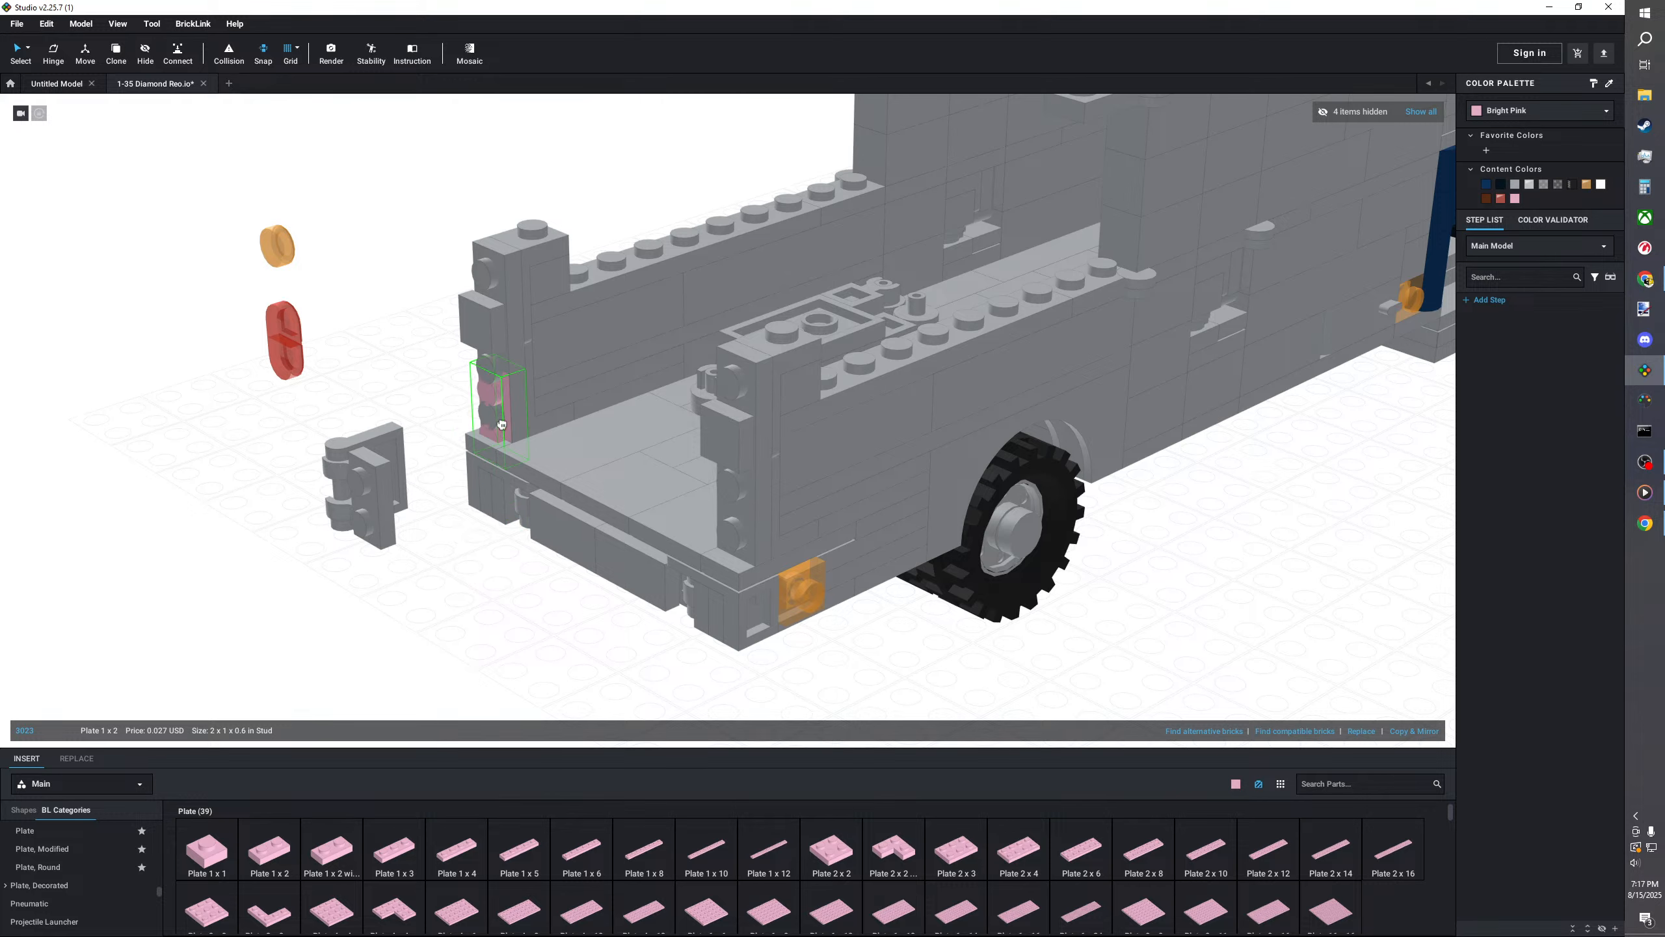
left_click(487, 408)
left_click(189, 878)
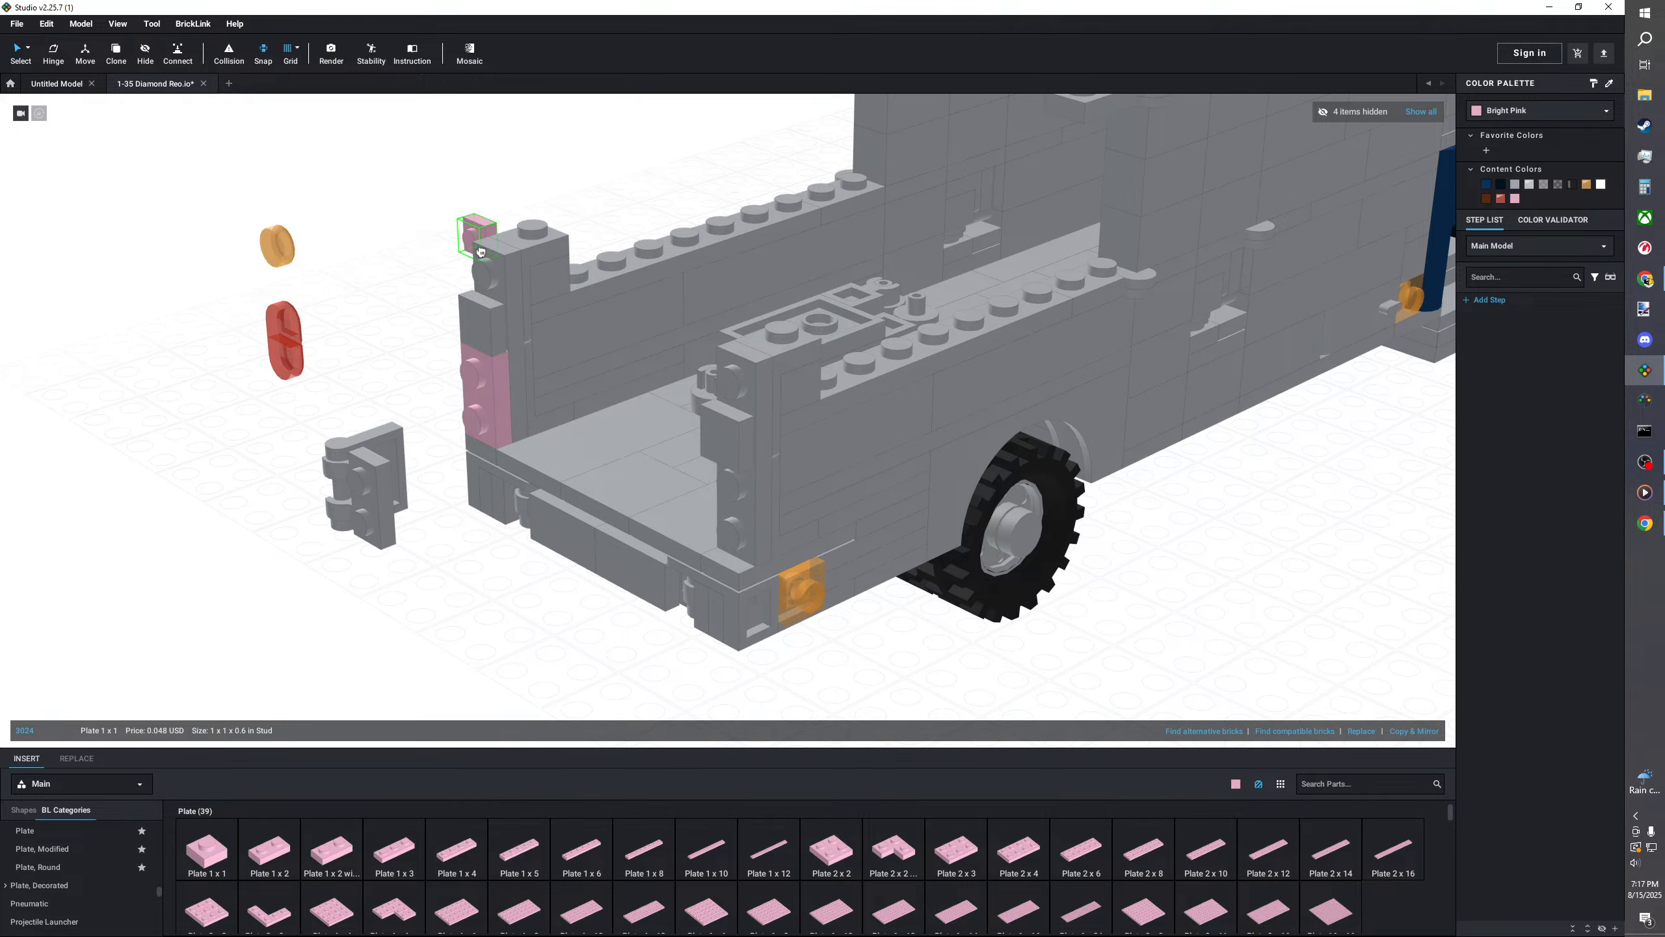
left_click(477, 276)
- Copy the far post's two pink plates and paste them at the same heights on the near rear post
left_click(482, 393, "shift")
right_click(482, 428)
left_click(498, 427)
left_click(400, 361)
right_click_drag(399, 359, 404, 366)
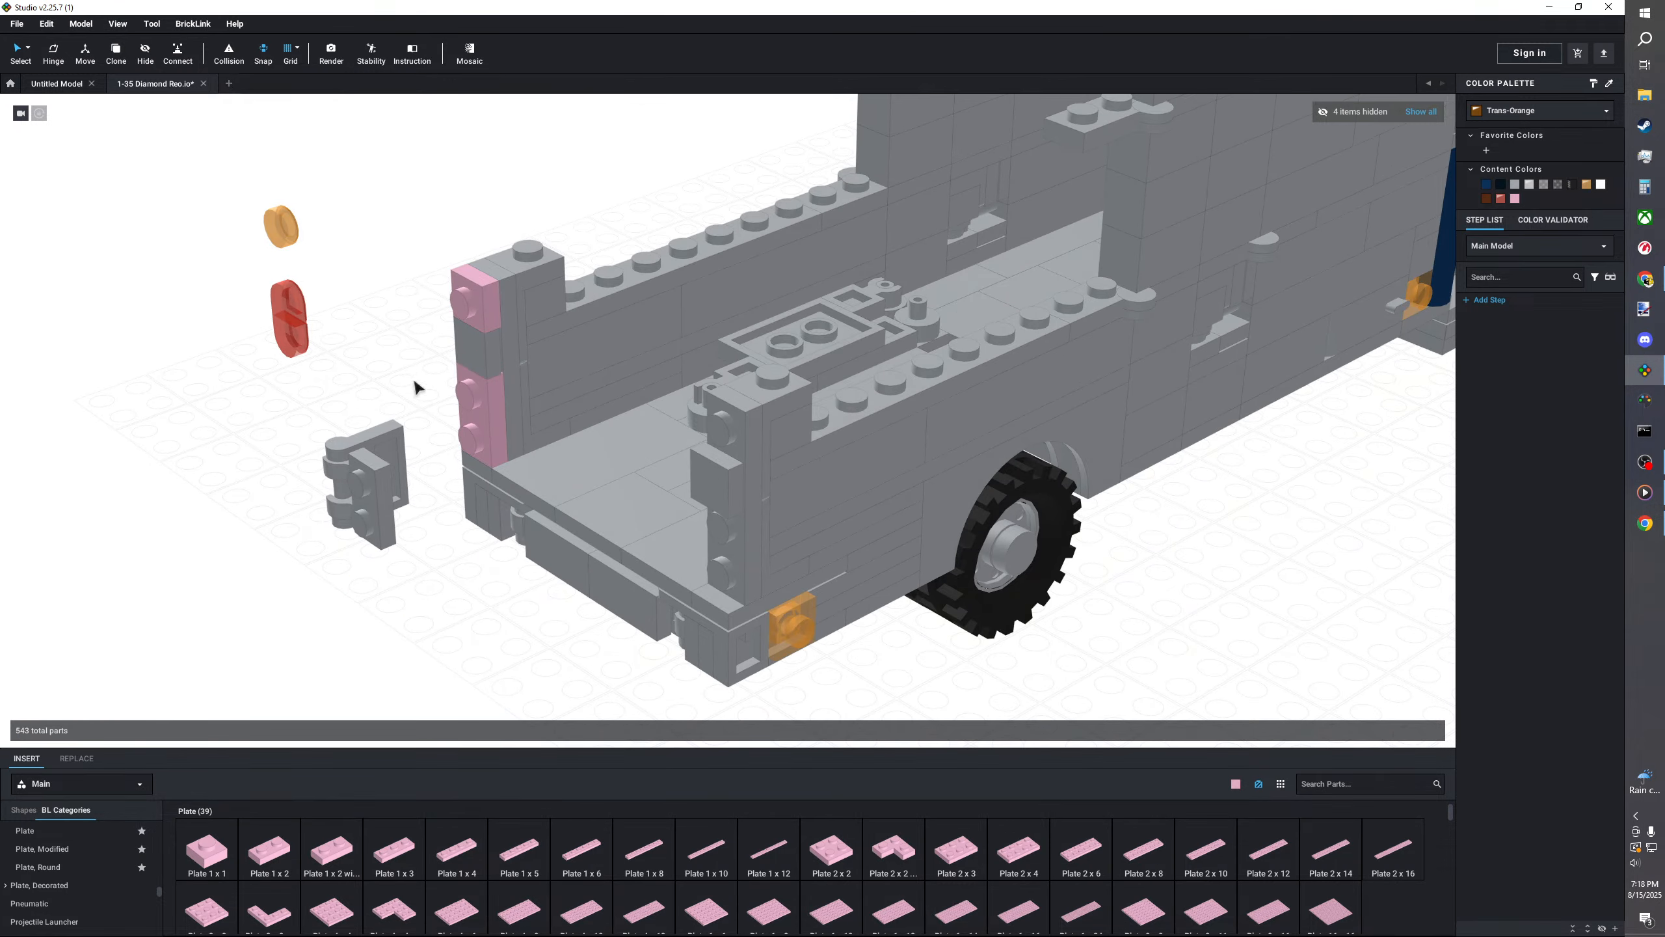
right_click(413, 360)
left_click(450, 401)
left_click(712, 556)
- Put the loose orange and red light tiles back on the far rear post's pink plates and paste a copy onto the near post
left_click_drag(312, 158, 463, 419)
right_click(454, 420)
left_click(469, 430)
key("ctrl+v")
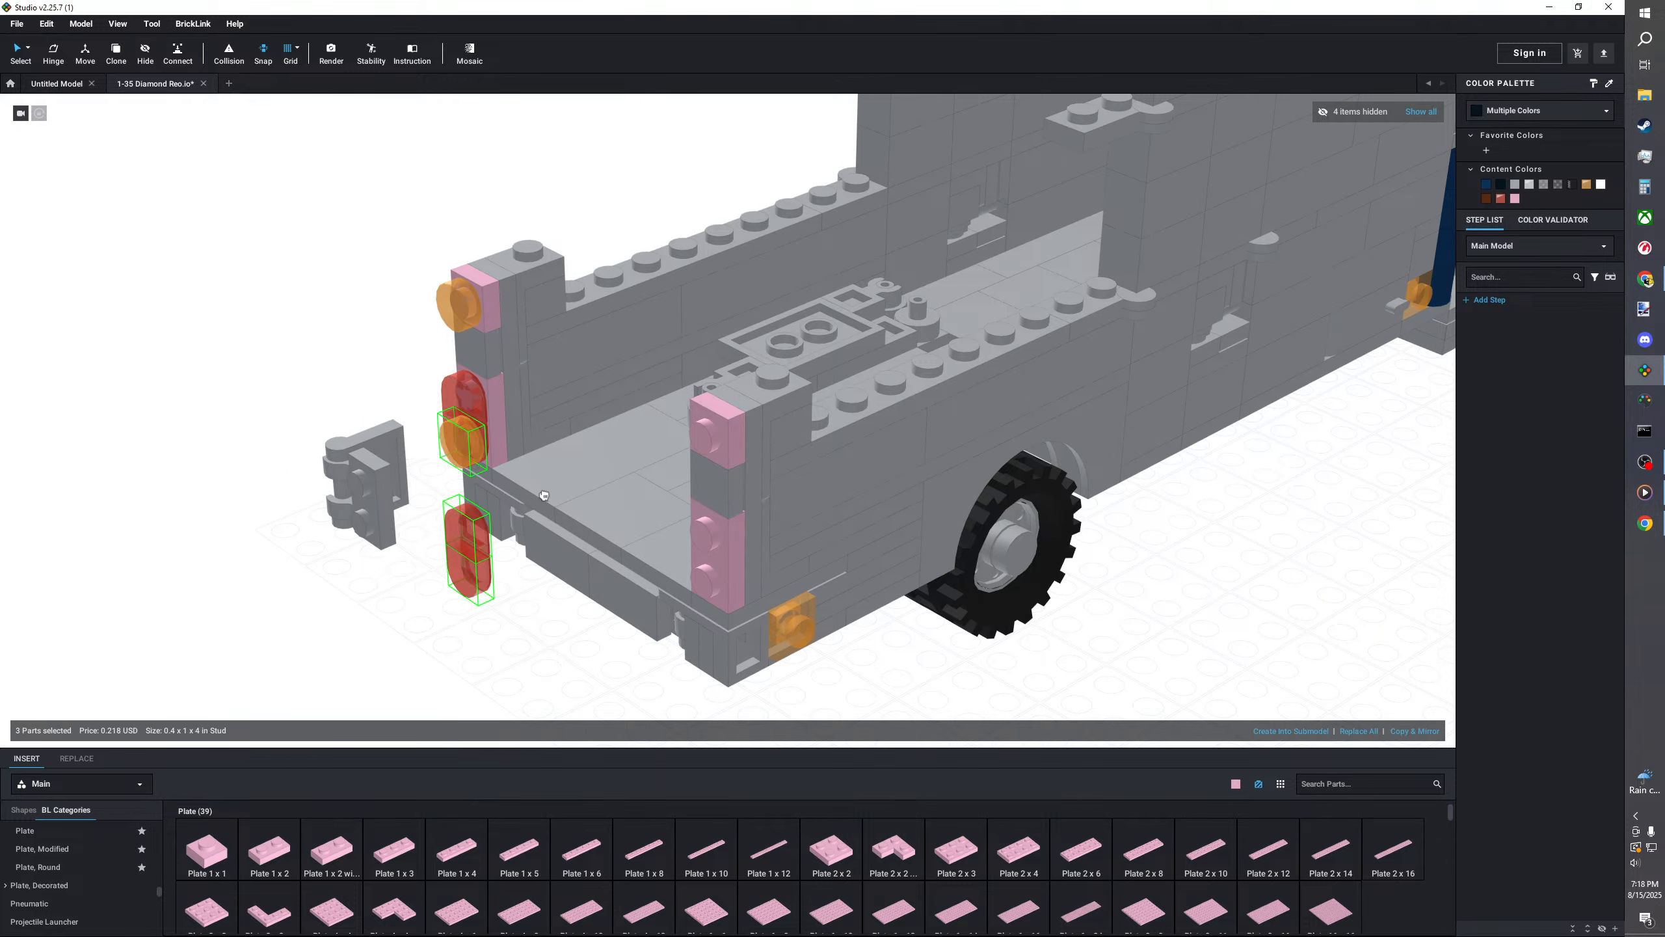
left_click(701, 557)
left_click(357, 580)
scroll(388, 586, "down", 3)
mouse_move(394, 588)
right_mouse_down()
mouse_move(422, 571)
mouse_move(426, 598)
mouse_move(417, 550)
mouse_move(398, 568)
right_mouse_up()
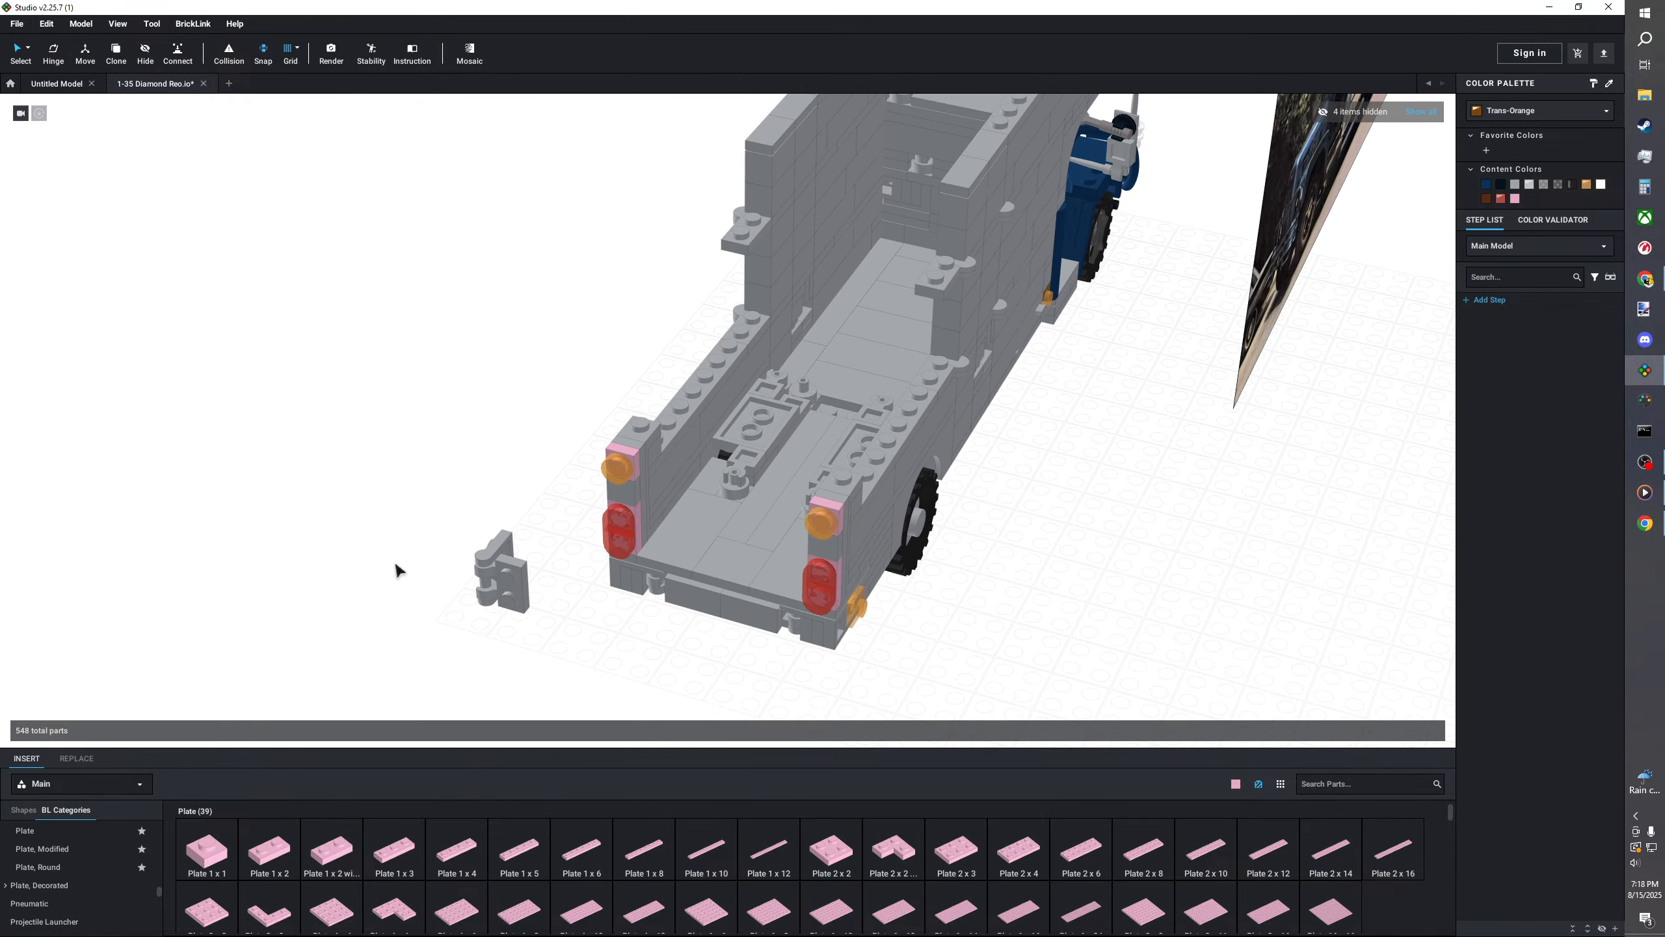
scroll(393, 581, "up", 5)
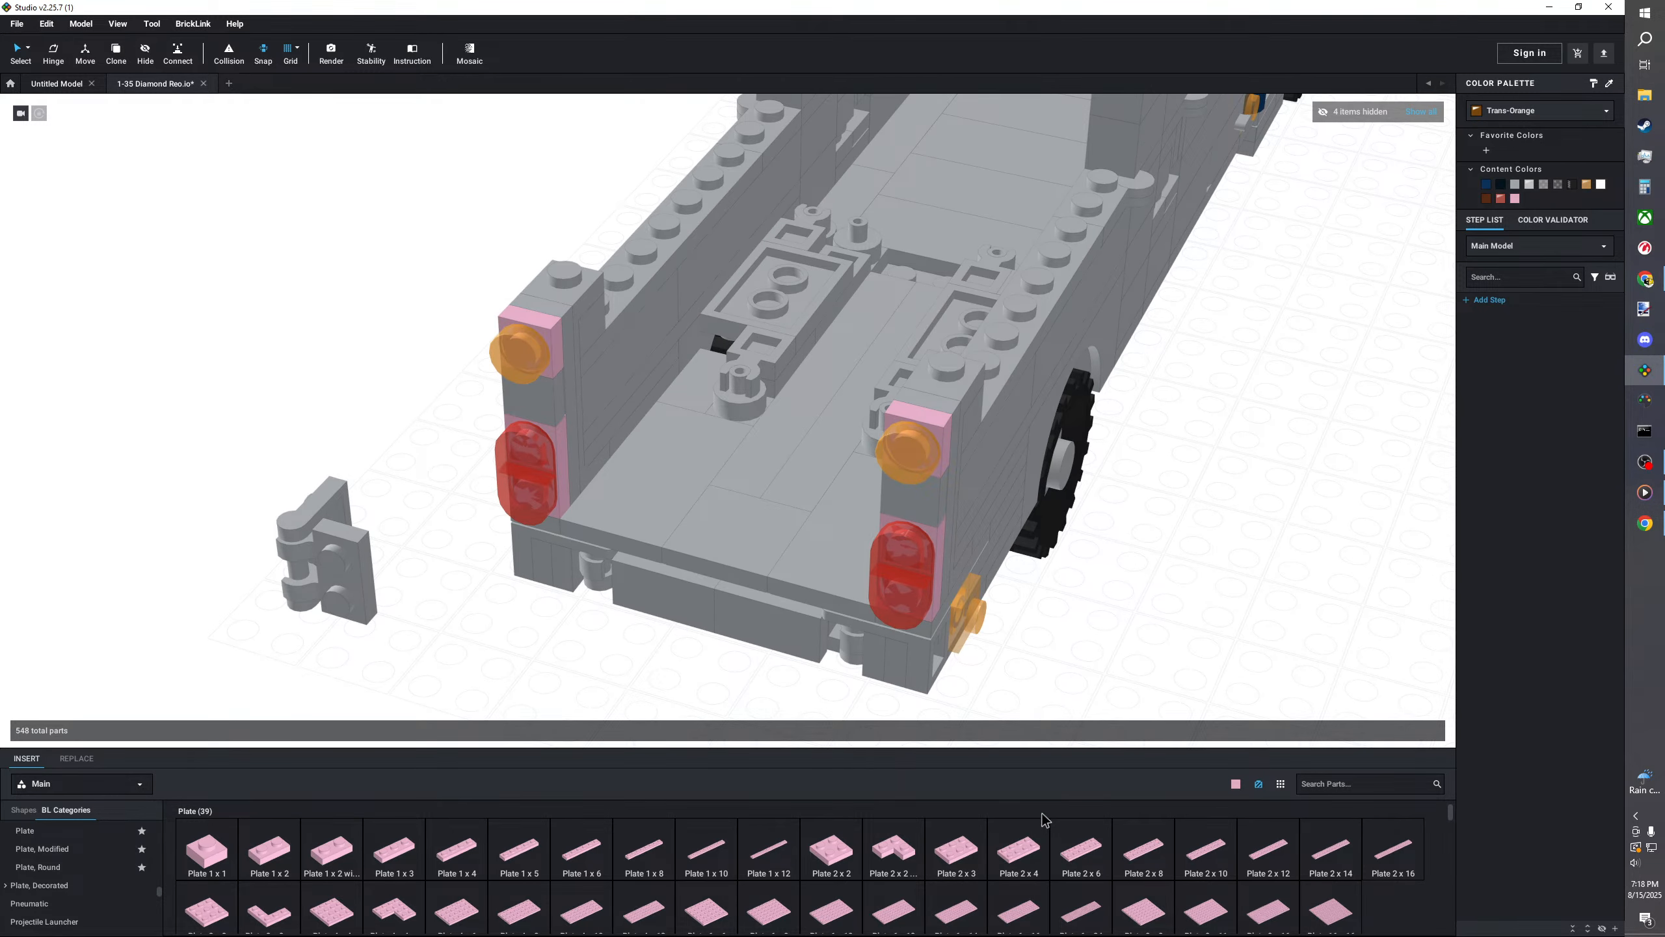
- Attach an upright pink Plate 2 x 8 to the loose grey clip-and-bar hinge pair beside the truck
left_click(1141, 852)
scroll(656, 624, "down", 4)
key("Right")
left_click(491, 448)
left_click(41, 848)
scroll(787, 866, "down", 3)
right_click_drag(492, 448, 590, 472)
- Duplicate the grey clip-and-bar hinge pair and attach the copy at the upper end of the pink panel
left_click(438, 499)
left_click(437, 535, "ctrl")
key("ctrl+d")
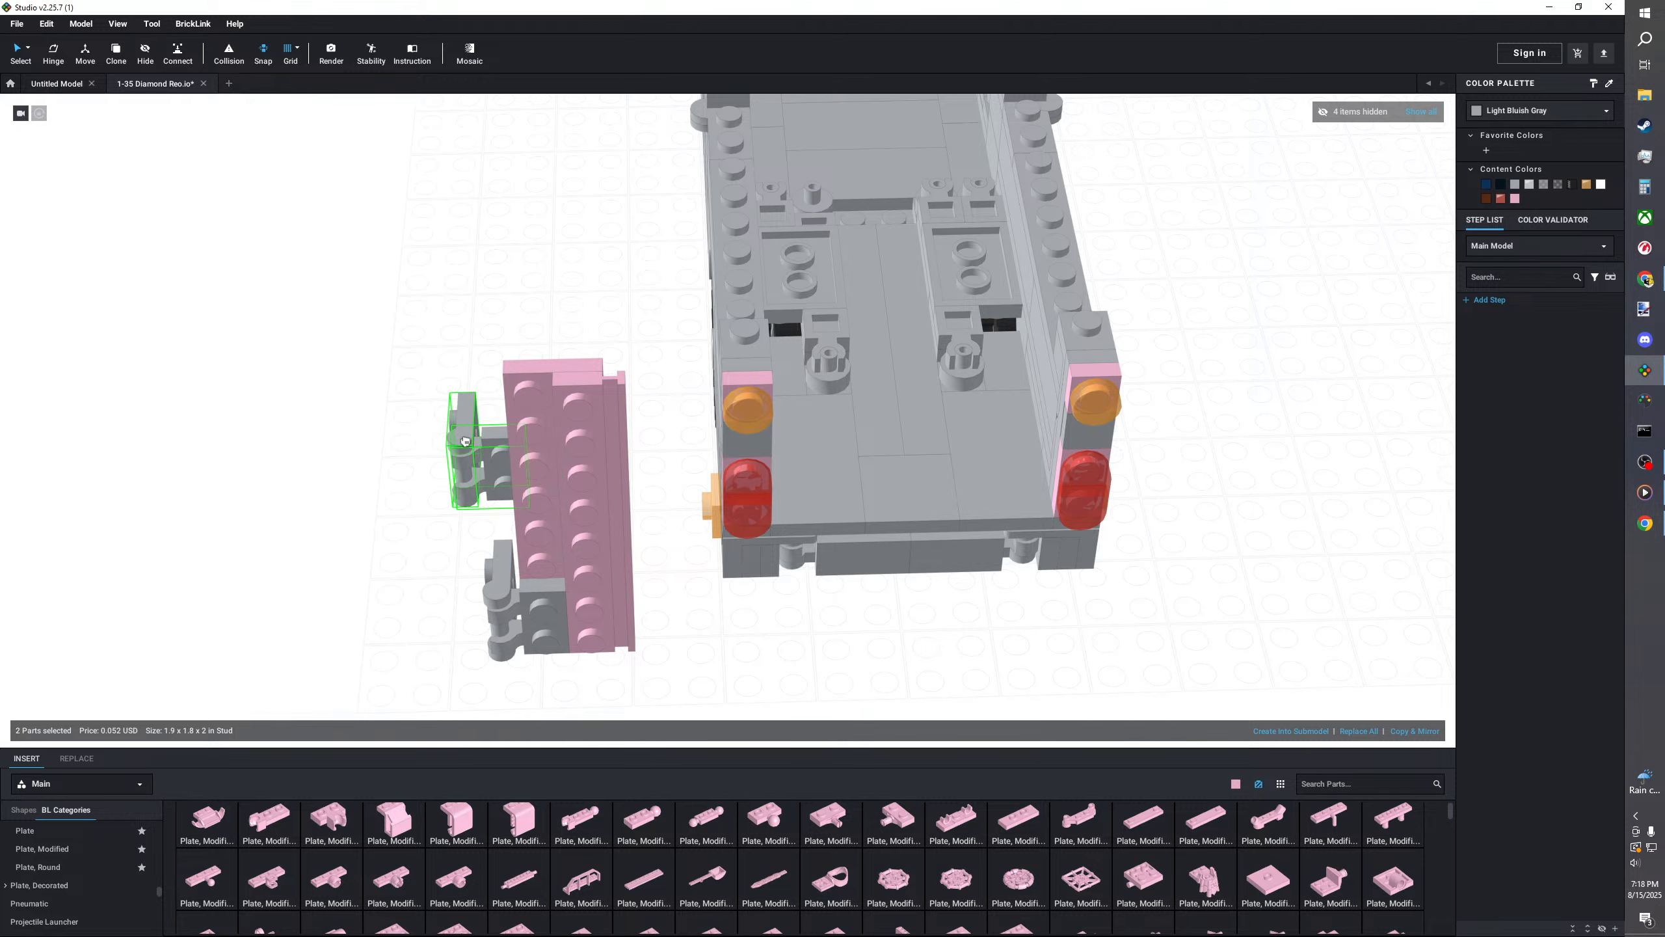
right_click_drag(452, 436, 412, 588)
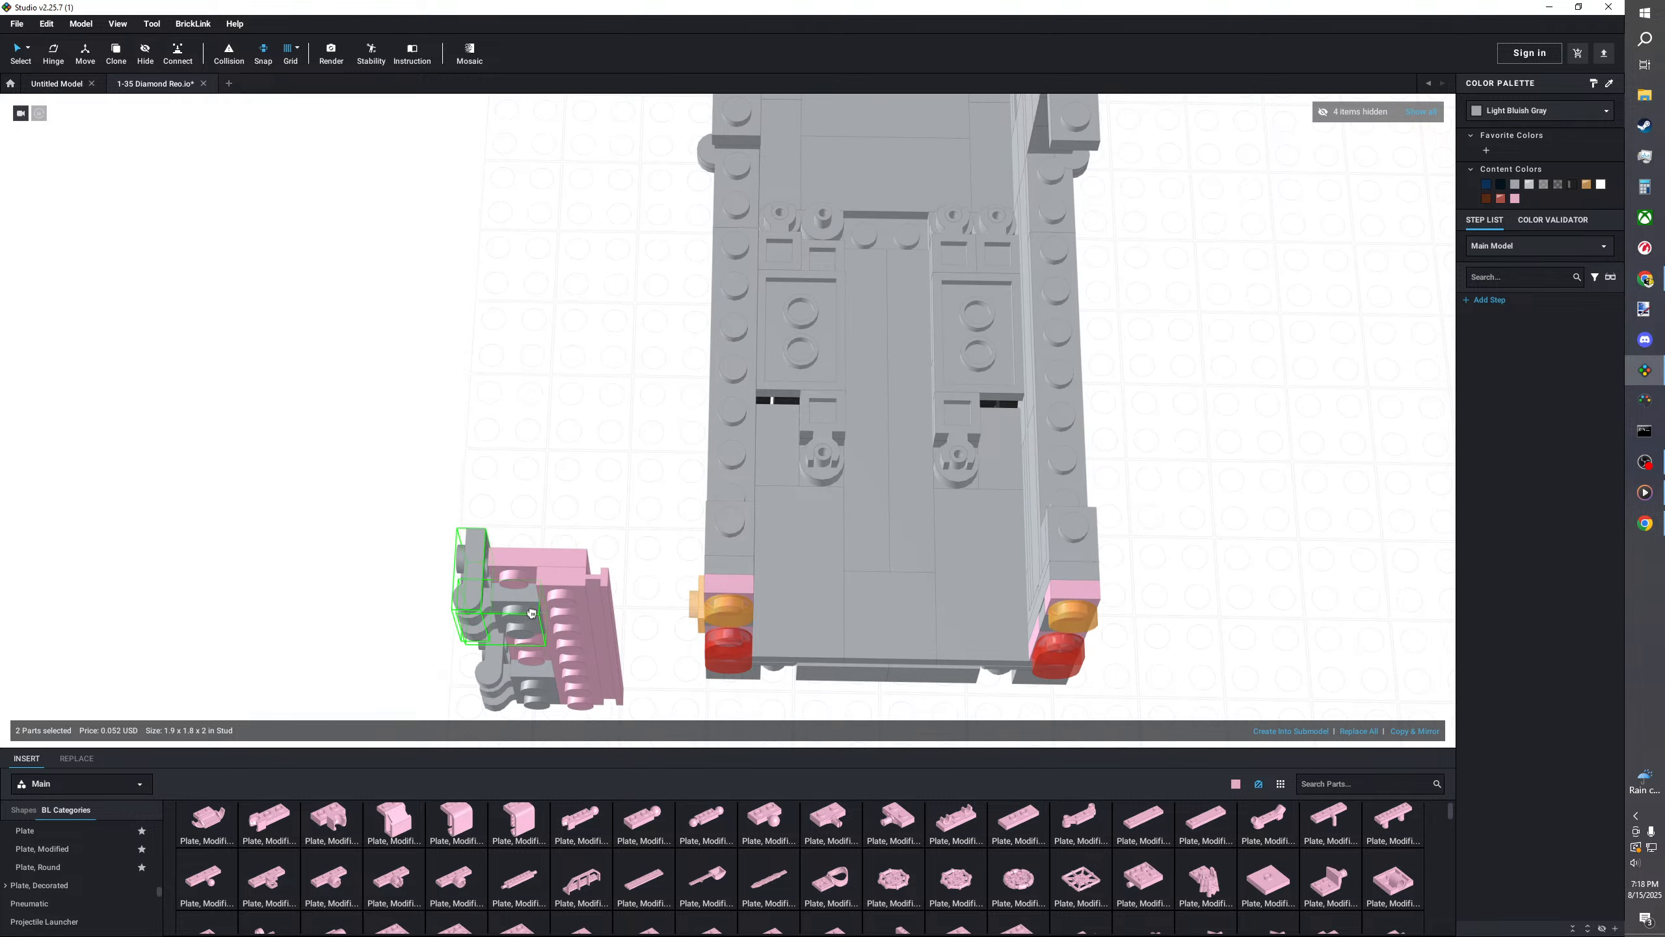
left_click(357, 577)
right_click_drag(359, 543, 354, 584)
- Place a narrow pink tile in the empty space beside the hinged panel
scroll(79, 856, "down", 1)
scroll(79, 856, "down", 3)
scroll(69, 853, "down", 3)
left_click(53, 851)
left_click(457, 850)
left_click(408, 492)
- Fill the gap between the two hinges with a pink Plate 1 x 4 and delete the loose pink tile
scroll(69, 853, "up", 7)
left_click(53, 842)
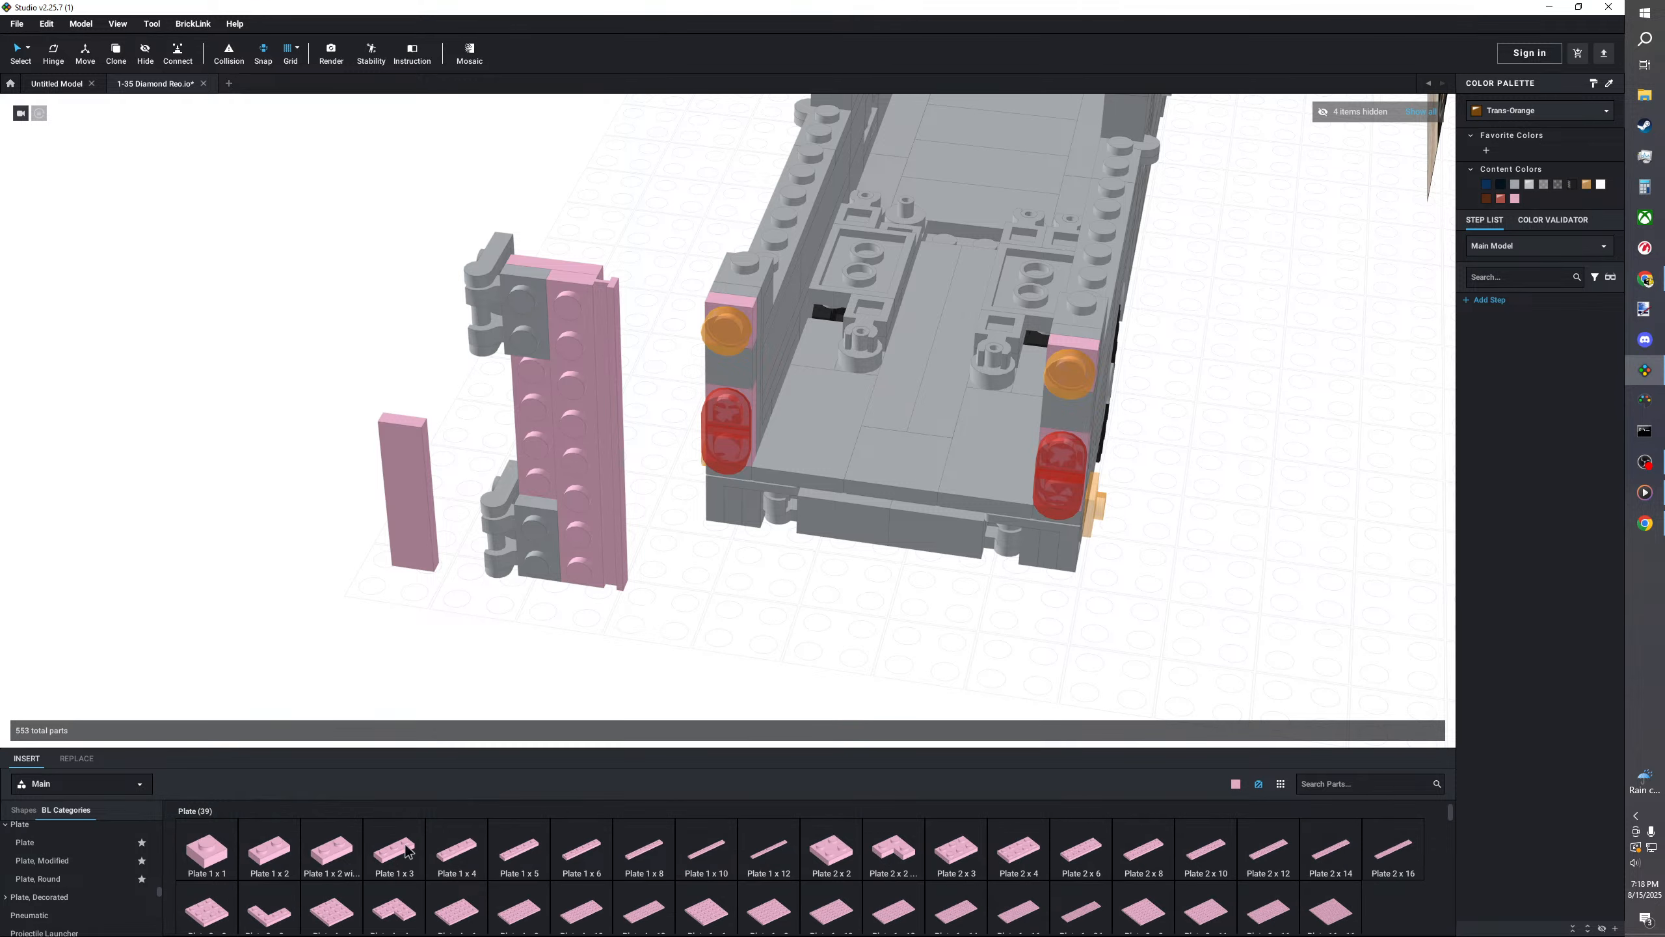
left_click(444, 850)
left_click(524, 431)
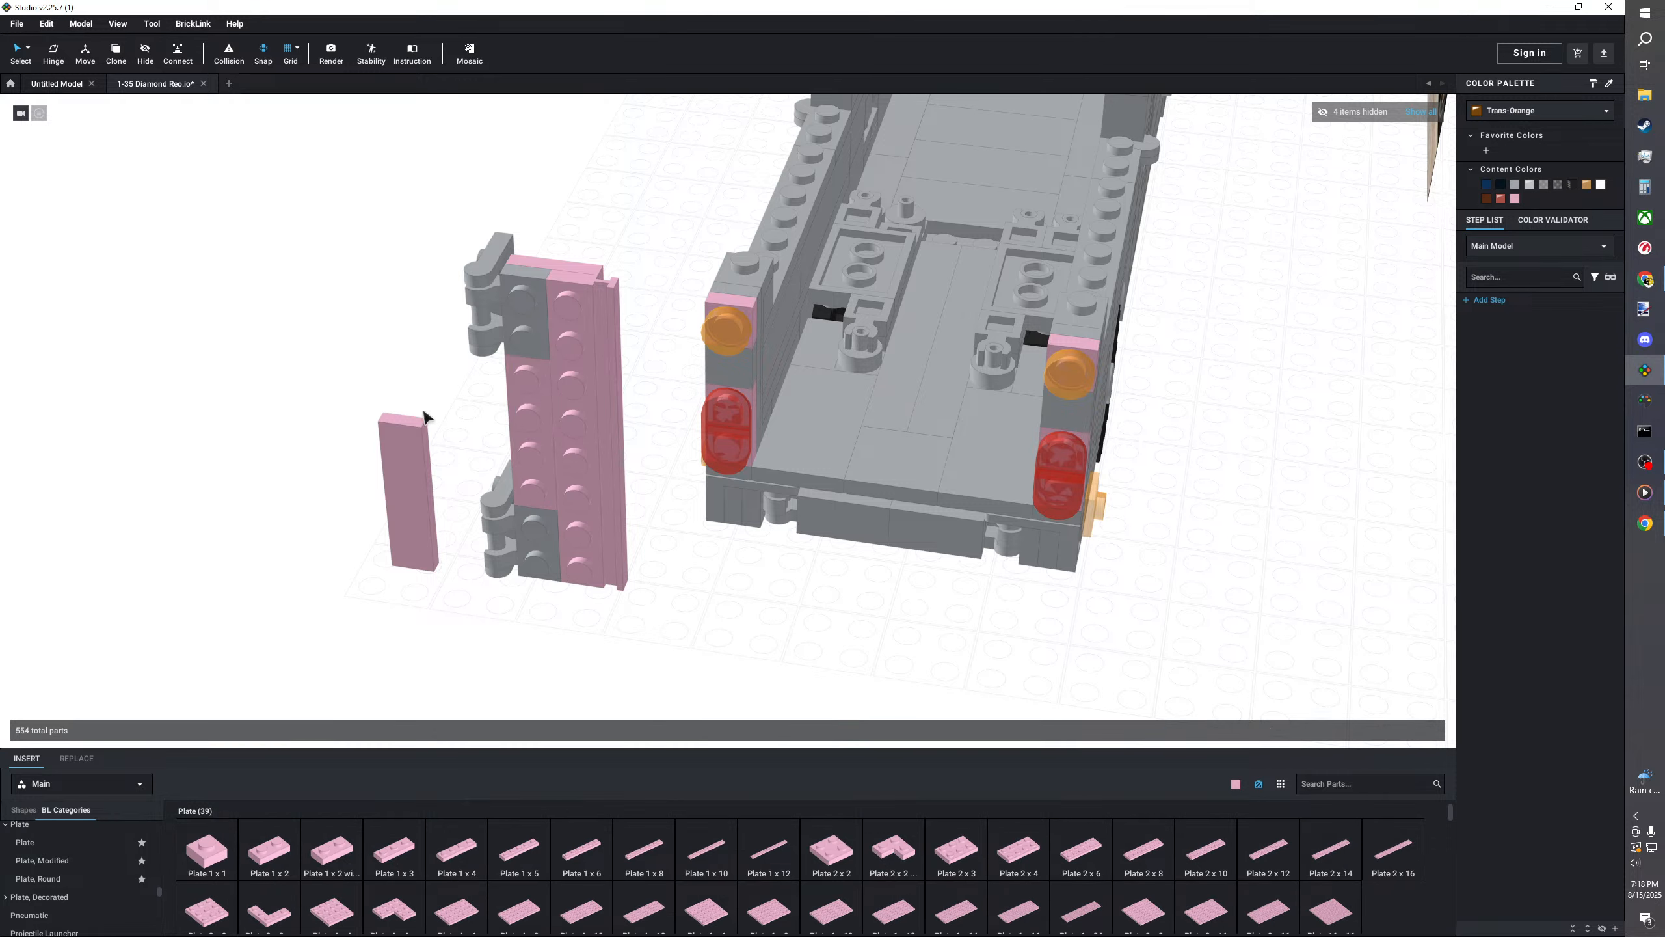
left_click(413, 473)
key("Delete")
- Replace the Plate 1 x 4 between the hinges with two pink modified plates that have studs along one edge
scroll(73, 866, "down", 8)
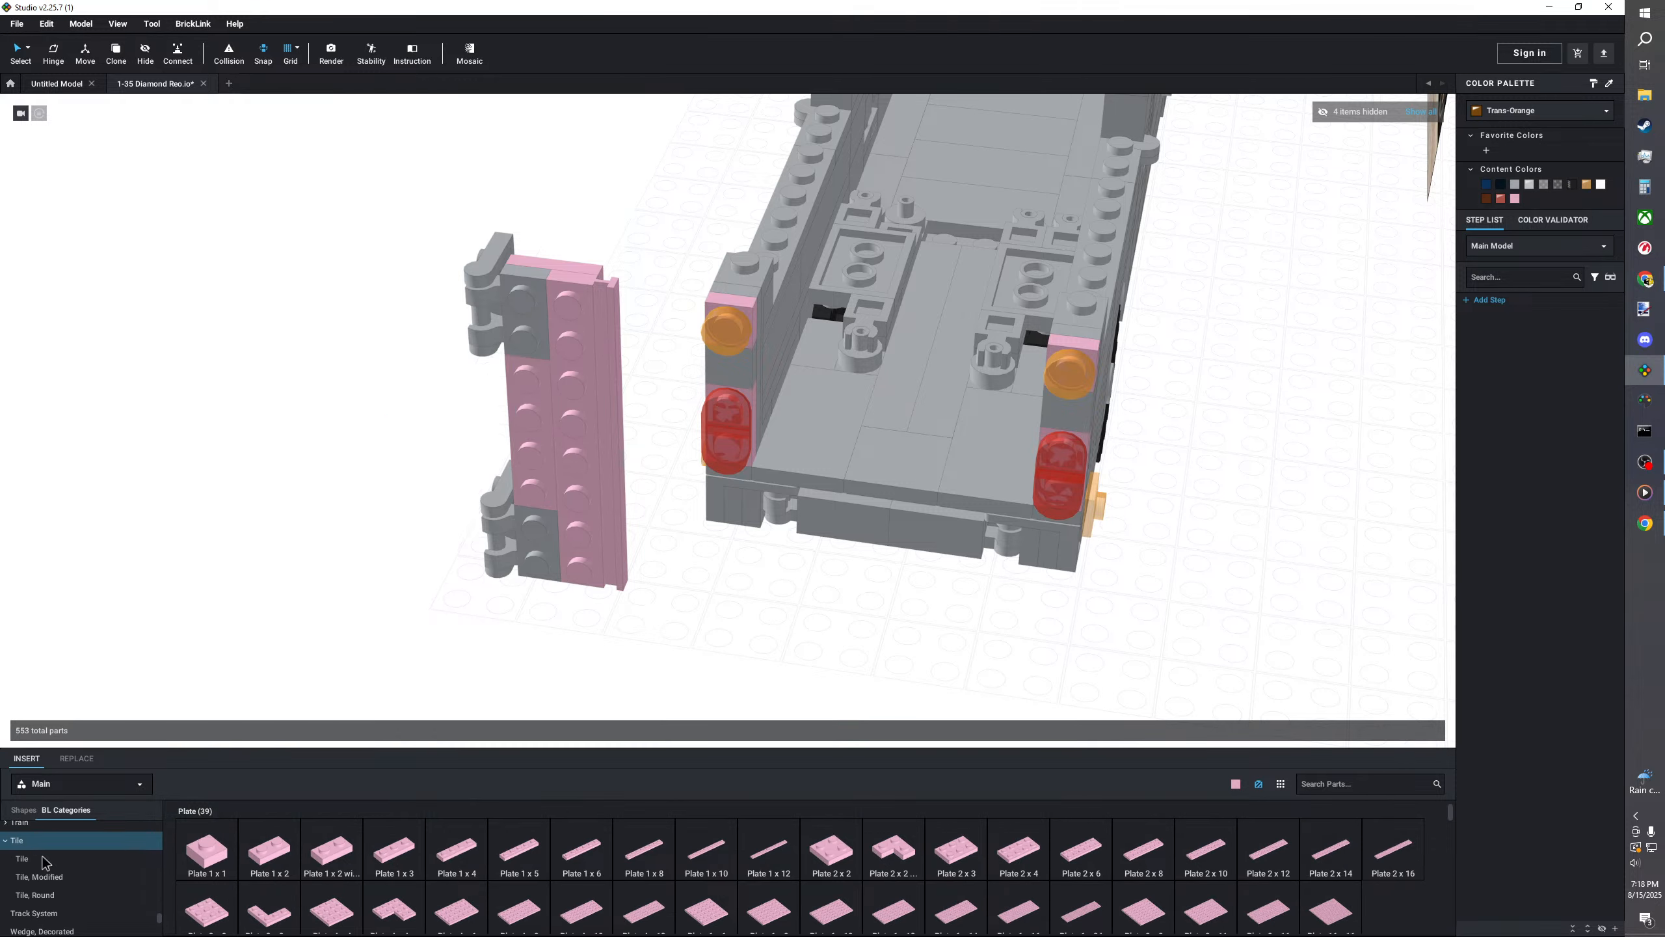
left_click(21, 845)
scroll(73, 866, "up", 8)
left_click(42, 884)
left_click(532, 430)
key("Delete")
left_click(893, 911)
left_click(577, 502)
right_click_drag(517, 636, 459, 636)
left_click(590, 420)
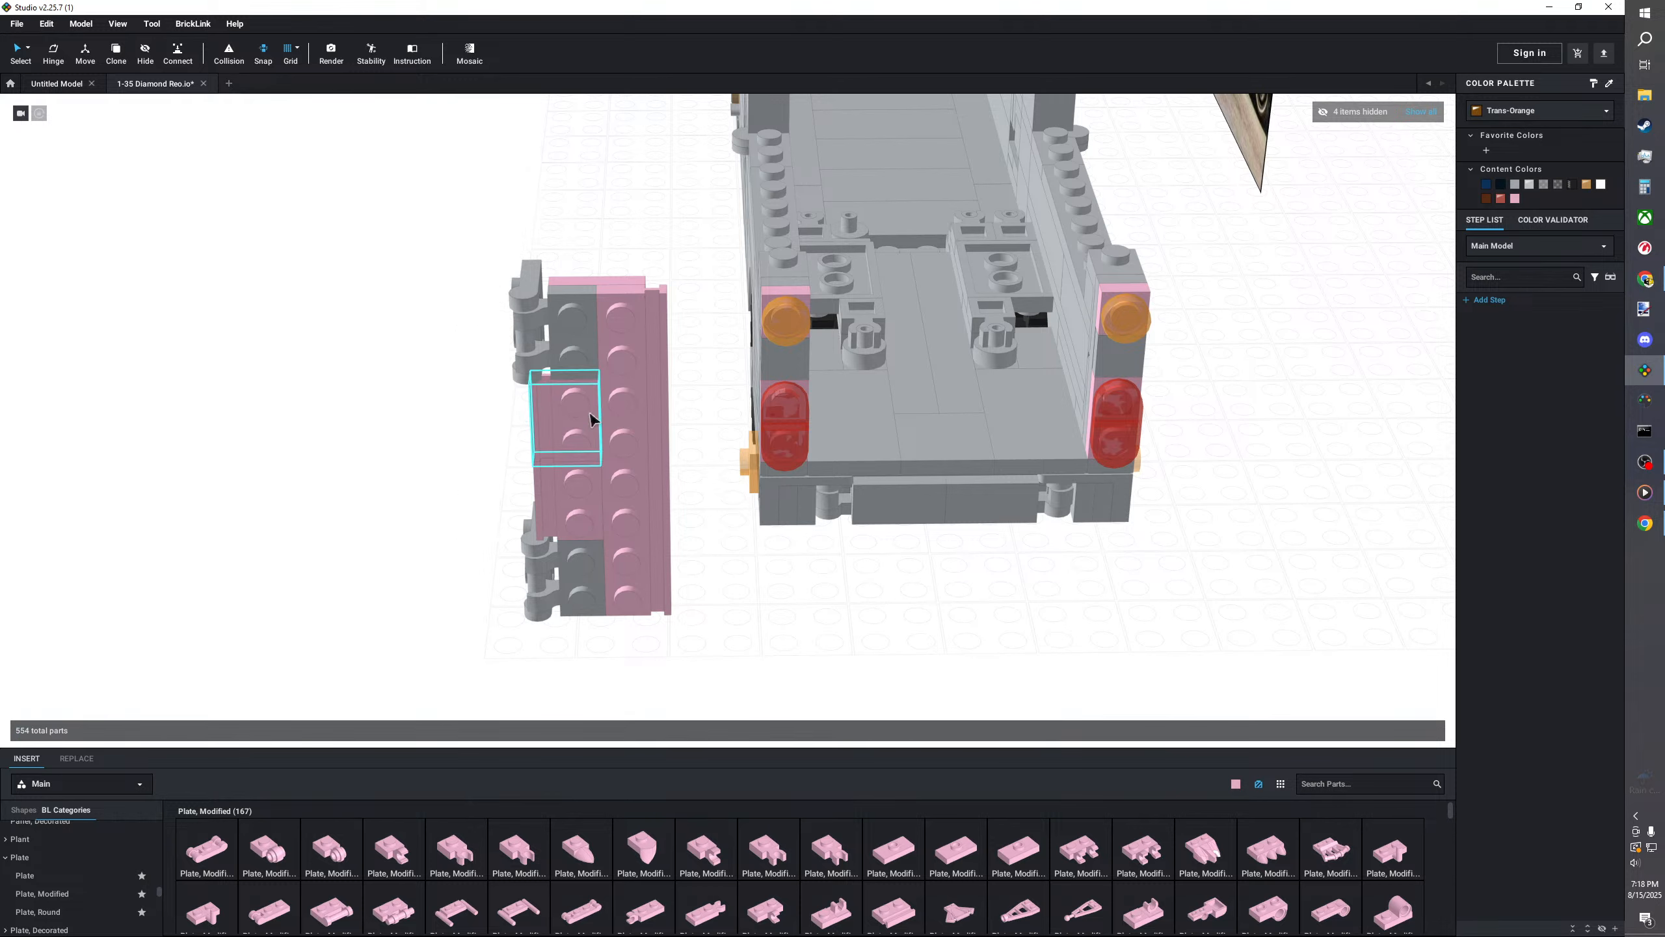
- Add pink Tile 1 x 8 pieces upright to form the hinges' second leaf
scroll(49, 869, "down", 5)
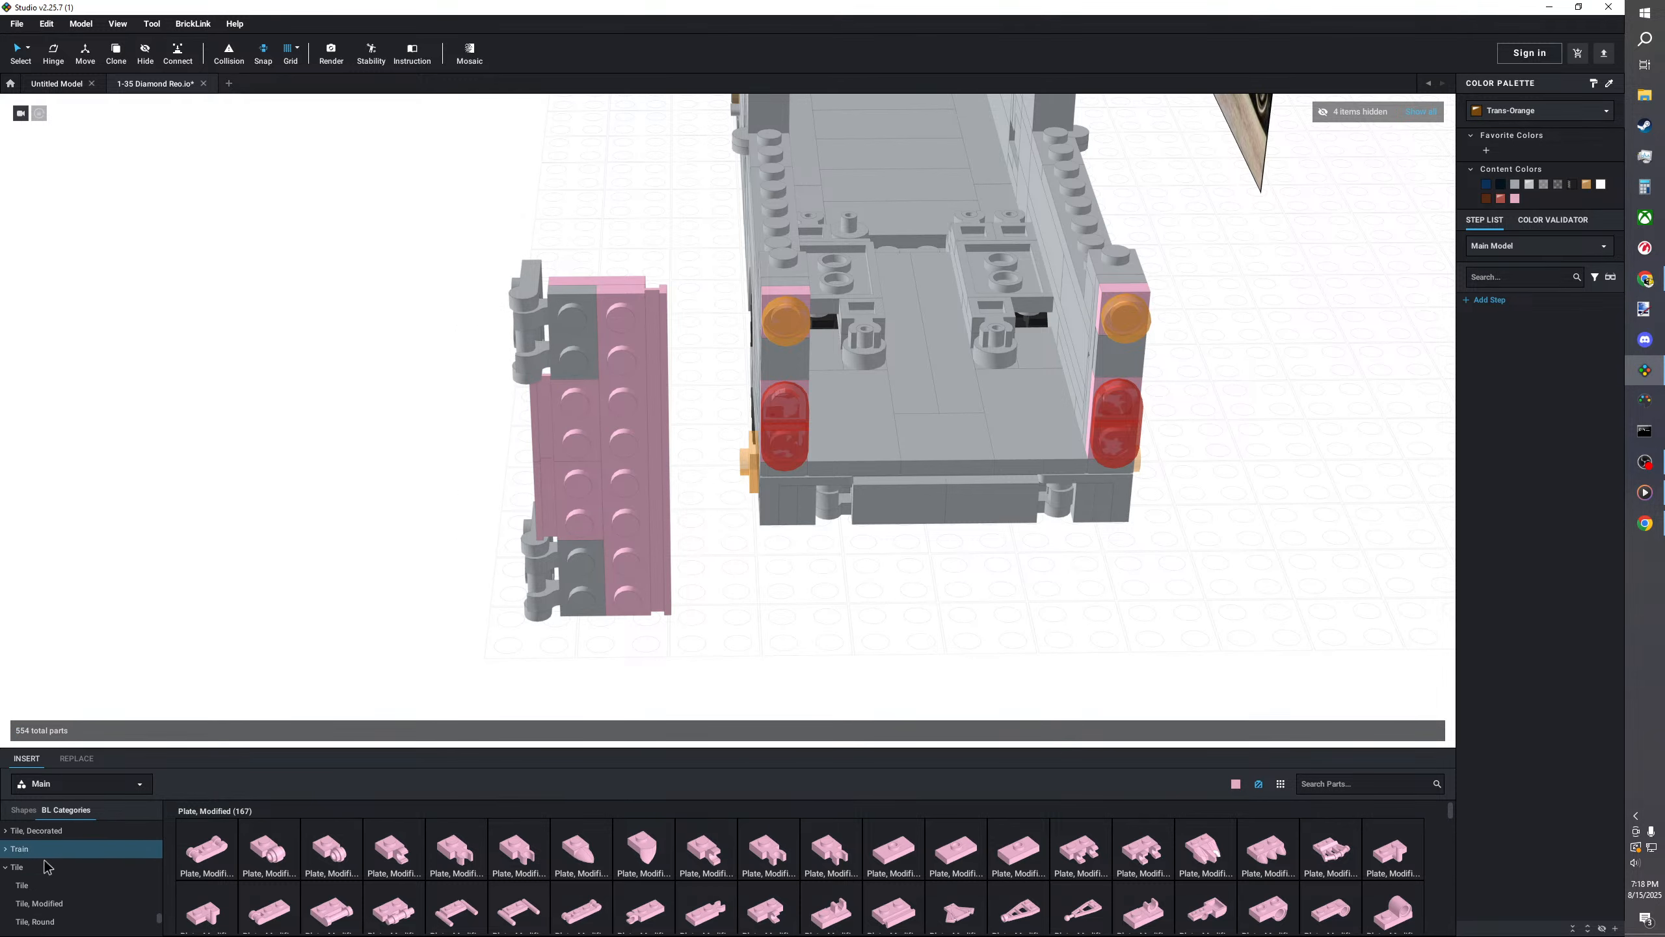
left_click(36, 916)
scroll(39, 912, "down", 1)
left_click(42, 904)
right_click_drag(249, 564, 500, 586)
middle_click_drag(566, 580, 497, 620)
left_click(644, 848)
left_click(777, 525)
left_click(764, 525)
- Add a pink Plate 1 x 4 to the hinges' second leaf
scroll(72, 873, "up", 6)
left_click(25, 859)
left_click(456, 848)
left_click(803, 538)
right_click_drag(682, 498, 450, 498)
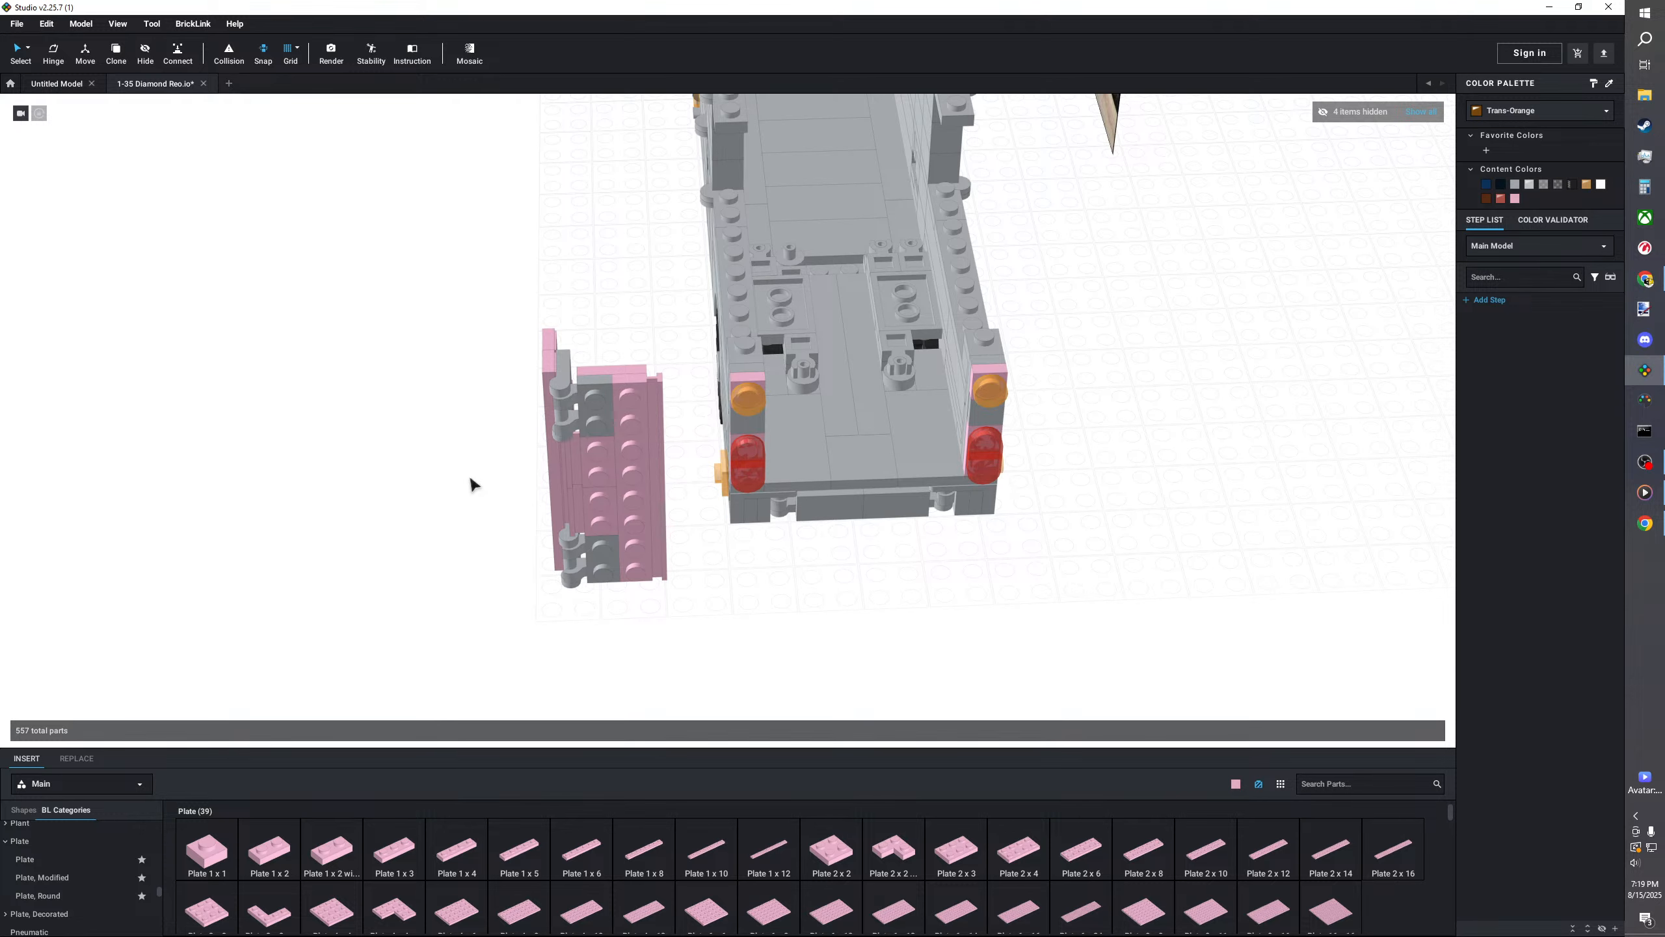
- Delete the extra pink strip from the panel and both modified plates between the hinges
scroll(470, 479, "up", 4)
left_click(568, 548)
scroll(568, 547, "down", 2)
middle_click_drag(568, 547, 469, 575)
key("Delete")
left_click(593, 455)
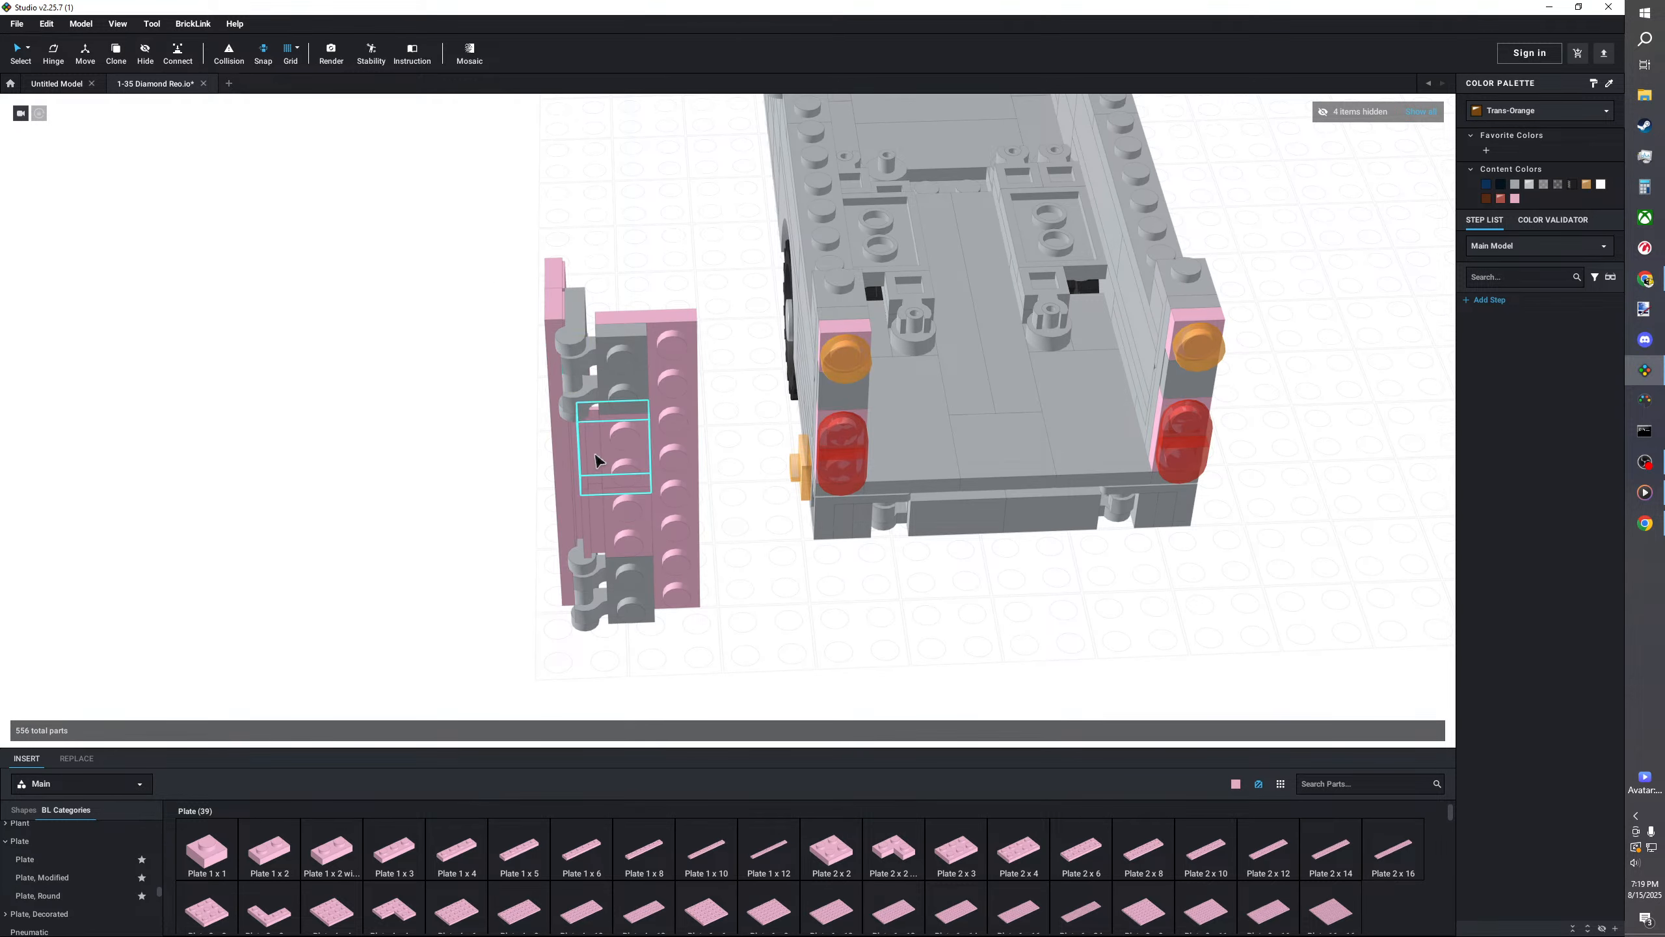
key("Delete")
left_click(600, 499)
key("Delete")
- Place a pink Tile 2 x 4 between the hinges and a Tile 1 x 8 along the panel's exposed outer stud column
scroll(98, 872, "down", 15)
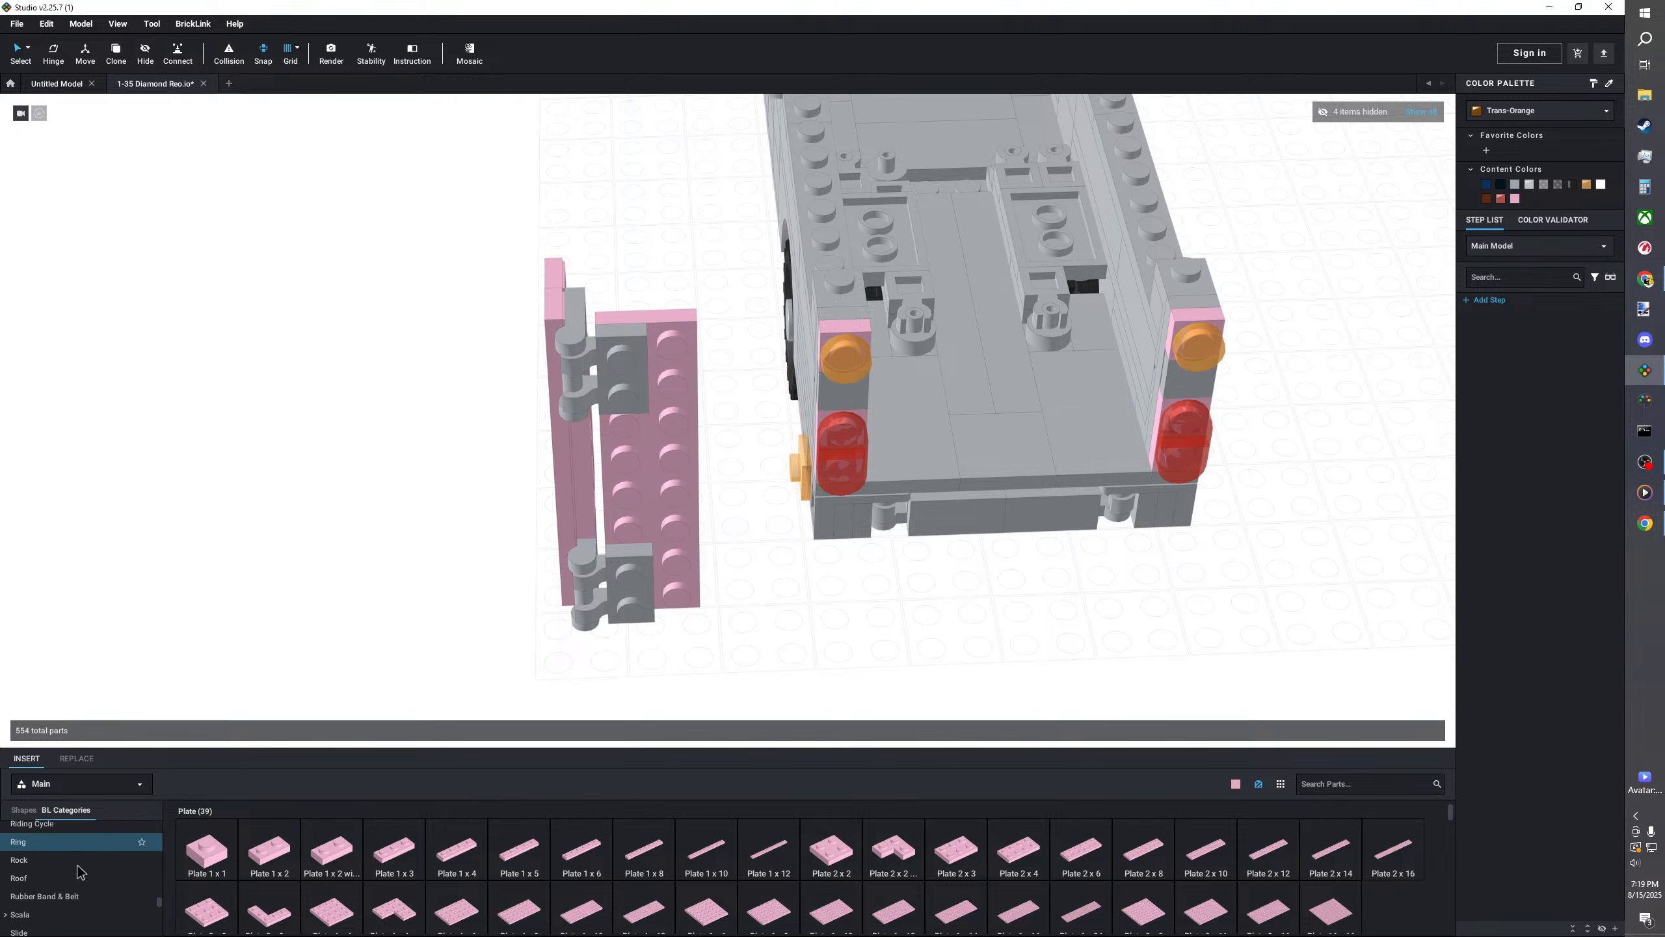
scroll(64, 861, "up", 2)
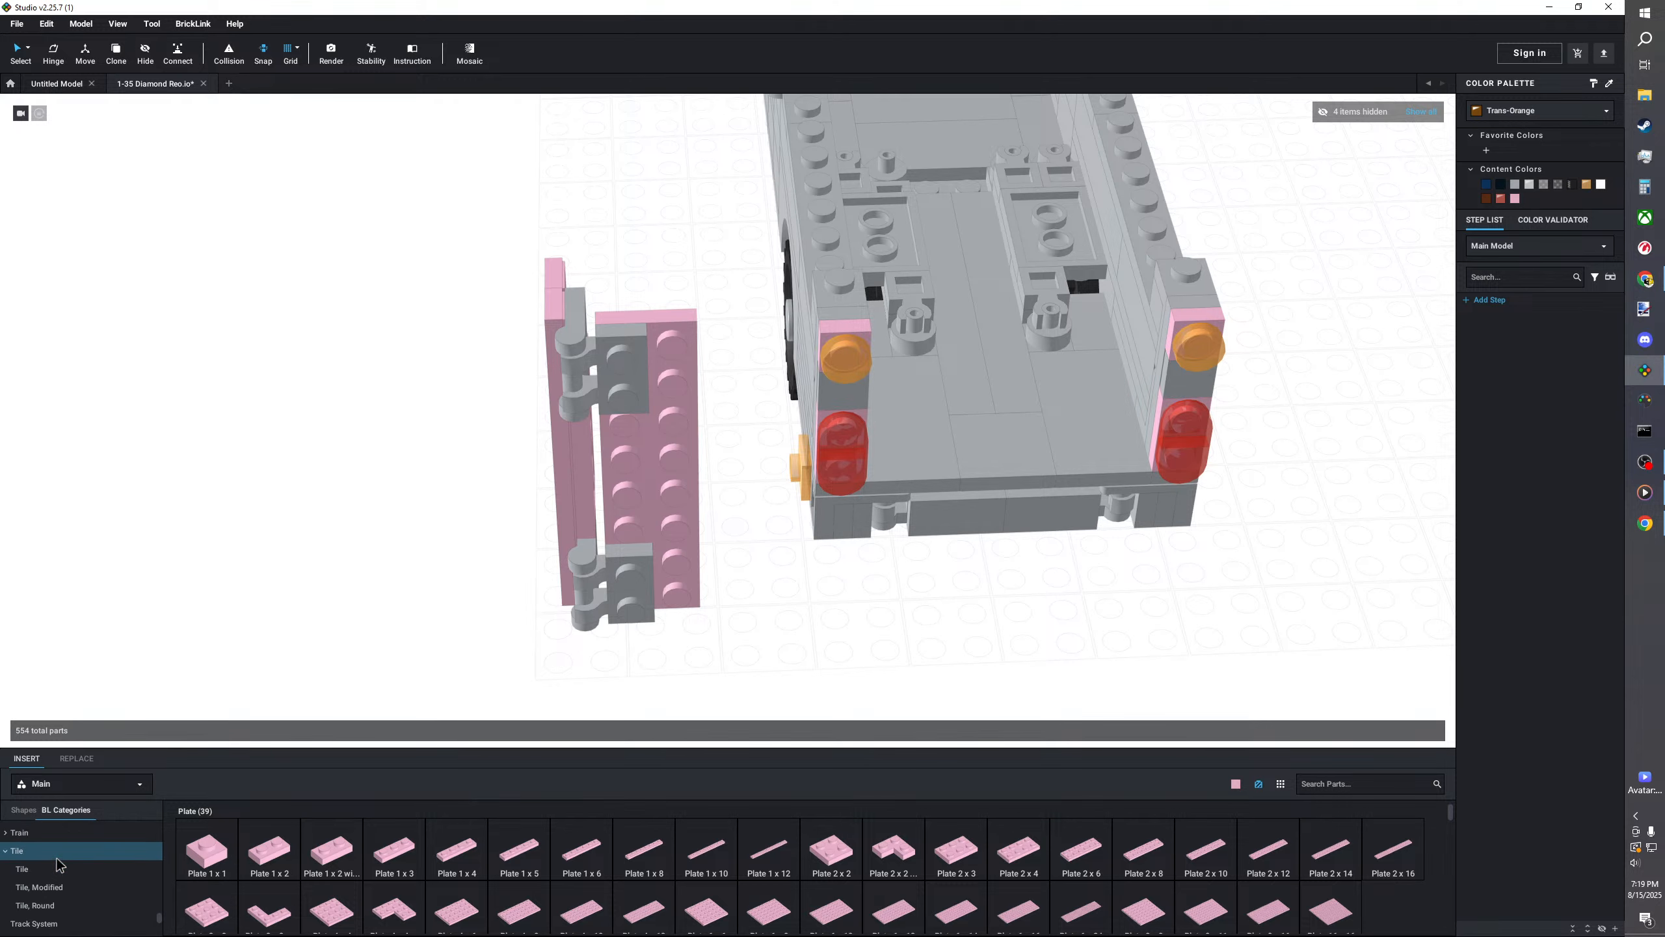
left_click(62, 871)
left_click_drag(973, 851, 594, 595)
right_click_drag(594, 595, 482, 512)
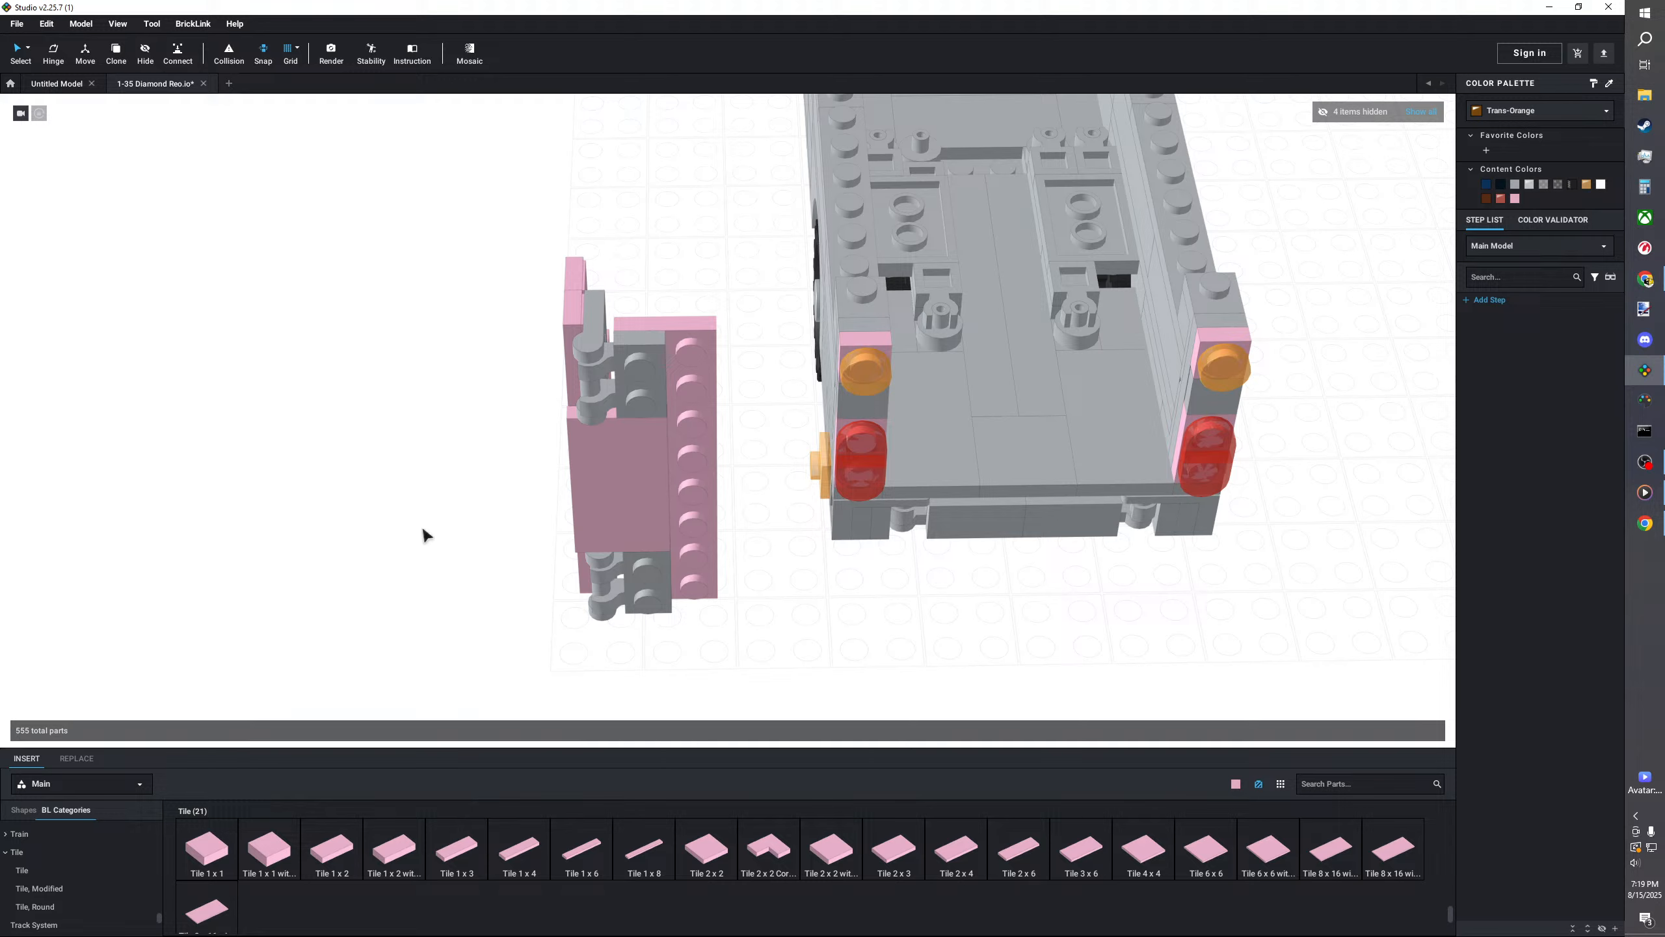
right_click_drag(420, 534, 670, 633)
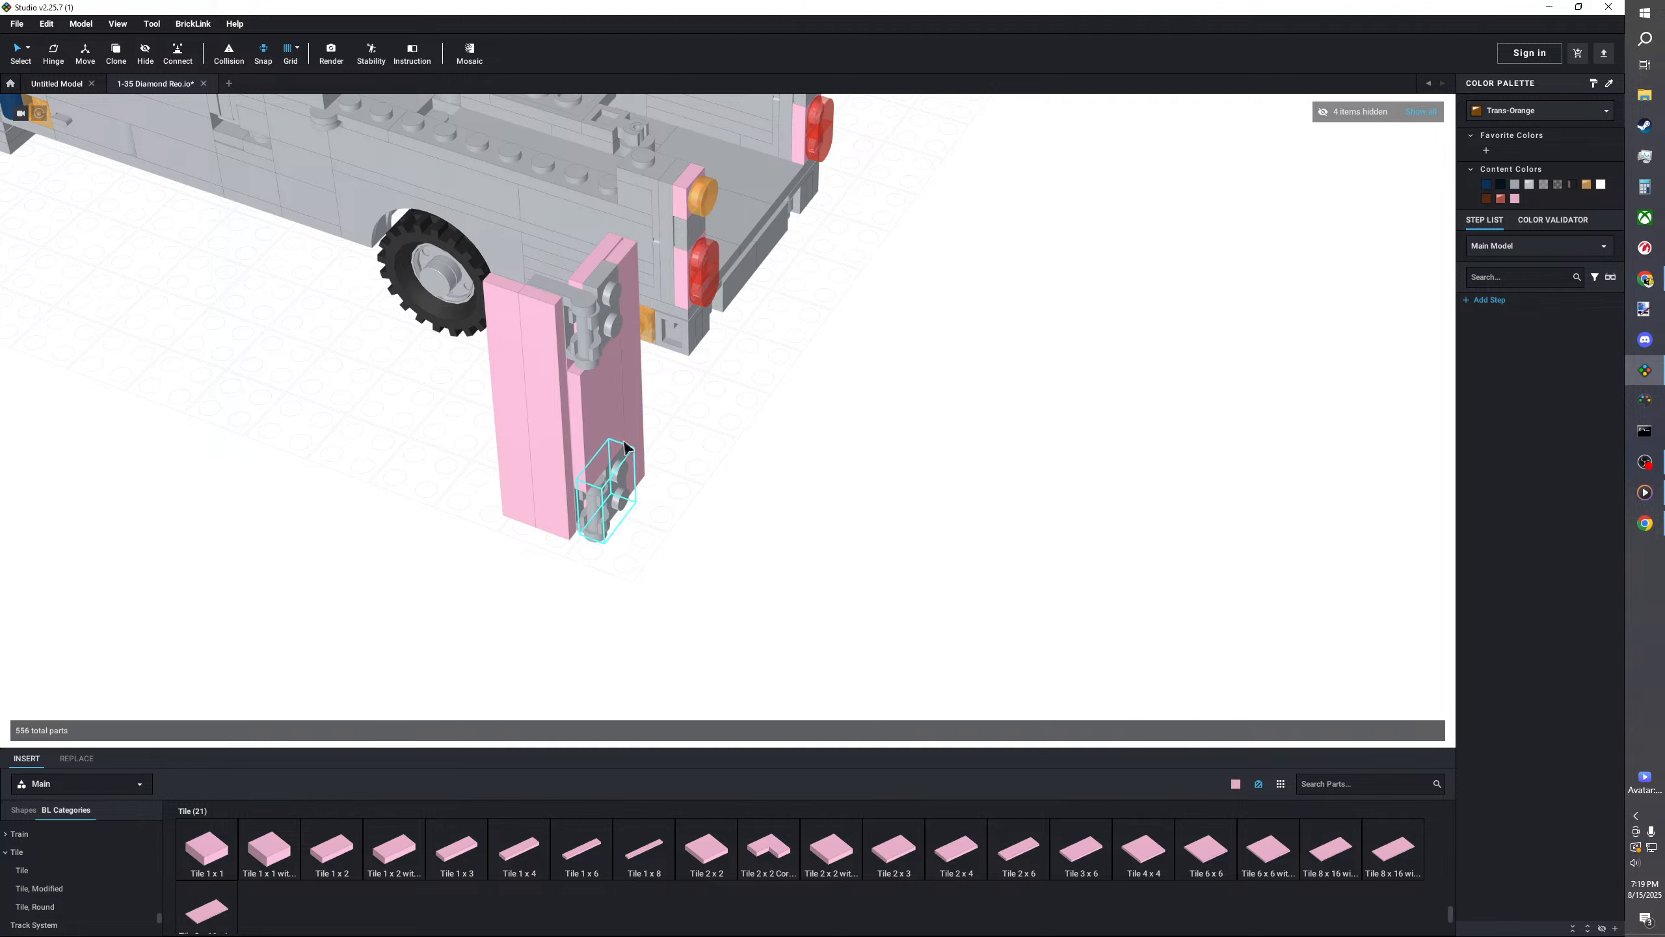
- Try to rotate the upper clip plate about its hinge bar with the Hinge tool
left_click(602, 289)
left_click(54, 52)
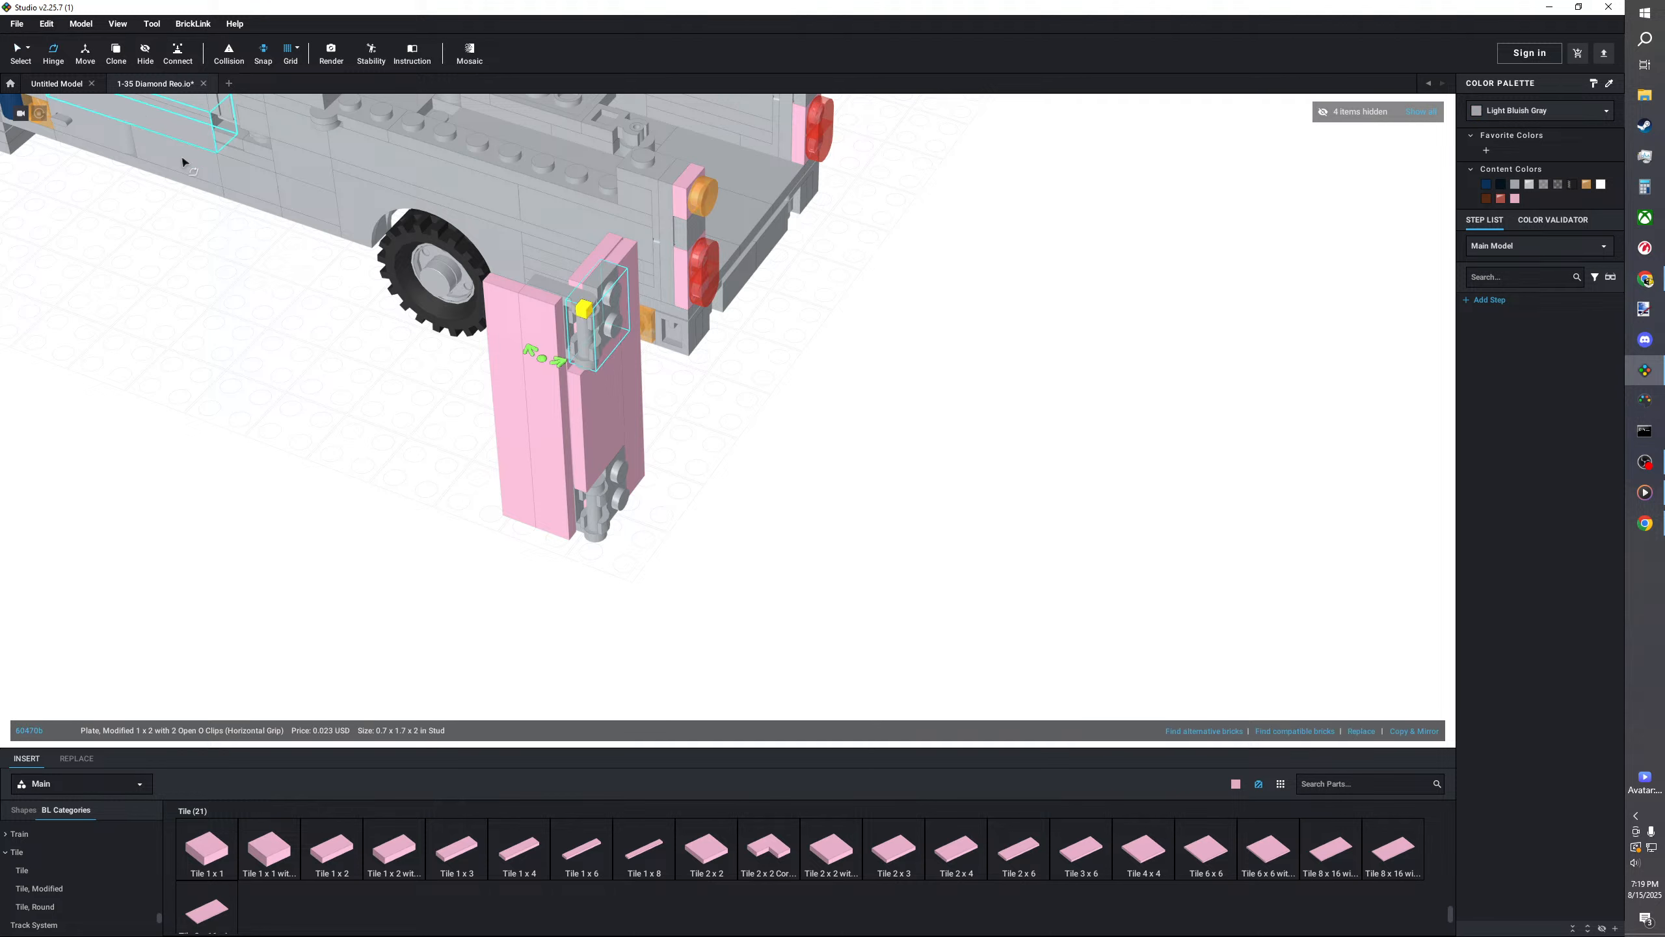
mouse_move(543, 360)
left_mouse_down()
mouse_move(551, 300)
mouse_move(562, 338)
left_mouse_up()
left_click(360, 424)
left_click(16, 51)
right_click_drag(232, 529, 257, 554)
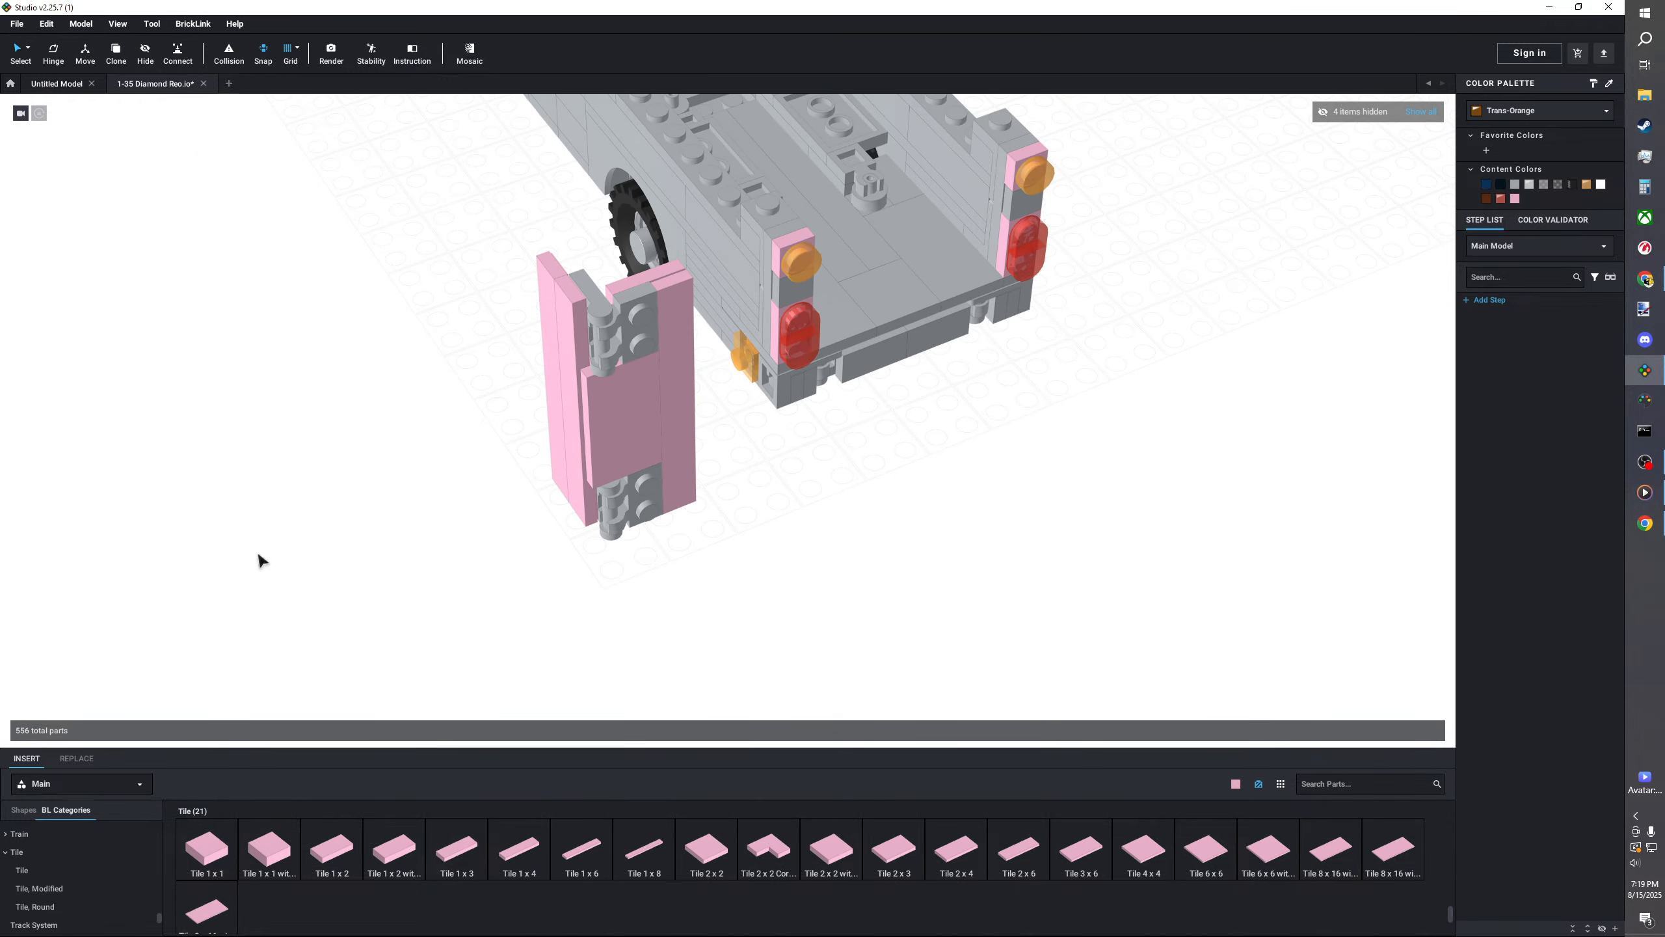
scroll(665, 404, "up", 3)
left_click(665, 401)
scroll(123, 847, "up", 10)
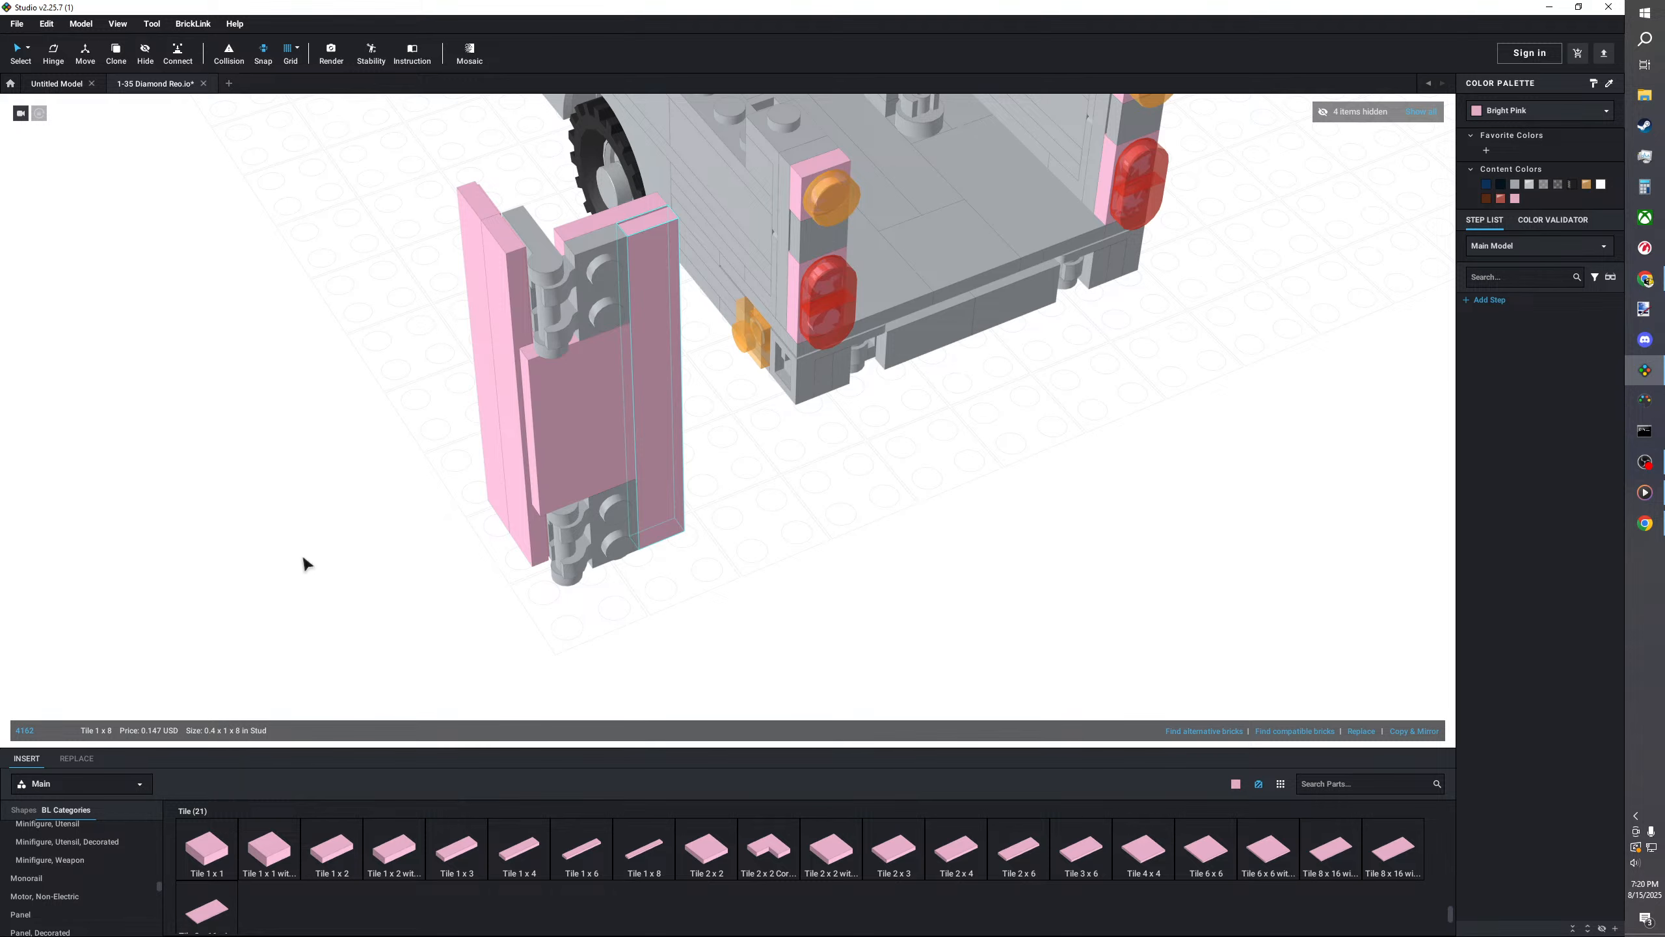
scroll(303, 563, "up", 3)
middle_click_drag(322, 486, 334, 558)
scroll(338, 528, "down", 3)
left_click(353, 517)
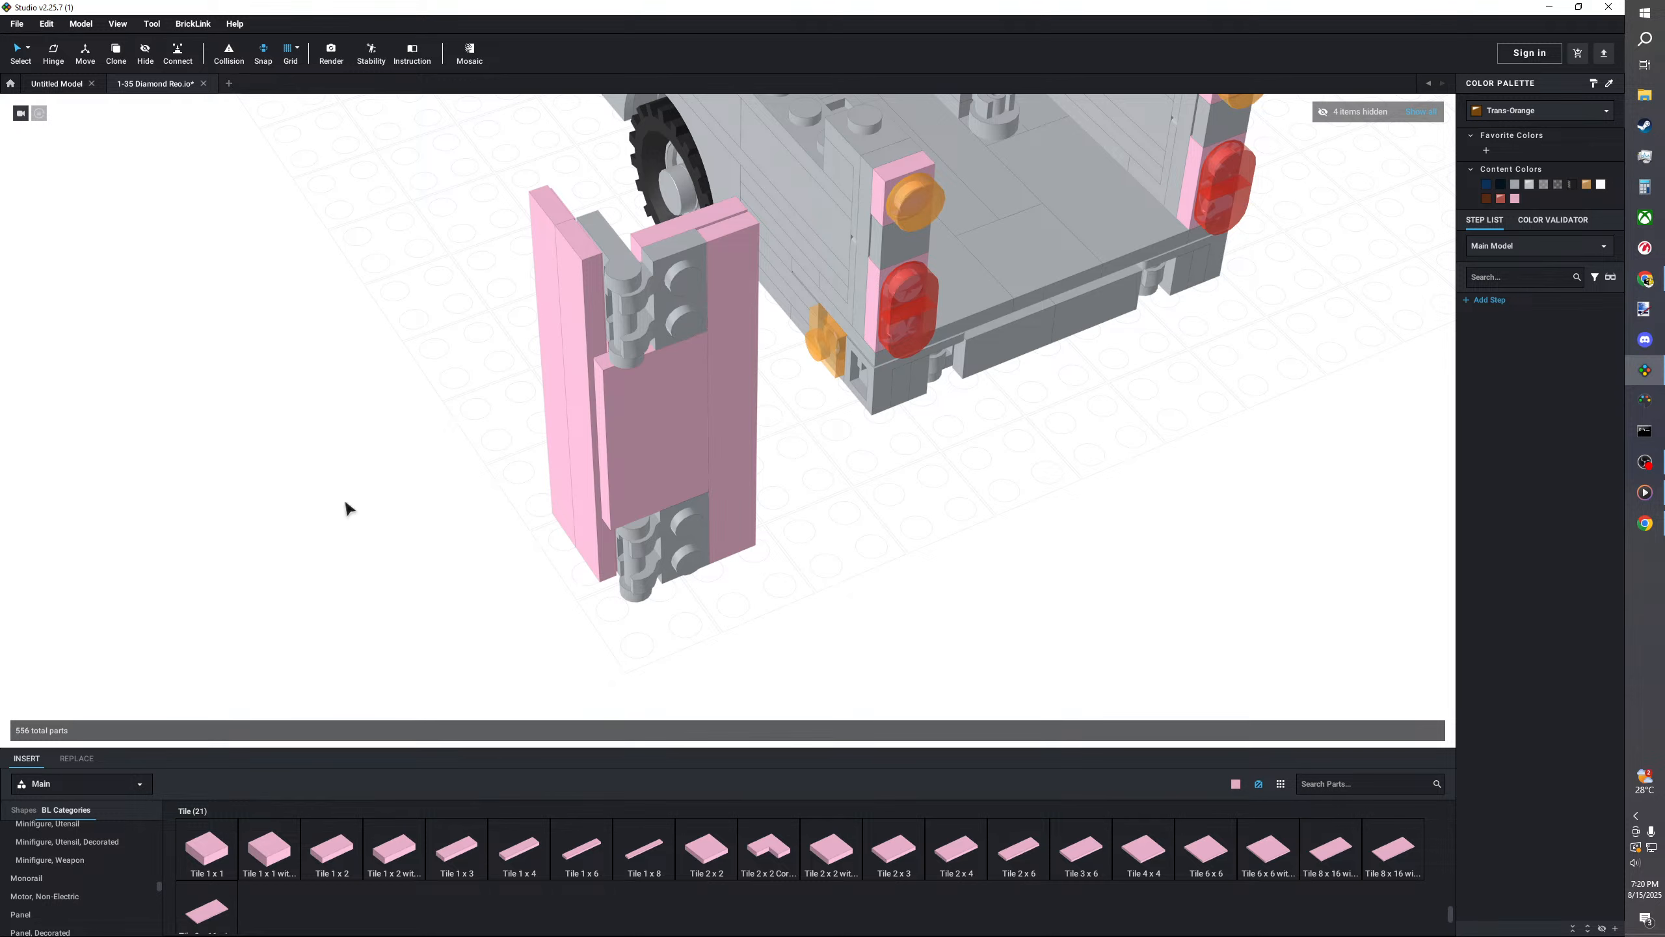
mouse_move(395, 503)
right_mouse_down()
mouse_move(405, 517)
mouse_move(419, 502)
mouse_move(405, 498)
right_mouse_up()
- Move the Tile 2 x 4 and Tile 1 x 8 off the hinged panel into the empty space beside it
left_click(664, 445)
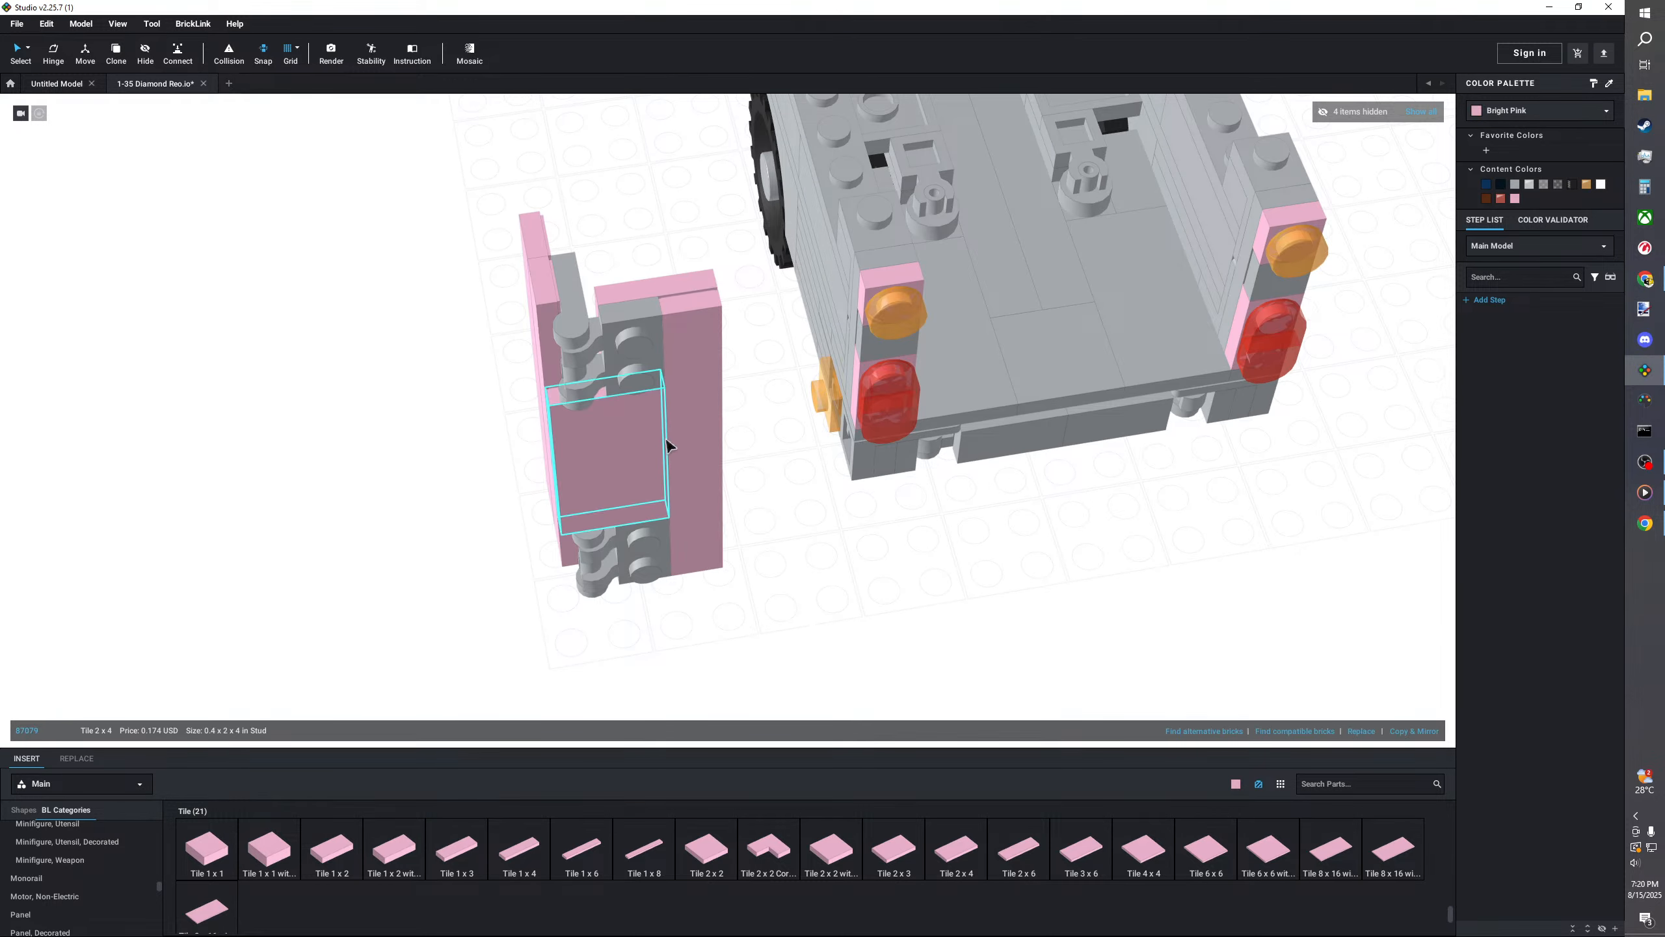
left_click(708, 429, "ctrl")
left_click_drag(710, 428, 251, 504)
- Add a pink Plate 2 x 4 and two Plate 1 x 2 to the hinged panel and remove the loose Tile 1 x 8
scroll(79, 872, "down", 3)
left_click(25, 872)
left_click_drag(1017, 849, 668, 446)
left_click_drag(269, 850, 699, 347)
left_click_drag(267, 851, 695, 544)
left_click(534, 640)
left_click_drag(275, 536, 399, 636)
left_click(370, 532)
left_click(398, 636)
- Cover the panel's upper and lower ends with a pink Tile 2 x 2 each and the middle with two Tile 2 x 3
scroll(90, 879, "down", 5)
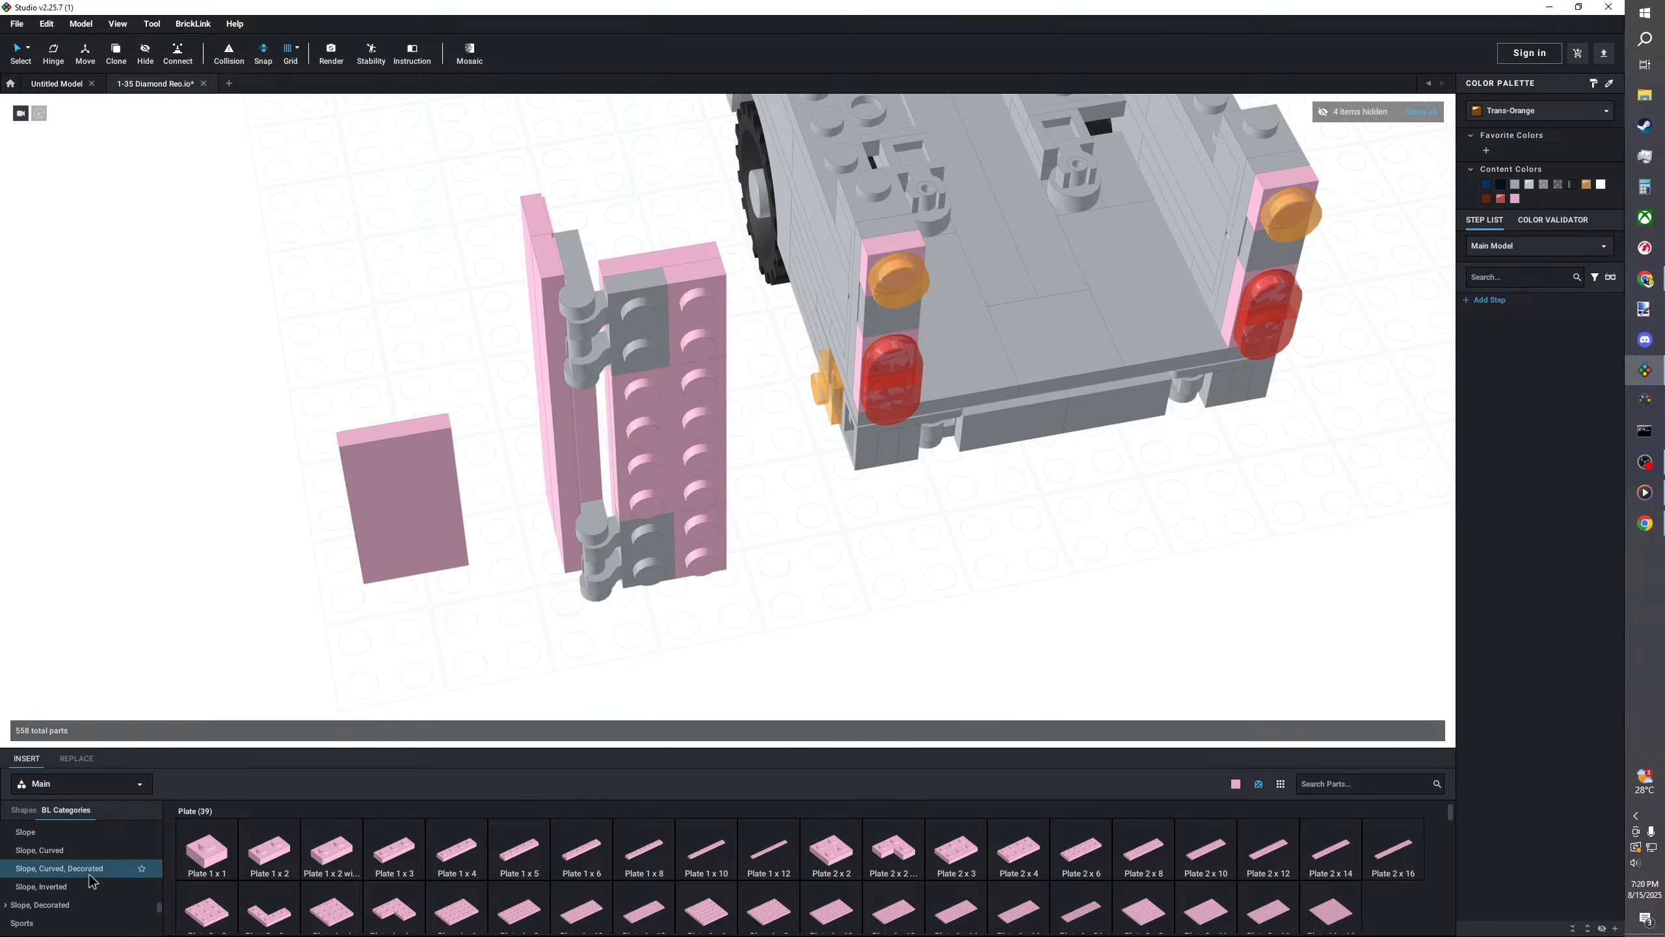
scroll(72, 885, "down", 5)
left_click(26, 876)
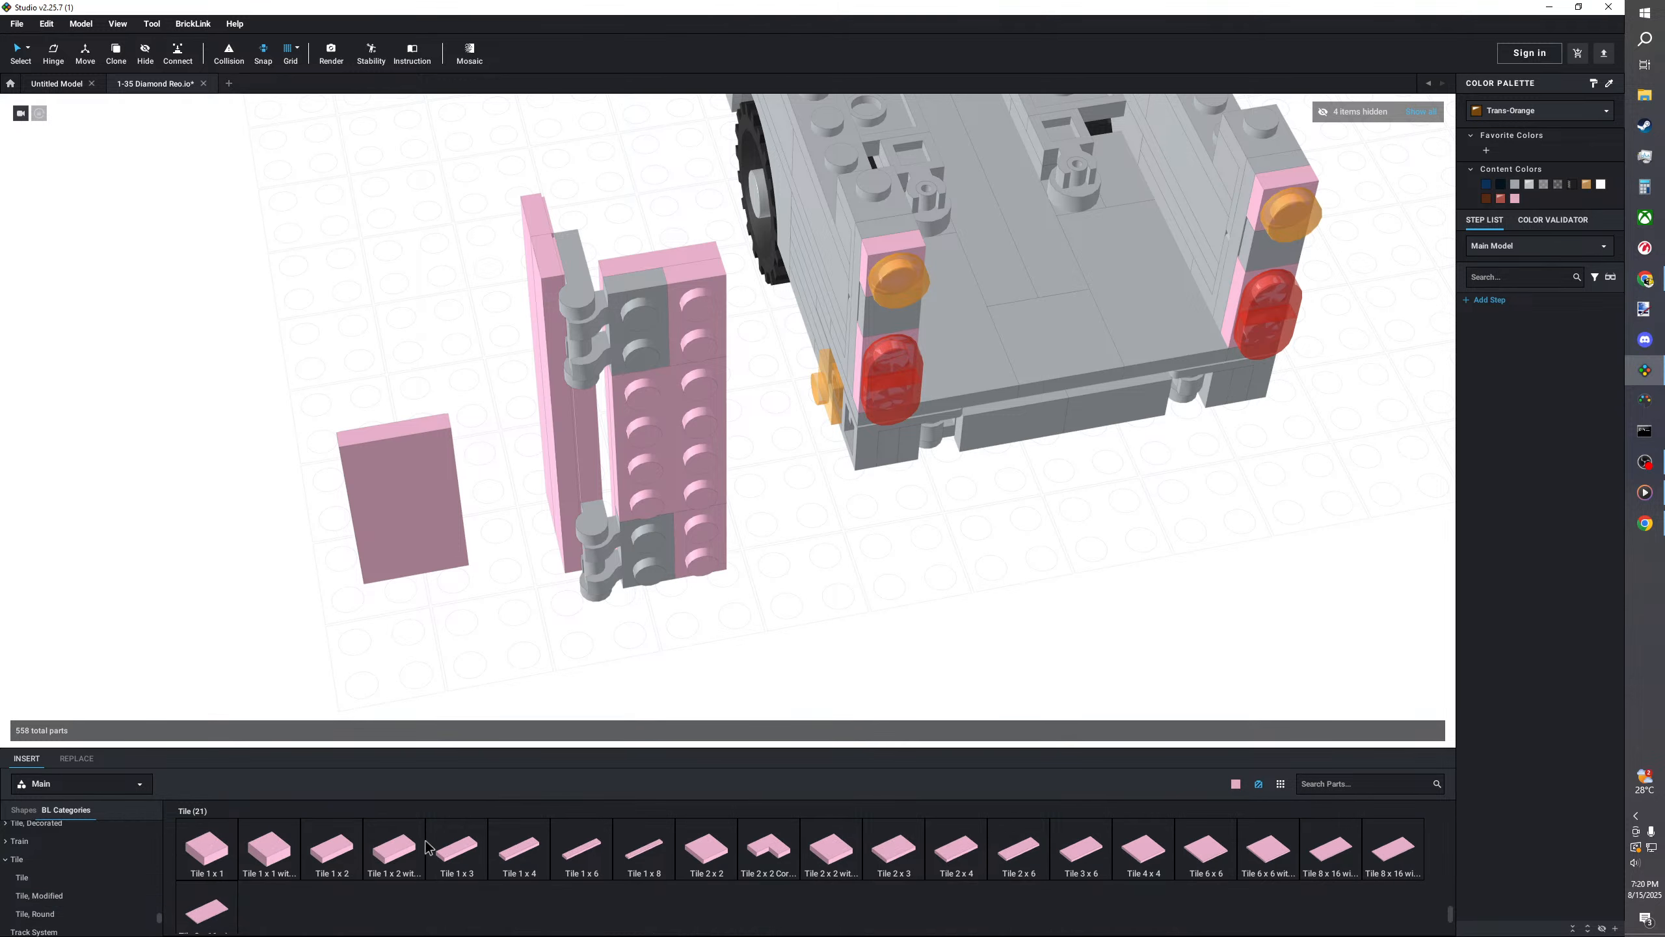
left_click_drag(701, 856, 687, 334)
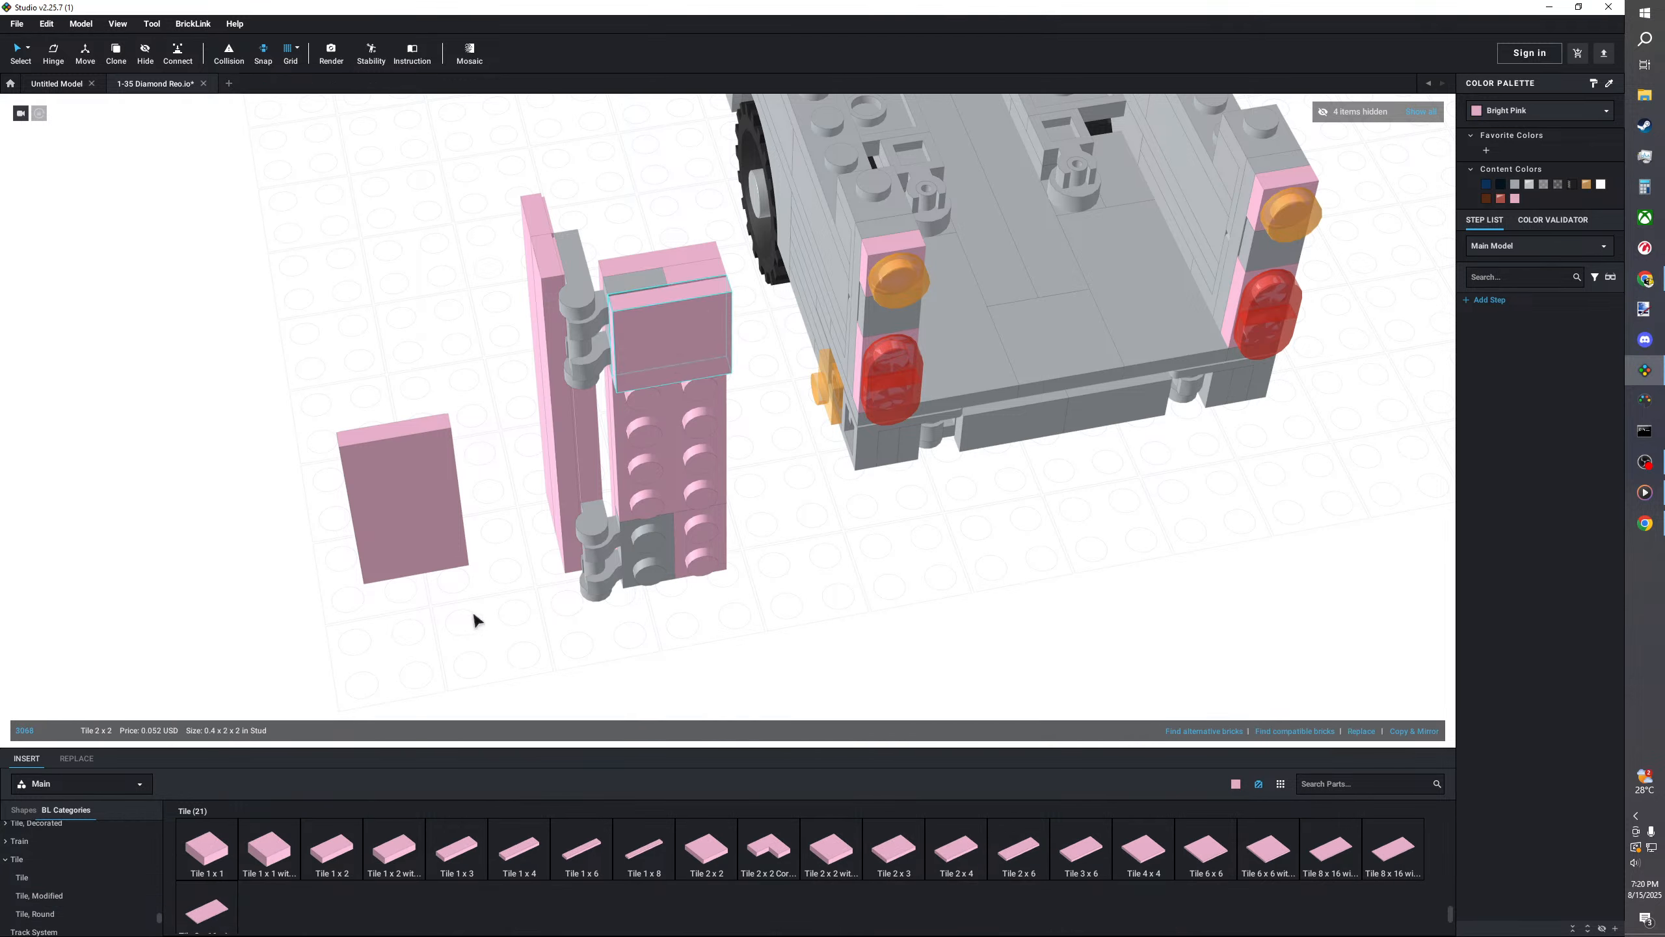
left_click_drag(728, 843, 684, 568)
left_click_drag(916, 865, 646, 420)
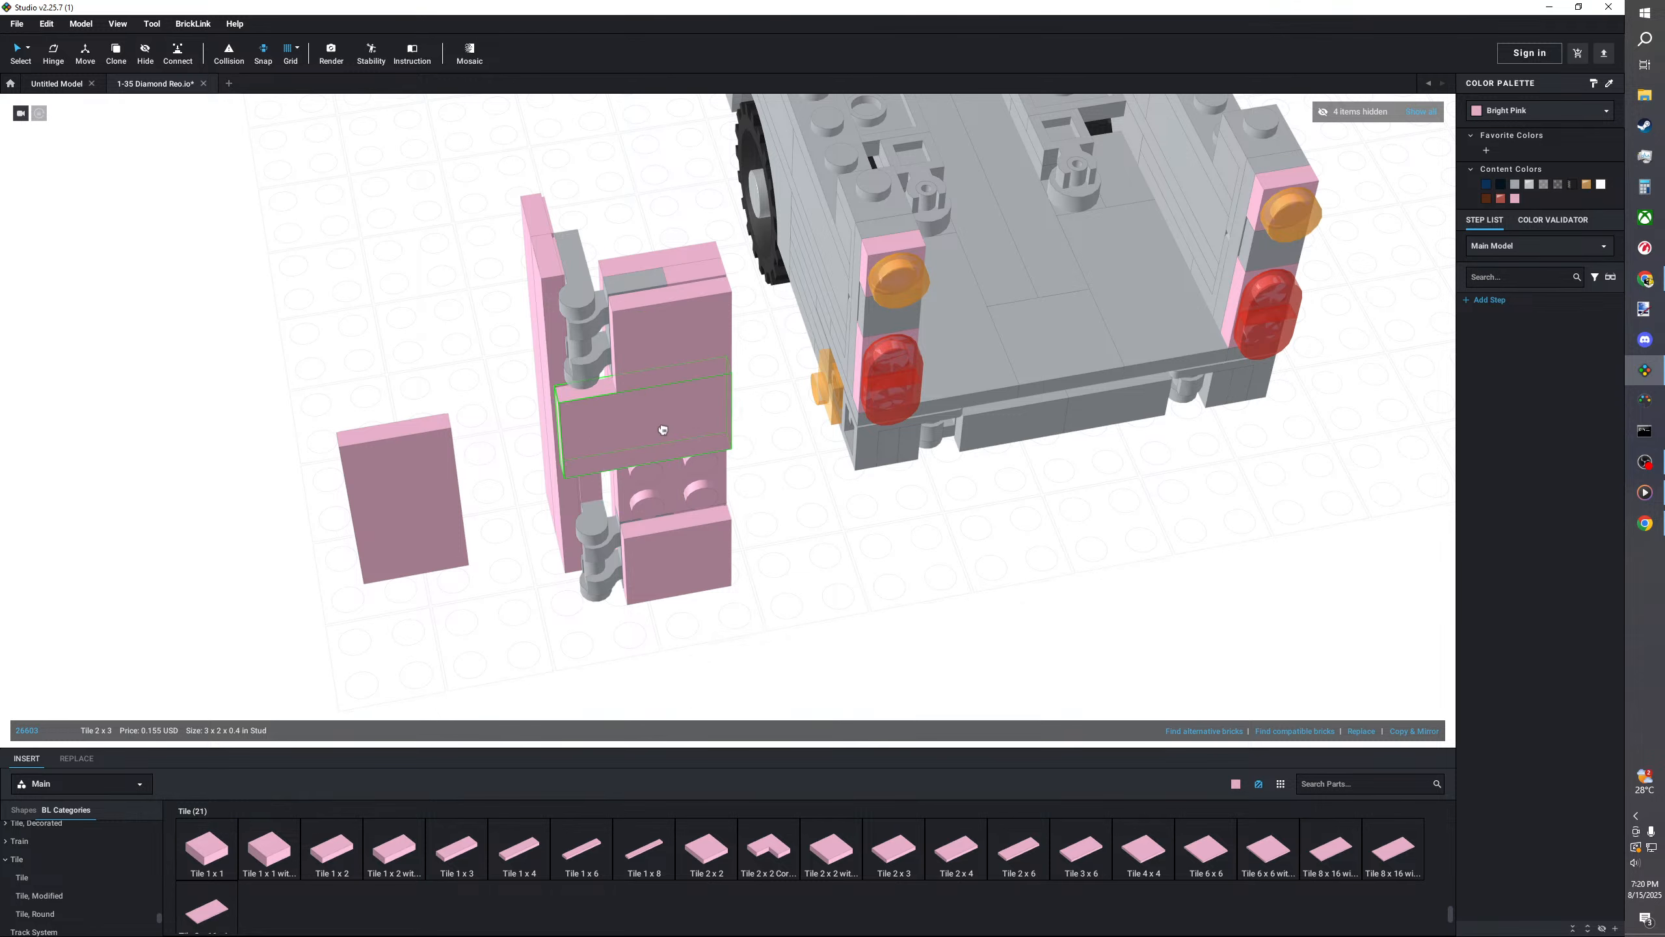
left_click_drag(823, 839, 672, 525)
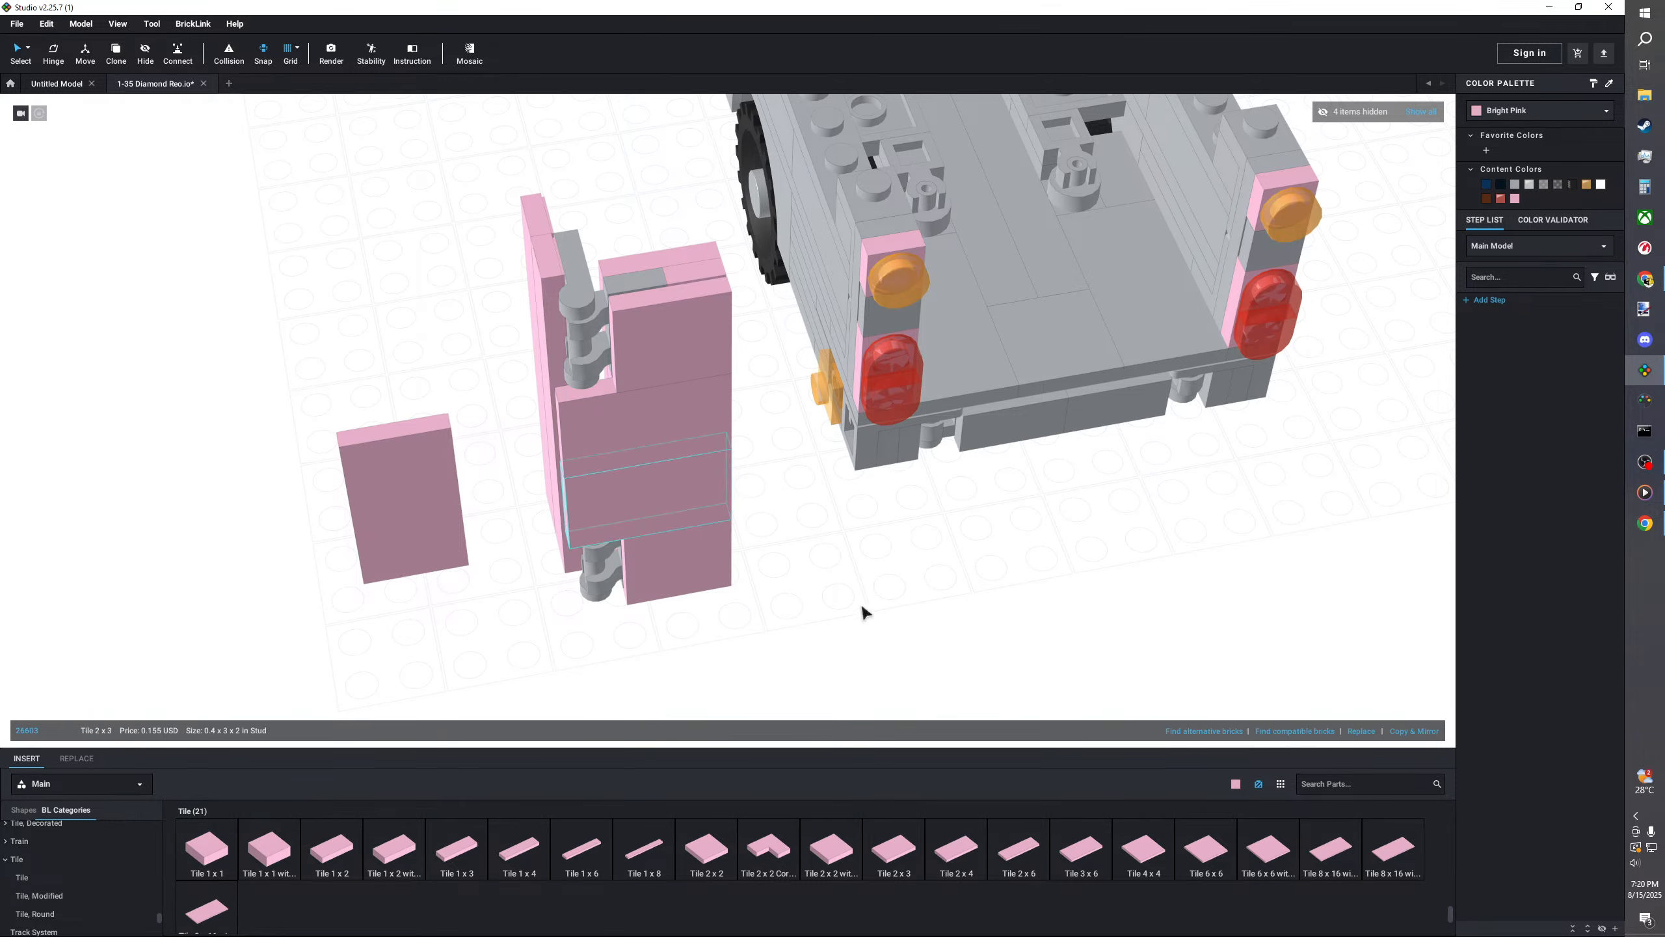
scroll(823, 594, "down", 2)
mouse_move(823, 594)
right_mouse_down()
mouse_move(773, 562)
mouse_move(813, 571)
right_mouse_up()
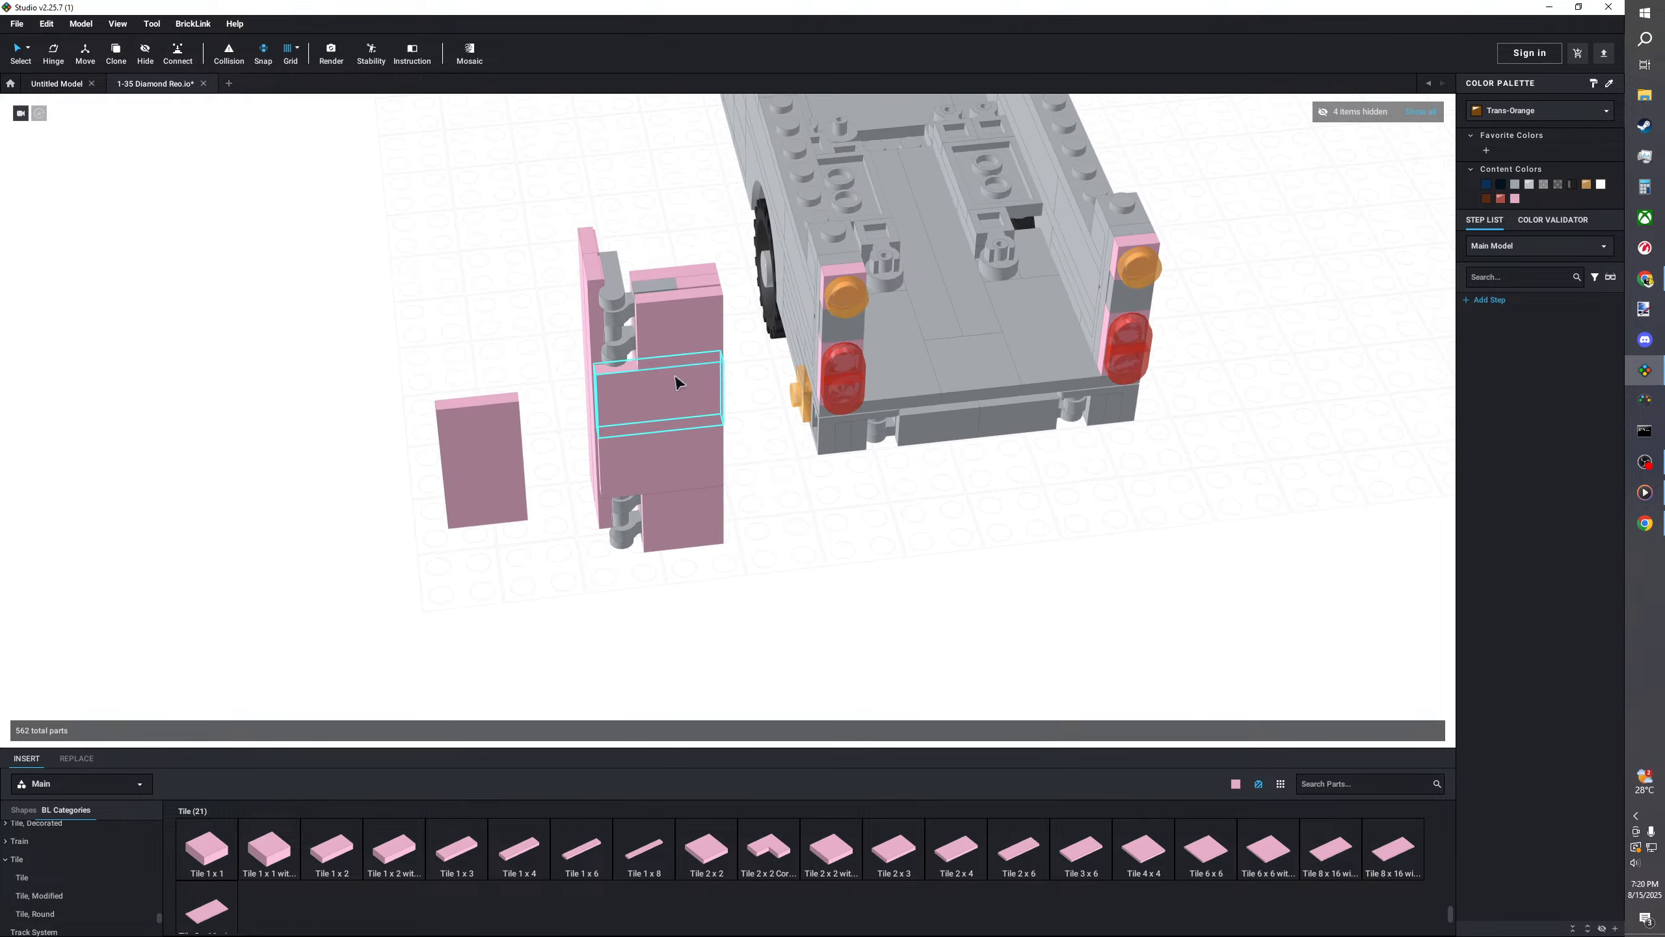
- Undo the added plates and tiles until the Tile 2 x 4 and Tile 1 x 8 are back on the hinged panel
key("ctrl+z")
key("ctrl+z")
key("ctrl+z")
key("ctrl+z")
key("ctrl+z")
key("ctrl+z")
key("ctrl+z")
key("ctrl+z")
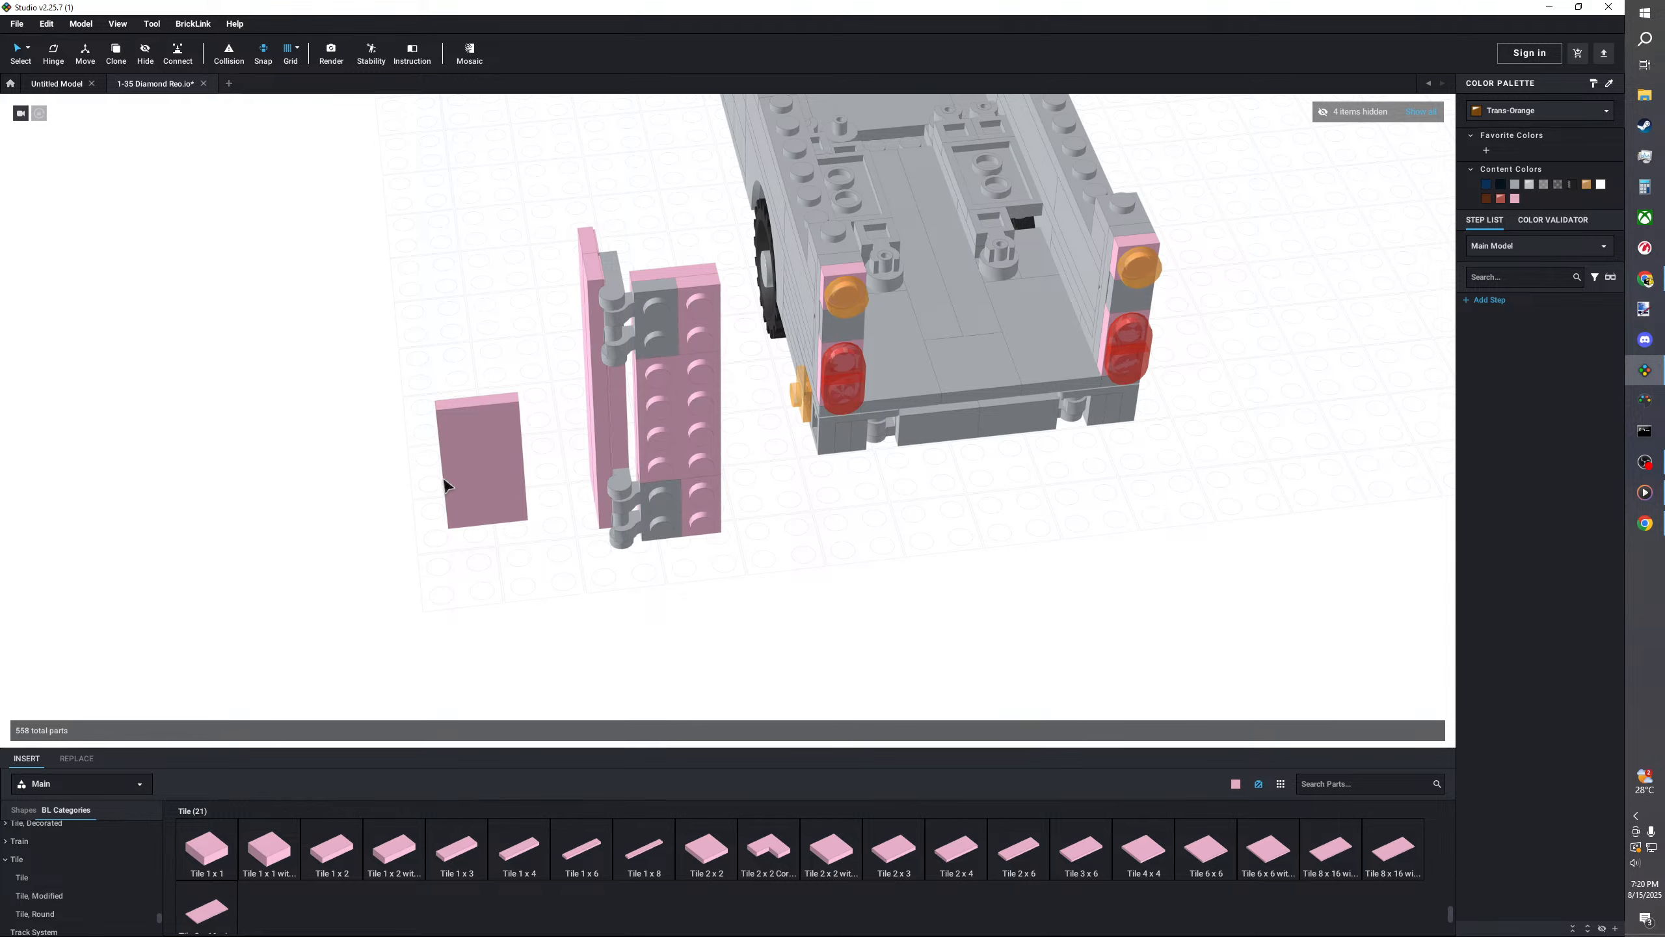
key("ctrl+z")
key("ctrl+z")
key("ctrl+z")
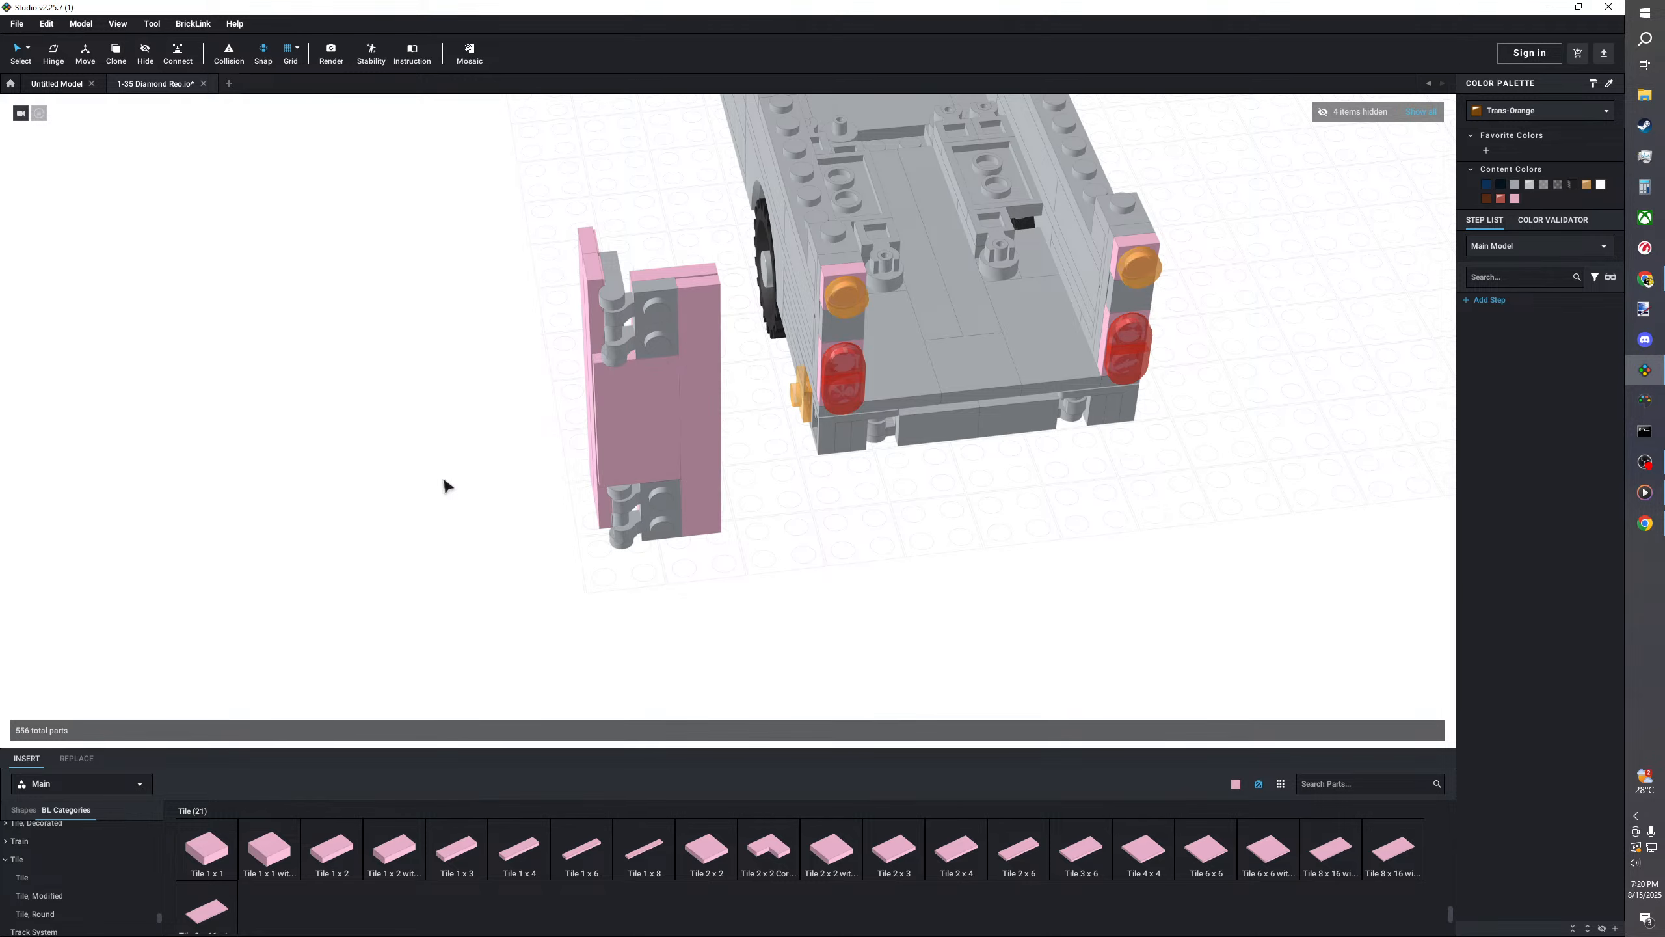
- Move the grey rear deck tile beside the truck and place a pink two-stud modified tile on the exposed deck studs
right_click_drag(443, 480, 387, 557)
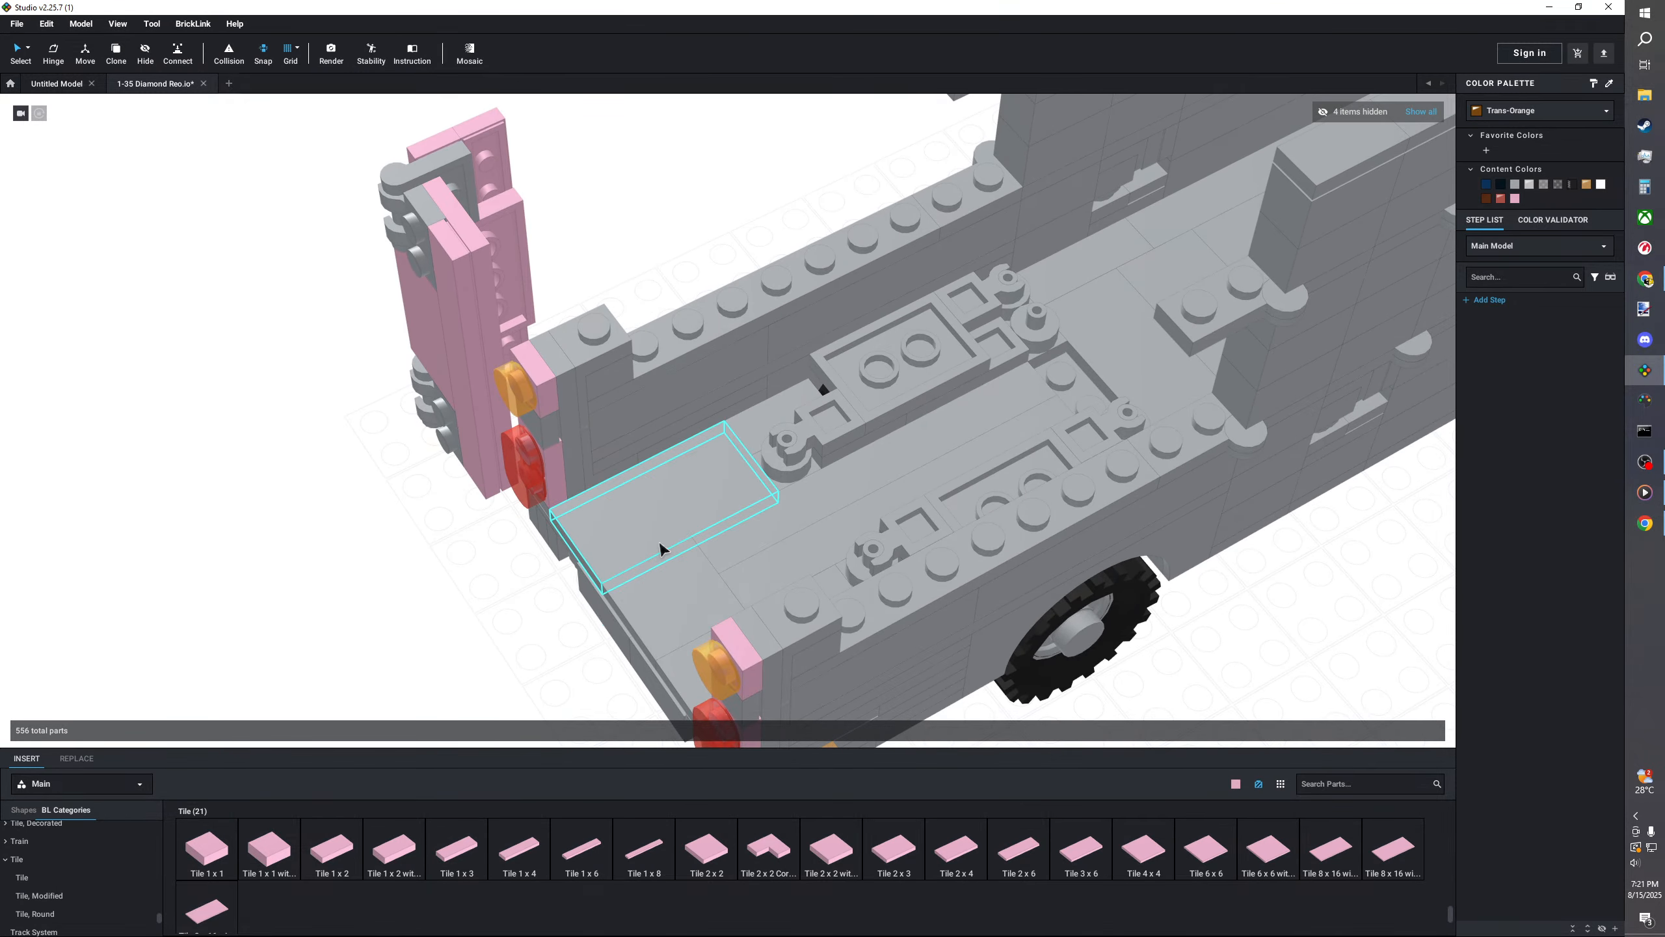
left_click_drag(662, 545, 354, 622)
left_click(39, 895)
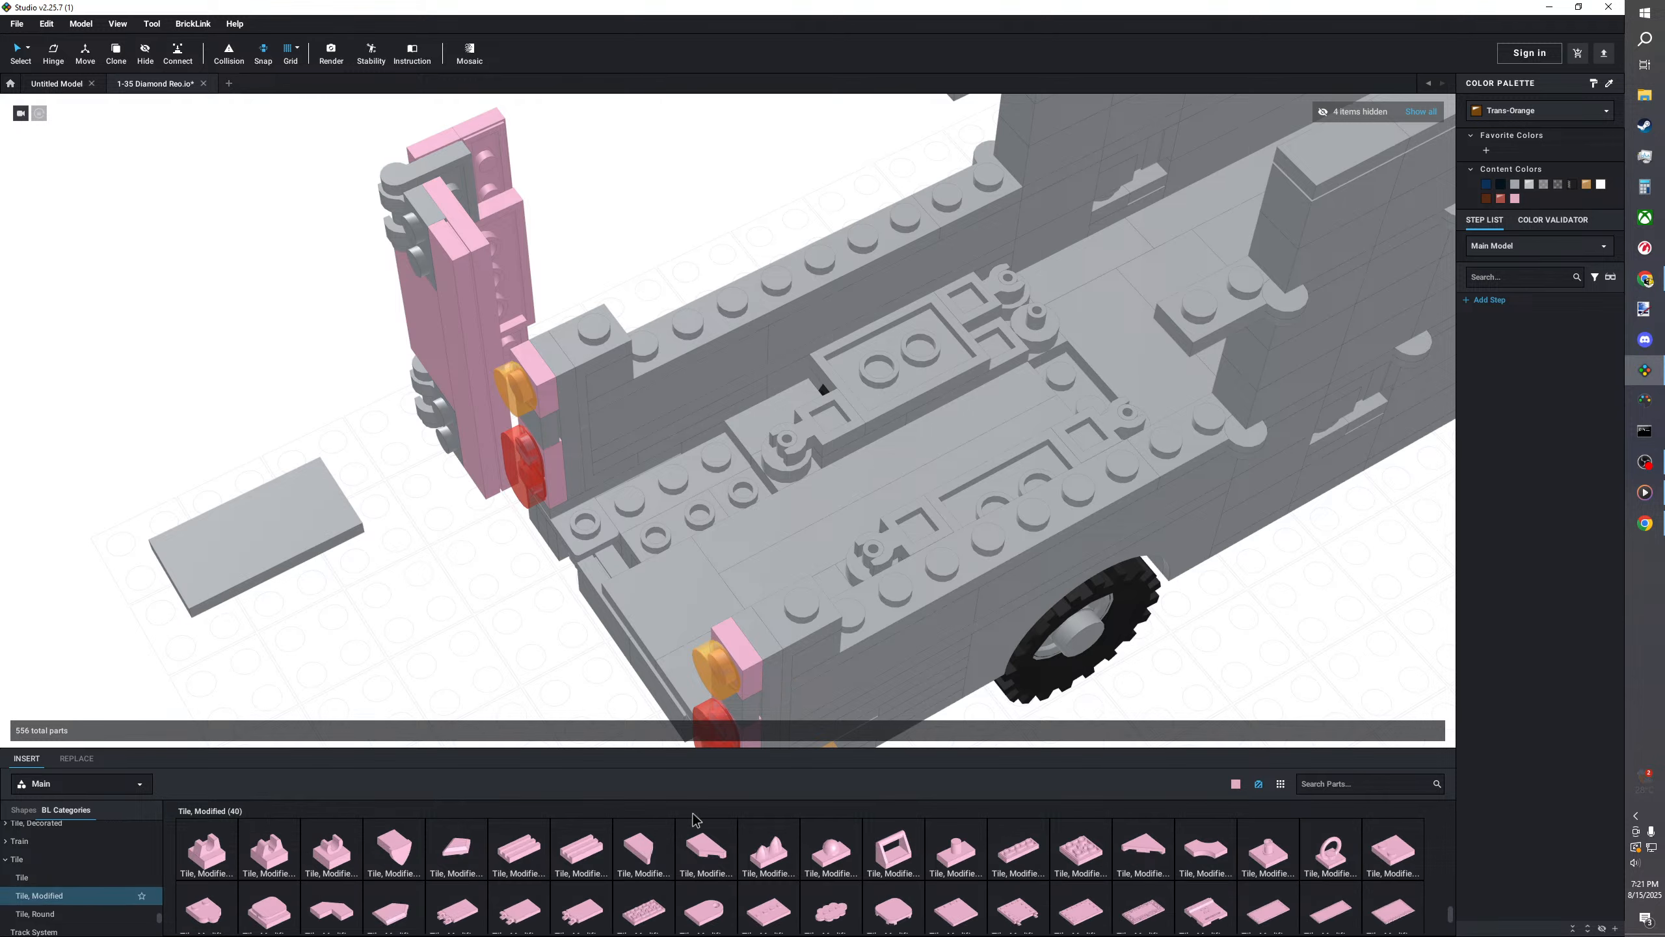
left_click_drag(1310, 829, 649, 529)
left_click(474, 607)
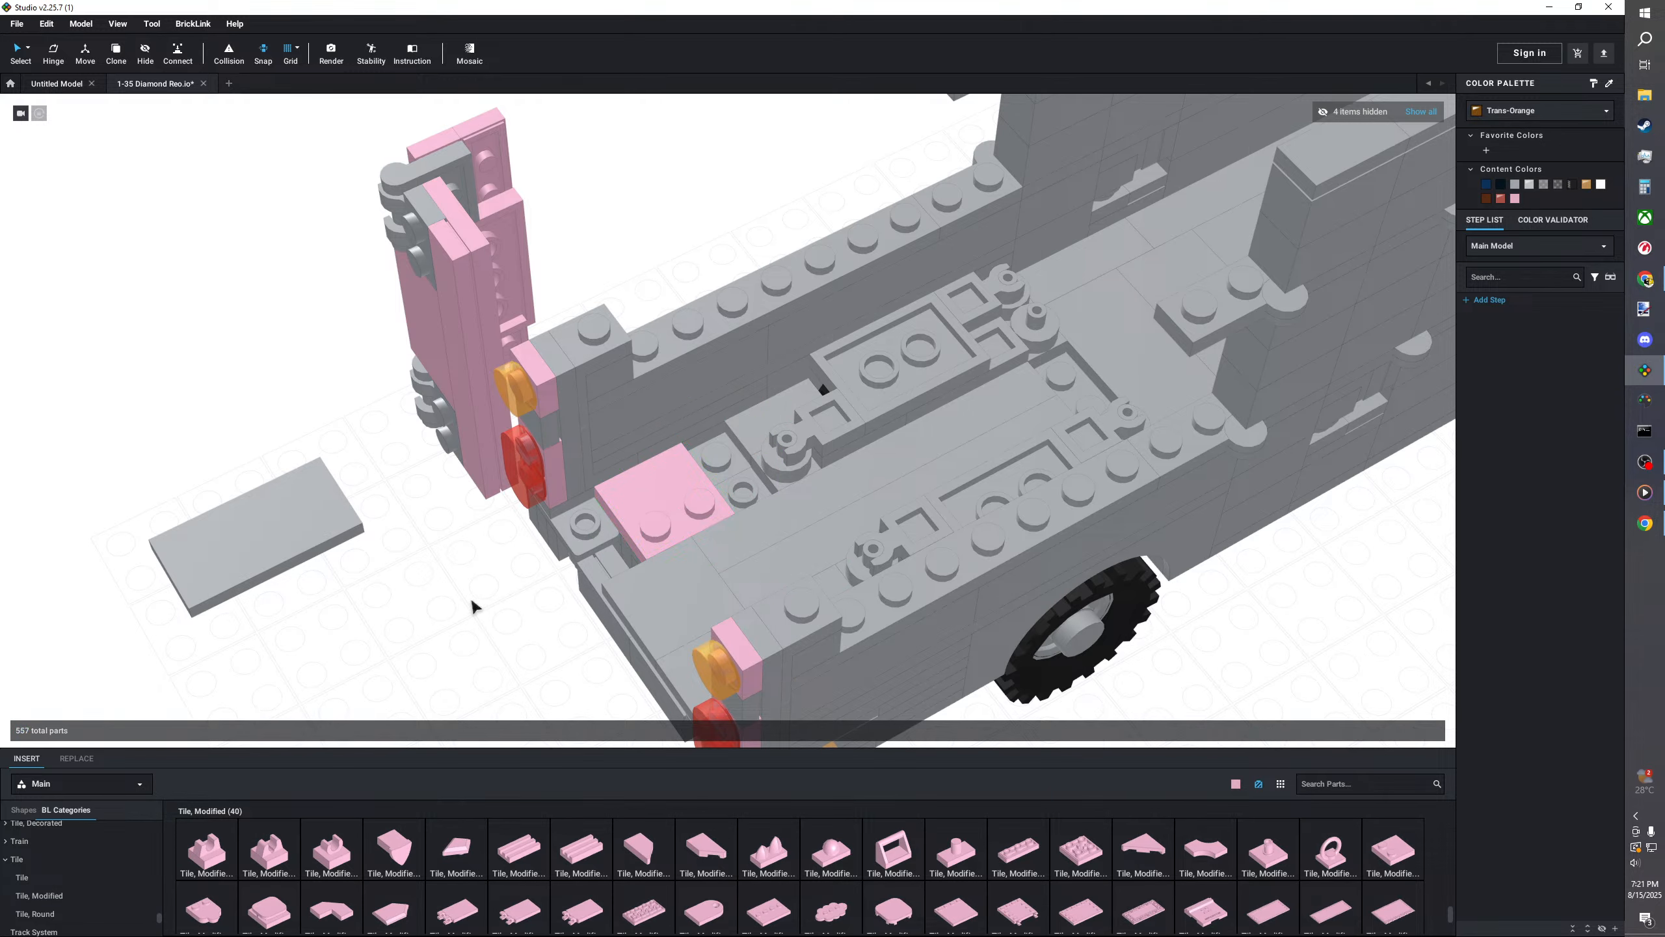
- Place a pink 1 x 1 bracket upright on the rearmost stud of the pink modified tile on the deck
middle_click_drag(474, 601, 492, 602)
right_click_drag(494, 602, 290, 743)
scroll(72, 856, "up", 15)
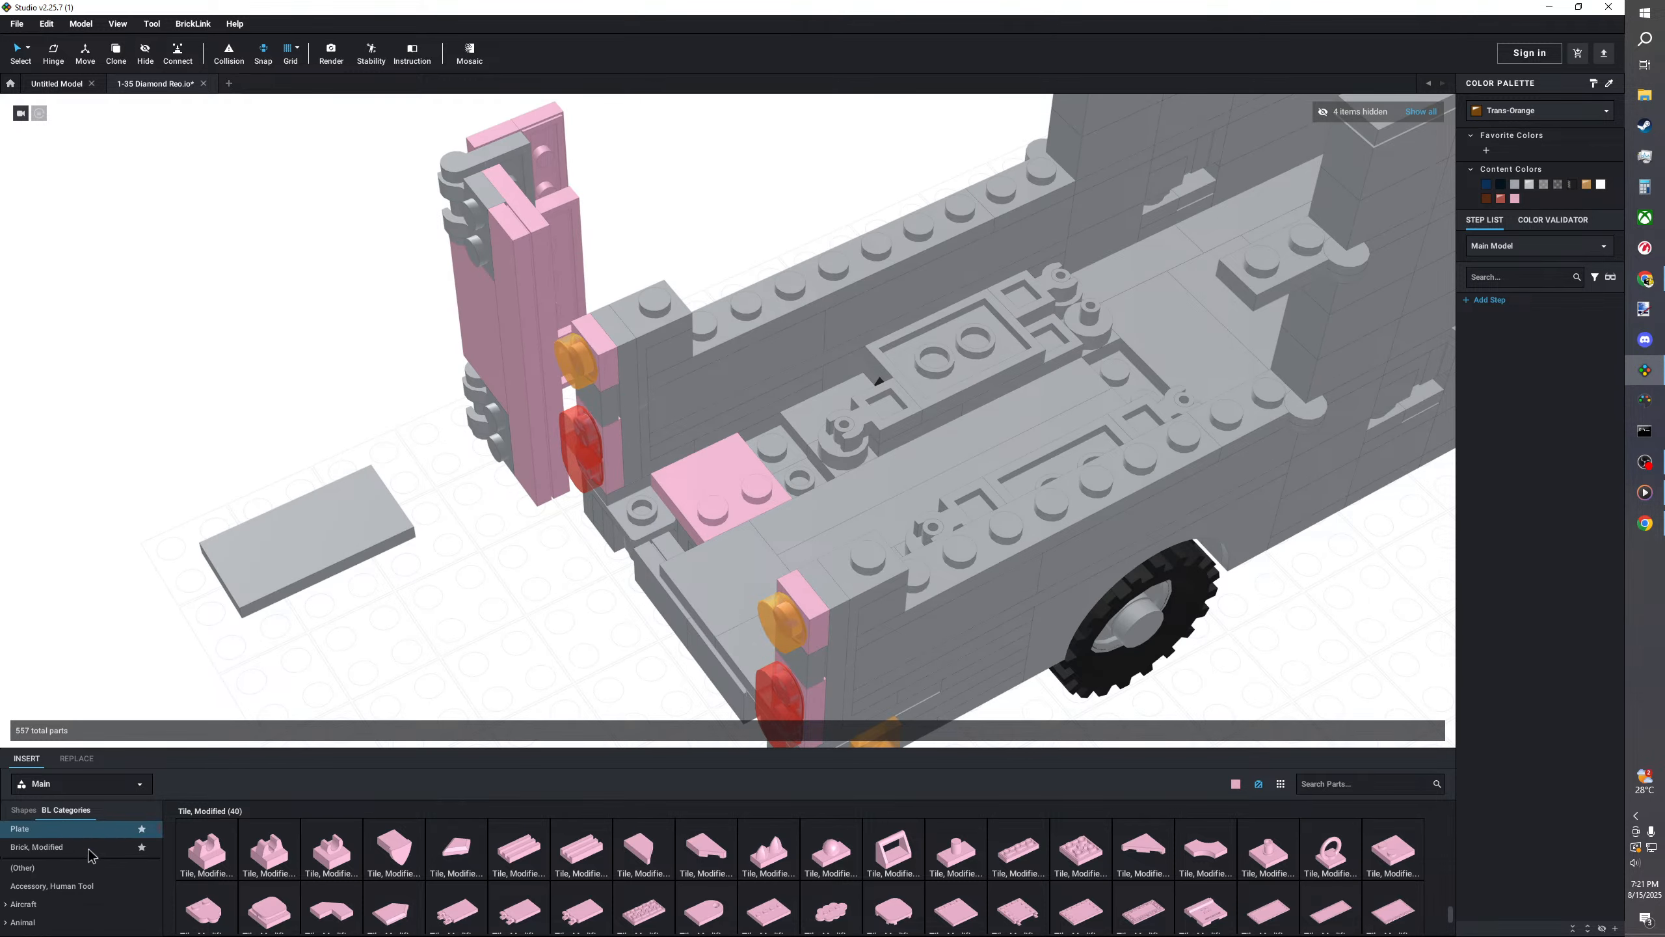
scroll(72, 856, "down", 2)
left_click(23, 891)
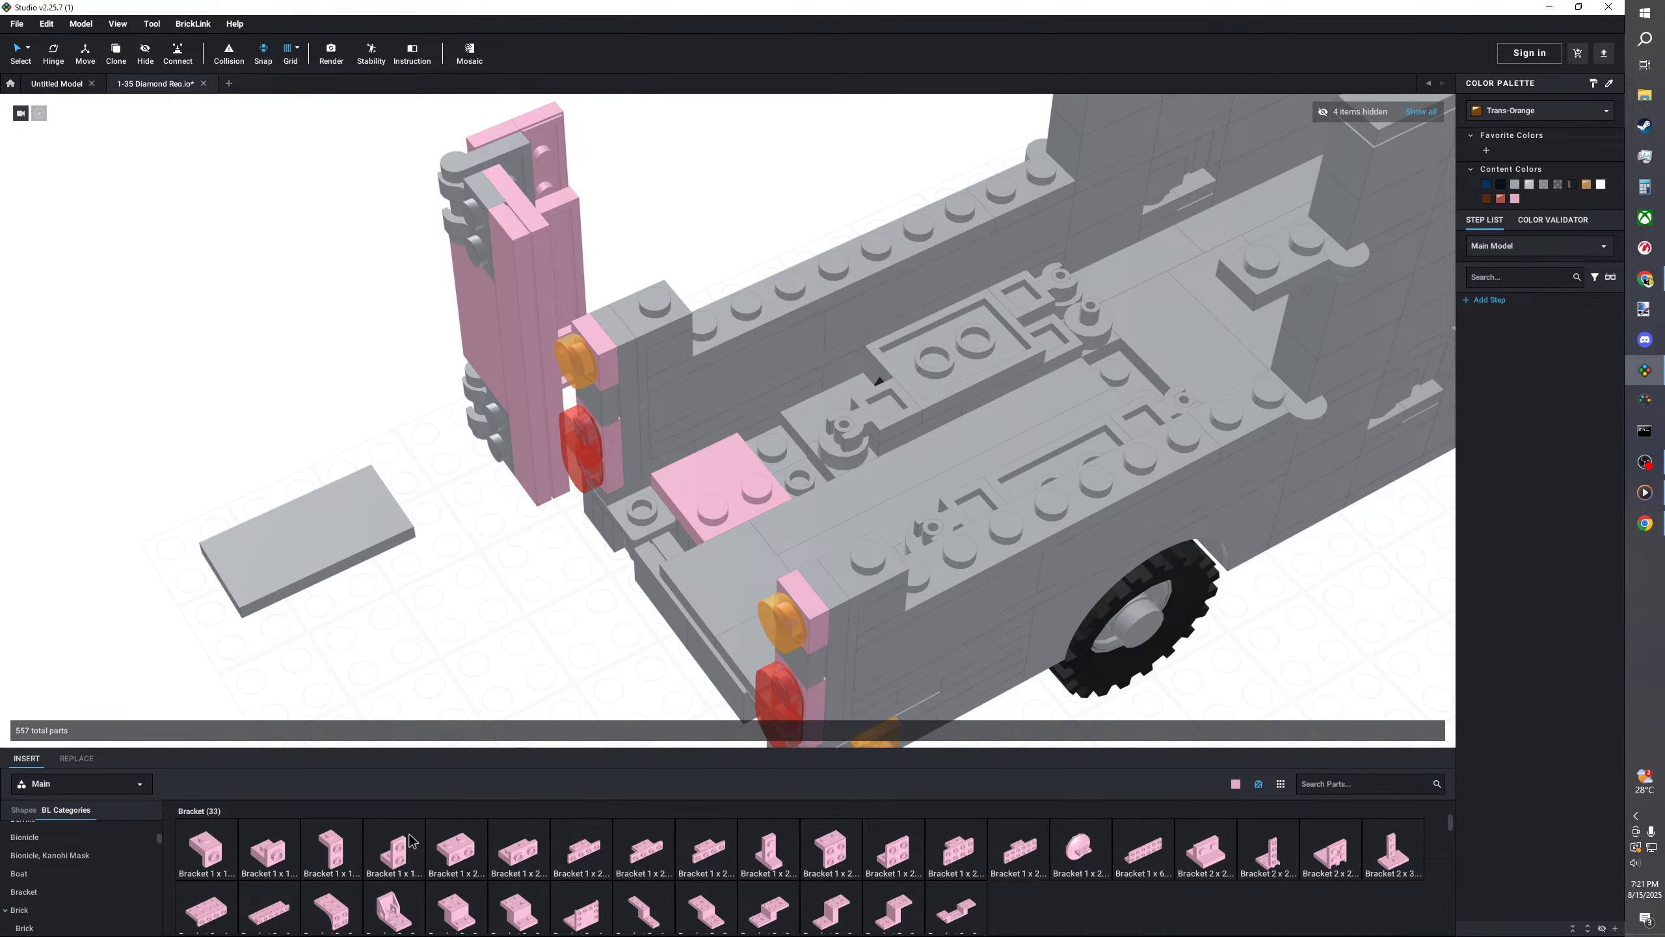
left_click_drag(397, 853, 829, 464)
left_click(713, 504)
key("Escape")
right_click_drag(480, 572, 409, 599)
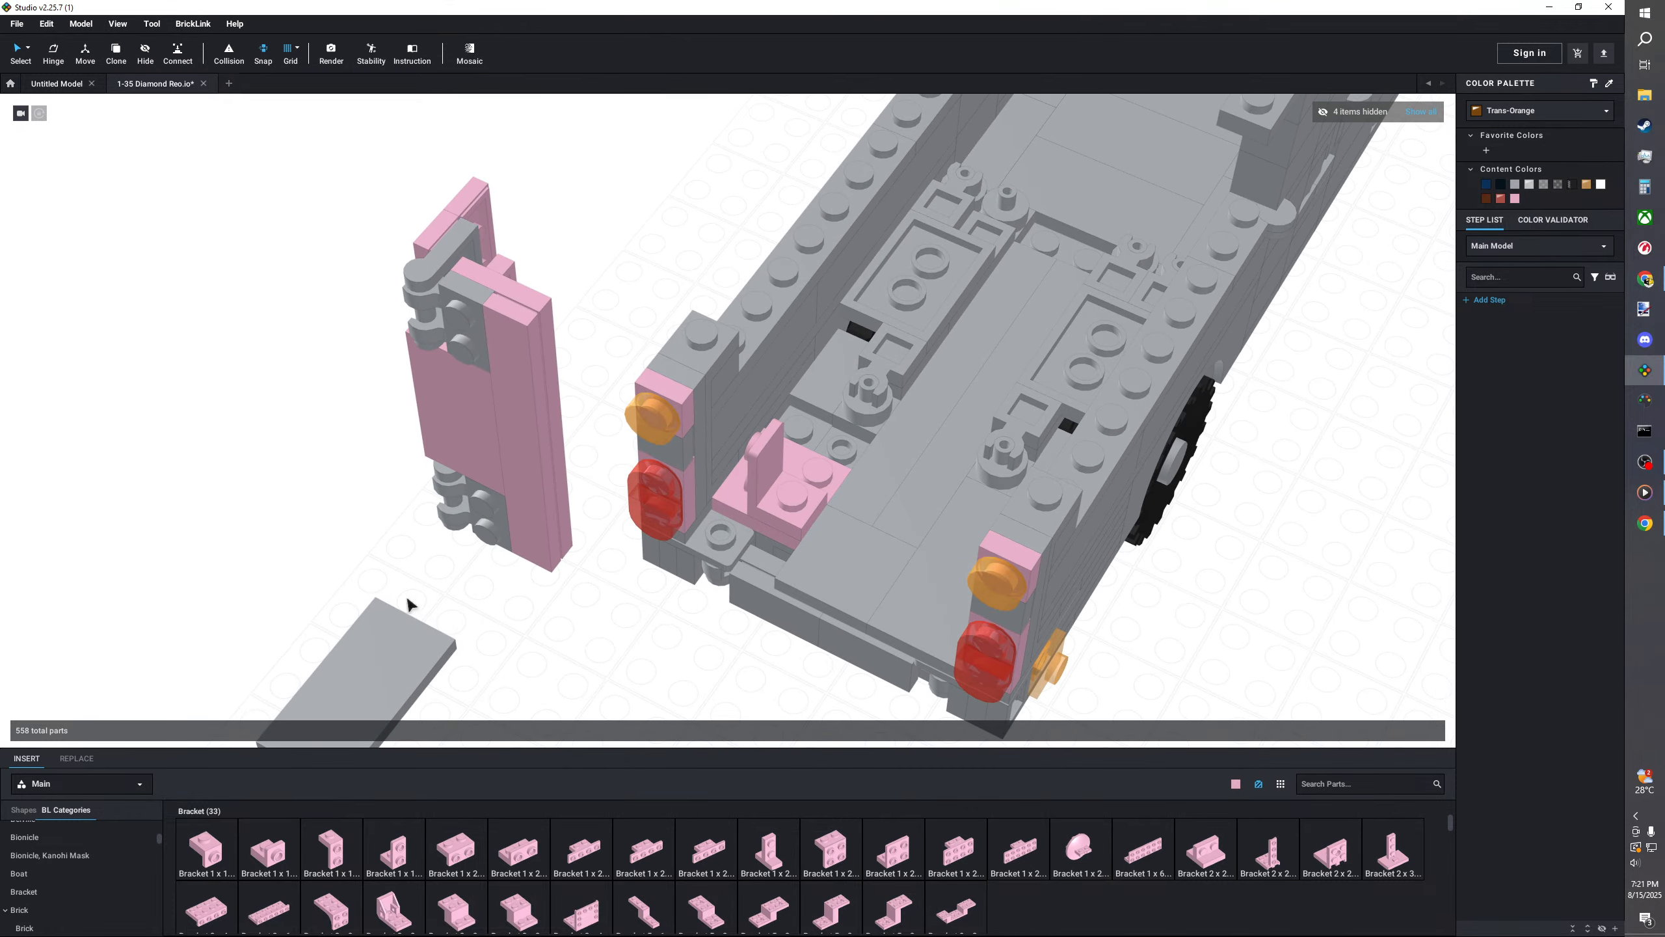
- Move the loose grey deck tile farther from the truck and stand the hinged rear panel on the deck beside the light post
left_click_drag(405, 680, 53, 453)
left_click(208, 448)
middle_click_drag(210, 450, 273, 489)
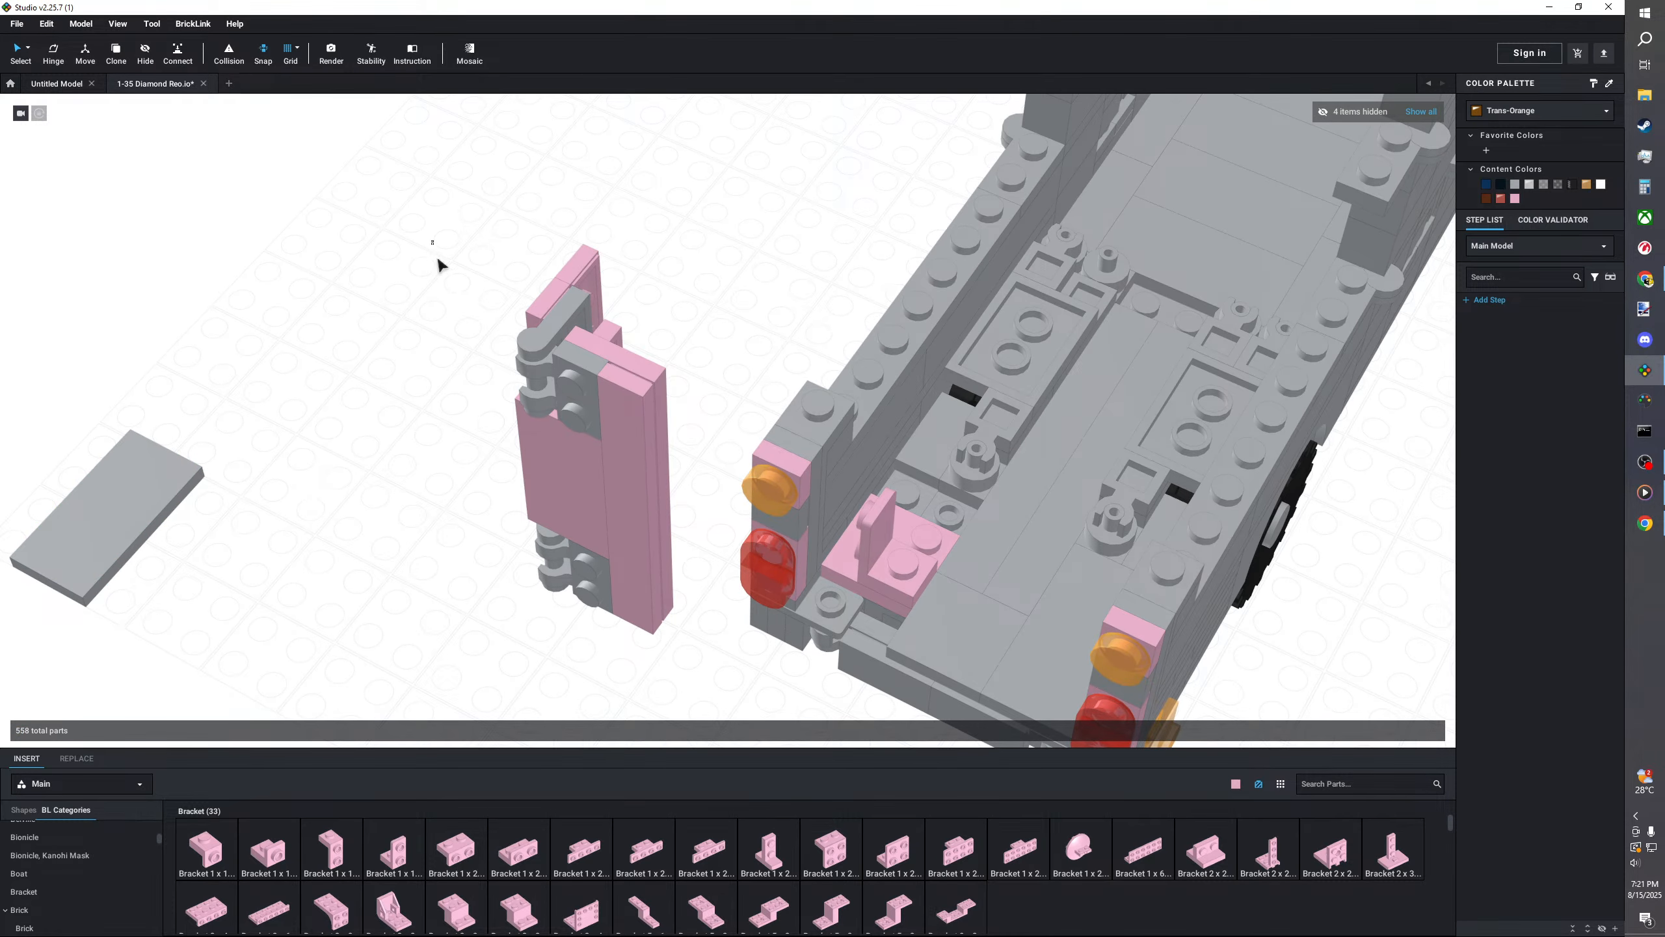
left_click_drag(431, 241, 661, 668)
right_click_drag(661, 670, 680, 353)
left_click_drag(680, 353, 654, 563)
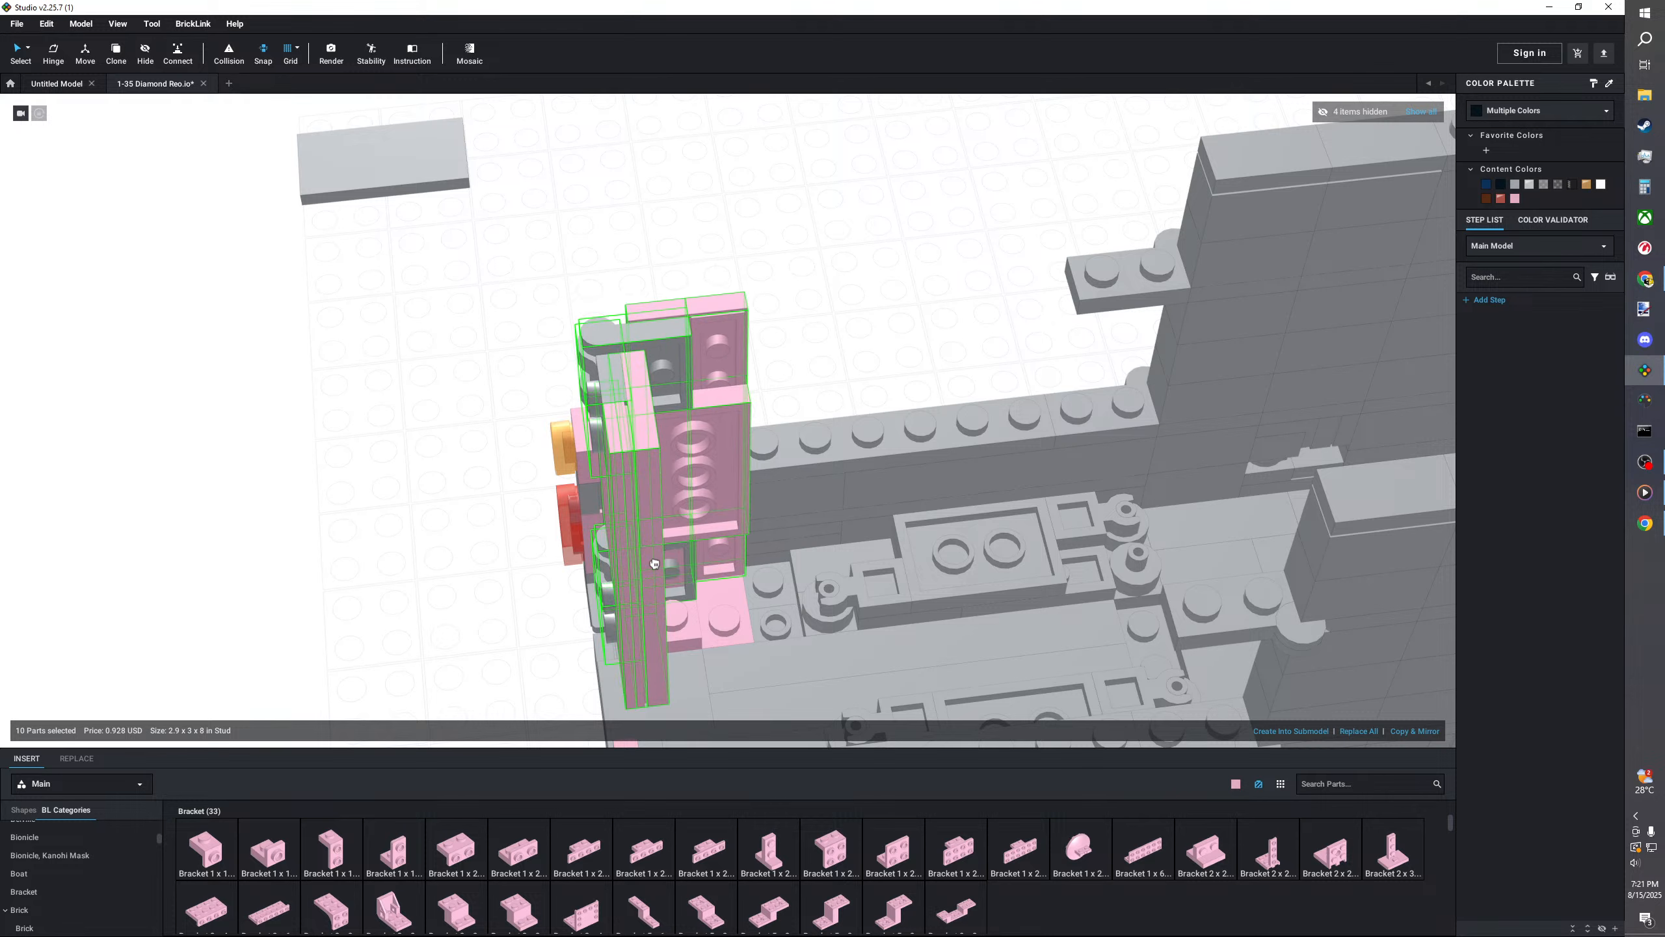
mouse_move(654, 563)
right_mouse_down()
mouse_move(623, 570)
mouse_move(539, 489)
mouse_move(539, 517)
mouse_move(570, 514)
mouse_move(513, 547)
mouse_move(656, 571)
right_mouse_up()
- Remove the pink bracket and pink modified tile from the deck and put the grey tile back over the exposed studs
left_click(682, 369)
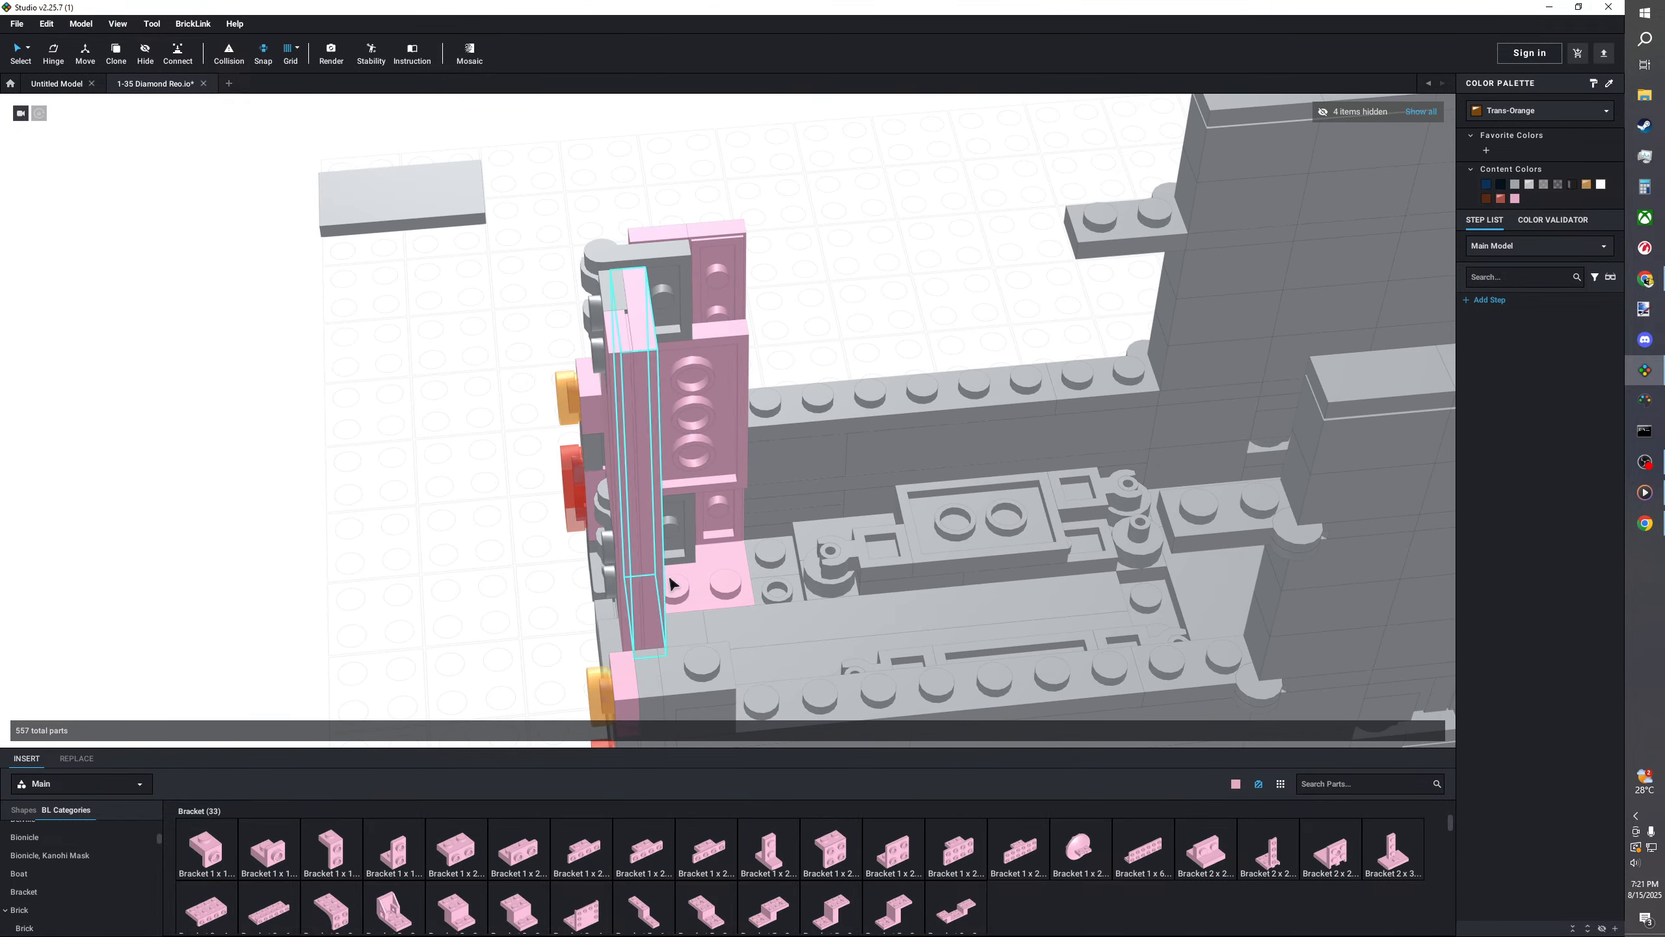
left_click(704, 584)
left_click(436, 452)
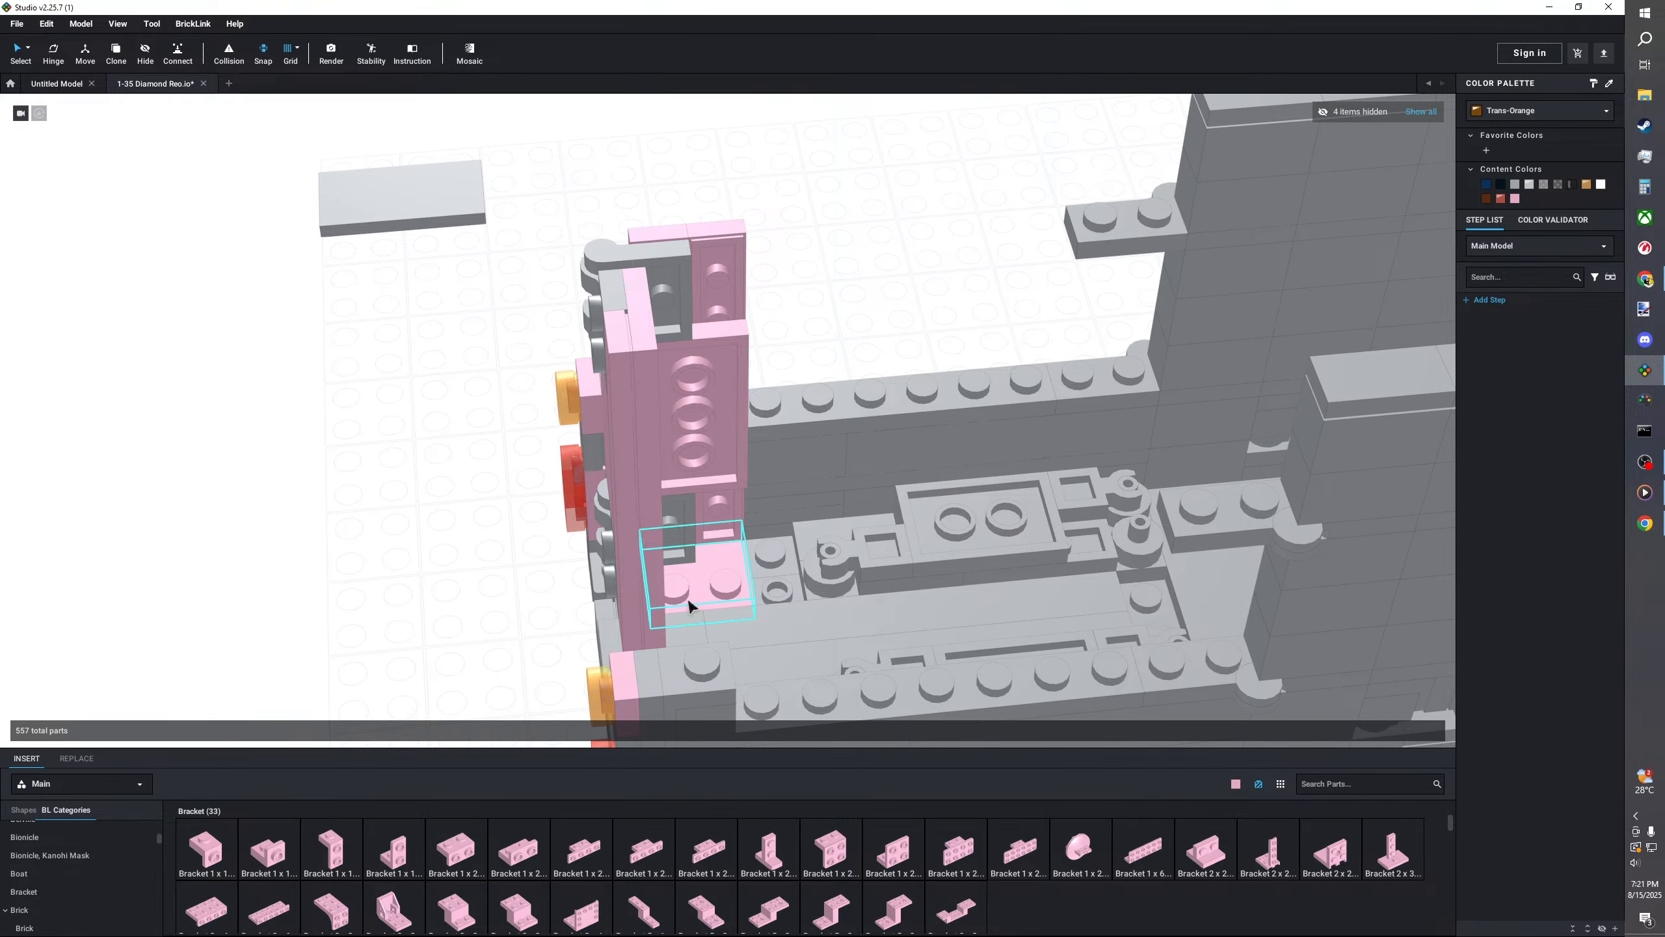
left_click_drag(409, 209, 705, 583)
left_click(468, 560)
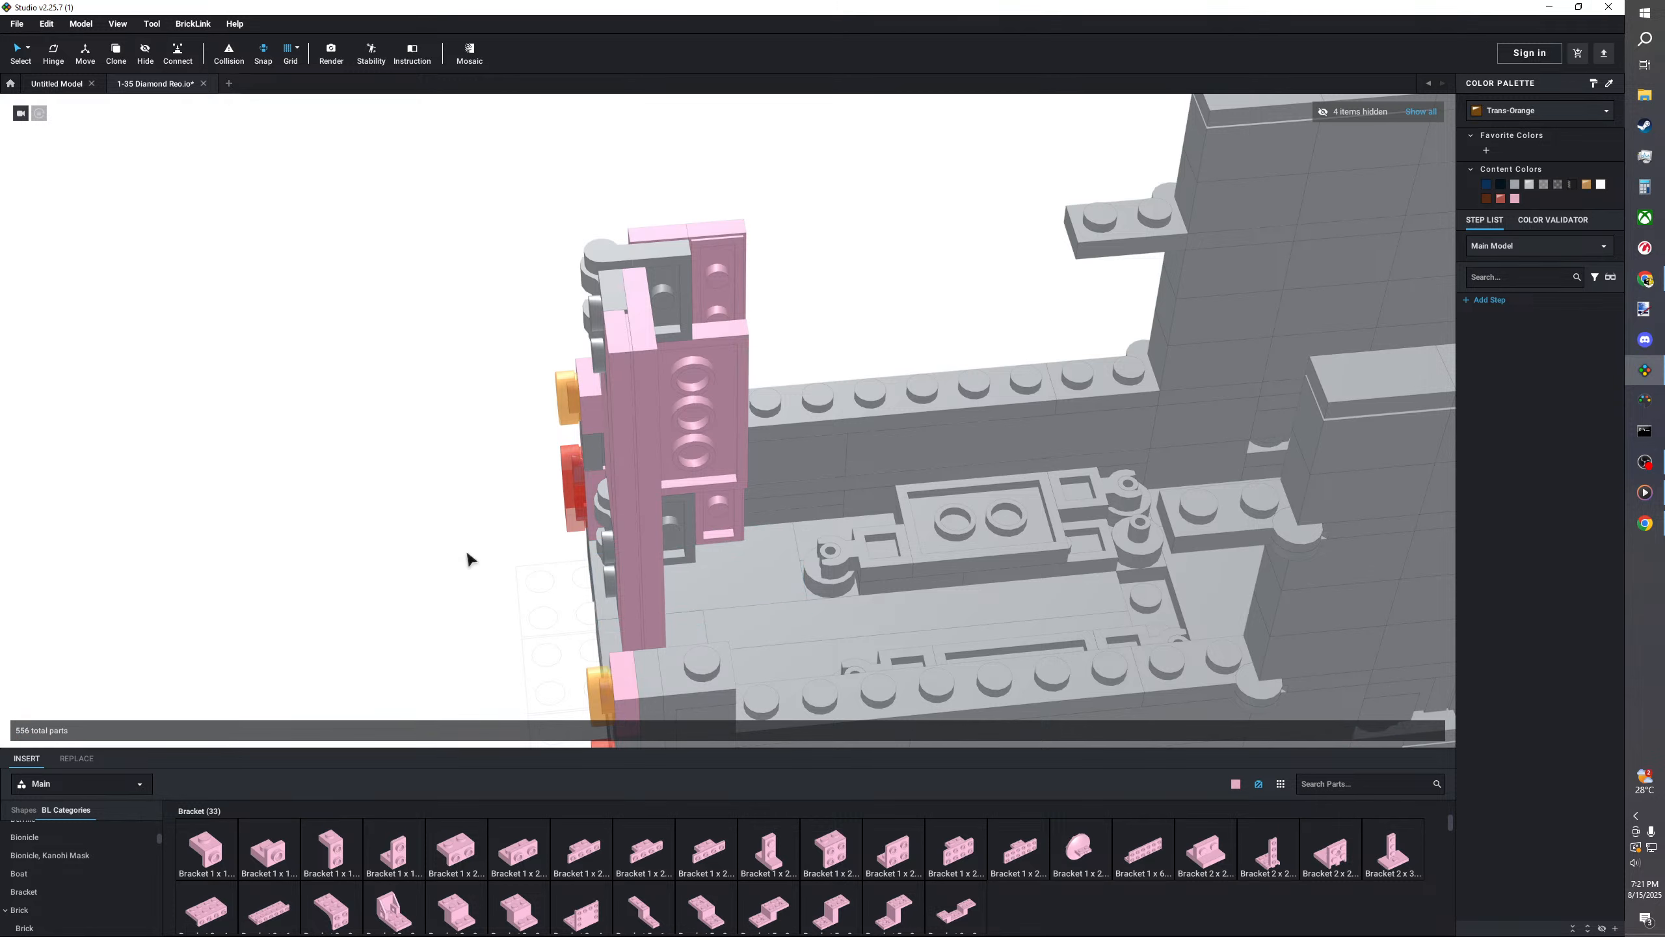
- Examine how the hinged panel fits against the light post, side wall and rear deck from several angles
scroll(483, 529, "down", 3)
scroll(478, 529, "up", 3)
right_click_drag(477, 529, 445, 525)
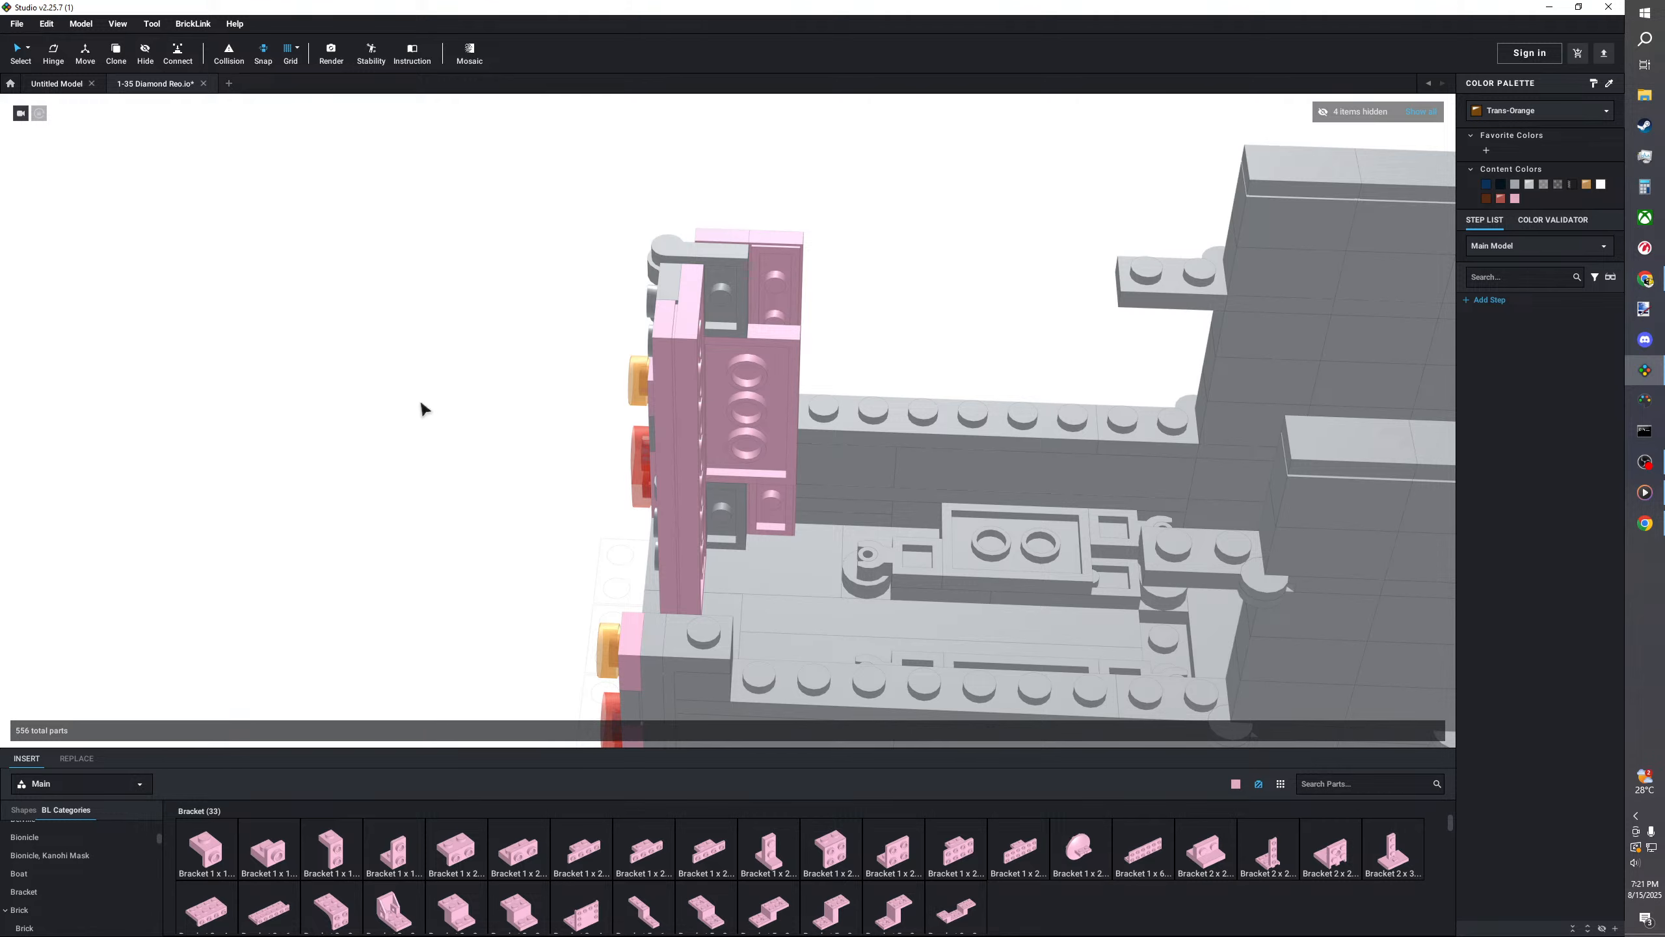
middle_click_drag(488, 285, 419, 376)
scroll(452, 369, "up", 2)
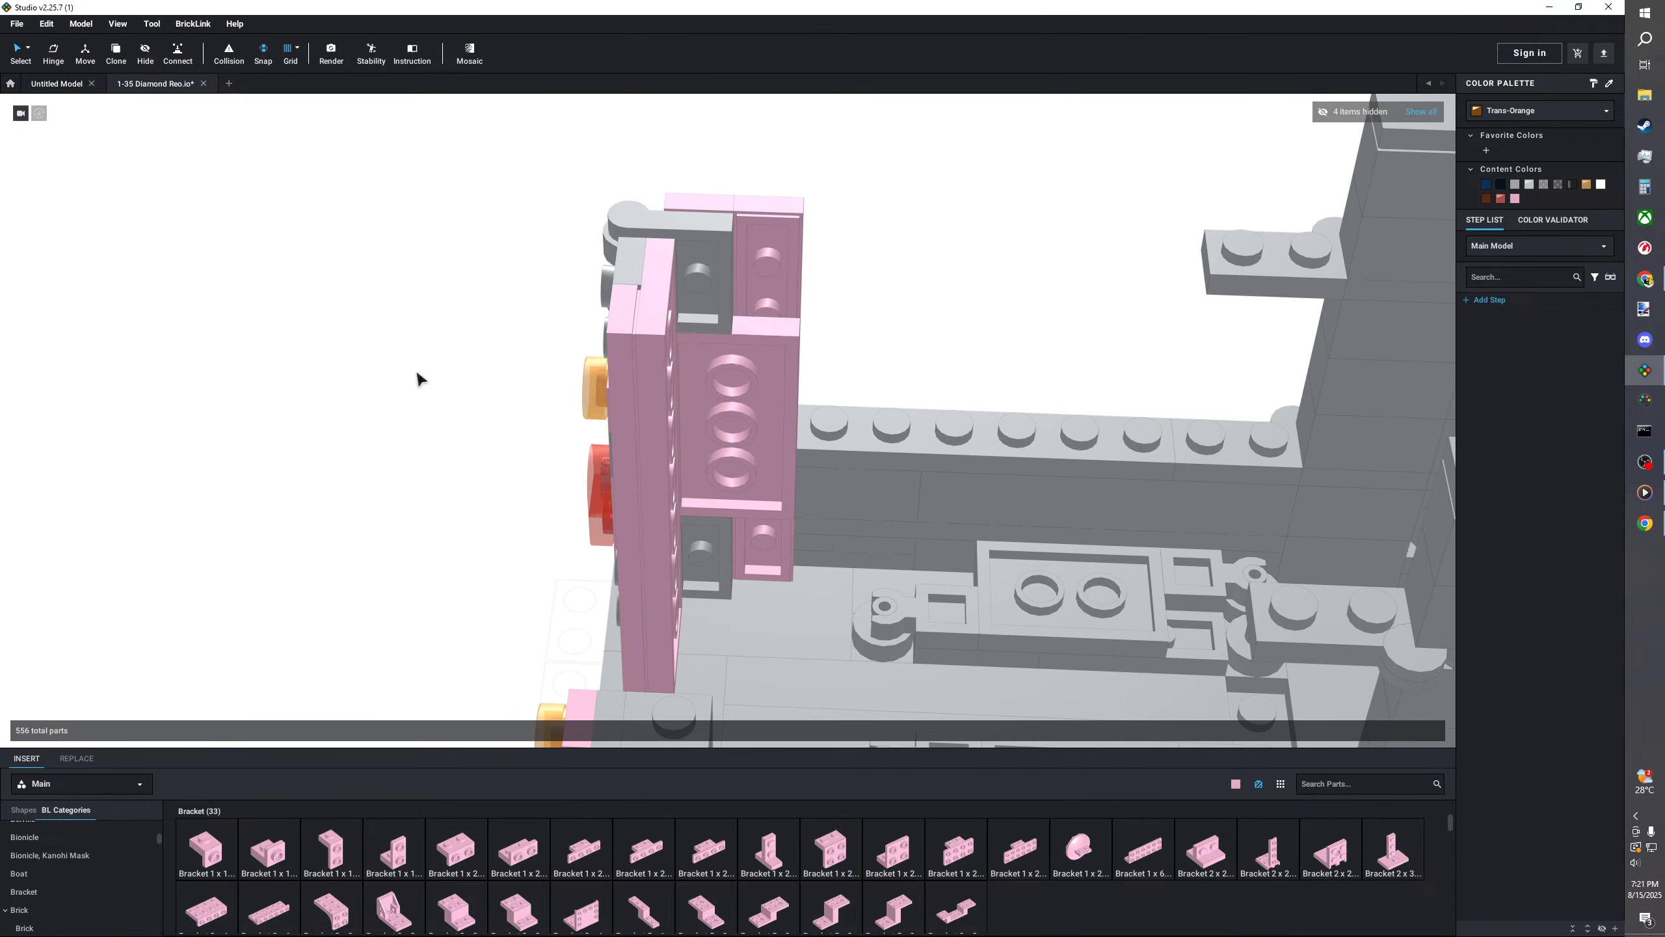
right_click_drag(419, 375, 378, 354)
middle_click_drag(378, 354, 417, 361)
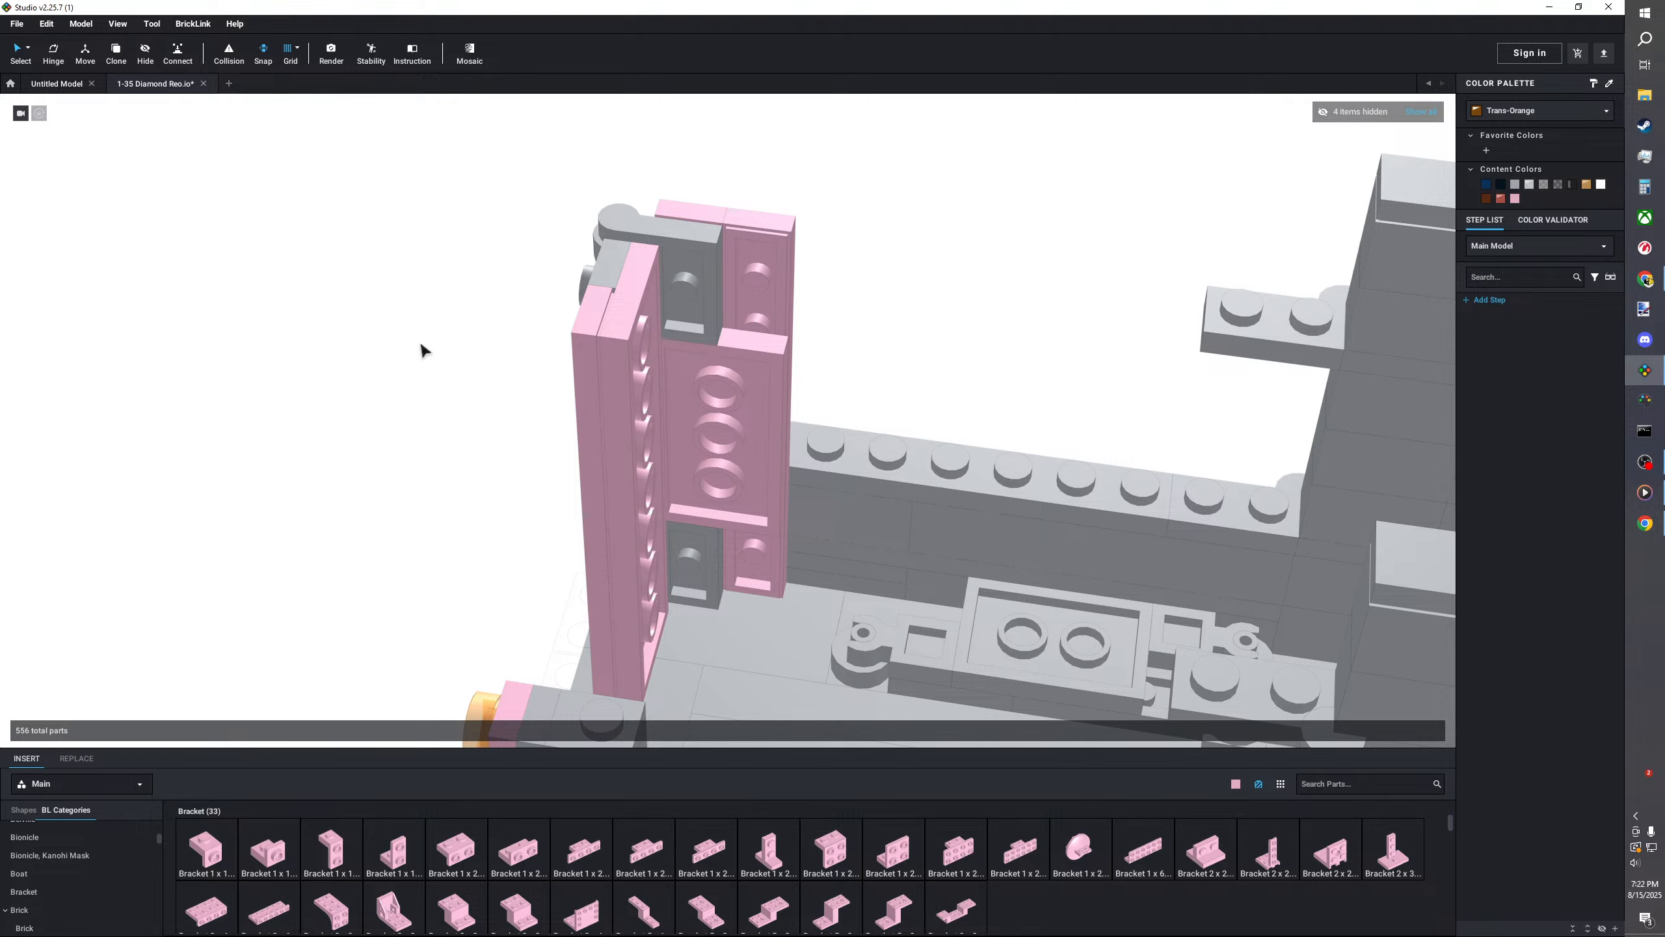
right_click_drag(443, 361, 362, 360)
- Select the hinged panel by connected parts, shift it slightly rearward with the Move tool, and restore the default selection mode
left_click(29, 53)
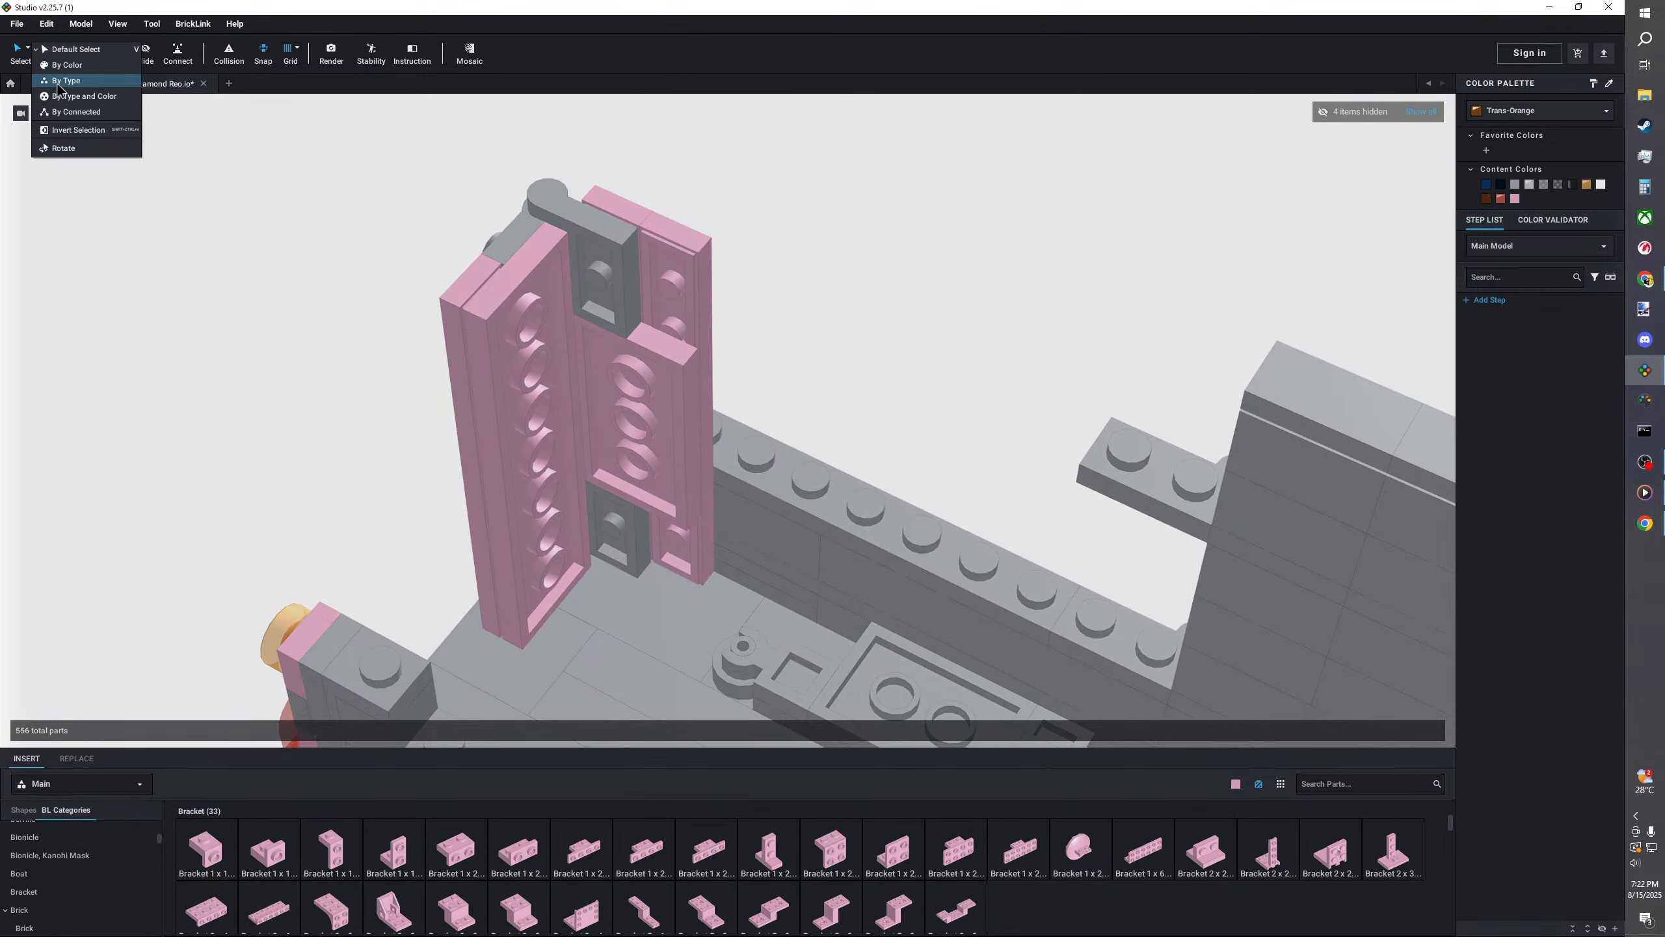
left_click(90, 114)
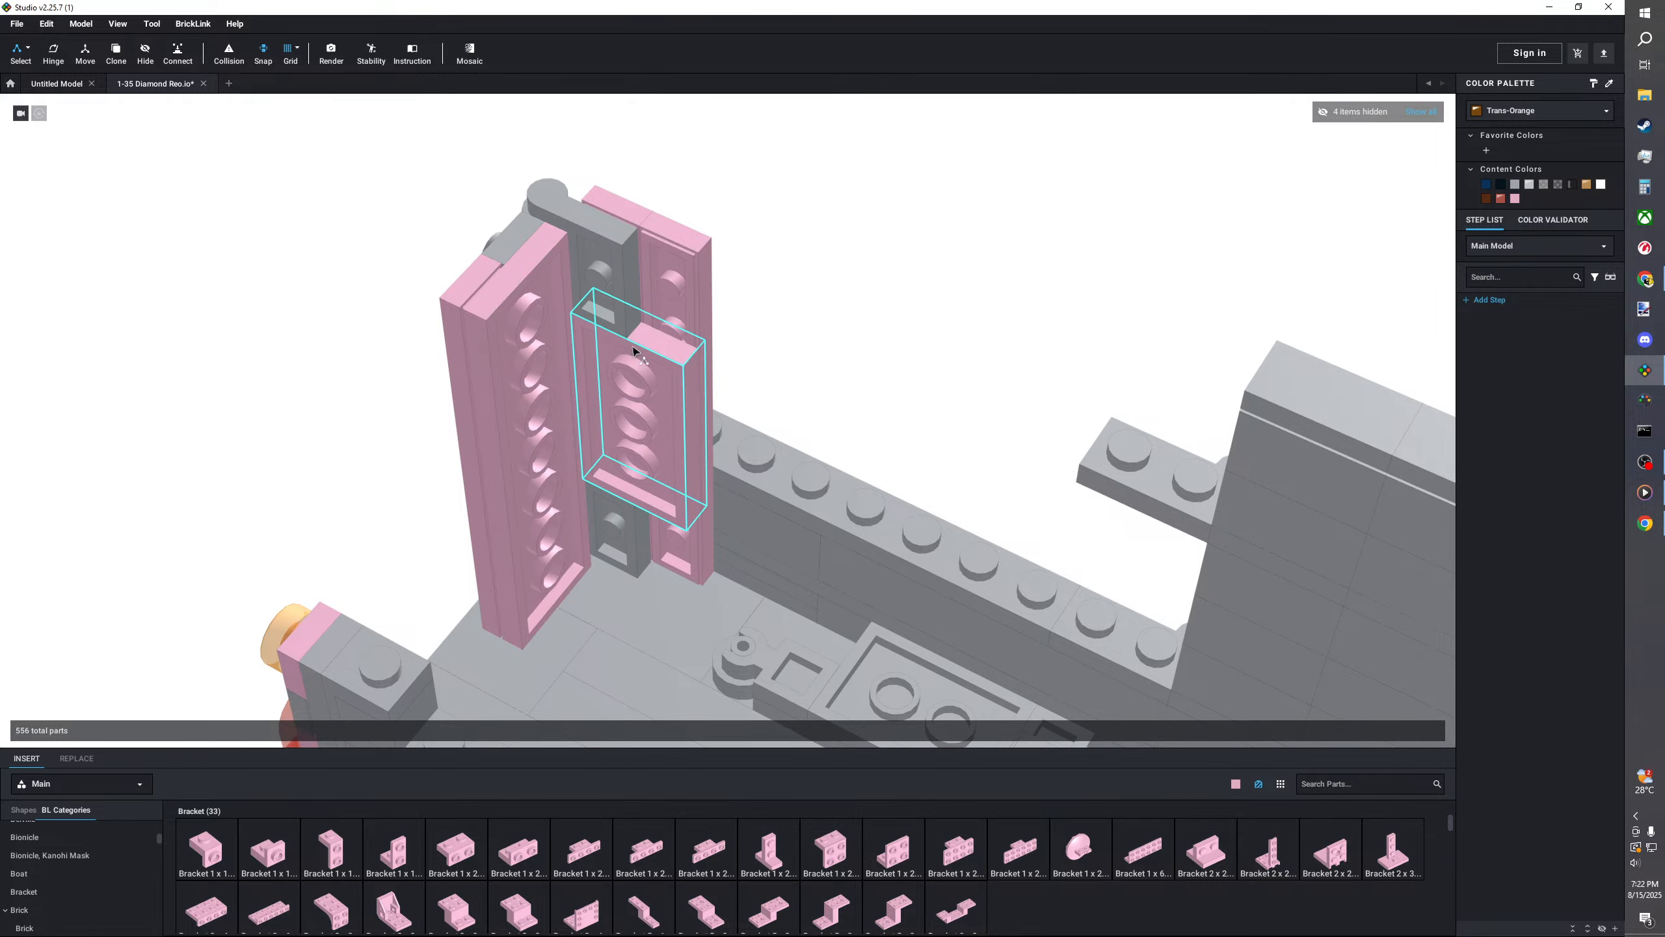
left_click(85, 54)
right_click_drag(178, 175, 341, 263)
left_click_drag(723, 393, 697, 394)
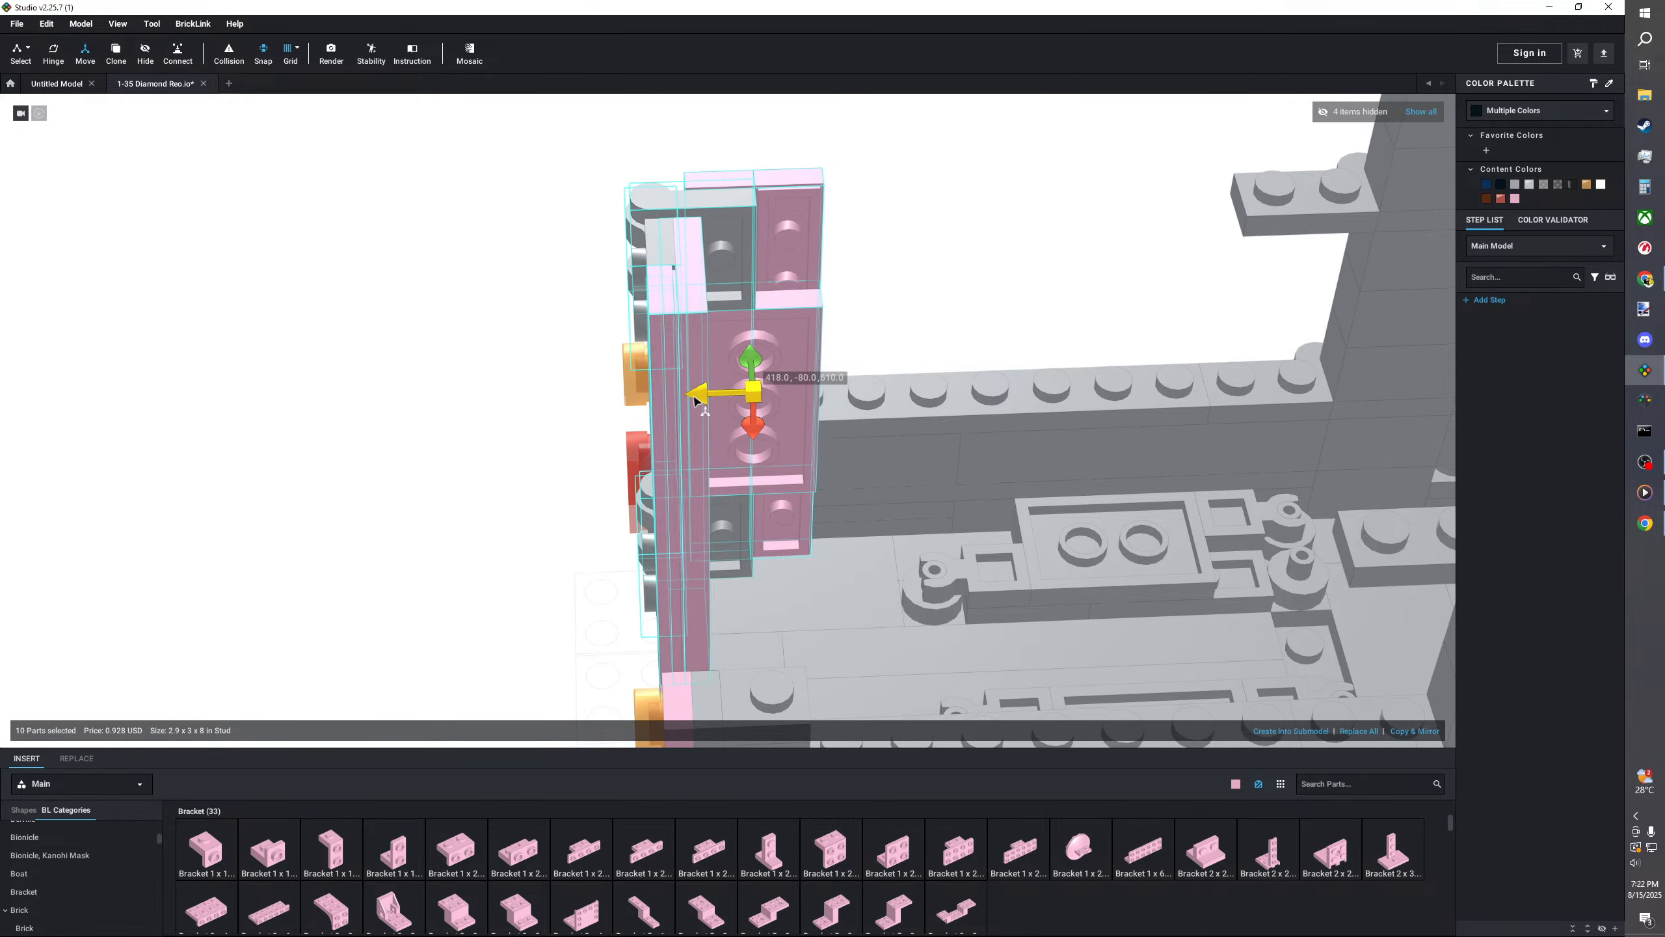
left_click(34, 145)
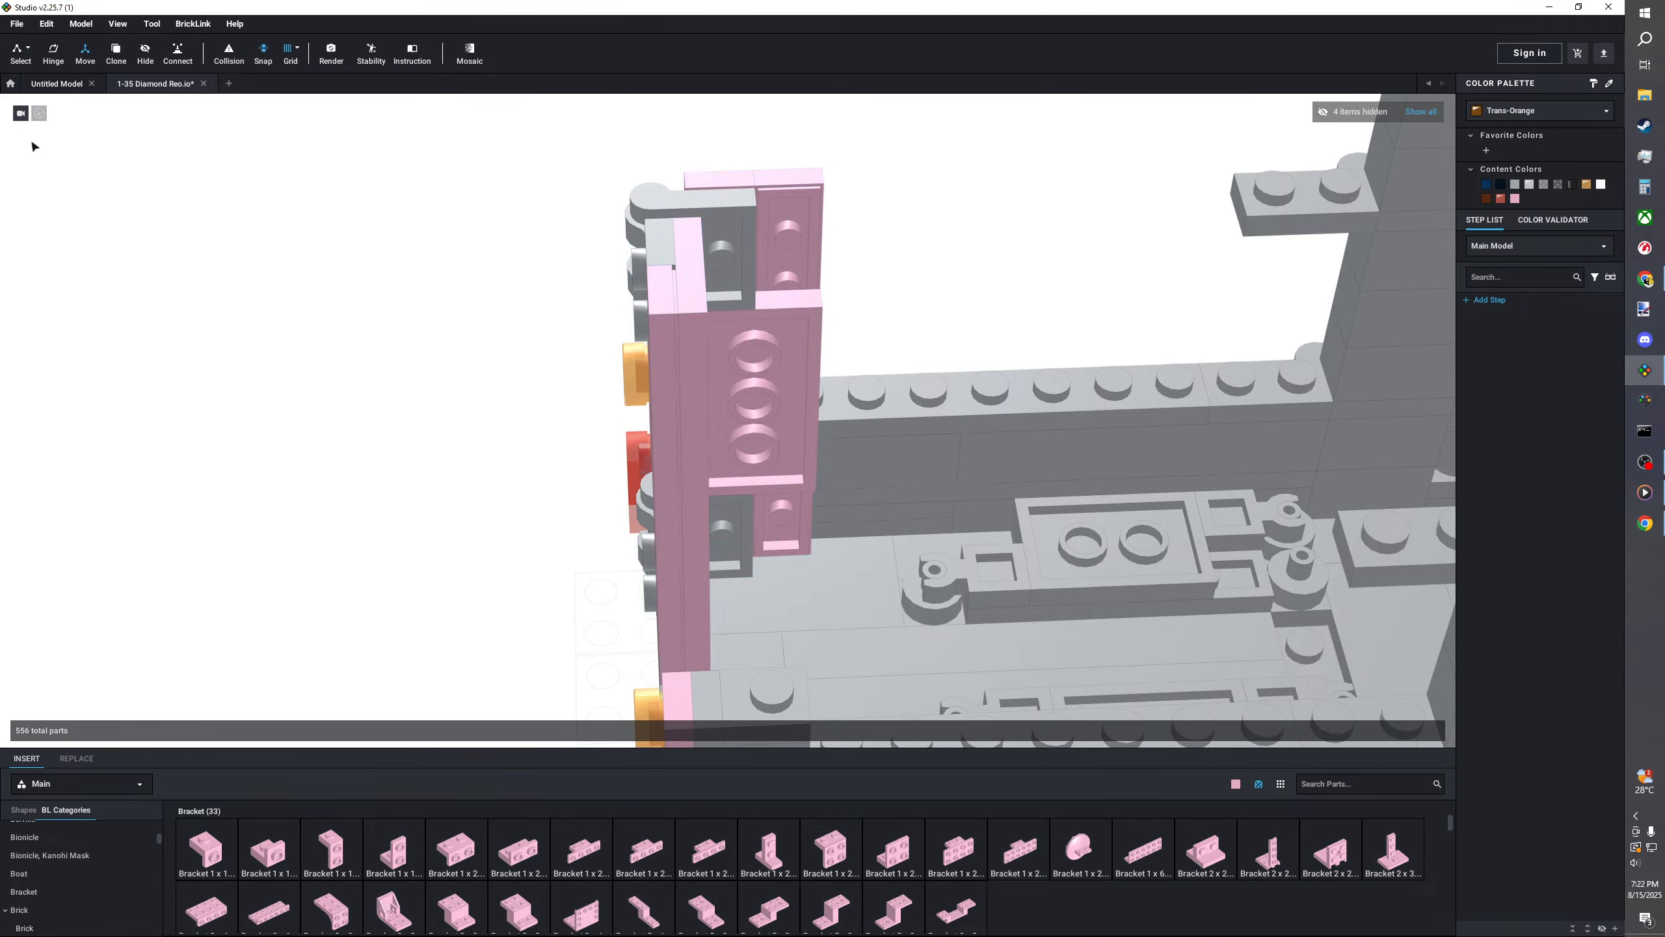
left_click(27, 49)
left_click(59, 51)
- Delete the grey deck tile beside the hinged panel to expose the studs beneath it
right_click_drag(524, 461, 476, 417)
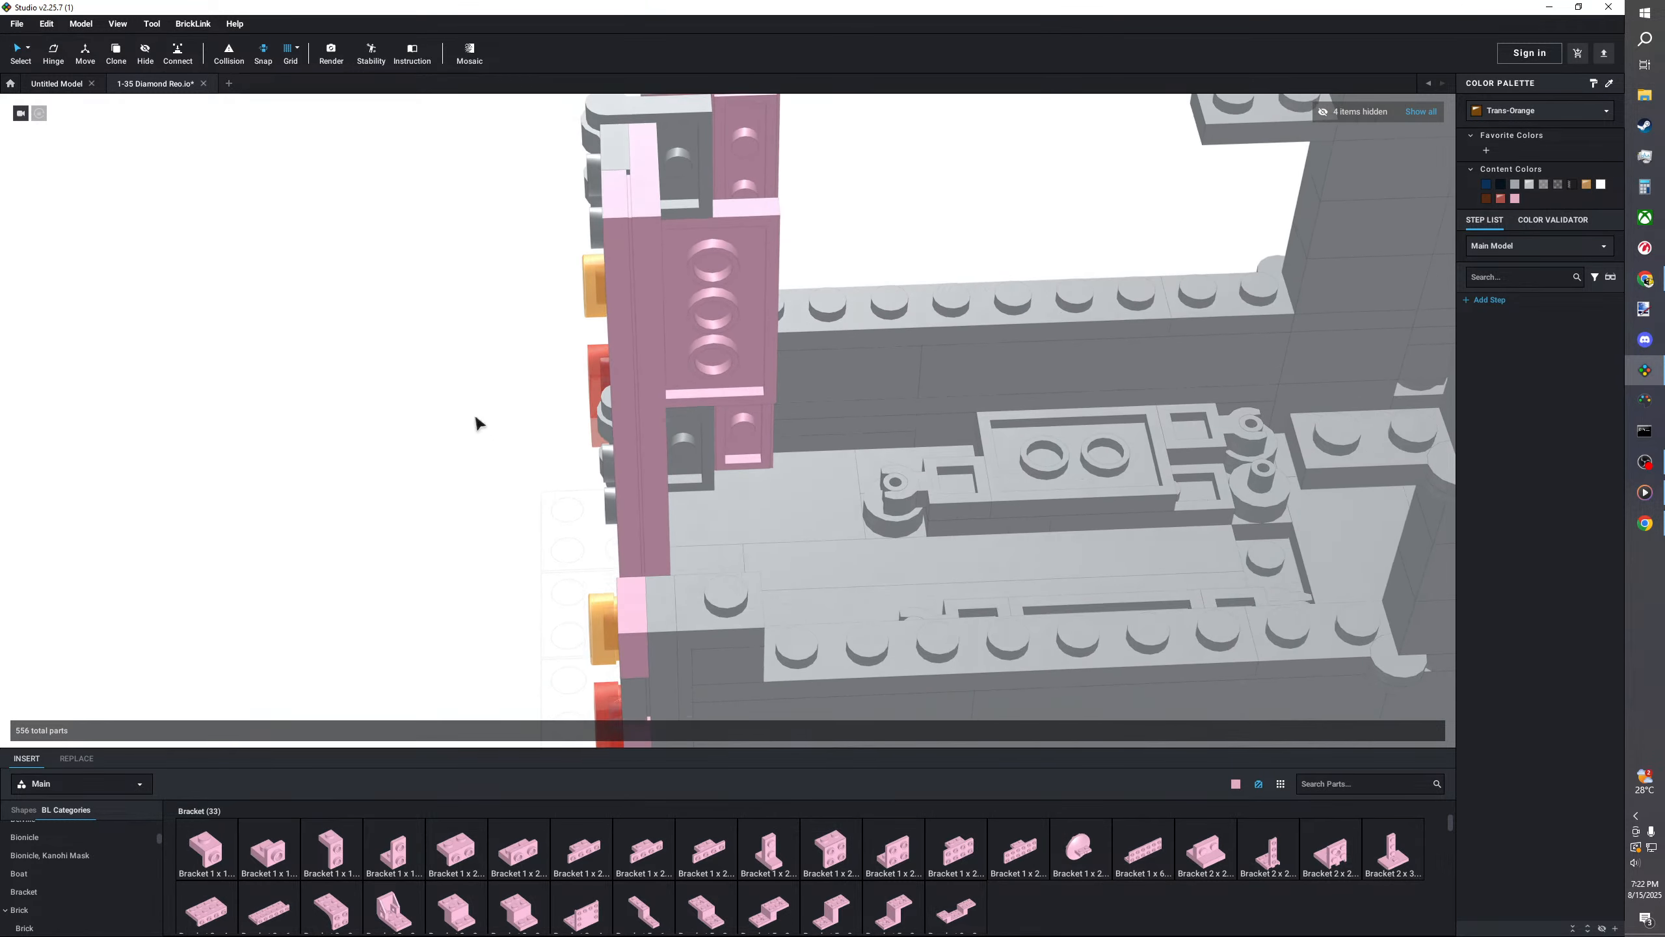
left_click(811, 551)
key("Delete")
right_click_drag(811, 551, 749, 531)
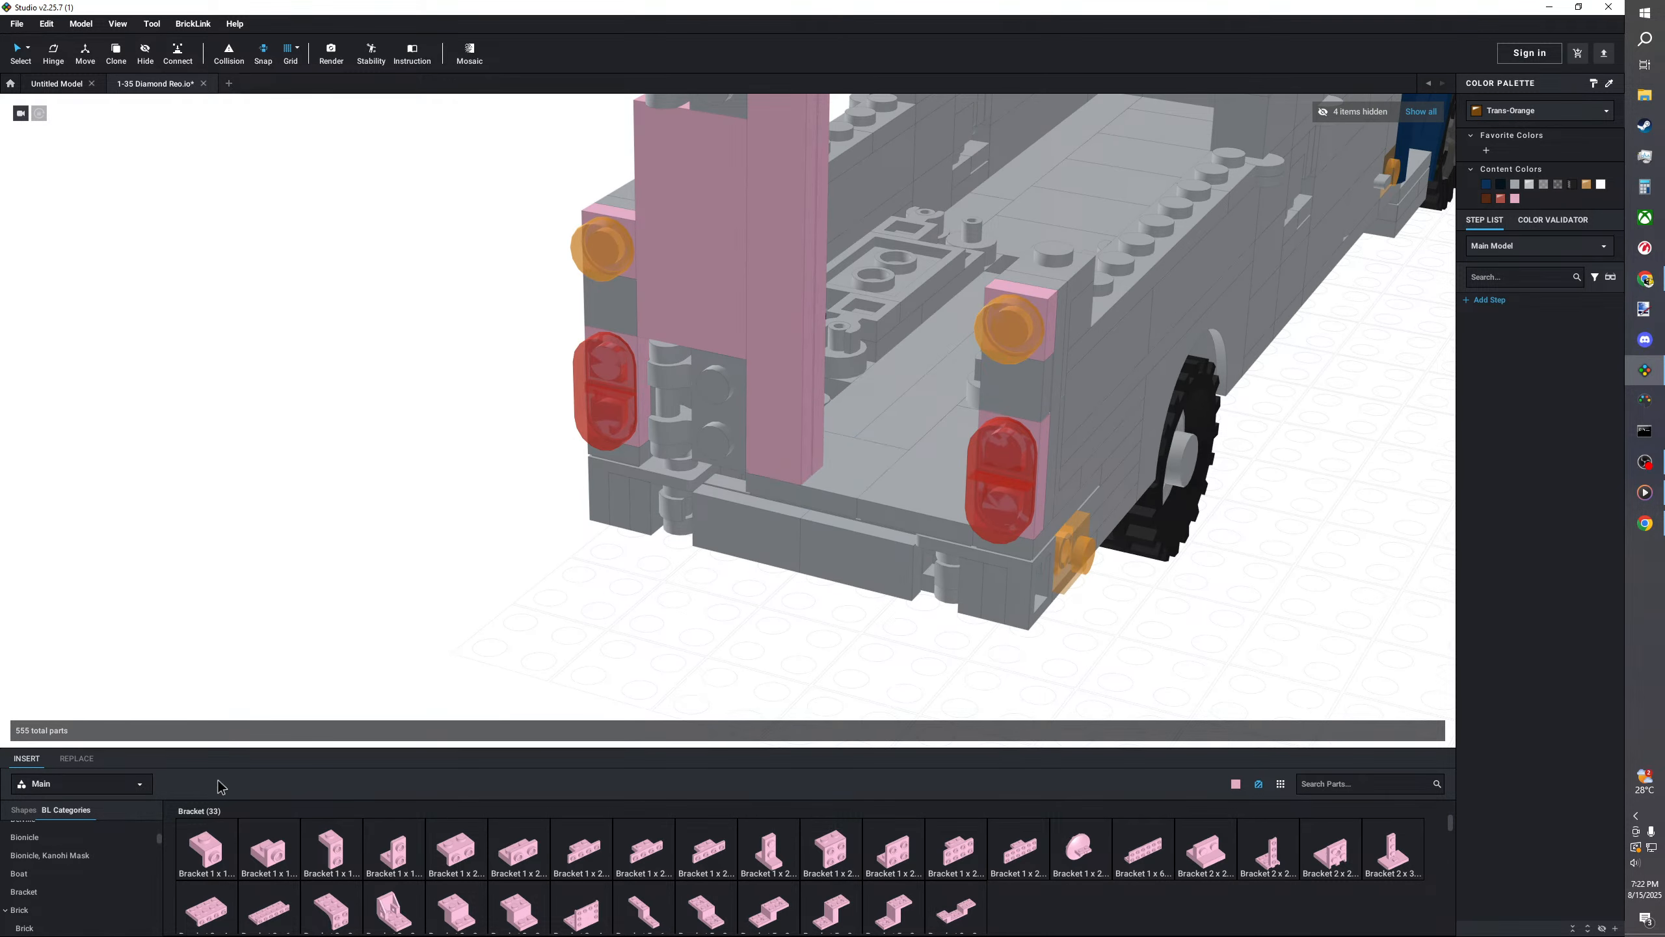
- Place a pink Tile 1 x 2 on the rearmost exposed deck studs beneath the hinged panel
scroll(103, 866, "down", 3)
scroll(102, 866, "down", 10)
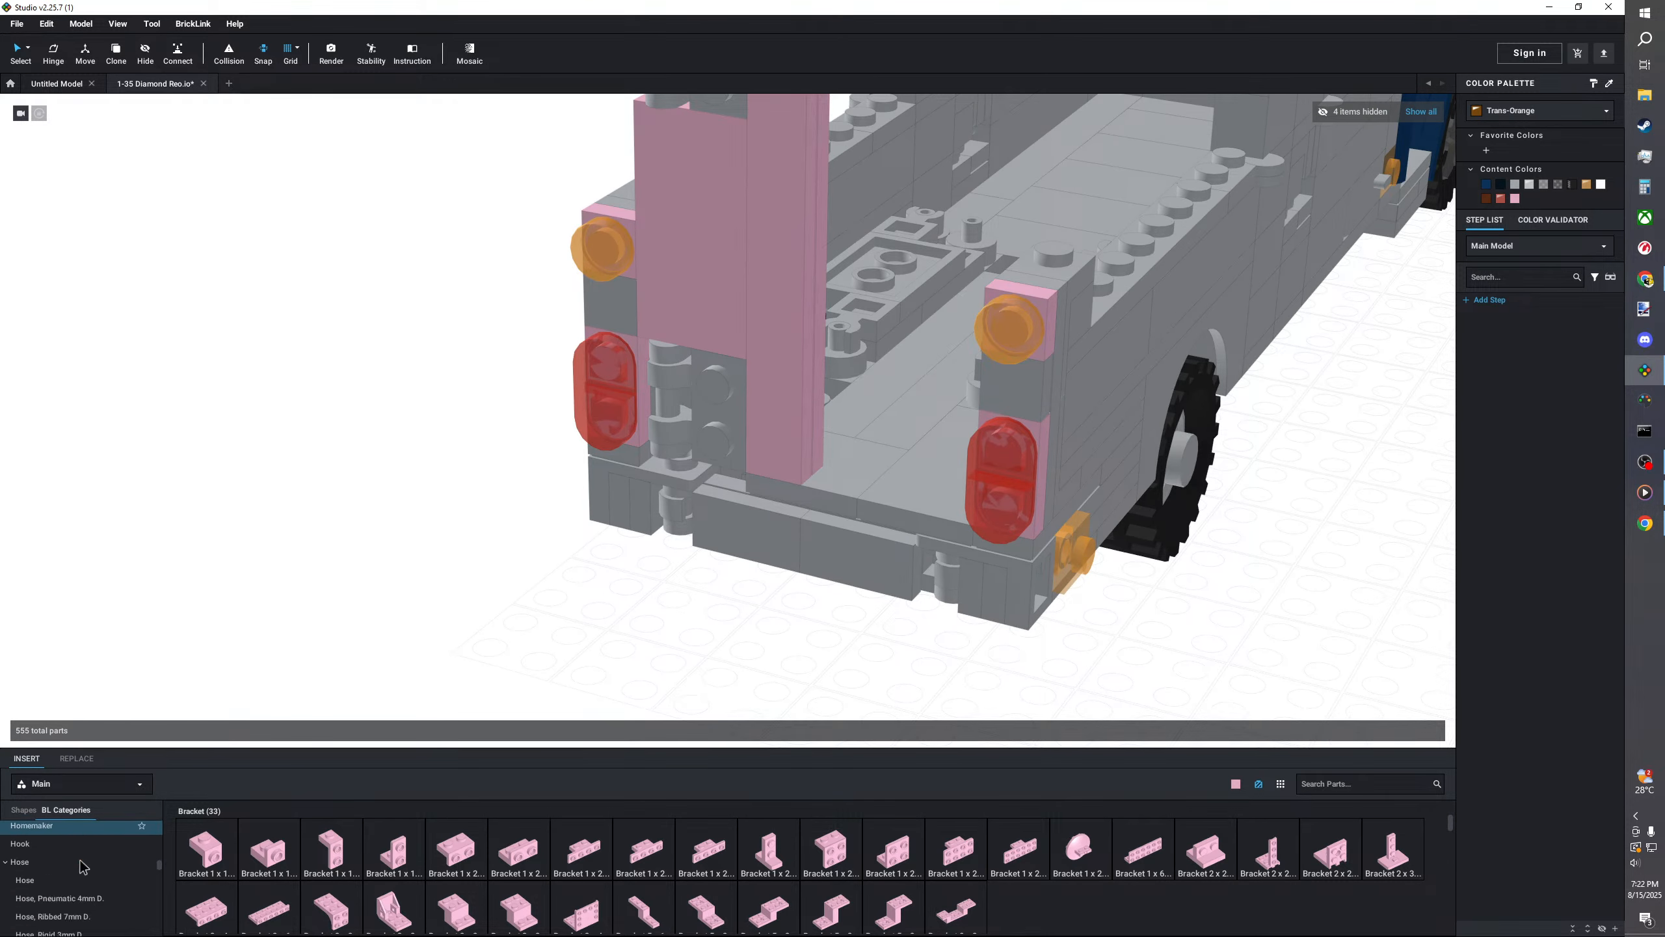
scroll(72, 859, "down", 8)
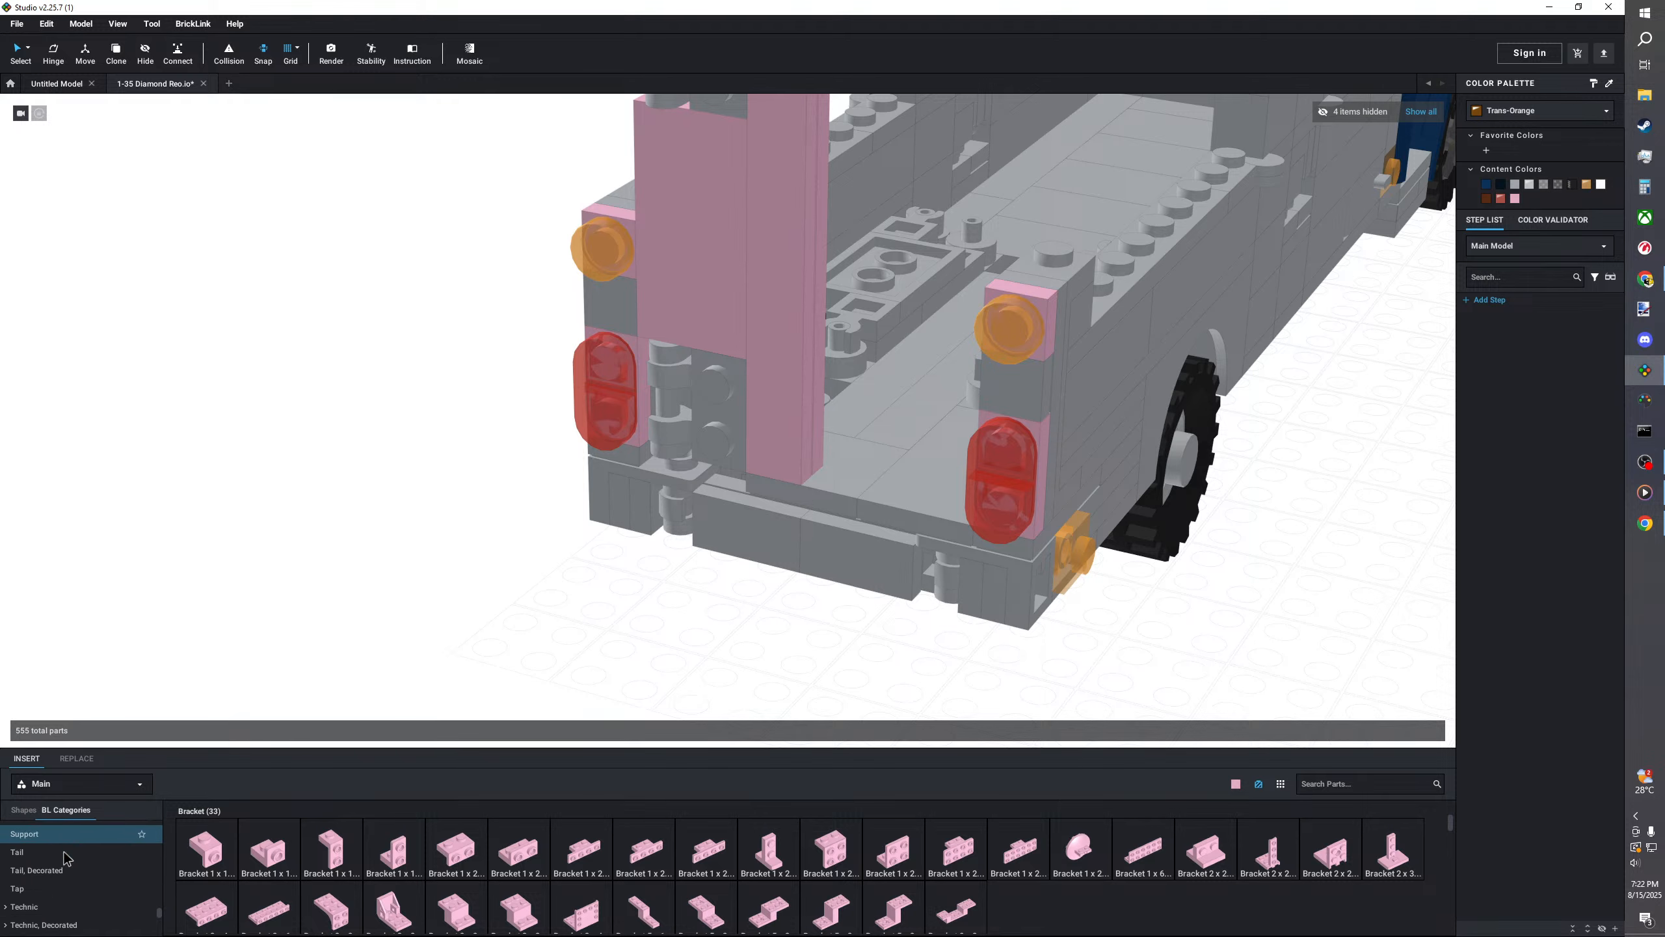
left_click(154, 838)
left_click(225, 838)
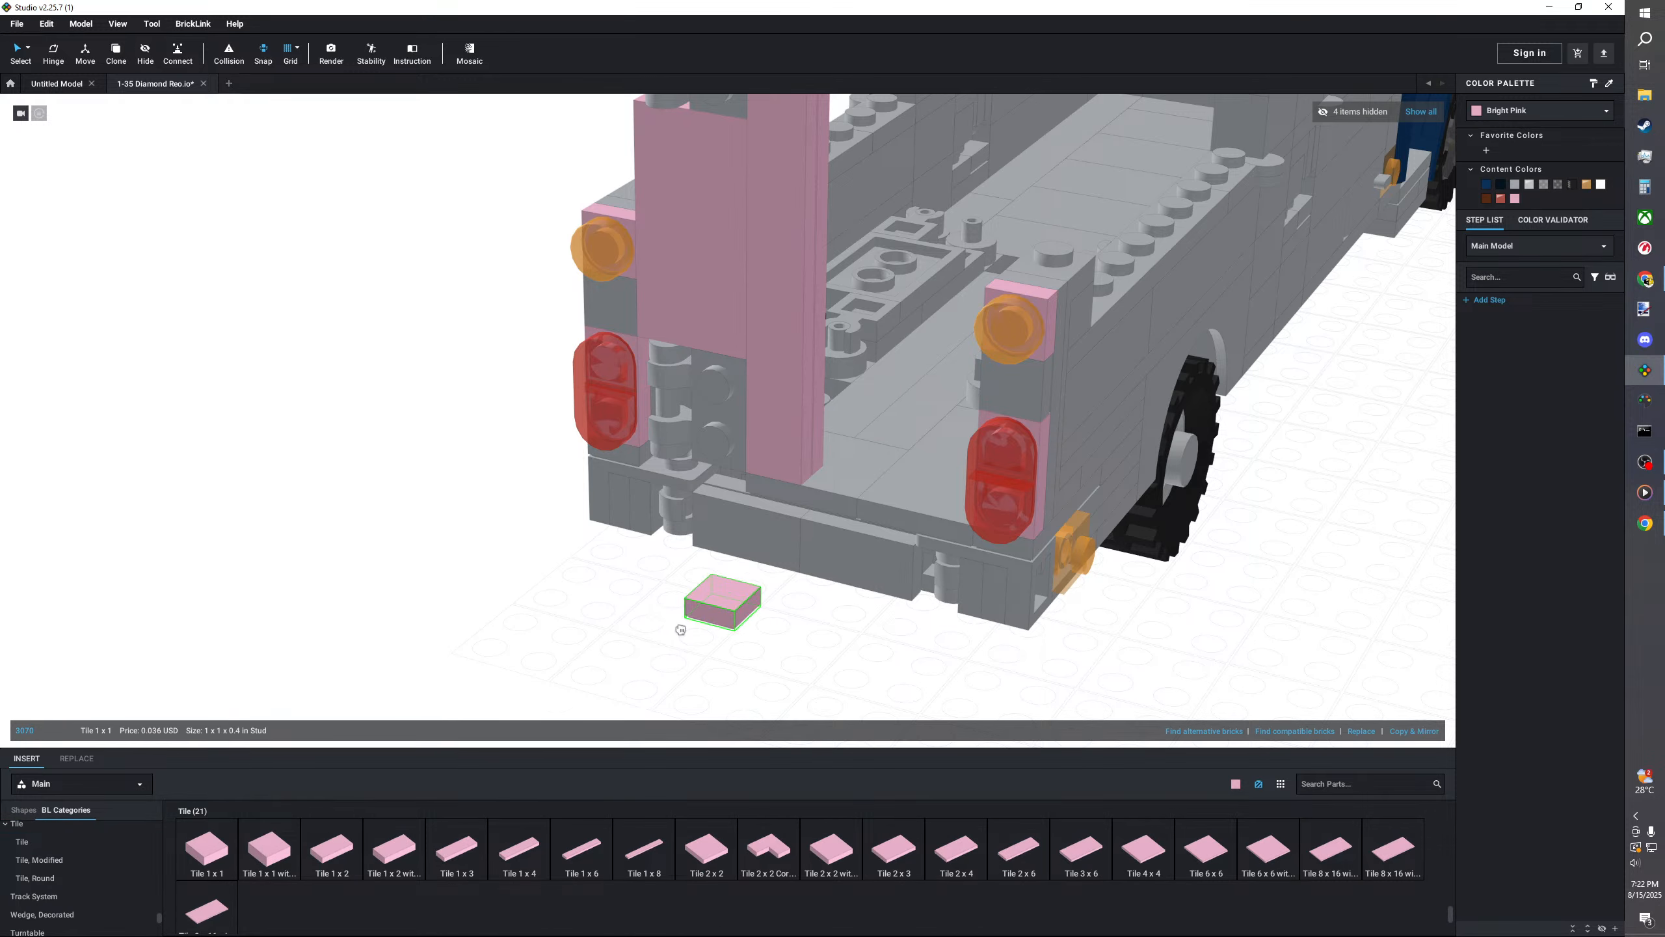
left_click(330, 844)
key("Escape")
right_click_drag(531, 539, 485, 585)
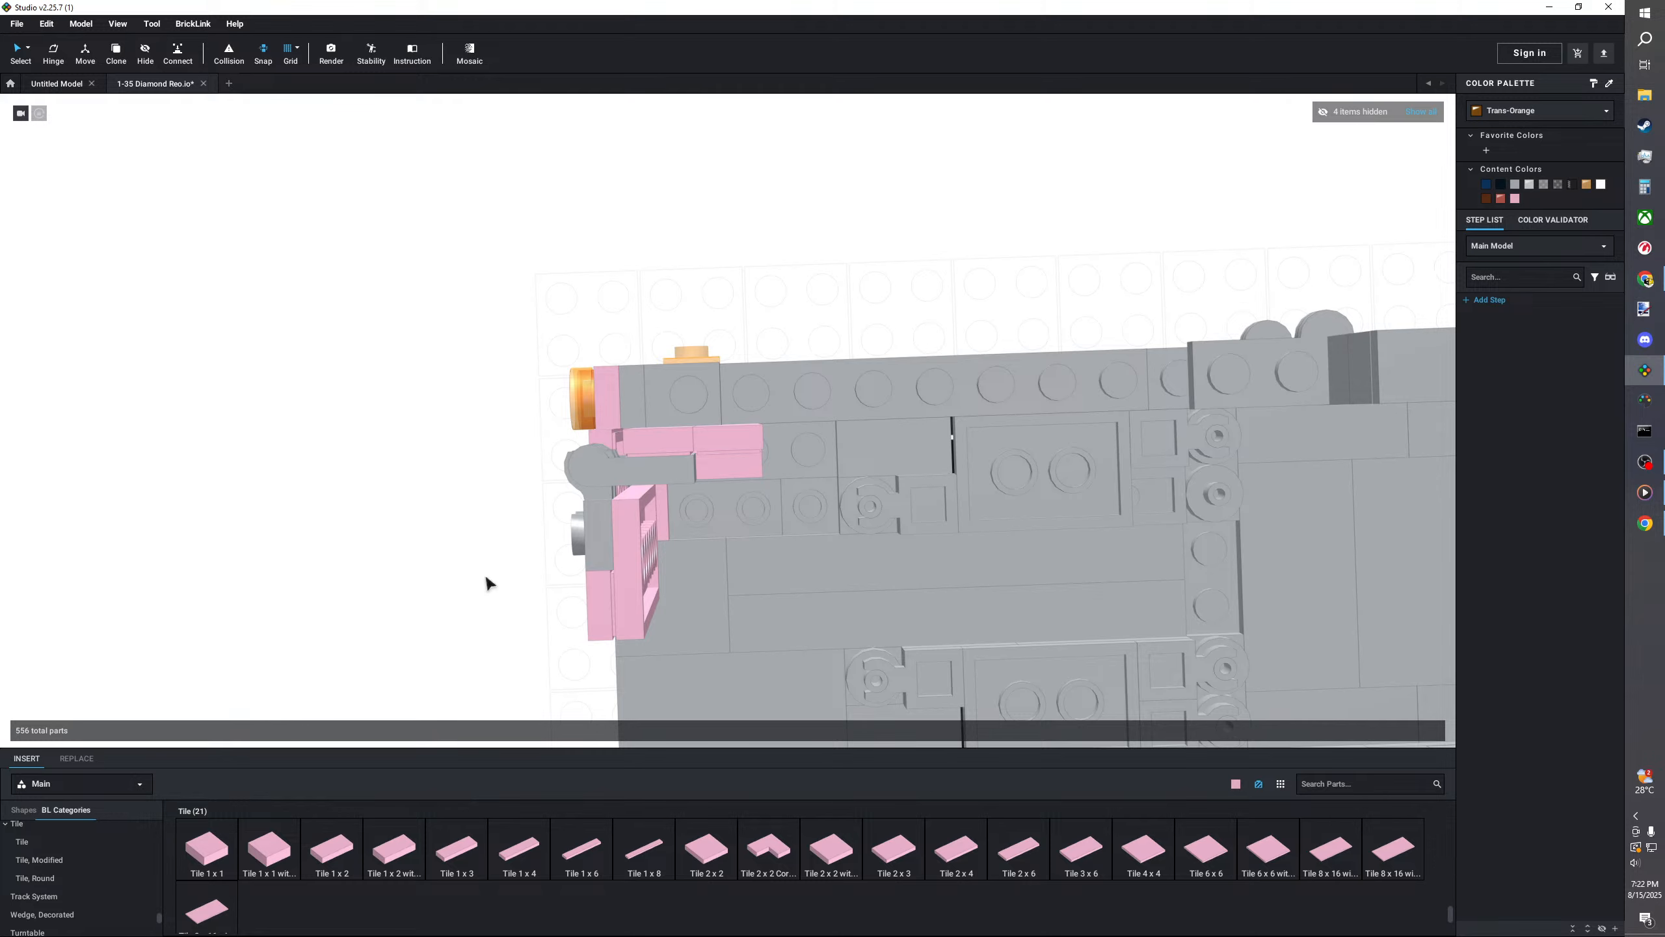
- Place a pink Tile, Modified 2 x 2 with Studs on Edge on the exposed deck studs beside the hinged panel
right_click_drag(450, 568, 394, 553)
left_click(39, 860)
left_click(1393, 850)
scroll(721, 545, "up", 3)
right_click_drag(721, 544, 715, 571)
left_click(643, 557)
scroll(111, 875, "up", 6)
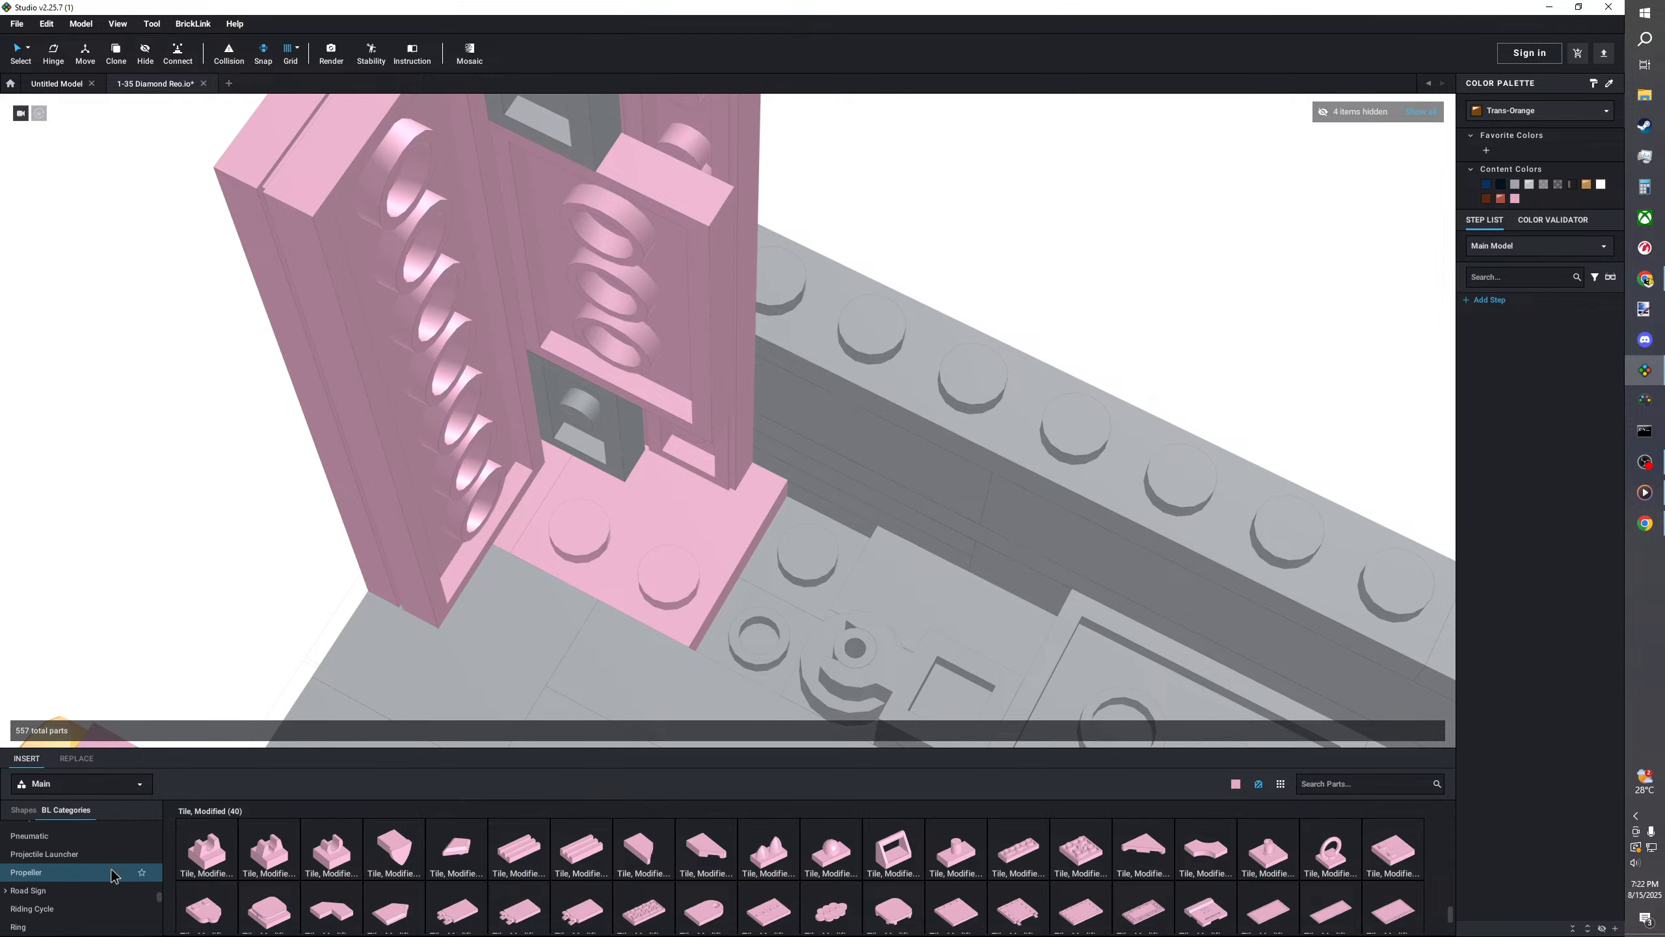
left_click(96, 876)
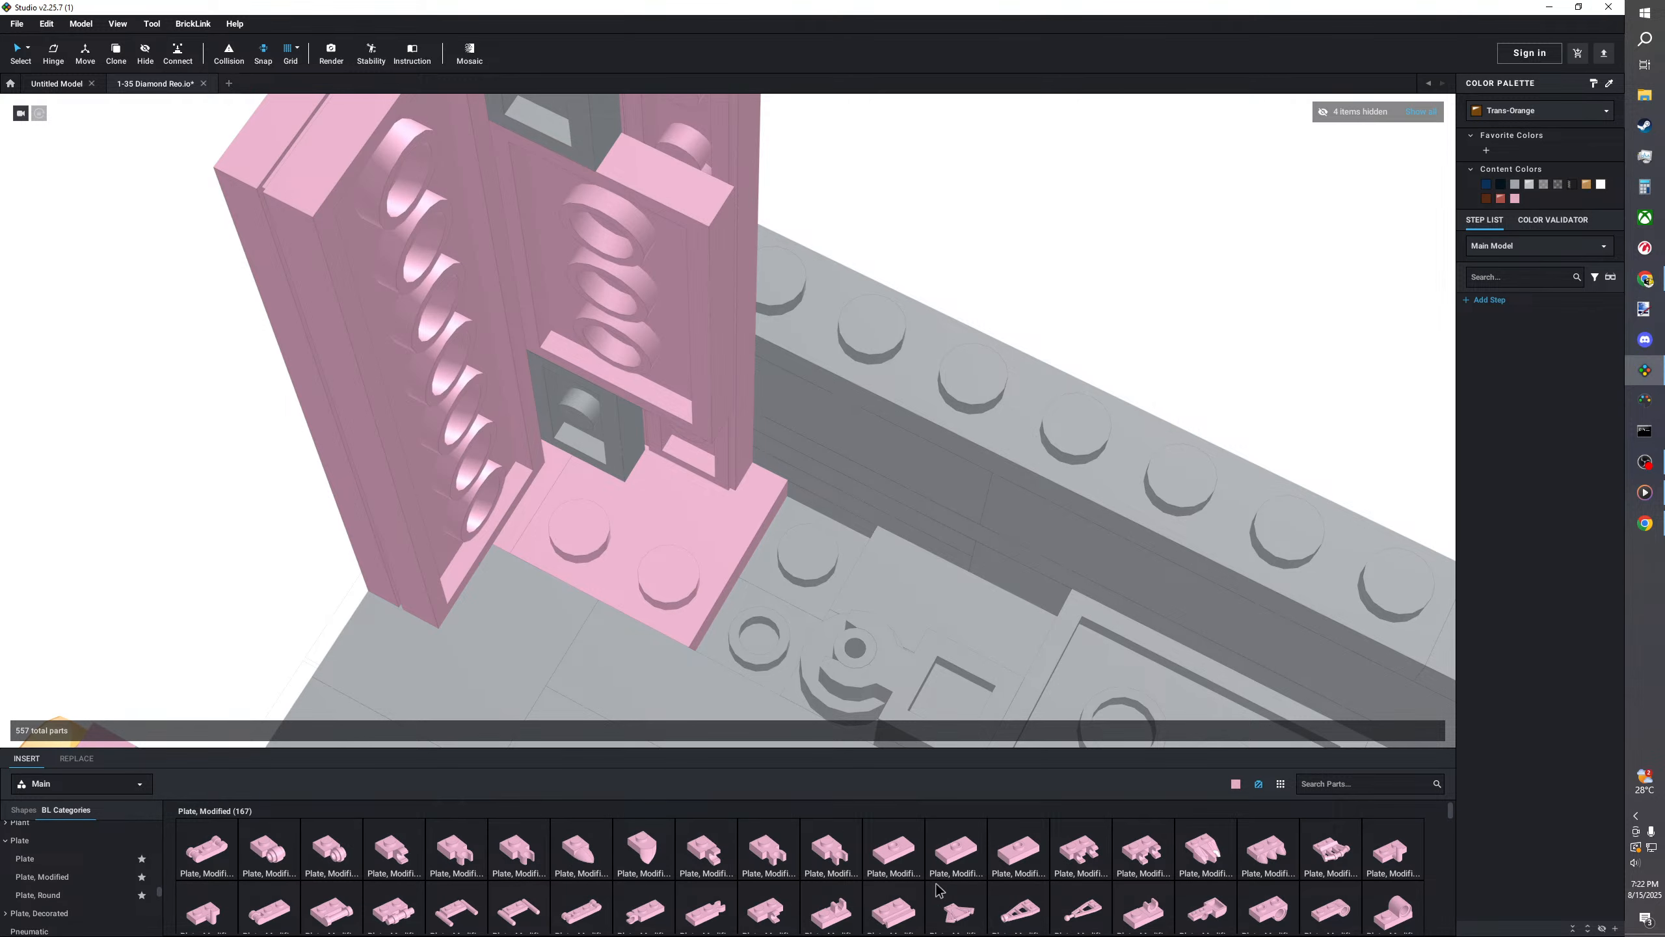
left_click(905, 897)
key("Escape")
- Place a pink one-stud tile on the rearmost stud of the pink modified tile on the deck
scroll(259, 612, "down", 3)
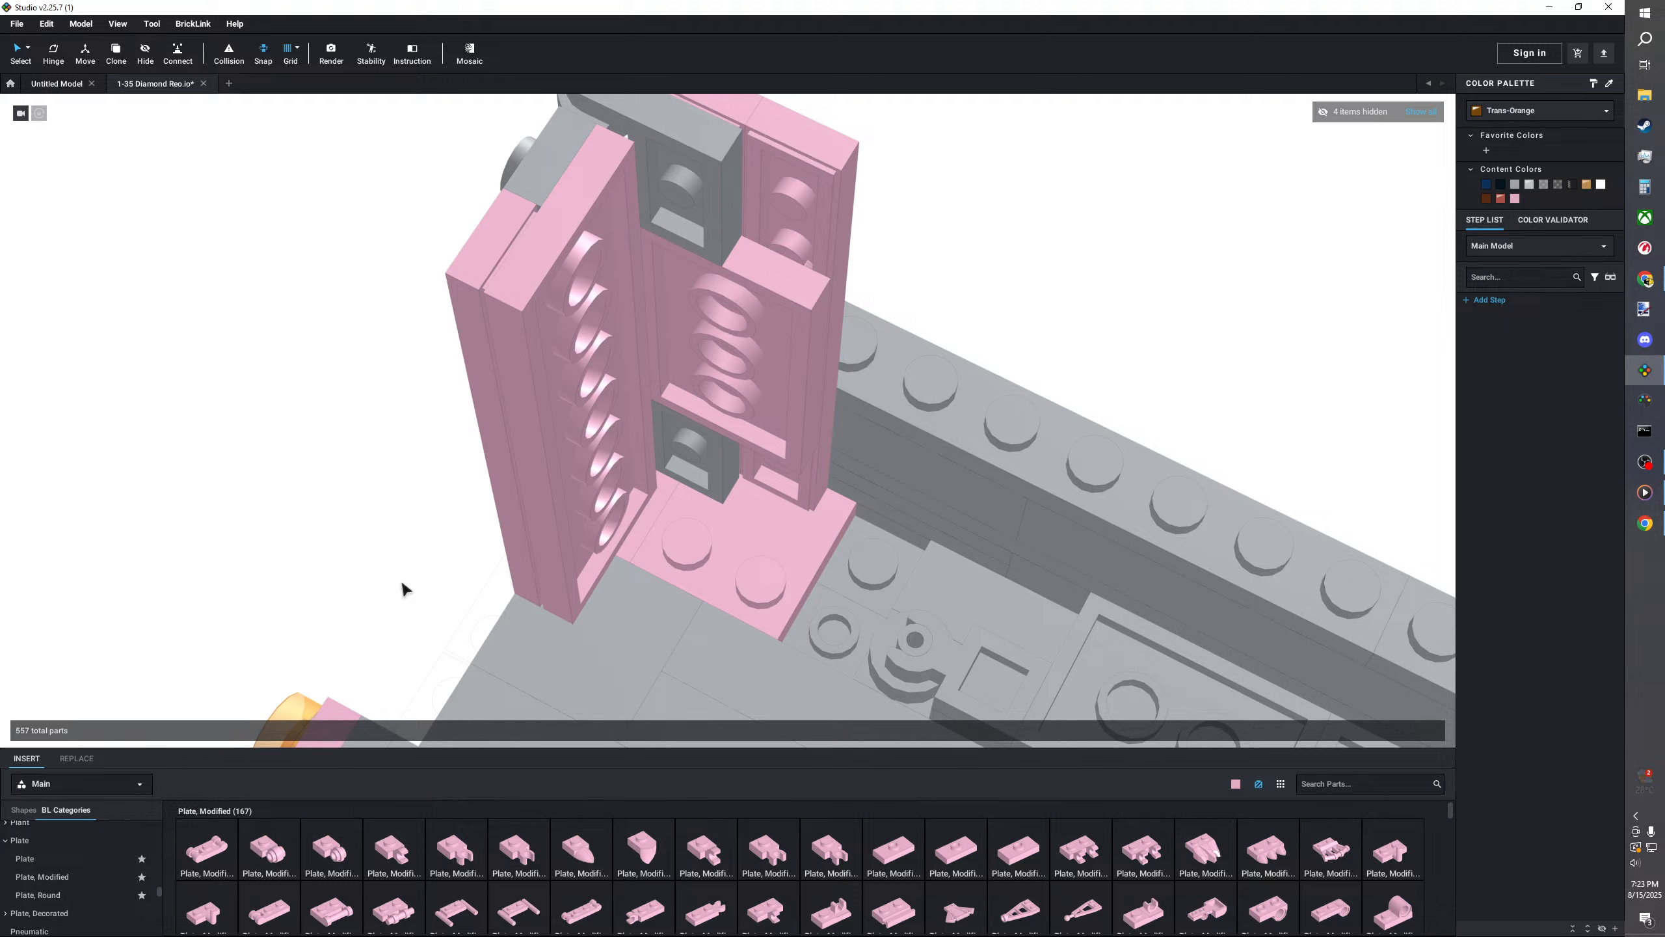
scroll(98, 853, "down", 8)
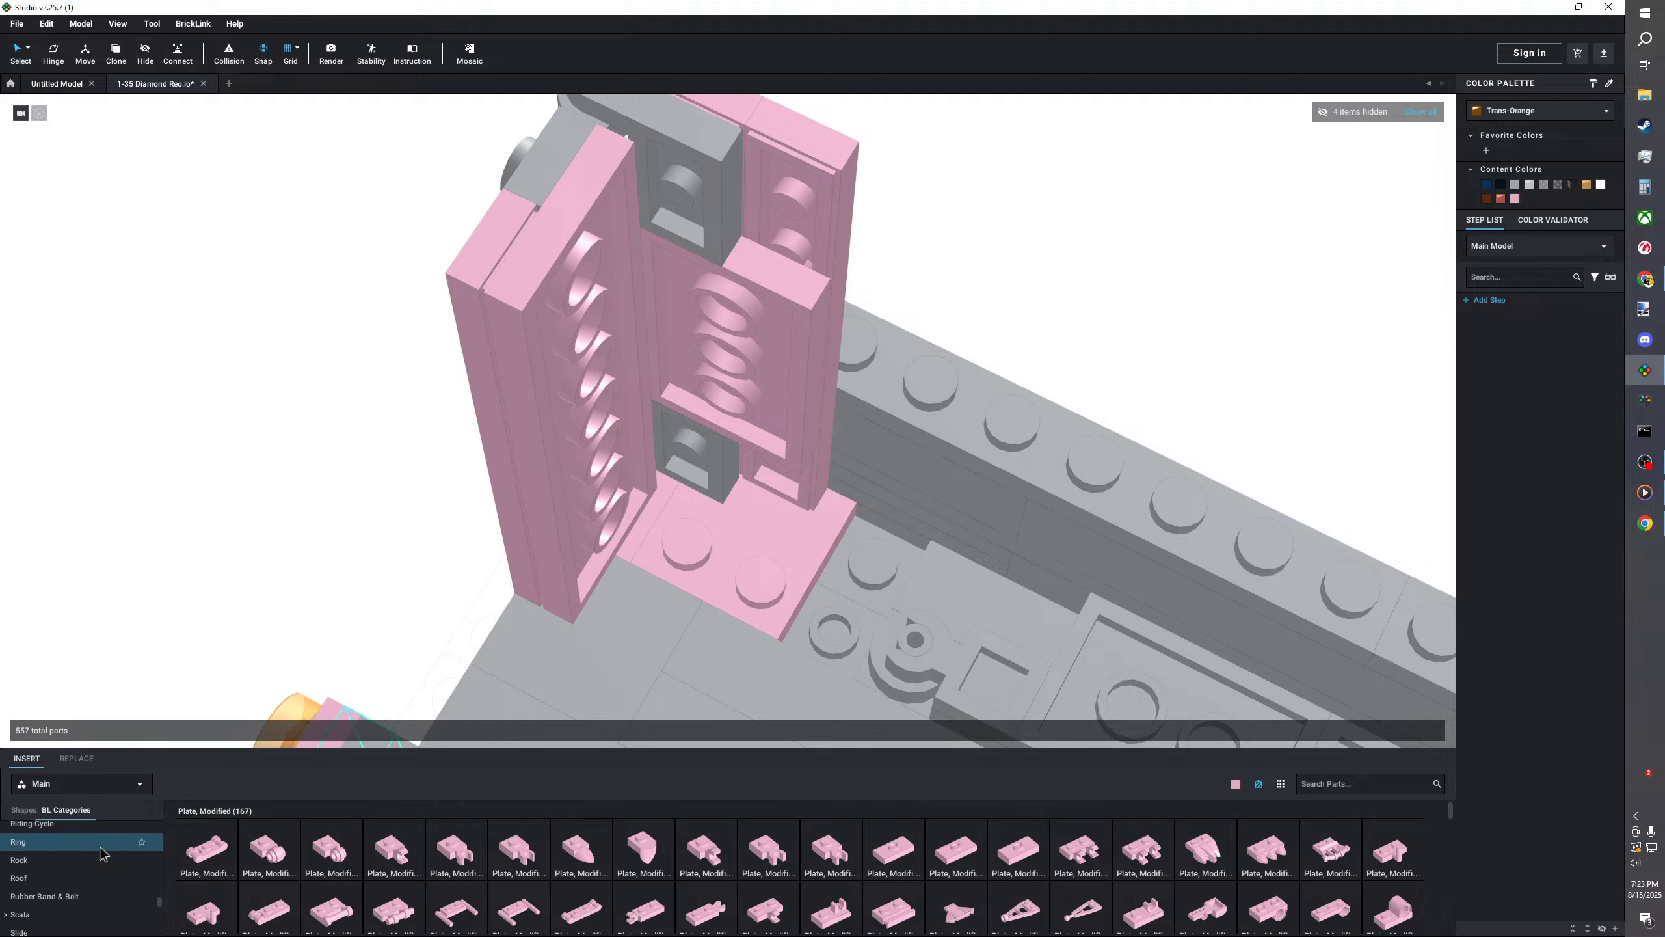
scroll(98, 851, "down", 4)
left_click(63, 879)
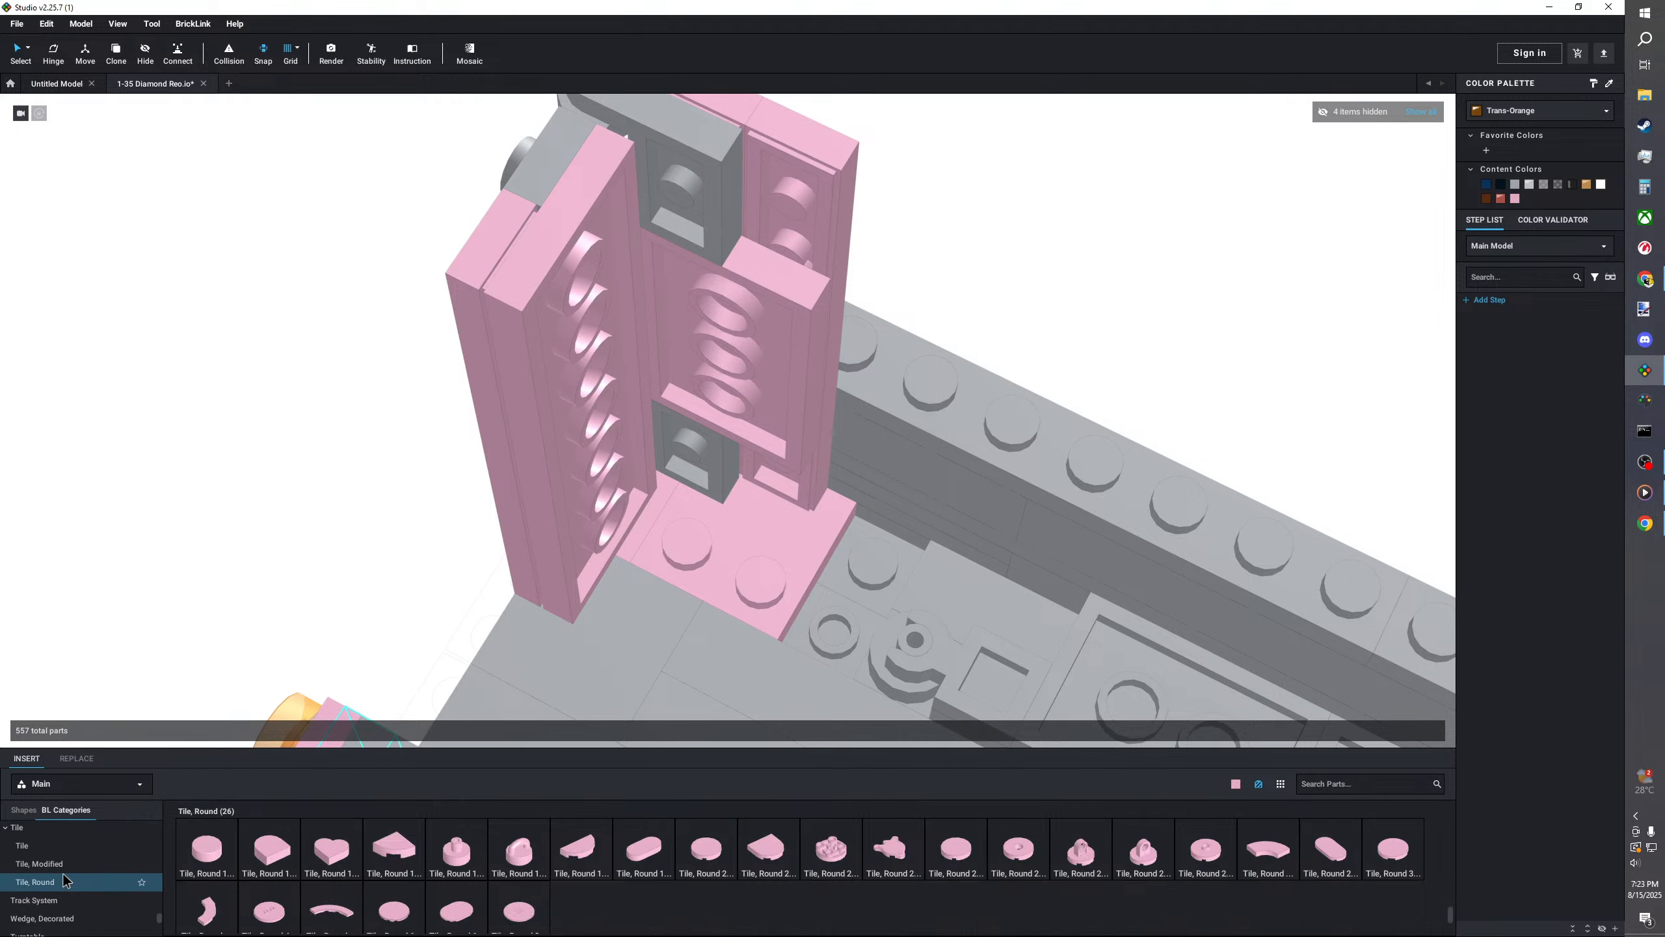
left_click(333, 848)
key("Right")
left_click(689, 547)
right_click_drag(689, 546, 630, 564)
- Delete the grey piece along the side wall between the exposed deck studs and the raised frame
scroll(115, 907, "up", 10)
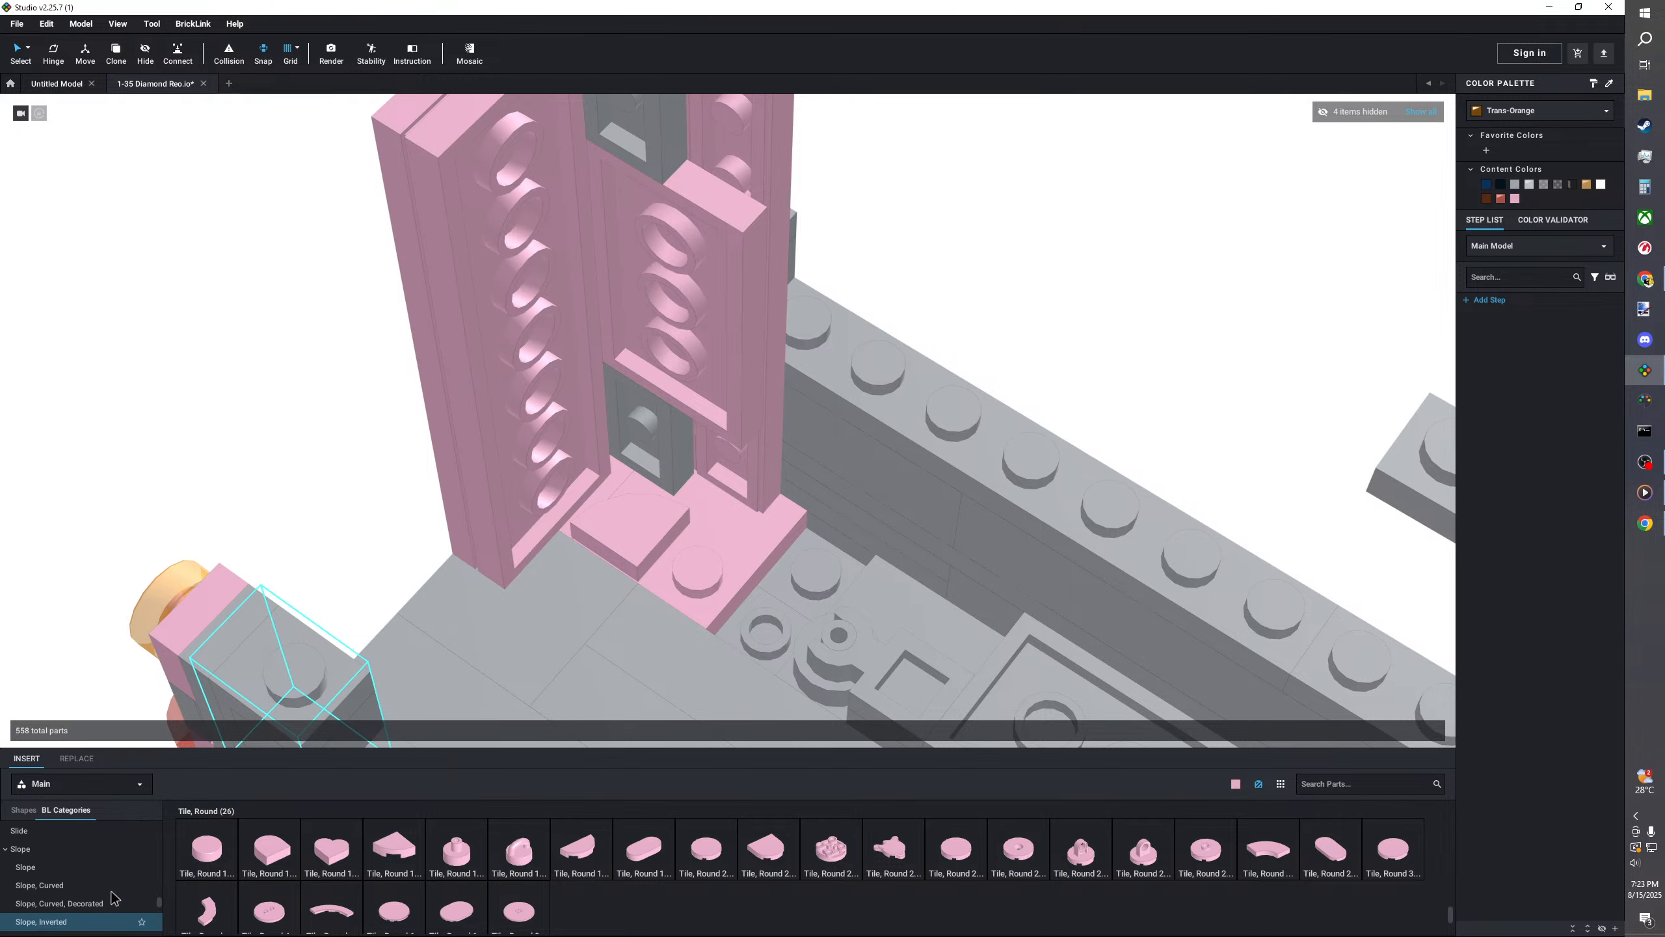
right_click_drag(353, 472, 304, 499)
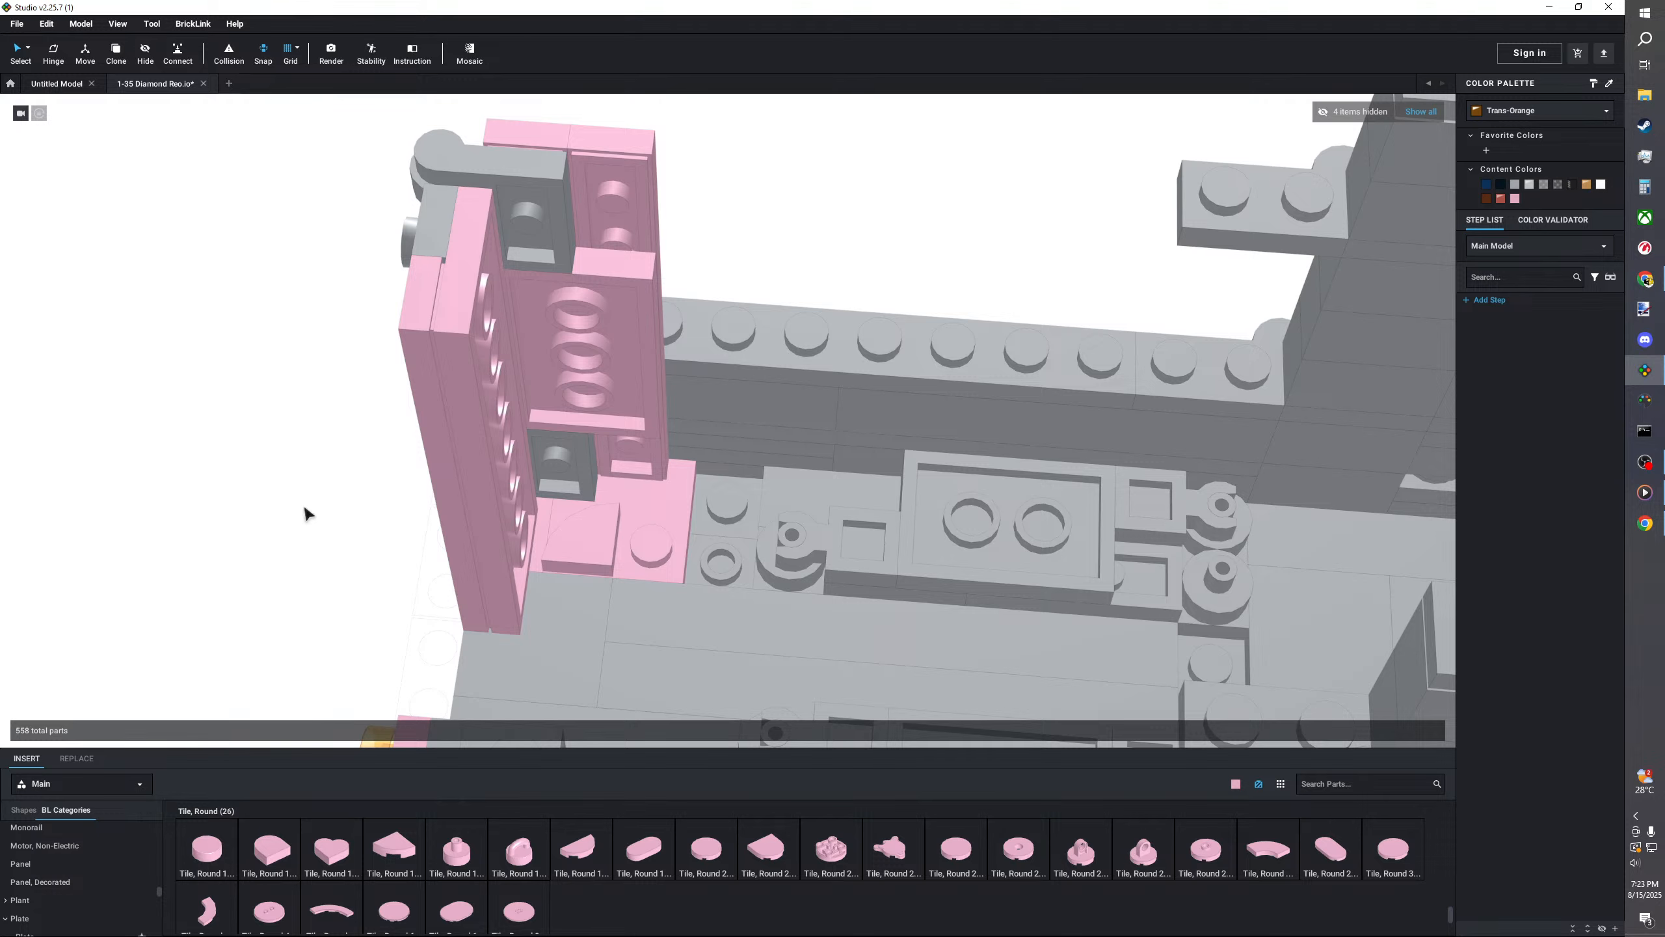
middle_click_drag(305, 507, 292, 494)
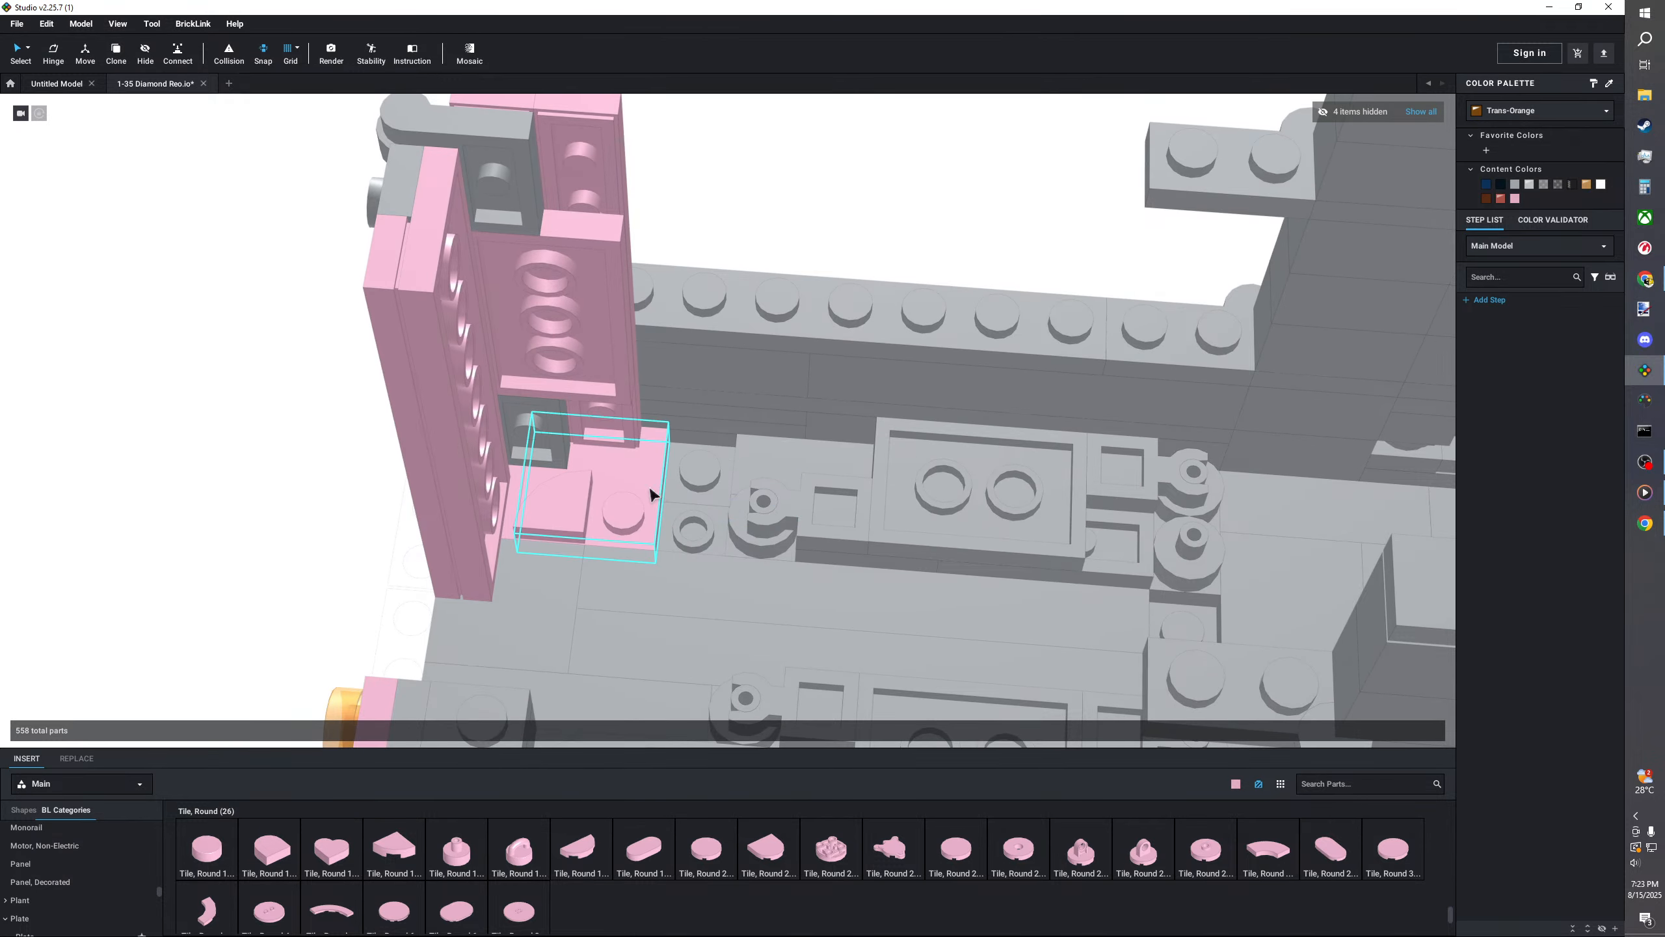
scroll(87, 878, "up", 3)
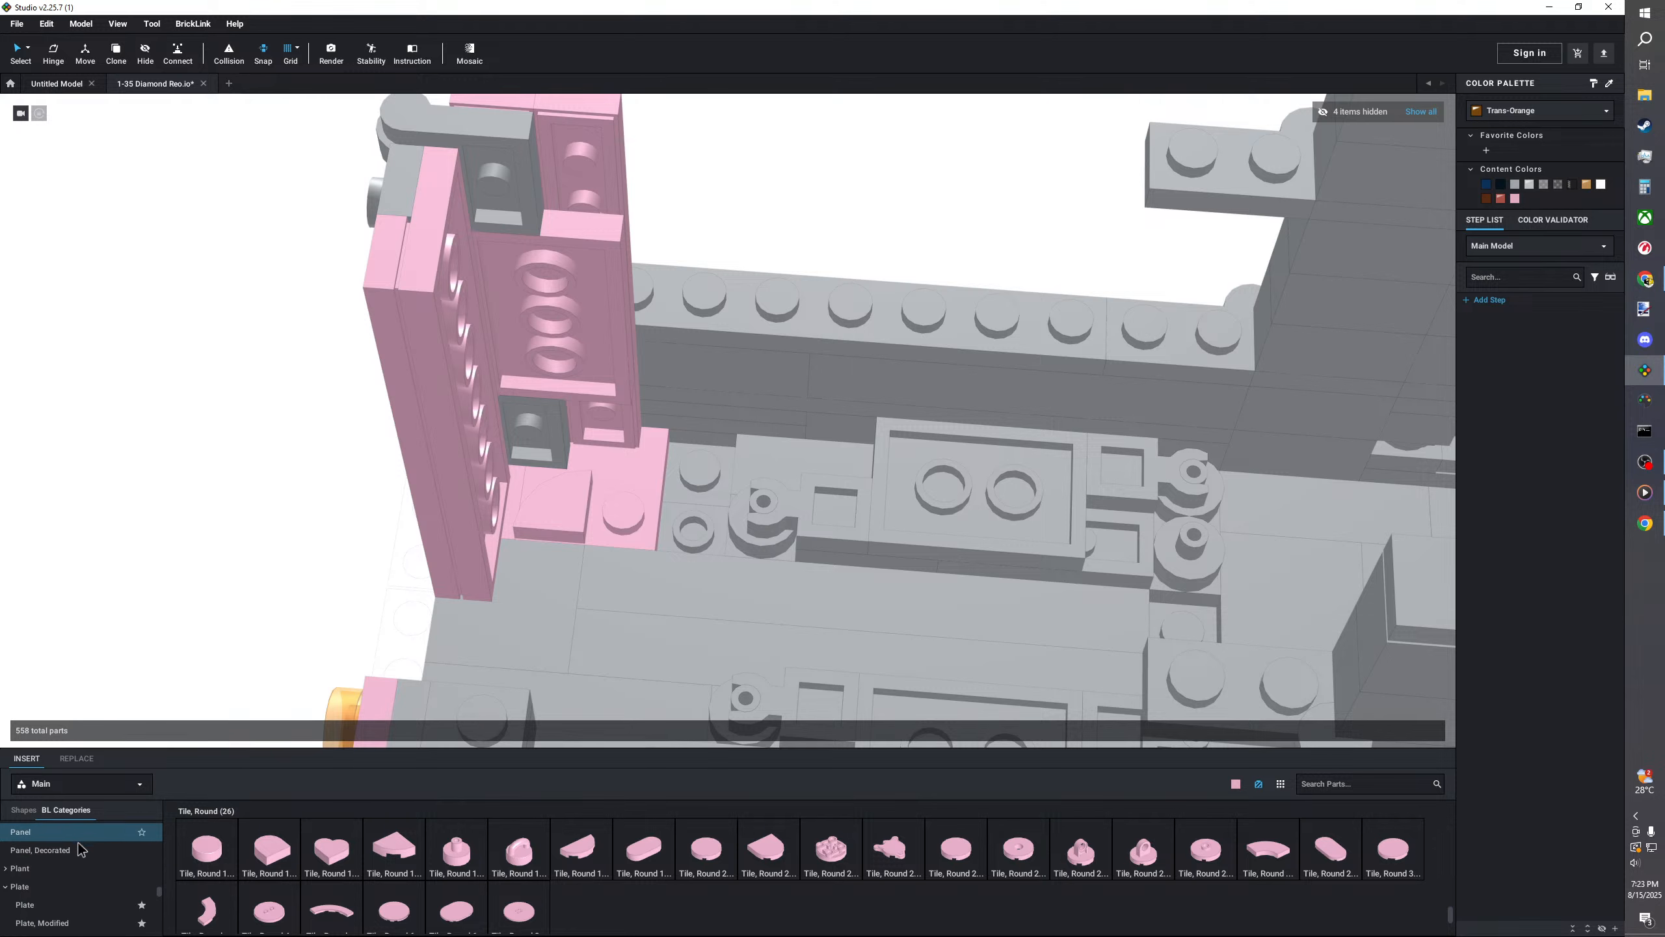
scroll(86, 876, "up", 4)
scroll(87, 869, "down", 2)
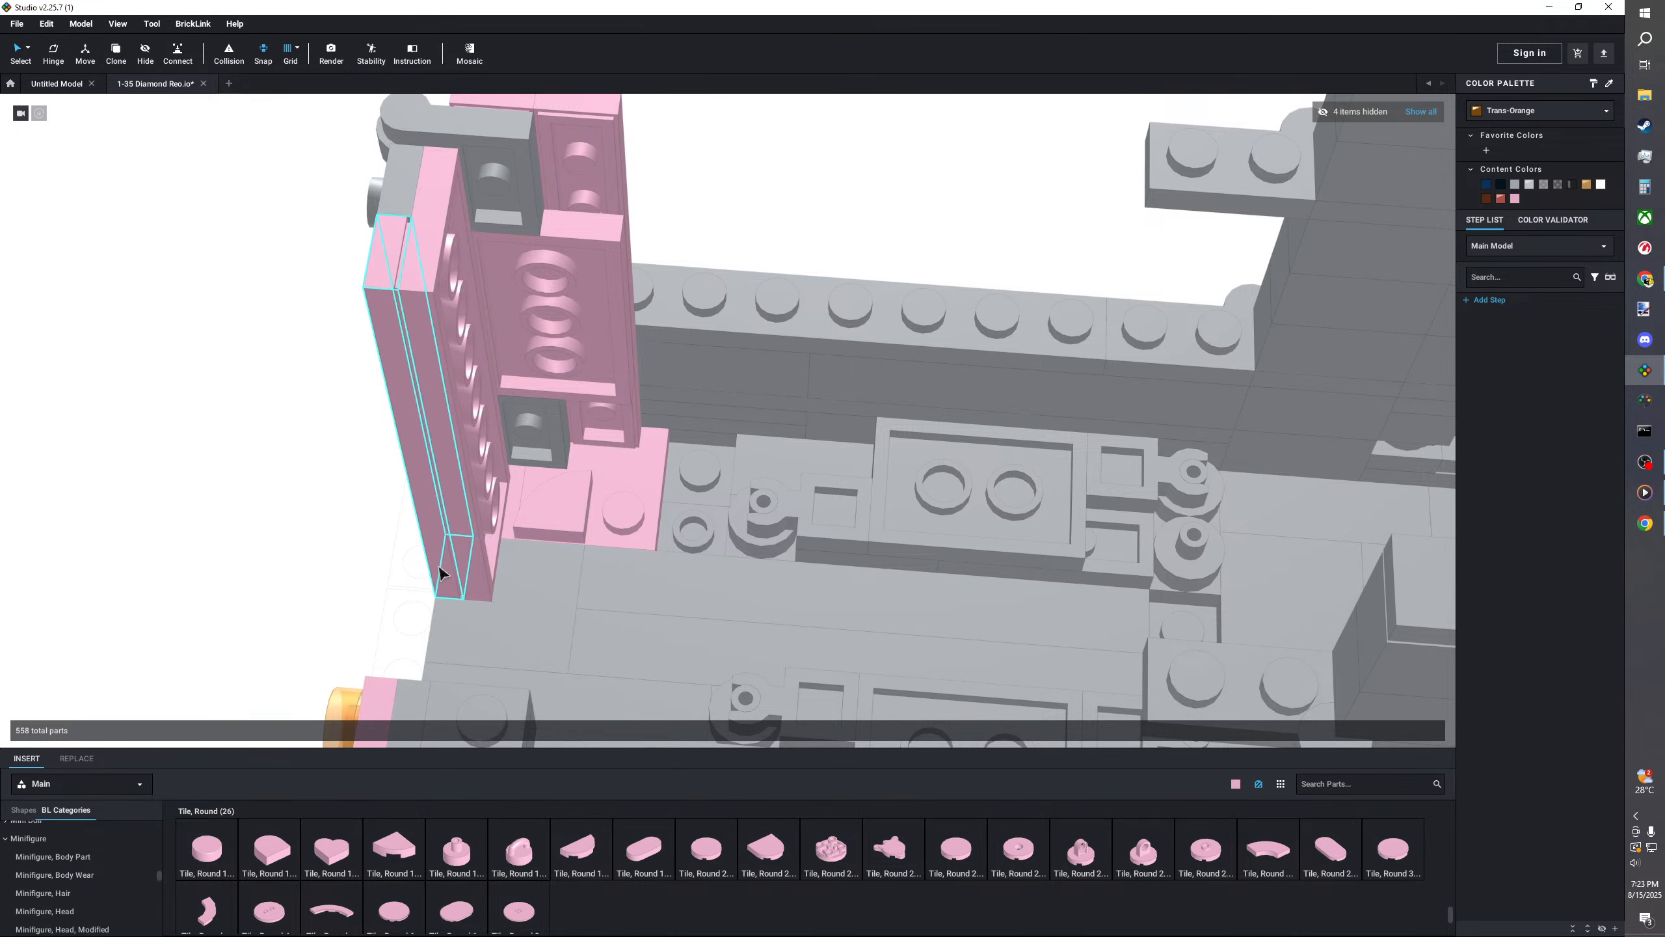
right_click_drag(577, 525, 752, 501)
left_click(806, 438)
key("Delete")
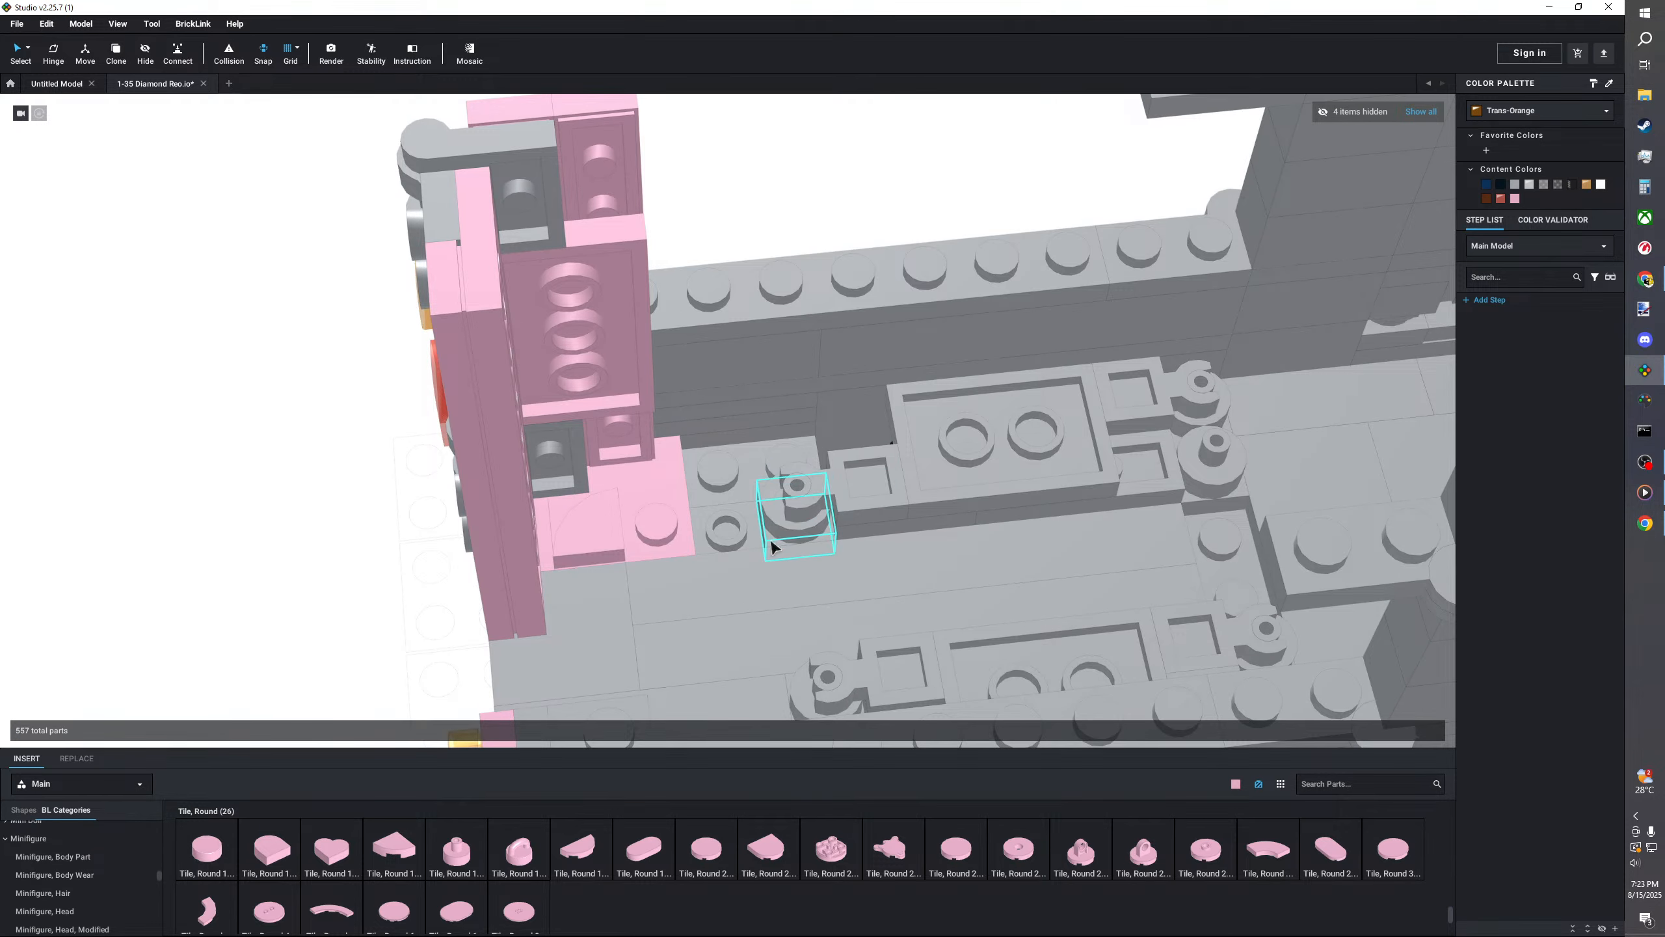
- Extend the pink deck section forward beneath the hinge piece with a second Tile, Modified 2 x 2 with Studs on Edge
left_click(646, 558)
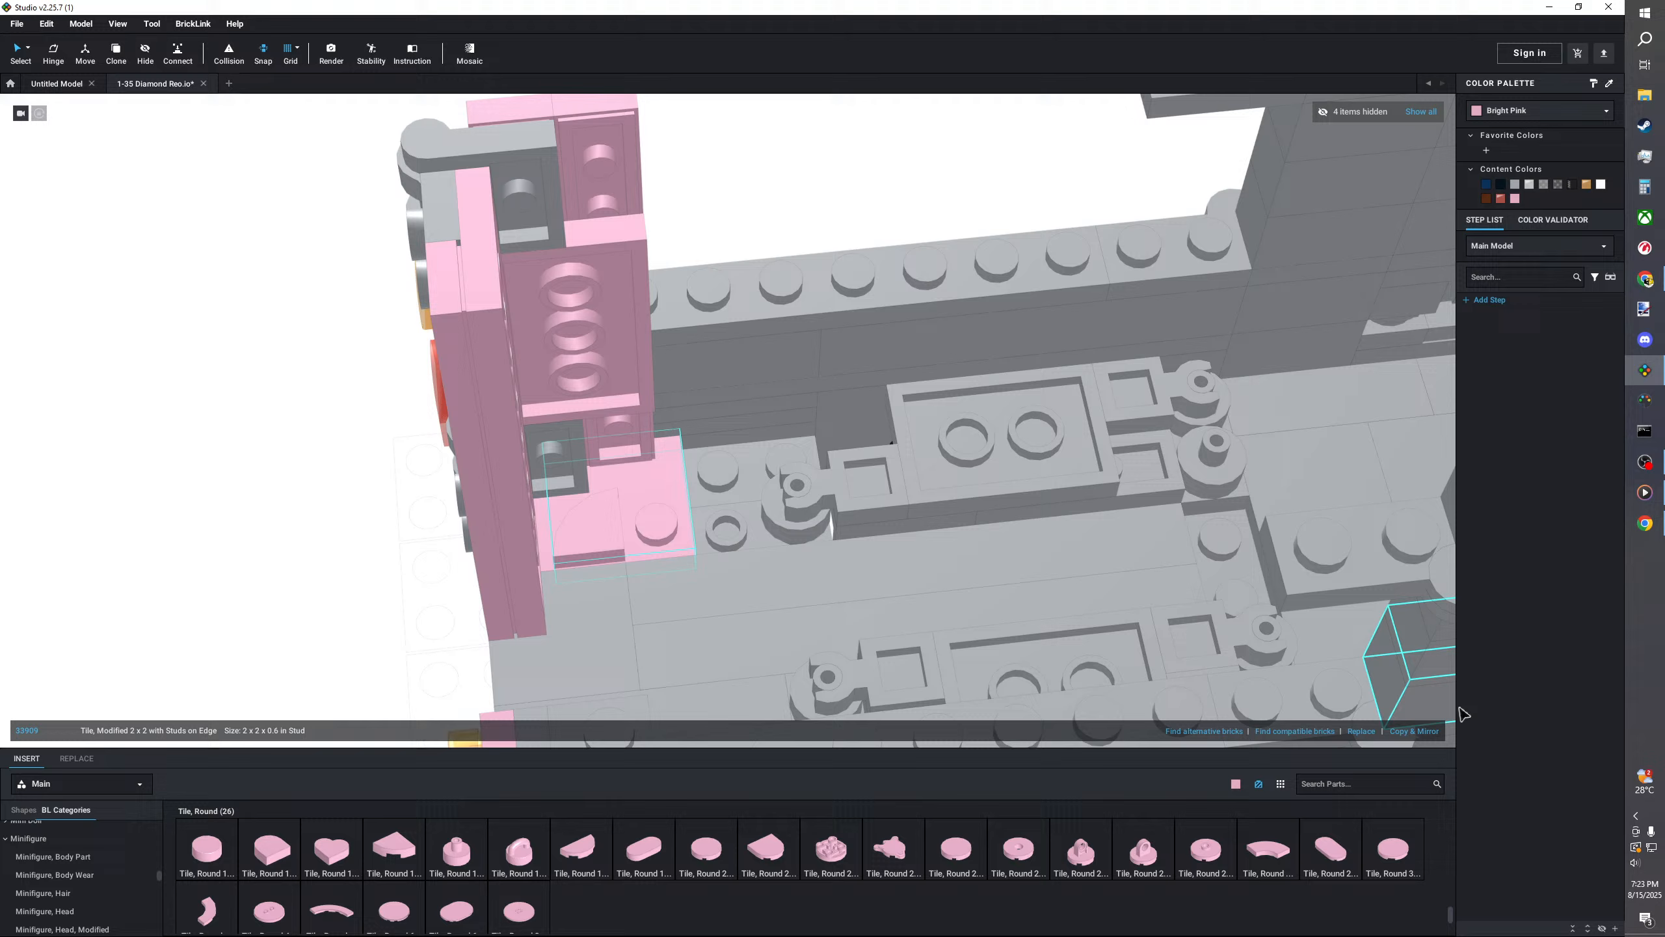
left_click(1427, 734)
left_click(502, 675)
mouse_move(467, 666)
right_mouse_down()
mouse_move(502, 667)
mouse_move(405, 678)
mouse_move(446, 686)
right_mouse_up()
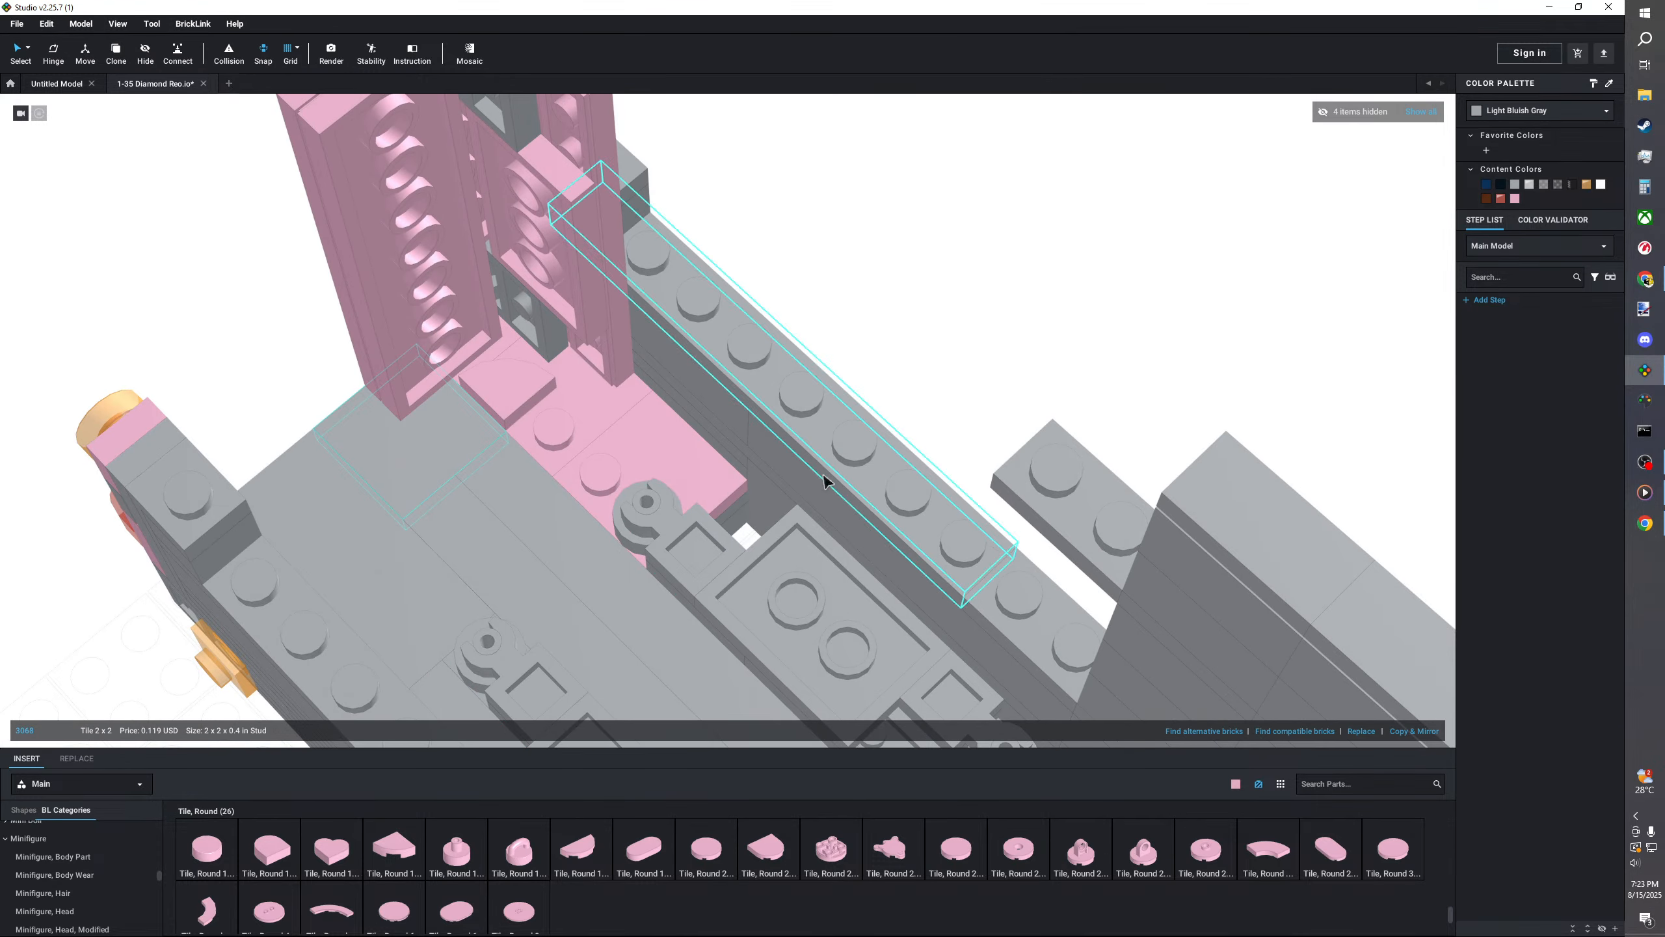
left_click_drag(825, 480, 730, 521)
right_click_drag(730, 520, 695, 525)
- Place a pink Plate 1 x 5 in the gap along the side wall beside the pink modified tiles
scroll(90, 885, "up", 10)
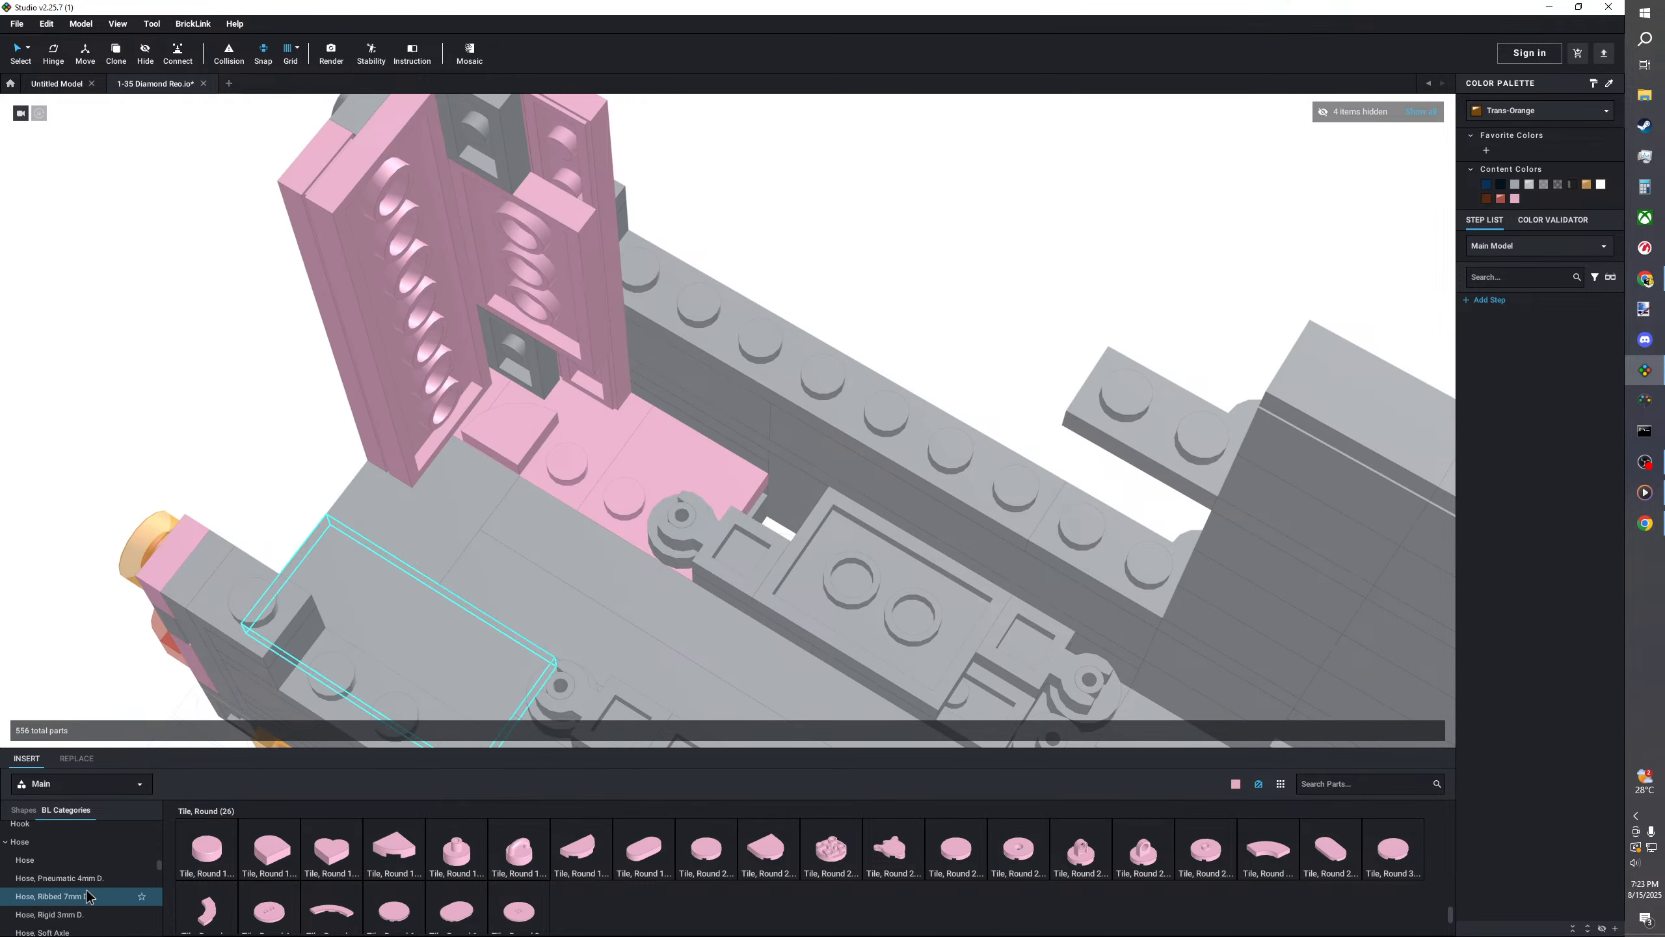
scroll(90, 879, "up", 4)
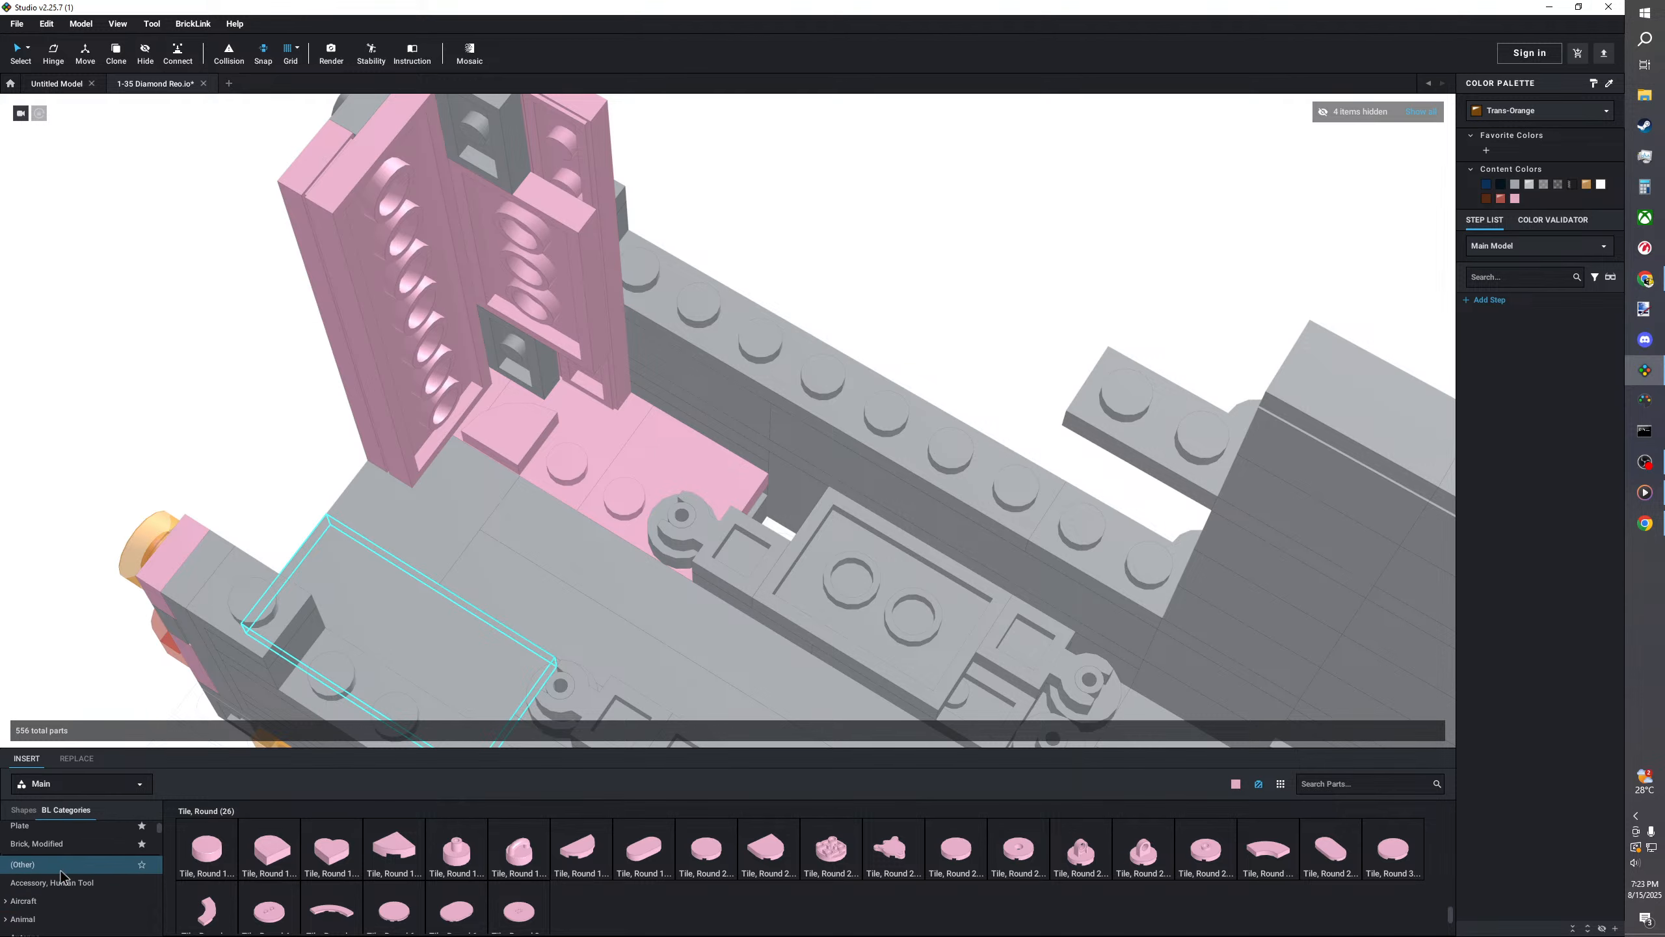
left_click(59, 862)
left_click(579, 850)
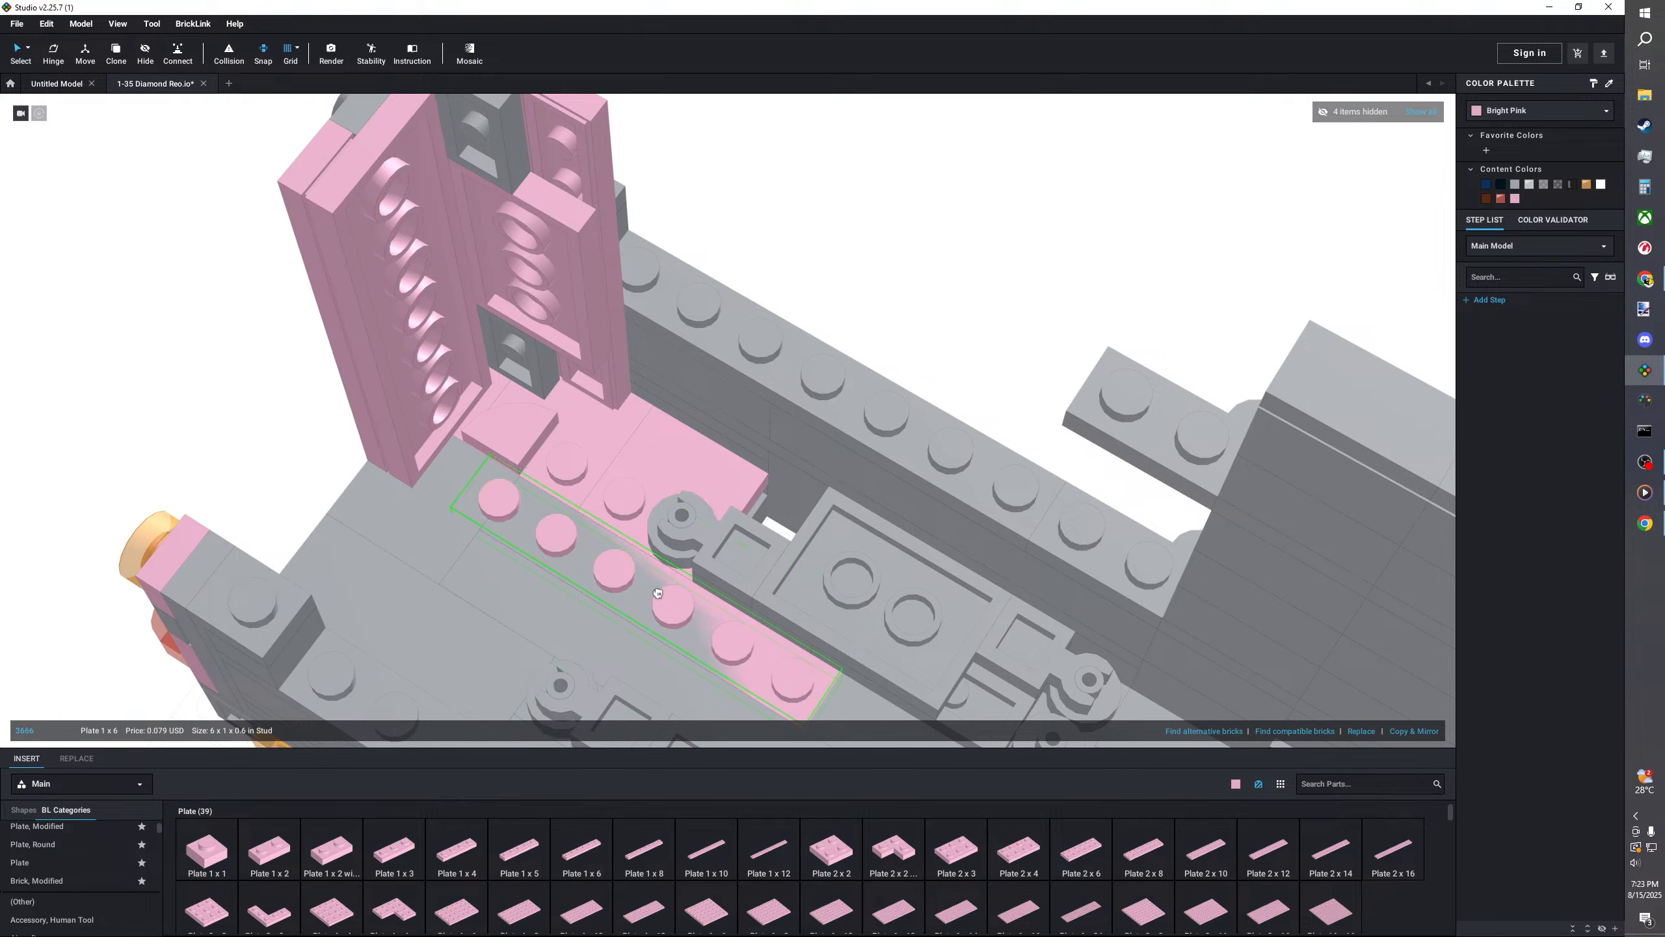
left_click(524, 850)
left_click(669, 452)
right_click_drag(670, 453, 746, 538)
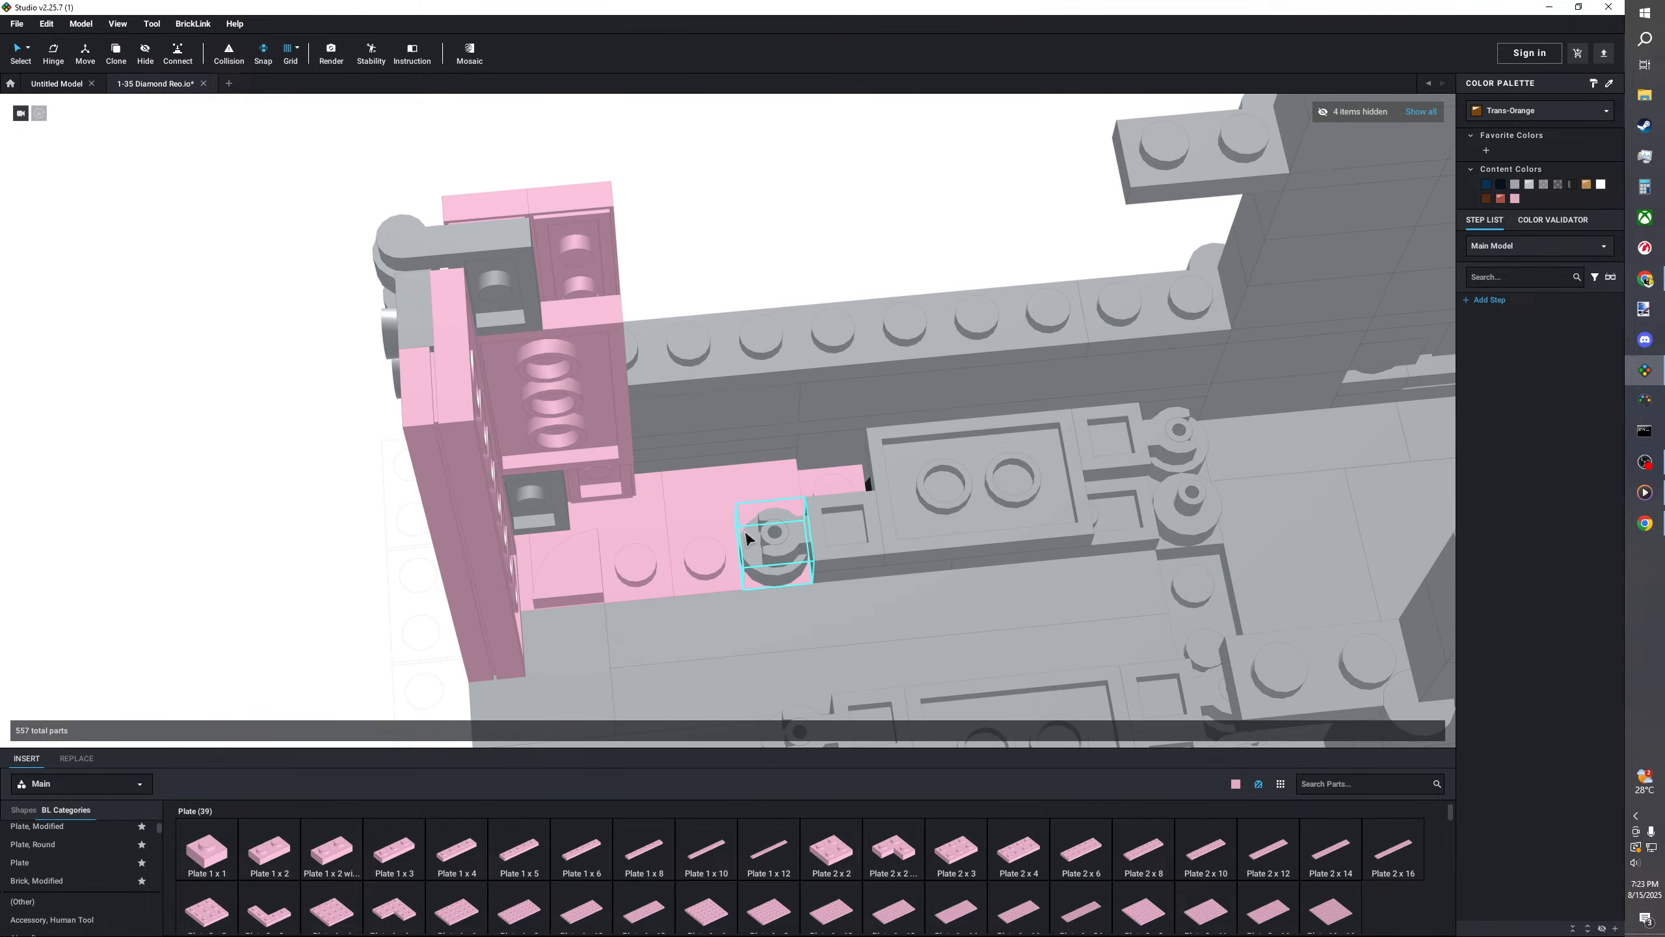
- Place a pink 1 x 1 corner panel at the forward end of the pink strip, against the raised grey frame
scroll(112, 853, "down", 5)
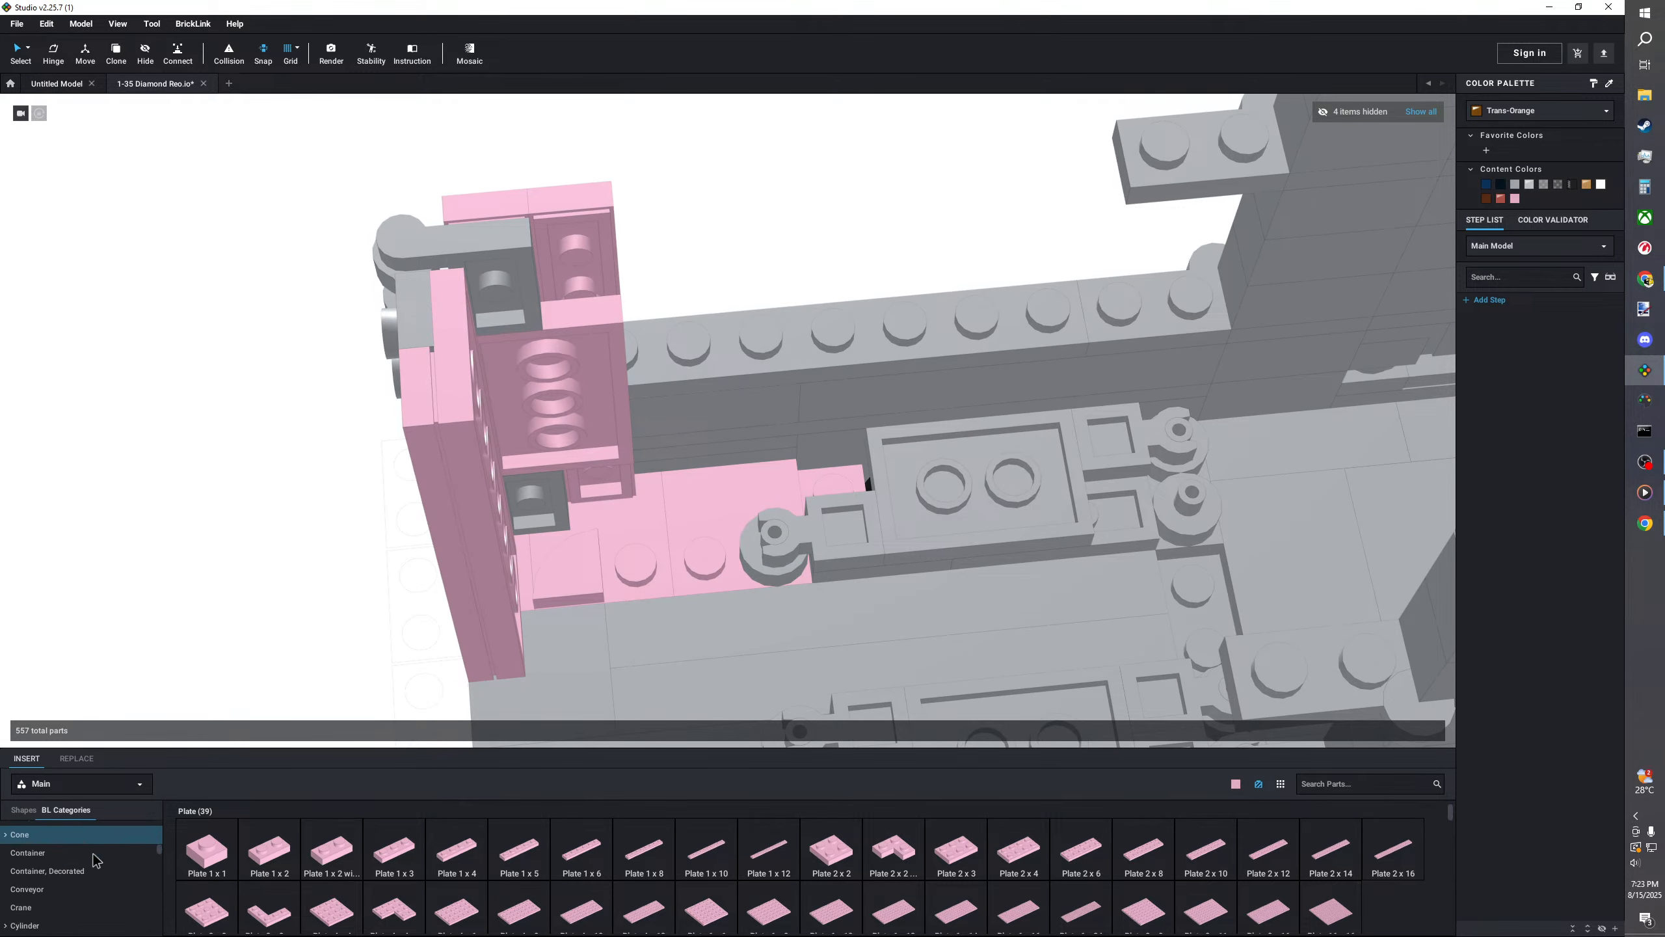
scroll(97, 860, "down", 10)
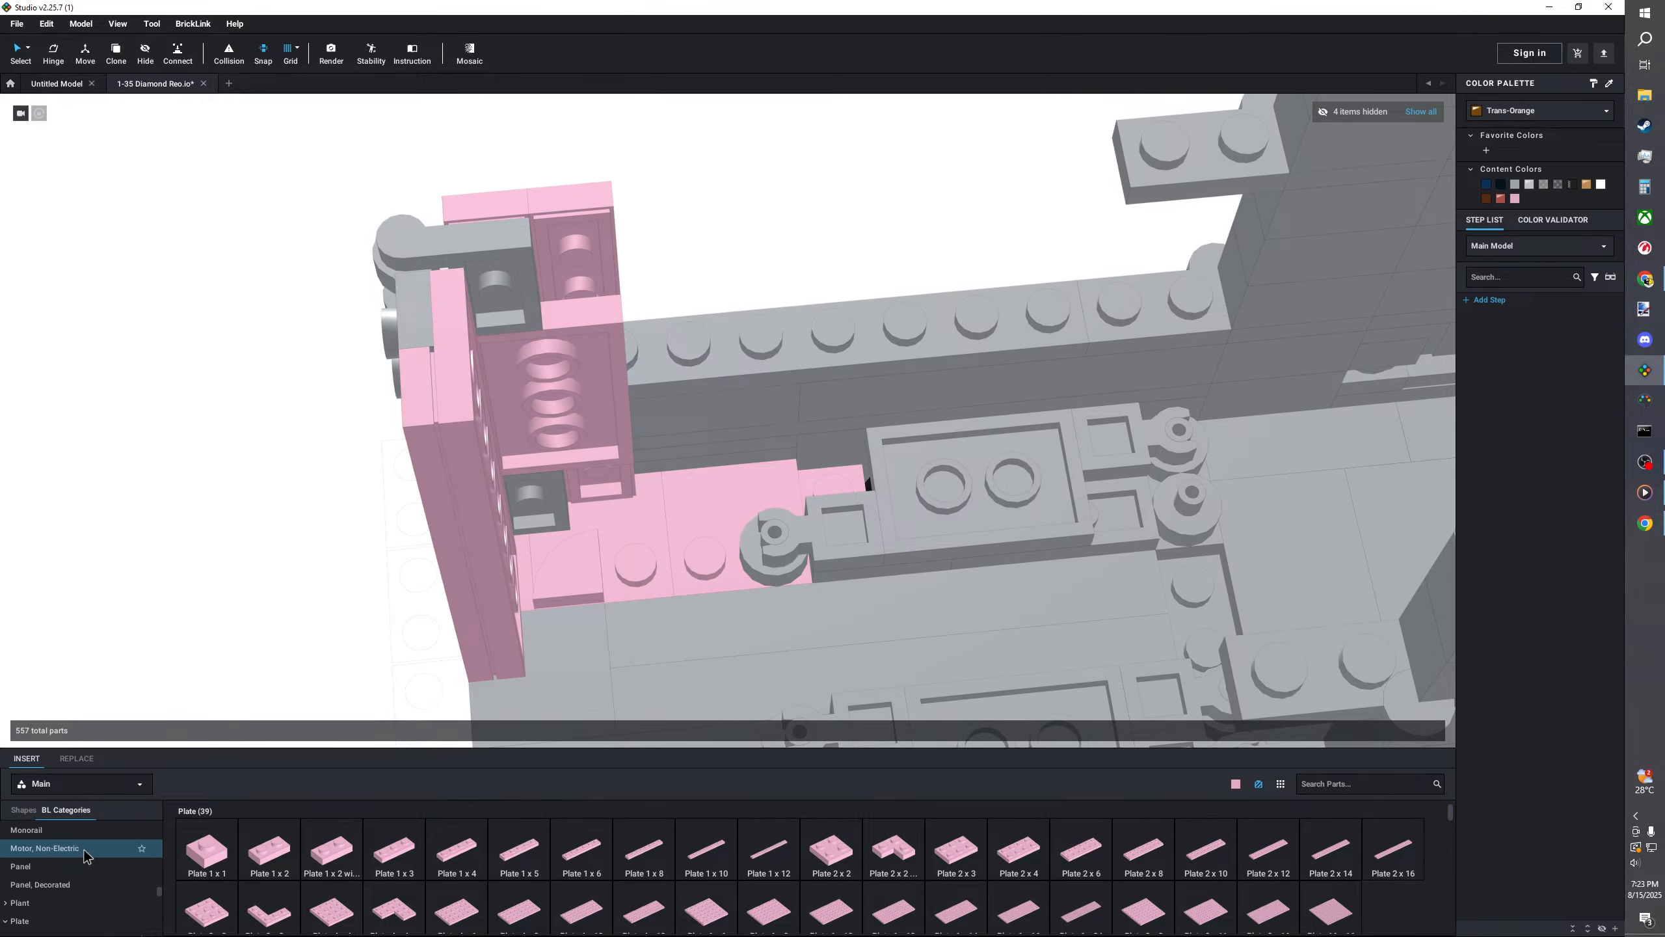
left_click(86, 855)
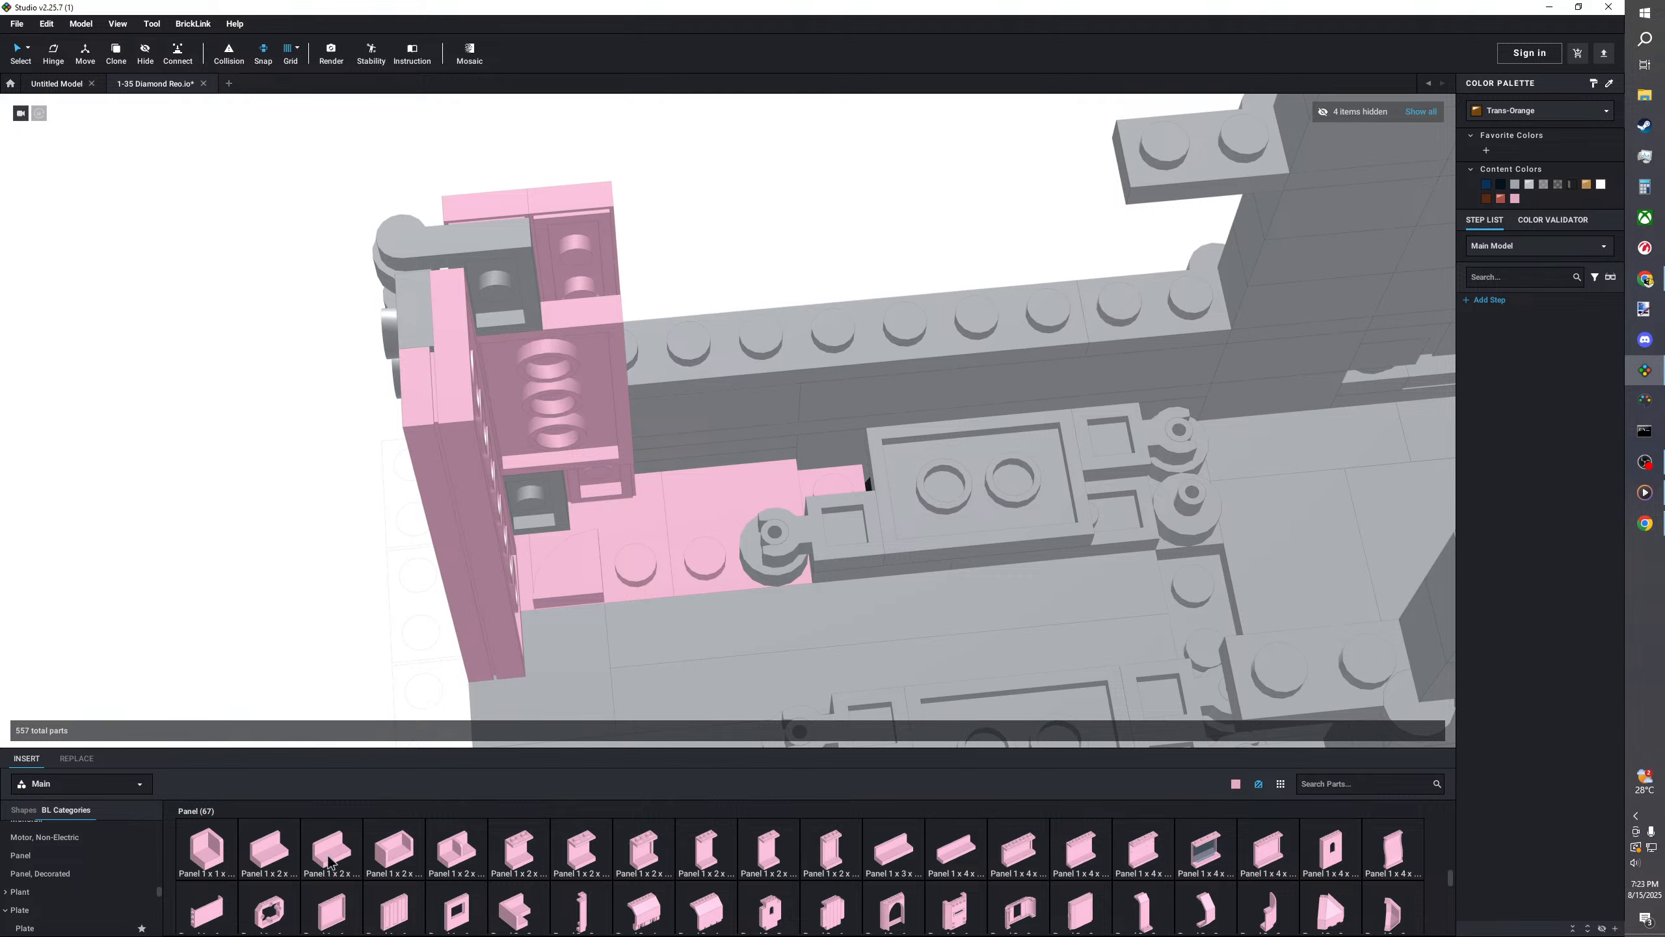
left_click_drag(221, 857, 837, 461)
left_click(885, 242)
right_click_drag(885, 243, 831, 433)
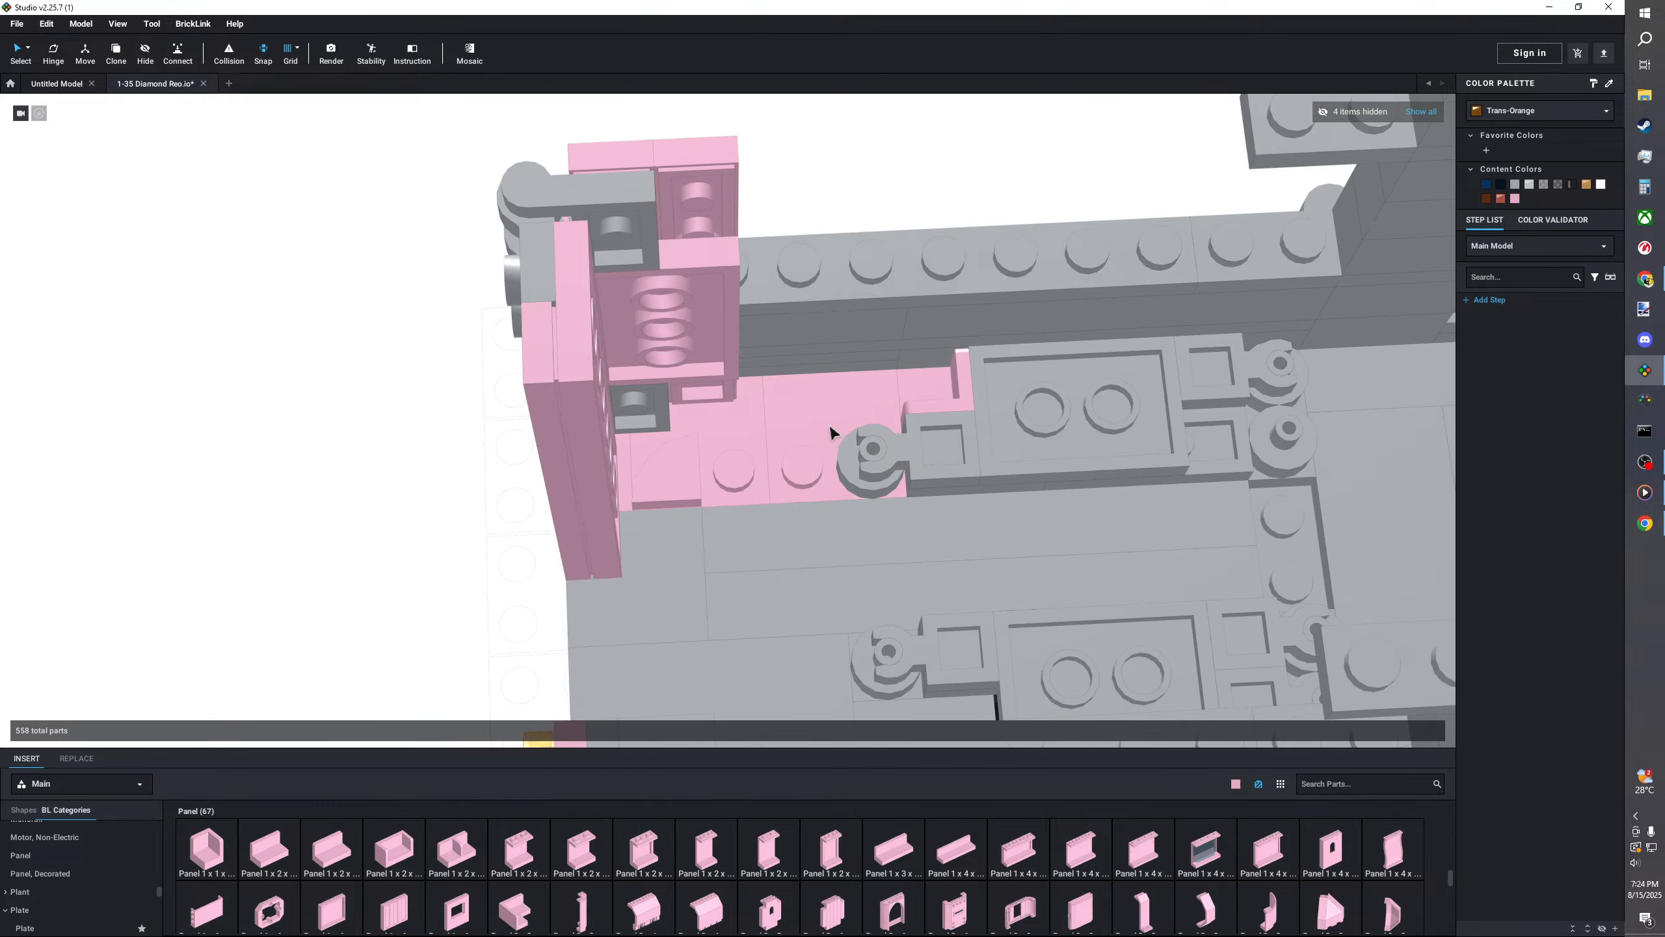
- Delete the pink modified tiles with studs on edge and their one-stud tile from the deck beside the side wall
left_click(757, 477)
key("Delete")
left_click(806, 472)
key("Delete")
- Place a pink 1 x 3 panel on the exposed pink plate studs, directly behind the small corner panel
scroll(803, 480, "up", 2)
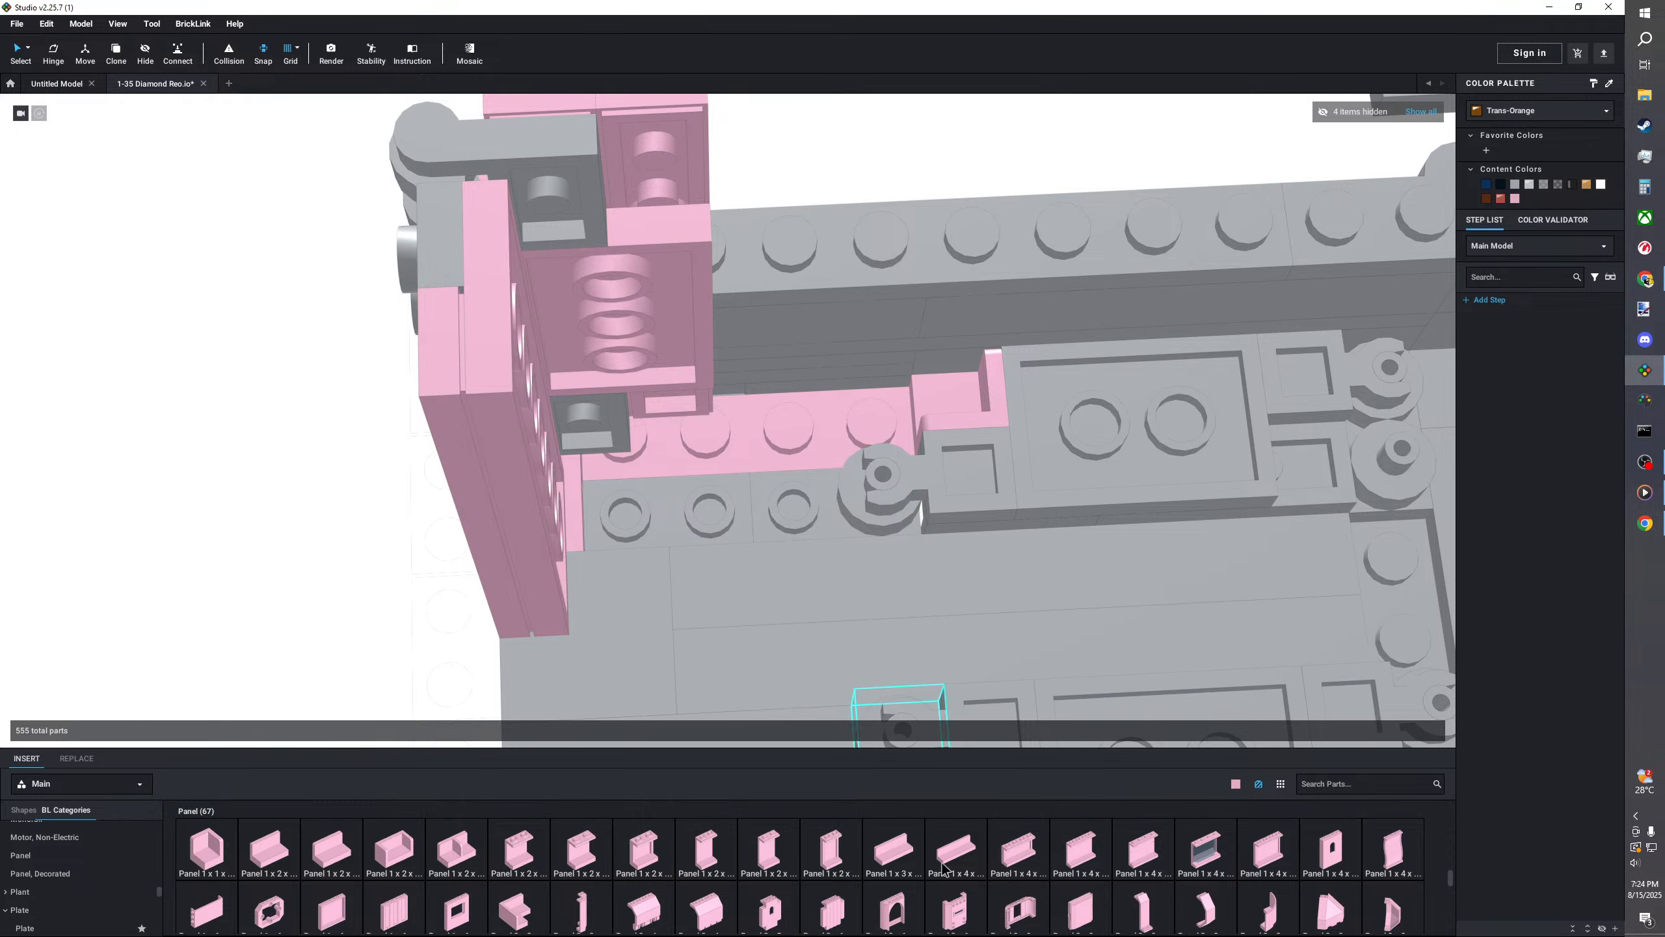
left_click_drag(893, 849, 786, 406)
left_click(922, 138)
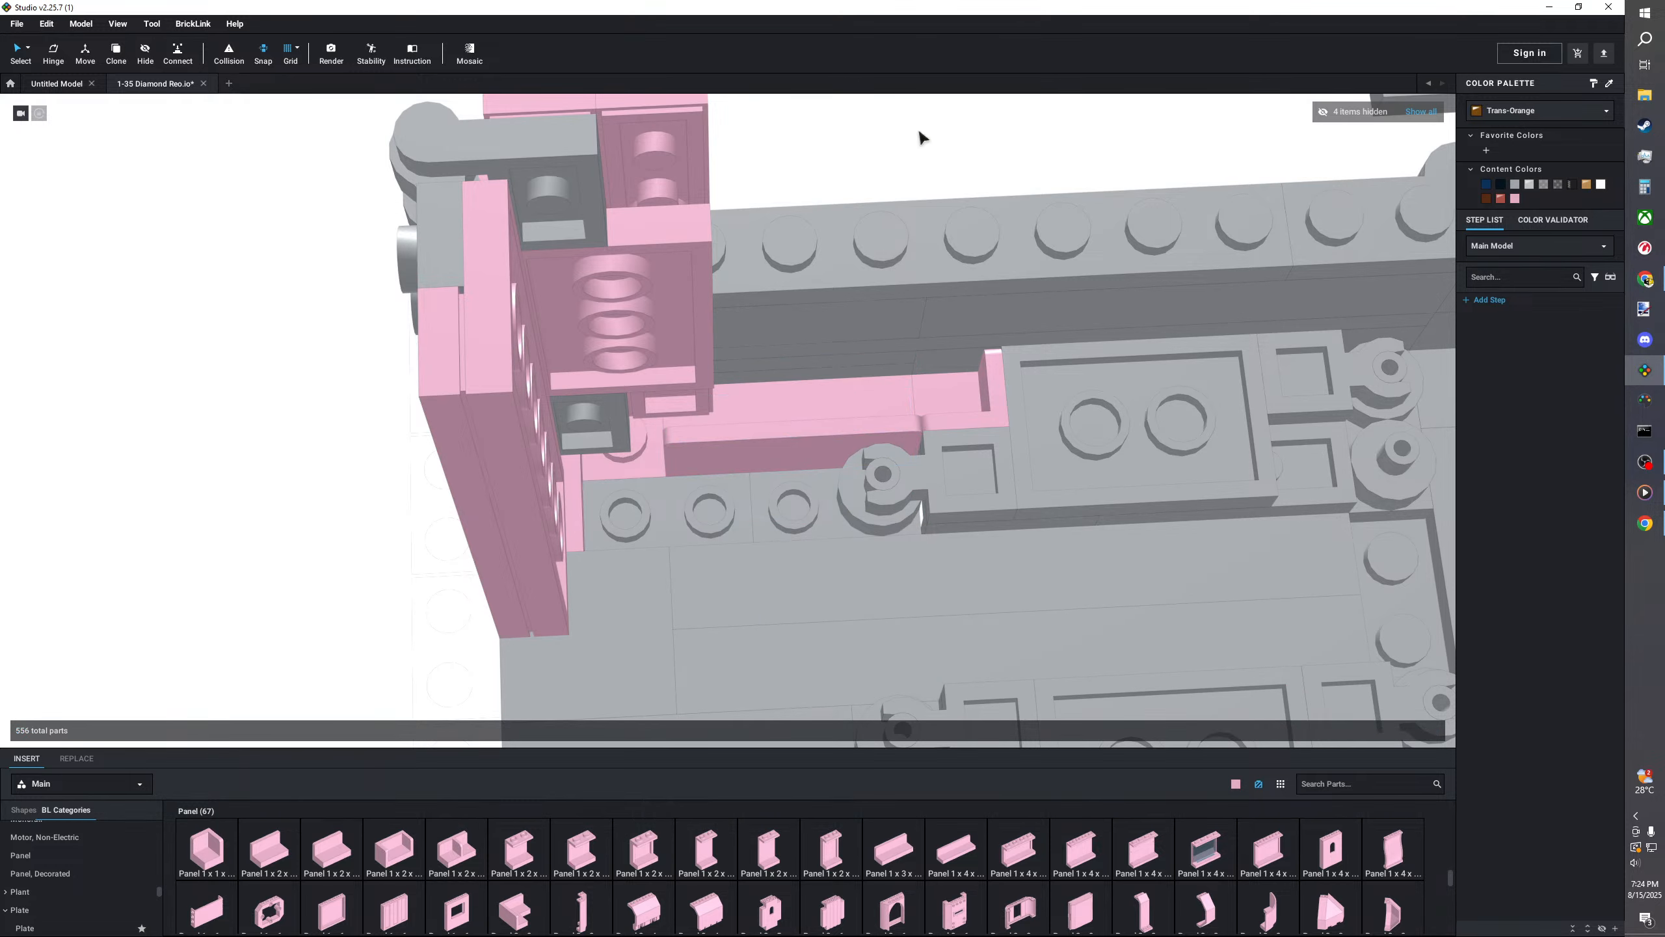
right_click_drag(921, 138, 859, 267)
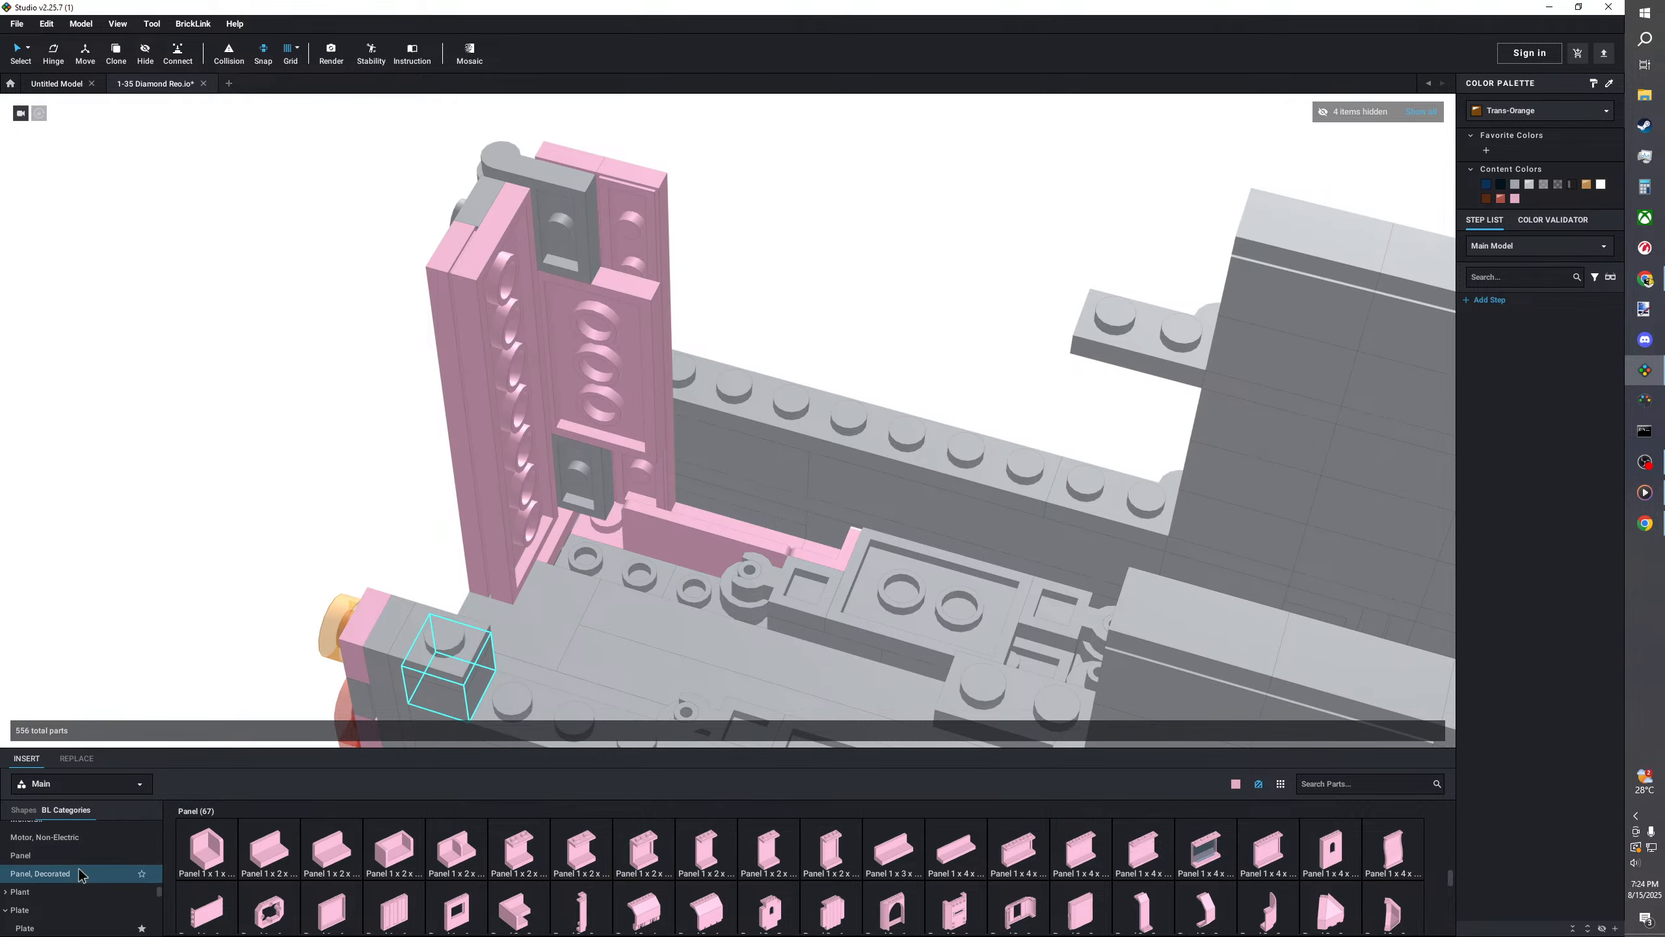
- Add two pink Plate 1 x 2 pieces to the door panel, one beside each of the upper and lower grey hinge plates
left_click(26, 926)
left_click_drag(269, 875, 638, 495)
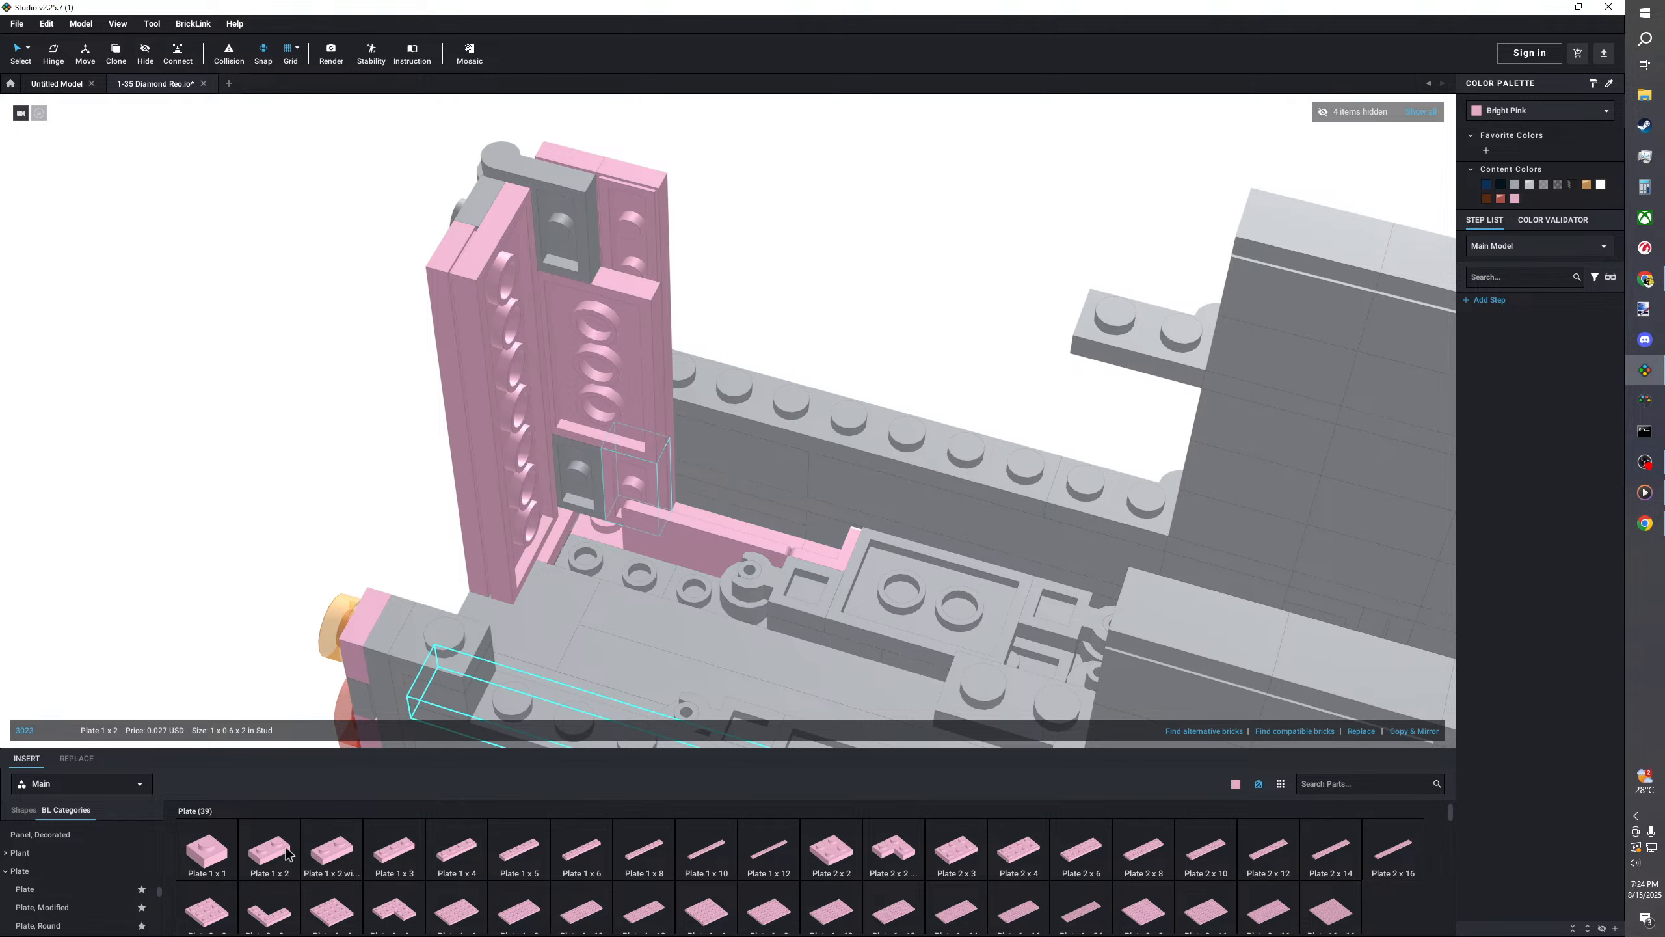
left_click_drag(286, 847, 630, 250)
key("Right")
left_click(731, 251)
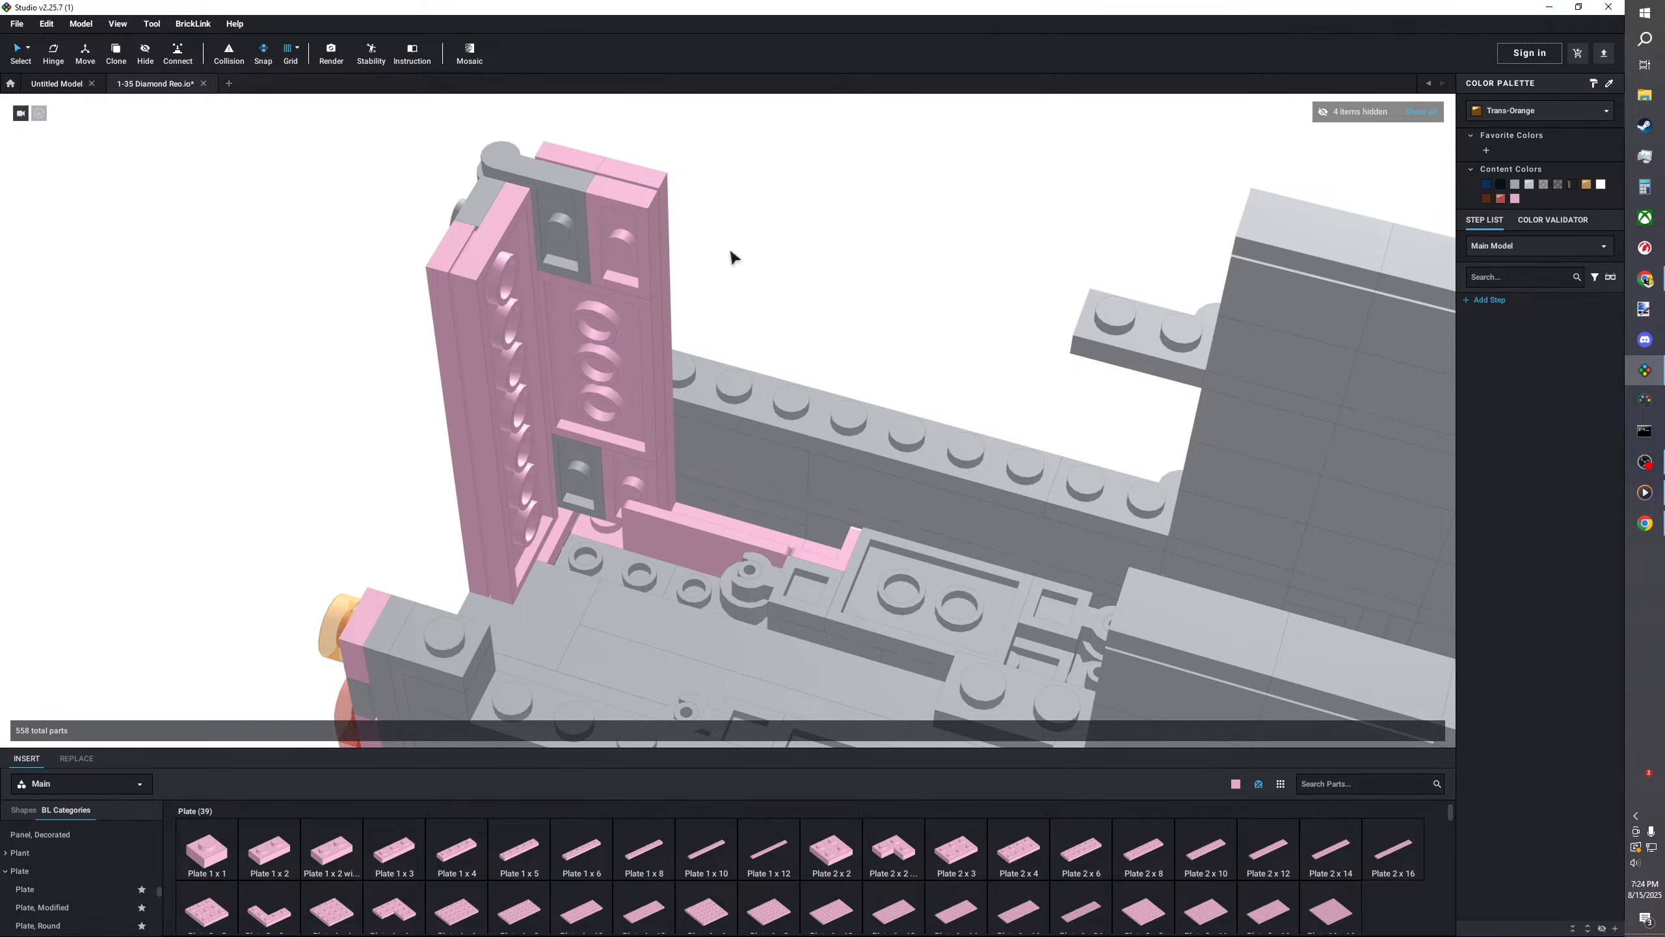
- Swing the rear door leaf open with the Hinge tool until it lies in line with the panel along the side wall
right_click_drag(735, 257, 673, 398)
scroll(656, 410, "down", 3)
scroll(472, 487, "up", 3)
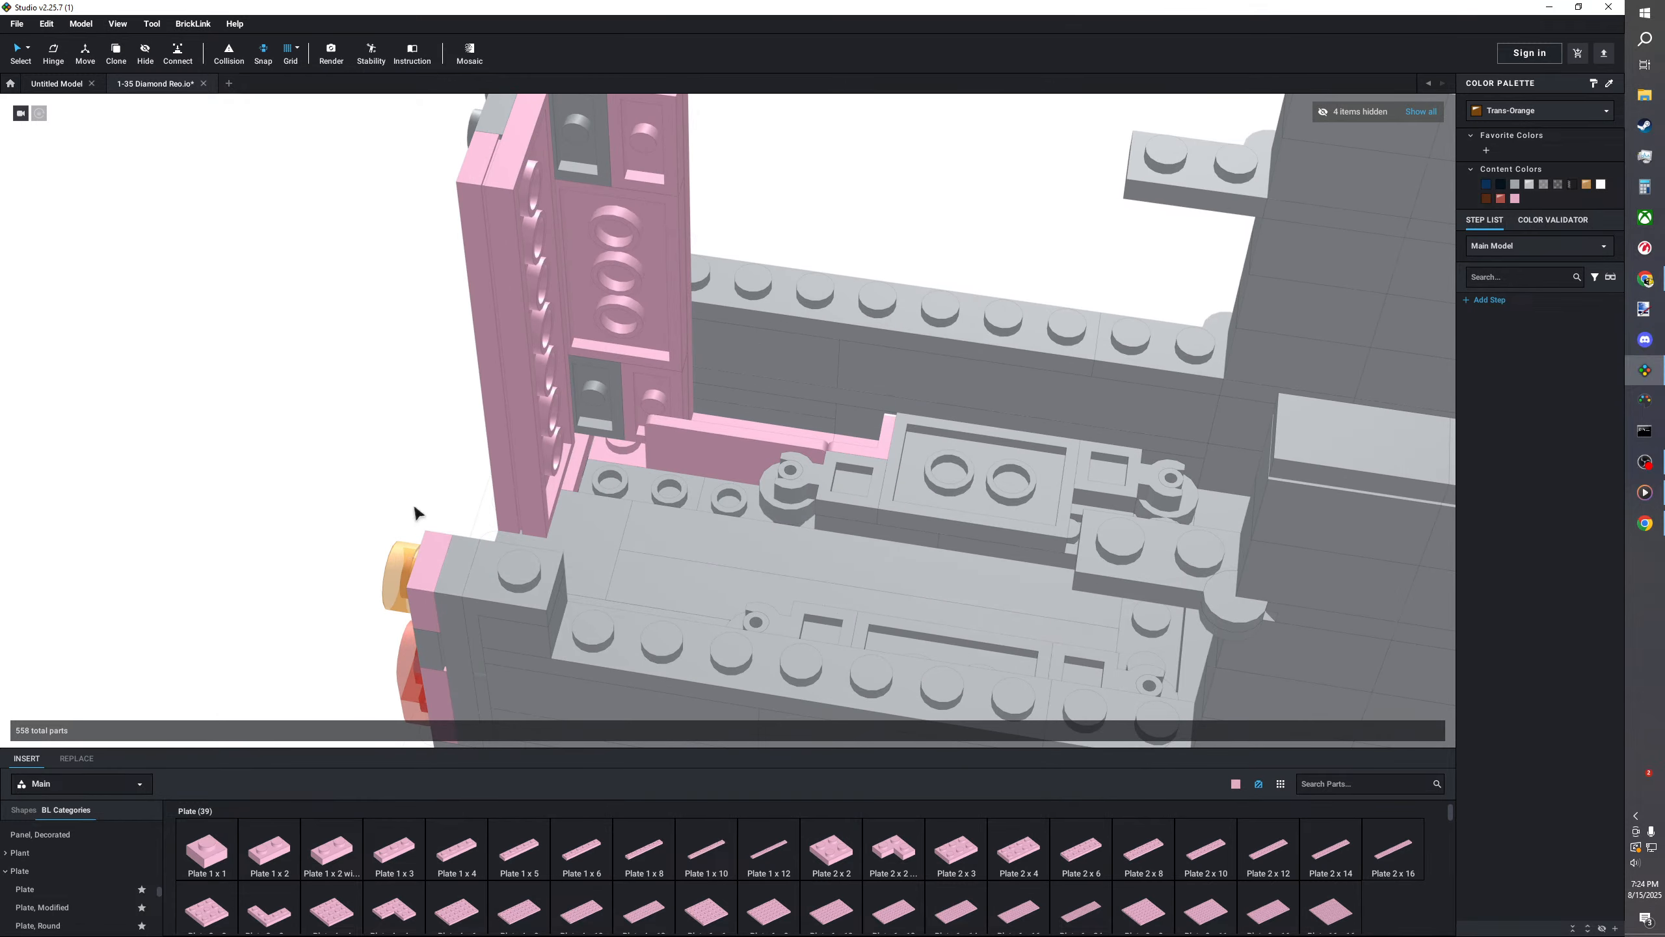
scroll(407, 498, "down", 5)
mouse_move(402, 487)
right_mouse_down()
mouse_move(477, 488)
mouse_move(416, 487)
right_mouse_up()
scroll(476, 477, "up", 3)
scroll(426, 512, "up", 5)
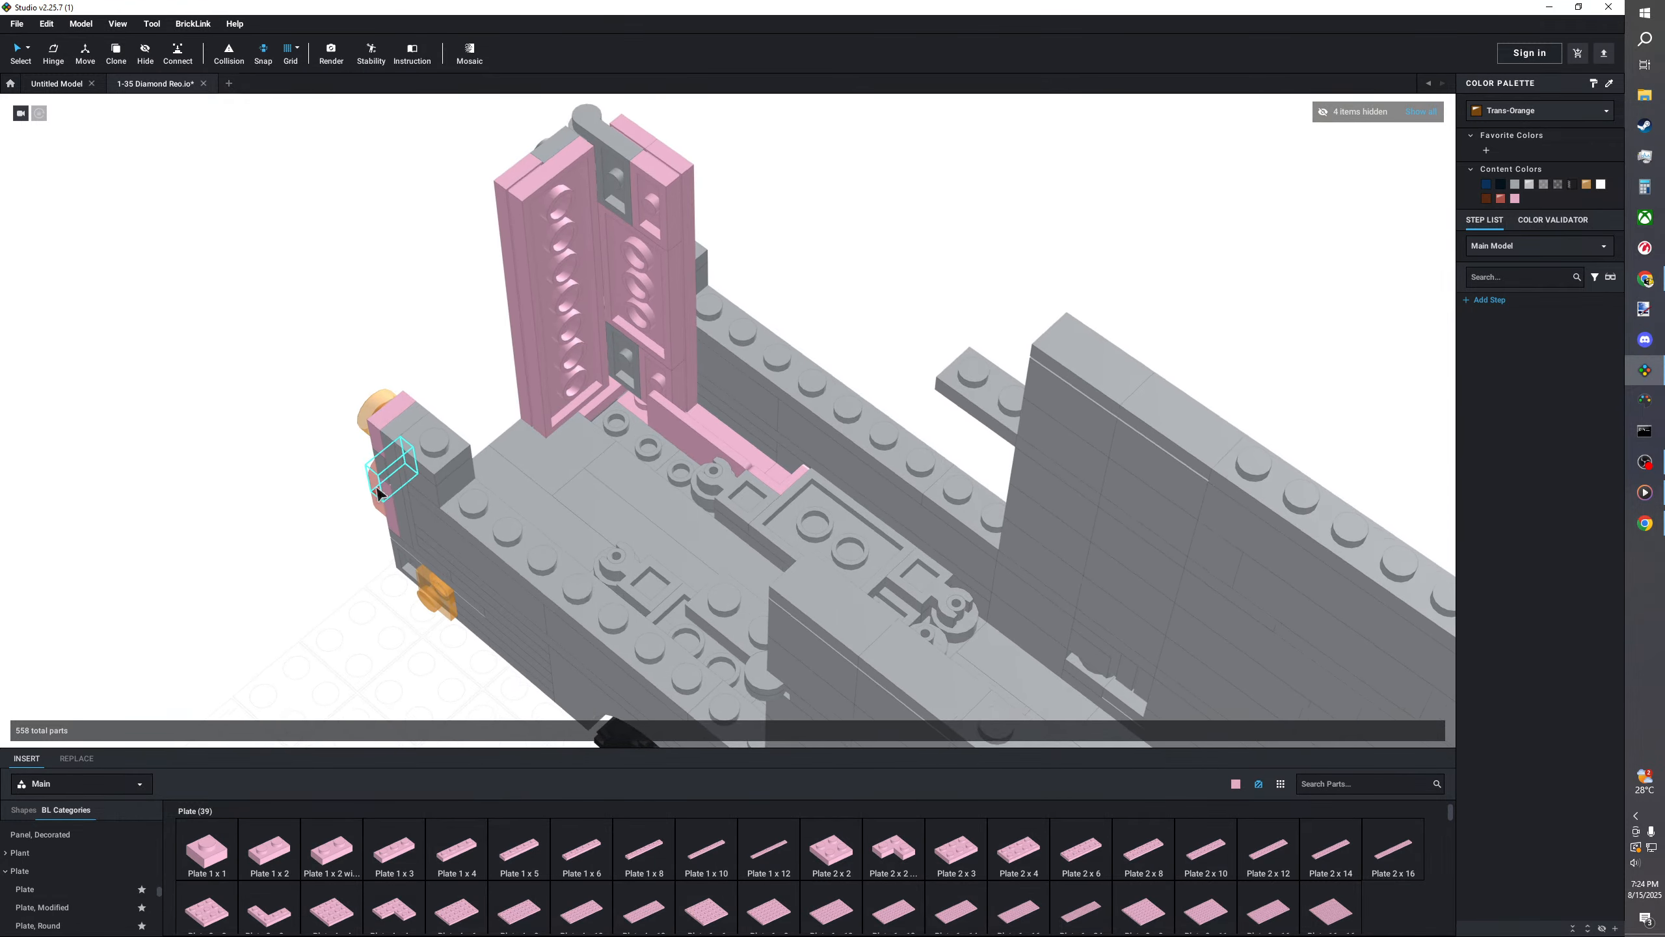
scroll(342, 559, "up", 2)
left_click(60, 54)
left_click(718, 229)
left_click_drag(663, 289, 622, 243)
right_click_drag(722, 262, 774, 298)
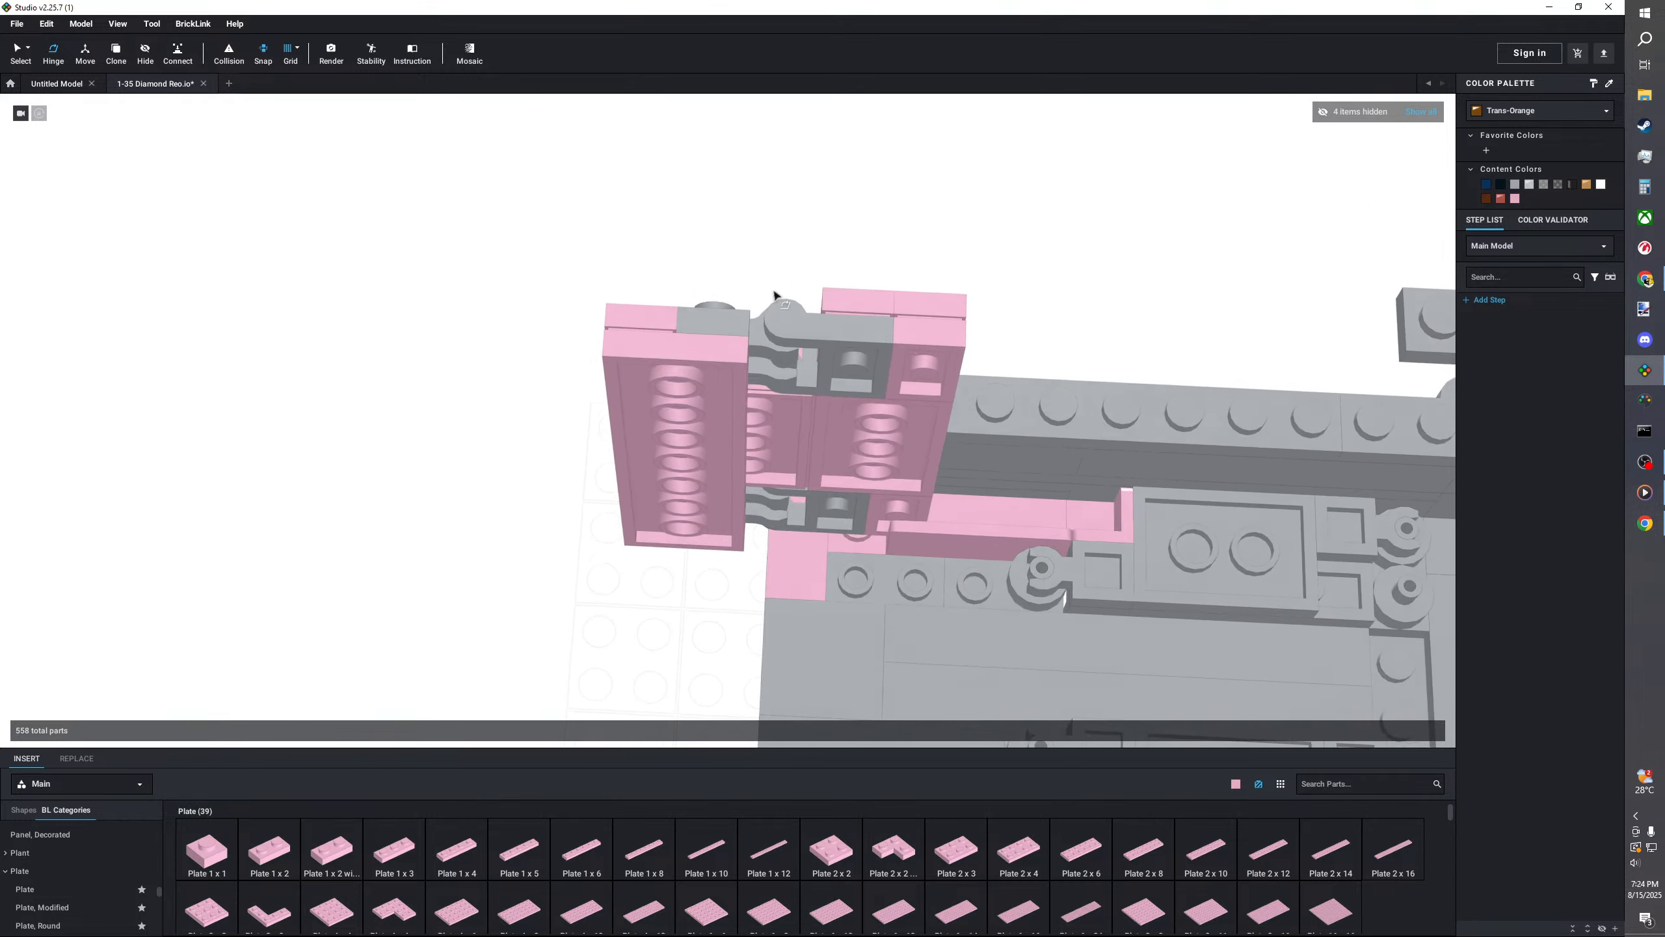
middle_click_drag(773, 298, 632, 349)
right_click_drag(632, 350, 600, 344)
scroll(599, 344, "down", 2)
middle_click_drag(599, 350, 494, 346)
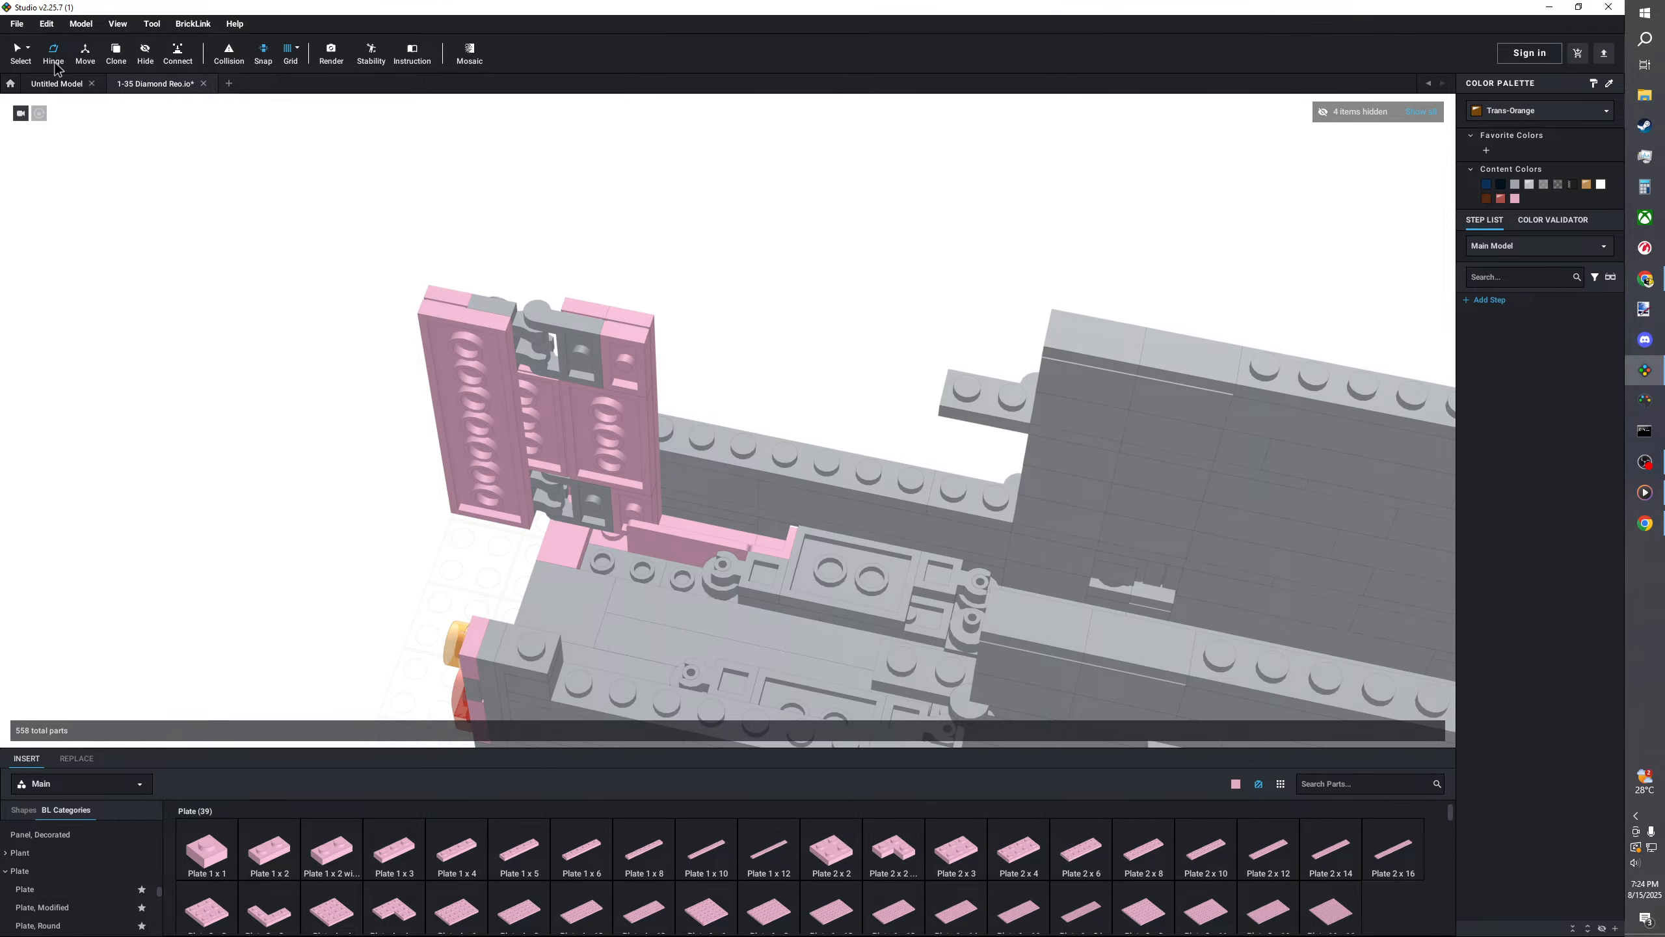
- Select all connected parts of the hinged door and shift the assembly forward along the side wall with the Move tool
left_click(29, 51)
left_click(73, 114)
left_click(531, 346)
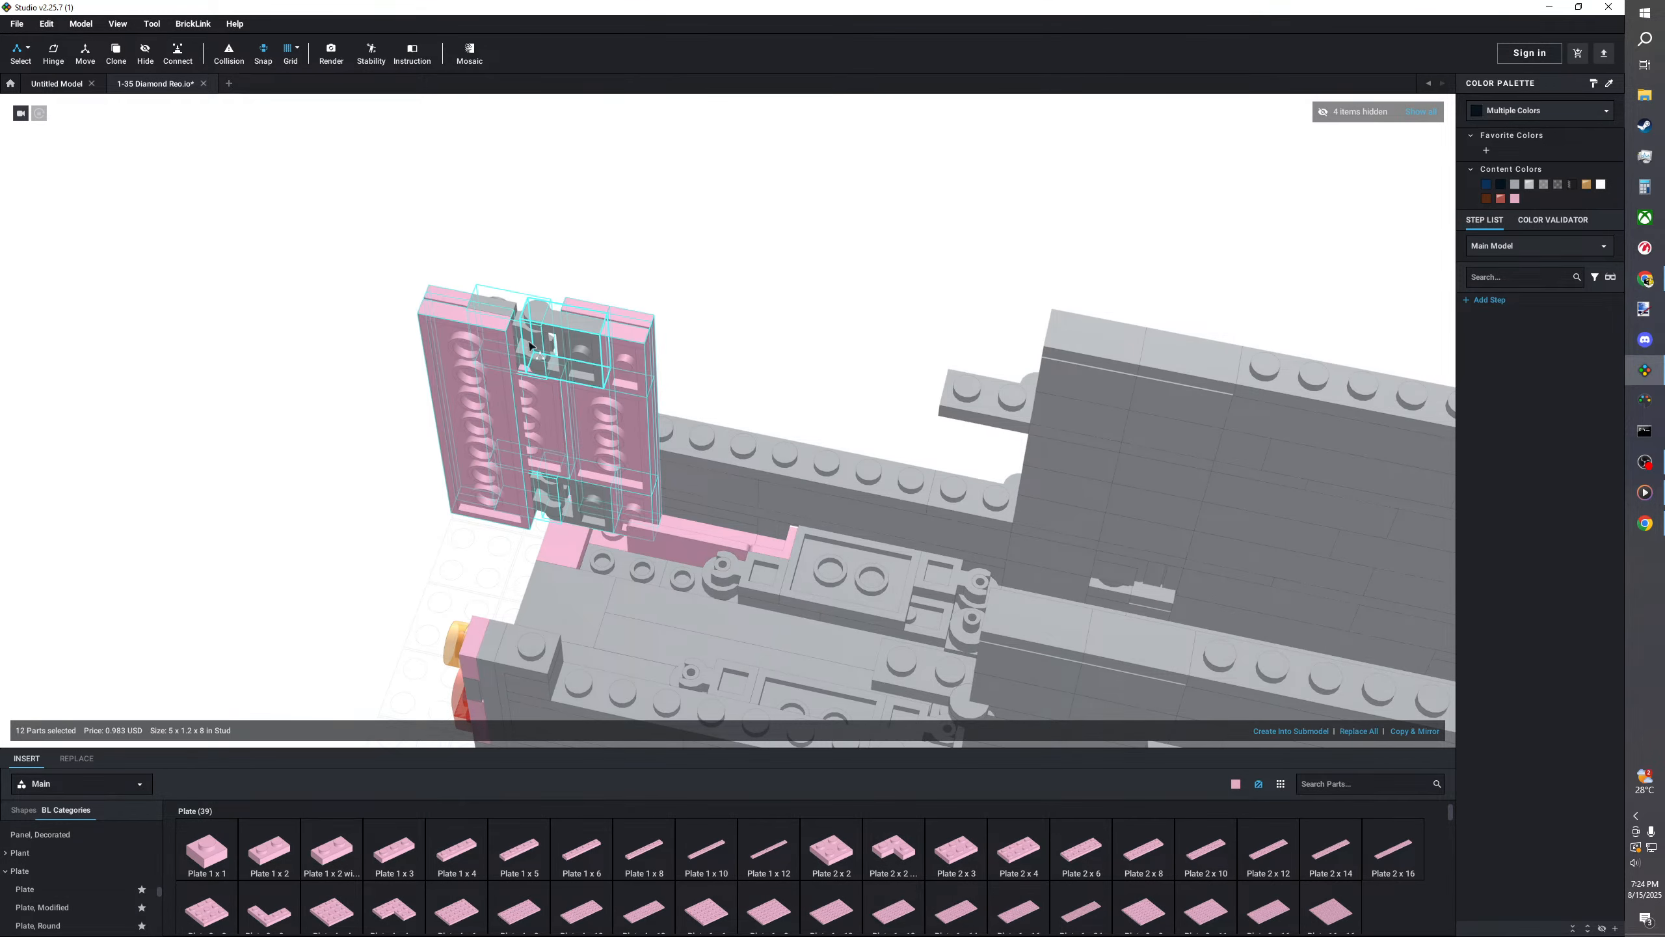
left_click(85, 54)
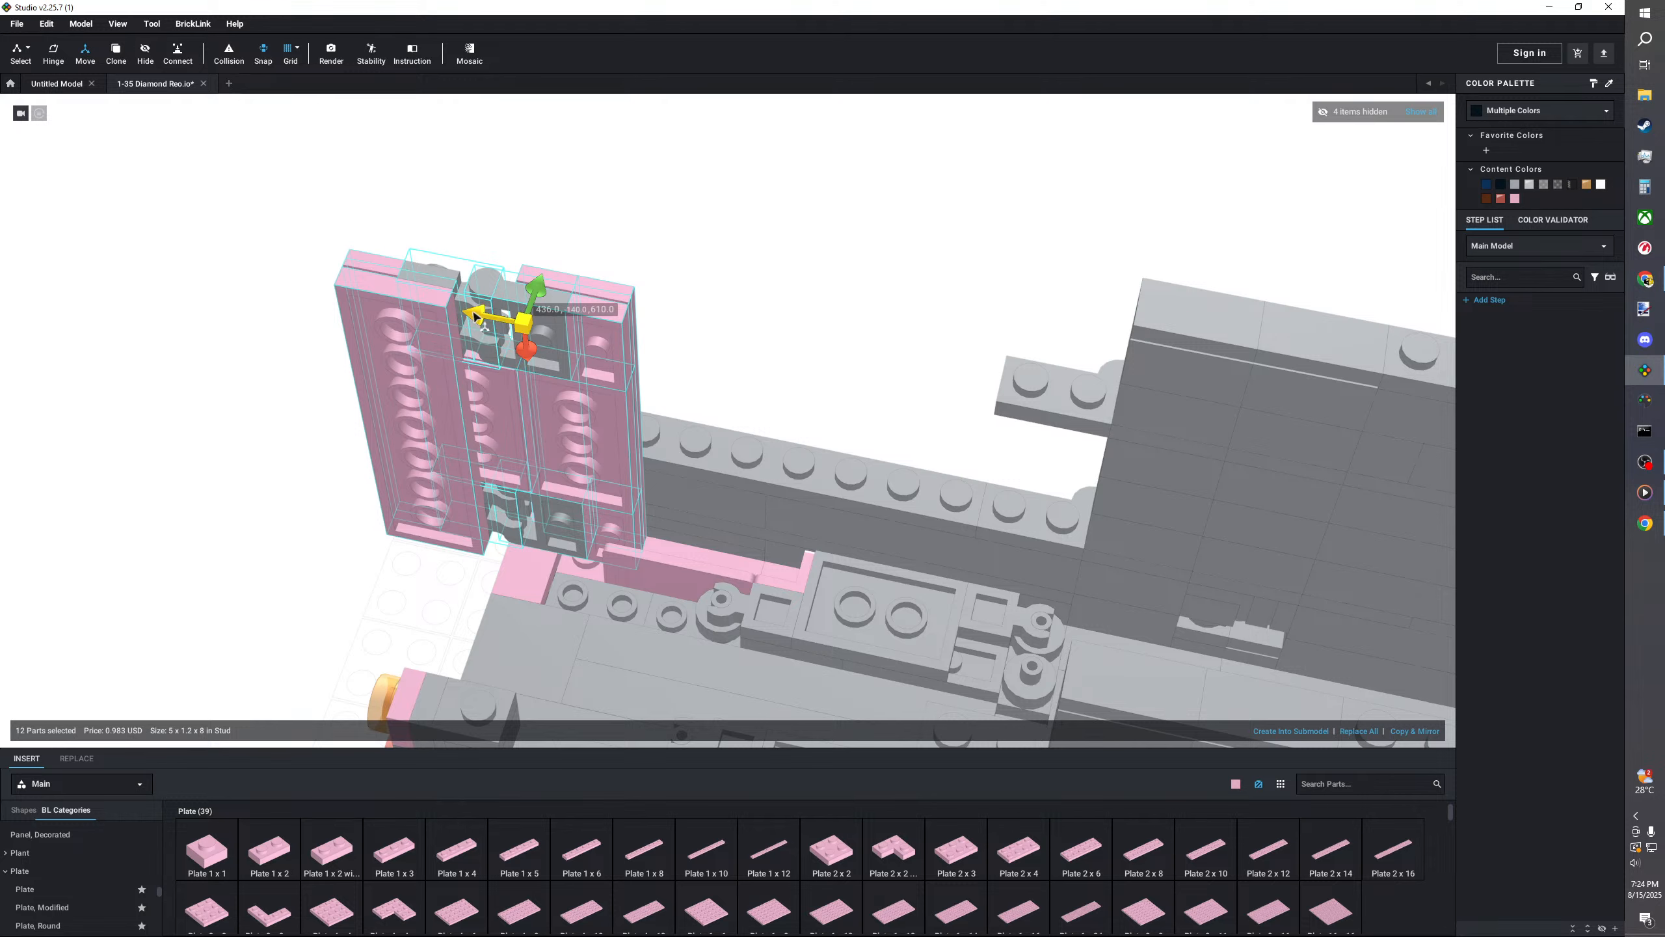
scroll(567, 329, "up", 2)
left_click_drag(565, 330, 618, 346)
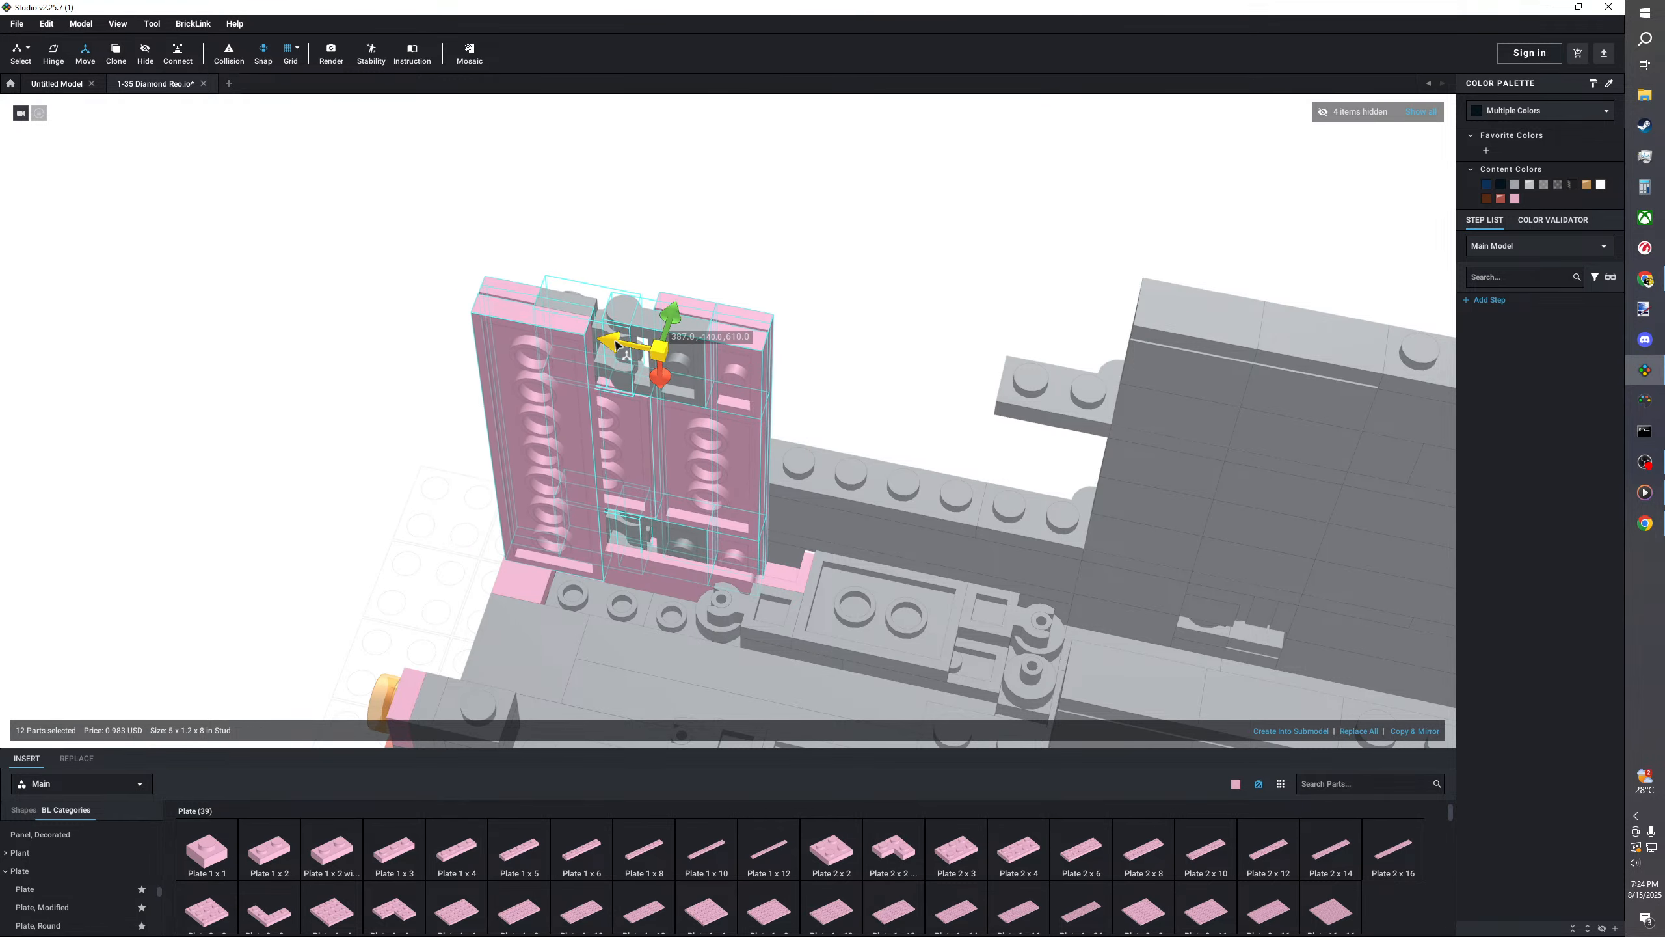
left_click(427, 385)
scroll(427, 386, "down", 2)
right_click_drag(428, 385, 434, 421)
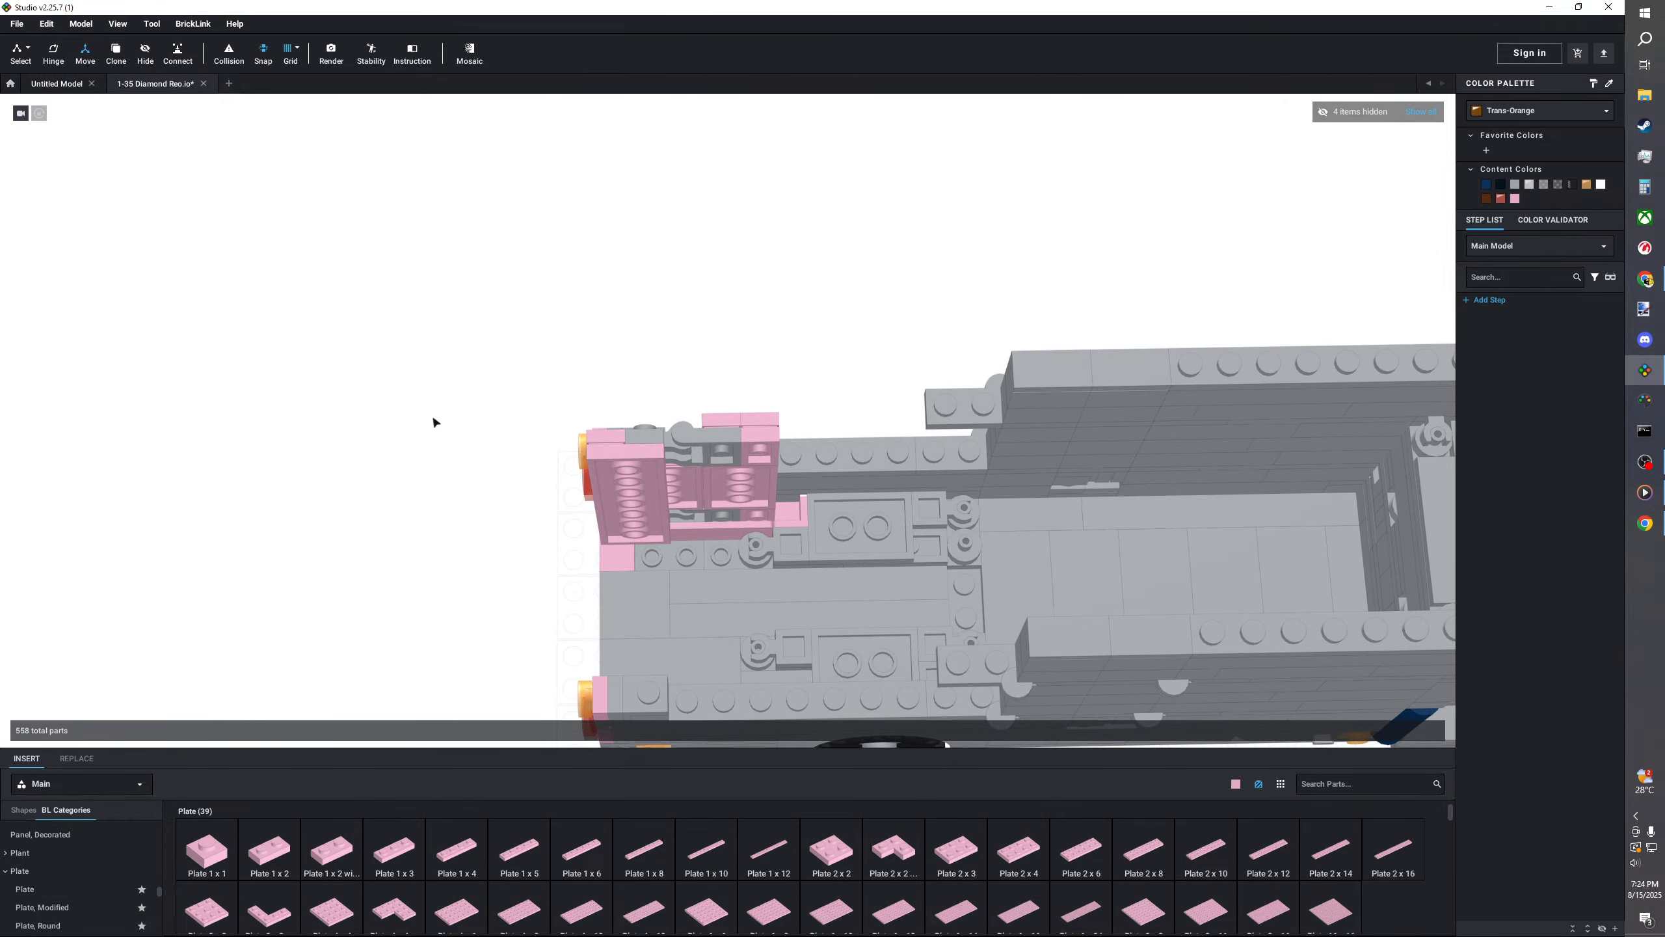
- Undo the door assembly's shift and its hinge rotation
left_click(29, 53)
left_click(63, 75)
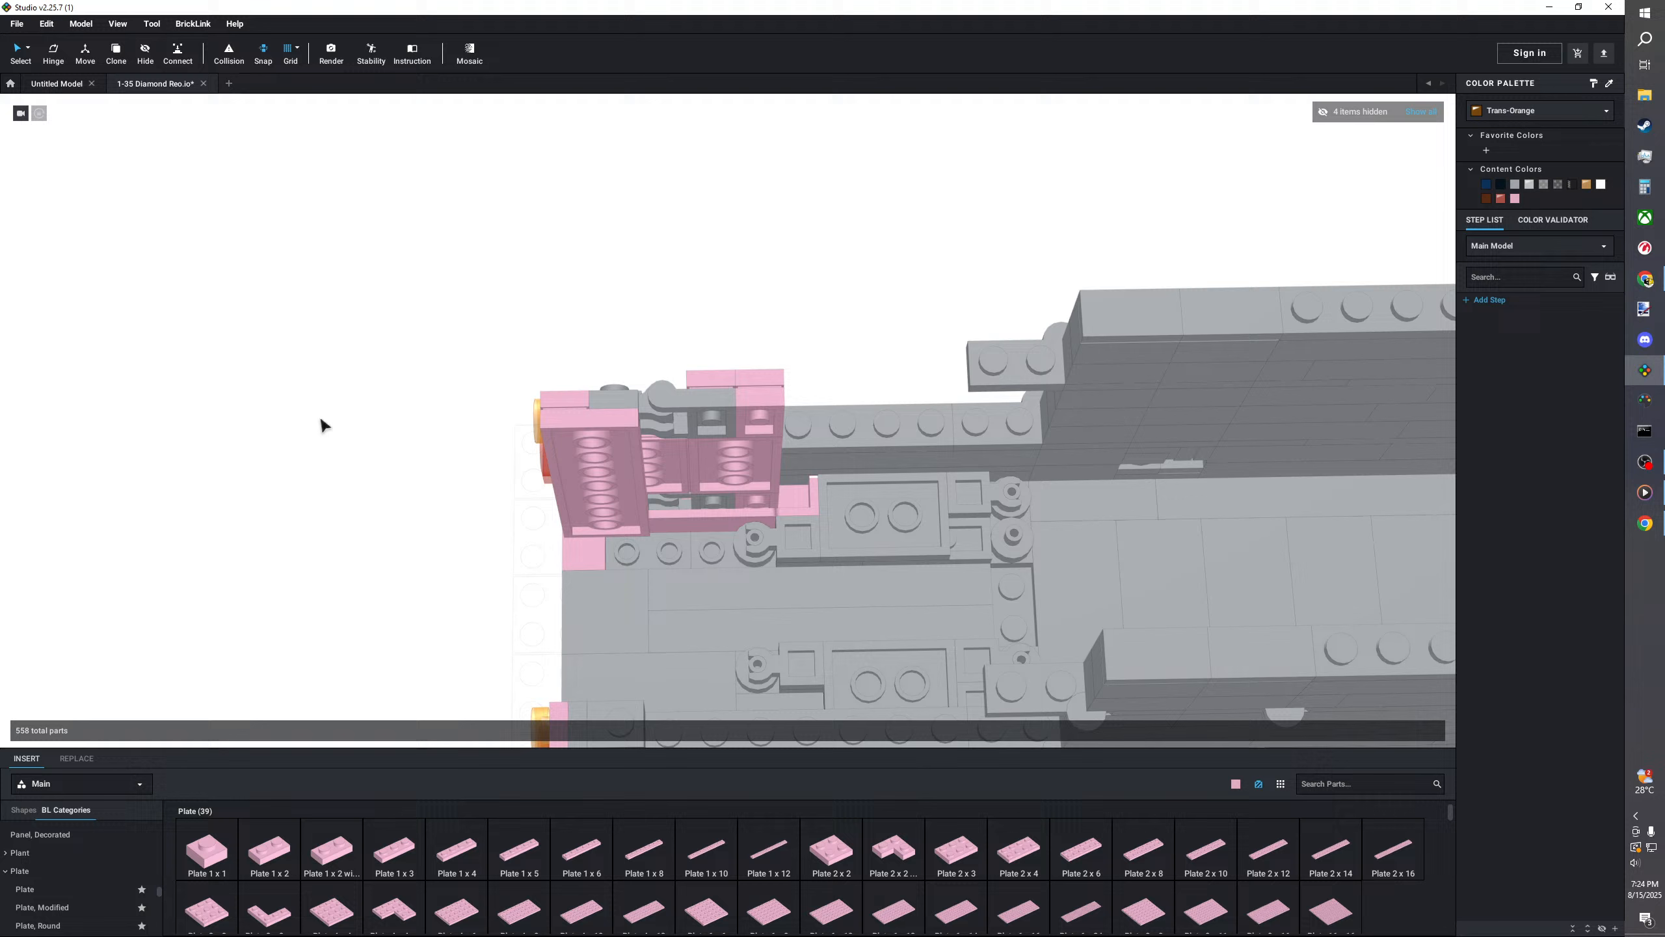
scroll(334, 410, "up", 3)
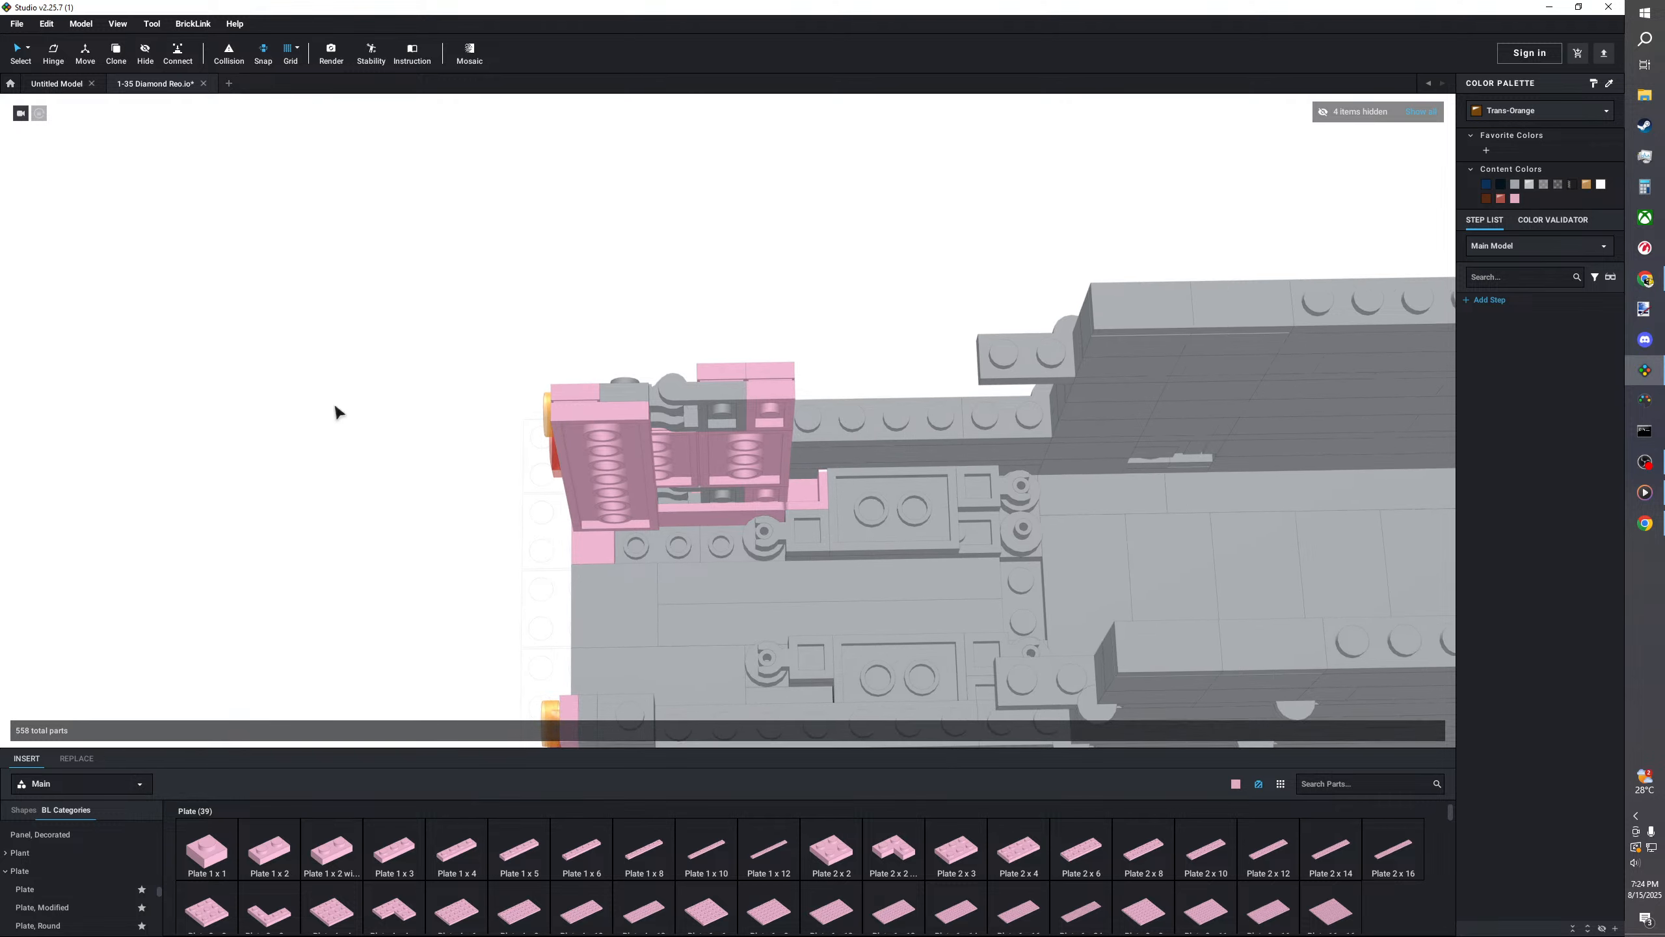
key("ctrl+z")
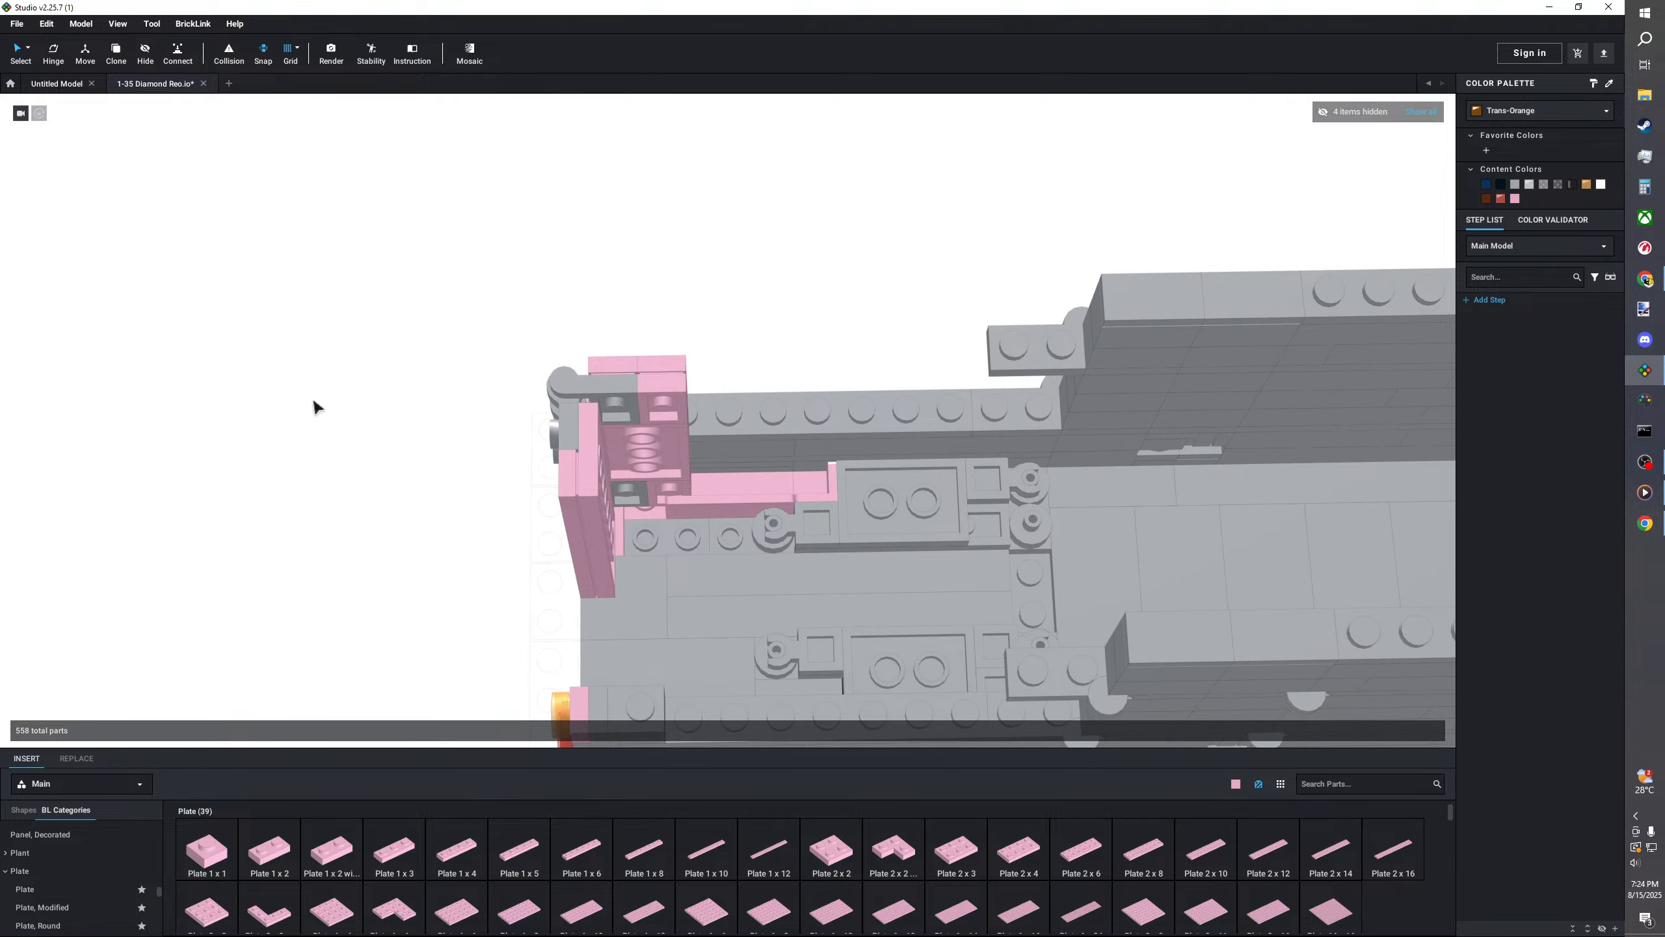
- Replace the pink tile at the rear deck corner with a pink Tile 2 x 2 at the foot of the folded door
scroll(310, 401, "up", 2)
scroll(79, 872, "down", 5)
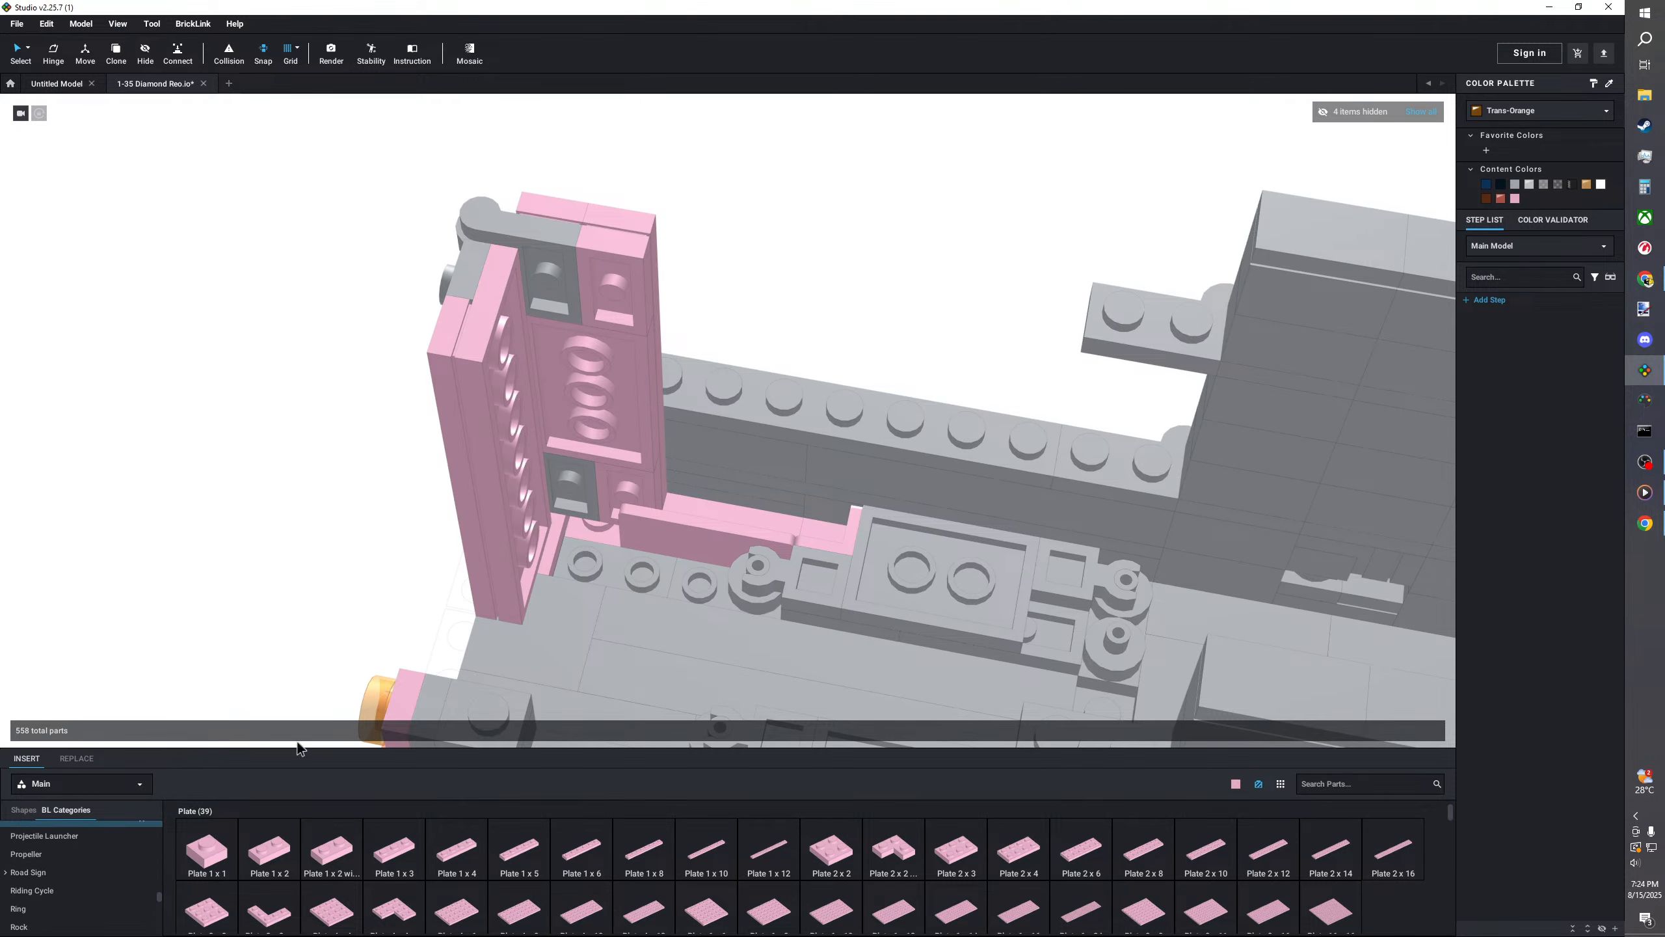
left_click(73, 886)
scroll(72, 892, "down", 5)
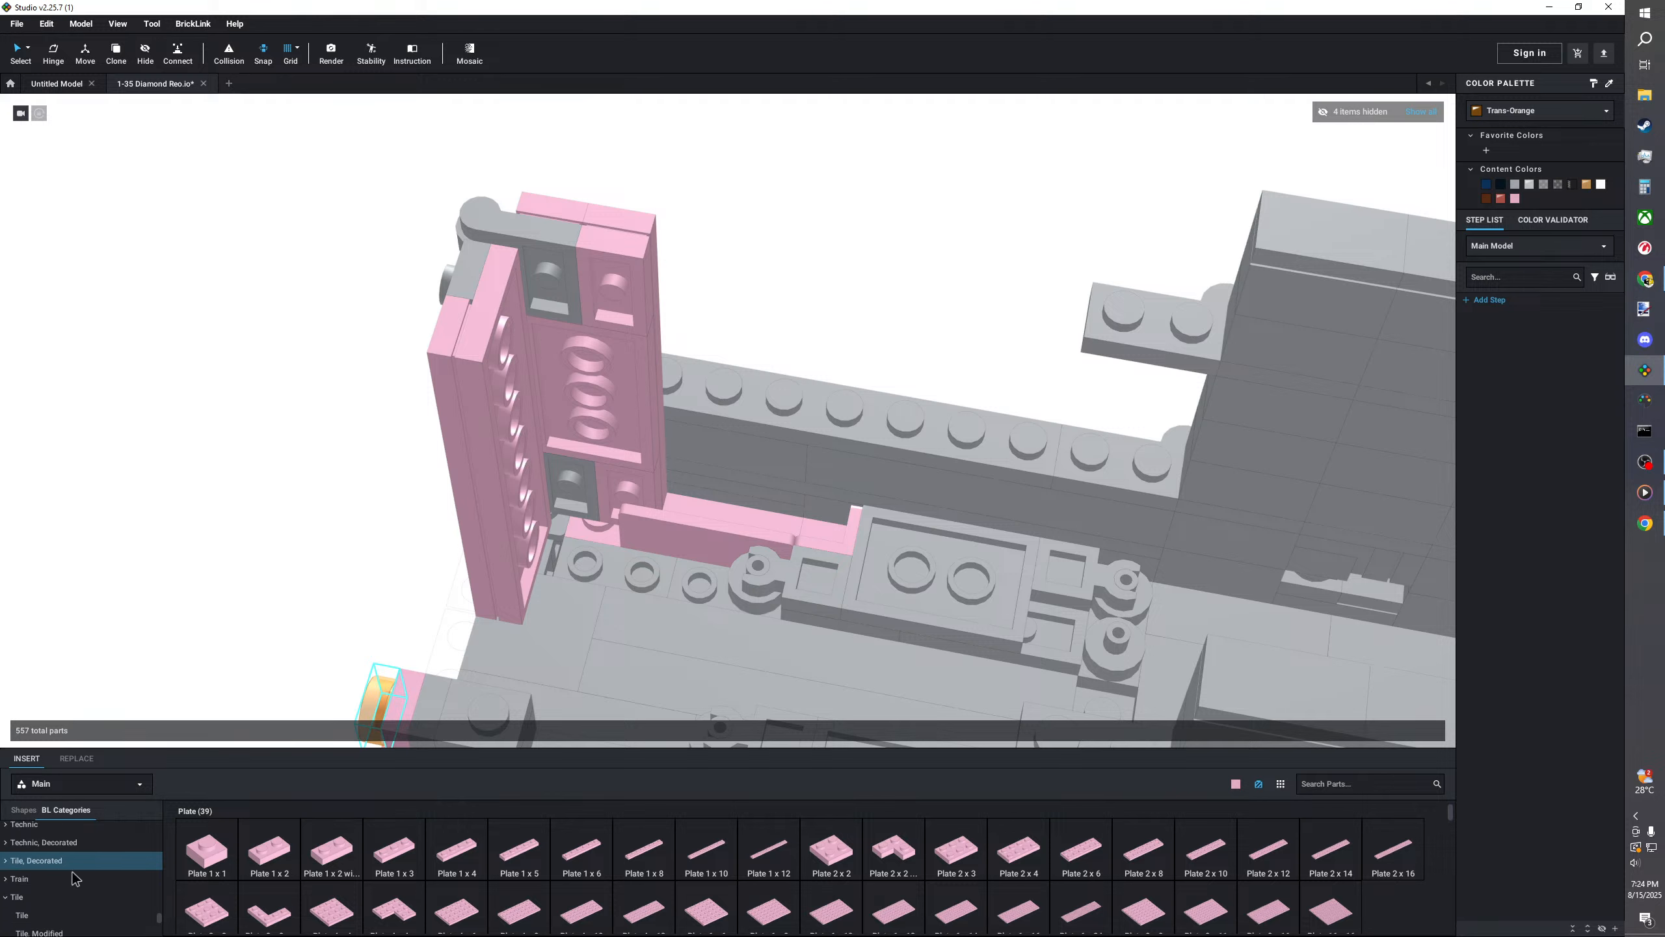
left_click(63, 875)
left_click_drag(720, 854, 580, 548)
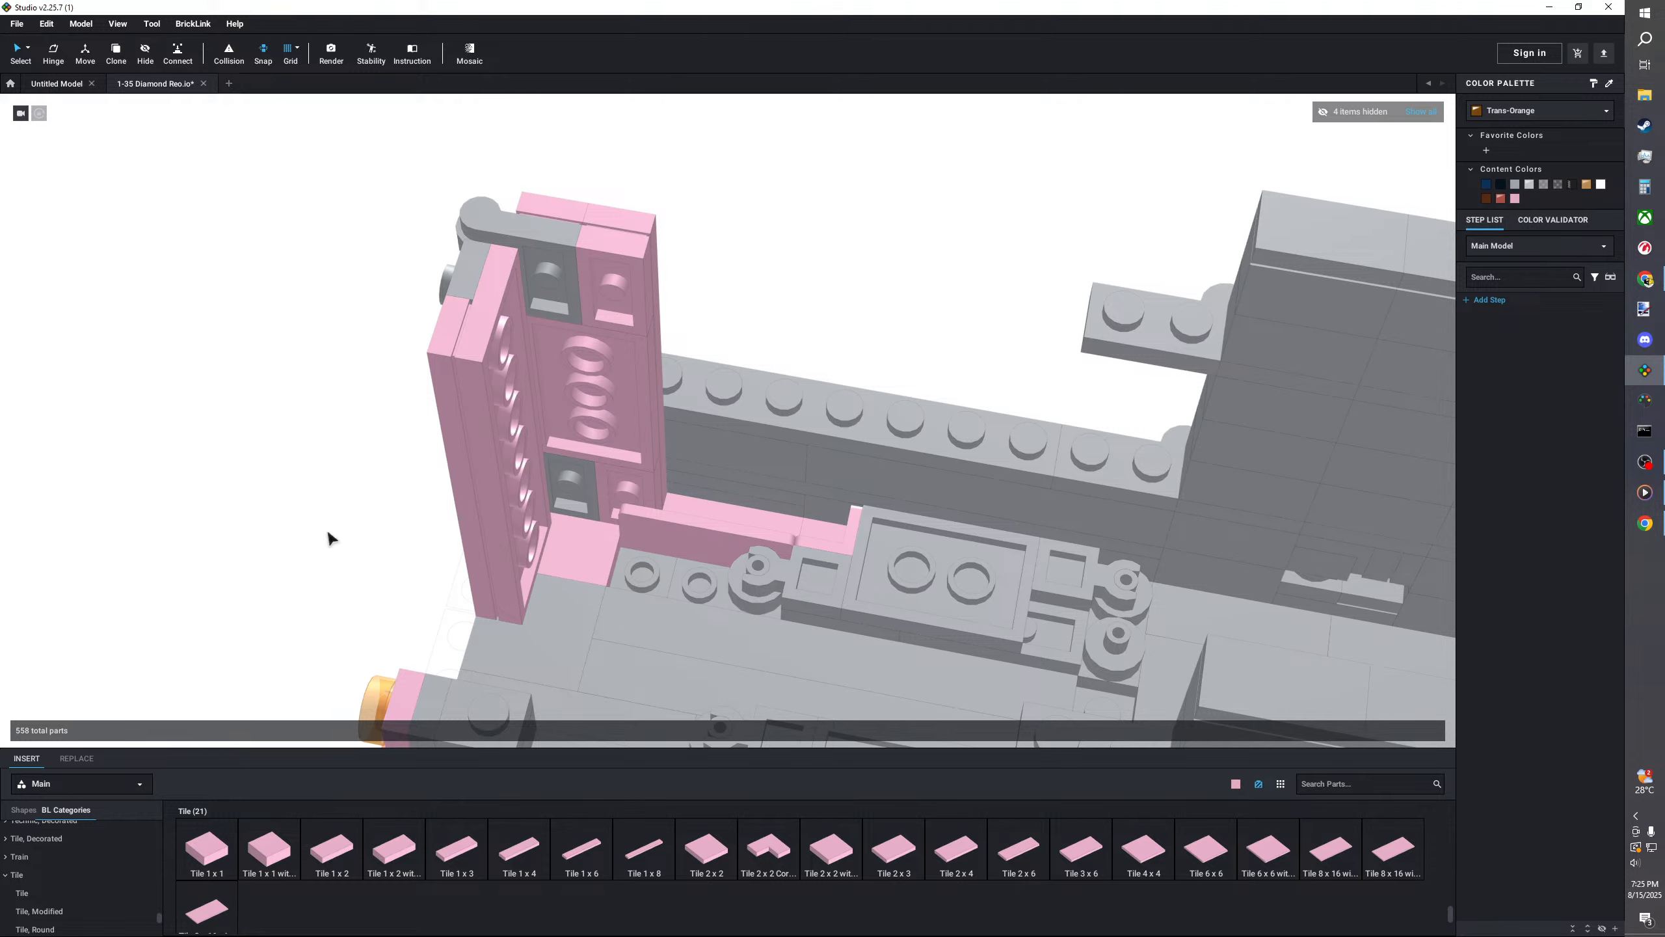
right_click_drag(336, 529, 389, 511)
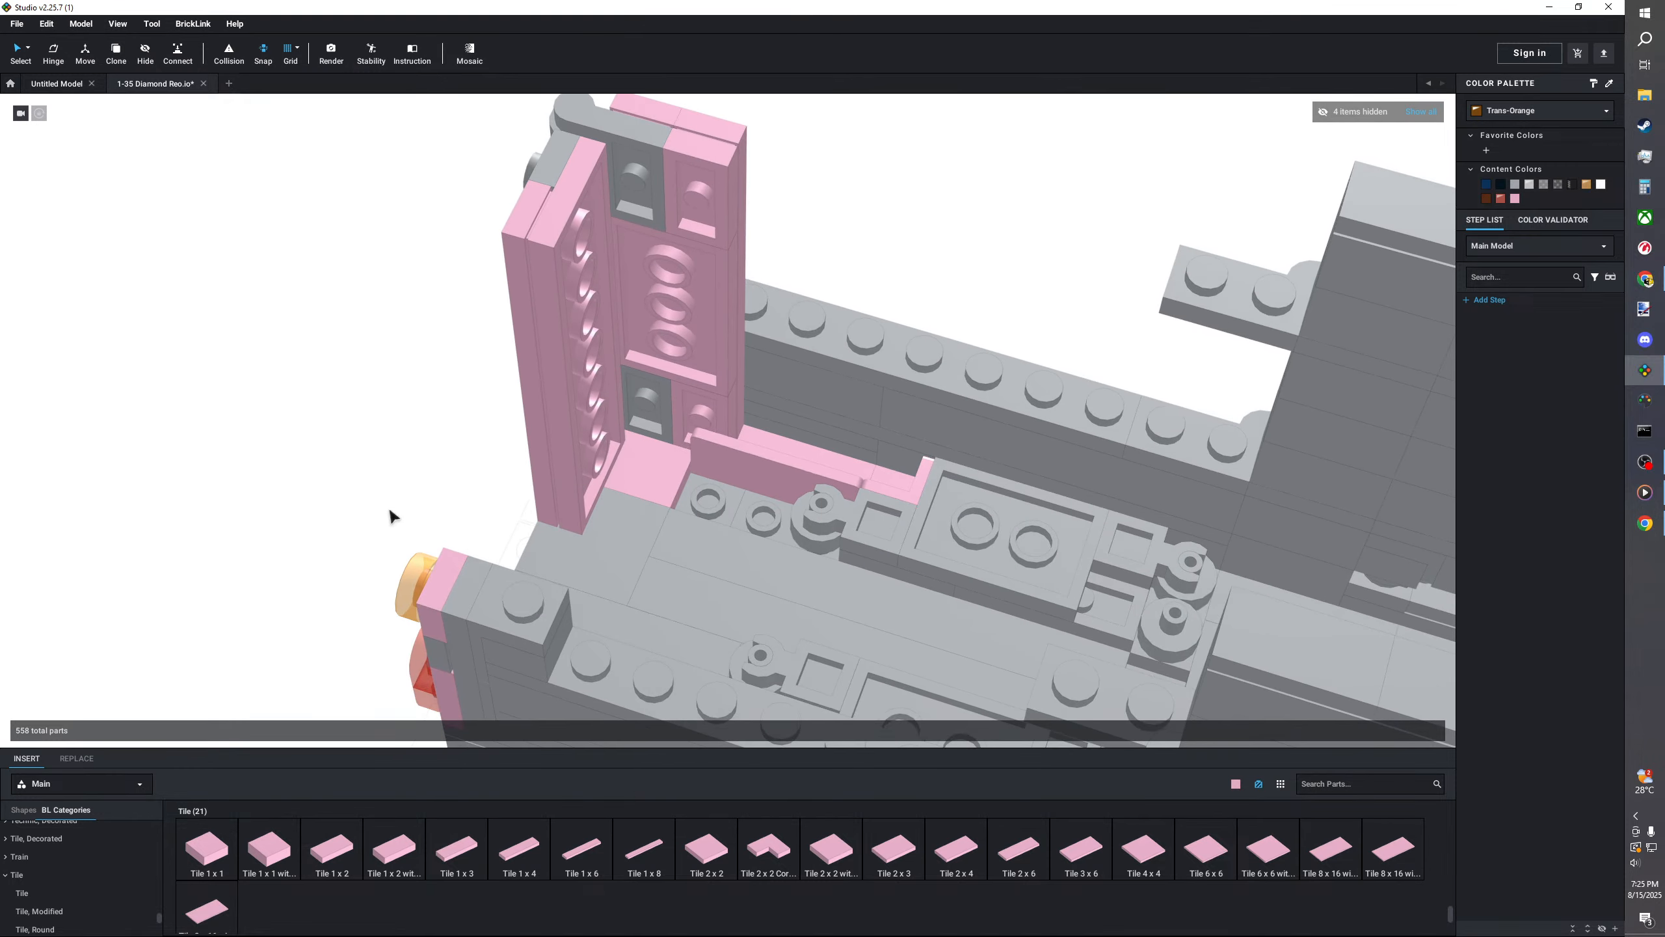
- Place a pink Plate 1 x 2 on the two exposed grey deck studs between the Tile 2 x 2 and the hinge piece
scroll(372, 521, "up", 2)
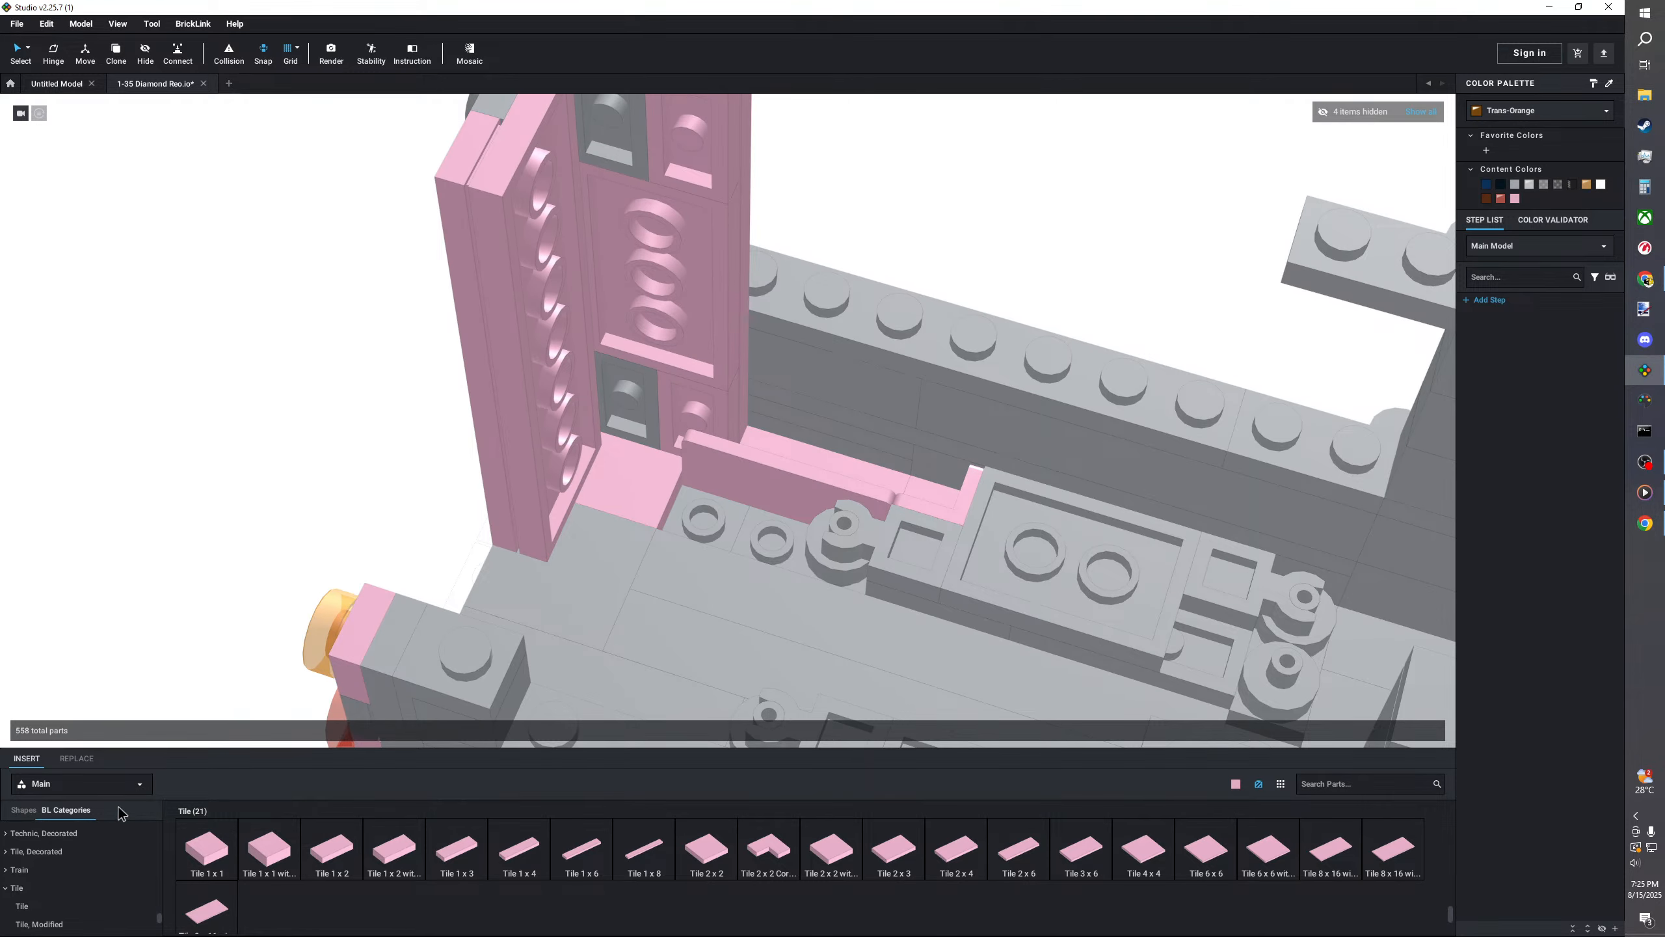
scroll(105, 852, "up", 5)
left_click(56, 919)
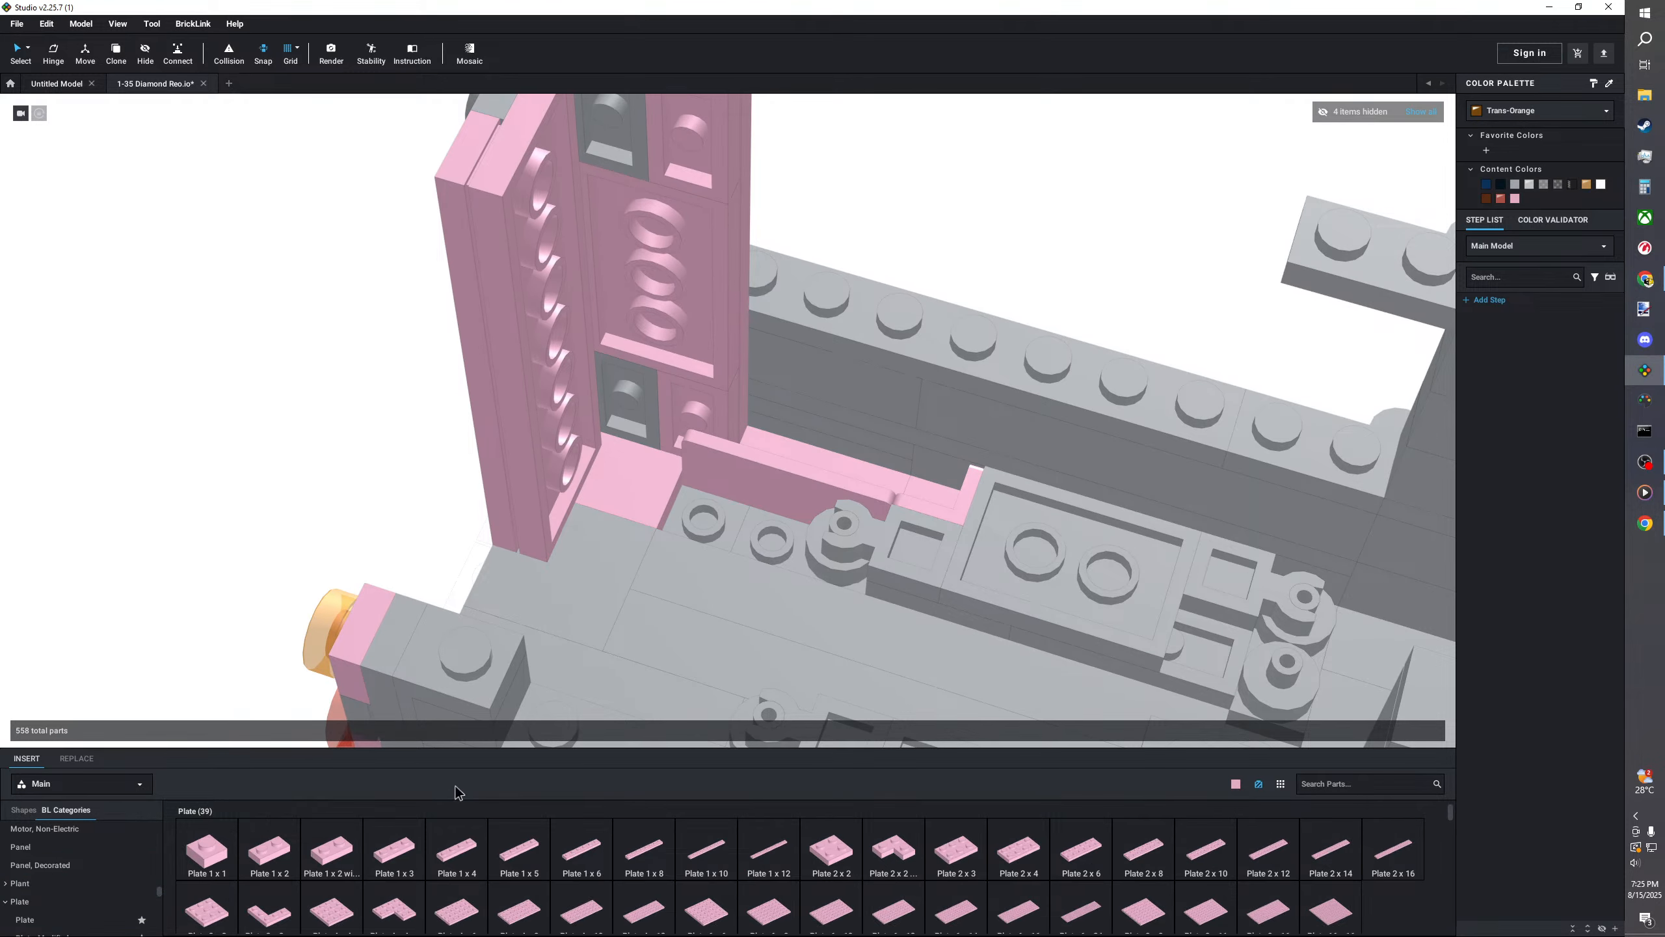
left_click_drag(259, 847, 738, 525)
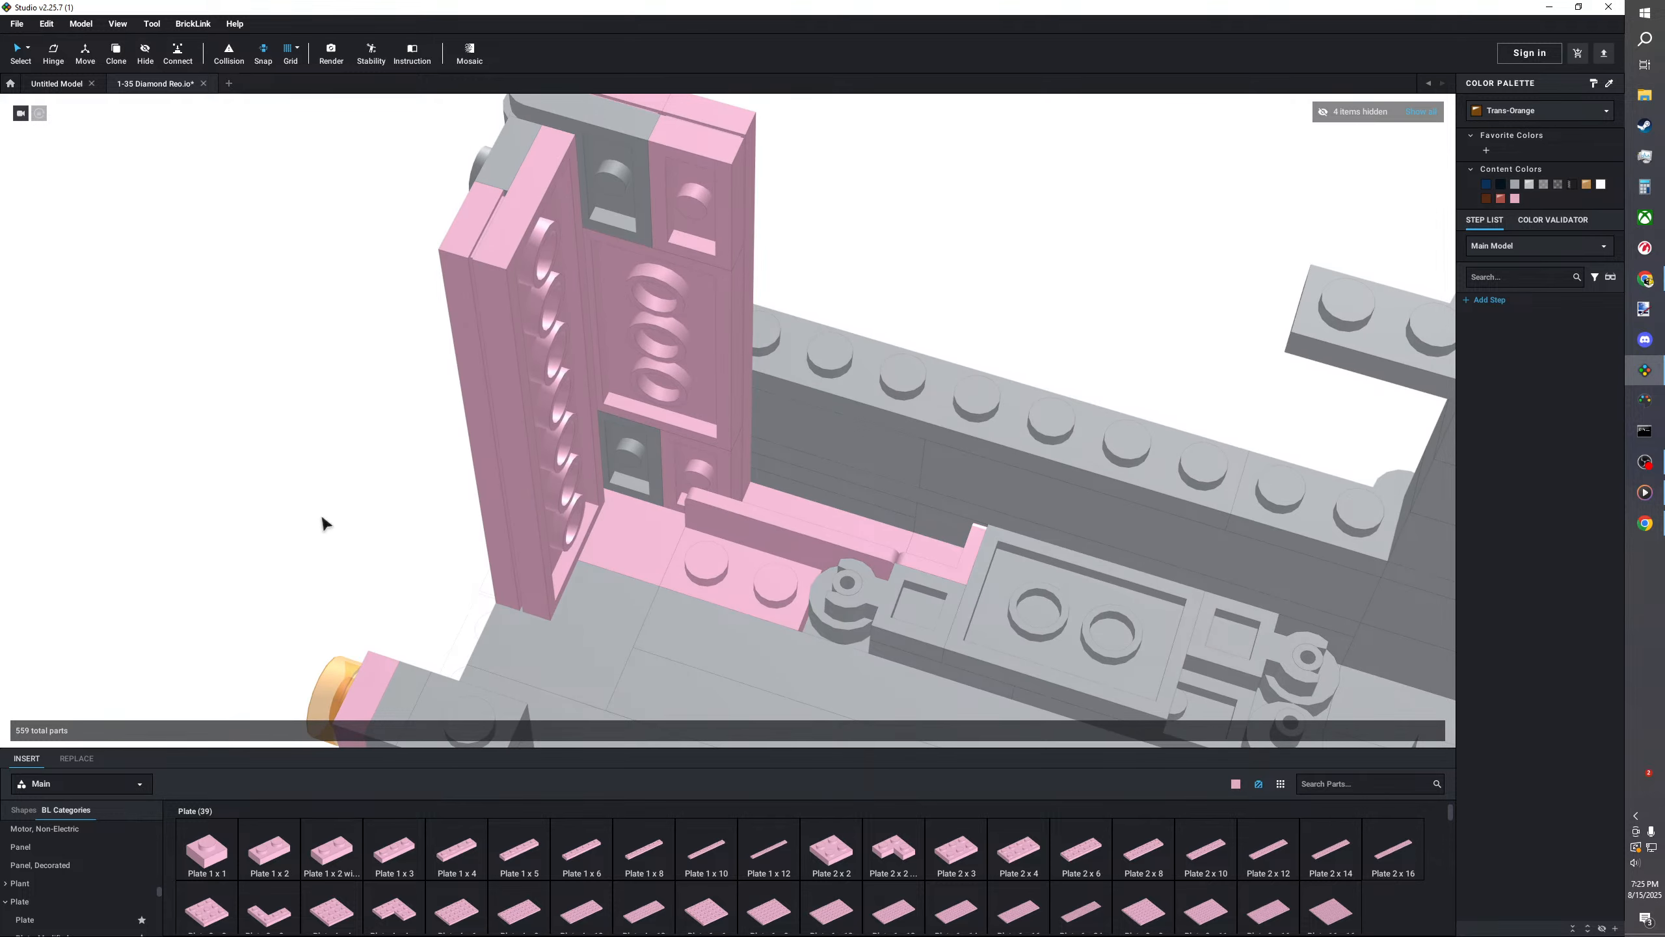
middle_click_drag(322, 517, 277, 541)
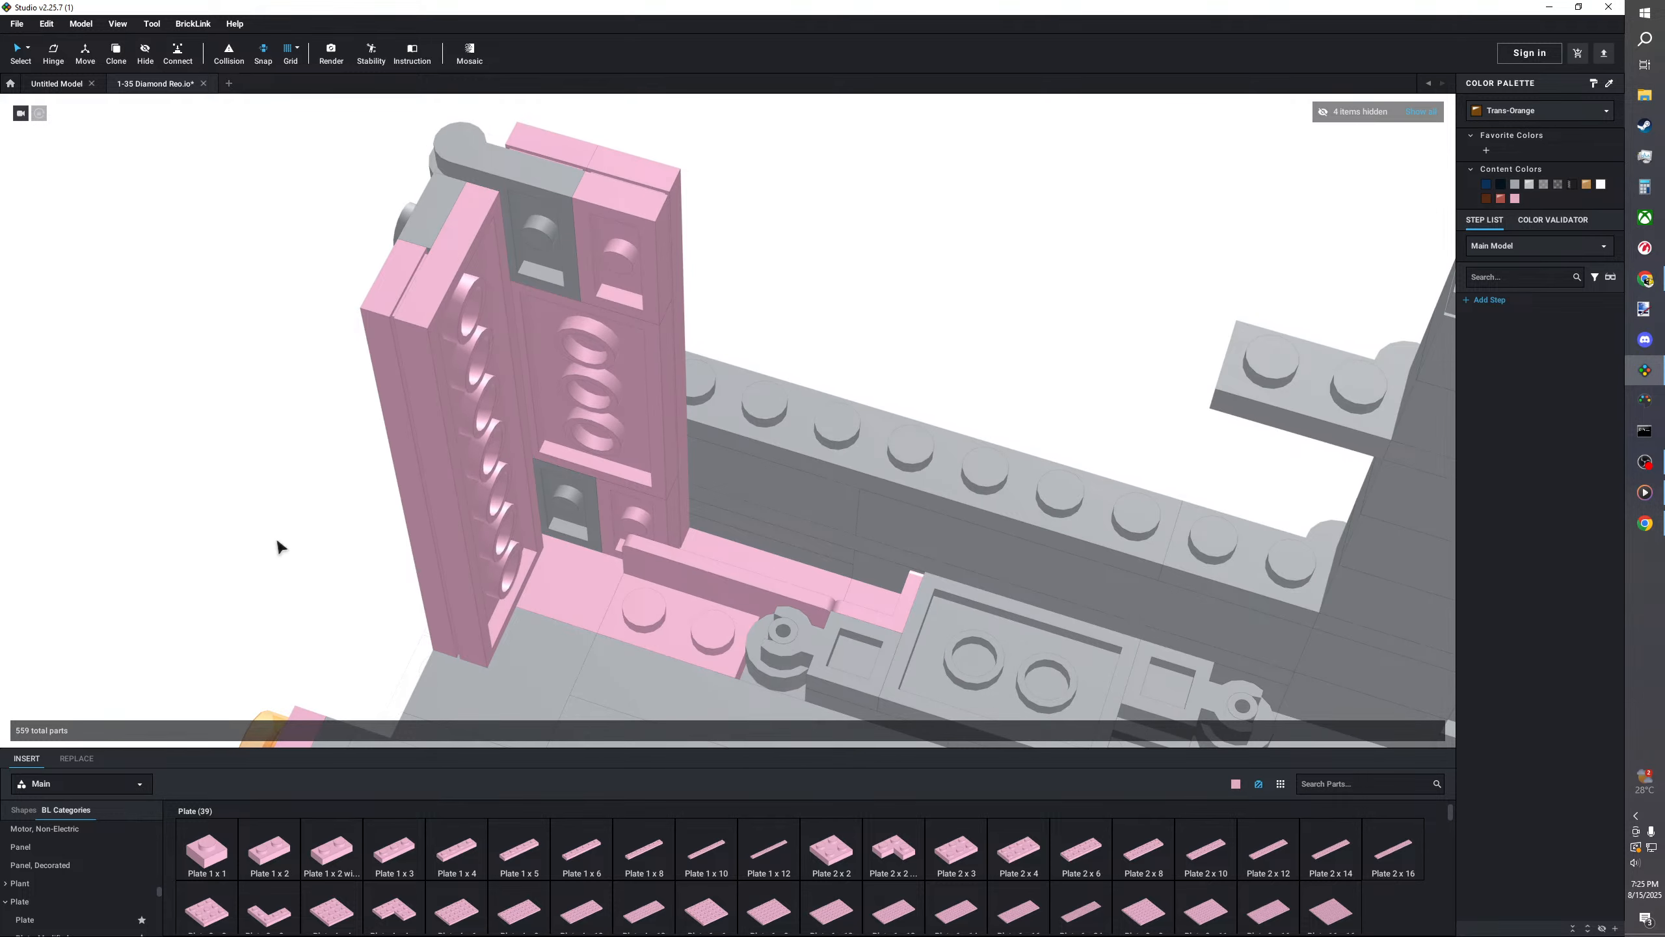
right_click_drag(279, 542, 662, 462)
- Replace the narrow tile on the door panel's outer face with two pink Tile 2 x 4 pieces stacked vertically, extending past its forward edge
key("ctrl+z")
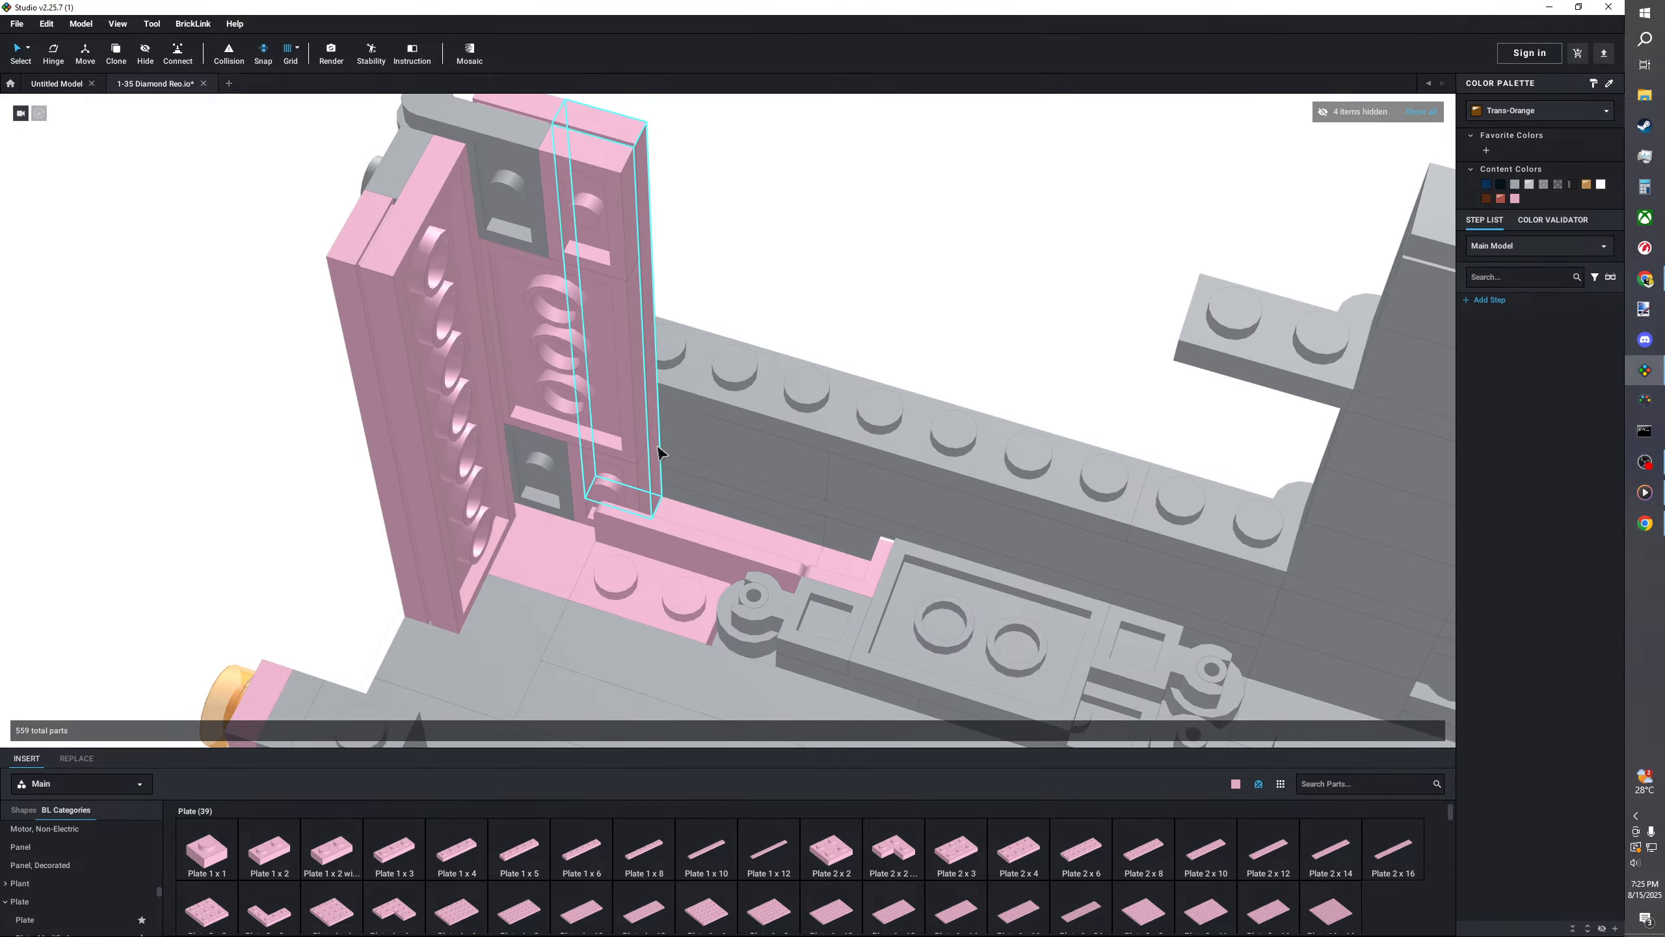
scroll(92, 895, "down", 10)
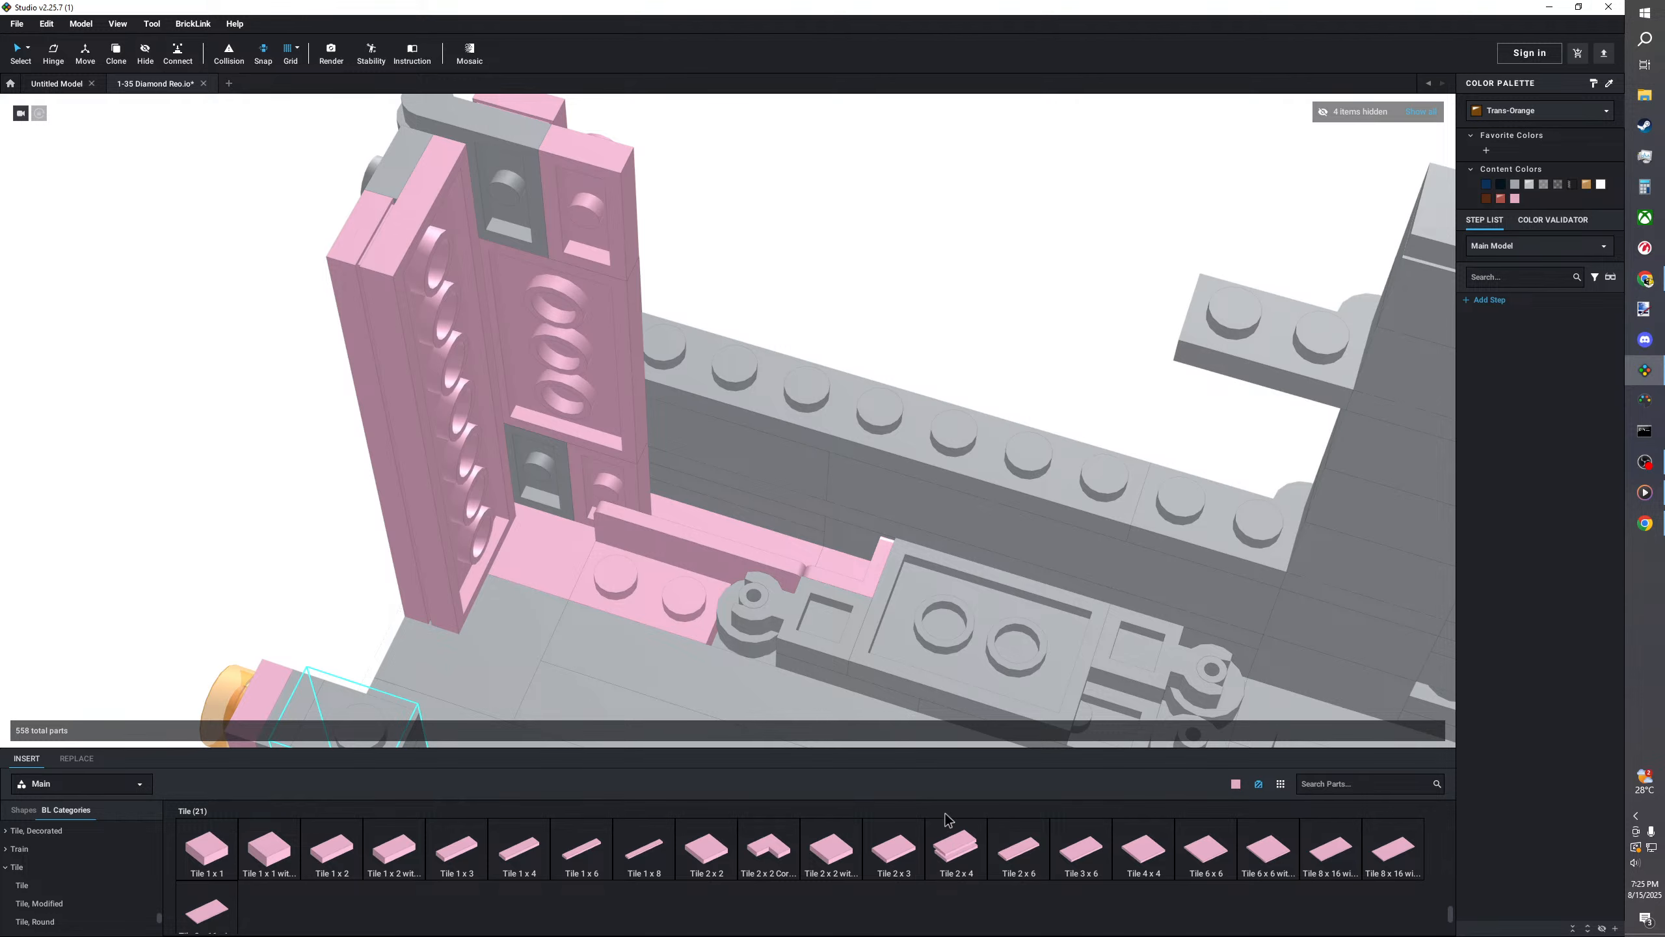
left_click(948, 824)
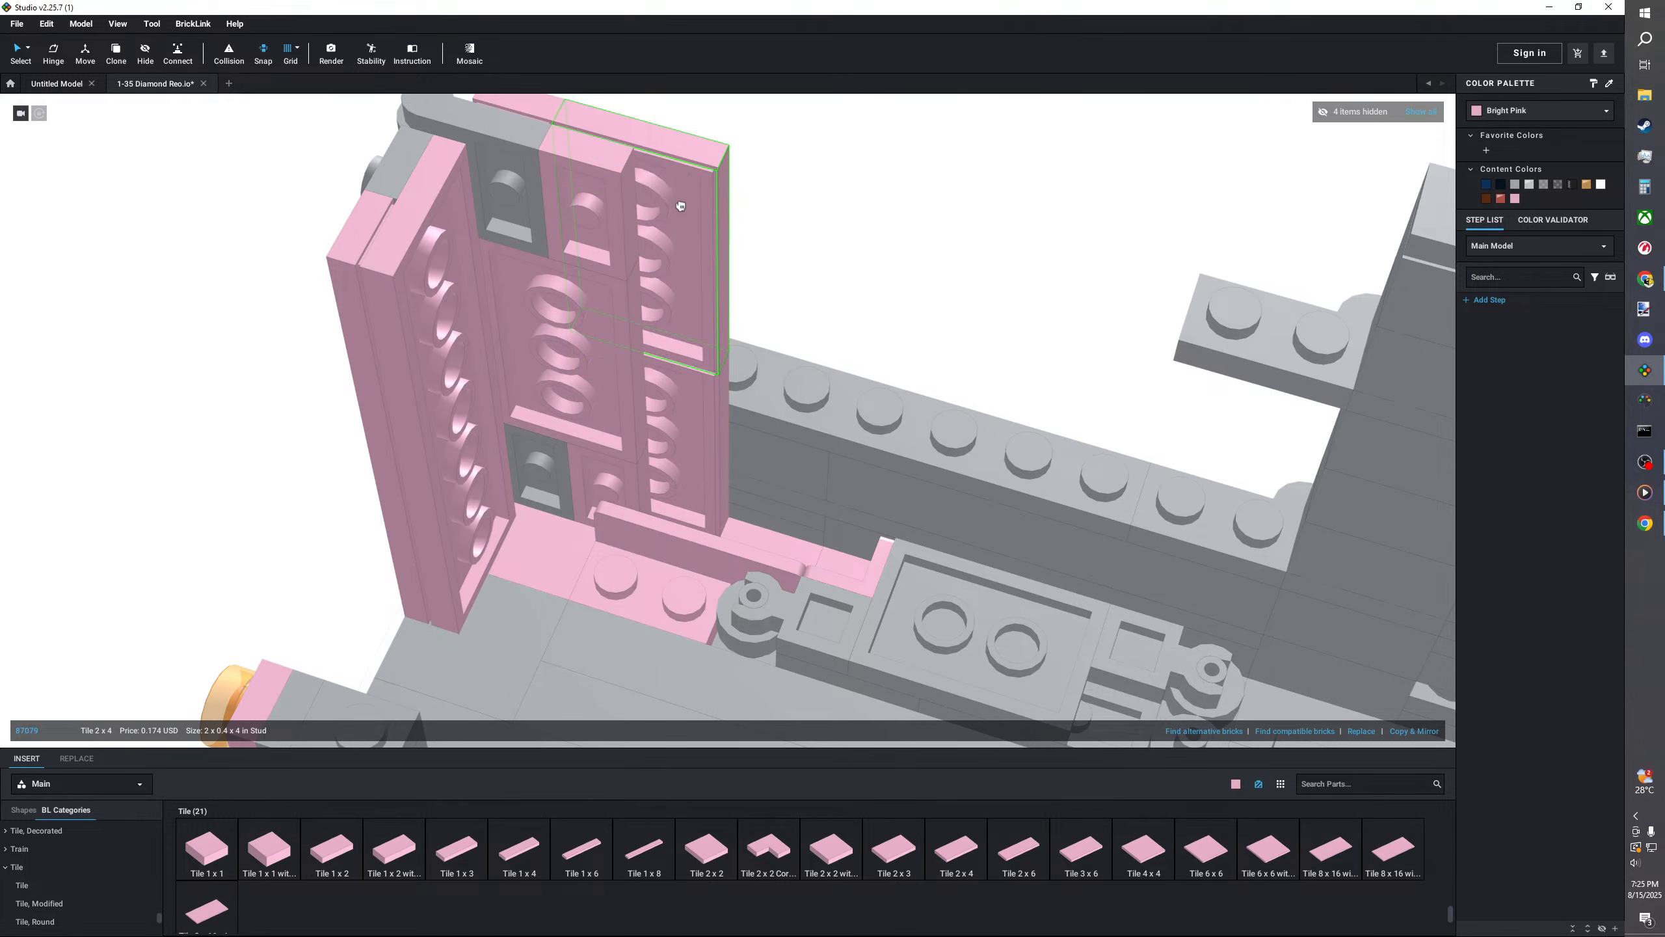
left_click(681, 206)
right_click_drag(963, 260, 1023, 406)
- Place a pink Panel 1 x 4 x 1 on the side wall's top studs, directly in front of the rear light post
scroll(120, 859, "up", 10)
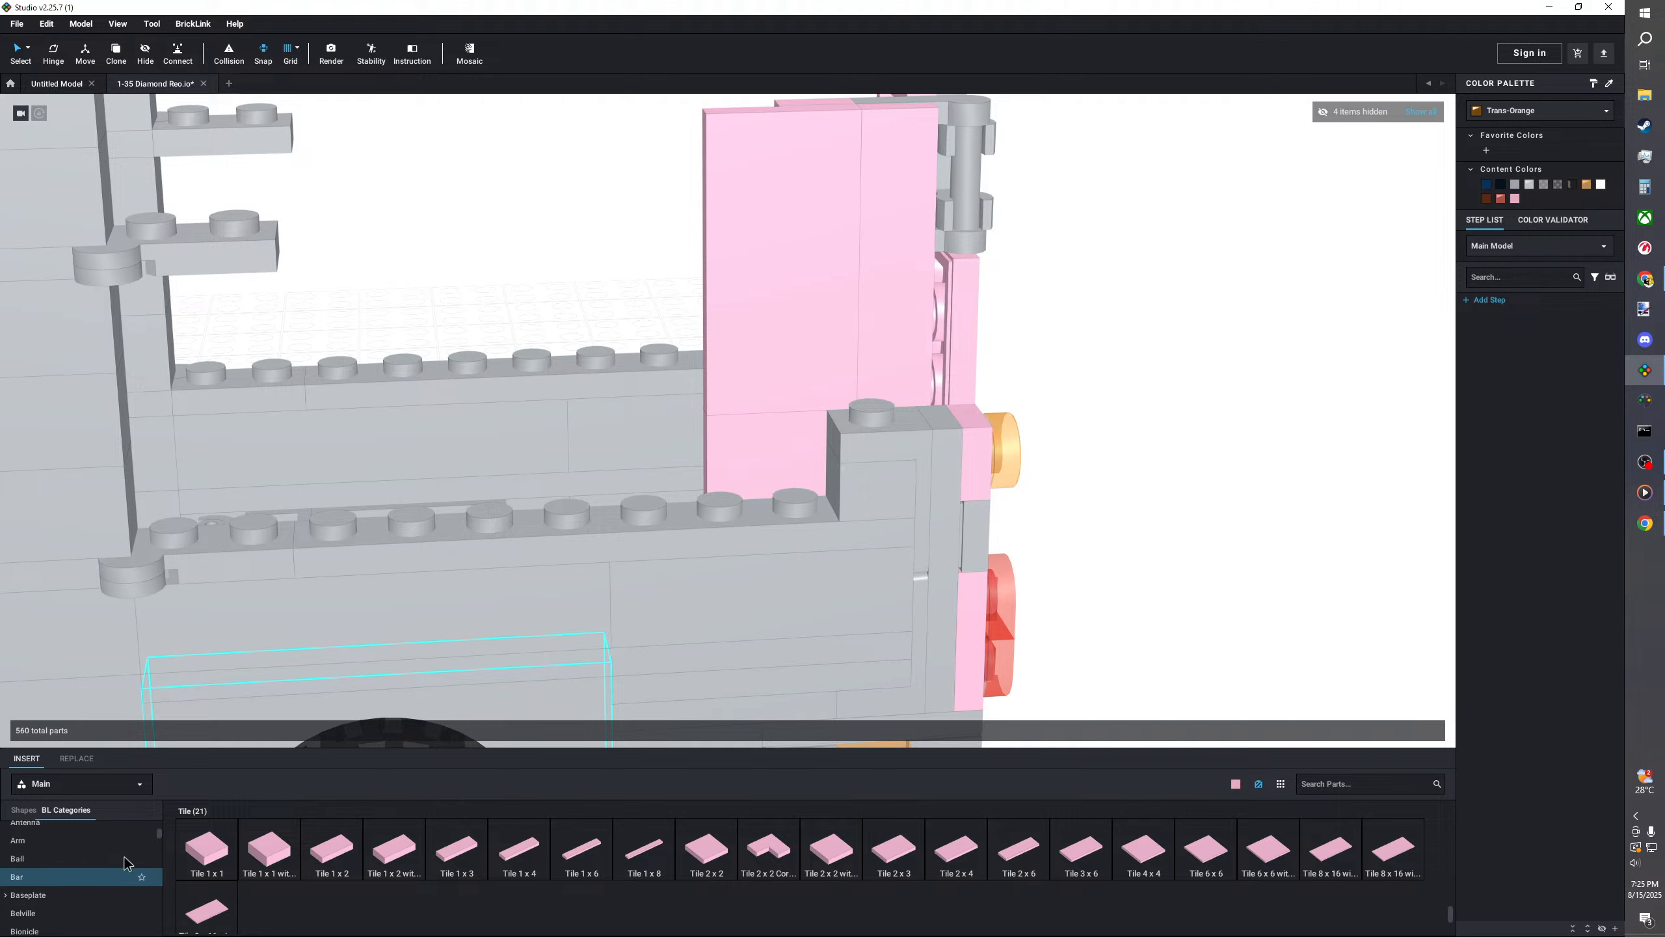
scroll(108, 856, "down", 8)
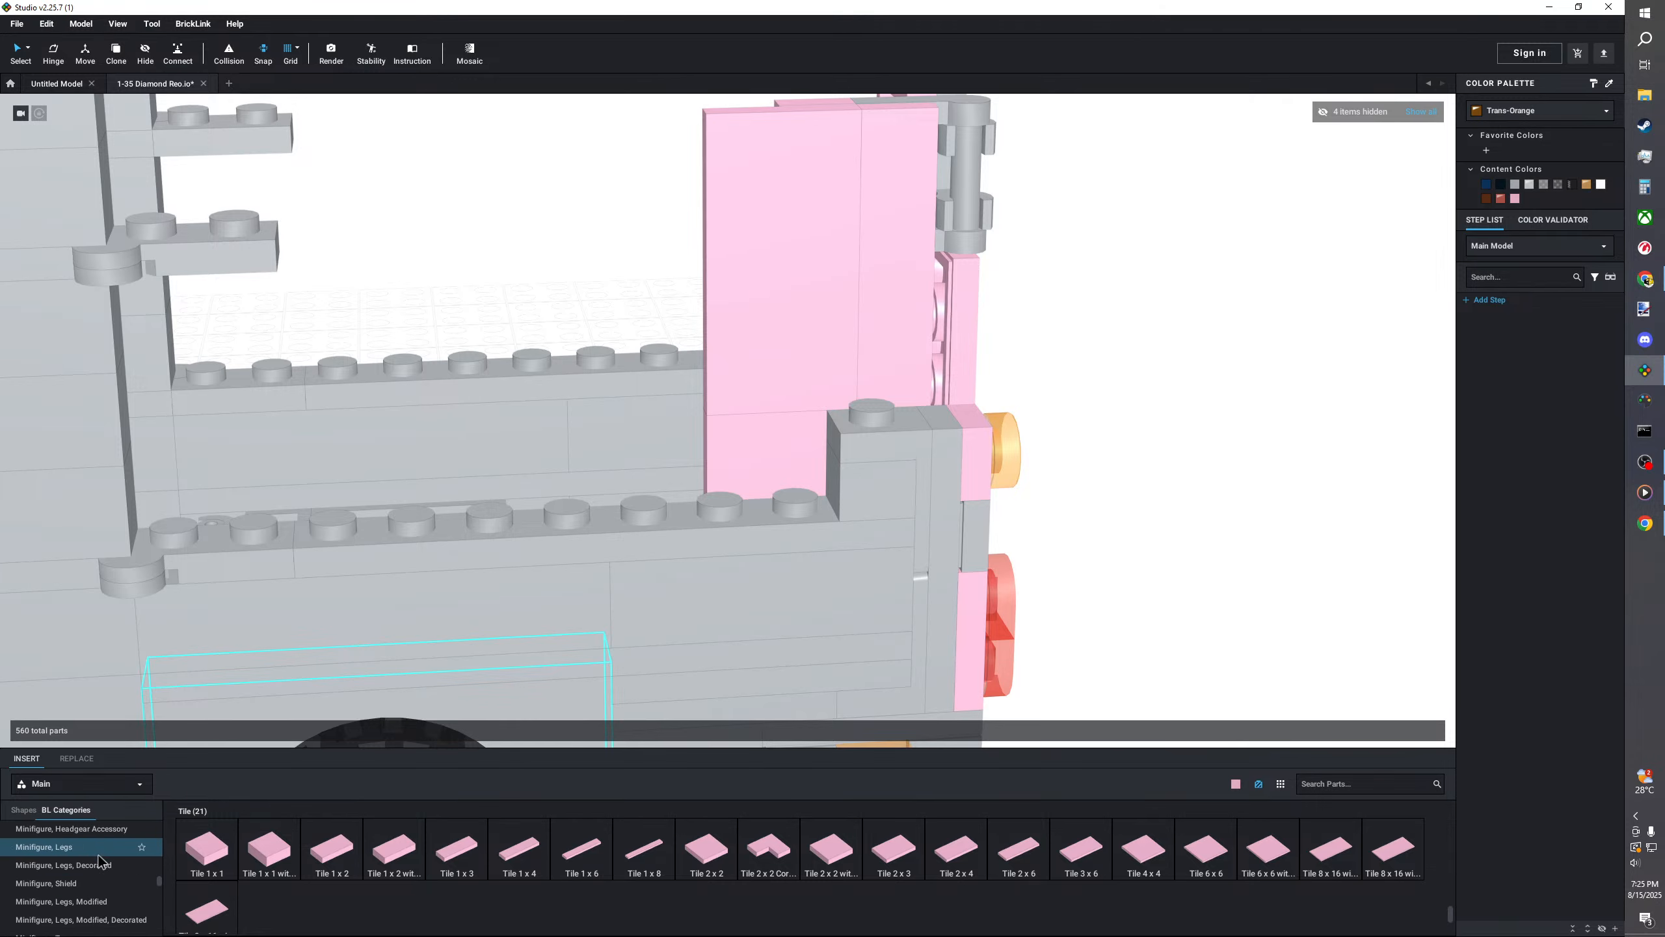
scroll(97, 857, "down", 10)
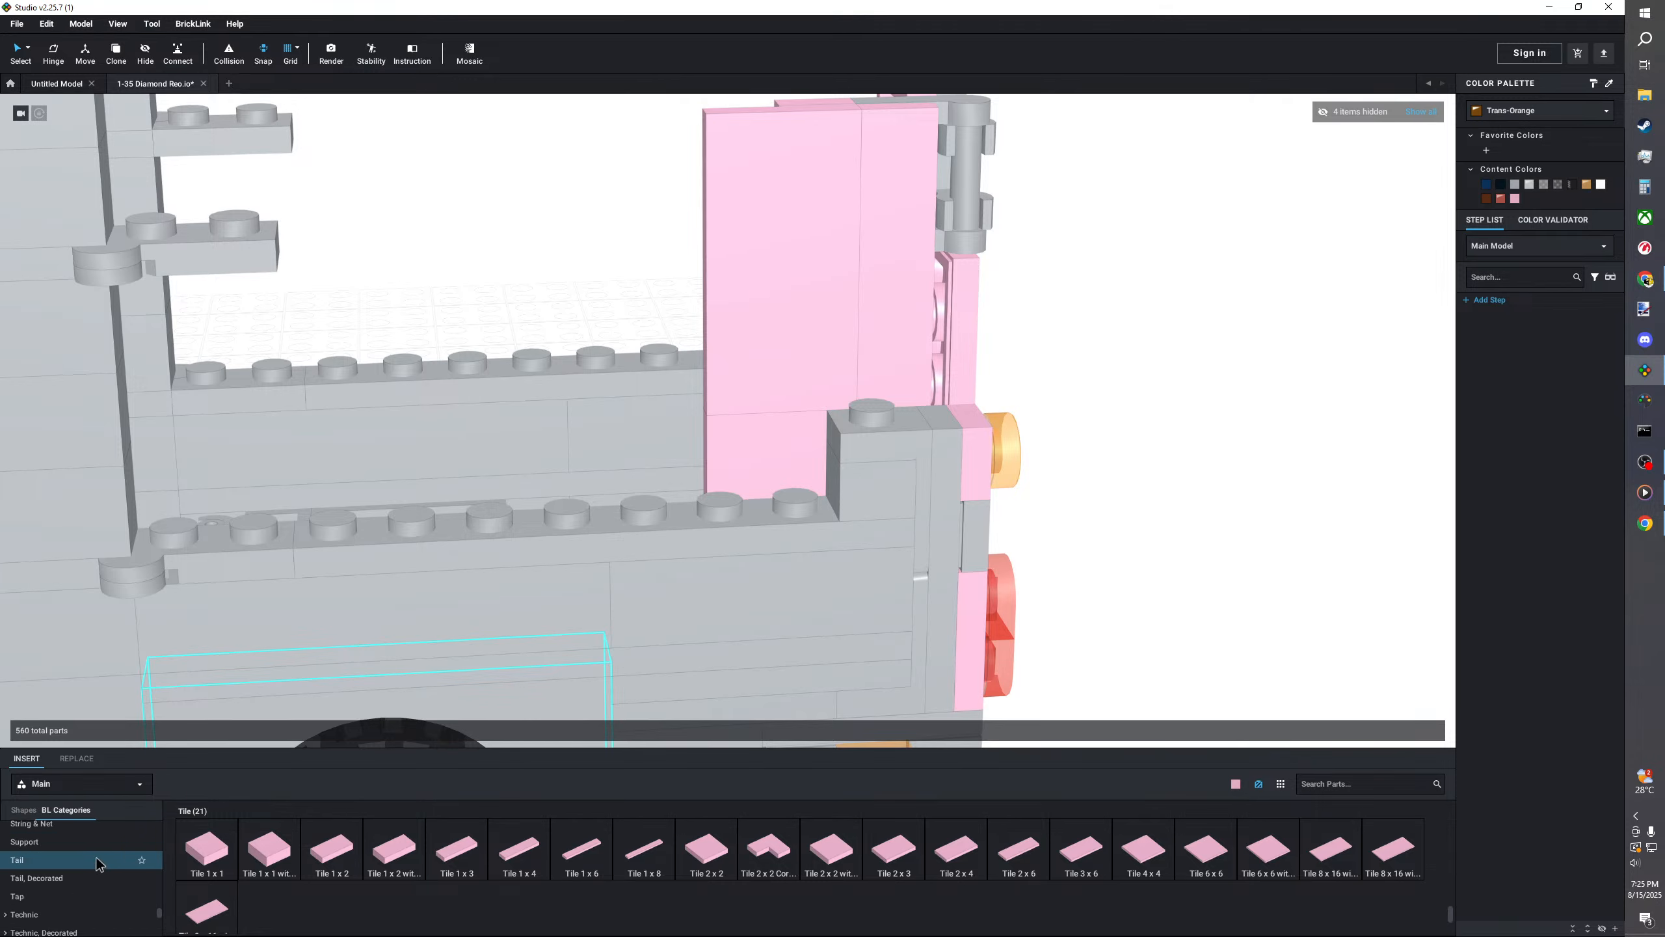
scroll(94, 856, "down", 2)
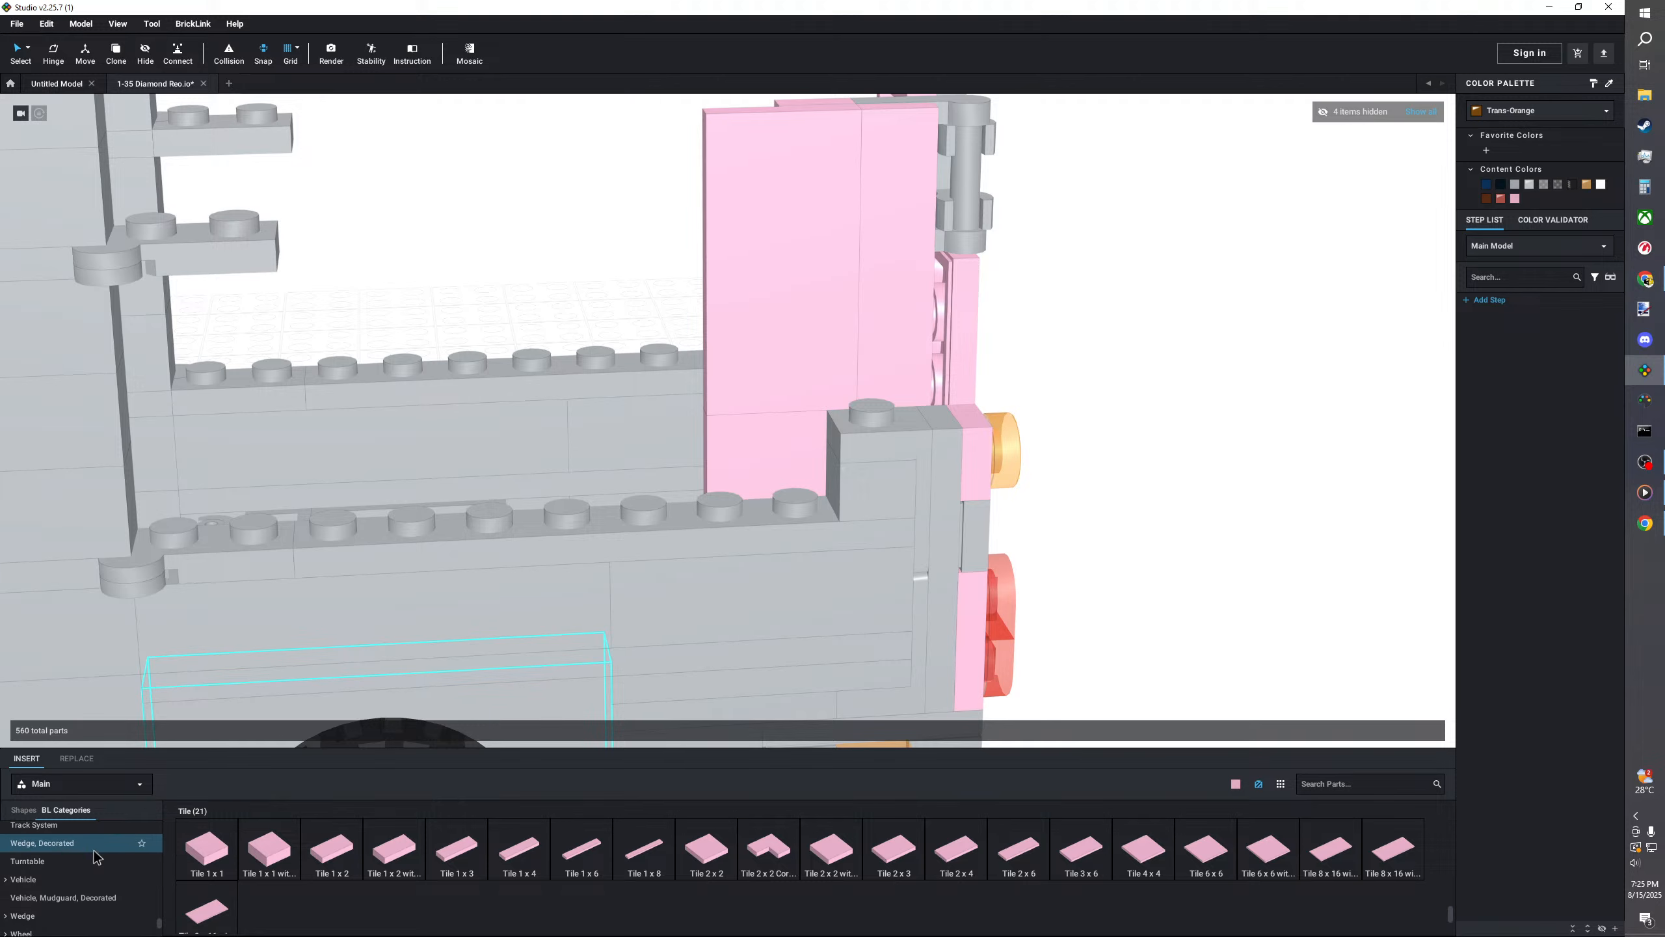
scroll(93, 857, "up", 12)
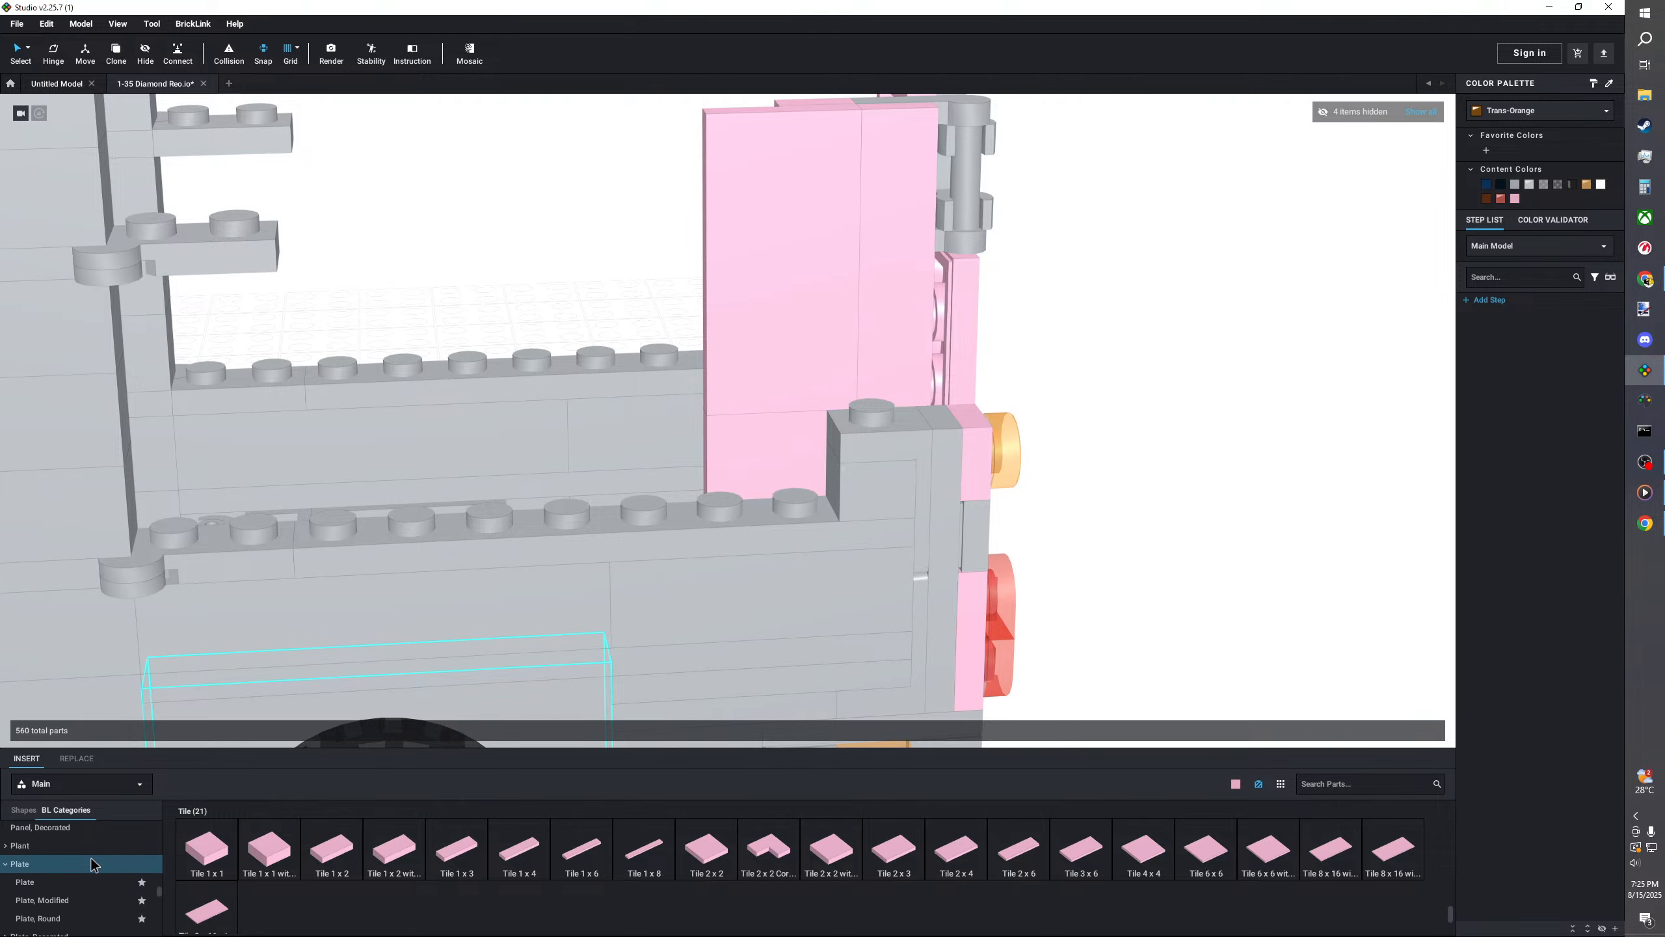
scroll(94, 865, "up", 2)
left_click(69, 853)
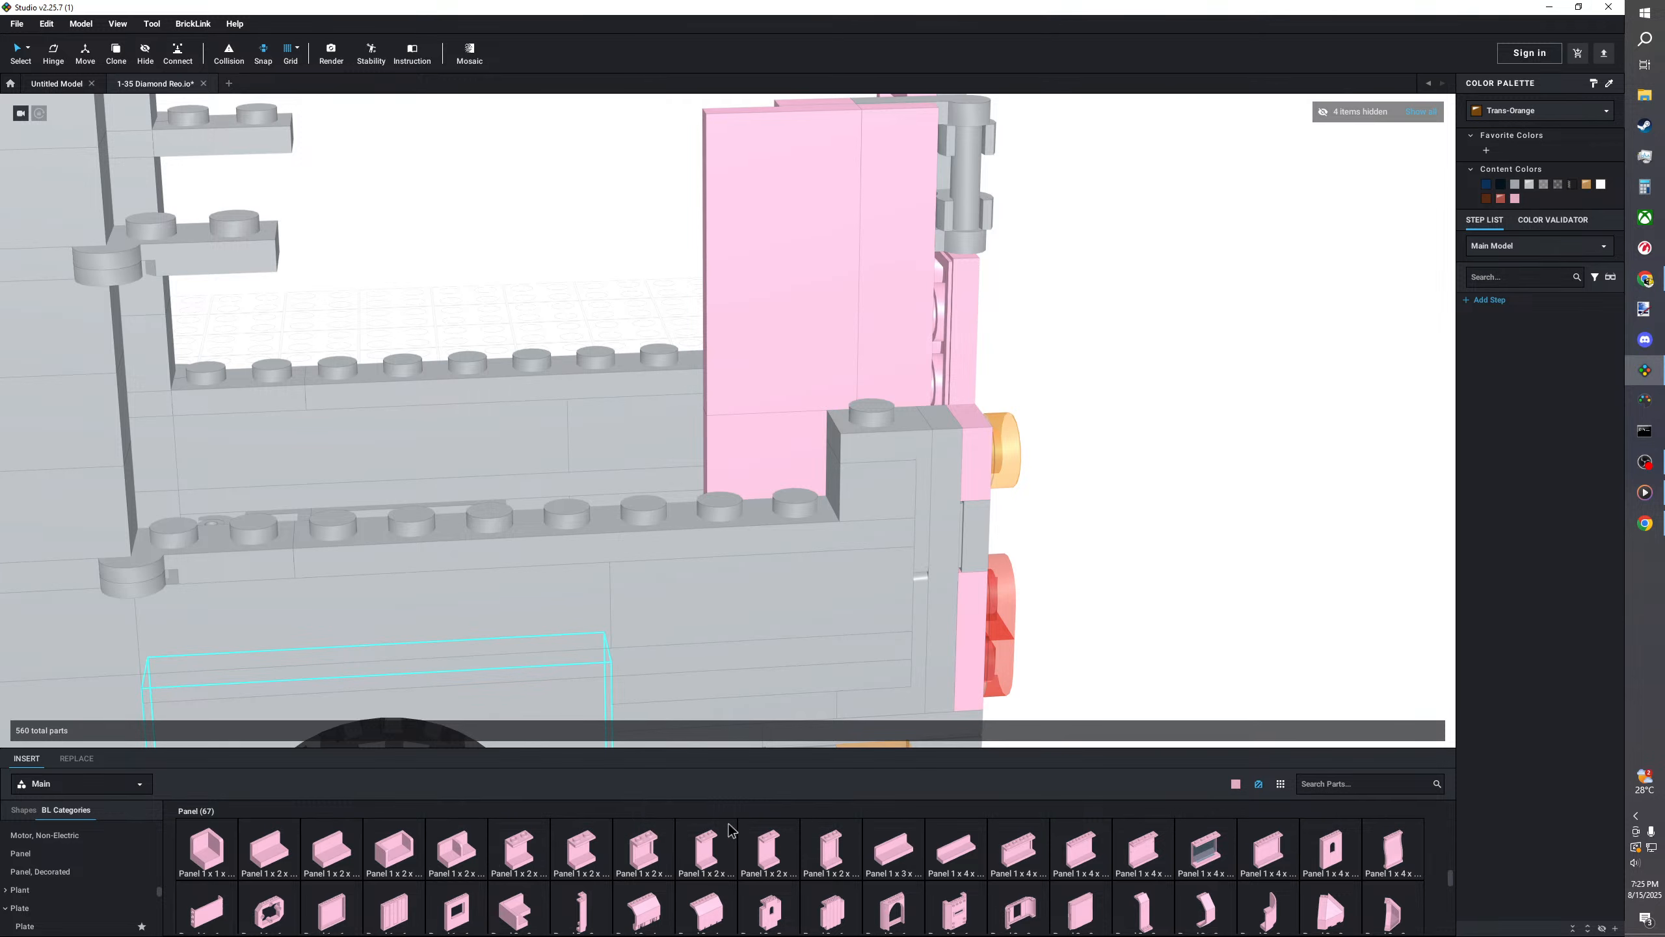
left_click_drag(981, 862, 680, 469)
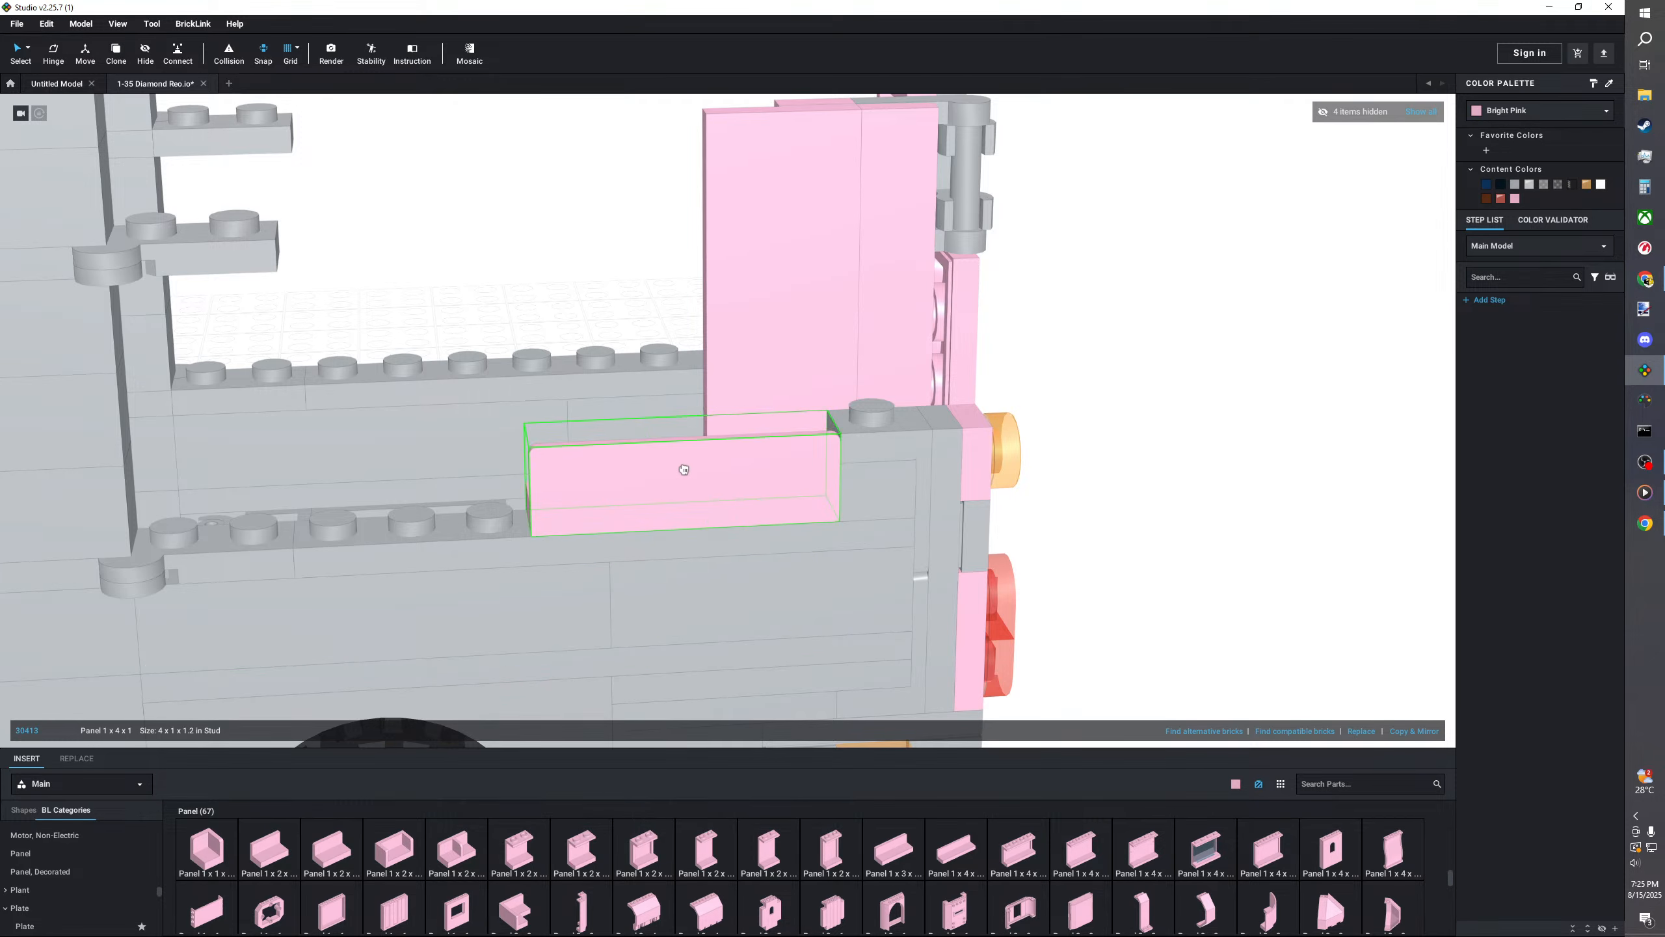
- Delete the lower pink Tile 2 x 4 from the folded door panel's outer face
right_click_drag(1174, 529, 1102, 576)
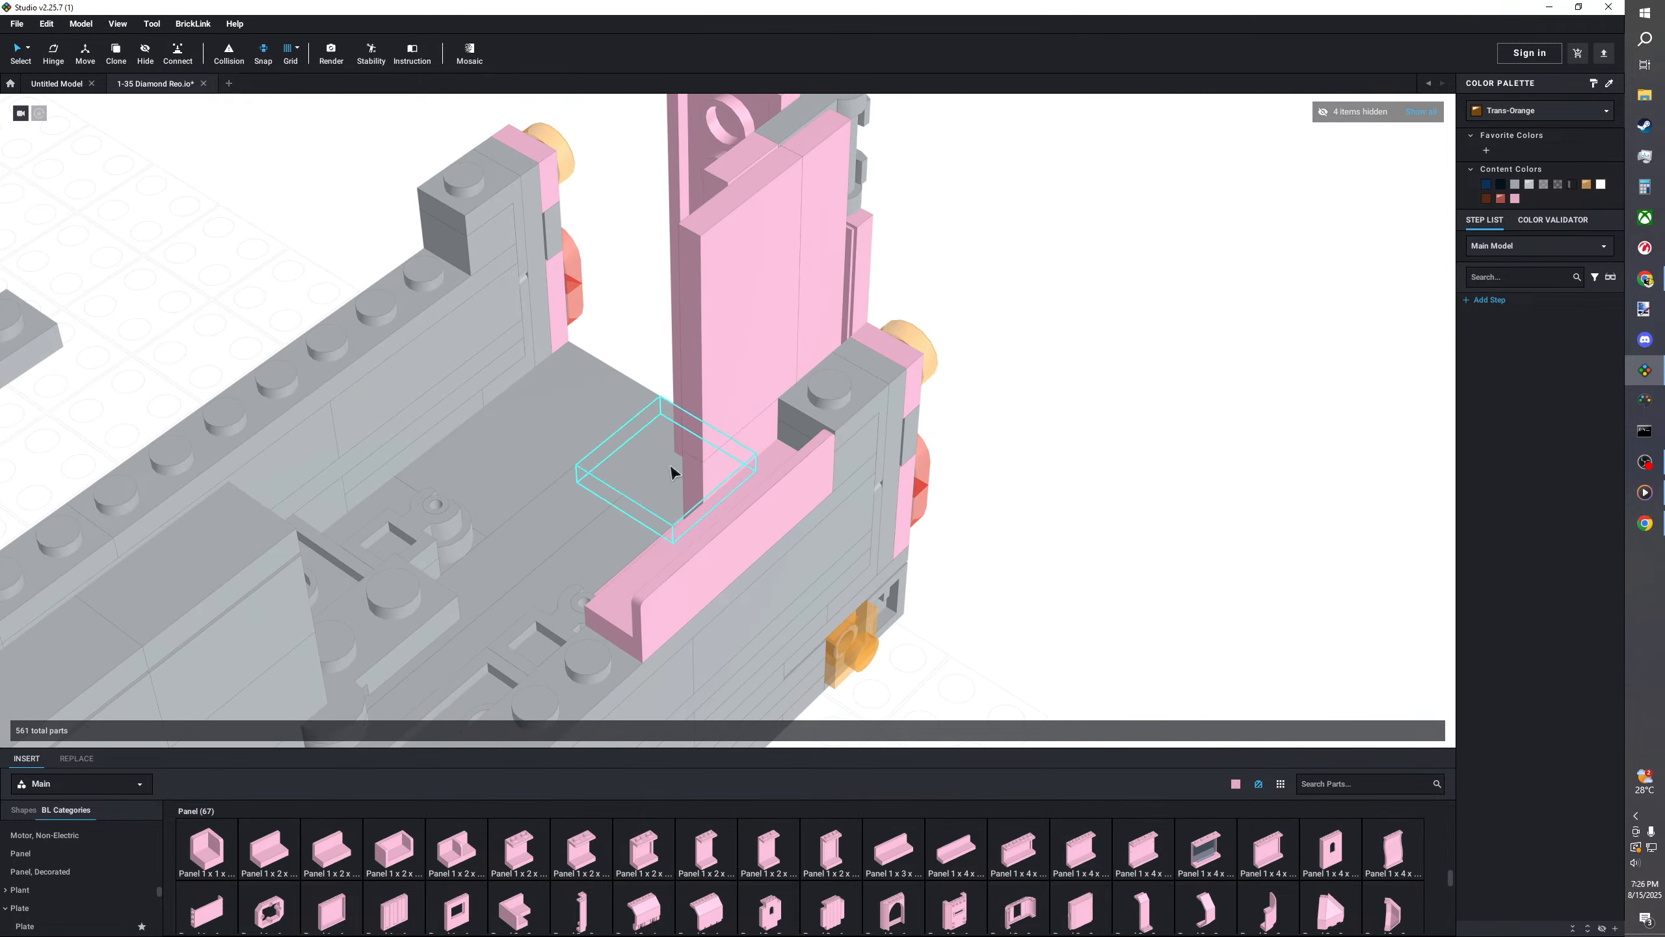
right_click_drag(836, 522, 719, 476)
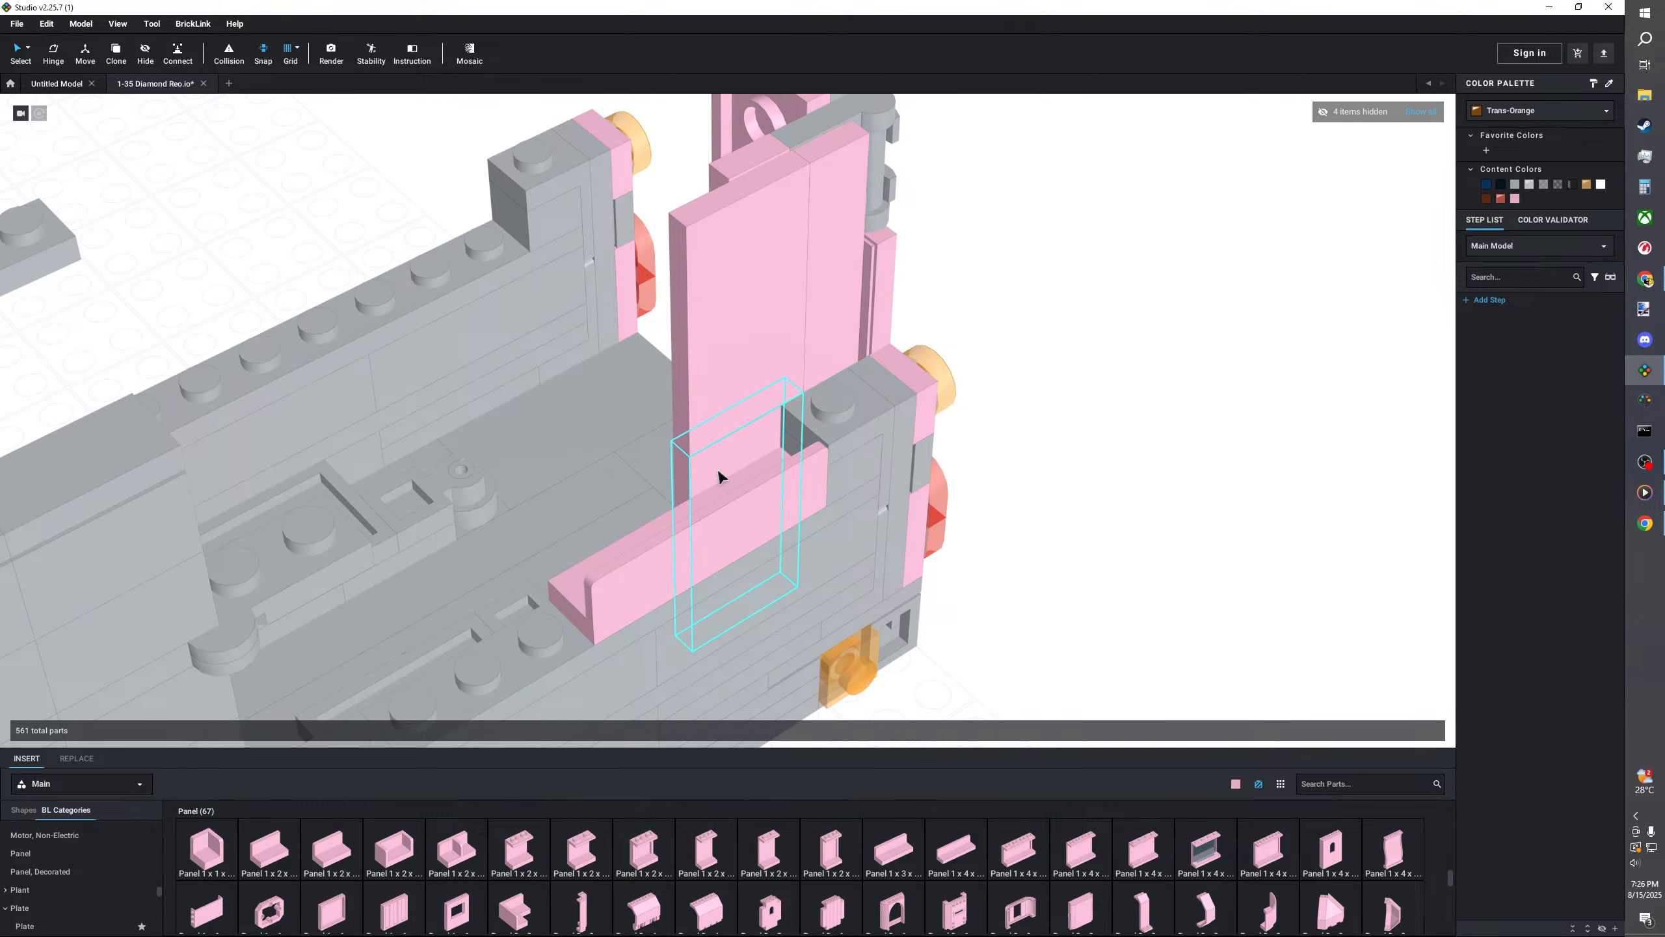
right_click_drag(719, 477, 675, 463)
left_click(678, 464)
key("Delete")
- Try a pink modified plate in the gap below the door's remaining tile, and undo the placement
left_click(37, 927)
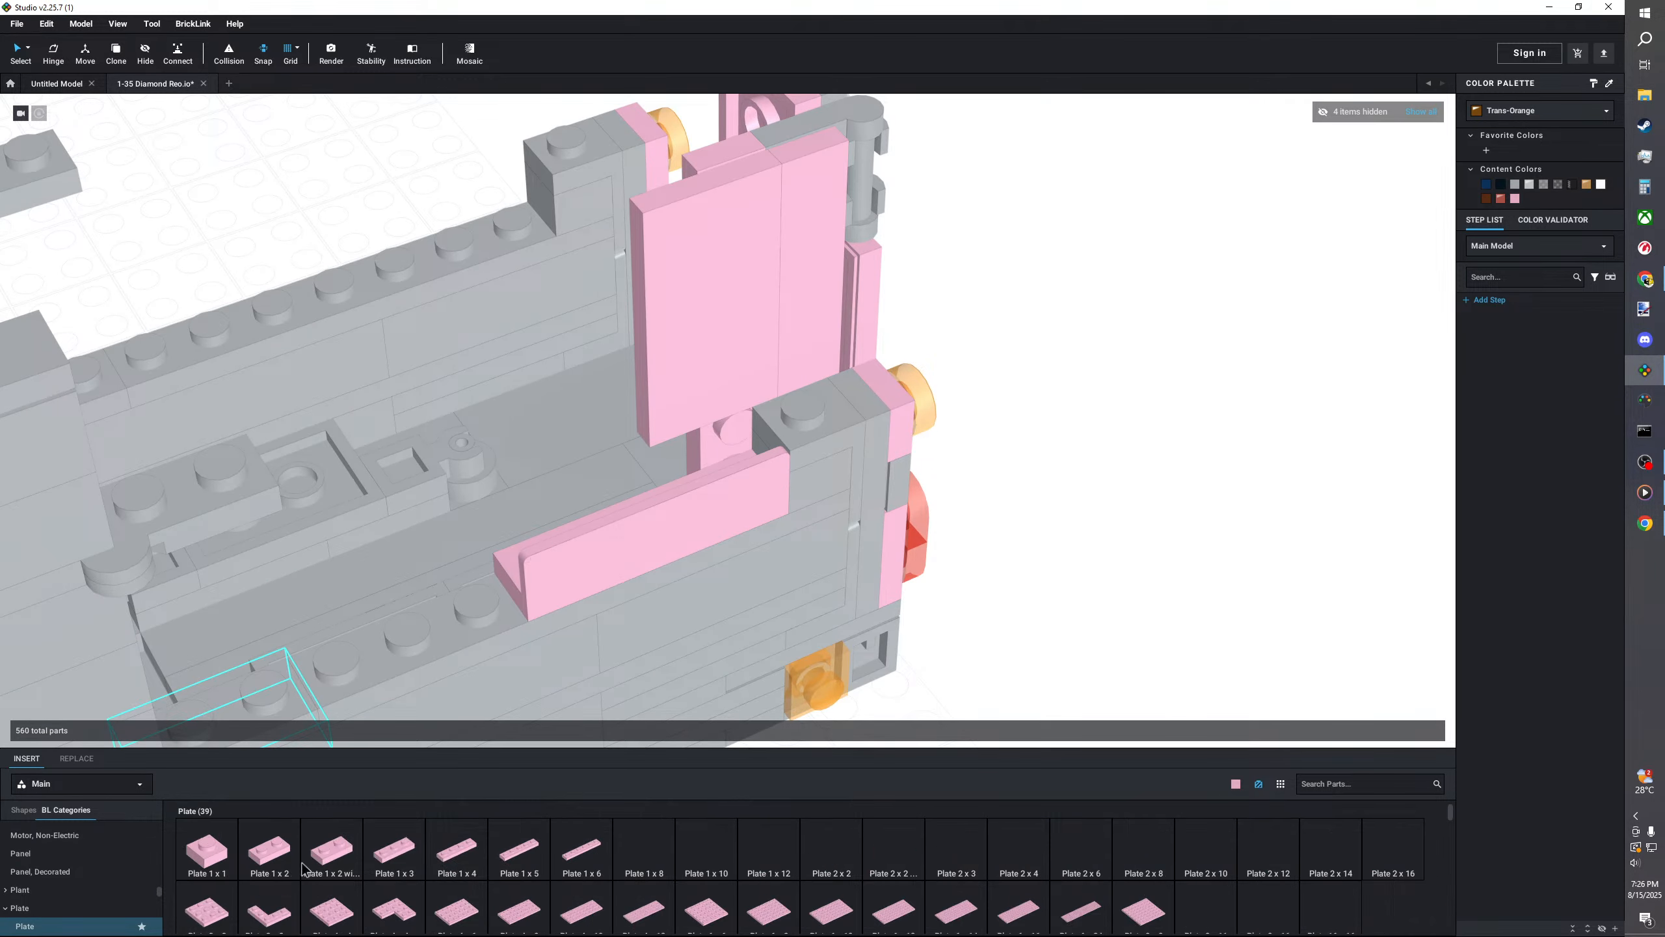
scroll(139, 890, "down", 3)
left_click(42, 864)
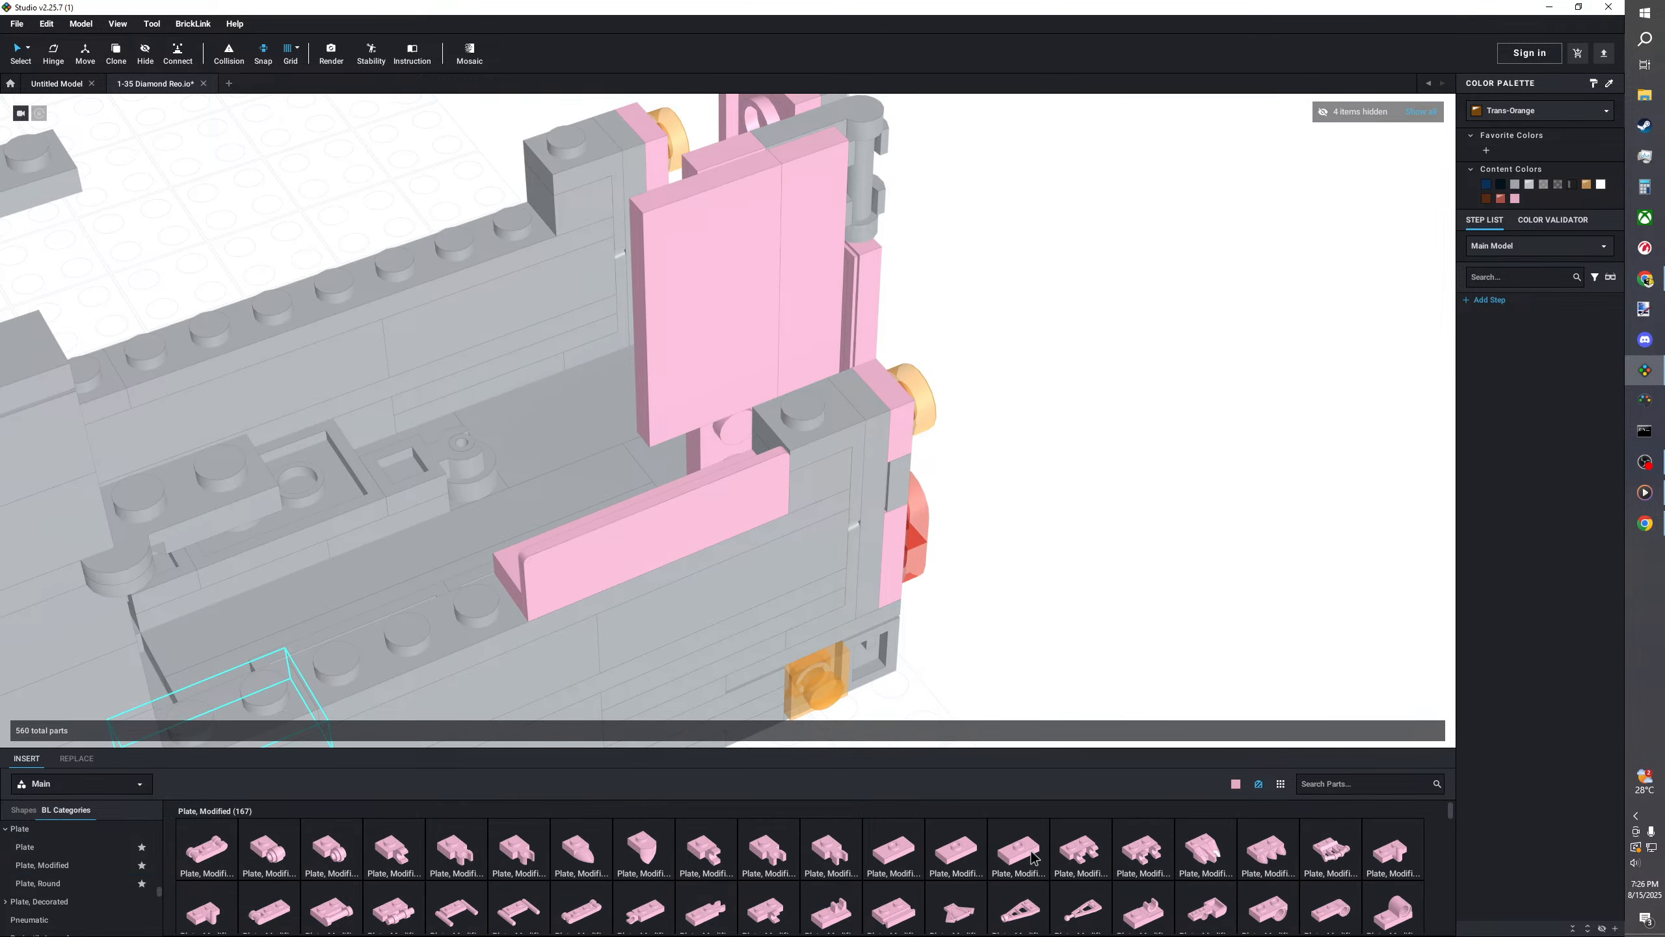
left_click(955, 856)
left_click(712, 459)
key("Escape")
right_click_drag(1045, 426, 1081, 398)
scroll(1046, 600, "up", 2)
mouse_move(1046, 600)
right_mouse_down()
mouse_move(1002, 631)
mouse_move(1018, 658)
mouse_move(1076, 615)
mouse_move(1052, 624)
right_mouse_up()
scroll(1000, 637, "down", 2)
key("ctrl+z")
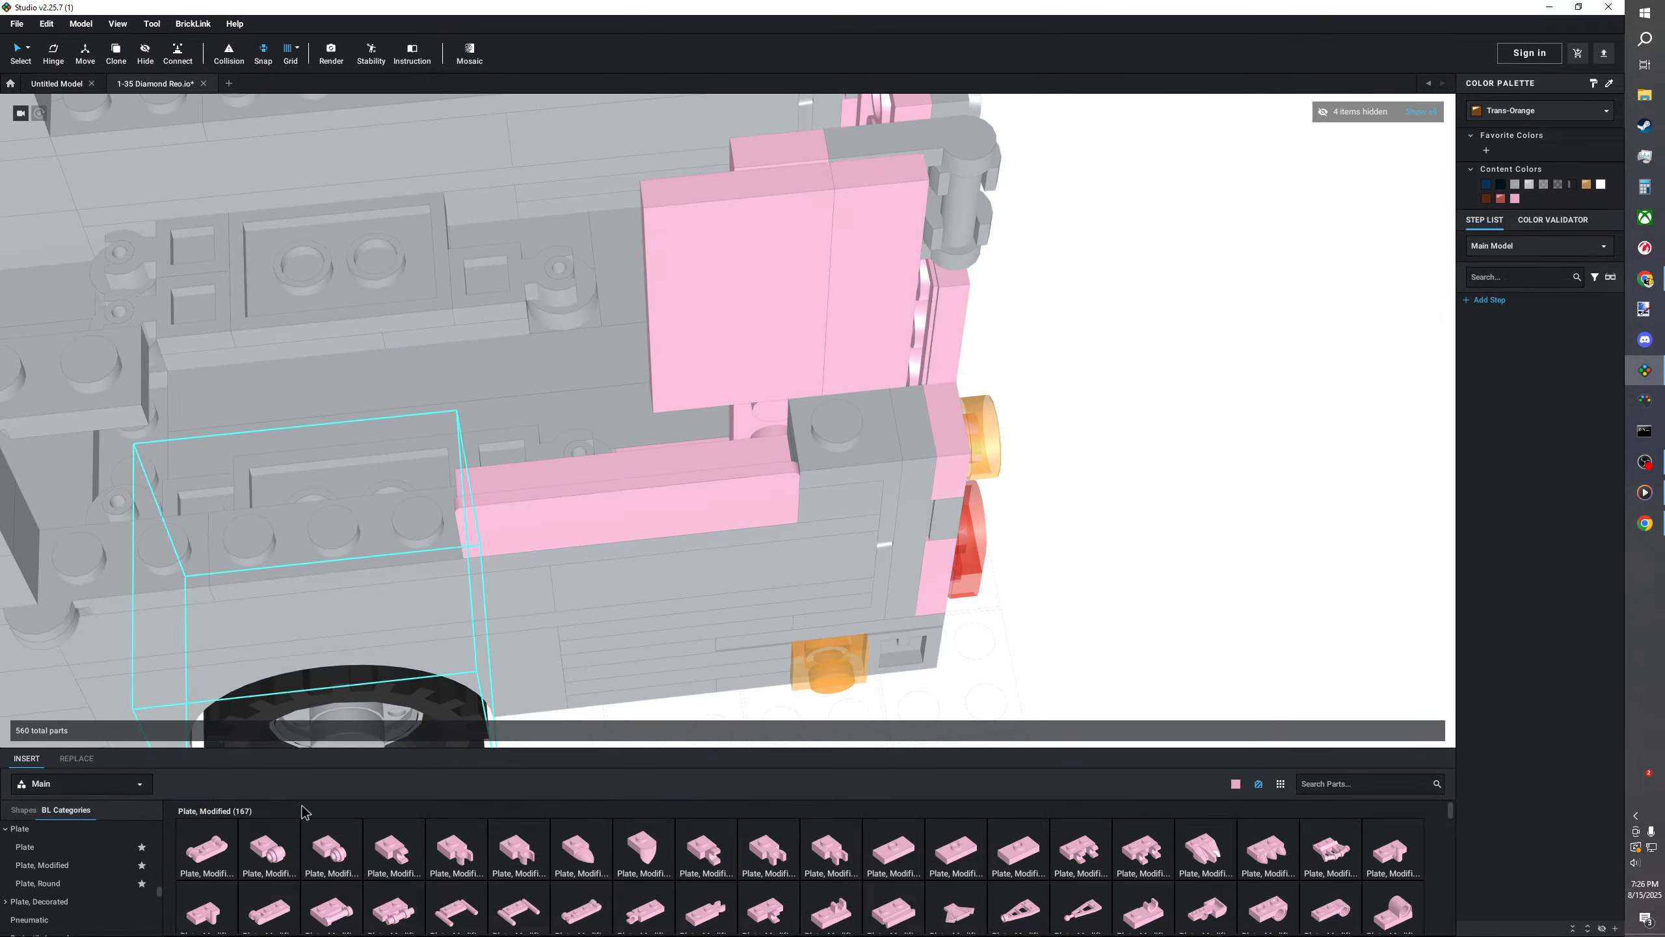
- Place a pink Plate 1 x 2 directly below the Tile 2 x 4 on the door's outer face
left_click(39, 847)
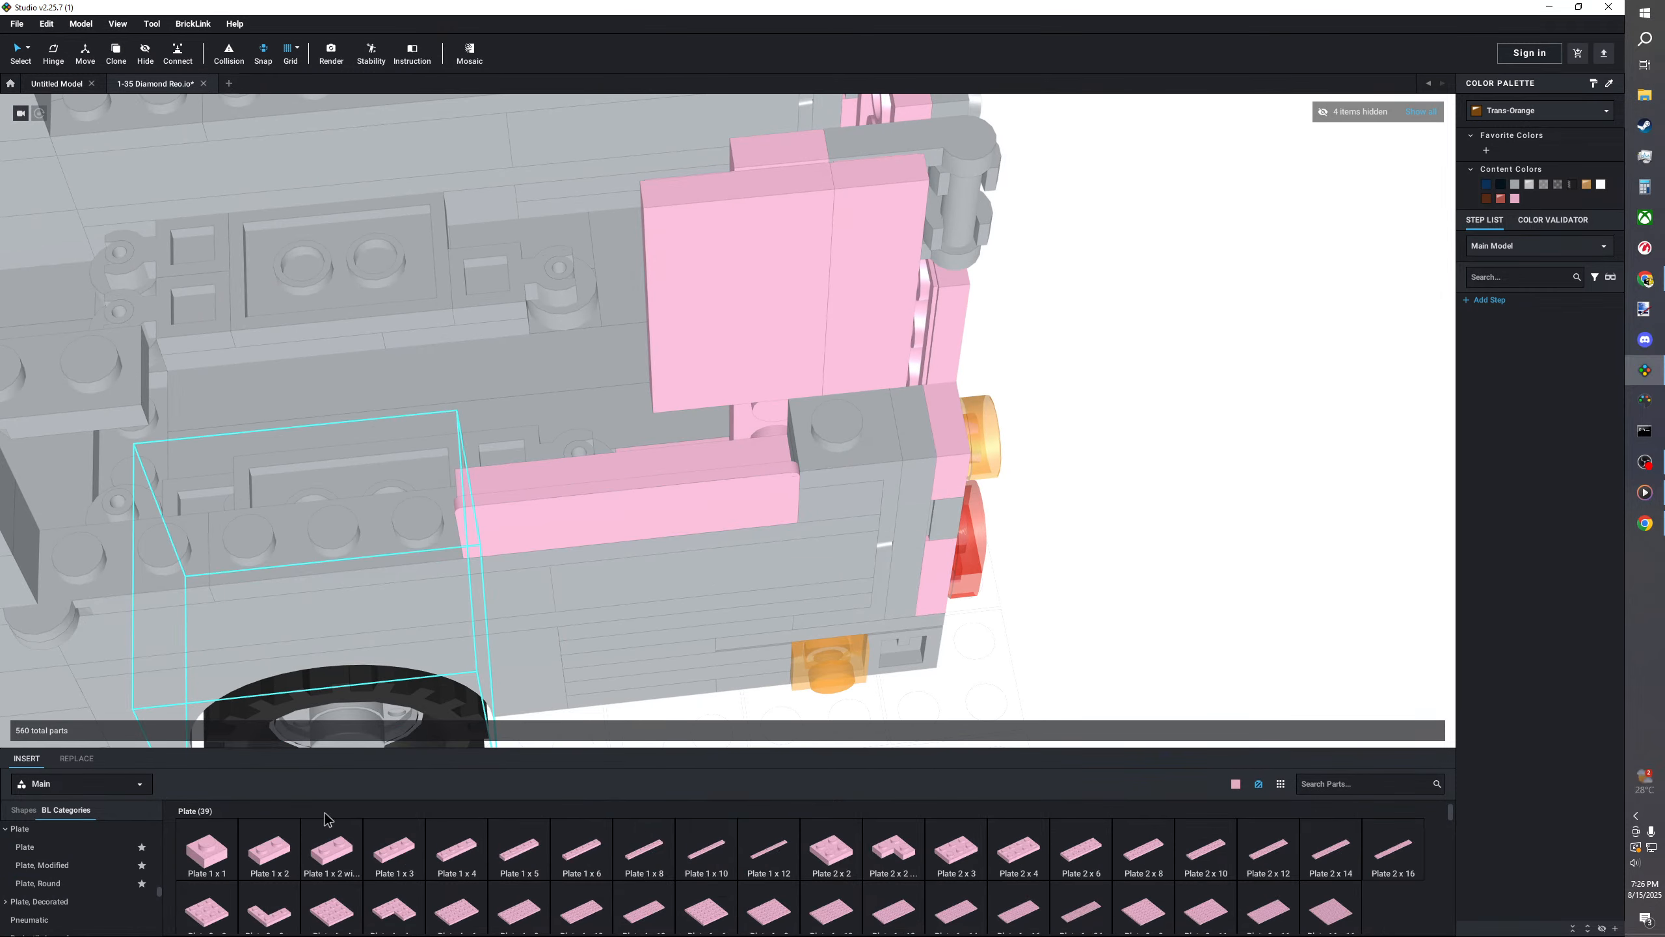
left_click(256, 853)
left_click(1055, 475)
right_click_drag(1055, 475, 1119, 469)
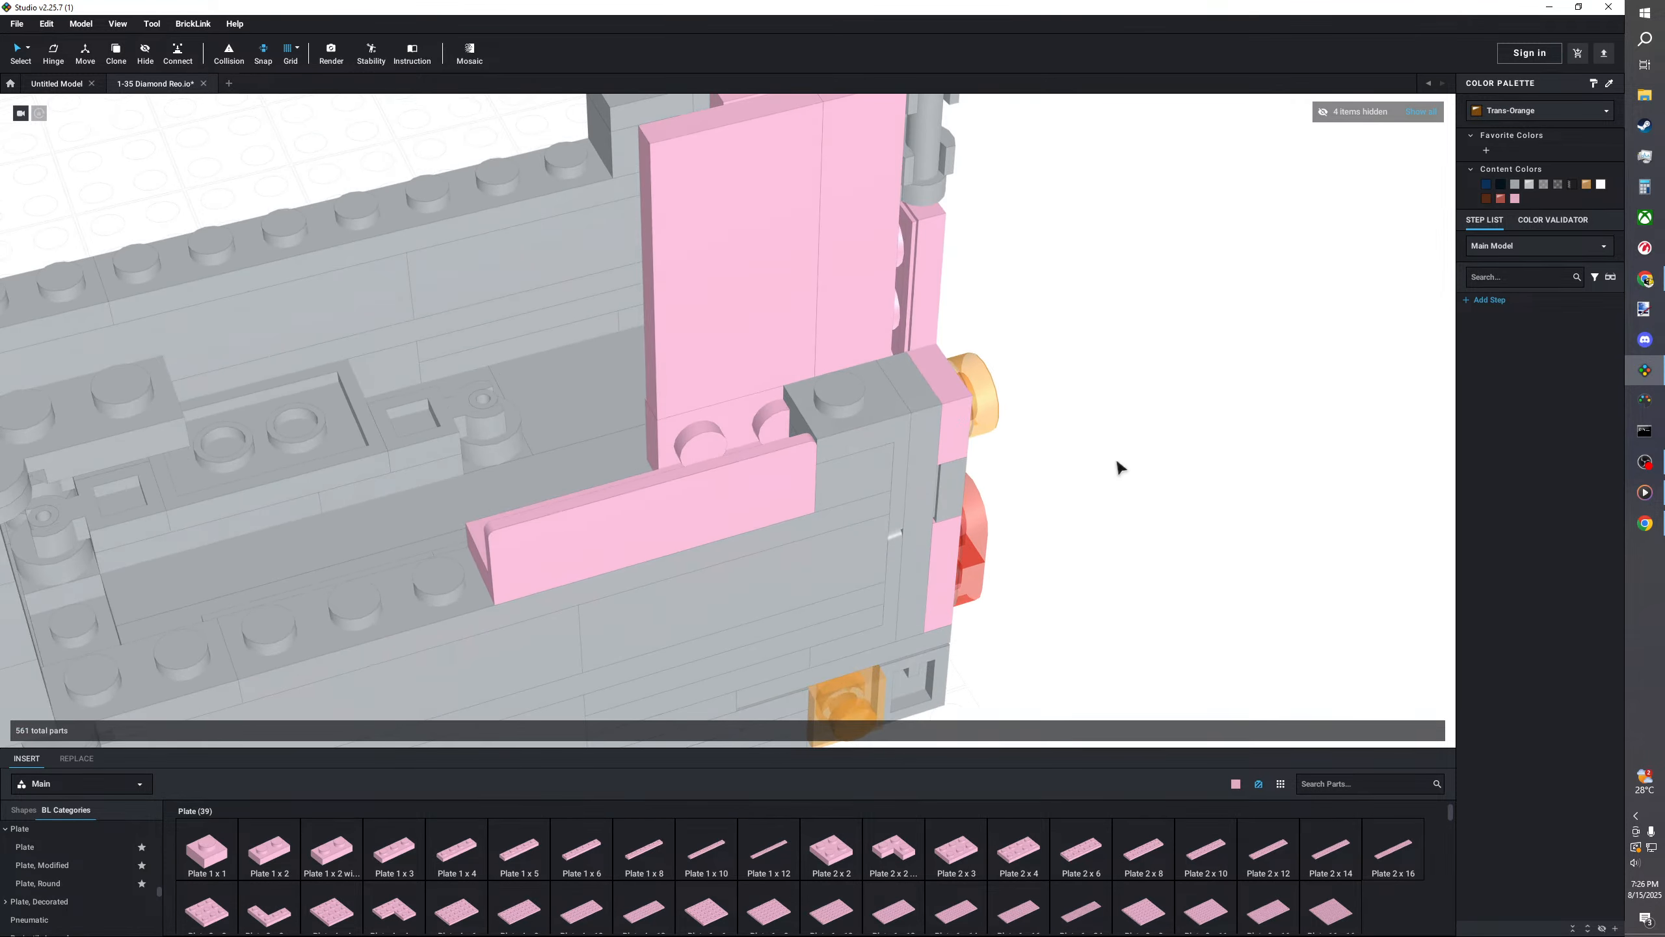
right_click_drag(773, 432, 755, 435)
scroll(754, 435, "down", 3)
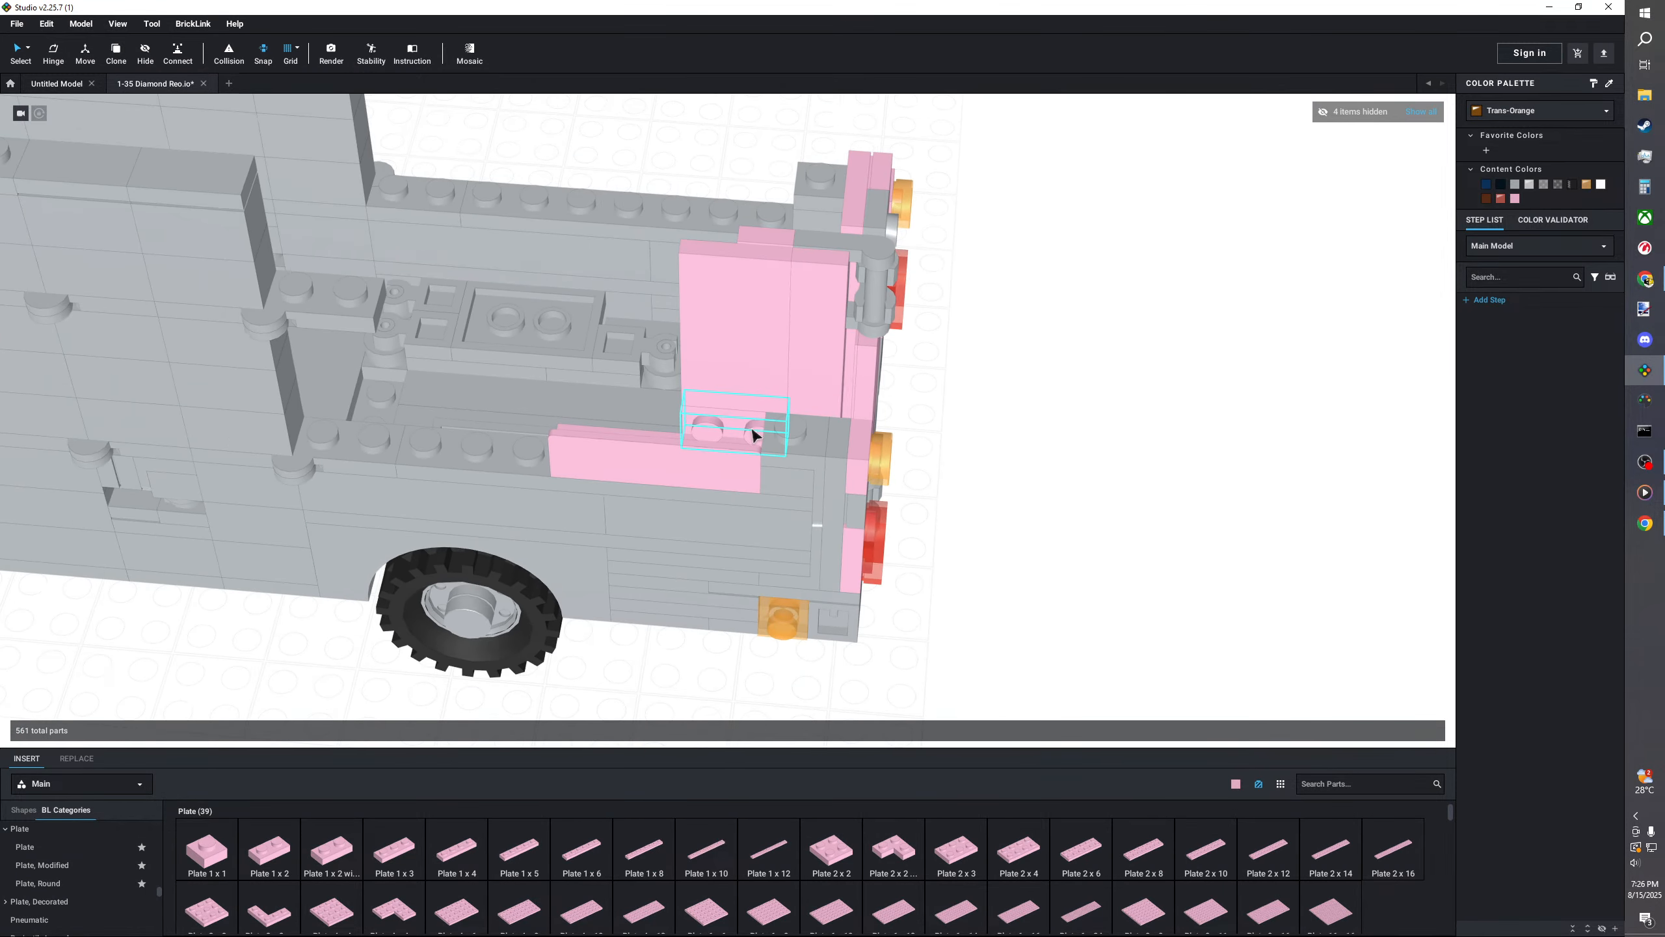
- Select the whole connected door assembly and shift it slightly along the truck's length
left_click(27, 50)
left_click(85, 114)
left_click(825, 317)
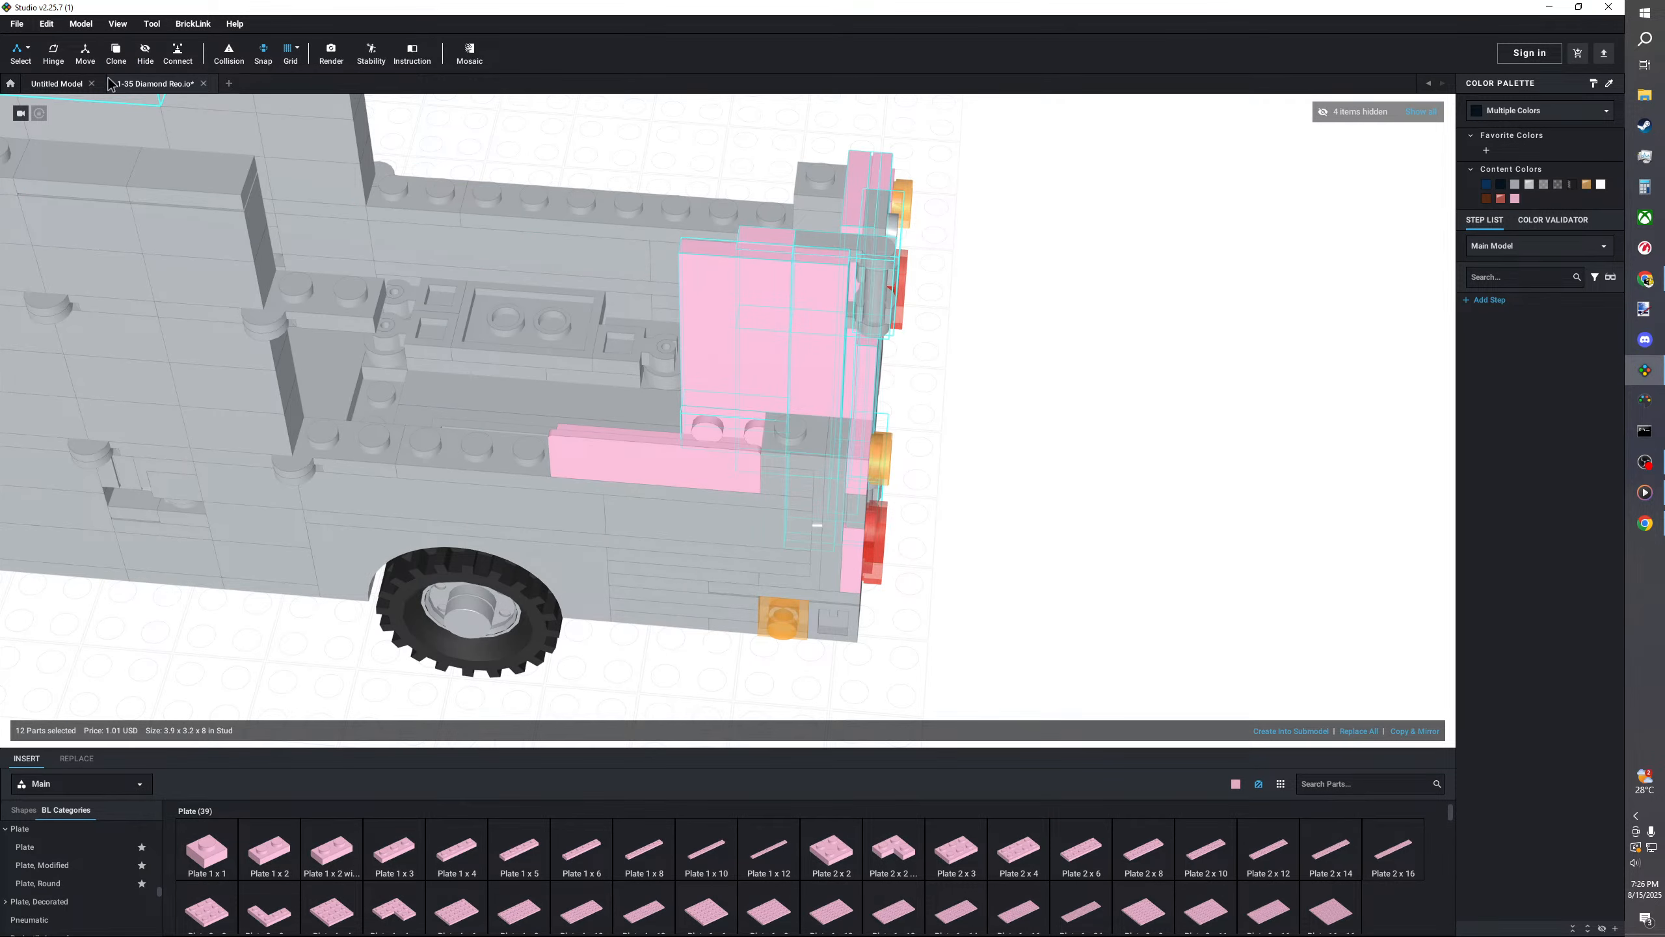
scroll(738, 423, "up", 3)
right_click_drag(793, 457, 840, 462)
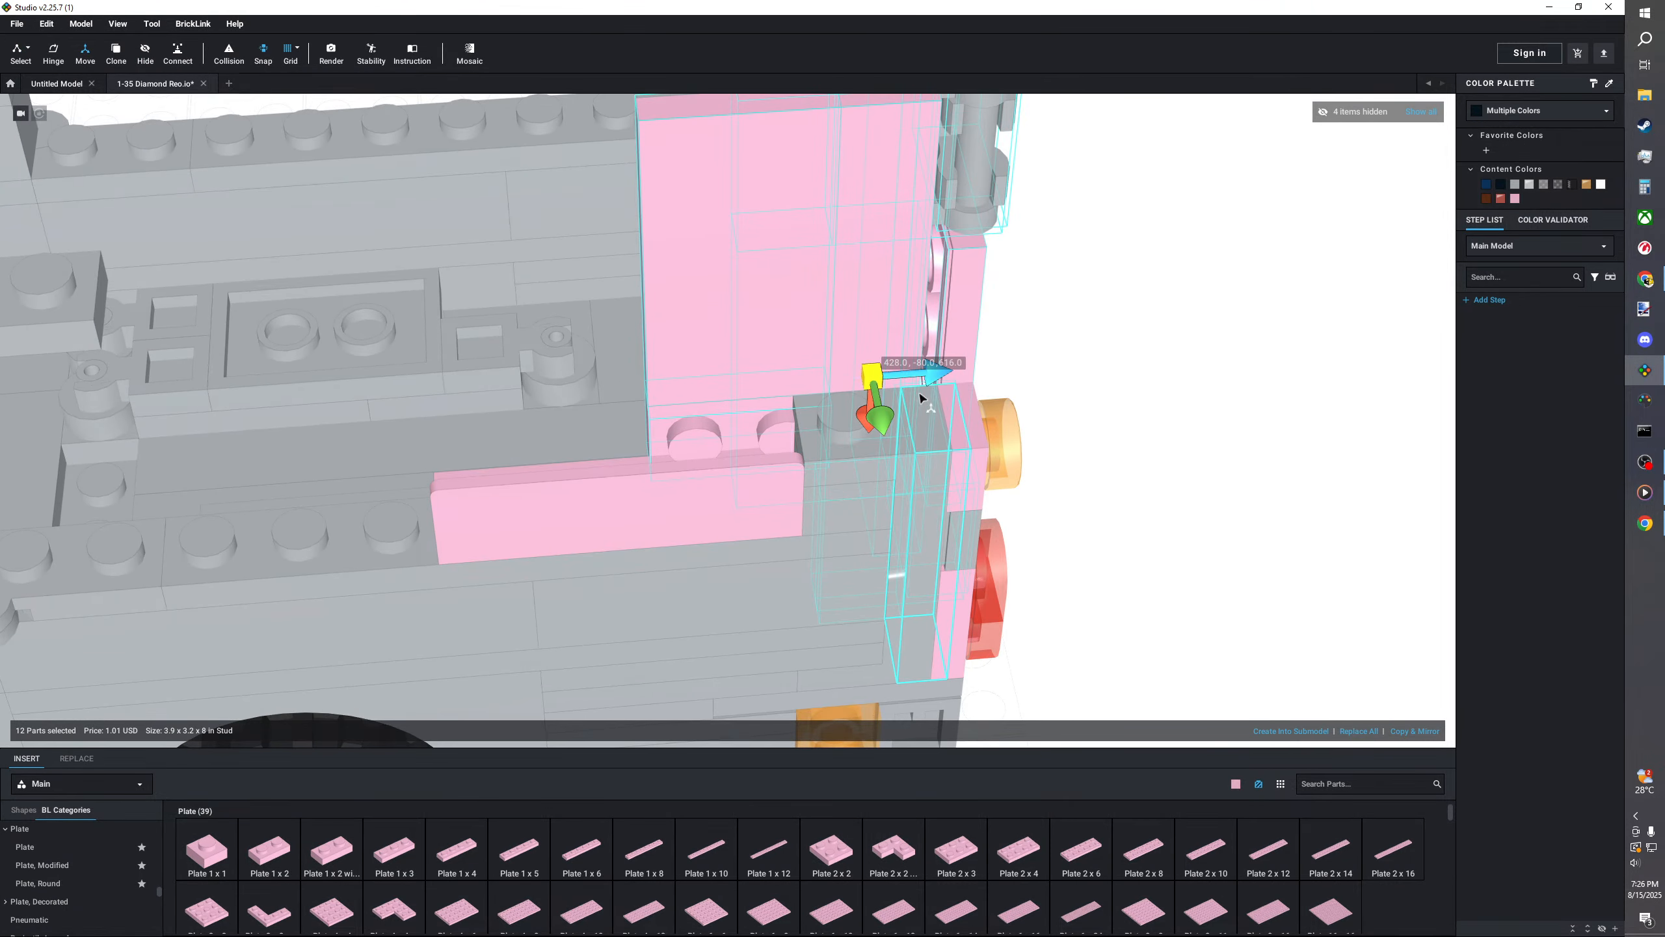
right_click_drag(922, 398, 940, 415)
left_click_drag(940, 416, 914, 427)
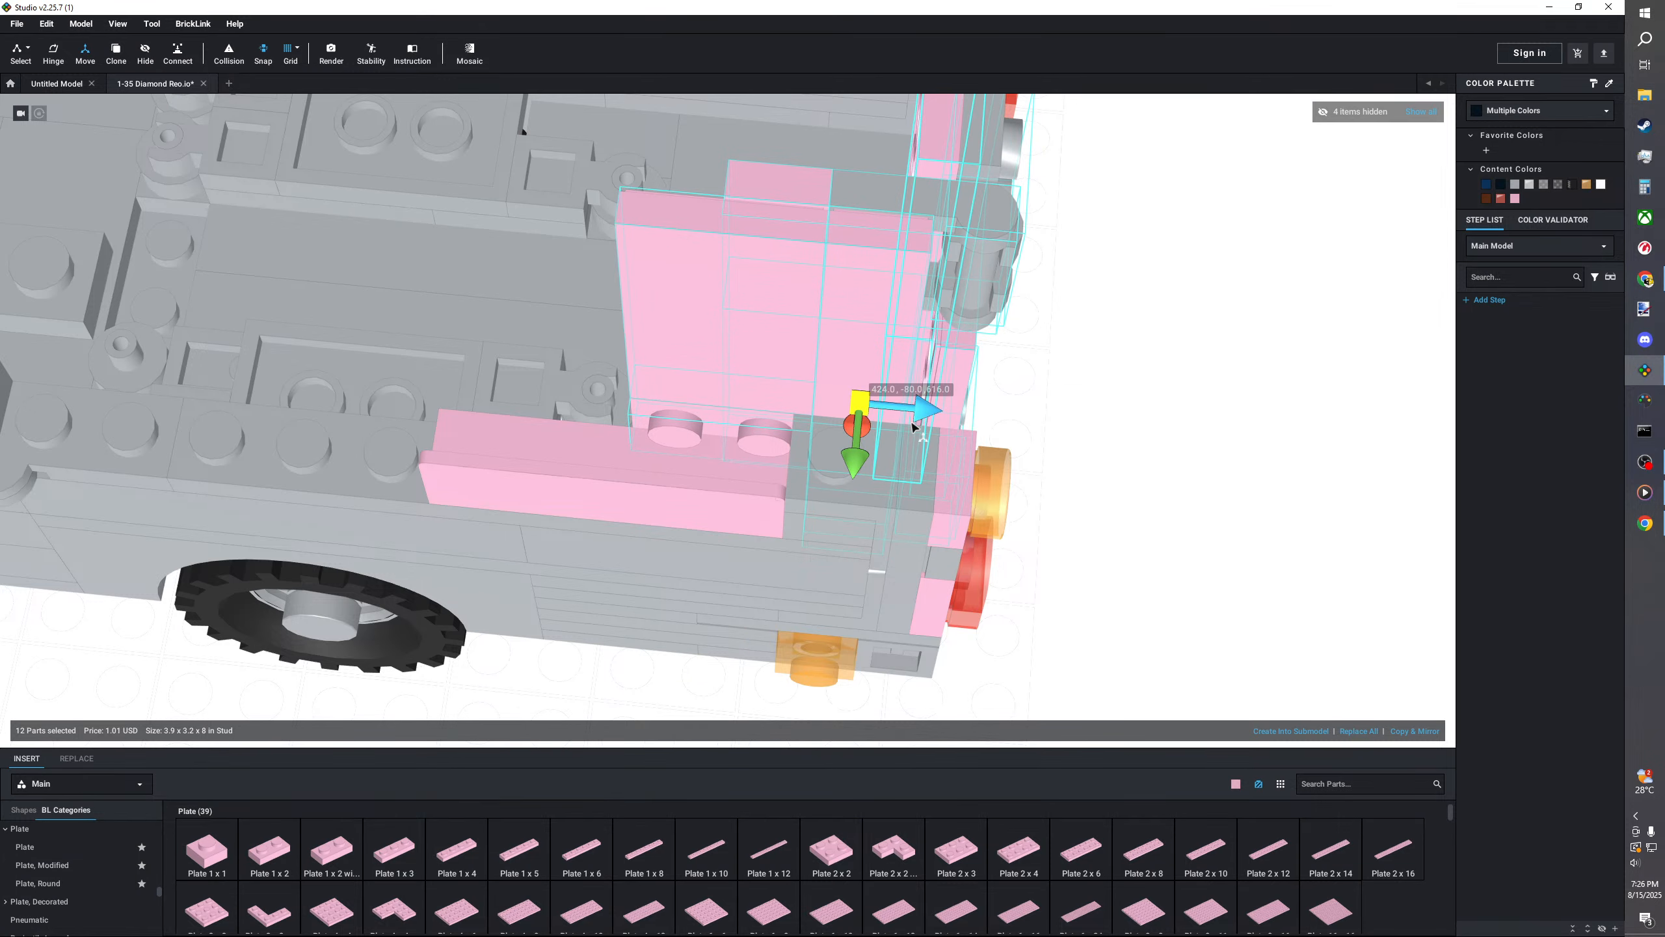
left_click(1104, 460)
- Examine the folded door, its hinges and its clearance to the deck and rear posts from several sides
scroll(1103, 460, "down", 3)
right_click_drag(1103, 460, 1001, 481)
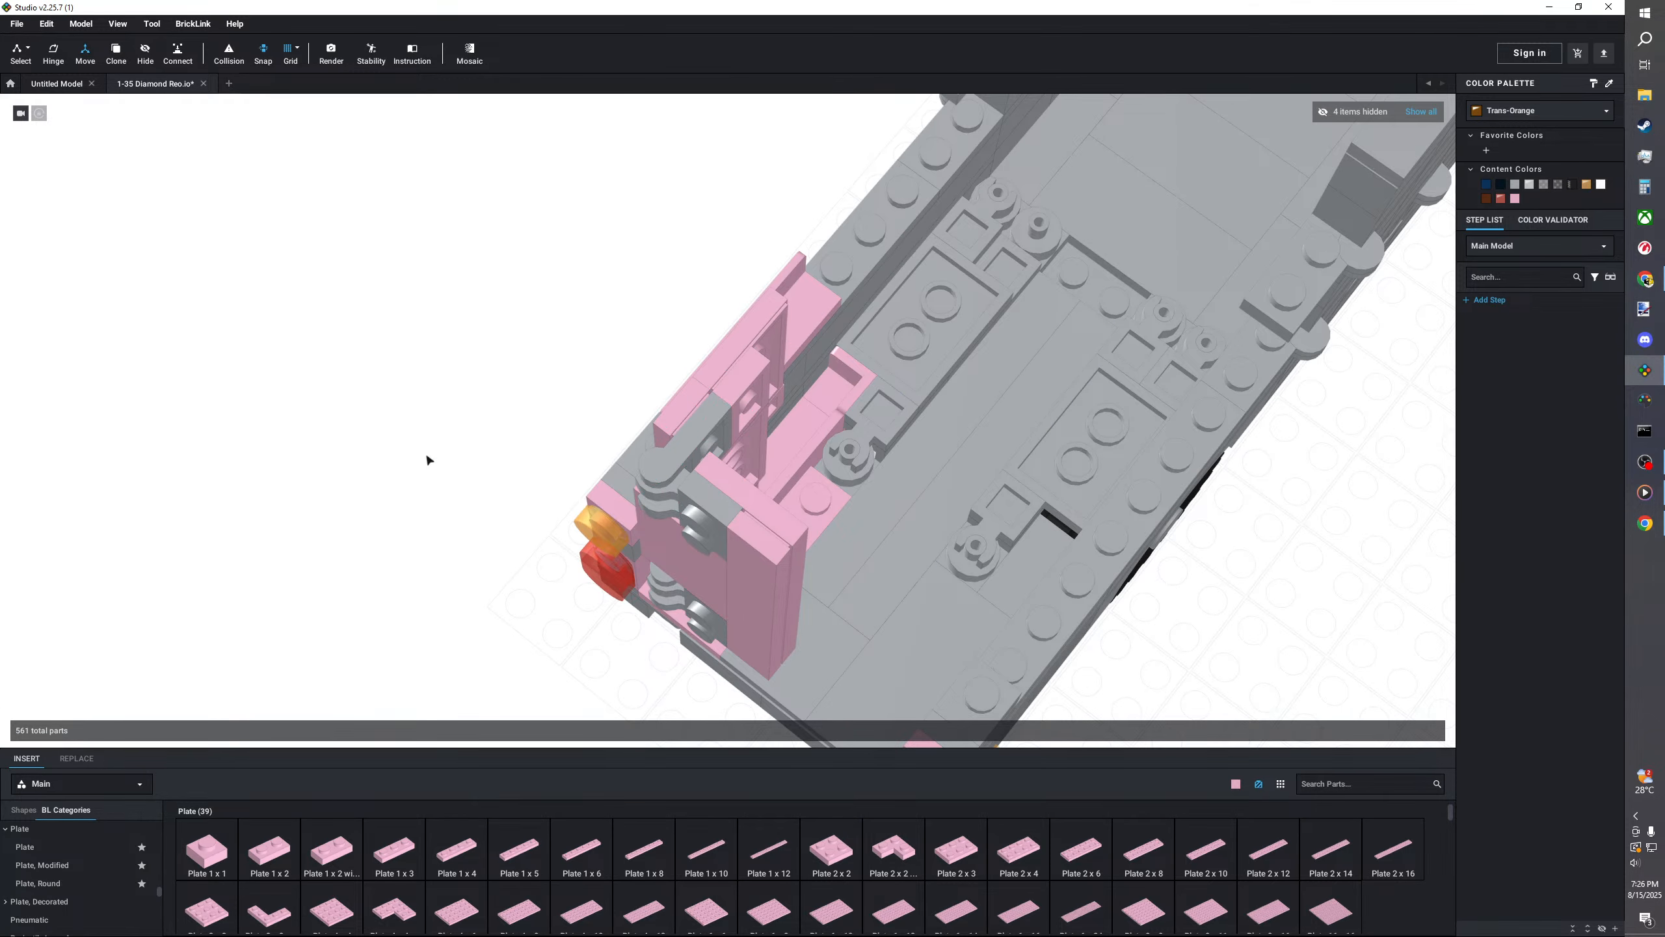
right_click_drag(144, 145, 273, 397)
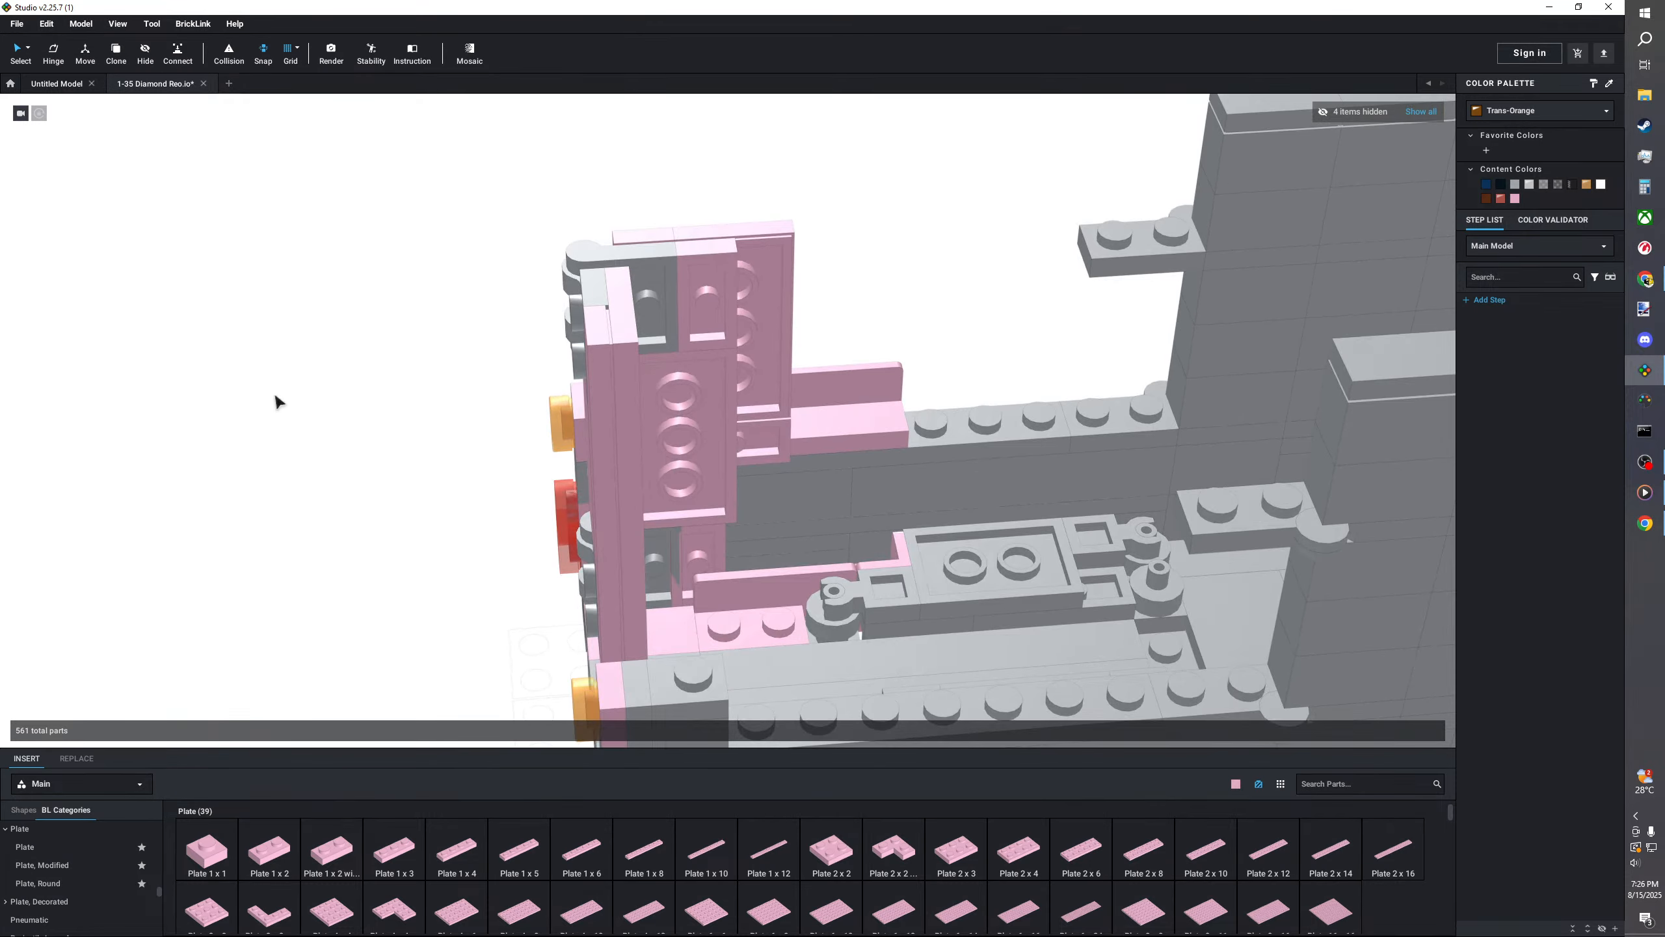
right_click_drag(419, 631, 432, 613)
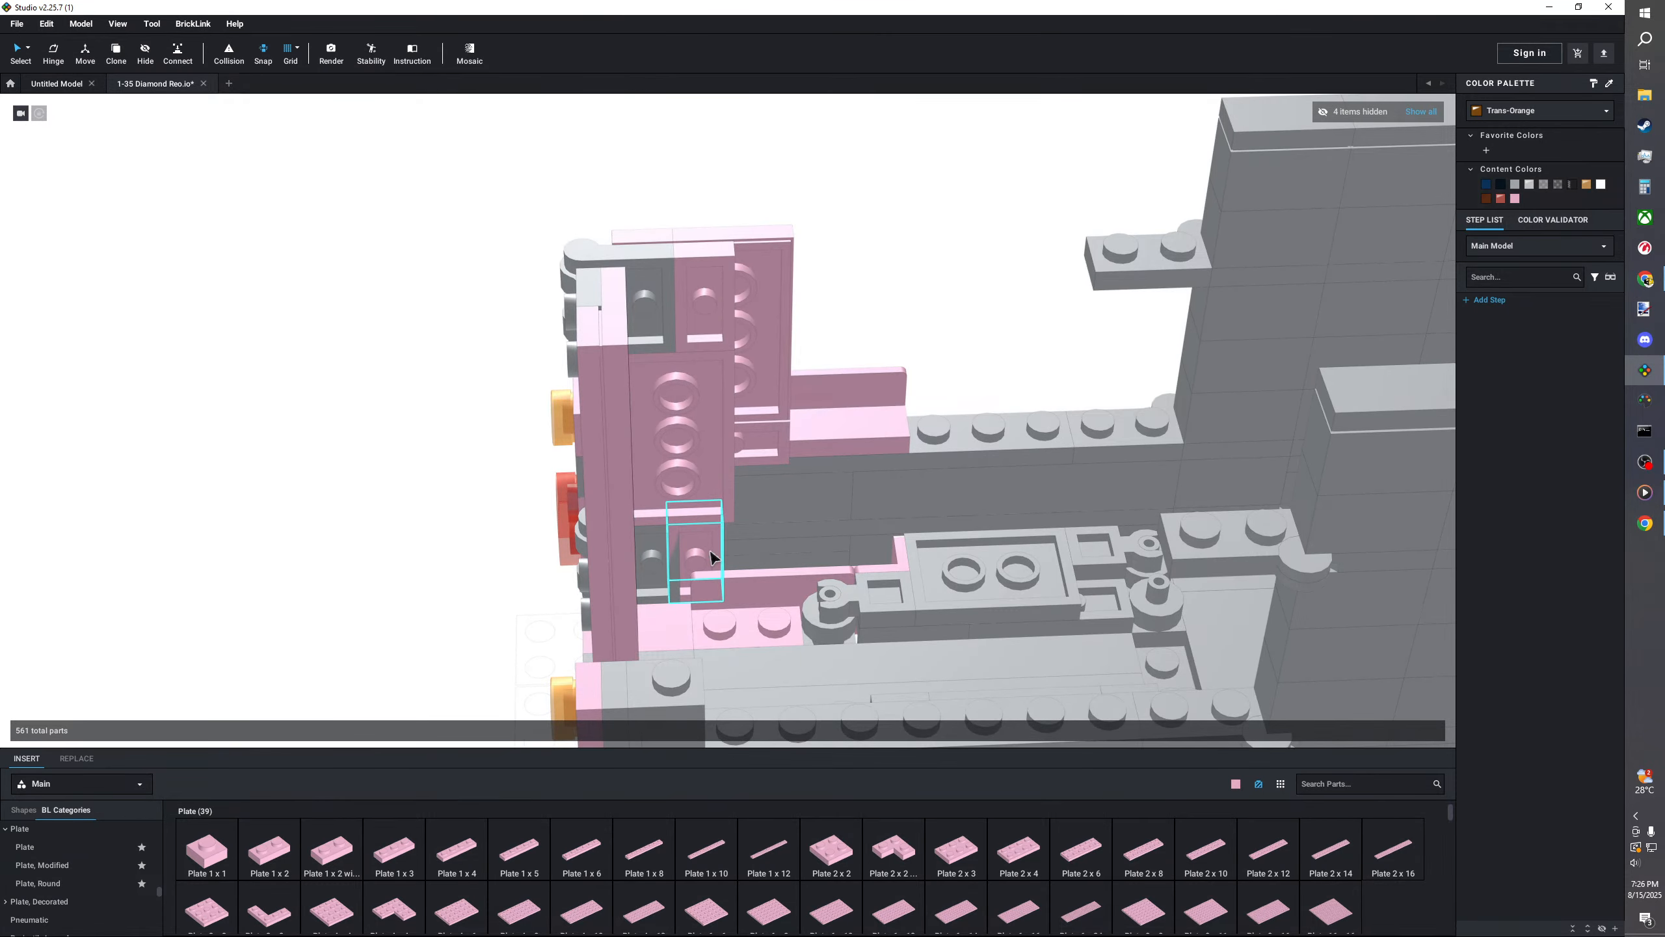
right_click_drag(501, 555, 390, 562)
scroll(580, 612, "up", 3)
scroll(580, 612, "up", 1)
right_click_drag(597, 621, 403, 605)
scroll(566, 622, "down", 3)
scroll(528, 597, "down", 3)
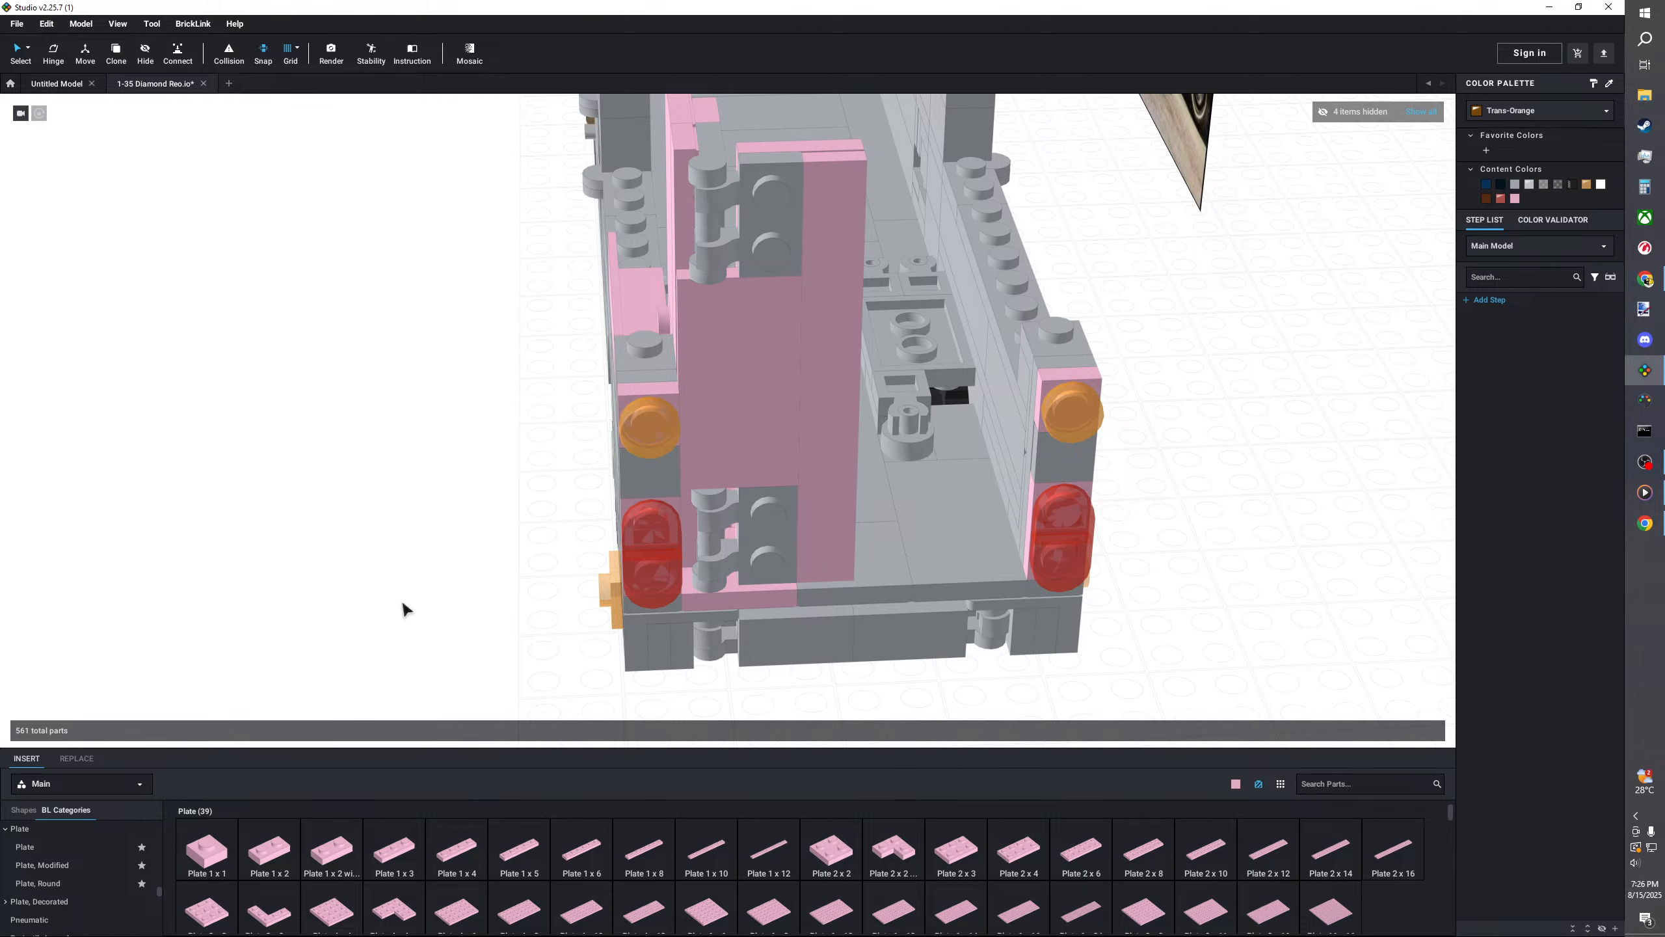
- Delete the pink Plate 1 x 2 below the tile on the door's outer face
right_click_drag(403, 609, 787, 564)
scroll(918, 595, "up", 3)
scroll(815, 615, "down", 2)
left_click(744, 430)
key("Delete")
- List the modified tile parts and delete the remaining pink Tile 2 x 4 from the door's outer face
right_click_drag(744, 430, 694, 525)
scroll(61, 872, "down", 2)
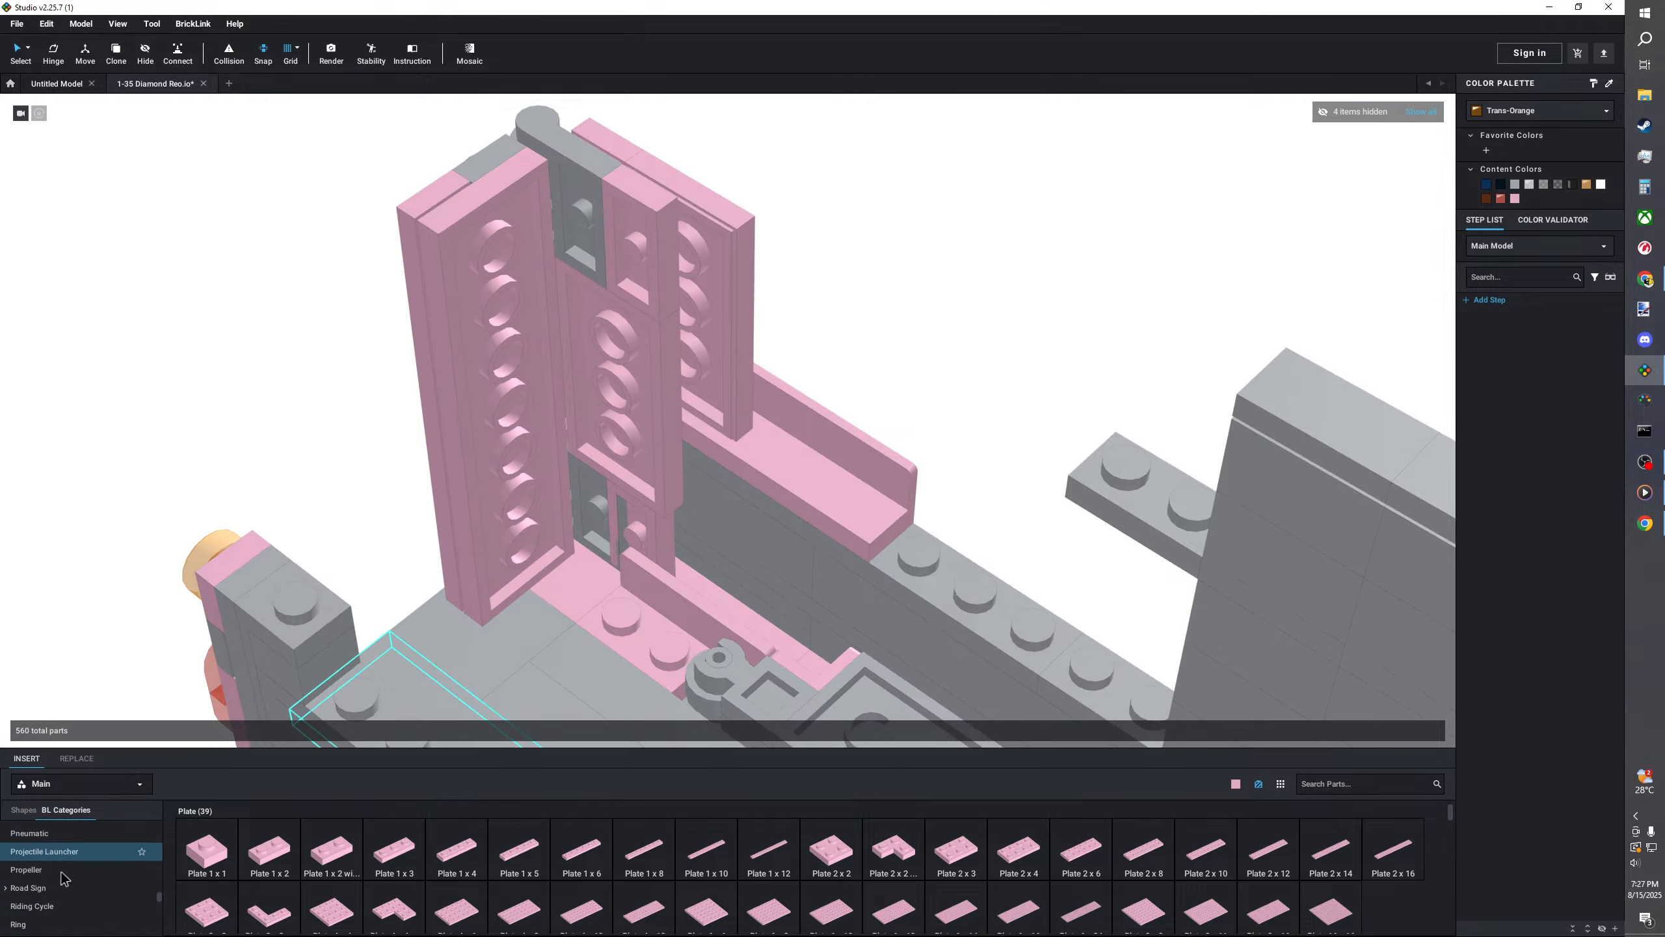
scroll(61, 878, "down", 10)
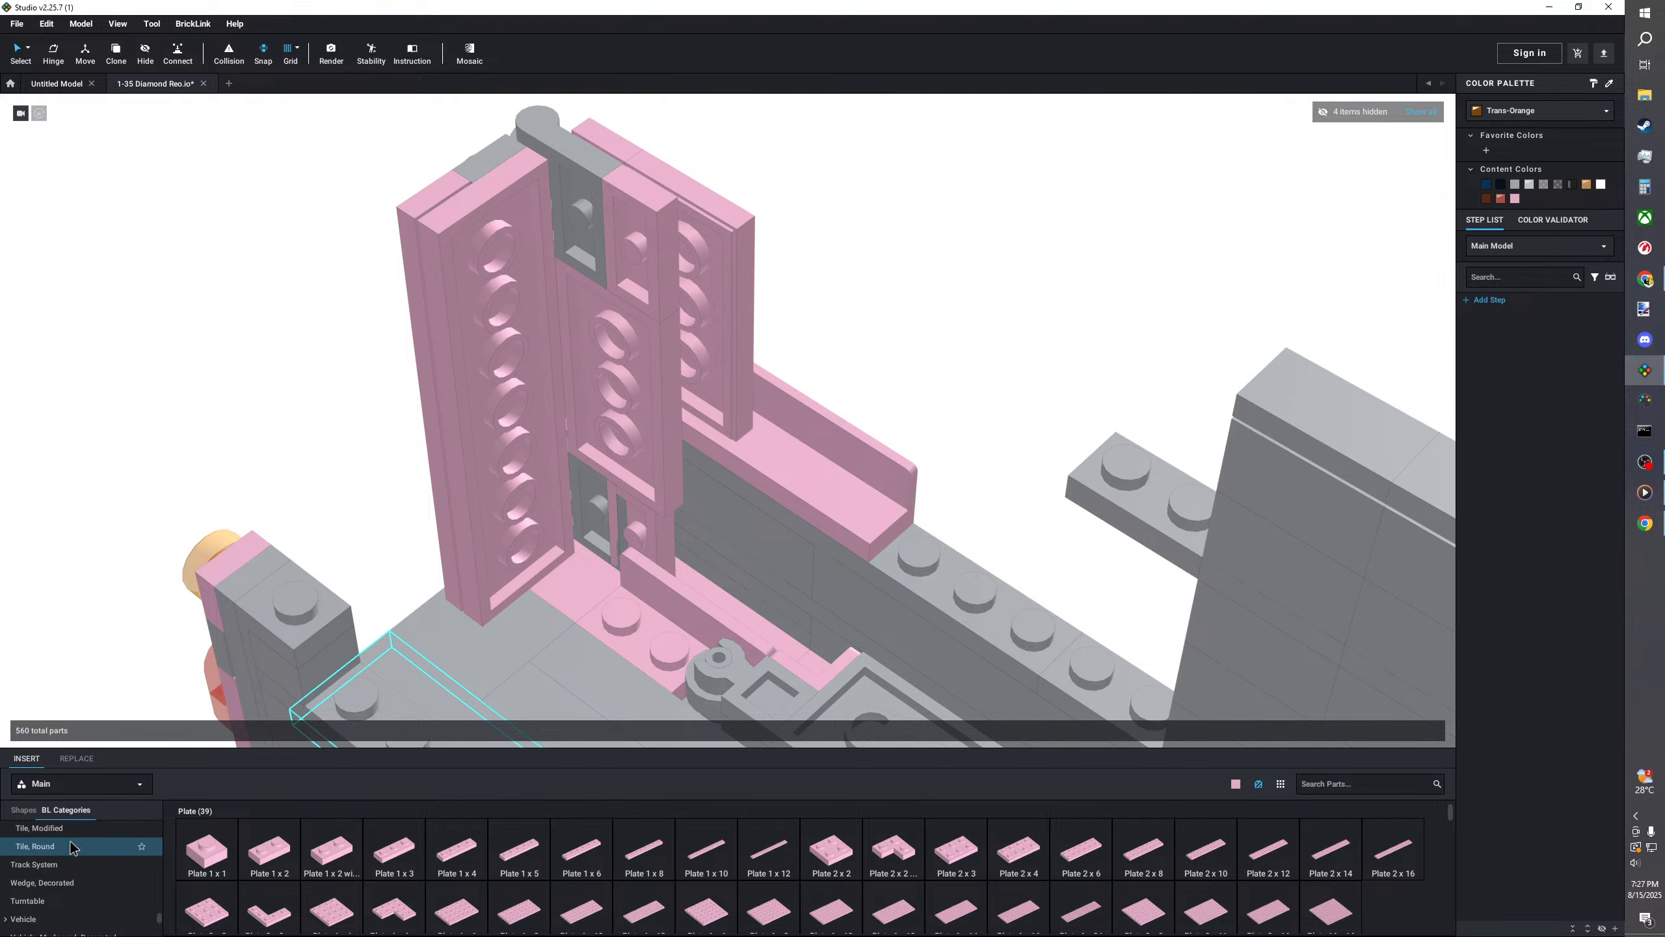
scroll(73, 848, "up", 1)
left_click(74, 852)
left_click(738, 394)
key("Delete")
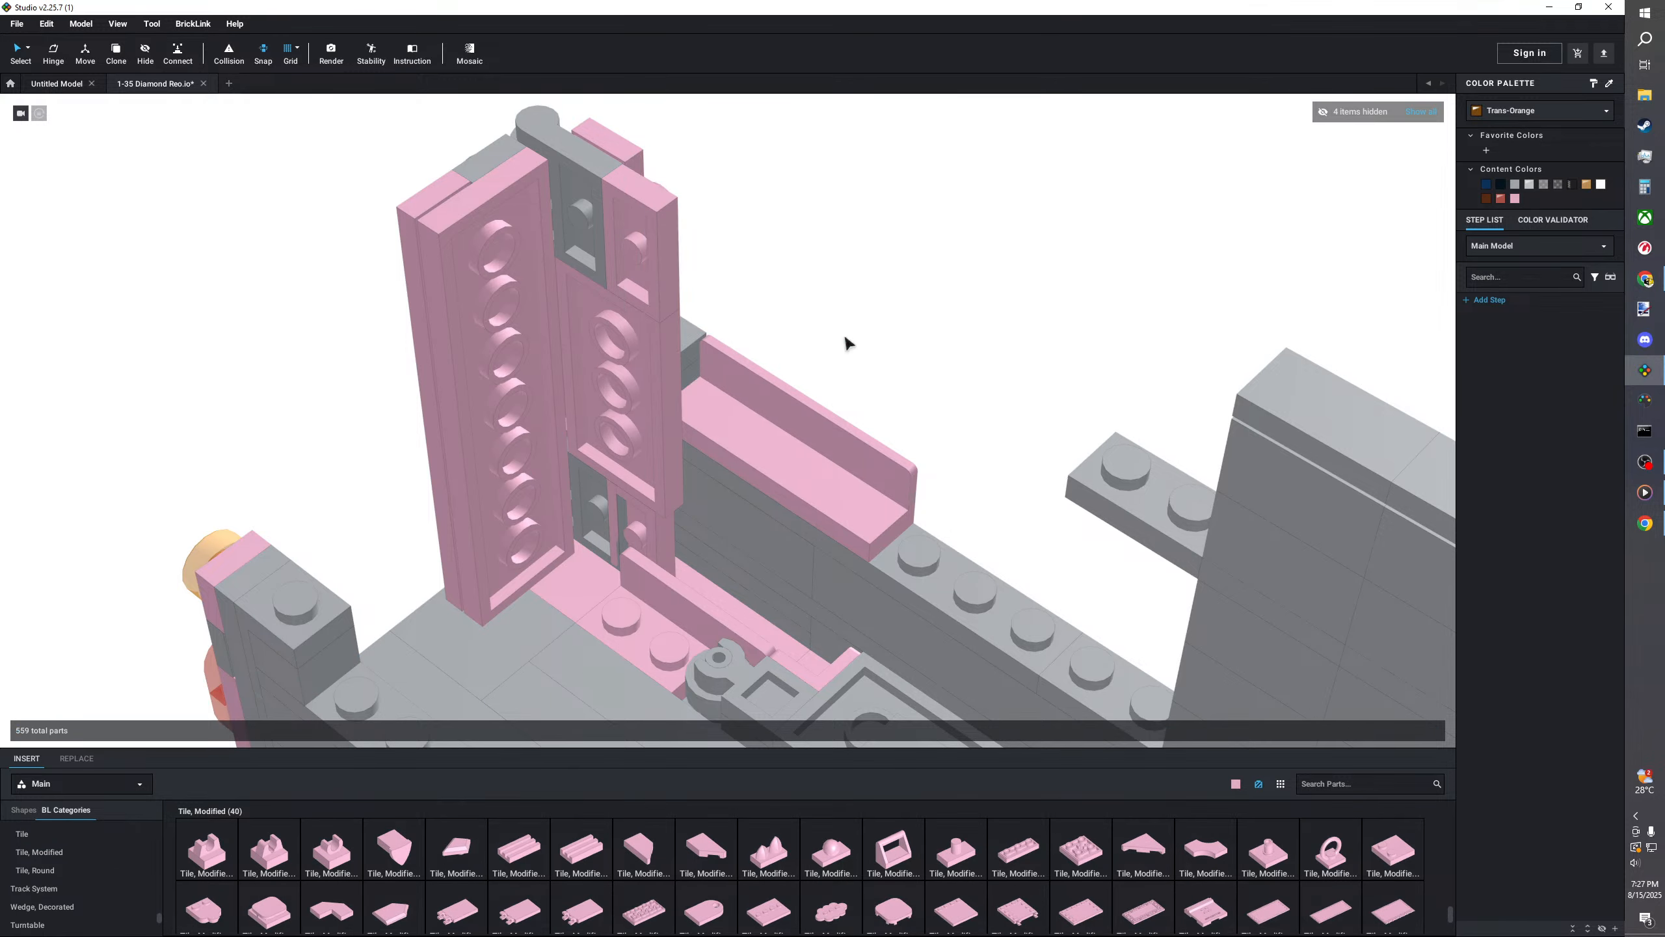
- Place a pink modified tile with two studs midway up the door's outer face and a pink Tile 2 x 3 above it
right_click_drag(846, 342, 524, 459)
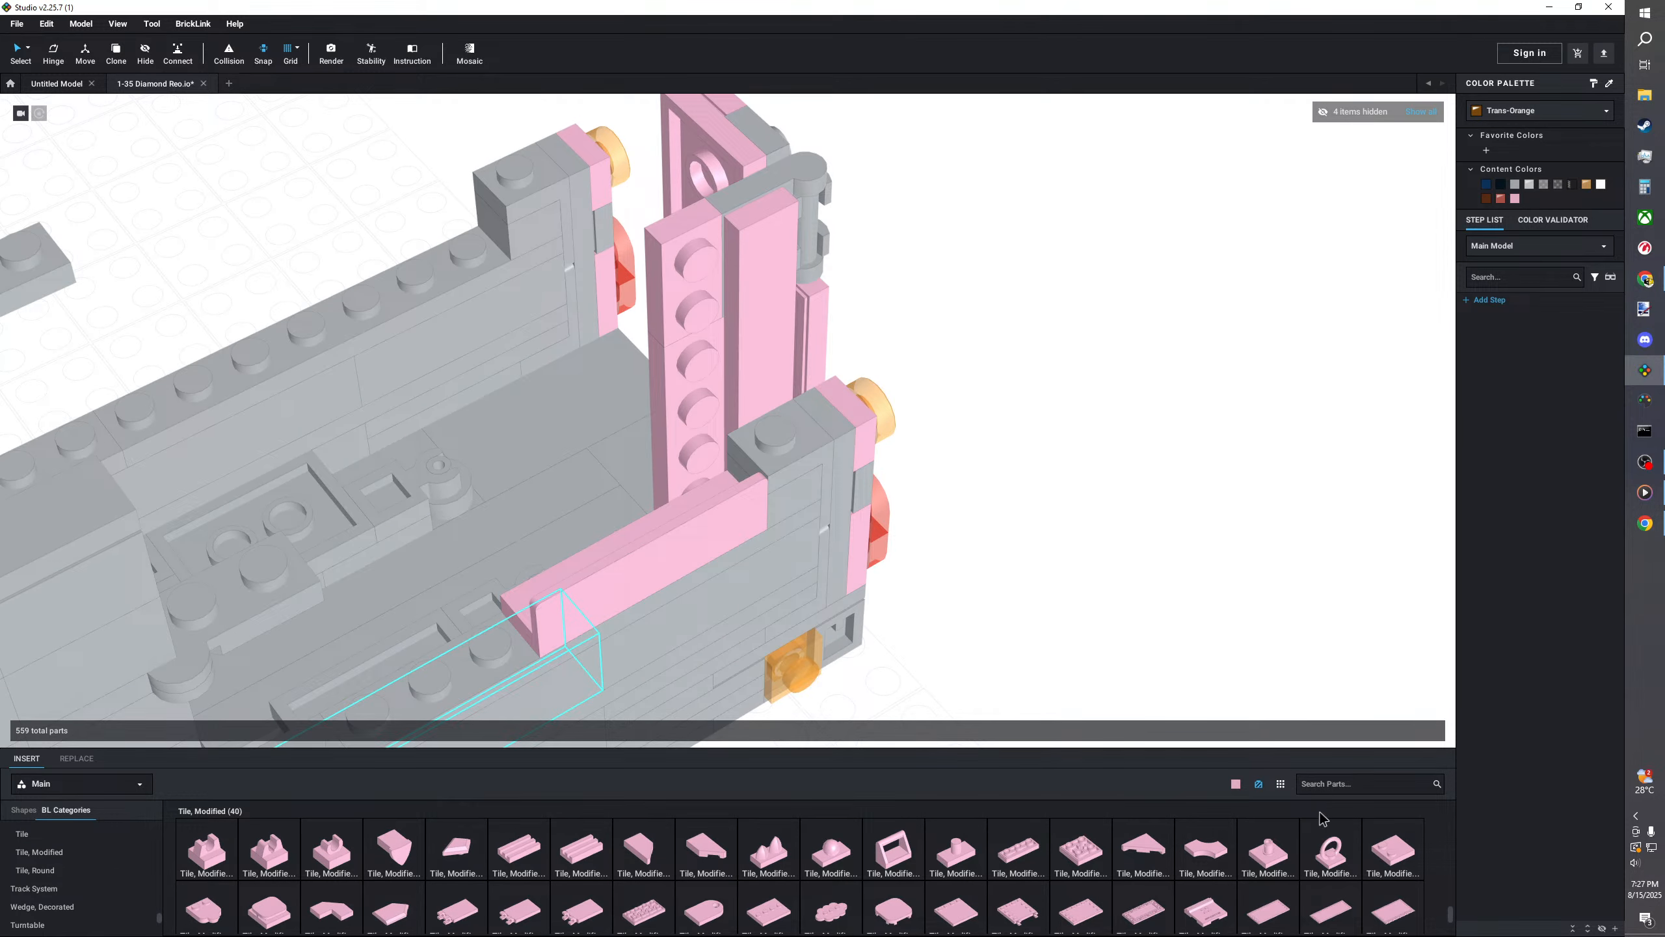
left_click_drag(1394, 853, 698, 453)
right_click_drag(698, 452, 435, 877)
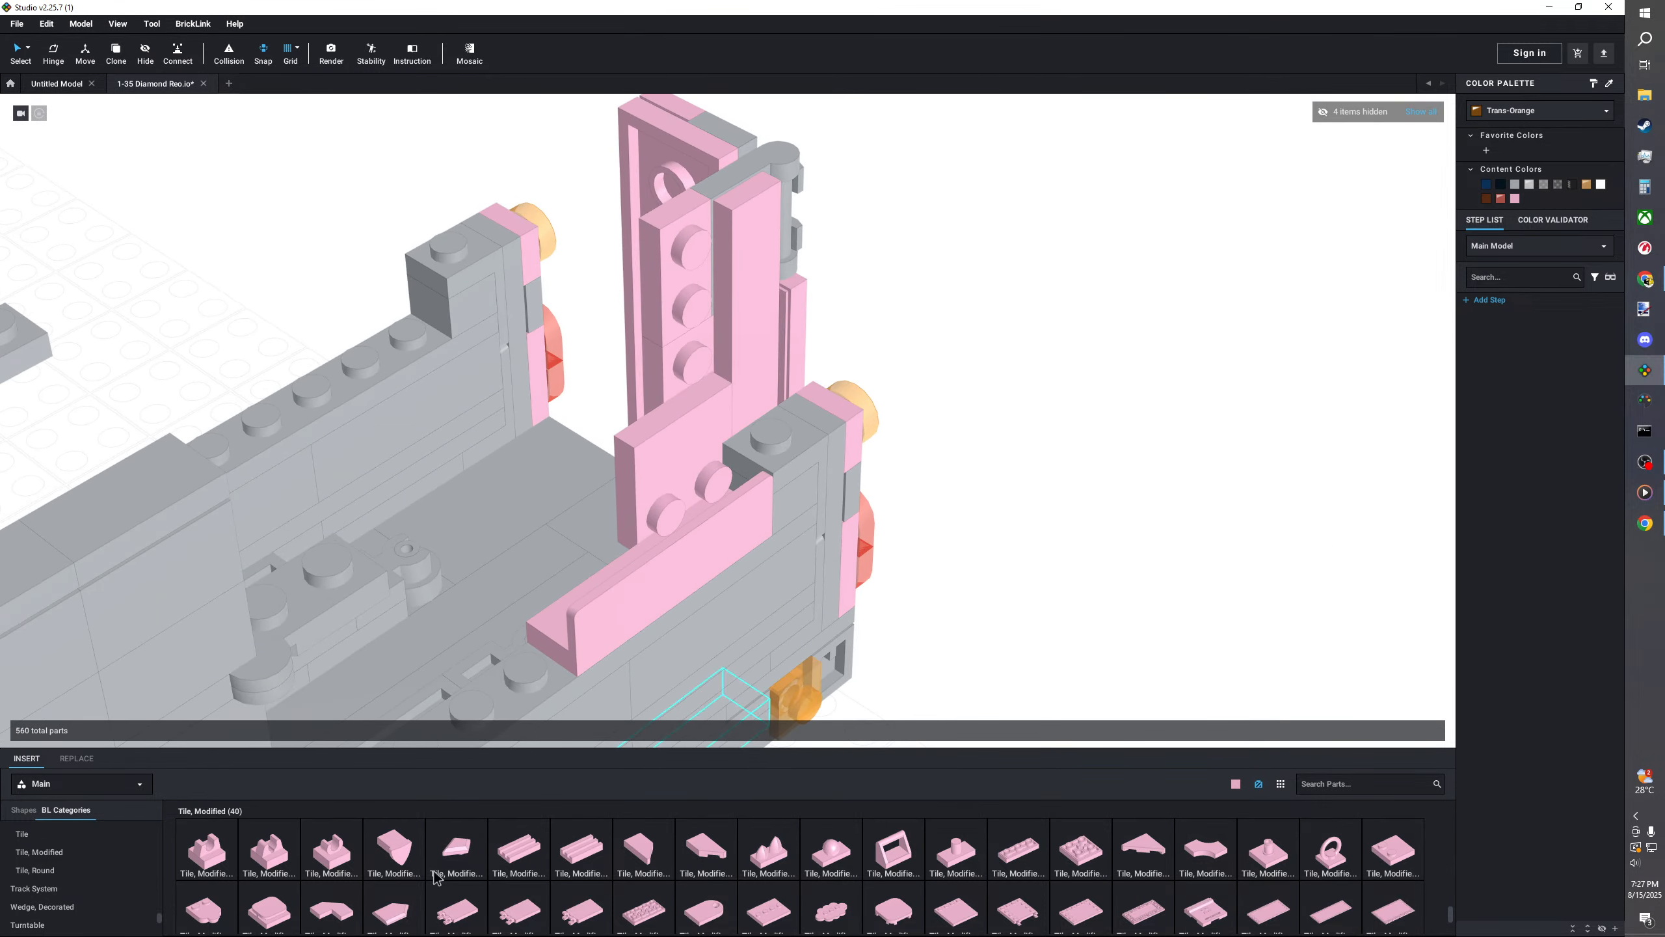
left_click(26, 834)
left_click_drag(894, 853, 688, 315)
right_click_drag(688, 315, 1027, 415)
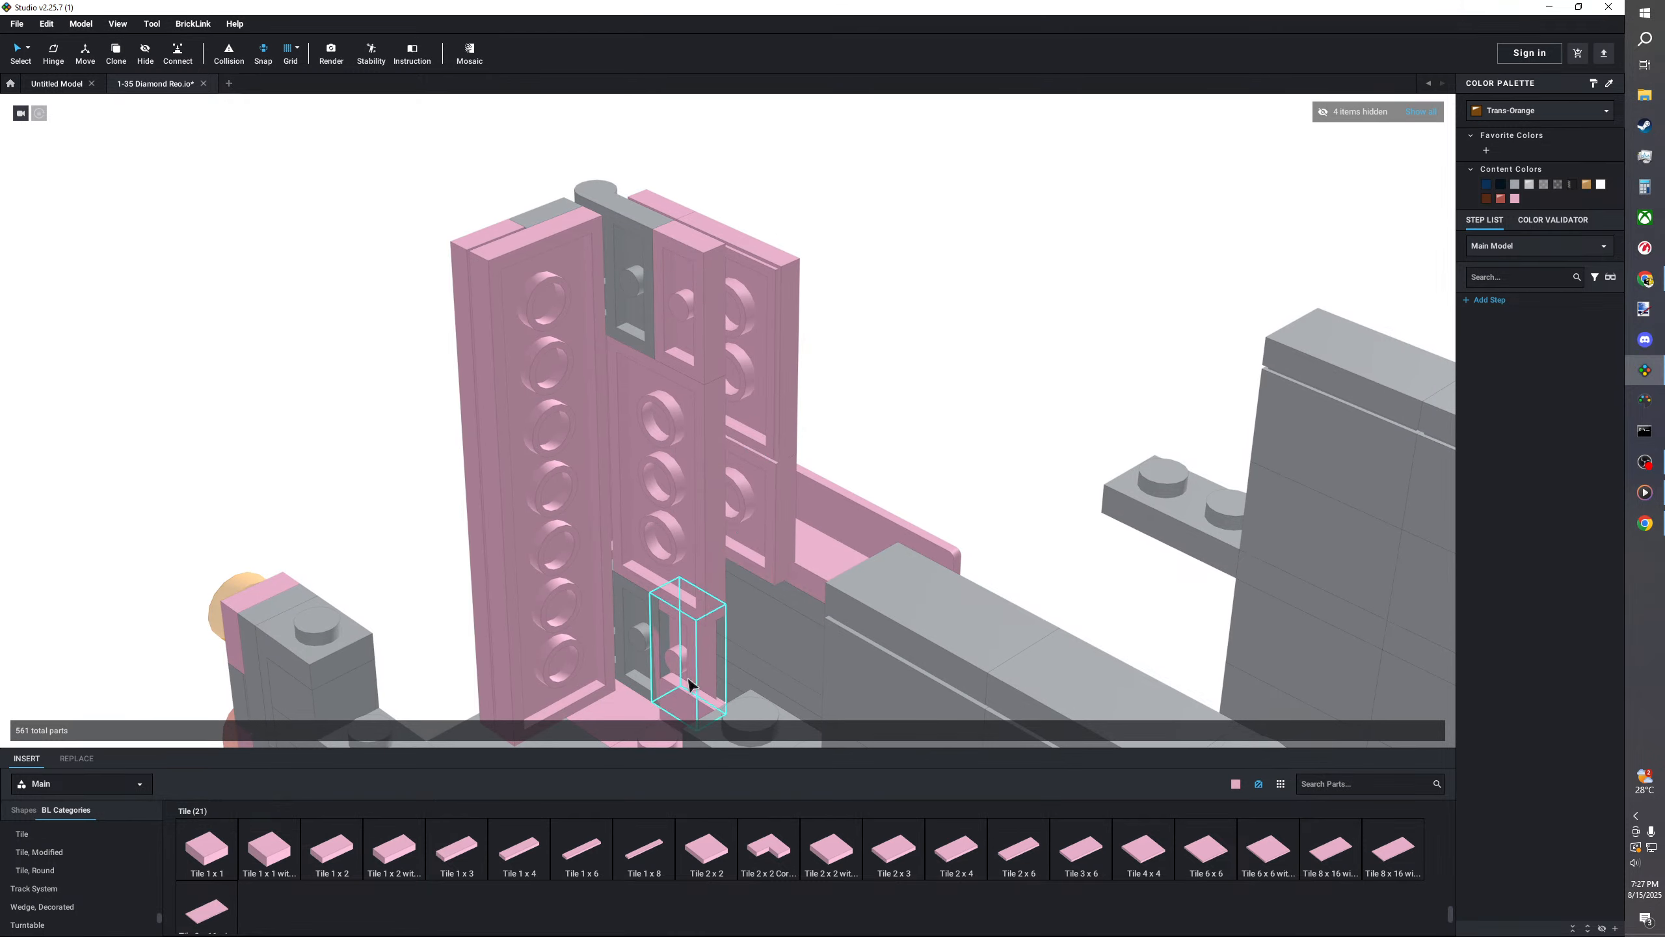
- Fit a pink Tile 2 x 3 below the modified tile, temporarily moving the door's lower Plate 1 x 2 aside and returning it
left_click_drag(692, 684, 233, 486)
left_click(387, 485)
left_click_drag(895, 852, 741, 630)
left_click_drag(224, 454, 417, 512)
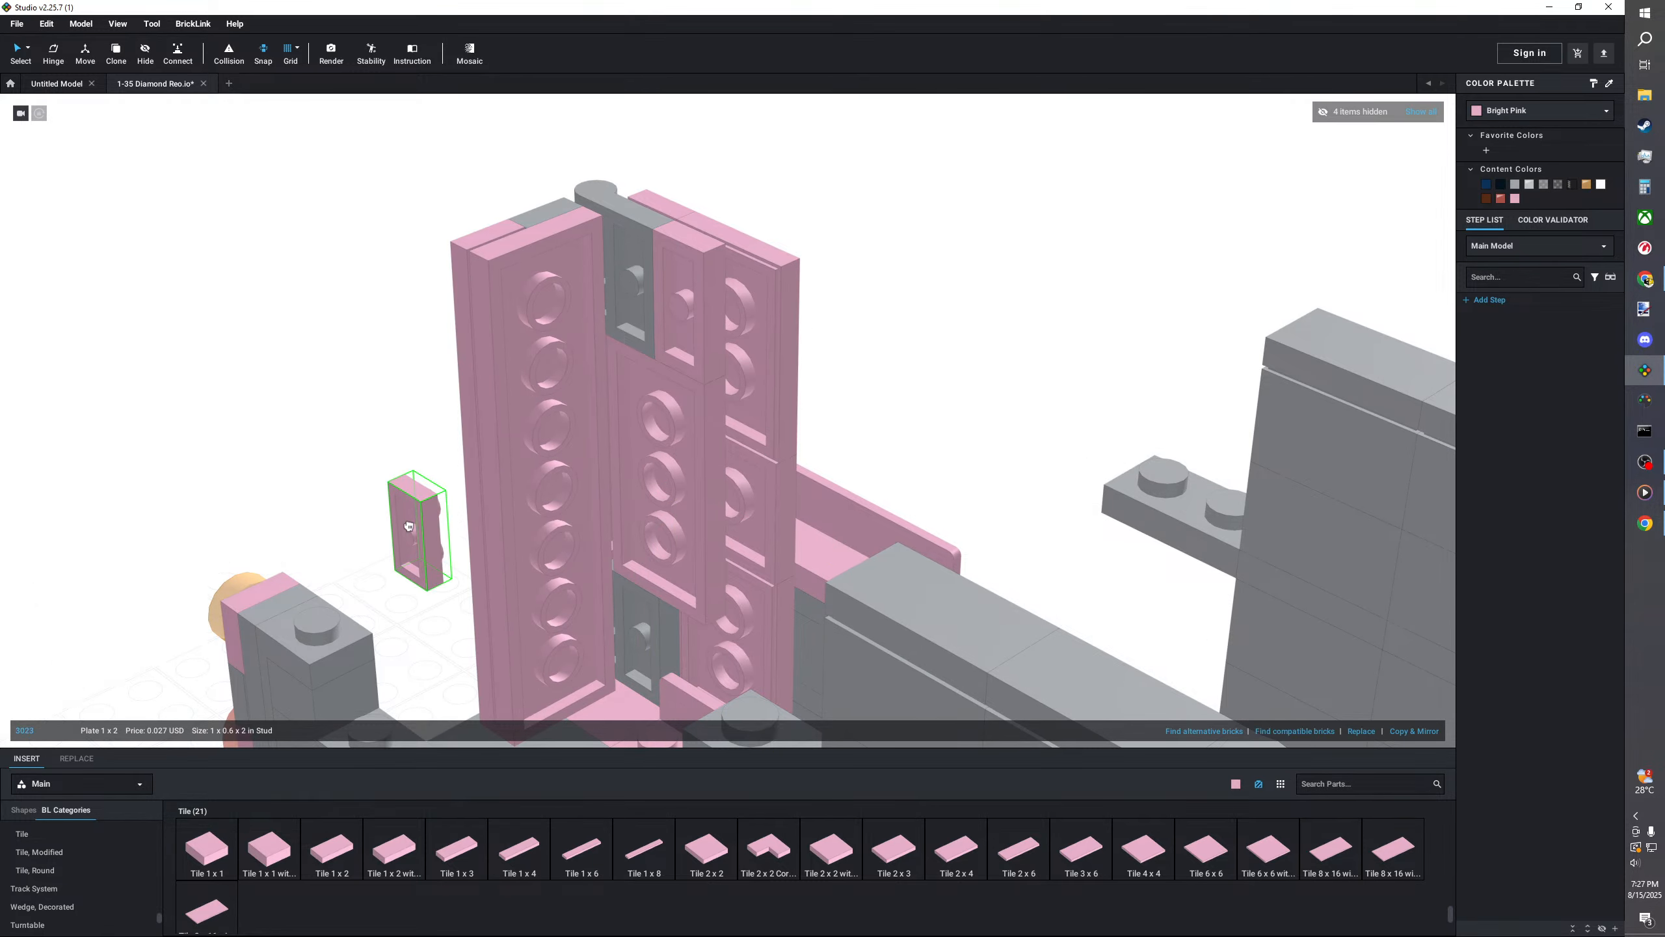
right_click_drag(417, 512, 451, 512)
left_click_drag(451, 512, 690, 659)
- Place a pink Plate 1 x 8 vertically on the back of the door tiles, along their overhanging edge
scroll(79, 879, "up", 10)
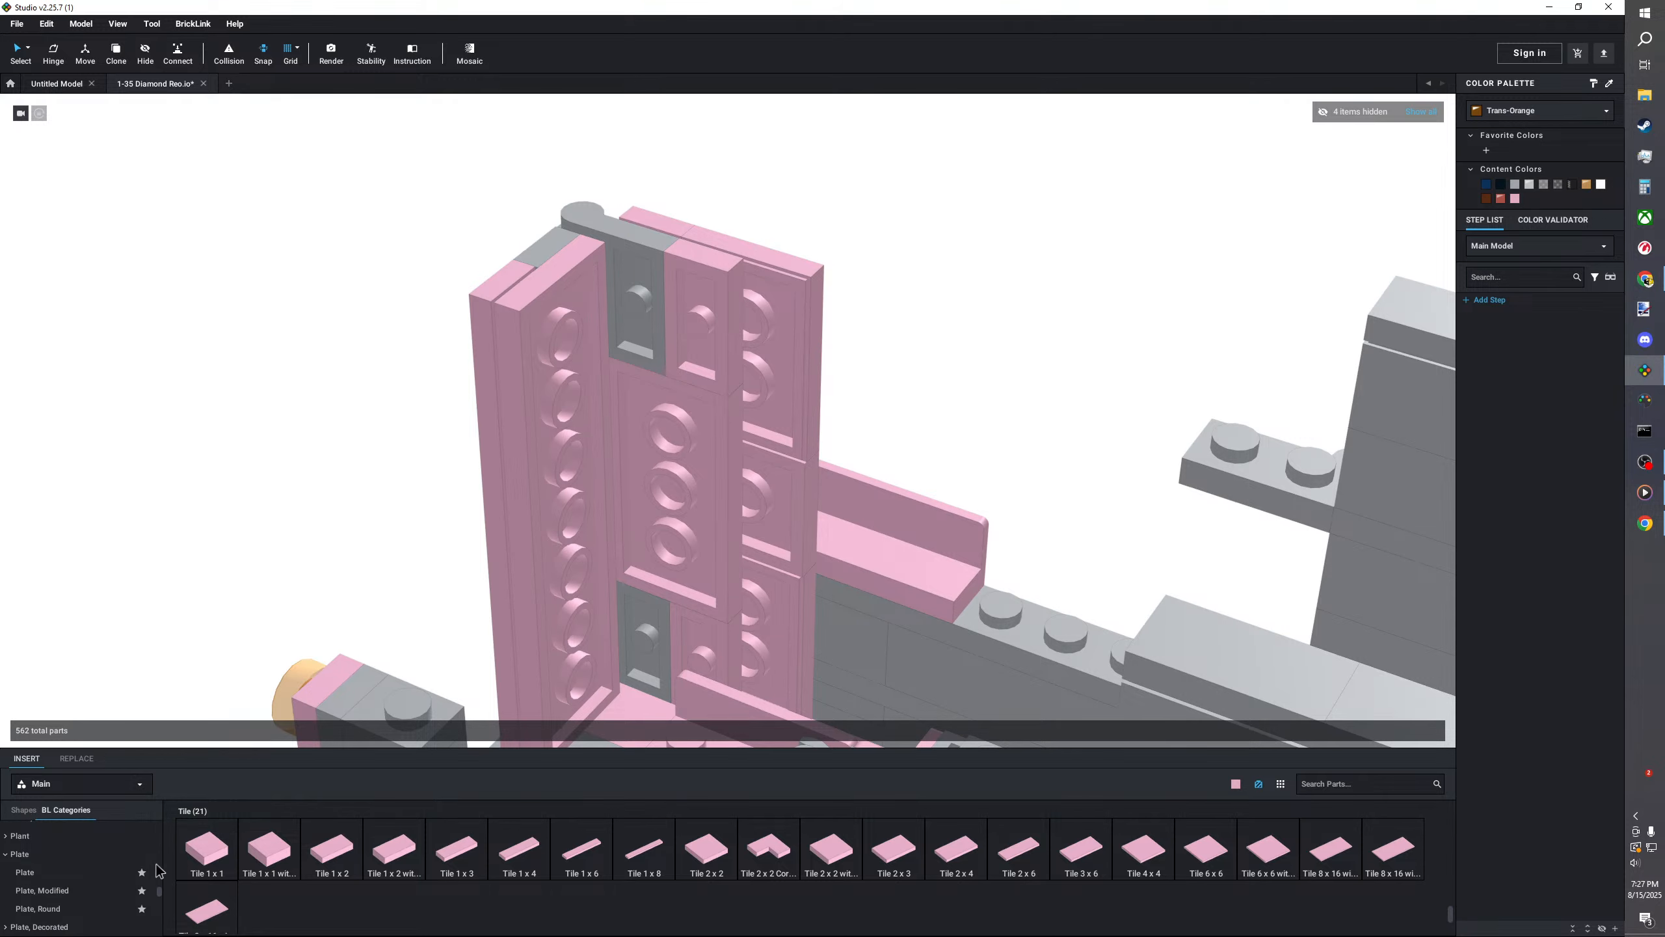
left_click(98, 871)
left_click_drag(649, 853, 792, 513)
left_click(989, 400)
- Select the whole connected door assembly and move it forward along the truck to 374.0, clear of the rear post
scroll(993, 398, "down", 5)
right_click_drag(993, 398, 463, 554)
right_click_drag(733, 416, 367, 548)
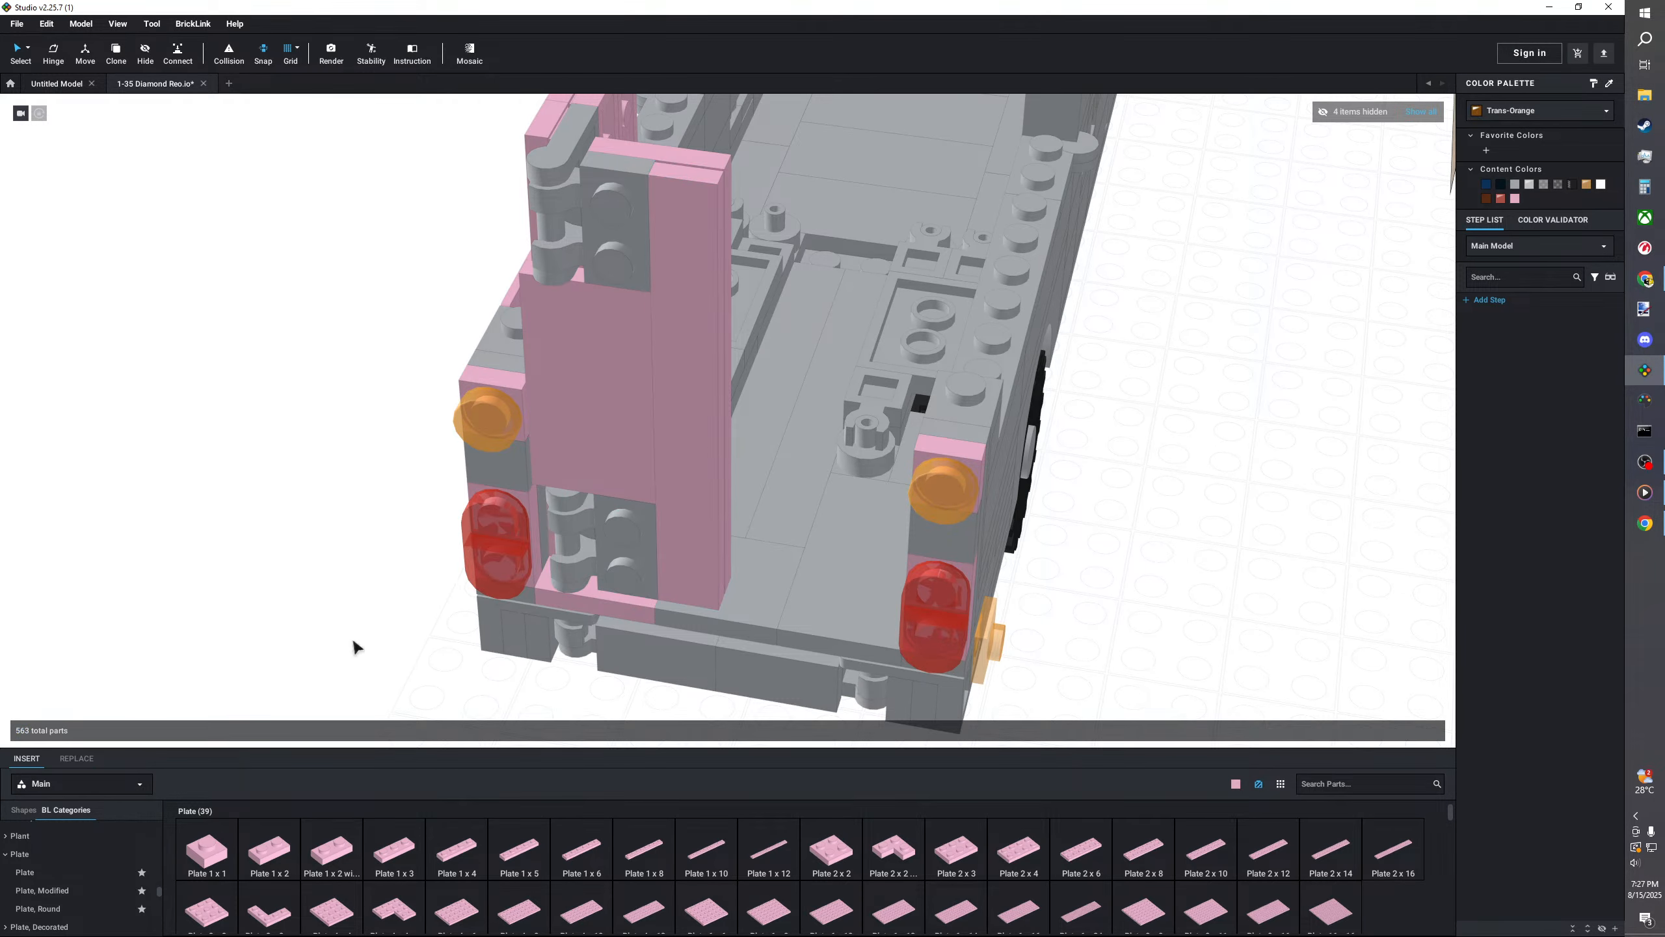
right_click_drag(356, 644, 315, 709)
left_click(28, 49)
left_click(50, 164)
left_click(511, 453)
left_click(87, 57)
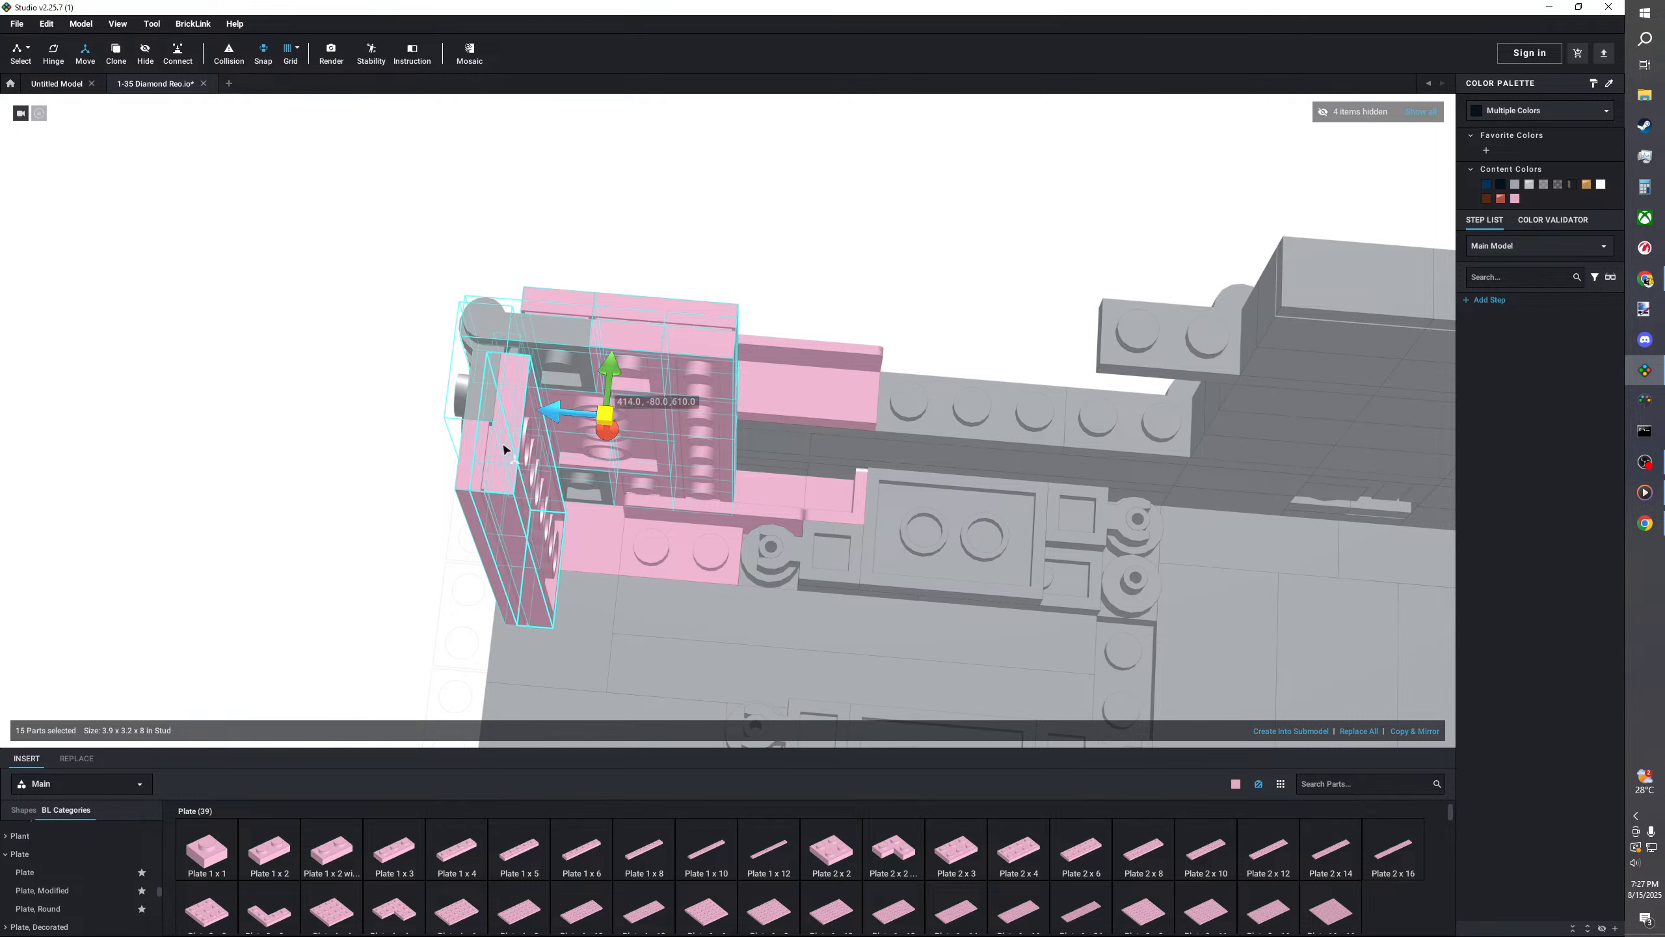
left_click_drag(562, 420, 695, 427)
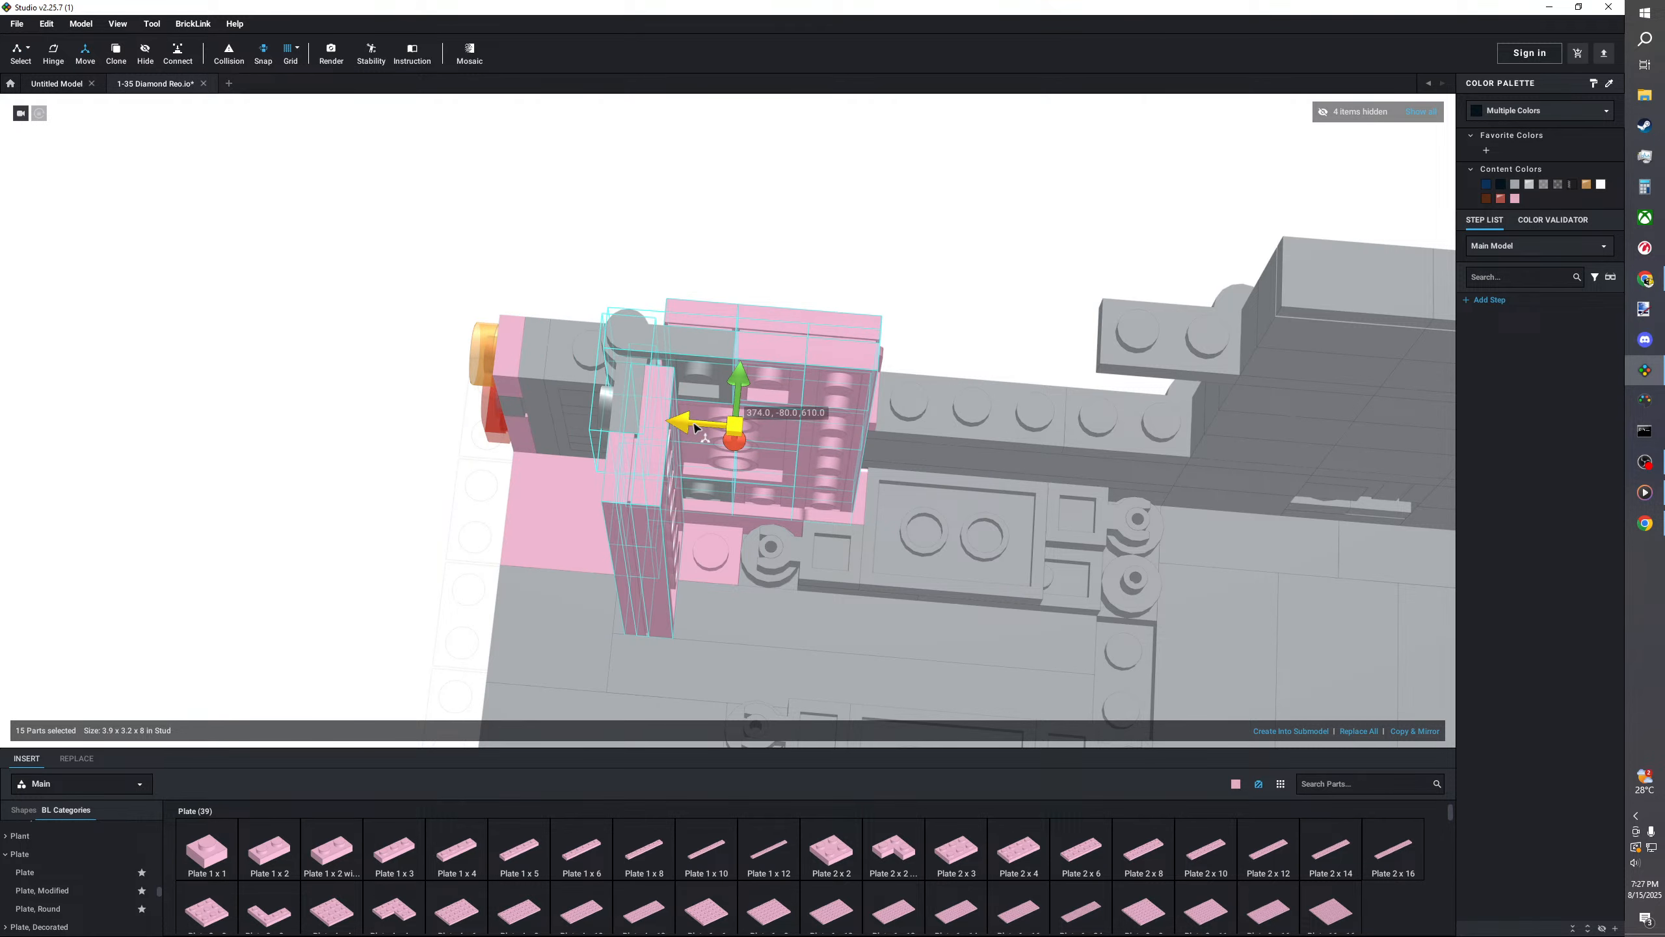
left_click(747, 267)
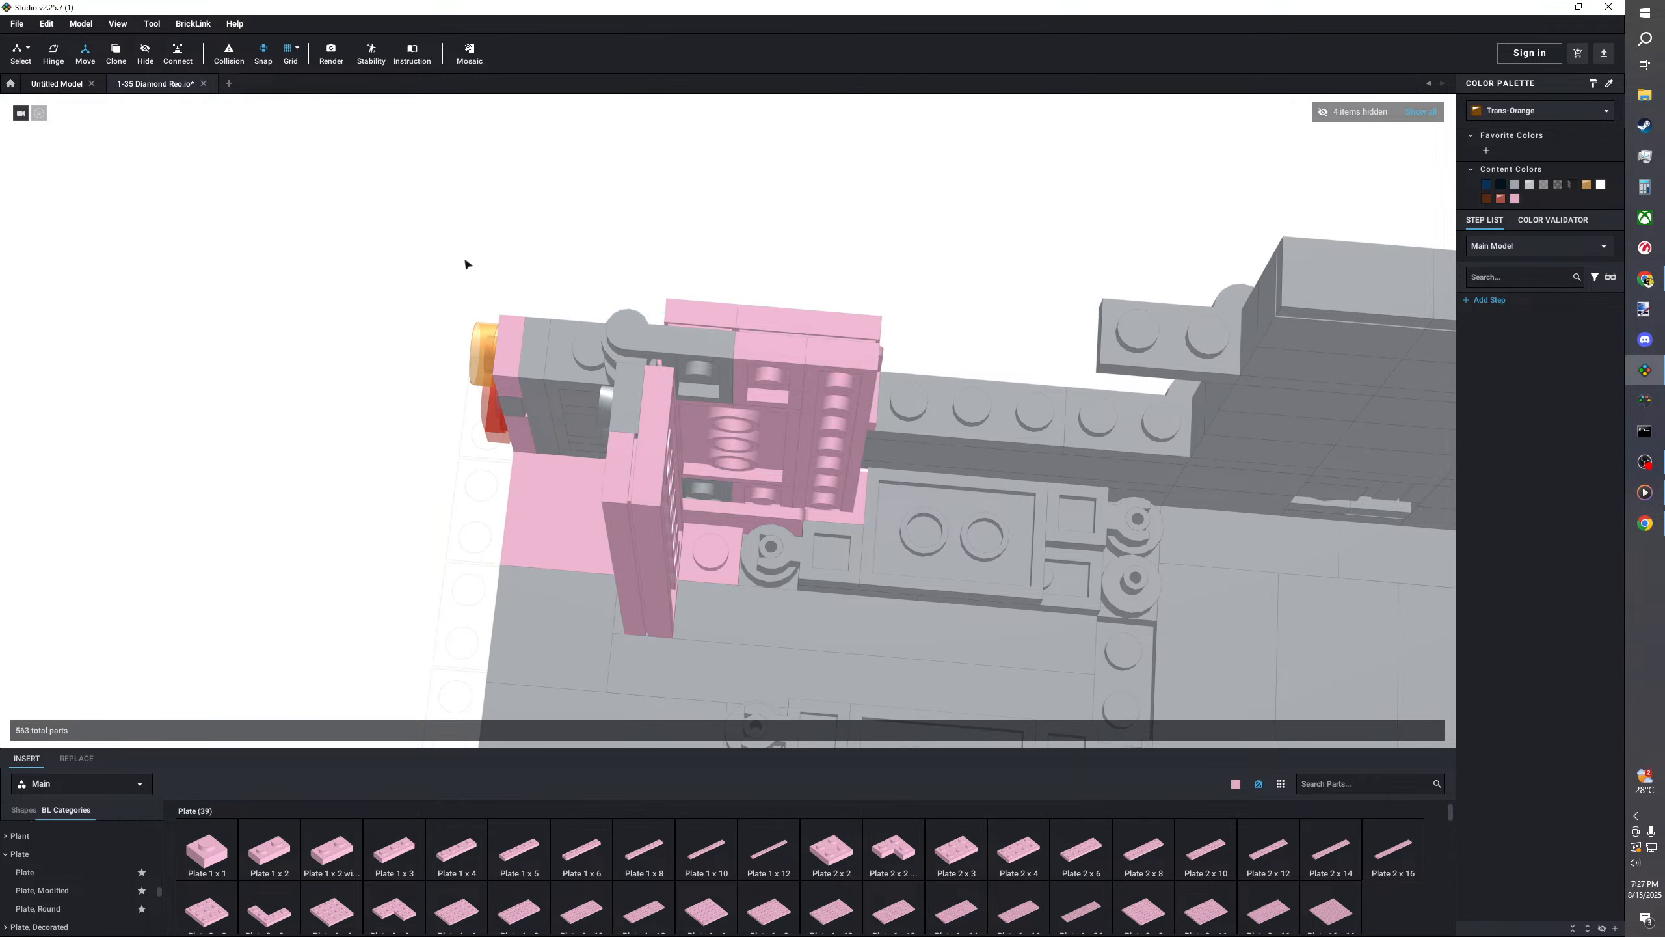
- Move the long pink tile off the folding panel's edge plate and try deleting the Bar 1L with round plate on that panel
left_click(614, 397)
right_click_drag(616, 397, 655, 308)
left_click_drag(639, 278, 710, 328)
key("Escape")
scroll(79, 872, "down", 6)
right_click_drag(710, 328, 509, 647)
left_click(696, 309)
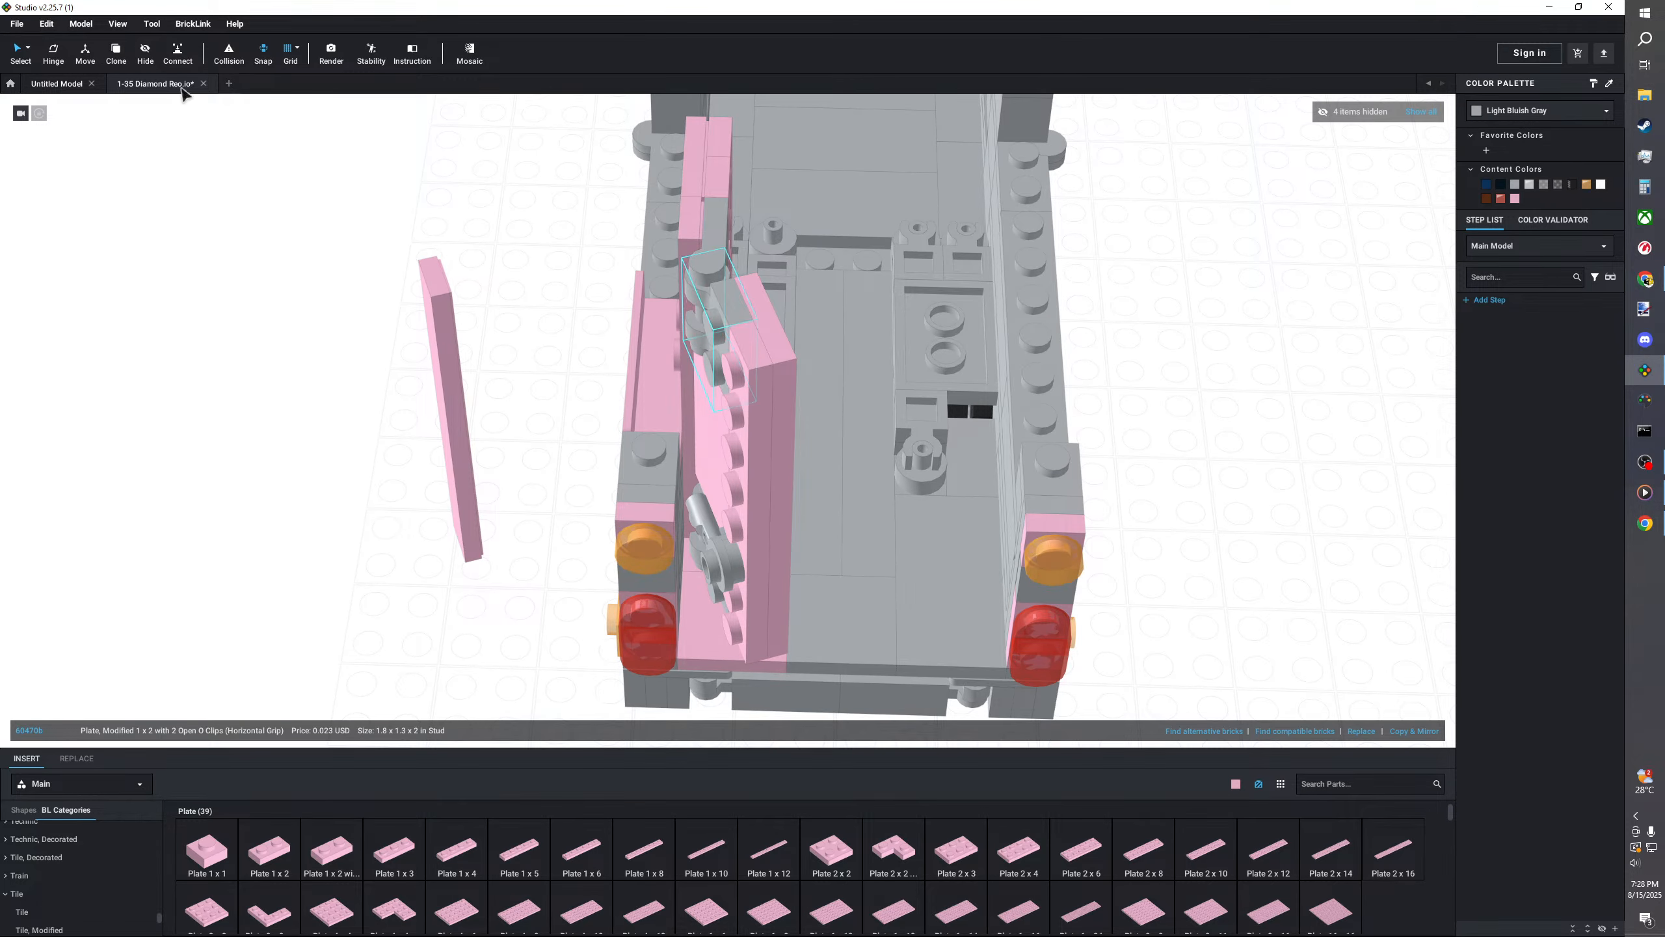
left_click(316, 458)
left_click(724, 573)
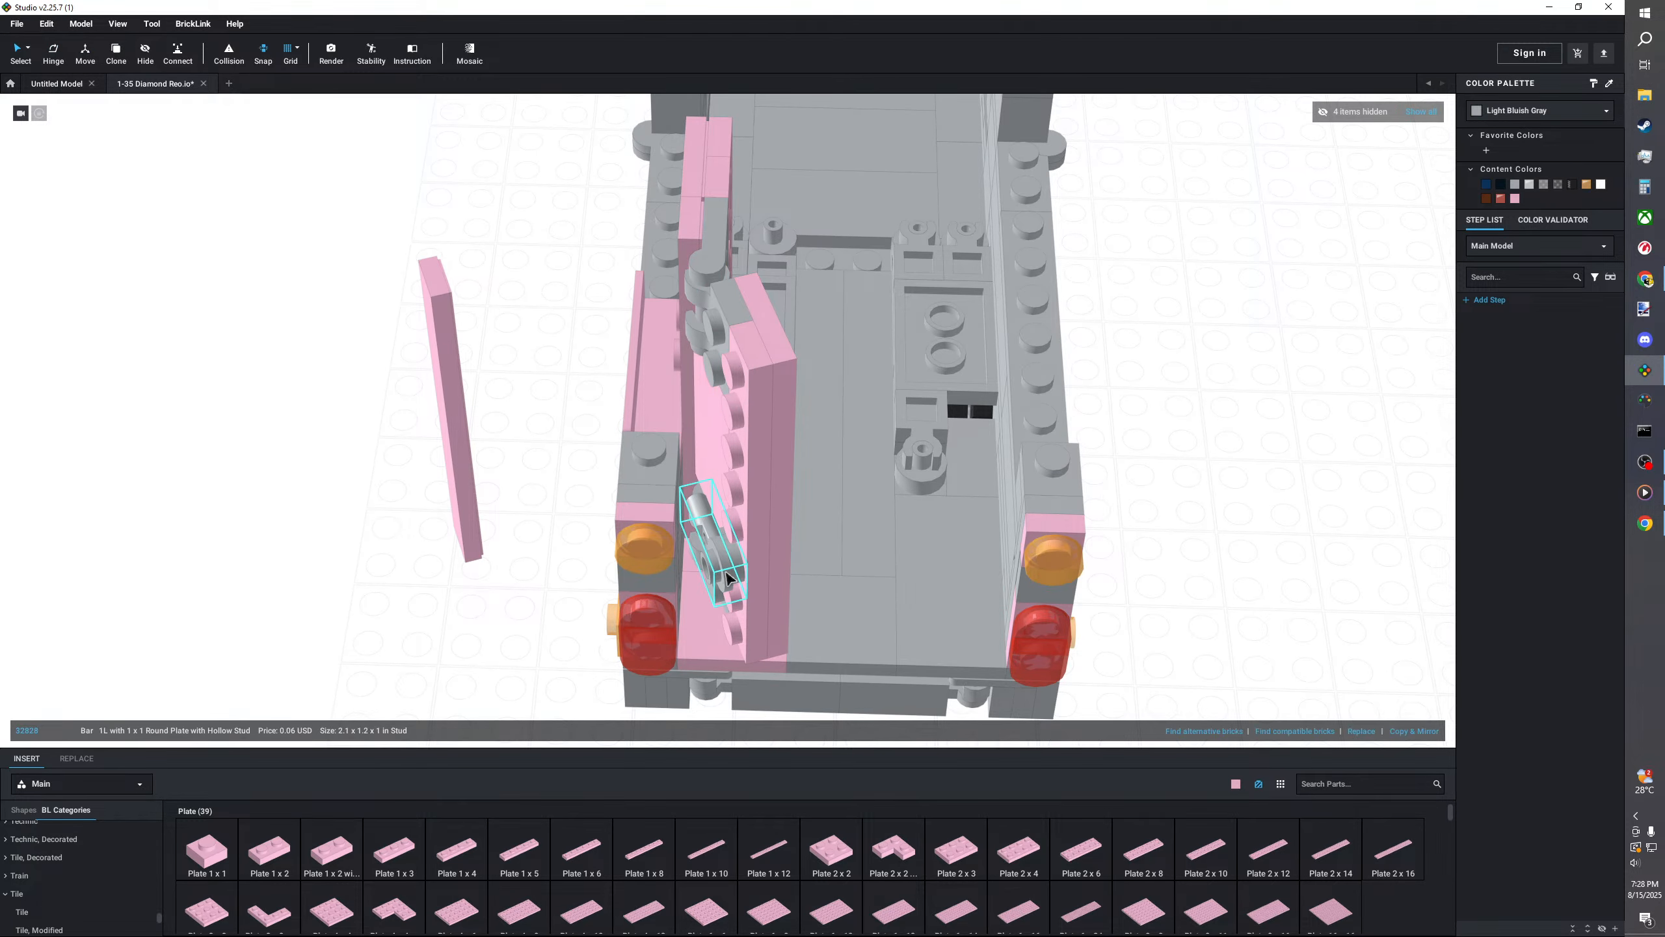
right_click_drag(725, 573, 732, 530)
key("Delete")
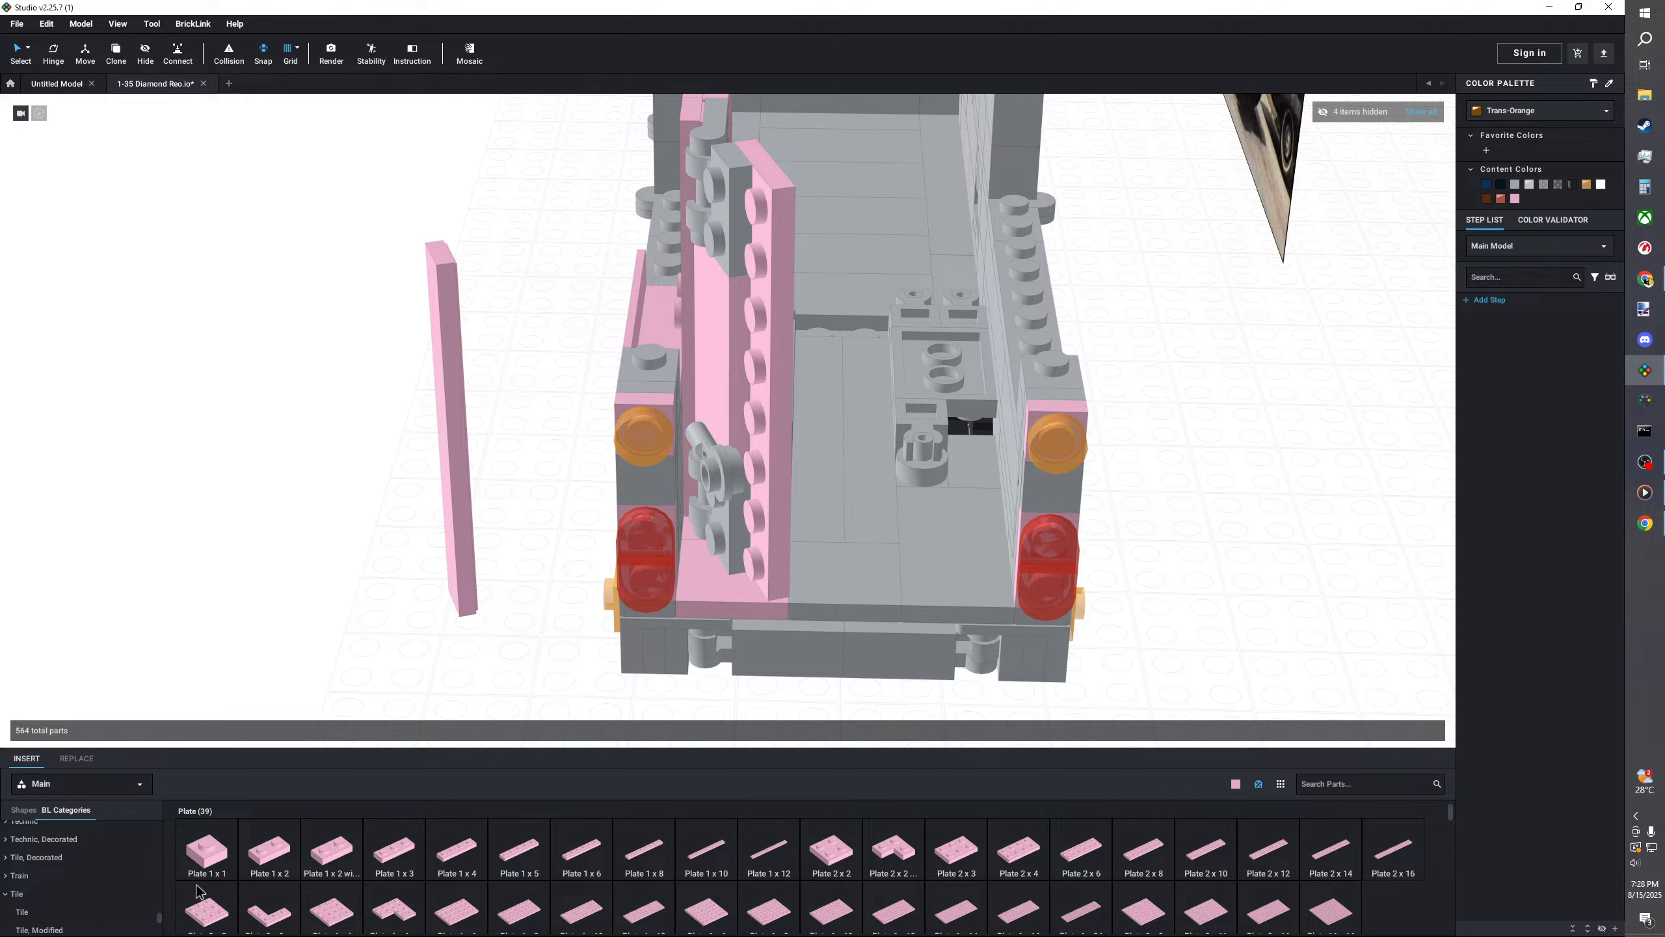
- Place a pink Tile 1 x 2 at the lower end of the panel's edge plate and a Tile 1 x 3 over its top studs
scroll(99, 878, "down", 1)
left_click(21, 884)
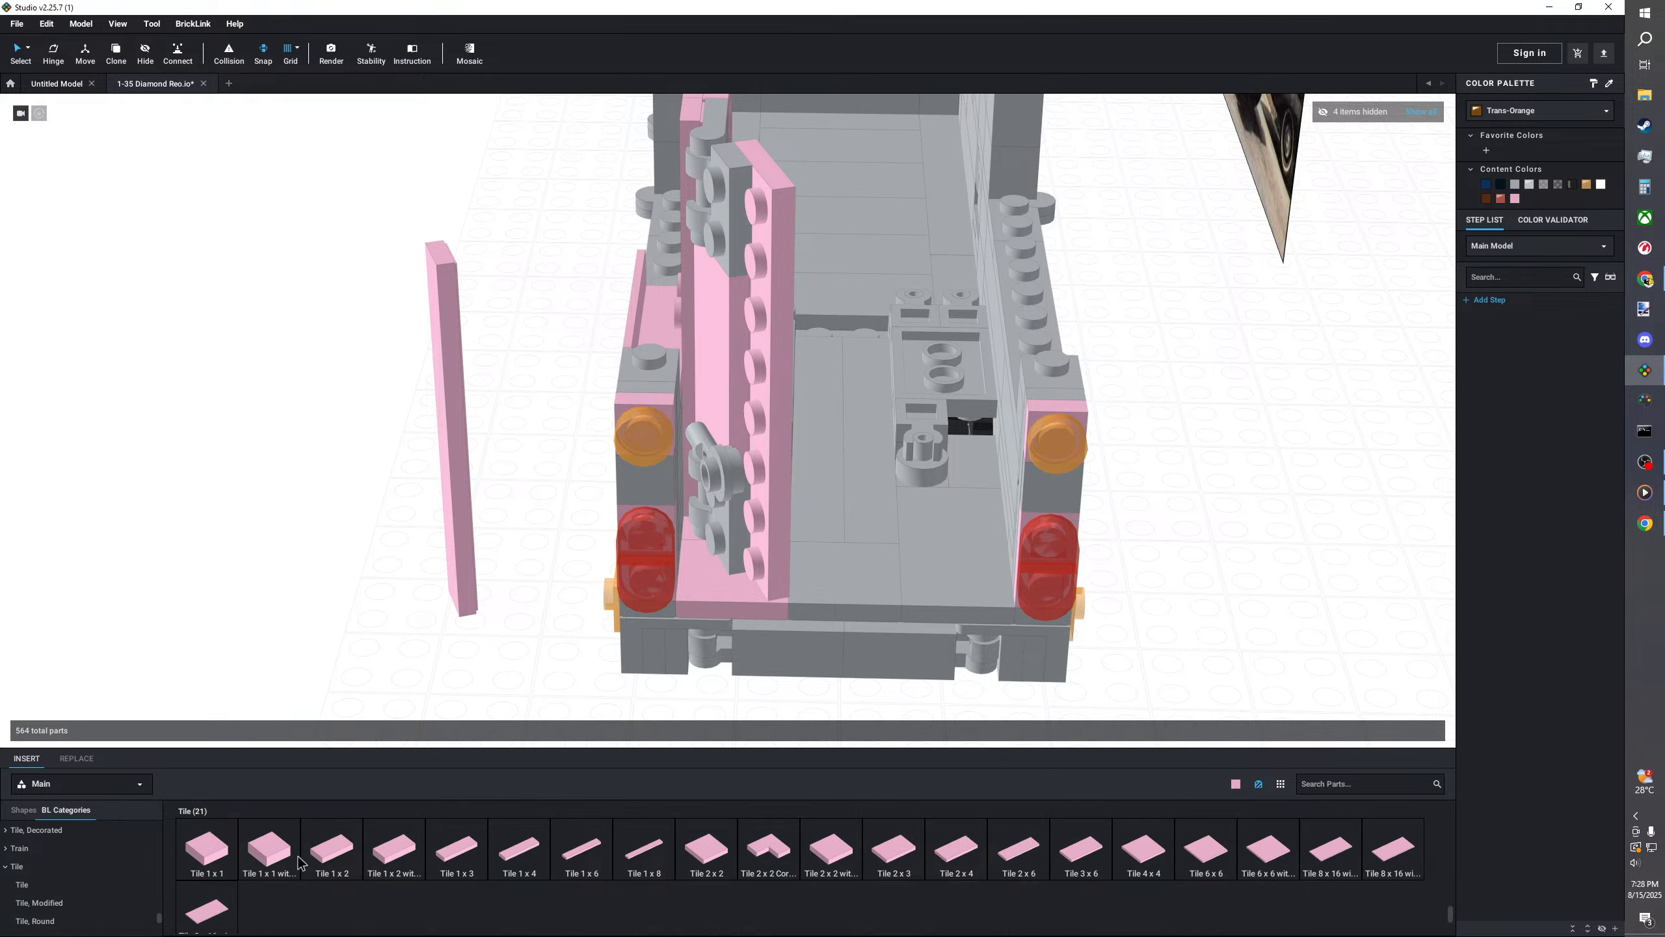
left_click_drag(331, 849, 748, 544)
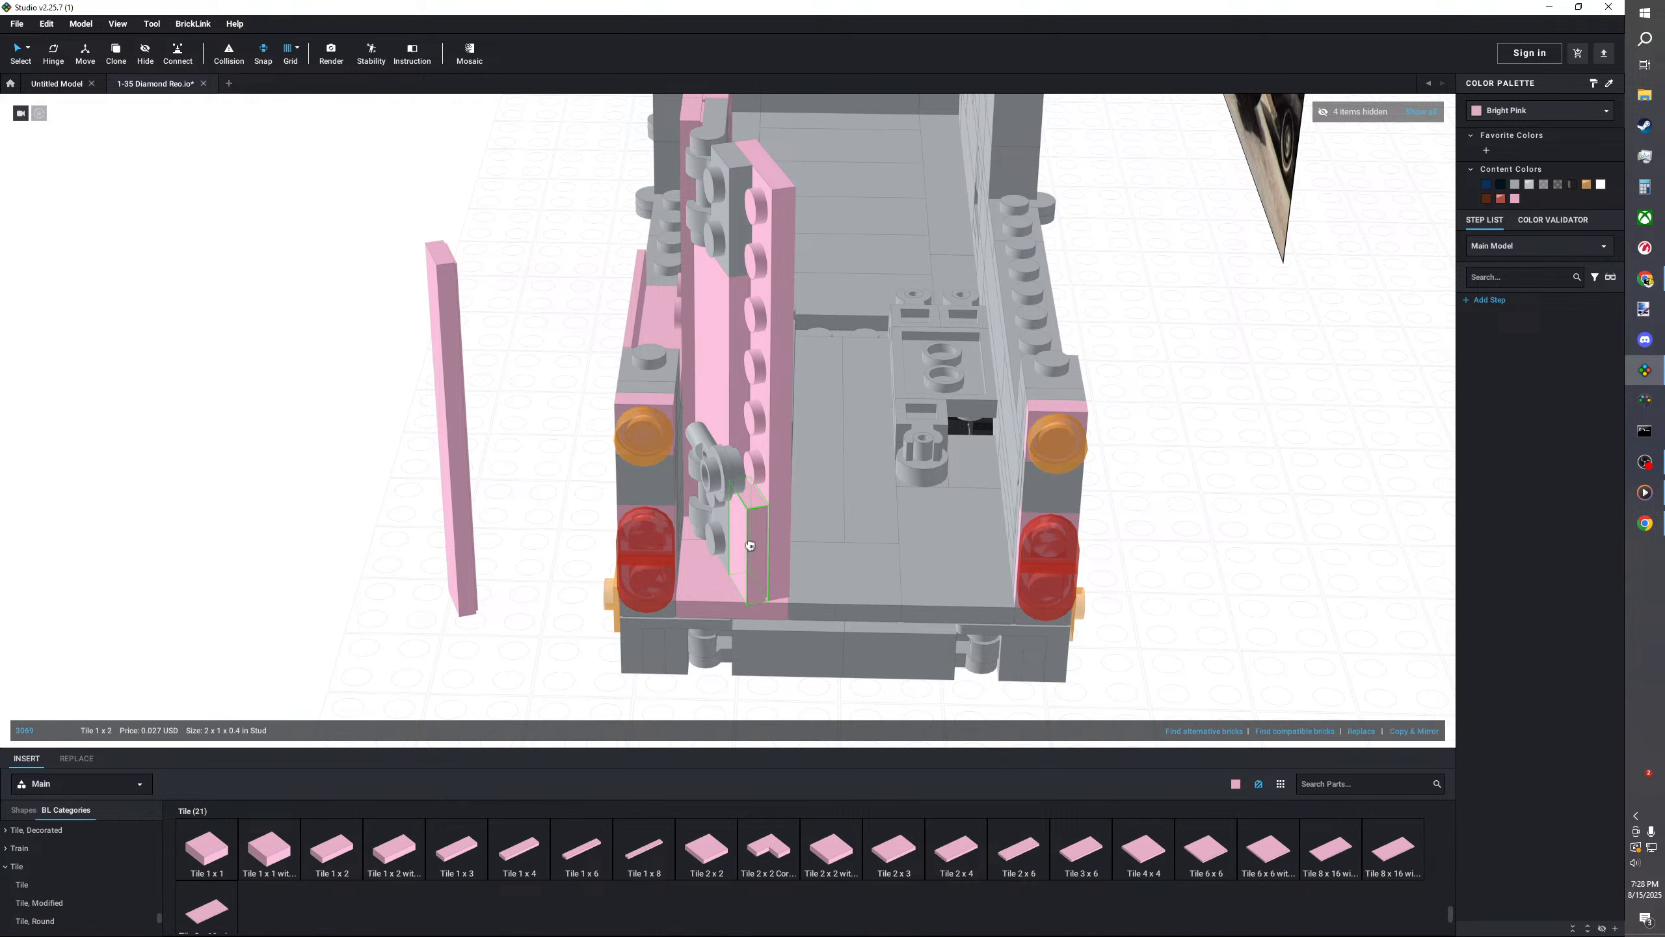
left_click(394, 597)
scroll(99, 853, "up", 5)
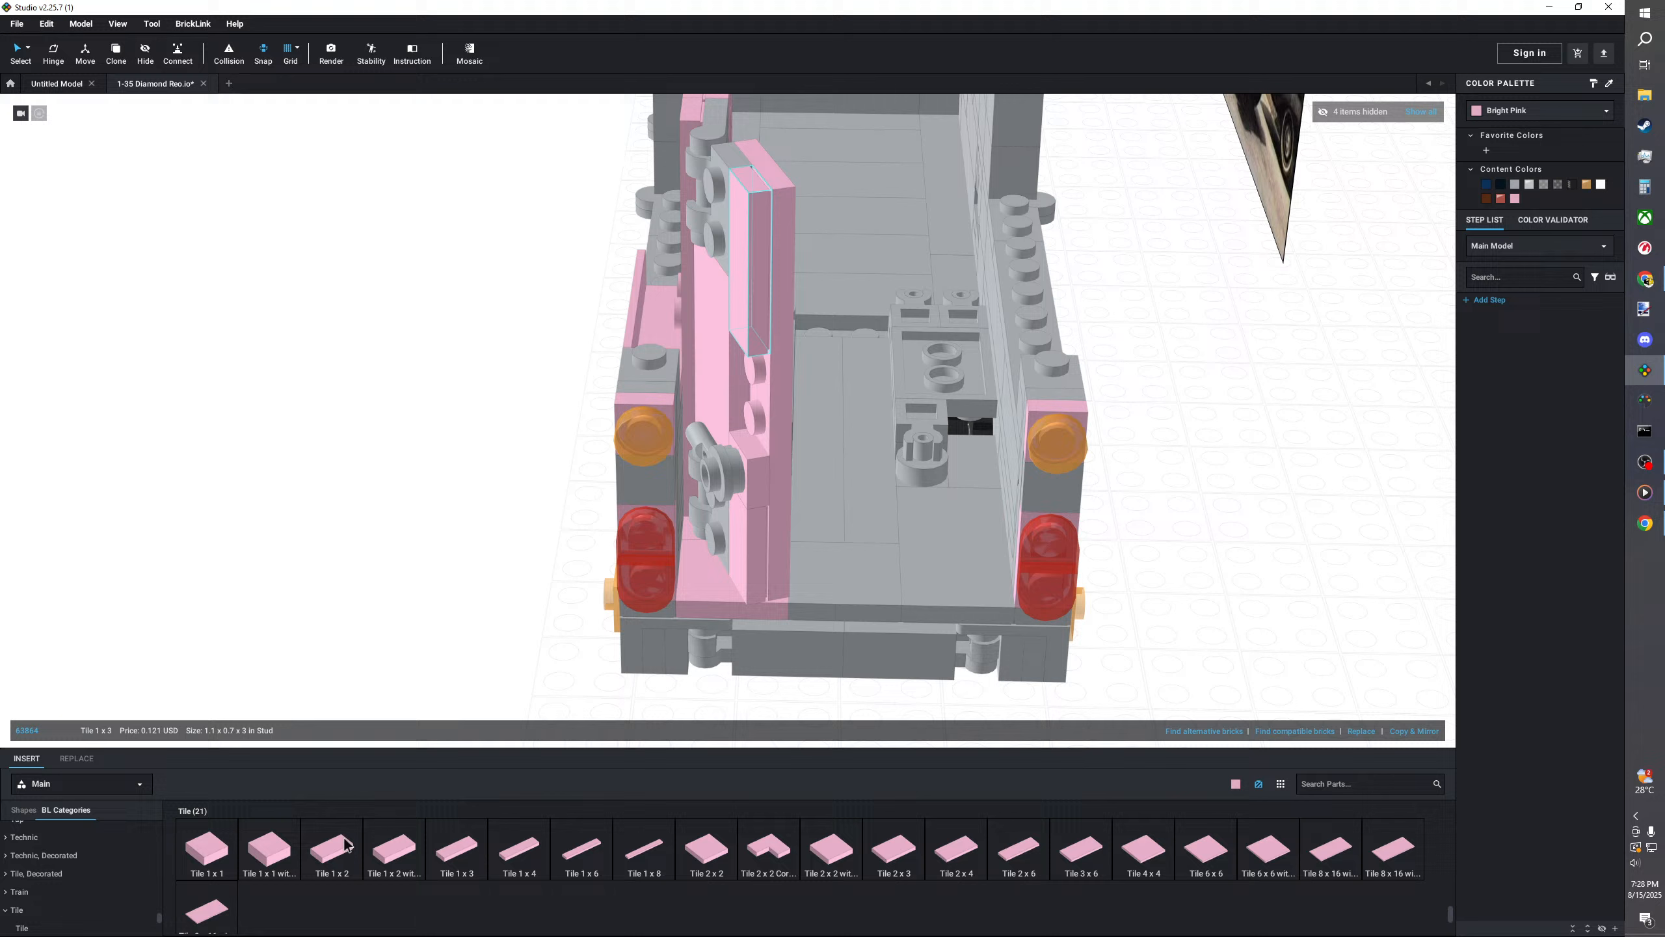
- Fill the remaining gap midway up the panel's edge plate with a pink Tile 1 x 2
left_click_drag(331, 849, 742, 404)
key("Right")
key("Up")
key("Right")
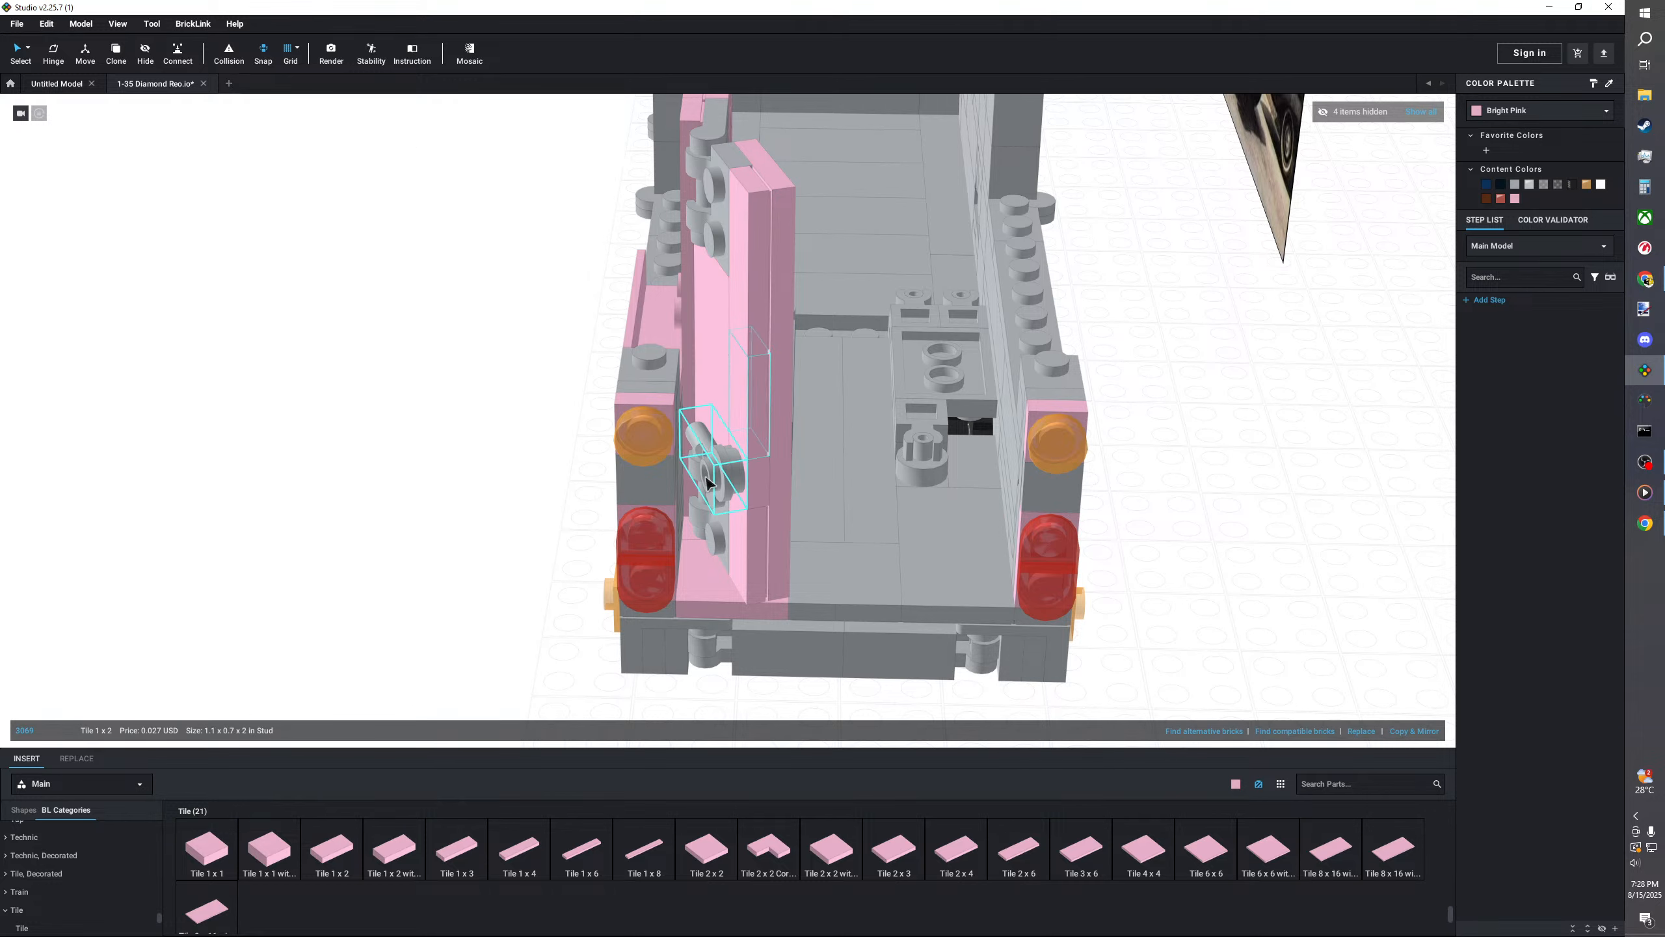
left_click(722, 480)
key("Up")
right_click_drag(494, 539, 588, 465)
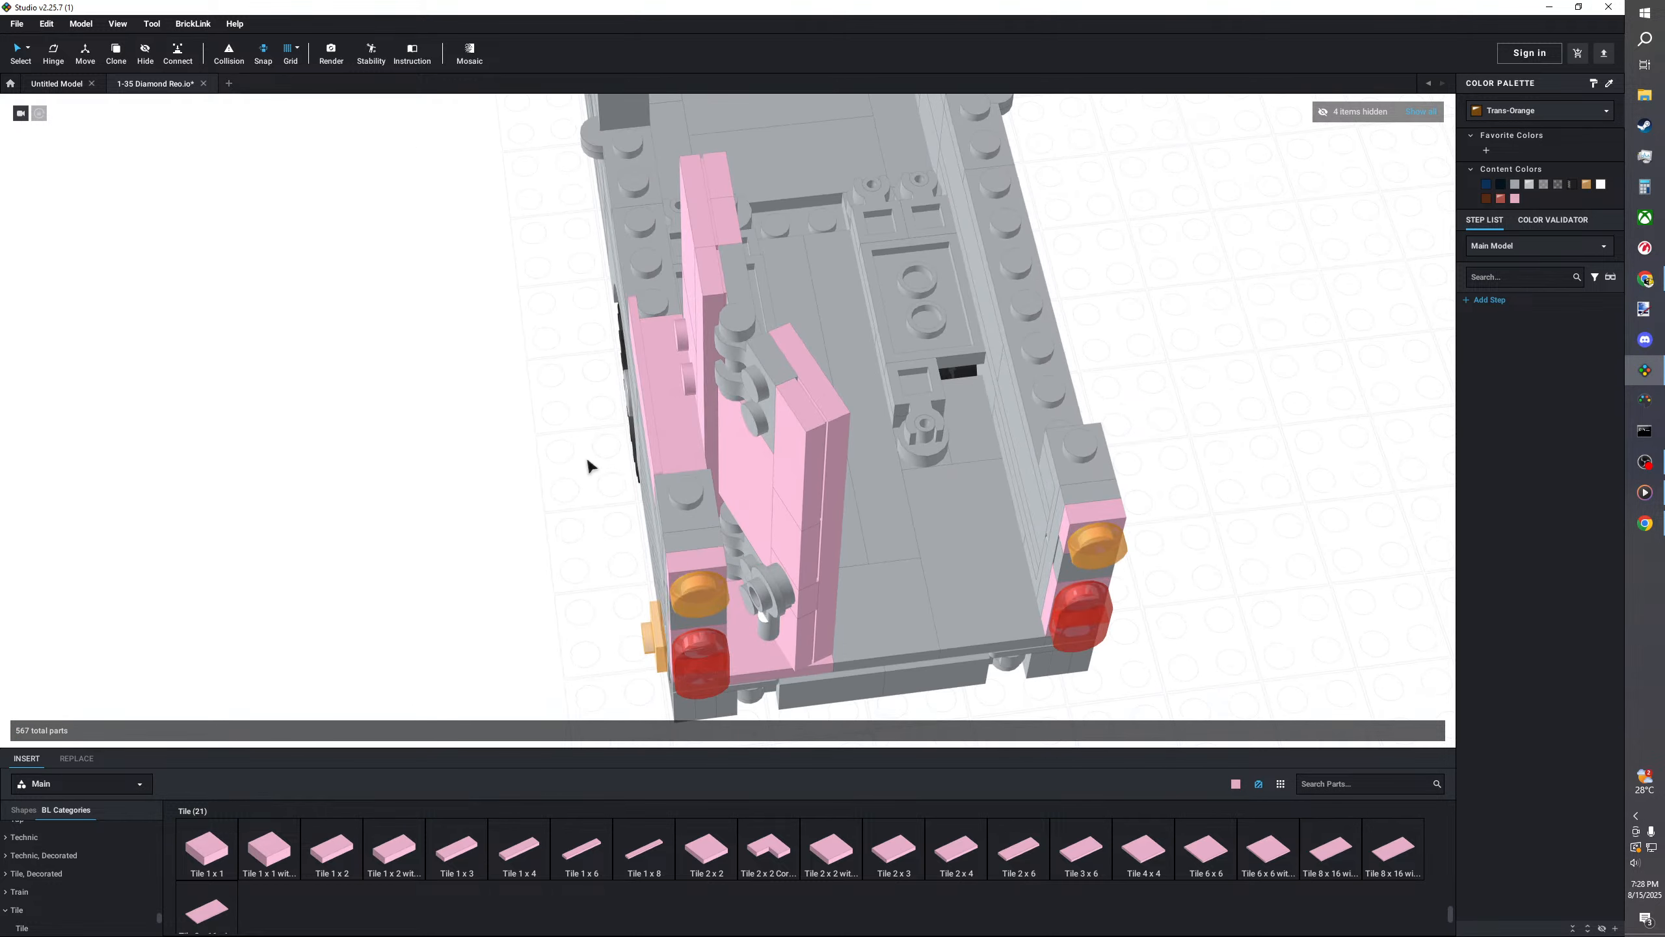
- Rotate the folding panel about its clip hinge to line it up with the main door panel
left_click(772, 367)
right_click_drag(293, 423, 426, 405)
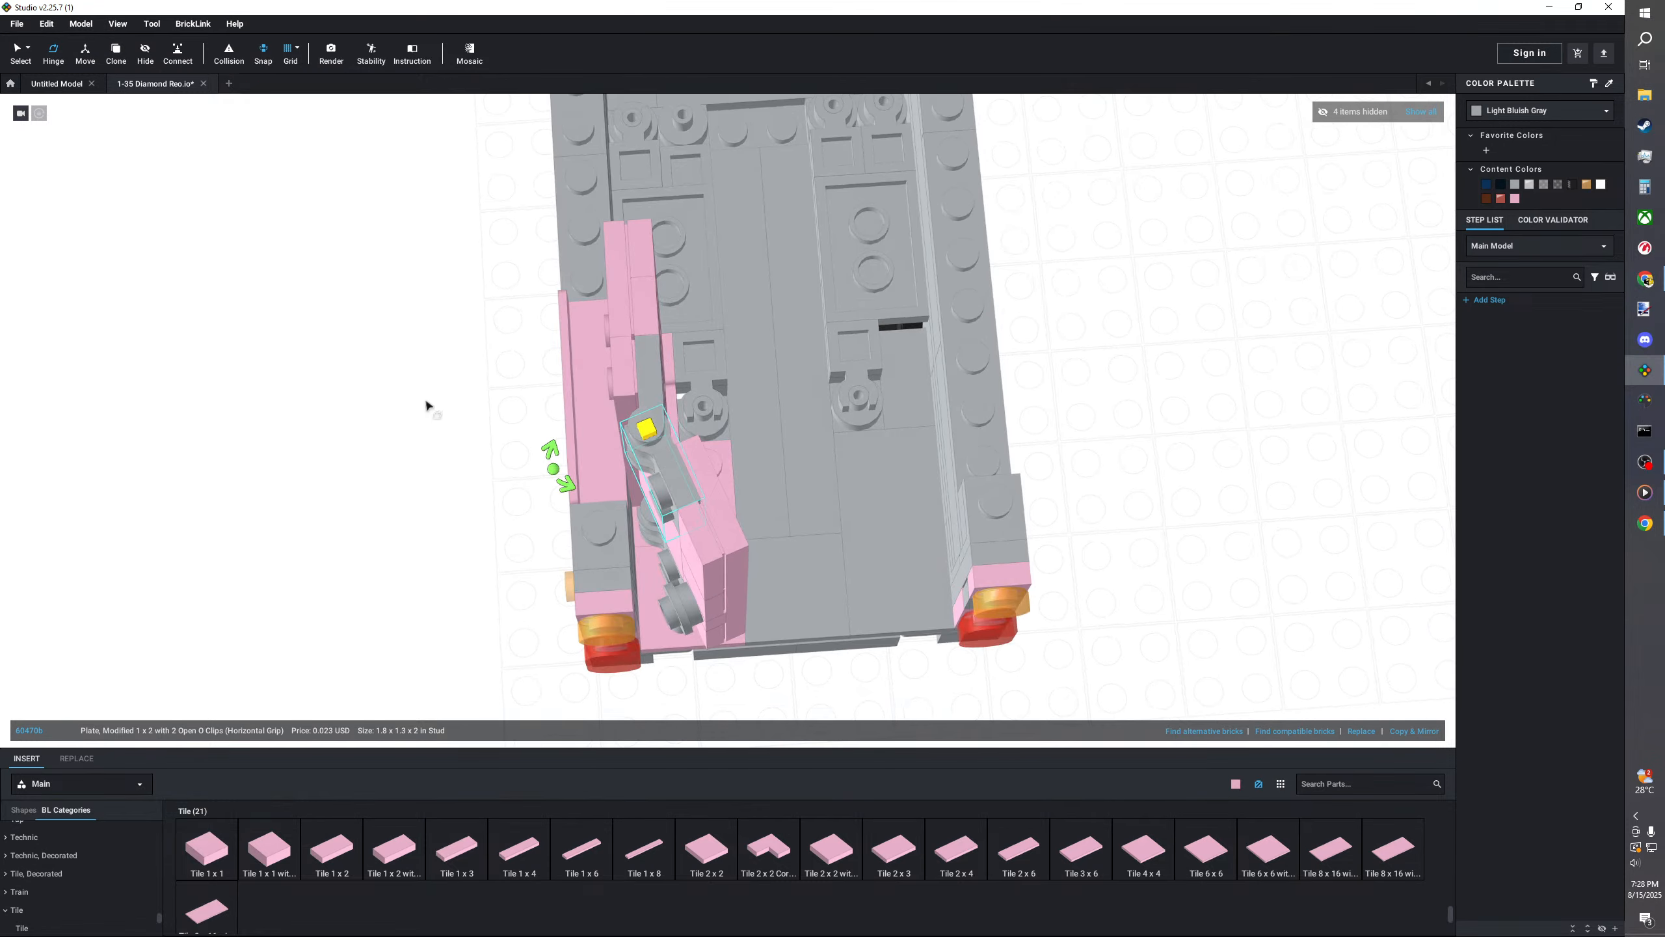
left_click_drag(560, 482, 558, 448)
left_click(381, 554)
mouse_move(380, 554)
right_mouse_down()
mouse_move(360, 516)
mouse_move(384, 538)
mouse_move(376, 525)
mouse_move(332, 573)
mouse_move(376, 543)
mouse_move(340, 599)
mouse_move(379, 551)
right_mouse_up()
scroll(380, 551, "up", 3)
key("Escape")
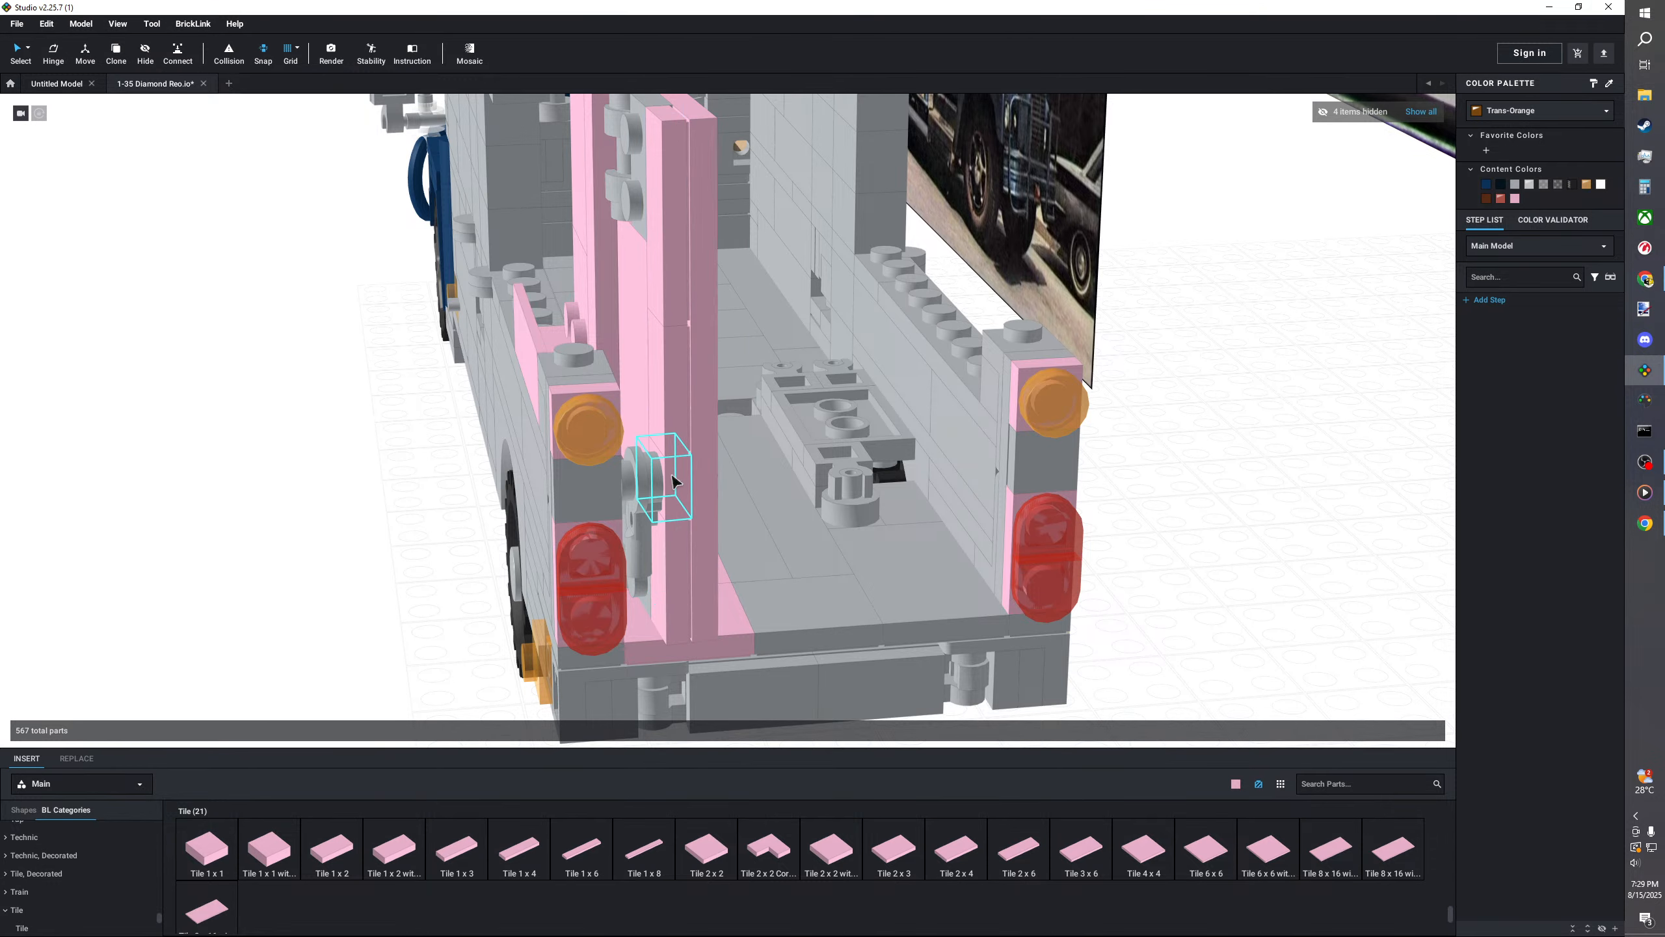
- Undo the last two changes and delete the folding panel's pink centre piece and the middle edge piece beside it
right_click_drag(673, 481, 609, 534)
key("ctrl+z")
key("ctrl+z")
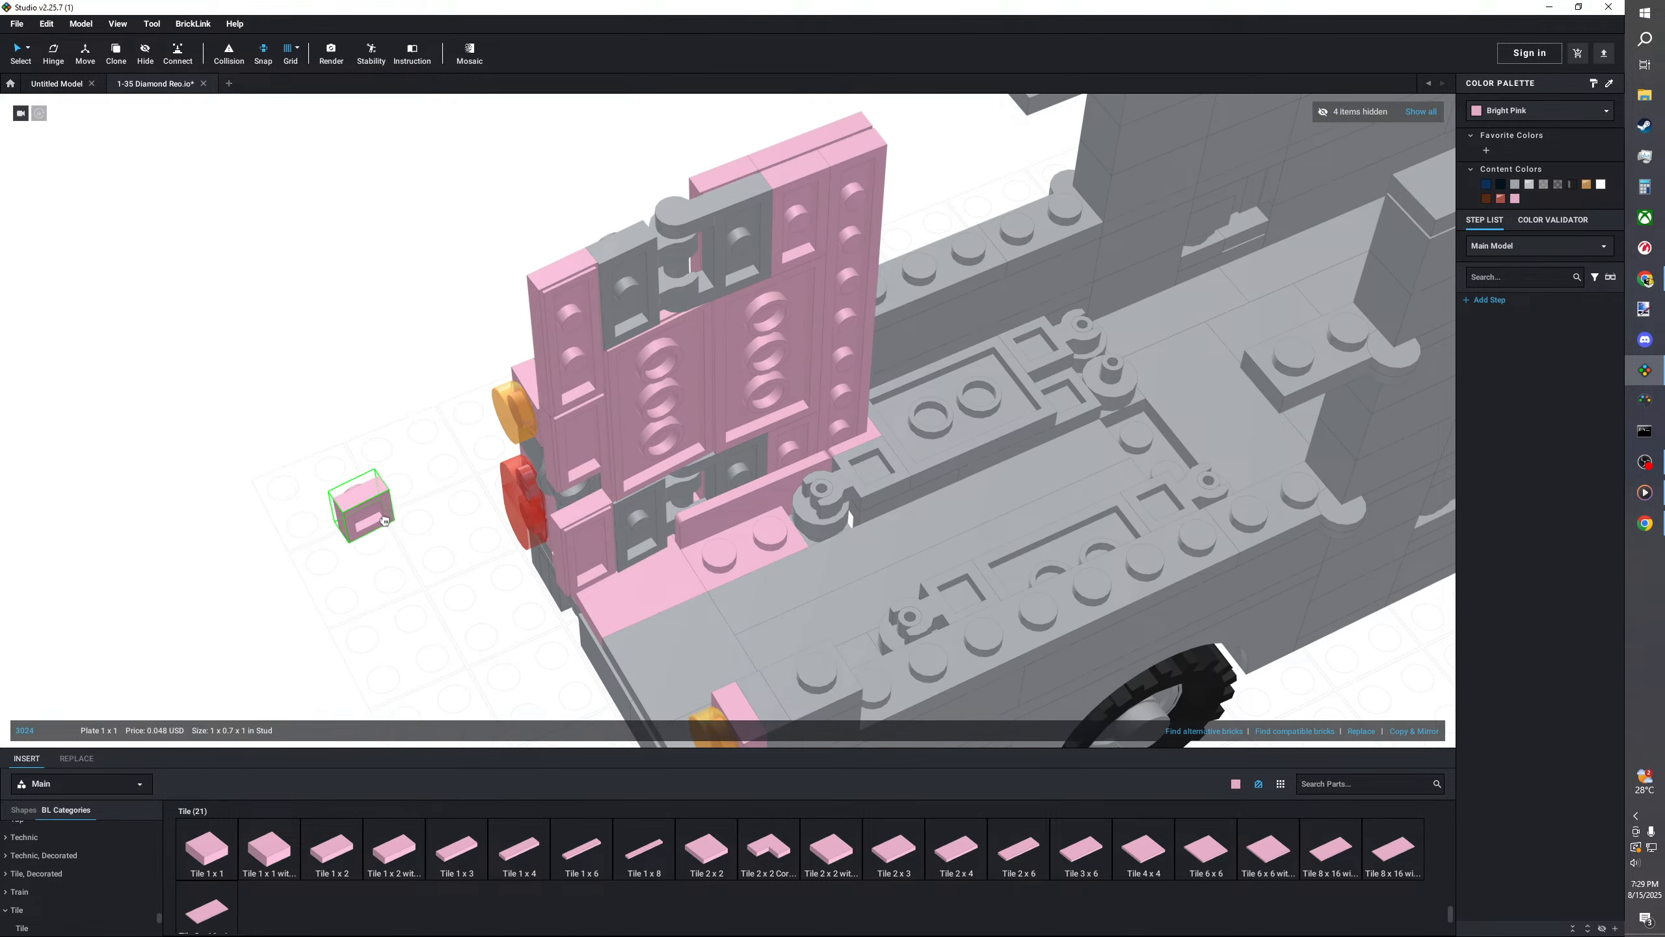
left_click(464, 479)
right_click_drag(464, 479, 376, 503)
left_click(596, 439)
left_click(651, 453)
key("Delete")
left_click(577, 446)
key("Delete")
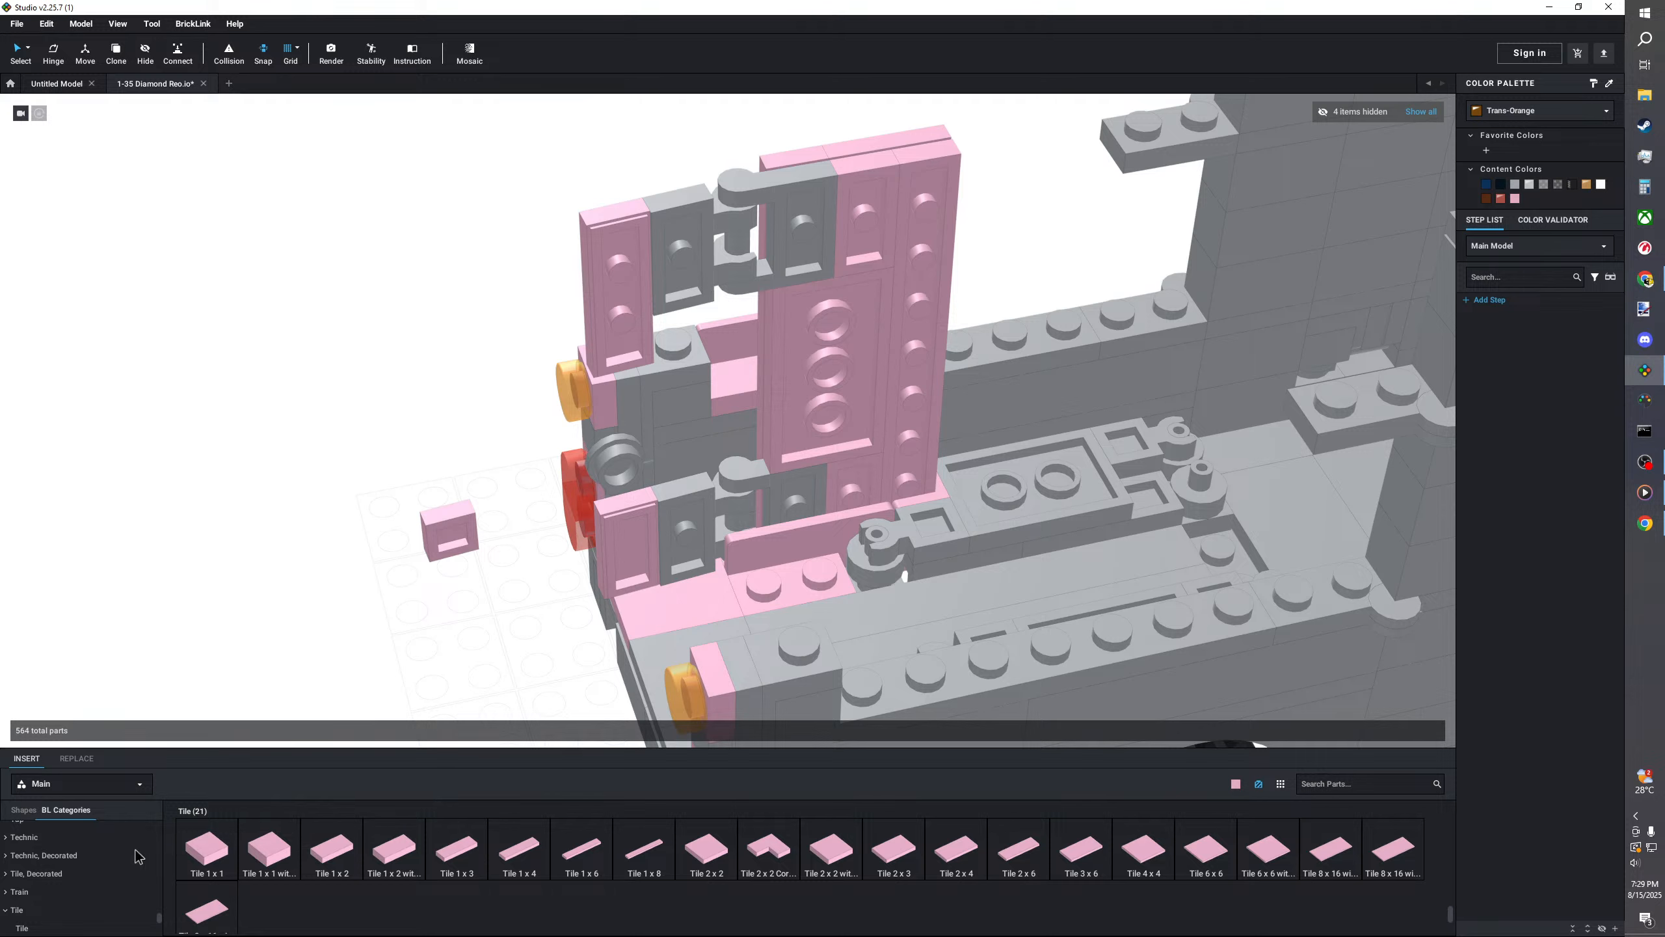
- Place a pink Tile, Modified 2 x 2 with Studs on Edge upright over the folding panel's lower clip plate
scroll(138, 857, "down", 2)
left_click(39, 907)
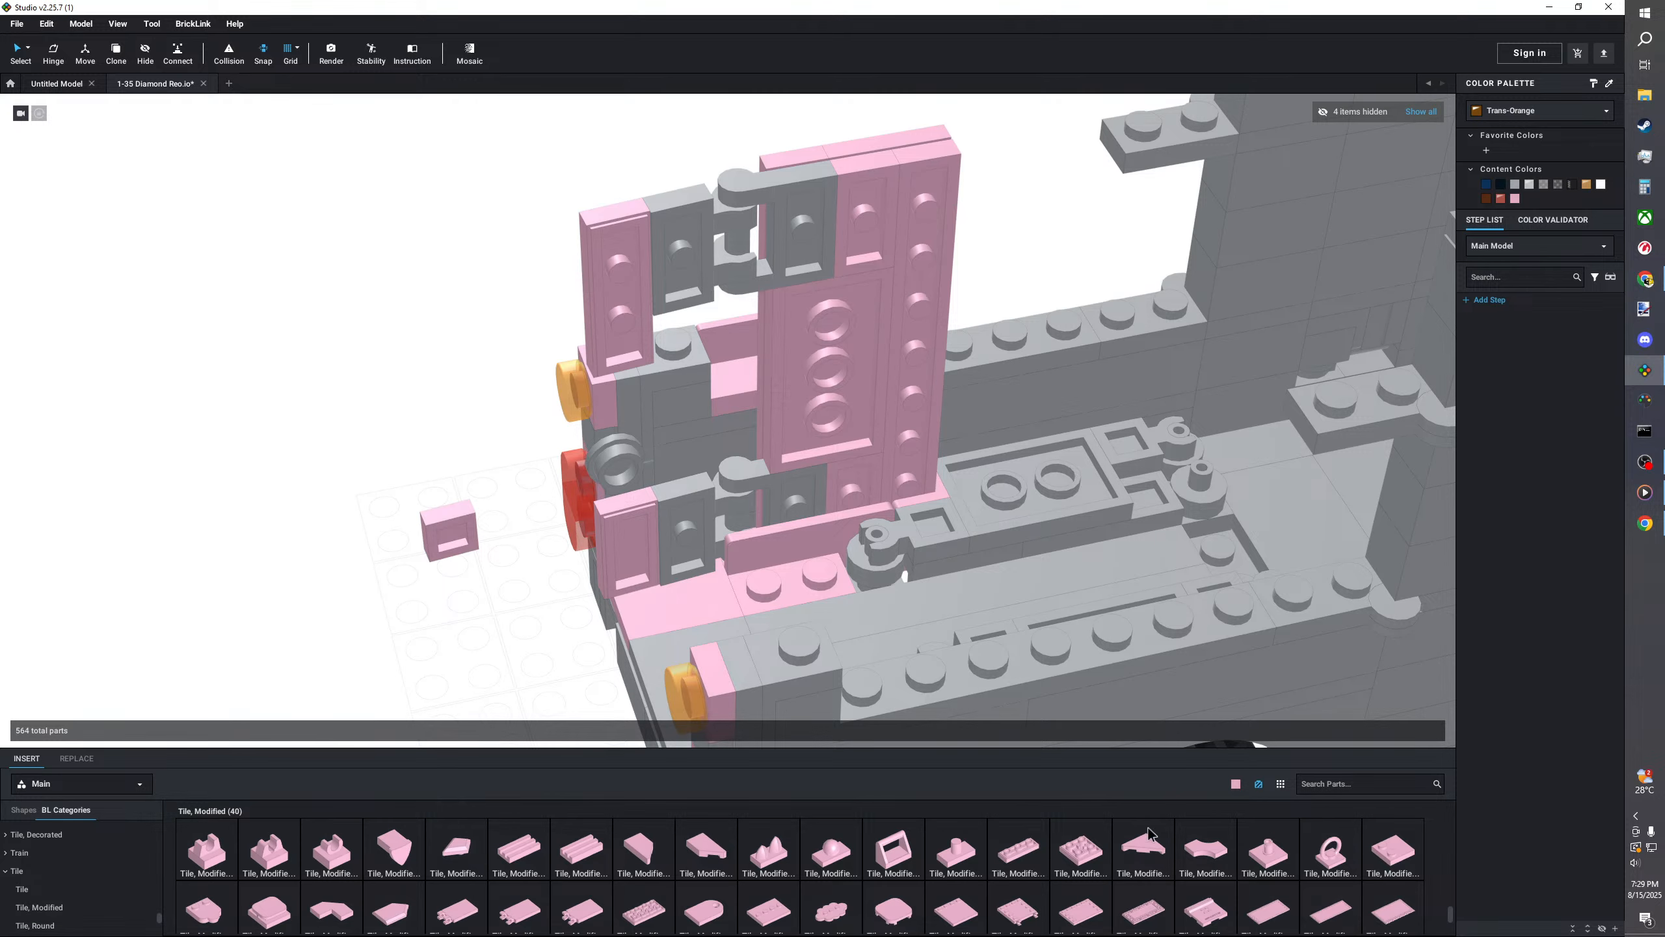
left_click_drag(1404, 858, 503, 596)
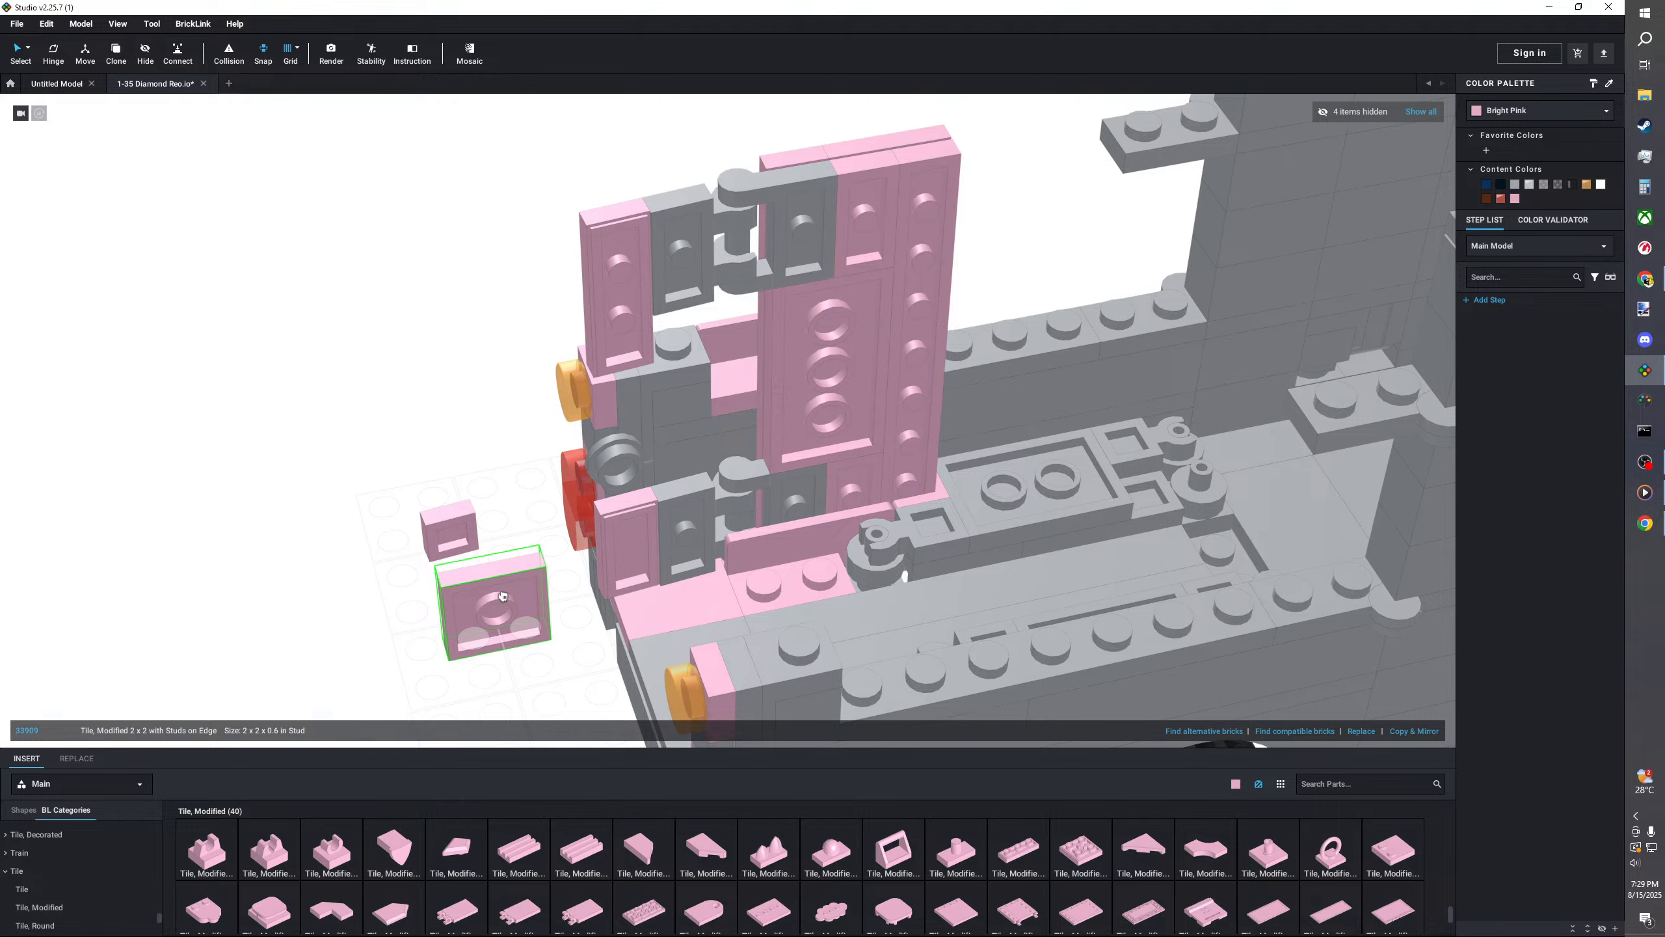
left_click_drag(503, 596, 499, 612)
key("Right")
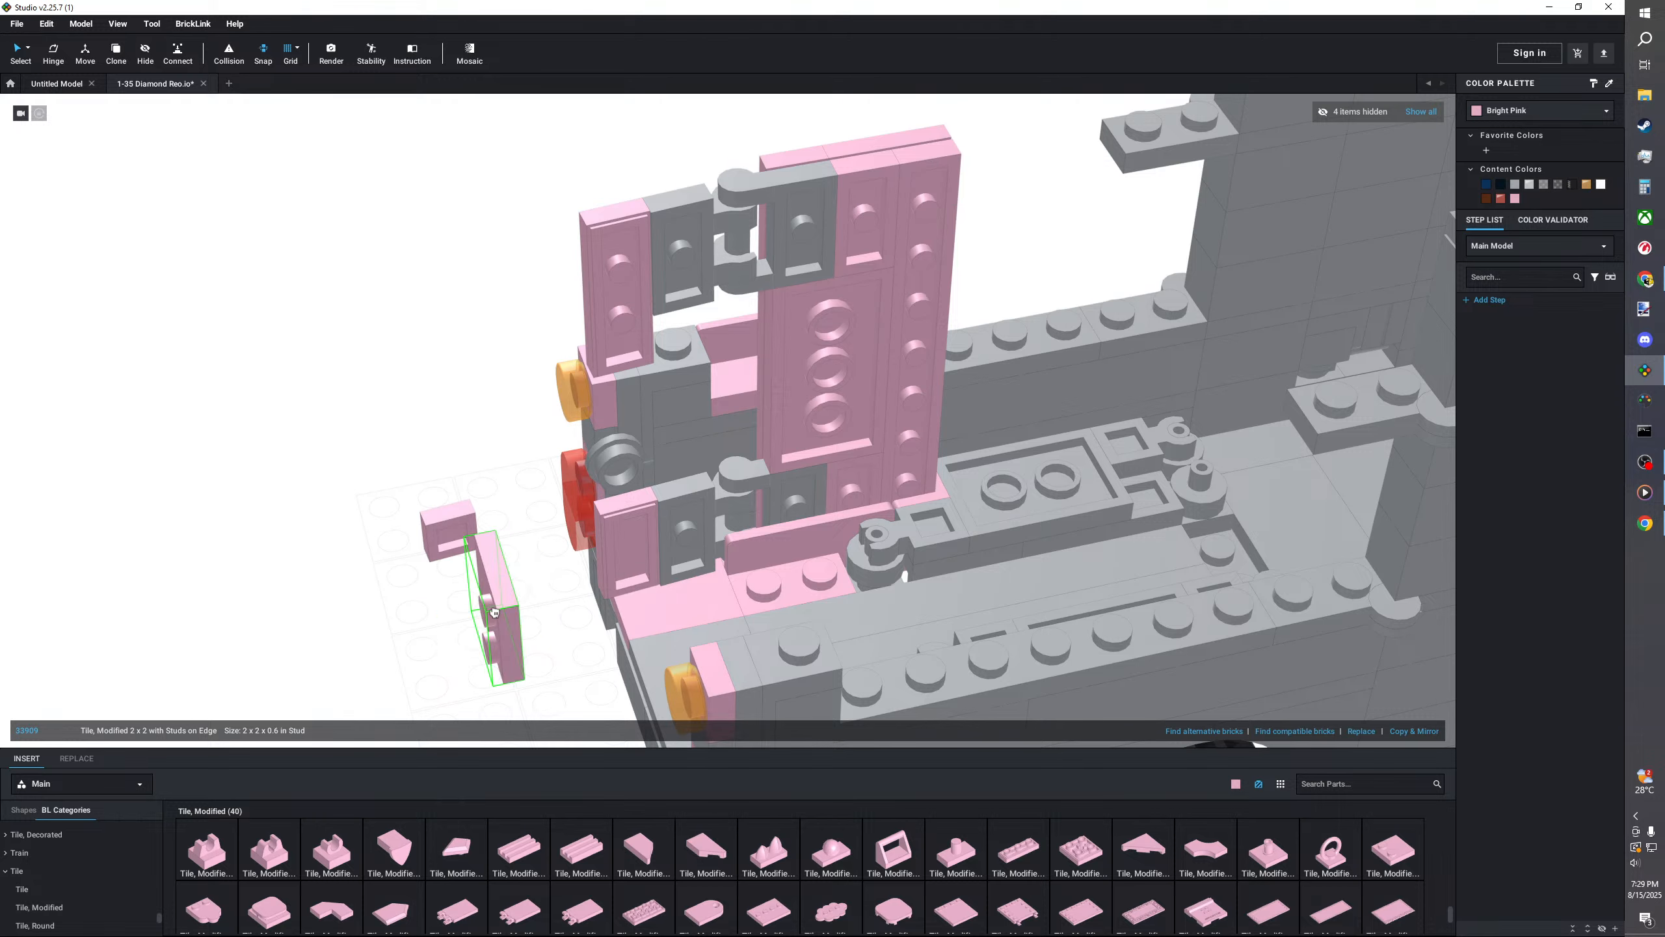
right_click_drag(495, 613, 508, 609)
key("Right")
left_click(679, 515)
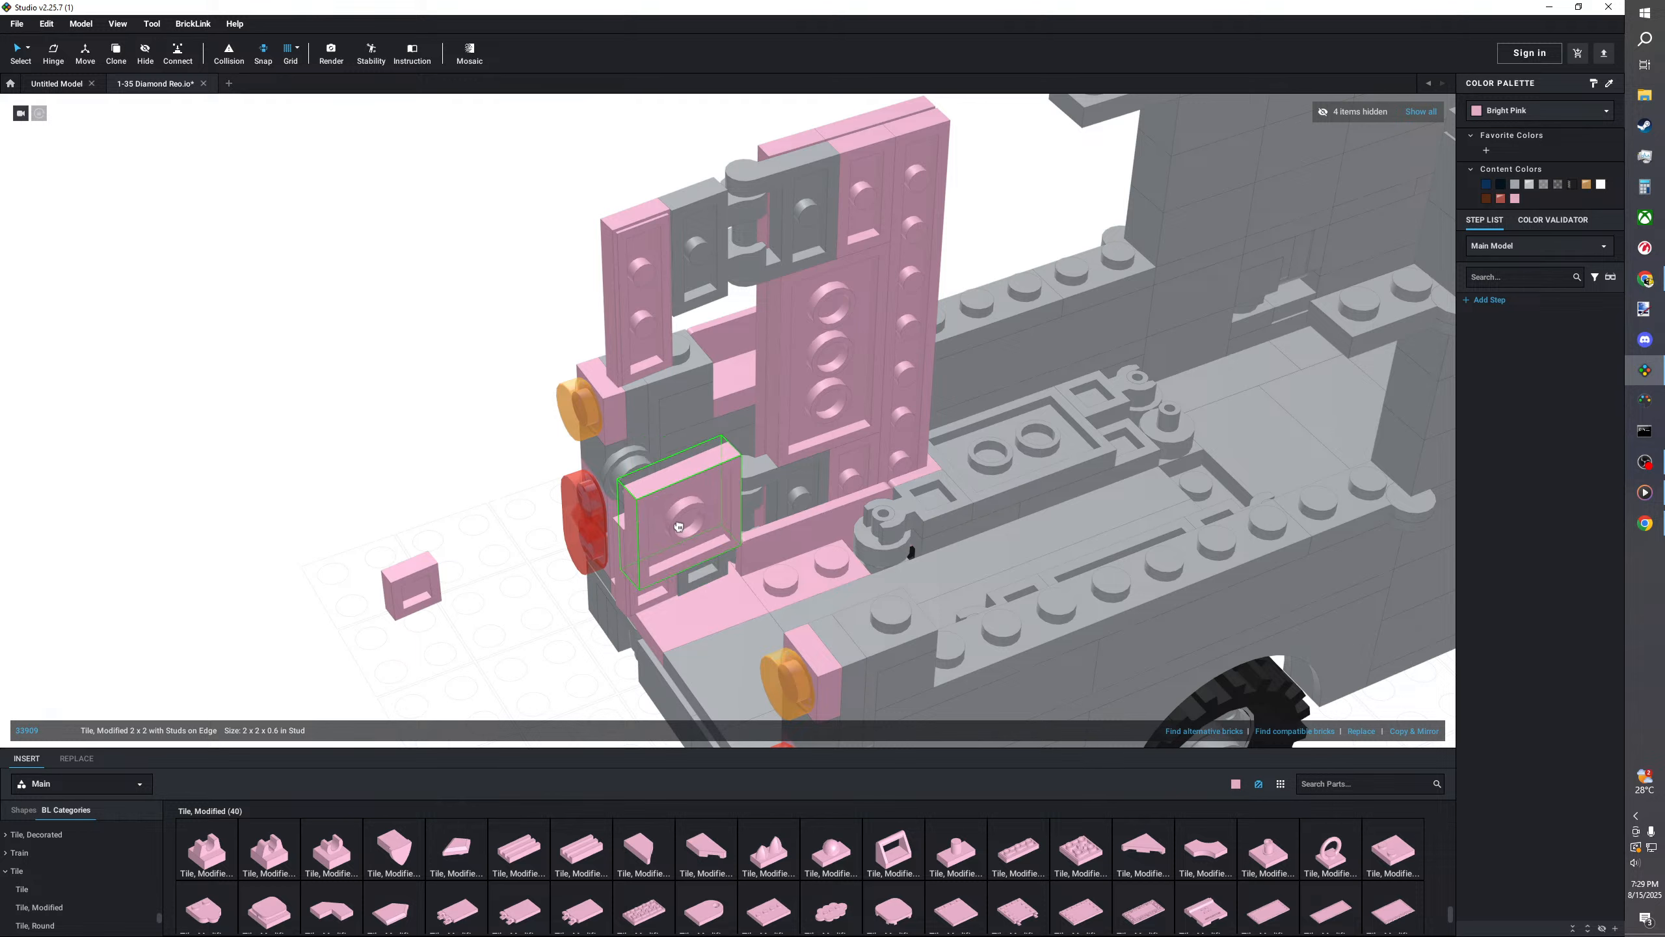
left_click(479, 586)
- Fit a pink Plate 1 x 2 directly below the modified tile on the folding panel
scroll(65, 869, "up", 5)
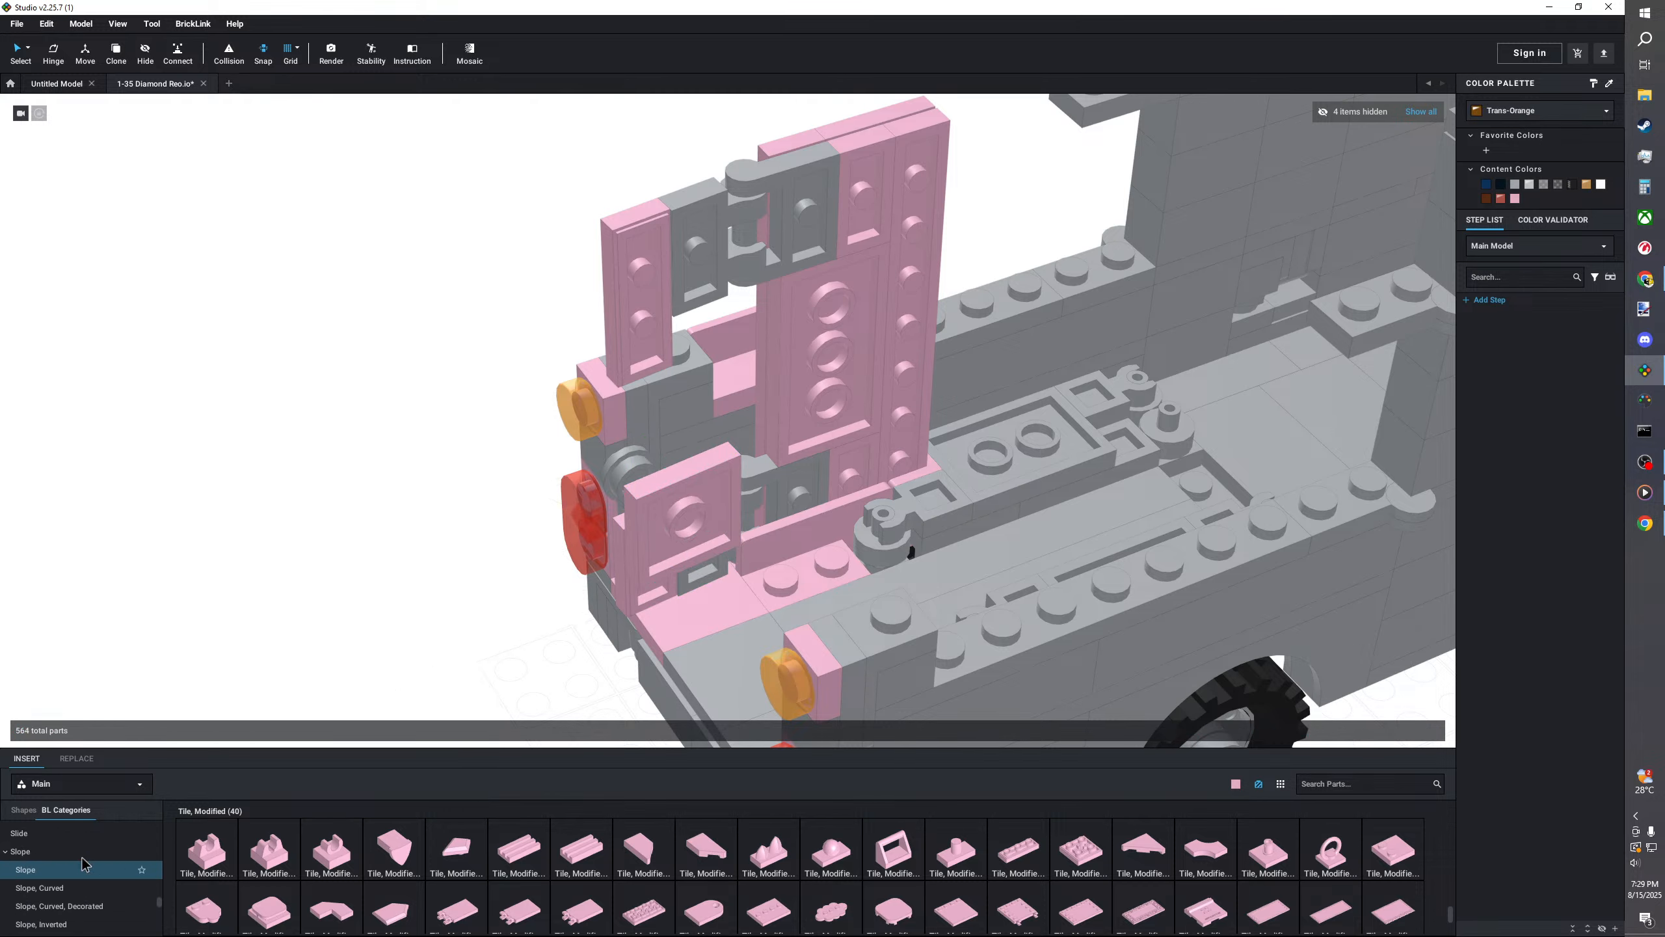
scroll(66, 870, "up", 5)
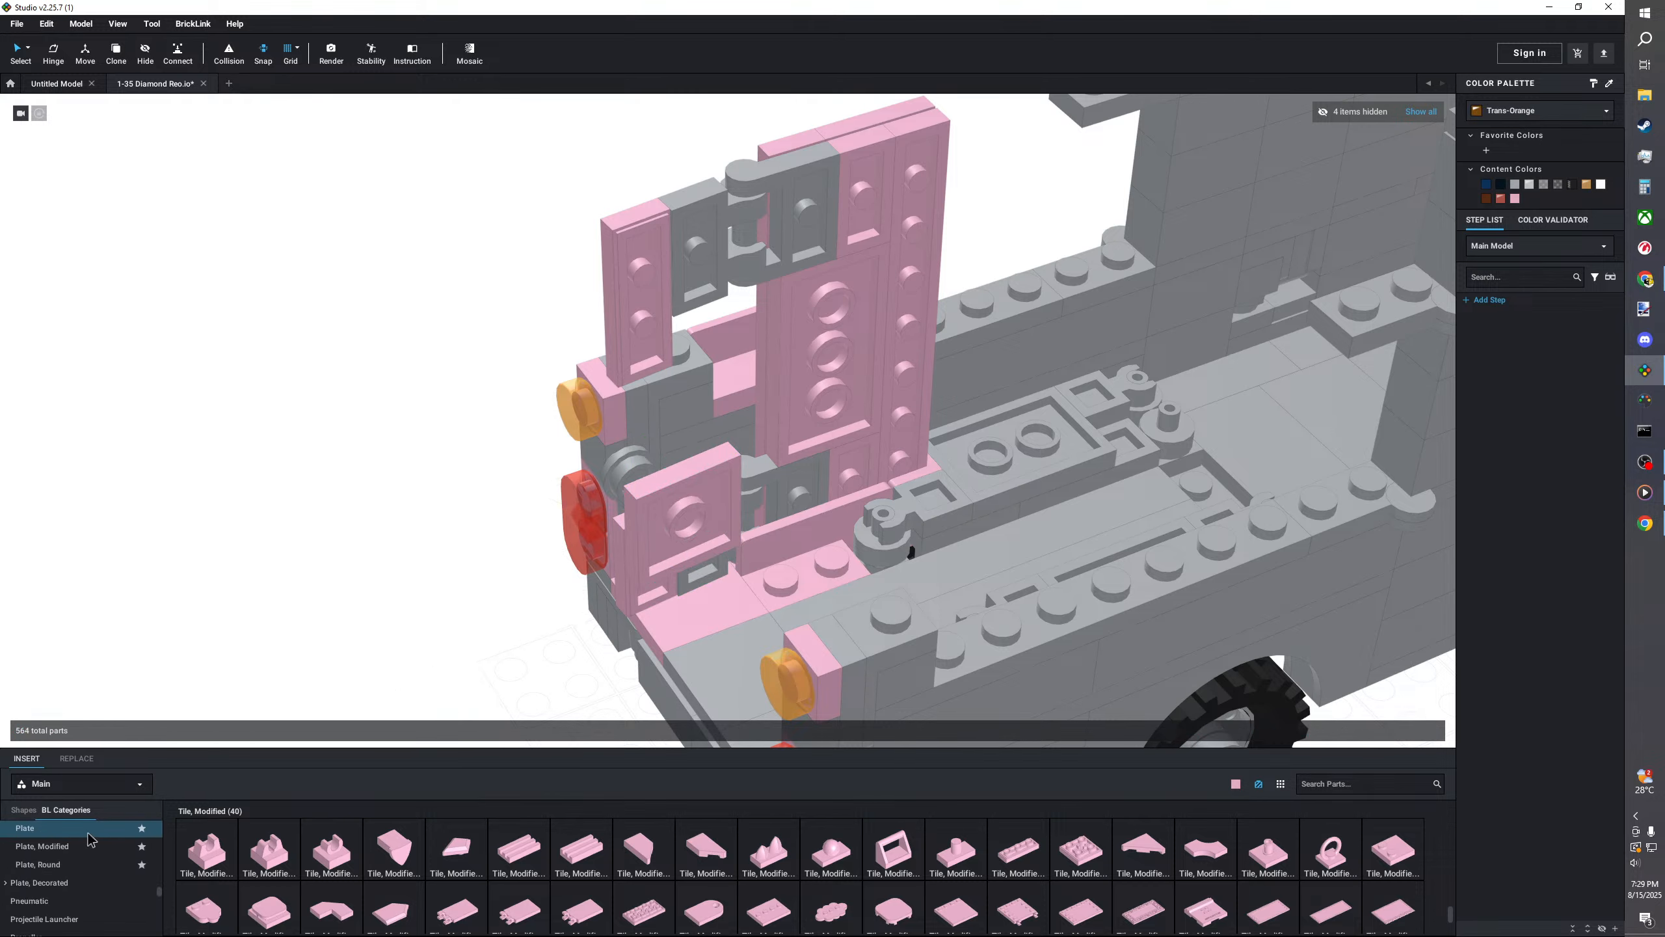
left_click(39, 828)
left_click(289, 853)
left_click(679, 588)
left_click(434, 633)
mouse_move(433, 633)
right_mouse_down()
mouse_move(483, 622)
mouse_move(430, 632)
right_mouse_up()
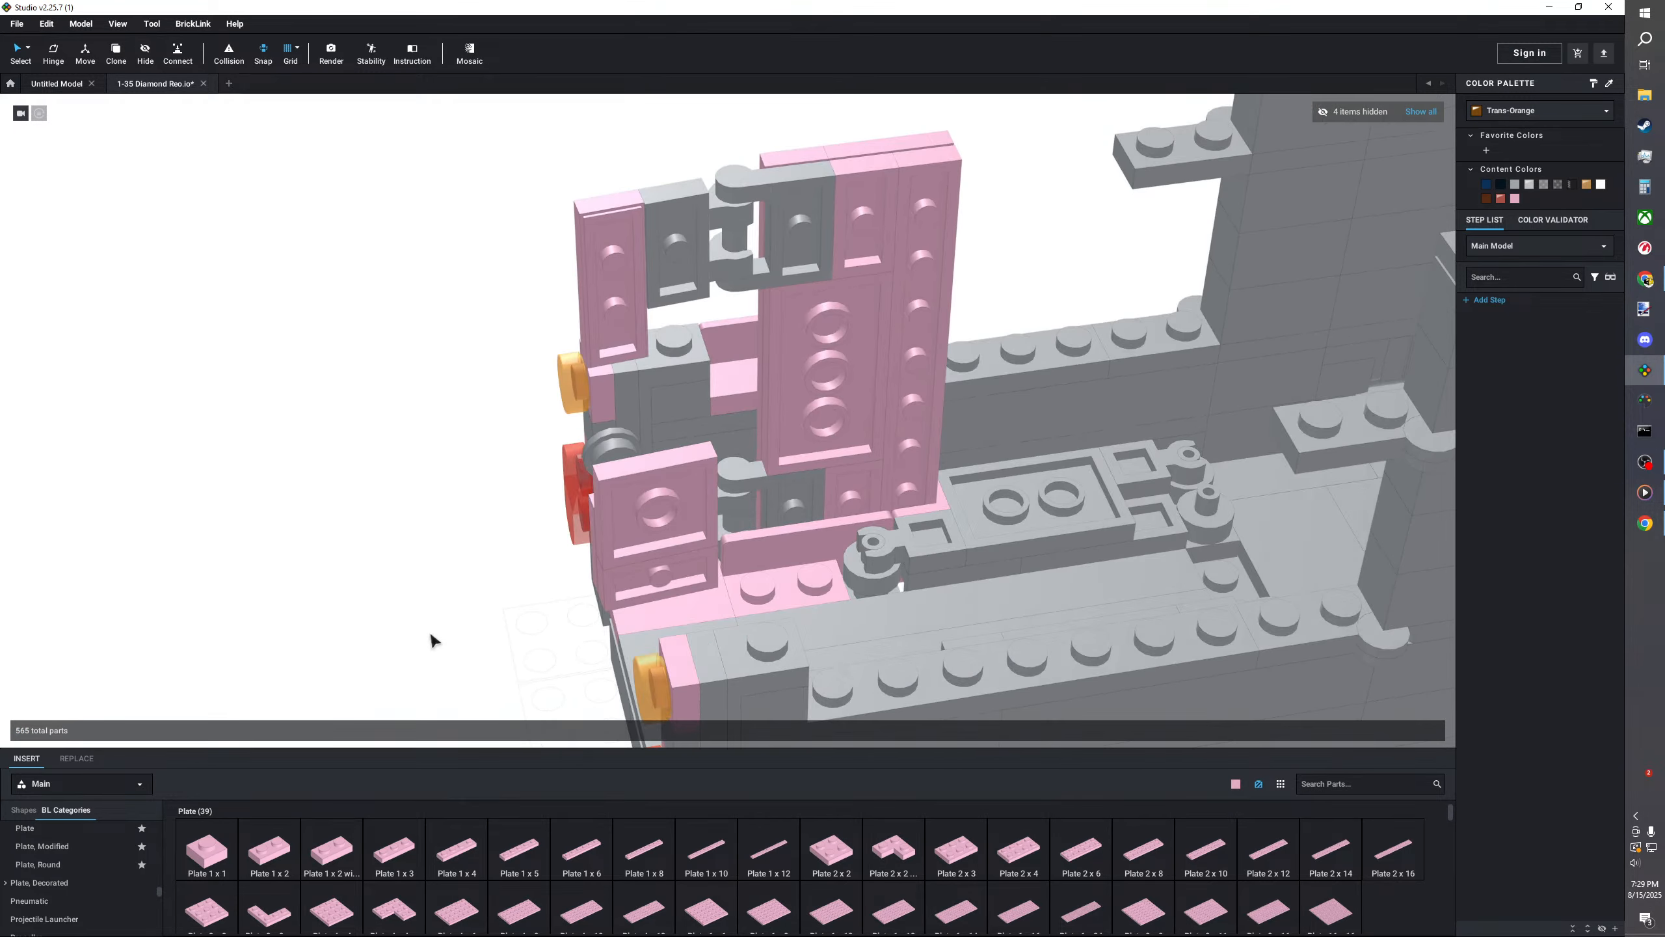
- Move the modified tile and the Bar 1L with round plate out beside the truck and test-fit the bar against the tile
left_click(643, 498)
mouse_move(645, 501)
left_mouse_down()
mouse_move(417, 505)
mouse_move(673, 500)
mouse_move(654, 493)
left_mouse_up()
left_click(393, 574)
right_click_drag(393, 574, 467, 576)
left_click_drag(756, 492, 396, 576)
left_click(457, 629)
right_click_drag(457, 628, 502, 624)
left_click_drag(805, 492, 478, 558)
left_click(517, 673)
right_click_drag(517, 673, 467, 665)
left_click_drag(303, 617, 398, 595)
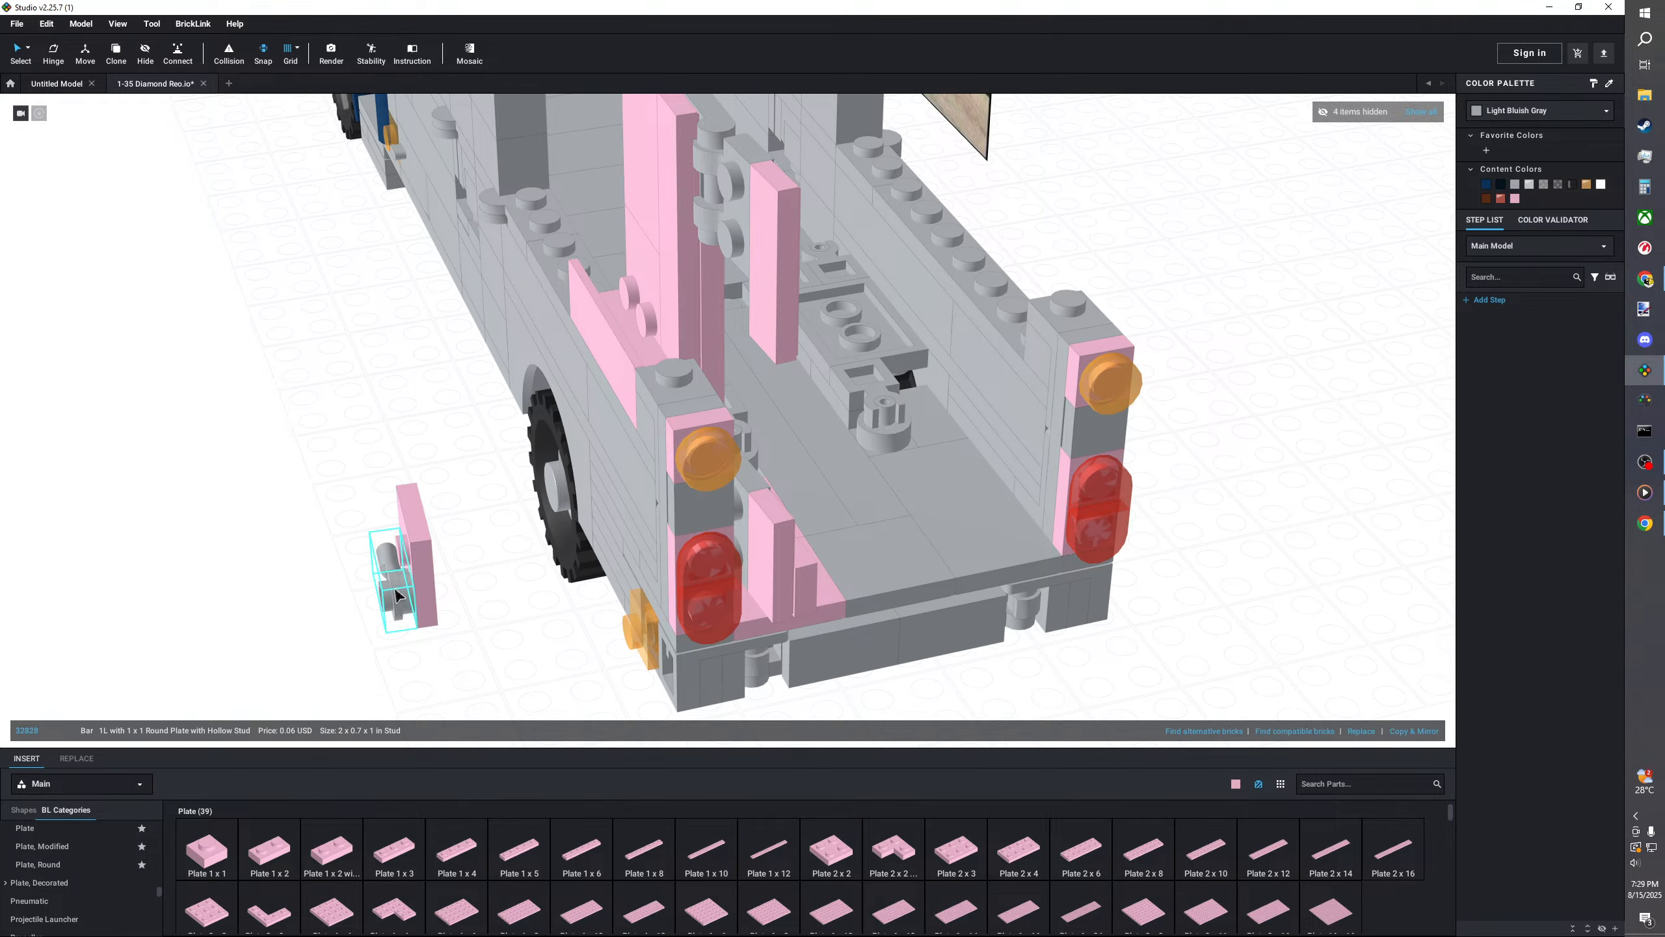
left_click(294, 645)
right_click_drag(293, 653, 290, 646)
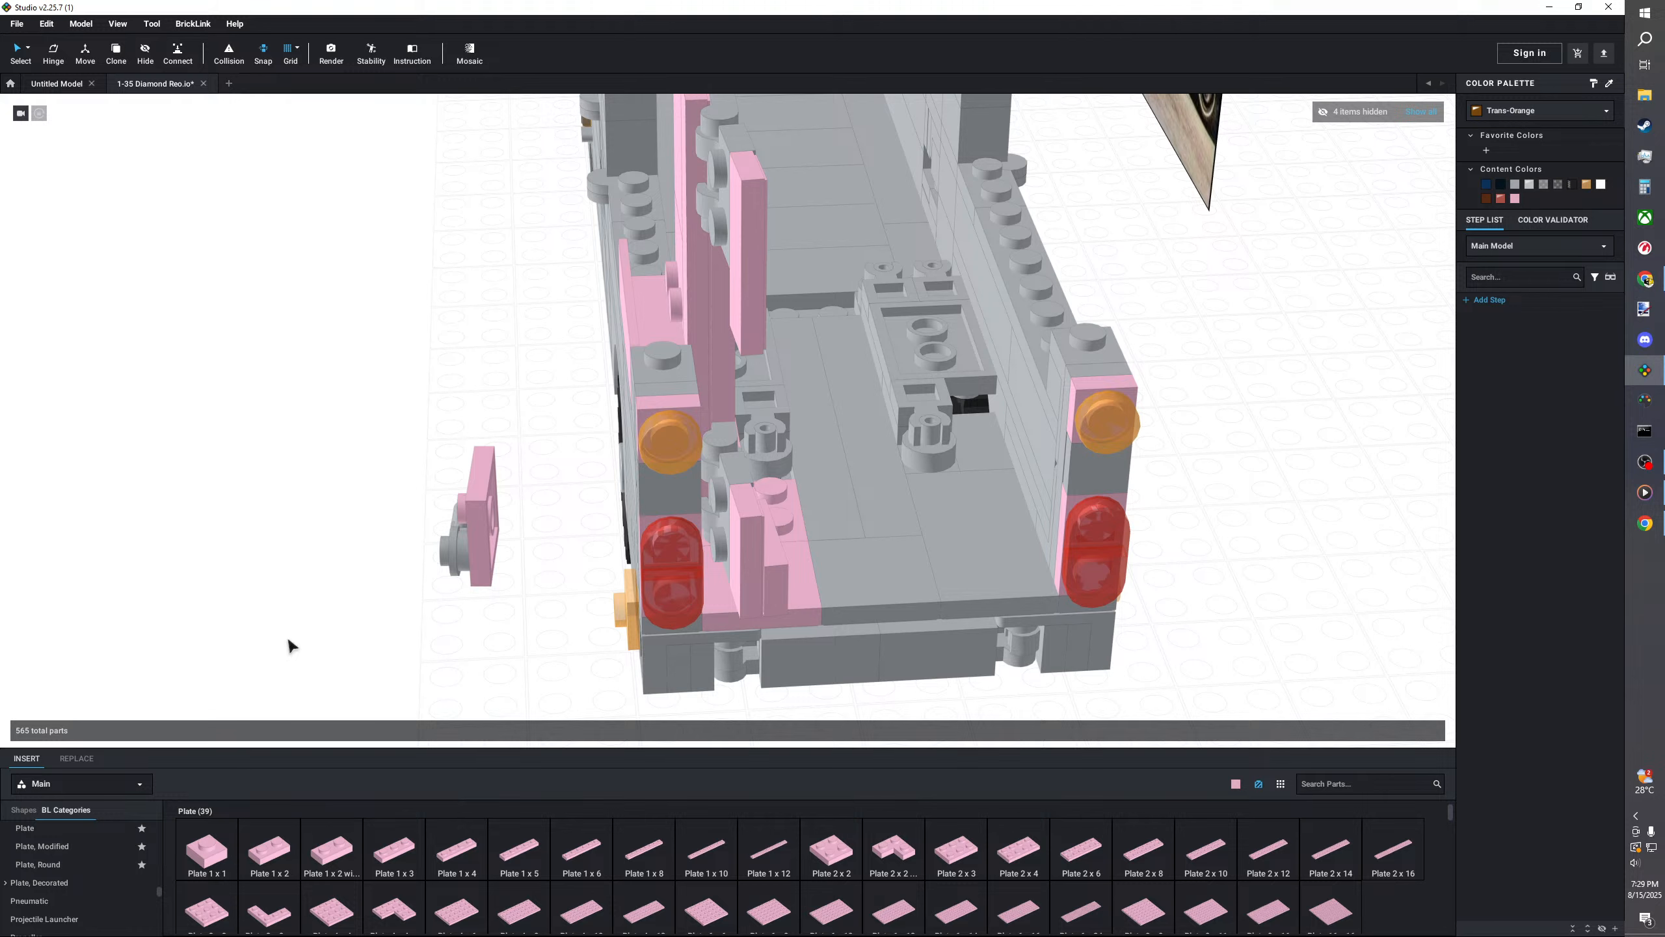
- Delete the modified tile beside the truck and browse the modified plates for an alternative part
left_click(478, 516)
key("Delete")
left_click(99, 846)
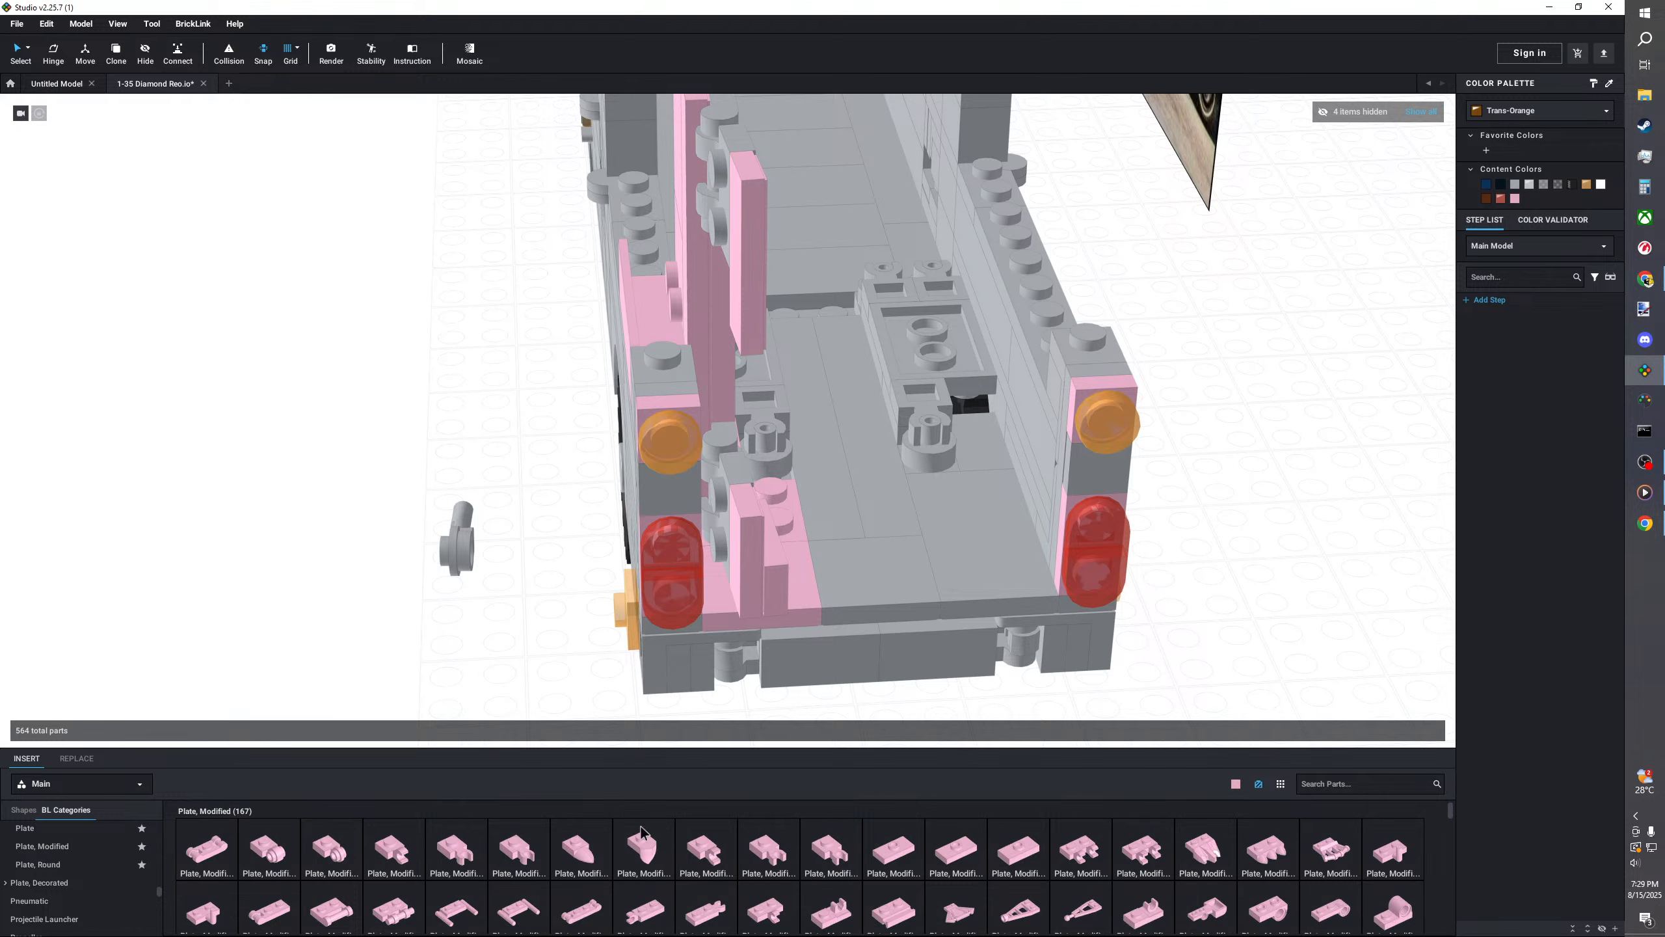
scroll(983, 846, "down", 3)
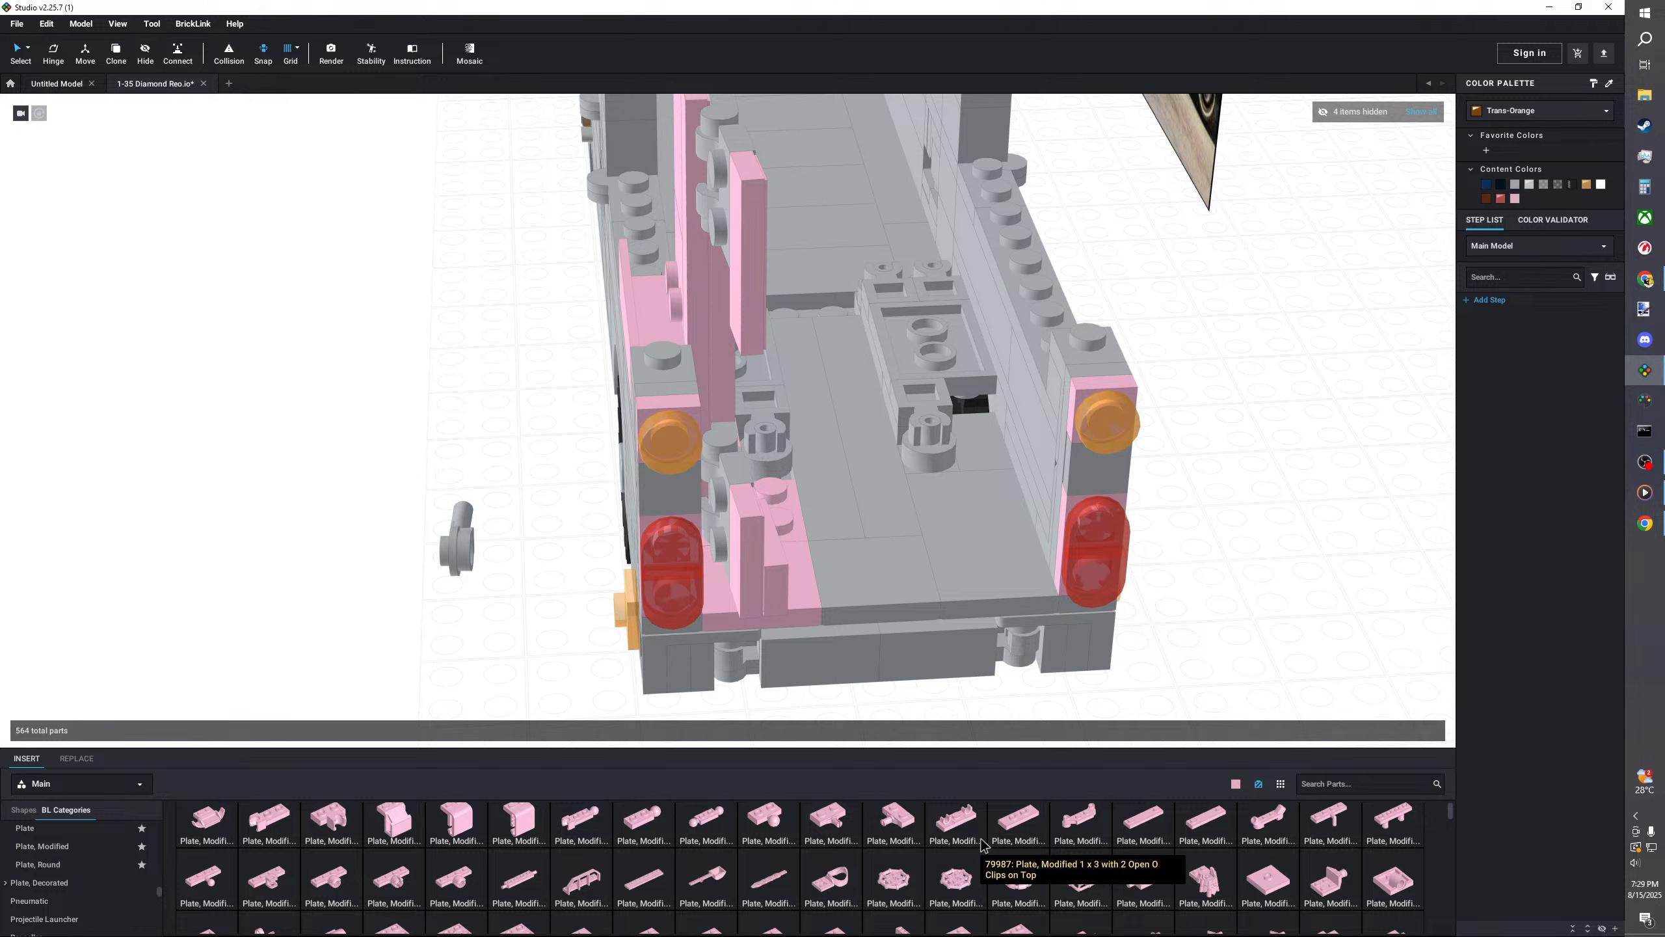
scroll(984, 846, "up", 1)
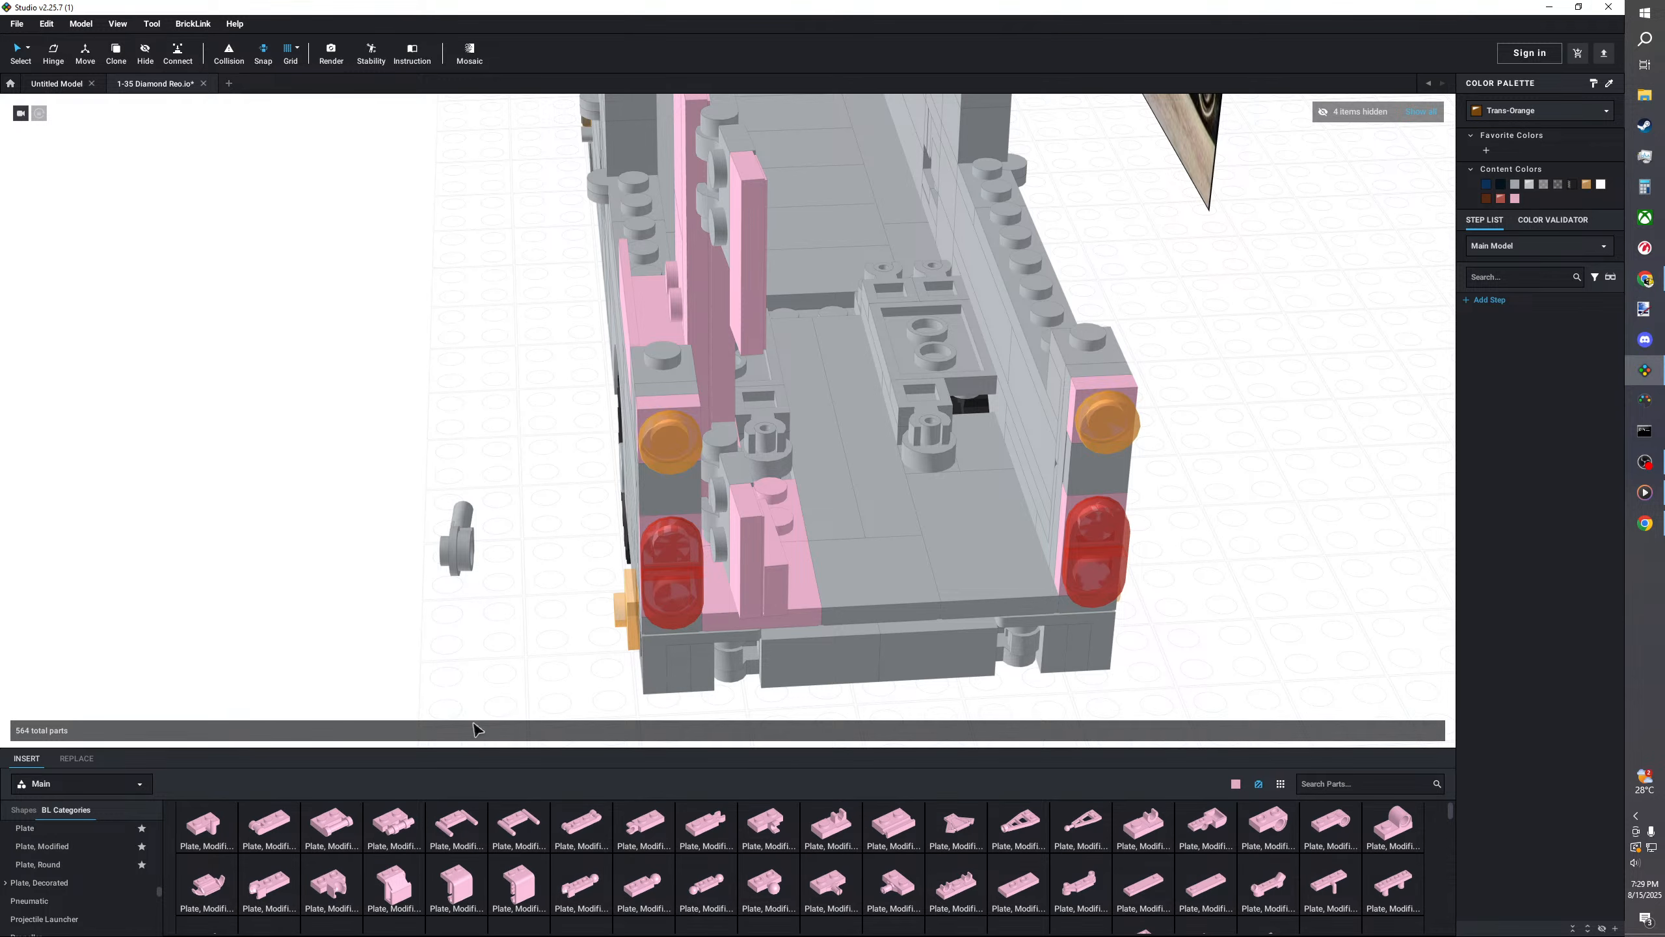
right_click_drag(450, 711, 328, 728)
scroll(687, 900, "down", 5)
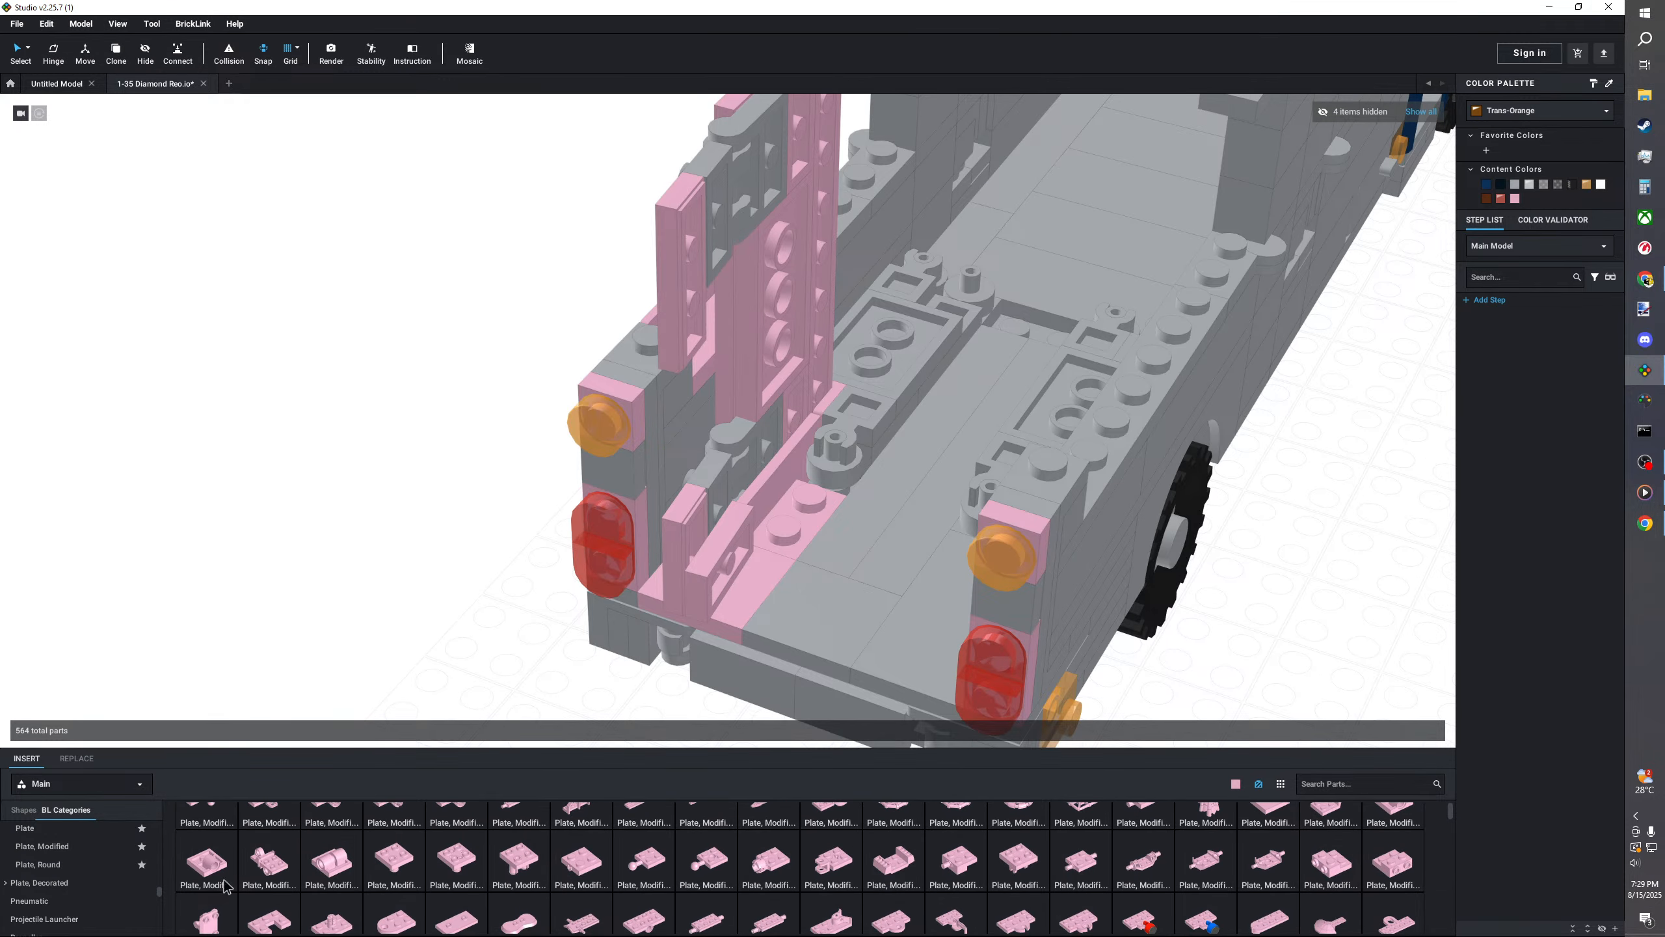
left_click(59, 835)
- Delete the panel's lower Plate 1 x 2 and place a pink Tile, Modified 2 x 2 with Studs on Edge at the height of the bar
left_click(720, 551)
key("Delete")
right_click_drag(614, 525, 852, 525)
scroll(721, 492, "up", 2)
scroll(79, 879, "down", 6)
left_click(39, 919)
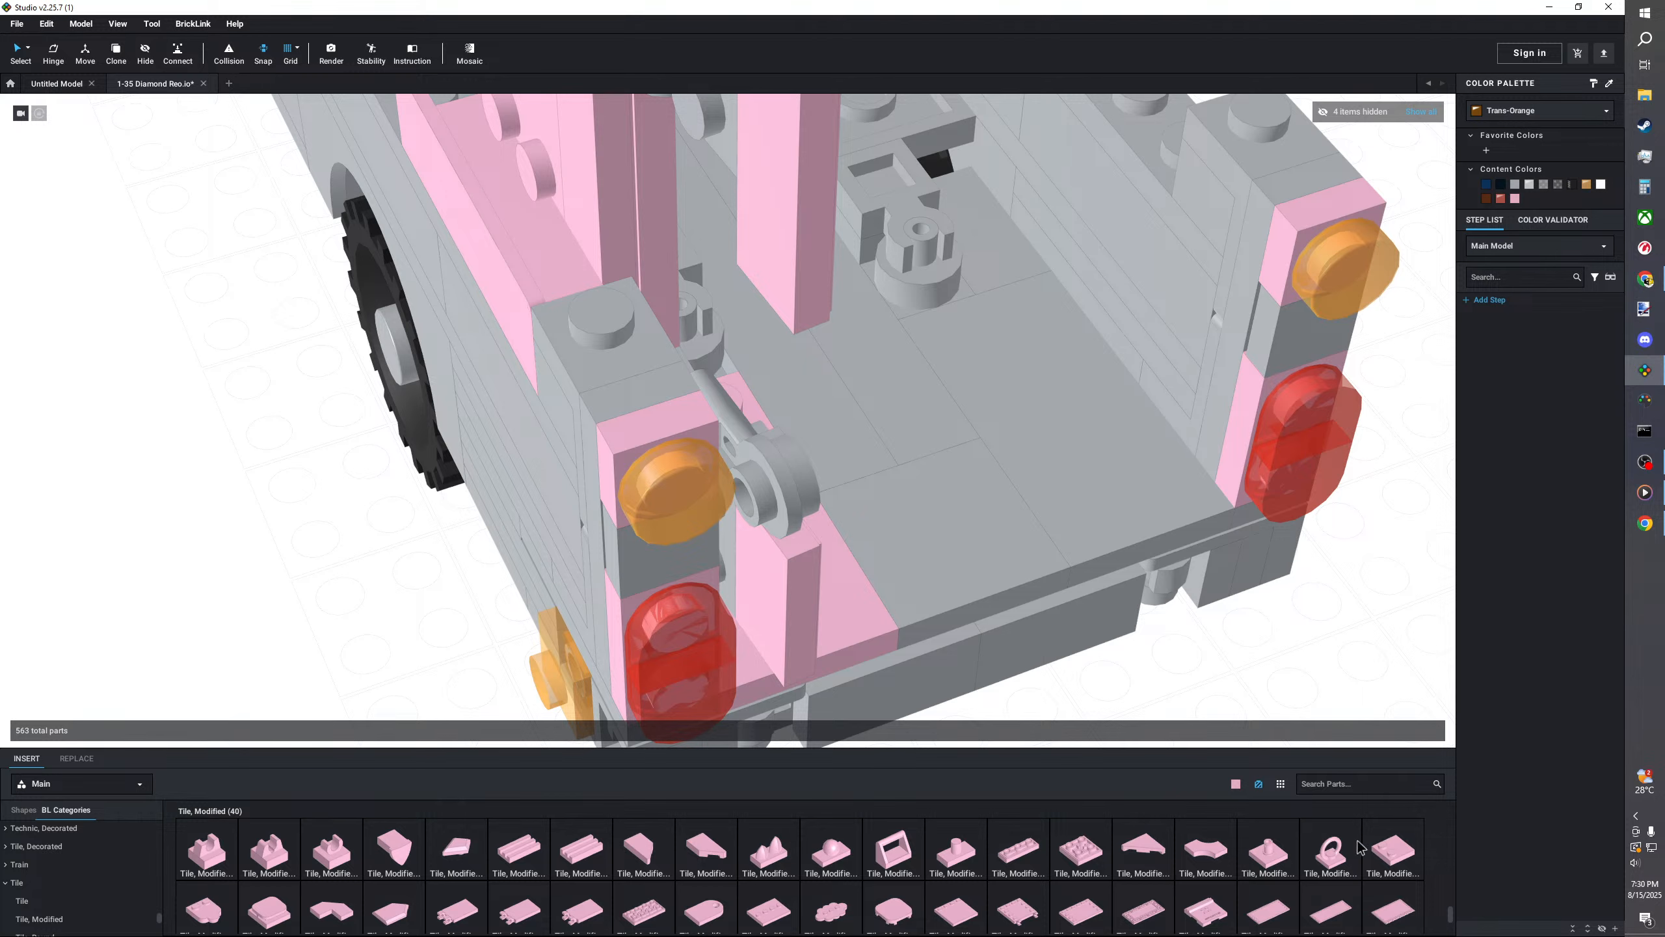
left_click_drag(1376, 851, 761, 414)
right_click_drag(761, 414, 720, 414)
- Place a pink Plate 2 x 2 on the folding panel directly below the modified tile
scroll(79, 873, "up", 10)
left_click(25, 873)
left_click_drag(831, 850, 649, 485)
right_click_drag(656, 525, 348, 617)
- Replace the Plate 2 x 2 below the modified tile with a pink Plate 2 x 3
left_click(621, 528)
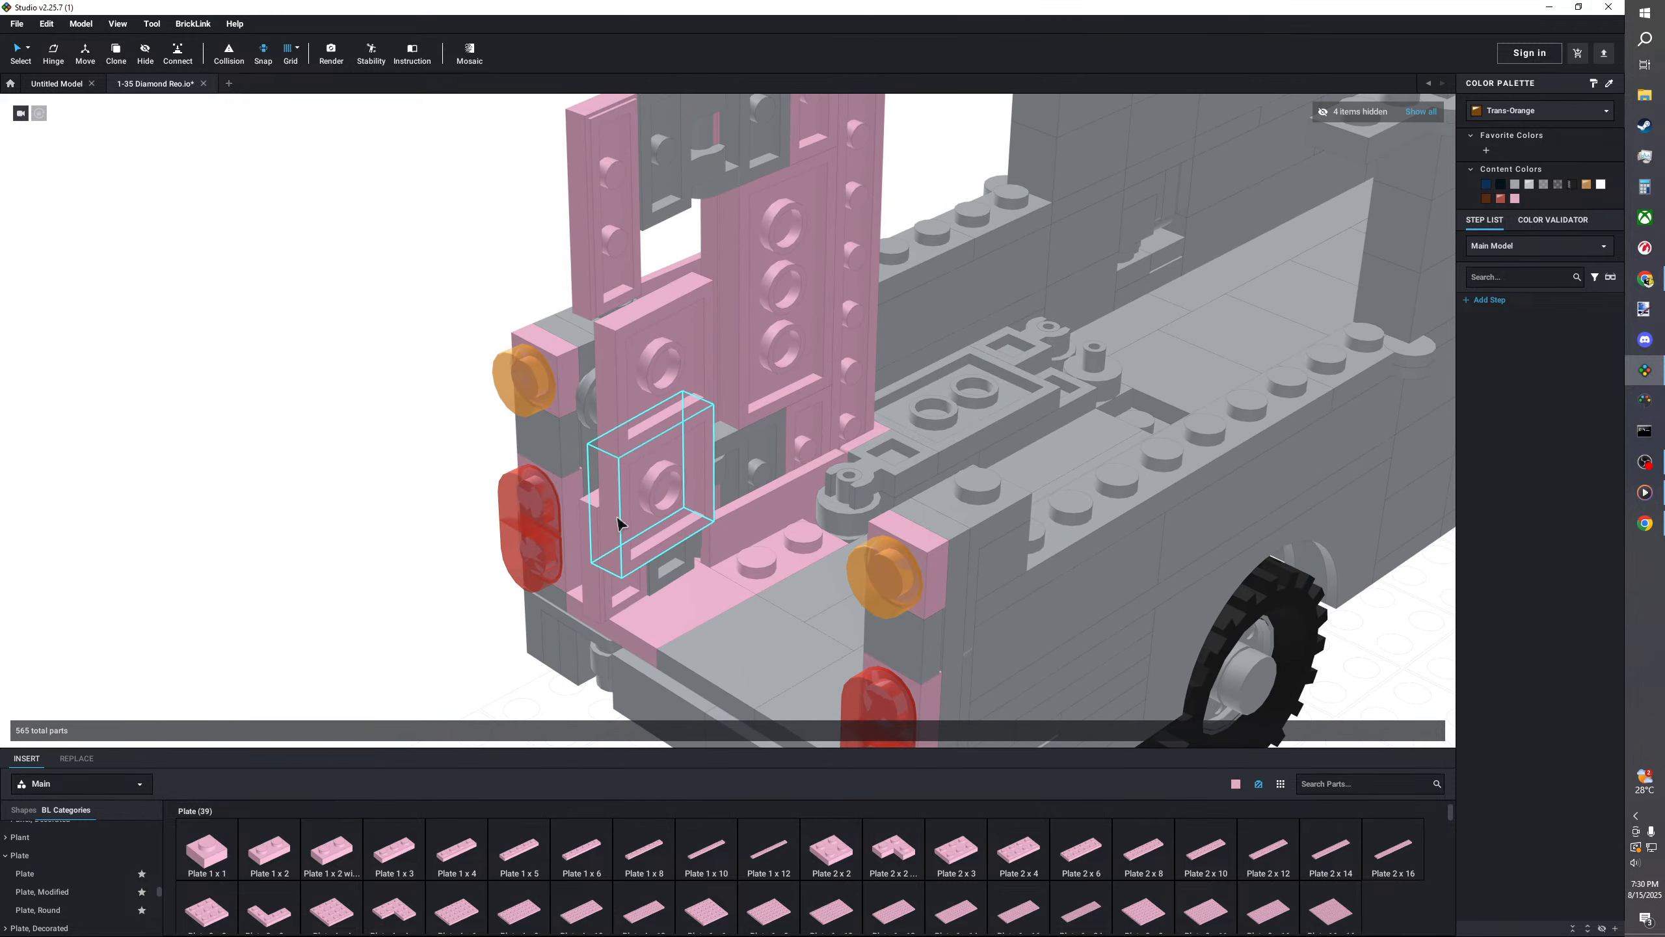
key("Delete")
left_click_drag(950, 840, 652, 515)
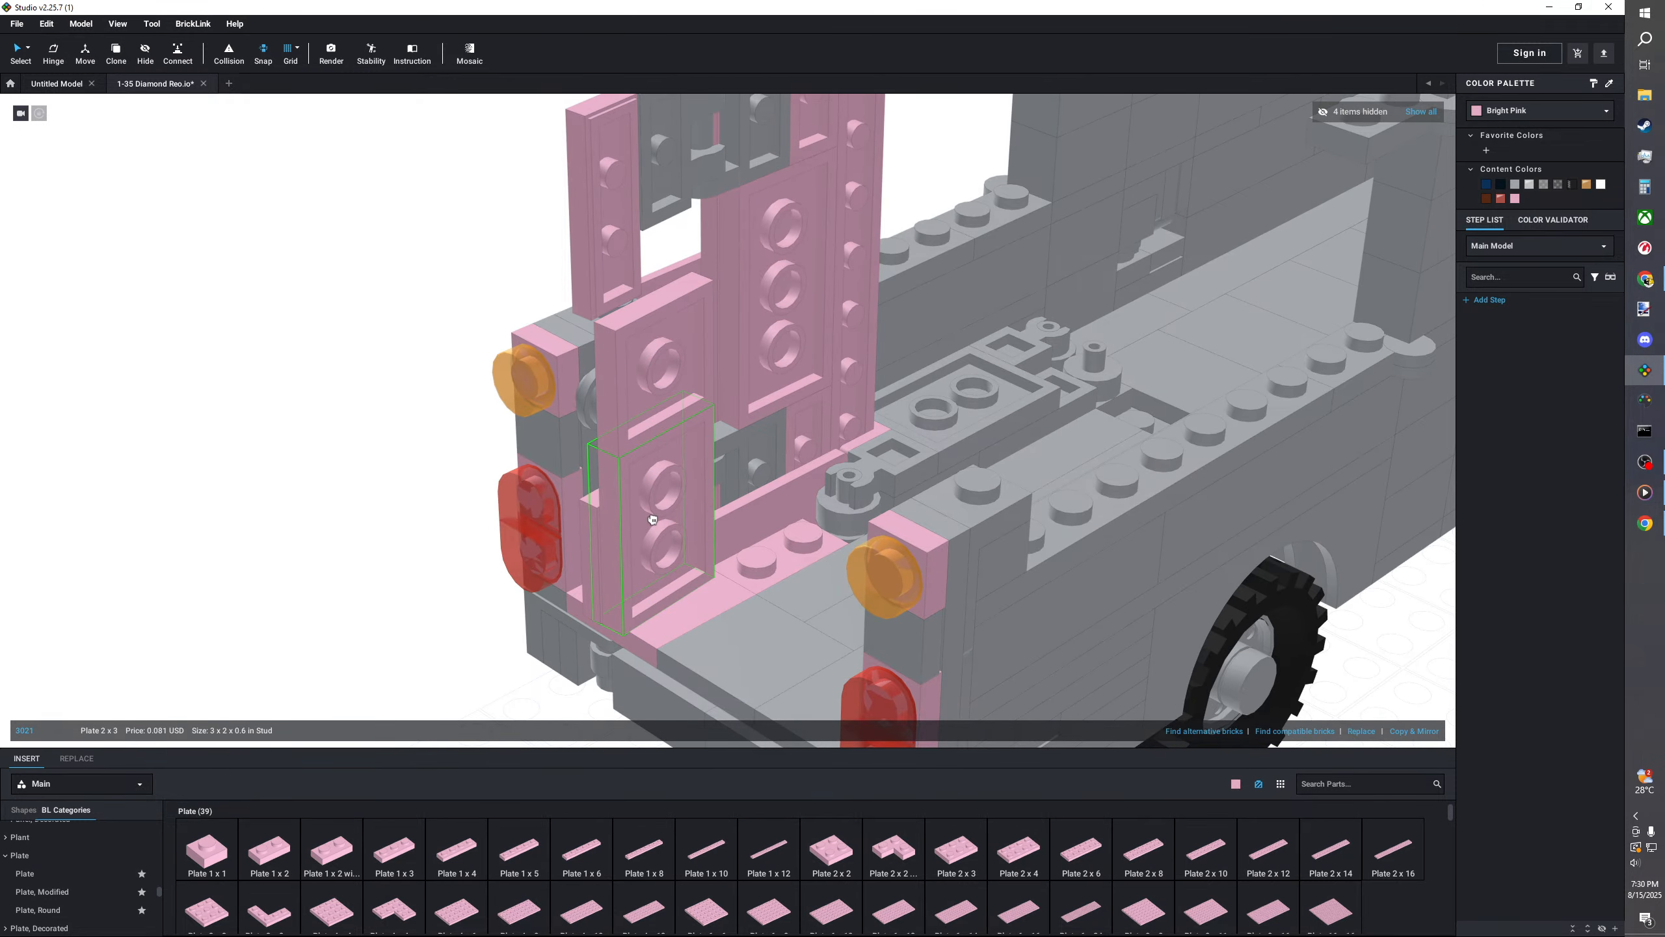
key("Escape")
right_click_drag(594, 528, 610, 484)
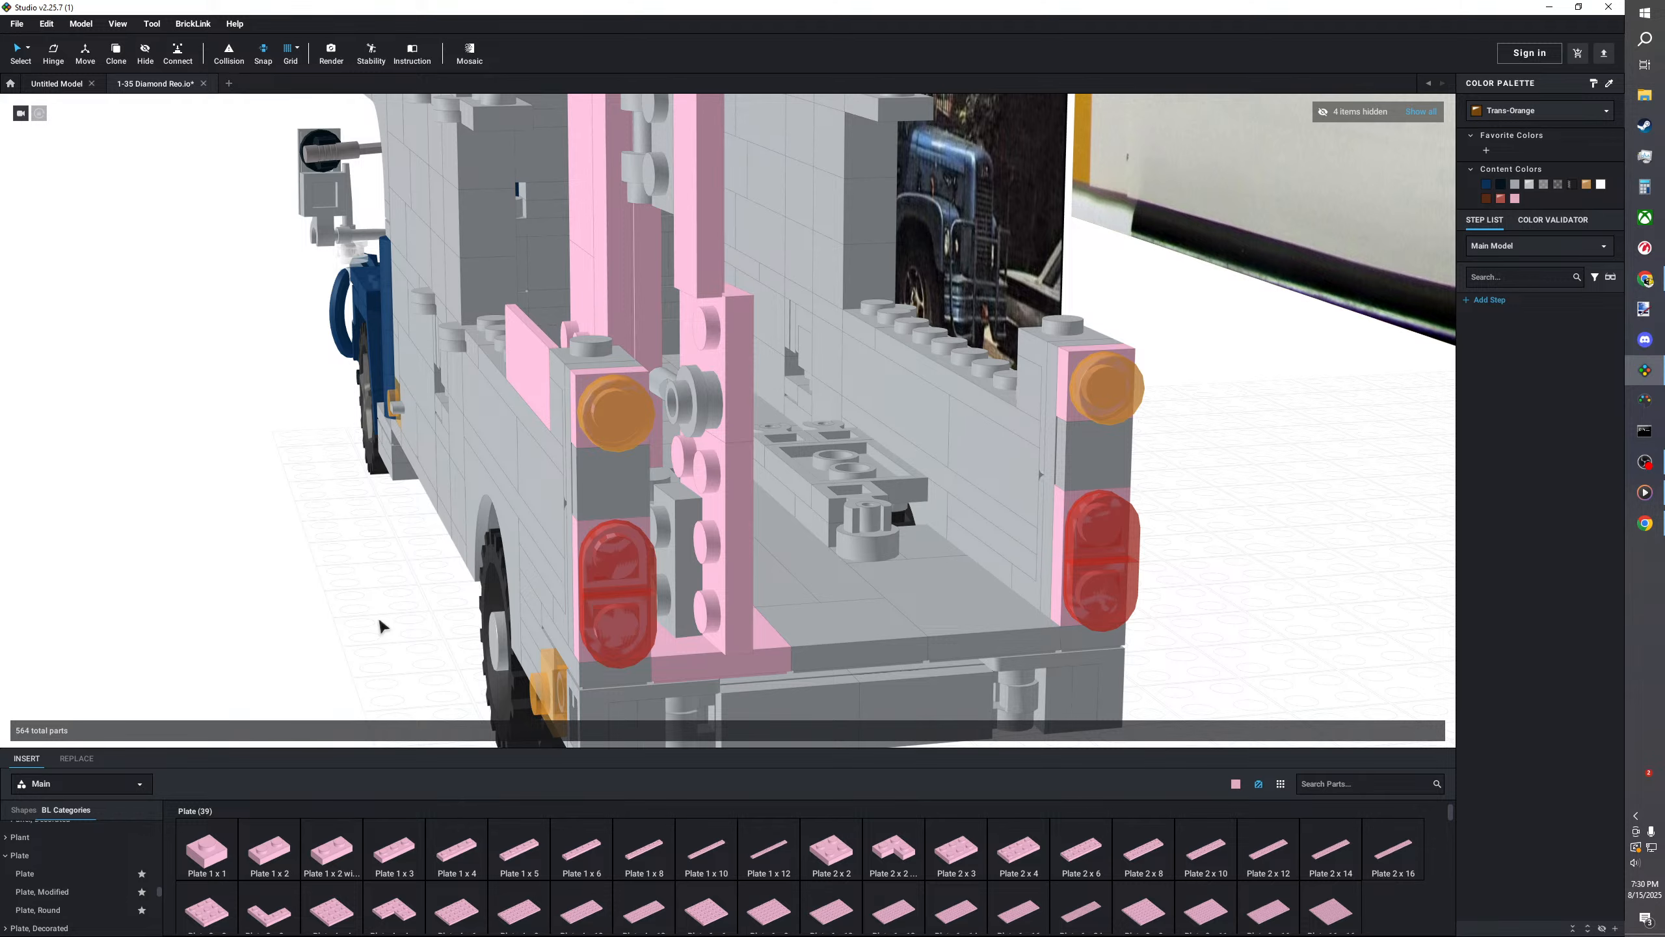
scroll(380, 626, "down", 2)
right_click_drag(384, 633, 334, 649)
scroll(422, 661, "up", 5)
- Undo the folding panel's rebuild back to its earlier version with the long edge tile attached
key("ctrl+z")
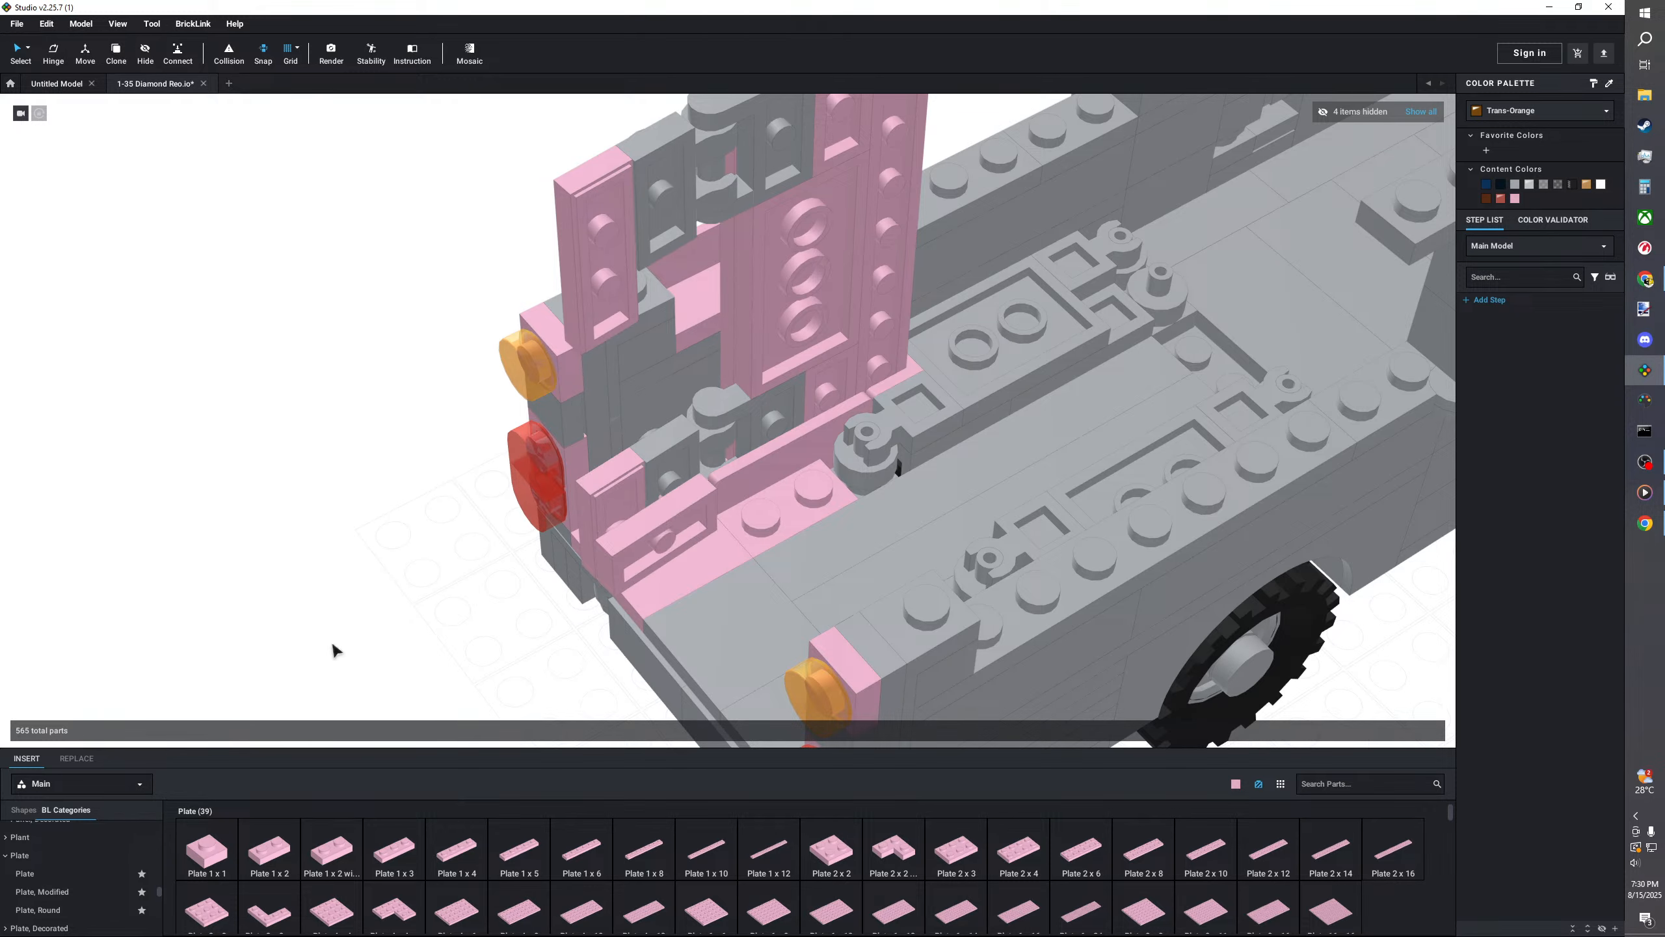
key("ctrl+y")
key("ctrl+y")
key("ctrl+y")
key("ctrl+y")
key("ctrl+y")
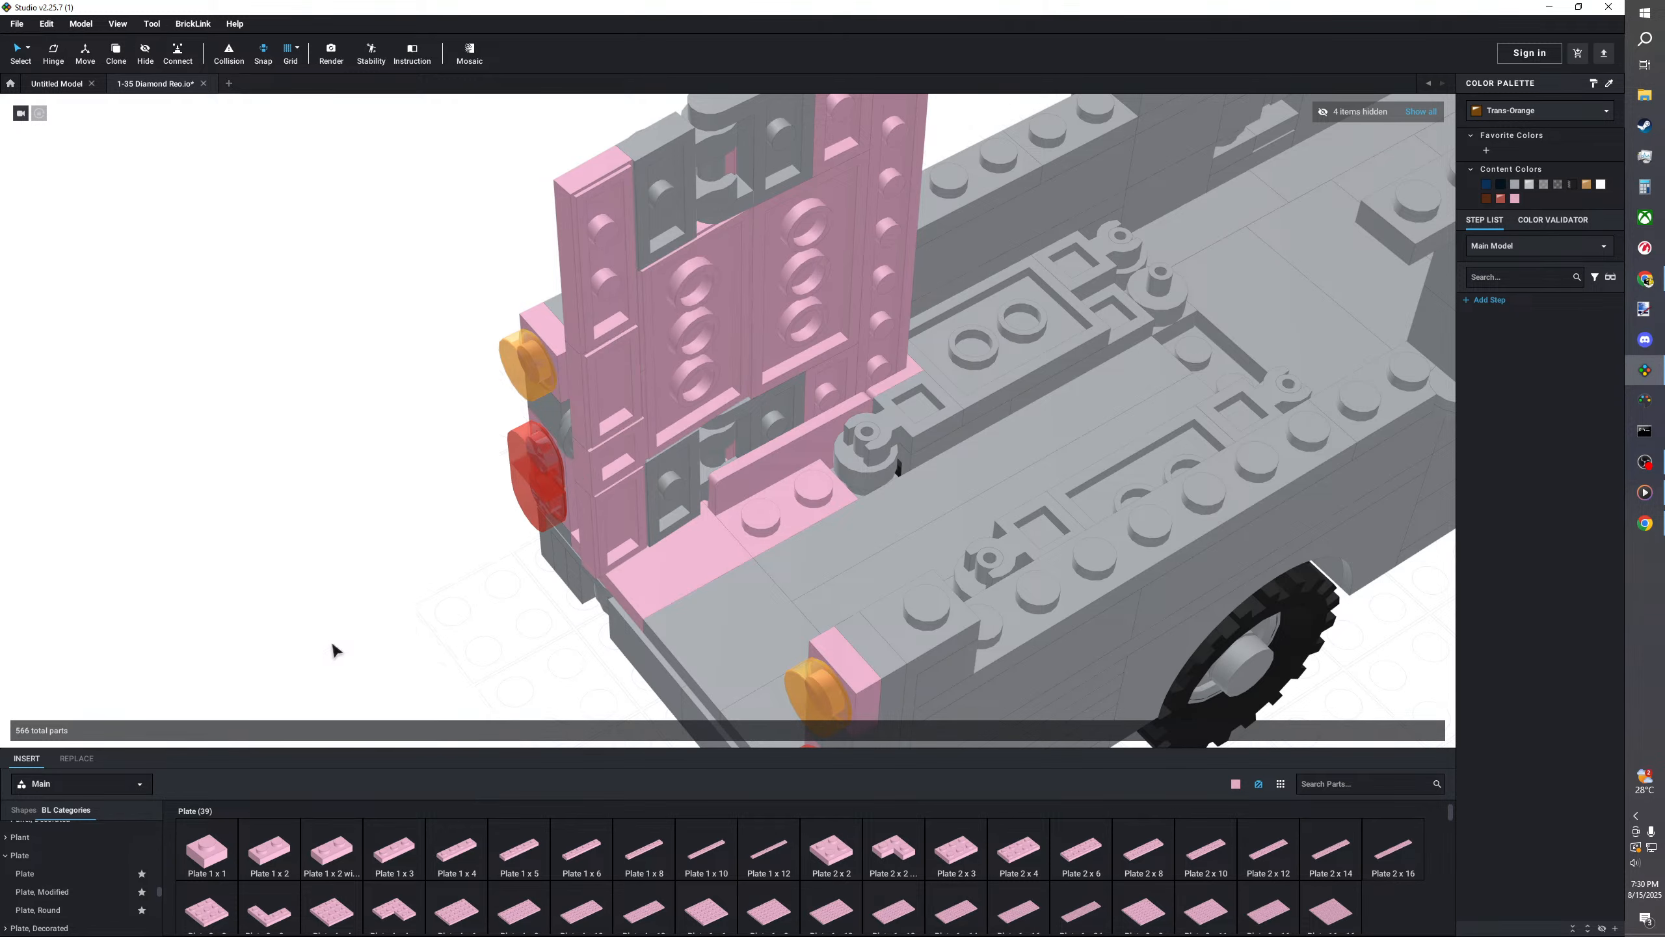
mouse_move(333, 644)
right_mouse_down()
mouse_move(367, 641)
mouse_move(333, 645)
right_mouse_up()
key("ctrl+z")
key("ctrl+z")
key("ctrl+z")
key("ctrl+z")
- Move the long pink tile off the panel's edge plate and place a small pink modified tile with a clip midway up the exposed studs
left_click_drag(744, 426, 380, 544)
left_click(464, 625)
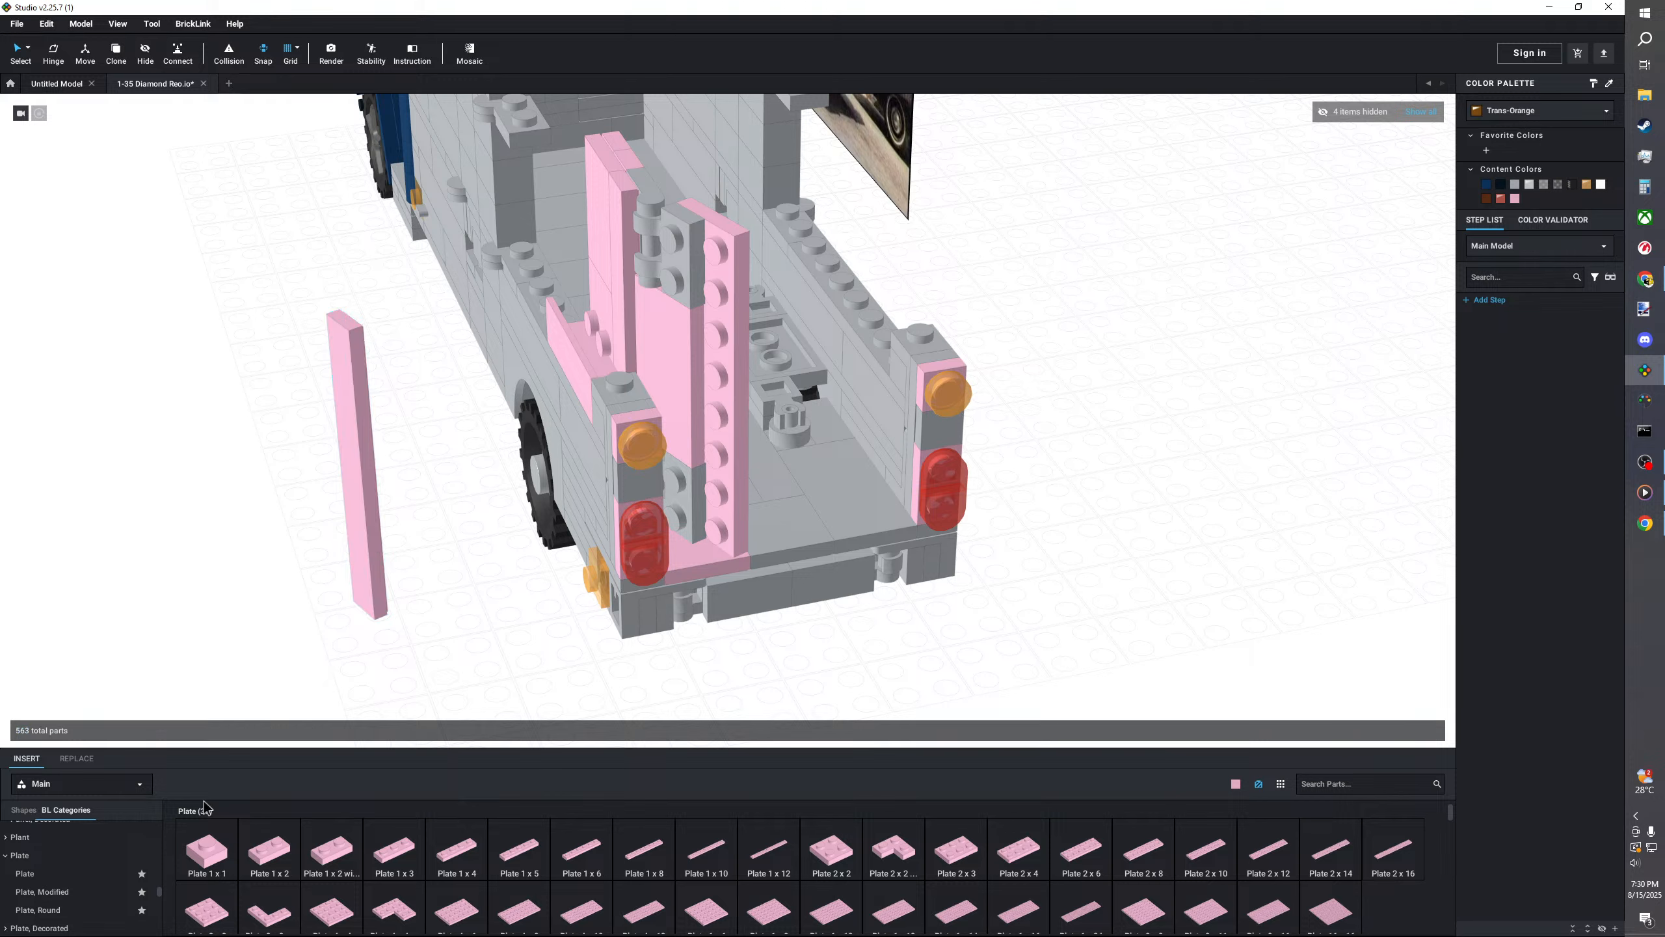
scroll(93, 856, "down", 3)
scroll(82, 864, "up", 2)
left_click(76, 854)
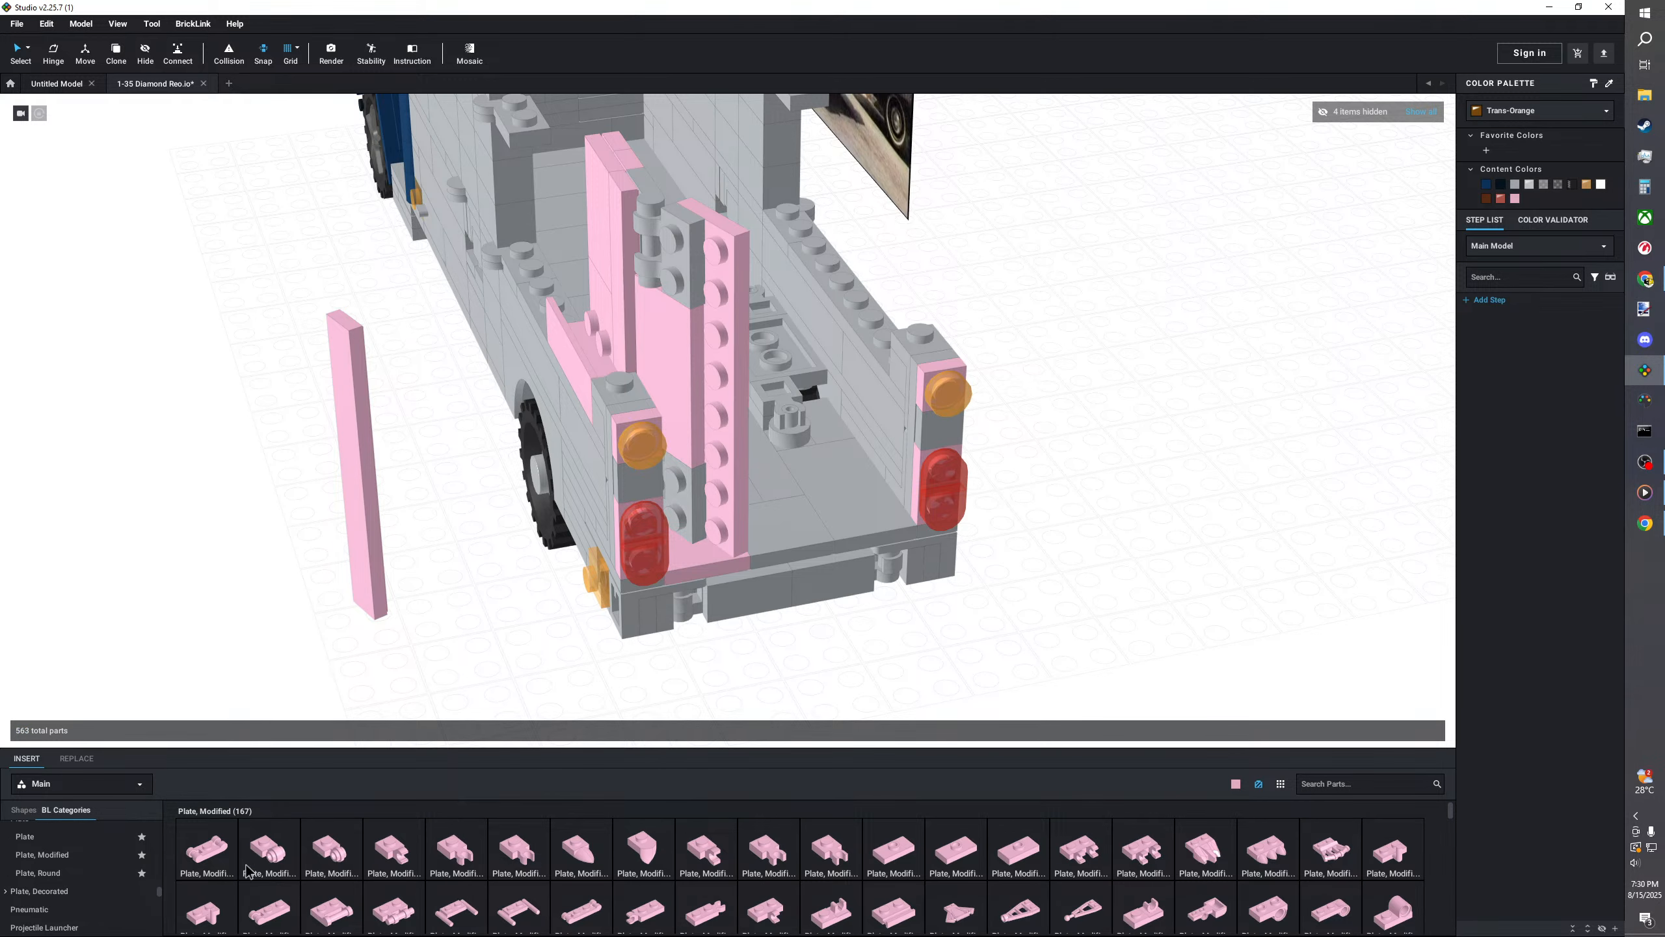
scroll(75, 856, "down", 10)
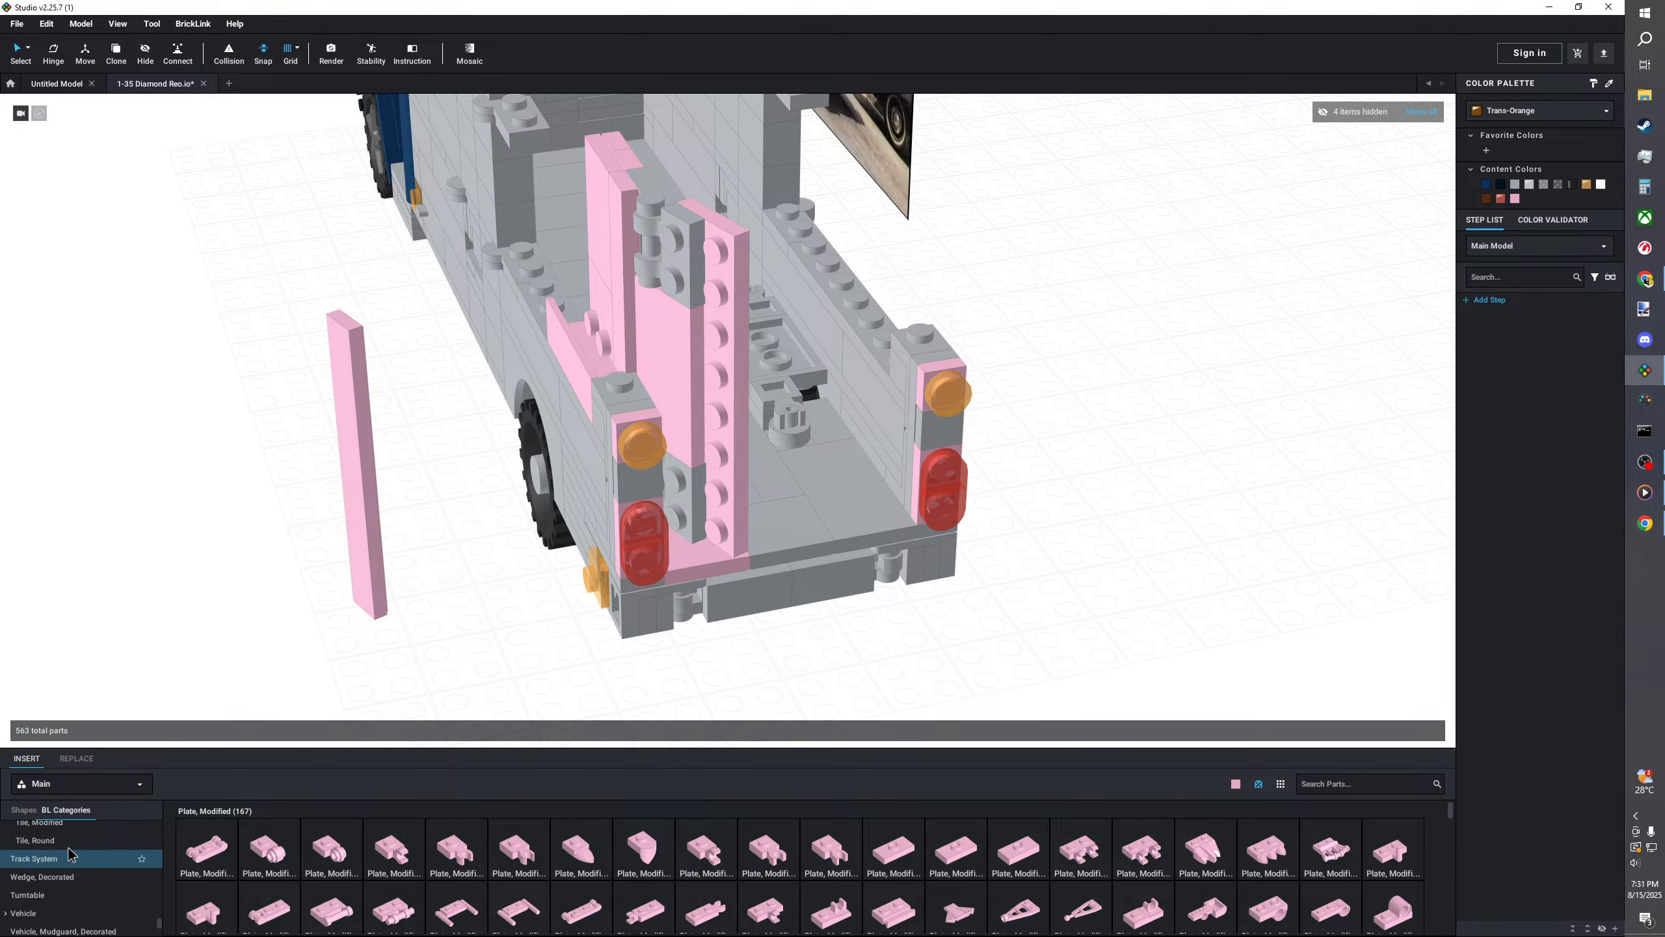
scroll(71, 855, "up", 3)
left_click(39, 879)
left_click_drag(353, 849, 707, 421)
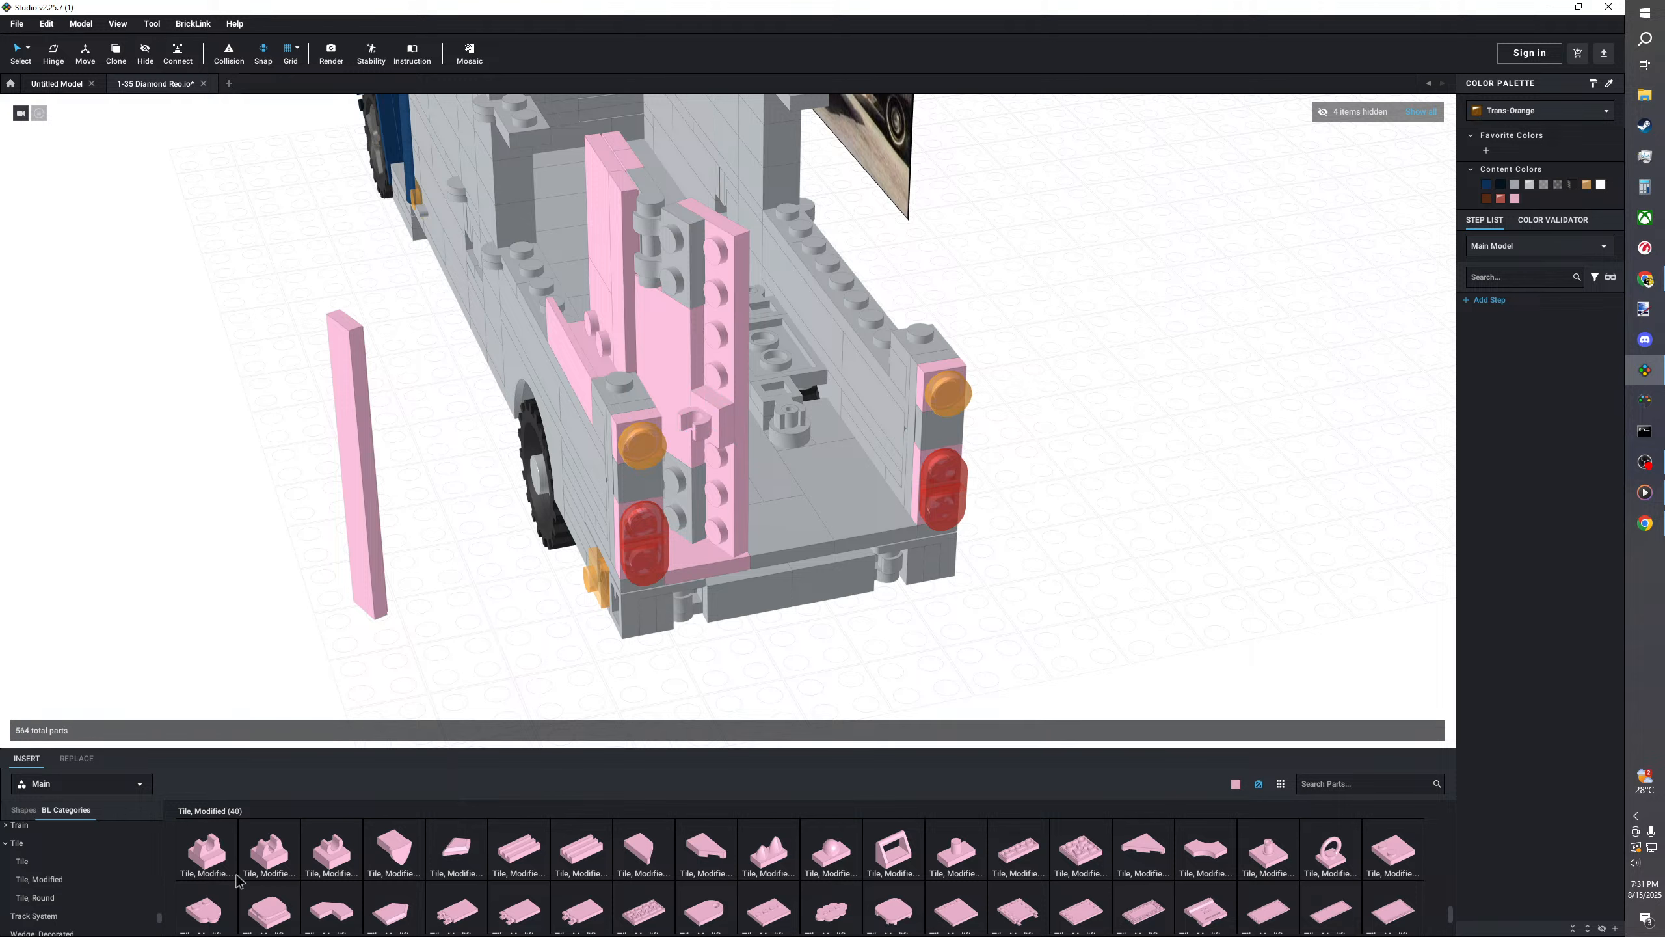
- Fit a pink Minifigure, Utensil Wand into the modified tile's clip on the folding panel and delete the loose long pink tile
scroll(74, 899, "up", 6)
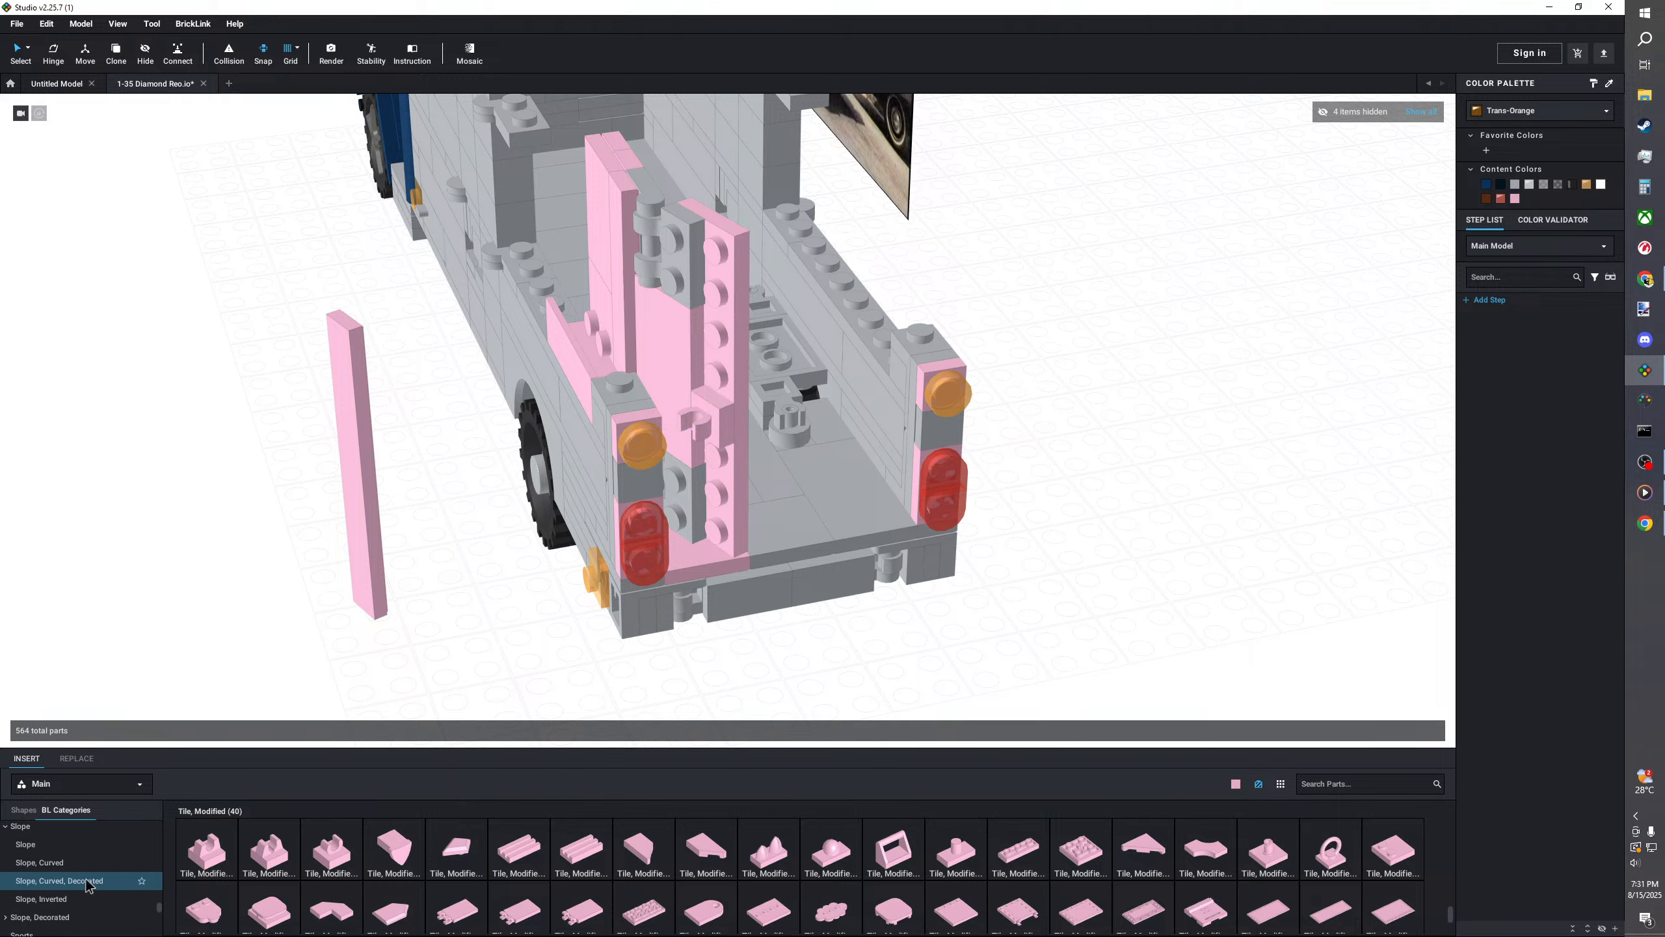
scroll(69, 895, "up", 5)
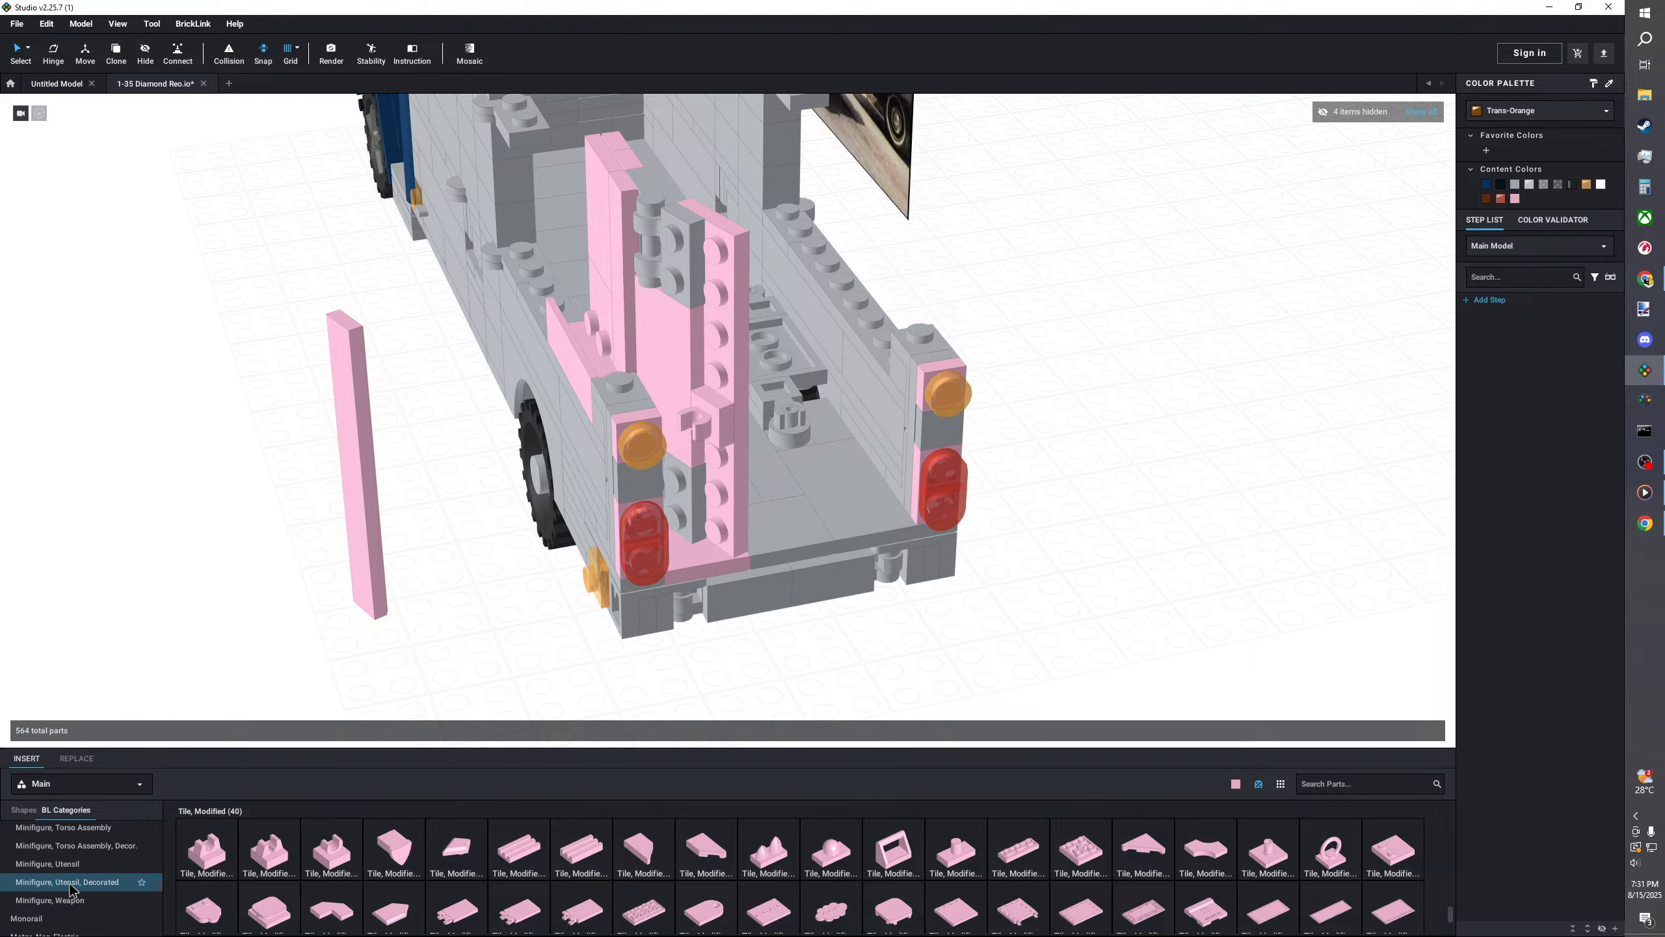
left_click(69, 869)
scroll(715, 885, "down", 1)
scroll(787, 865, "down", 3)
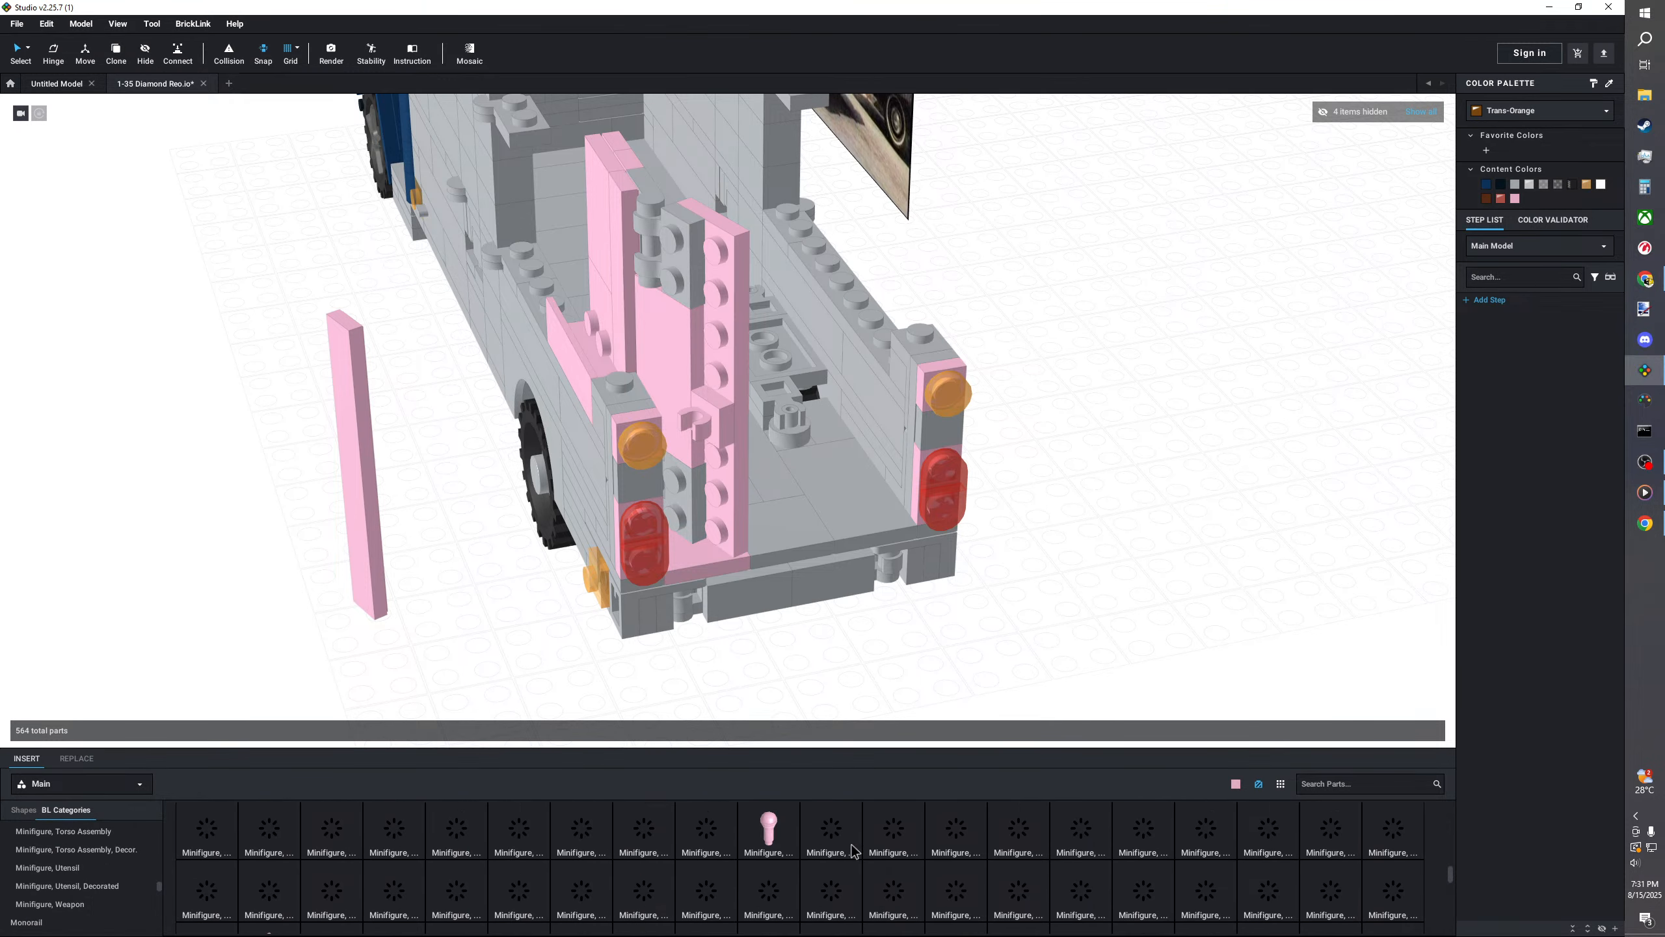
scroll(852, 846, "down", 4)
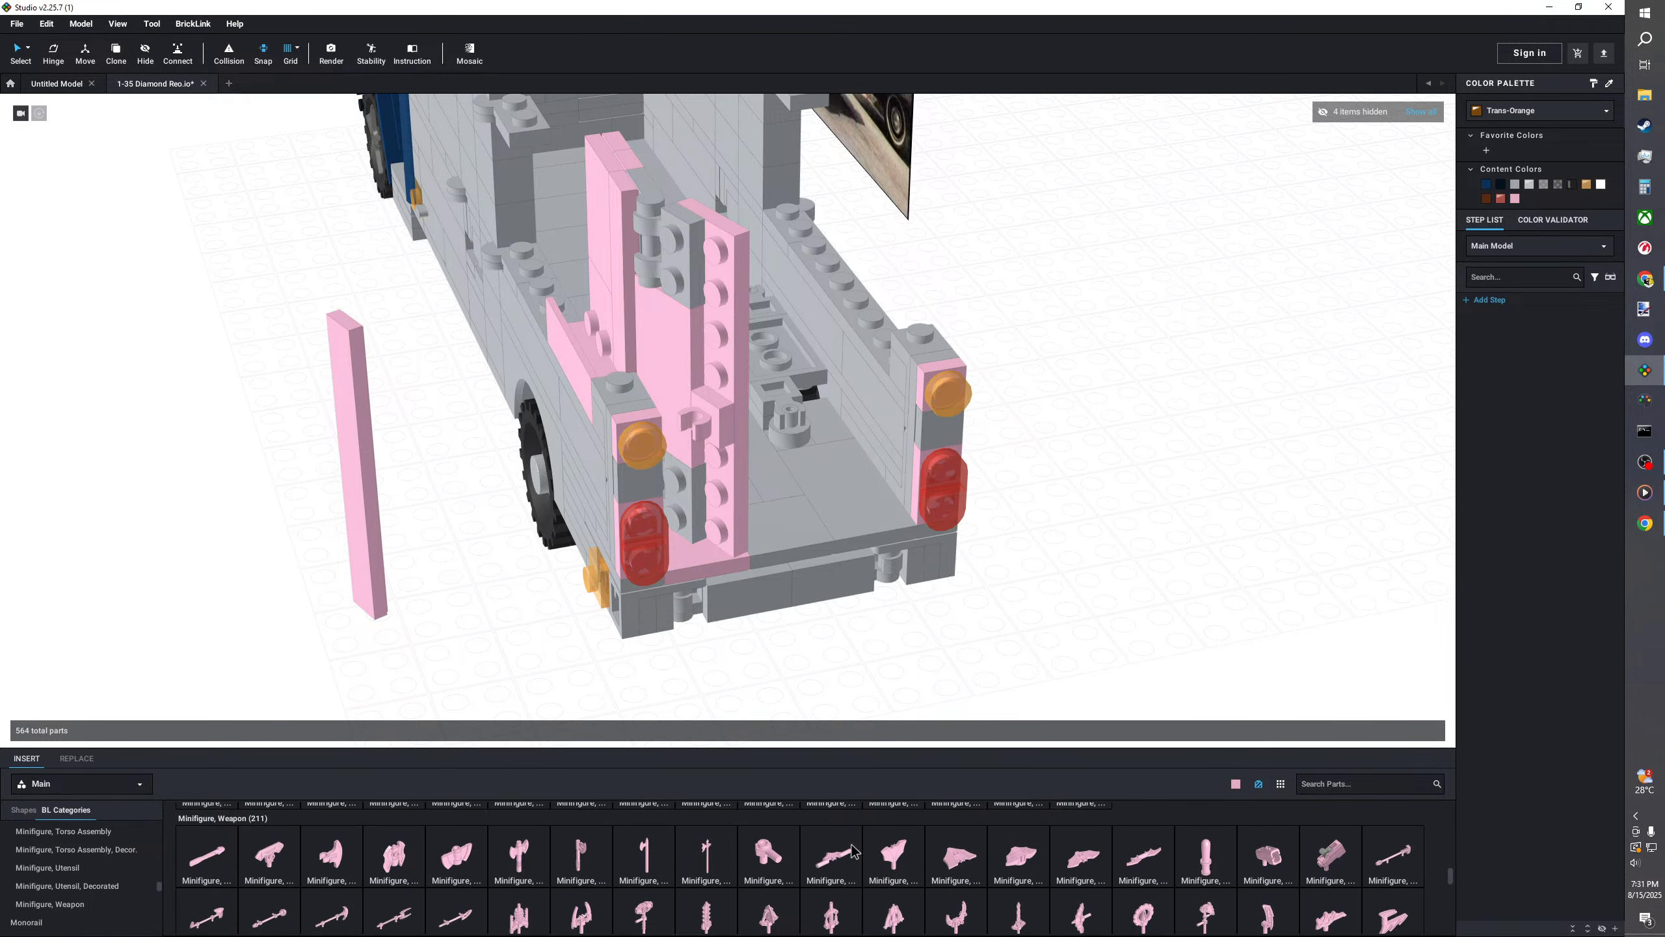
scroll(859, 862, "up", 5)
scroll(878, 878, "down", 4)
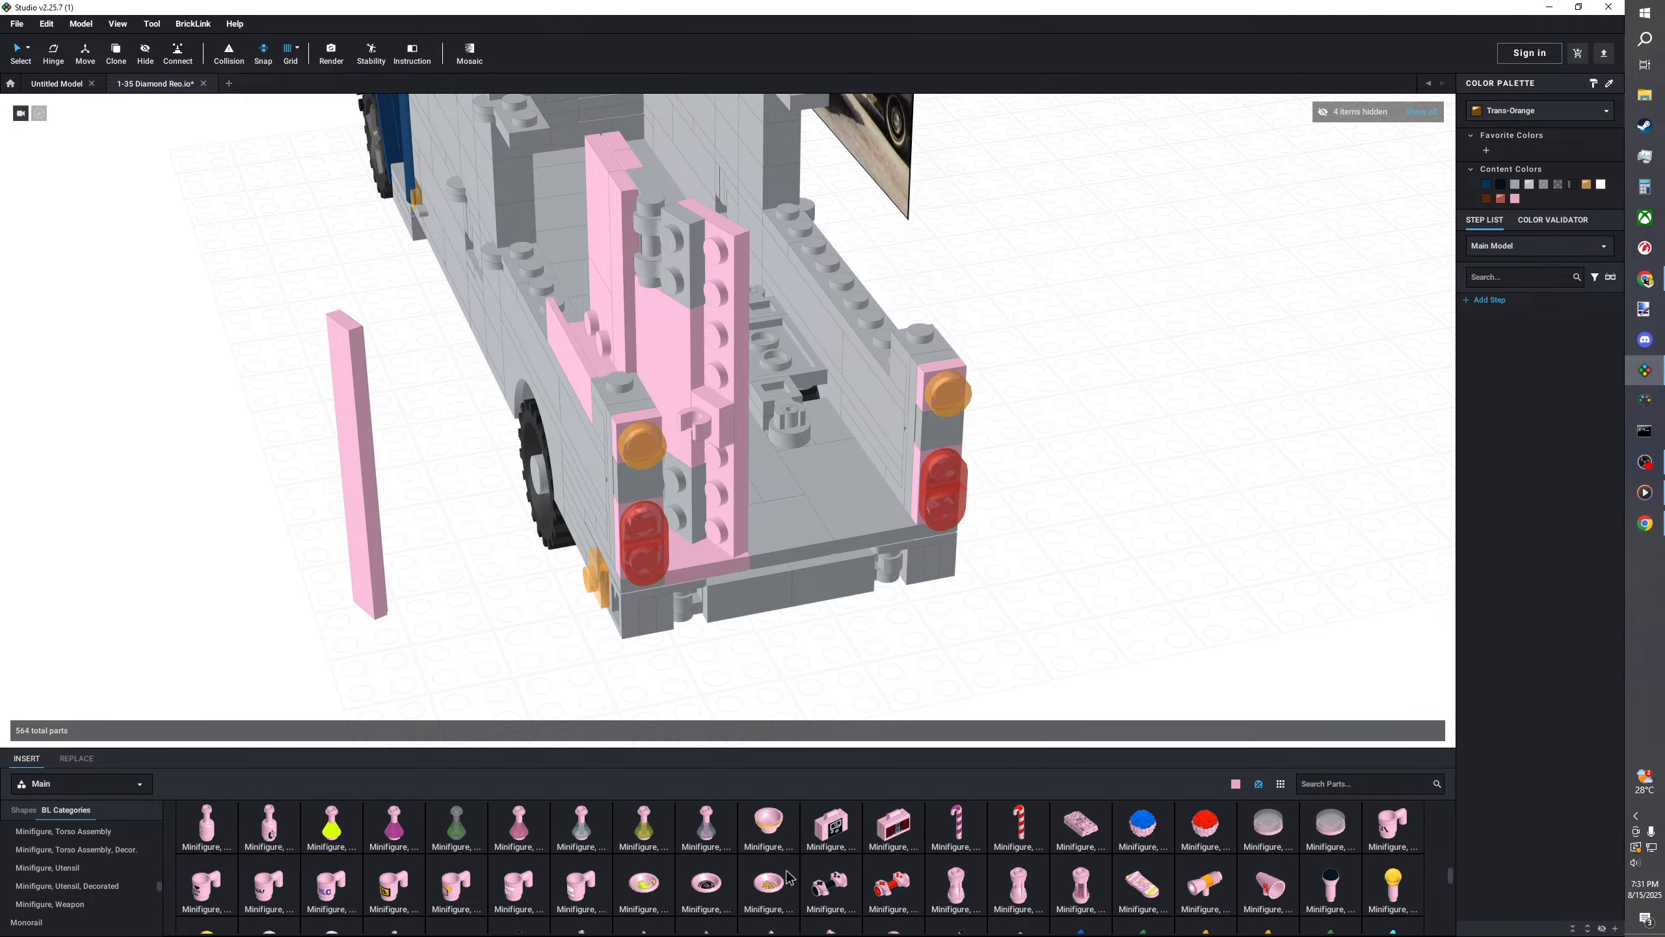
left_click_drag(581, 892, 696, 413)
left_click(394, 593)
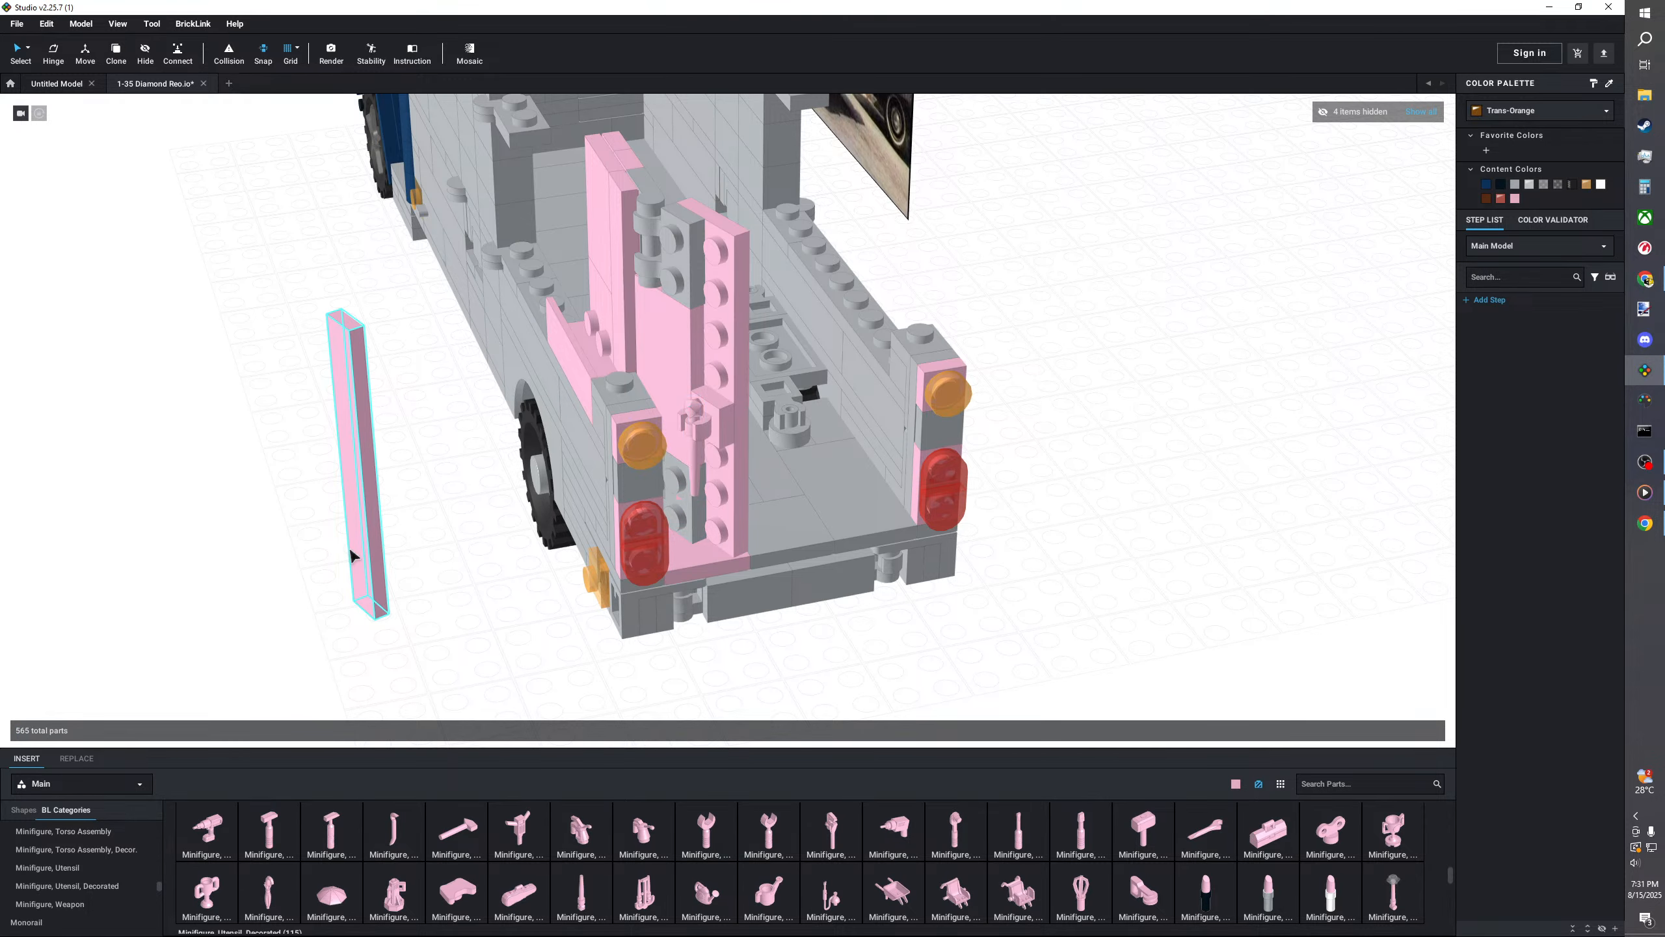
left_click(354, 553)
key("Delete")
- Cover the exposed studs below the clip with a pink Tile 1 x 3 and remove the long edge plate behind it
scroll(399, 584, "up", 2)
scroll(47, 898, "down", 10)
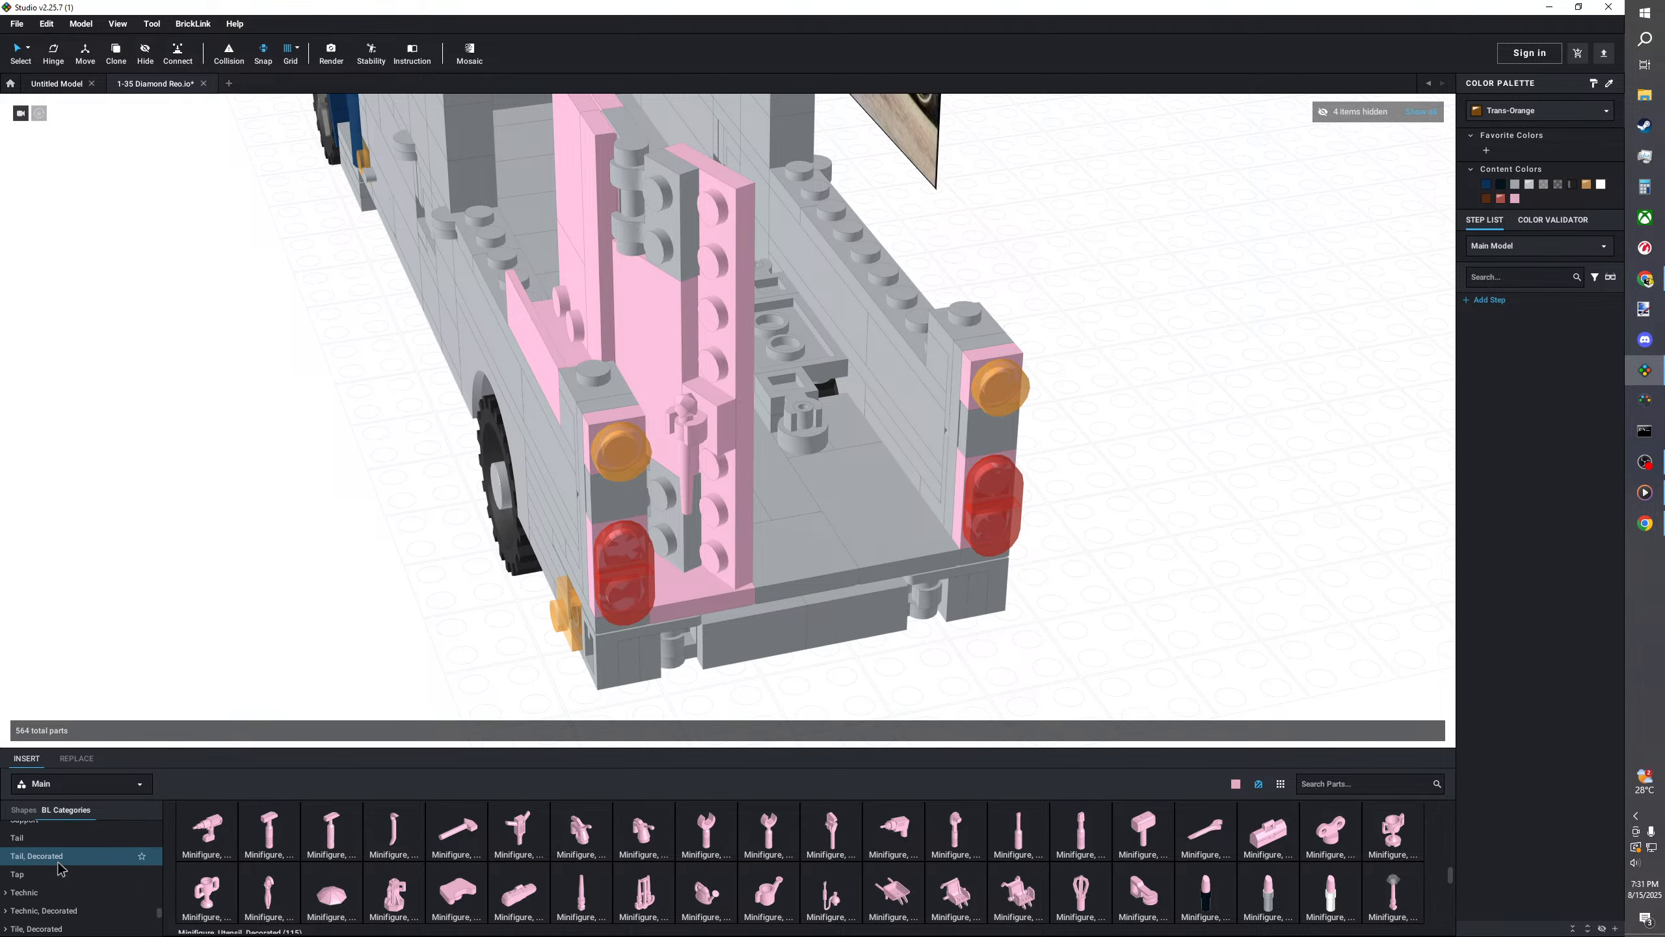
left_click(62, 853)
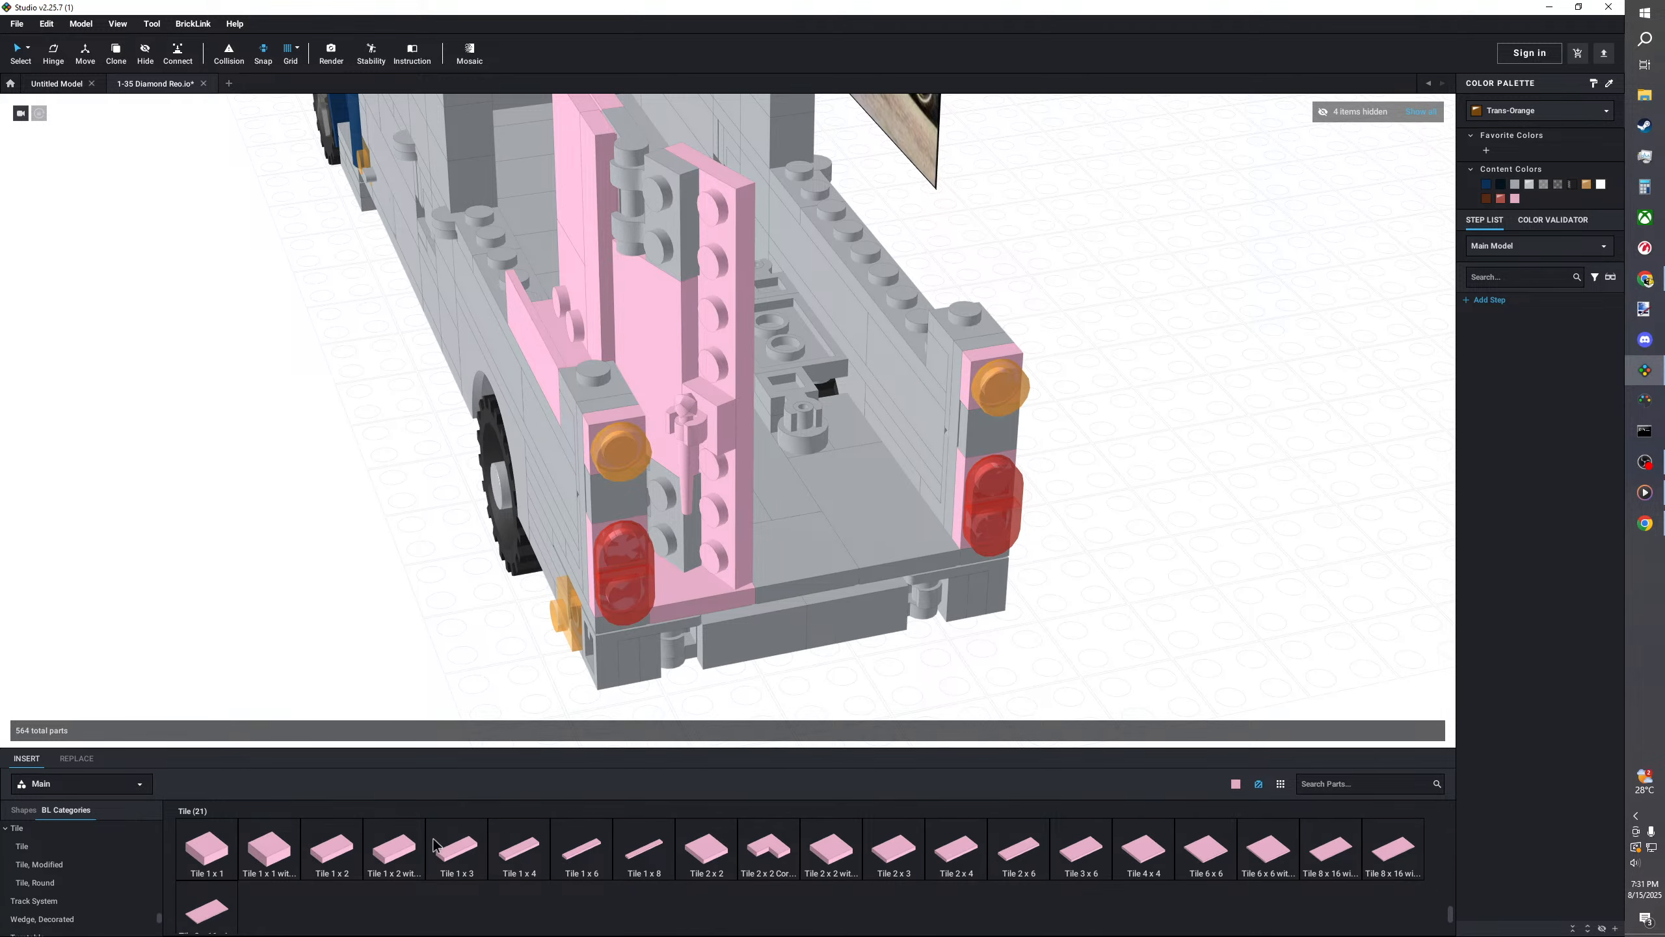
left_click_drag(436, 847, 402, 598)
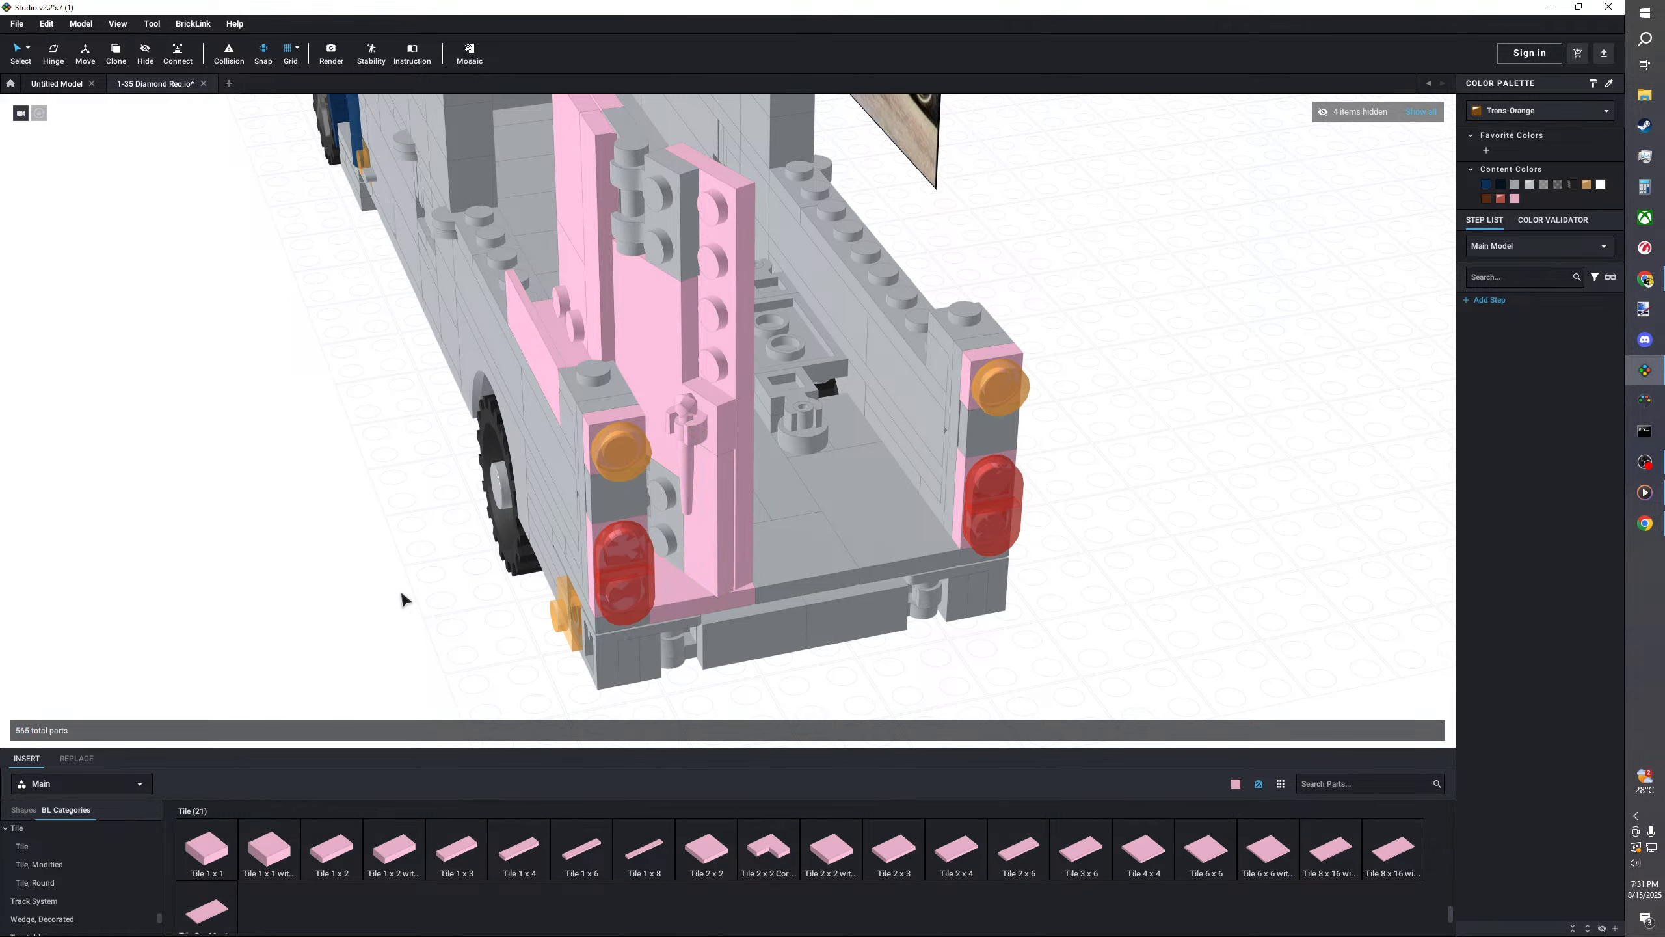
right_click_drag(368, 625, 594, 443)
key("ctrl+z")
- Fit a pink modified plate at the wand's height on the folding panel's edge and delete the Tile 1 x 3 below it
right_click_drag(565, 529, 484, 588)
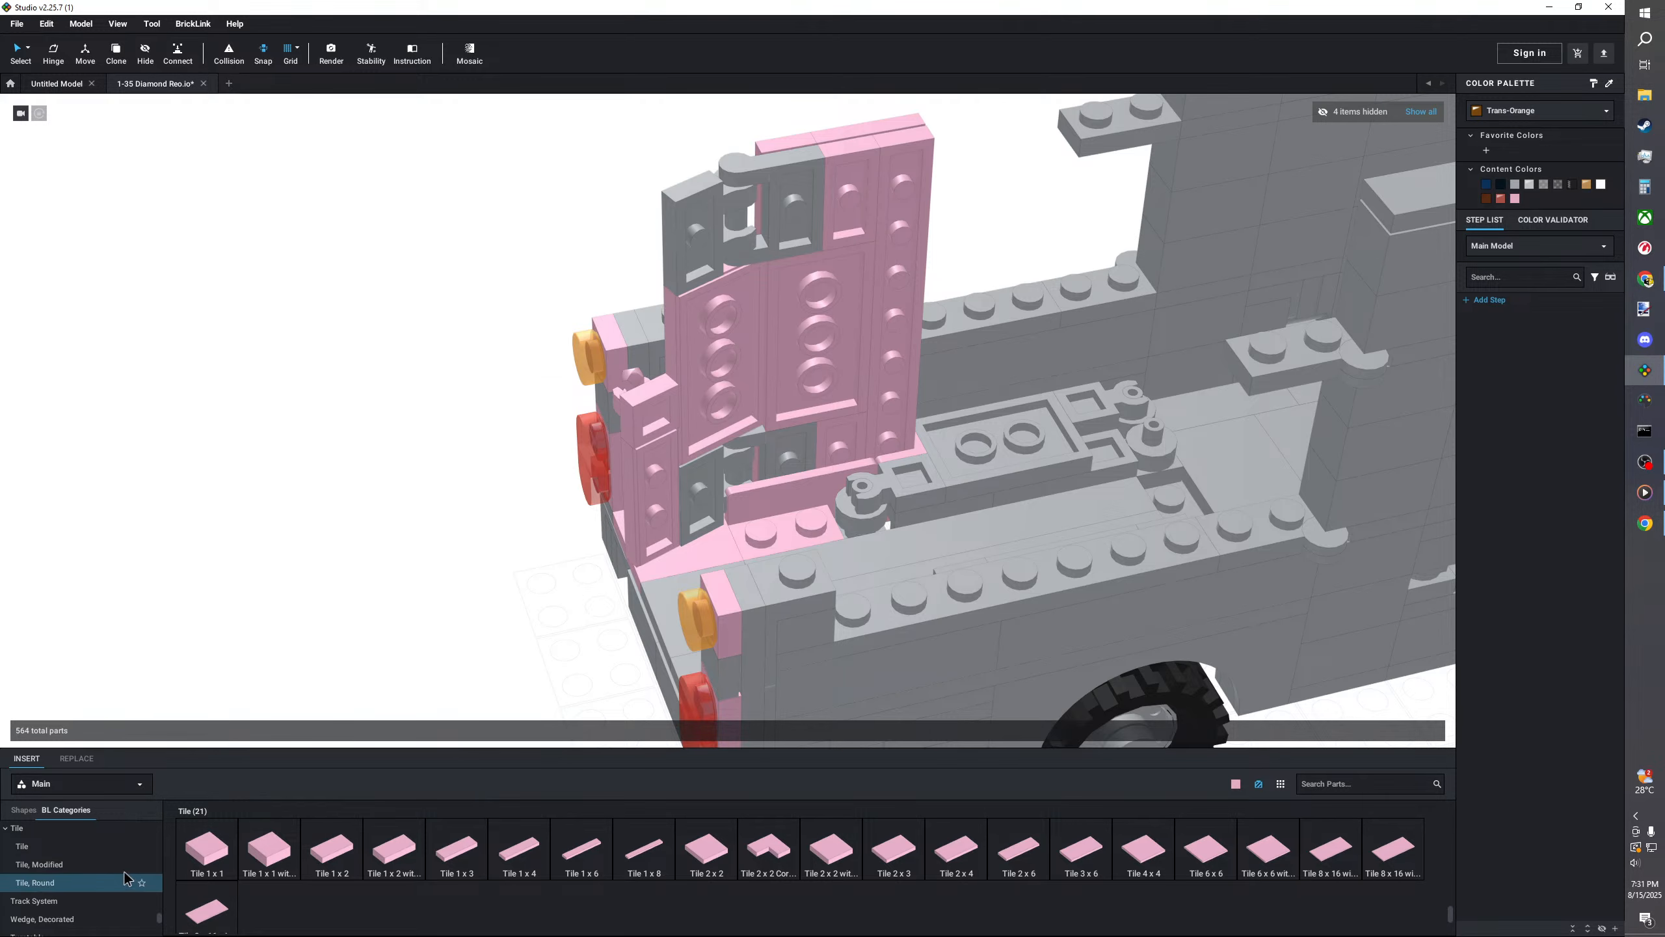
scroll(98, 879, "up", 8)
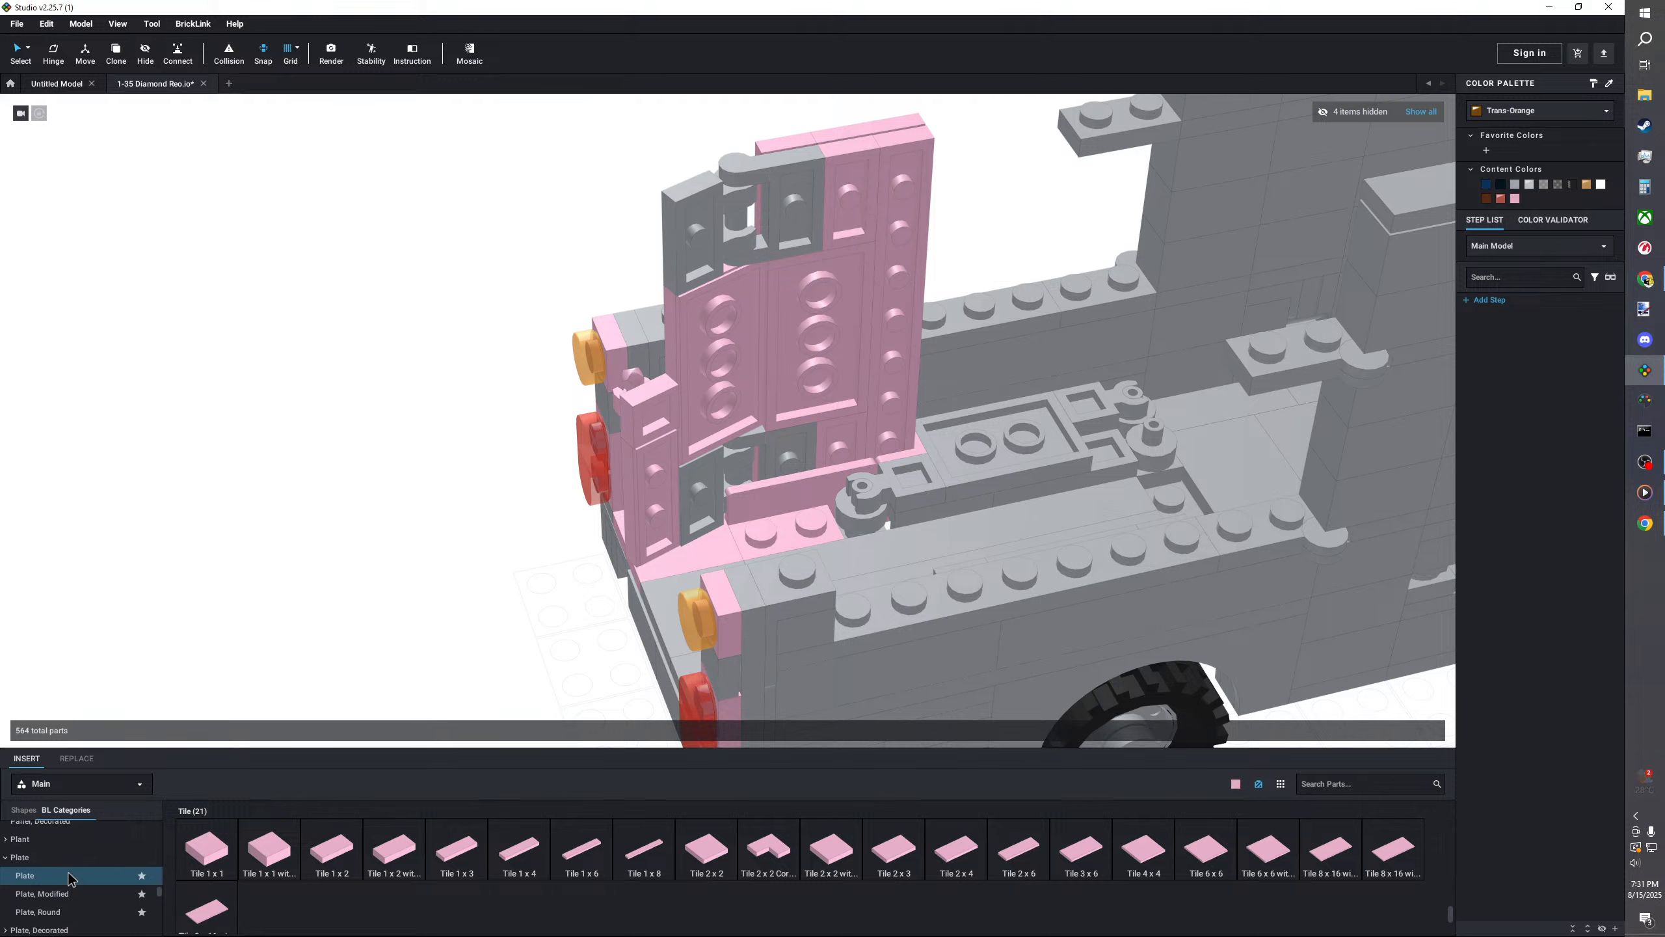
left_click(65, 894)
left_click_drag(1227, 914, 643, 406)
right_click_drag(641, 402, 657, 443)
left_click(659, 445)
left_click(549, 552)
right_click_drag(550, 552, 535, 539)
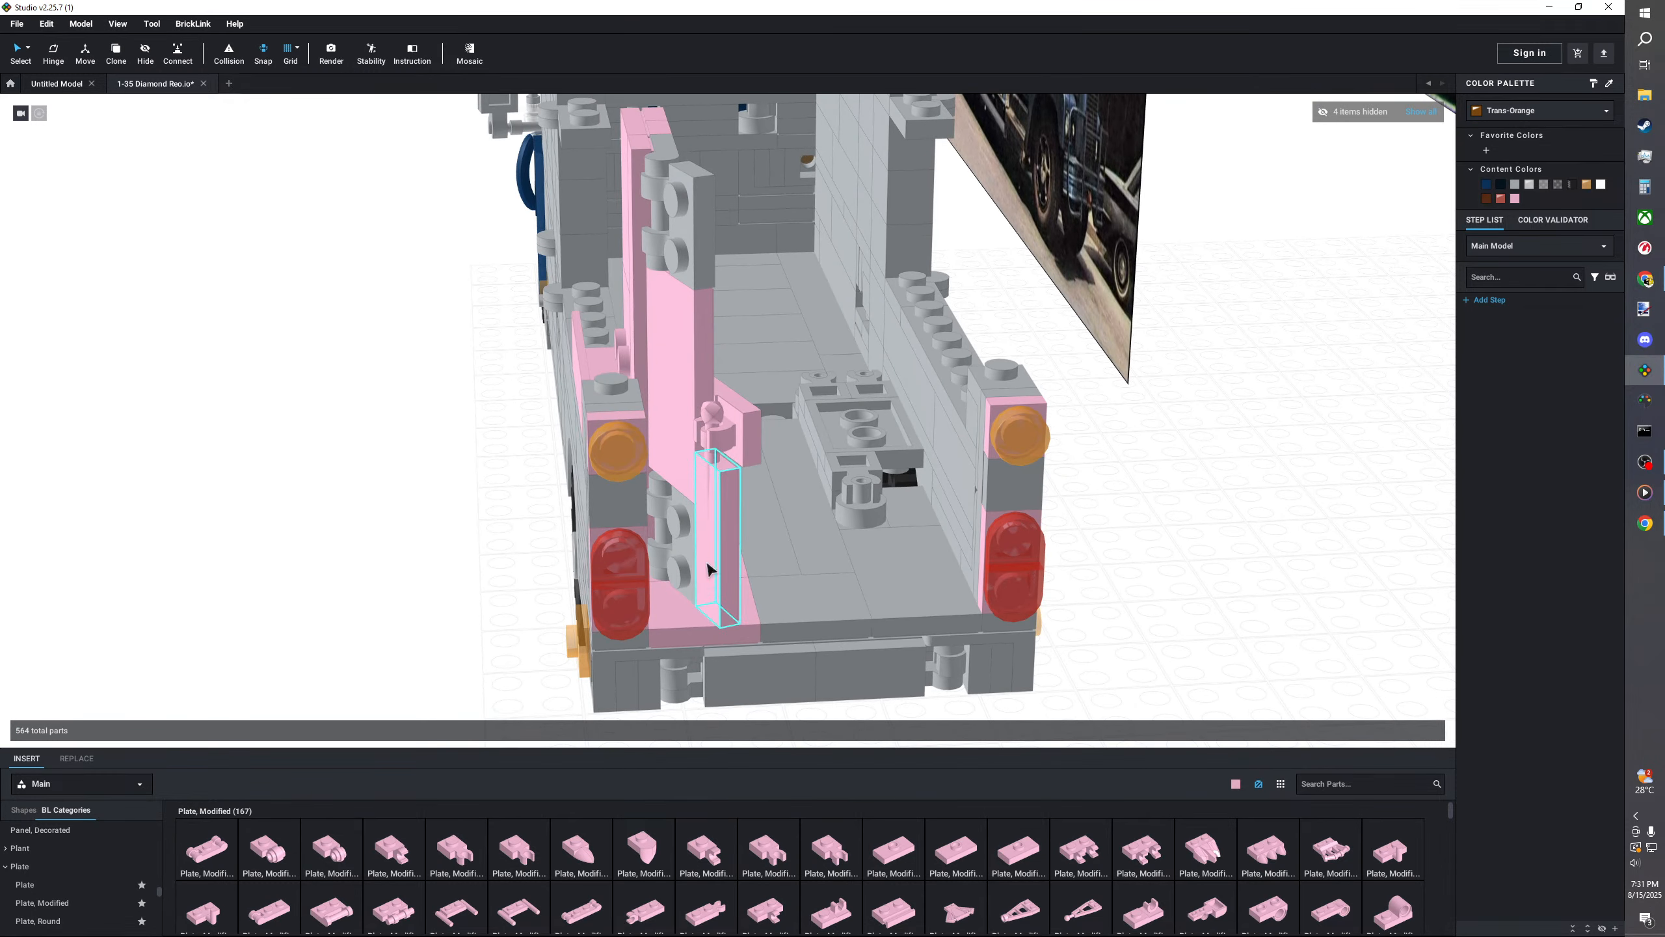
left_click(726, 550)
key("Delete")
- Place a two-stud-wide pink modified tile on the folding panel's edge directly below the wand's clip part
right_click_drag(727, 550, 420, 811)
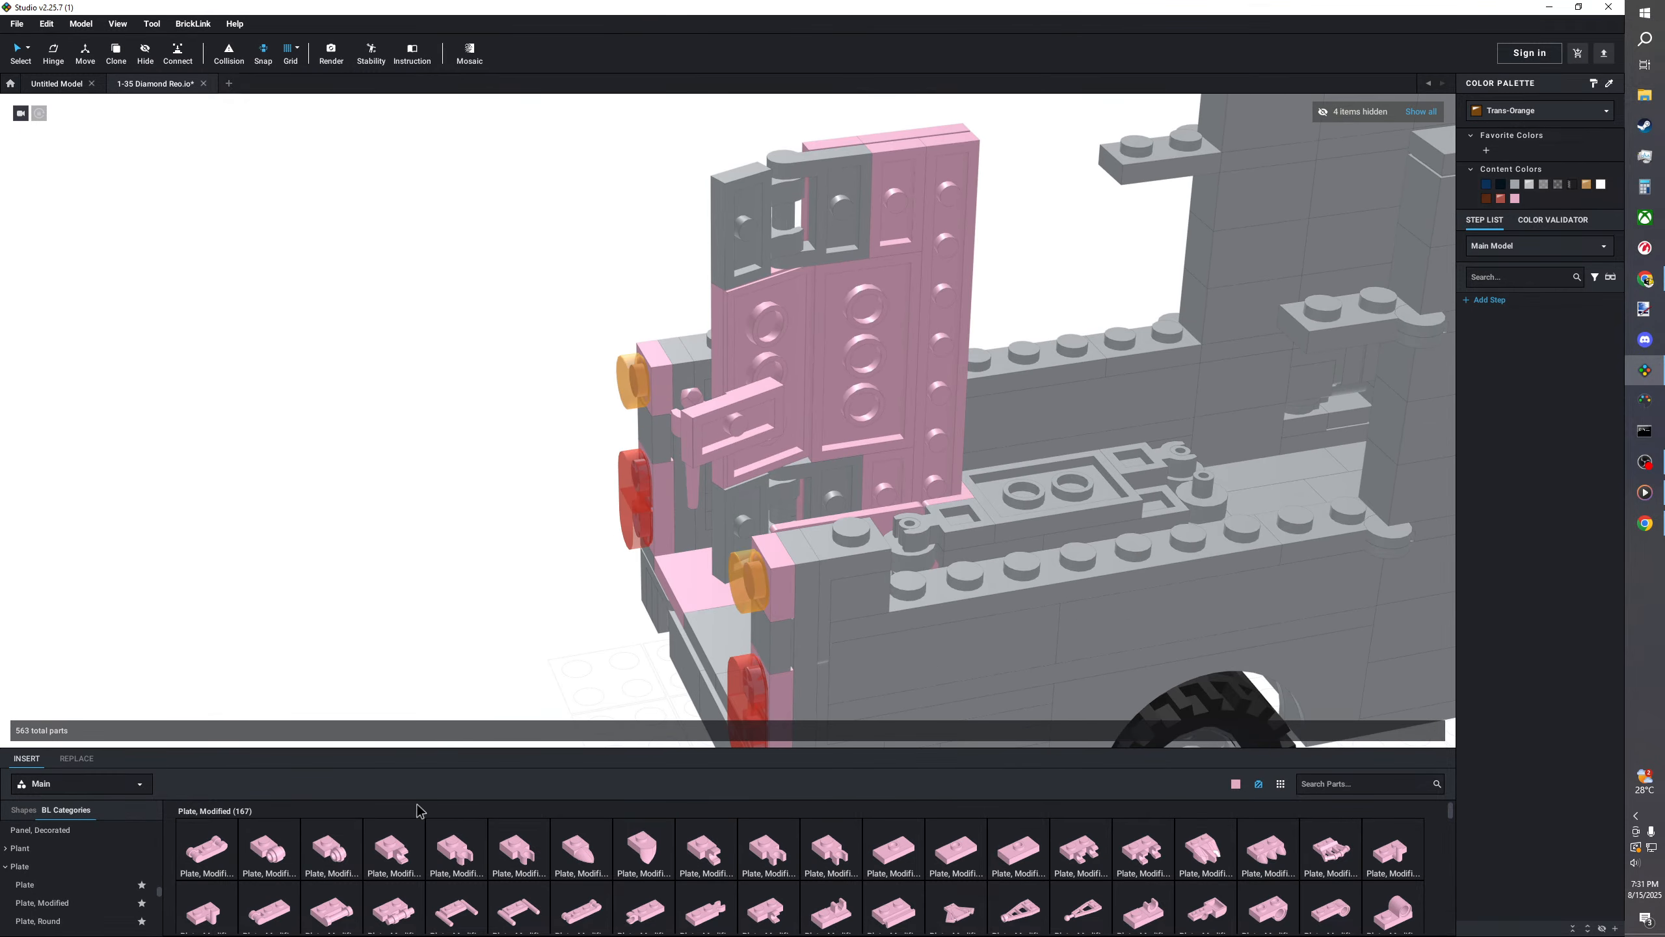
scroll(98, 879, "down", 10)
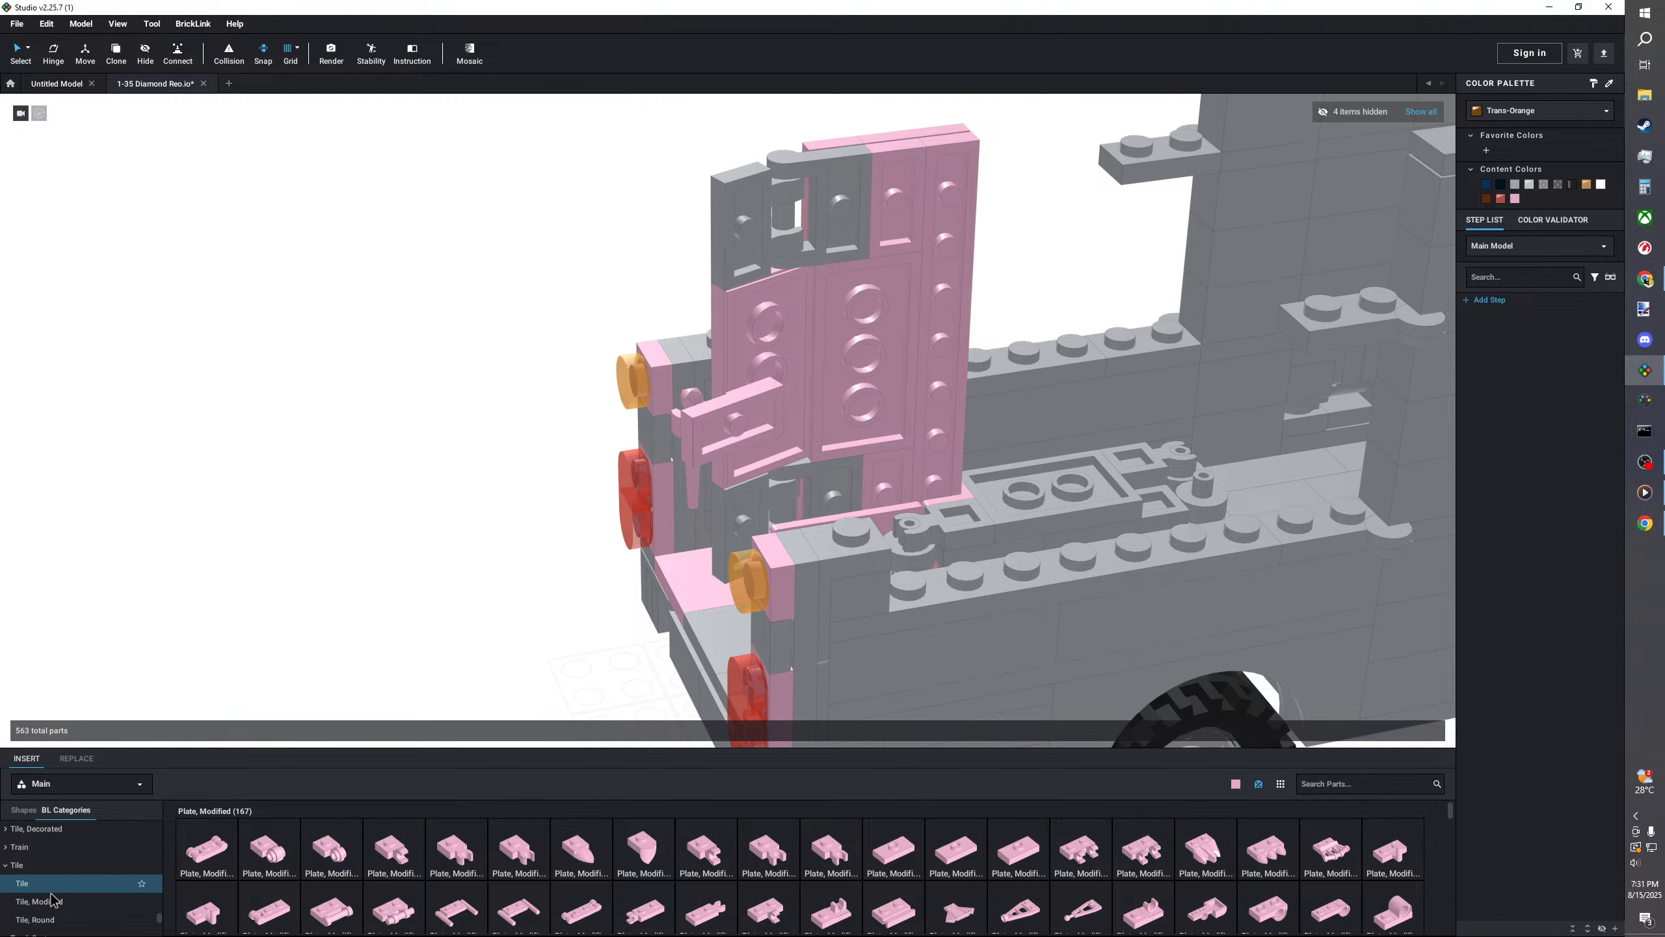
left_click(60, 902)
left_click_drag(1382, 856, 728, 492)
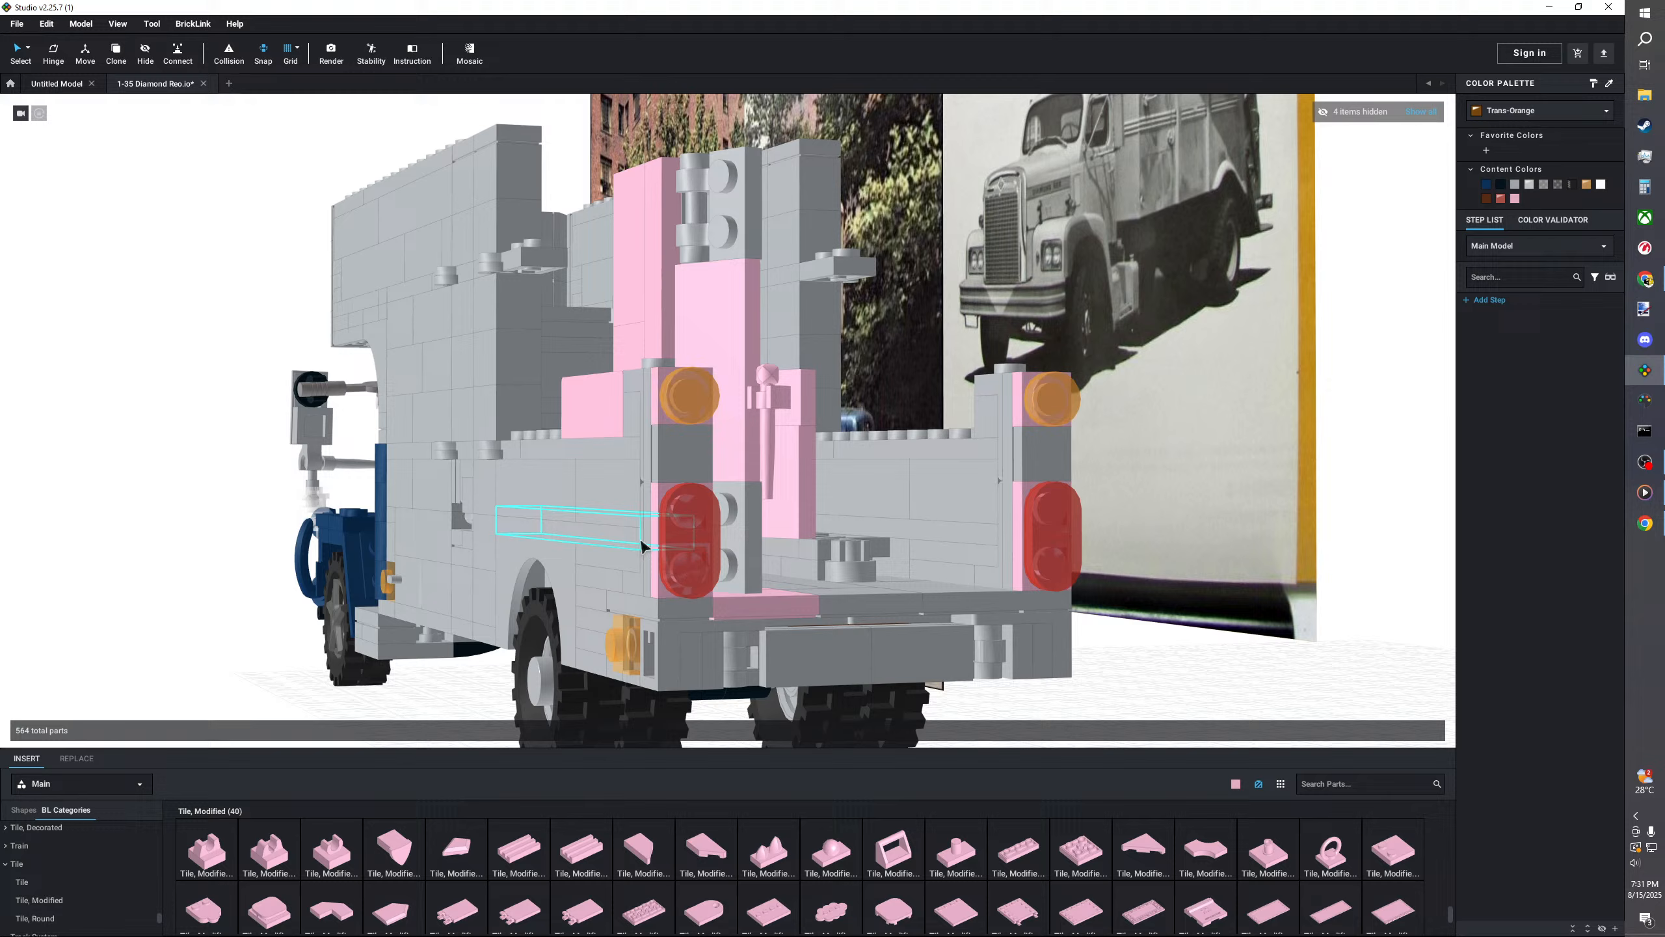
right_click_drag(642, 546, 776, 399)
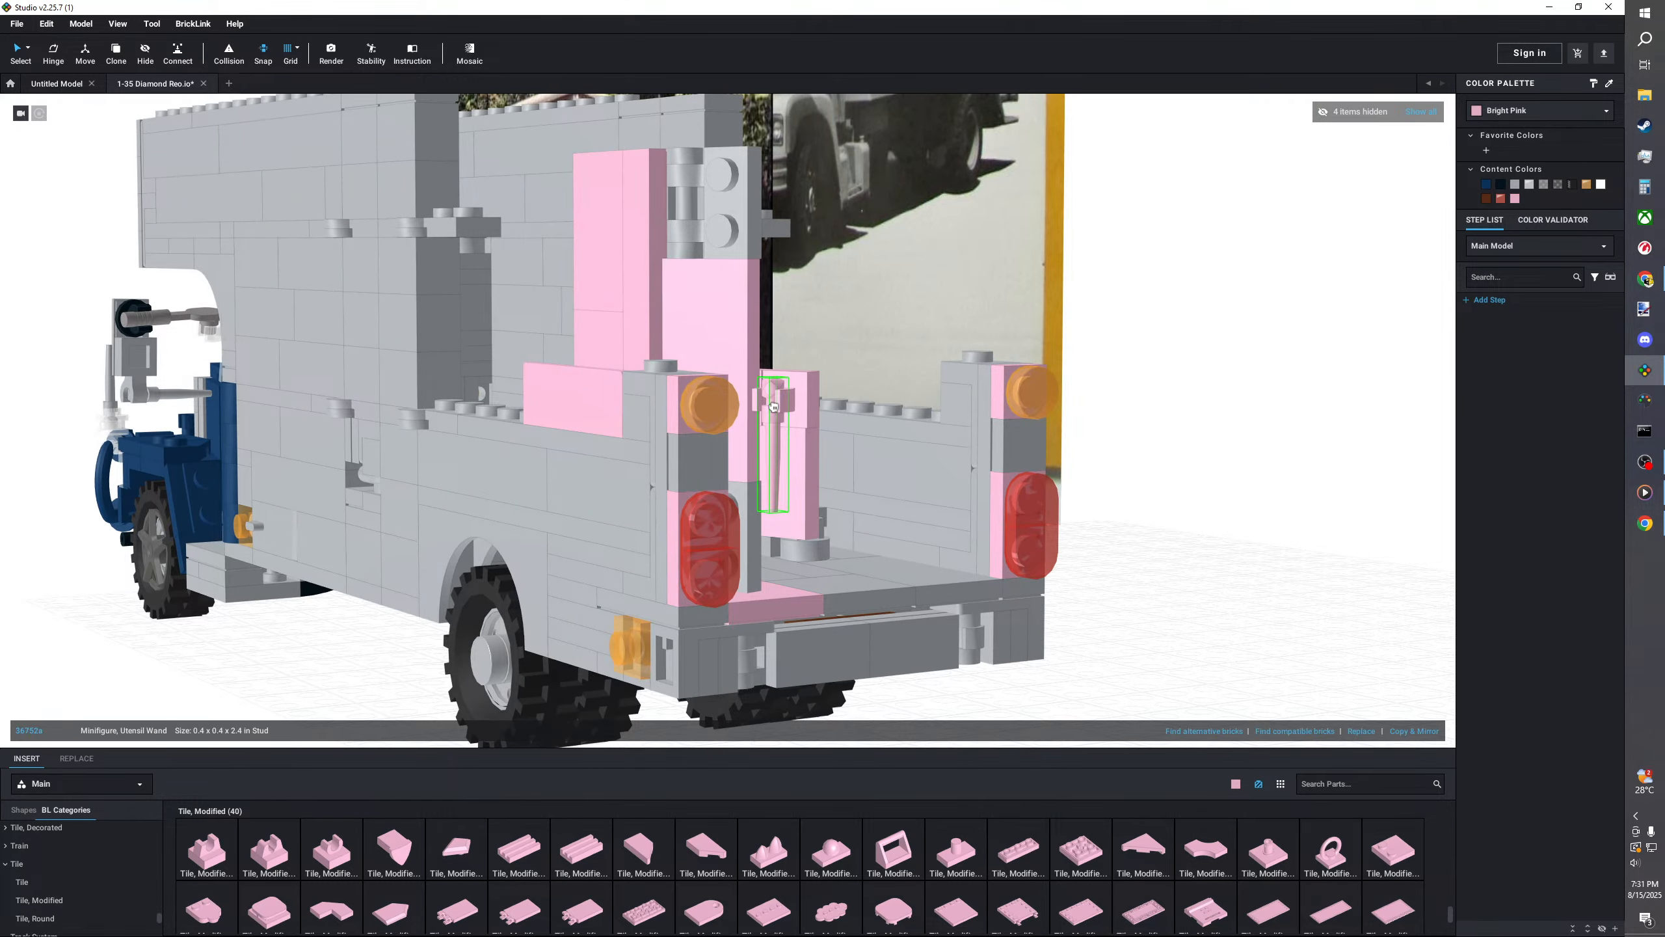
- Place a pink Plate 1 x 2 at the lower end of the folding panel's edge, below the modified tile
right_click_drag(267, 681, 216, 692)
scroll(46, 899, "up", 8)
scroll(53, 879, "up", 3)
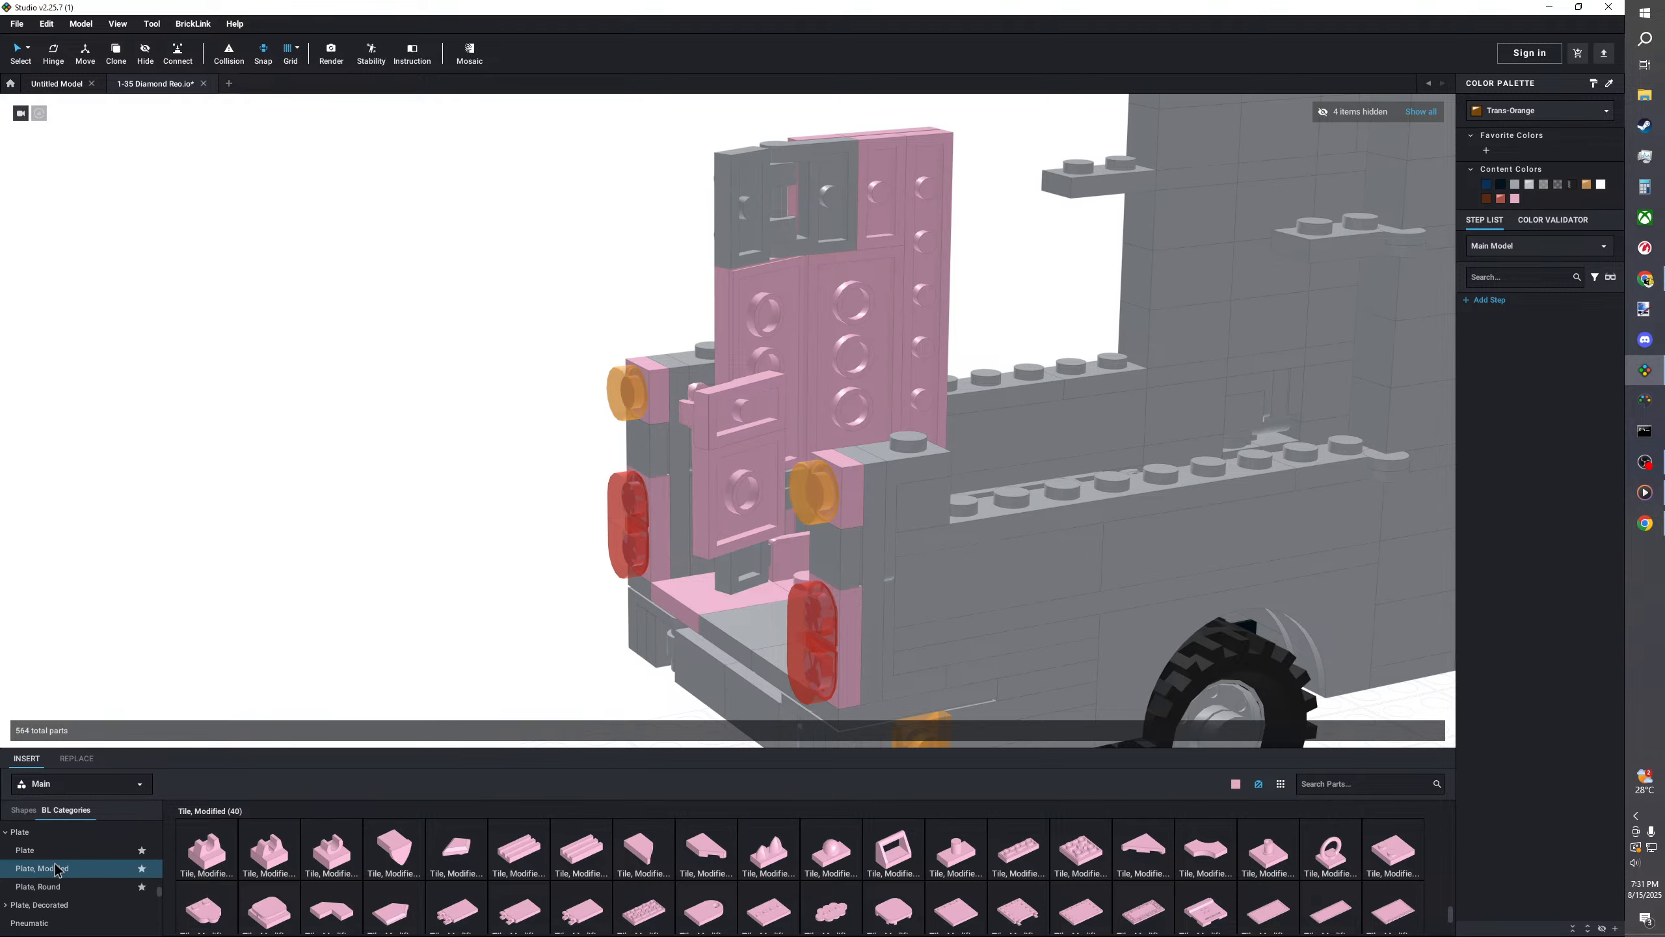
left_click(25, 871)
left_click_drag(269, 850, 741, 571)
left_click(387, 675)
mouse_move(387, 675)
right_mouse_down()
mouse_move(457, 676)
mouse_move(374, 659)
right_mouse_up()
- Place a pink modified tile with an angled corner over the exposed stud below the wand
scroll(124, 885, "down", 12)
scroll(97, 863, "down", 3)
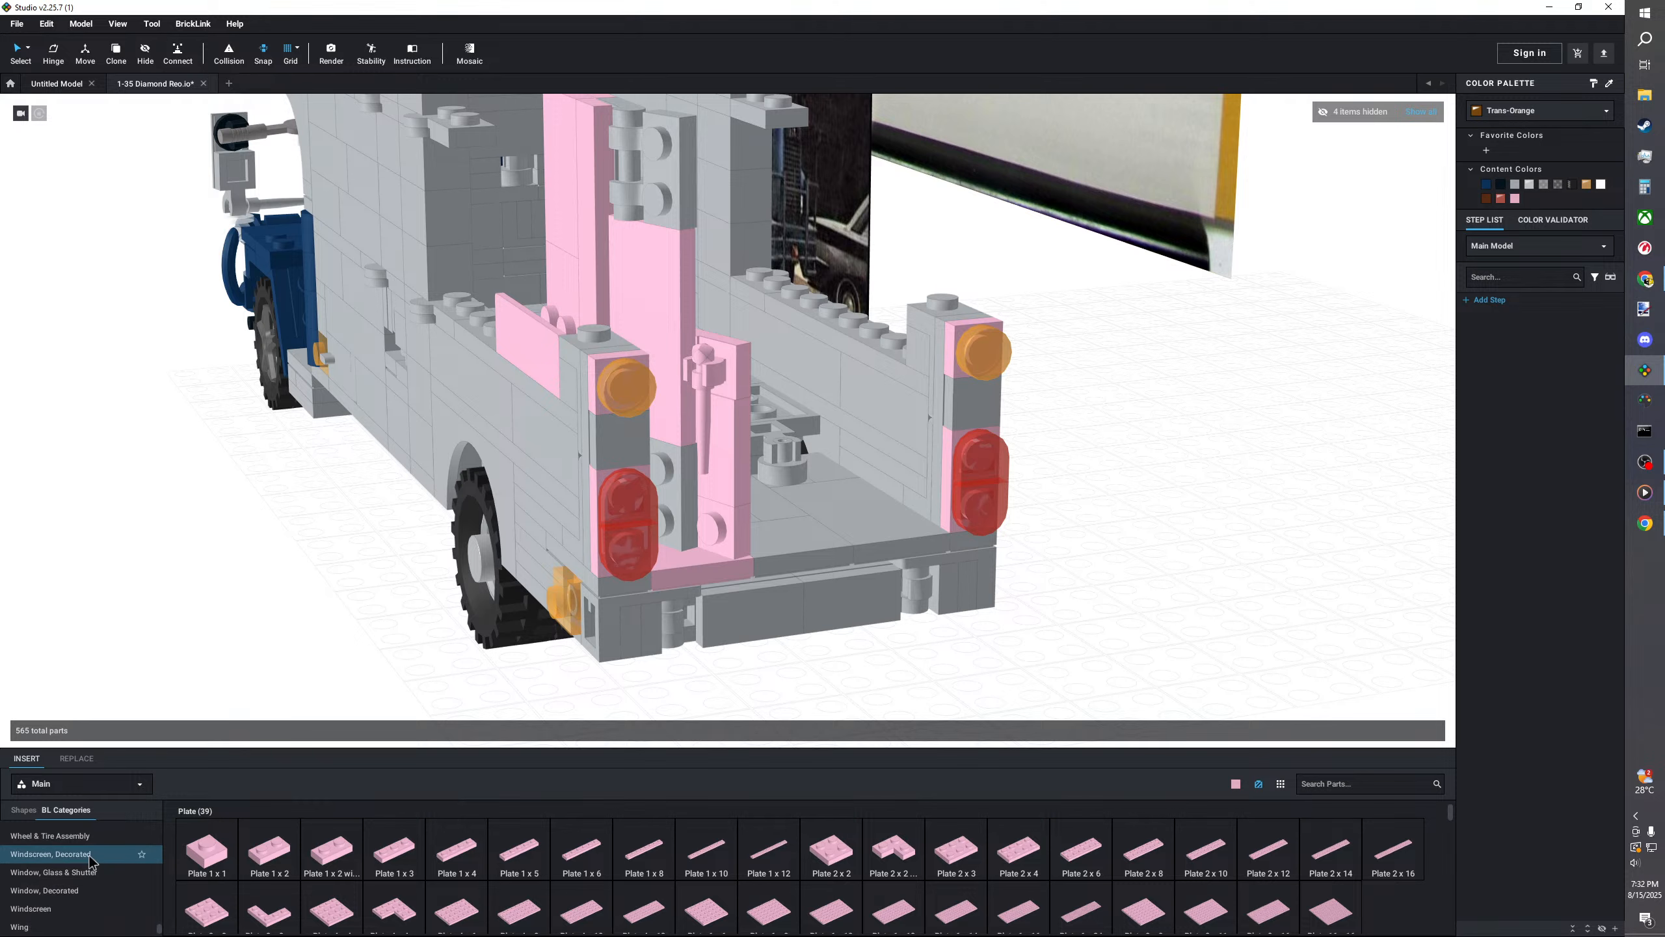
scroll(81, 875, "up", 6)
left_click(70, 927)
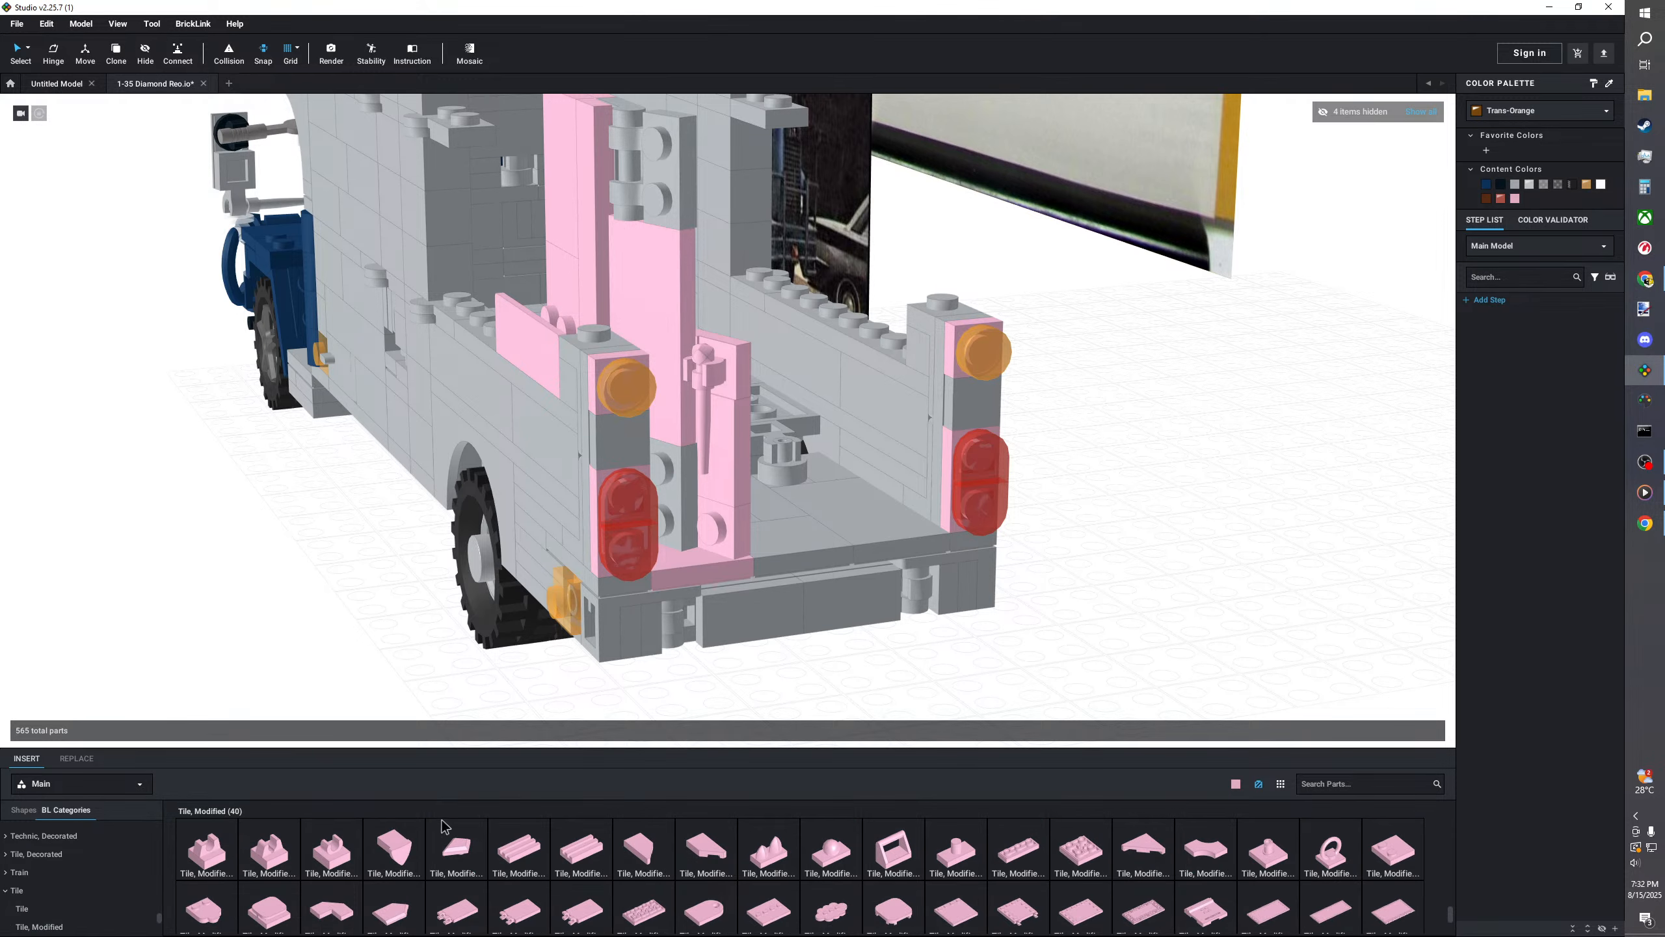
left_click_drag(682, 846, 697, 515)
left_click(845, 696)
- Extend the folding panel's upper edge with a pink Plate 1 x 4 and cover its studs with a pink Tile 1 x 4
right_click_drag(845, 697, 914, 715)
scroll(39, 866, "up", 5)
left_click(37, 844)
left_click_drag(456, 849, 764, 348)
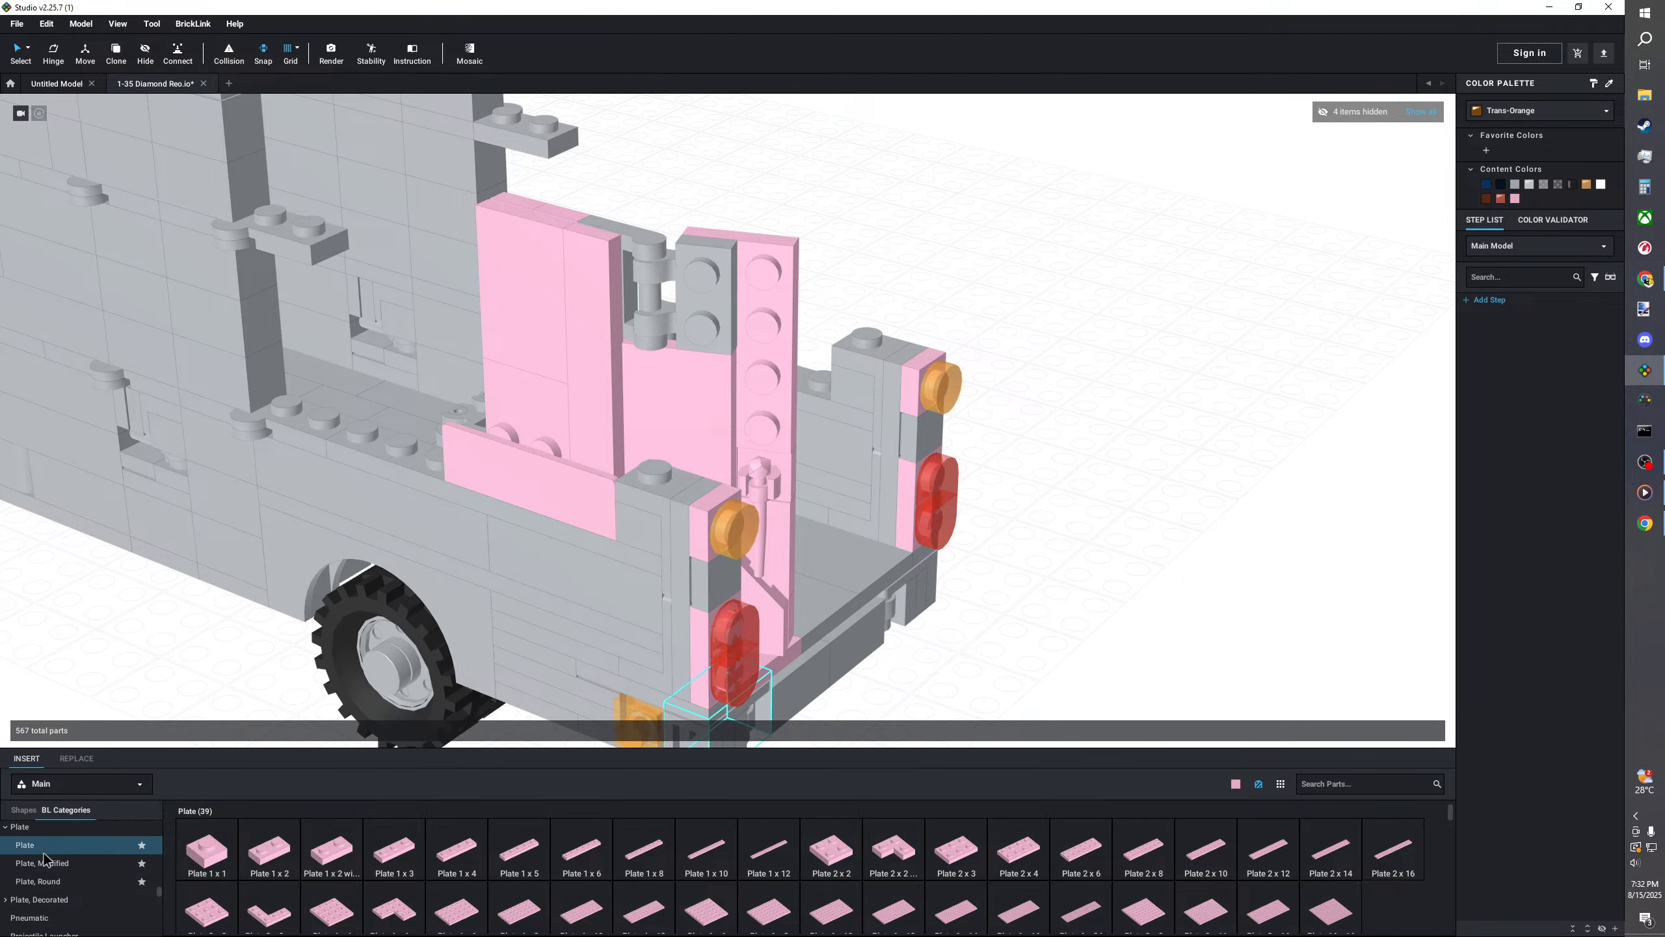
scroll(37, 859, "down", 5)
scroll(39, 865, "up", 1)
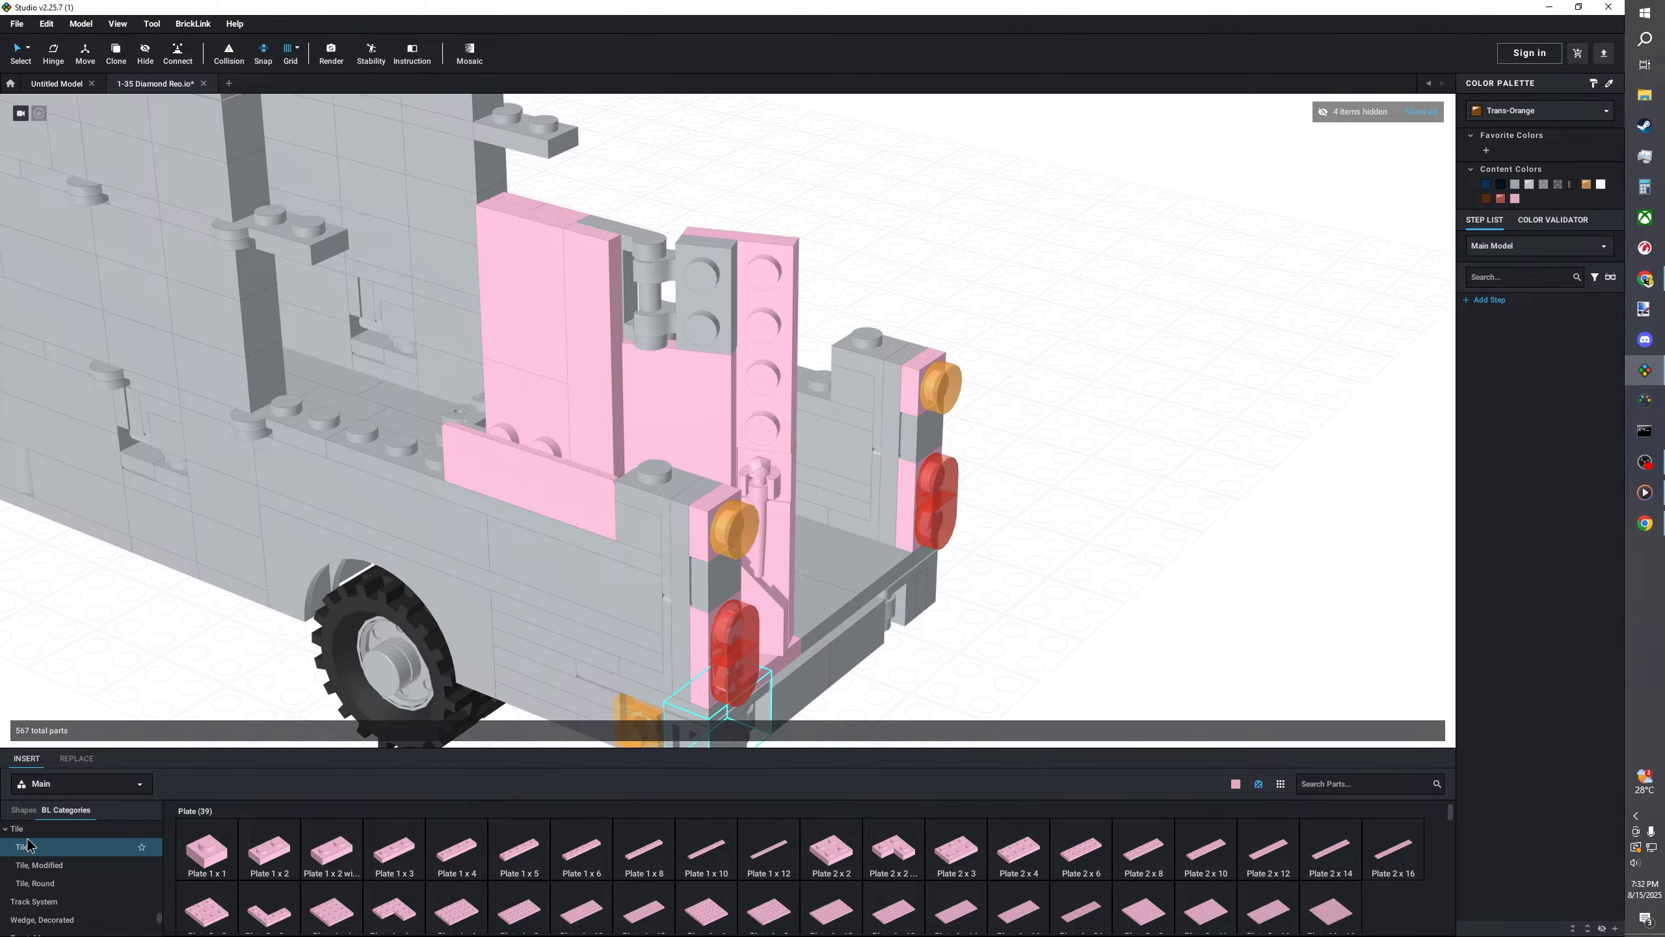
left_click(21, 846)
left_click_drag(569, 802, 764, 349)
- Rotate the folding panel about its hinge so it stands square across the rear opening
scroll(1010, 474, "down", 5)
right_click_drag(1011, 473, 1123, 512)
scroll(1123, 512, "up", 5)
middle_click_drag(1124, 512, 917, 544)
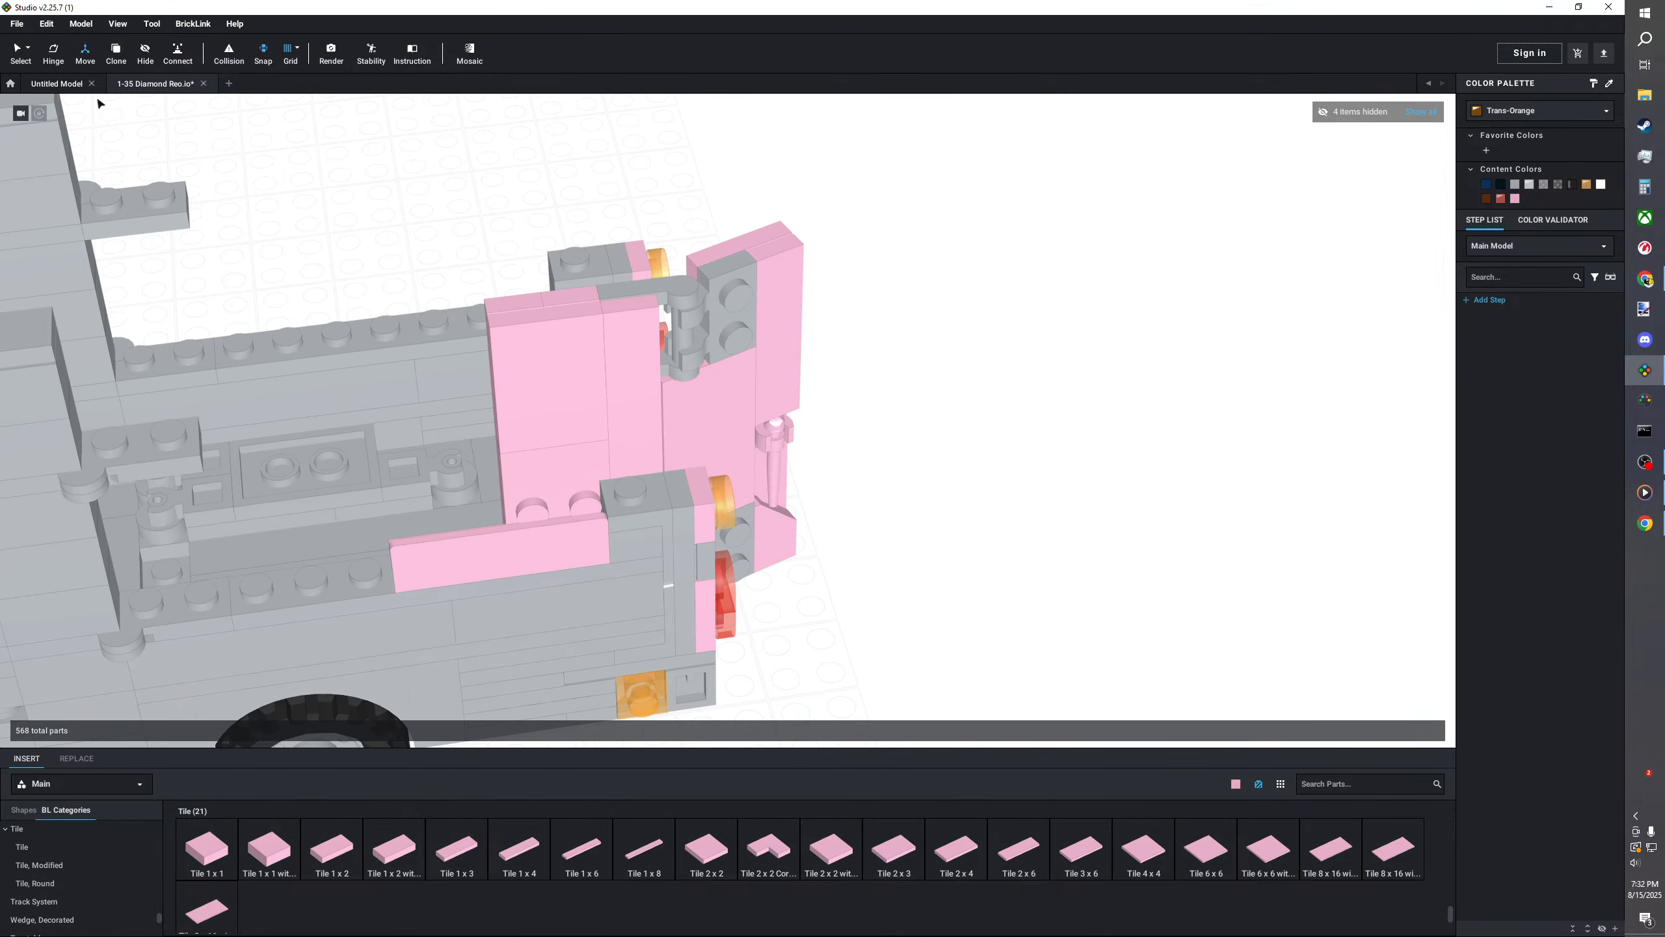
left_click(53, 53)
left_click(765, 288)
right_click_drag(754, 299, 728, 368)
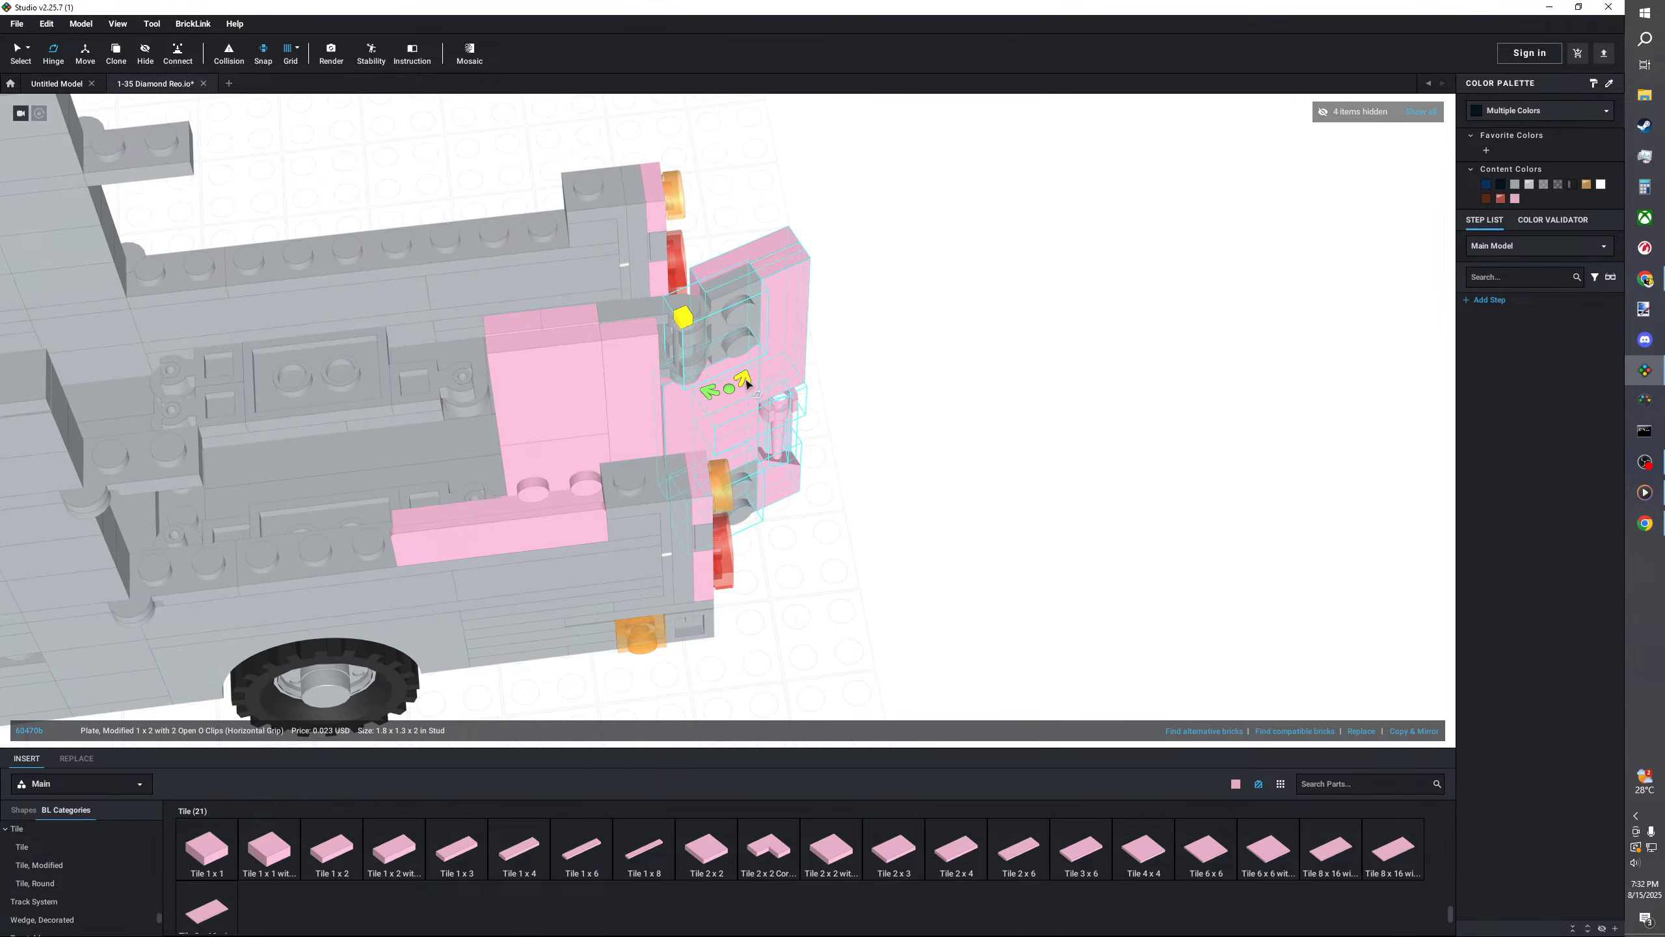
left_click_drag(722, 335, 718, 318)
left_click(931, 365)
- Delete the light gray Tile 2 x 4 and one other part from the deck beside the side wall opposite the folding panel
right_click_drag(1000, 401, 885, 355)
scroll(852, 419, "down", 3)
right_click_drag(716, 579, 664, 592)
scroll(606, 539, "up", 3)
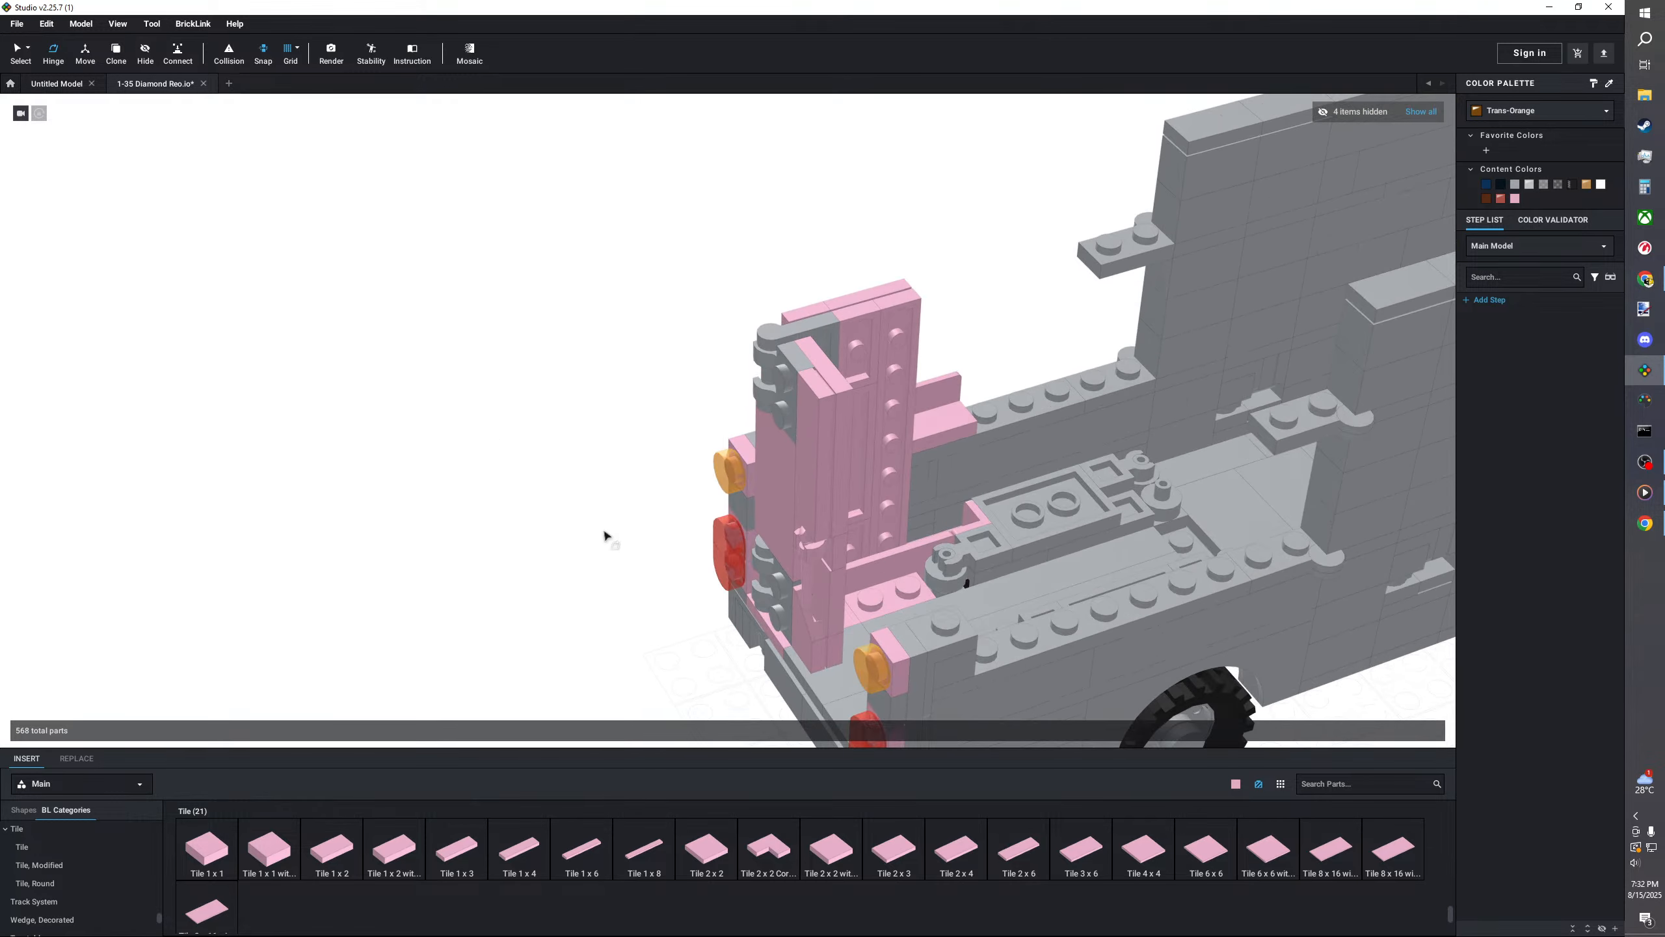
middle_click_drag(606, 539, 448, 468)
left_click(29, 53)
right_click_drag(366, 305, 471, 355)
scroll(328, 320, "up", 3)
left_click(840, 463)
key("Delete")
left_click(832, 595)
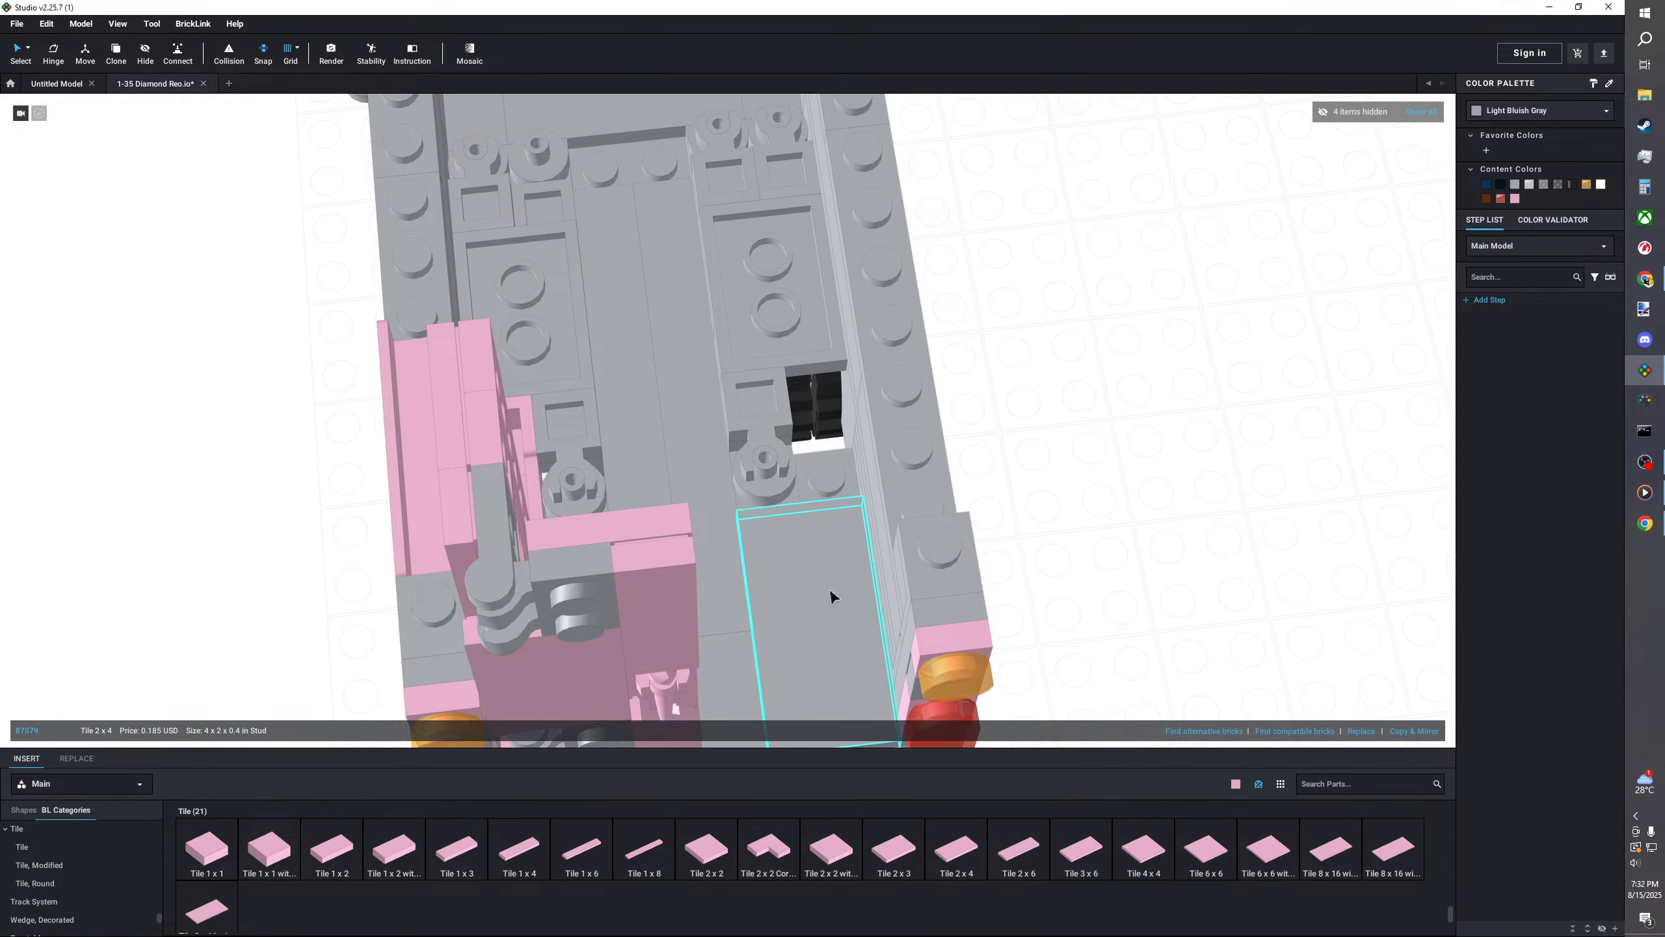
right_click_drag(833, 596, 807, 588)
key("Delete")
- Recolor the four gray hinge plates at the upper and lower ends of the folding door panel Bright Pink
middle_click_drag(733, 611, 787, 558)
right_click_drag(786, 558, 606, 562)
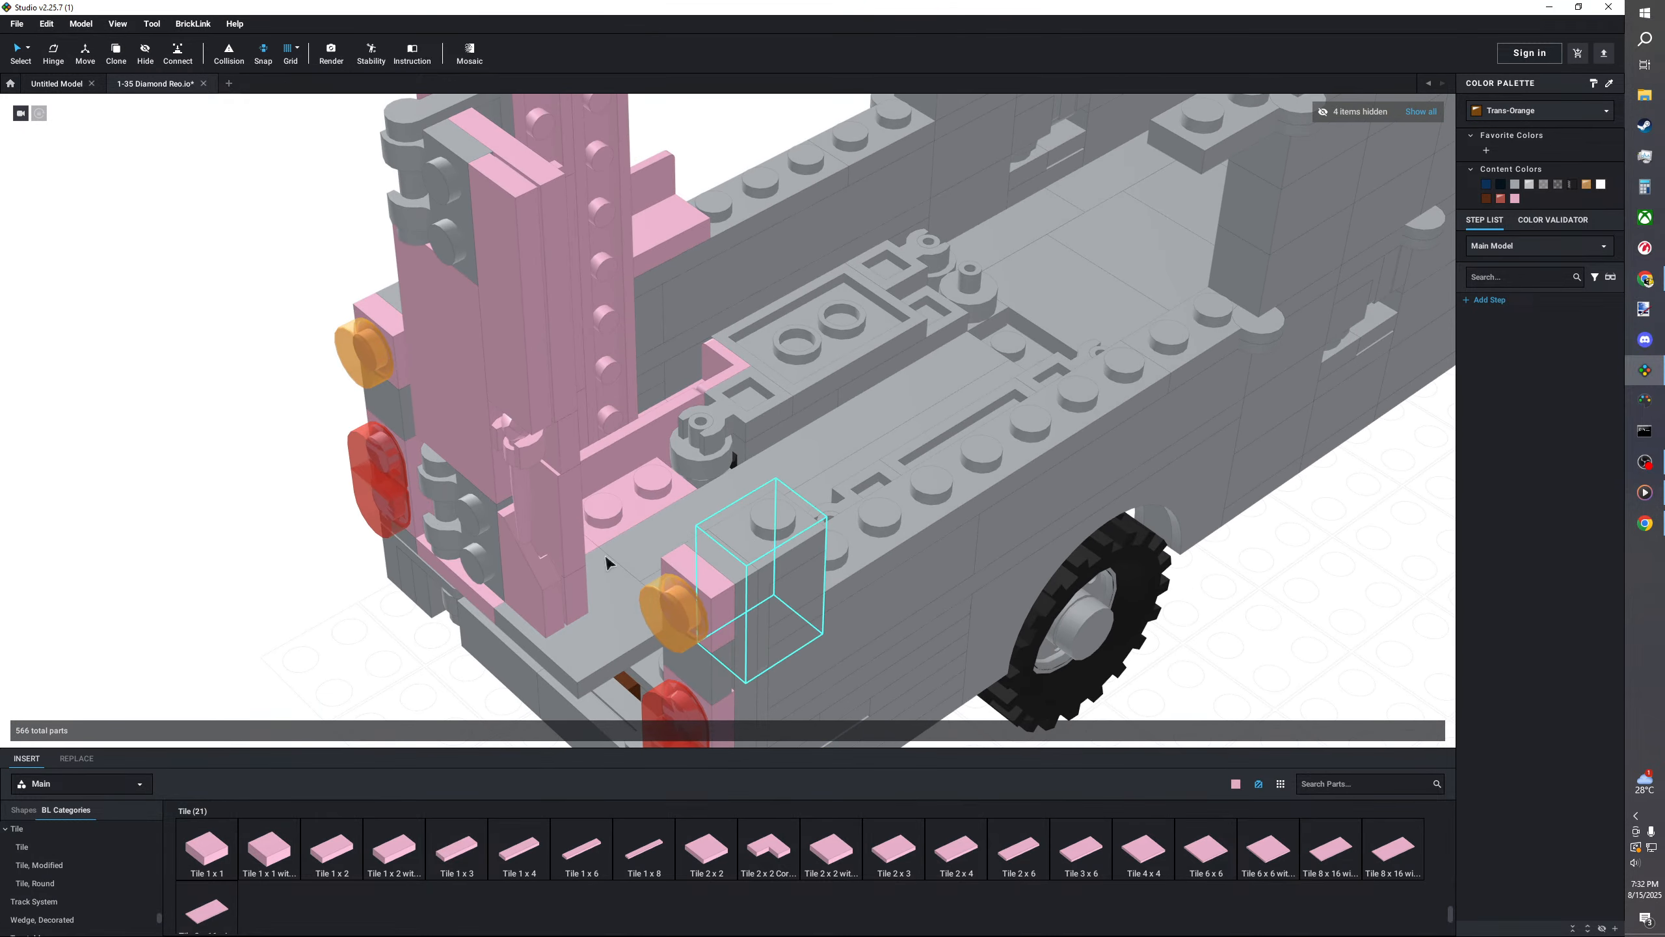
left_click(481, 520)
right_click_drag(481, 520, 426, 498)
left_click(426, 485, "ctrl")
left_click(438, 242, "ctrl")
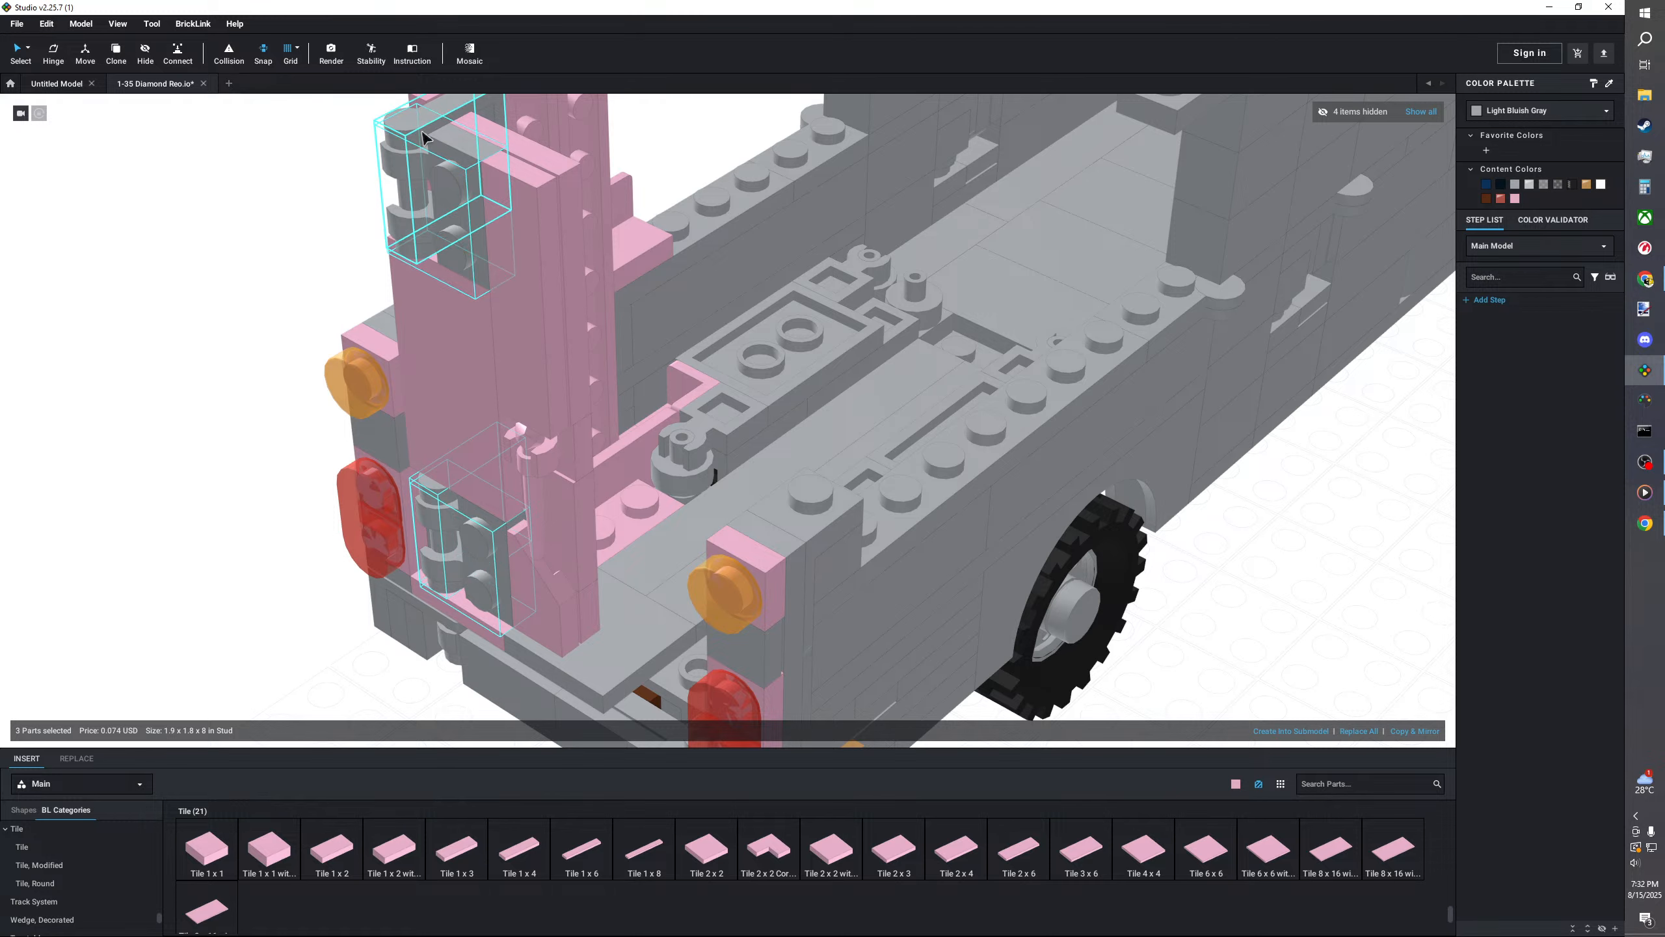
left_click(427, 138, "ctrl")
scroll(428, 137, "down", 2)
left_click(1515, 199)
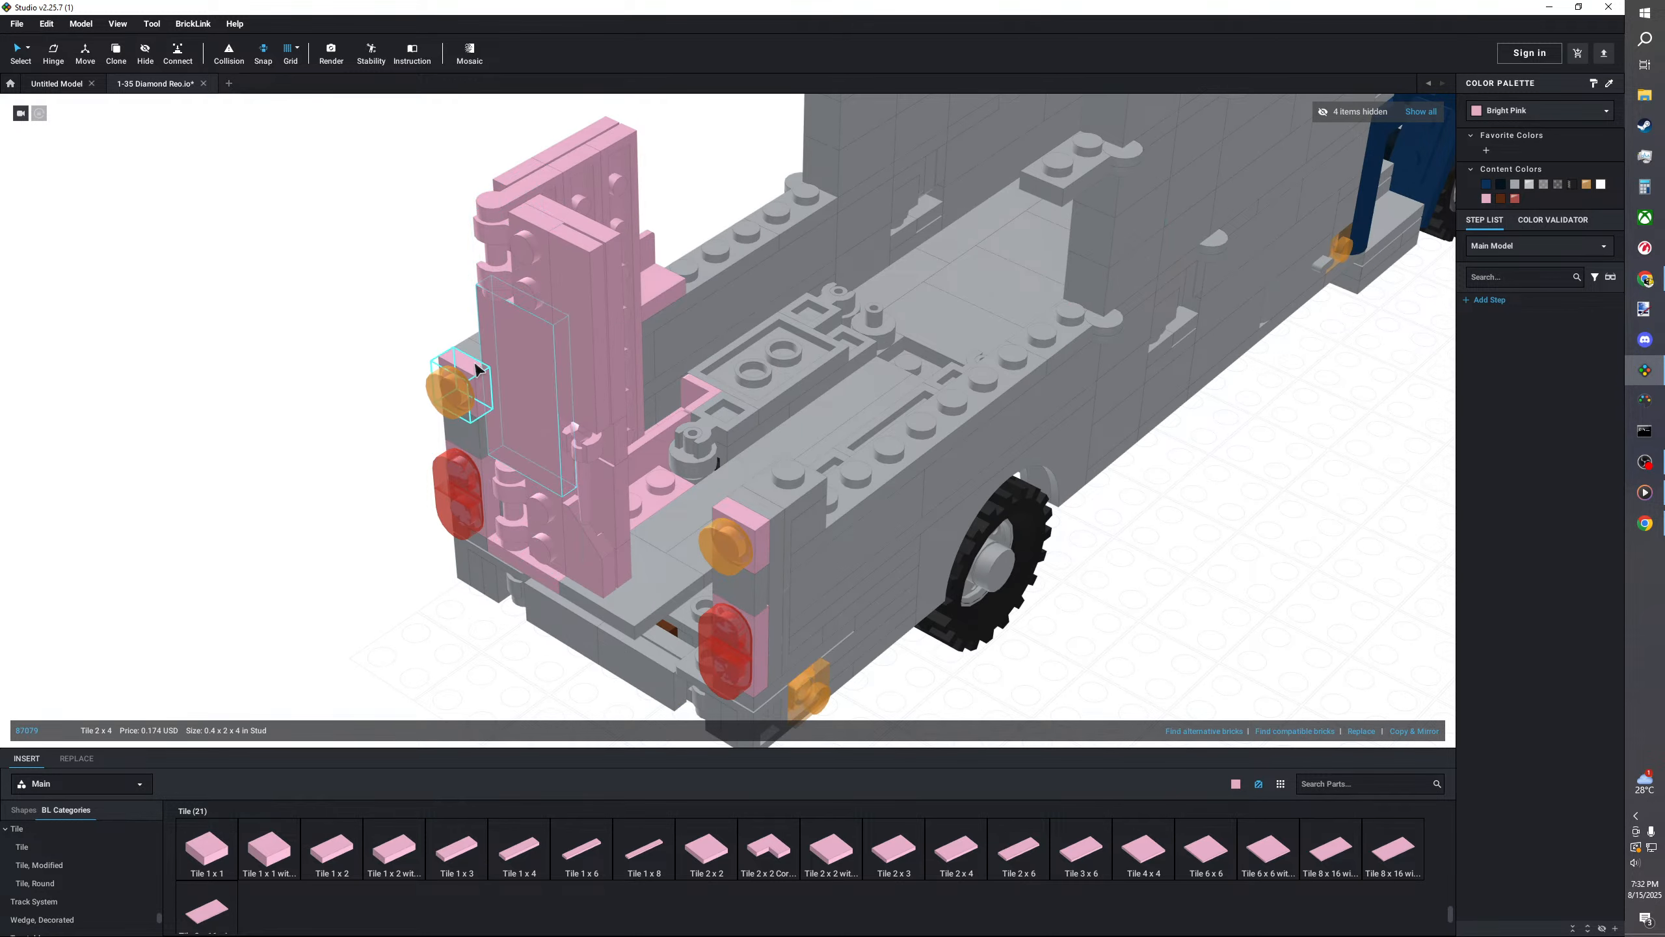
- Recolor the four pink bricks behind the orange and red post lights Light Bluish Gray
left_click(453, 388)
left_click(469, 489, "ctrl")
left_click(728, 544, "ctrl")
left_click(725, 649, "ctrl")
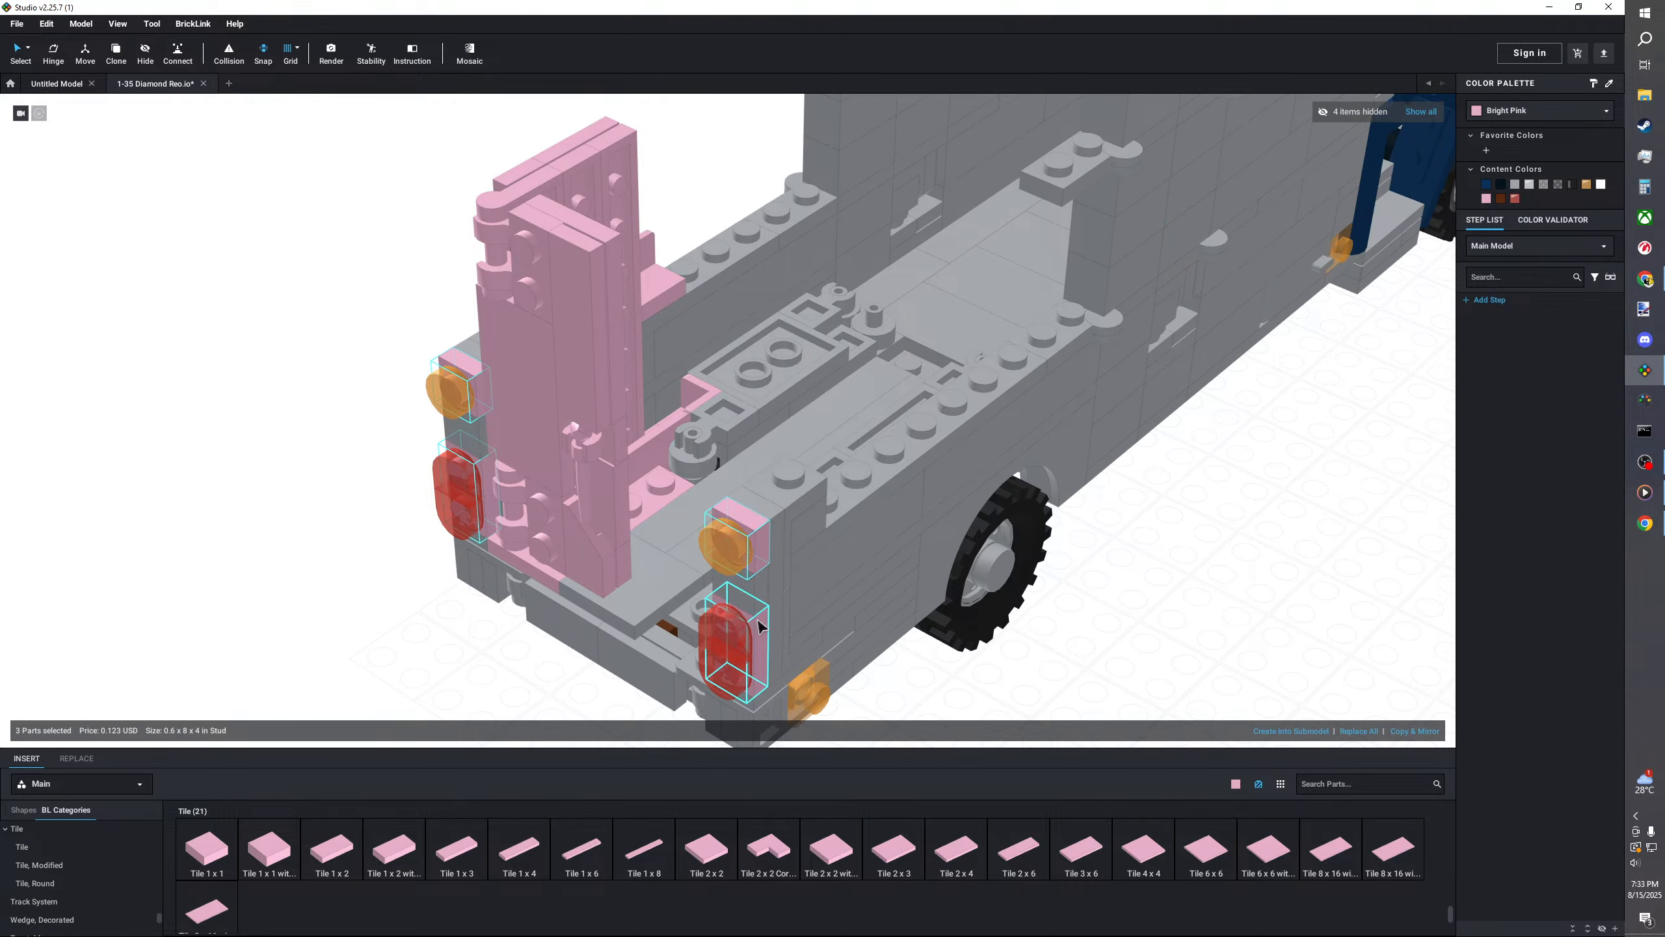
left_click(1514, 184)
left_click(1296, 501)
right_click_drag(1296, 501, 862, 635)
scroll(862, 636, "down", 3)
scroll(862, 636, "up", 2)
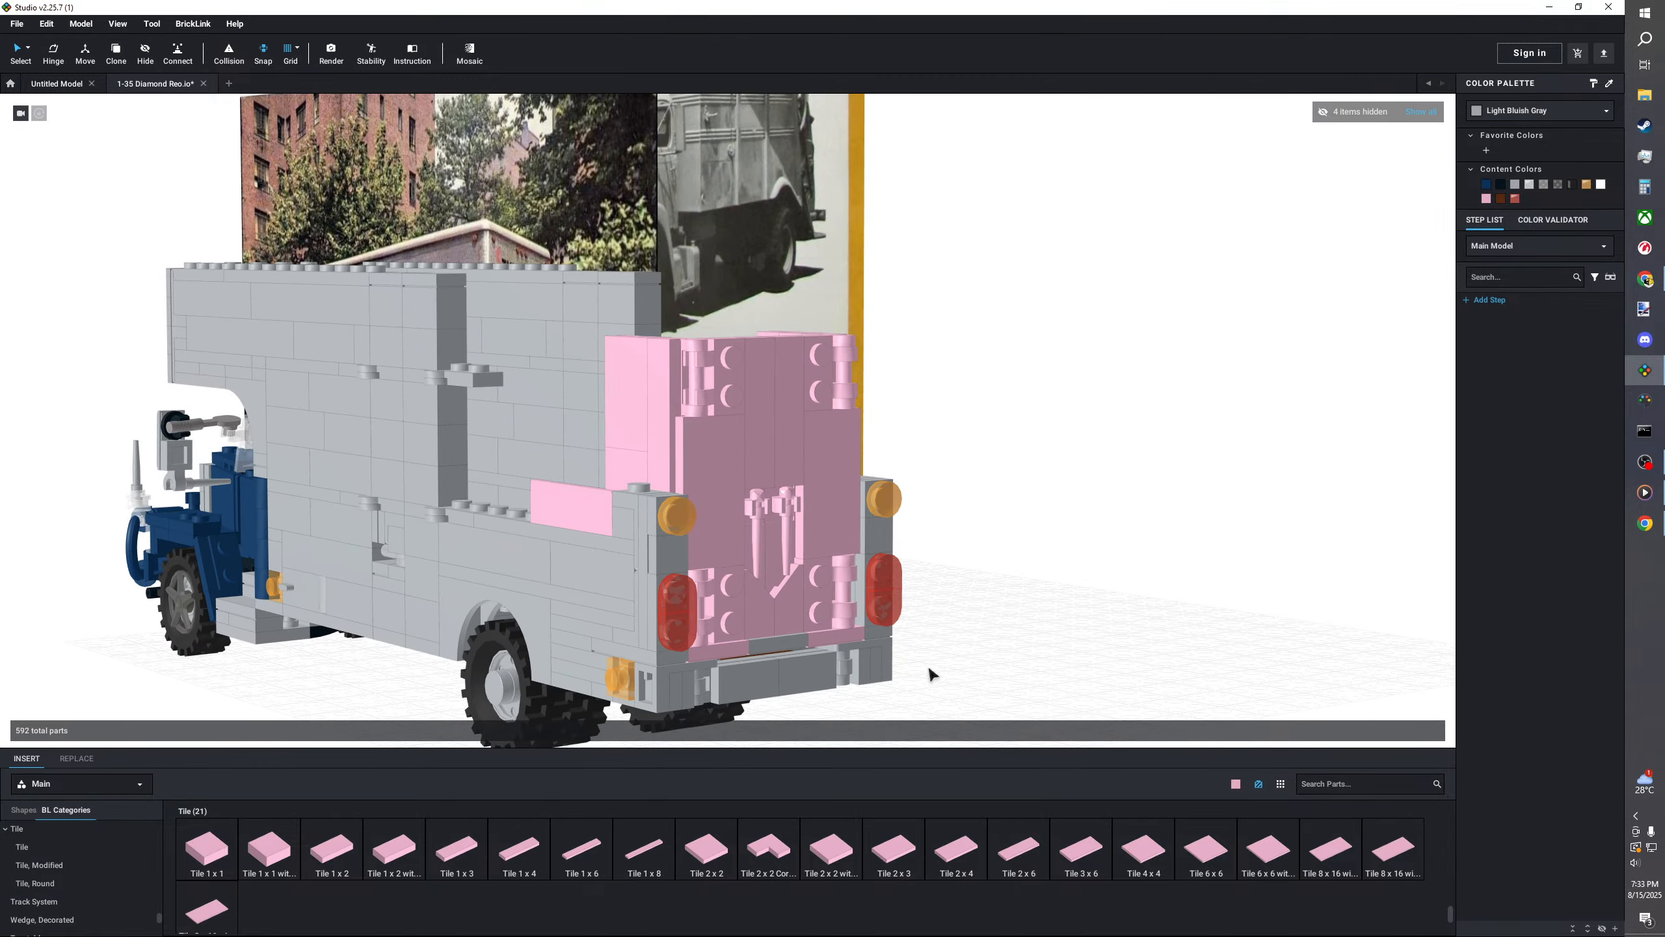
middle_click_drag(917, 673, 948, 680)
right_click_drag(948, 680, 959, 674)
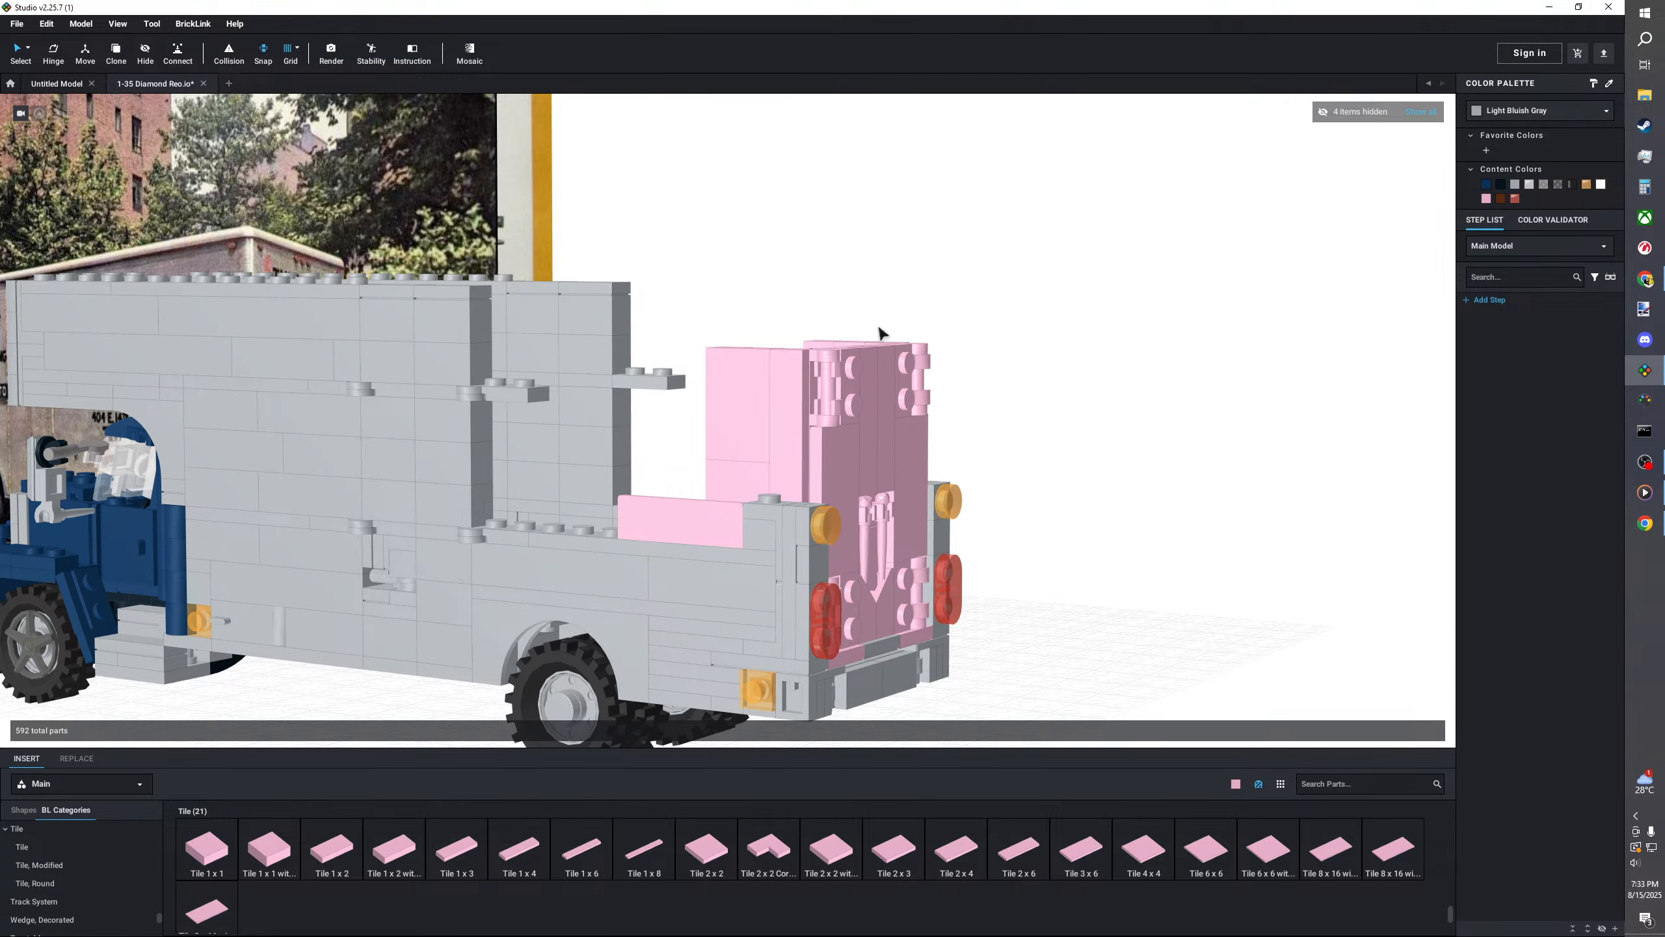
right_click_drag(941, 334, 1094, 607)
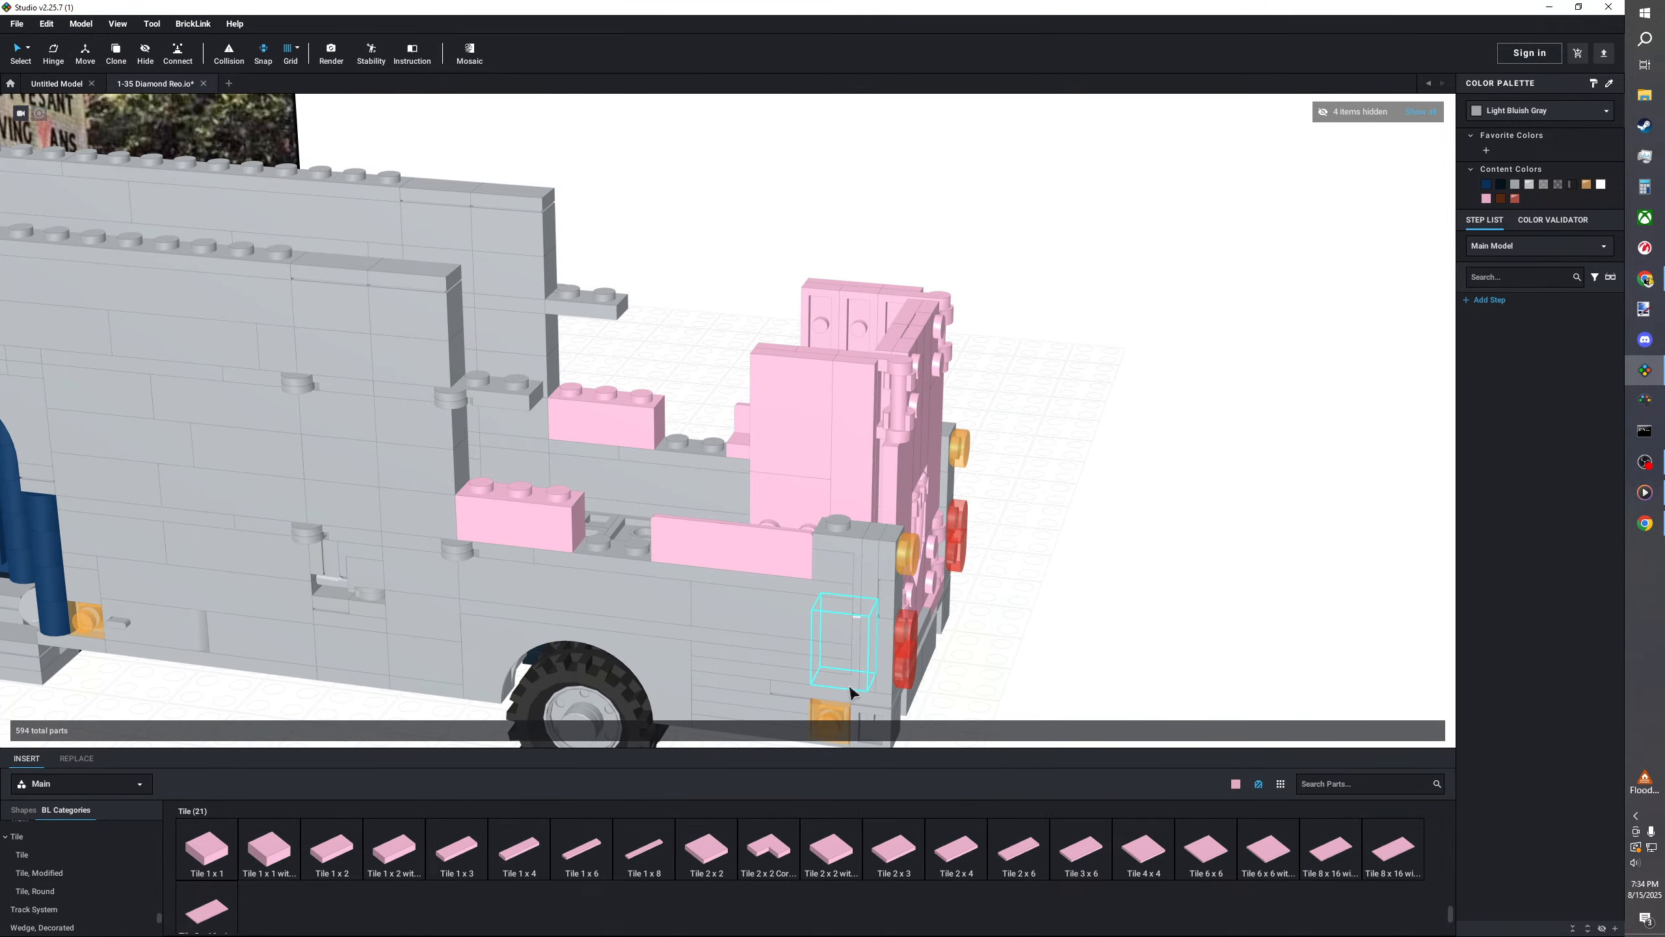
- Place a pink Brick 1 x 2 in the gap between the two pink bricks on the near side wall
right_click_drag(851, 691, 912, 706)
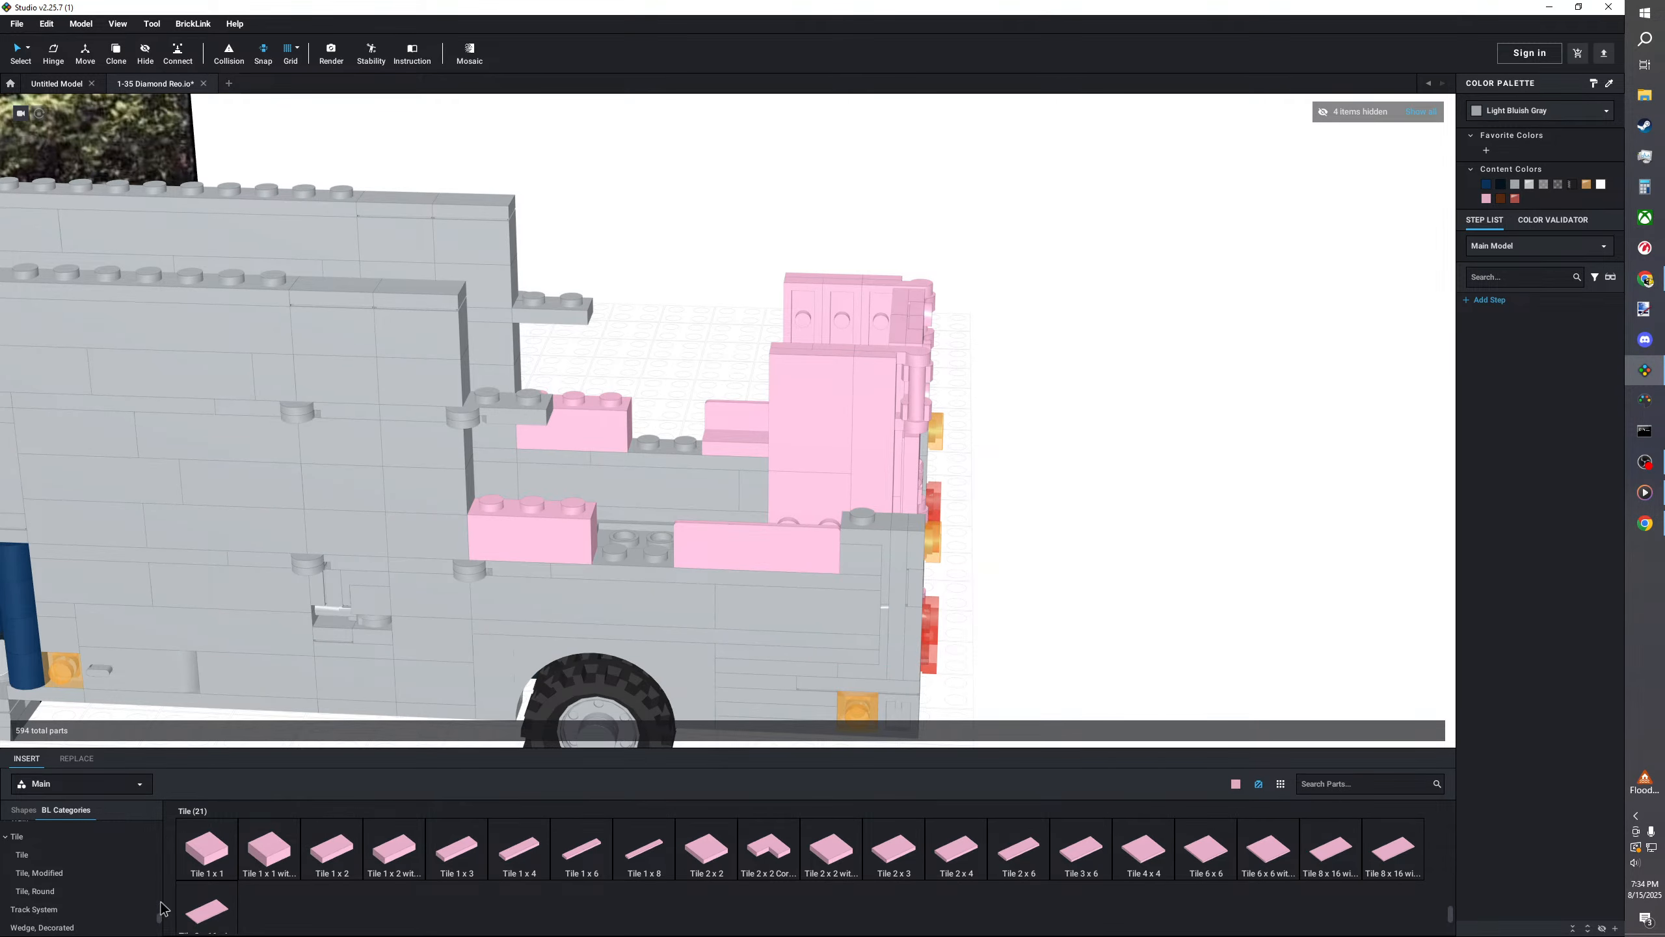
scroll(131, 885, "up", 15)
scroll(98, 869, "down", 2)
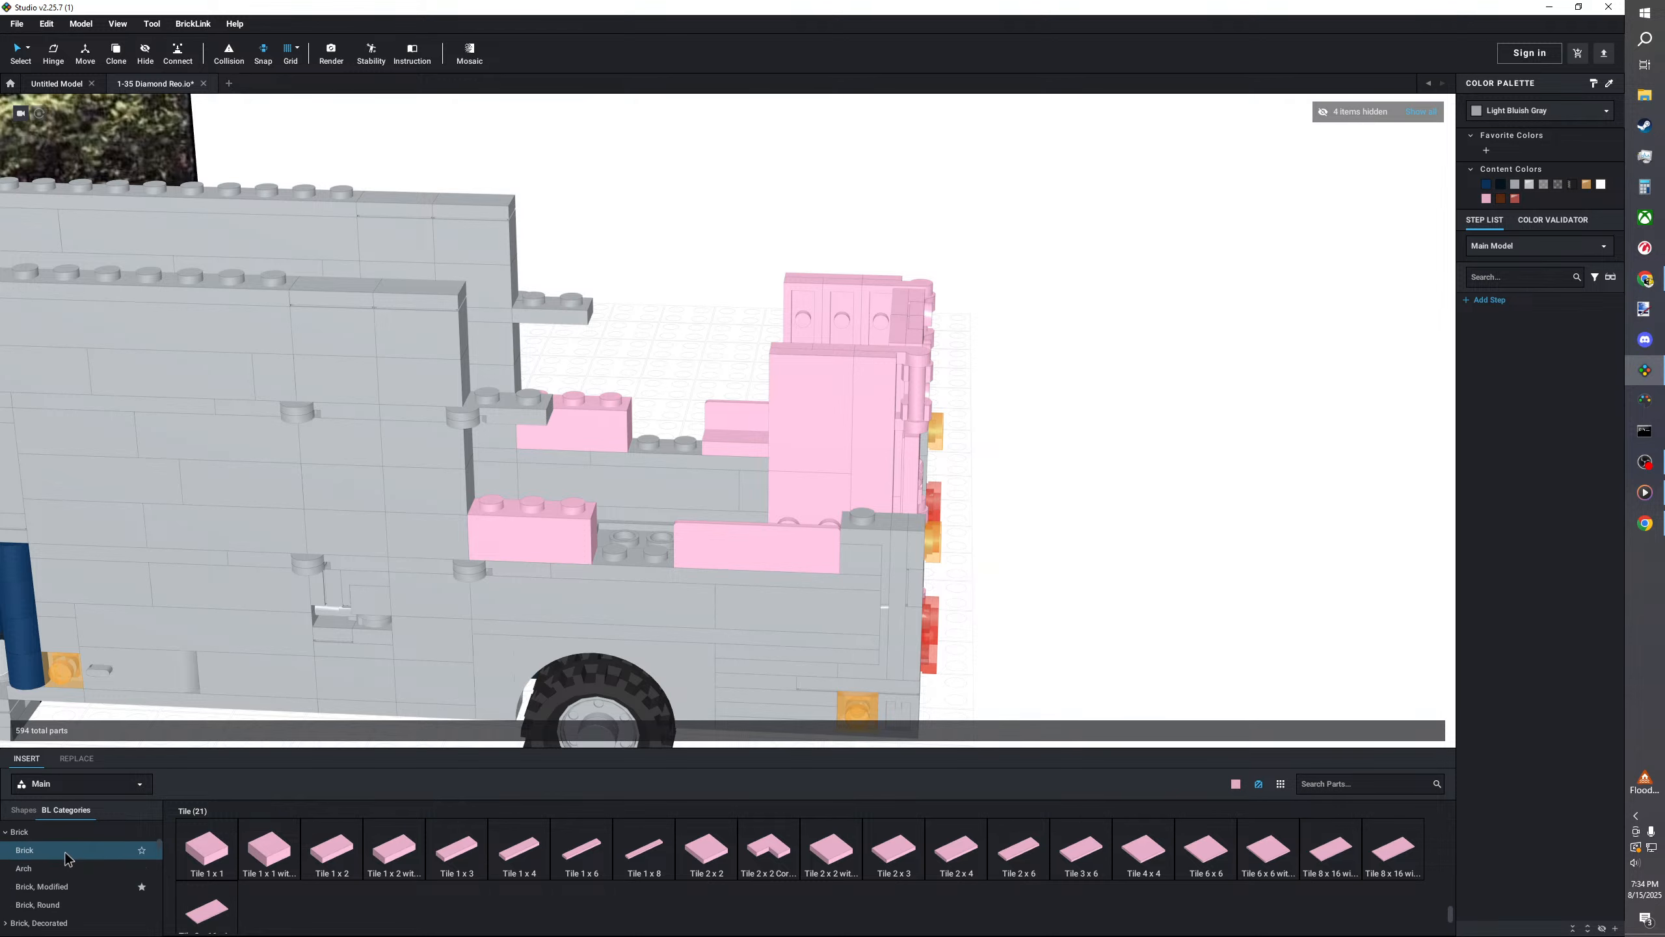
left_click(65, 863)
left_click(444, 846)
left_click(639, 525)
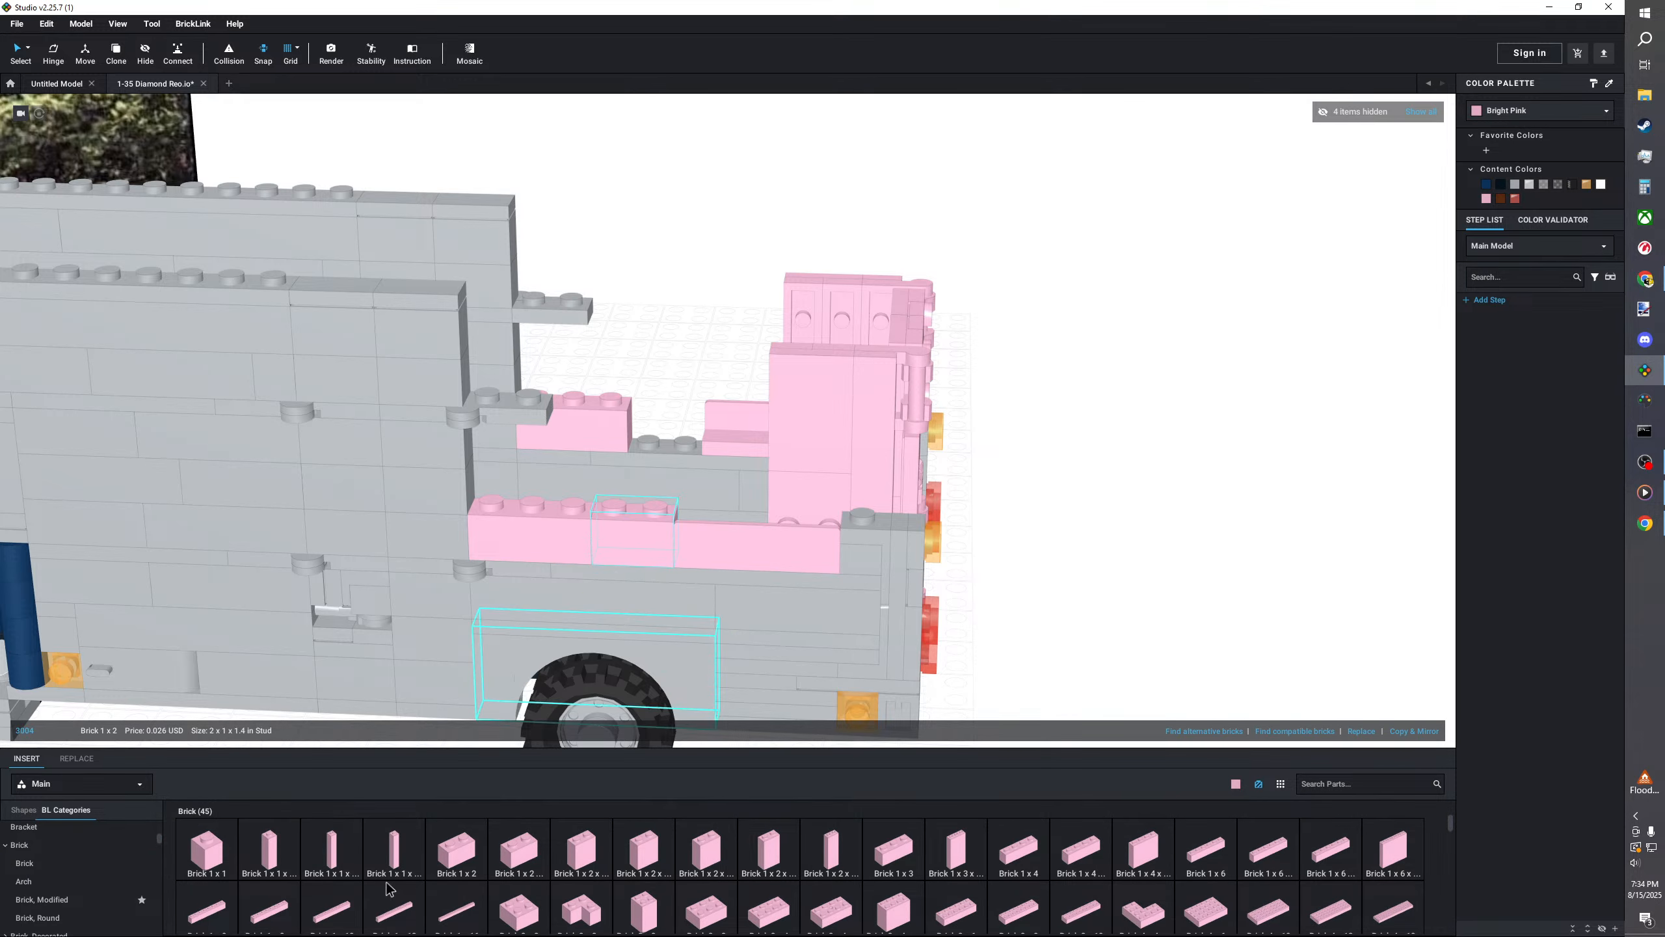
- Try laying pink Plate 1 x 10 parts along both rear side walls, with a Plate 1 x 1 filling the far wall's front end
left_click(676, 418)
right_click_drag(698, 369, 699, 375)
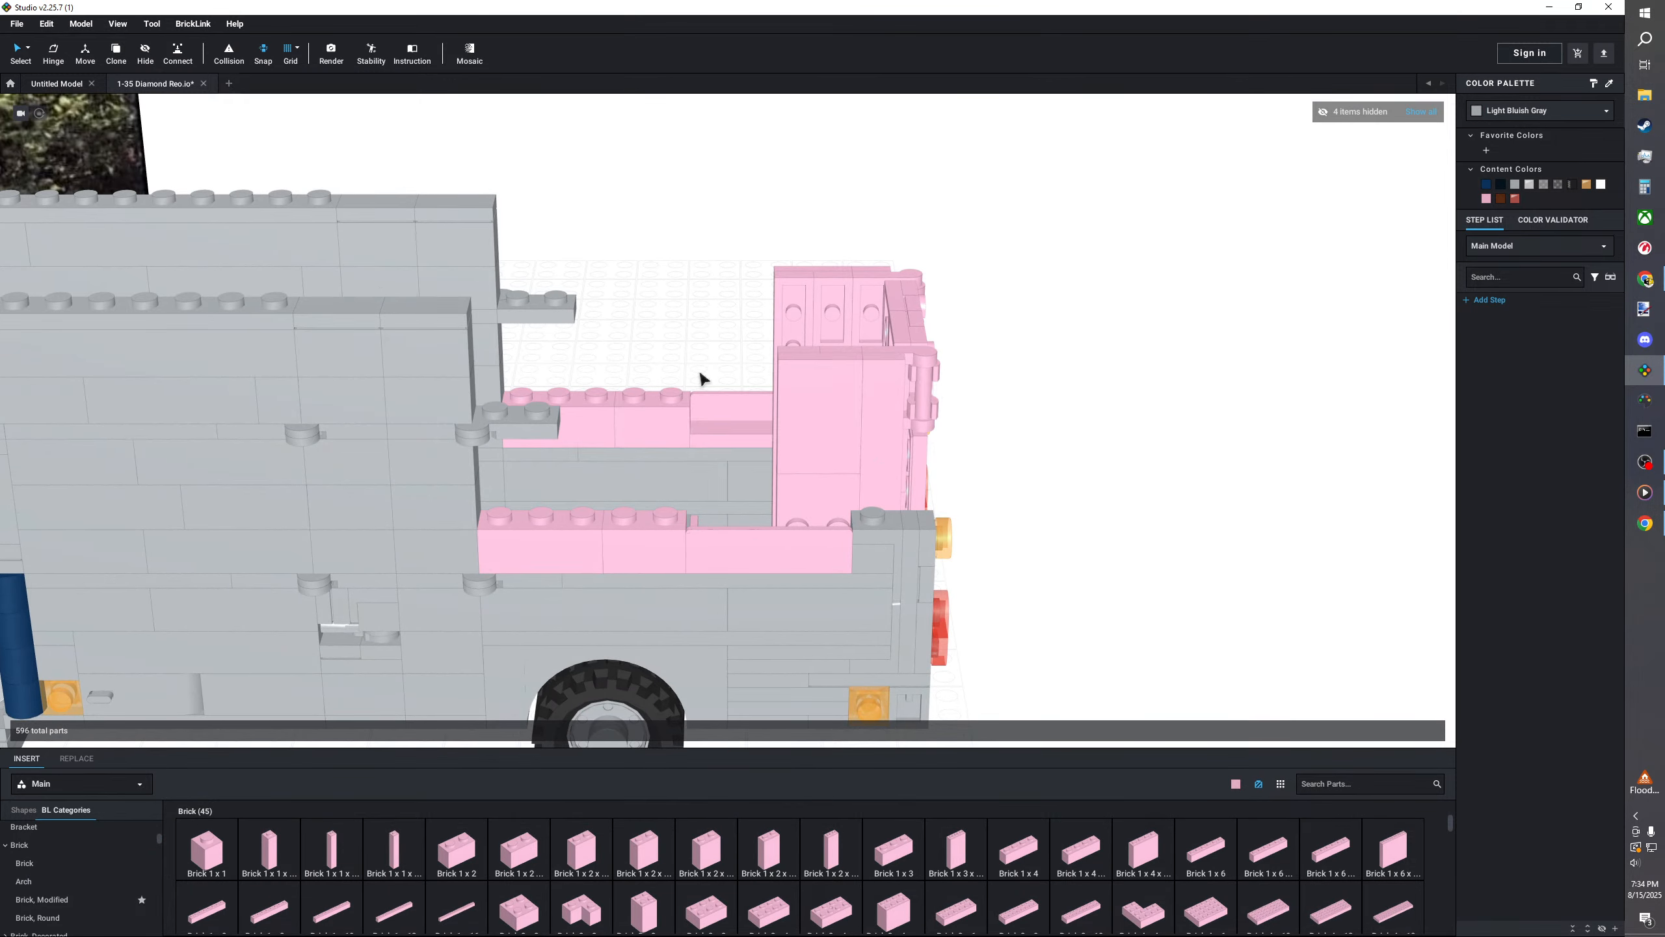
scroll(92, 866, "up", 5)
left_click(92, 866)
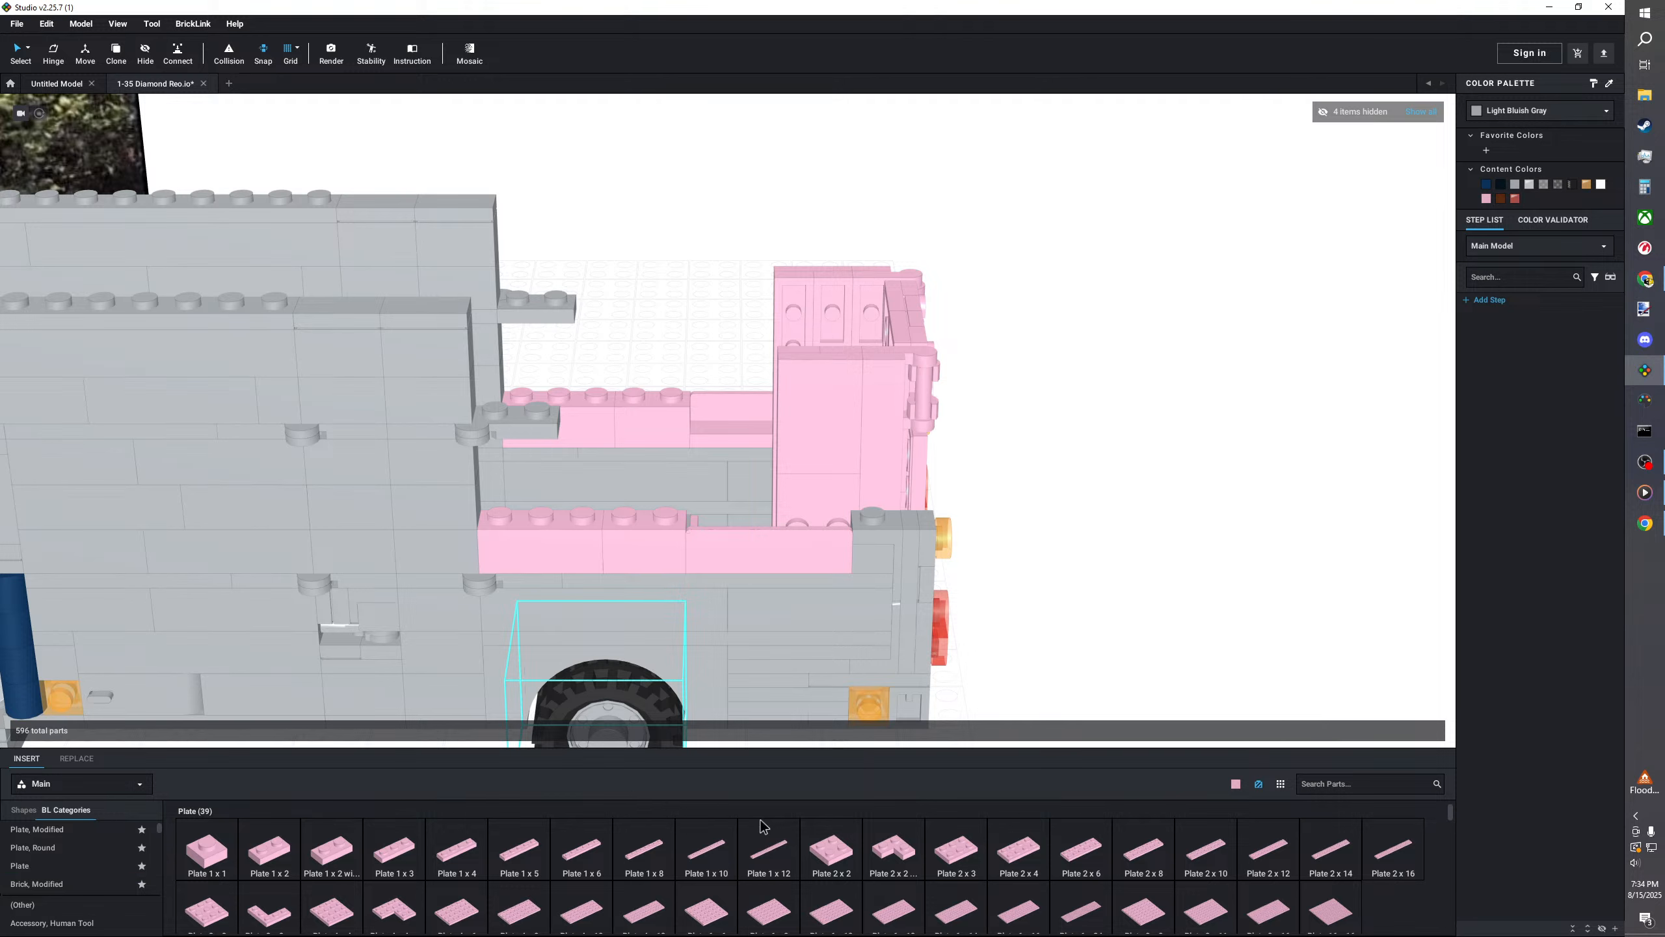
left_click(720, 856)
left_click(732, 502)
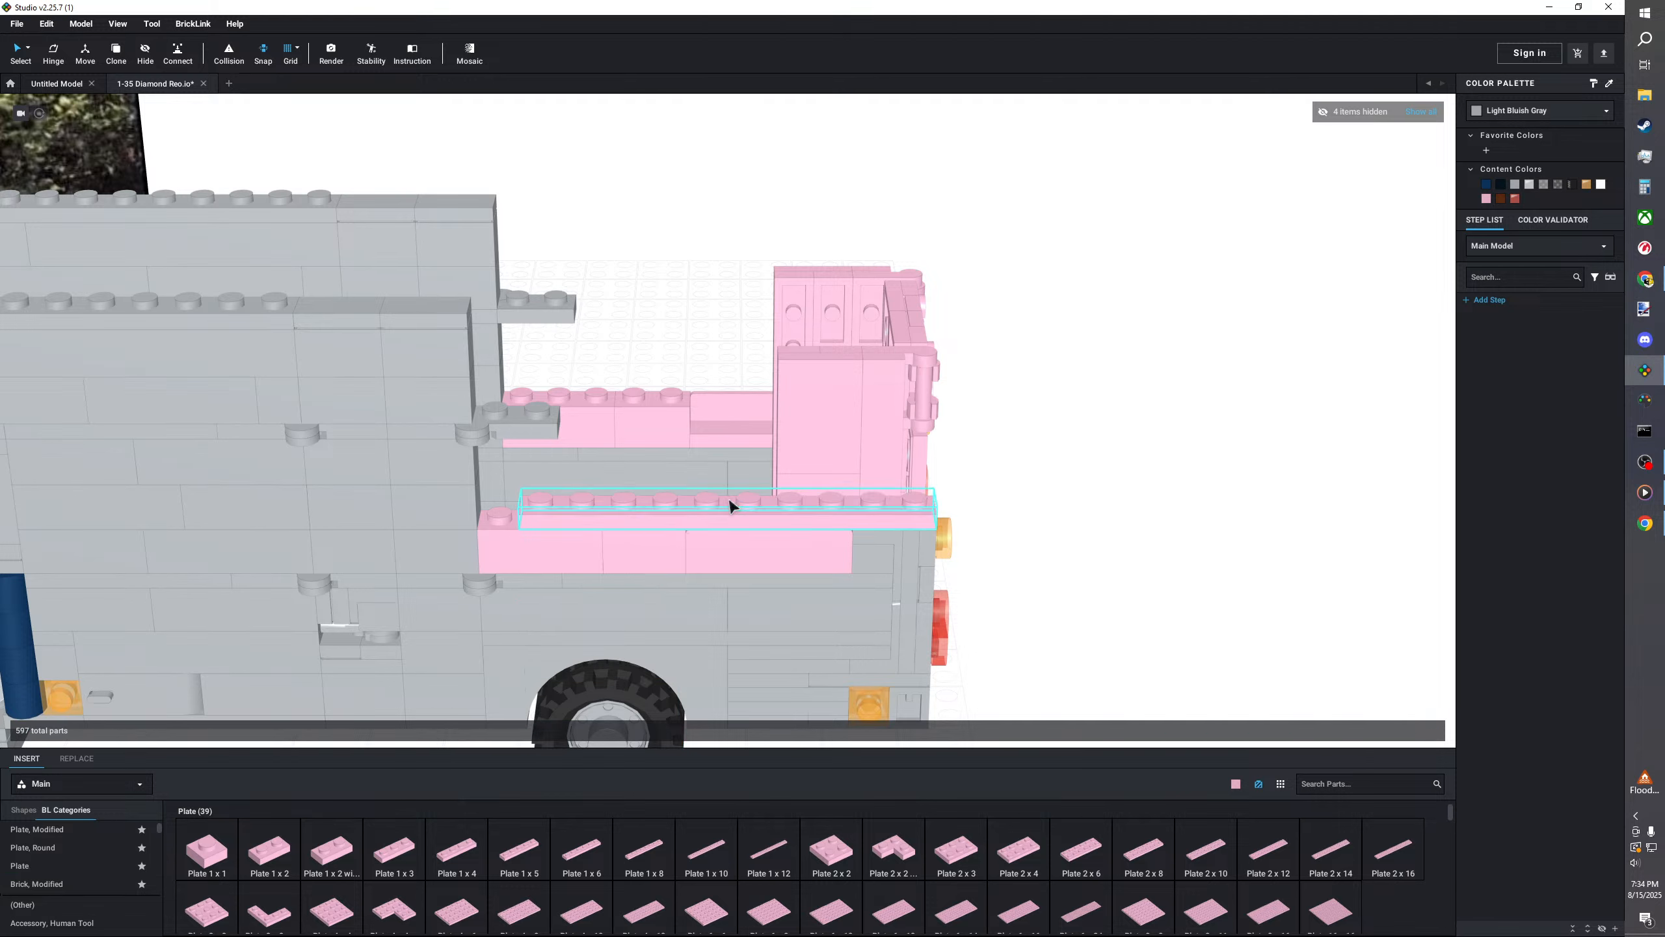
left_click(706, 869)
left_click(736, 397)
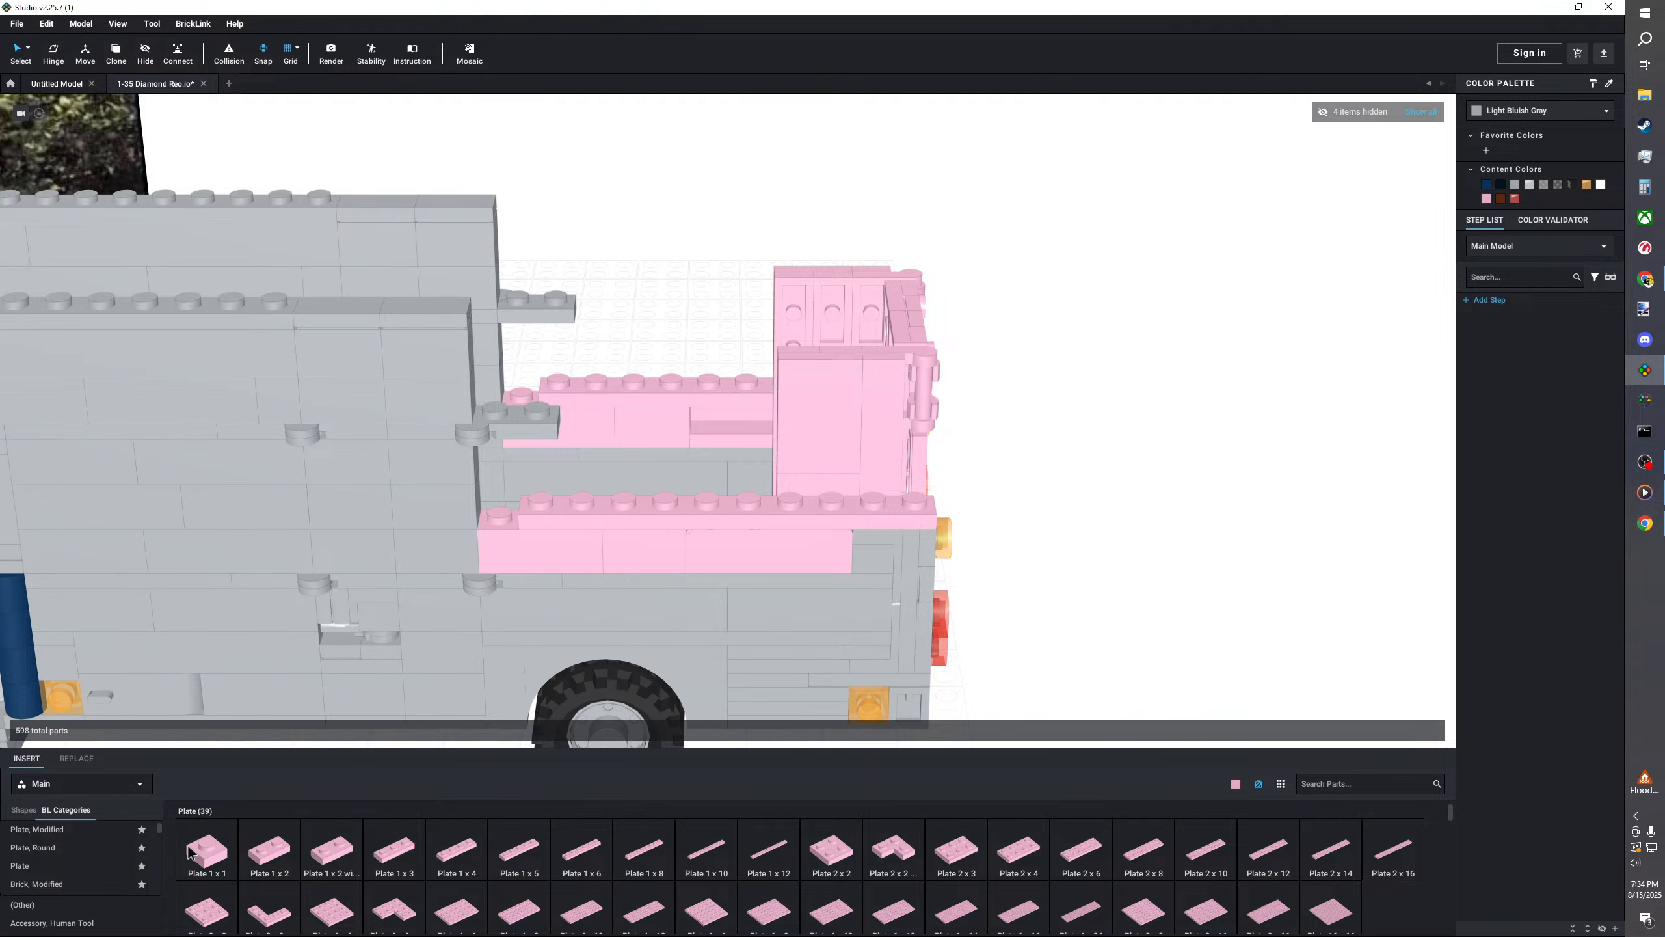
left_click(206, 853)
left_click(269, 852)
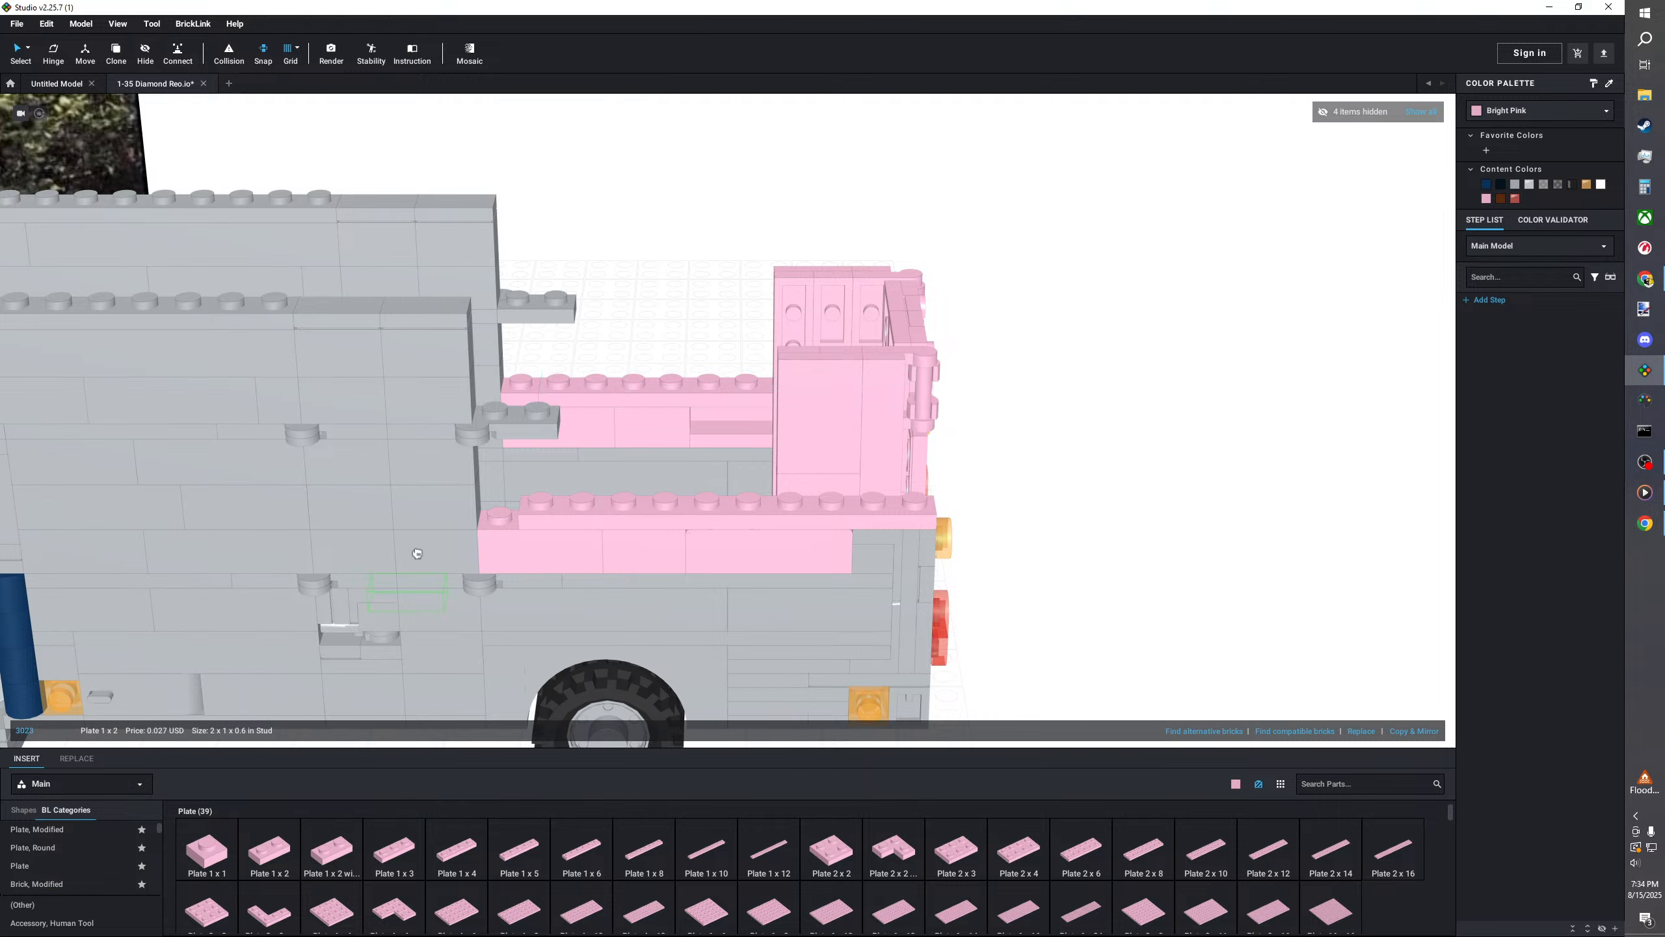
key("Escape")
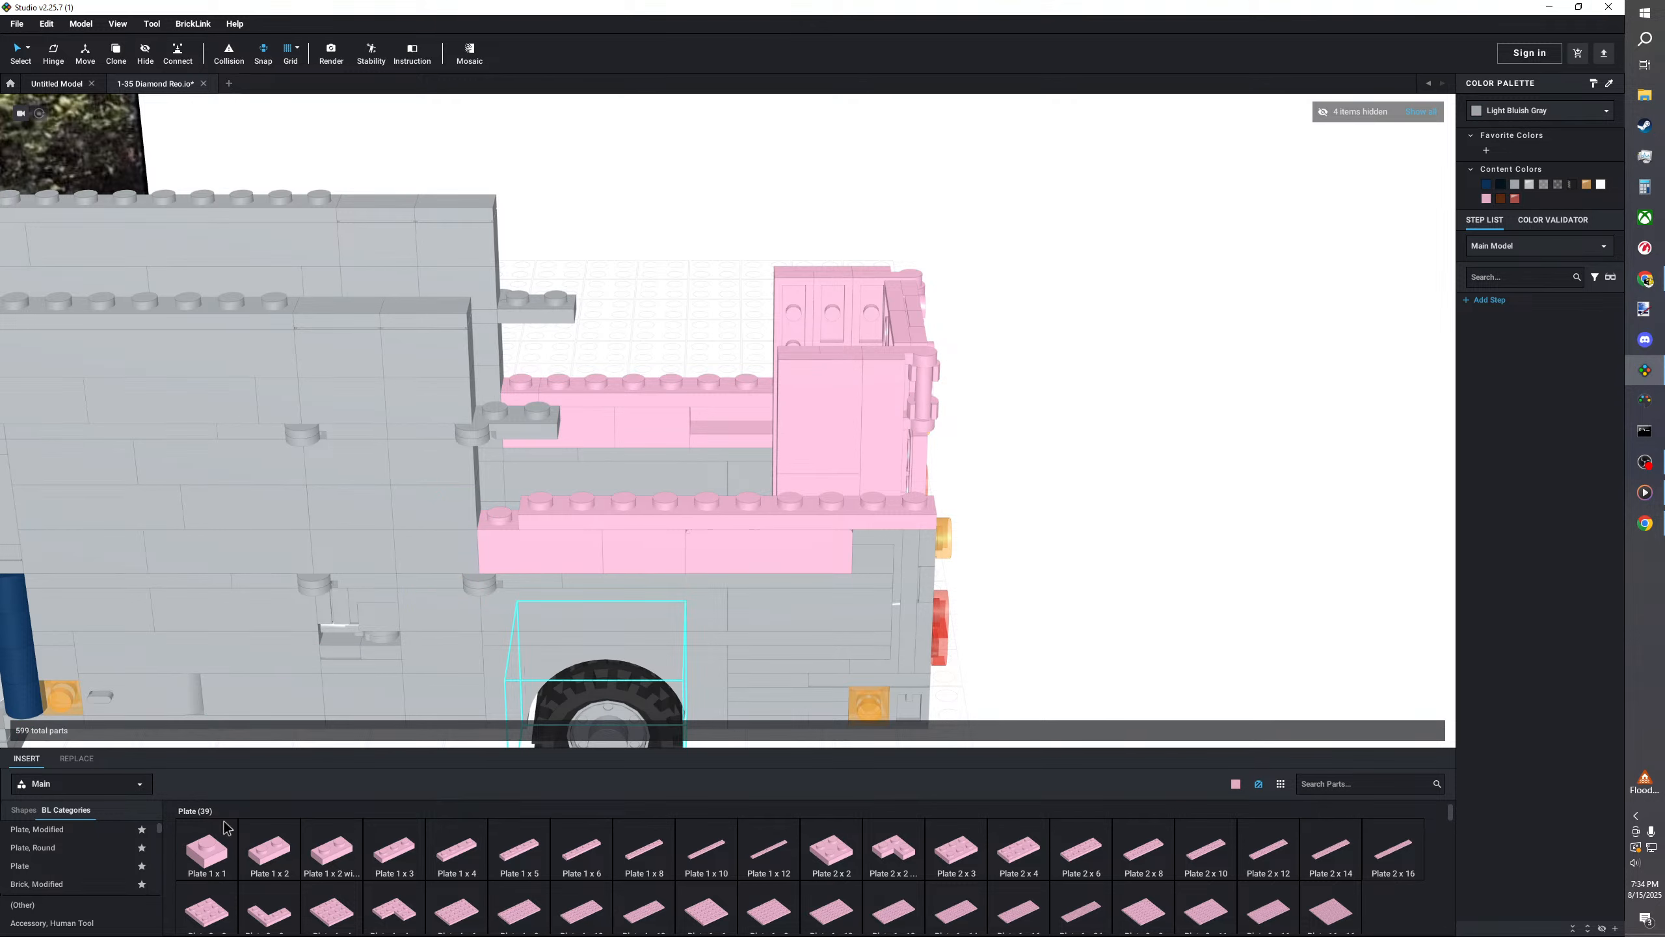
left_click(646, 502)
key("Delete")
- Paste a gray Brick 1 x 8 along the rear of both side walls and delete the leftover pink plate on the far wall
scroll(664, 405, "down", 3)
right_click_drag(665, 405, 664, 446)
key("ctrl+v")
left_click(754, 485)
key("ctrl+v")
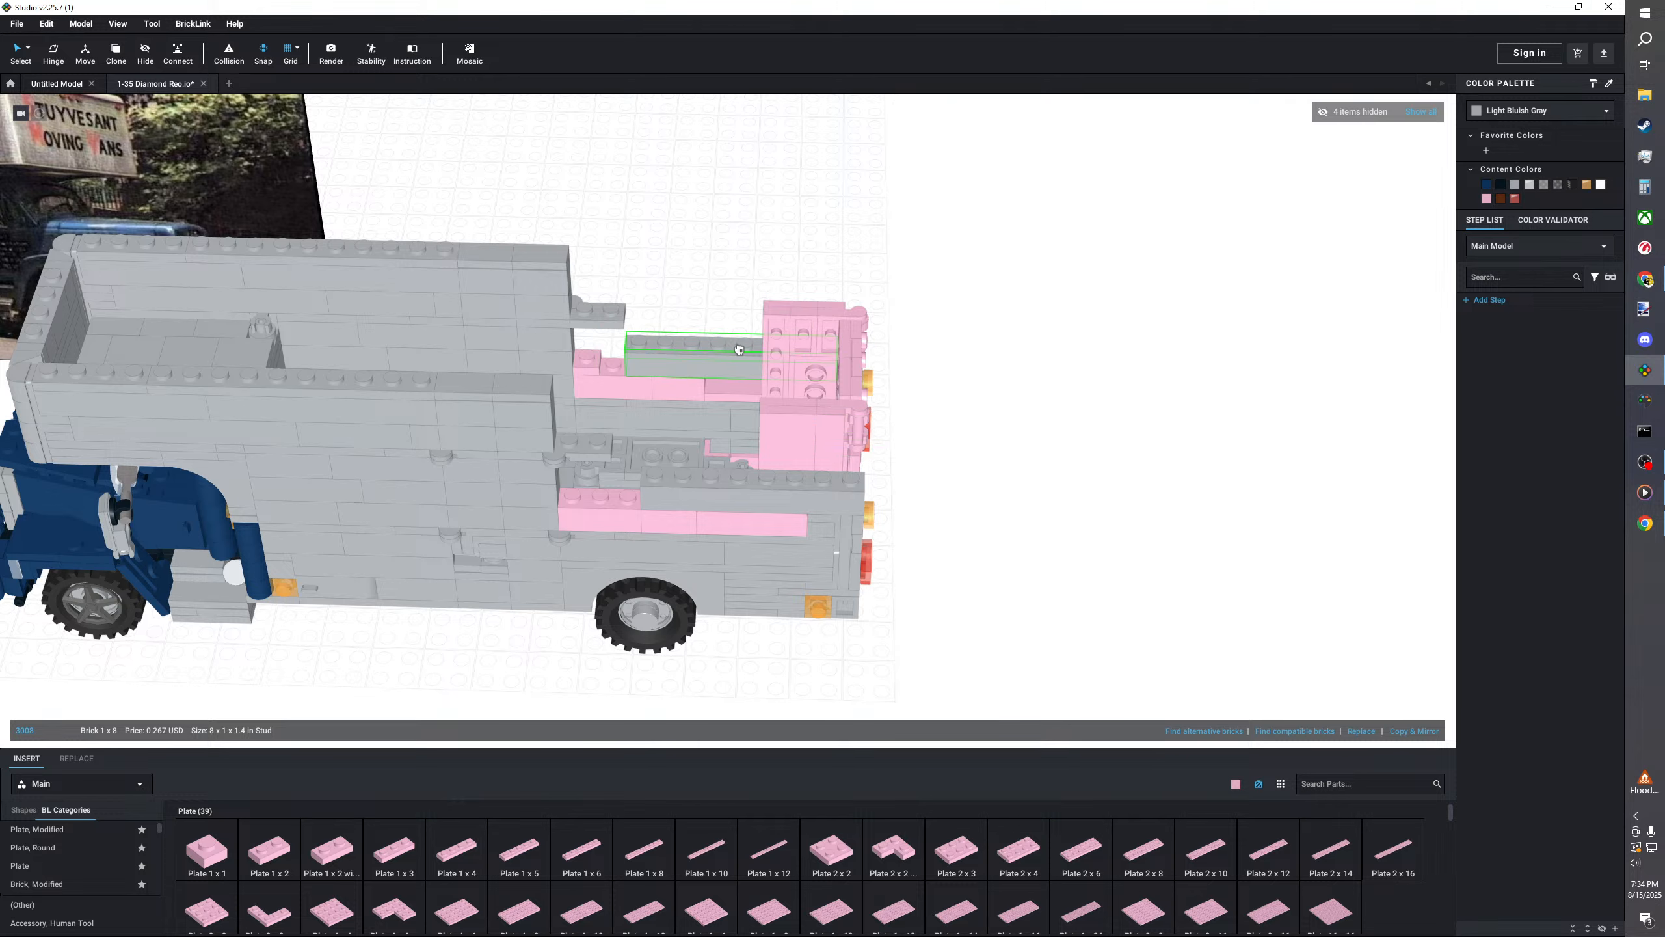
left_click(746, 350)
left_click_drag(690, 359, 734, 360)
left_click(594, 361)
right_click_drag(598, 366, 589, 348)
key("Delete")
- Add pink Brick 1 x 3 copies in front of the gray 1 x 8 bricks on both side walls
left_click(662, 392)
left_click(646, 402)
left_click(685, 412, "ctrl")
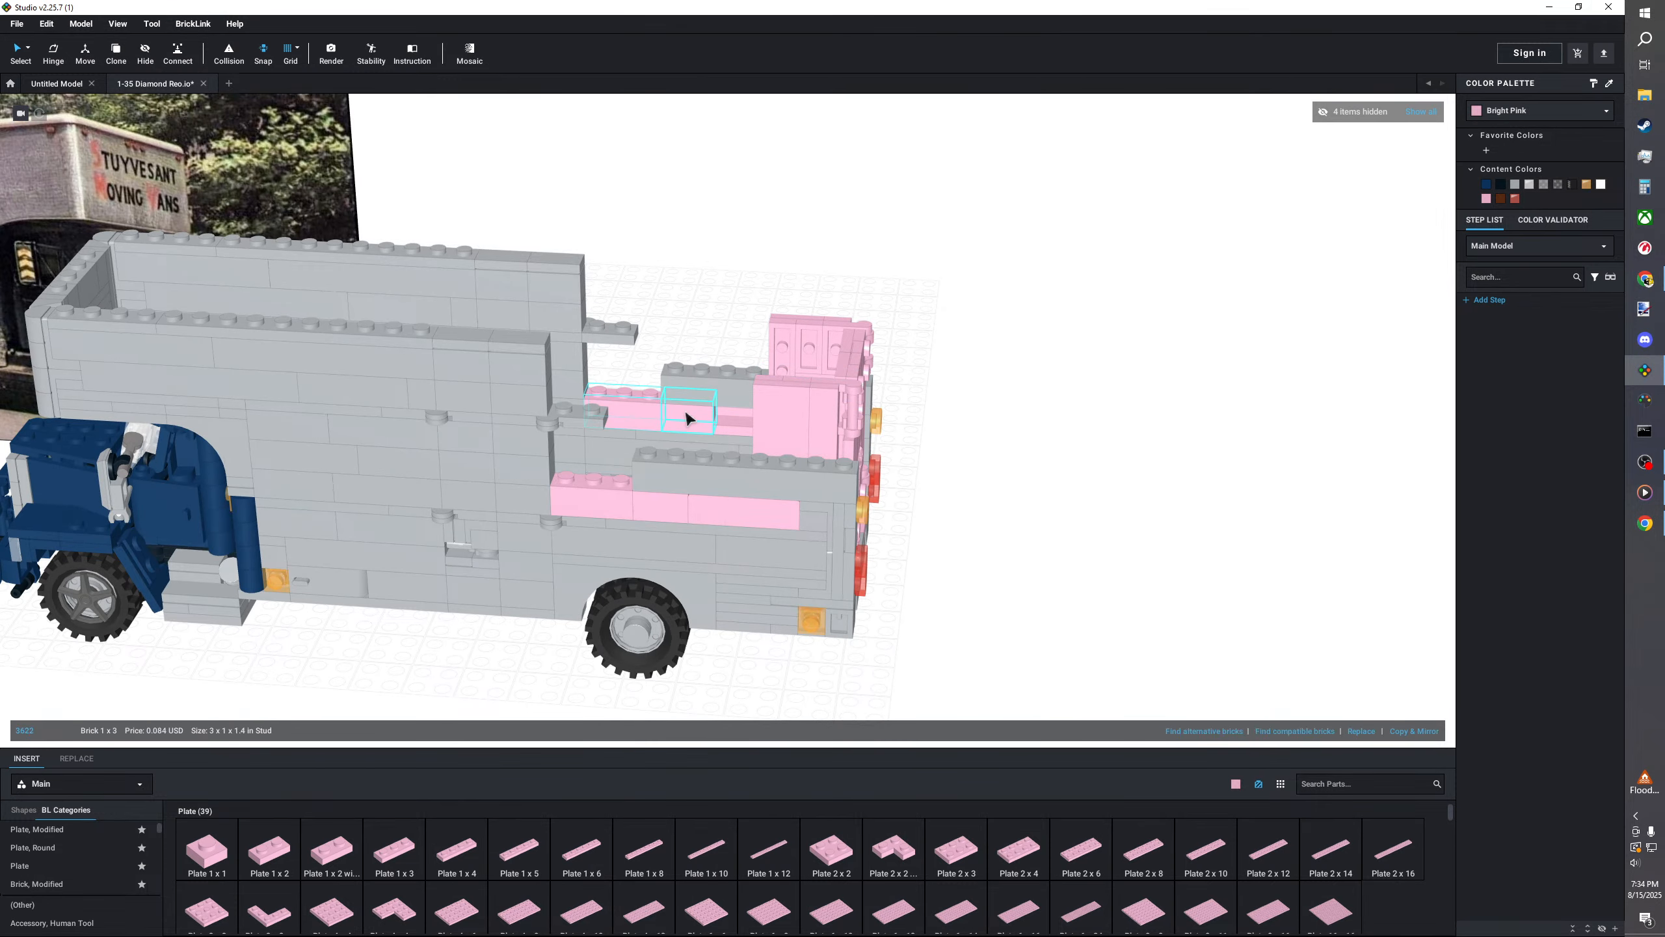
left_click(661, 510, "ctrl")
left_click(622, 506, "ctrl")
key("Right")
key("Right")
- Stack another gray brick course on both rear side walls and finish its rear ends with pink 1 x 3 bricks
left_click(744, 479)
key("ctrl+d")
left_click_drag(744, 479, 676, 442)
right_click_drag(950, 420, 1050, 406)
scroll(1051, 406, "down", 3)
left_click(1052, 405)
scroll(1050, 413, "up", 3)
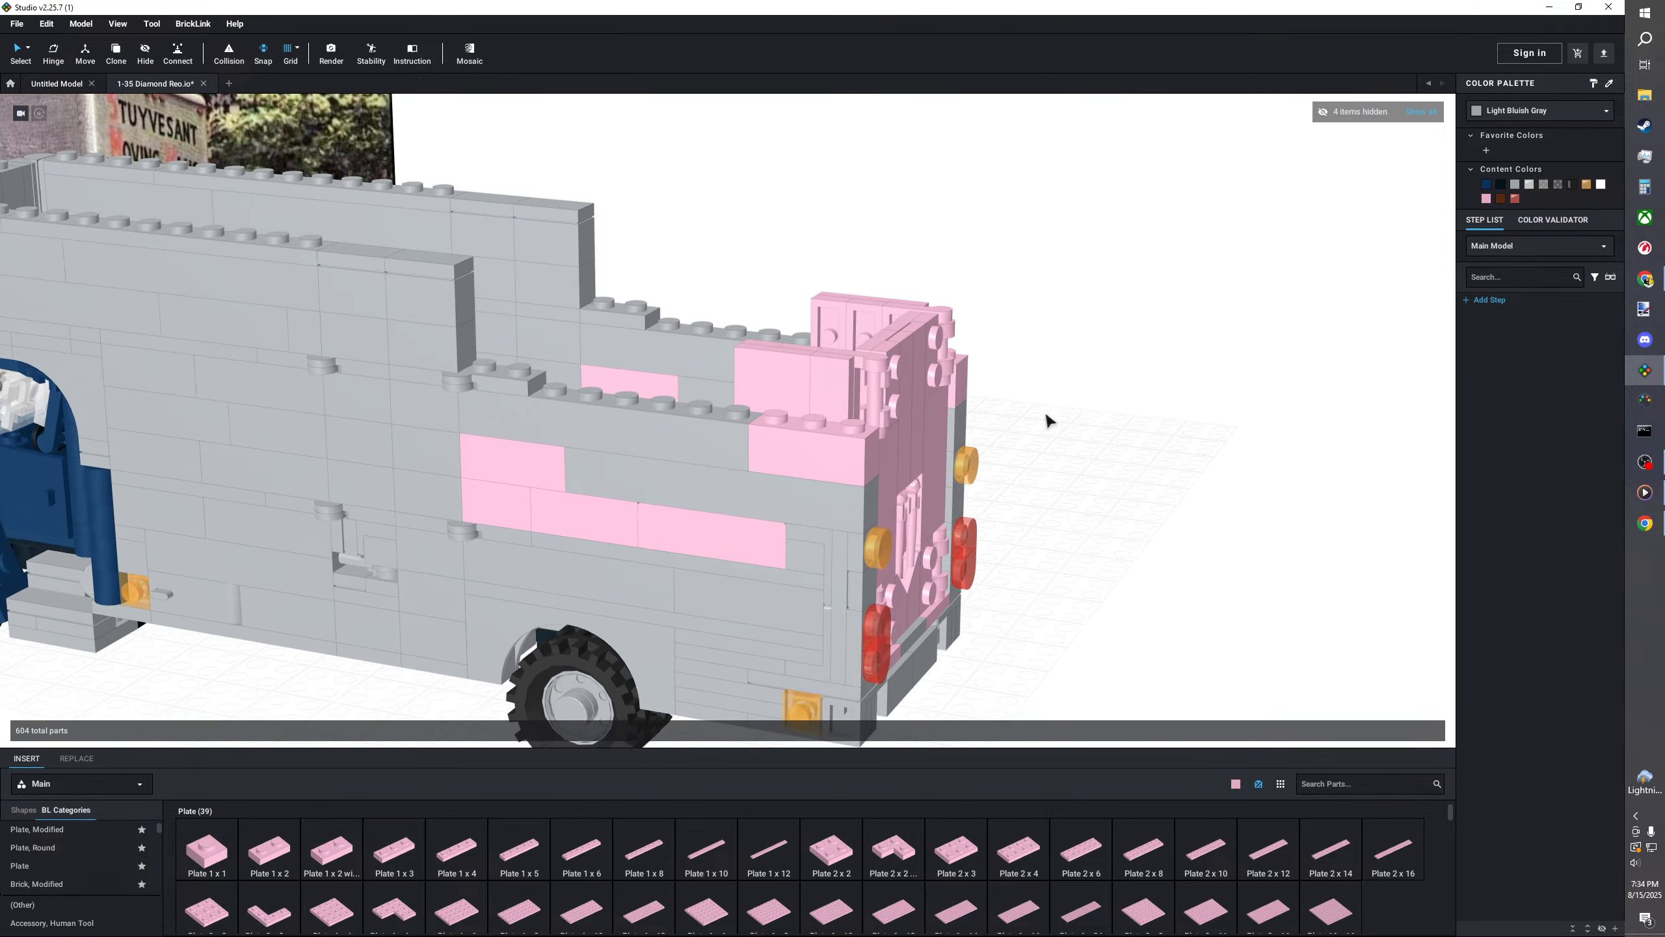
middle_click_drag(1049, 420, 1030, 444)
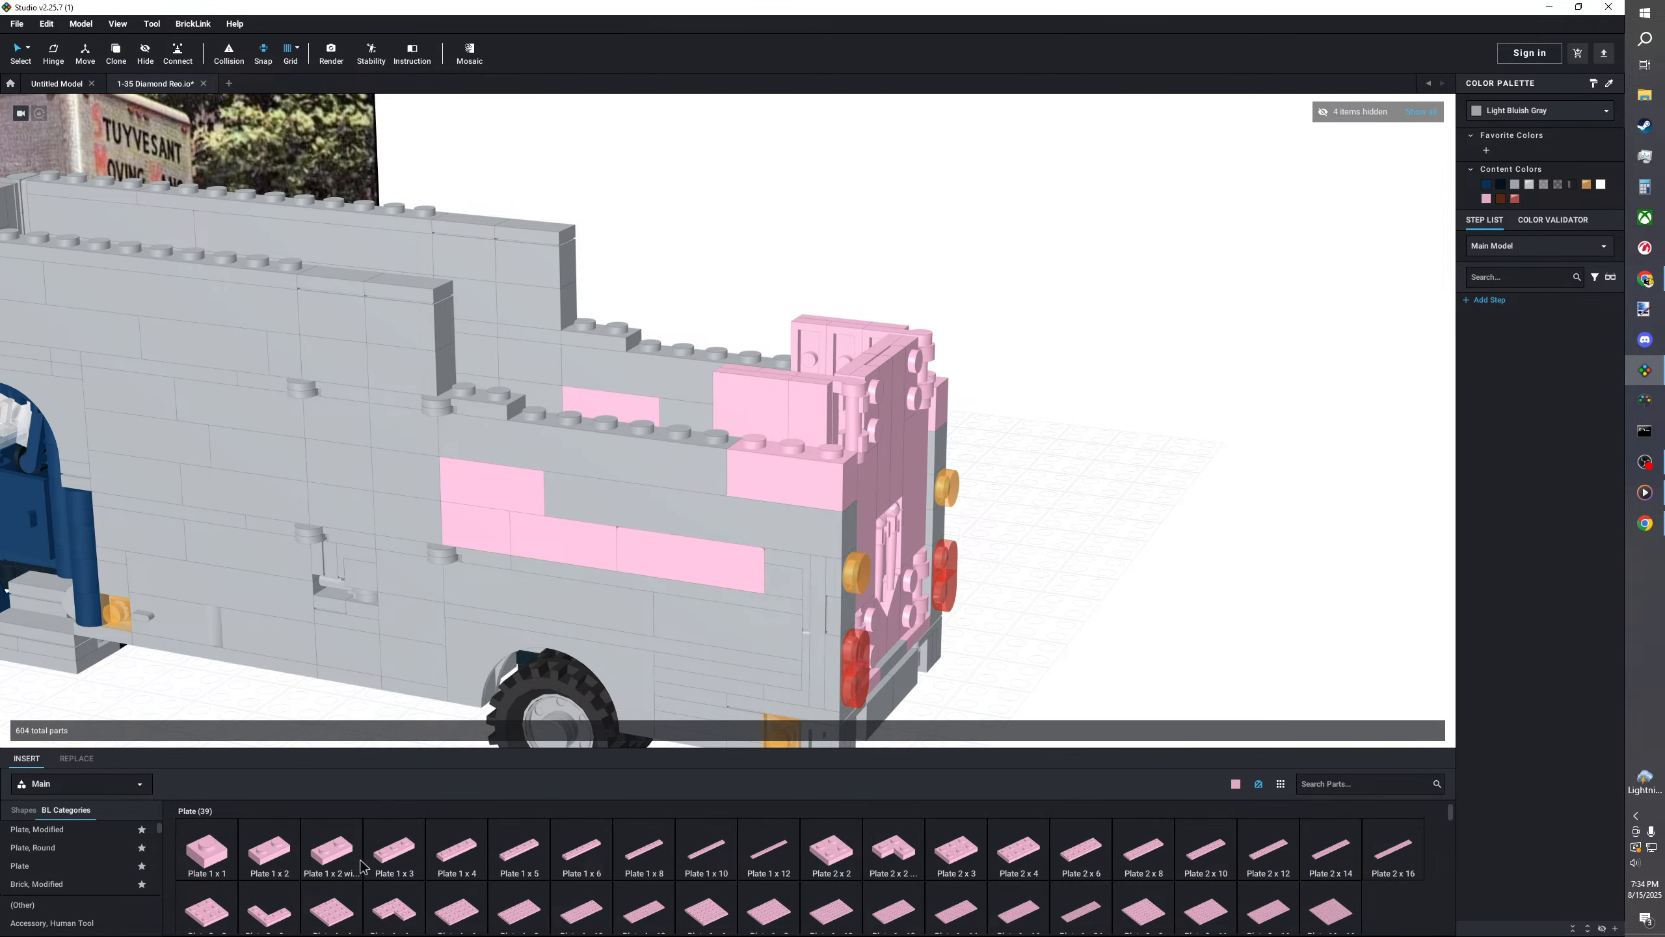
- Cover the upper brick course on both rear side walls with a pink Plate 1 x 6 and Plate 1 x 3 each
right_click_drag(639, 532, 672, 570)
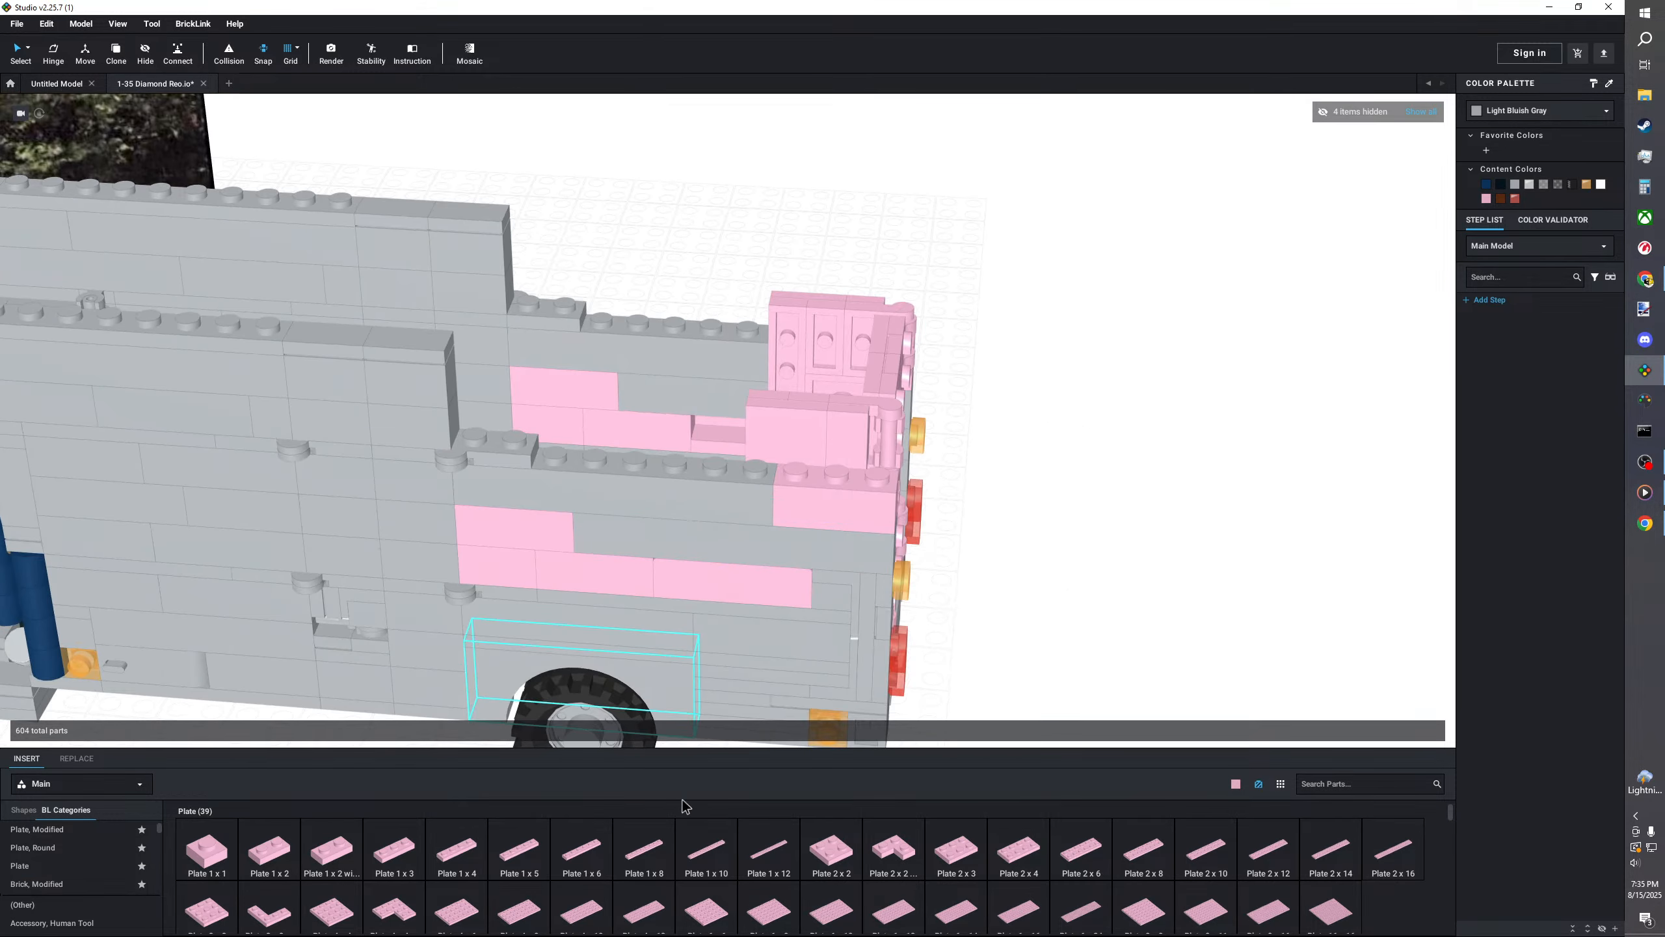
left_click(604, 843)
left_click(790, 473)
left_click(748, 326)
left_click(393, 849)
left_click(595, 459)
left_click(638, 326)
- Examine the van body from the rear, sides and front against the reference photo
scroll(740, 268, "down", 3)
right_click_drag(739, 267, 998, 537)
scroll(990, 544, "up", 1)
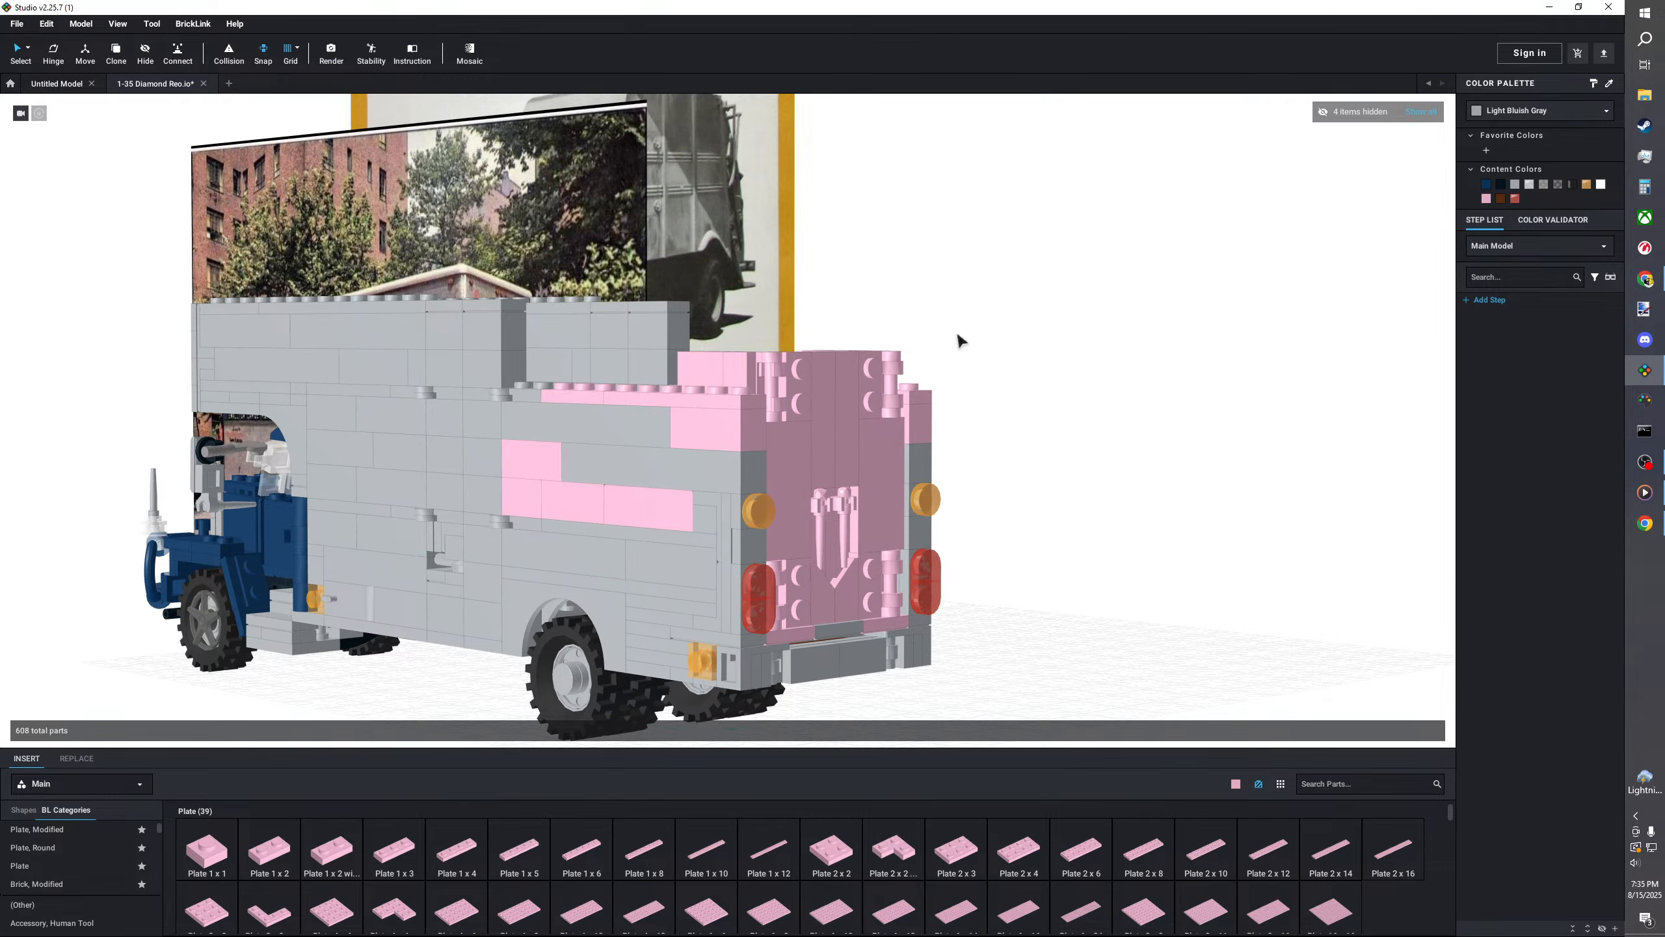
scroll(703, 543, "down", 3)
right_click_drag(702, 543, 779, 524)
scroll(706, 532, "up", 3)
scroll(741, 528, "down", 2)
middle_click_drag(779, 524, 801, 518)
mouse_move(801, 518)
right_mouse_down()
mouse_move(780, 524)
mouse_move(801, 520)
right_mouse_up()
middle_click_drag(768, 523, 877, 528)
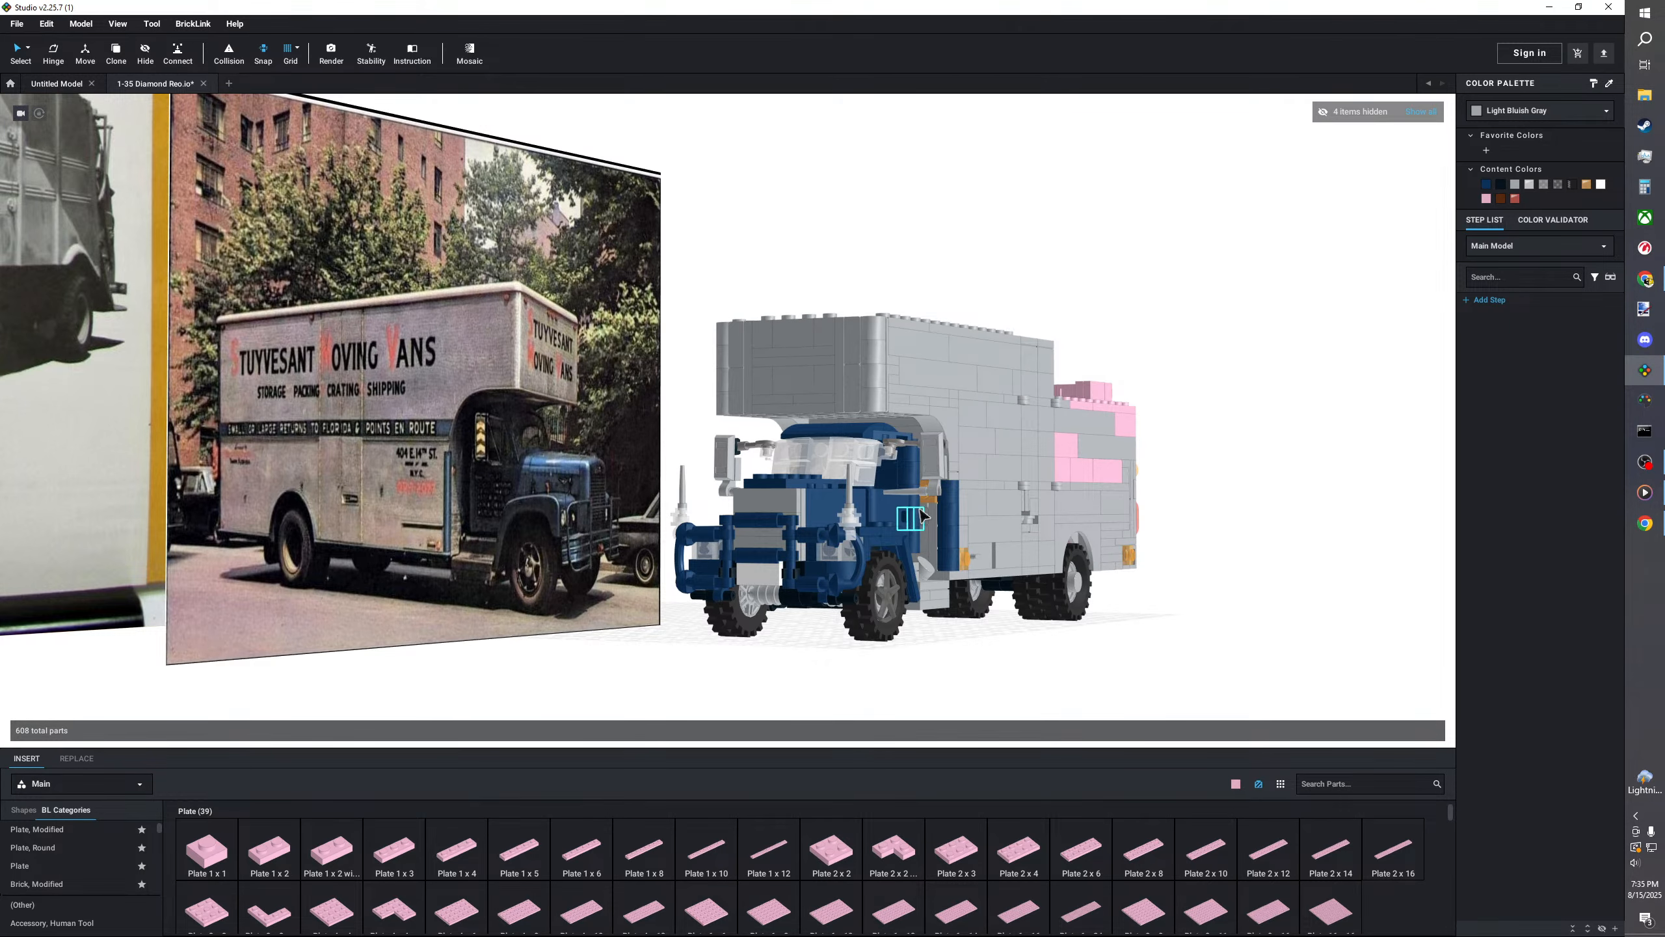
mouse_move(910, 508)
right_mouse_down()
mouse_move(837, 540)
mouse_move(851, 517)
mouse_move(915, 504)
mouse_move(879, 499)
right_mouse_up()
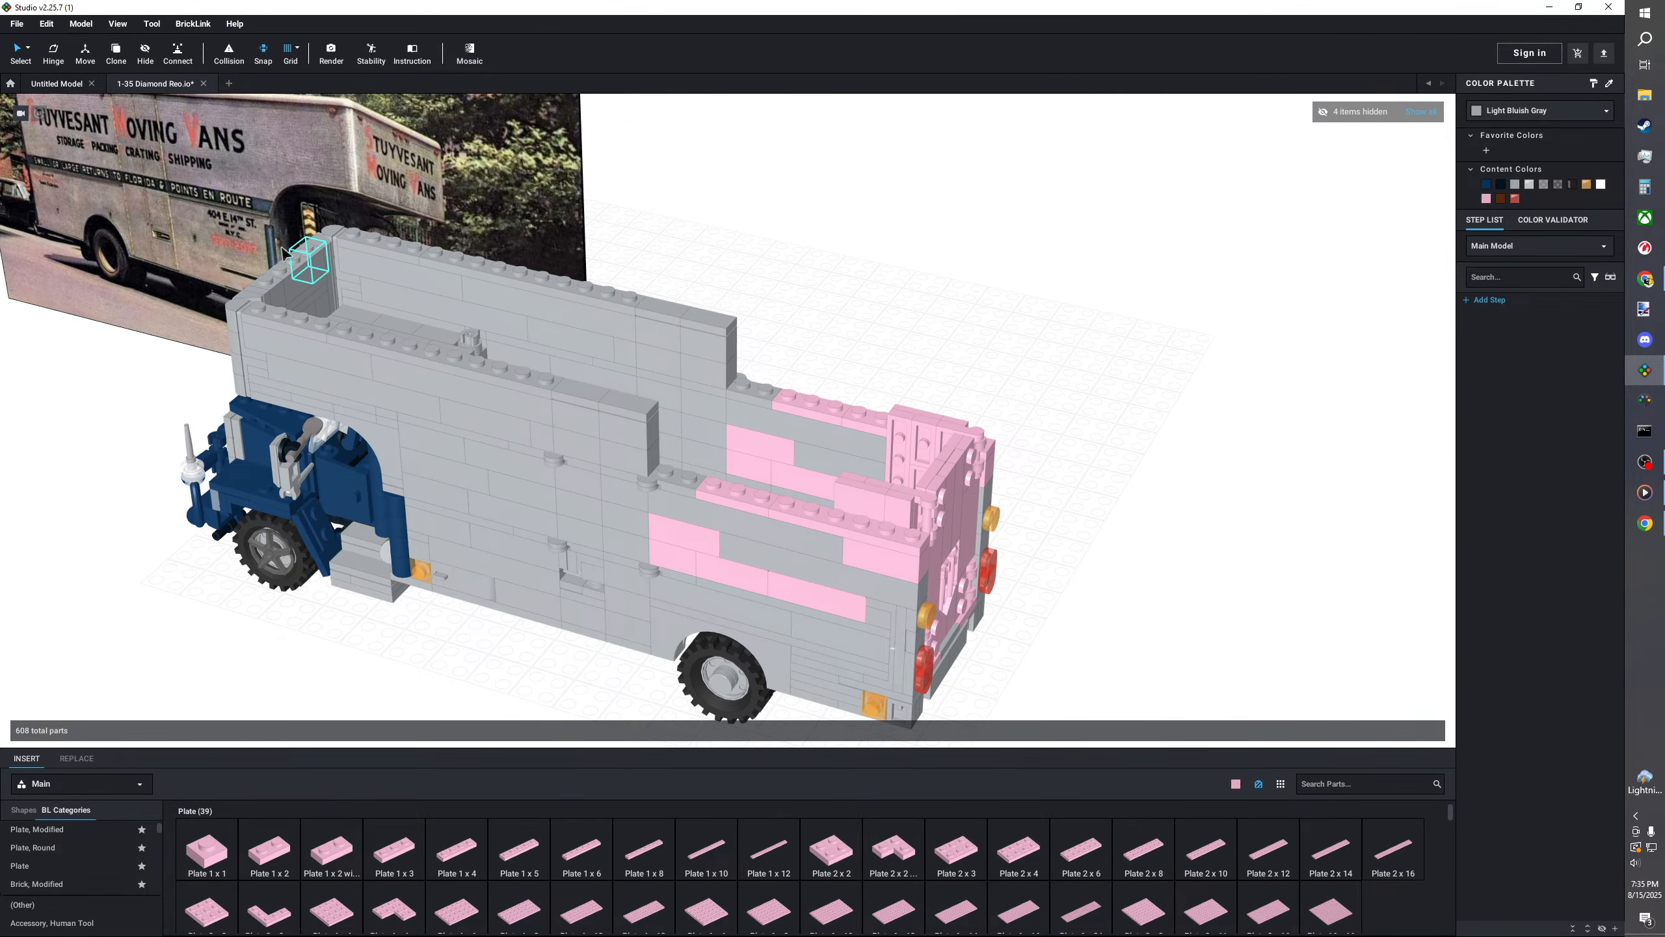
right_click_drag(787, 387, 857, 387)
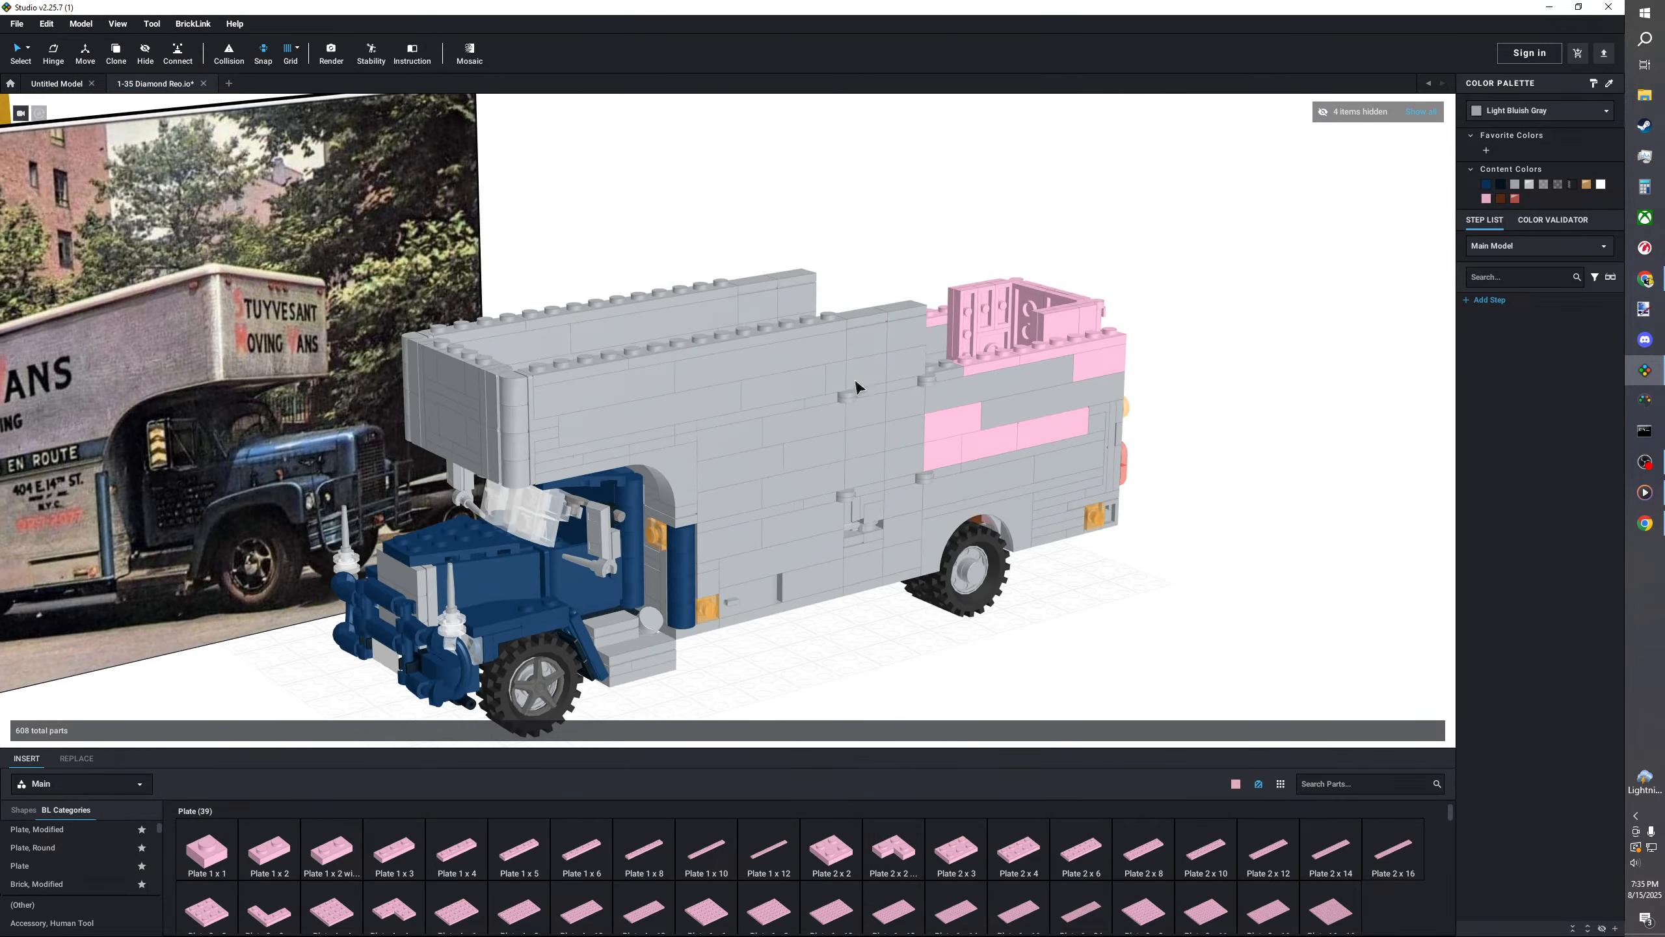
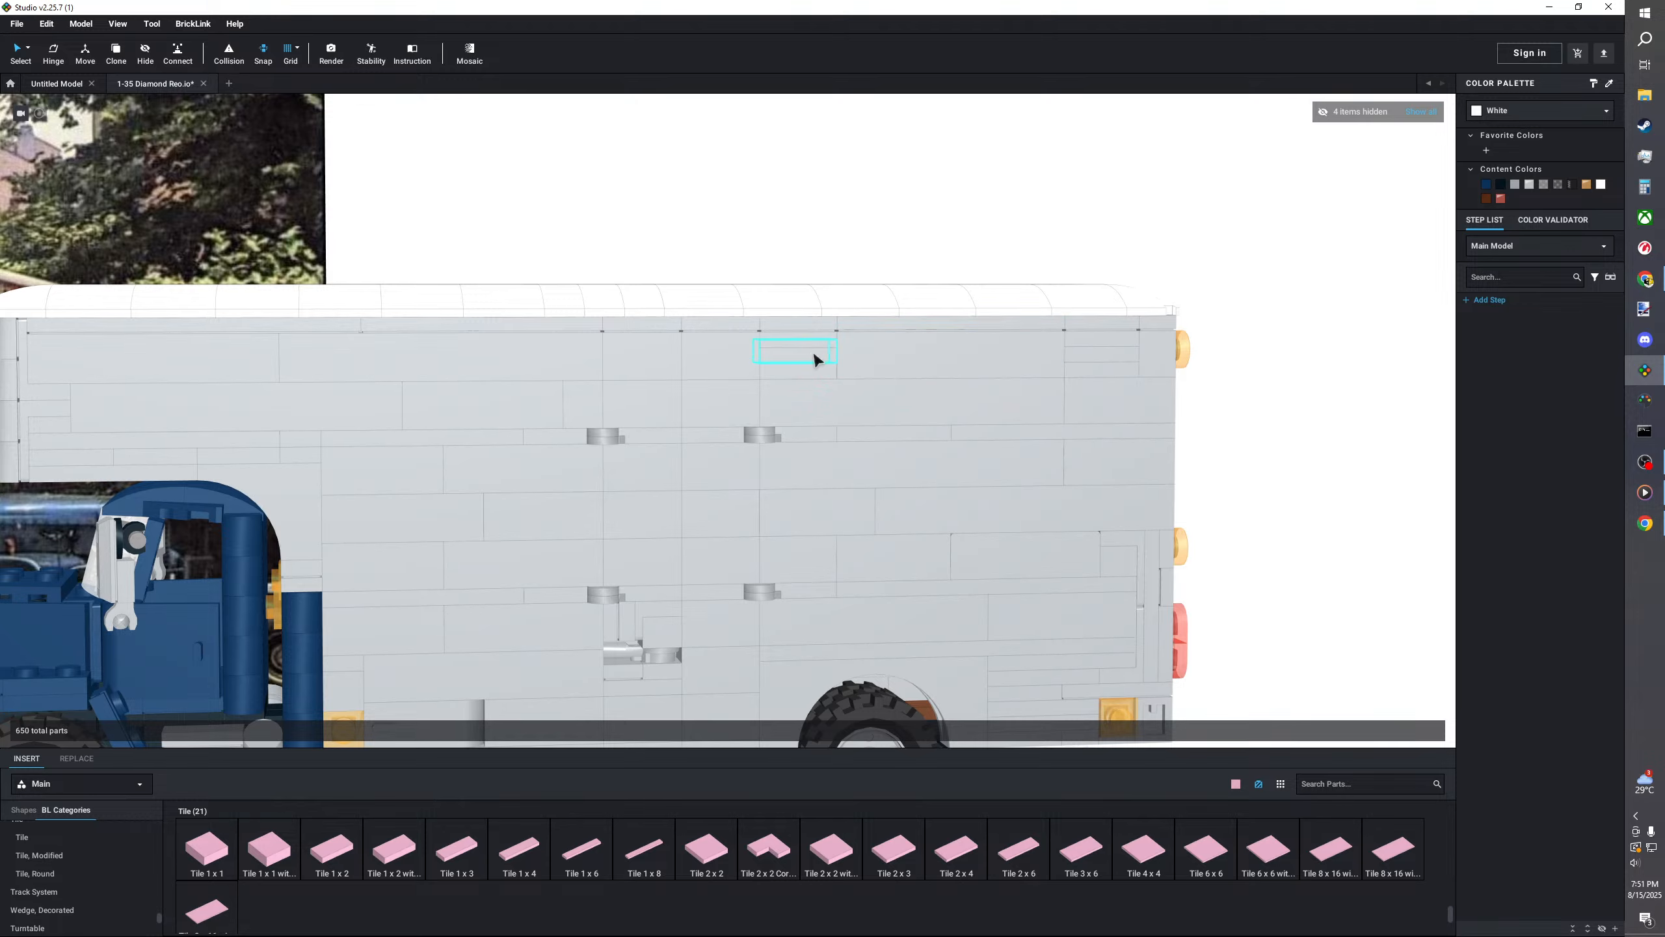
- Hide the white roof submodel to expose the tops of the side walls
right_click_drag(814, 361, 796, 361)
middle_click_drag(795, 361, 751, 368)
right_click_drag(751, 368, 763, 384)
right_click(760, 384)
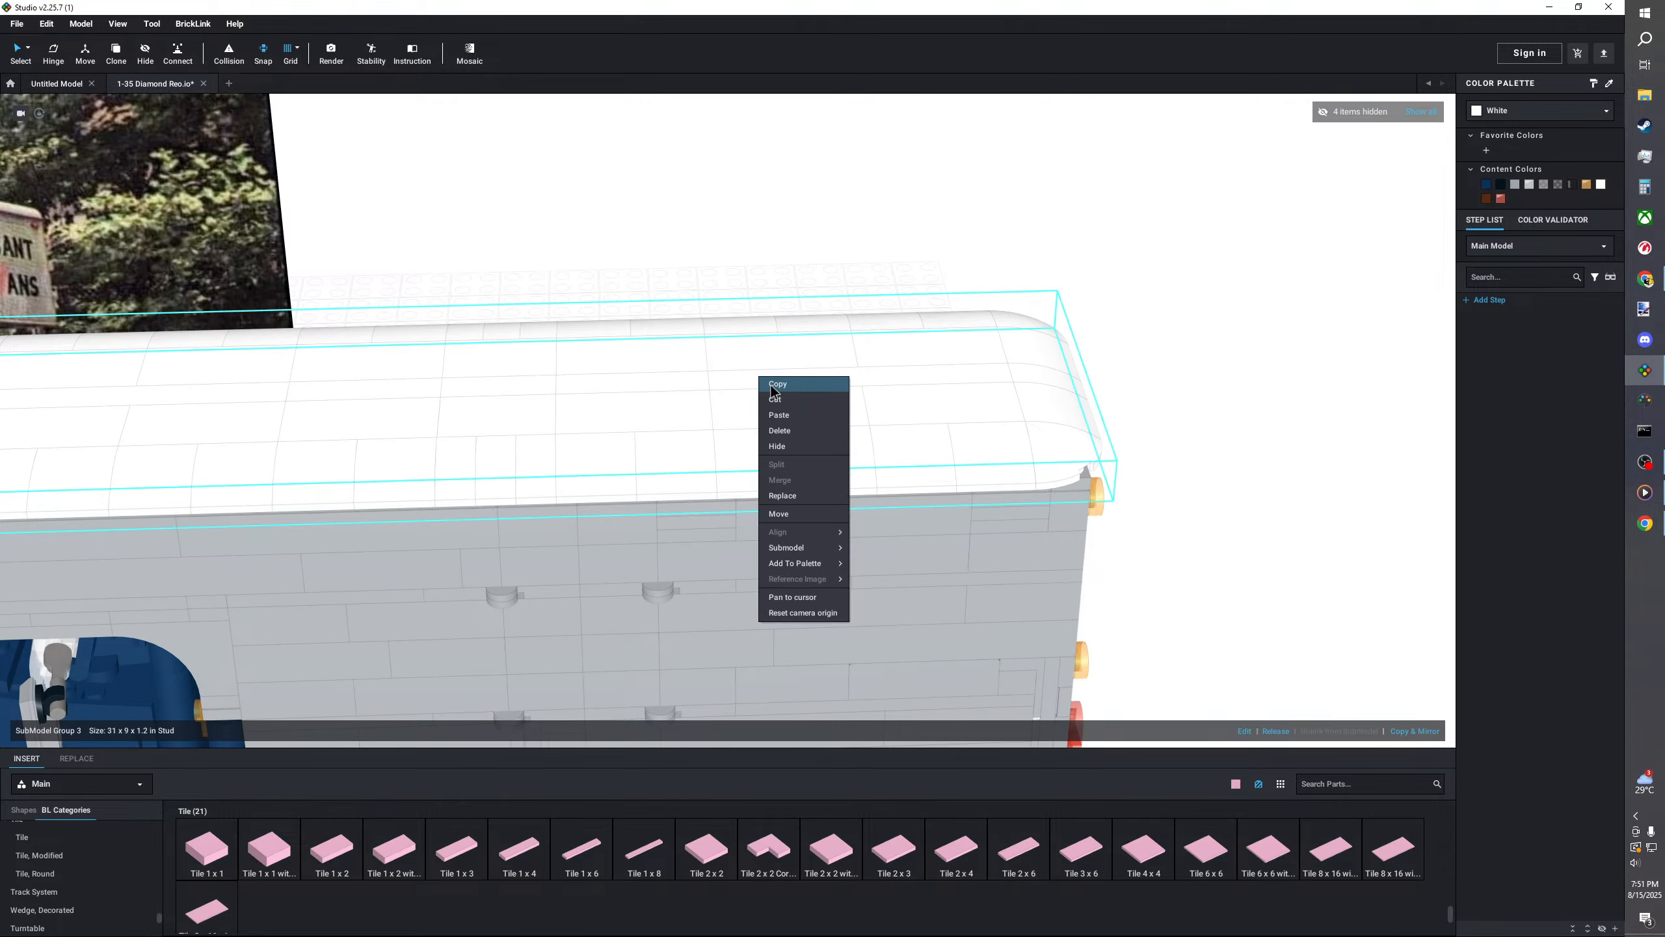
left_click(799, 443)
- Delete the four gray parts topping both side walls between the two rear crossbeams
scroll(722, 267, "up", 5)
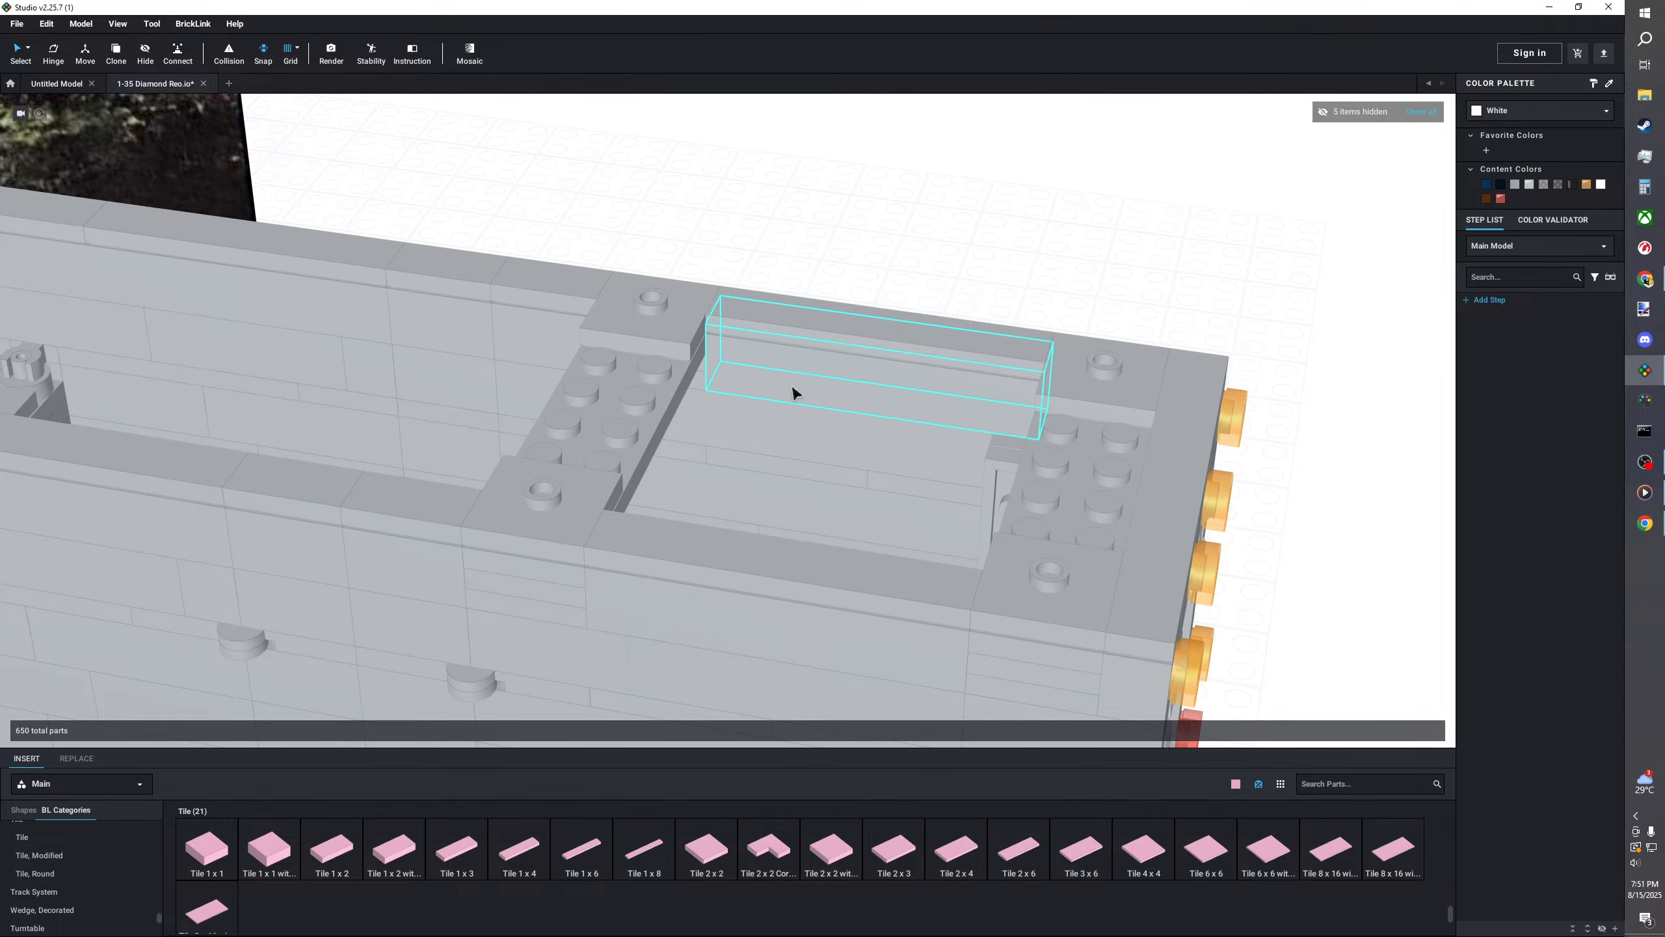
left_click(790, 390)
scroll(773, 368, "down", 3)
left_click(777, 328, "ctrl")
left_click(732, 517, "ctrl")
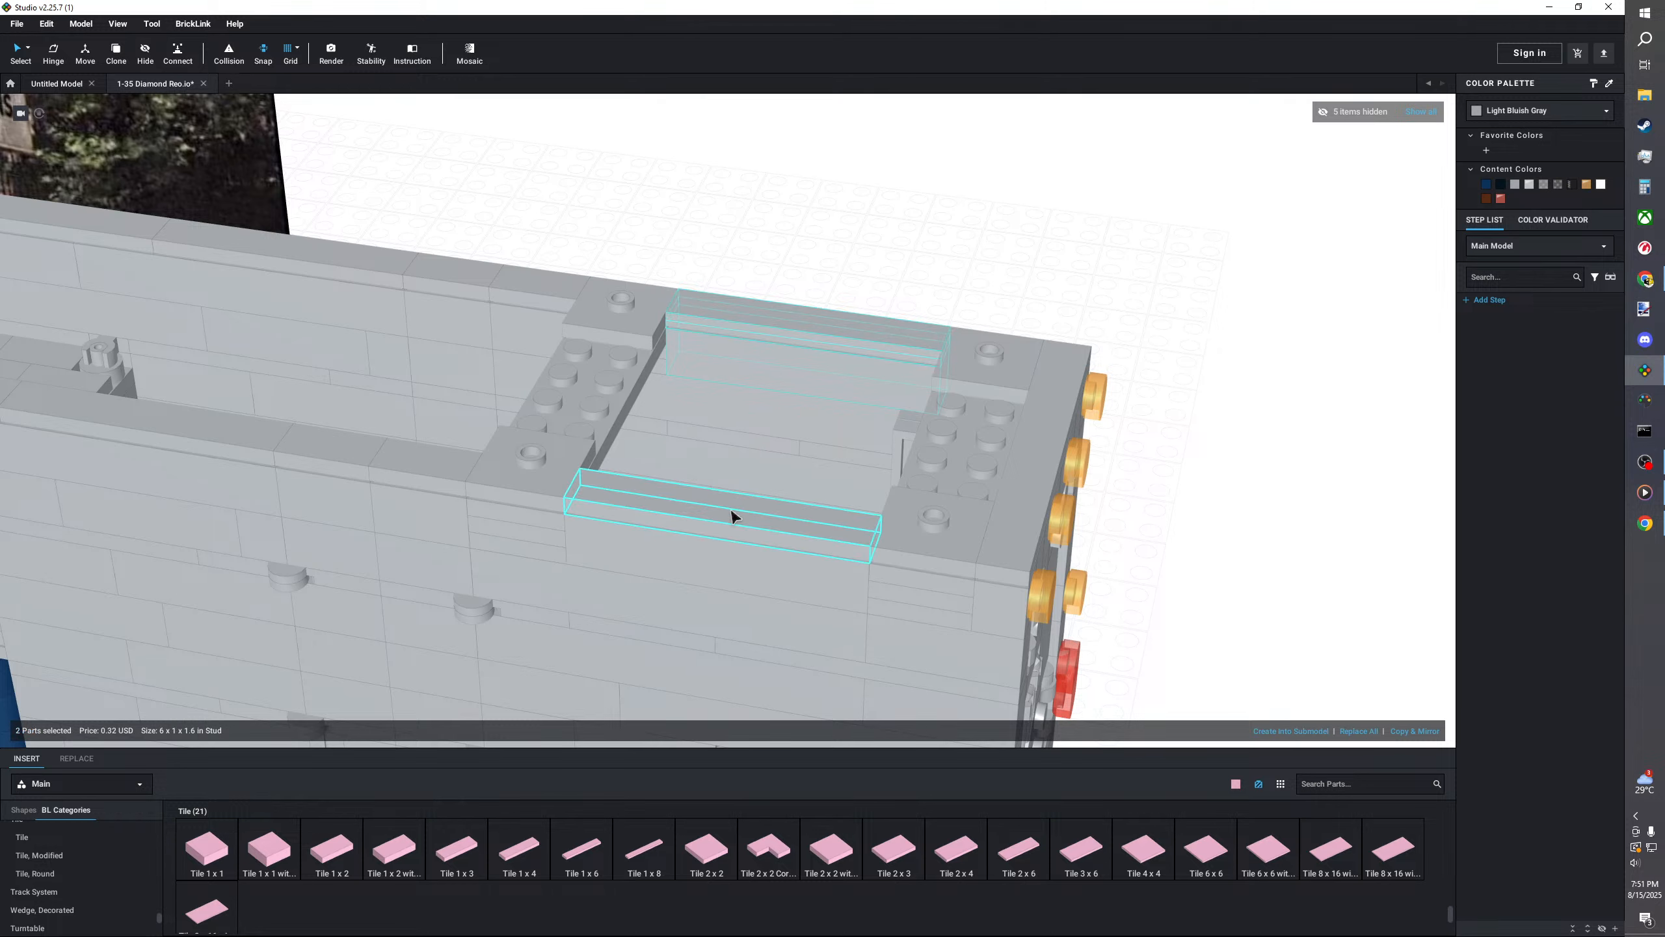
left_click(715, 566, "ctrl")
key("Delete")
middle_click_drag(721, 569, 670, 549)
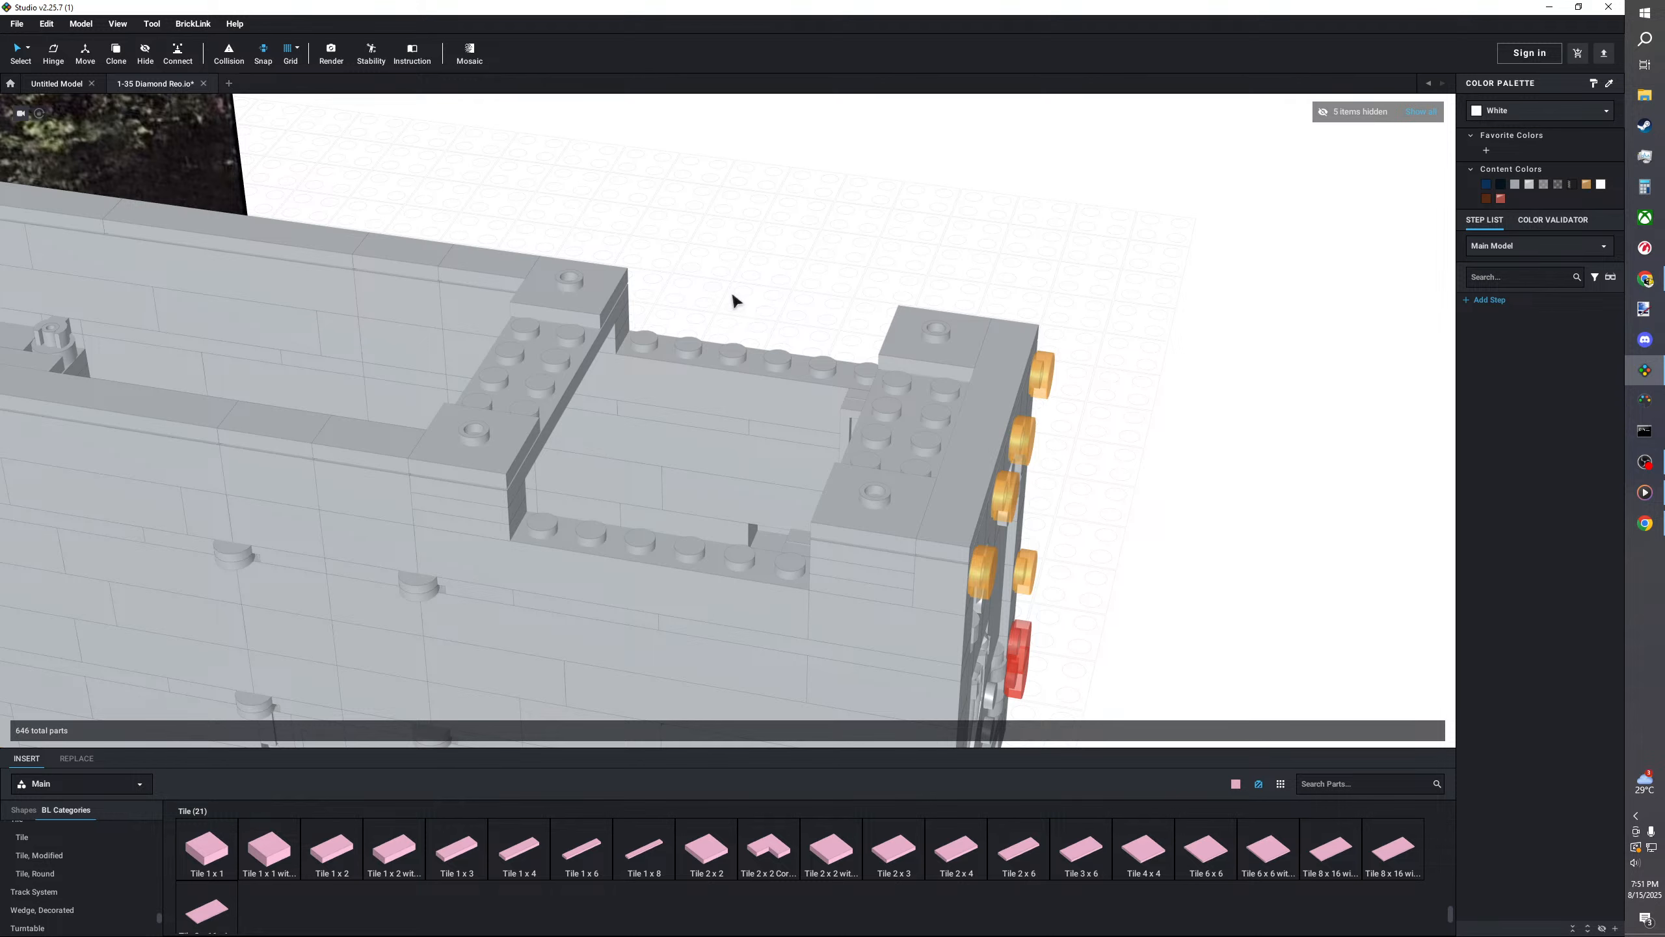
- Shift the forward crossbeam assembly of the rear opening one stud toward the rear
right_click_drag(748, 302, 746, 267)
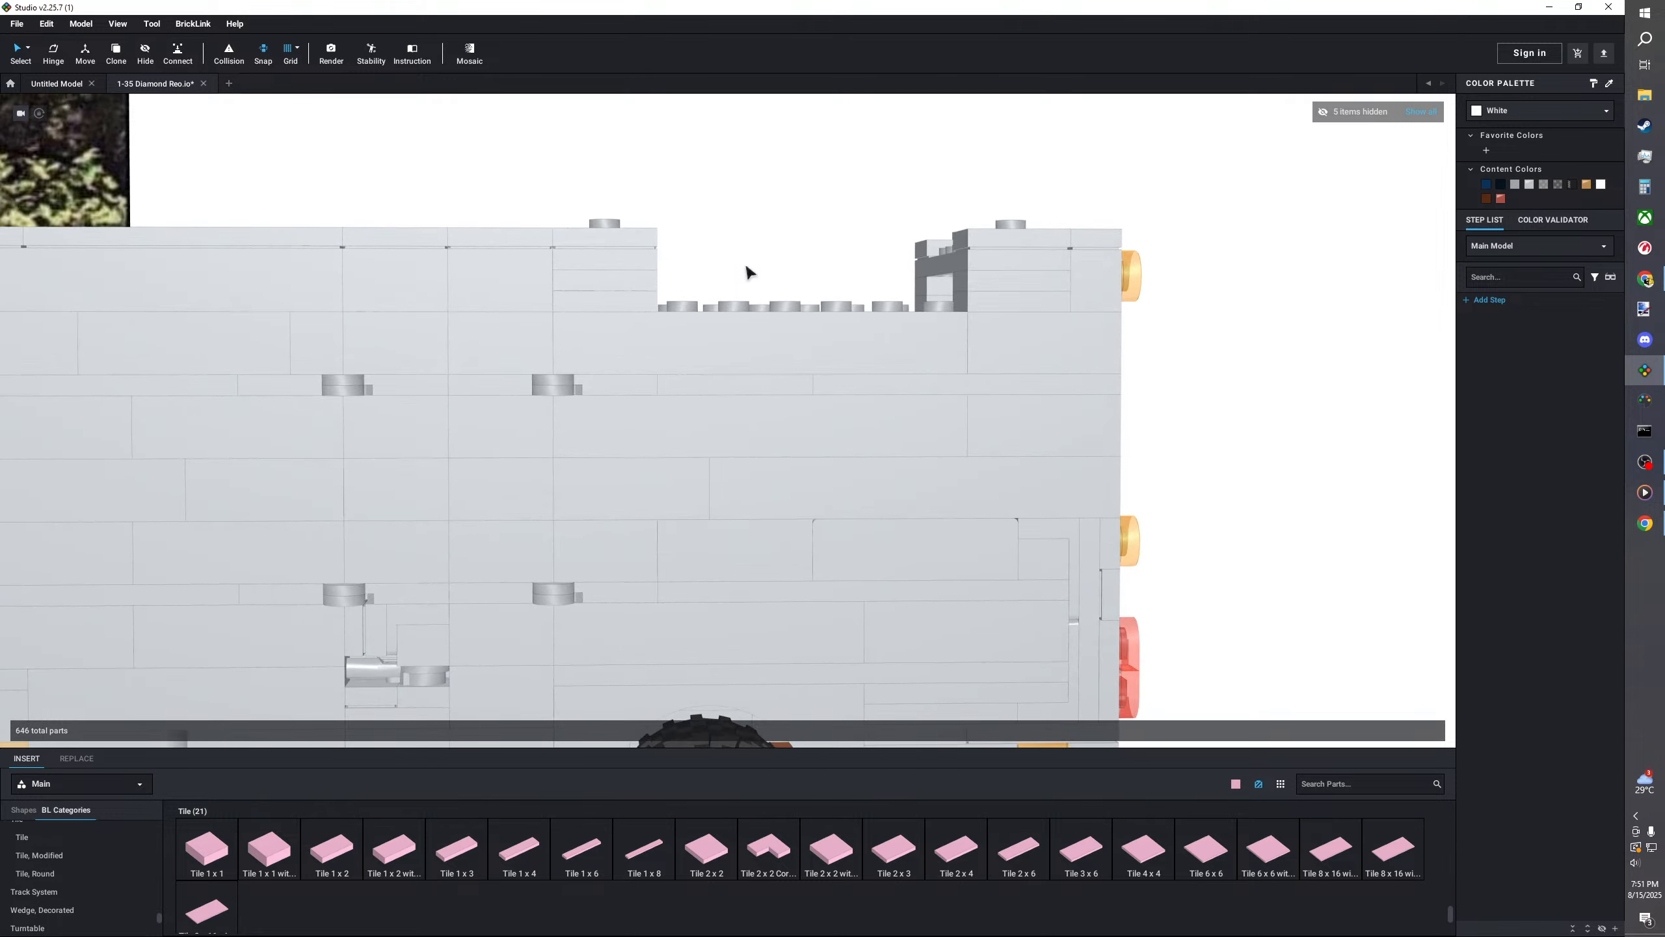
left_click_drag(703, 183, 599, 295)
right_click_drag(599, 296, 578, 337)
left_click_drag(584, 347, 637, 360)
key("Escape")
right_click_drag(637, 365, 753, 260)
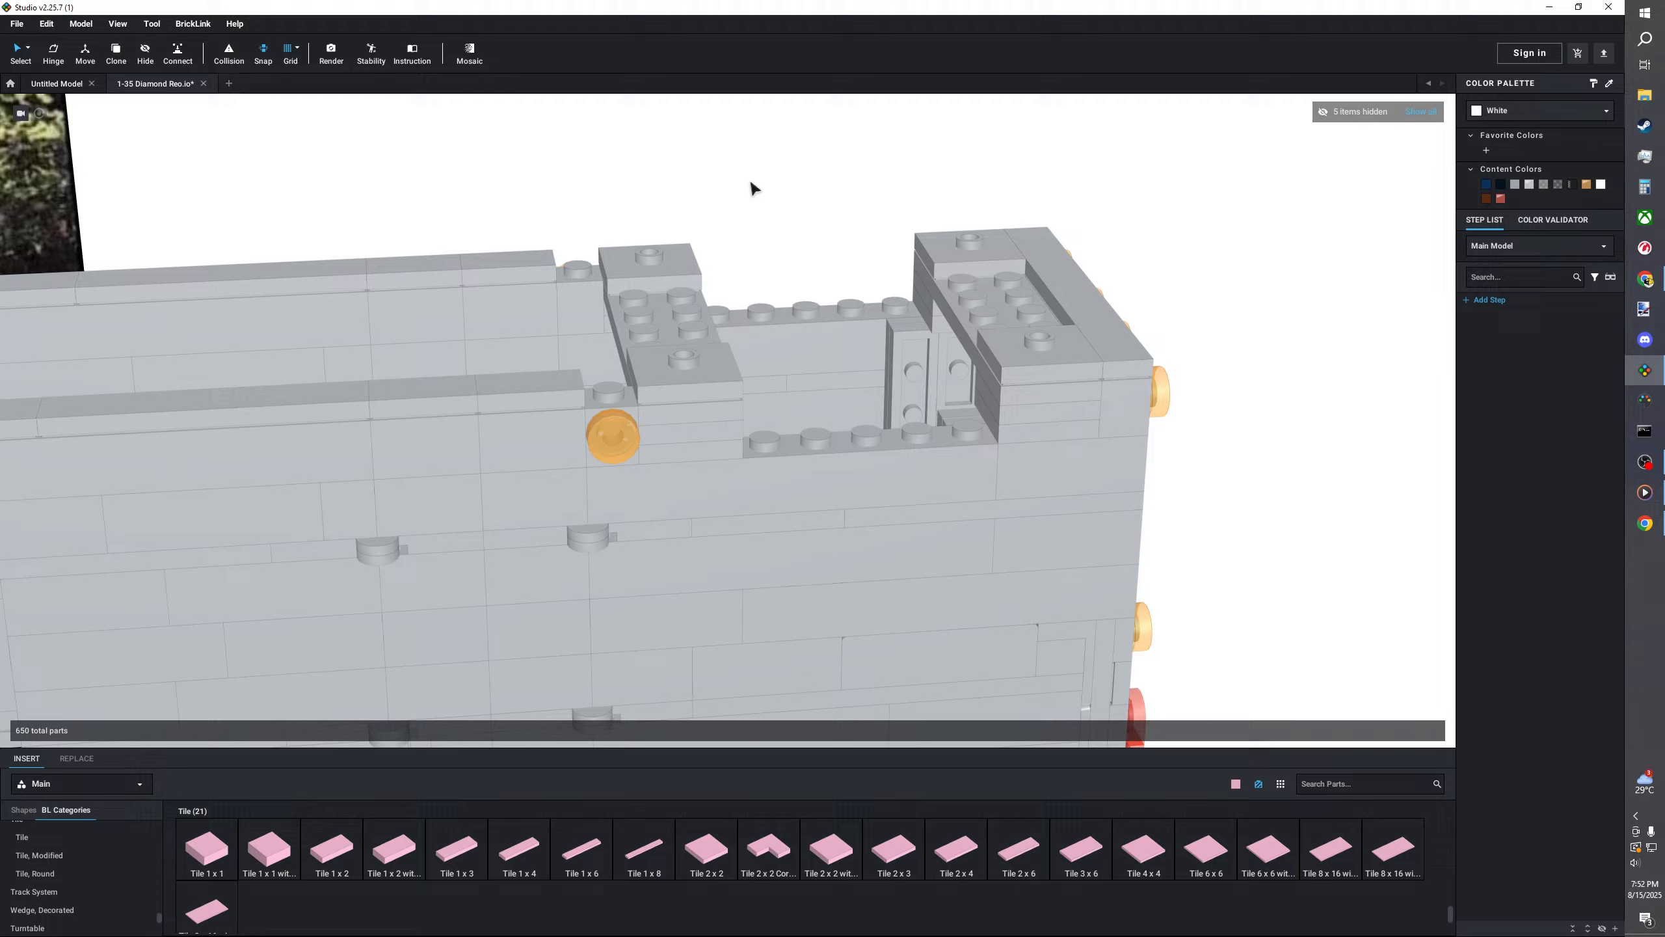
- Cap the exposed stud in front of the moved crossbeam on both side walls with a Light Bluish Gray Tile 1 x 1
right_click_drag(732, 188, 553, 272)
scroll(605, 223, "up", 1)
left_click(207, 849)
left_click(257, 309)
left_click(256, 512)
left_click(472, 649)
- Fill the far side wall's gap between the crossbeams with a pink Brick 1 x 3 and Brick 1 x 2
scroll(134, 881, "down", 4)
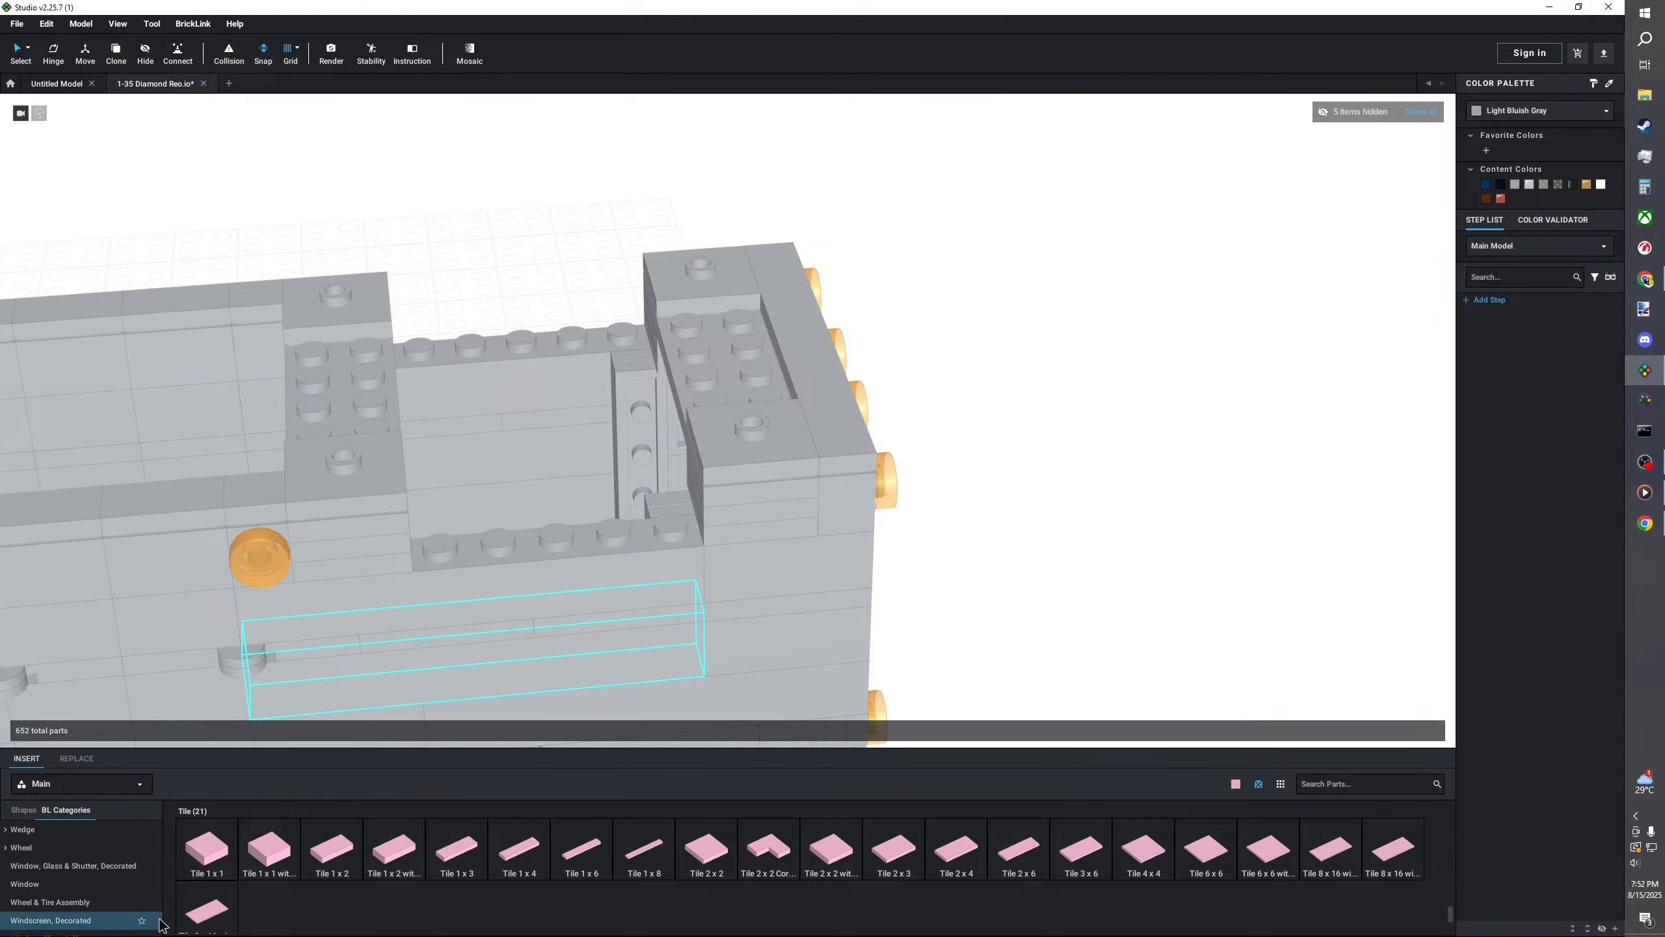
left_click_drag(159, 924, 178, 765)
scroll(73, 881, "down", 2)
scroll(72, 875, "down", 3)
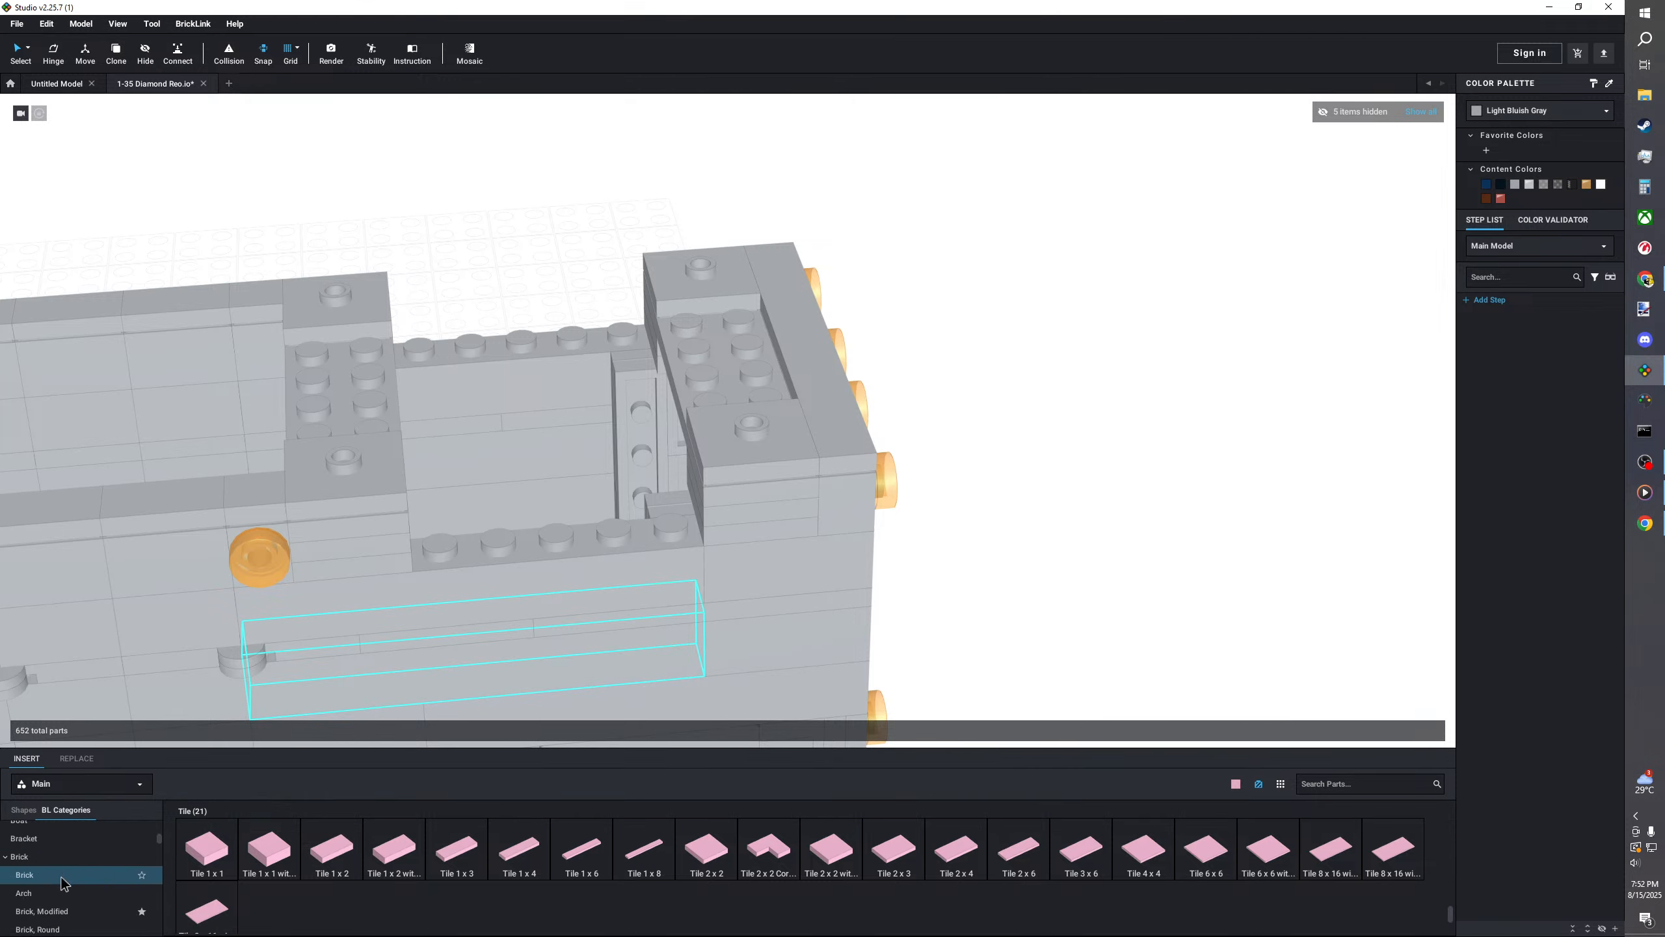
left_click(60, 872)
left_click(457, 850)
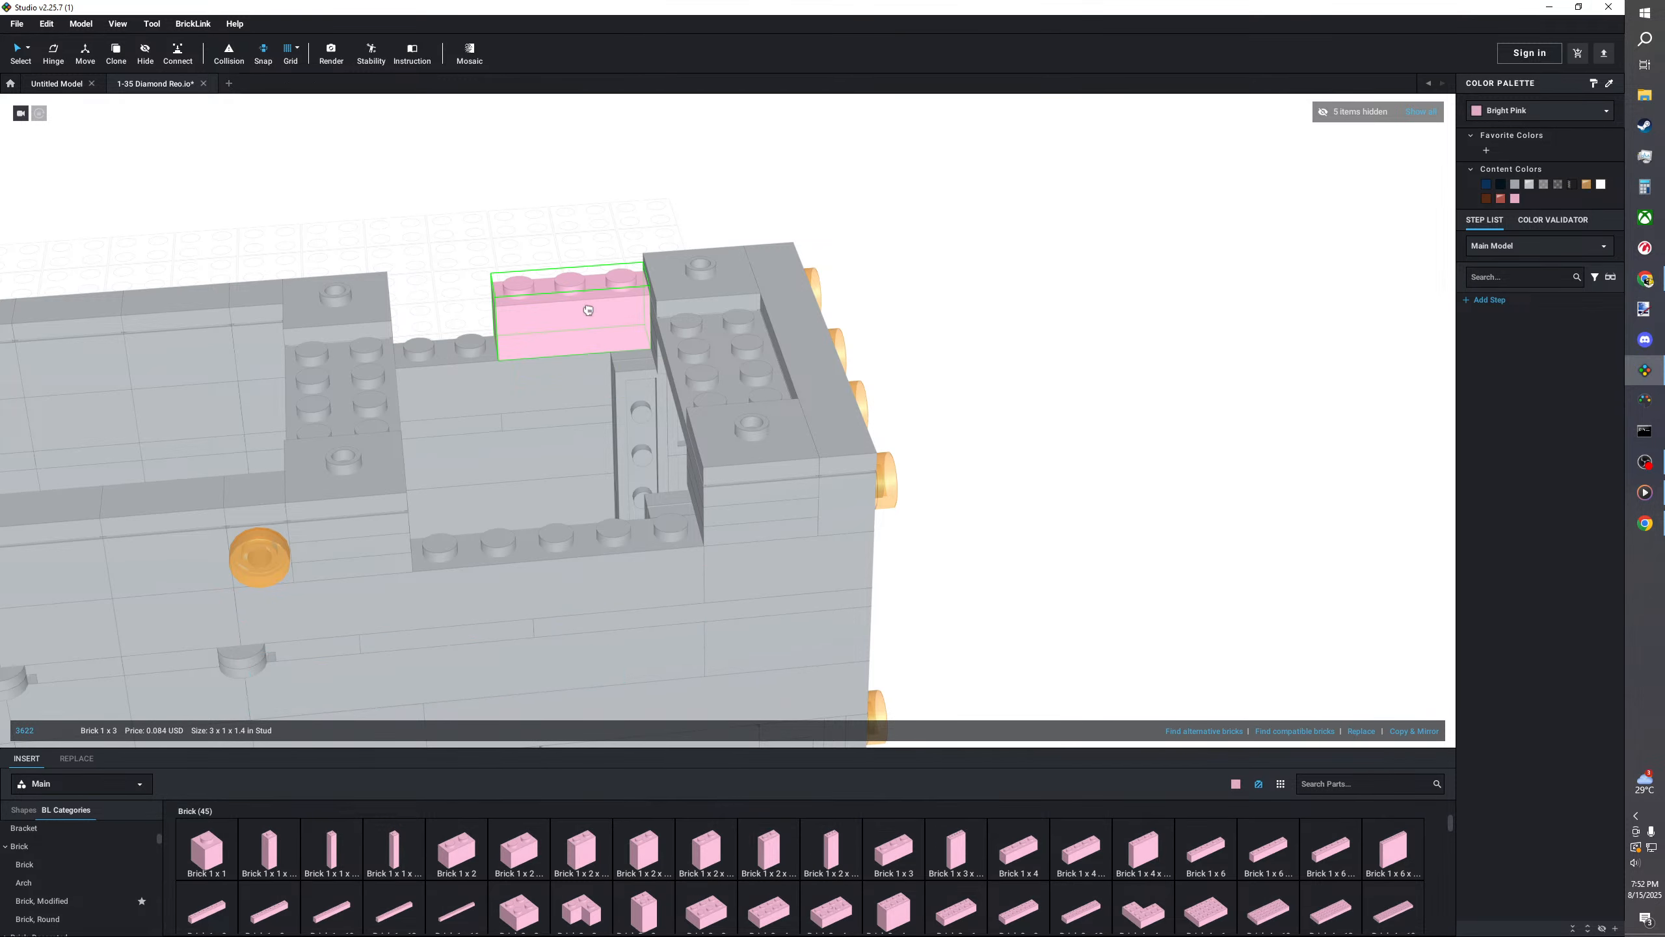
left_click(511, 320)
left_click(429, 327)
left_click_drag(621, 316, 566, 324)
- Copy the two pink bricks into the matching gap on the near side wall
left_click(421, 320, "ctrl")
right_click(423, 320)
left_click(450, 340)
right_click(479, 256)
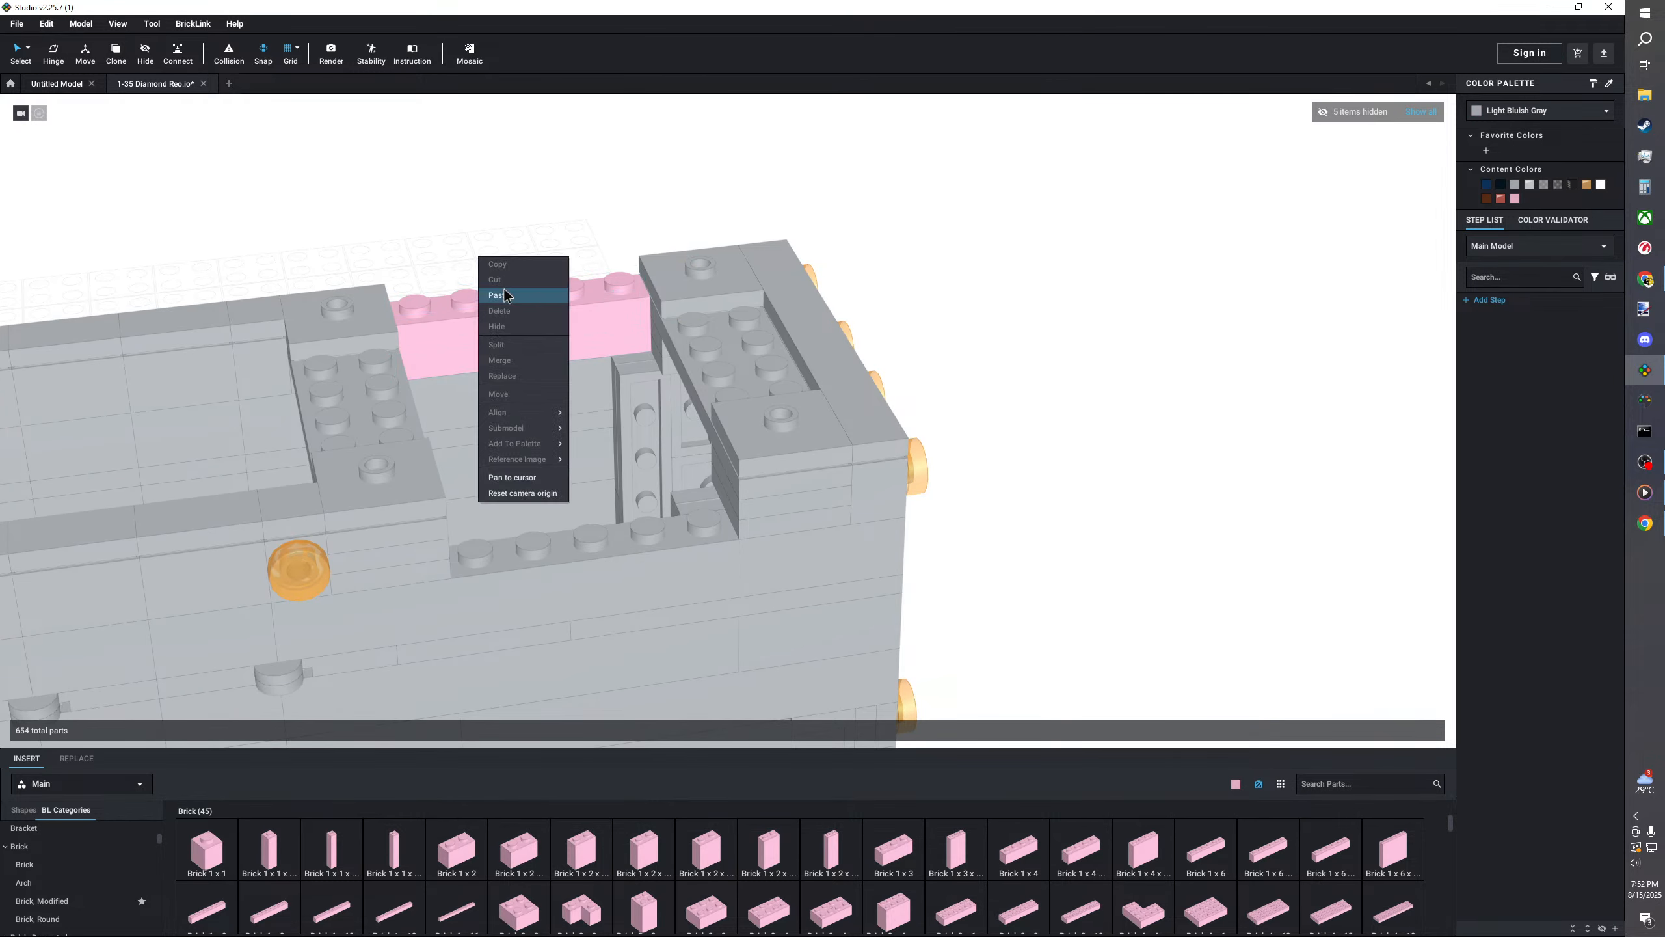
left_click(502, 295)
left_click(650, 518)
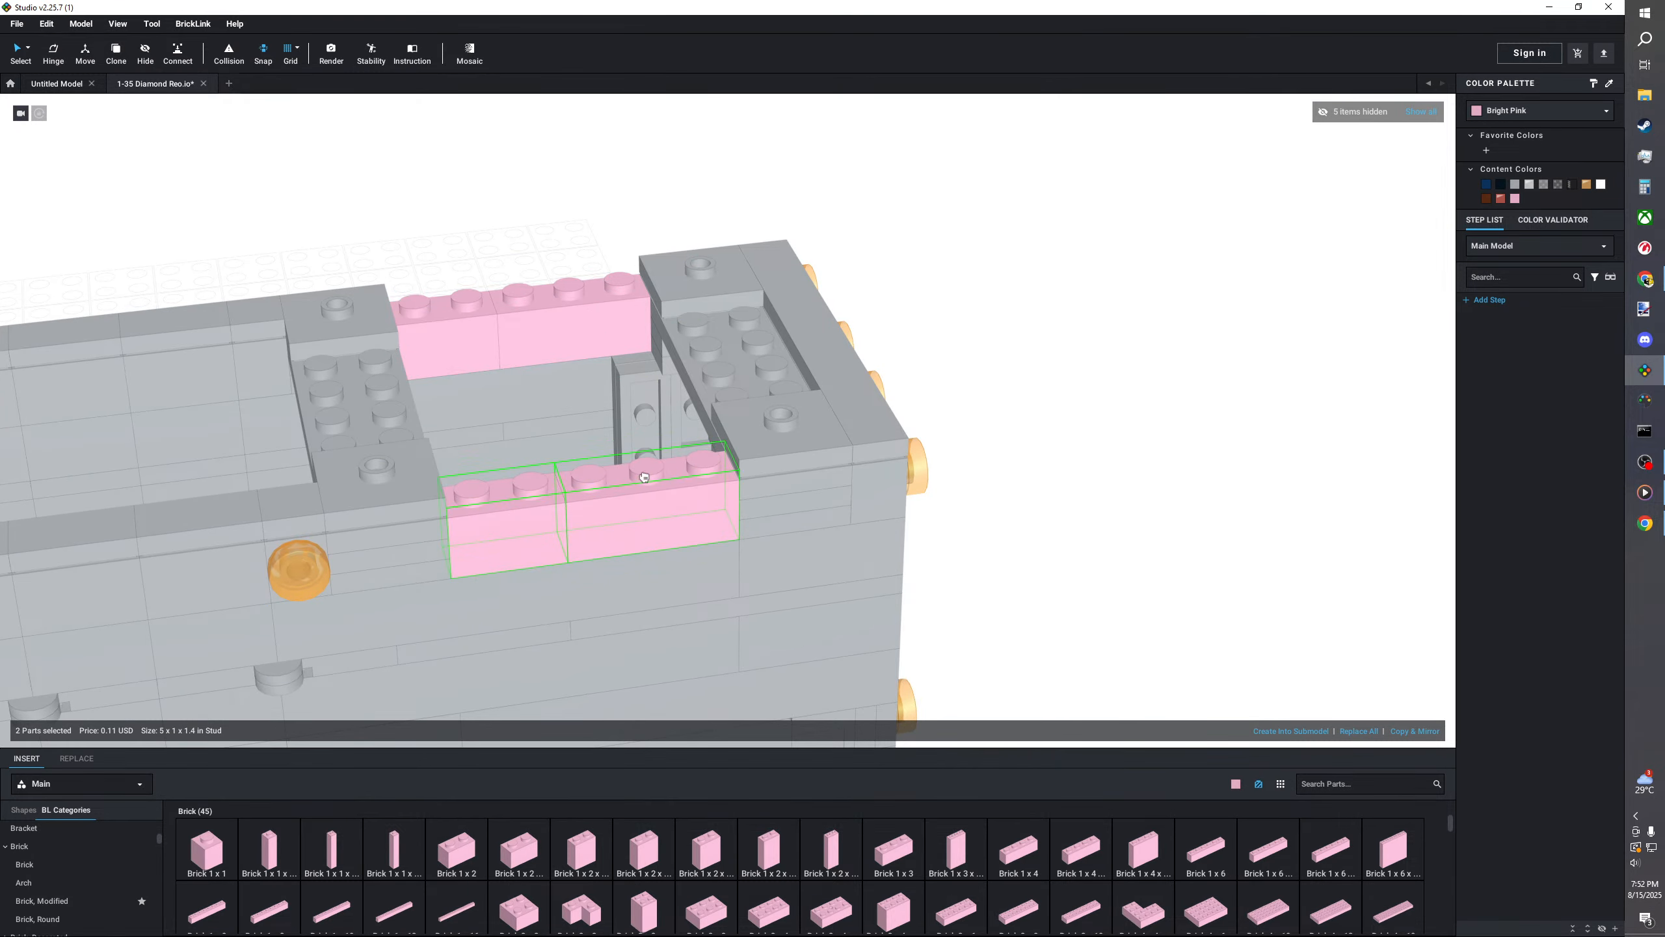
- Recolor the four pink bricks between the crossbeams Light Bluish Gray
left_click(550, 334, "ctrl")
left_click(435, 331, "ctrl")
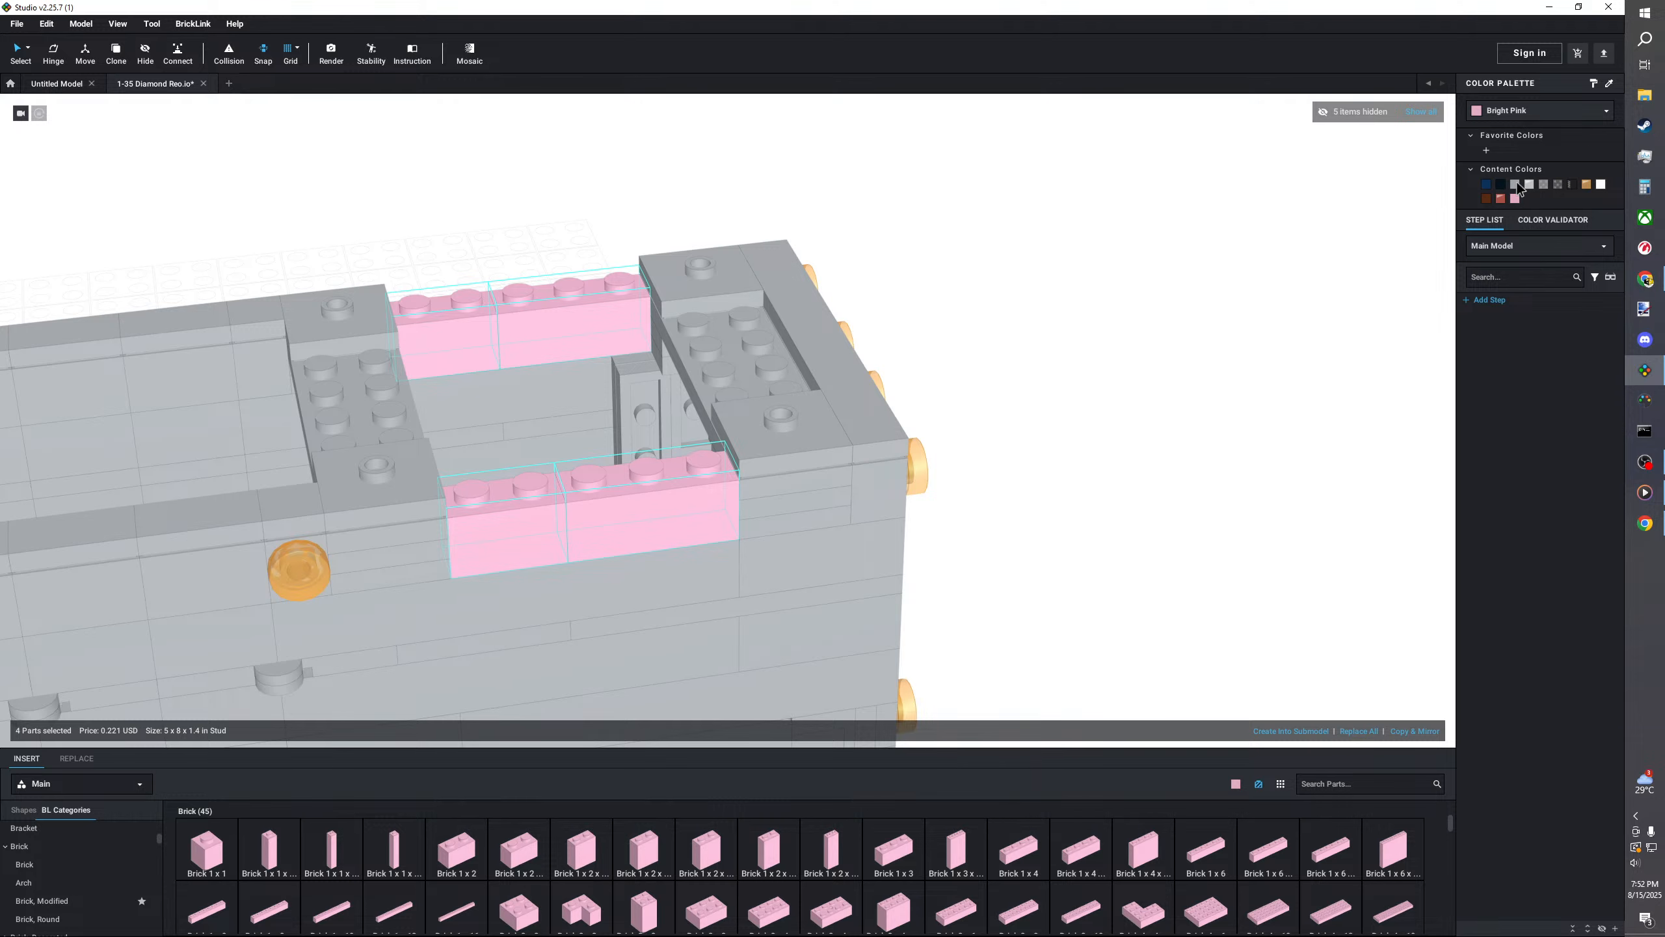
left_click(1516, 185)
left_click(1132, 387)
scroll(1108, 395, "down", 2)
scroll(1094, 404, "up", 1)
middle_click_drag(1093, 404, 1099, 417)
scroll(1099, 416, "up", 1)
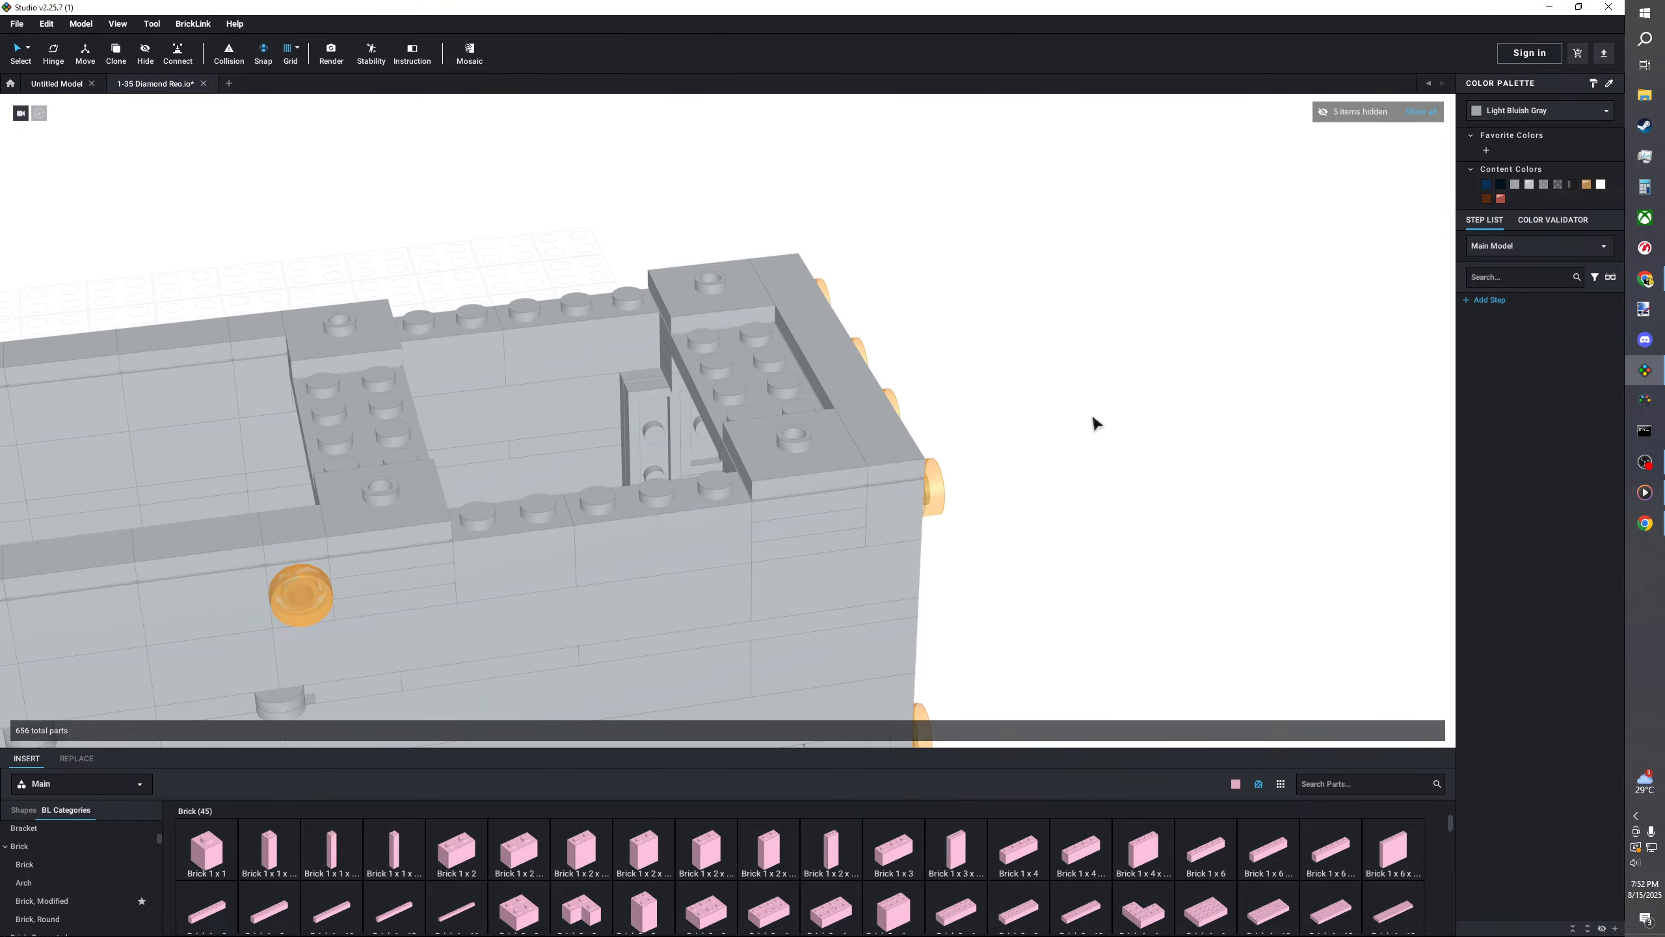
- Cover the studs between the crossbeams on both side walls with a pink Tile 1 x 4 and Tile 1 x 1 each
scroll(118, 899, "up", 2)
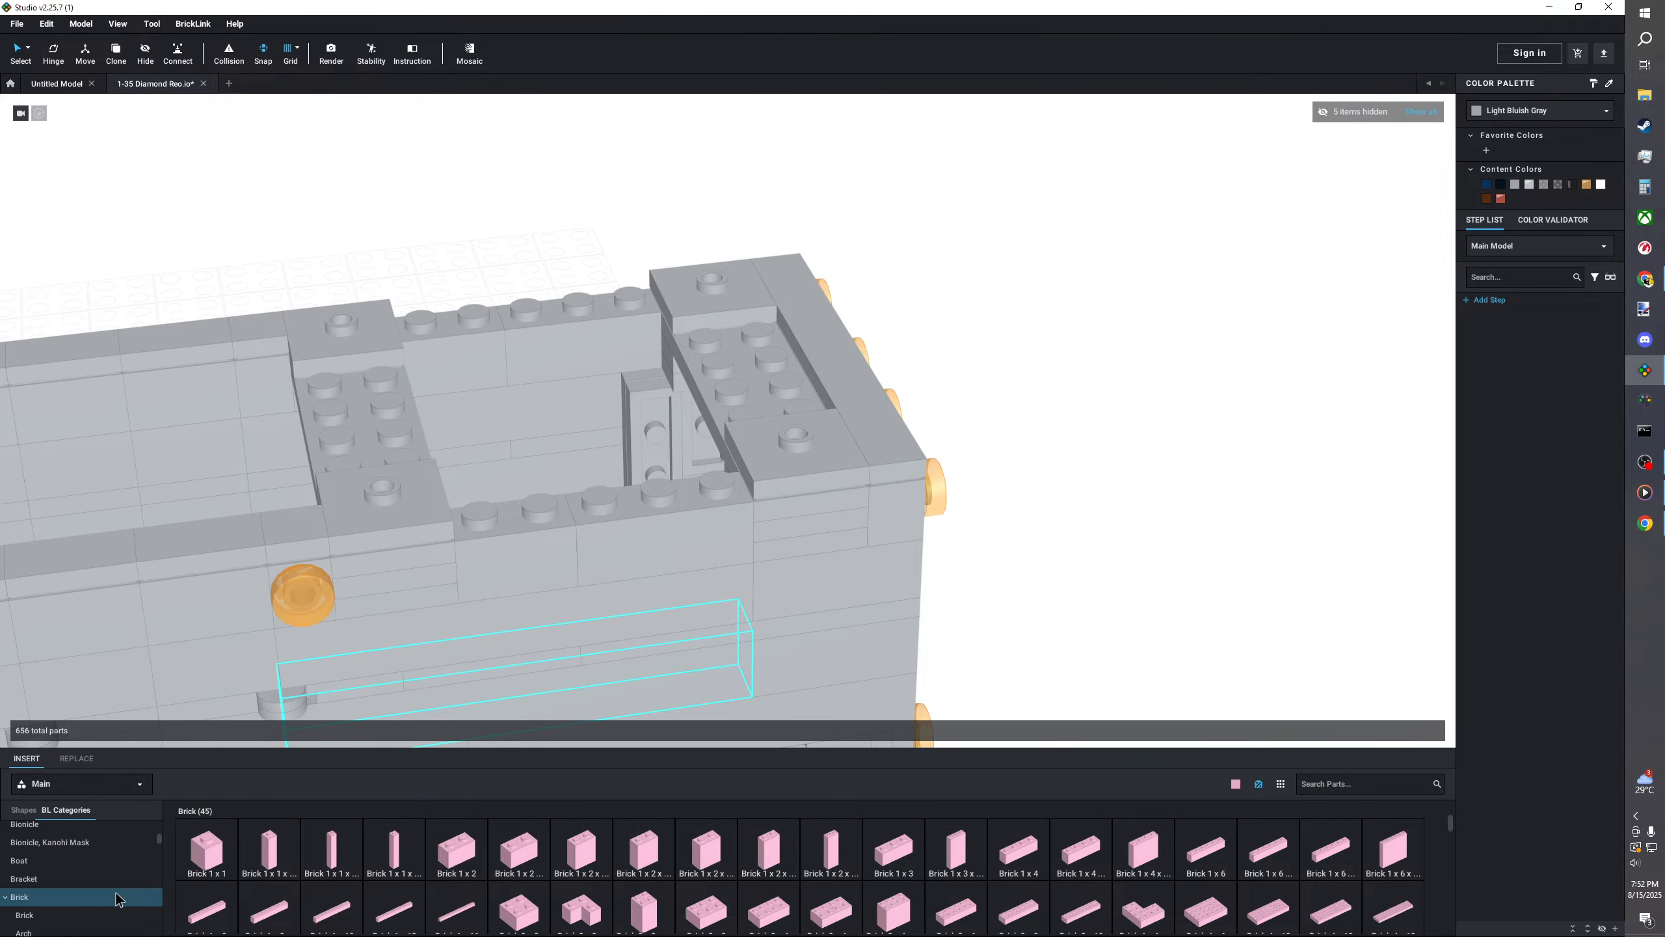
scroll(98, 879, "down", 5)
scroll(84, 853, "down", 15)
left_click(21, 861)
left_click_drag(519, 848, 576, 497)
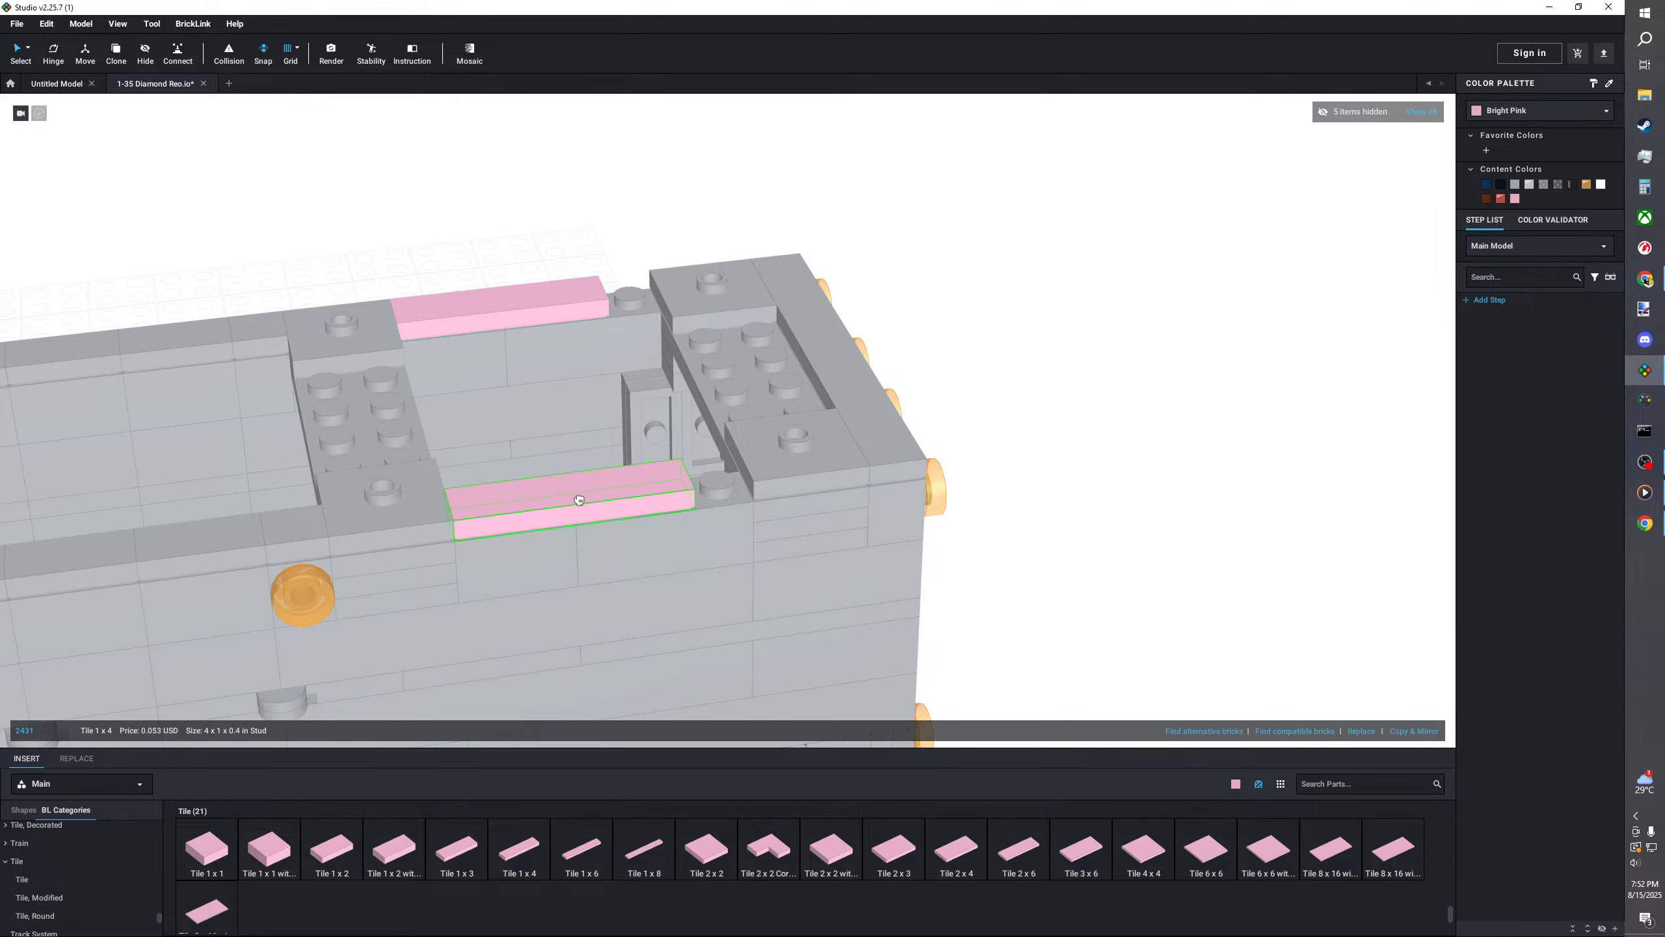
left_click_drag(207, 848, 640, 287)
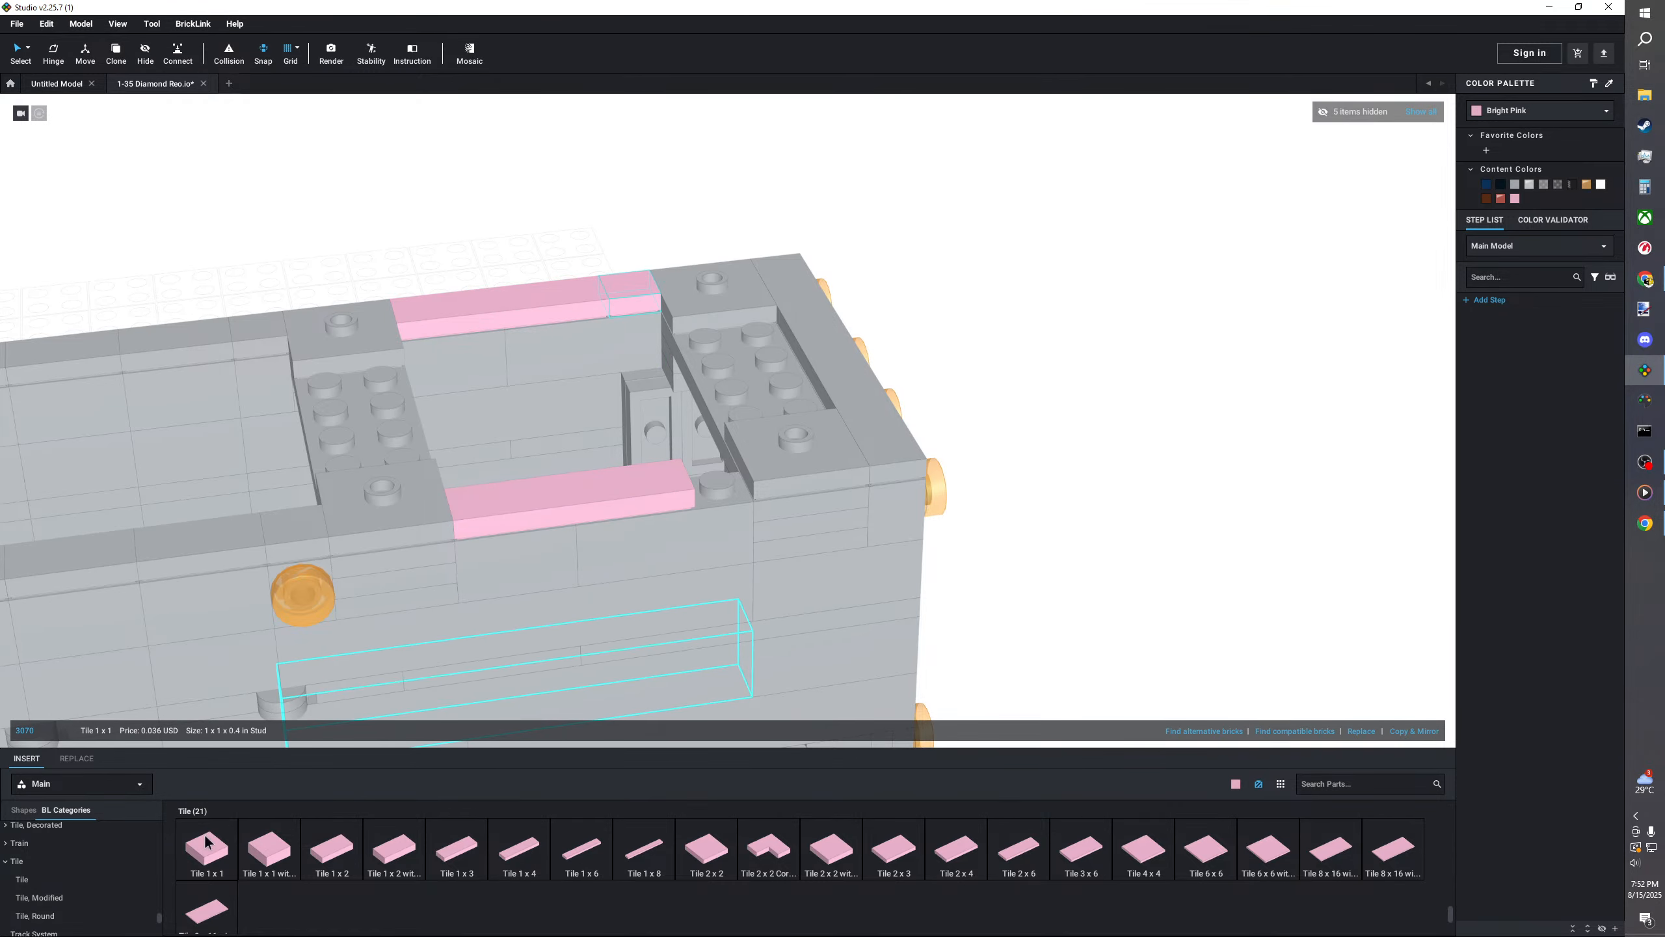
left_click_drag(206, 848, 715, 475)
- Recolor the four pink tiles between the crossbeams Light Bluish Gray
left_click(649, 485, "ctrl")
left_click(594, 300, "ctrl")
left_click(629, 291, "ctrl")
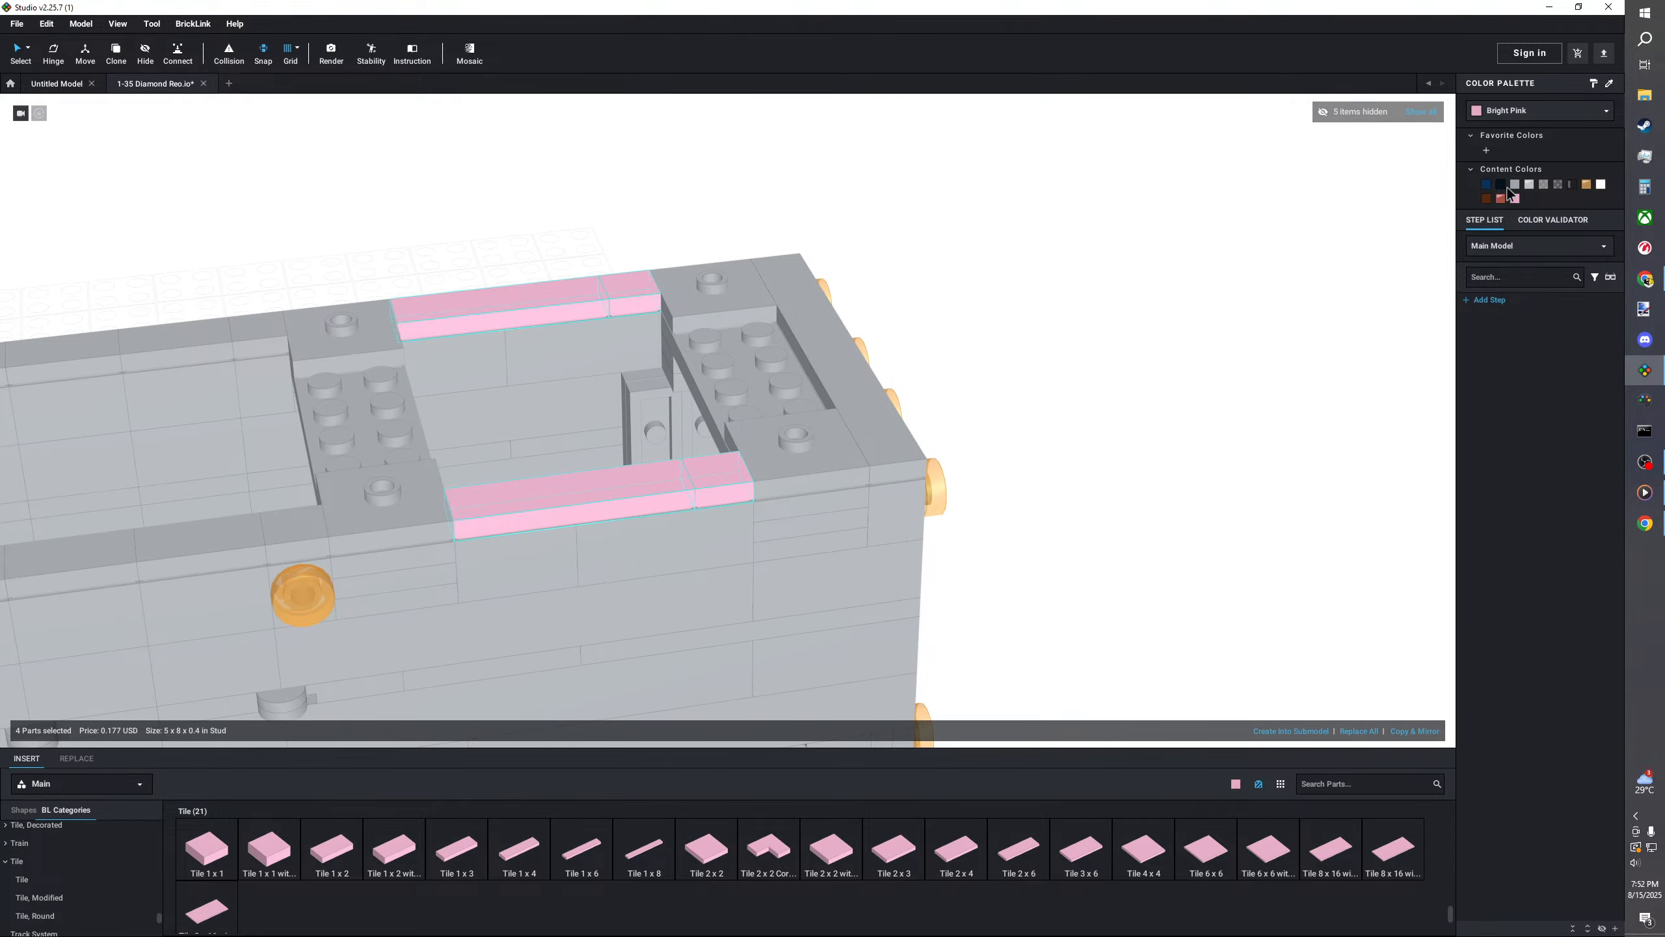
left_click(1515, 185)
left_click(1278, 314)
- Delete the six-stud brick beneath the top tiles at the front end of both side walls
scroll(1305, 321, "down", 3)
middle_click_drag(243, 623, 825, 529)
left_click(700, 358, "ctrl")
middle_click_drag(697, 359, 646, 358)
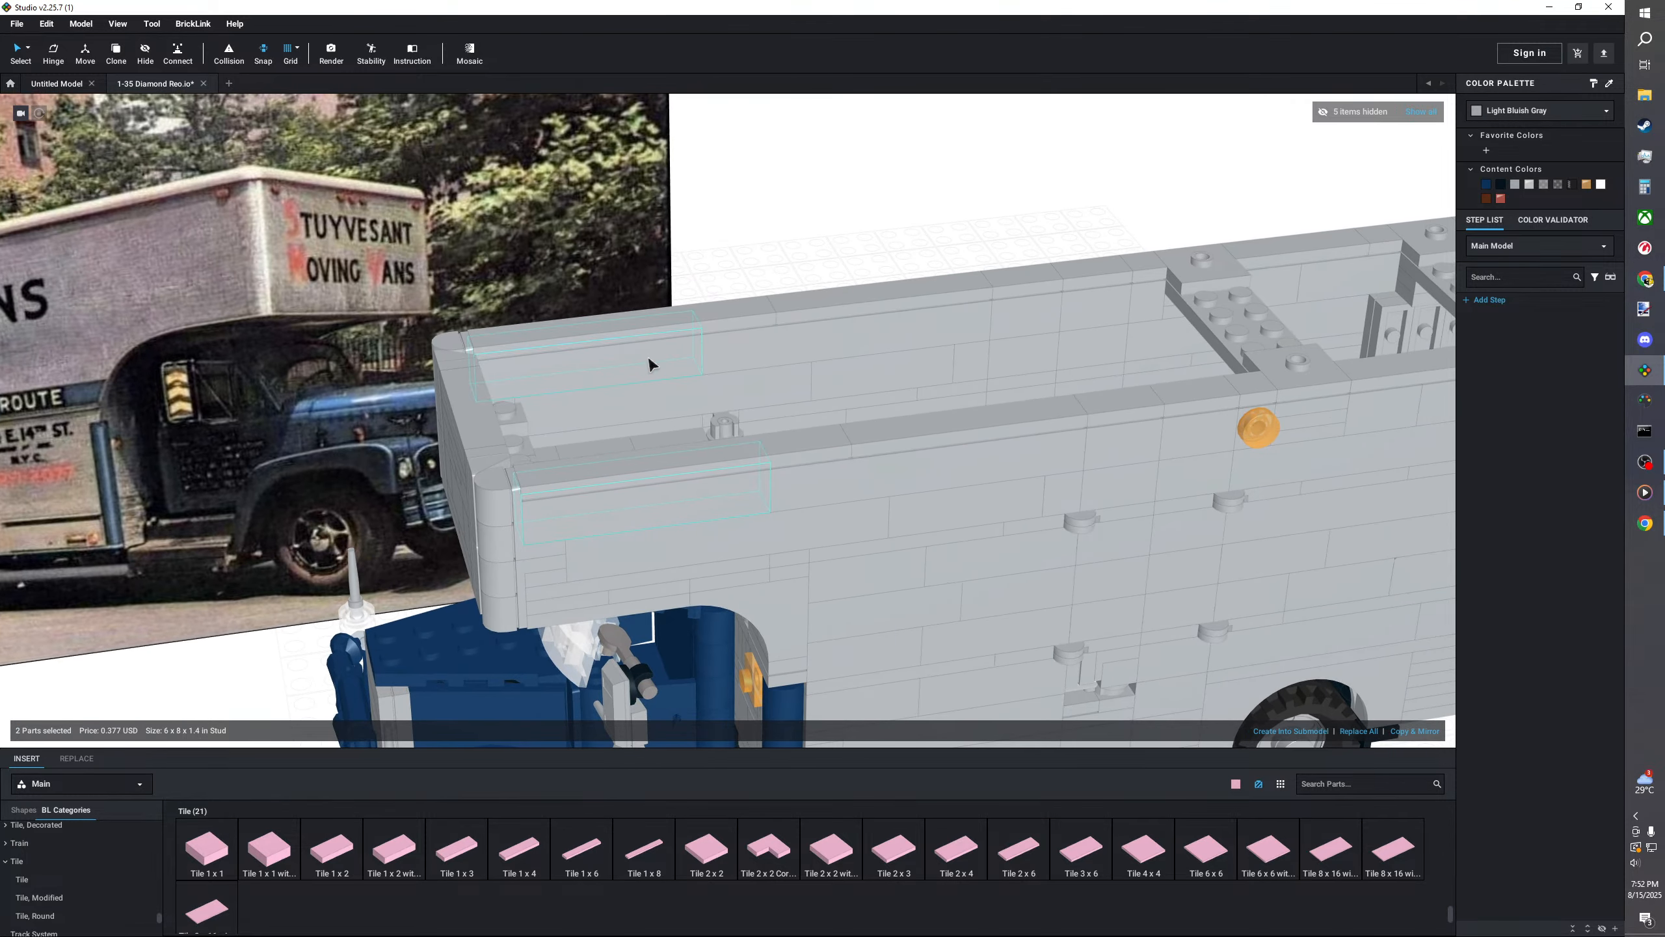
key("Delete")
middle_click_drag(1286, 463, 821, 439)
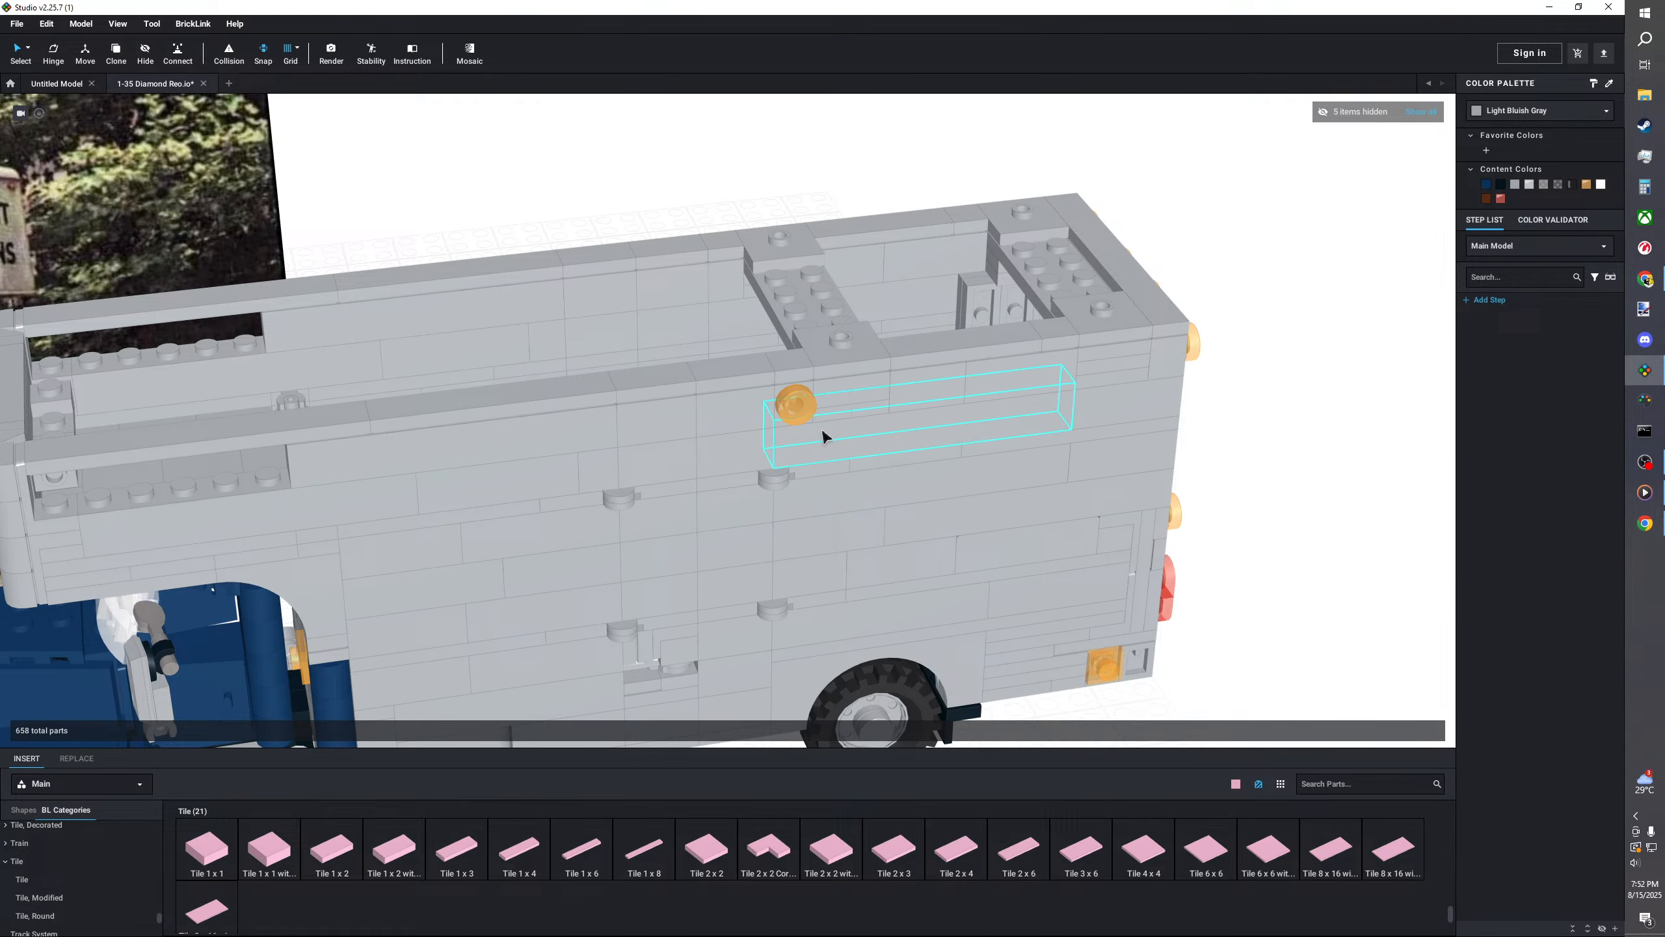
- Copy the amber round light with its mounting brick from the side wall and paste it at the front end of both side walls
left_click(797, 394)
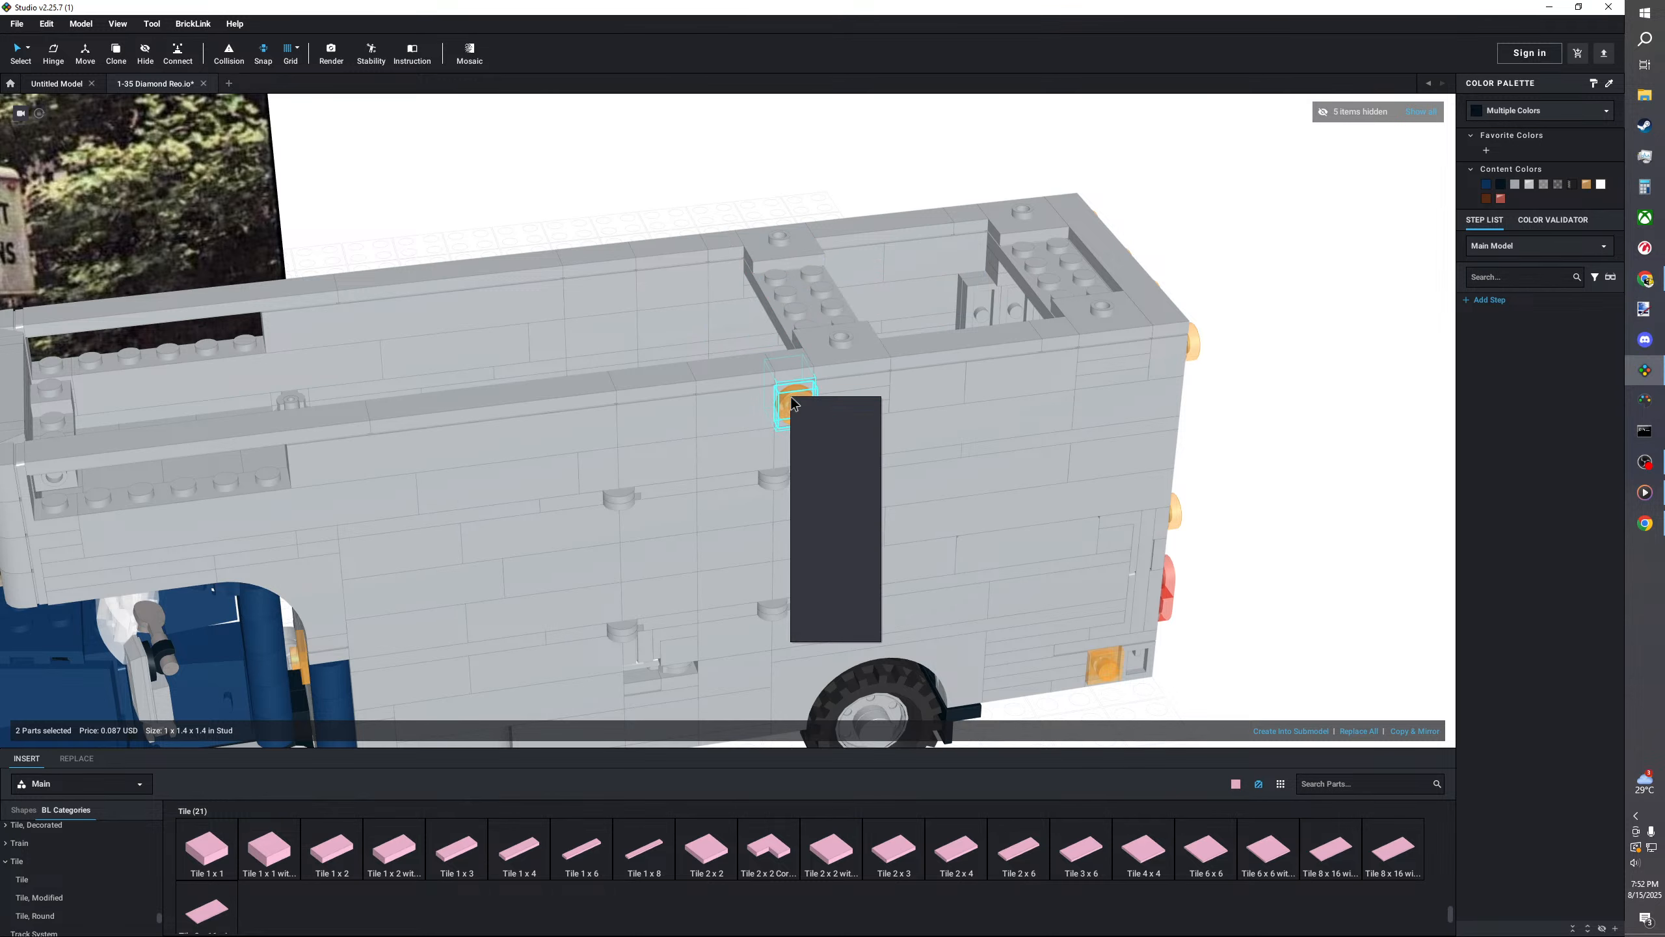
right_click(1259, 389)
left_click(1279, 423)
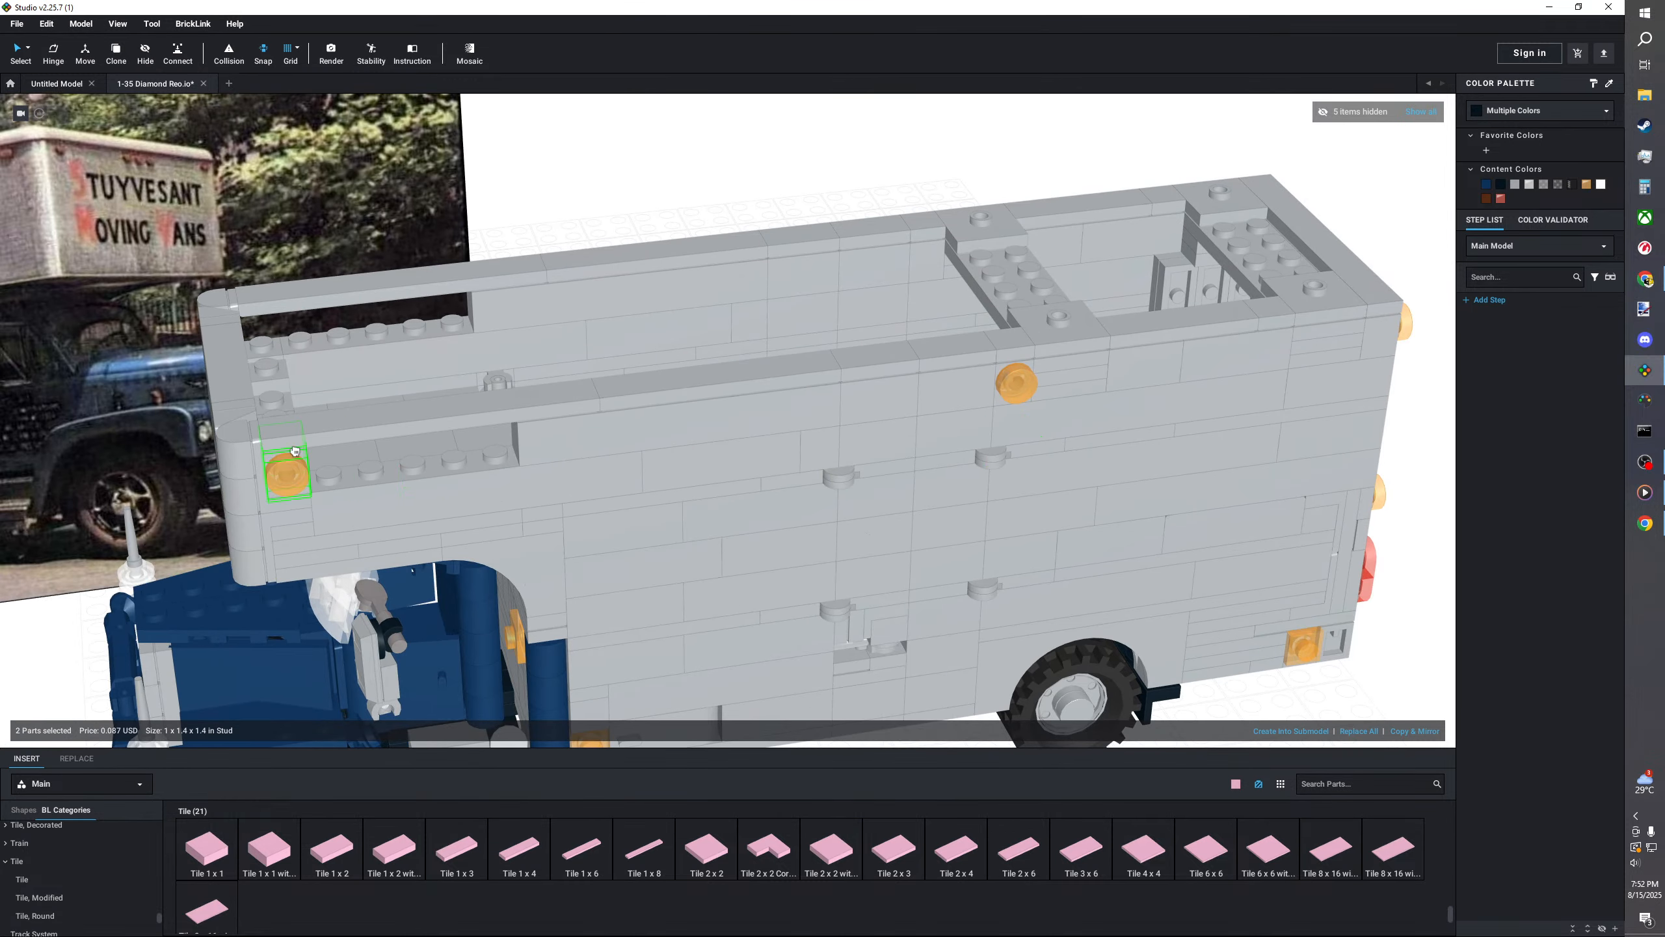
left_click(286, 472)
right_click(594, 230)
left_click(613, 267)
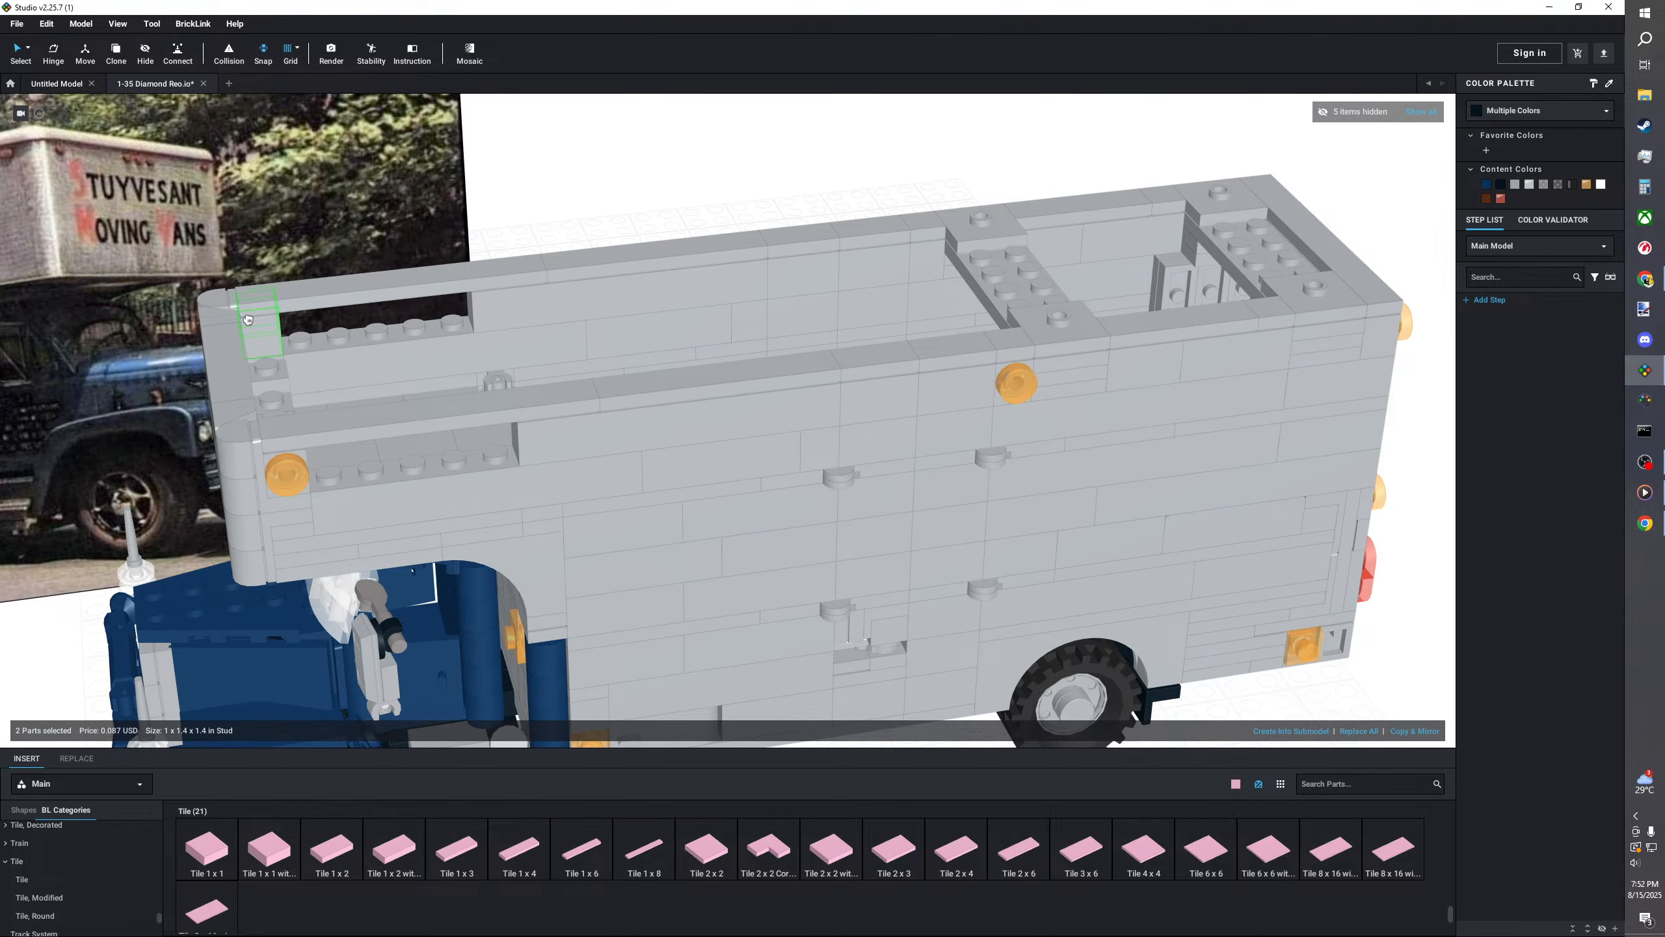
left_click(529, 229)
right_click_drag(865, 299, 1049, 276)
scroll(609, 372, "up", 1)
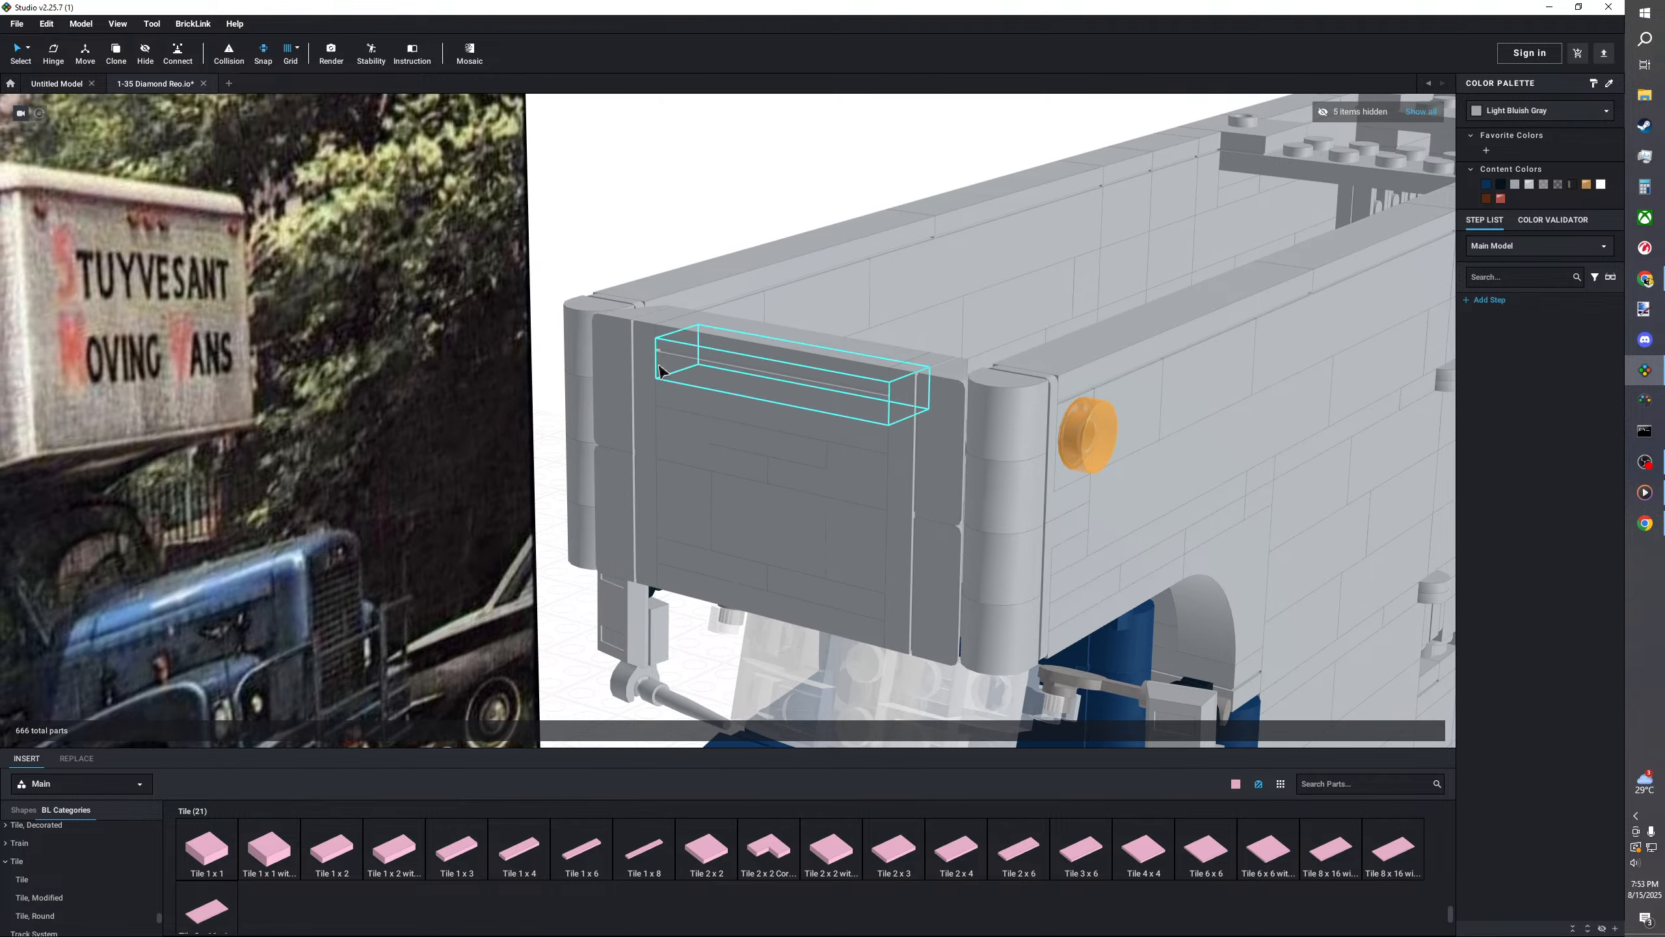
- Delete the vertical plate between the front panel and the corner column on each side of the box front
left_click(651, 373)
key("Delete")
left_click(918, 457)
key("Delete")
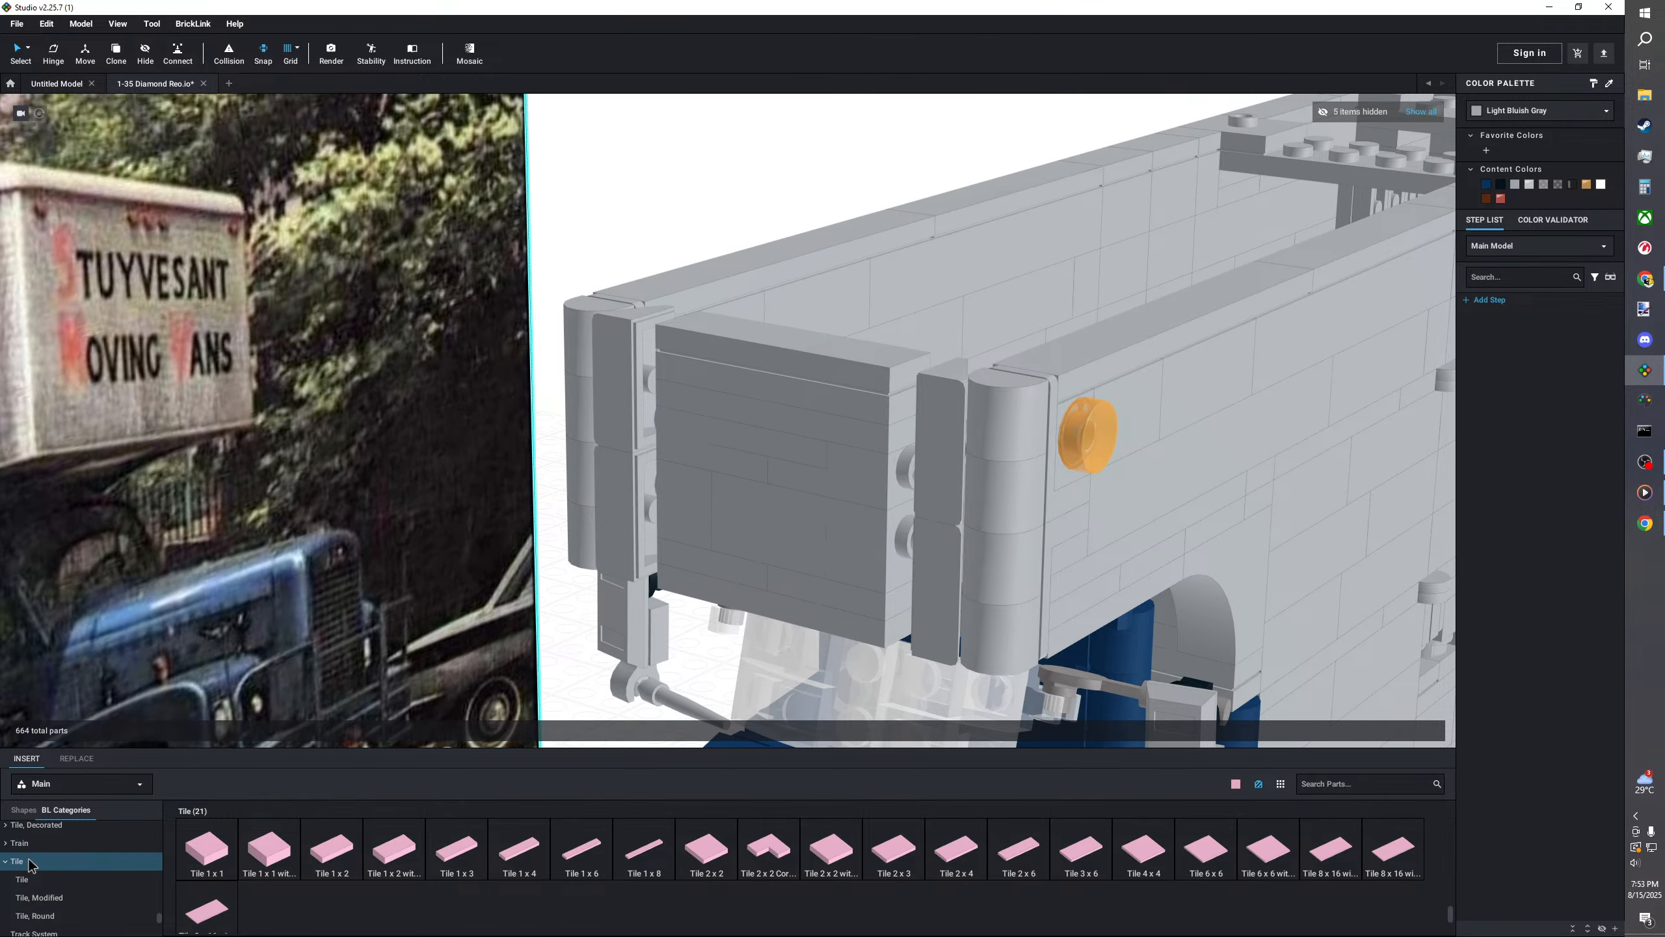
- Place a pink Plate 1 x 3 vertically in the gap on each side of the front panel, flush with its lower edge
scroll(64, 843, "up", 5)
scroll(64, 845, "up", 2)
left_click(39, 867)
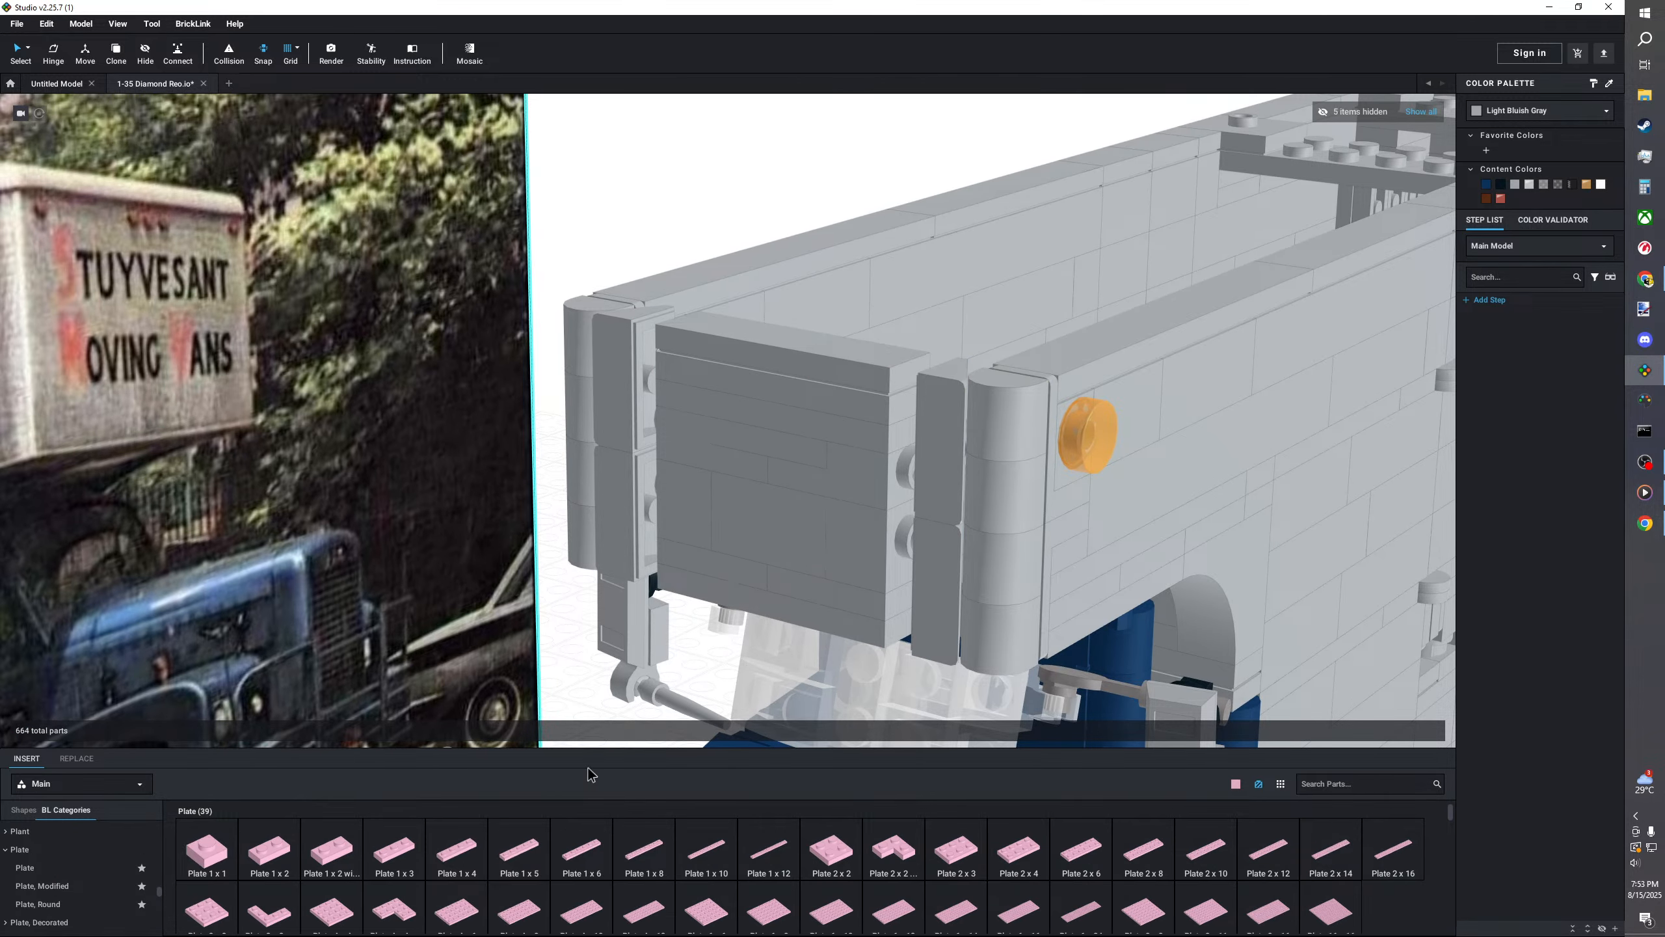
right_click_drag(697, 549, 401, 483)
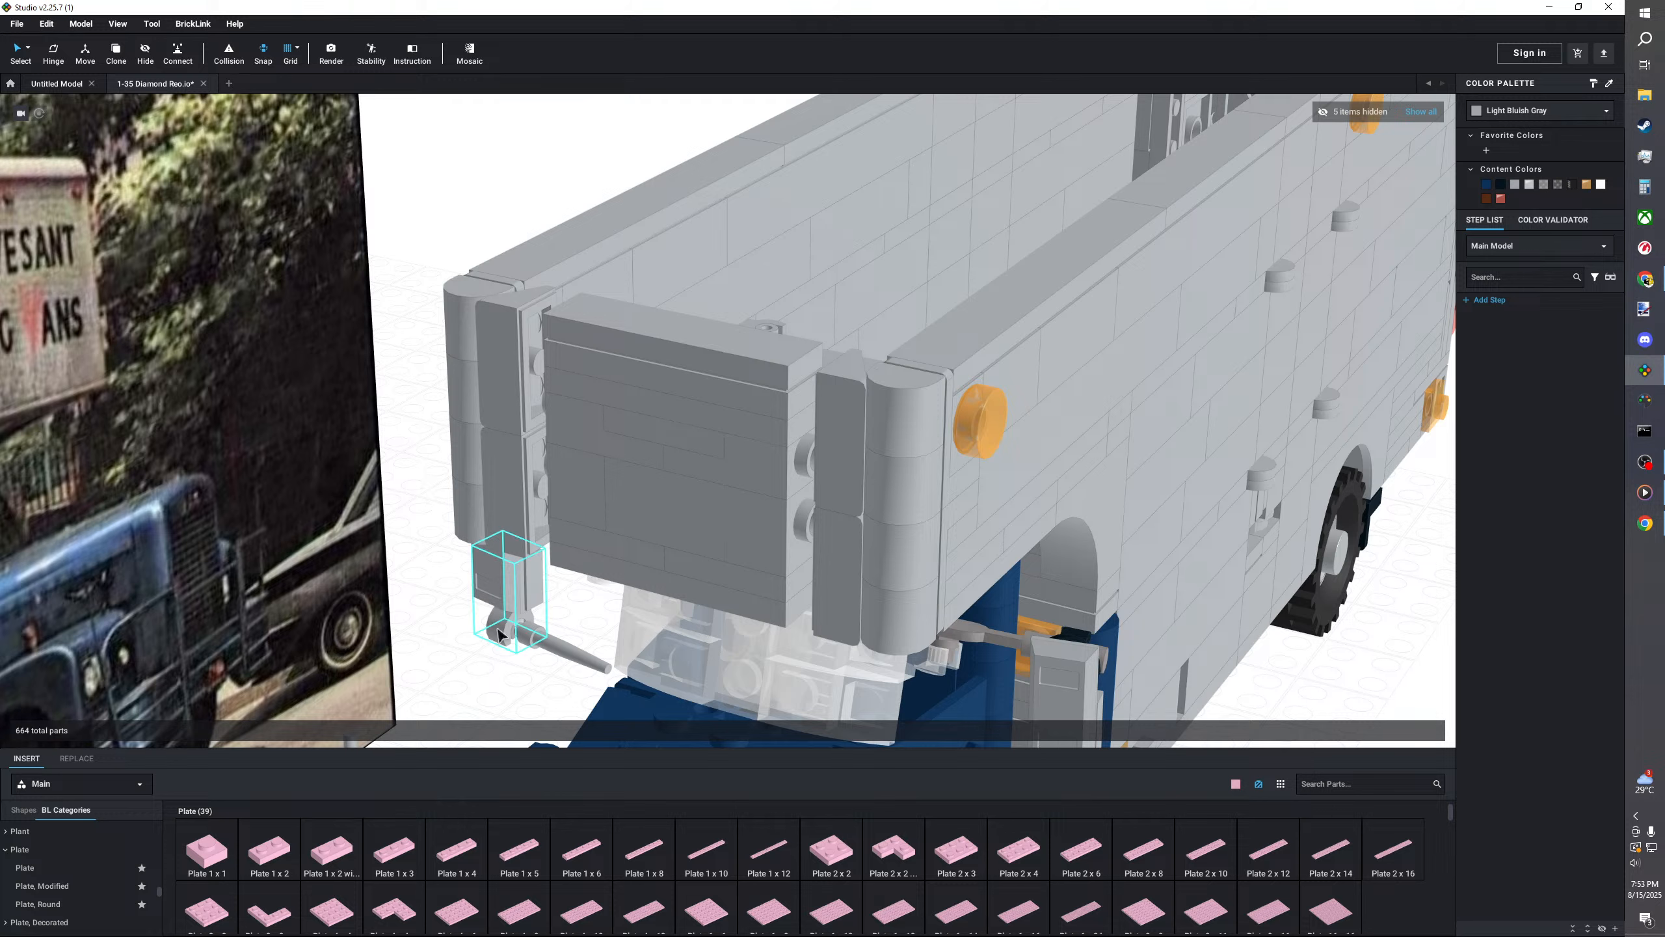
left_click(394, 848)
left_click(536, 463)
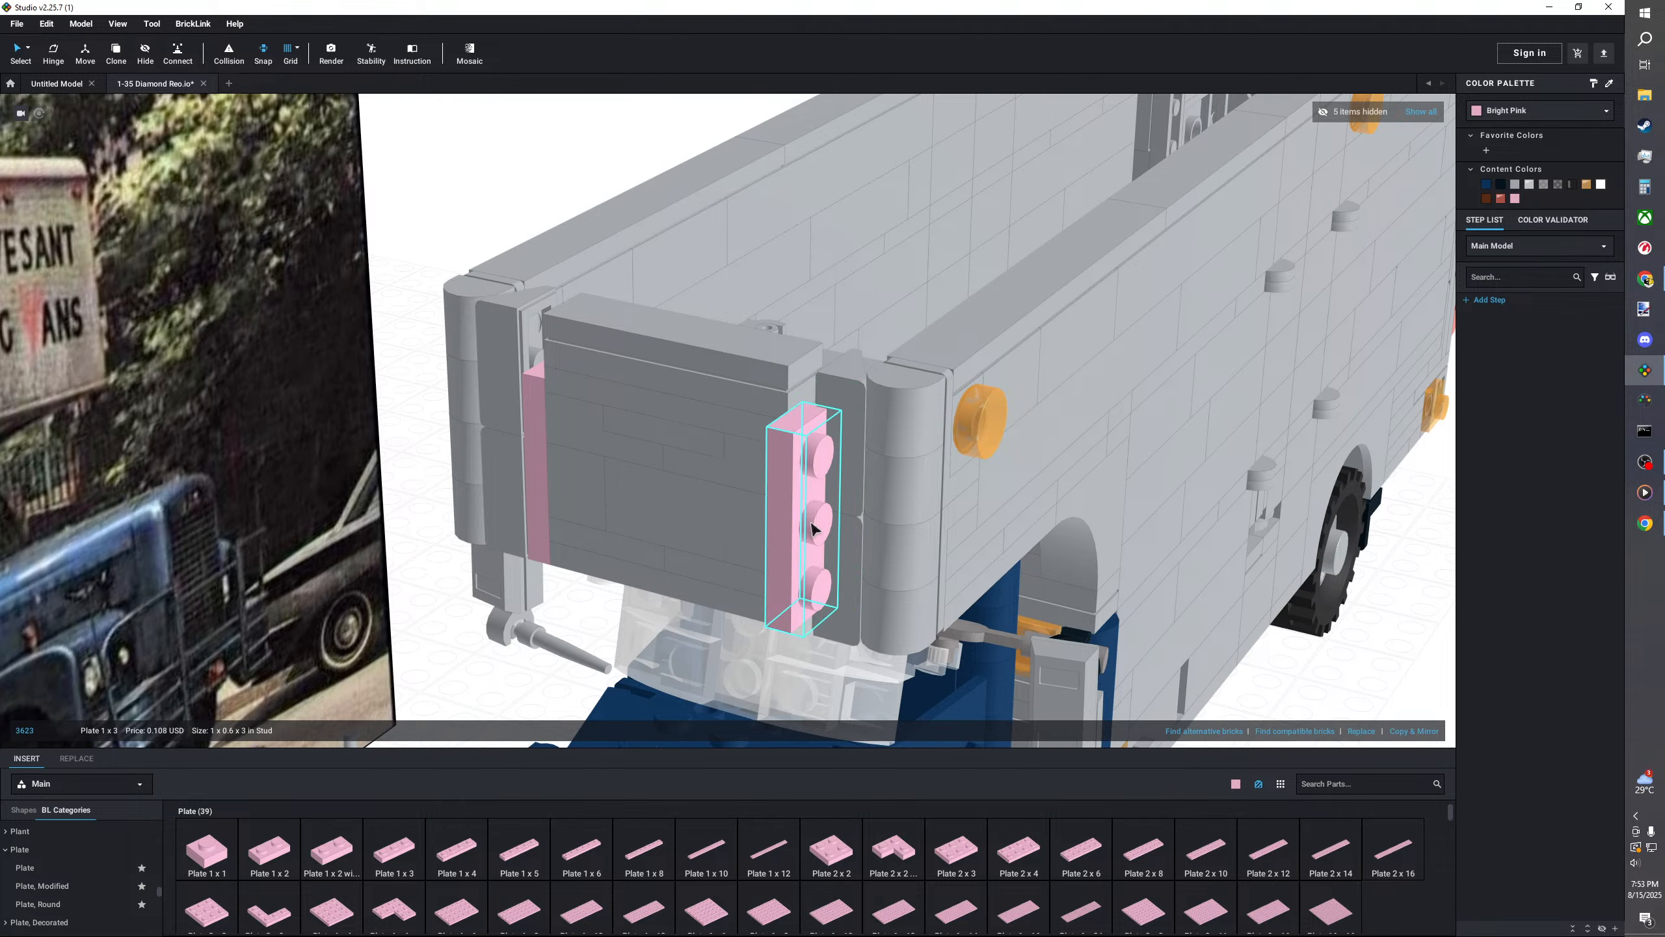
- Recolor the two pink 1 x 3 plates beside the front panel Light Bluish Gray
left_click(846, 512)
left_click(534, 466, "ctrl")
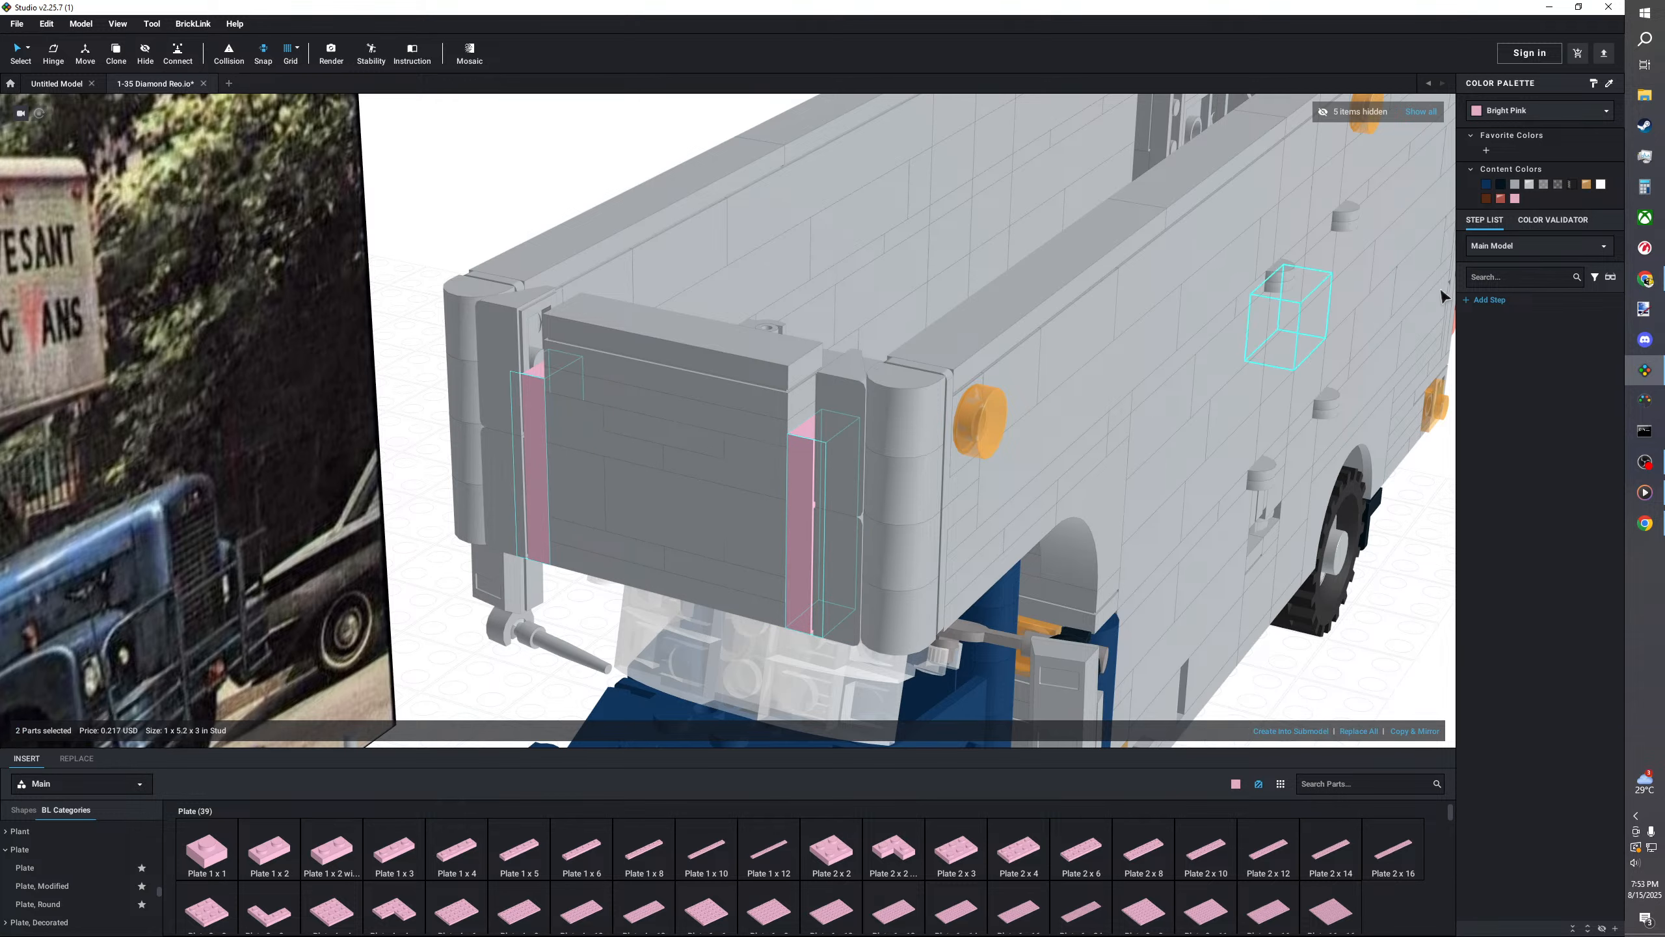
left_click(1514, 184)
left_click(1360, 650)
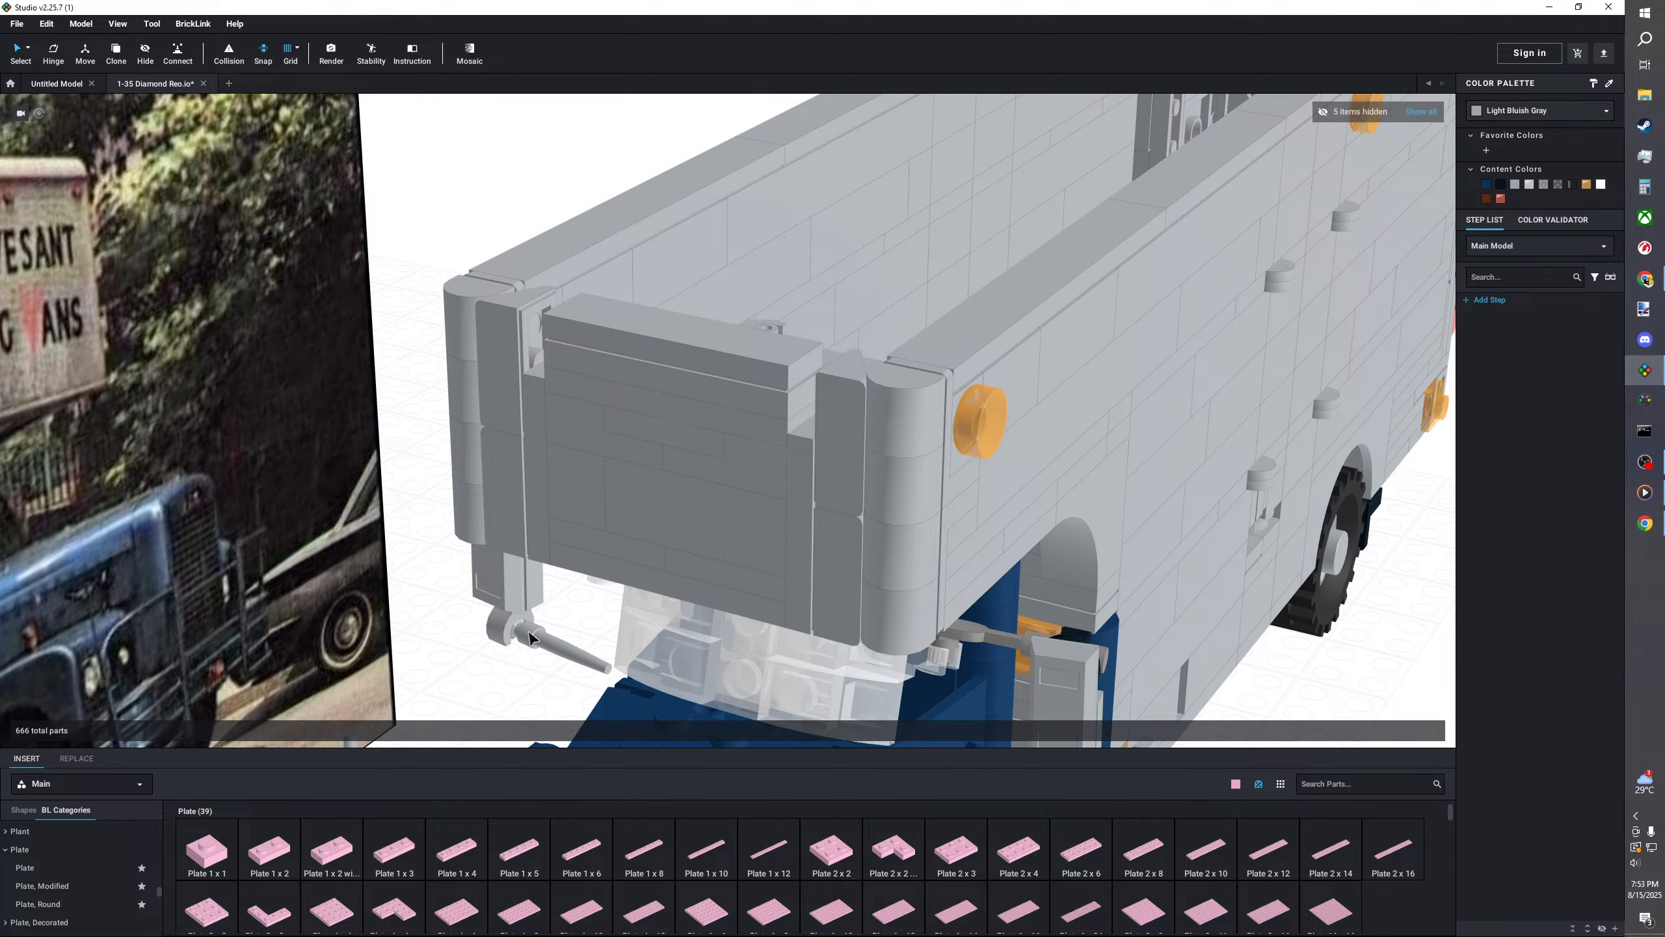
- Place a pink Bracket 1 x 1 - 1 x 2 Inverted at the upper front corner on each side of the box
middle_click_drag(450, 565, 464, 576)
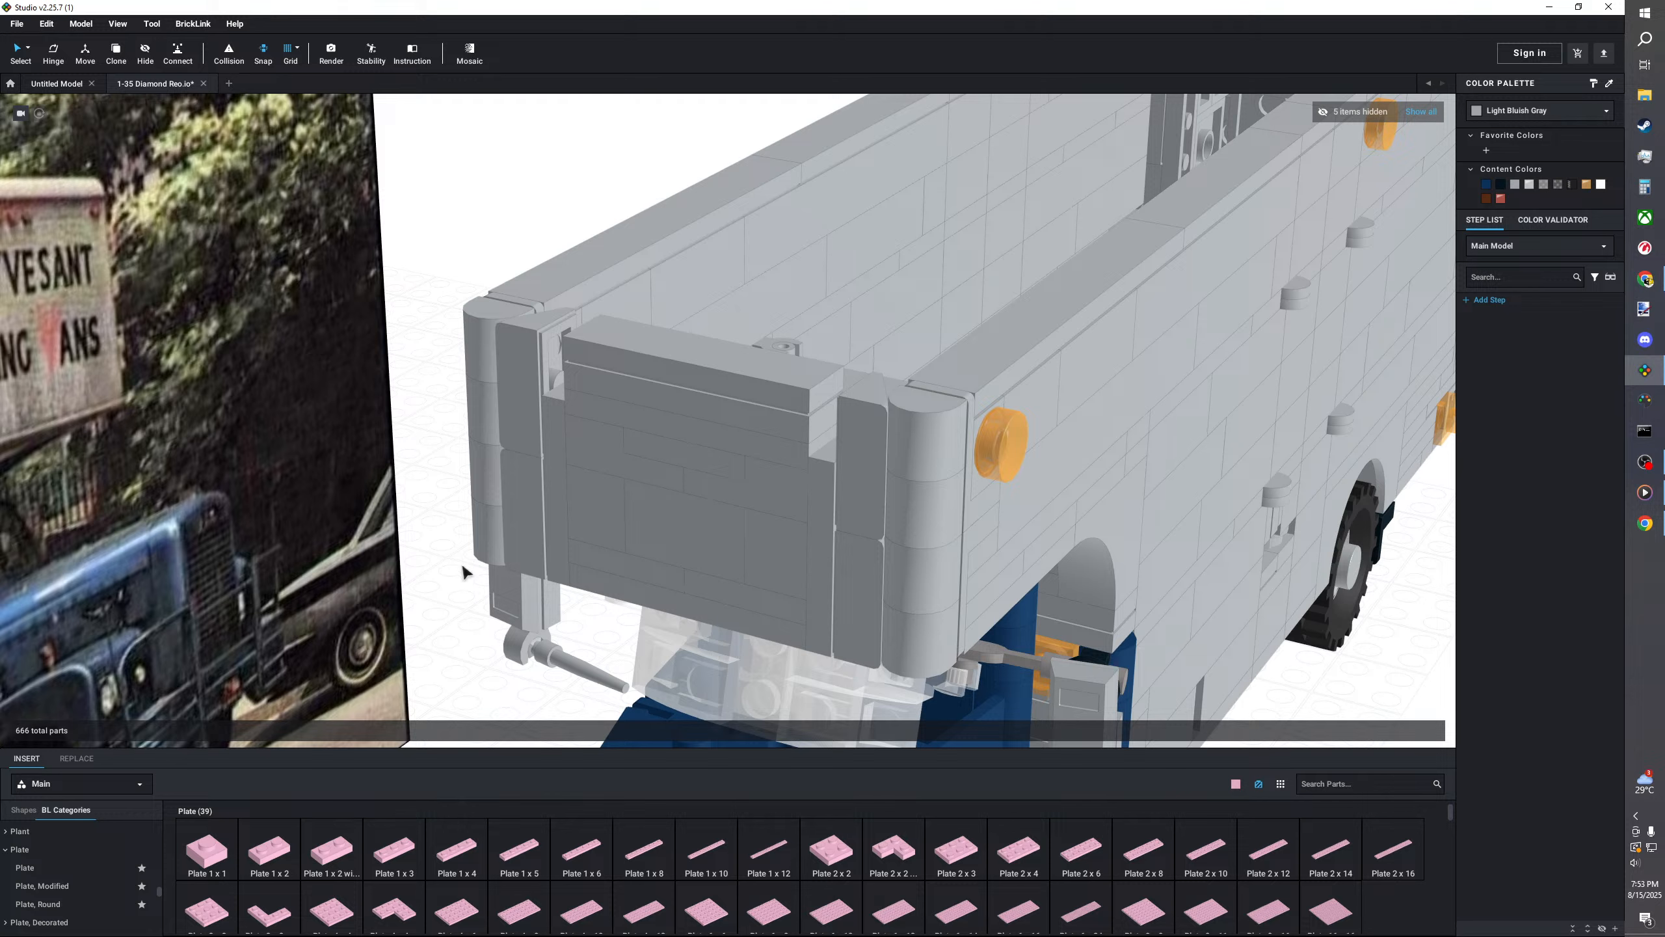
left_click_drag(161, 894, 60, 841)
left_click(58, 835)
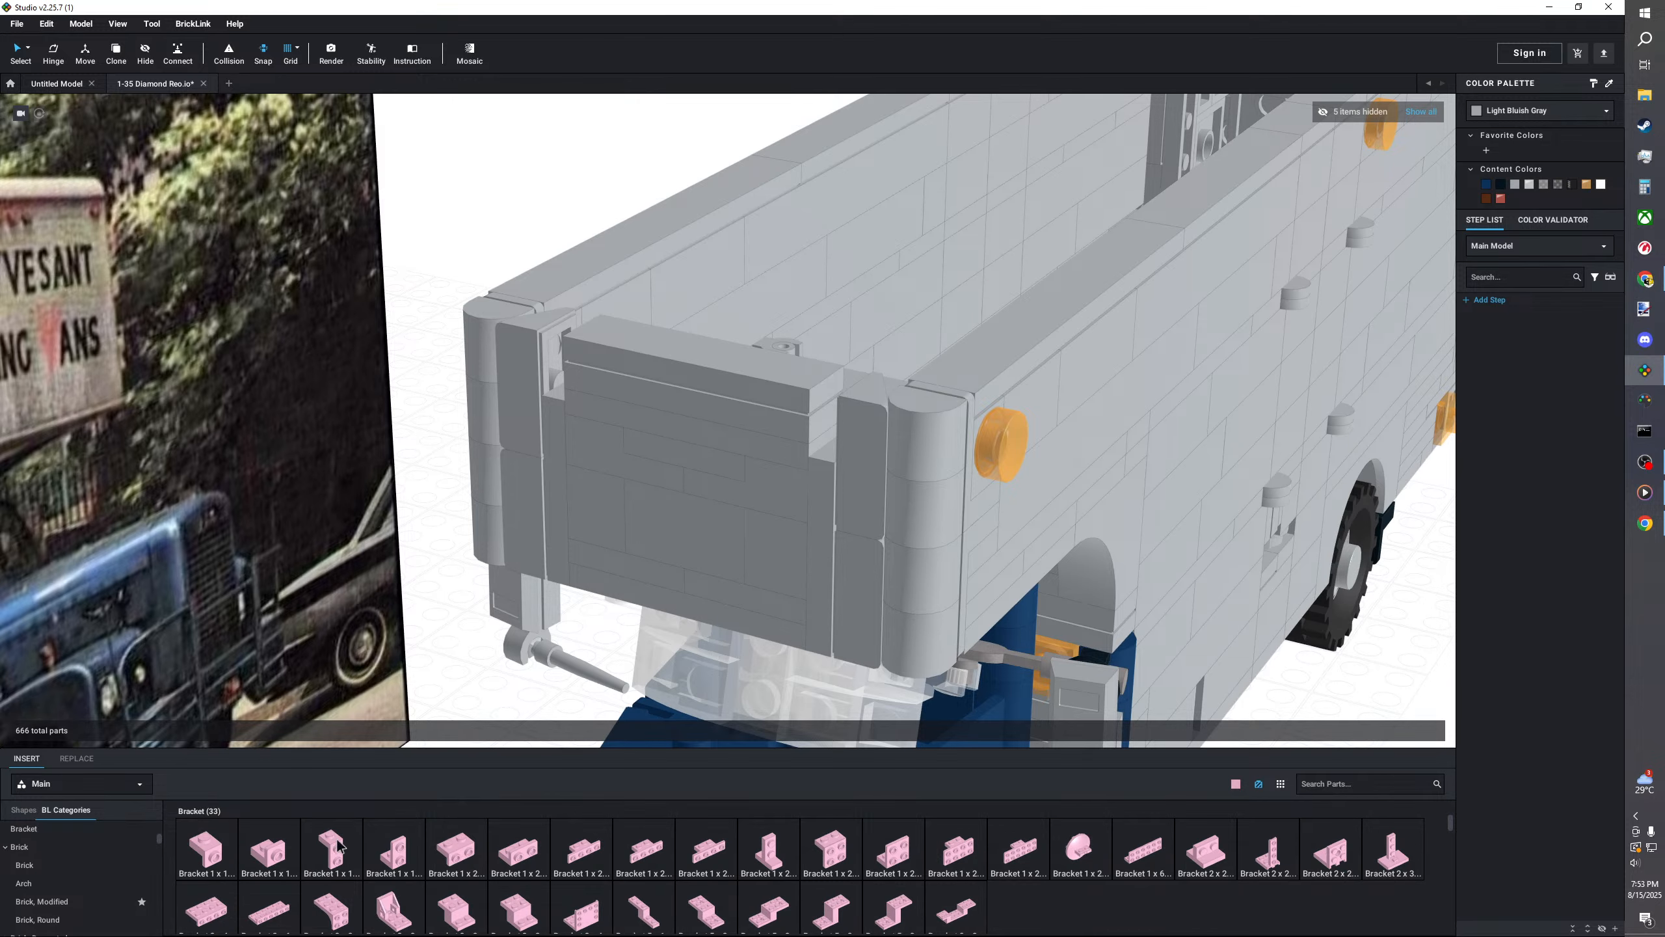
left_click(393, 851)
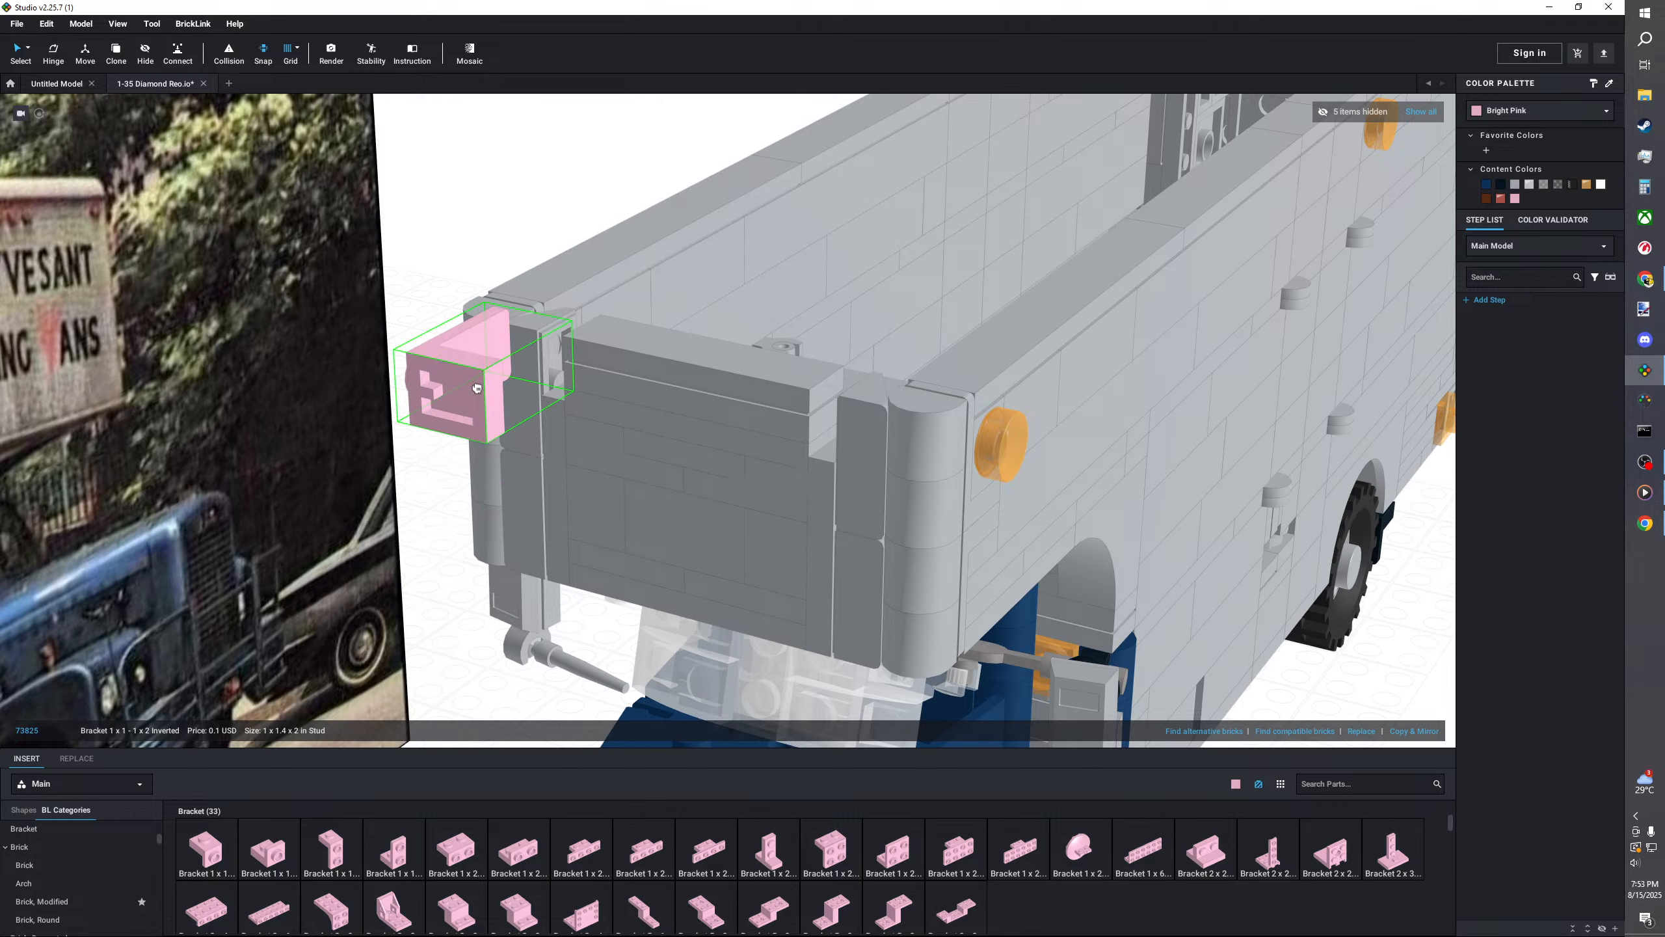
left_click(500, 361)
left_click(393, 851)
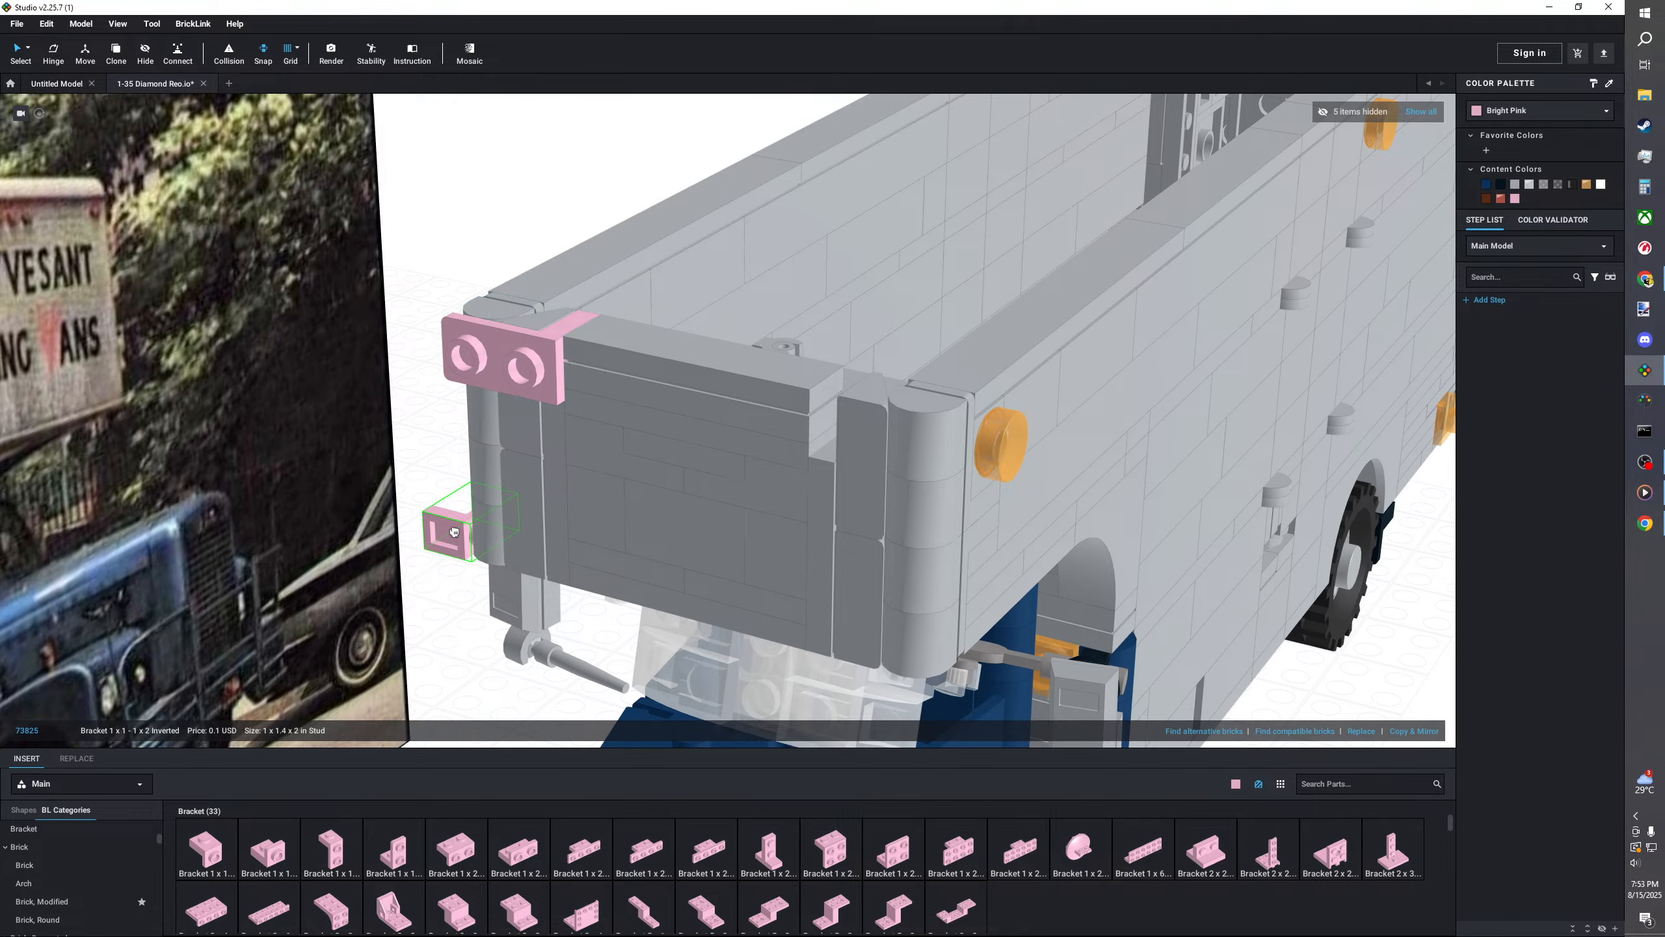
left_click(865, 437)
- Recolor the two pink corner brackets on the box front Light Bluish Gray
scroll(852, 426, "down", 2)
left_click(559, 382, "ctrl")
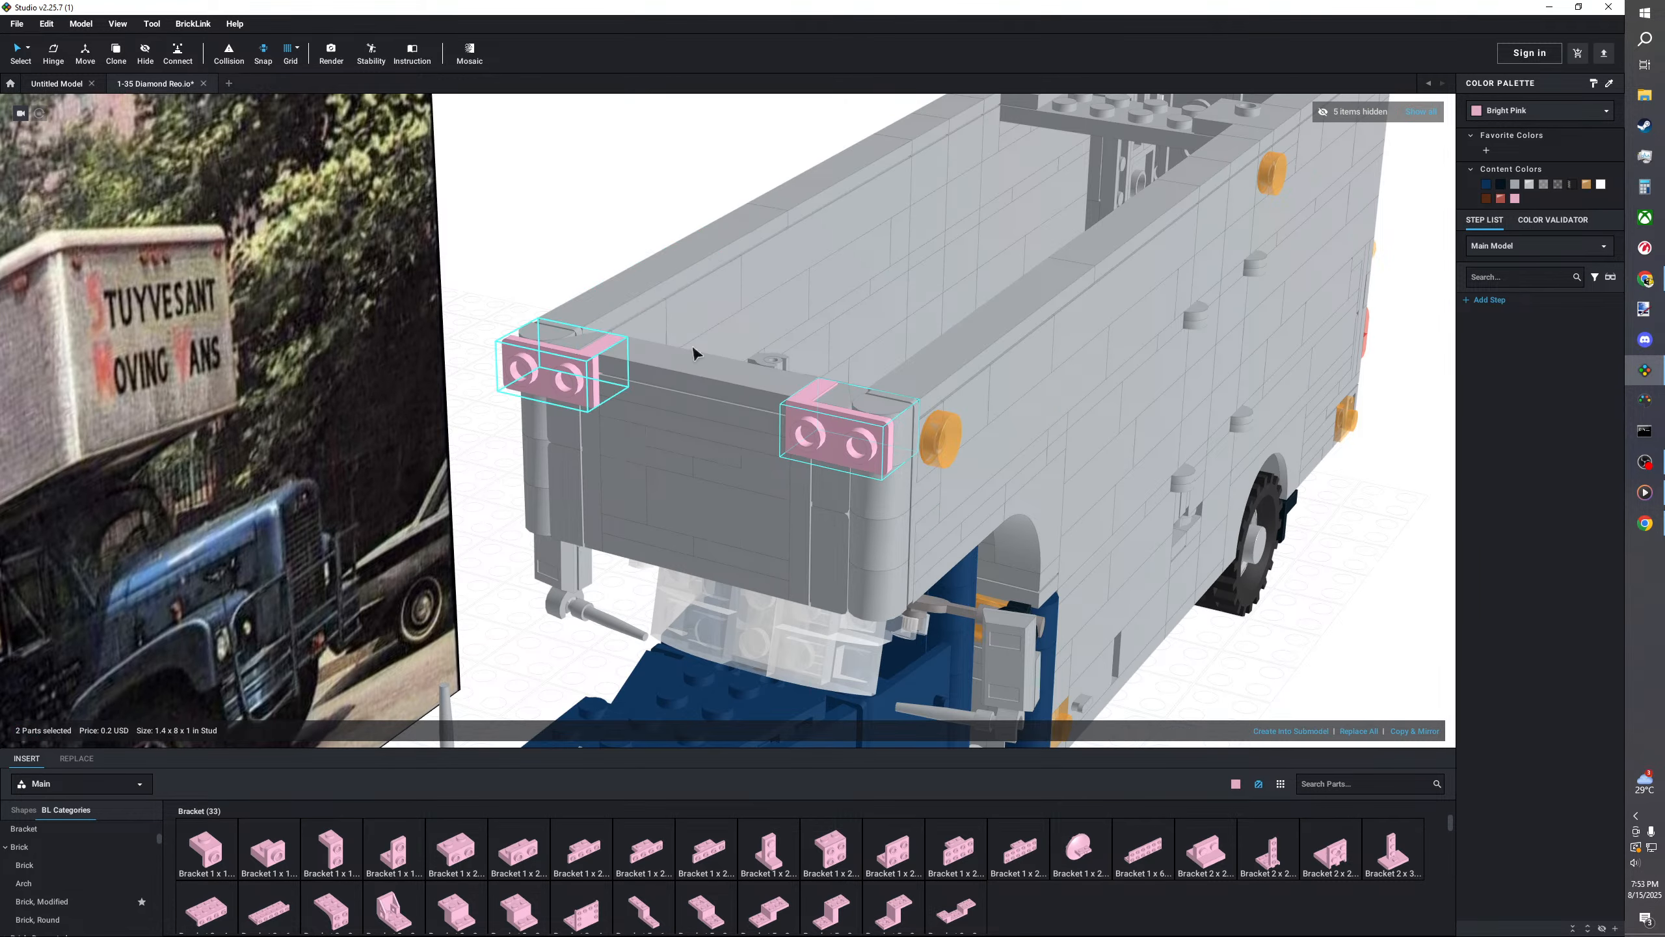
left_click(1515, 184)
left_click(1381, 411)
- Delete the three stacked parts beneath the top tile in the middle of the box's front wall
left_click(736, 371)
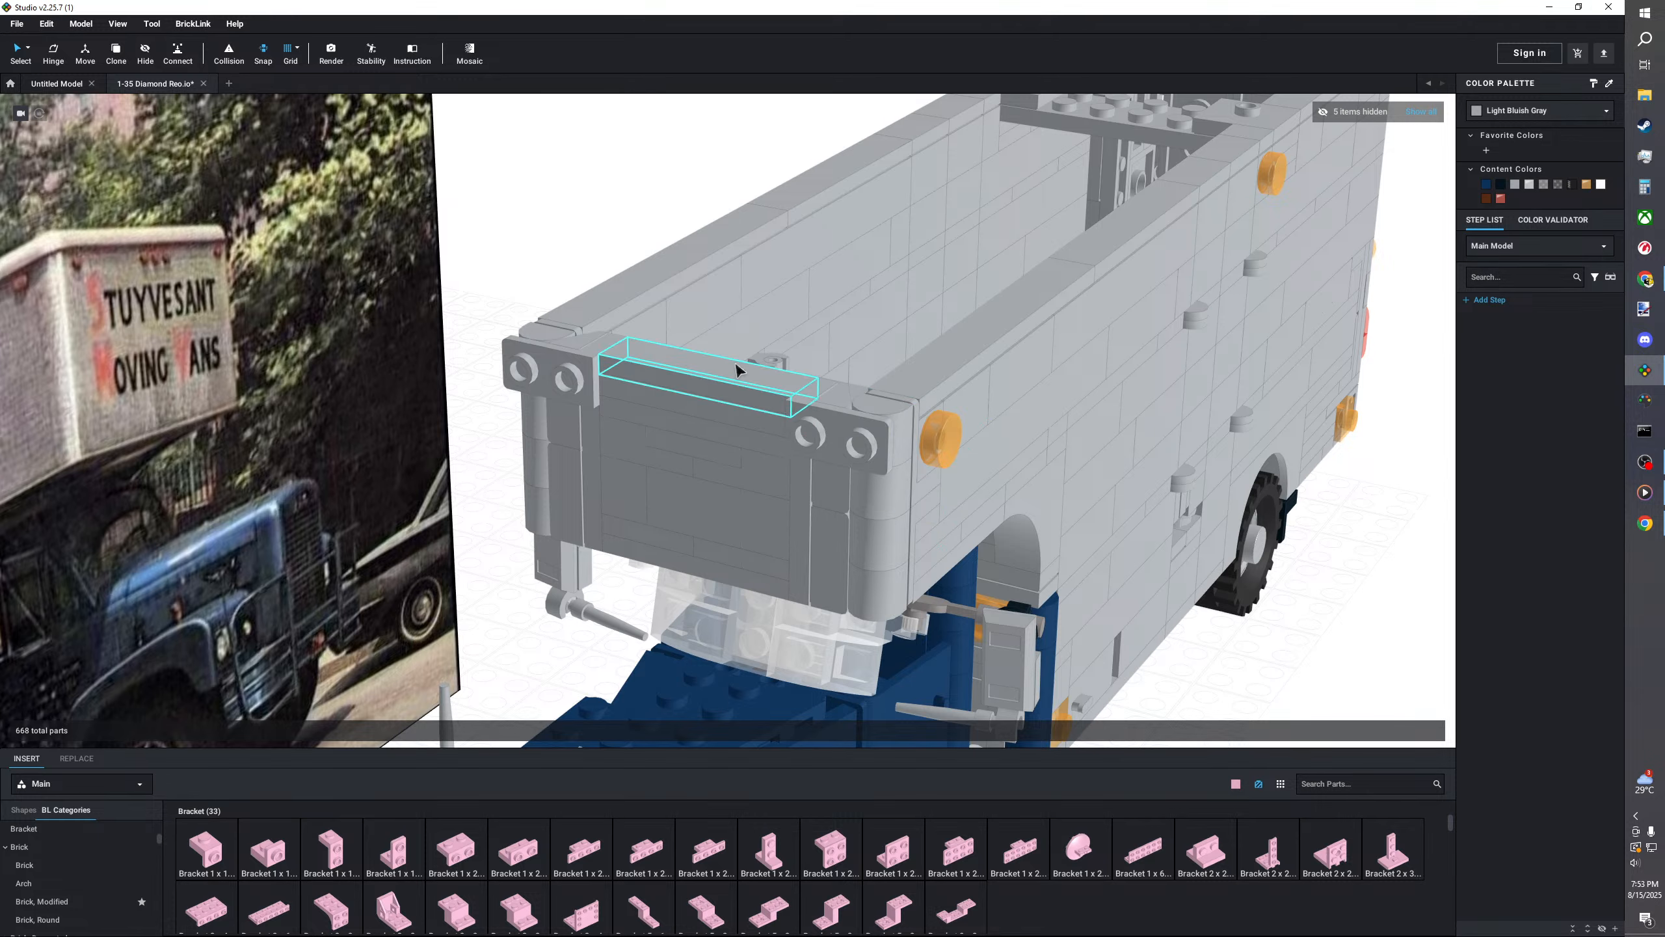
right_click_drag(749, 422, 825, 392)
middle_click_drag(825, 392, 613, 472)
left_click(952, 347)
key("Delete")
left_click(950, 365)
key("Delete")
left_click(959, 384)
key("Delete")
- Fill the front-wall opening with a pink modified brick with two side studs, flanked by two Brick, Modified 1 x 1 x 2/3 with Open Stud
scroll(72, 873, "down", 1)
left_click(41, 865)
left_click(1080, 911)
left_click(964, 384)
scroll(612, 473, "up", 1)
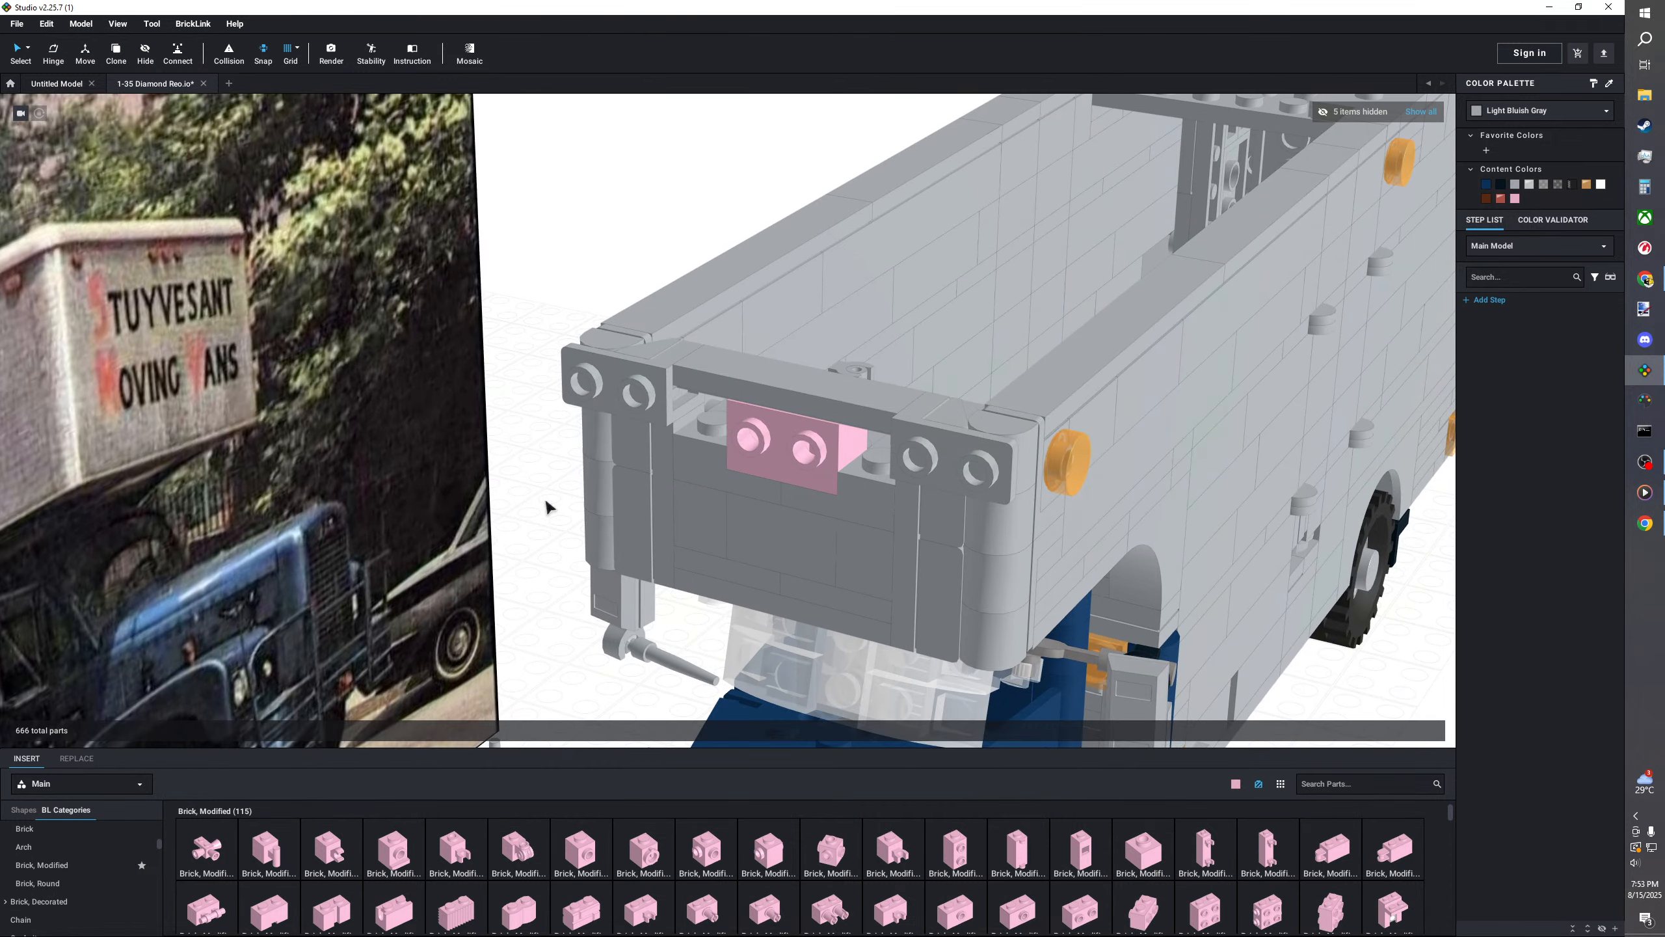
left_click(1149, 865)
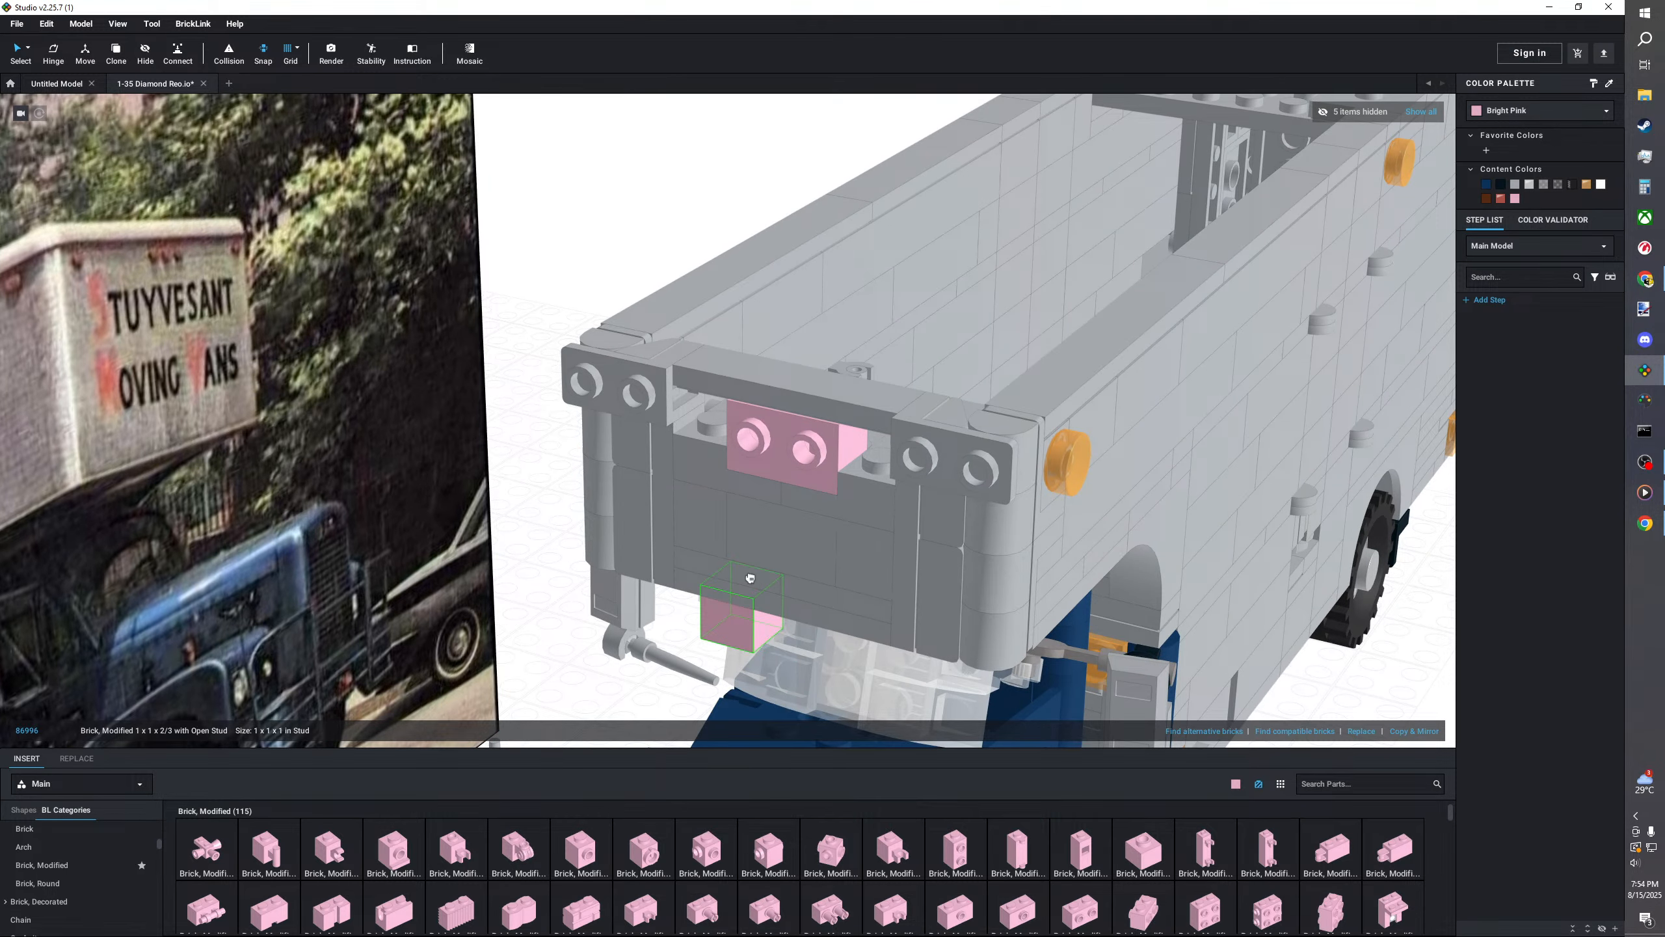
left_click(725, 413)
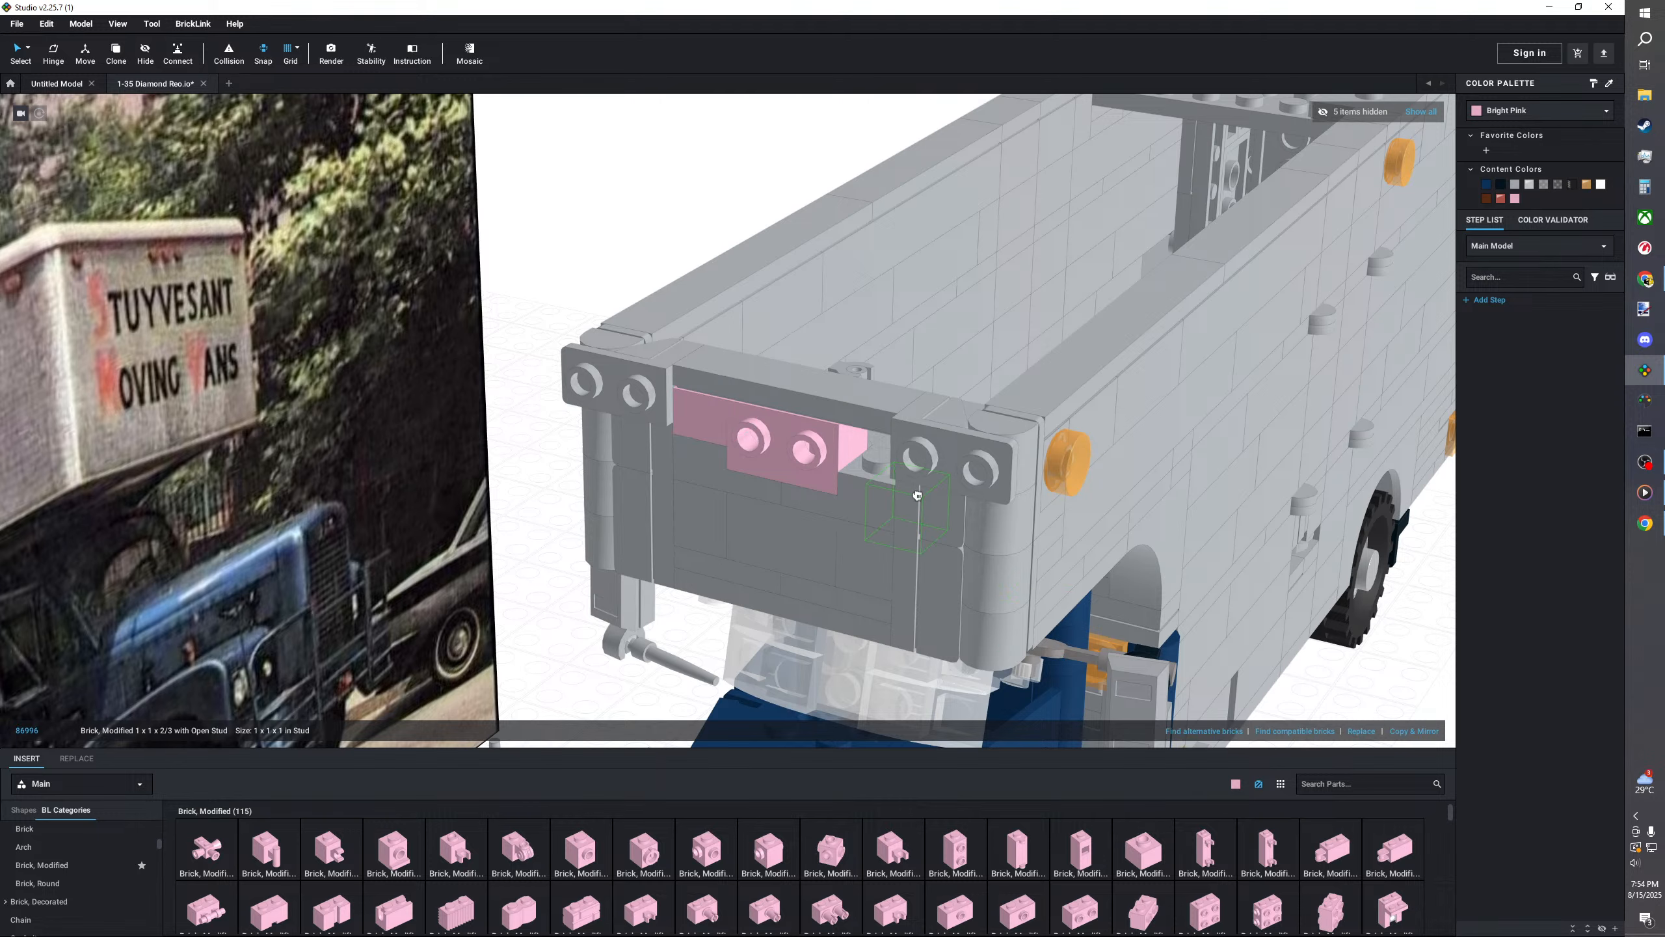
left_click(878, 454)
key("Escape")
- Recolor the three pink modified bricks in the front wall Light Bluish Gray
left_click(873, 446)
left_click(807, 448, "ctrl")
left_click(693, 411, "ctrl")
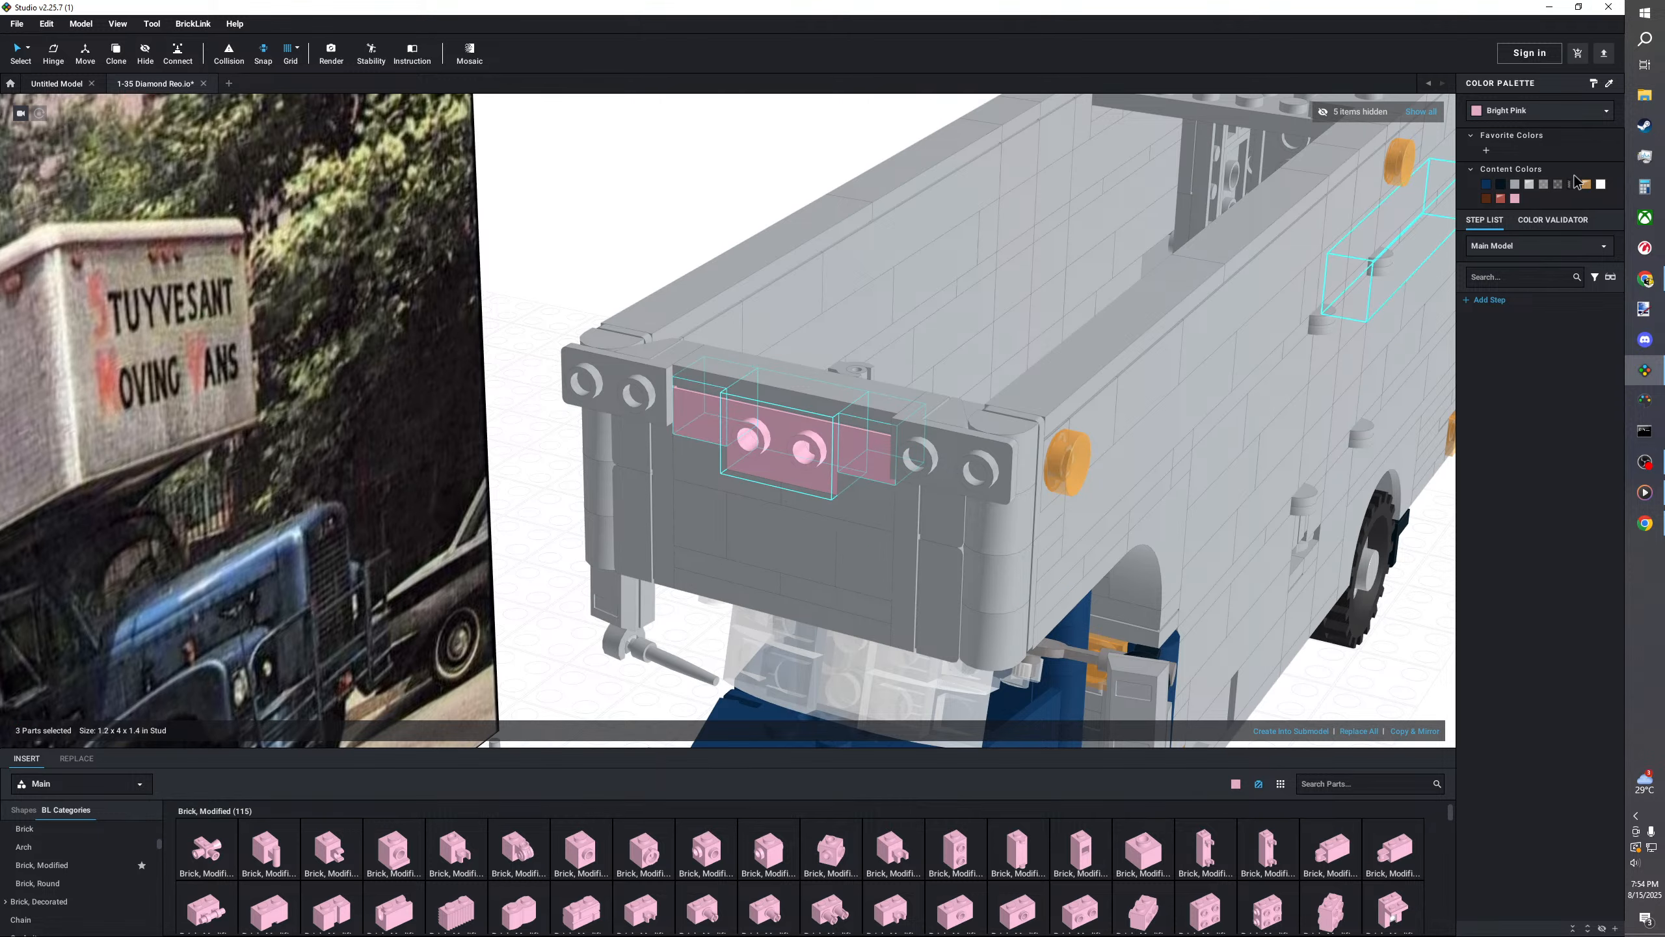
left_click(1514, 184)
left_click(589, 179)
- Copy the amber round light and paste it on the box front's two center studs and at its two outer upper corners
scroll(900, 393, "down", 3)
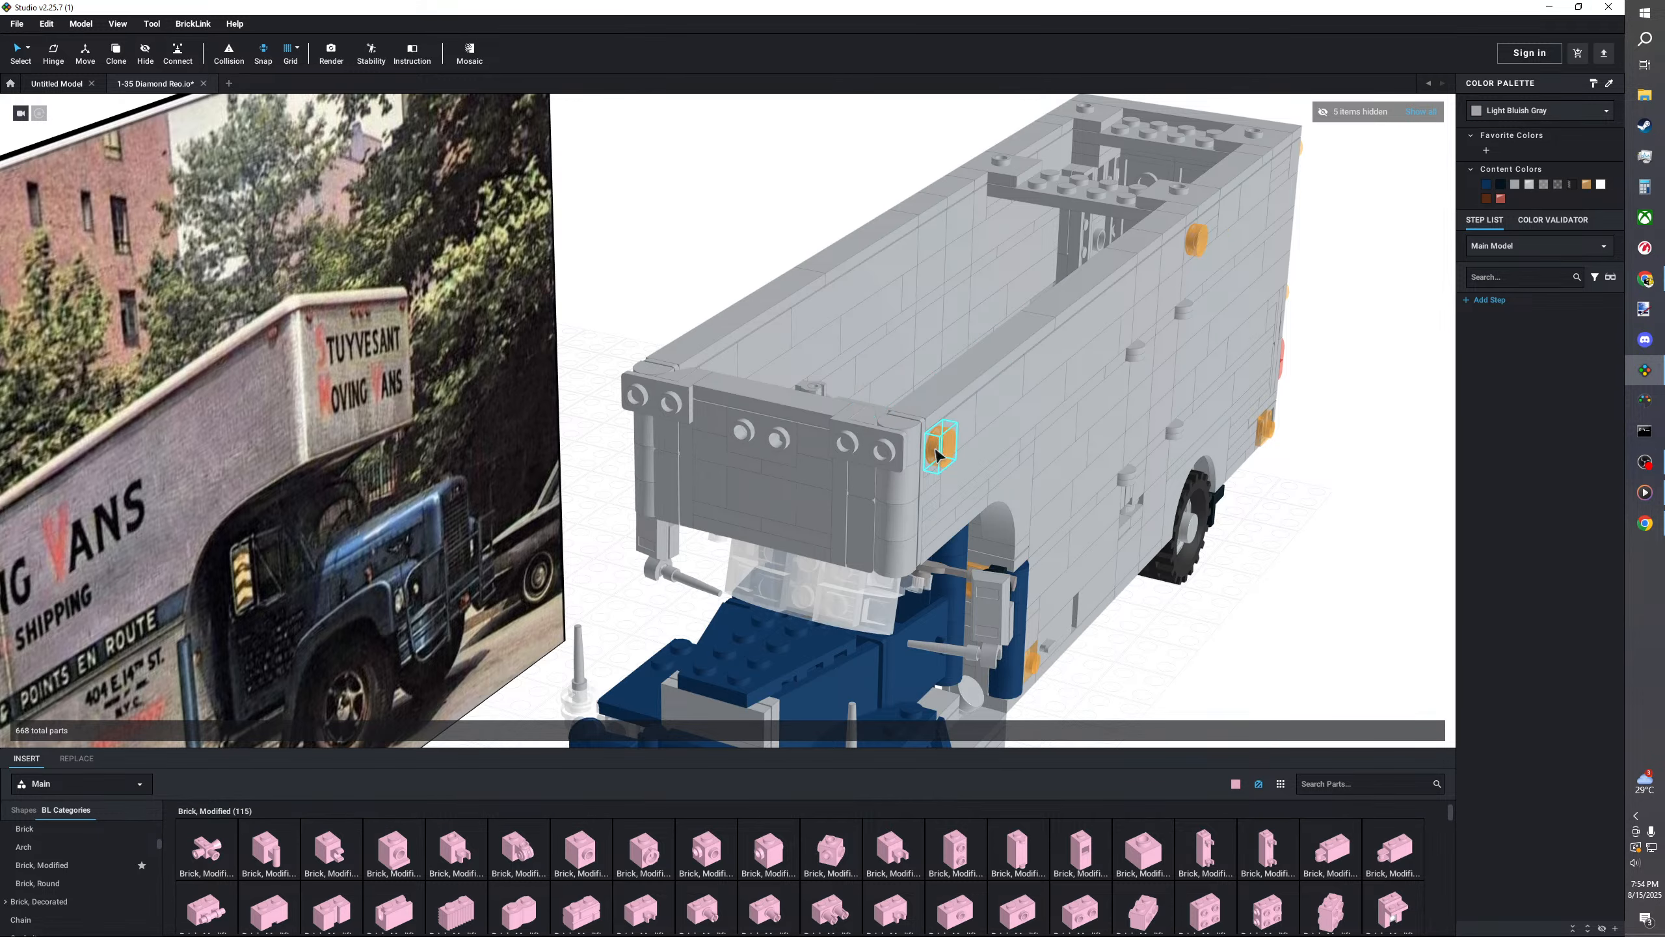
right_click(741, 287)
left_click(768, 324)
left_click(637, 394)
right_click_drag(1115, 617, 1246, 623)
key("ctrl+v")
left_click(877, 447)
left_click(1323, 639)
scroll(1186, 566, "down", 3)
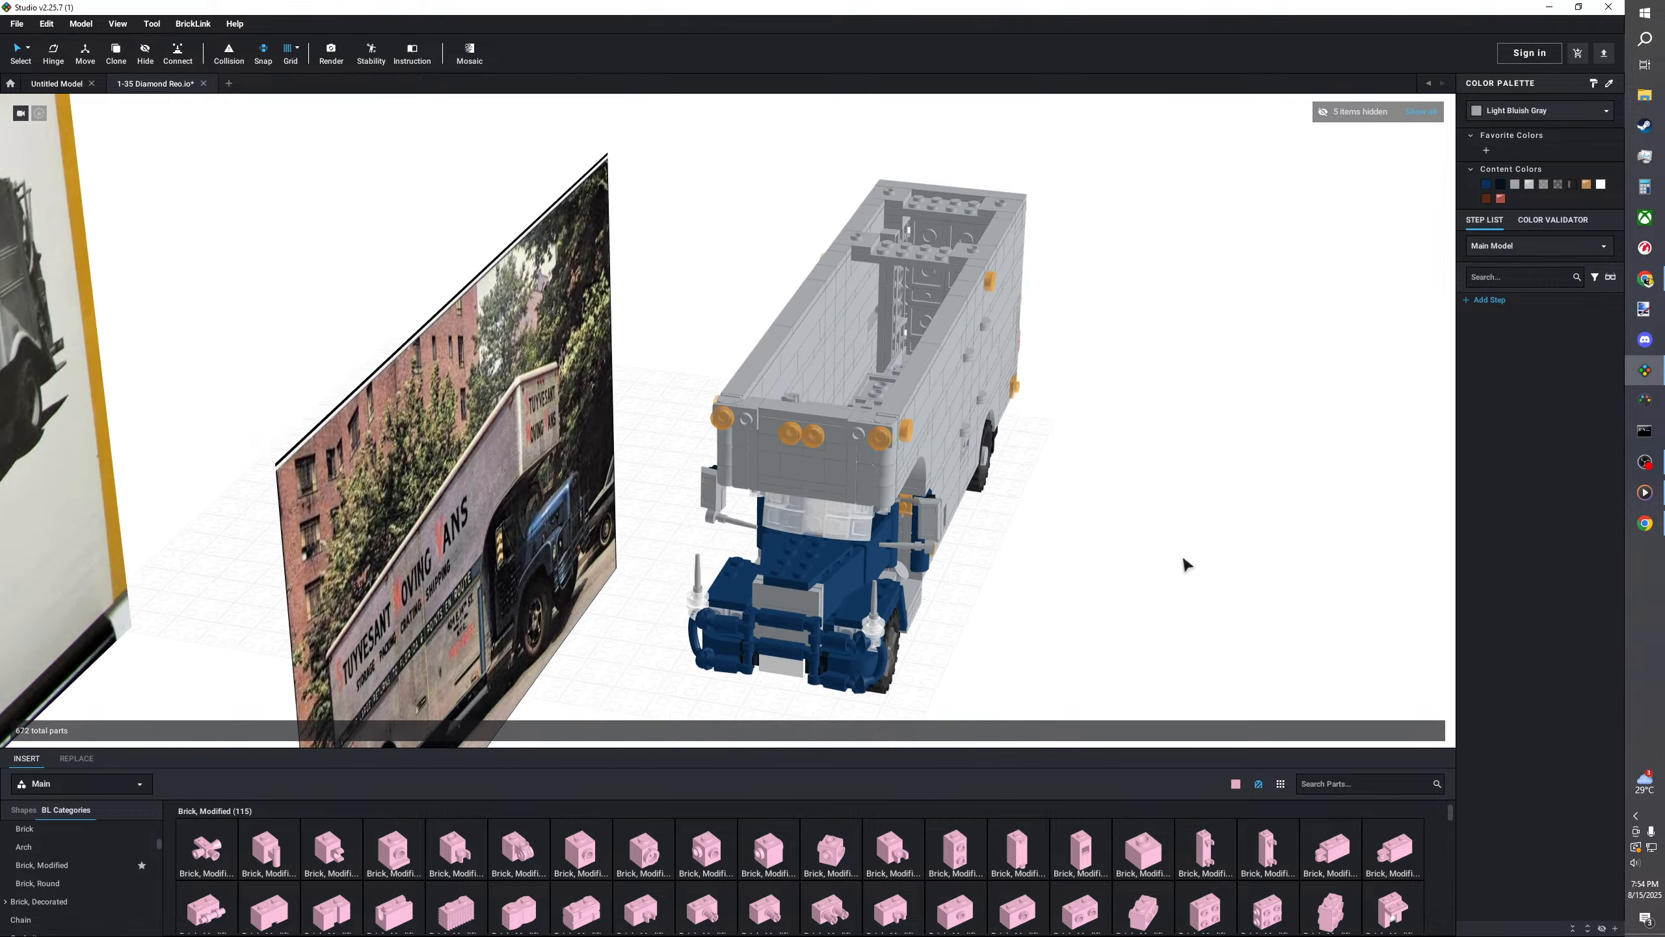
- Delete the corner brackets and the 1 x 3 plates on both sides of the front panel, keeping the amber lights
right_click_drag(1186, 566, 1114, 590)
scroll(1059, 509, "up", 3)
scroll(773, 457, "up", 3)
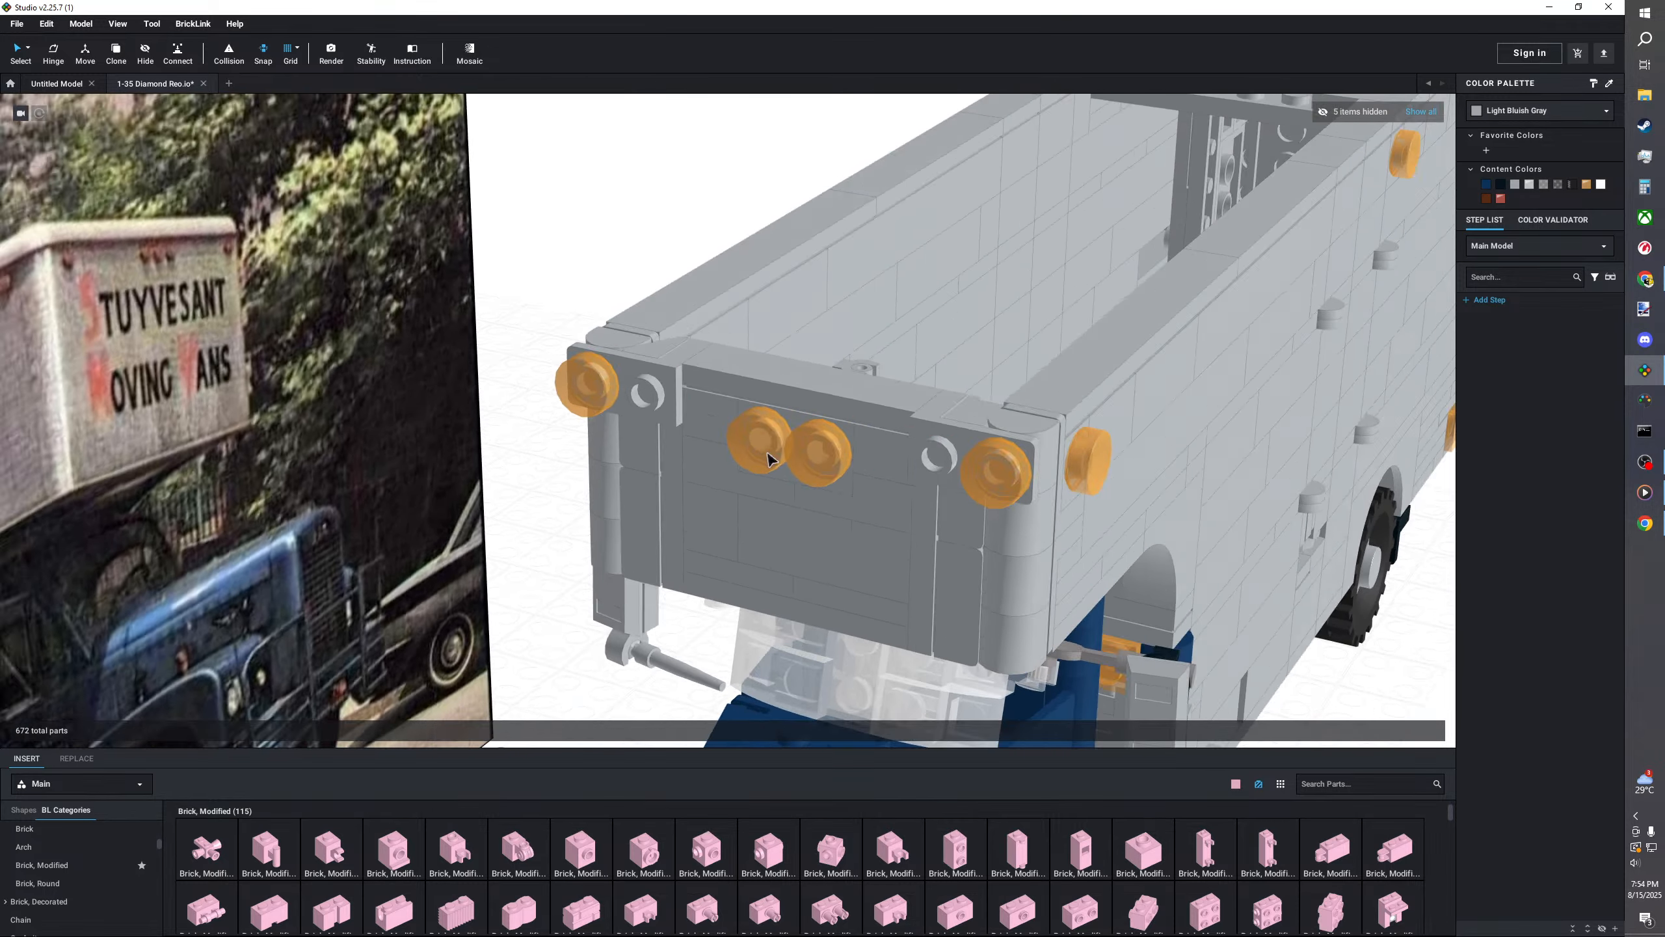
right_click_drag(773, 458, 803, 601)
middle_click_drag(813, 608, 765, 568)
right_click_drag(741, 548, 669, 508)
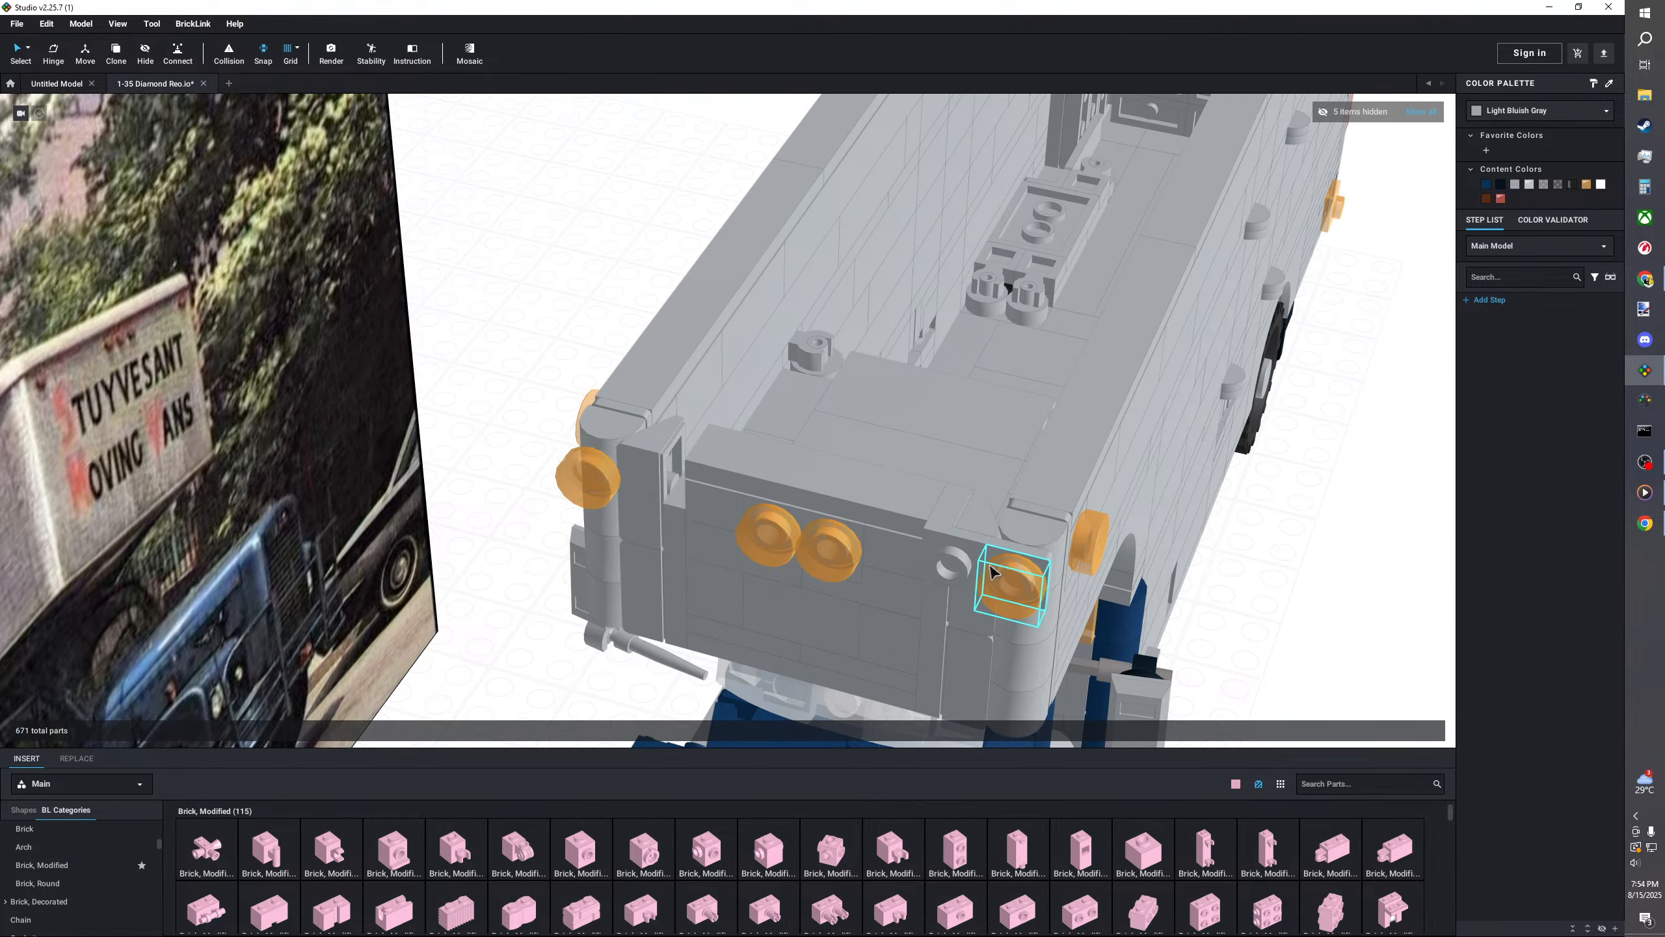
key("Delete")
left_click(642, 471)
key("Delete")
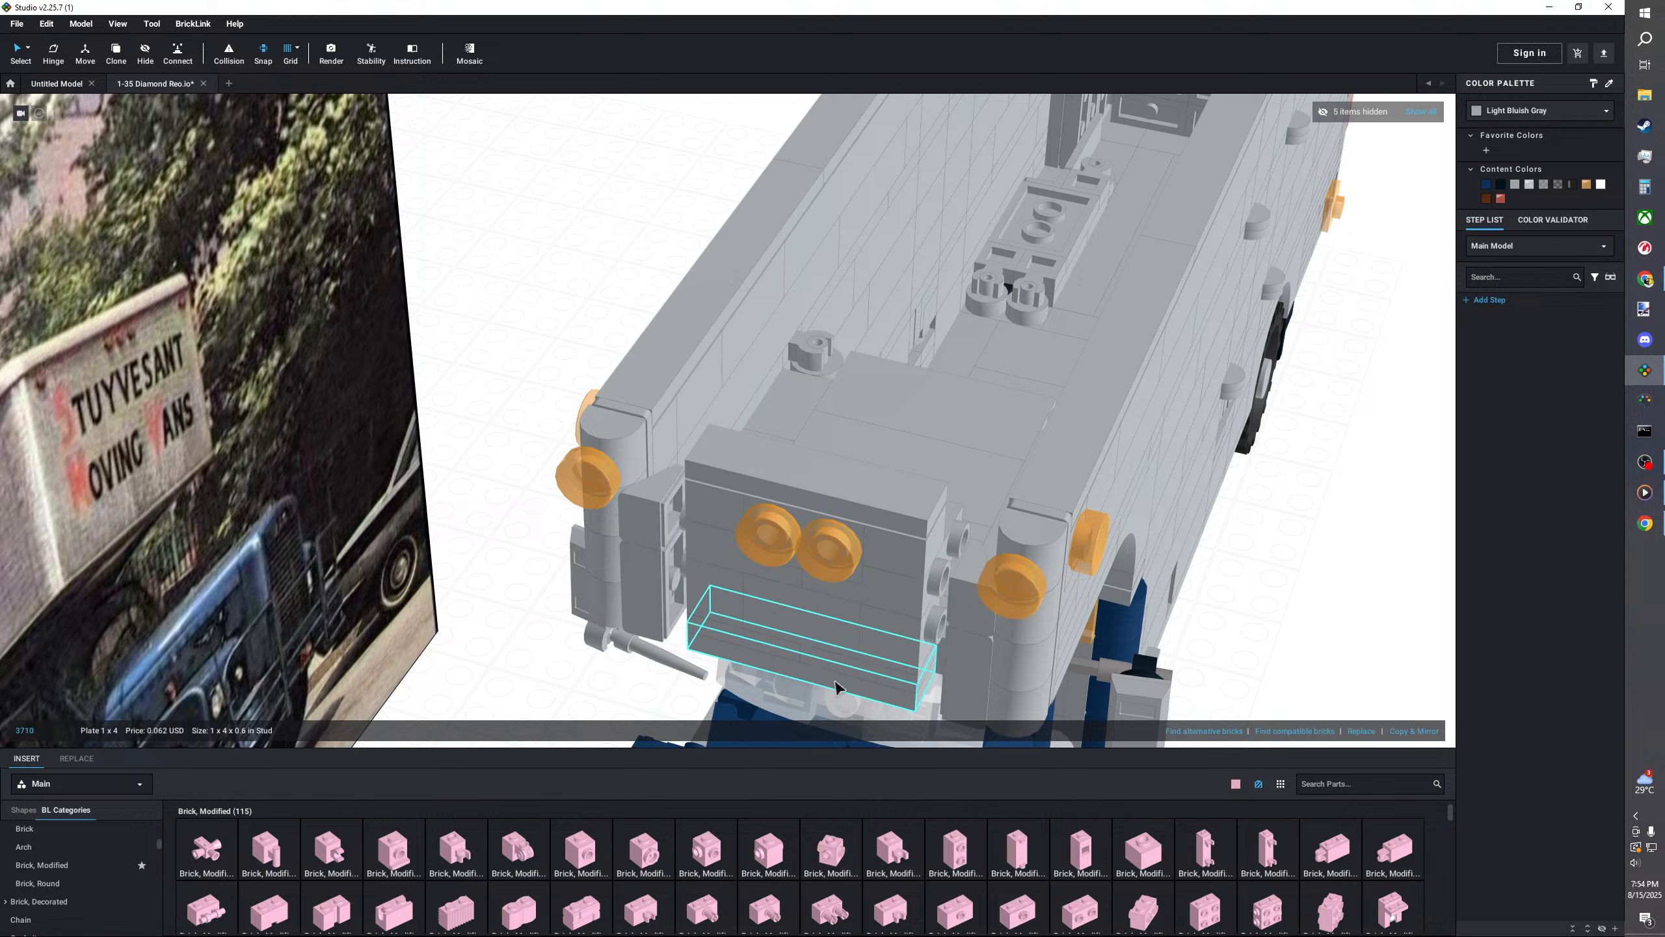
- Fill the gaps on both sides of the front panel with copies of the Plate 1 x 4 and bring up the Bracket parts
key("ctrl+z")
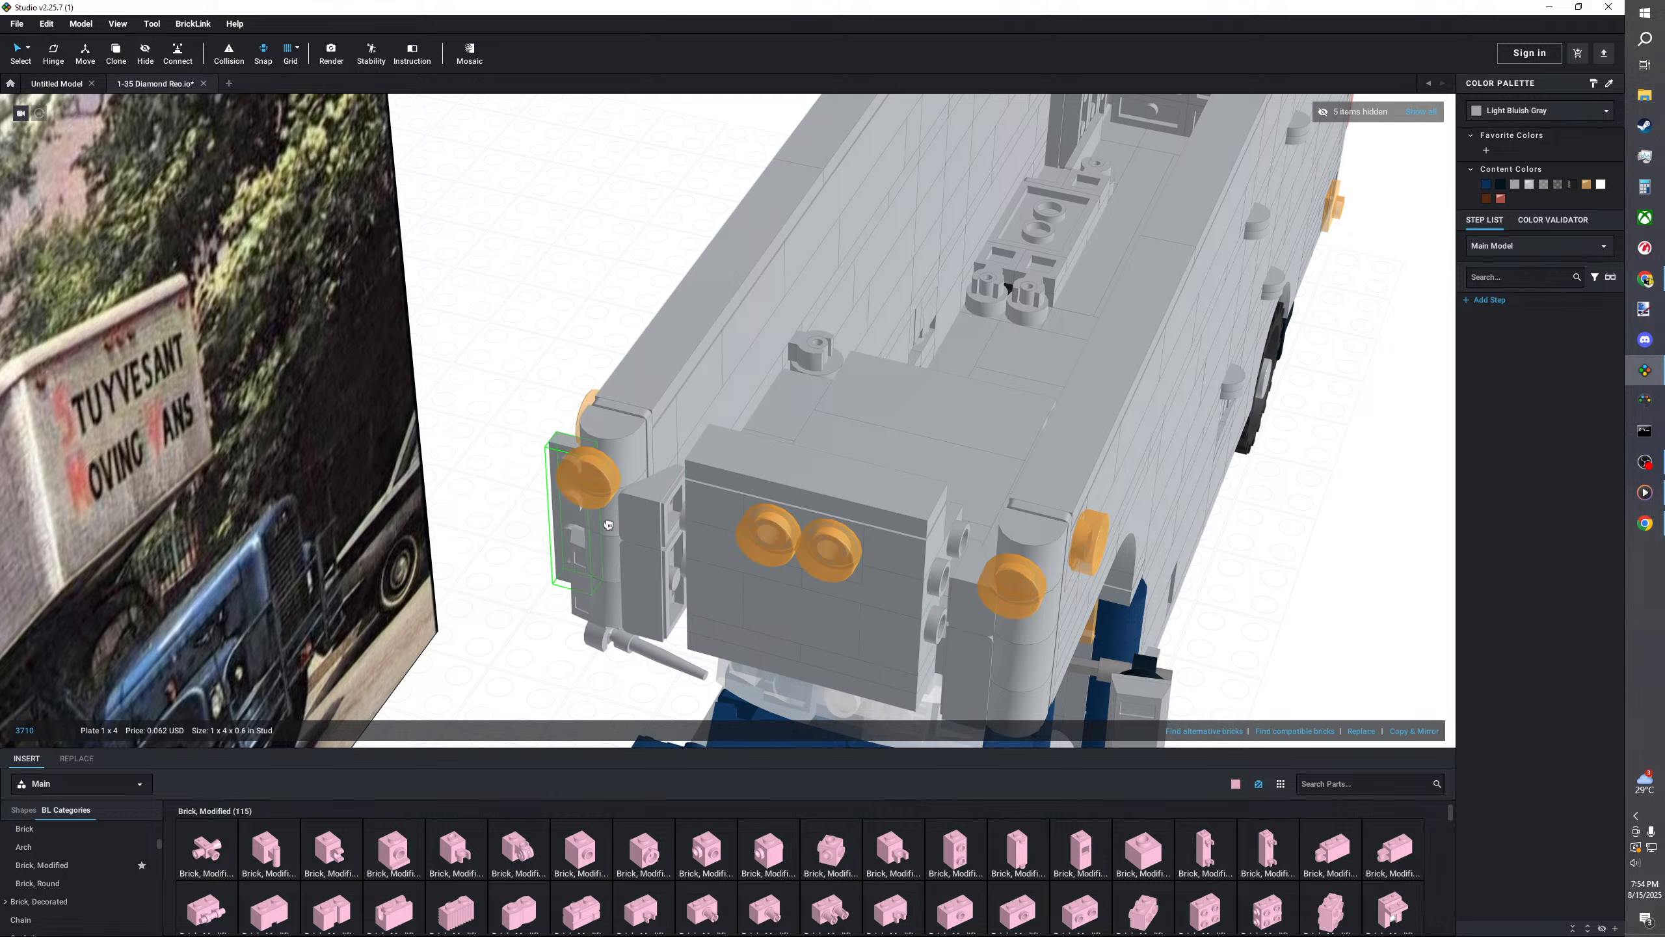
right_click(515, 507)
left_click(533, 540)
scroll(72, 866, "up", 1)
left_click(24, 832)
- Show all hidden items, and hide the two blueprint reference images that surround the truck
scroll(1189, 513, "down", 8)
right_click_drag(1189, 514, 1081, 523)
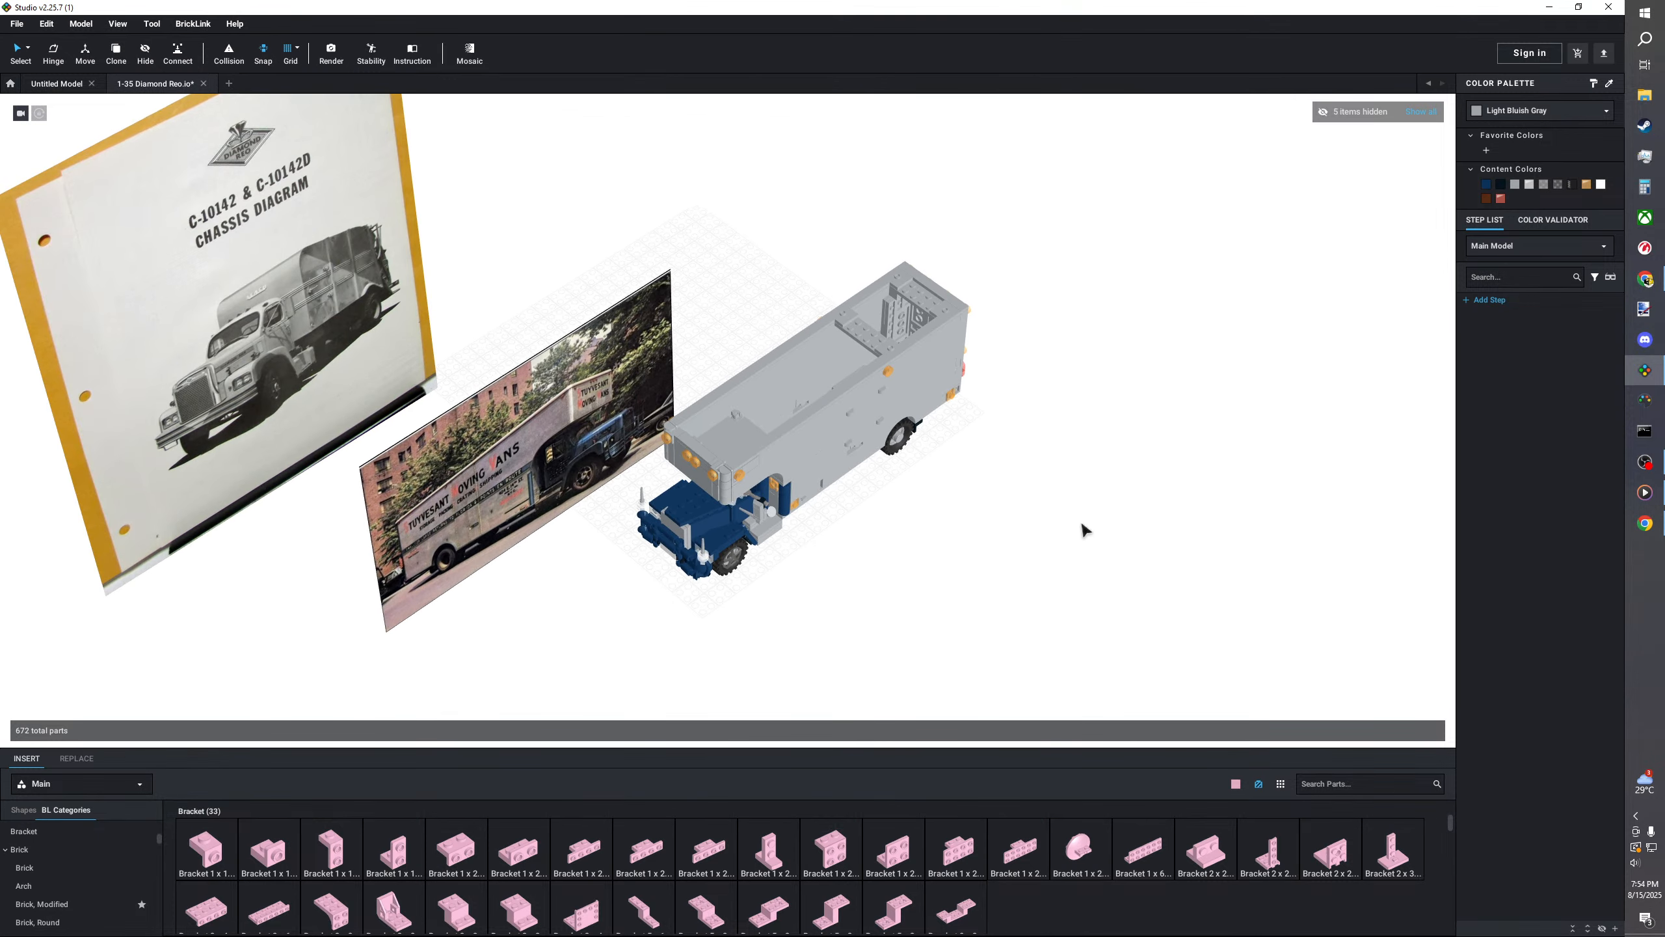
left_click(1428, 115)
scroll(1193, 430, "down", 2)
left_click(981, 490)
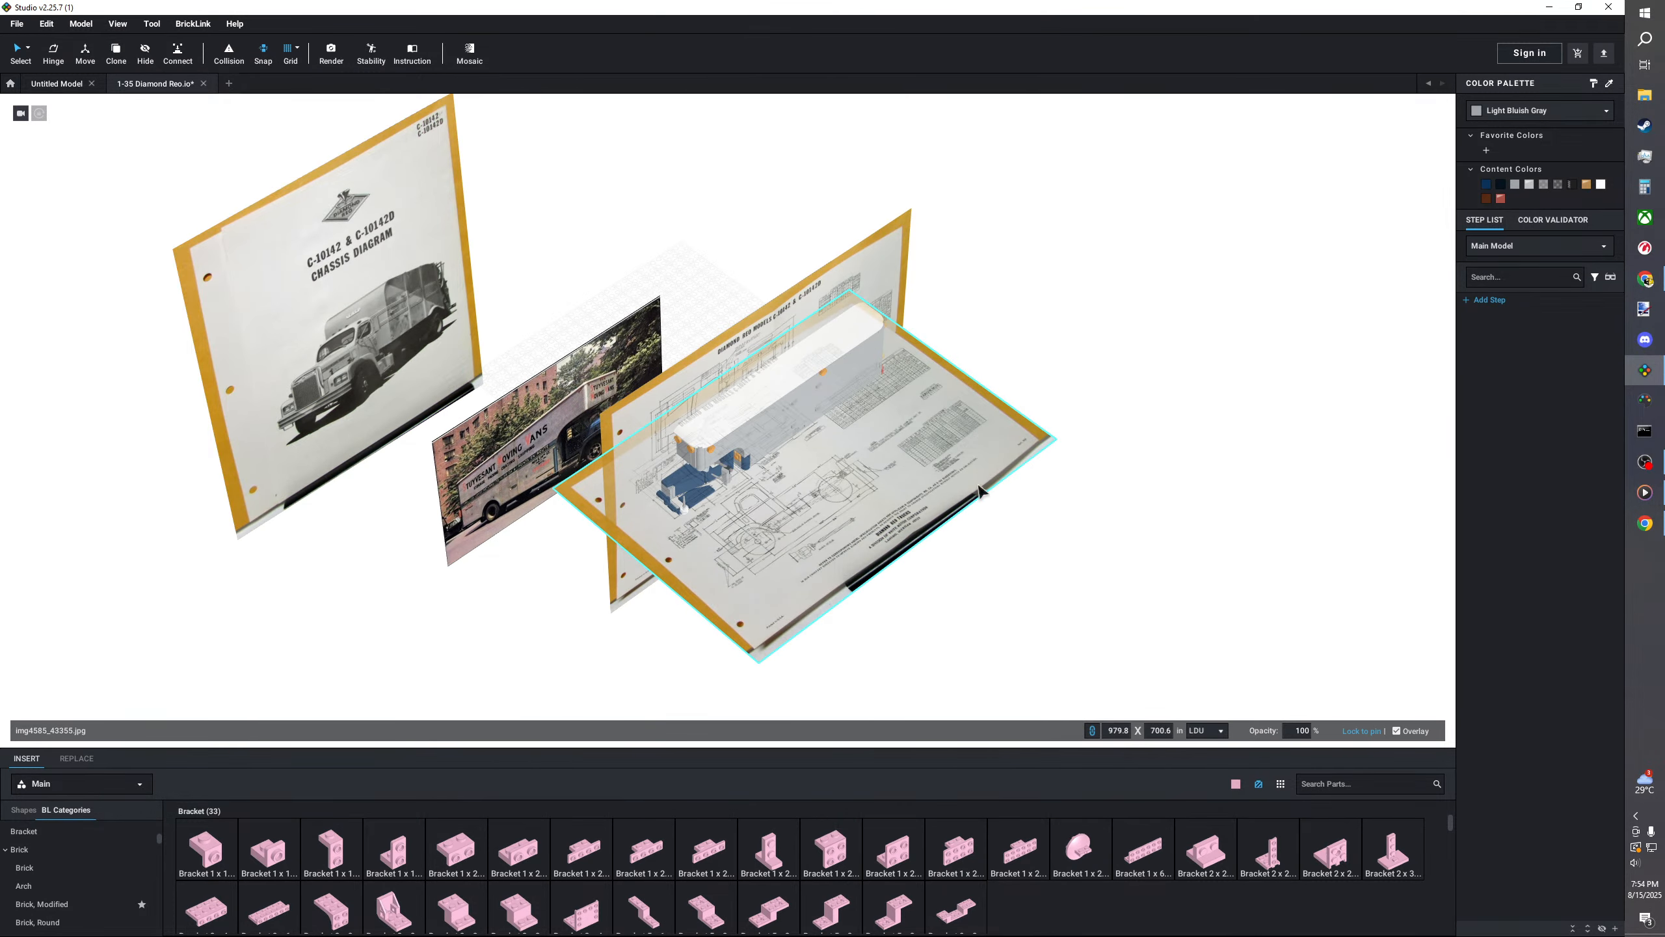
right_click(977, 459)
left_click(1036, 482)
right_click(894, 268)
left_click(937, 293)
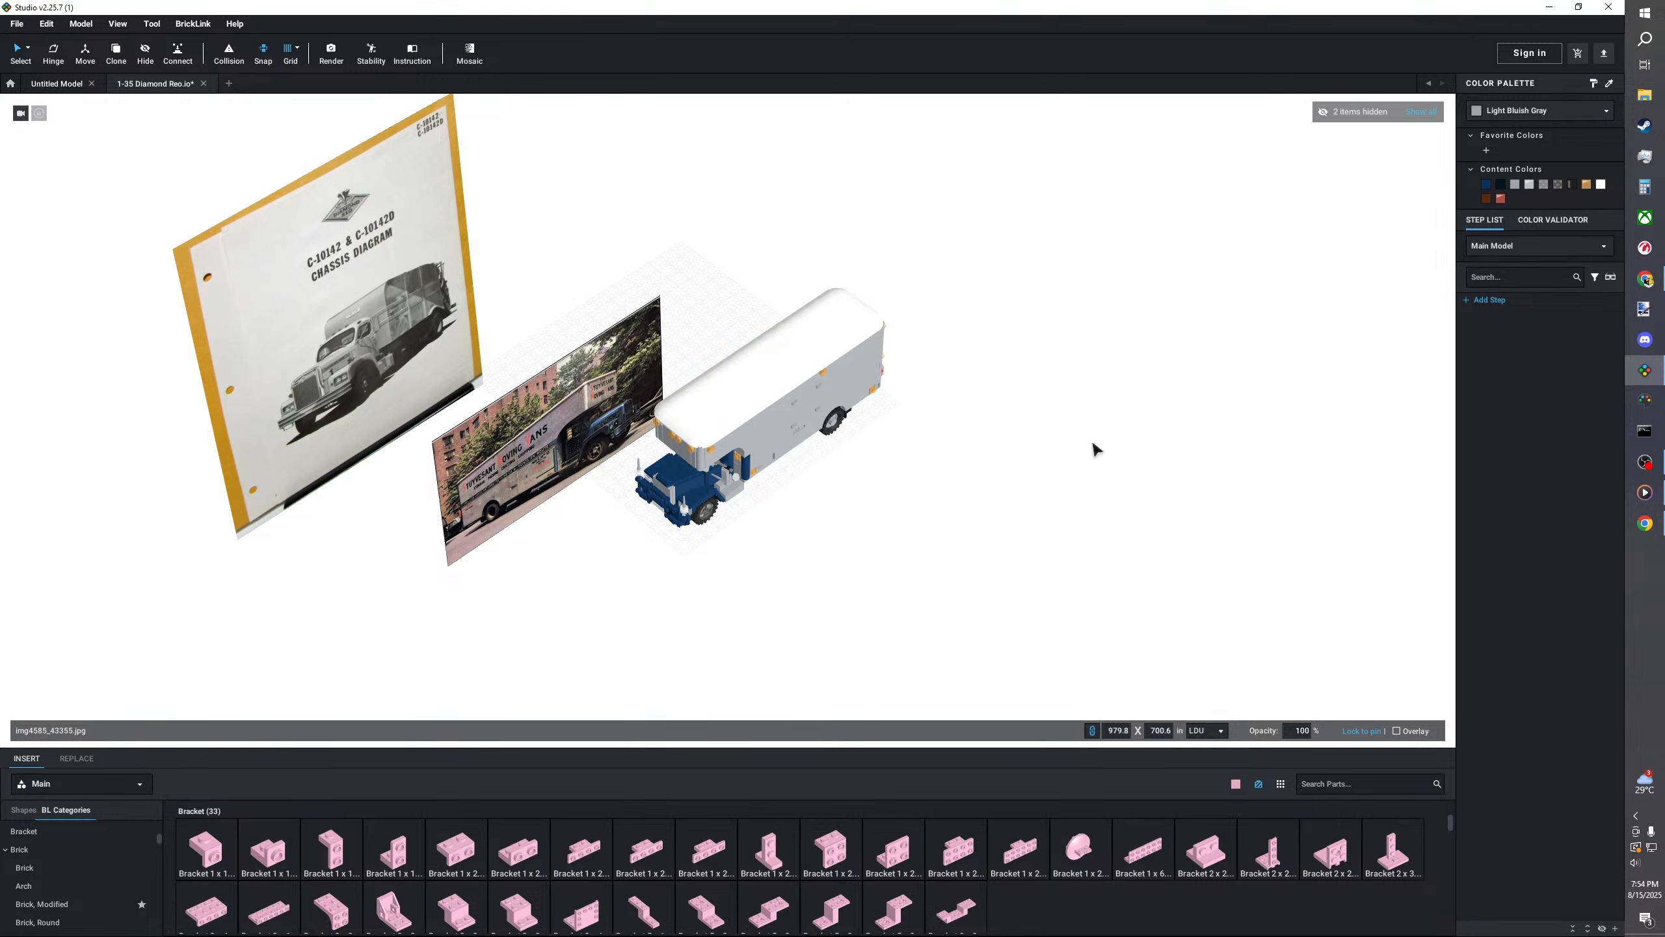
left_click(1094, 444)
- Move the Stuyvesant Moving Vans reference photo away from the truck, over to the other reference images
right_click_drag(1094, 443, 1043, 551)
scroll(1039, 562, "up", 2)
scroll(878, 640, "up", 1)
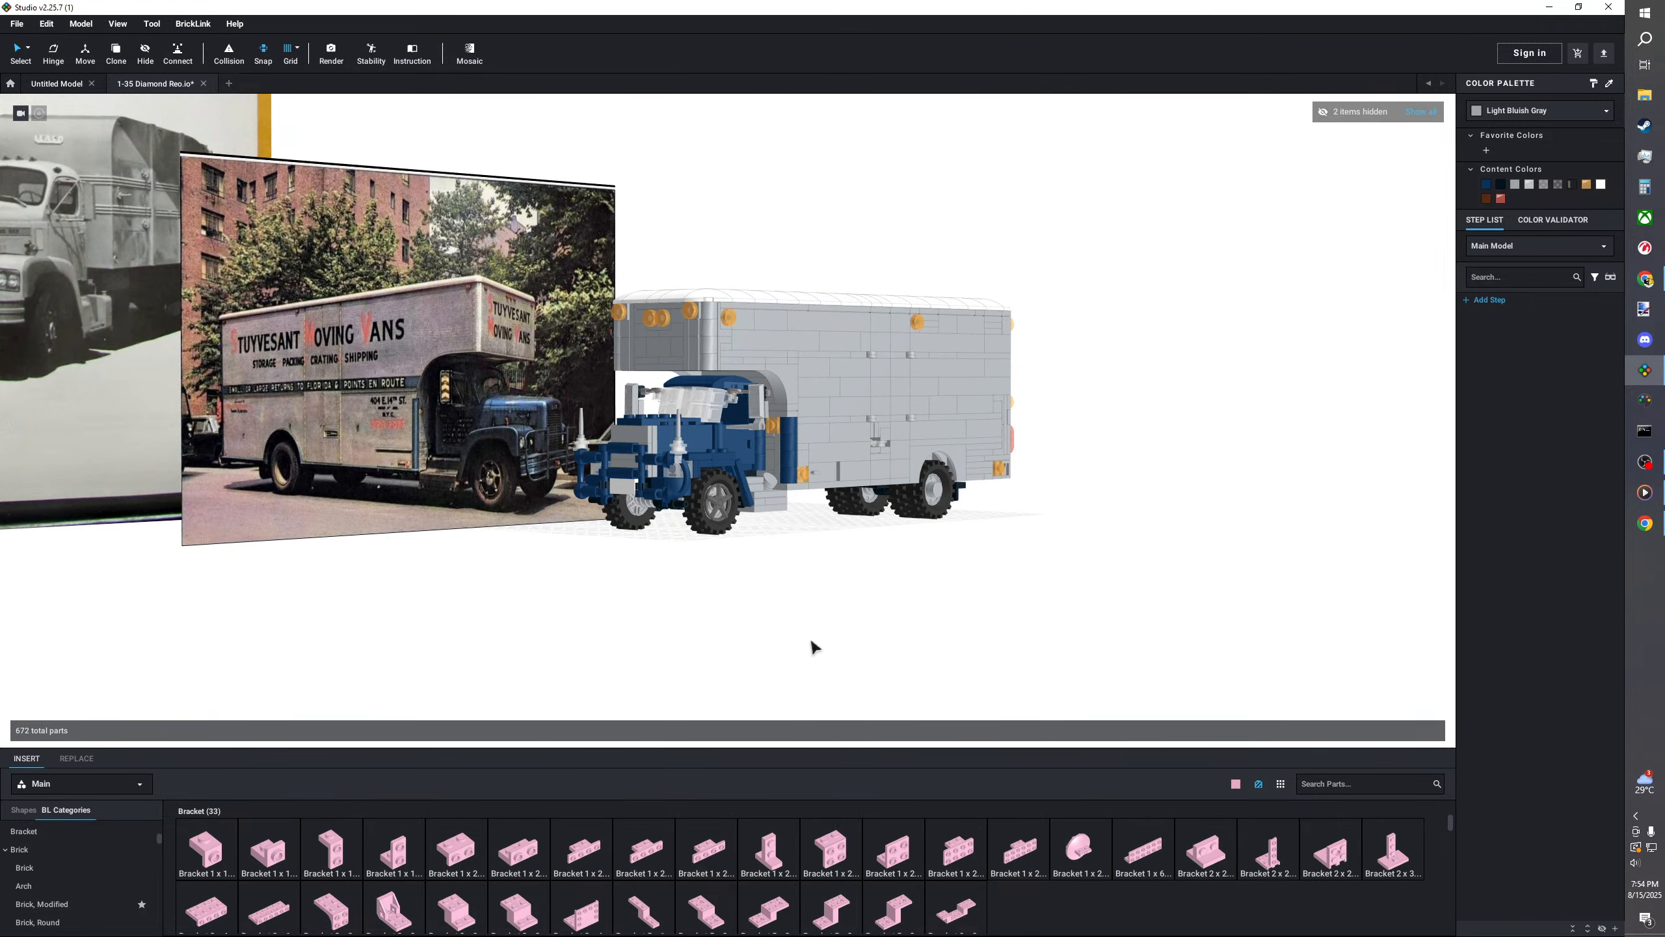
scroll(813, 646, "up", 1)
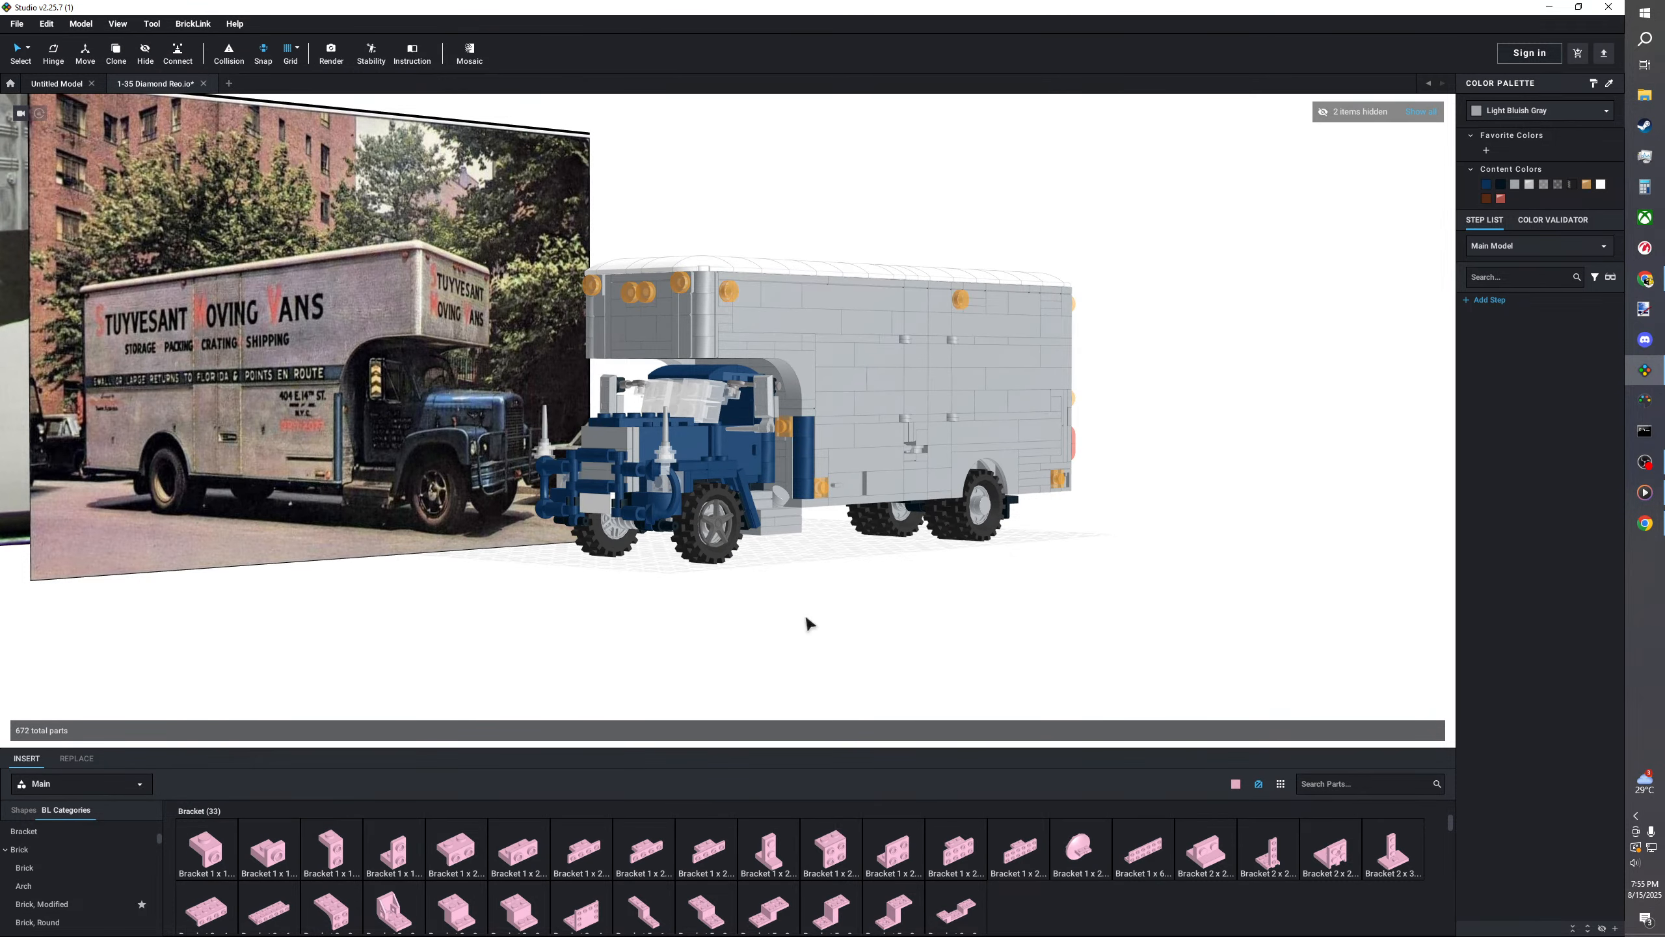
right_click_drag(808, 623, 918, 591)
scroll(789, 625, "down", 3)
left_click_drag(19, 393, 357, 420)
left_click(800, 461)
middle_click_drag(653, 477, 376, 514)
scroll(376, 514, "up", 3)
scroll(387, 498, "up", 3)
right_click_drag(376, 514, 348, 451)
left_click(343, 451)
scroll(331, 450, "down", 3)
middle_click_drag(331, 450, 534, 465)
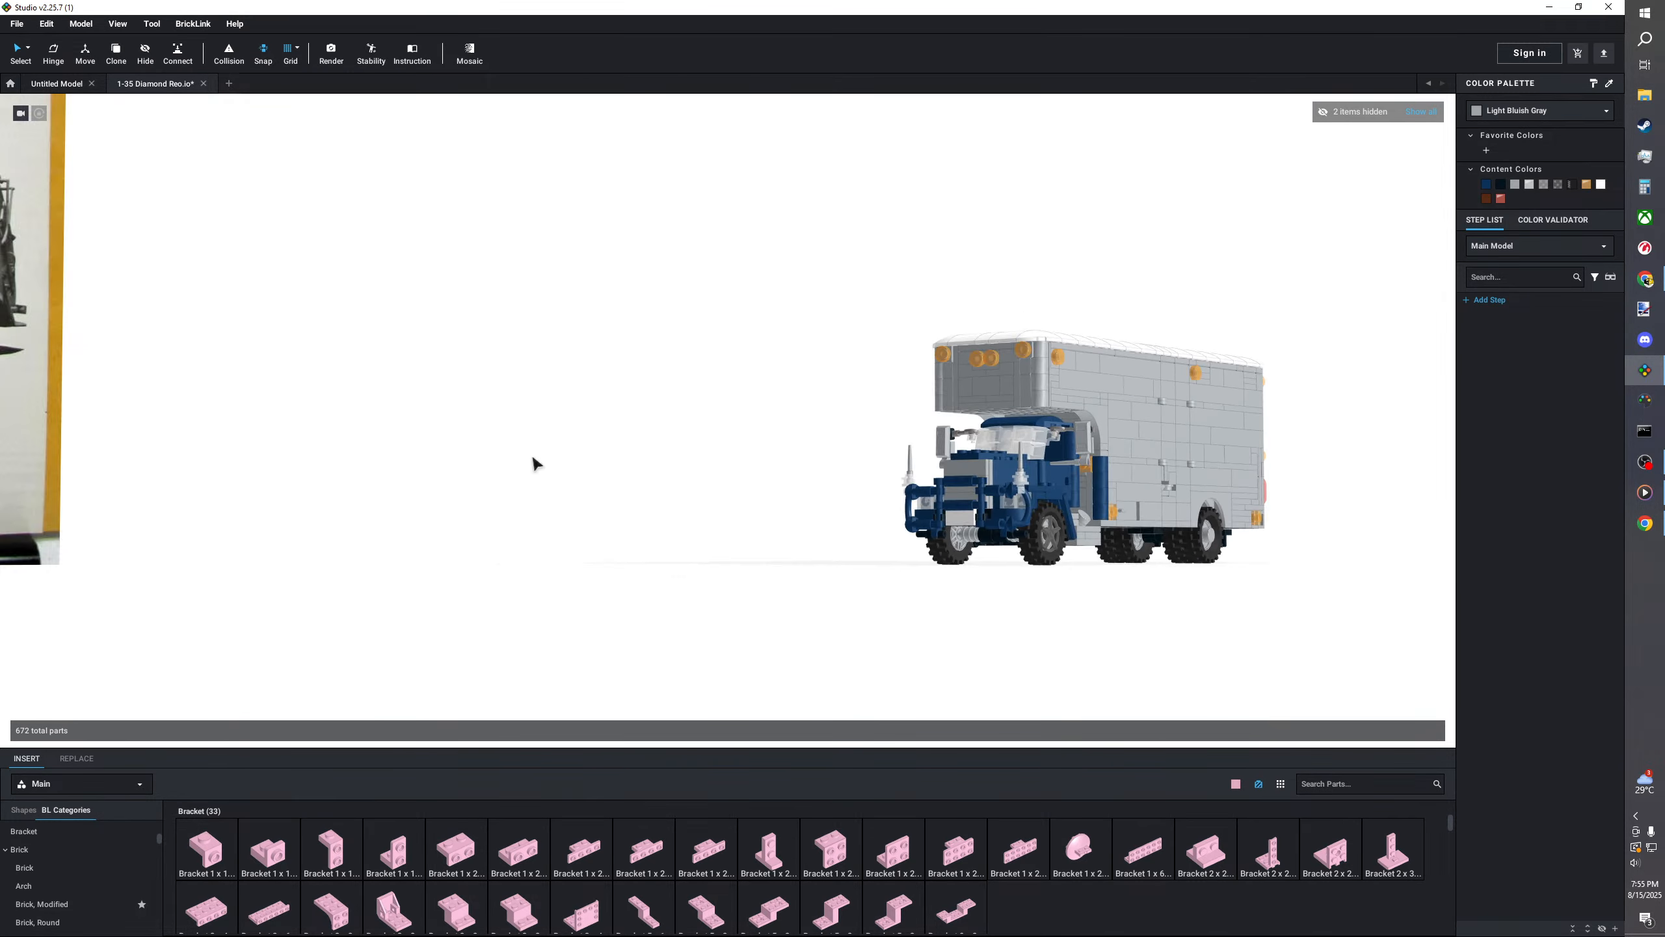
mouse_move(535, 465)
right_mouse_down()
mouse_move(918, 465)
mouse_move(545, 482)
right_mouse_up()
middle_click_drag(544, 482, 901, 452)
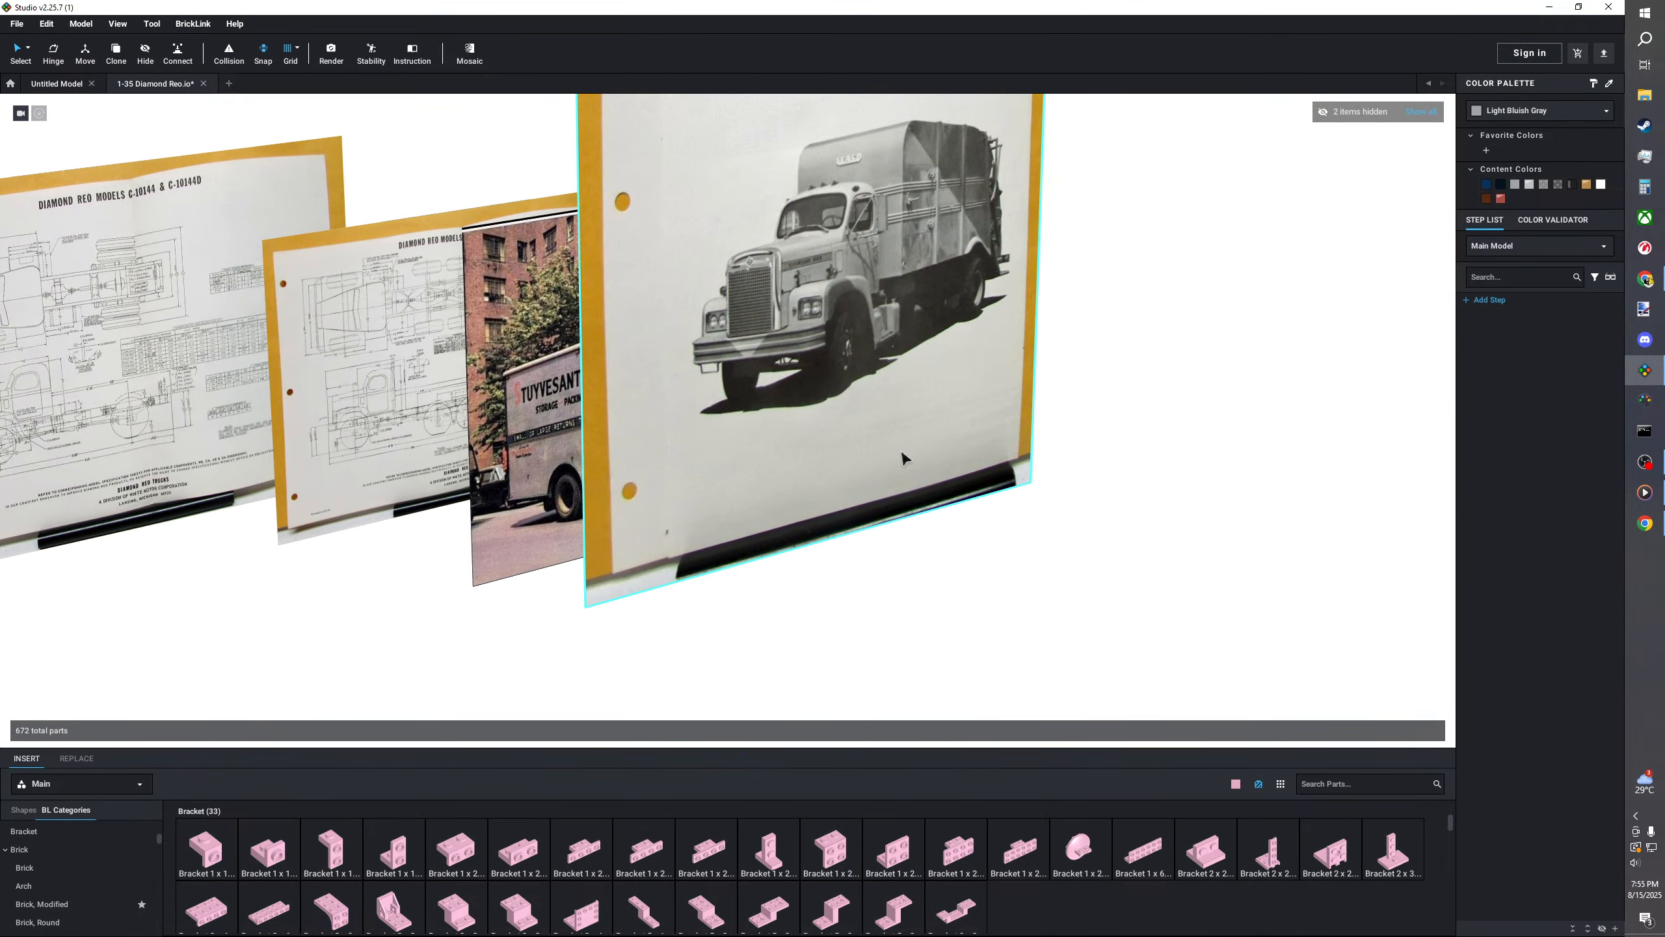